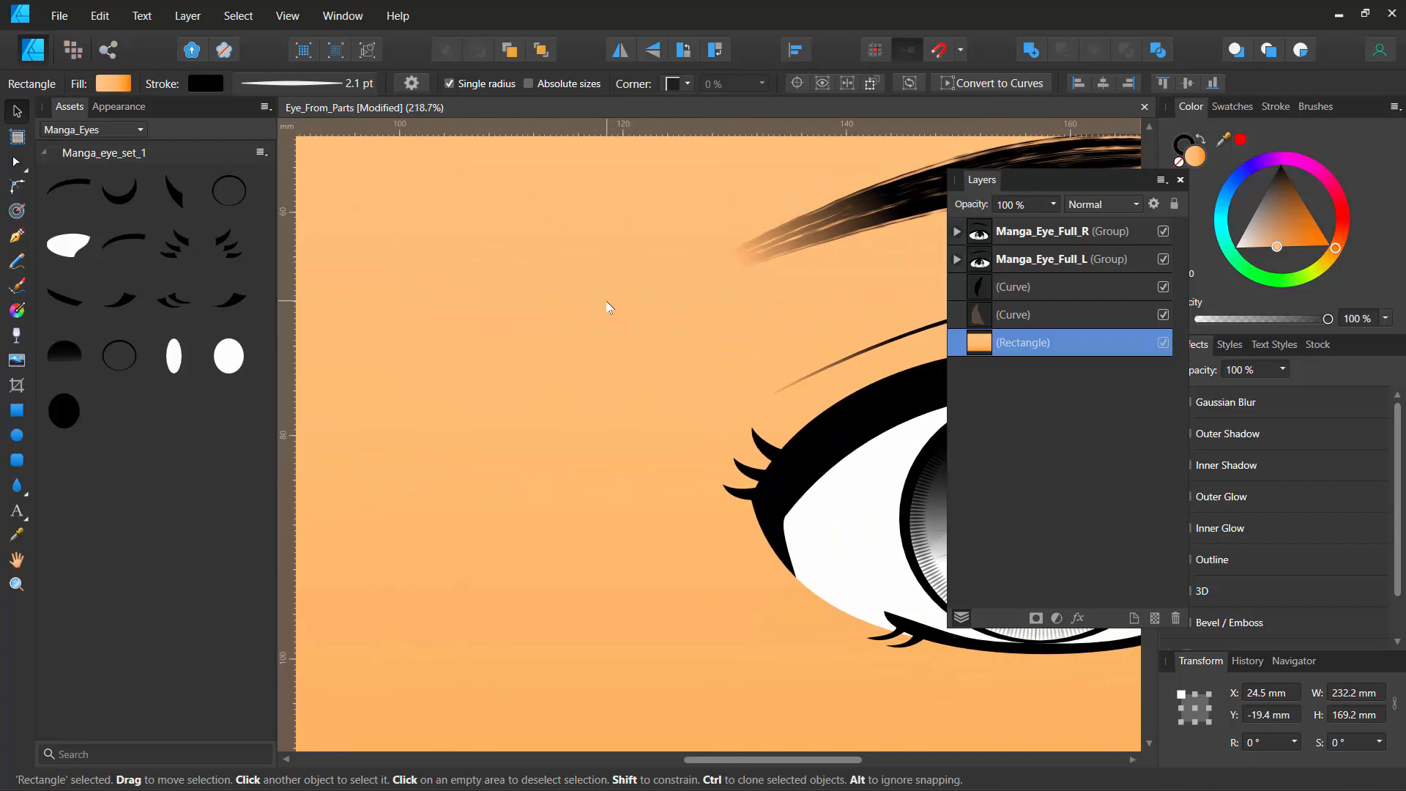
Step: Undo the last move of the orange background rectangle behind the face
scroll(609, 308, "down", 5)
left_click_drag(609, 308, 534, 330)
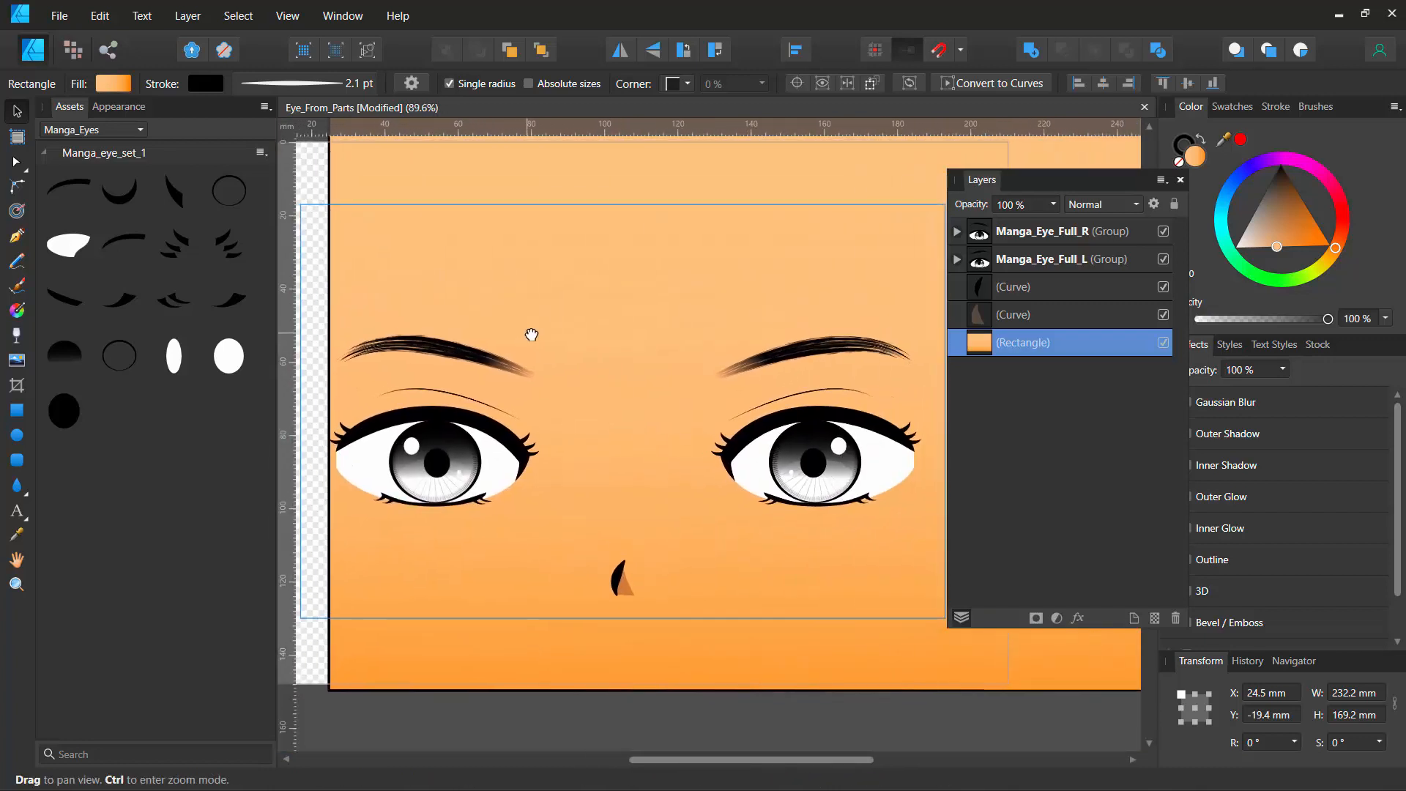
key("ctrl+z")
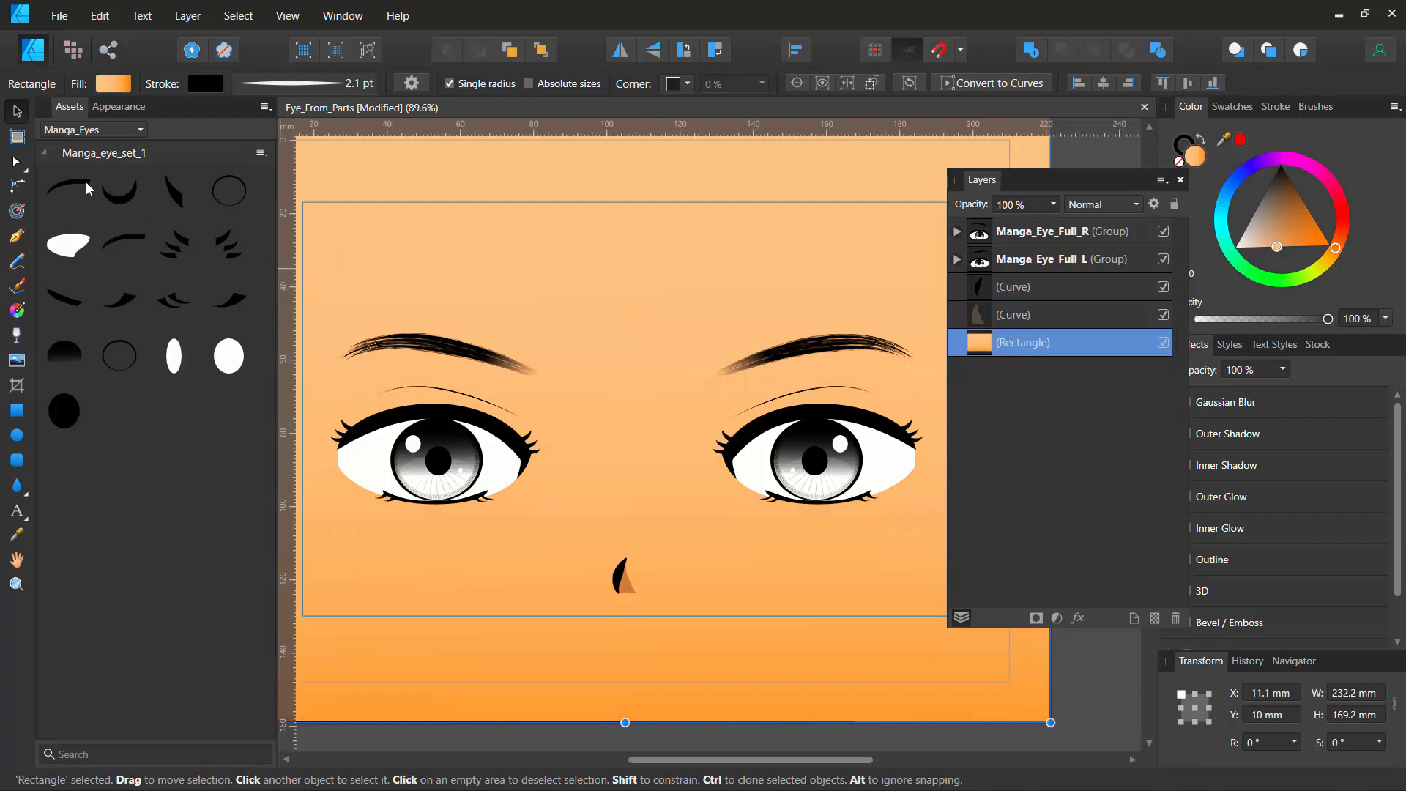
Step: Place the upper lash line, white eye shape, shaded iris, small white highlight and iris ring from Manga_eye_set_1 around the forehead
left_click_drag(76, 183, 449, 273)
left_click_drag(69, 249, 662, 286)
left_click_drag(77, 348, 627, 415)
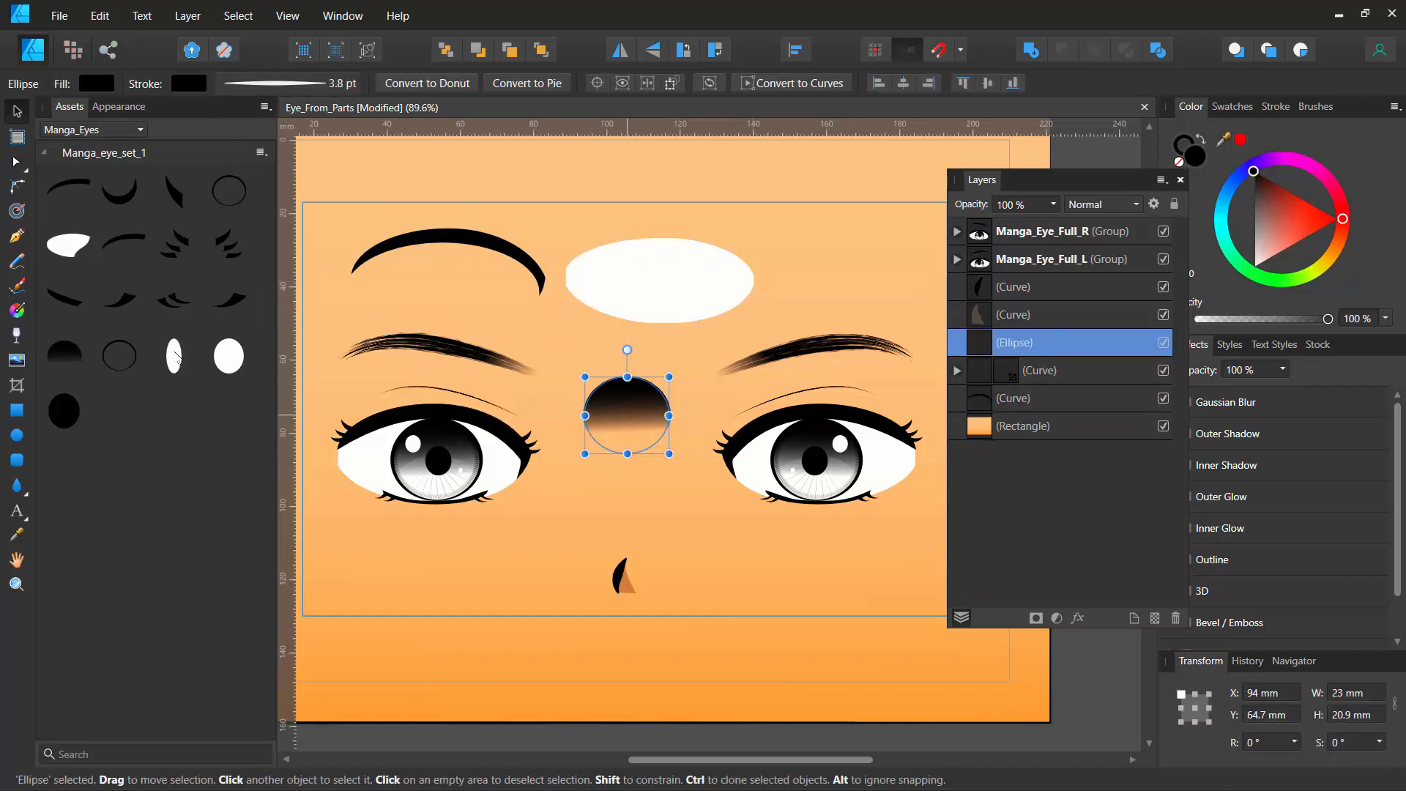
left_click_drag(176, 357, 599, 355)
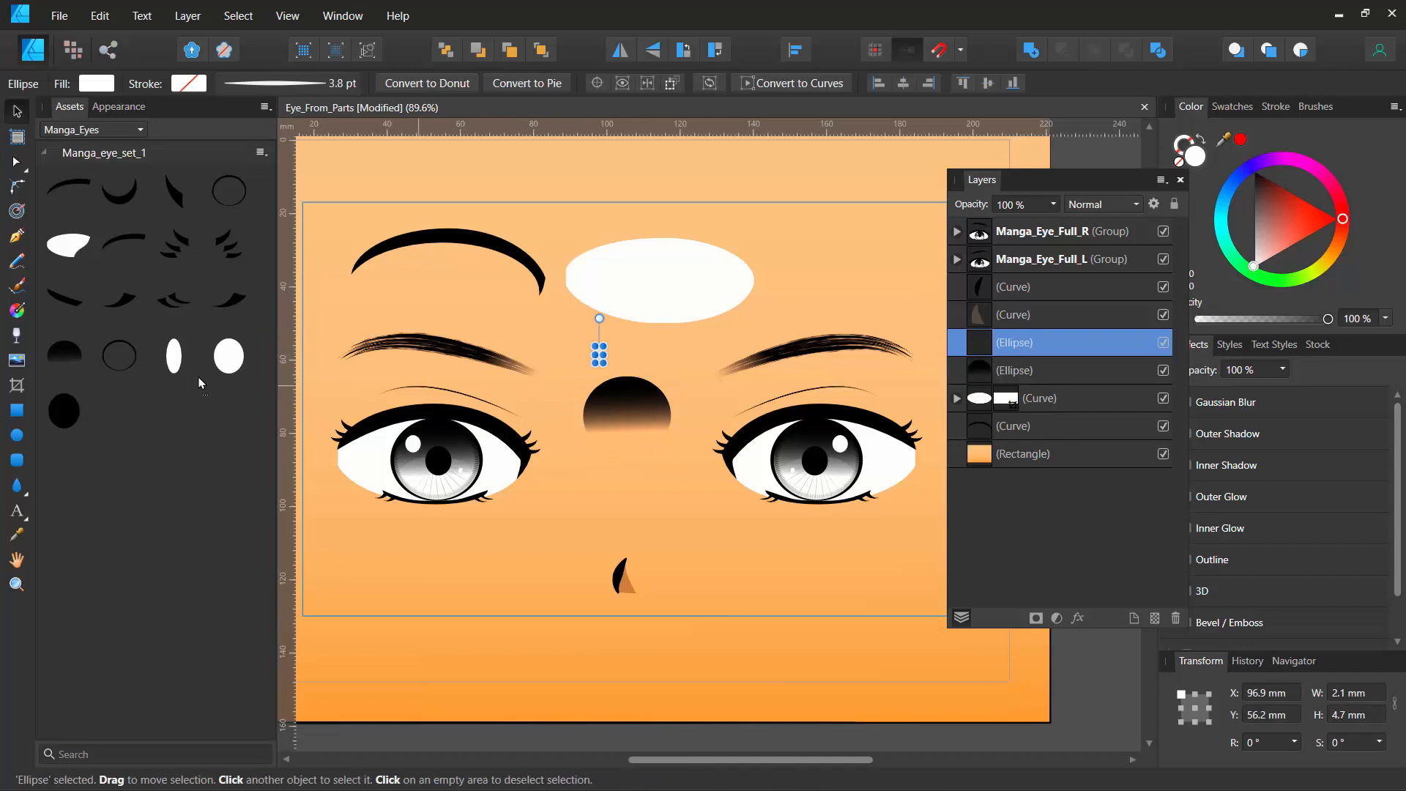
left_click_drag(114, 354, 623, 429)
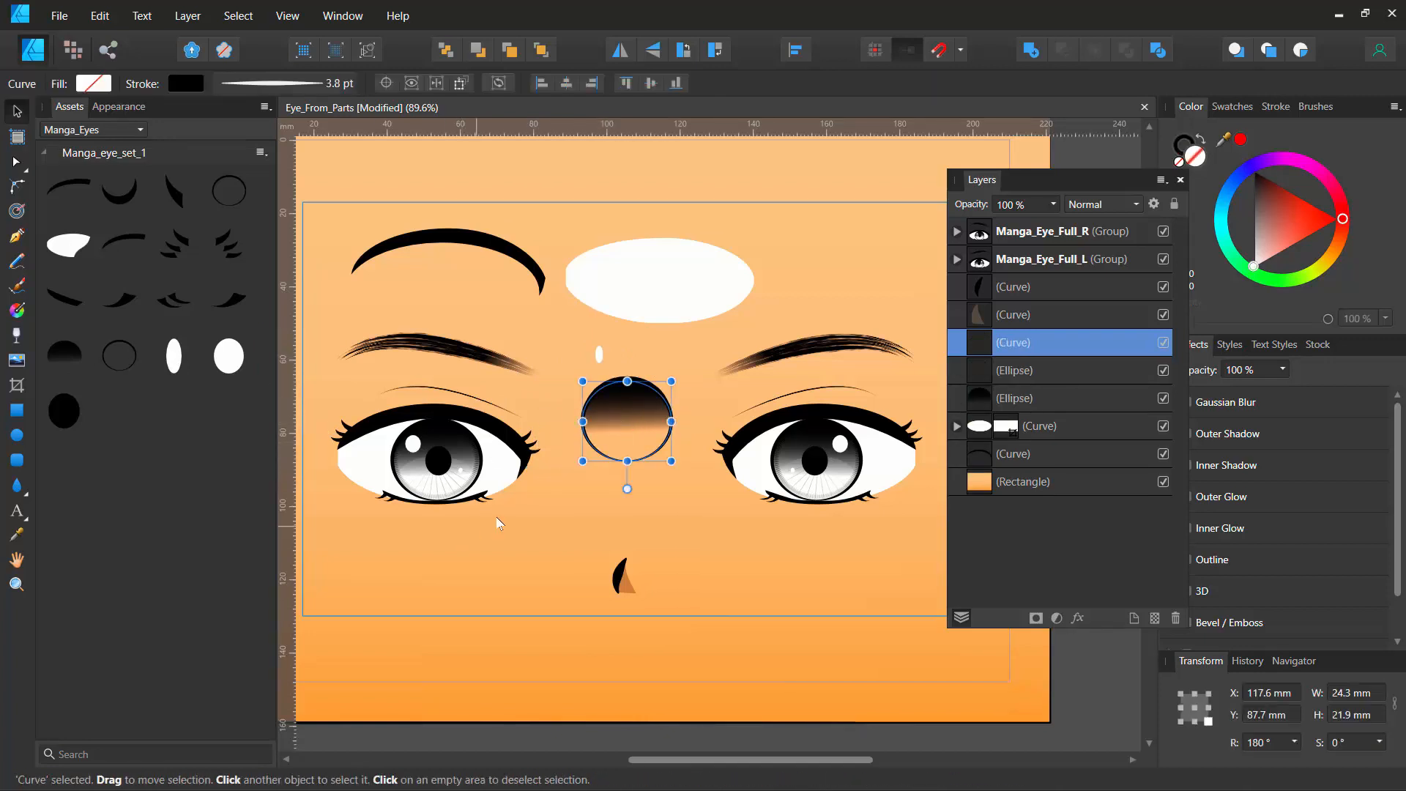
Step: Undo the placement of all the trial eye parts added from the asset set
key("ctrl+z")
key("ctrl+z")
key("ctrl+z")
key("ctrl+z")
key("ctrl+z")
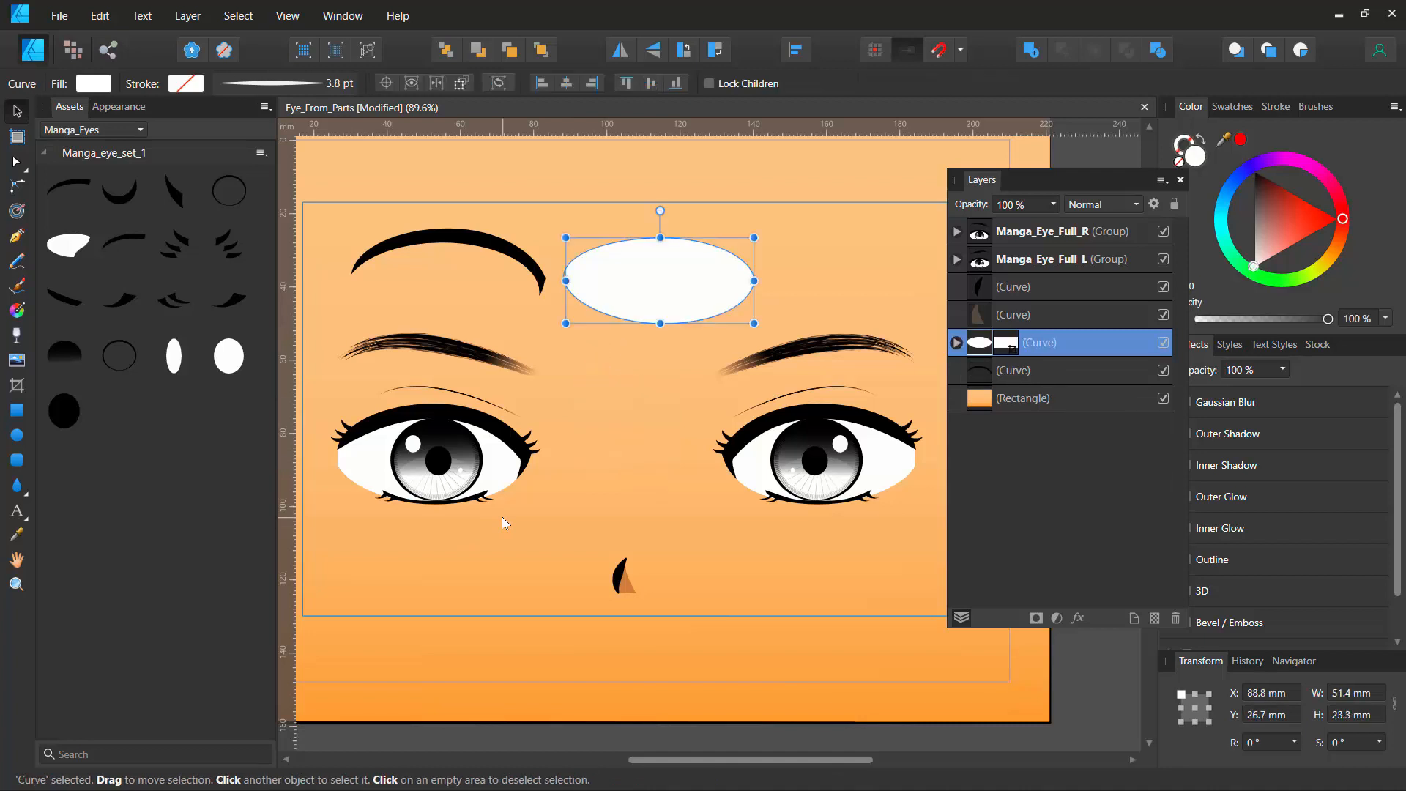
key("ctrl+z")
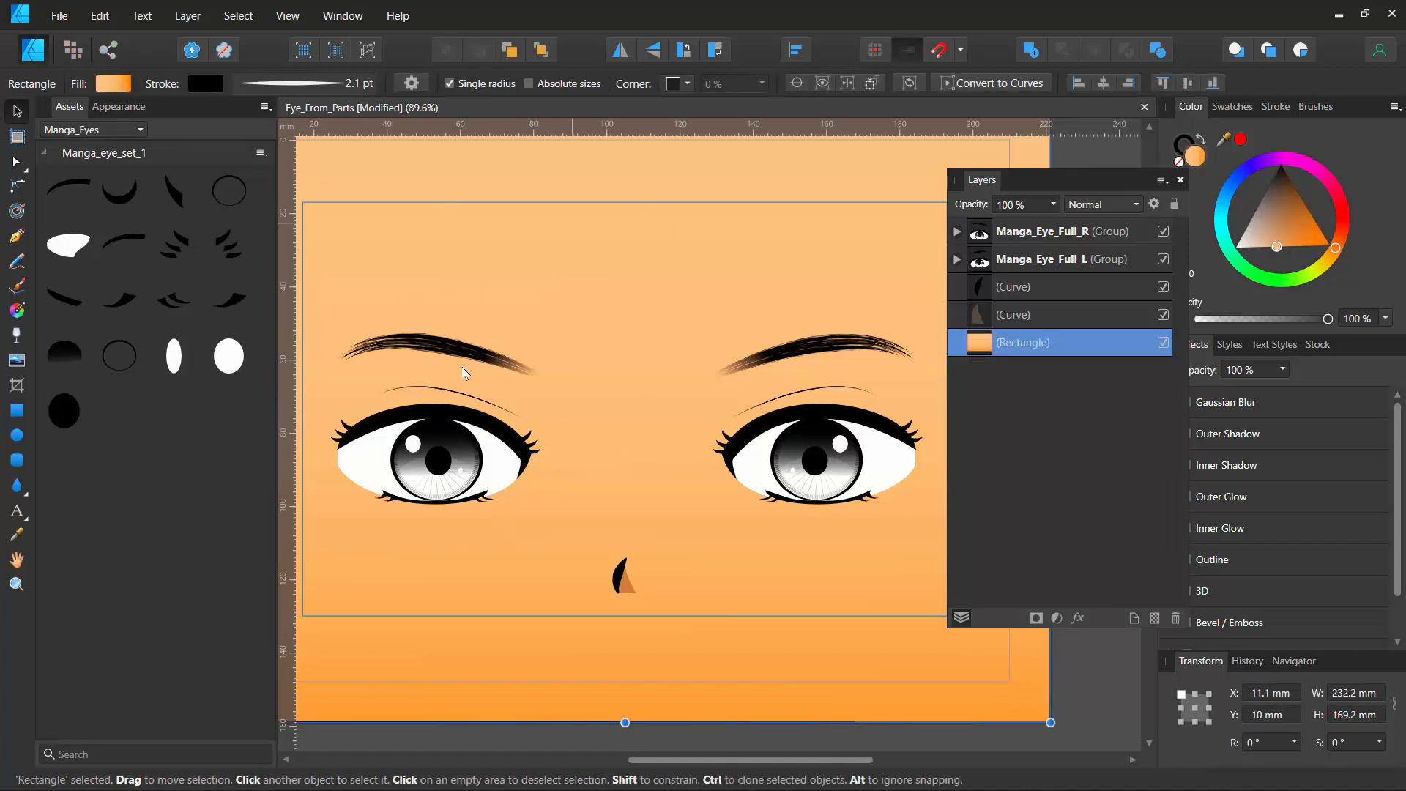
Step: Reset the studio panels to their default docked layout
left_click(291, 14)
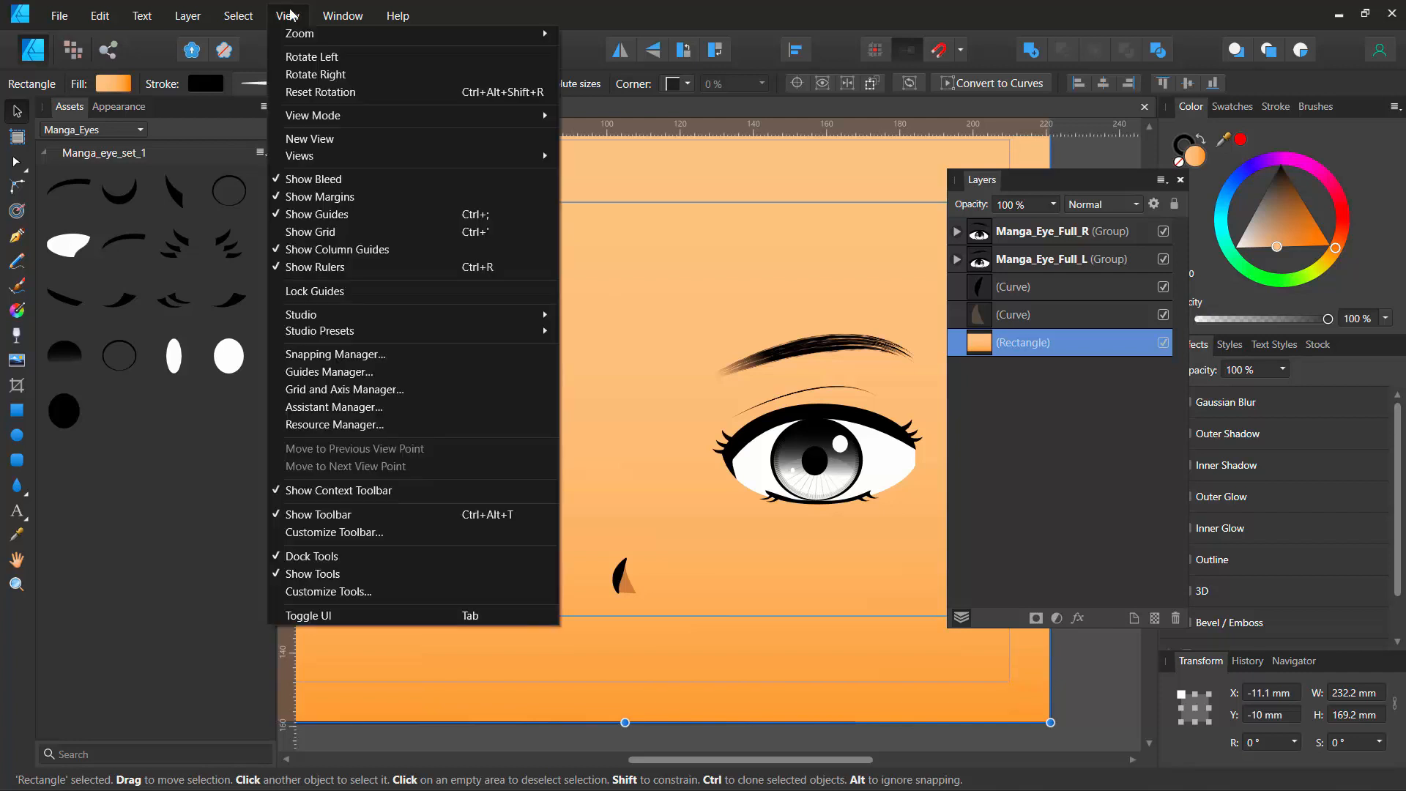
mouse_move(478, 315)
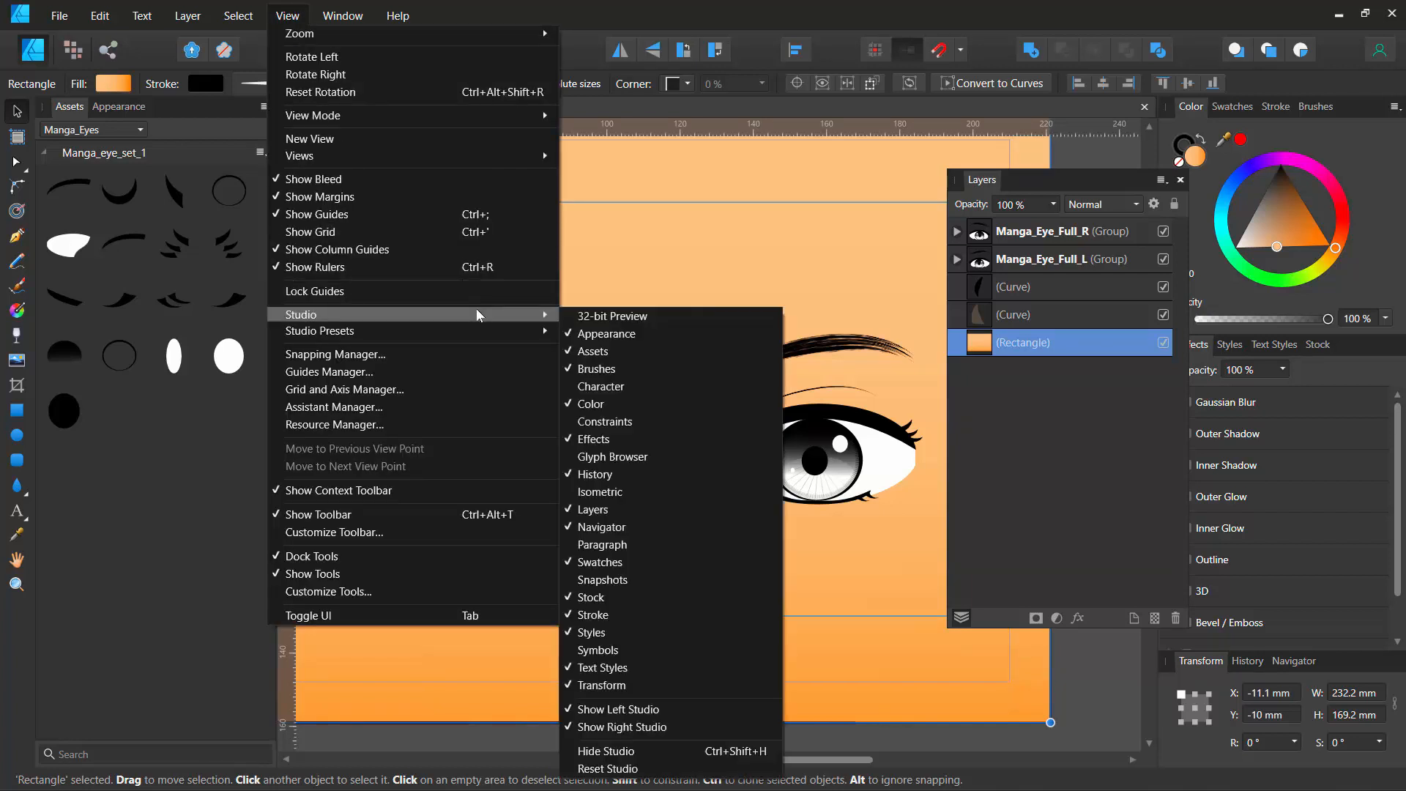
left_click(586, 764)
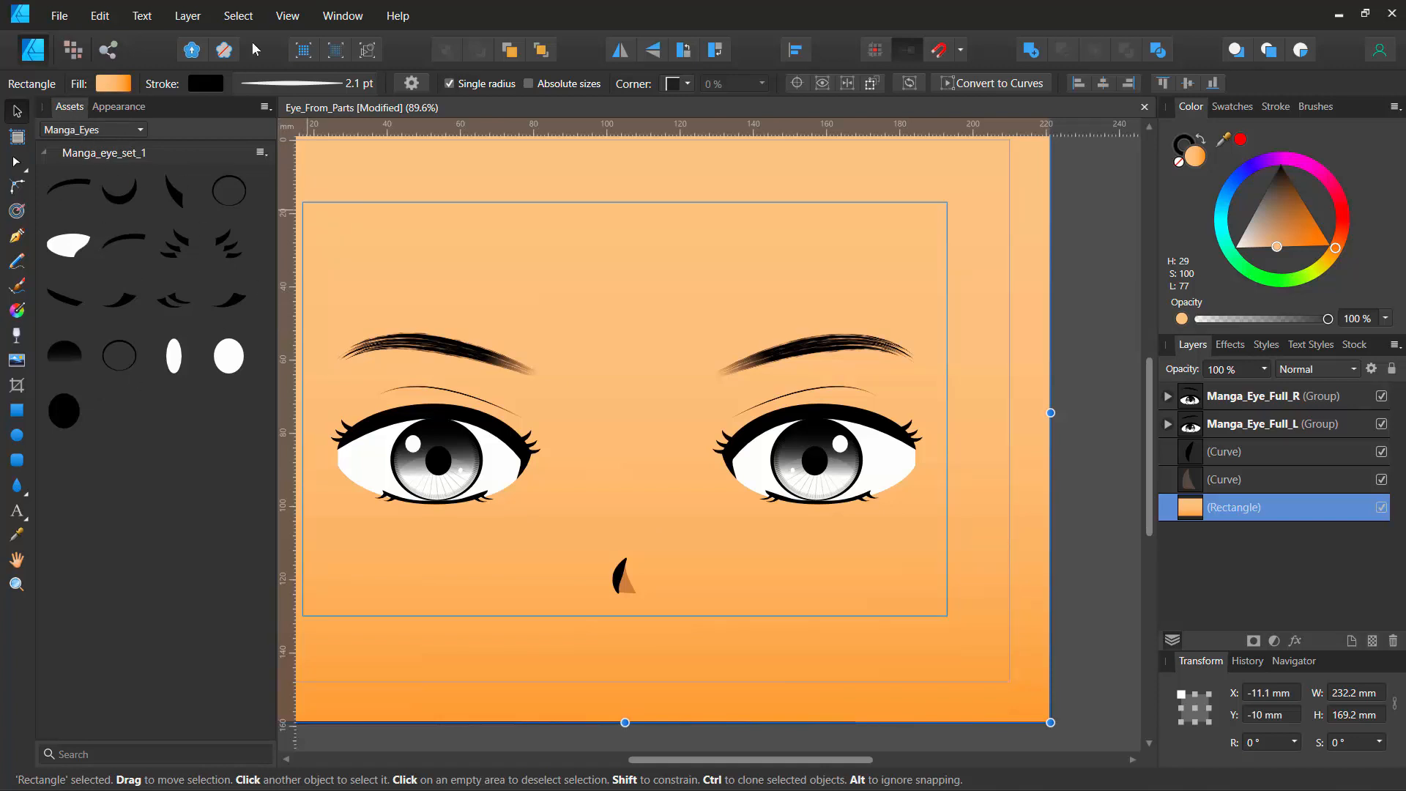
Step: Hide the Assets studio panel, and show it again
left_click(290, 15)
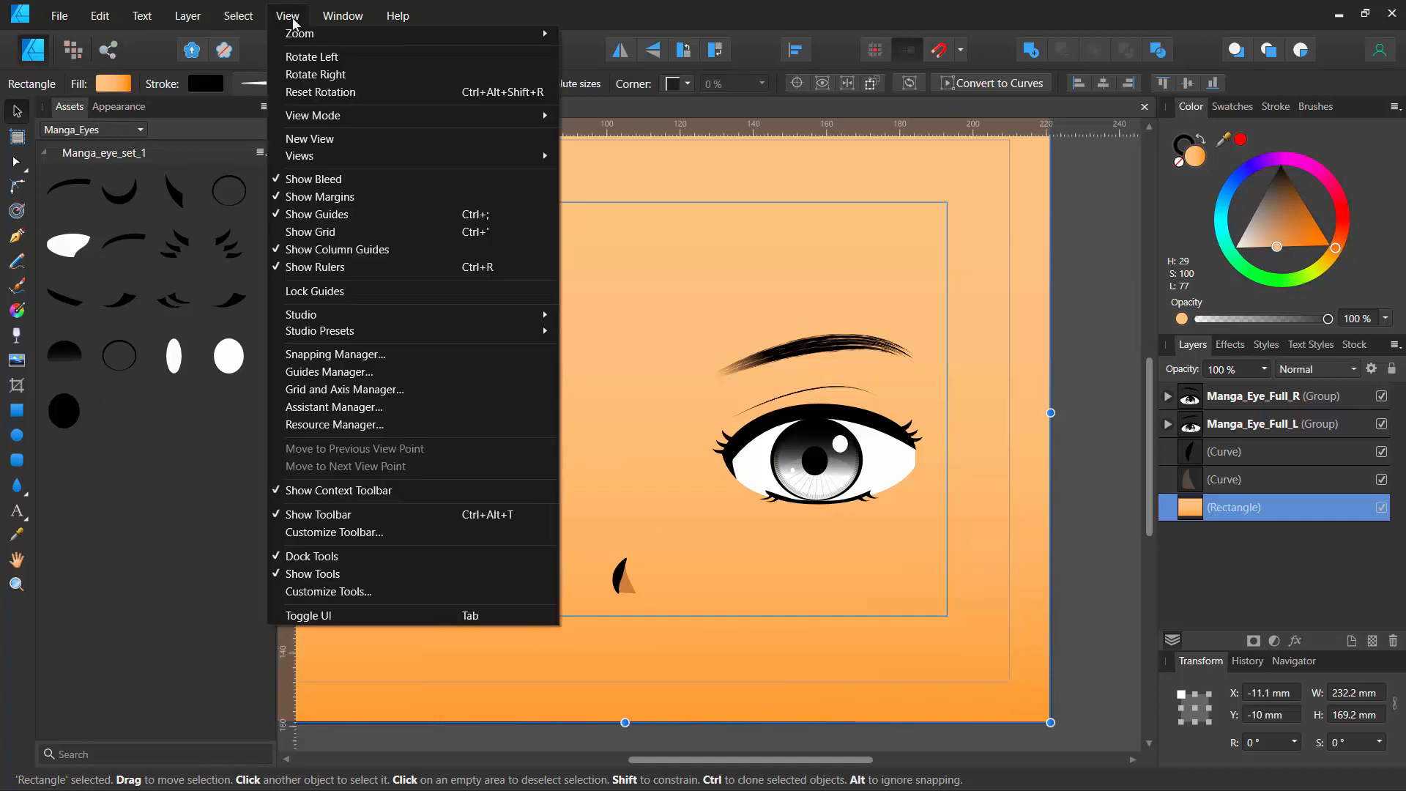
mouse_move(320, 322)
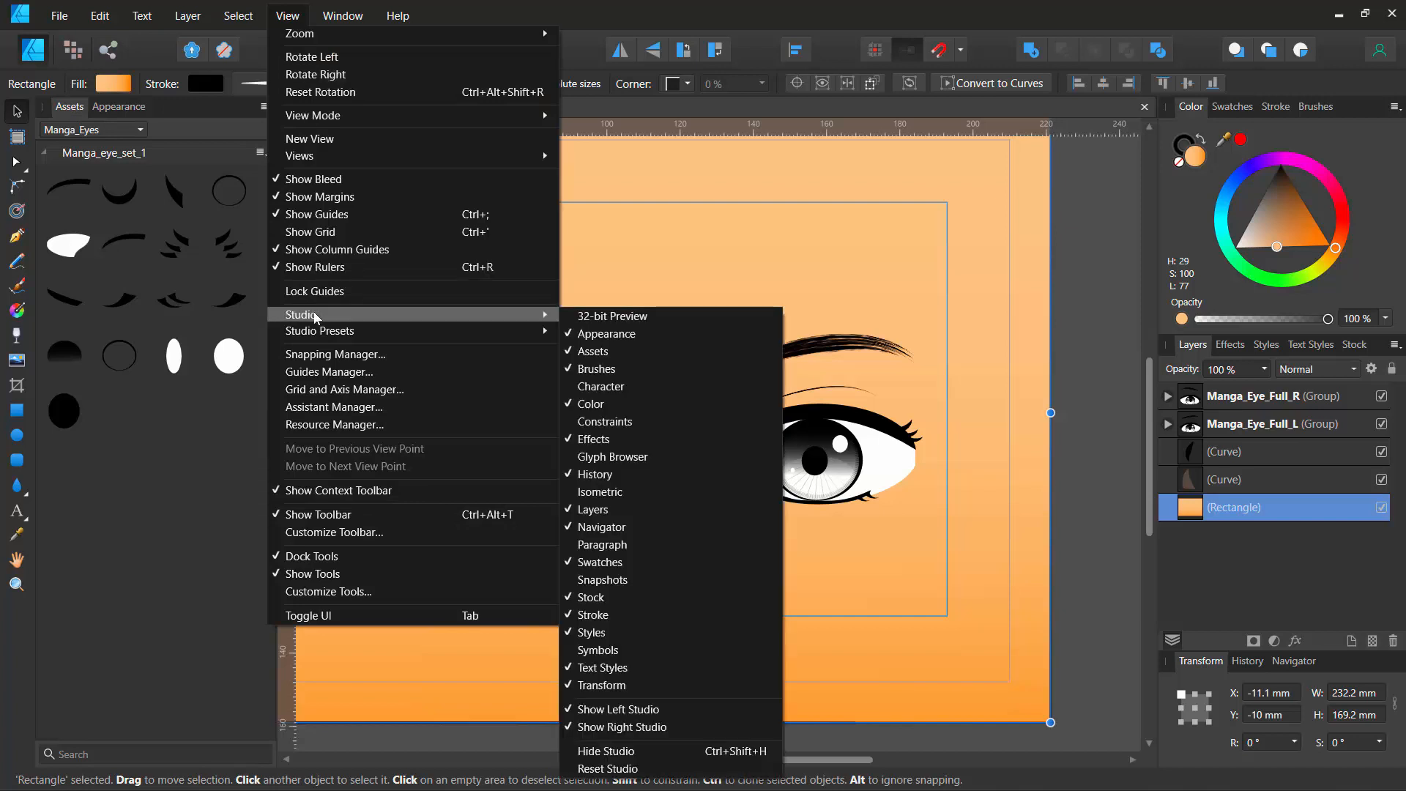
left_click(572, 355)
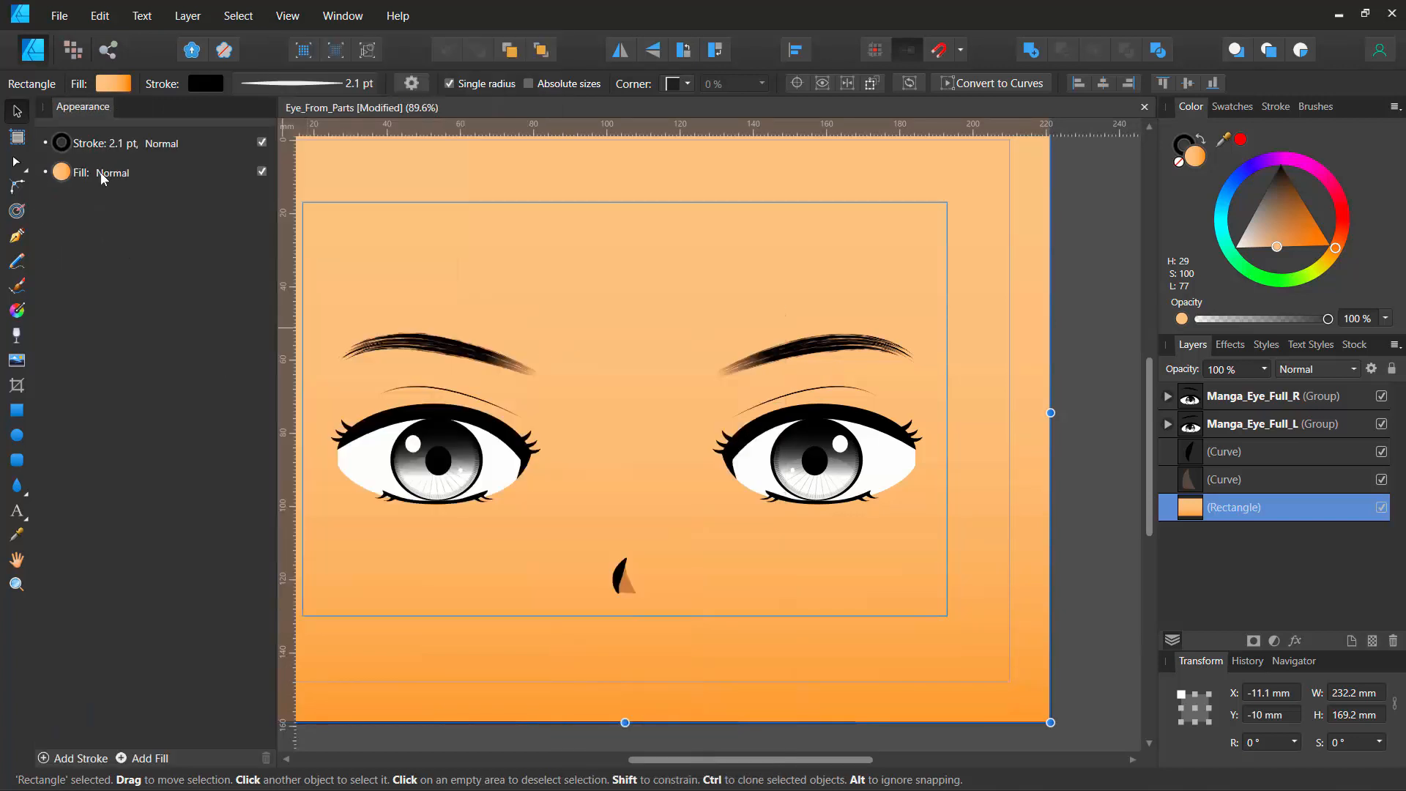
left_click(287, 16)
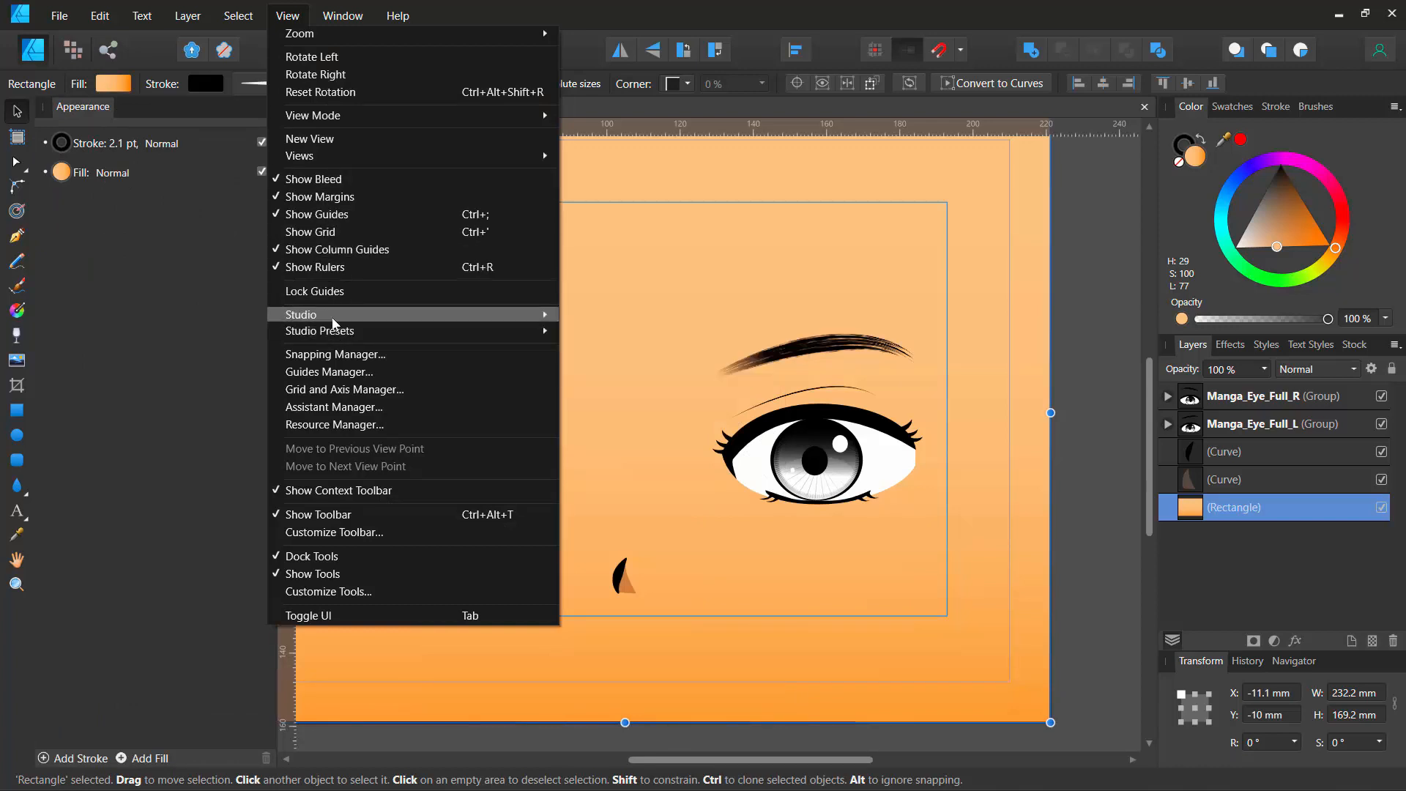
mouse_move(427, 323)
left_click(603, 350)
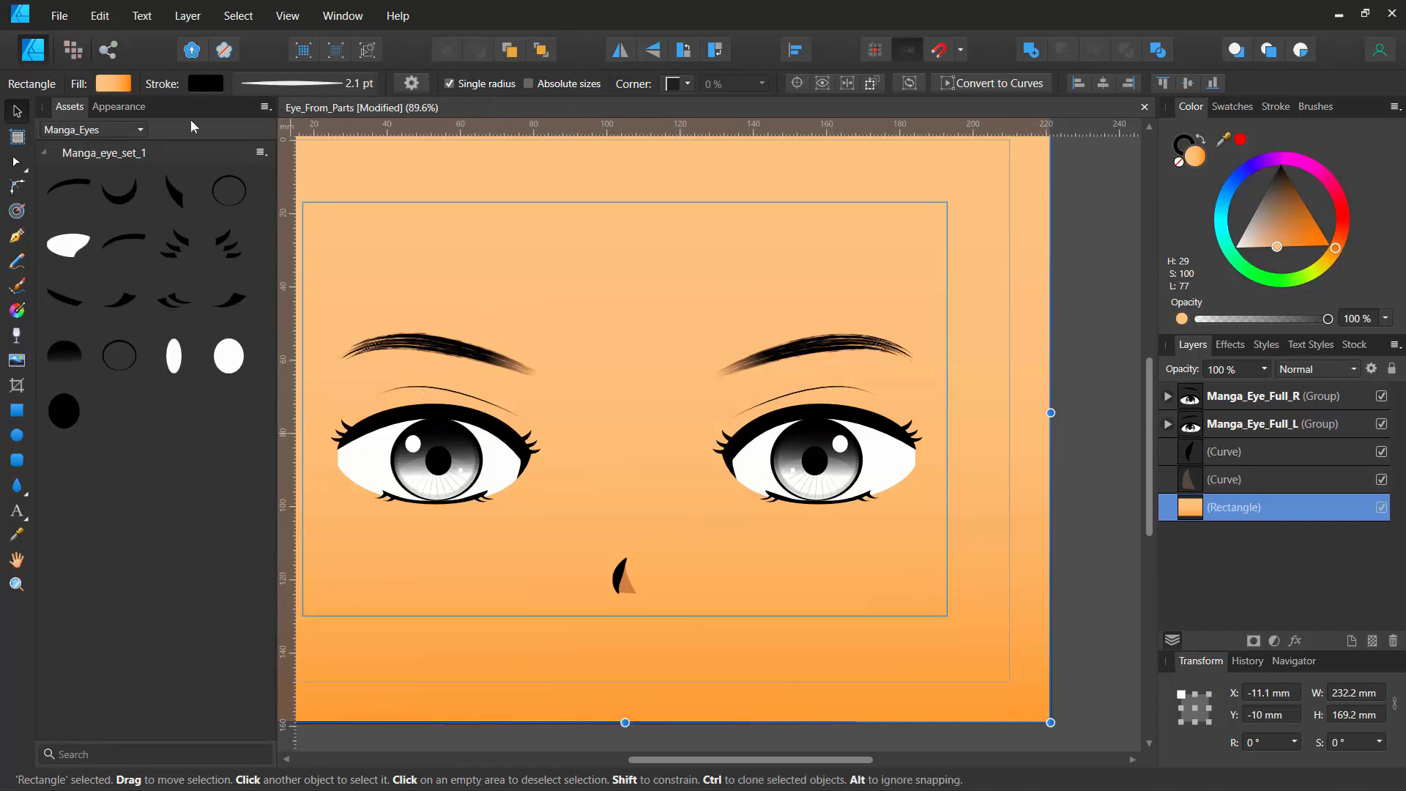
Step: Turn the display of the main toolbar off and on again
left_click(297, 18)
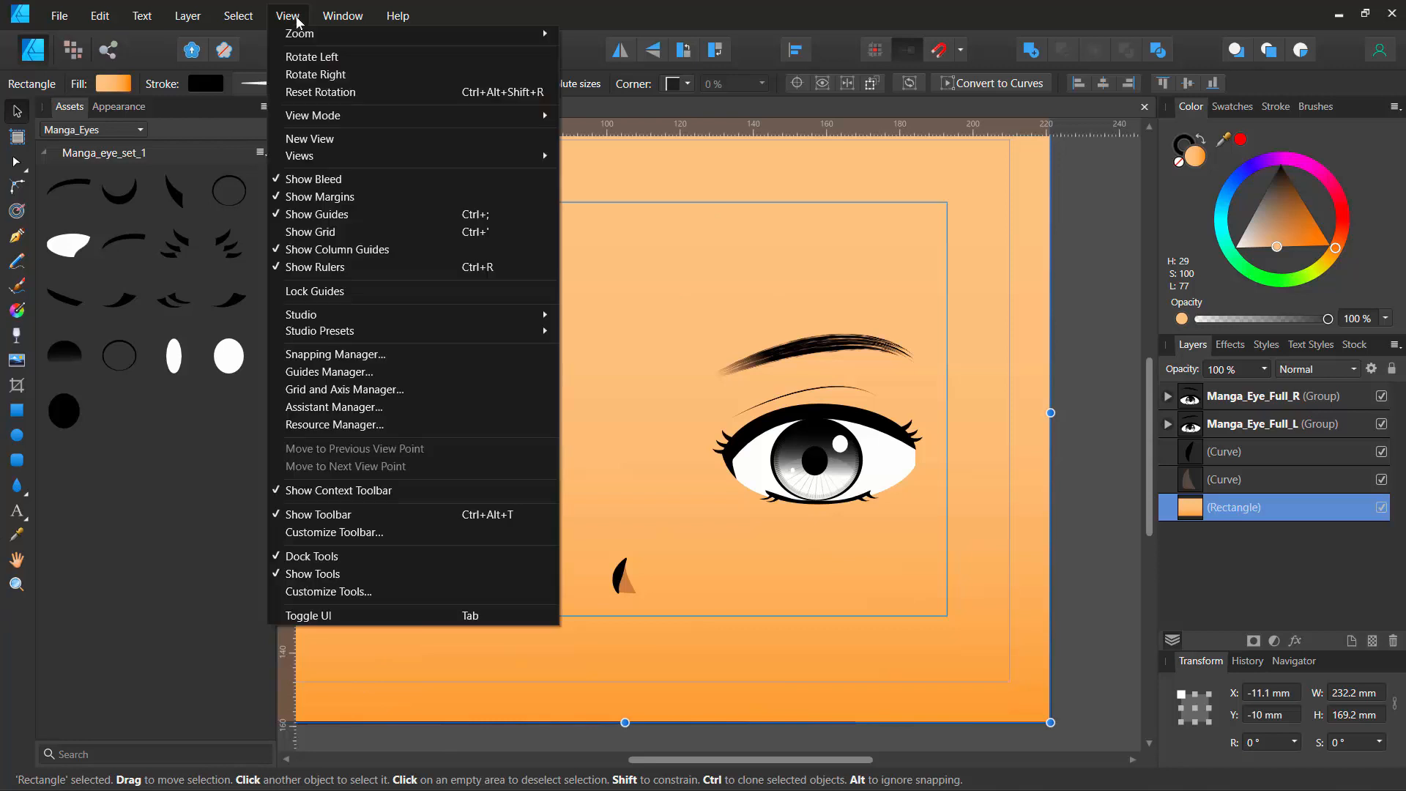
left_click(281, 515)
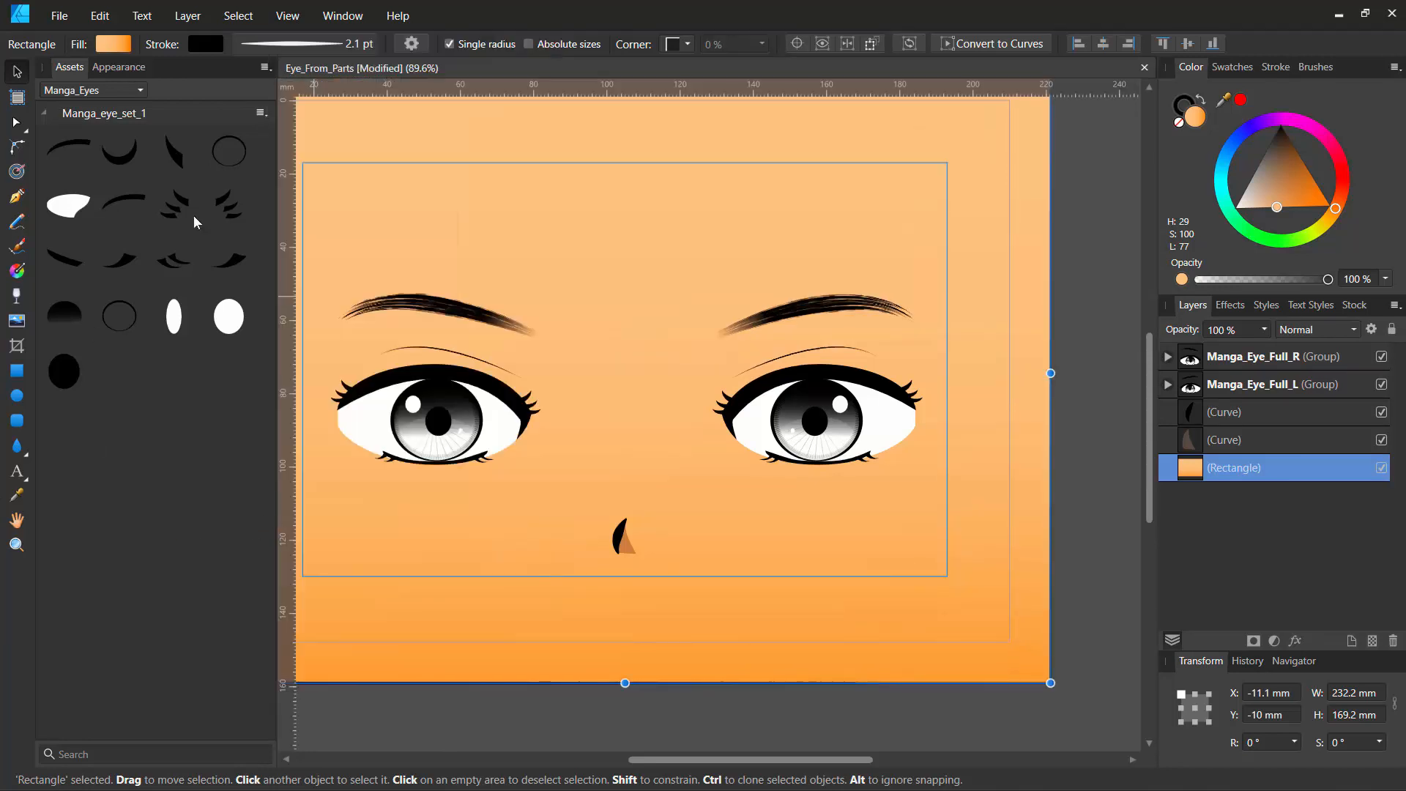
left_click(297, 18)
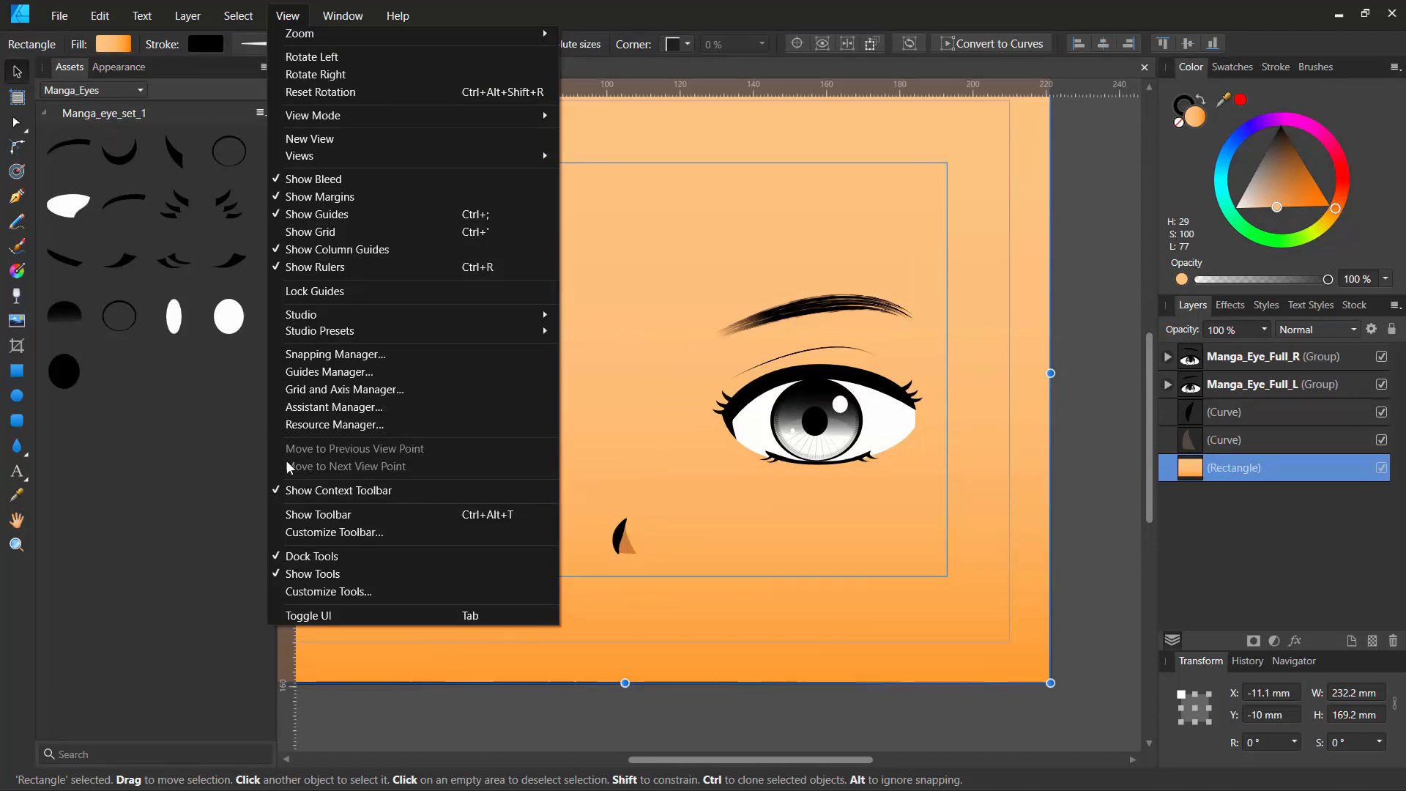
left_click(285, 515)
Step: Hide the tools strip, and restore it
left_click(287, 16)
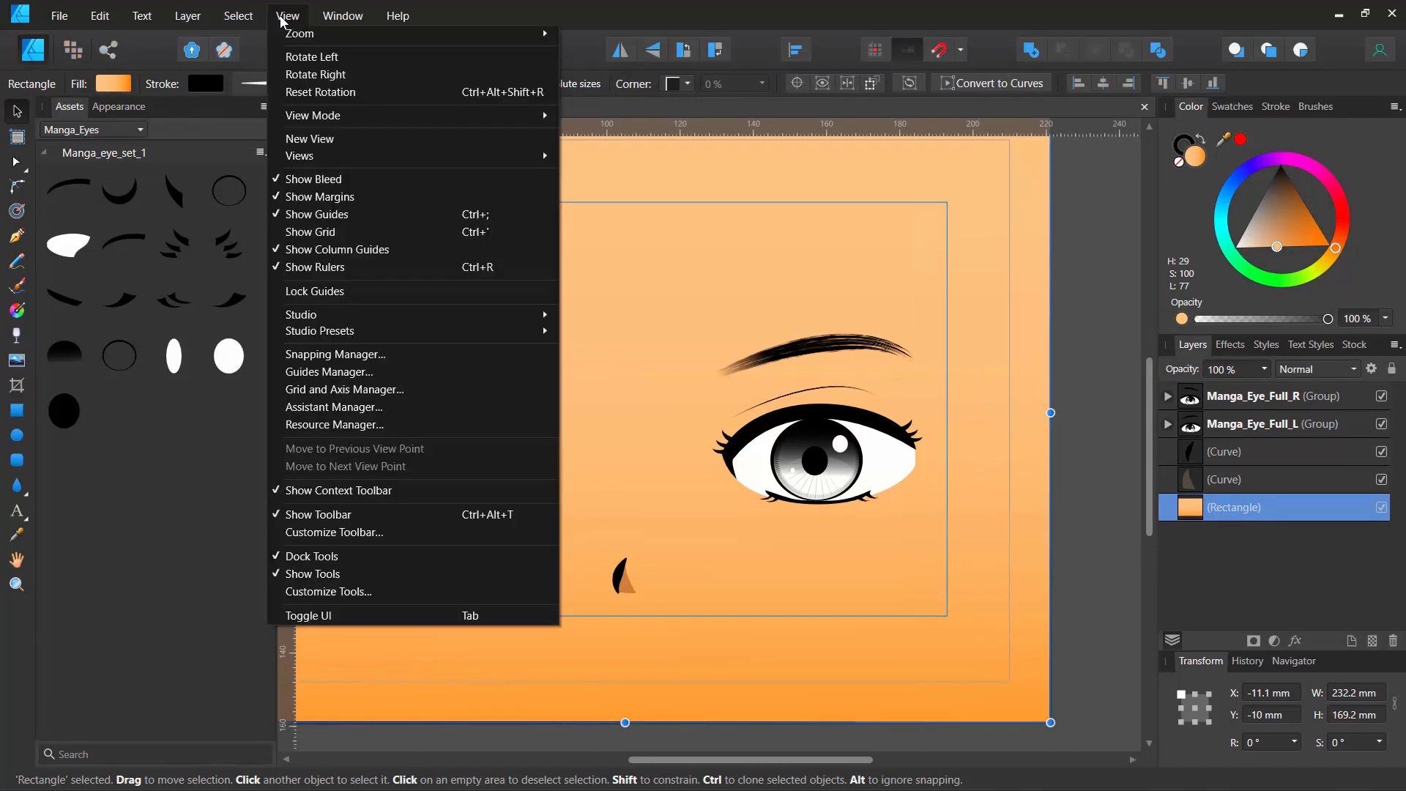
left_click(278, 574)
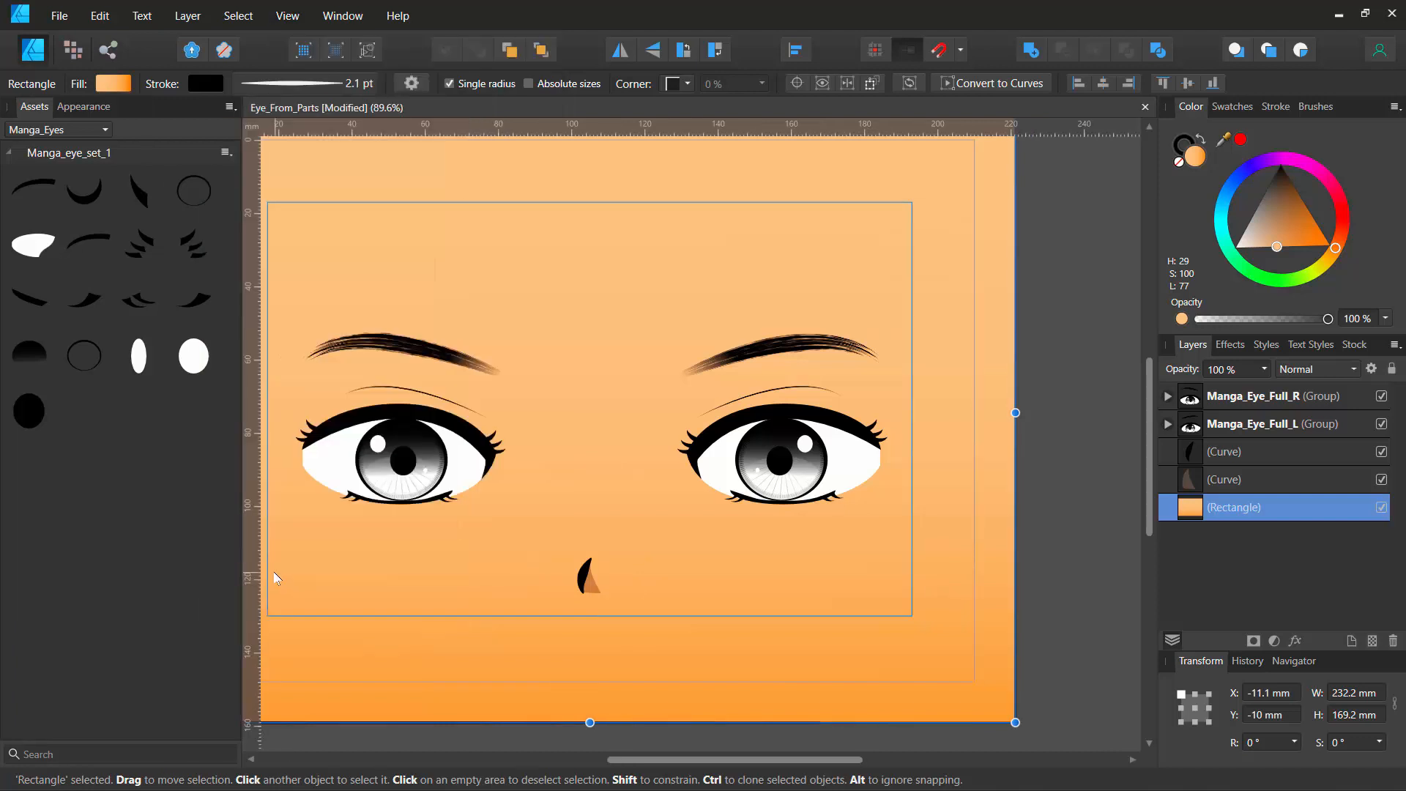
left_click(287, 16)
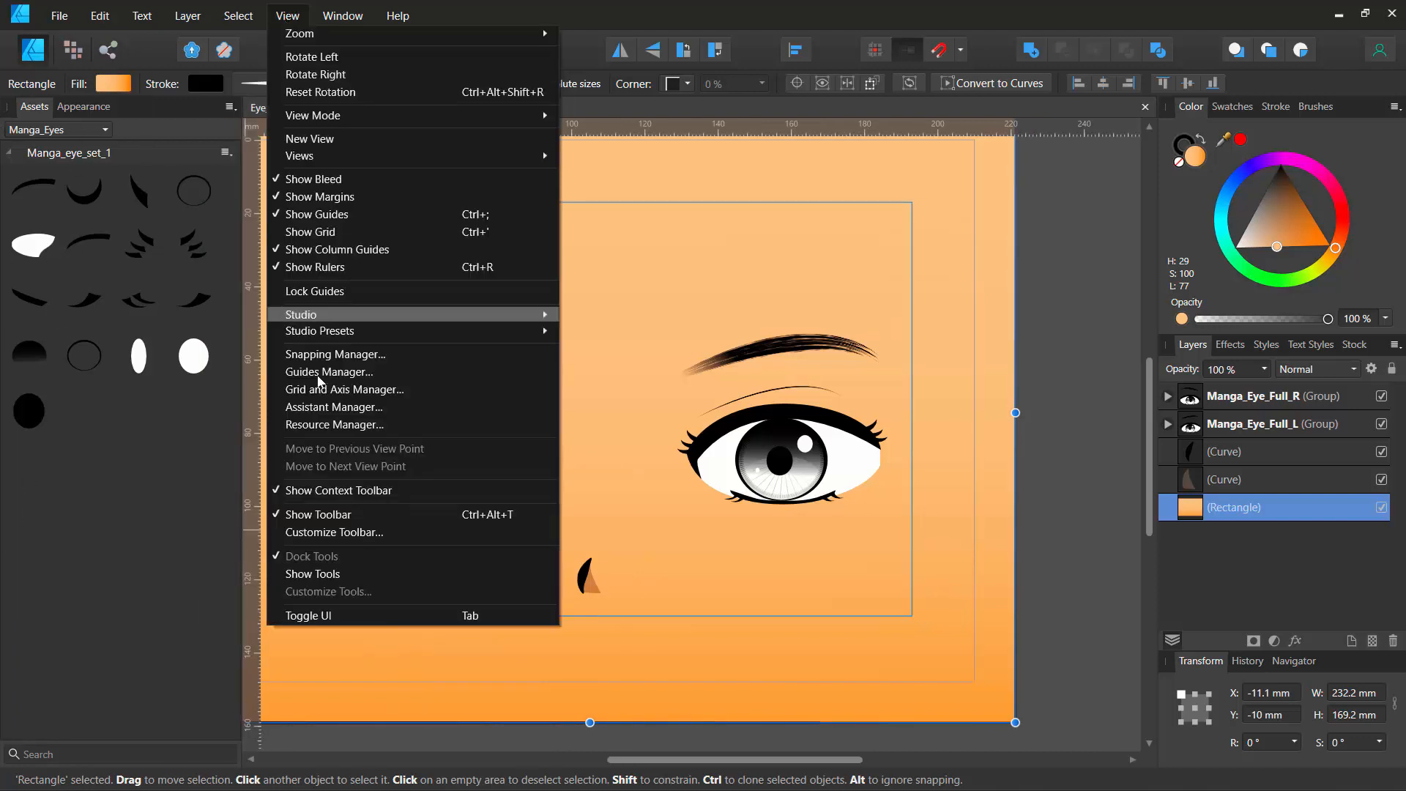
left_click(293, 576)
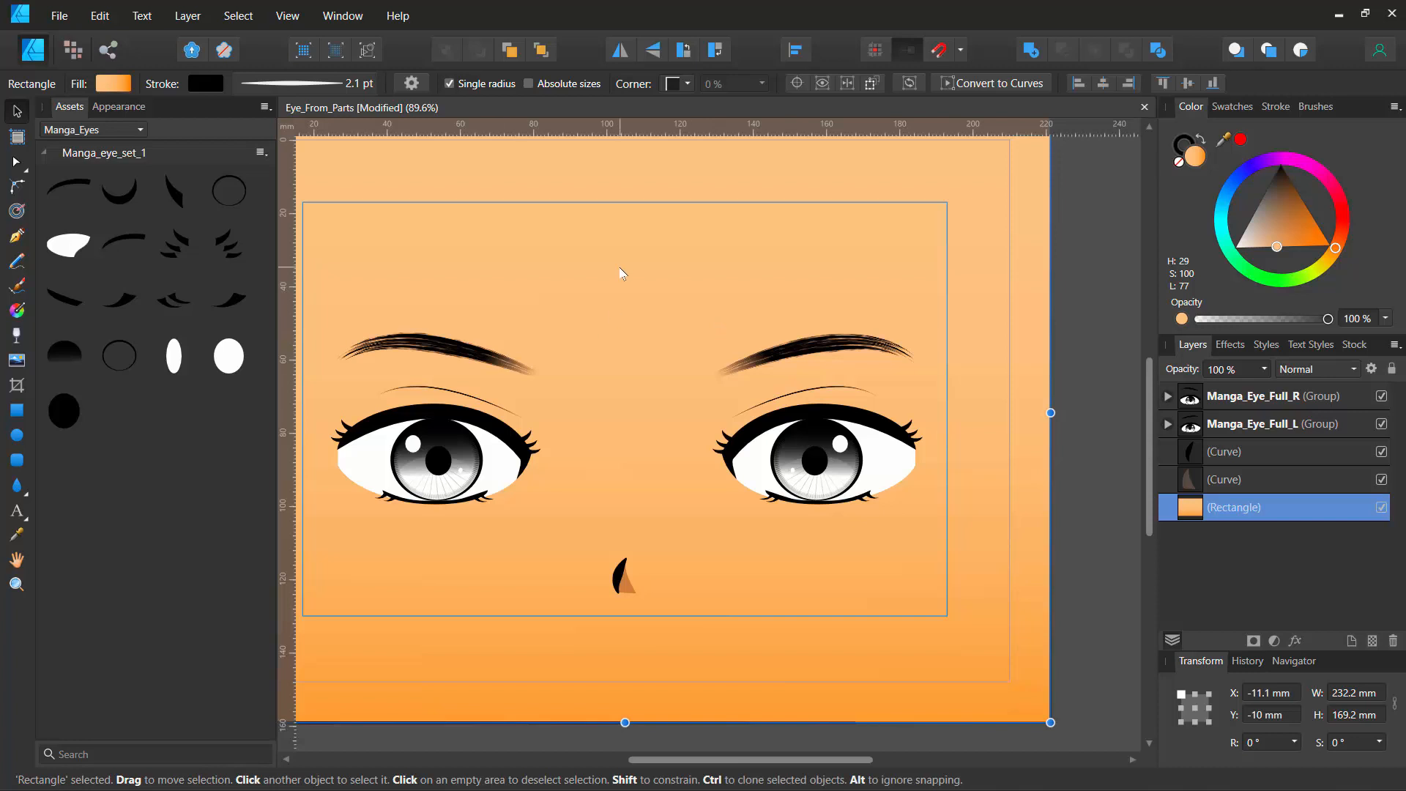
Step: Toggle the interface off to view the face artwork on its own, and bring the interface back
key("Tab")
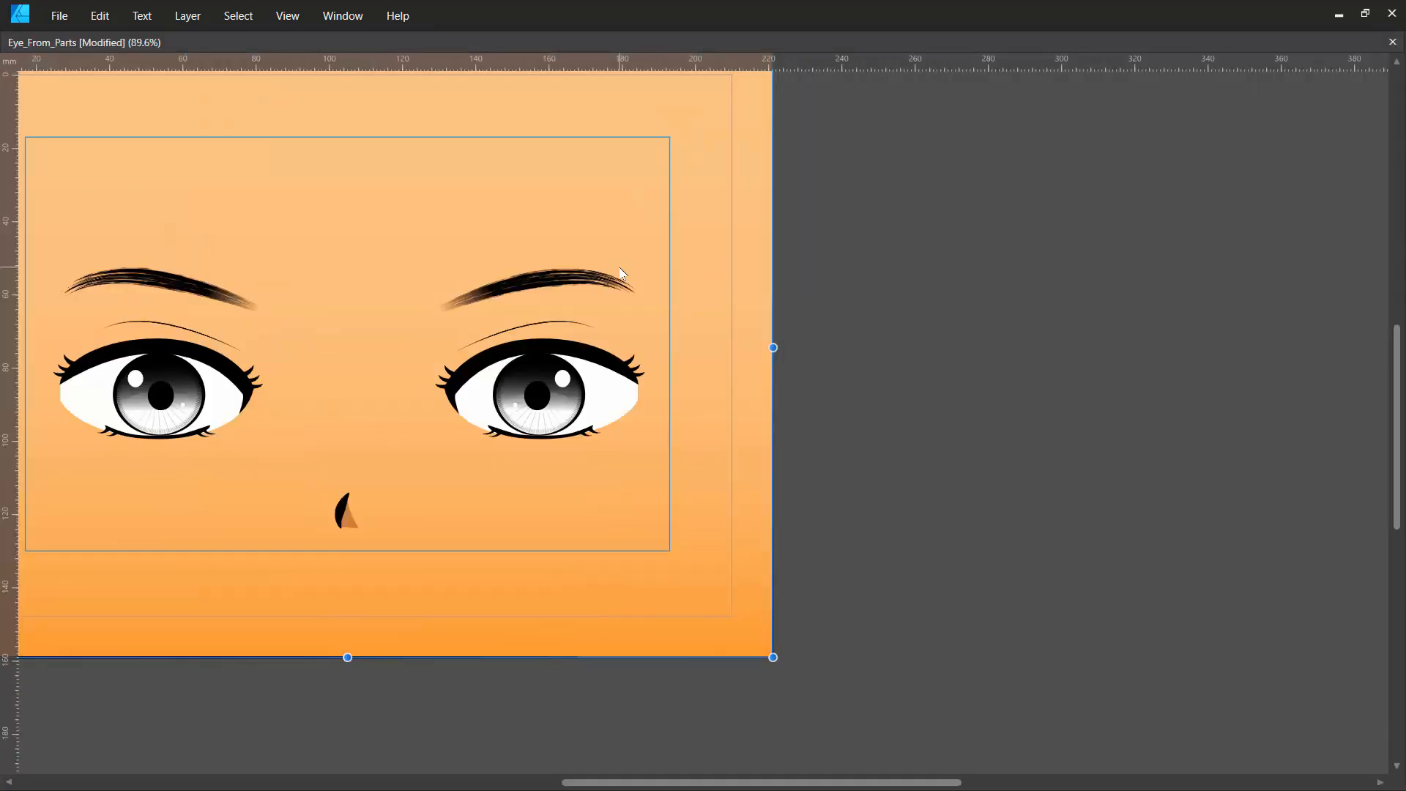
left_click_drag(399, 222, 747, 301)
scroll(746, 308, "up", 4)
scroll(732, 315, "down", 2)
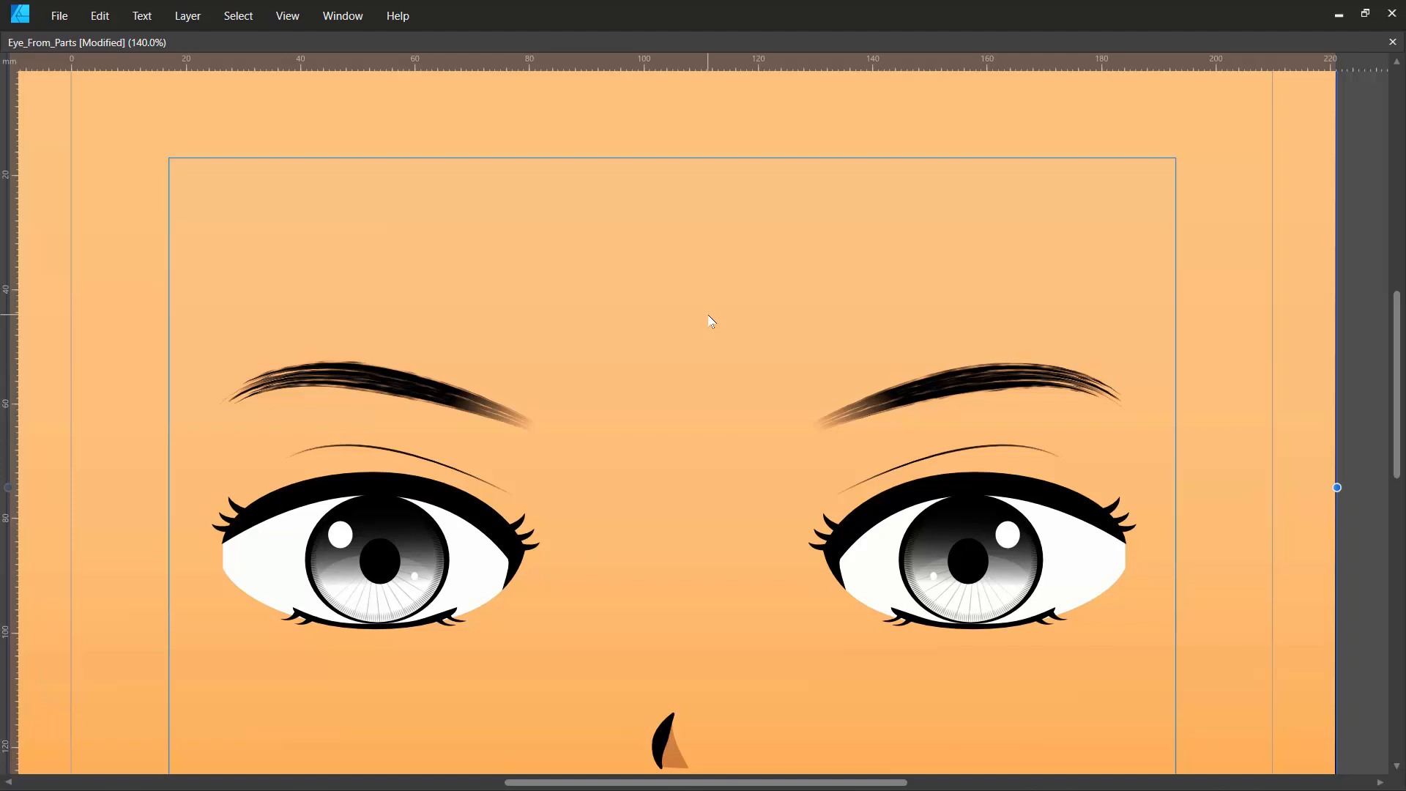
key("Tab")
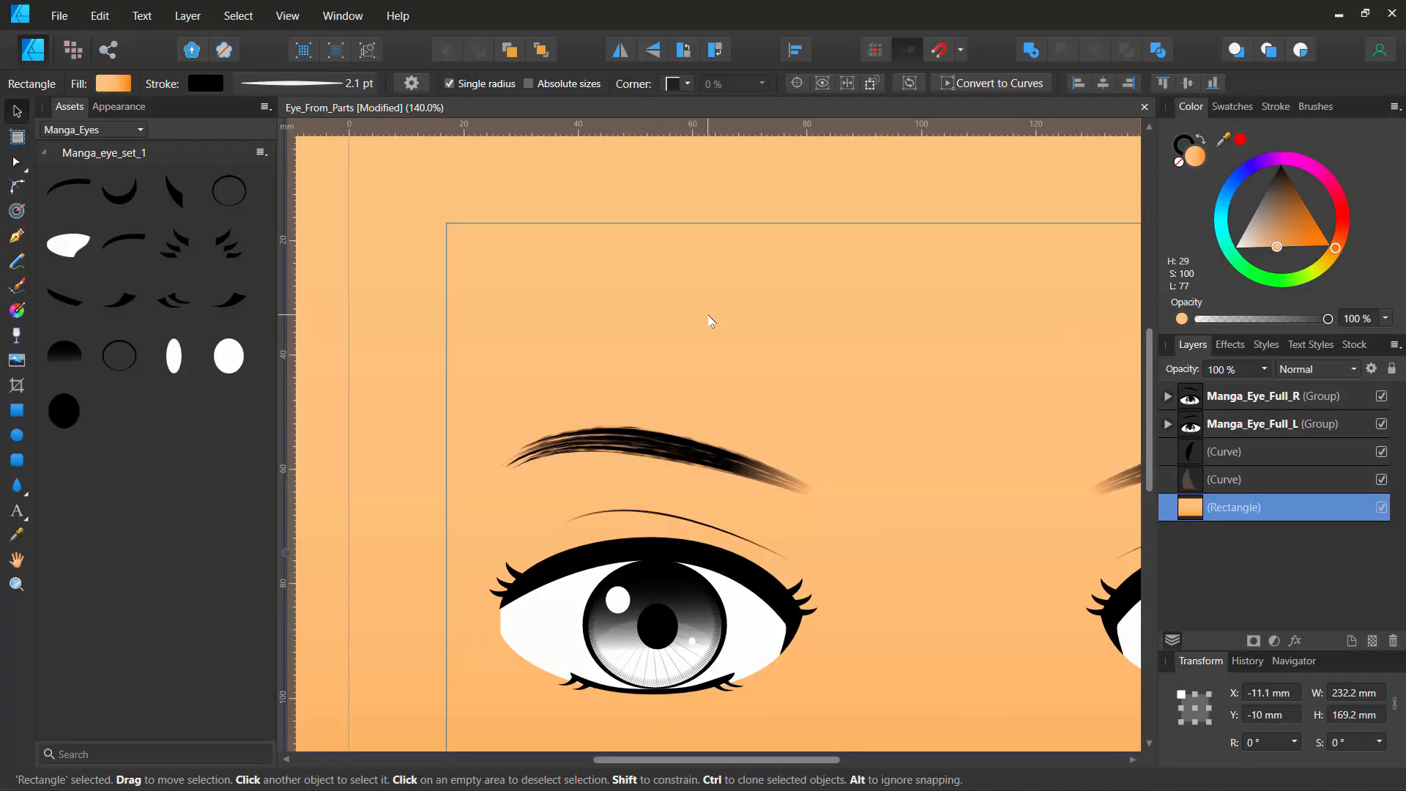
scroll(612, 314, "down", 2)
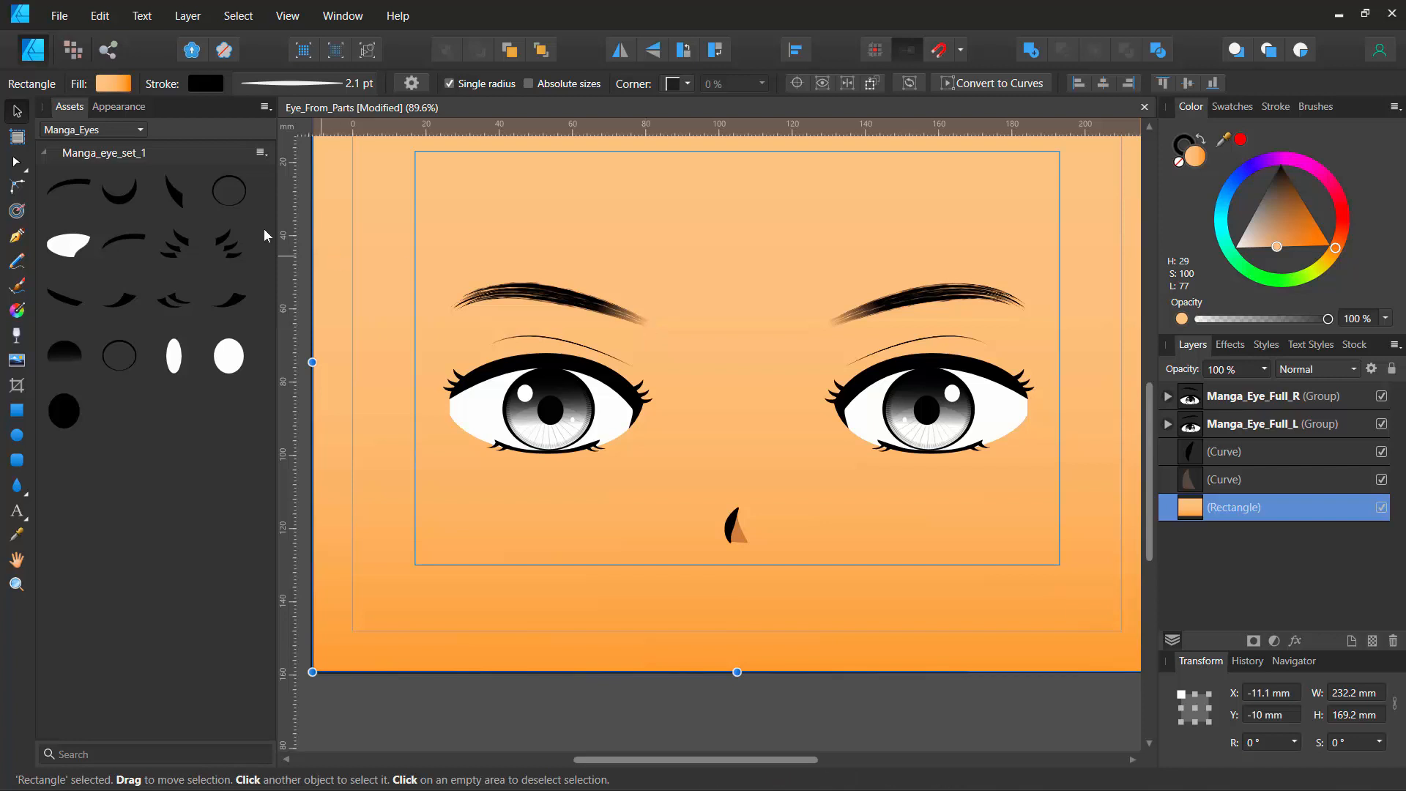
Step: Create a new portrait A4 document (210 × 297 mm) from the print presets
left_click(59, 16)
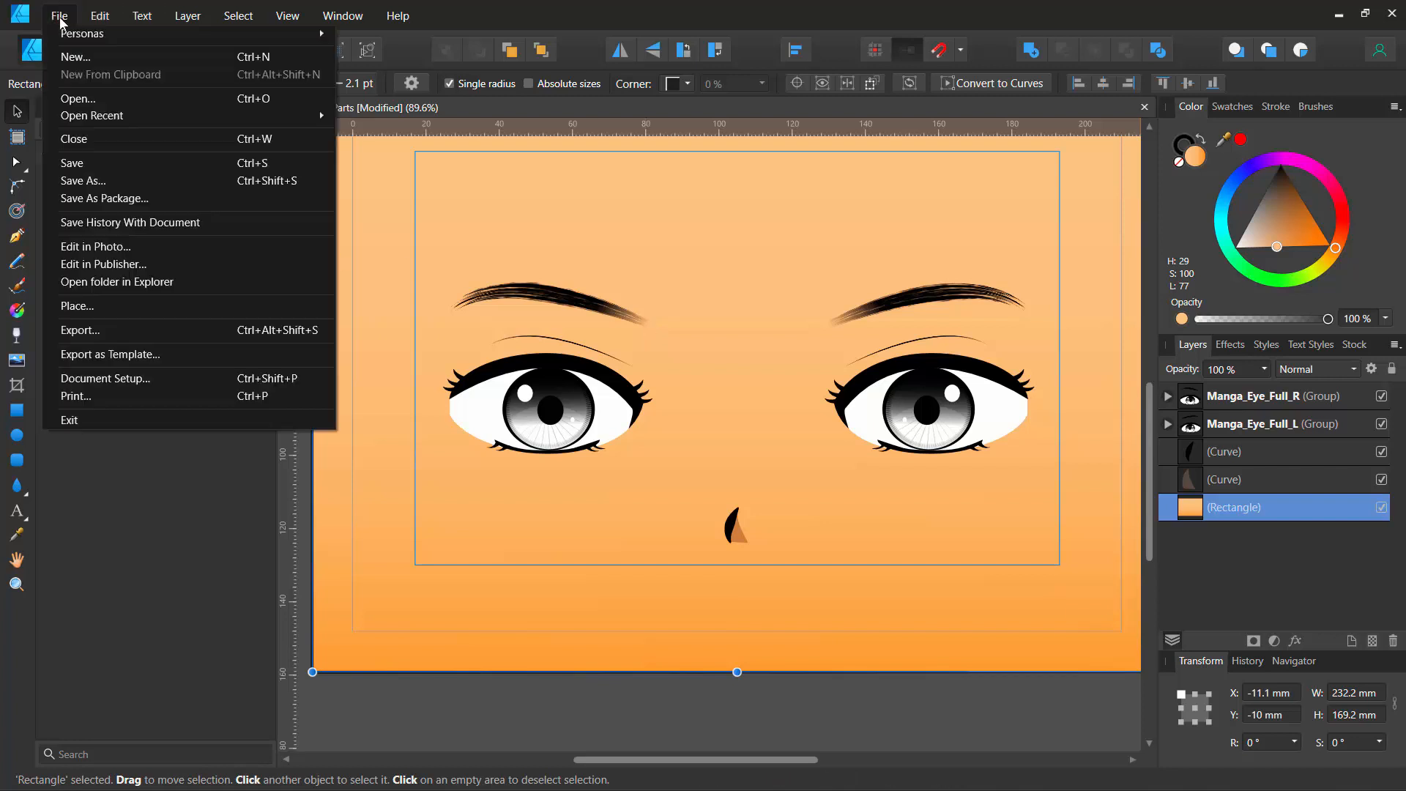
left_click(80, 51)
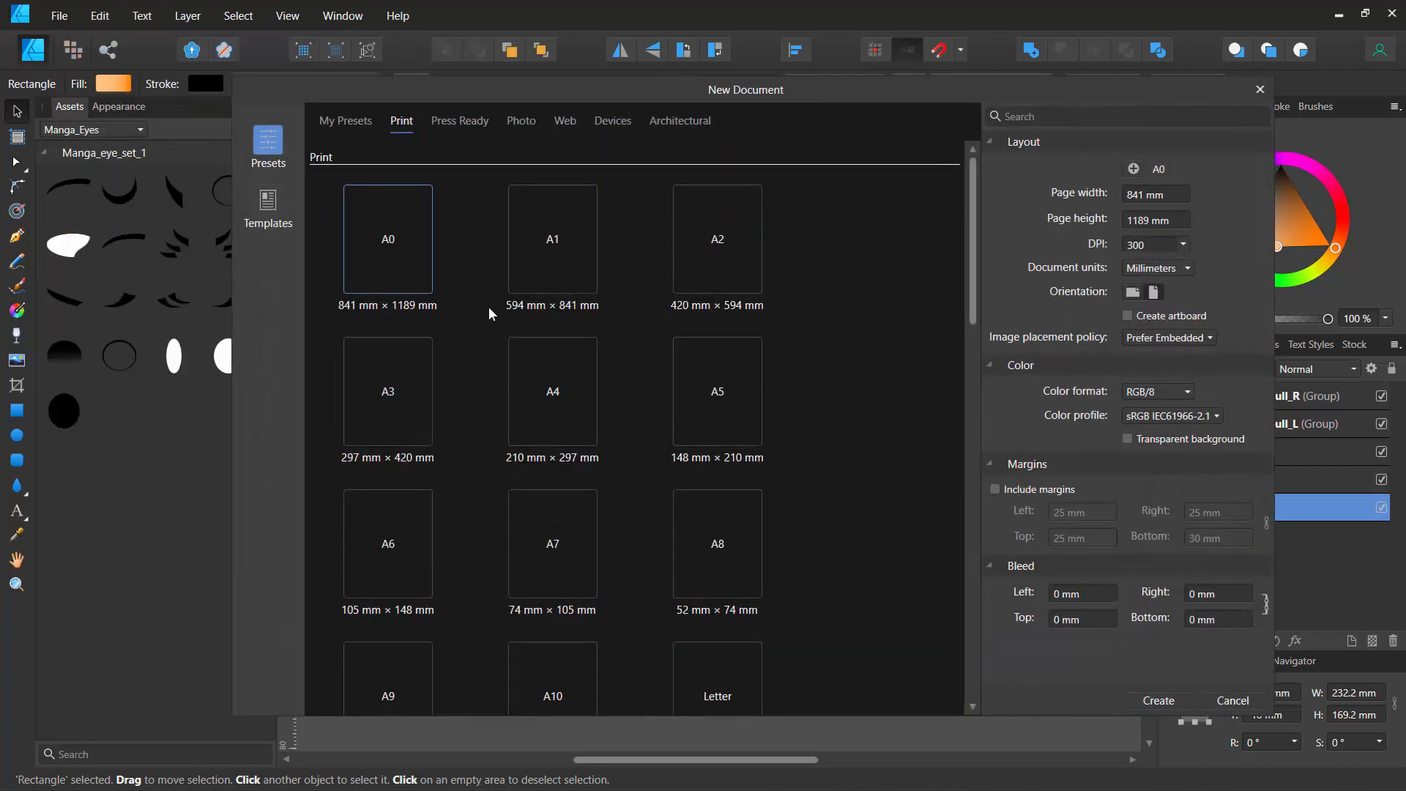
left_click(542, 375)
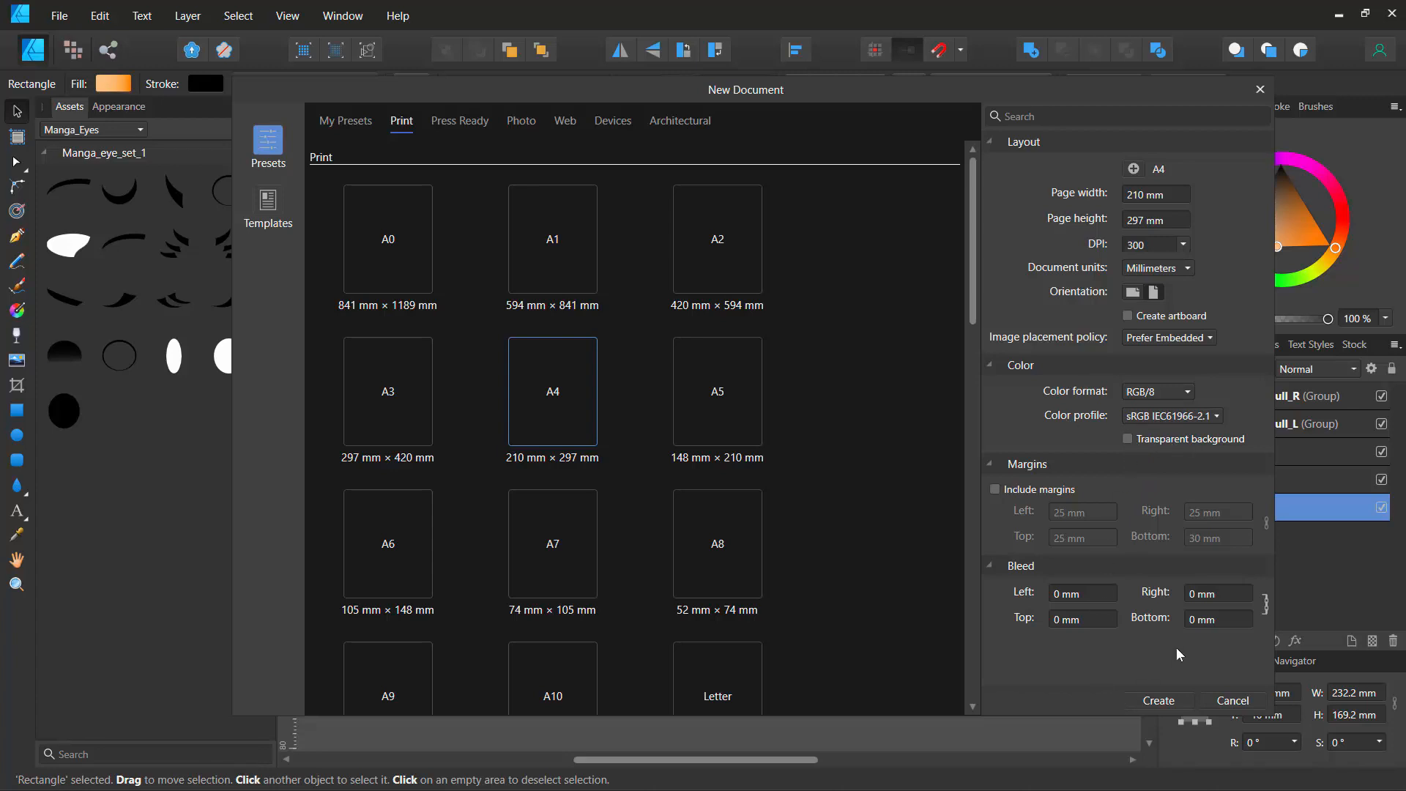
left_click(1154, 698)
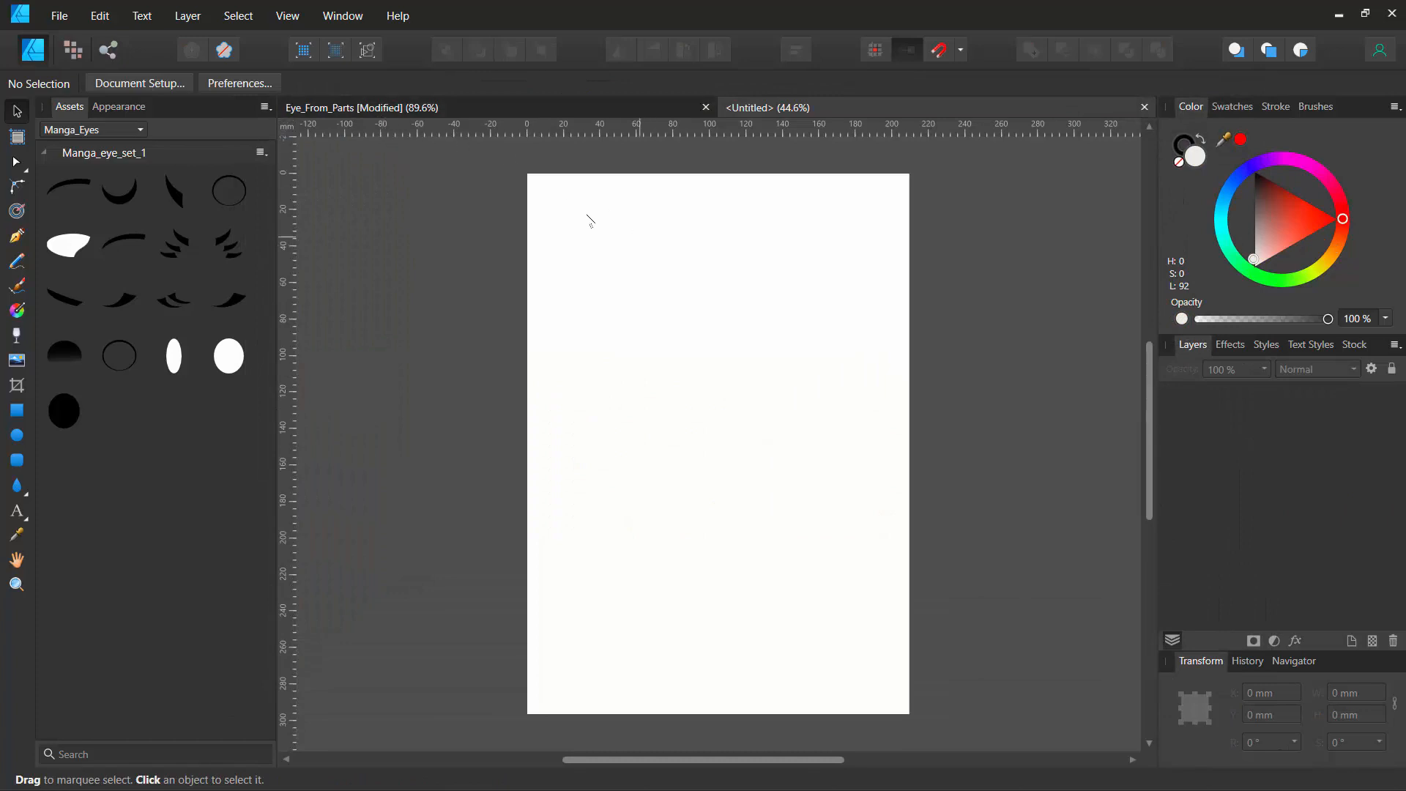
Step: Close both the untitled document and Eye_From_Parts
left_click(1145, 108)
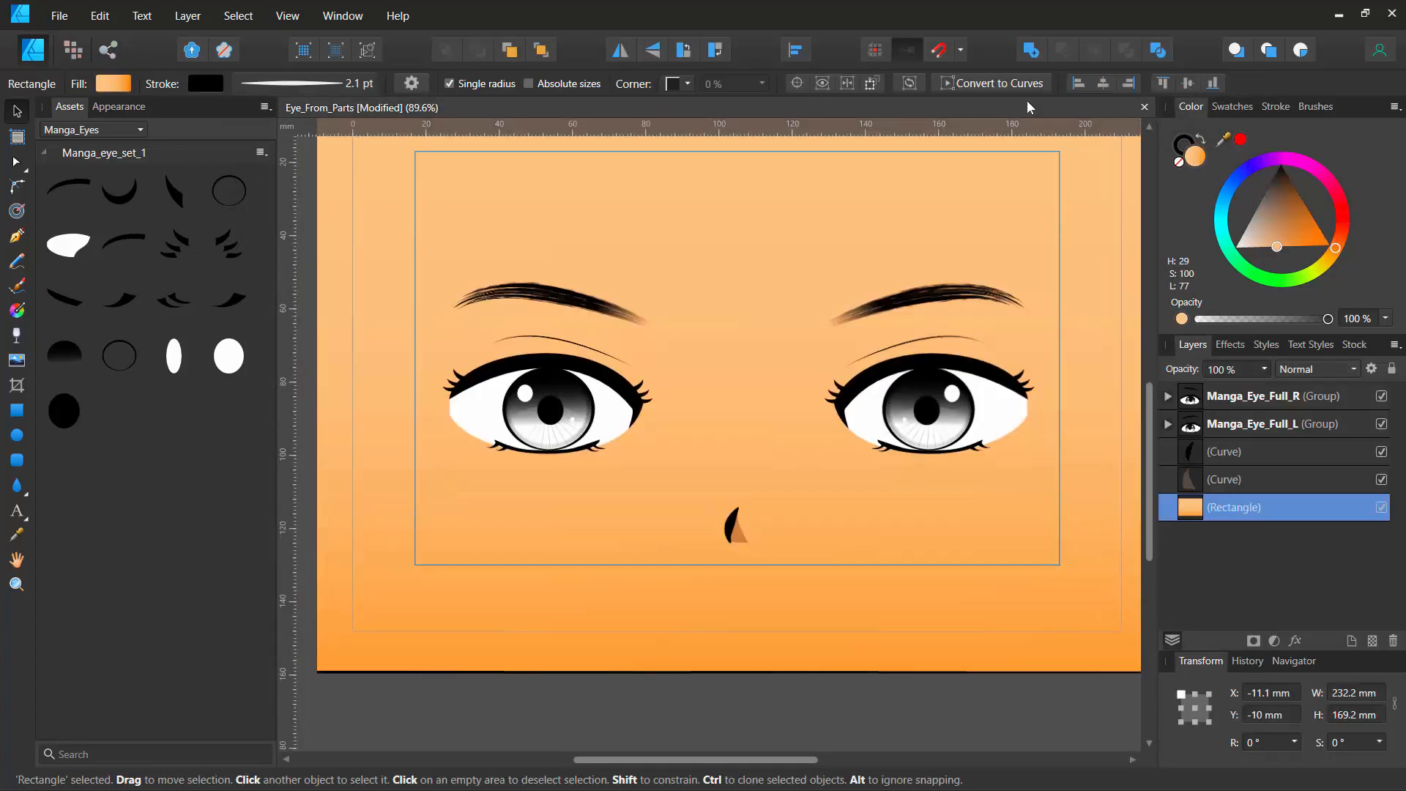
left_click(1145, 107)
left_click(696, 420)
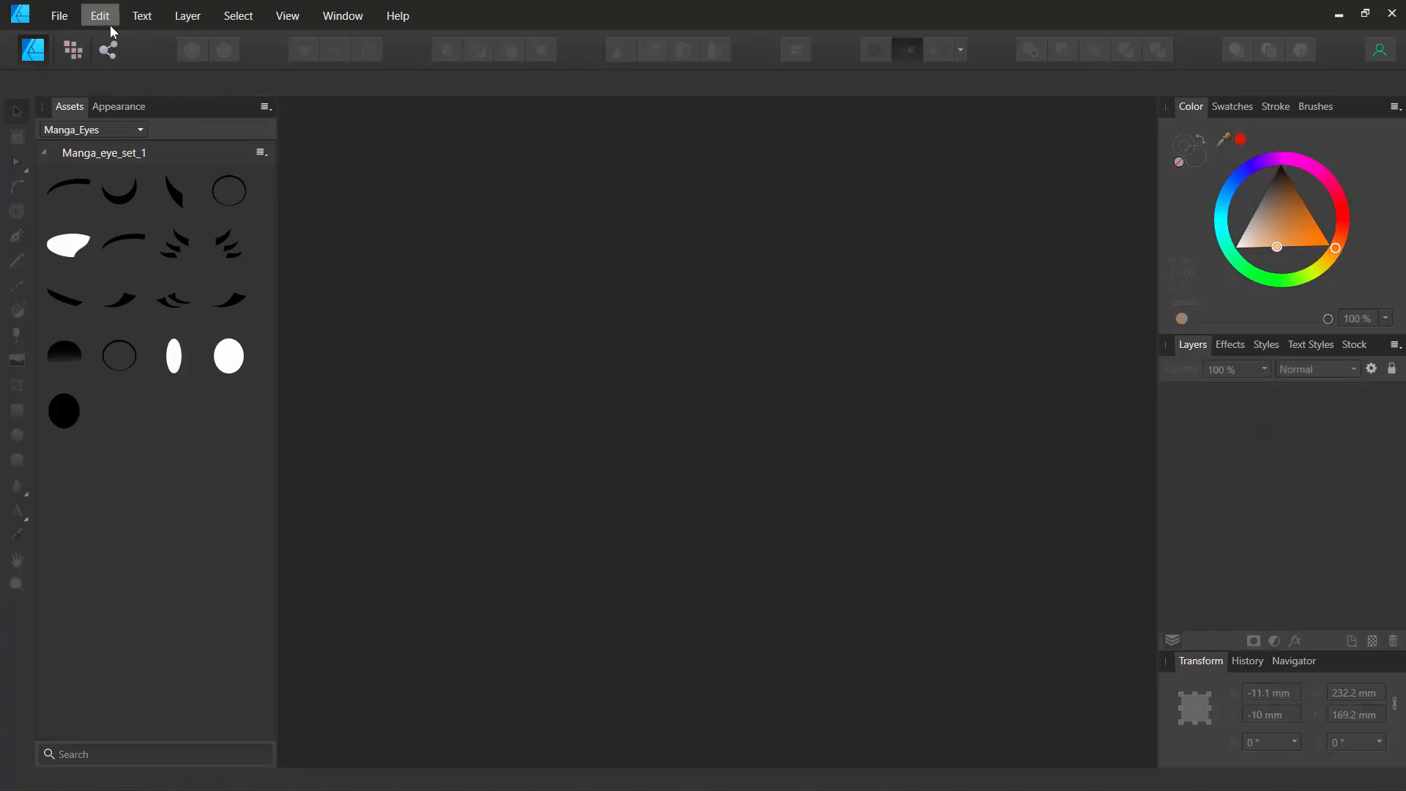
Step: Create a new A4 print document in landscape orientation
left_click(60, 17)
left_click(78, 52)
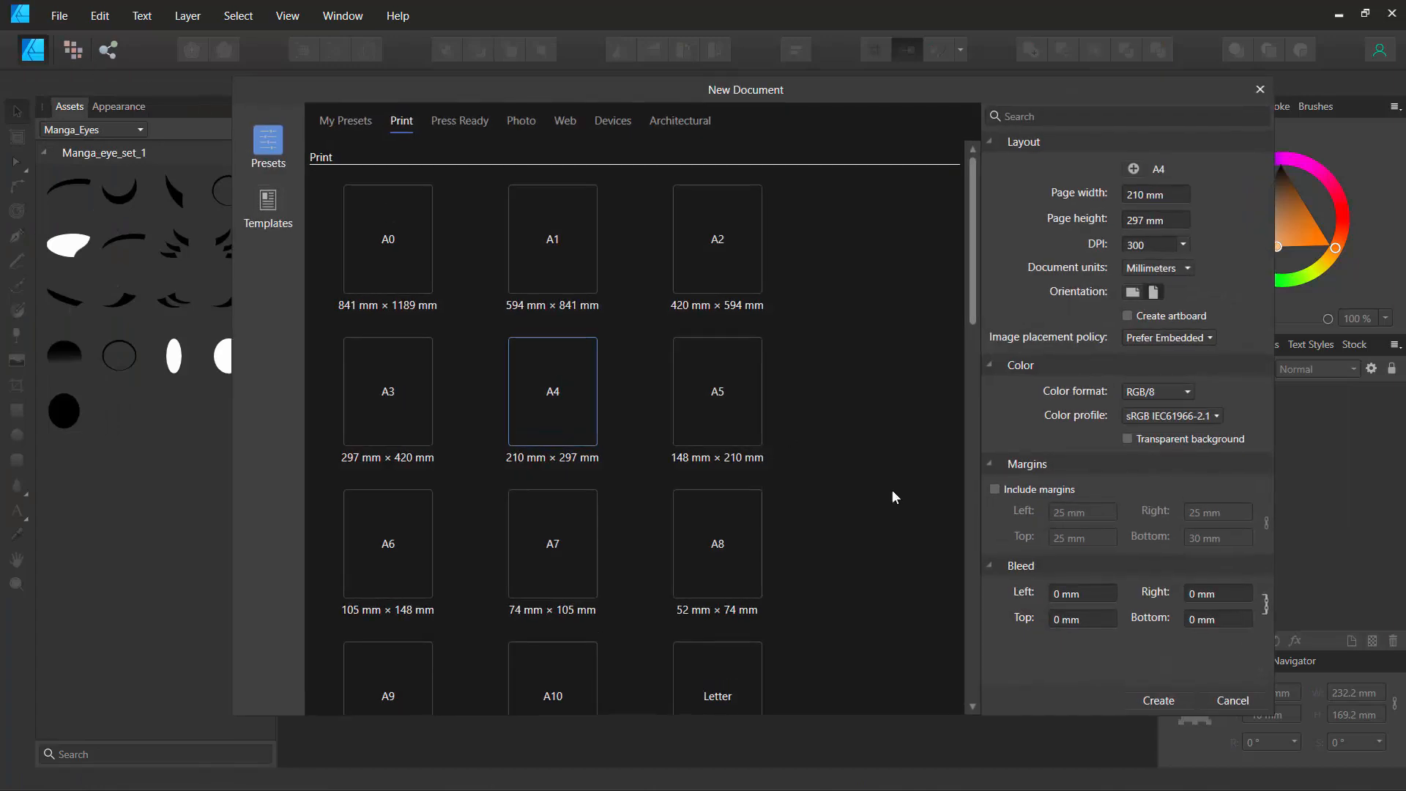
left_click(1133, 292)
left_click(1154, 700)
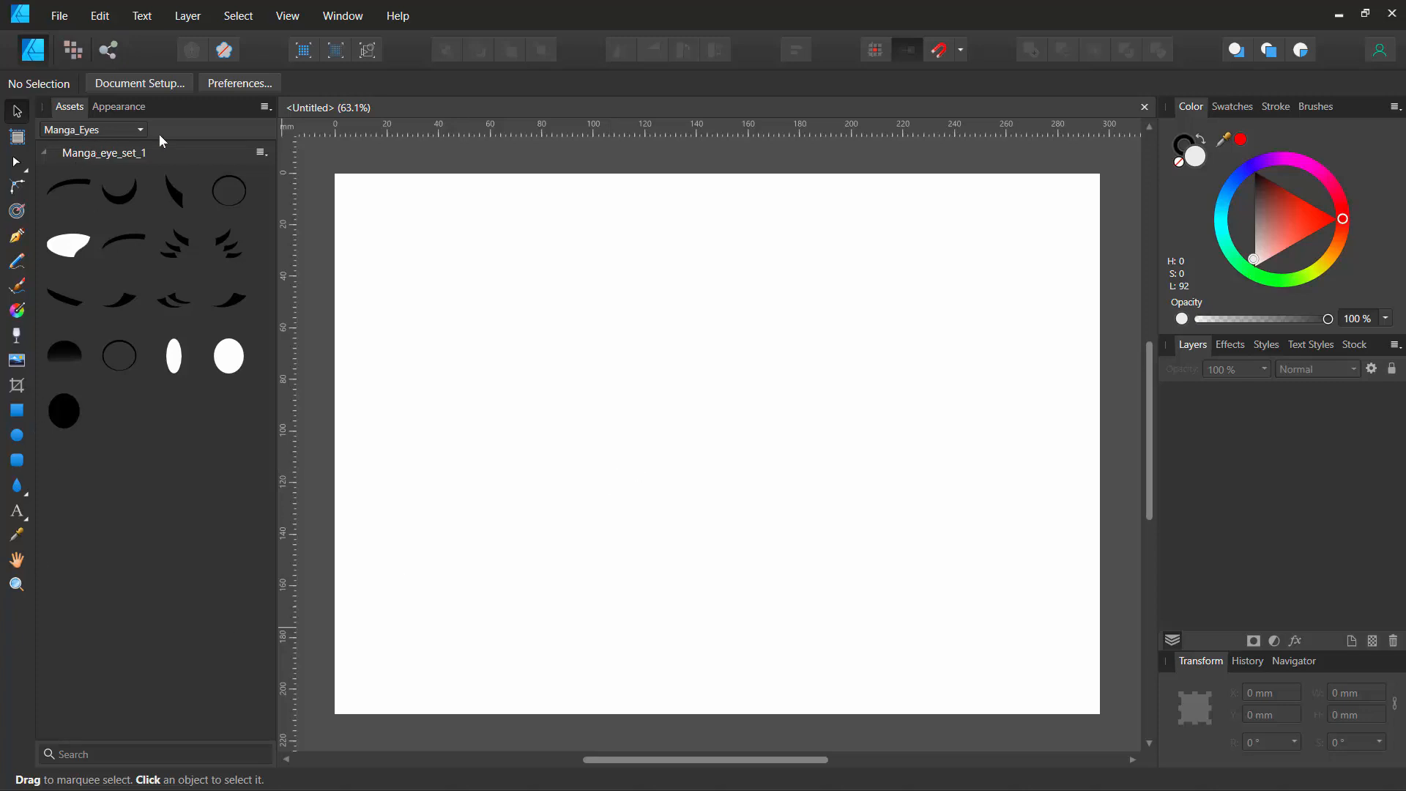
Step: Collapse the Manga_eye_set_1 category of the Manga_Eyes assets
left_click(261, 153)
left_click(46, 152)
left_click(45, 152)
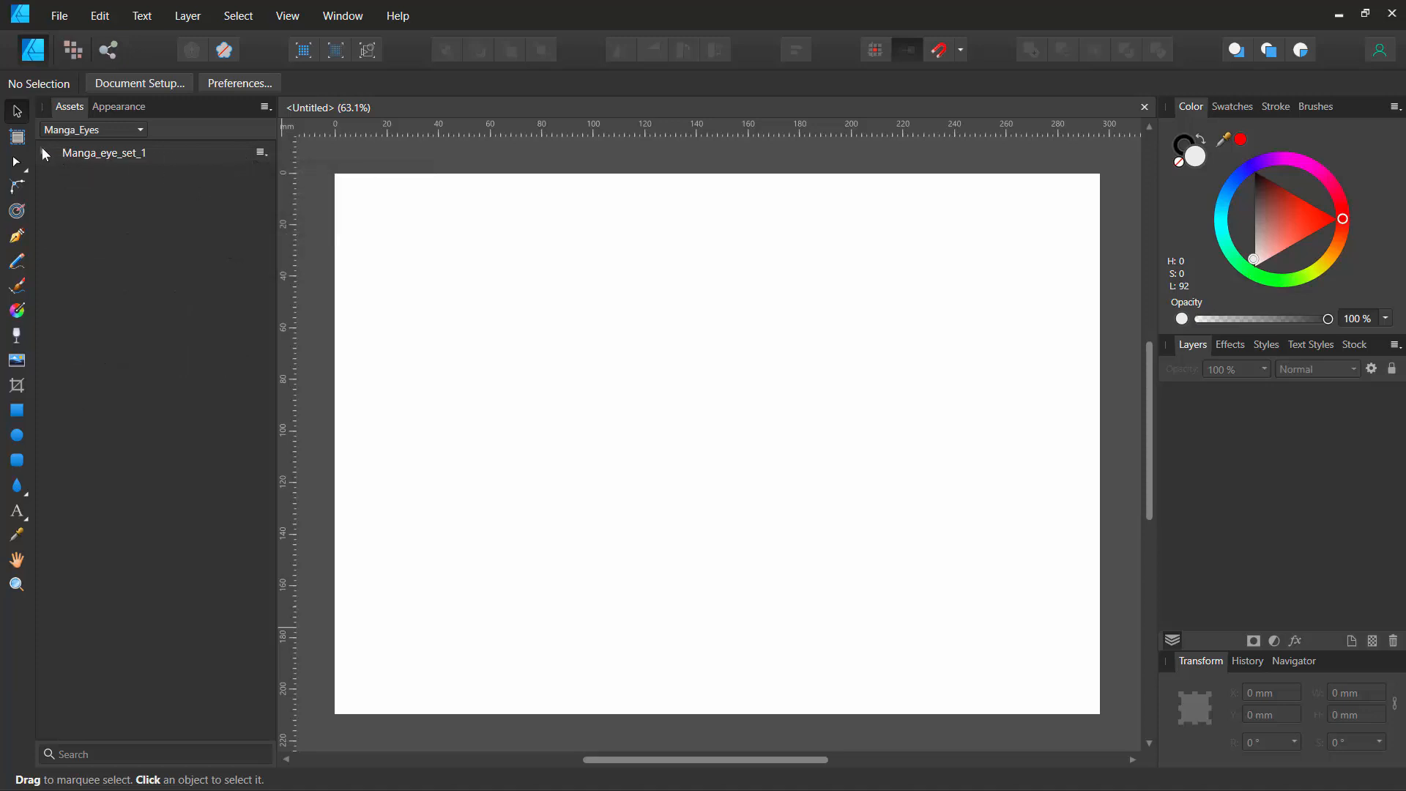
Step: Create a new asset category and rename it Manga_tut_eye
left_click(264, 110)
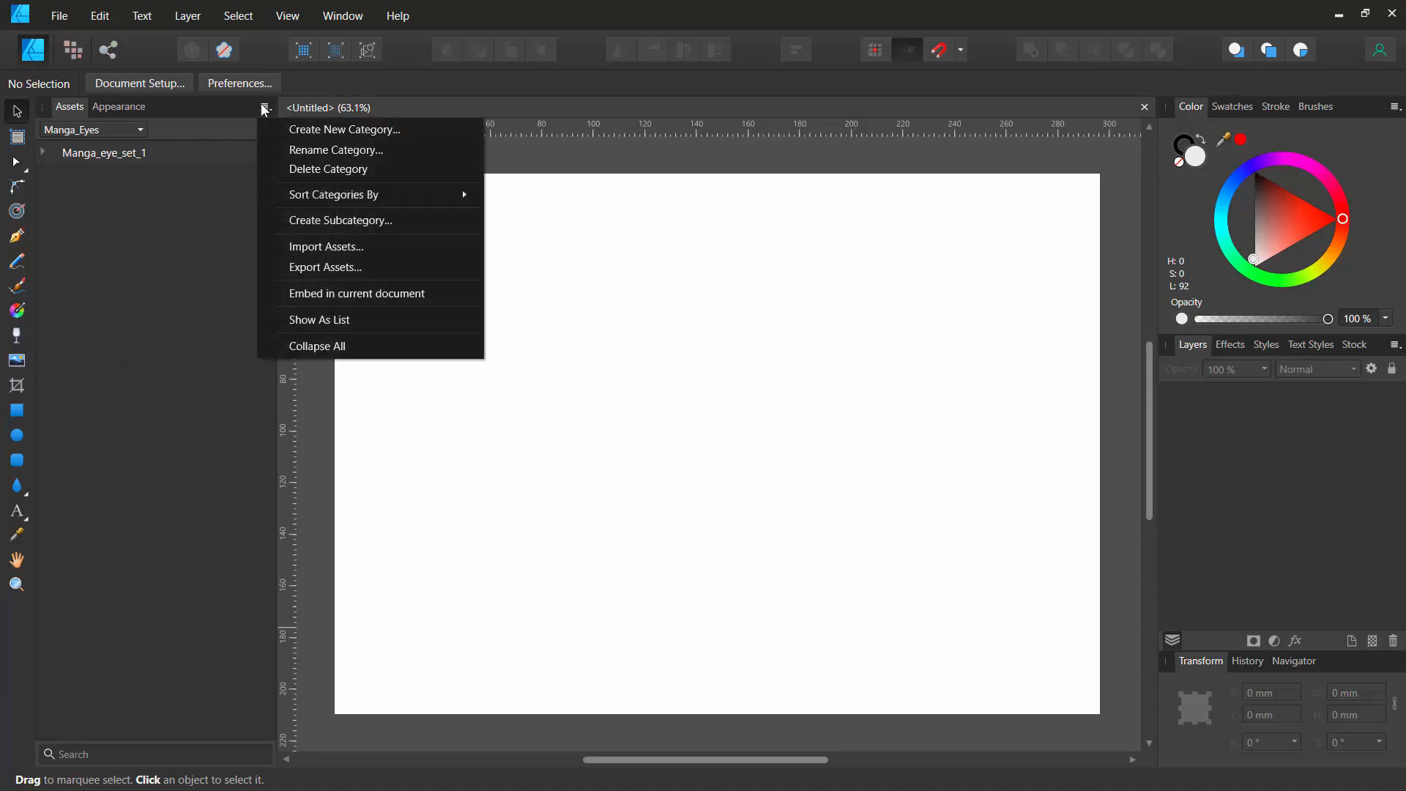
left_click(315, 130)
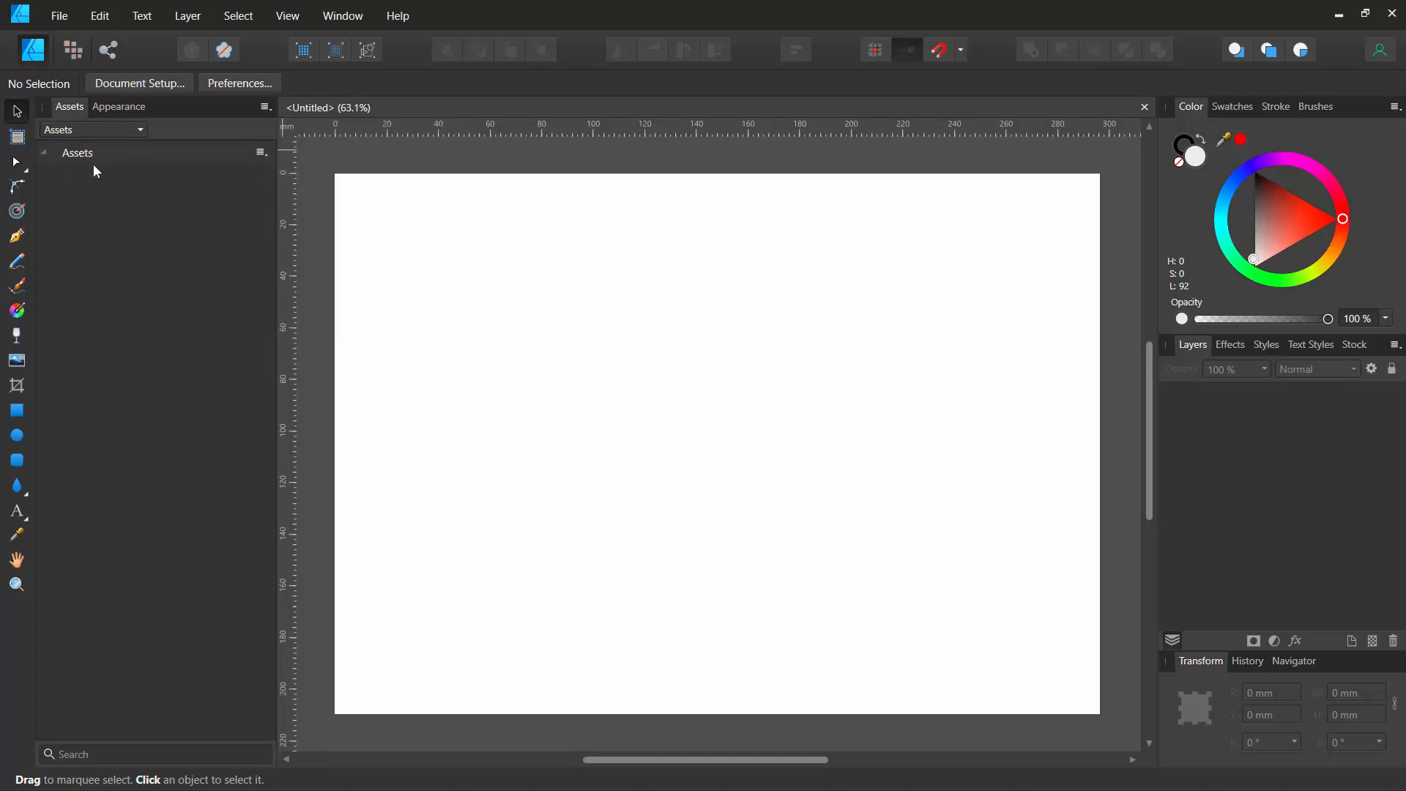
left_click(264, 108)
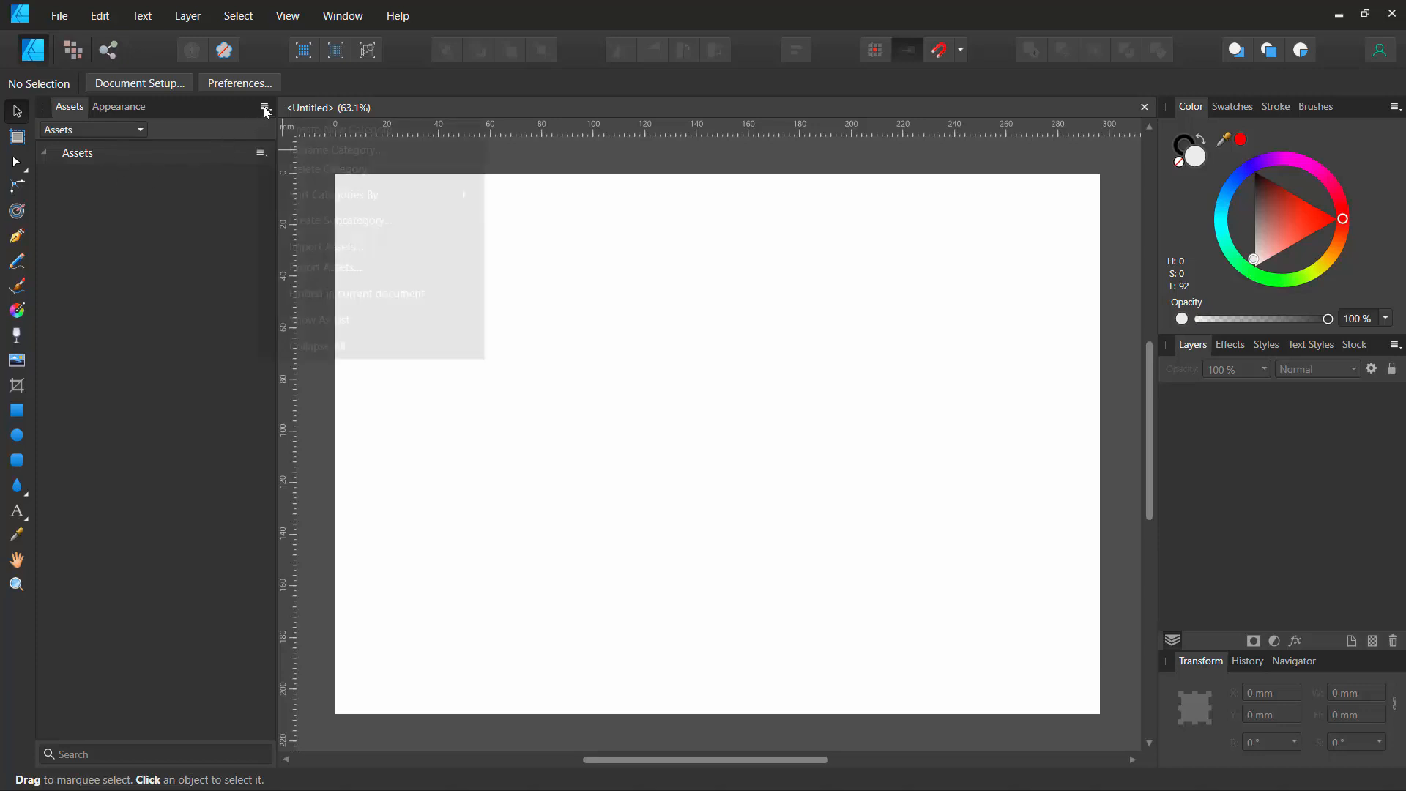
left_click(301, 151)
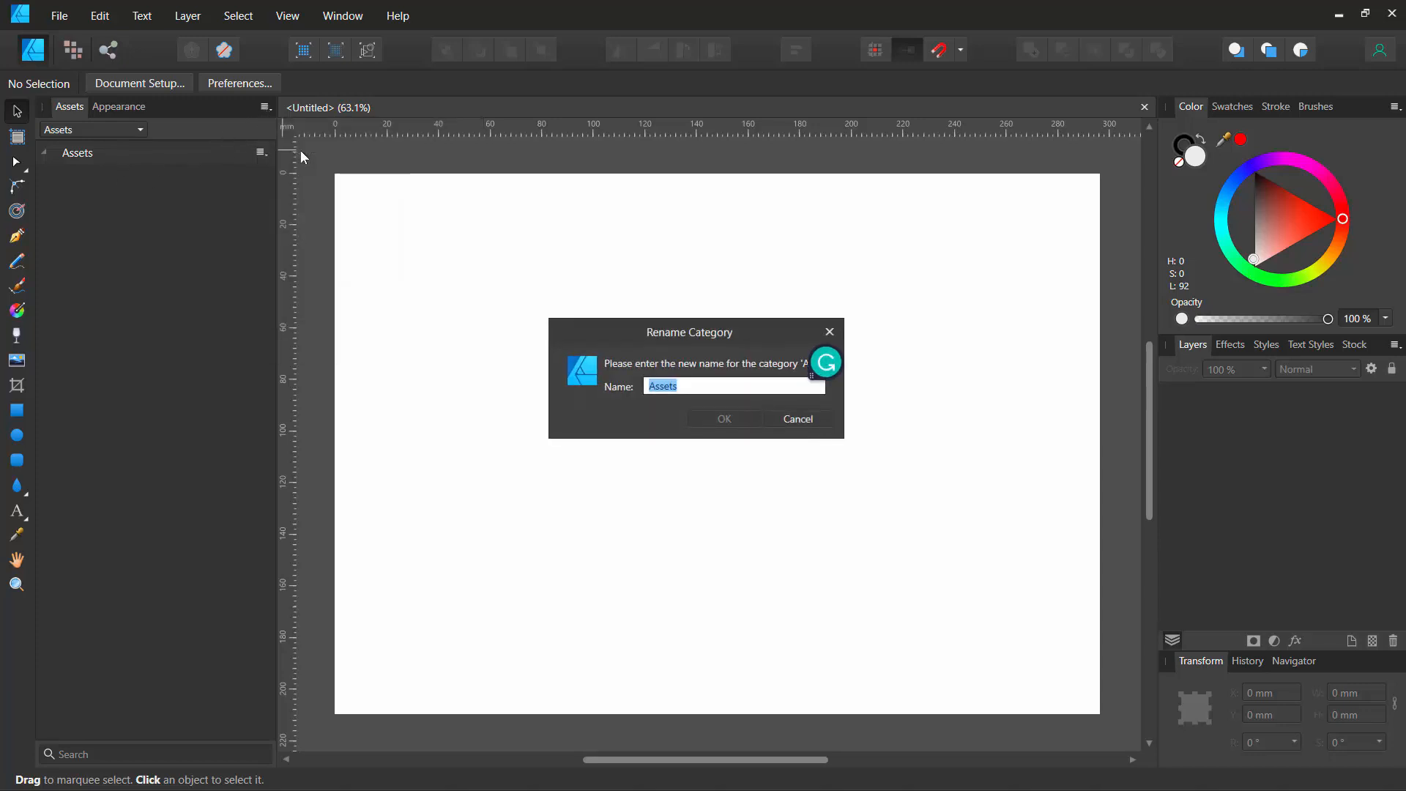
type("Manga_tut_eye")
key("Return")
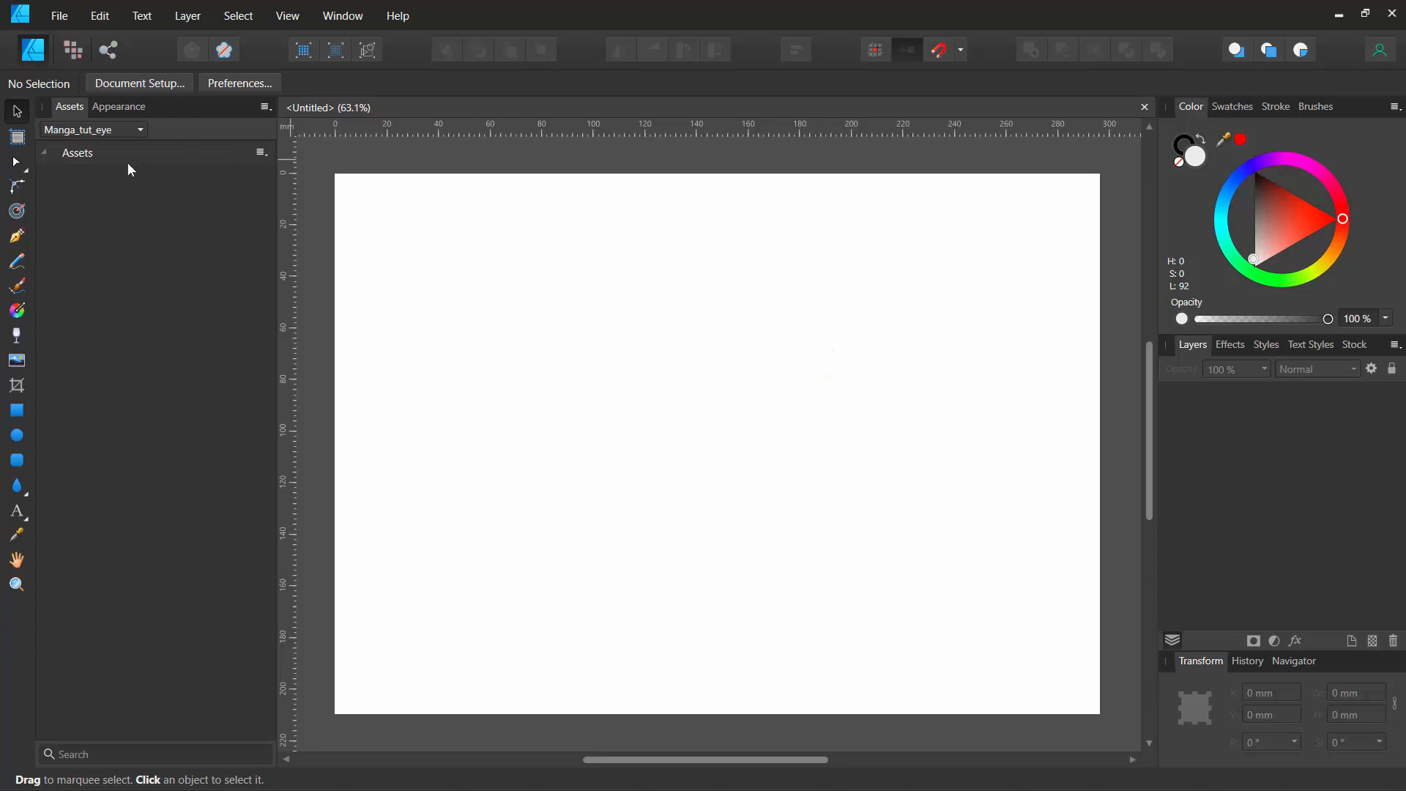
Step: Rename the new category's default Assets subcategory as Manga_eye_parts_tut
left_click(264, 154)
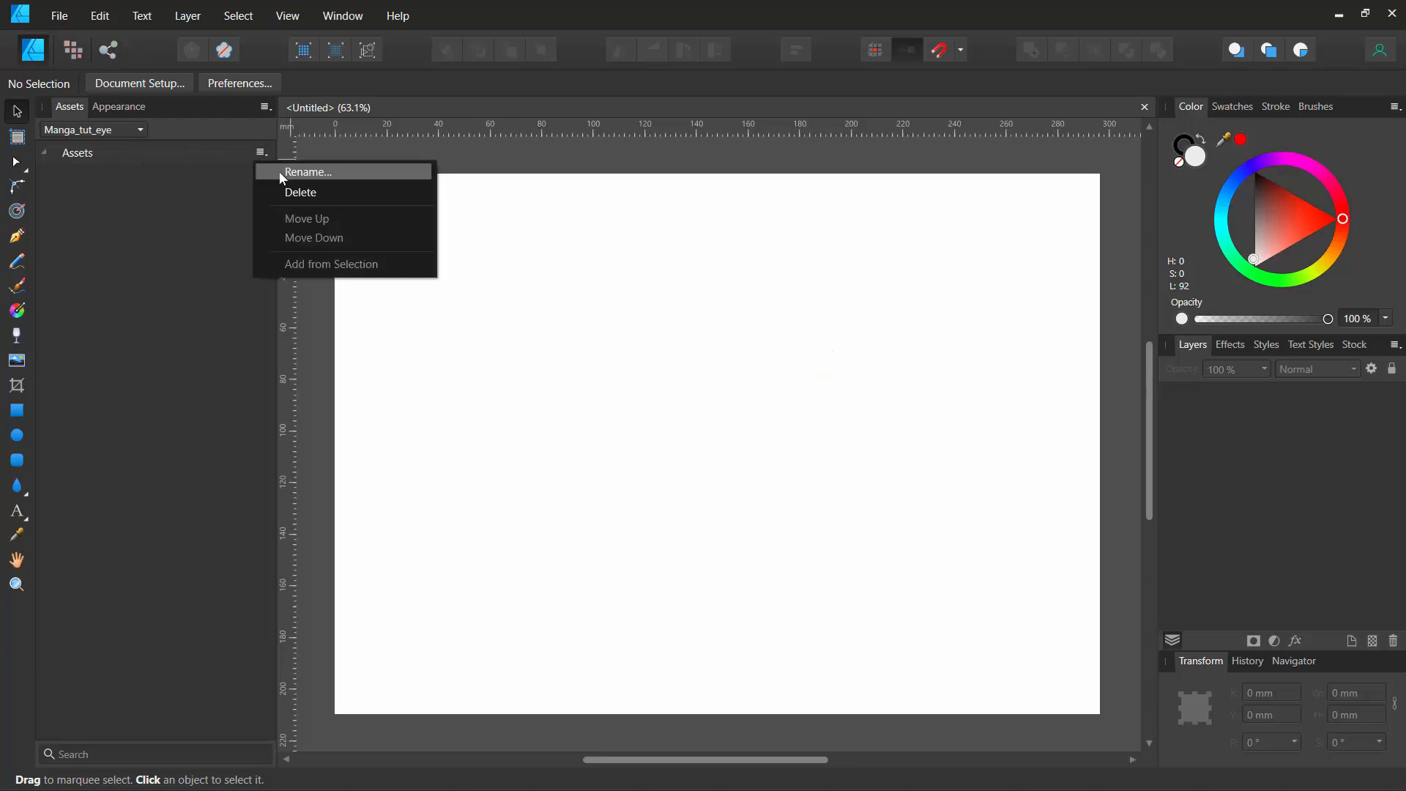
left_click(279, 171)
type("Manag")
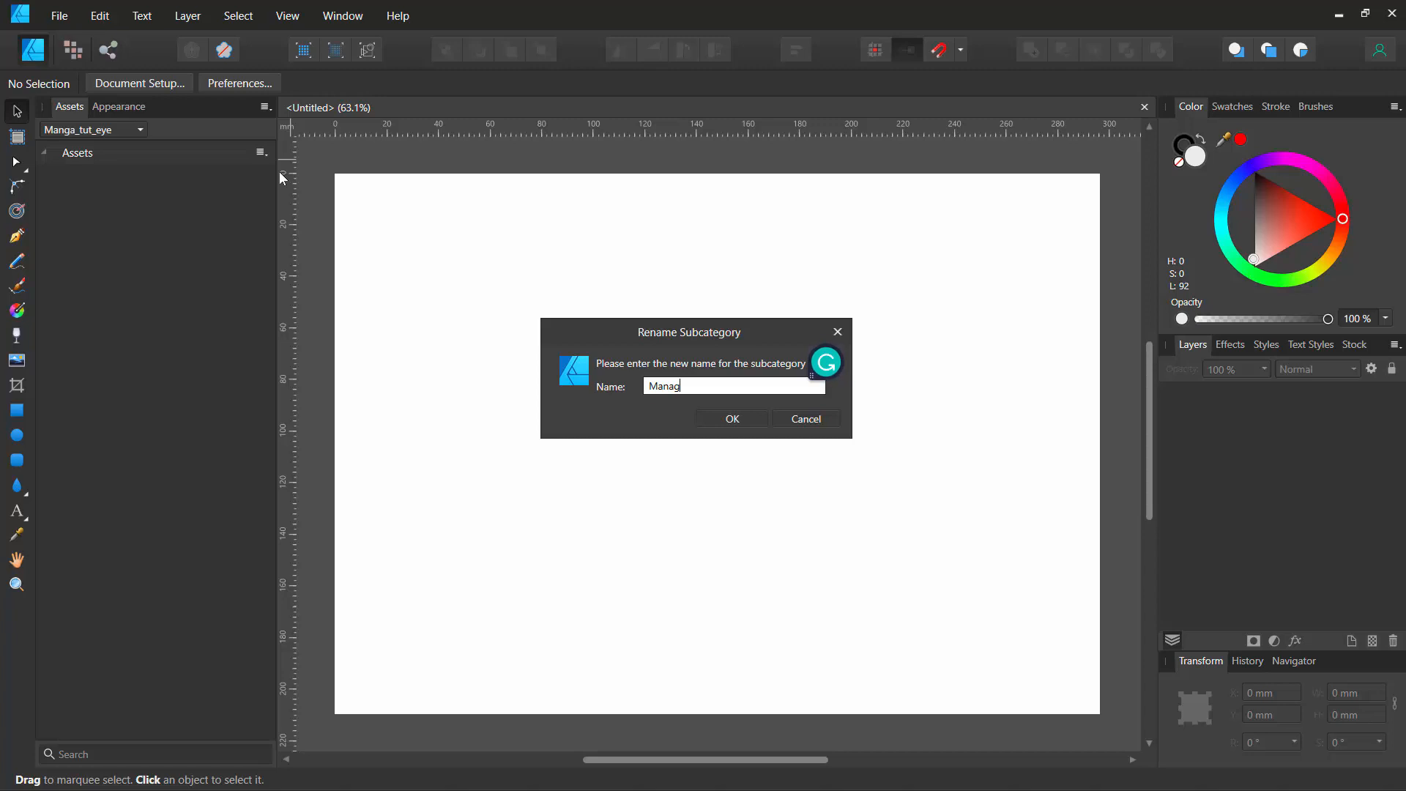
key("BackSpace")
type("ga_eye_parts_tut")
key("Return")
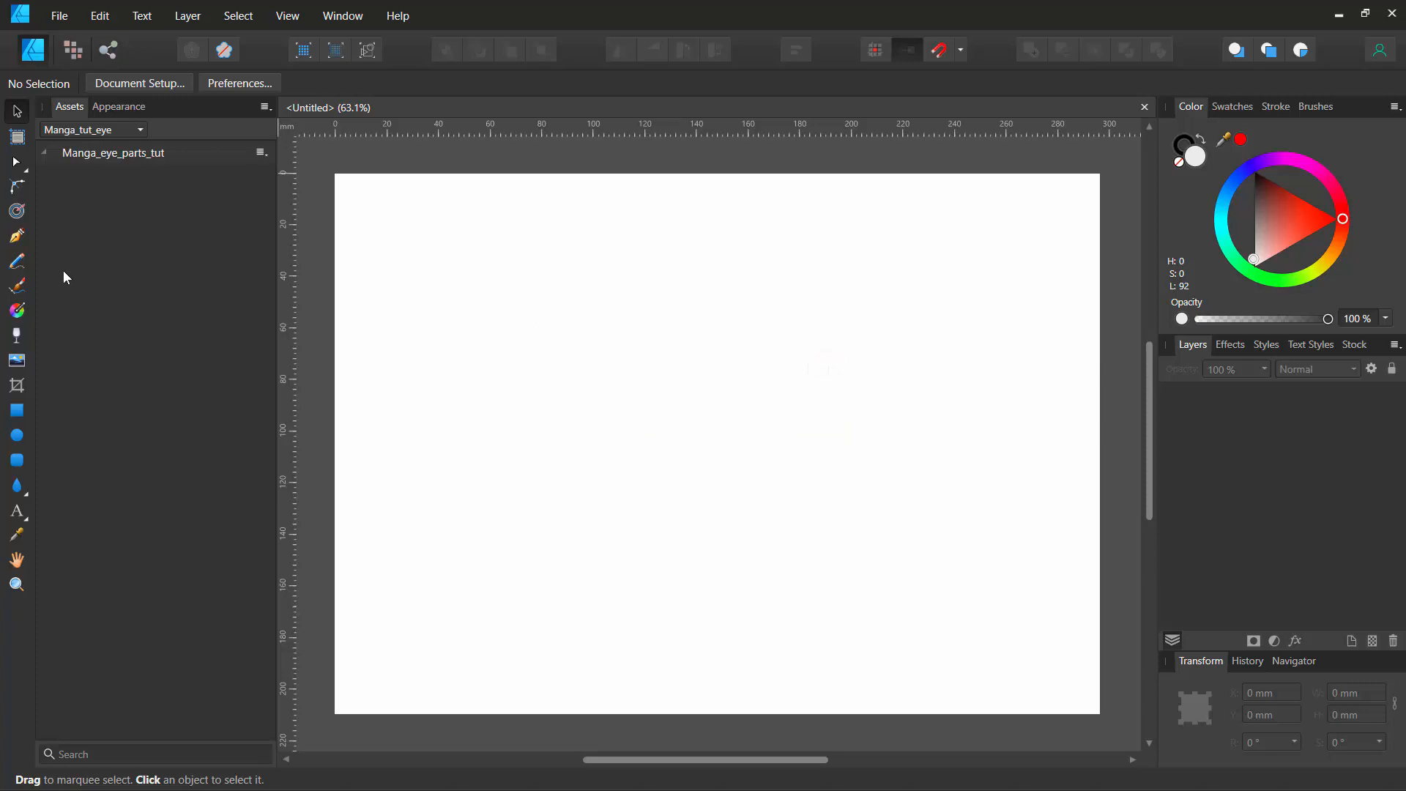
Step: Set the ellipse fill to black and draw a circle about 105 mm in diameter near the middle of the page
left_click(15, 456)
left_click(19, 437)
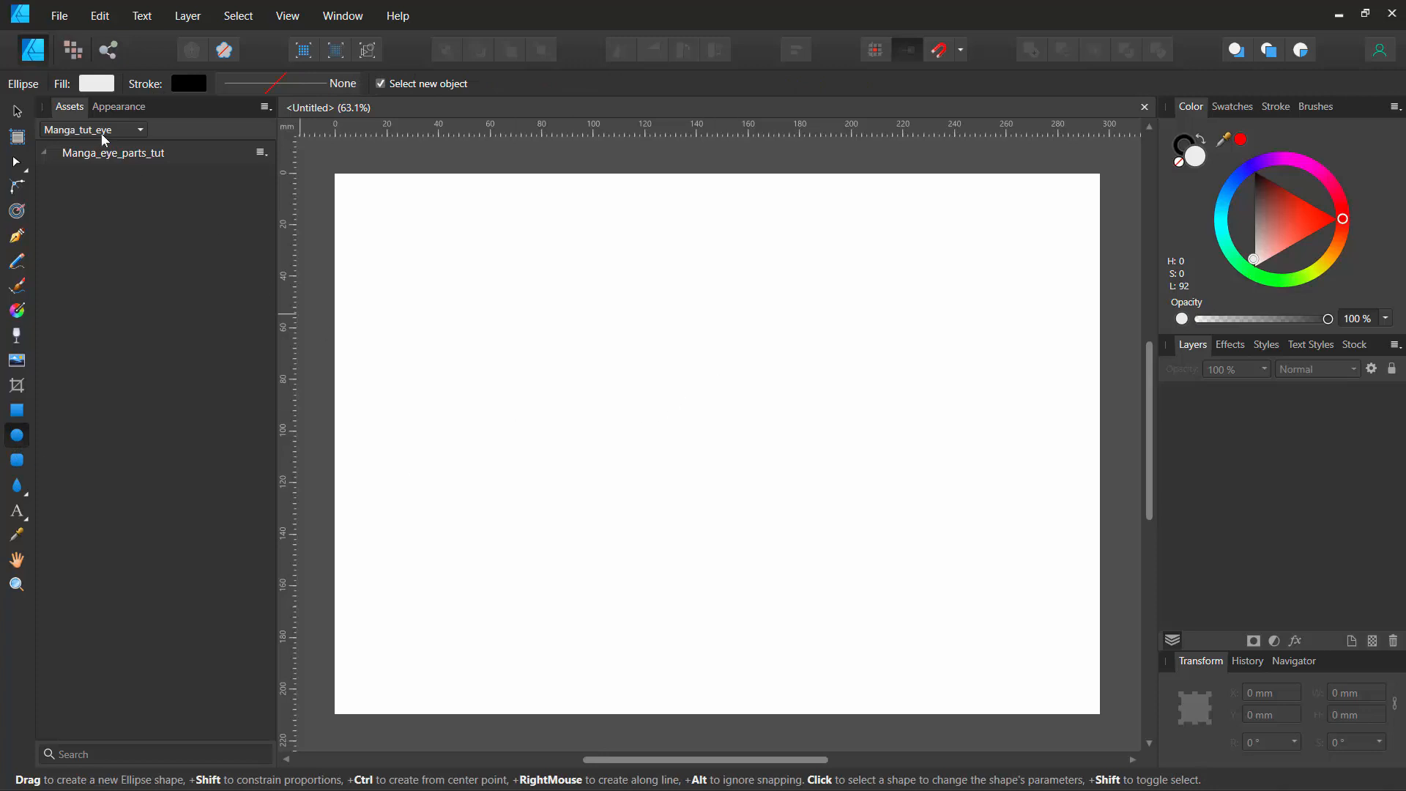
left_click(97, 85)
left_click_drag(151, 211, 130, 186)
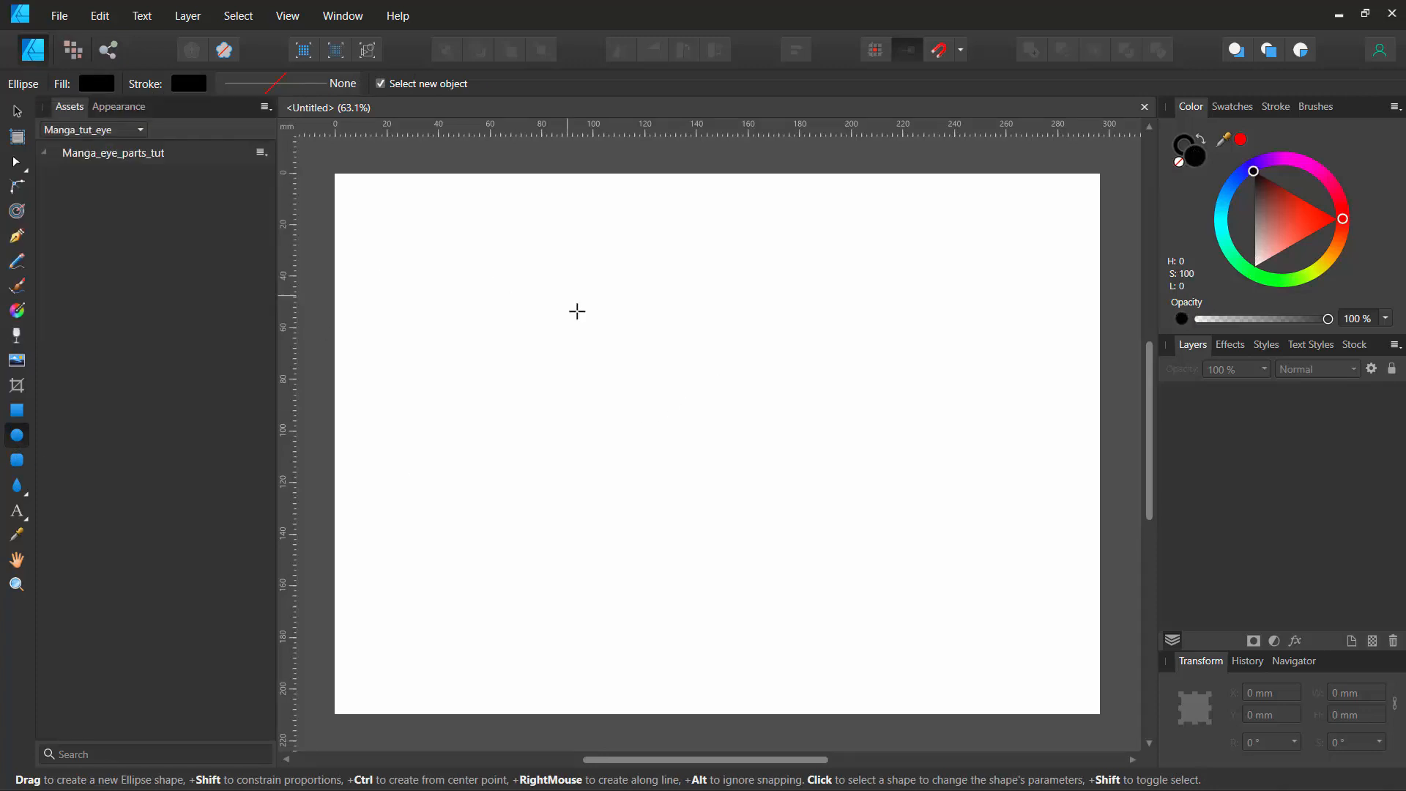
left_click_drag(568, 297, 911, 493)
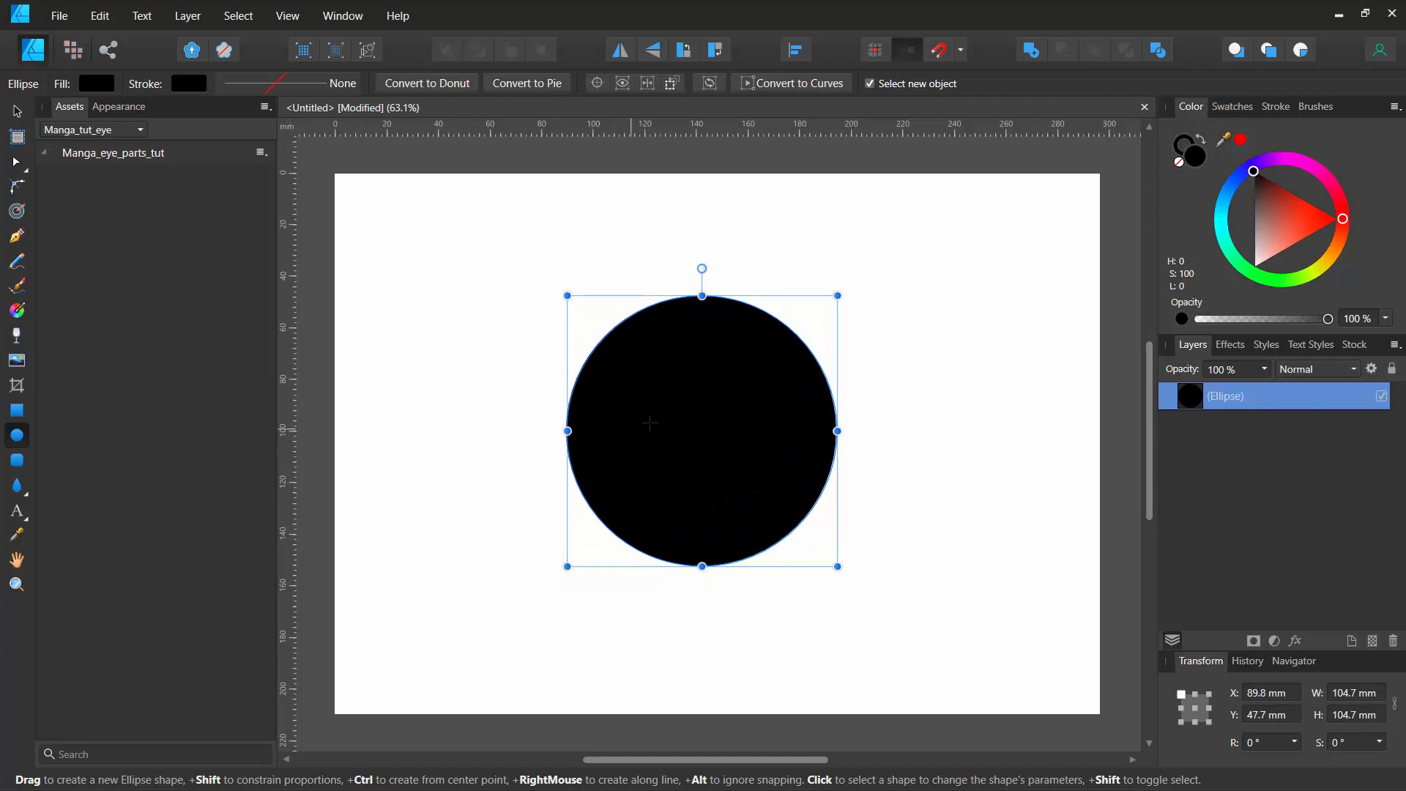
Step: Clone the black circle with the Move tool, offsetting the copy about 8.5 mm downward so the two overlap
key("ctrl")
key("ctrl")
key("v")
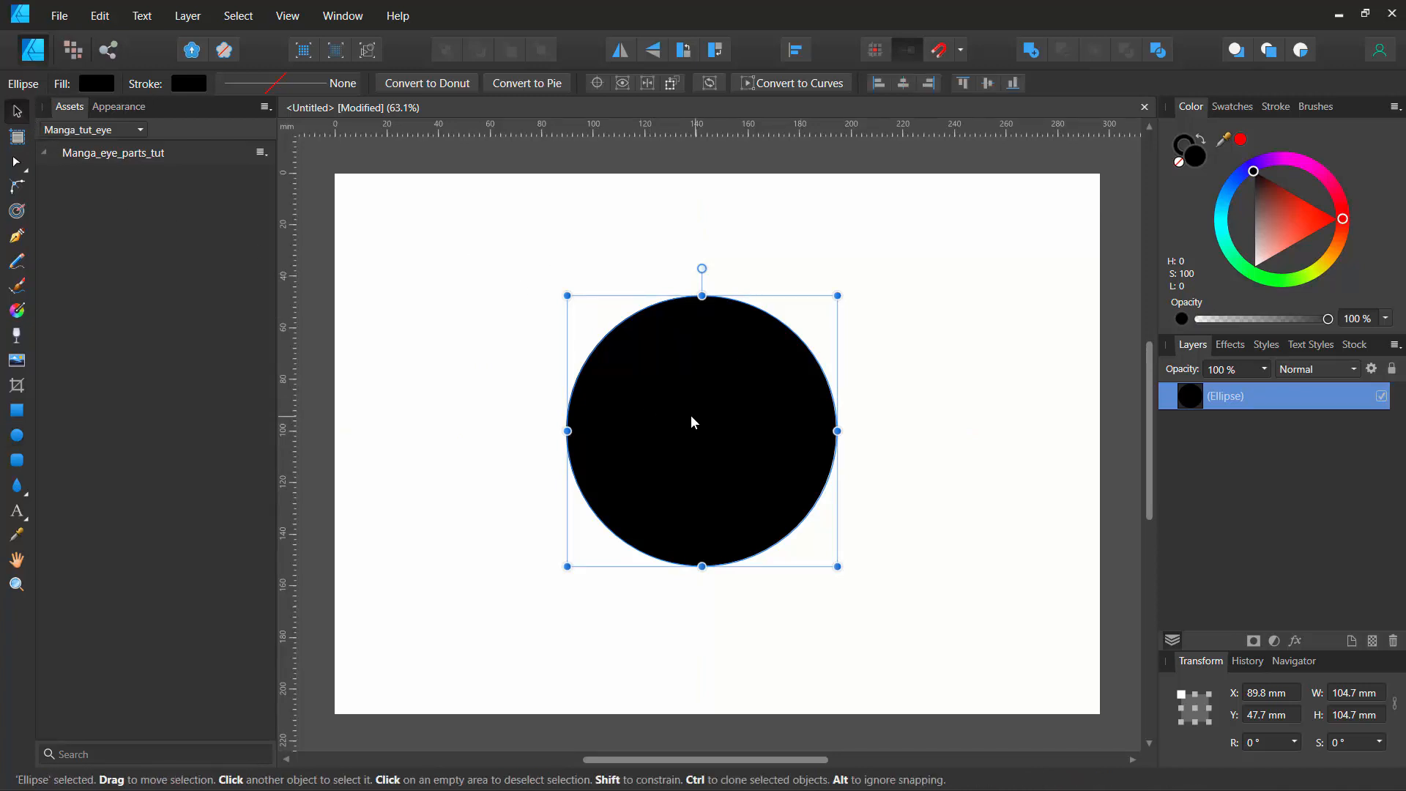
mouse_move(693, 419)
left_mouse_down()
mouse_move(565, 417)
mouse_move(697, 471)
mouse_move(685, 452)
mouse_move(704, 452)
mouse_move(678, 448)
mouse_move(697, 436)
left_mouse_up()
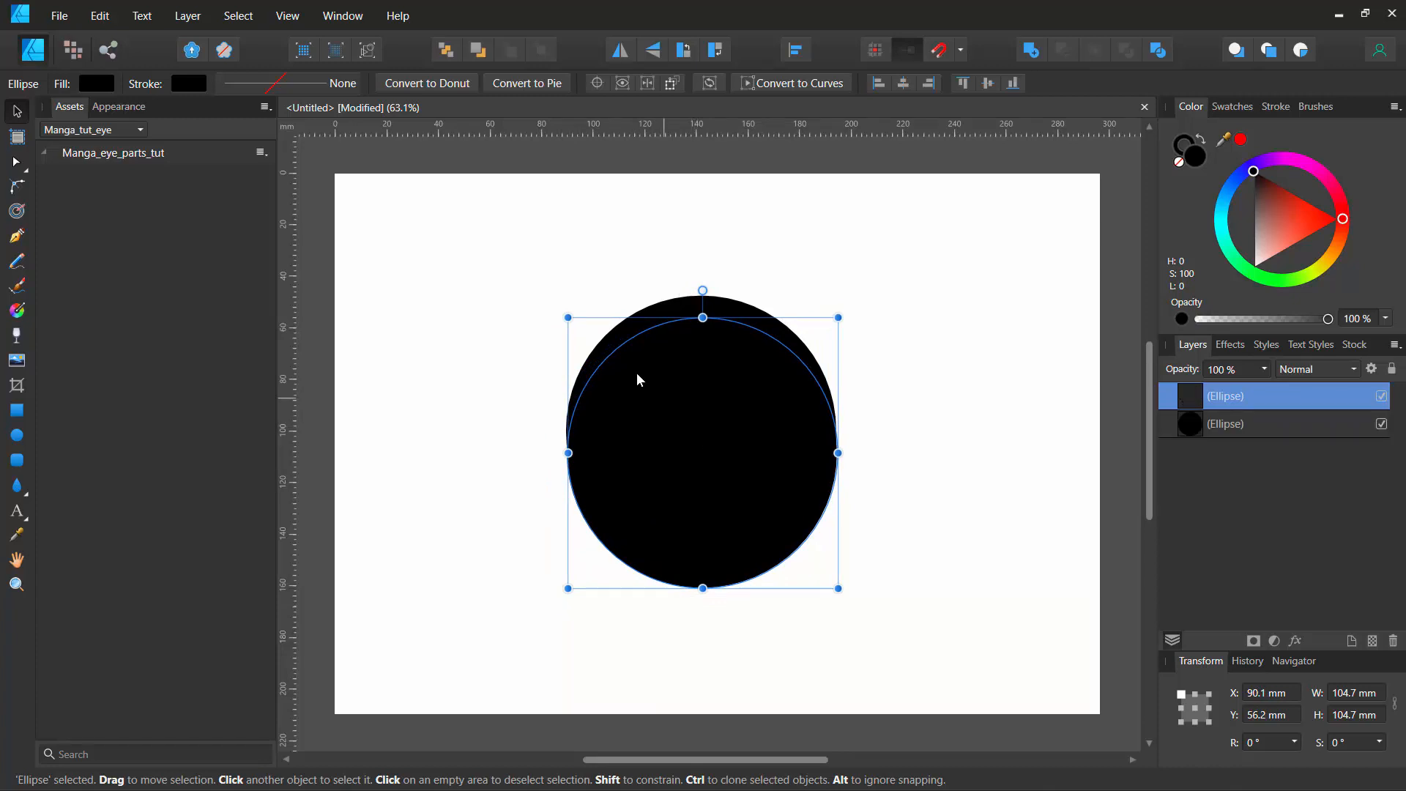
Step: Widen both overlapping circles into ellipses about 153 mm wide, keeping their outlines nearly aligned at the sides
left_click(678, 305)
left_click_drag(838, 431, 961, 431)
left_click(621, 557)
left_click_drag(646, 512, 673, 479)
left_click_drag(832, 454, 958, 466)
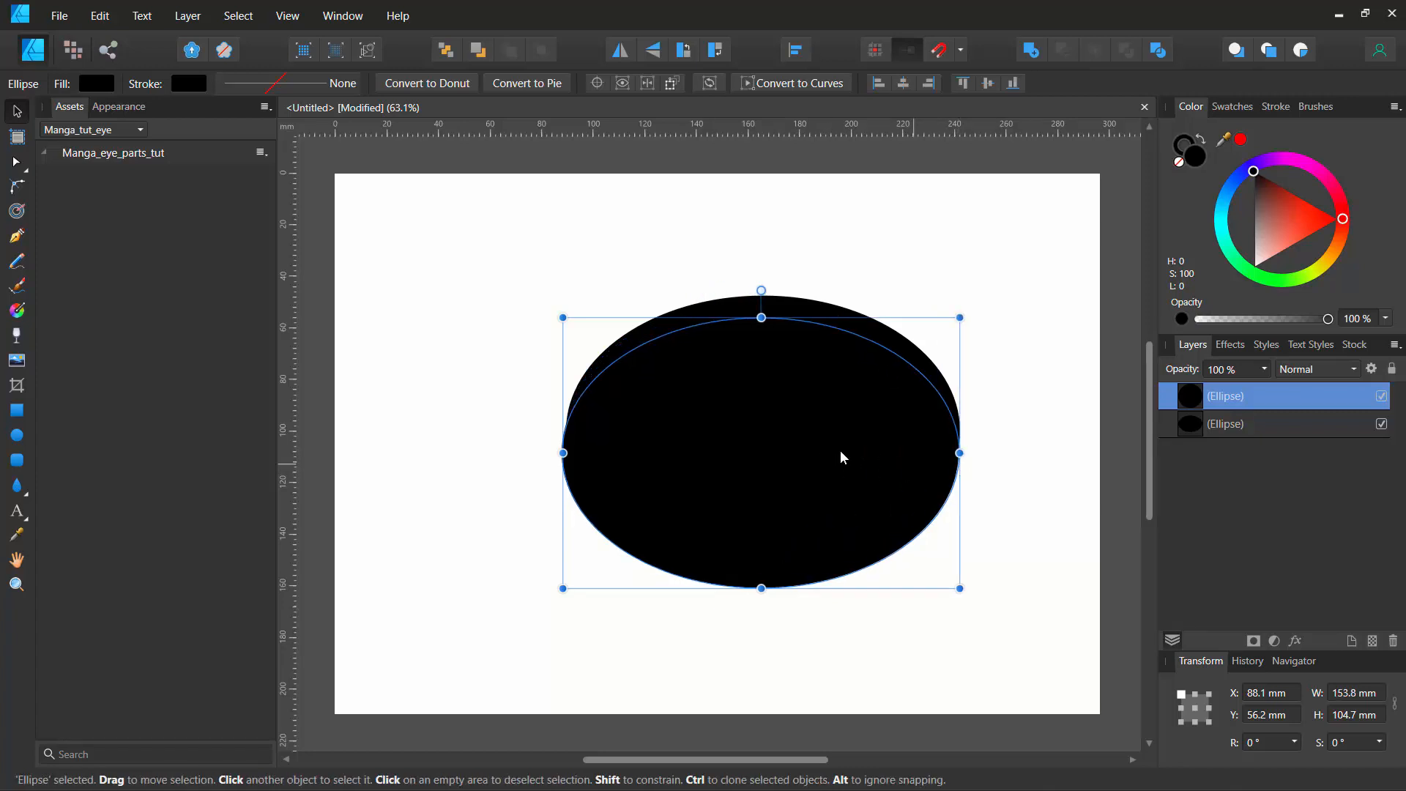
left_click(606, 282)
left_click(743, 473)
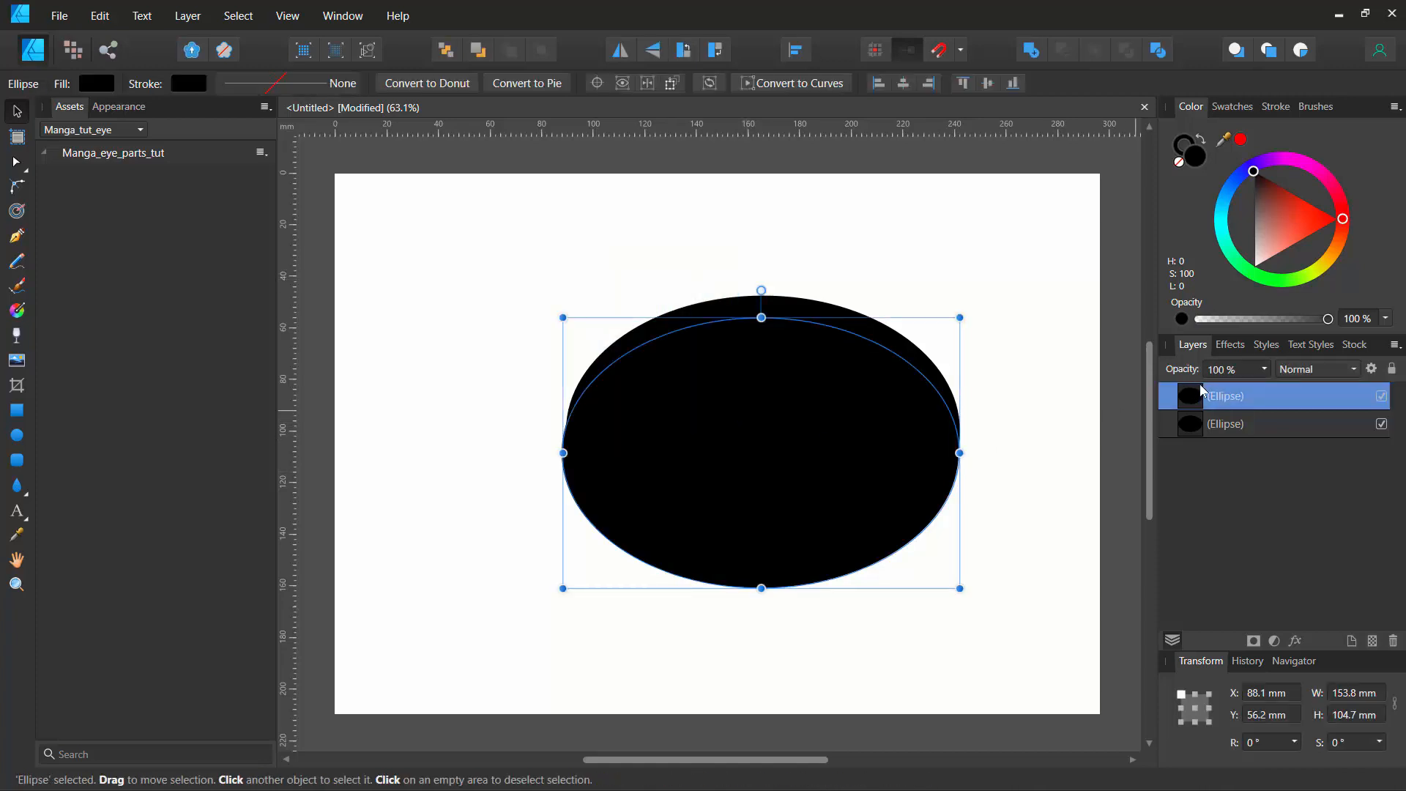
Step: Subtract the lower-placed ellipse from the other to leave a black crescent, and shift the crescent about 26 mm to the left
left_click(1202, 424, "shift")
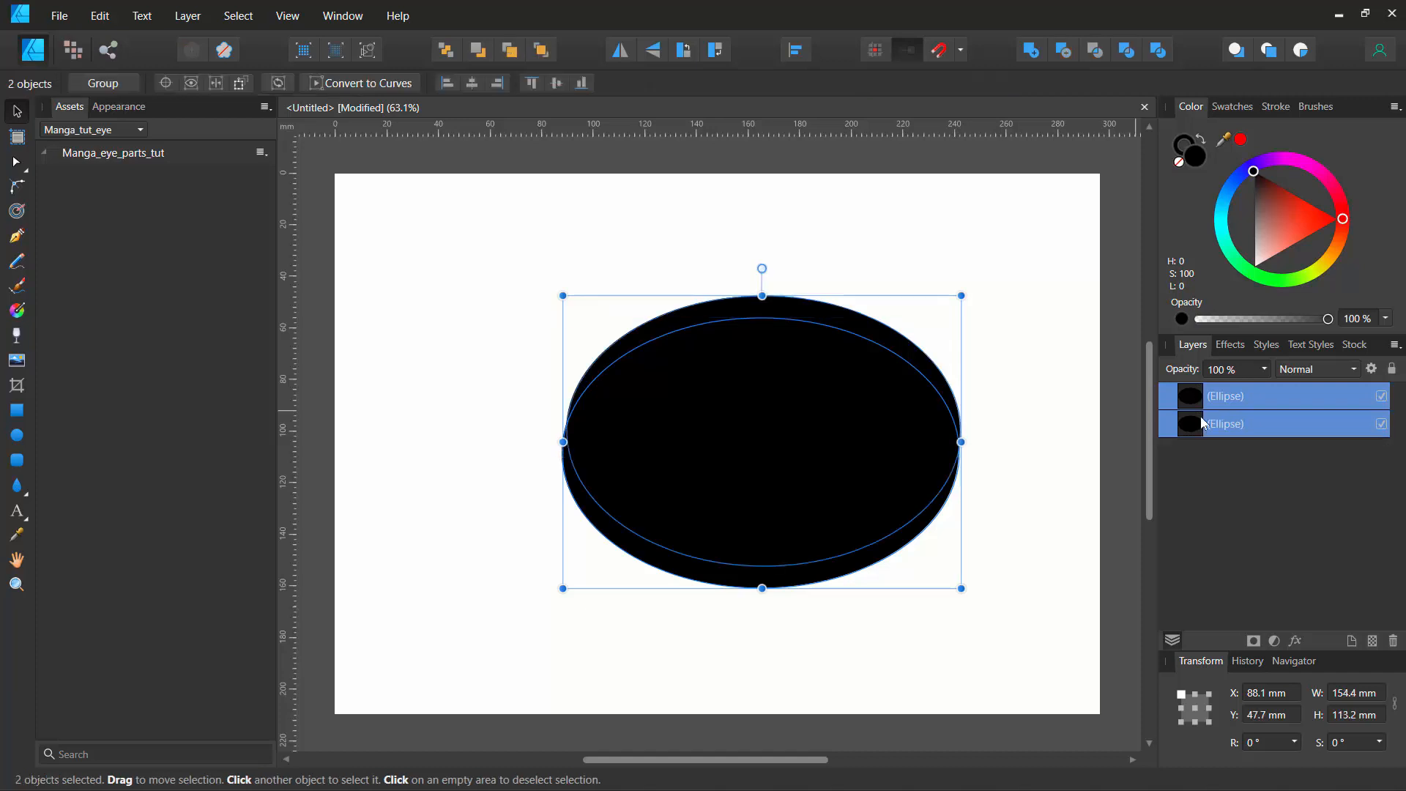
left_click(1066, 52)
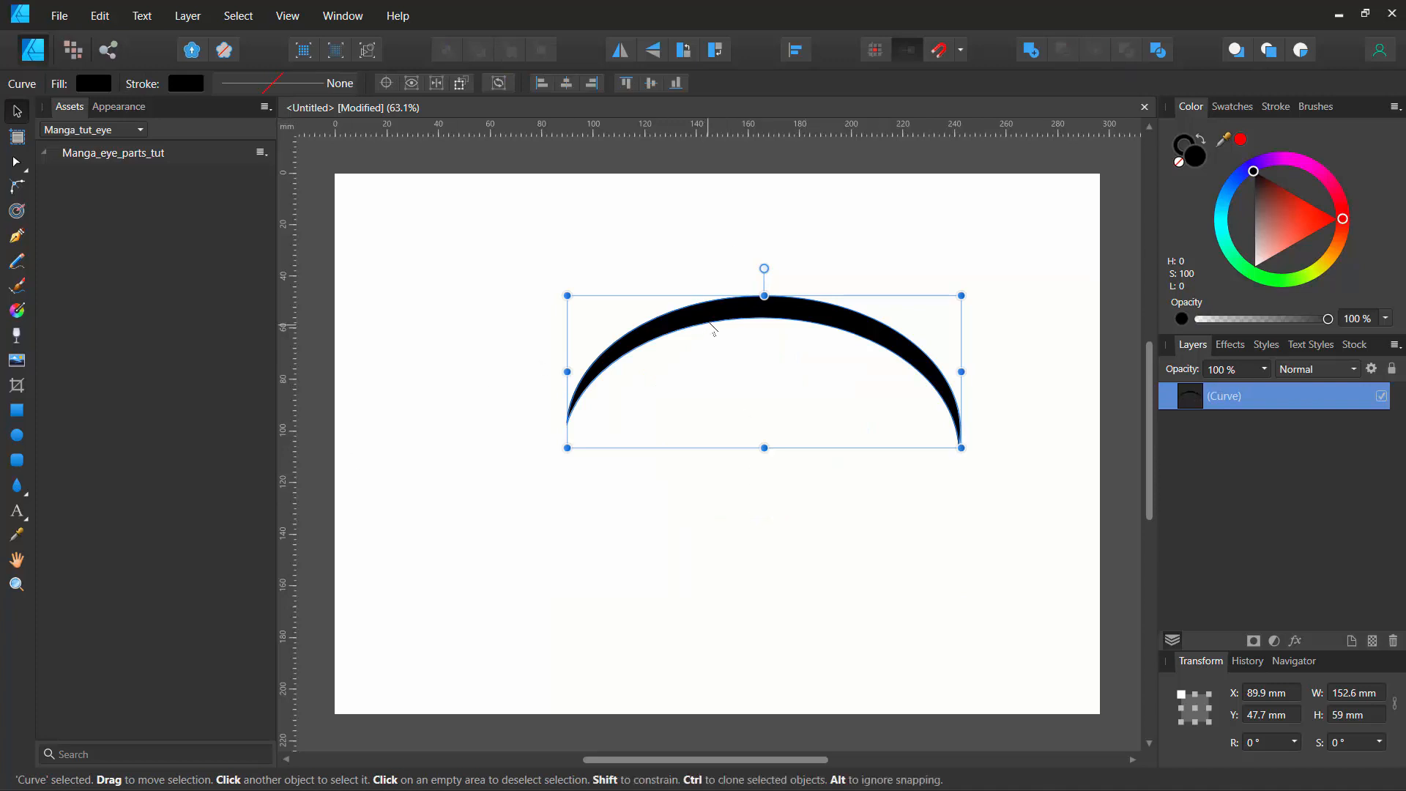
left_click_drag(716, 323, 652, 322)
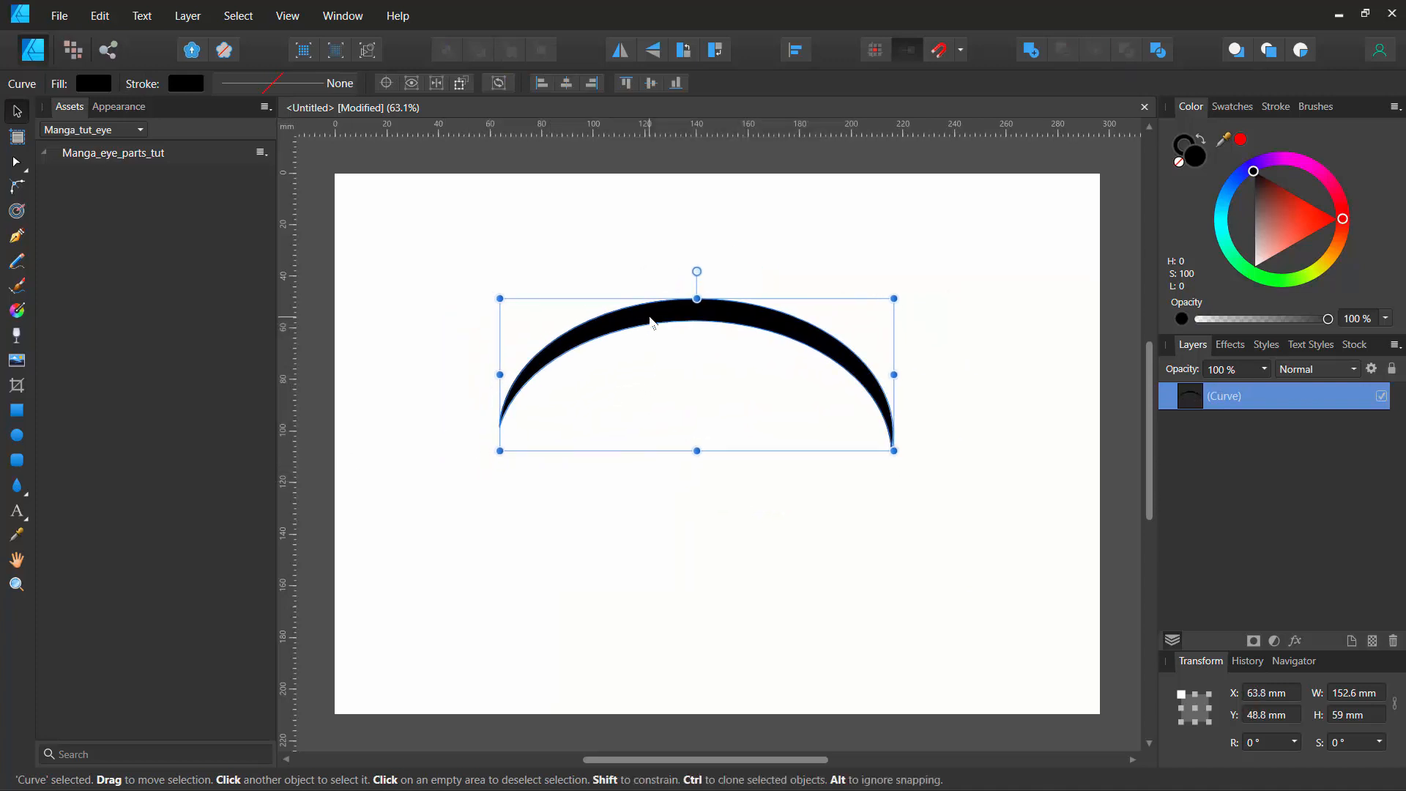
left_click(644, 424)
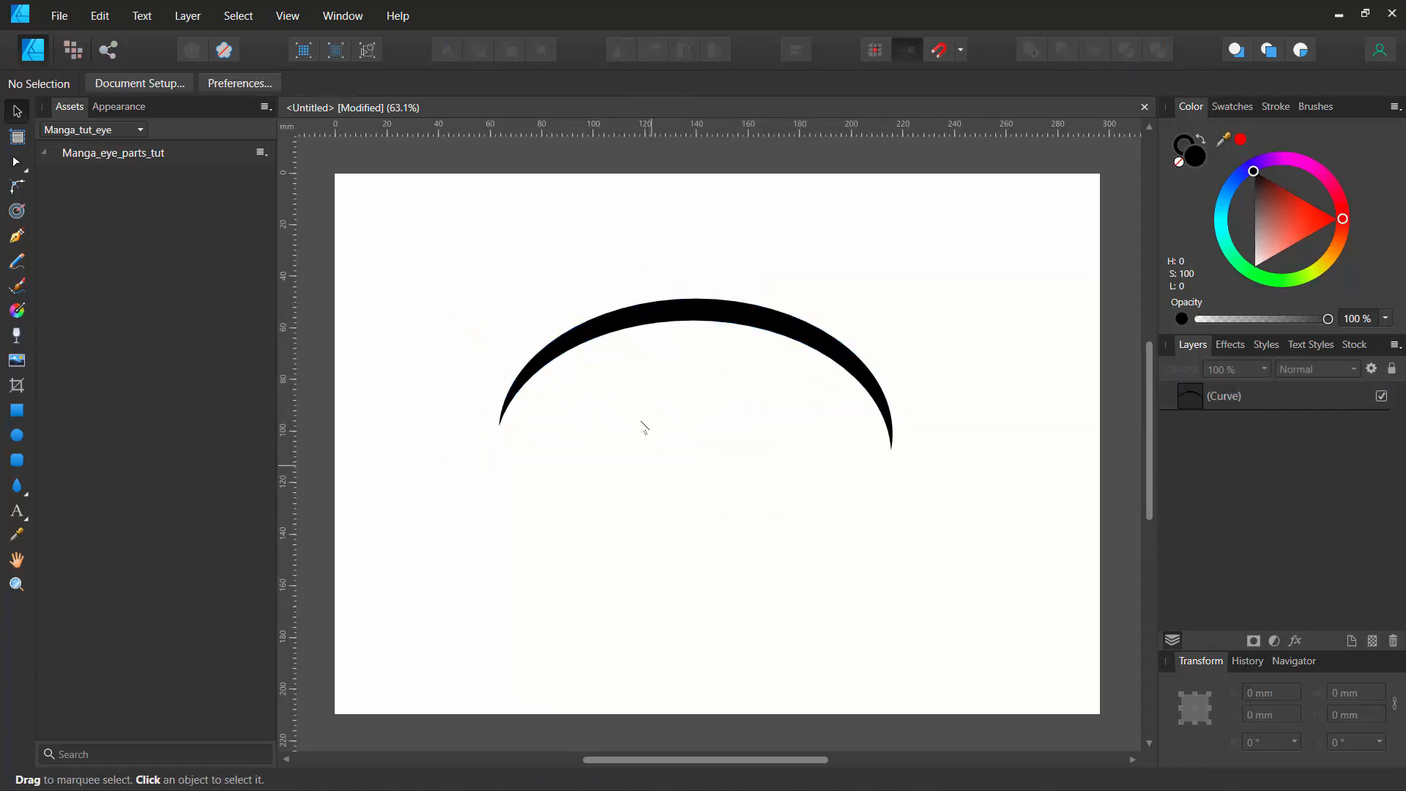
Step: Add the selected crescent to the Manga_eye_parts_tut subcategory as an asset, and clear the selection
left_click(638, 316)
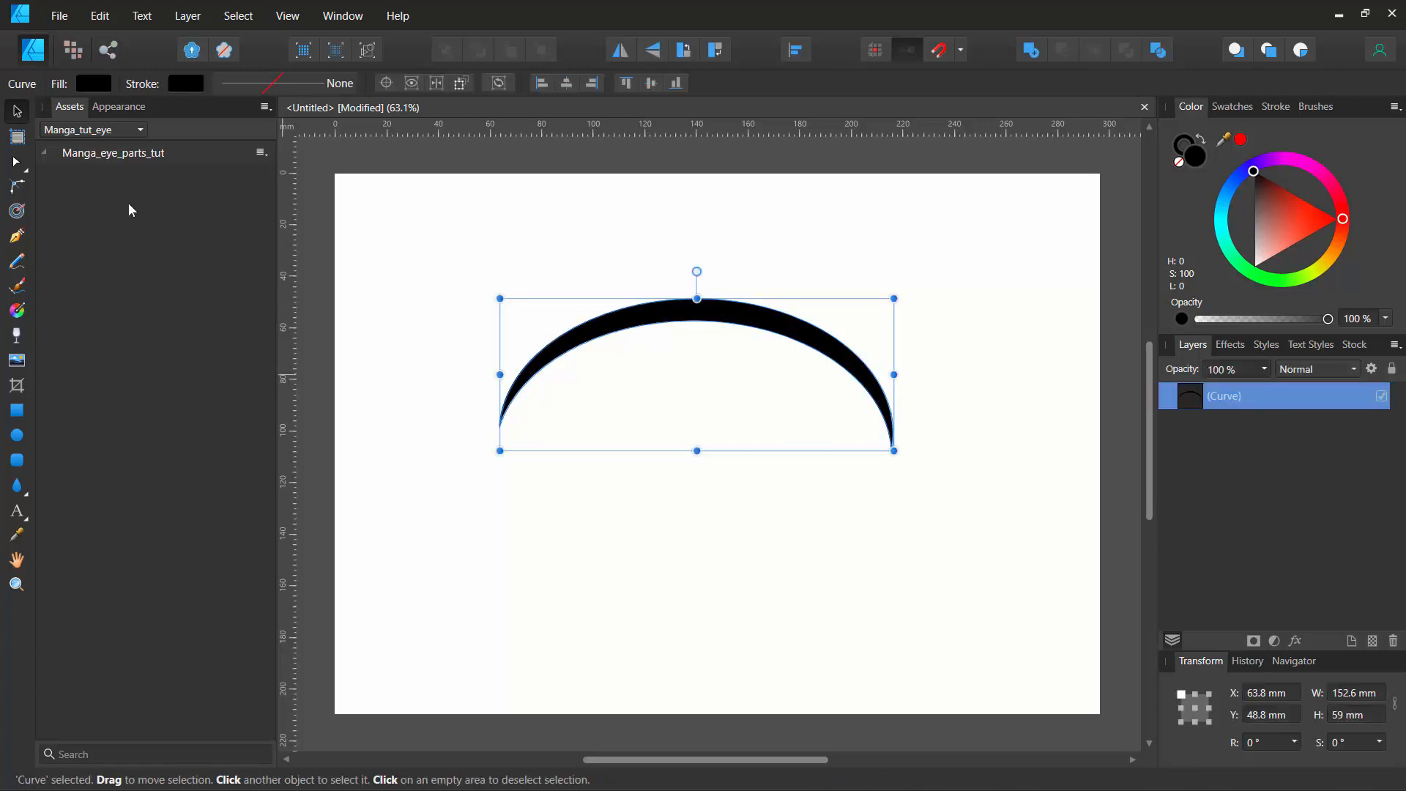
left_click(262, 154)
left_click(307, 267)
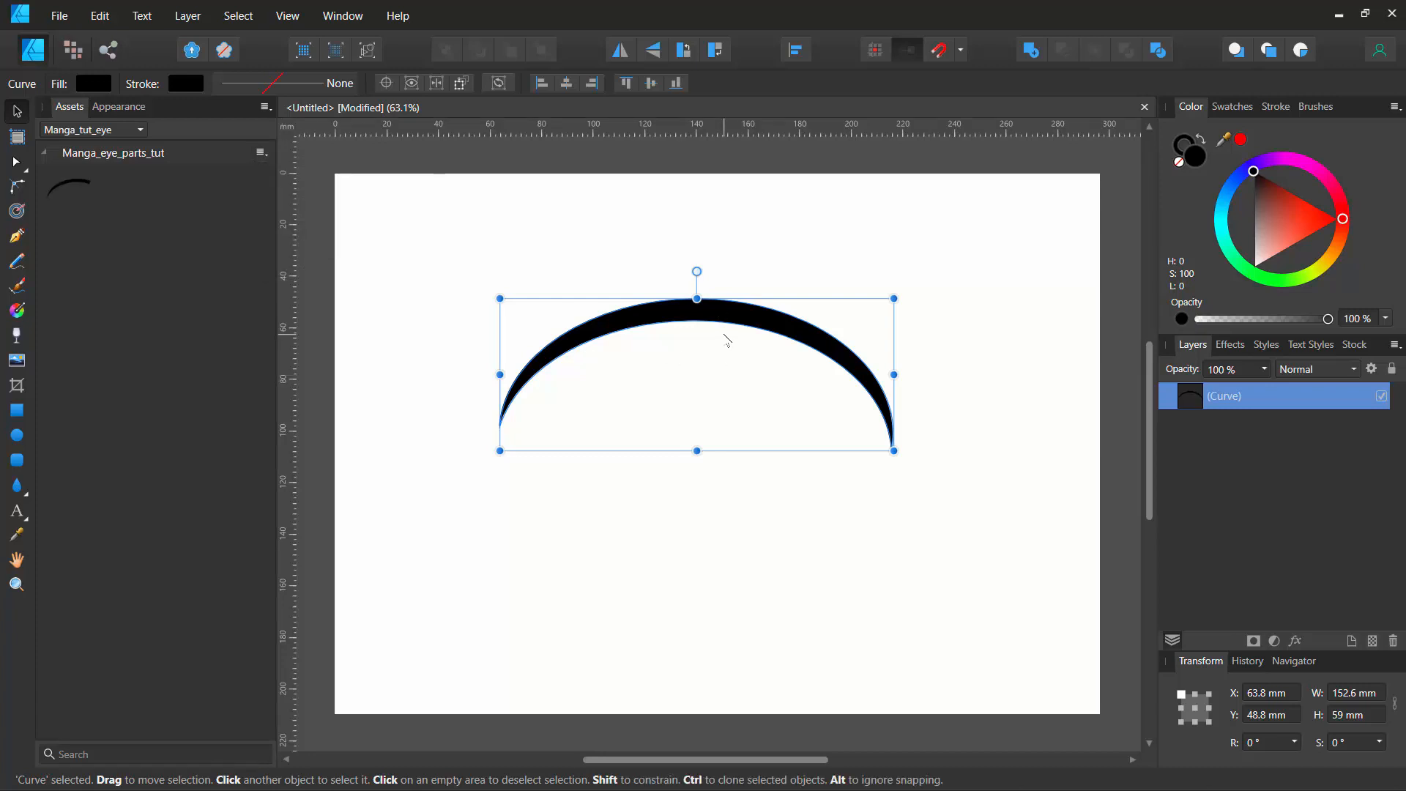
left_click(750, 395)
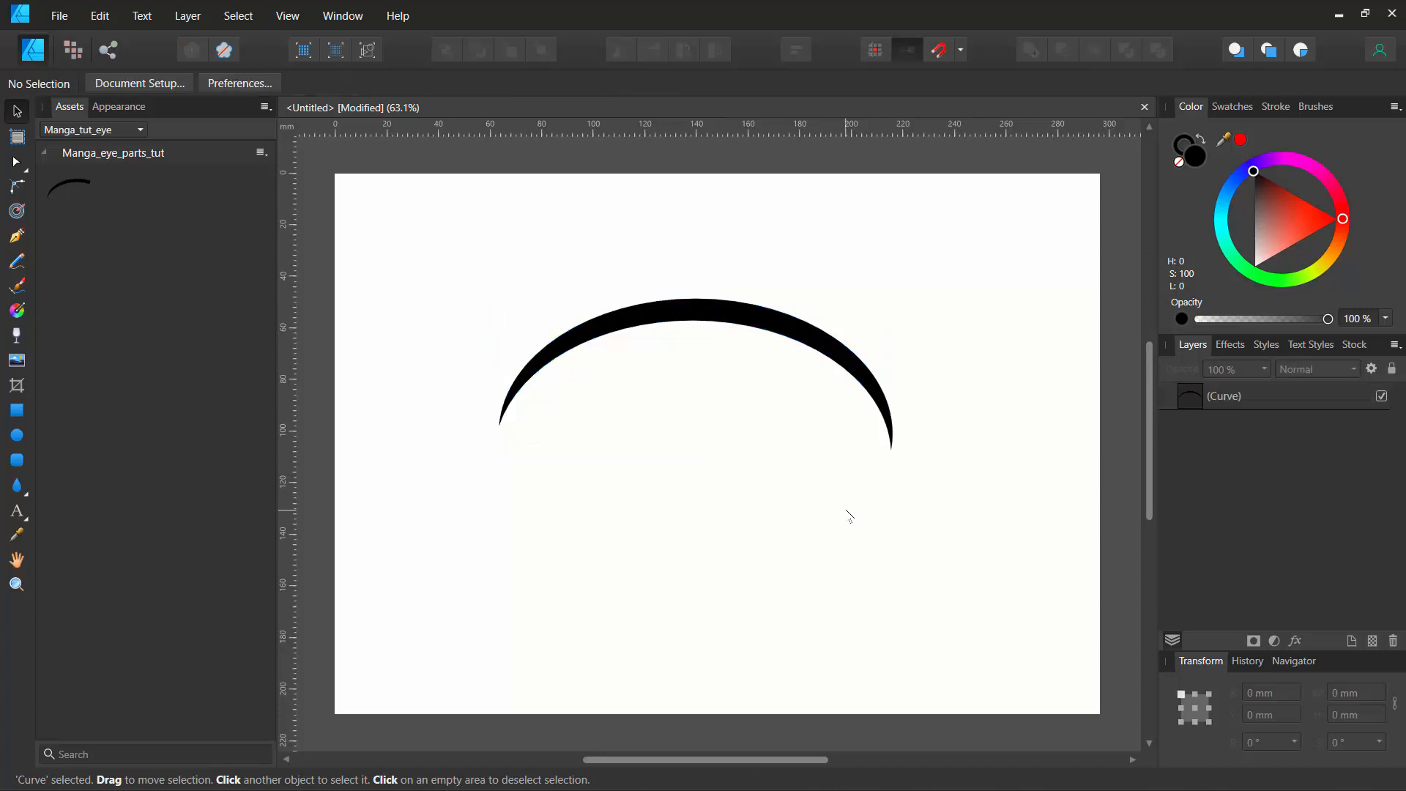
Step: Resize the crescent on the page to about 158.5 mm wide and 54.8 mm high, and move it slightly up and left
left_click(634, 324)
mouse_move(499, 374)
left_mouse_down()
mouse_move(425, 375)
mouse_move(484, 375)
left_mouse_up()
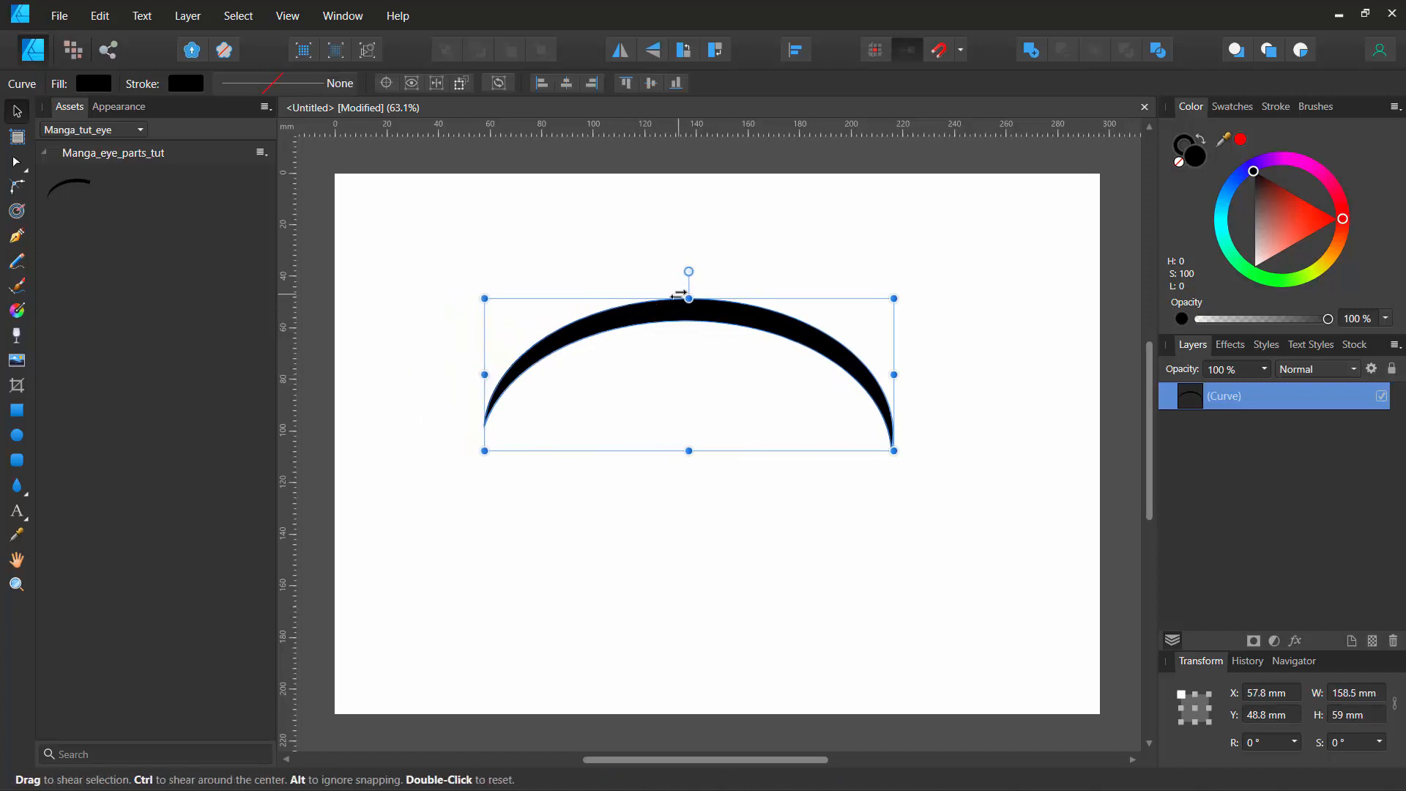
left_click_drag(687, 300, 667, 322)
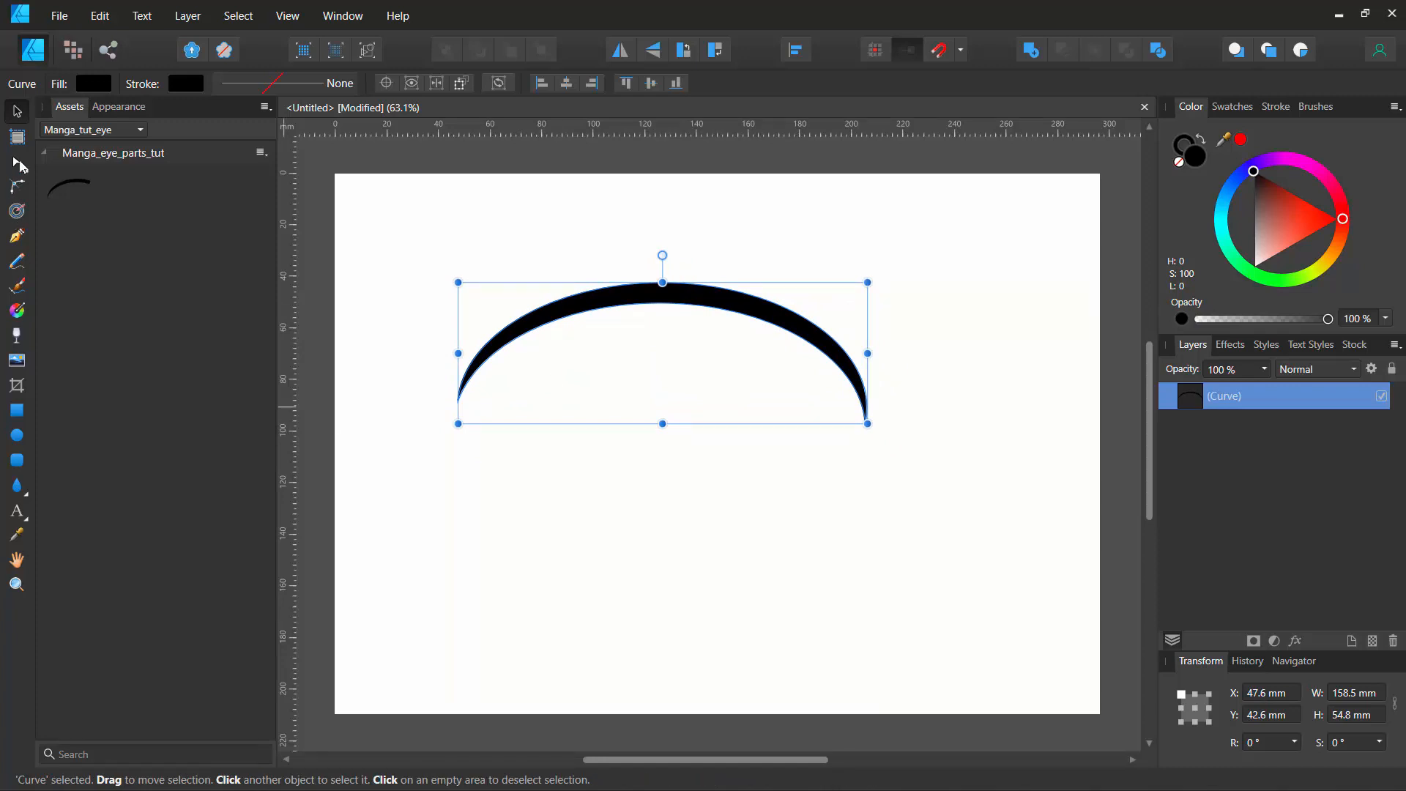
Step: Reshape the crescent's right tip with the Node tool, bulging its outer edge outward by adjusting the tip's handle and the adjacent node
left_click(18, 163)
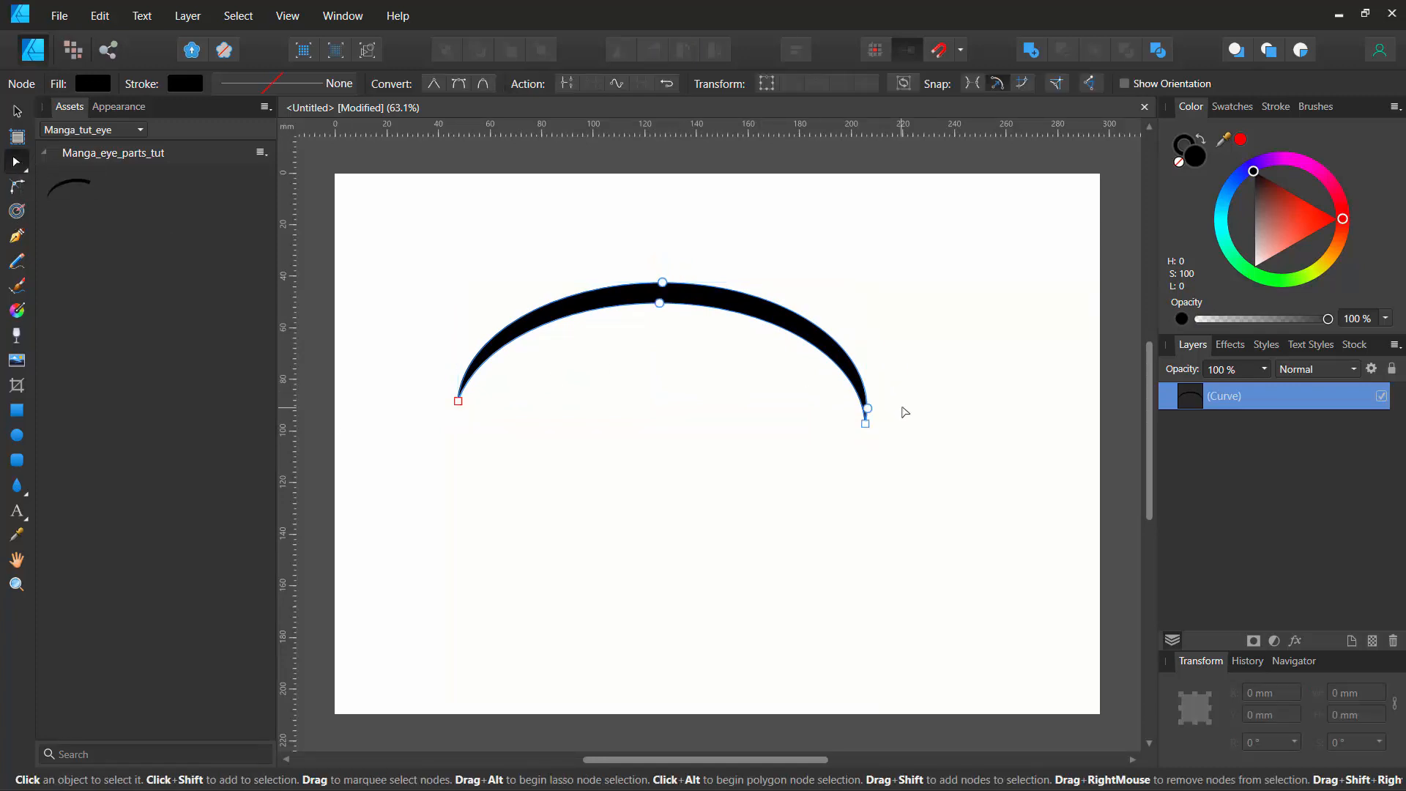
left_click(866, 425)
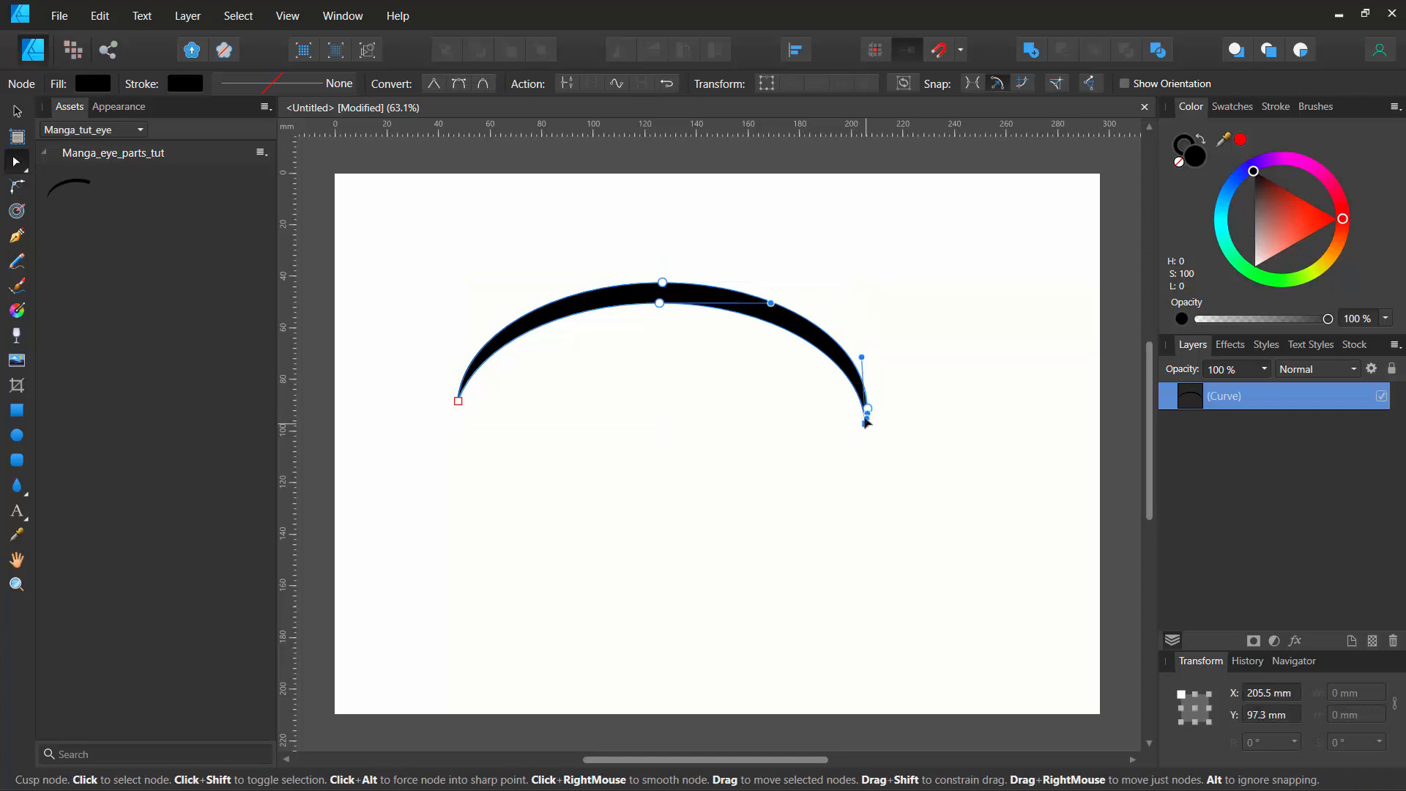
left_click_drag(866, 424, 818, 383)
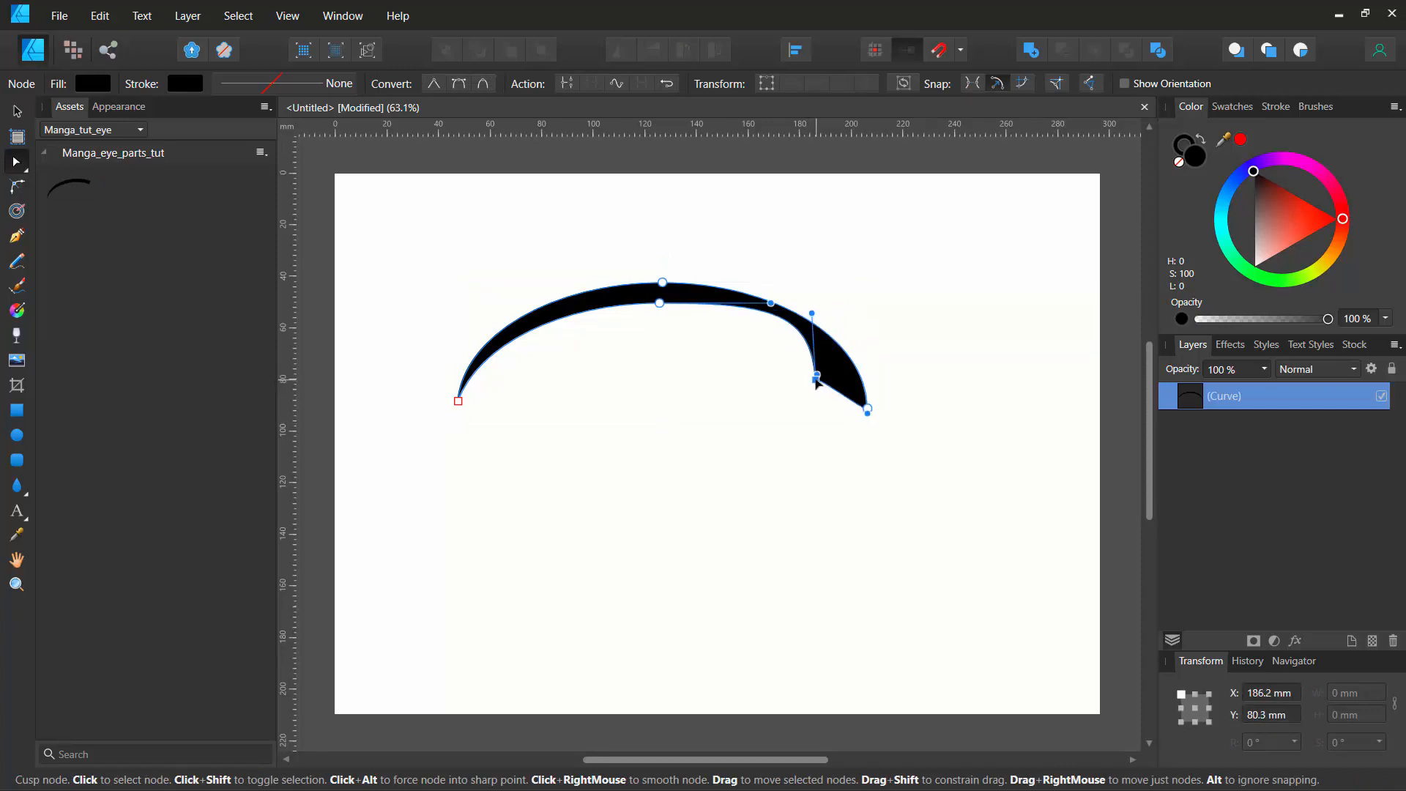
key("ctrl+z")
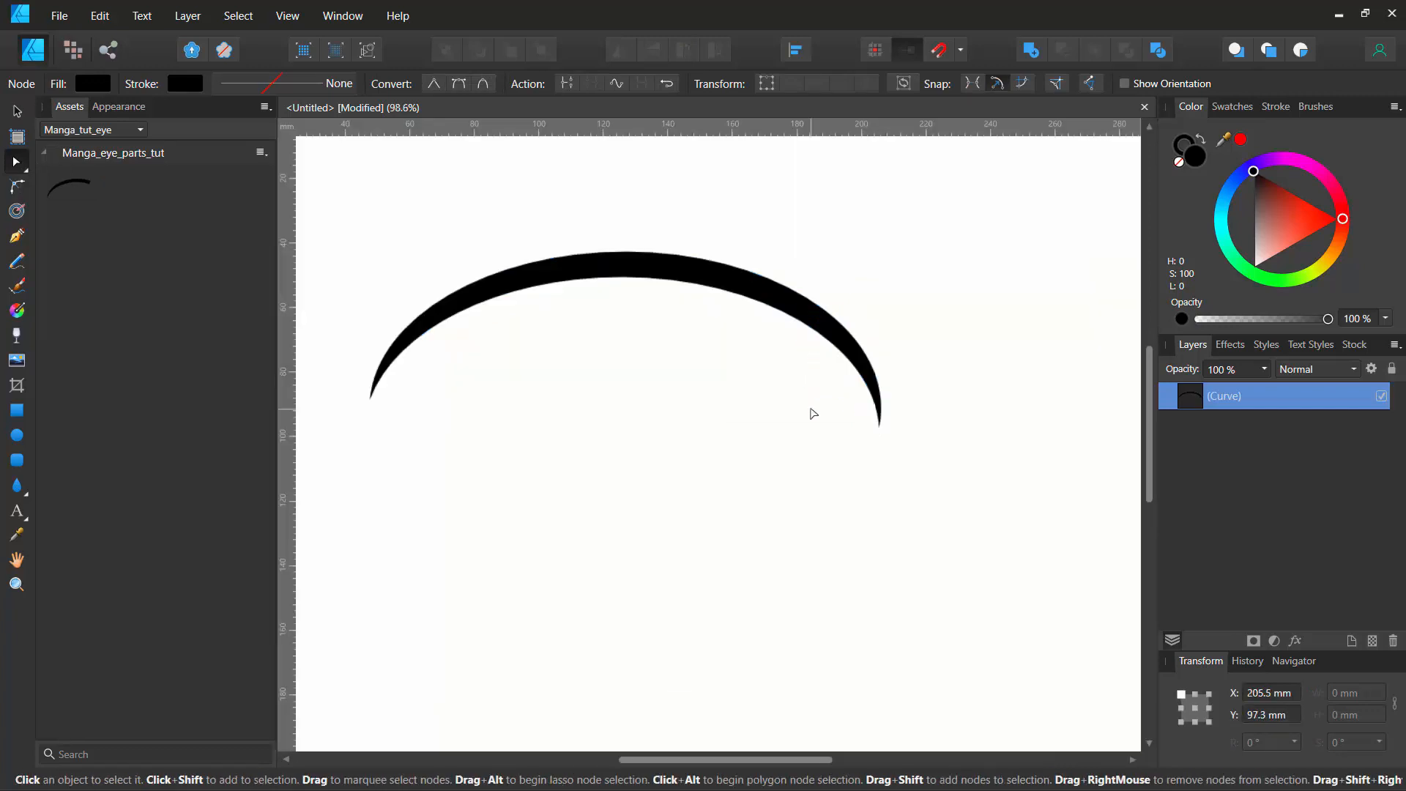
scroll(817, 411, "up", 4)
scroll(944, 410, "up", 5)
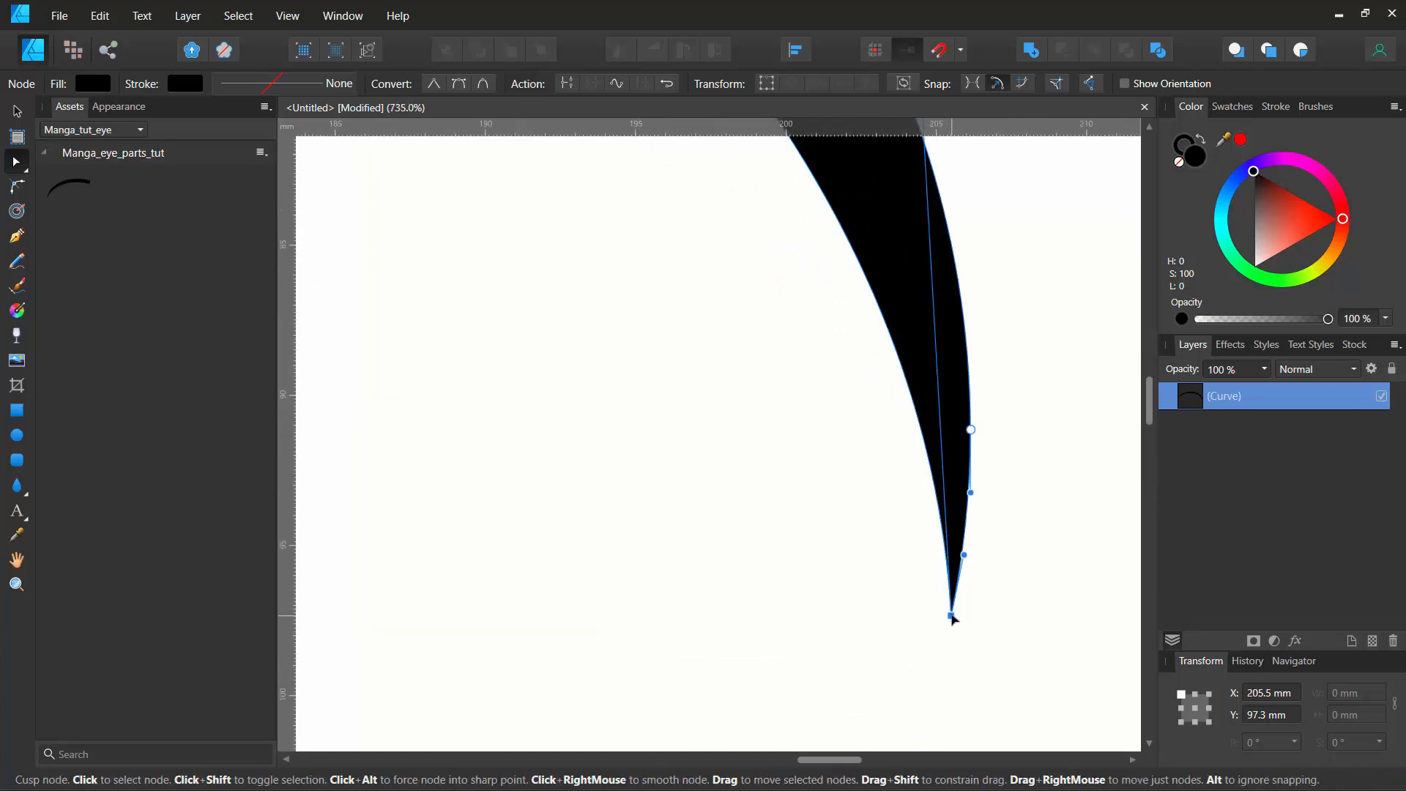
left_click_drag(967, 557, 996, 567)
left_click_drag(980, 430, 1004, 422)
scroll(747, 446, "down", 3)
scroll(747, 446, "down", 5)
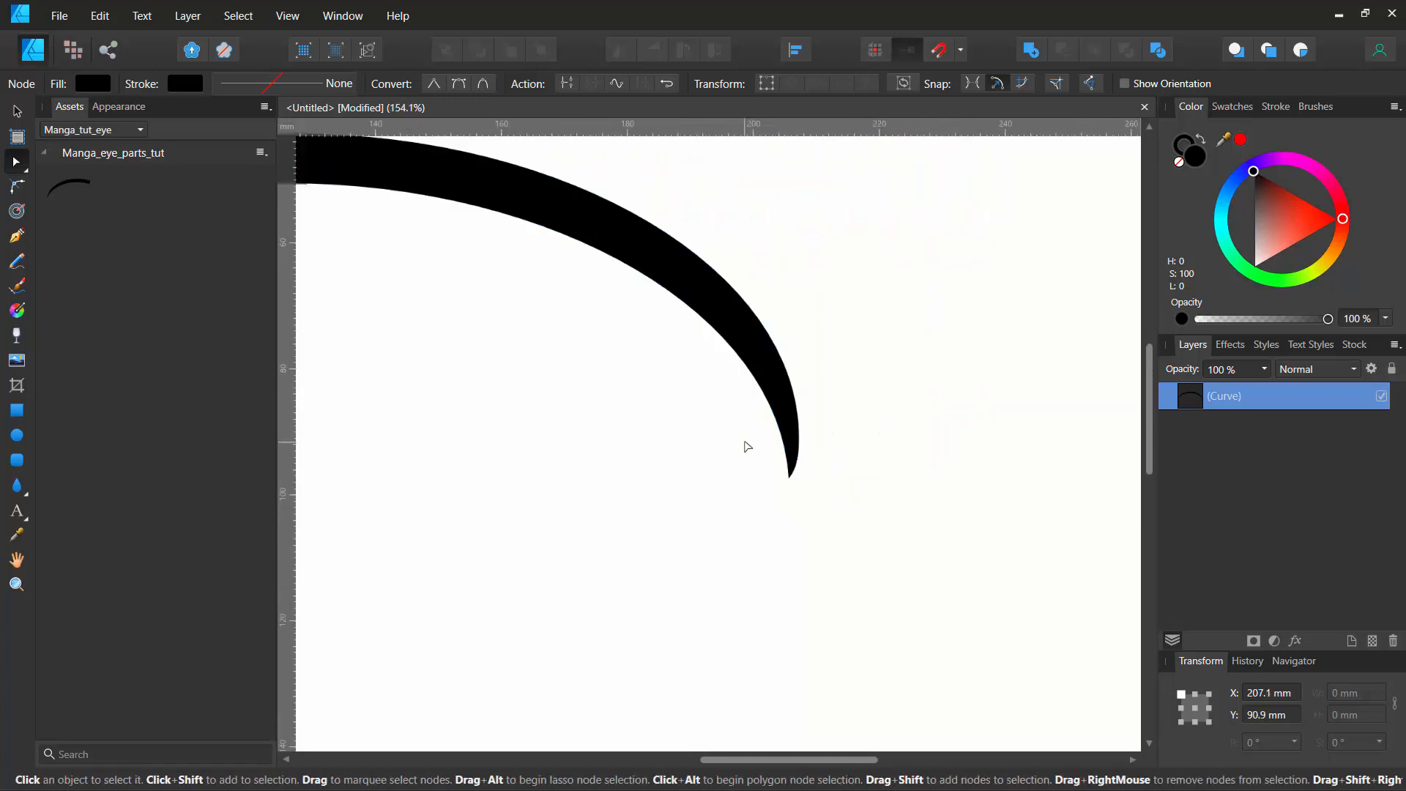
left_click_drag(550, 439, 744, 493)
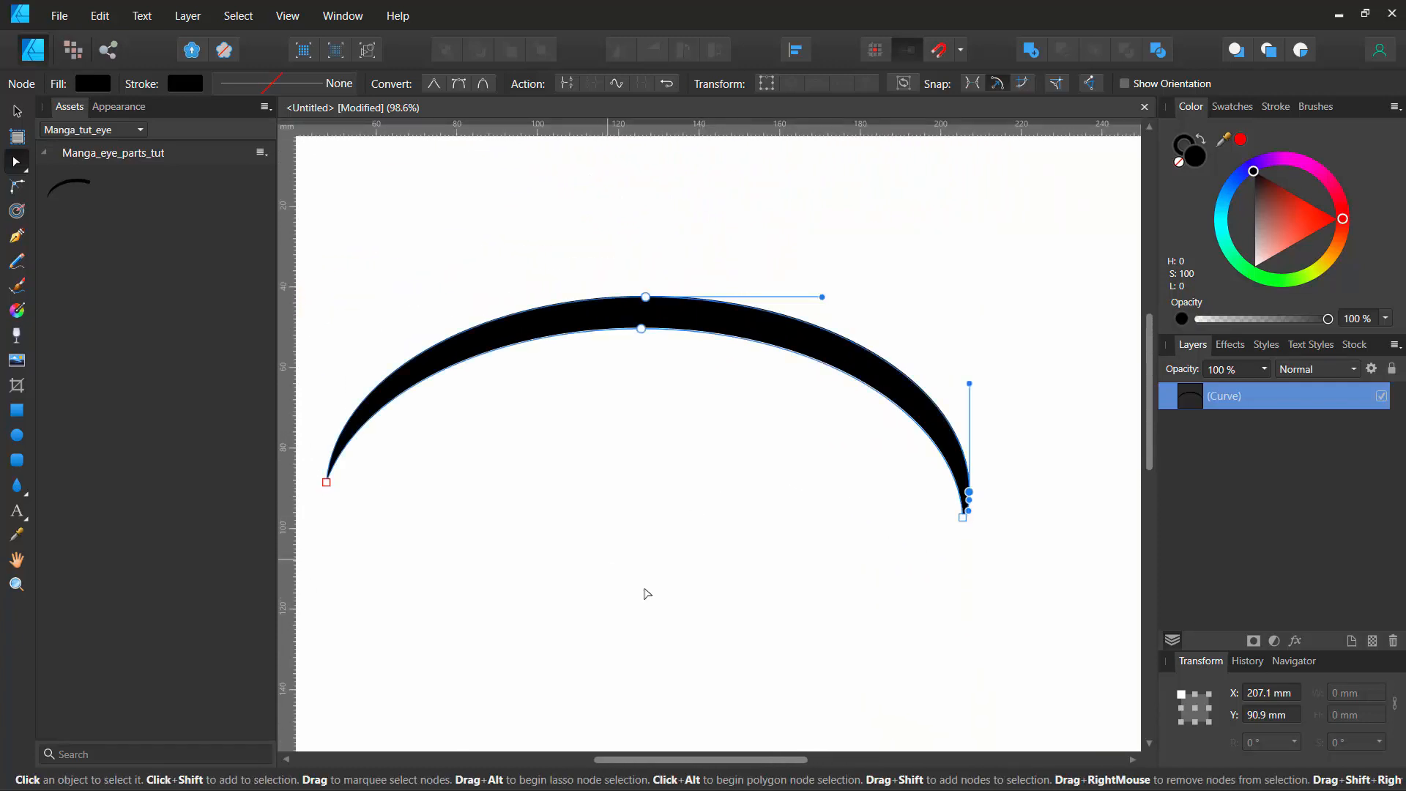
left_click(661, 542)
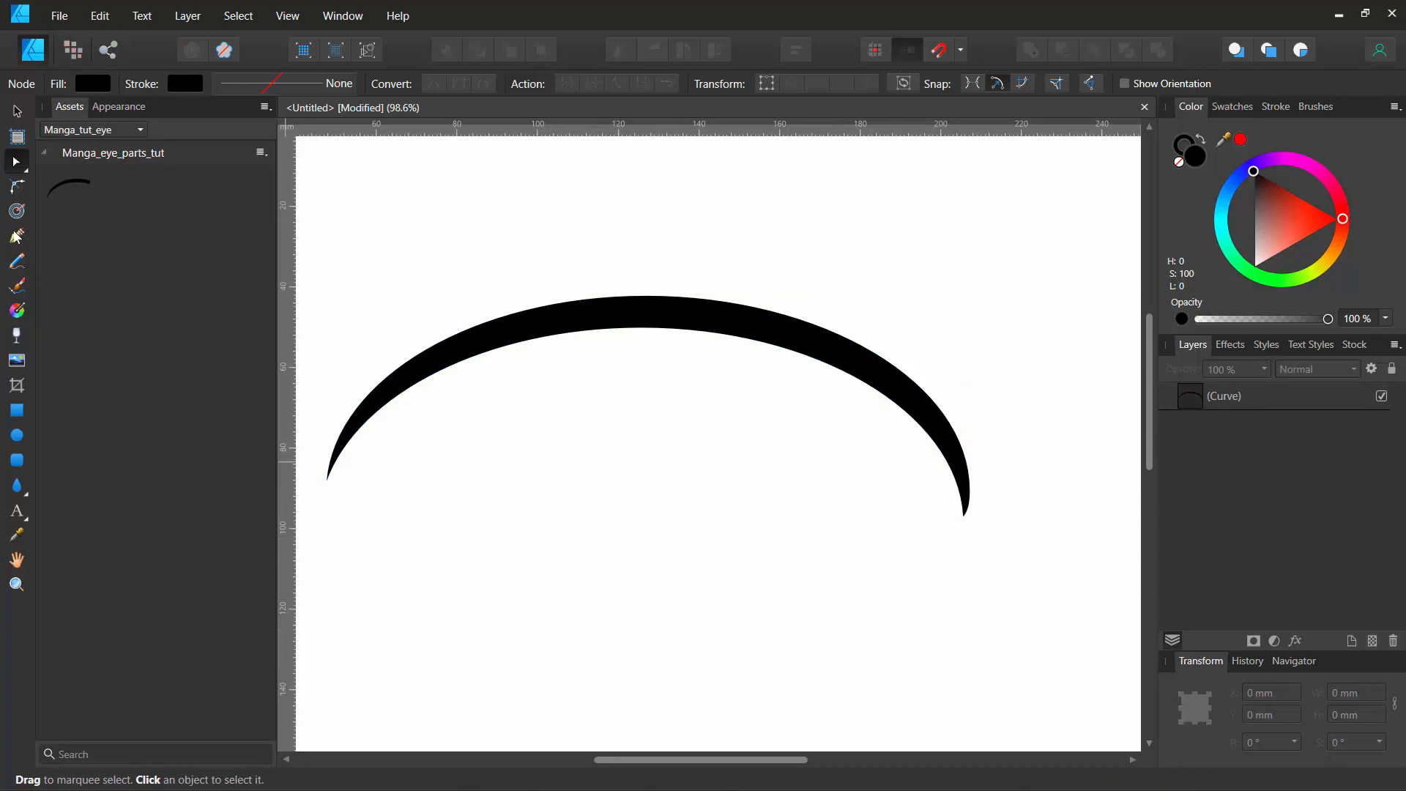
Step: Place a copy of the crescent asset on the page over the reshaped upper lid and rotate it 180°
left_click_drag(74, 180, 637, 513)
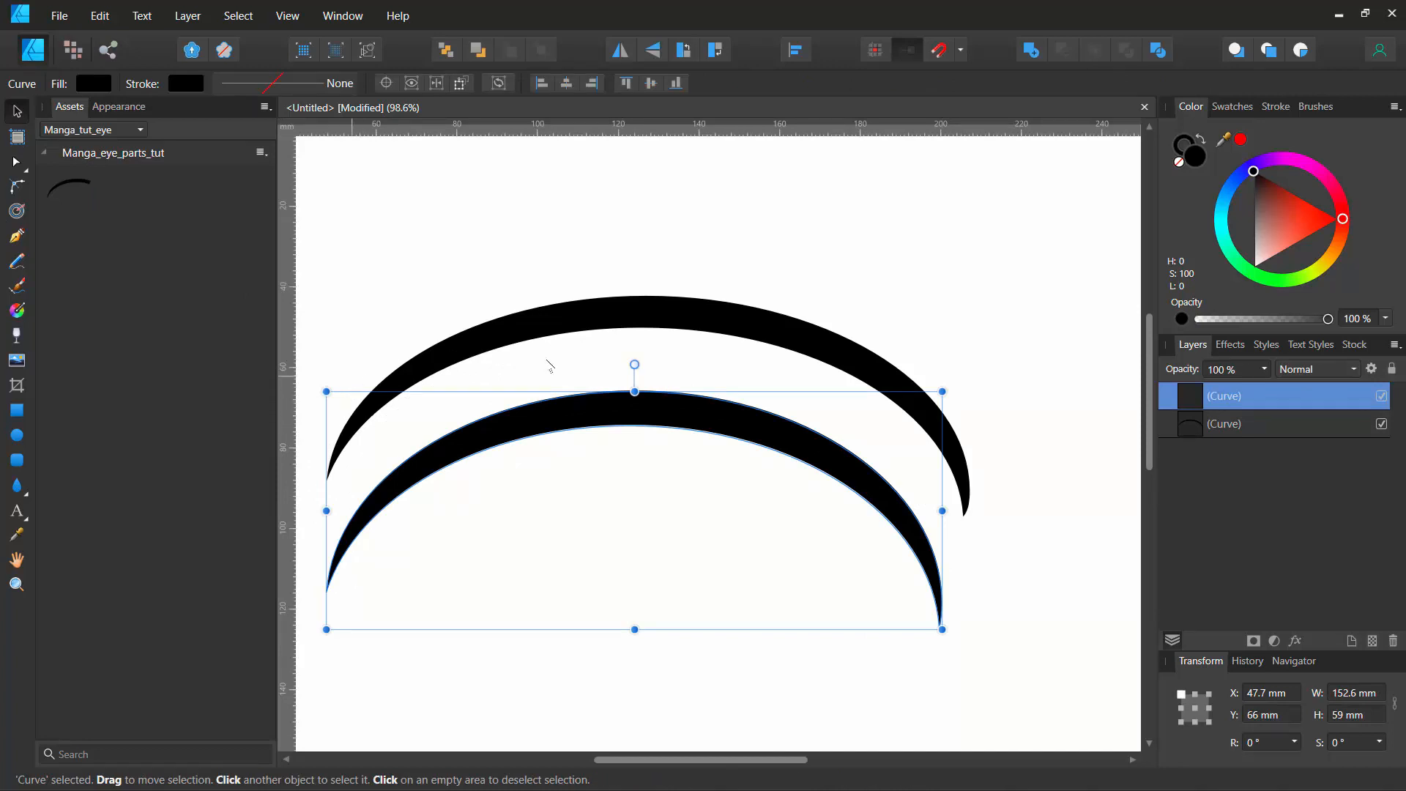
left_click_drag(637, 363, 642, 608)
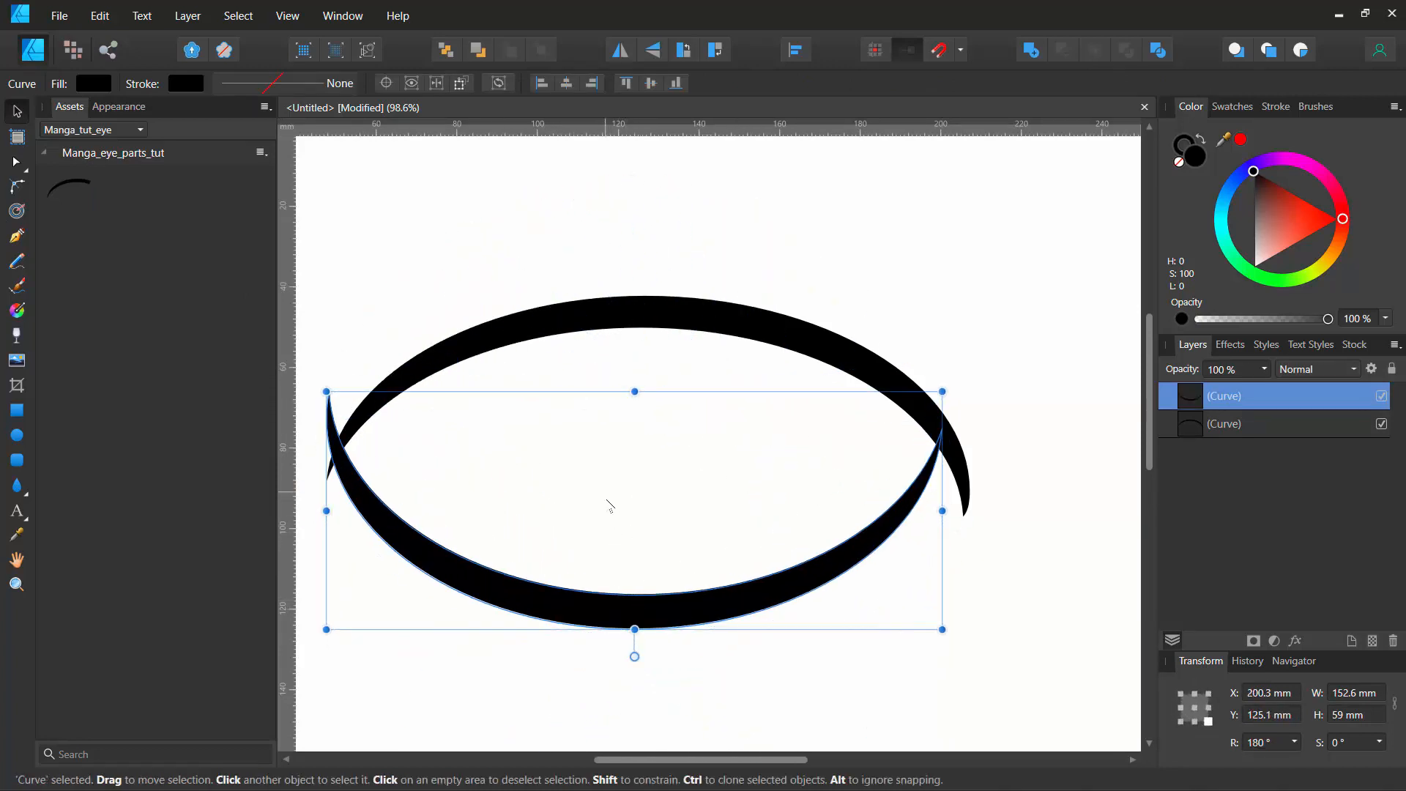
Step: Move the rotated crescent beneath the upper lid and flatten it to about 37 mm high as the lower lid
left_click_drag(606, 502, 613, 627)
left_click_drag(643, 514, 644, 604)
left_click_drag(625, 694, 619, 591)
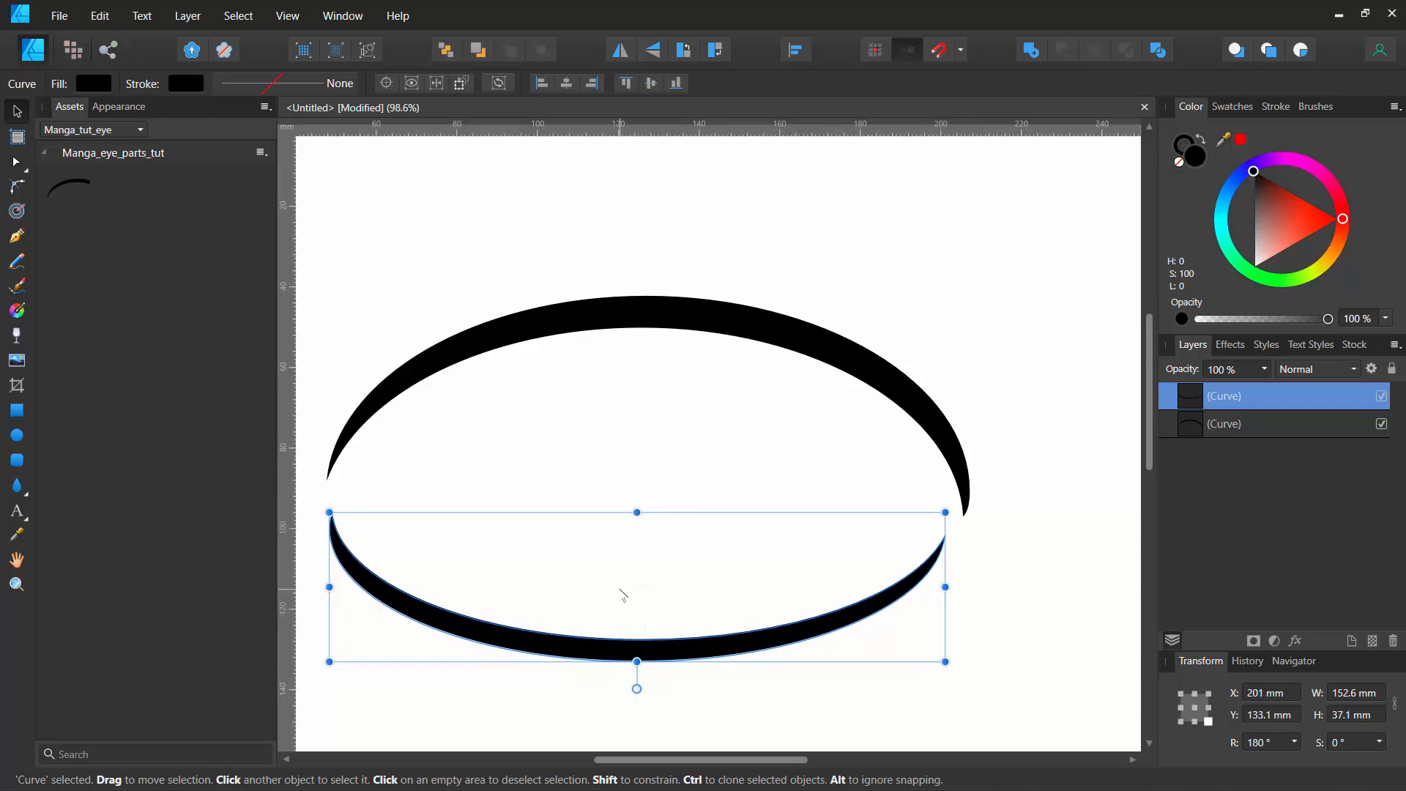
Step: Delete the flattened crescent that serves as the lower lid, keeping only the upper lid on the page
key("Delete")
scroll(618, 531, "down", 3, "ctrl")
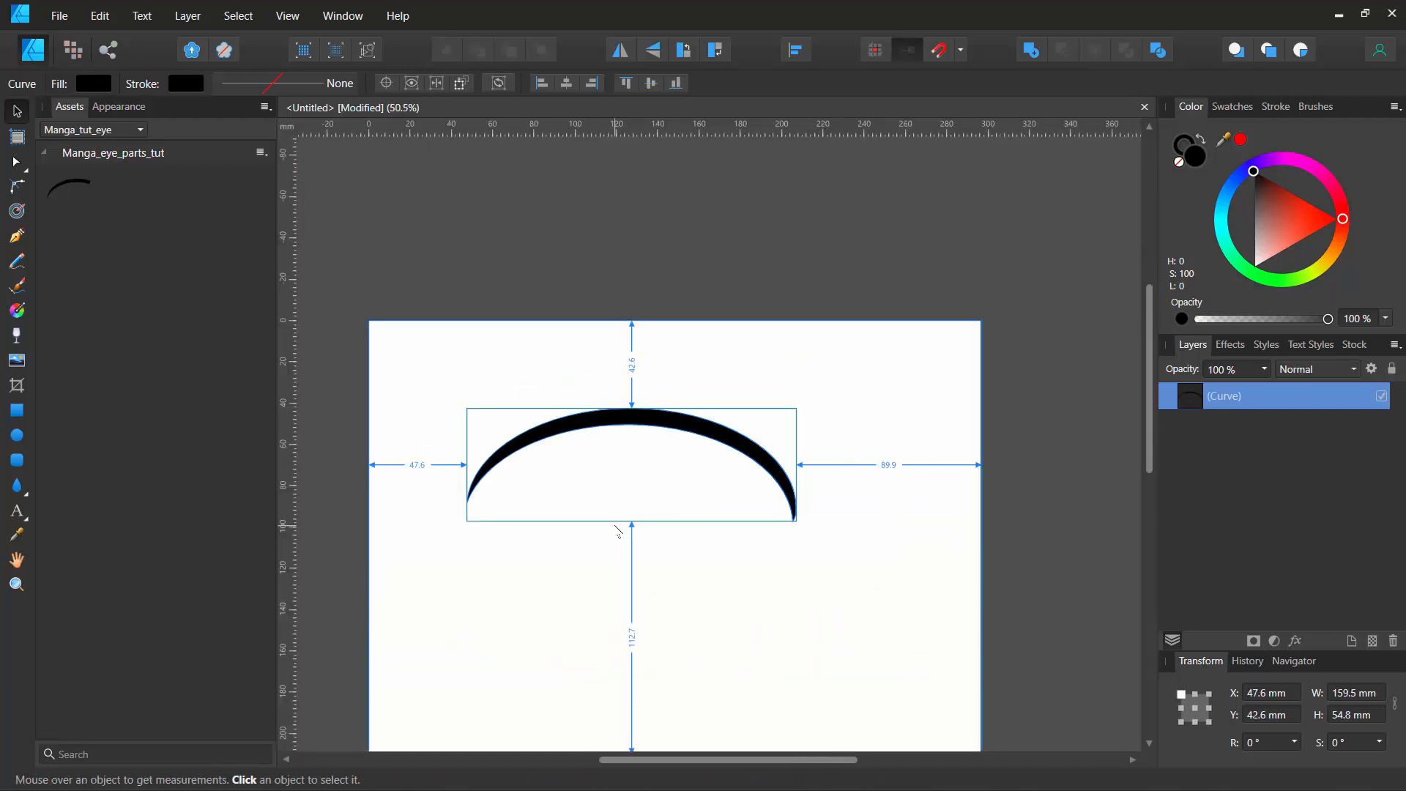
left_click(484, 377)
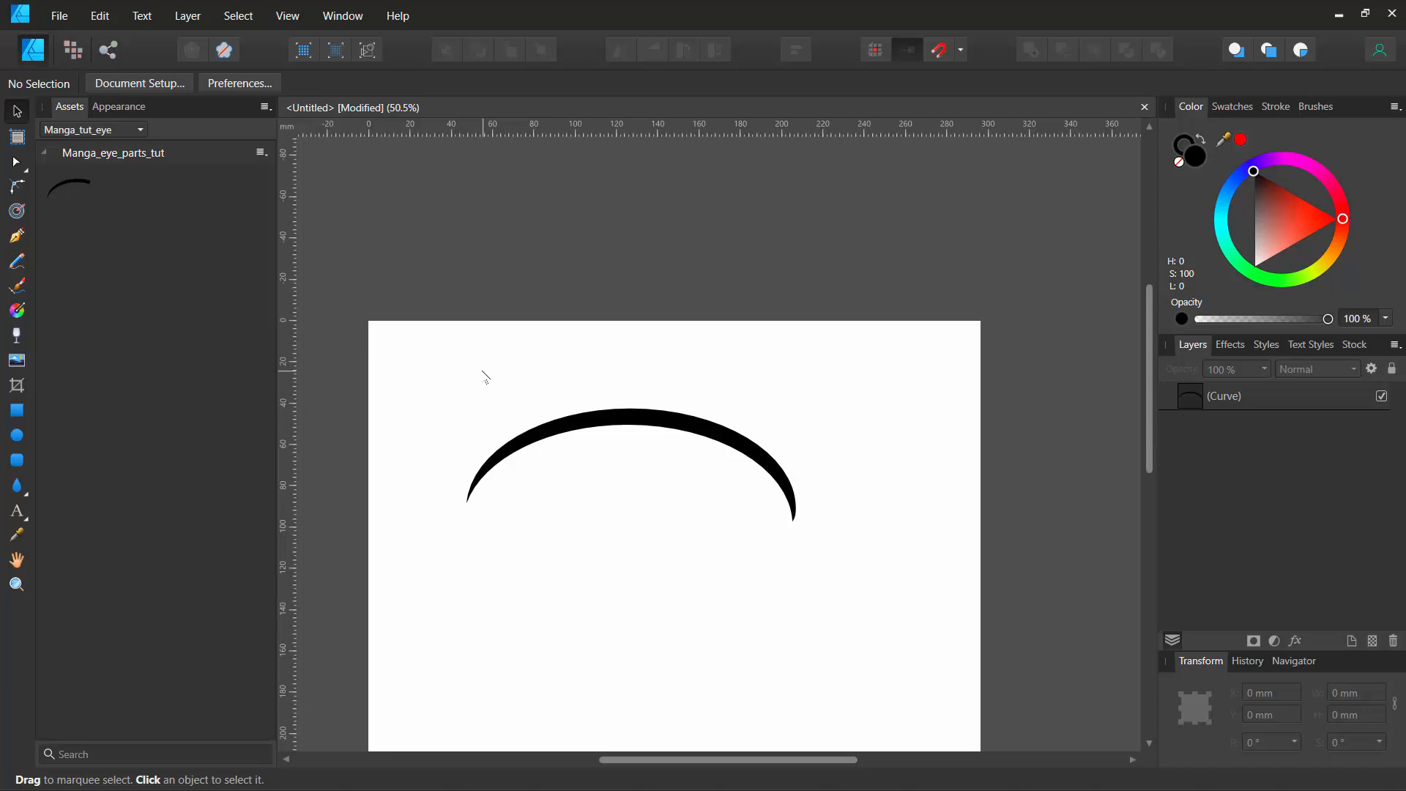
Step: Draw a shallow downward-bowed curve about 87.3 mm wide and 8.4 mm high beneath the upper lid with the Pen tool
key("p")
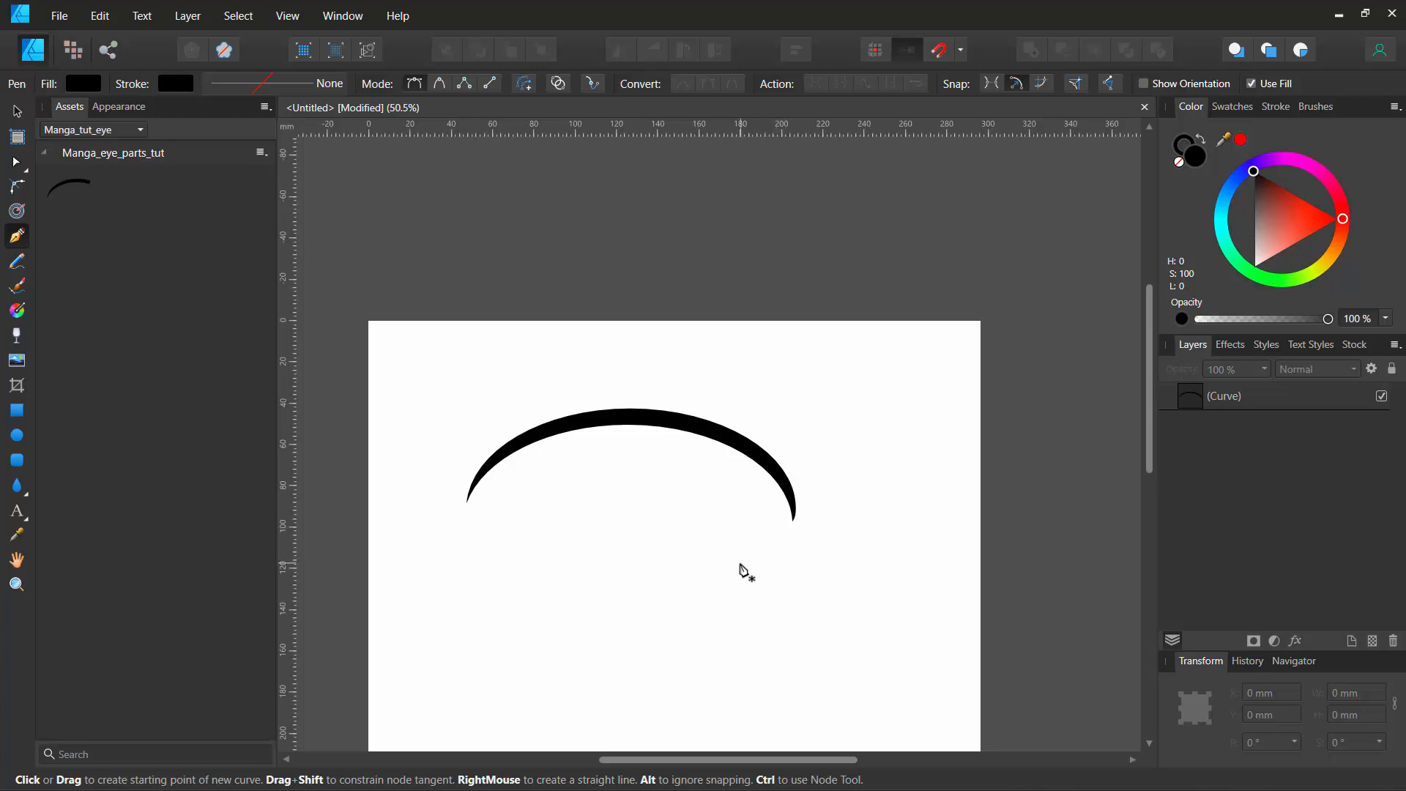
left_click(741, 563)
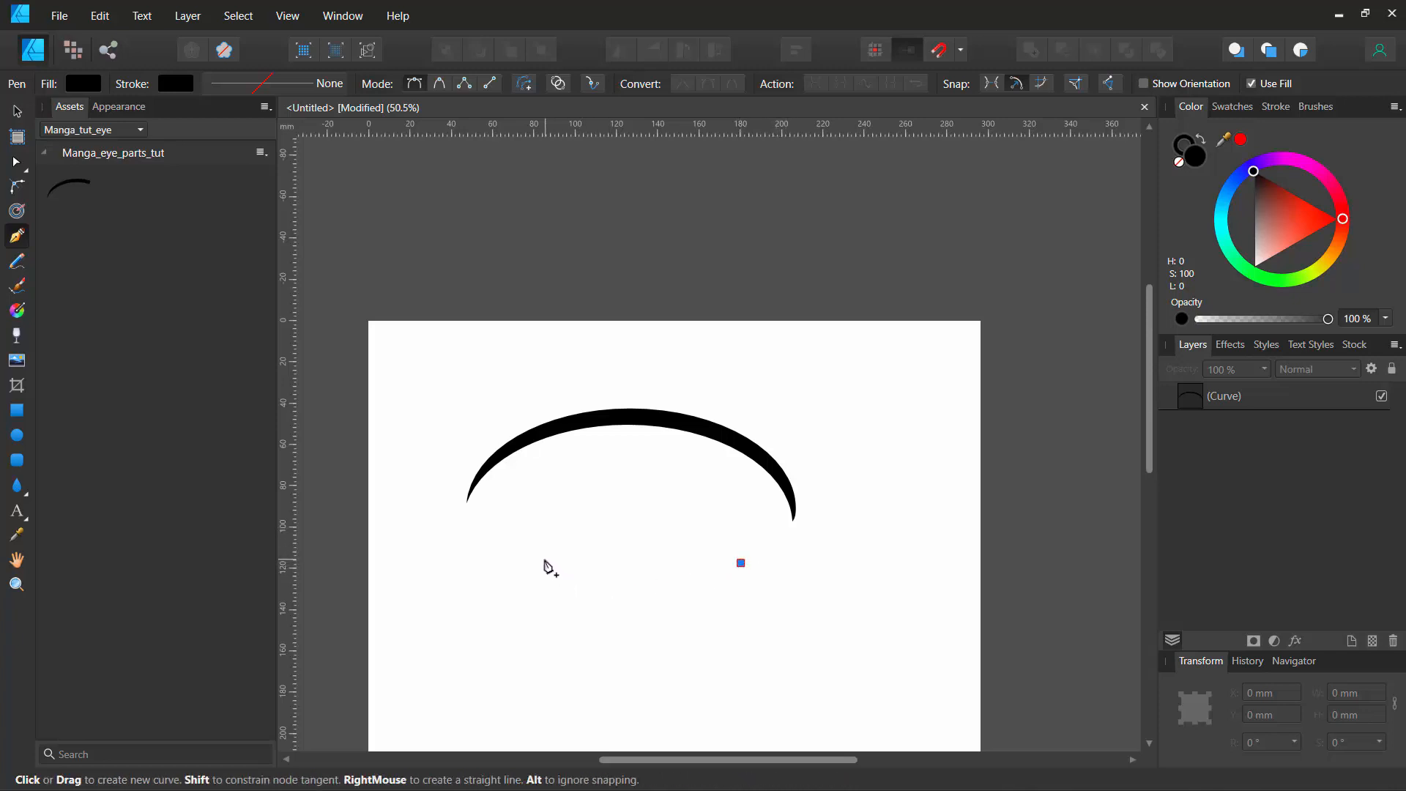
left_click_drag(560, 559, 475, 525)
left_click(706, 642, "ctrl")
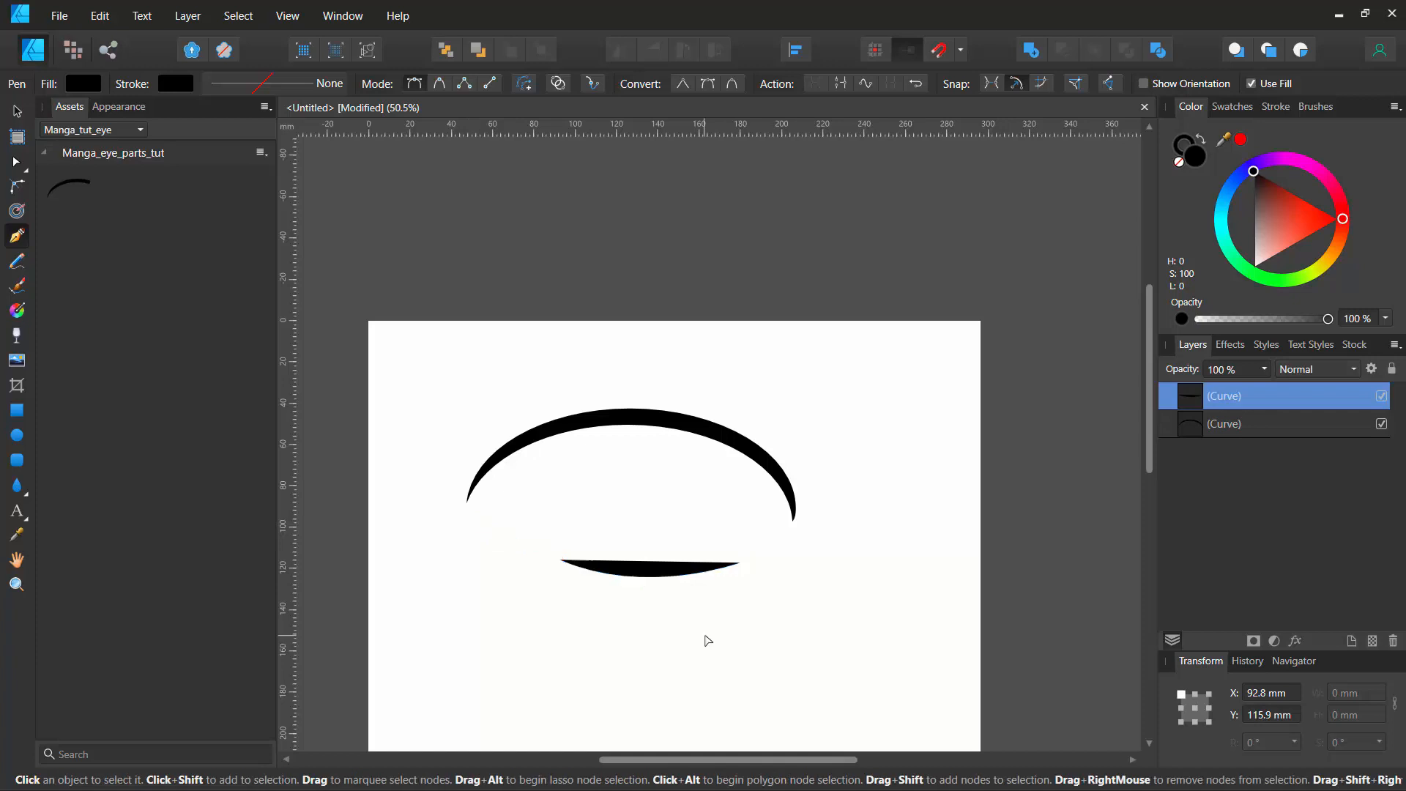
Step: Remove the stroke colour from the shallow curve beneath the upper lid
scroll(707, 641, "up", 4)
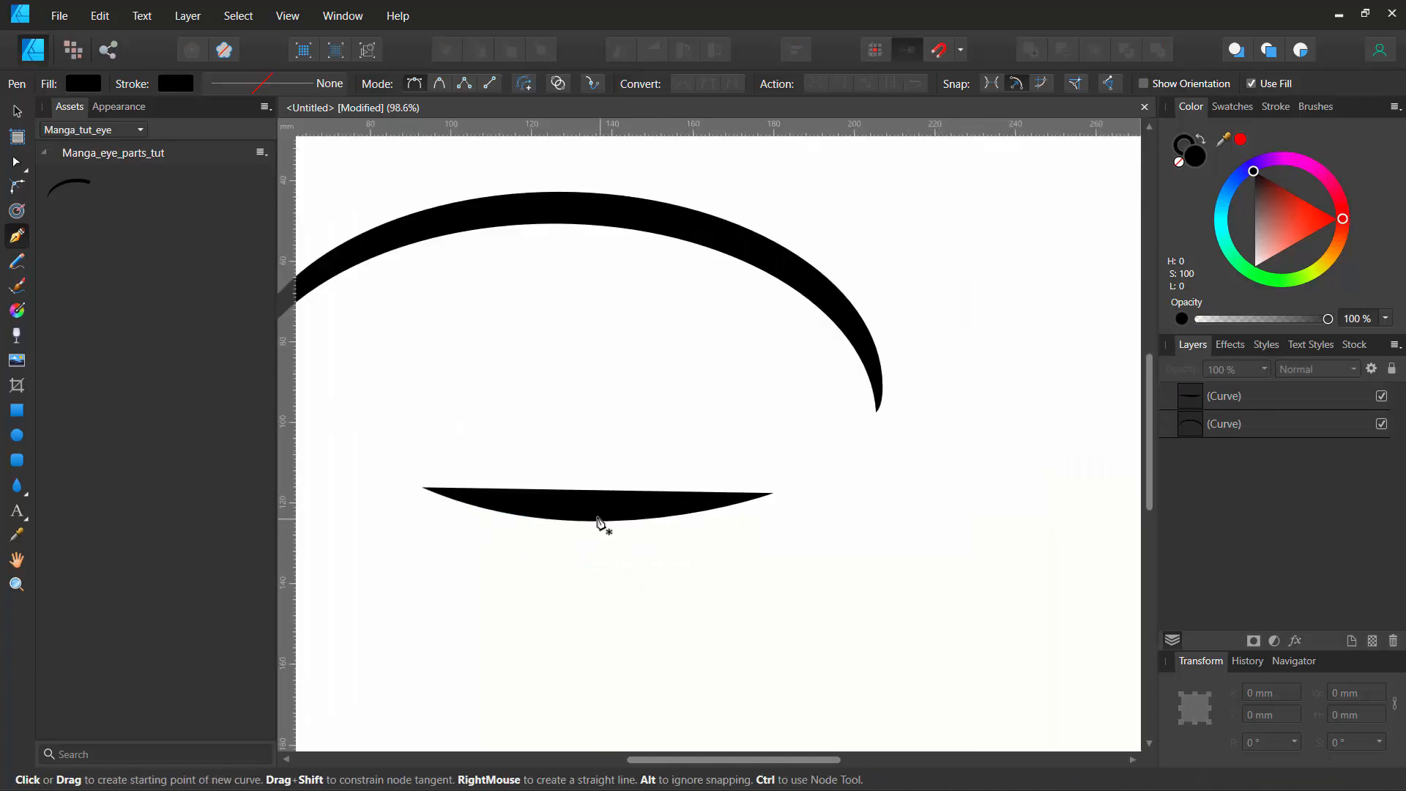
left_click(597, 517, "ctrl")
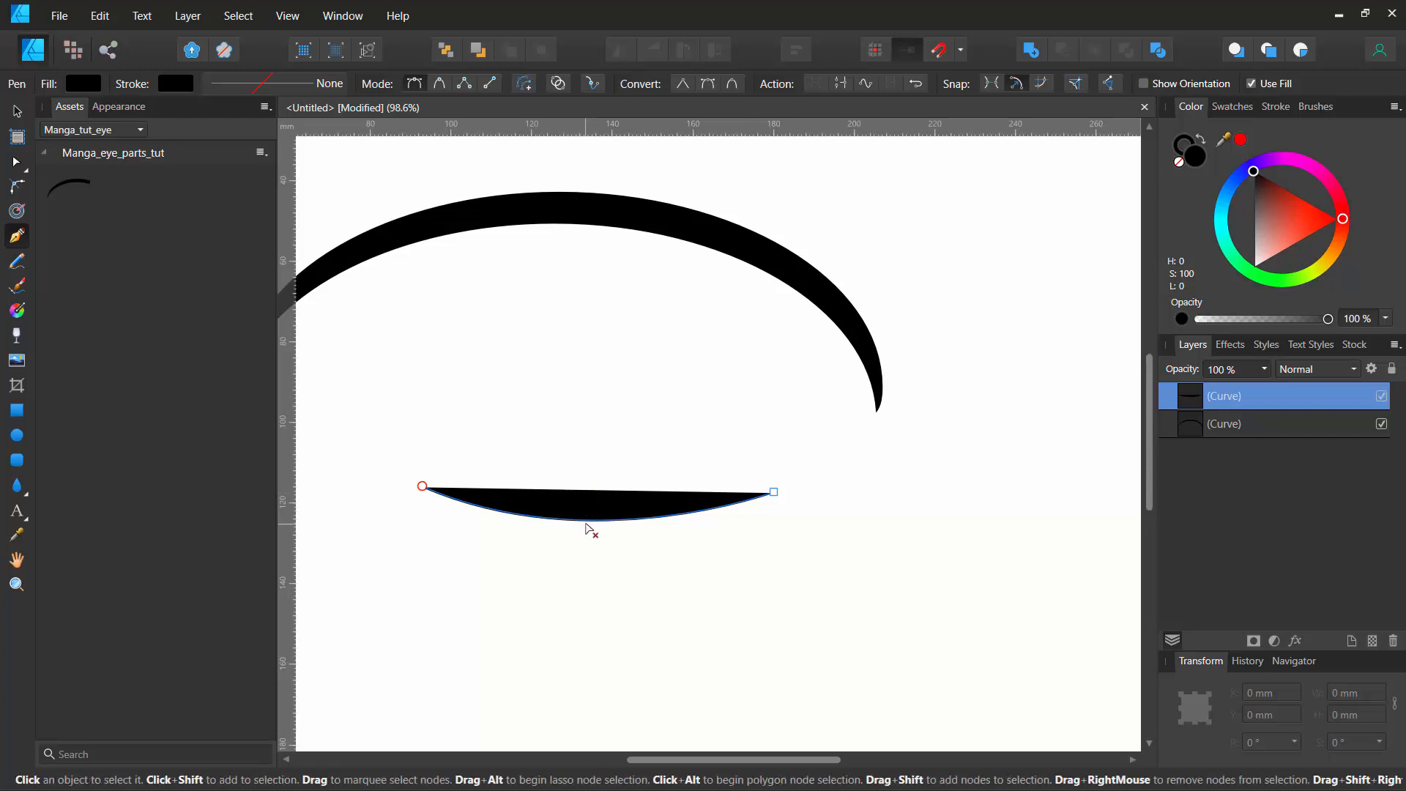
left_click(174, 84)
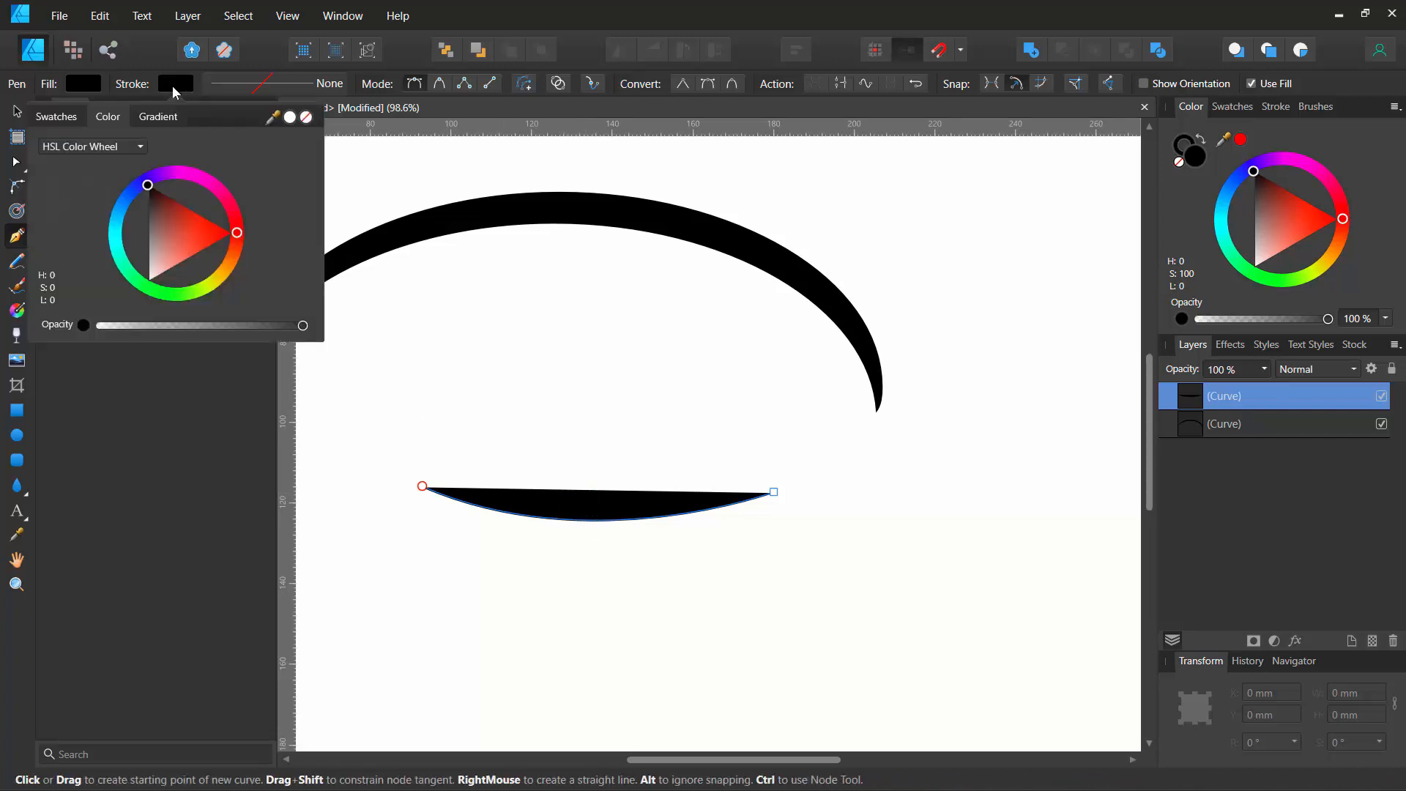
left_click(307, 119)
left_click(16, 112)
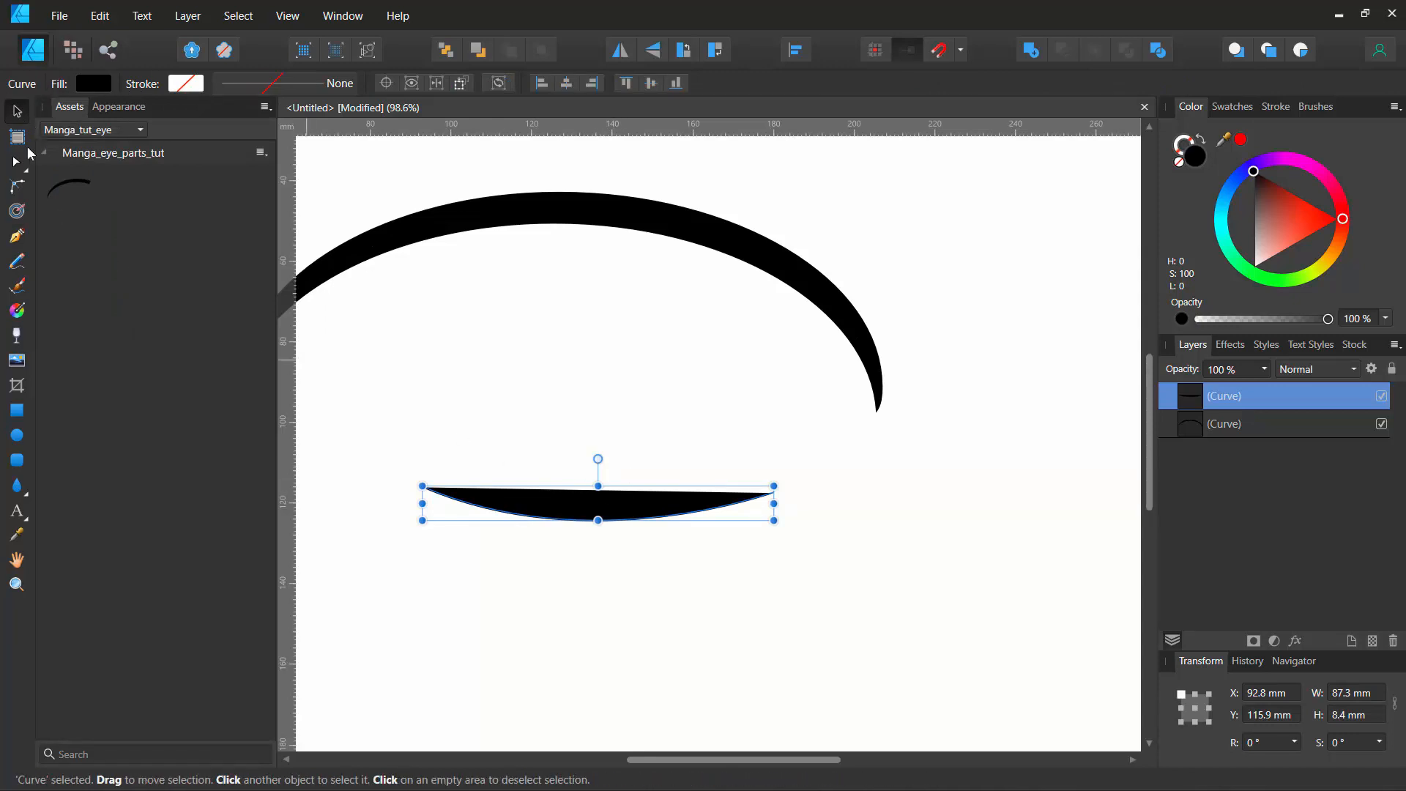
Step: Deepen the lower curve with the Node tool by pulling its segment downward and extending the right end node's handle toward the middle
left_click(18, 162)
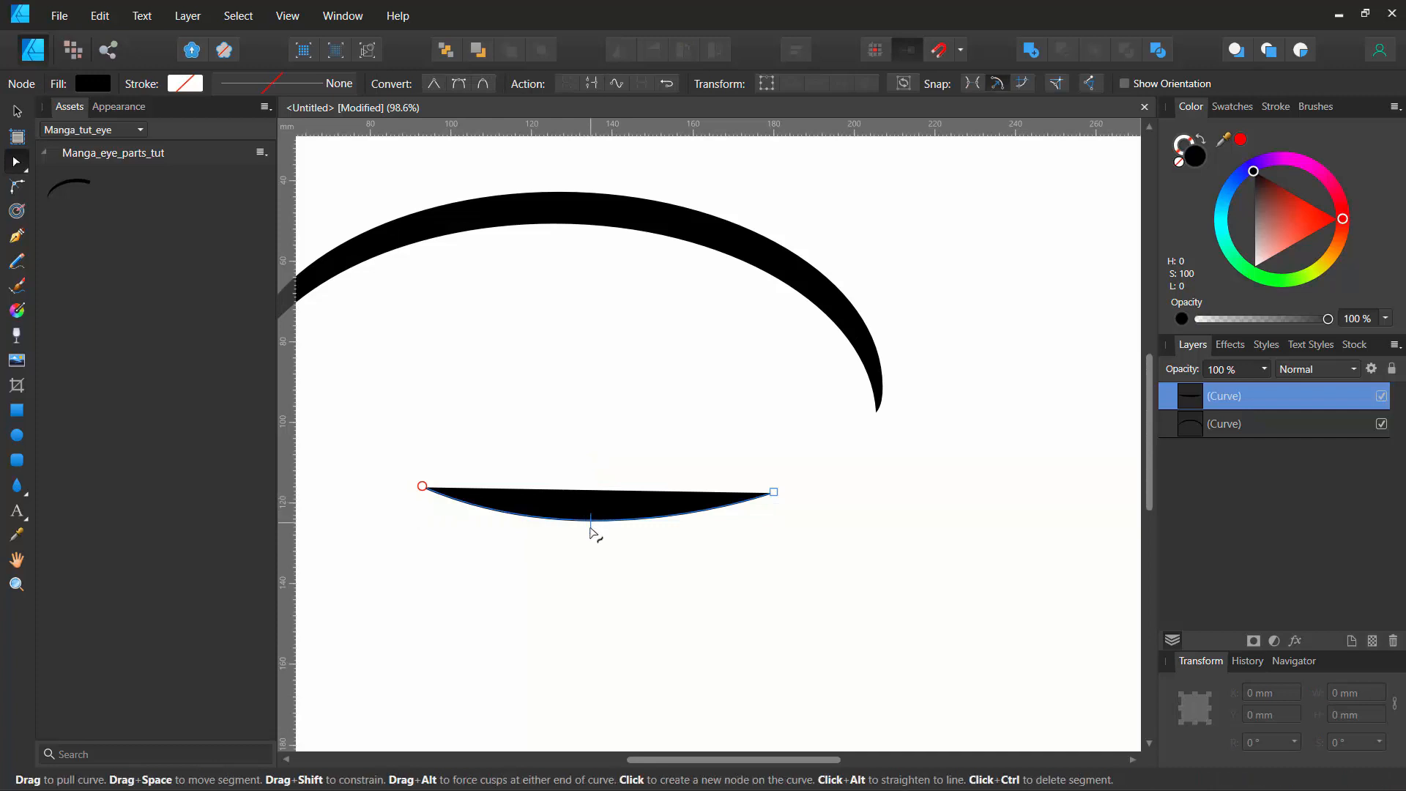
mouse_move(591, 530)
left_mouse_down()
mouse_move(590, 556)
mouse_move(577, 521)
mouse_move(586, 537)
left_mouse_up()
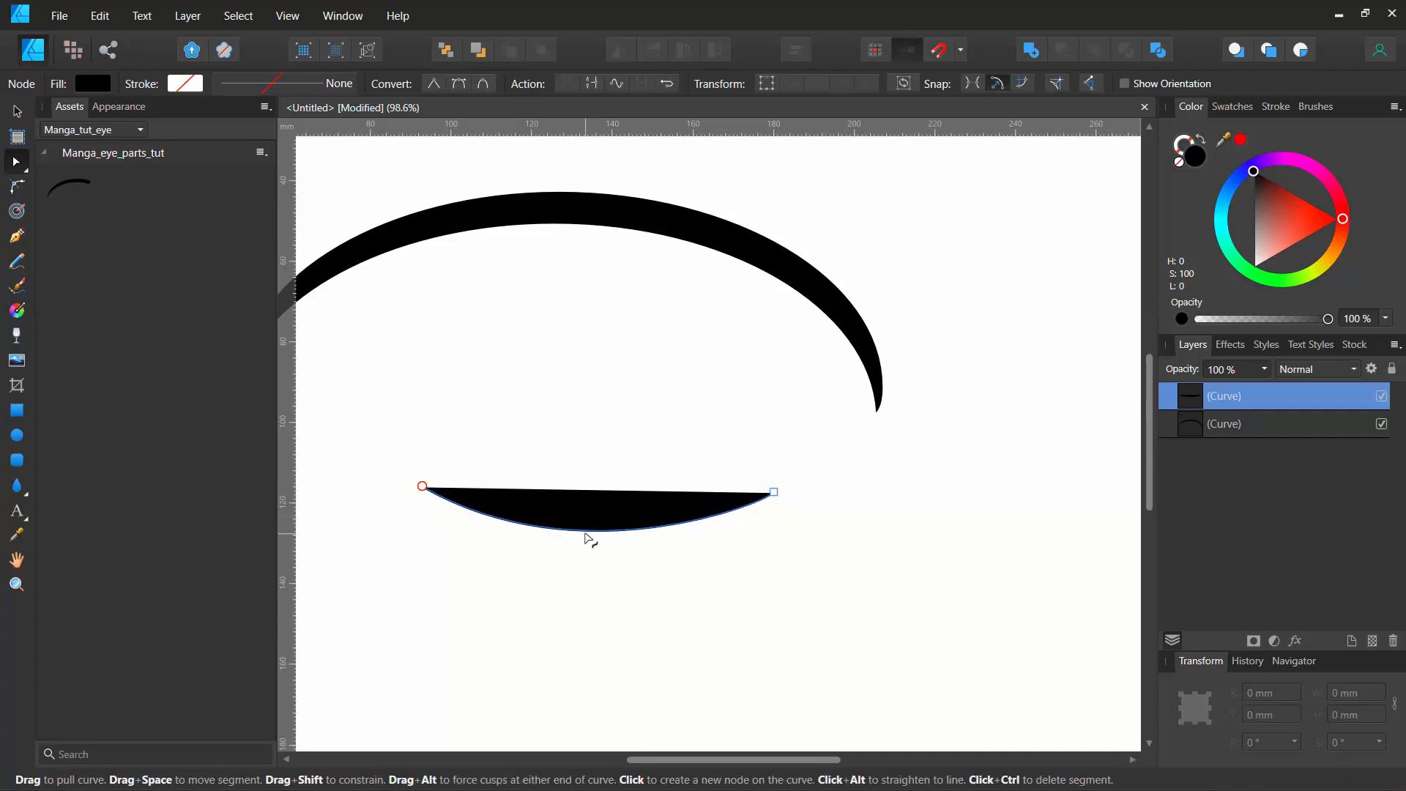
left_click(774, 494)
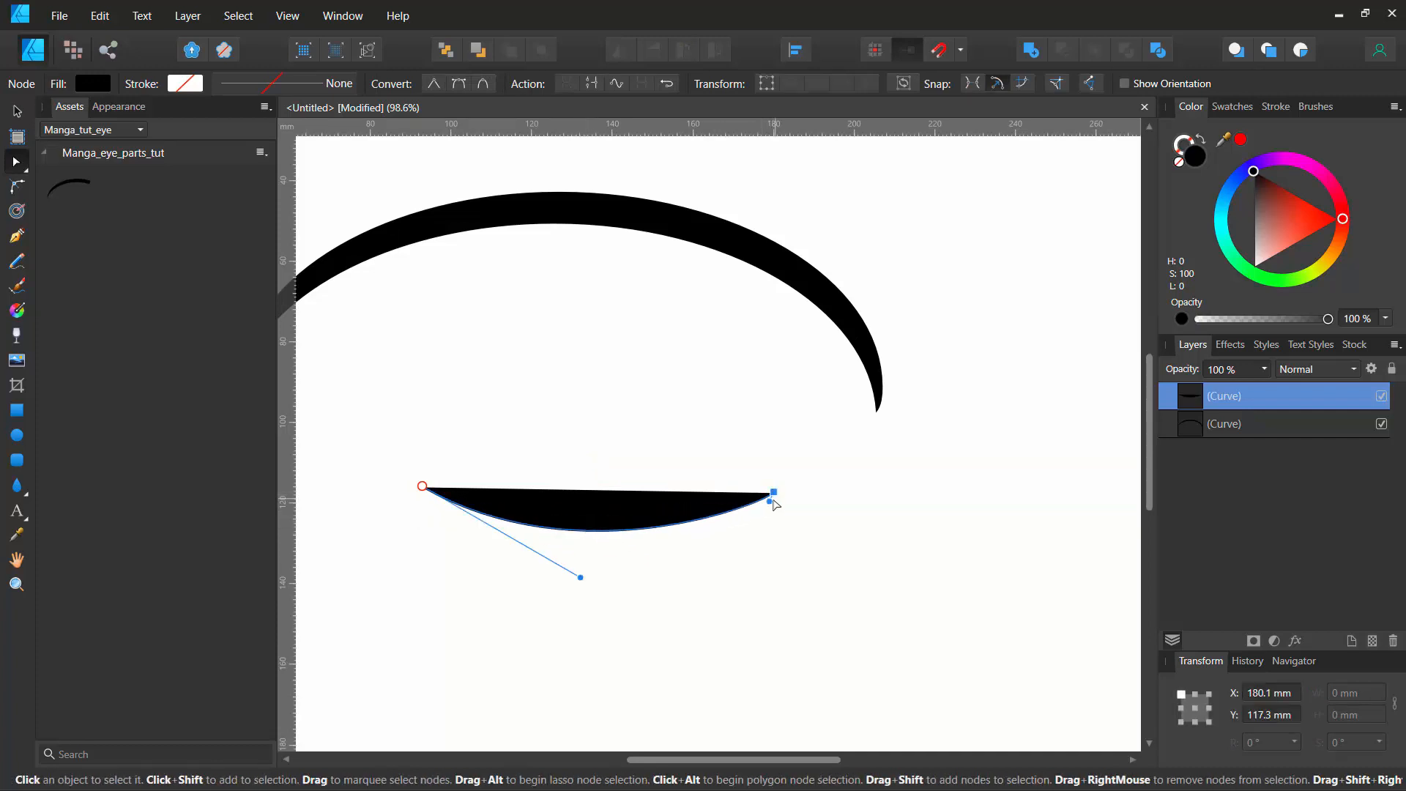
left_click_drag(770, 502, 624, 581)
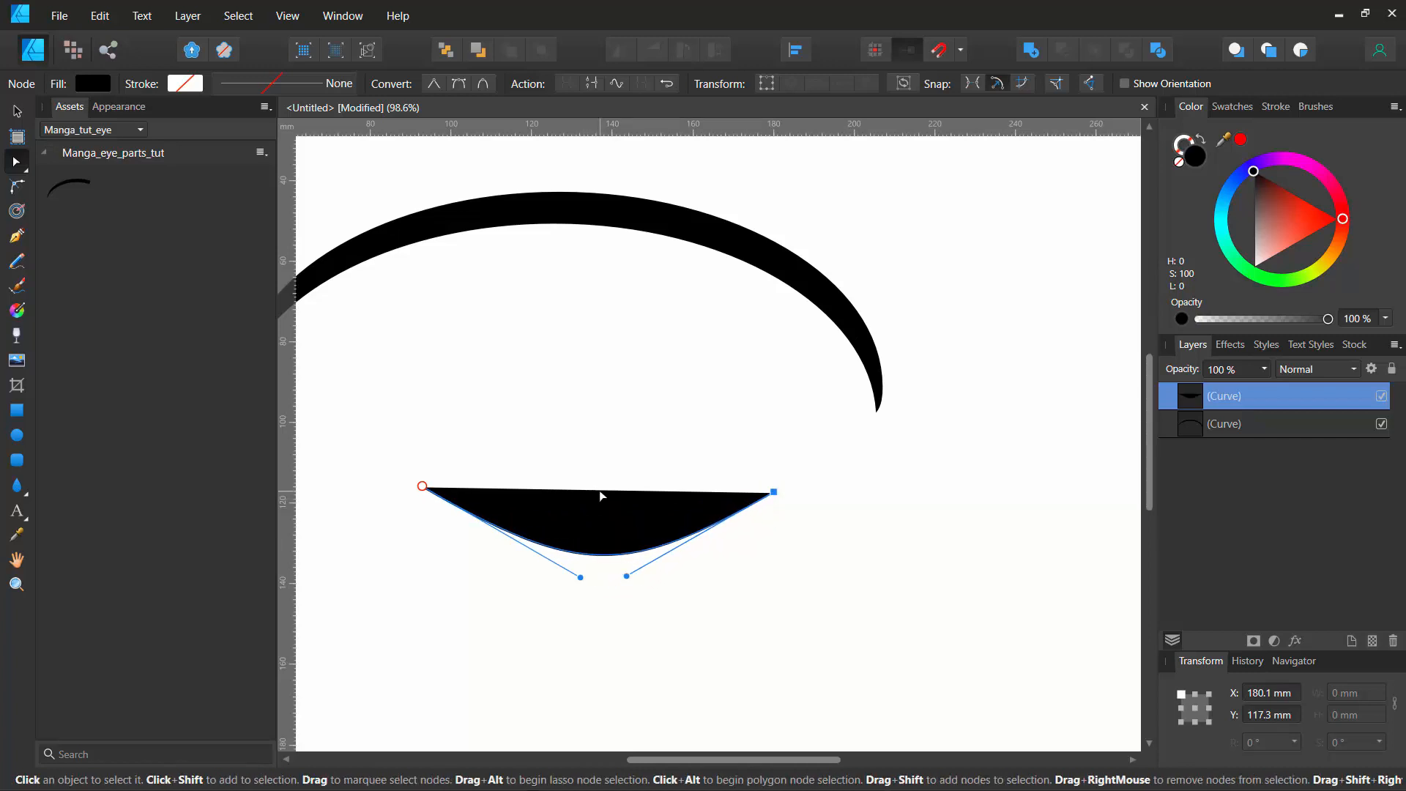
left_click(601, 542)
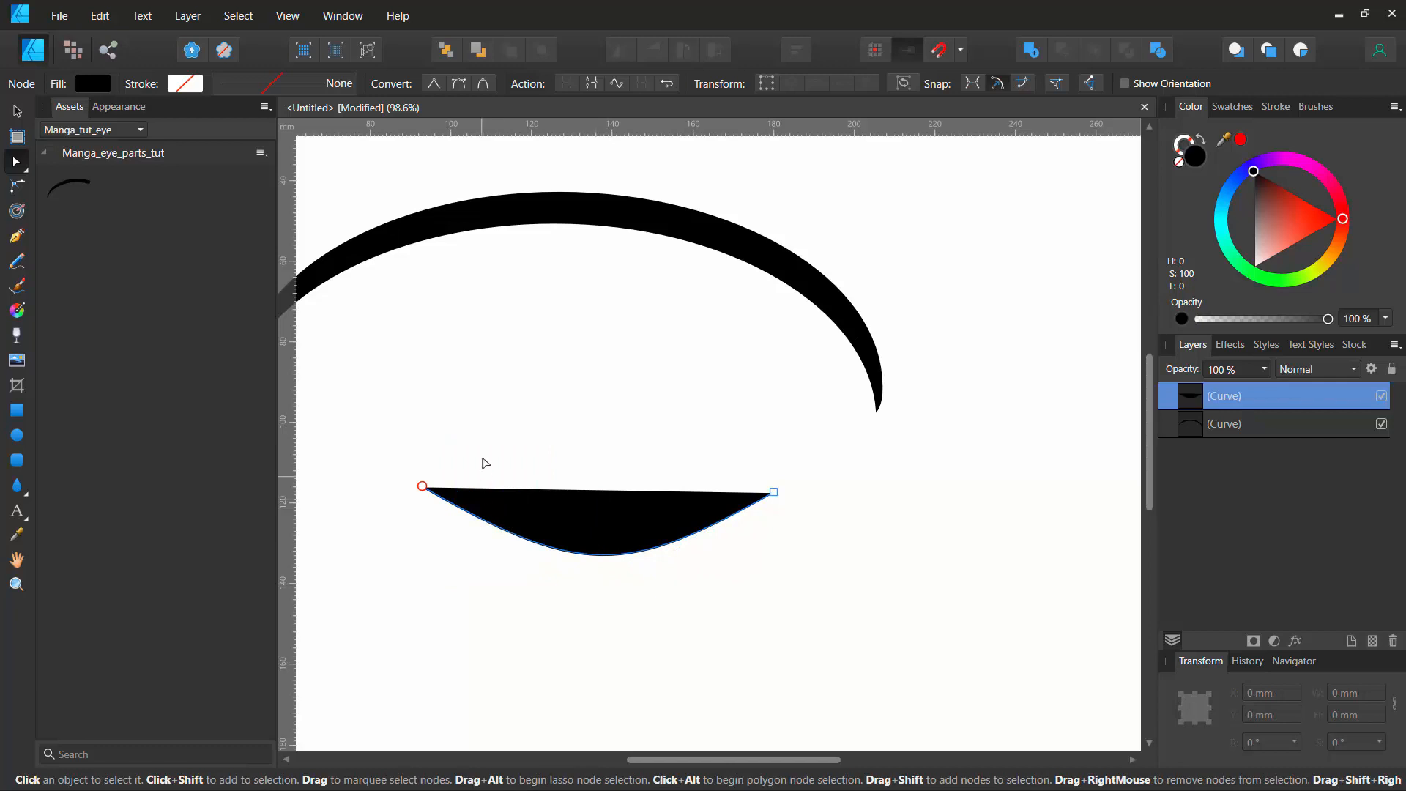
left_click(504, 441)
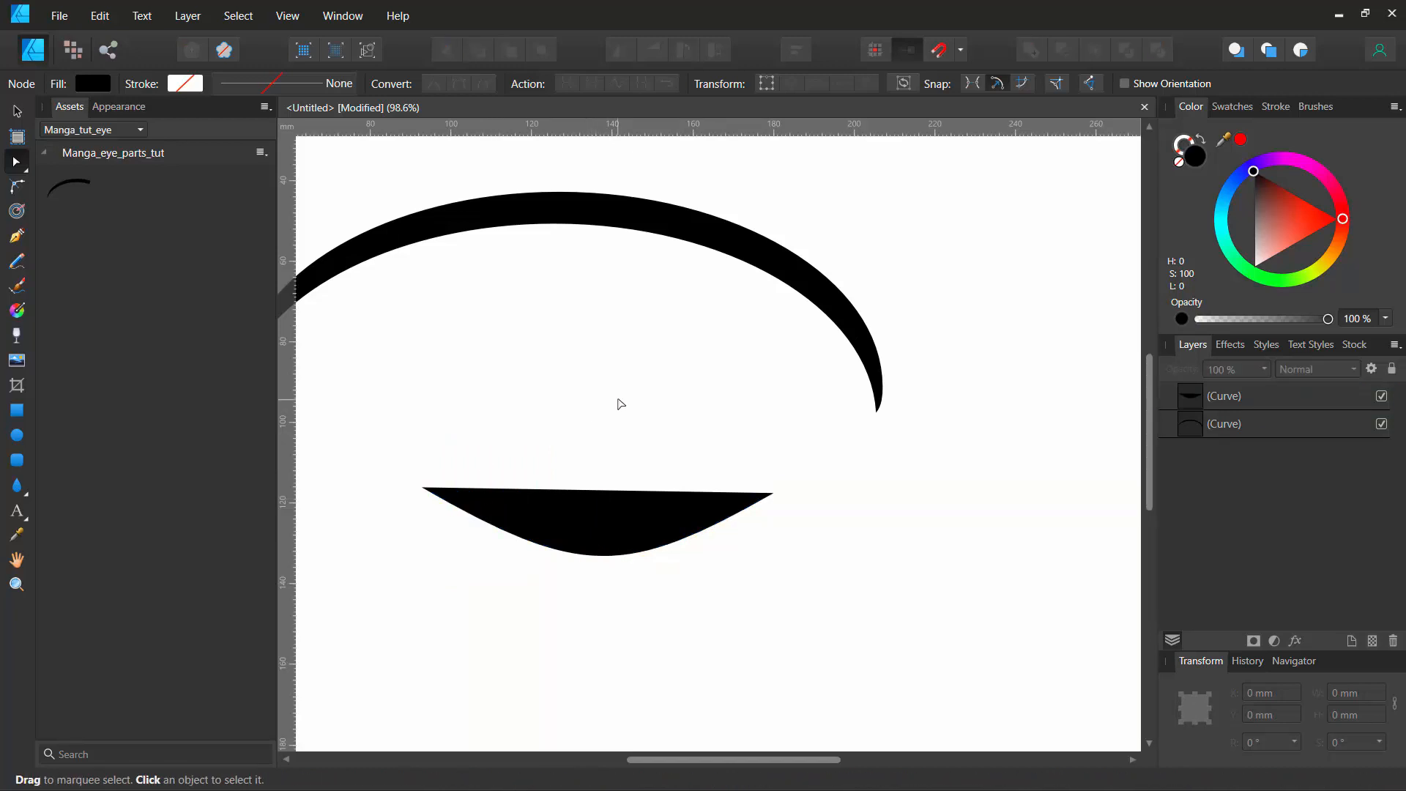
key("p")
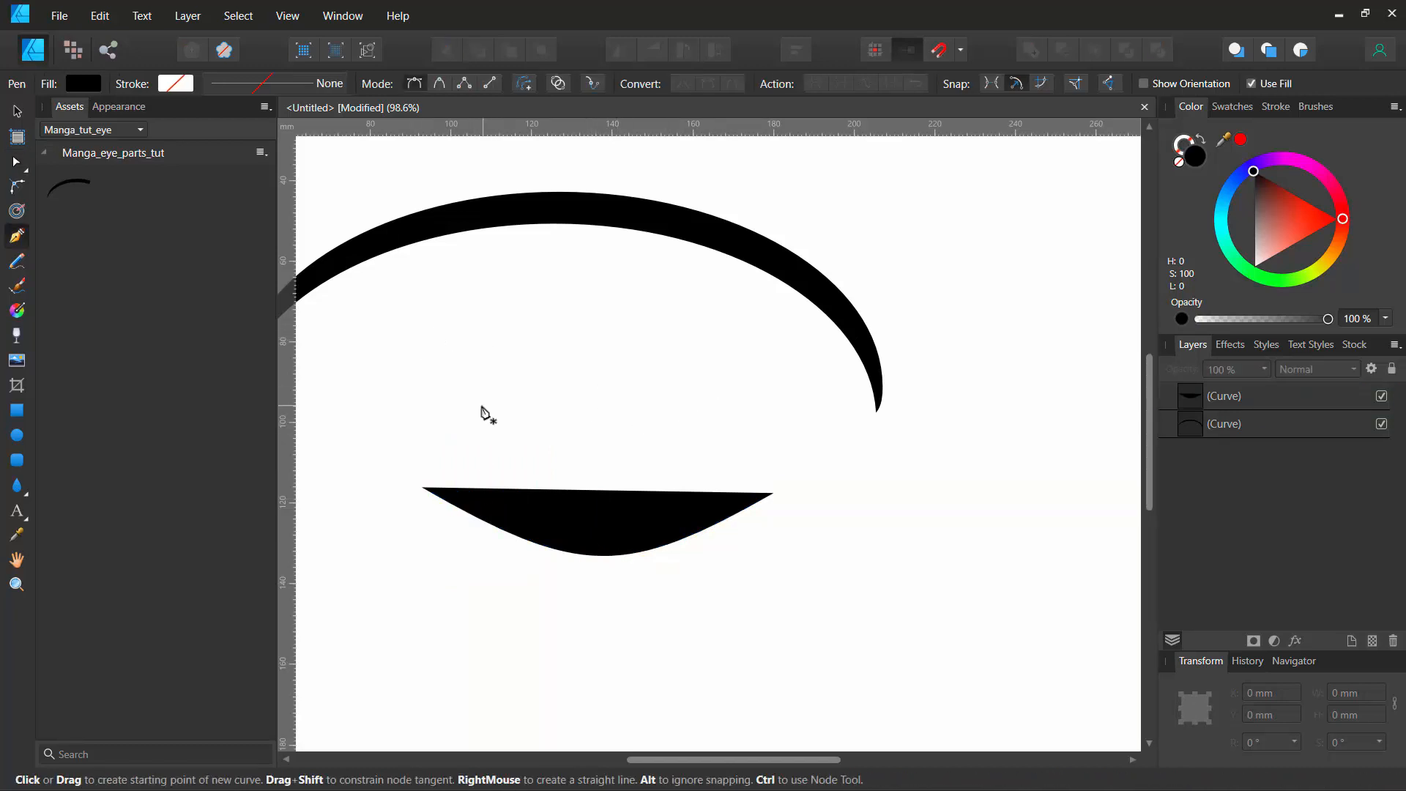
left_click(433, 392)
left_click_drag(715, 389, 758, 389)
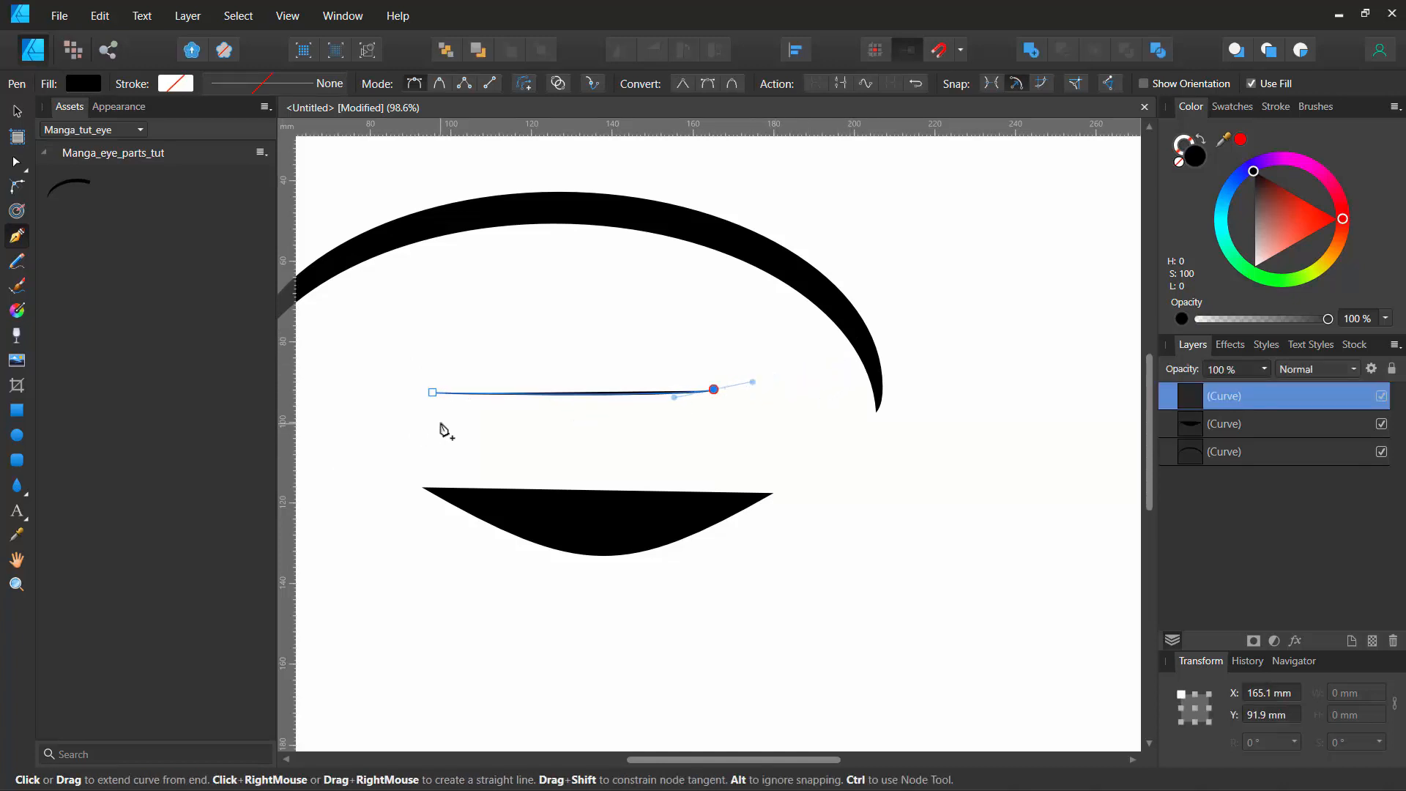
key("ctrl+z")
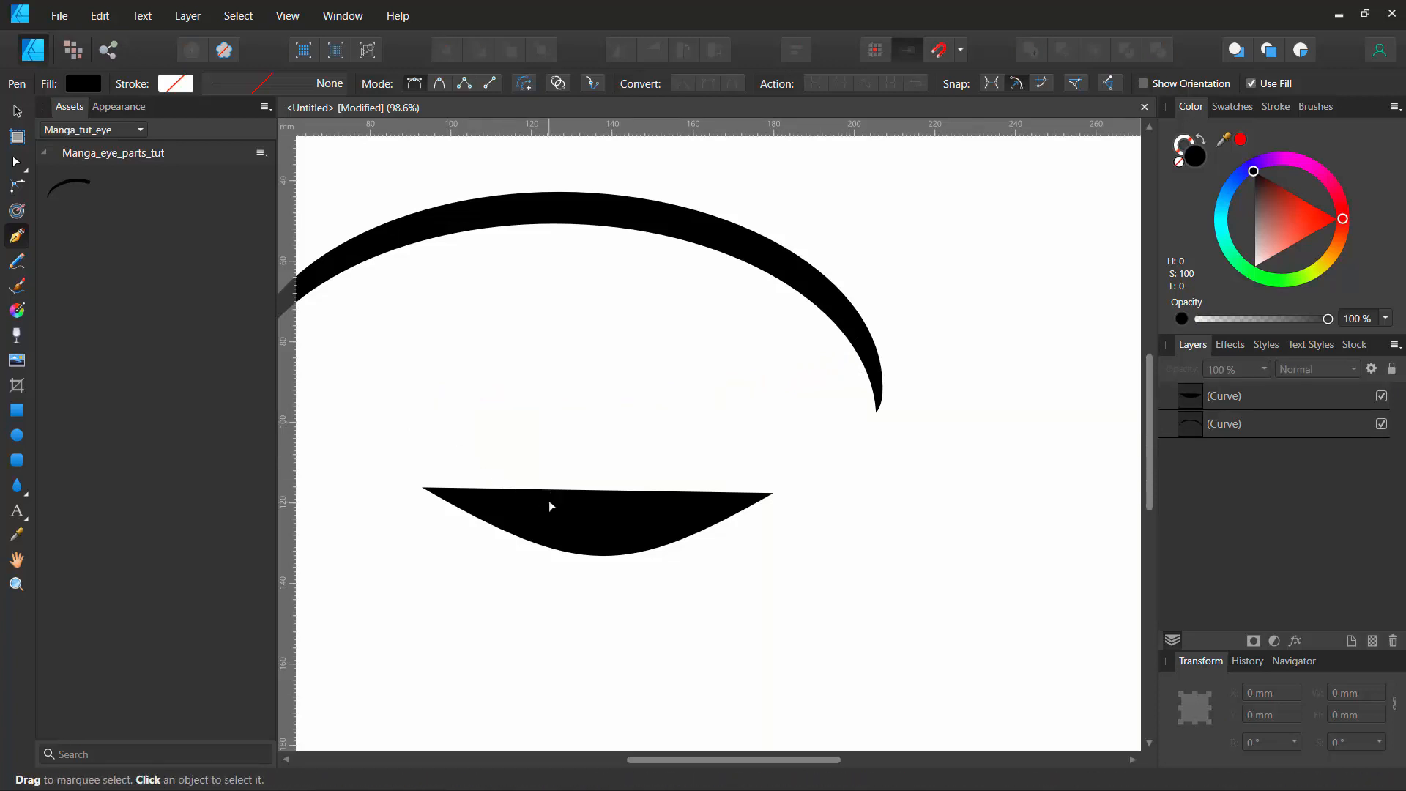
Step: Move the lower curve slightly left and round its left side by shortening the left end node's handle
left_click(22, 114)
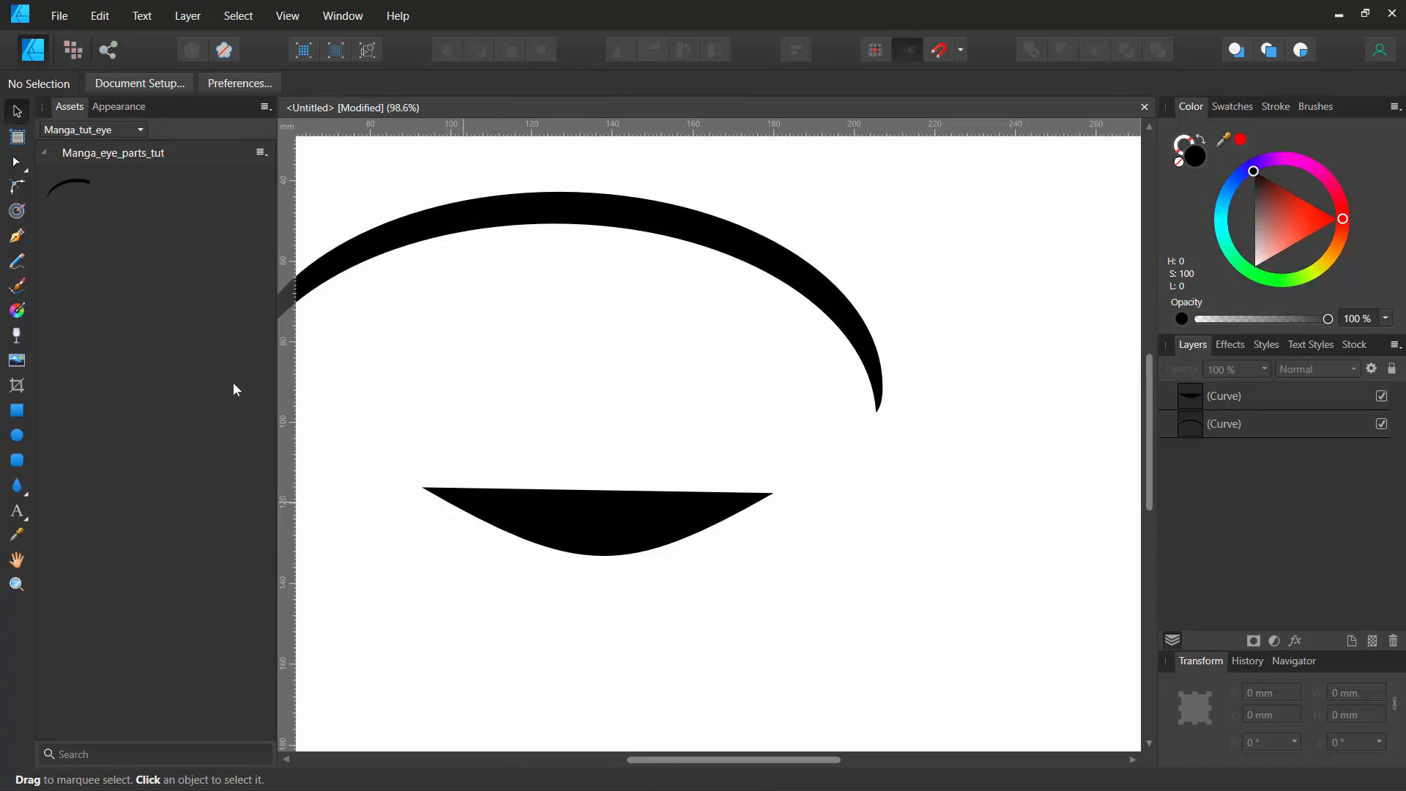
left_click(611, 550)
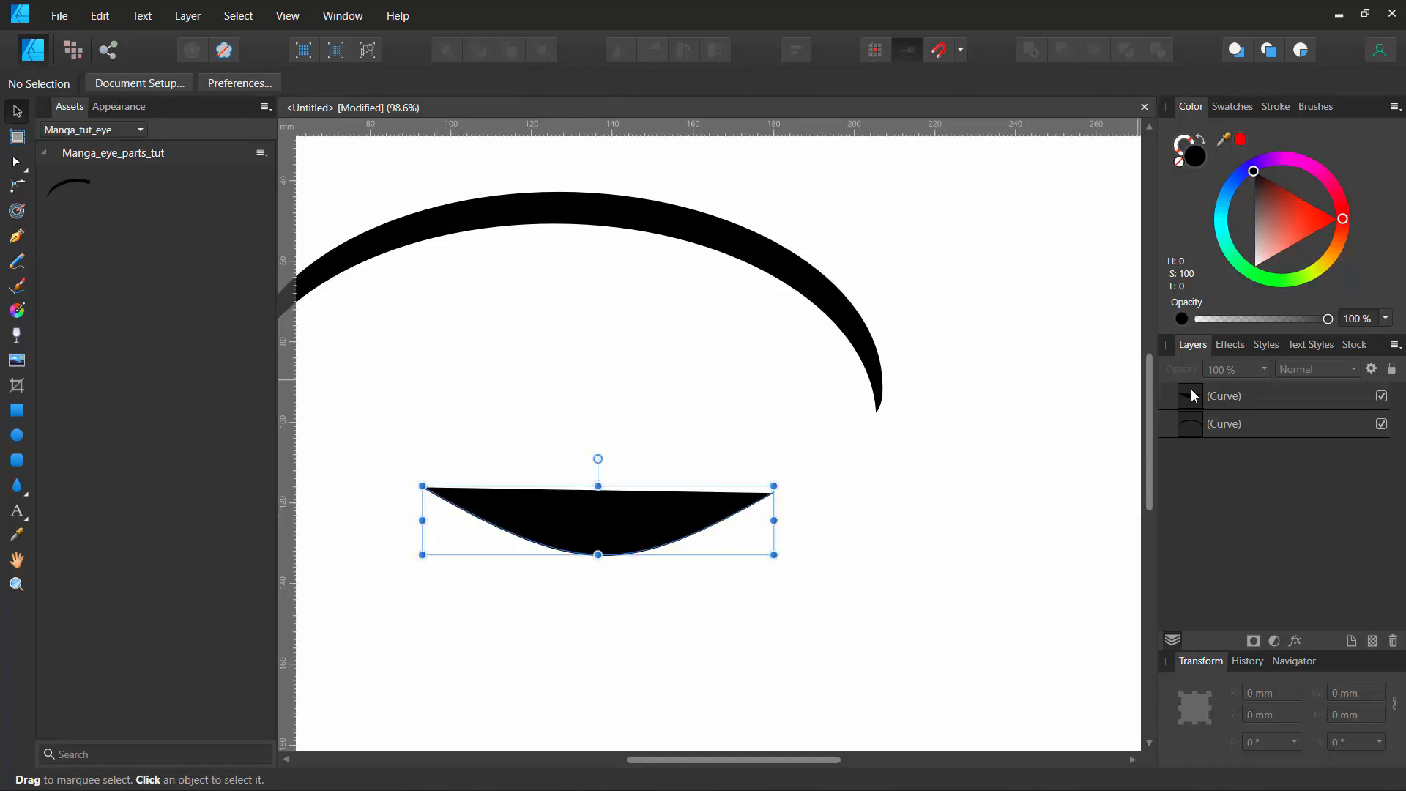
mouse_move(568, 538)
left_mouse_down()
mouse_move(511, 538)
mouse_move(551, 531)
left_mouse_up()
left_click(16, 161)
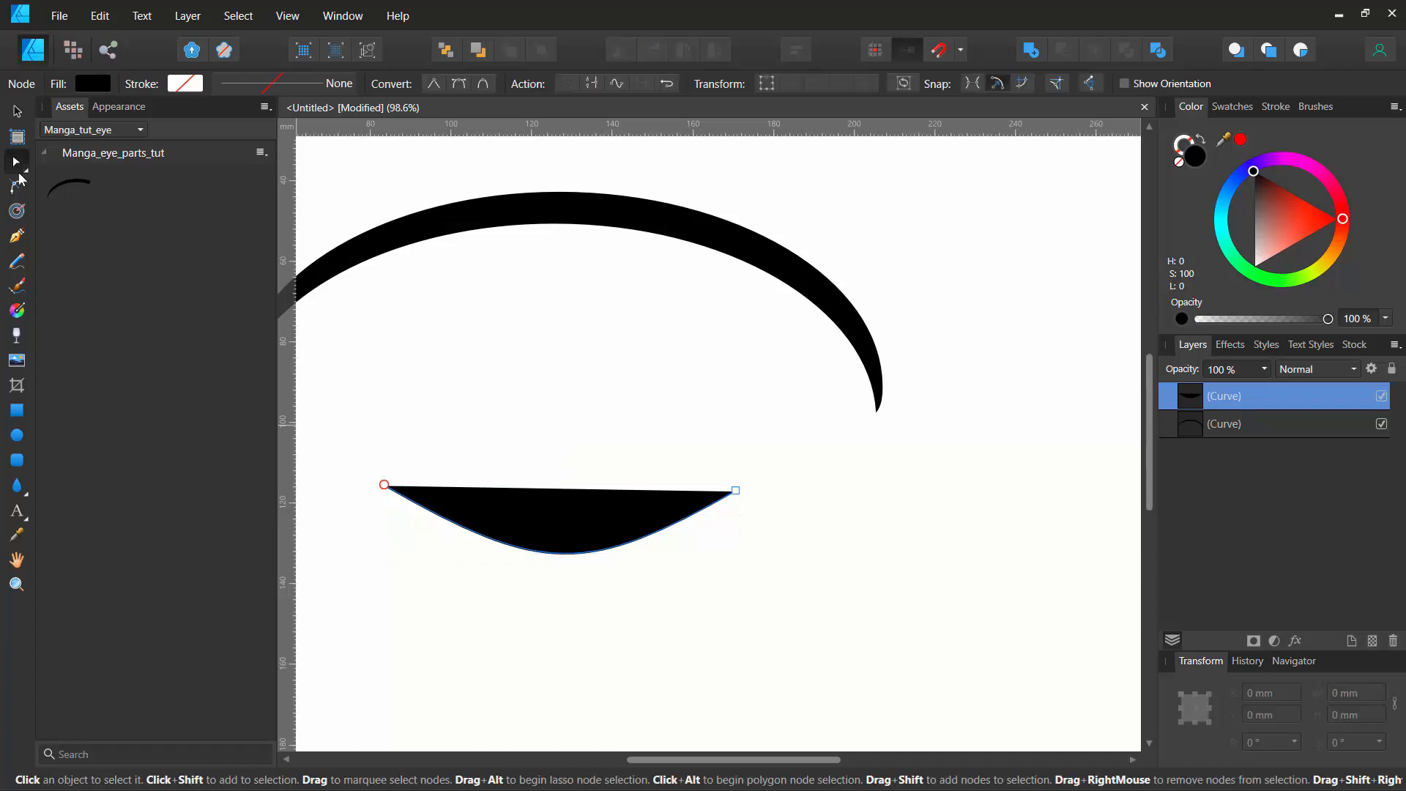
left_click(383, 487)
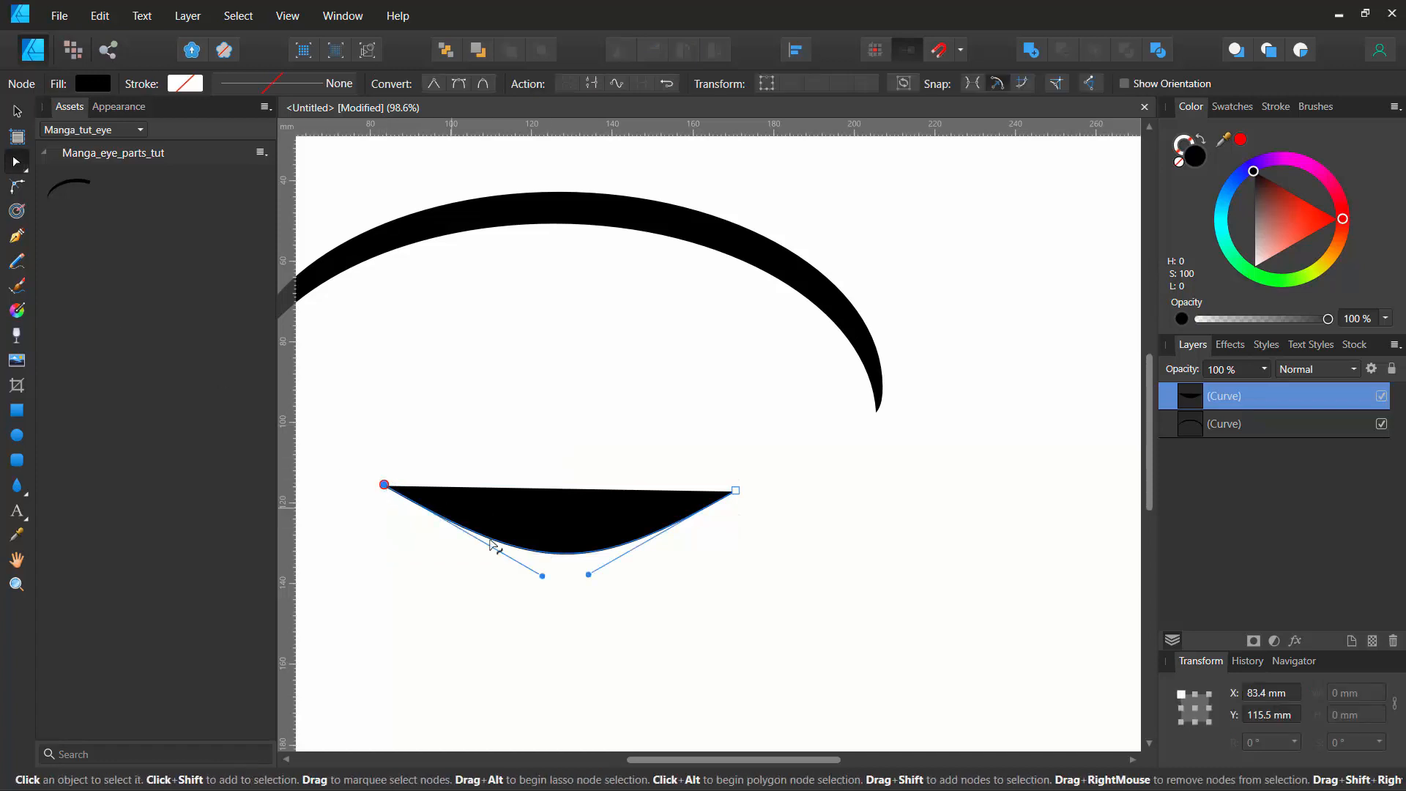
left_click_drag(544, 577, 491, 575)
Step: Remove the lower curve's fill and give it a black stroke
left_click(95, 84)
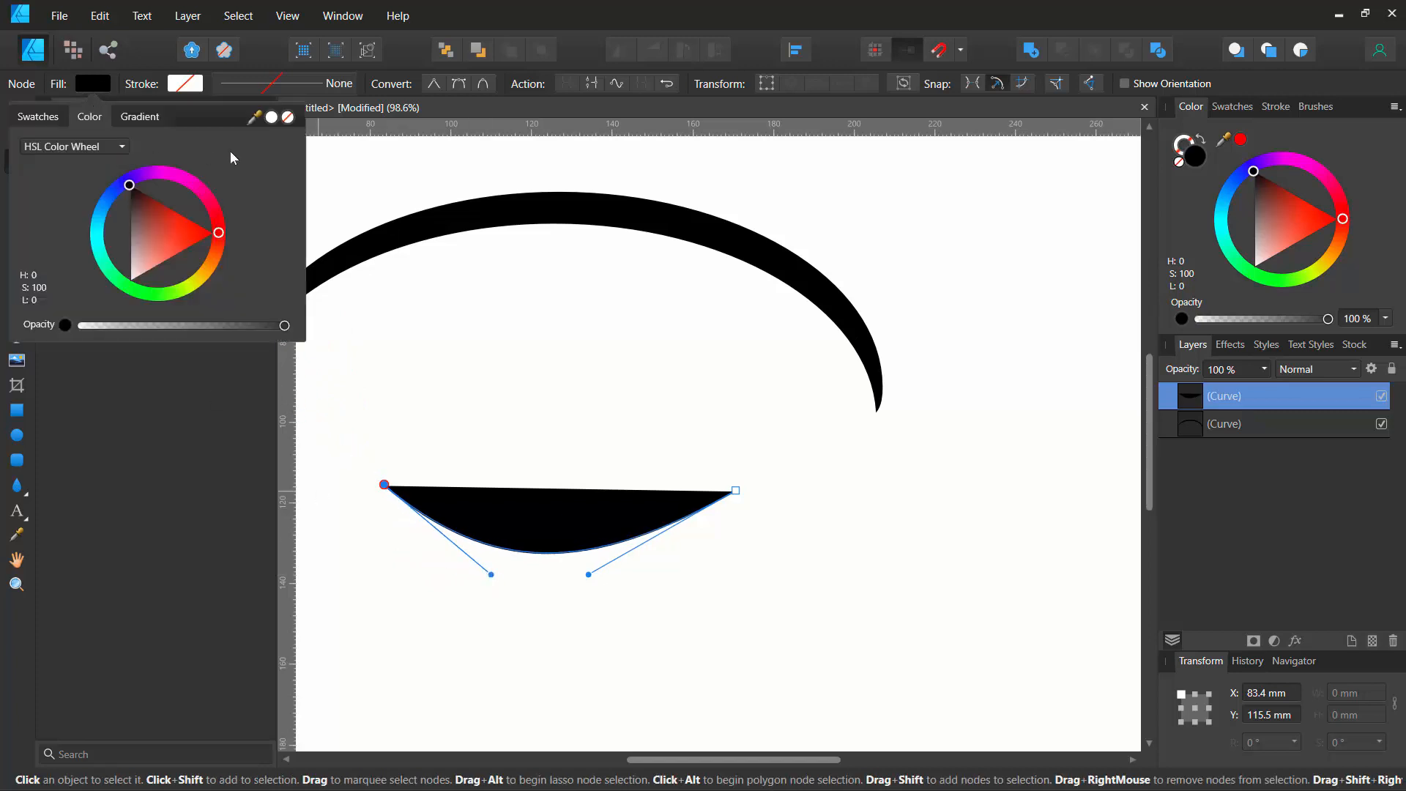
left_click(288, 118)
left_click(186, 84)
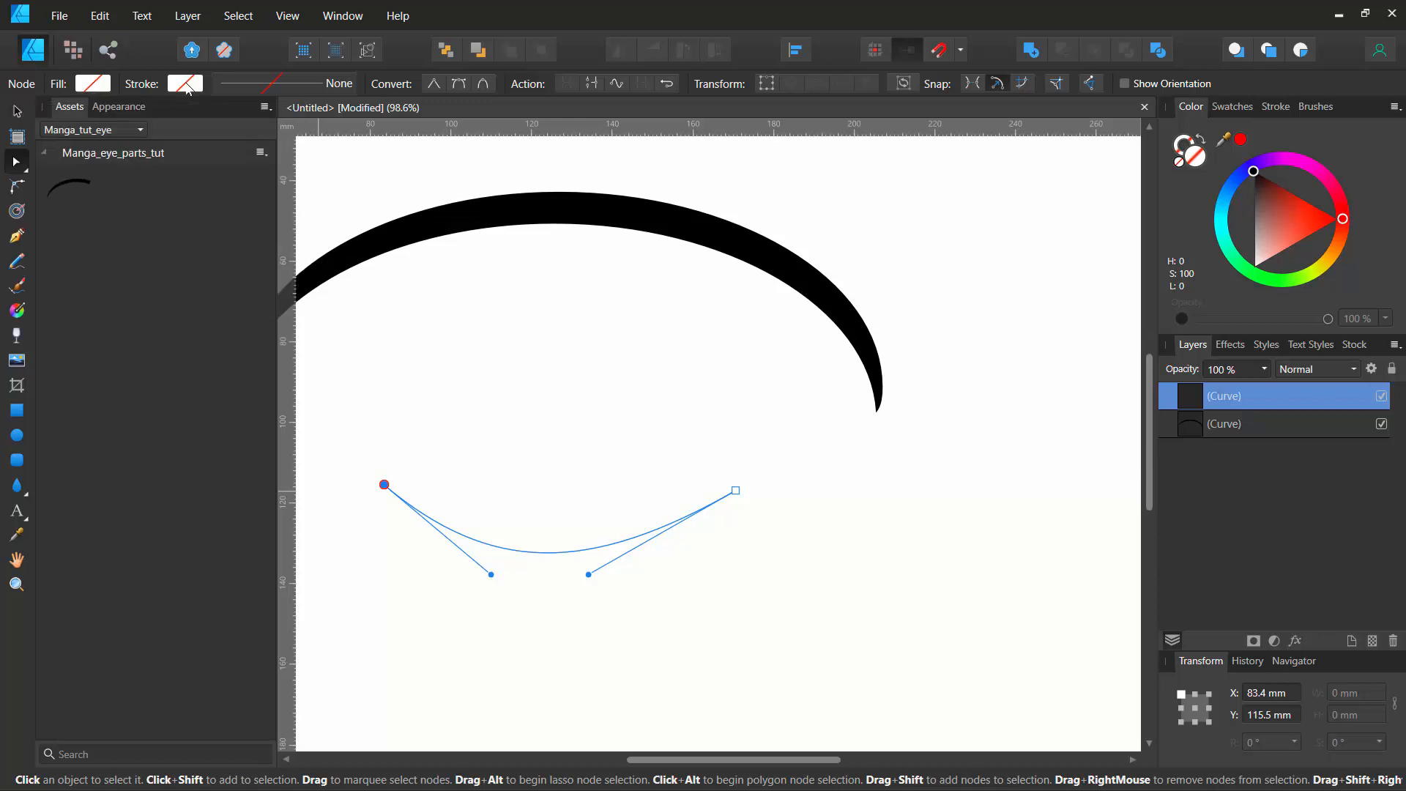
left_click(186, 83)
left_click(290, 169)
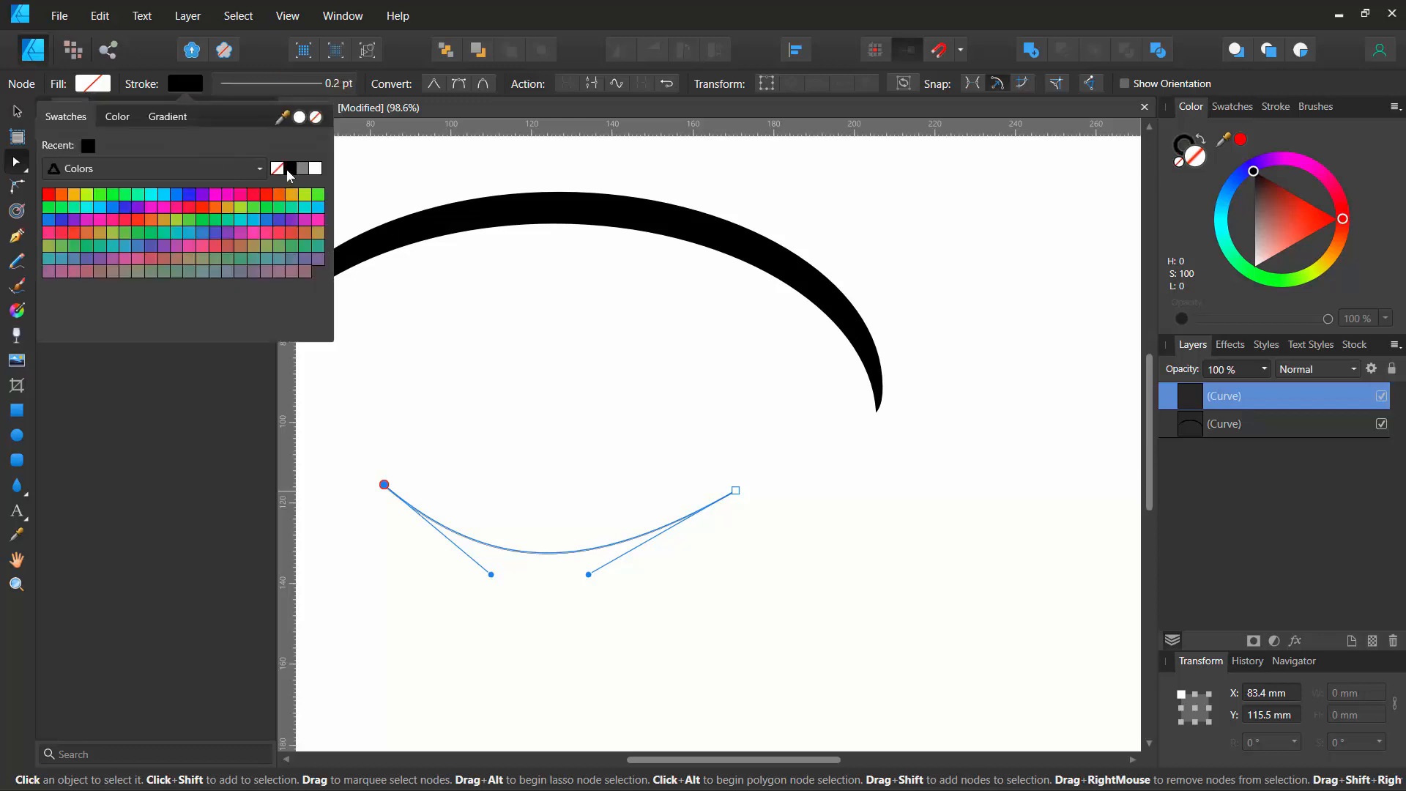
Step: Widen the lower curve by moving its right end node outward and its left end node to about X 79.9 mm, Y 116 mm
left_click_drag(736, 491, 777, 493)
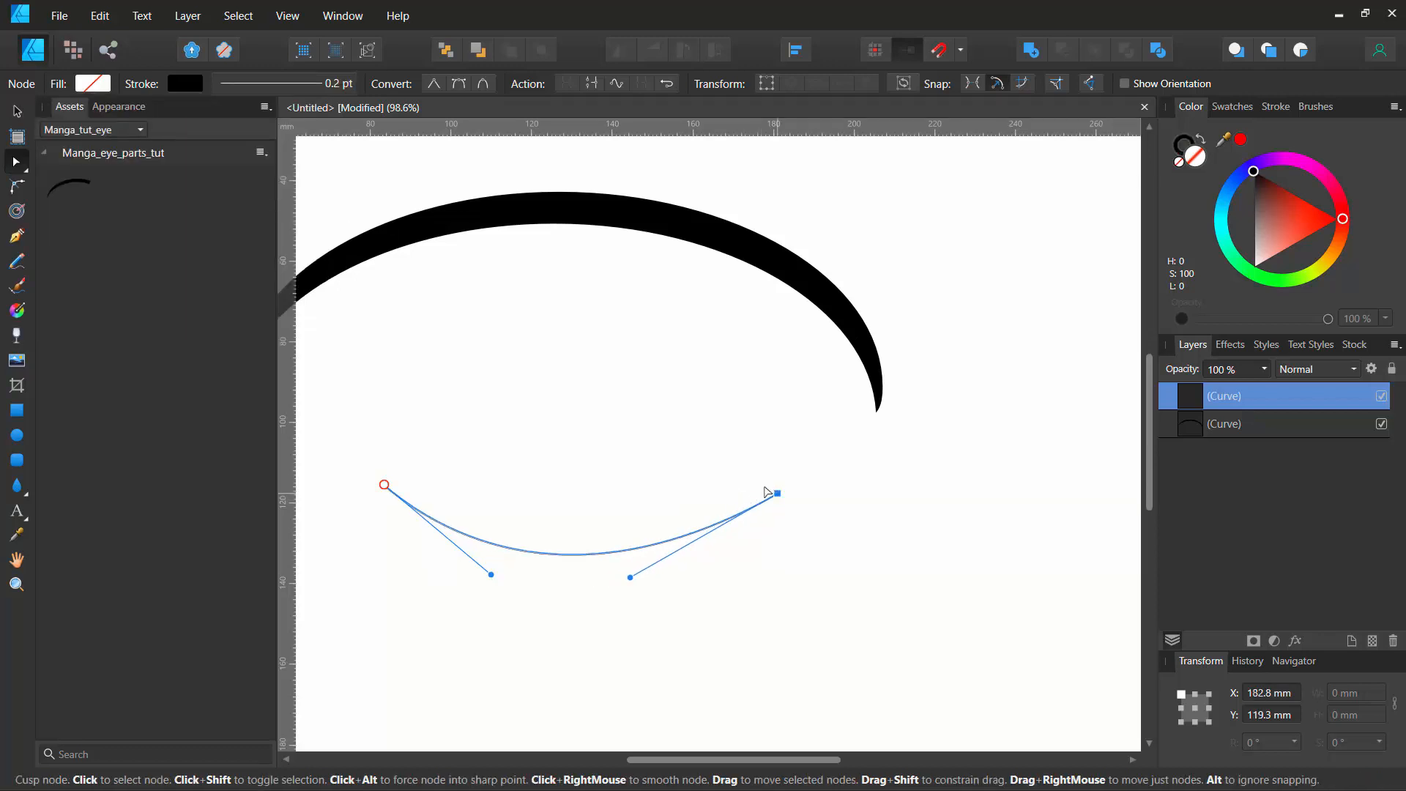
left_click(384, 485)
left_click_drag(486, 417, 636, 445)
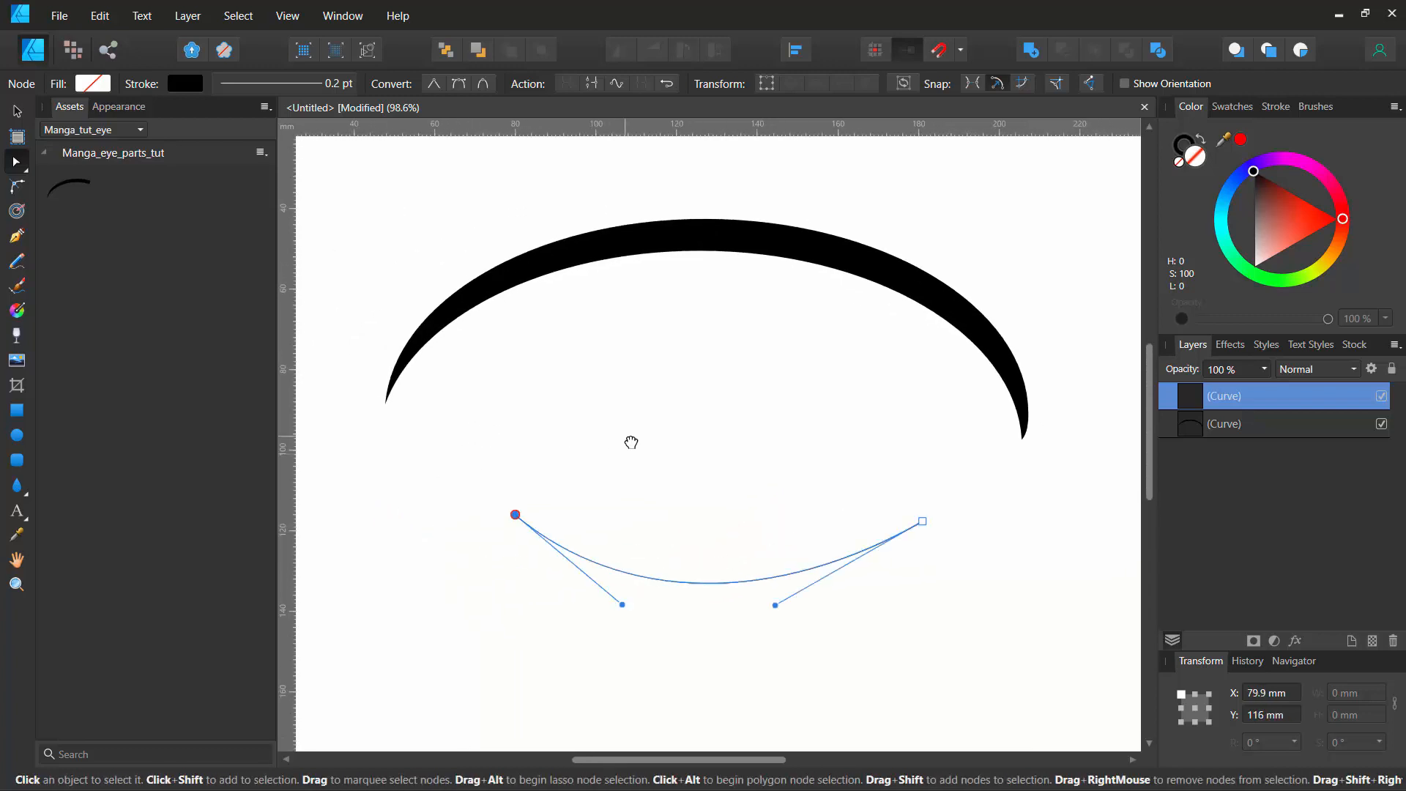
Step: Set the lower curve's stroke width to 7.7 pt and taper both ends with a pressure profile that peaks near the middle
left_click(286, 83)
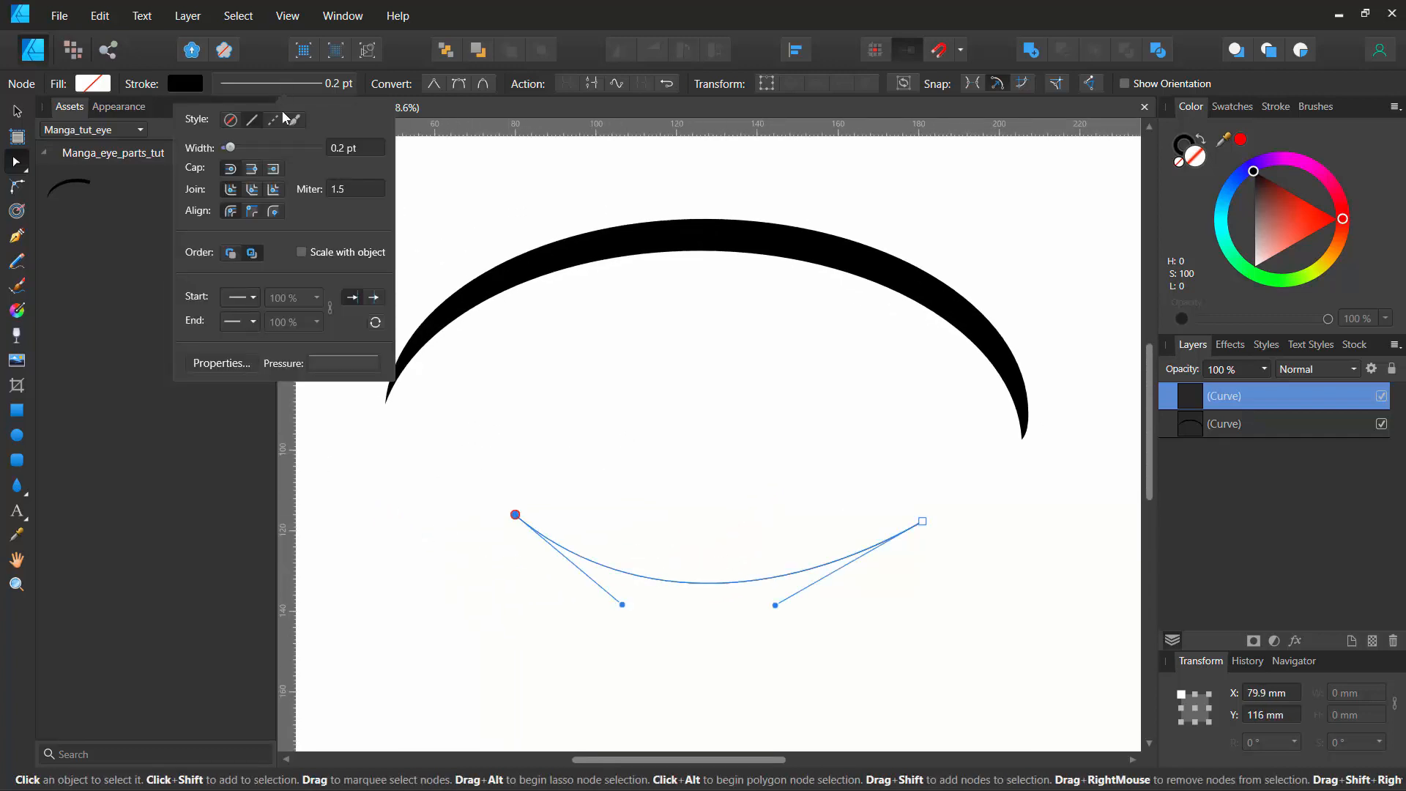
left_click_drag(228, 153, 259, 155)
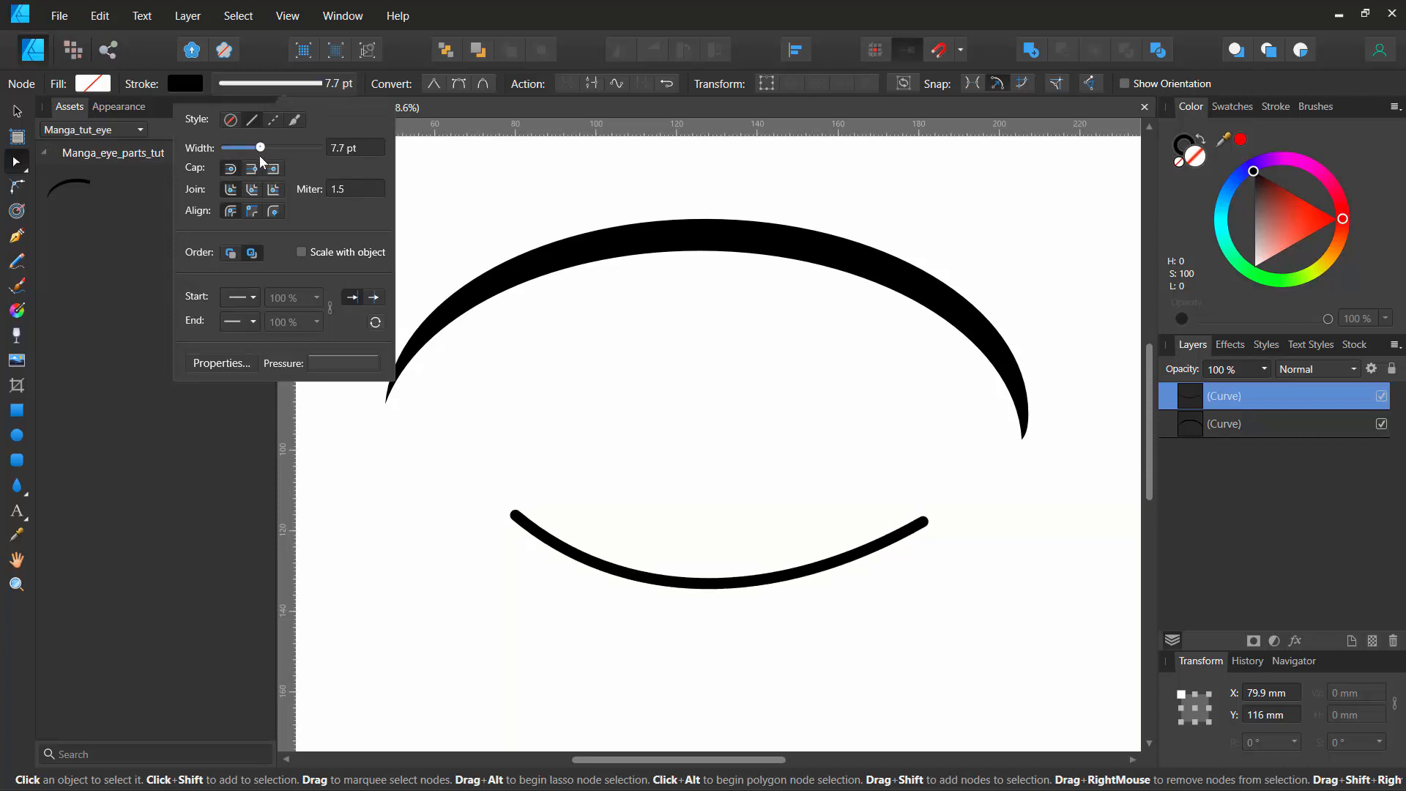
left_click(338, 358)
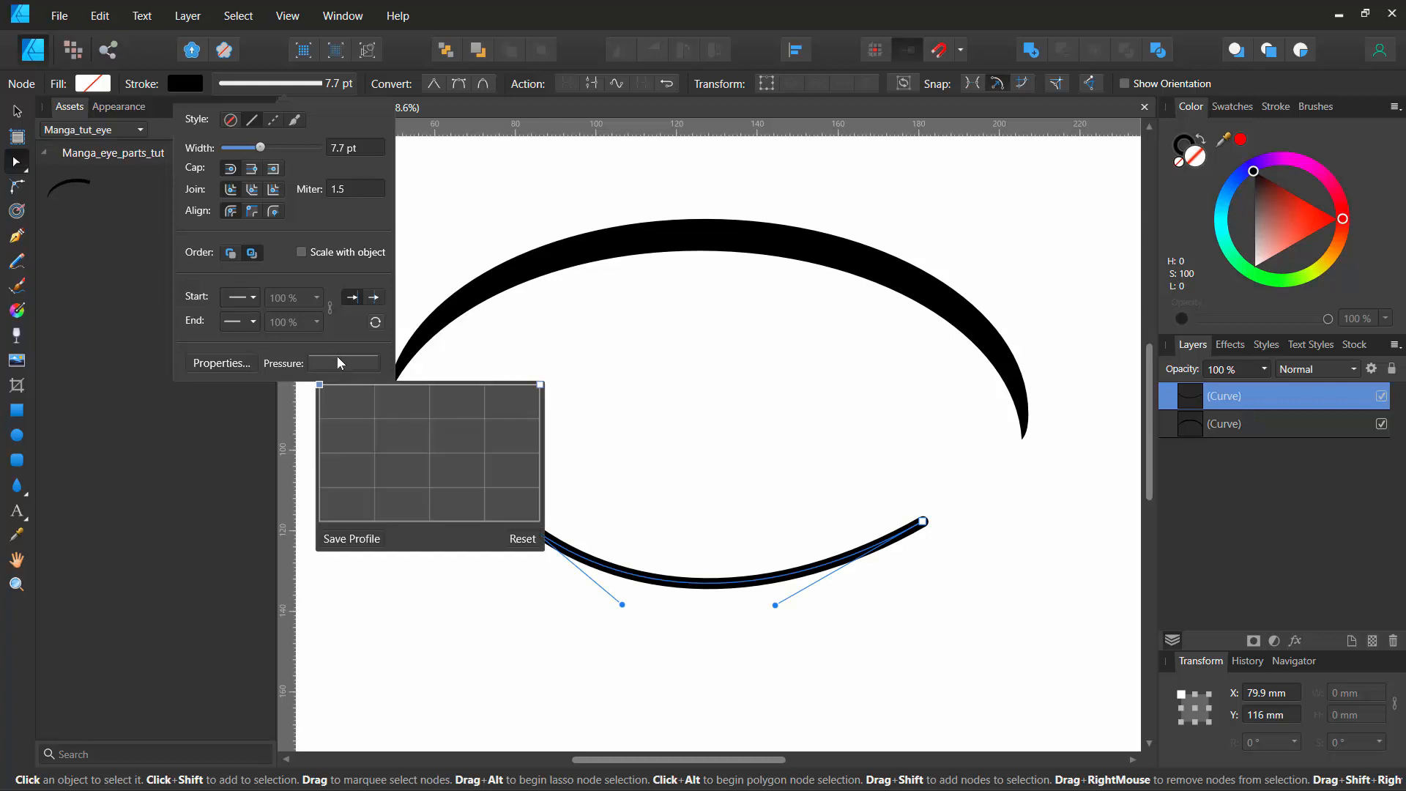
left_click(427, 384)
left_click_drag(320, 383, 319, 497)
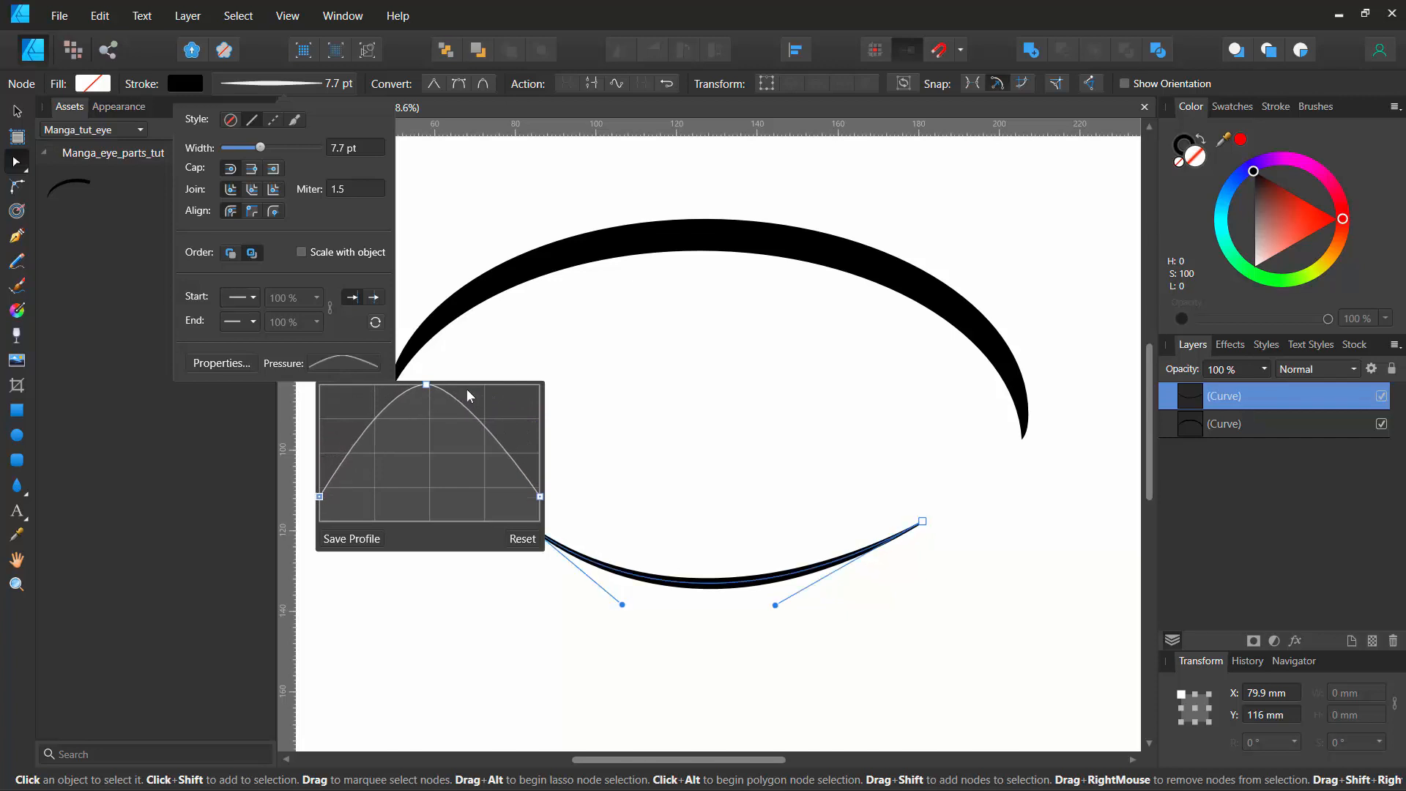
Step: Raise the lower curve's right end node to about Y 115.8 mm, nearly level with the left end, and deselect the curve
mouse_move(608, 493)
left_mouse_down()
mouse_move(769, 371)
mouse_move(606, 389)
mouse_move(636, 392)
left_mouse_up()
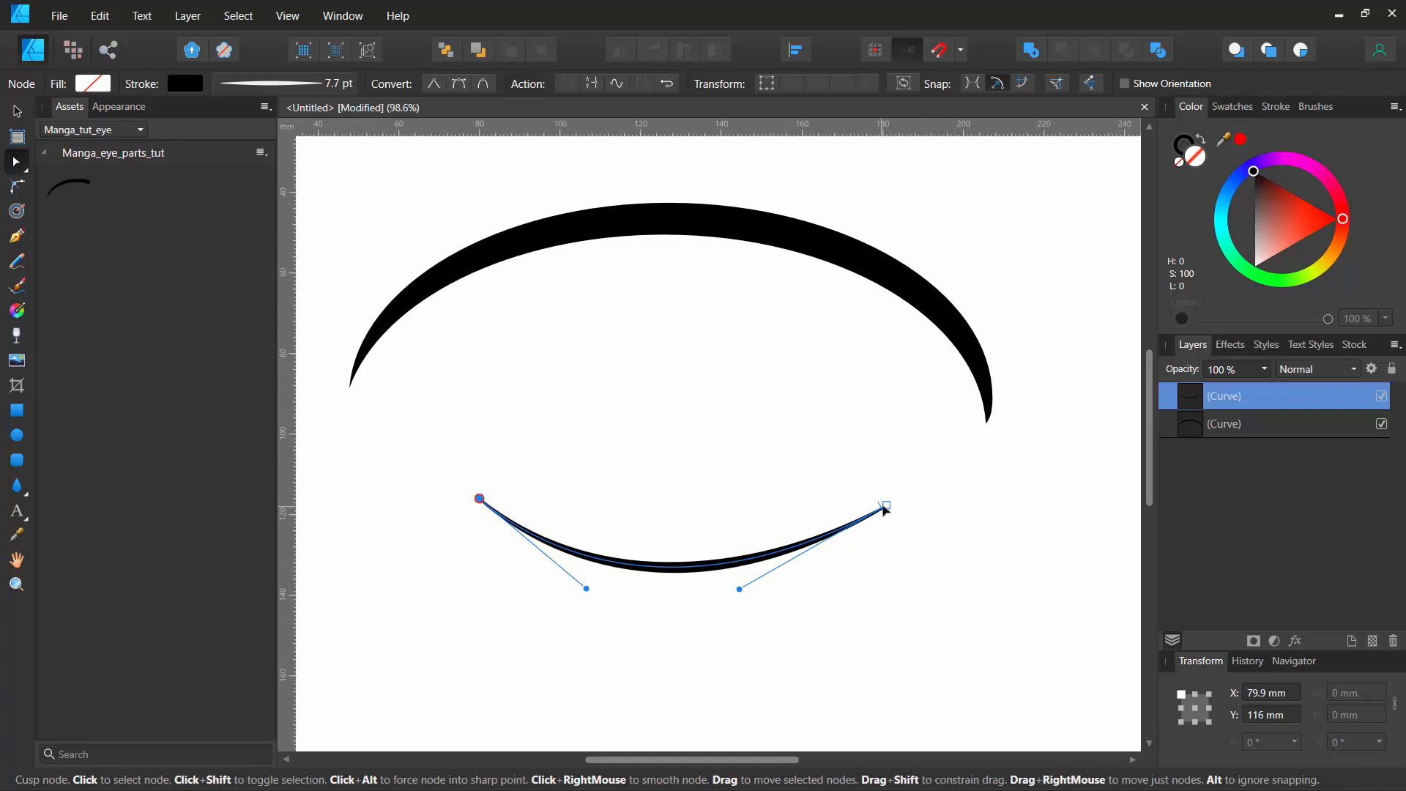
left_click_drag(887, 503, 887, 498)
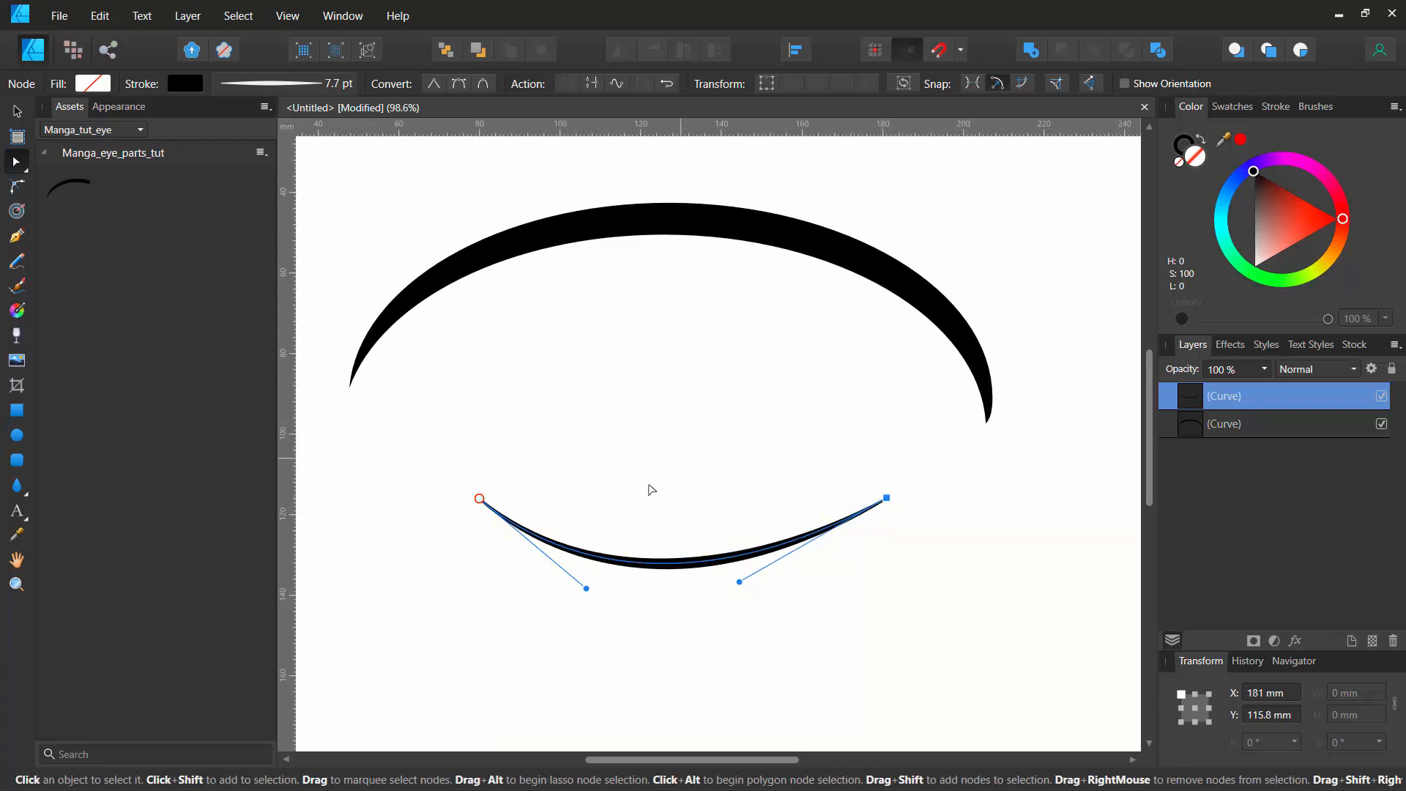
left_click(530, 590)
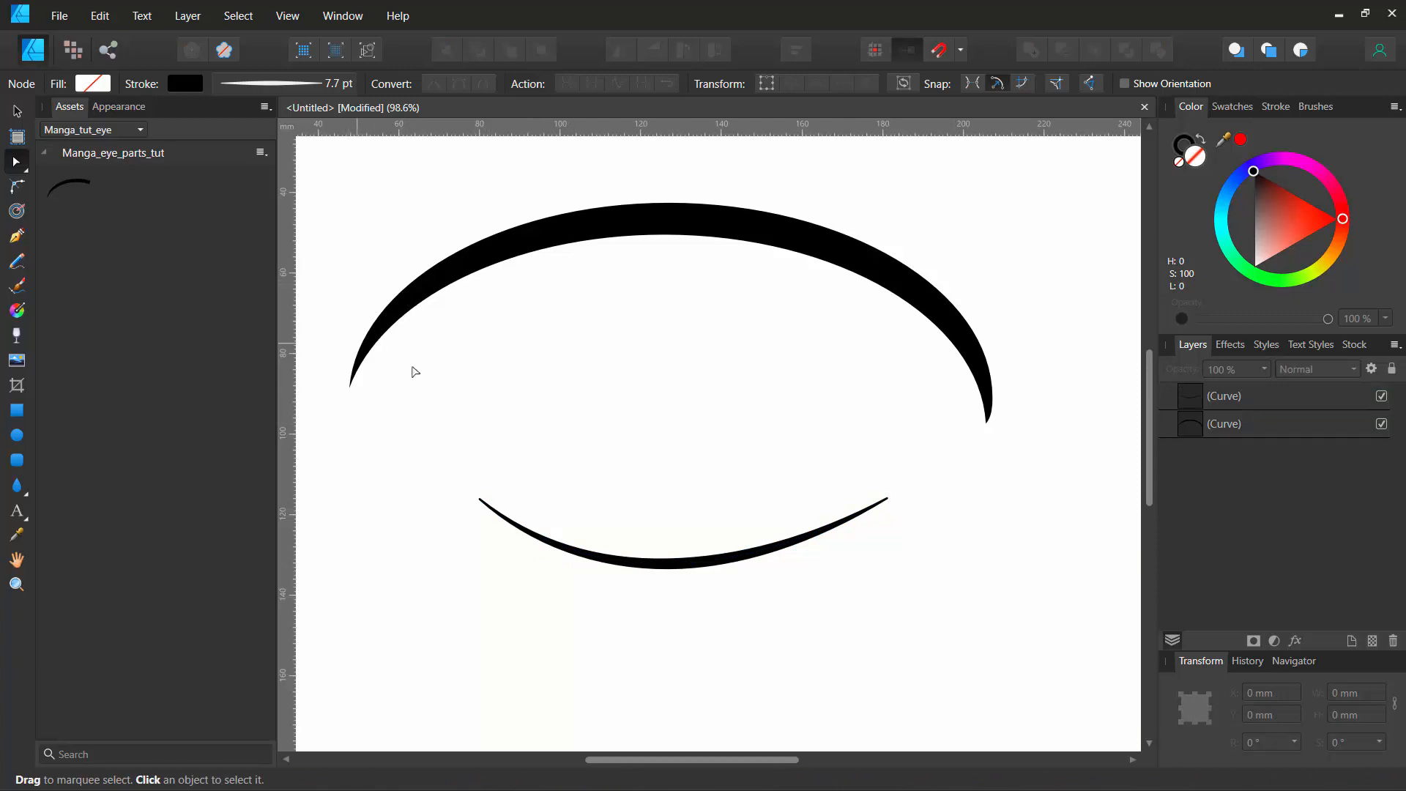
Step: Try drawing a closed triangular lash with the Pen tool beside the upper lid's left end
key("p")
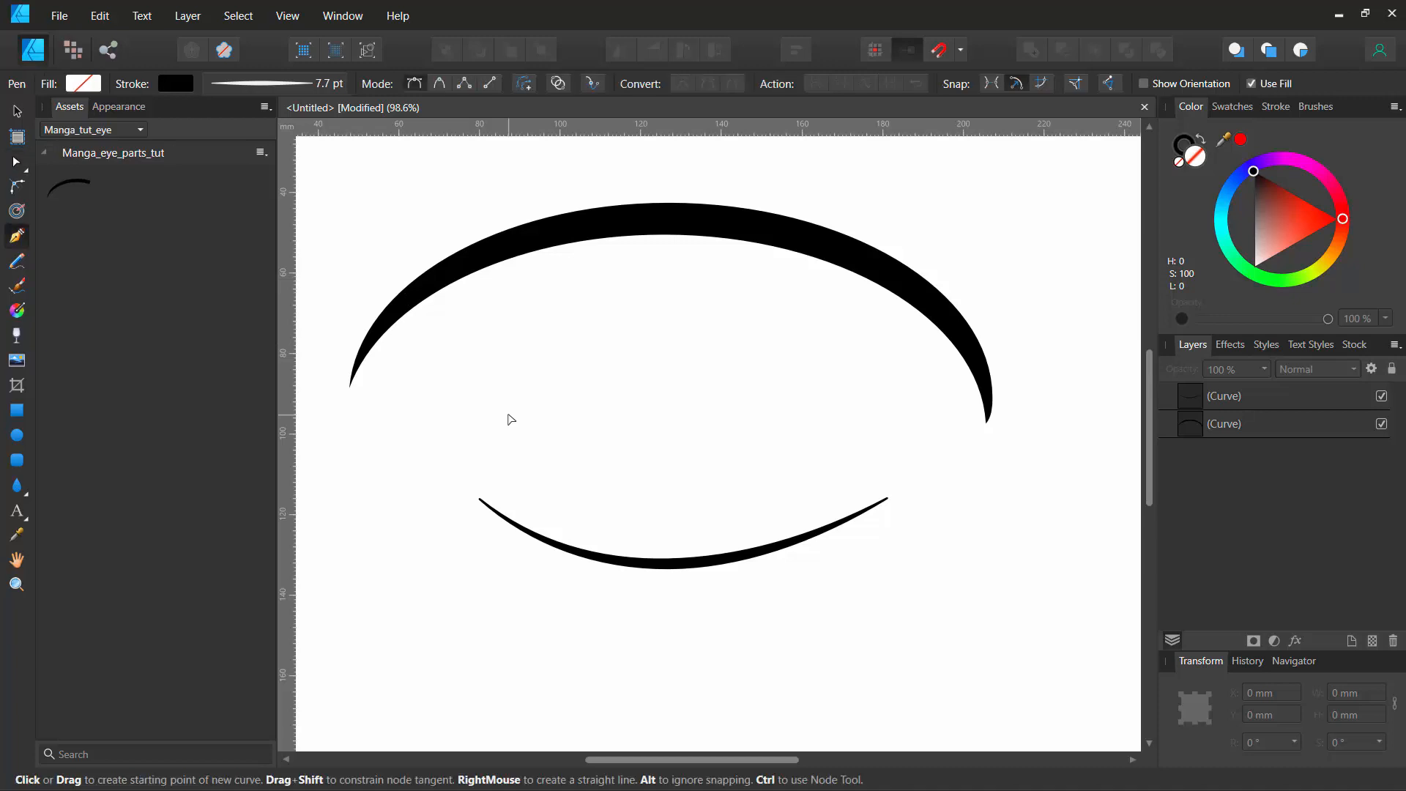
left_click_drag(367, 309, 362, 317)
left_click(322, 265)
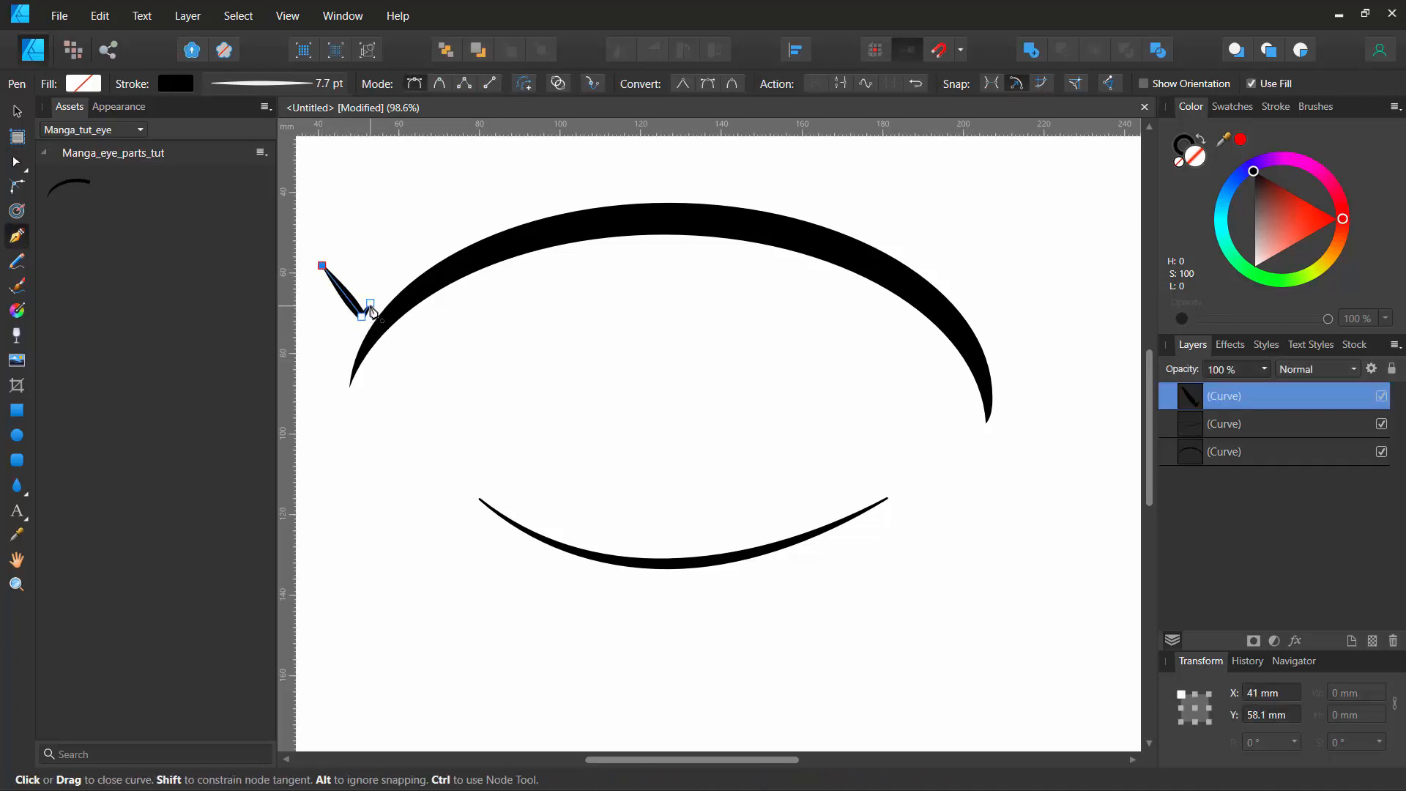
left_click(371, 303)
key("ctrl+d")
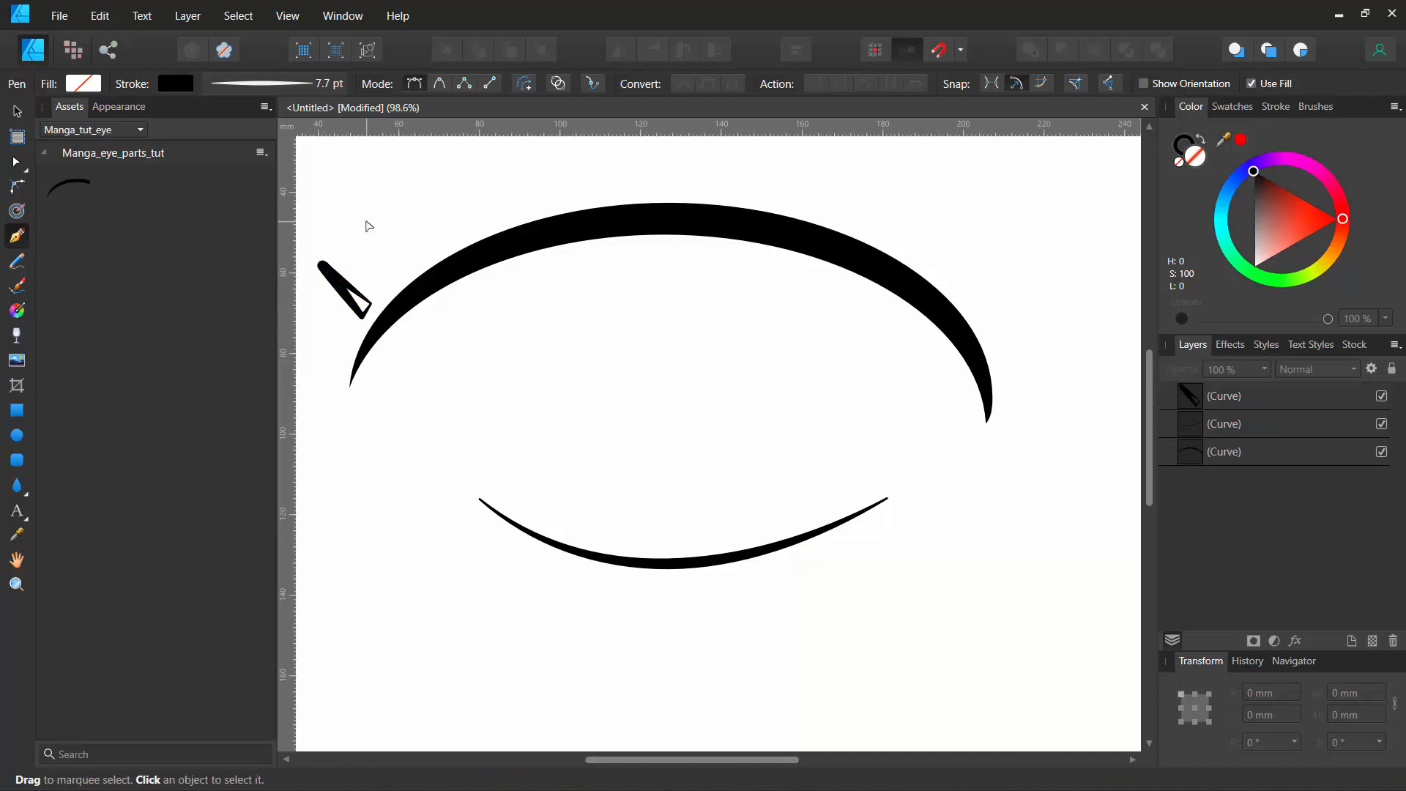
key("ctrl+z")
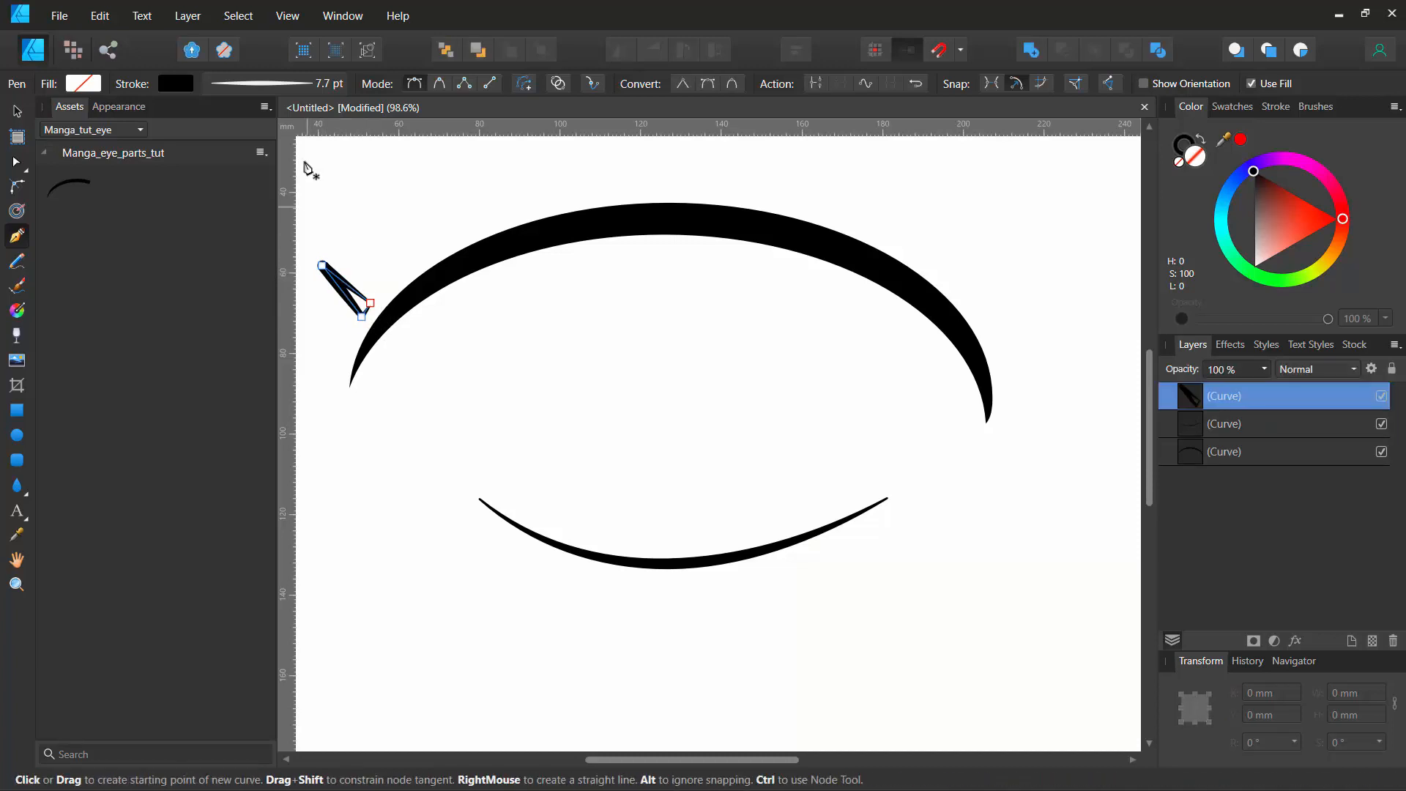
Step: Flatten the stroke's pressure profile by raising both ends to full pressure, giving an untapered line
left_click(302, 85)
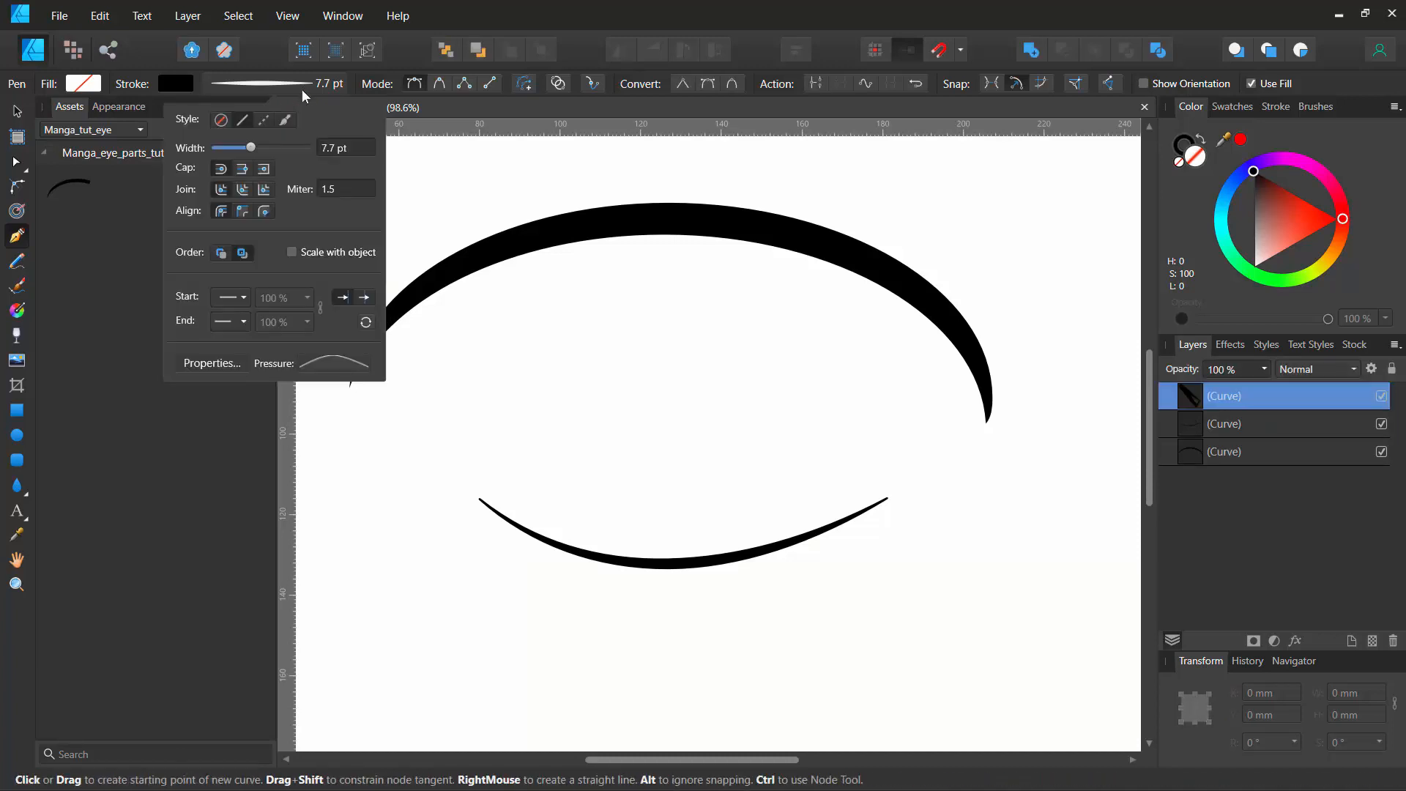
left_click(330, 362)
left_click_drag(310, 496, 310, 434)
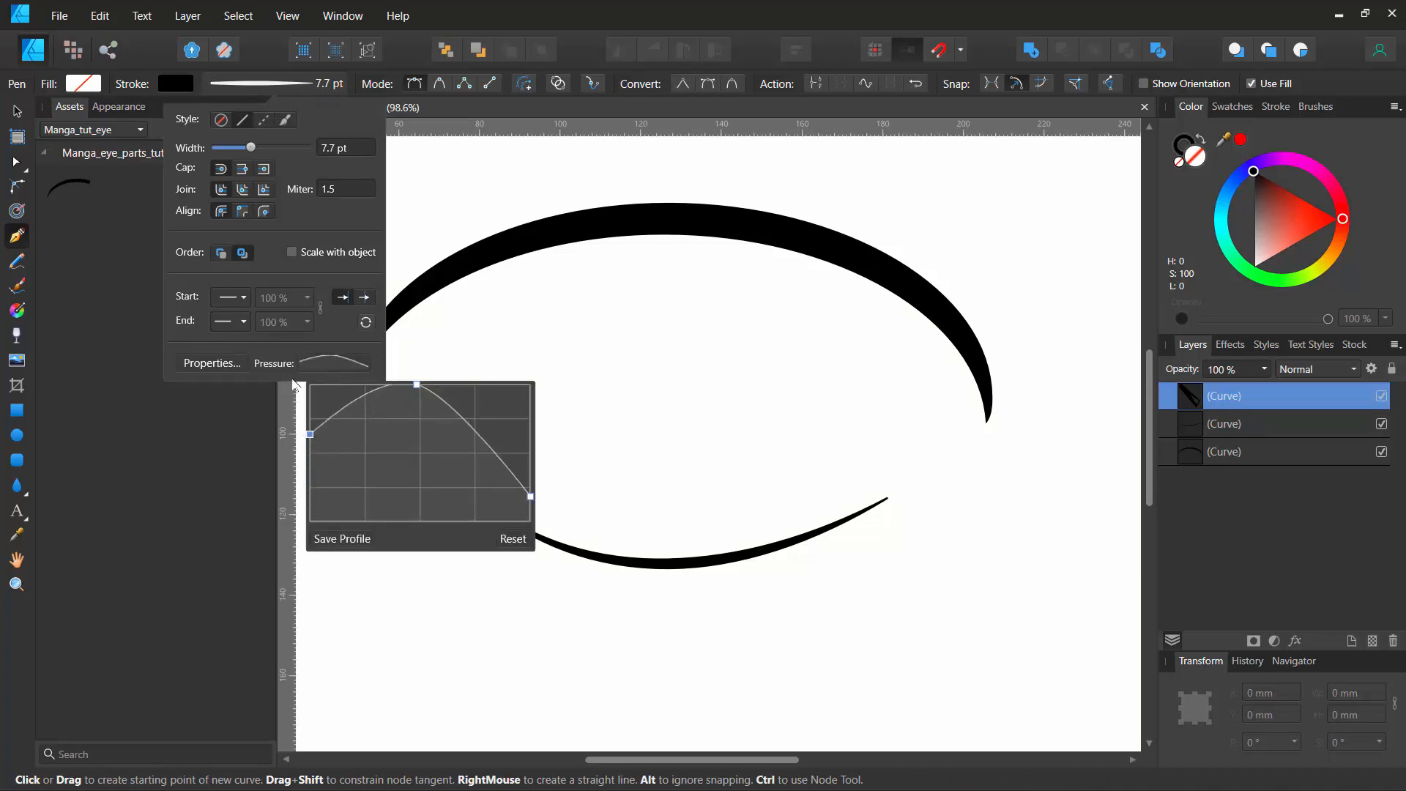
left_click_drag(293, 383, 291, 326)
left_click_drag(531, 498, 523, 284)
key("space")
mouse_move(433, 325)
left_mouse_down()
mouse_move(487, 333)
mouse_move(587, 396)
left_mouse_up()
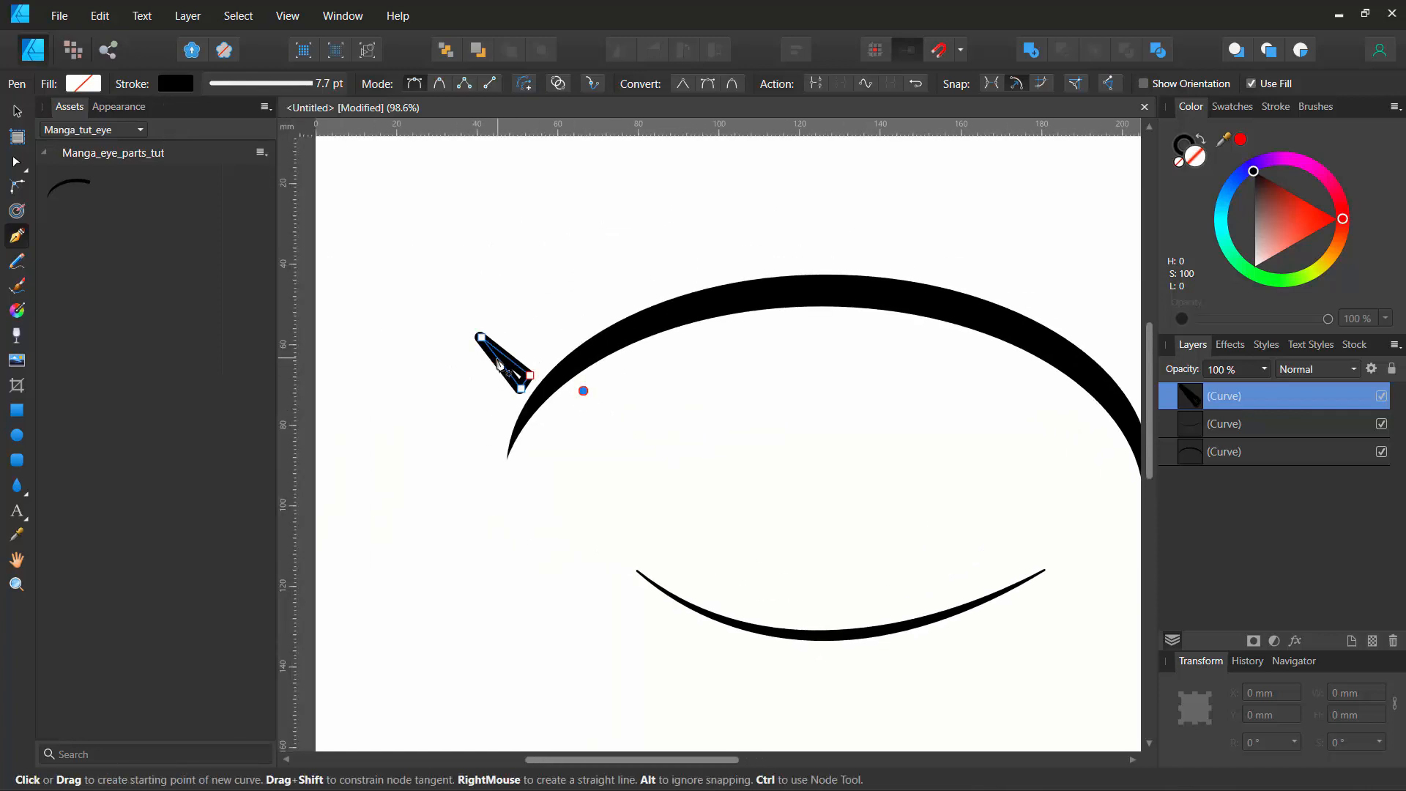
Step: Undo the thick trial lash and set the pen's stroke width to 0.7 pt
key("ctrl+z")
key("ctrl+z")
key("ctrl+z")
key("ctrl+z")
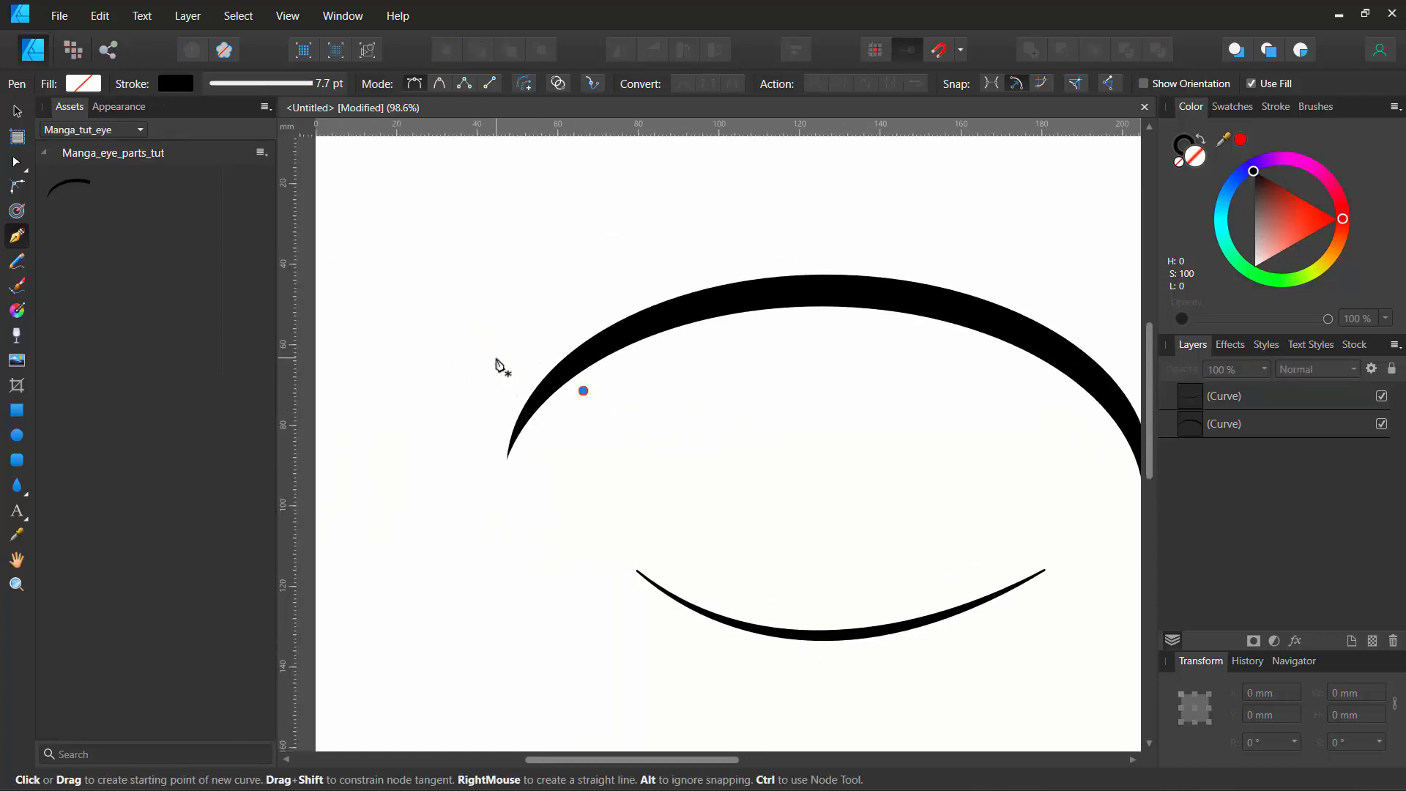
left_click(286, 86)
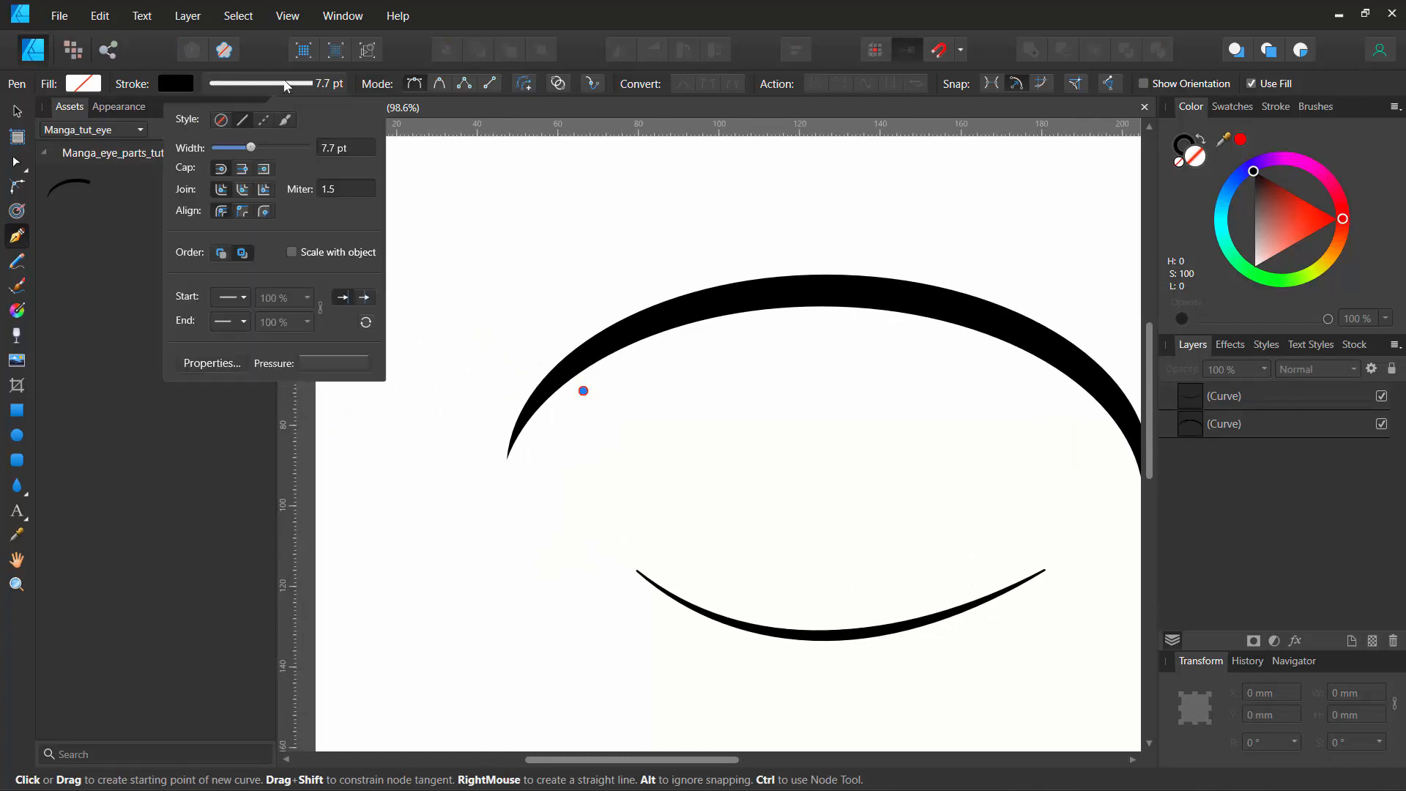
left_click_drag(250, 149, 229, 153)
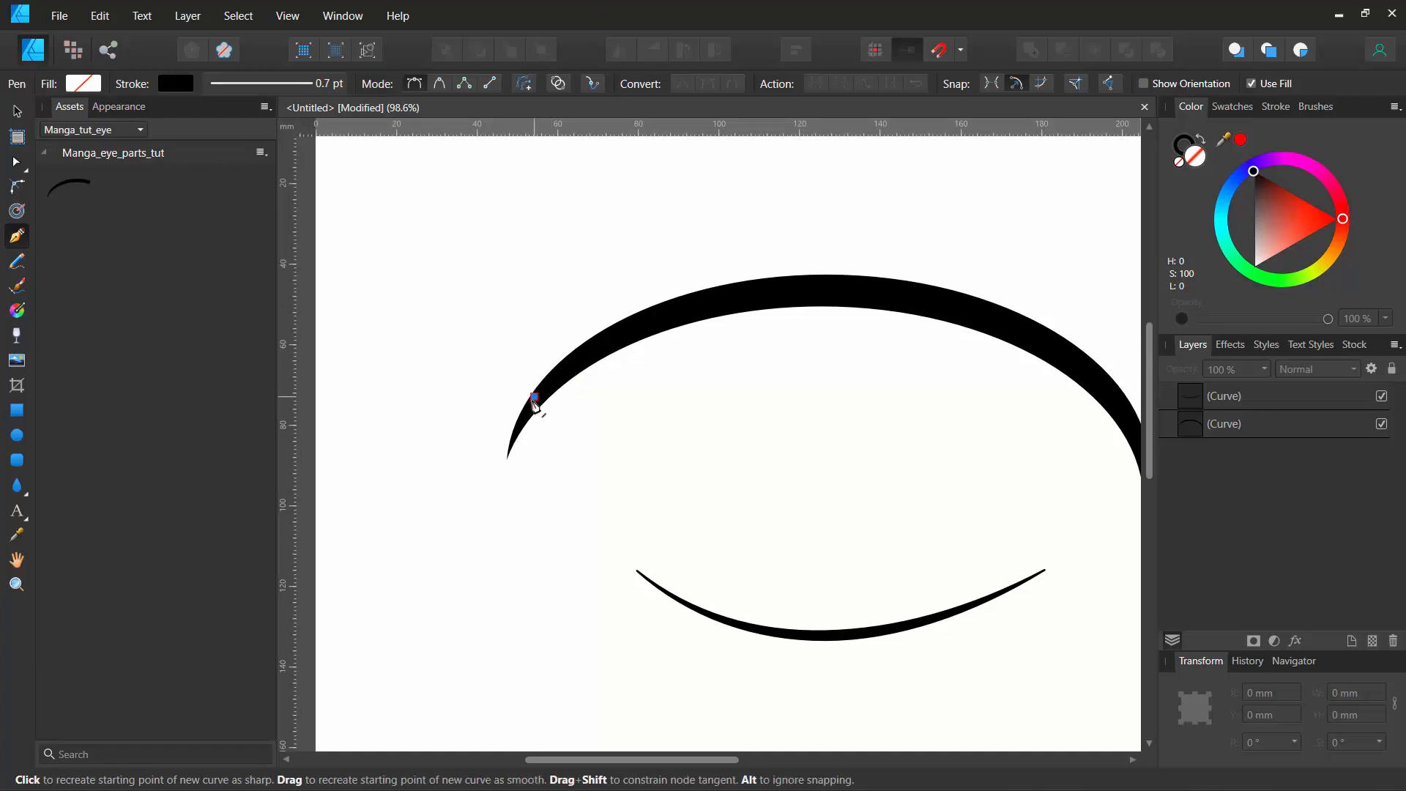
Step: Draw three separate closed triangular lash outlines along the upper lid's left end, pointing outward, the upper two tips at about X 43.4, Y 56.5 mm and X 36.3, Y 64.1 mm
left_click_drag(528, 404, 463, 362)
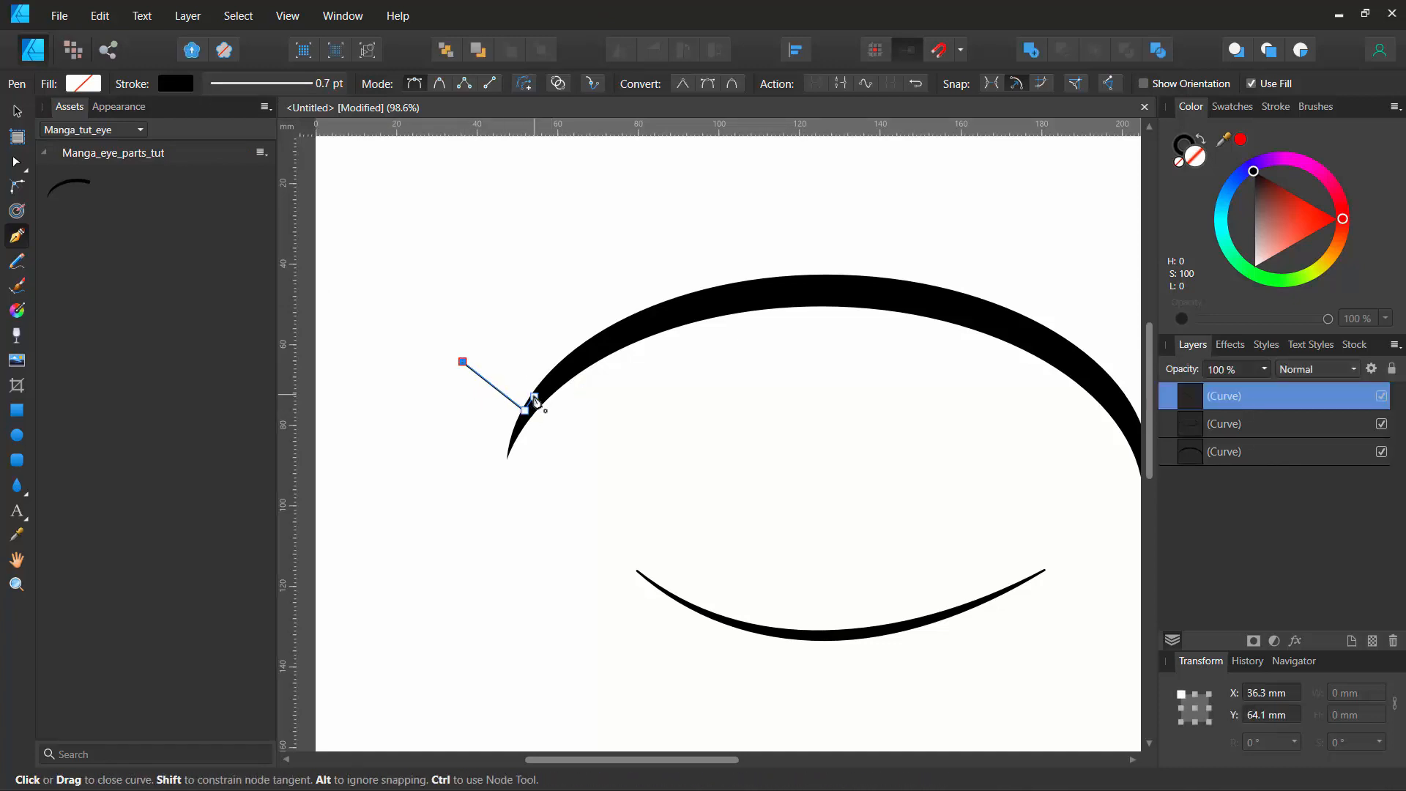
left_click(534, 397)
left_click(449, 438, "ctrl")
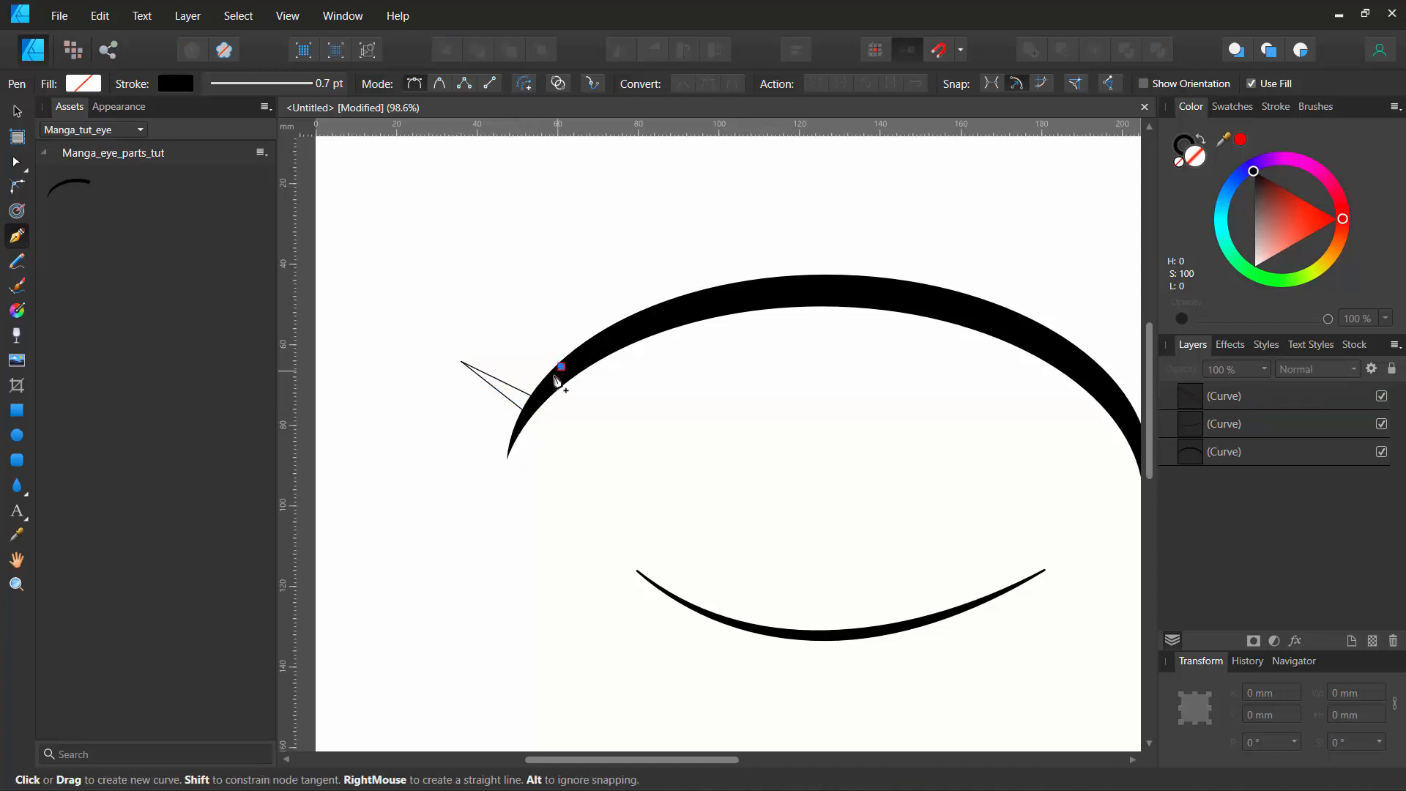
left_click_drag(555, 379, 491, 331)
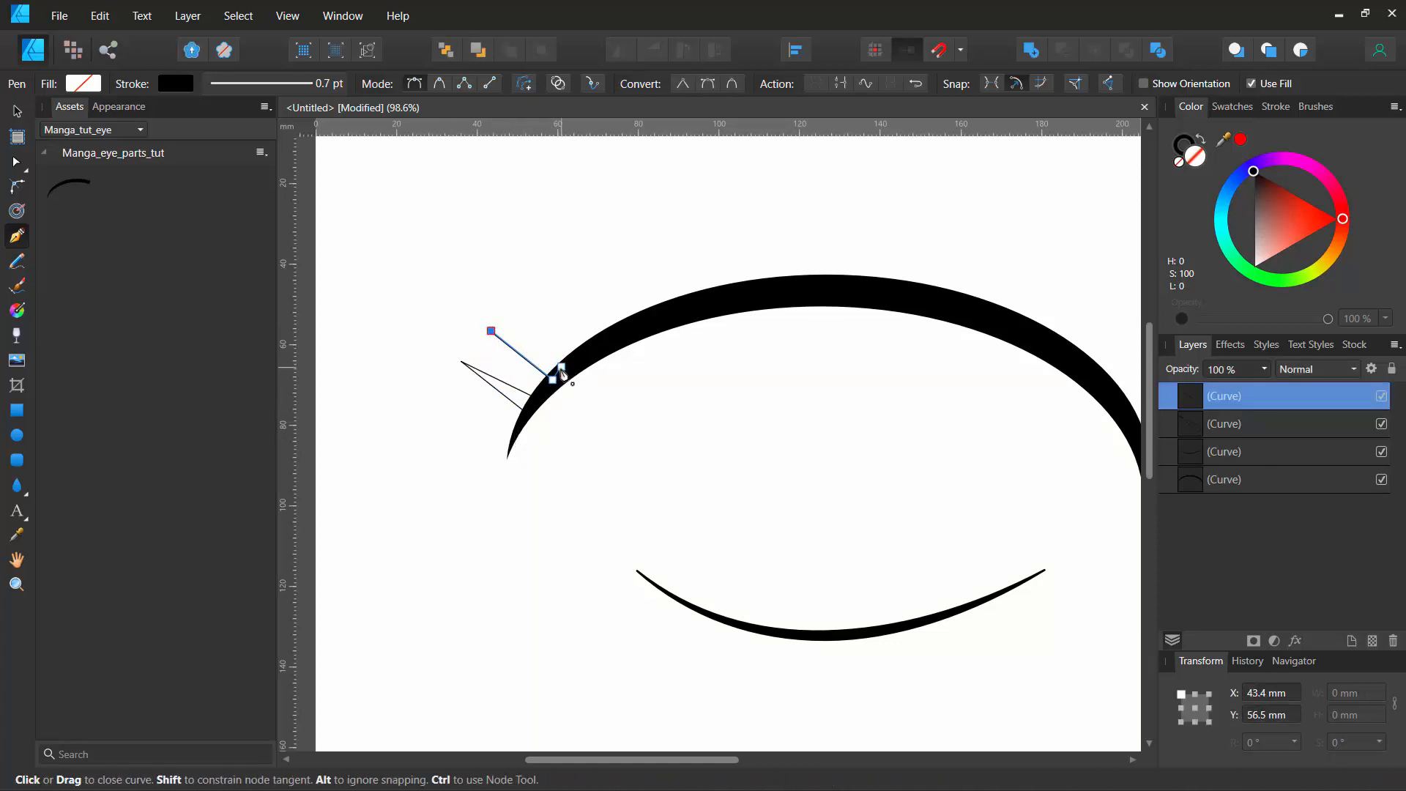
left_click(561, 370)
left_click(525, 309, "ctrl")
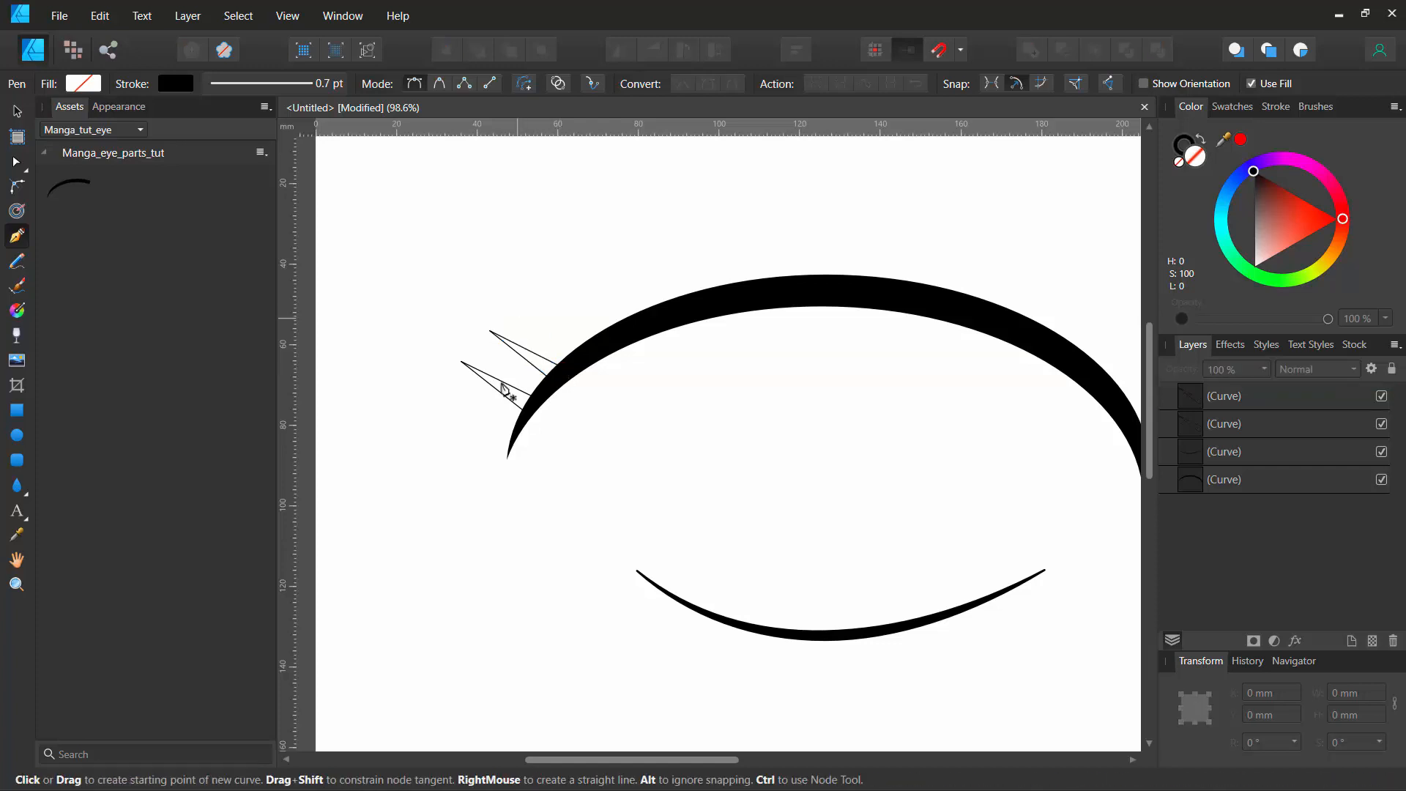
left_click_drag(514, 430, 472, 411)
left_click(511, 447)
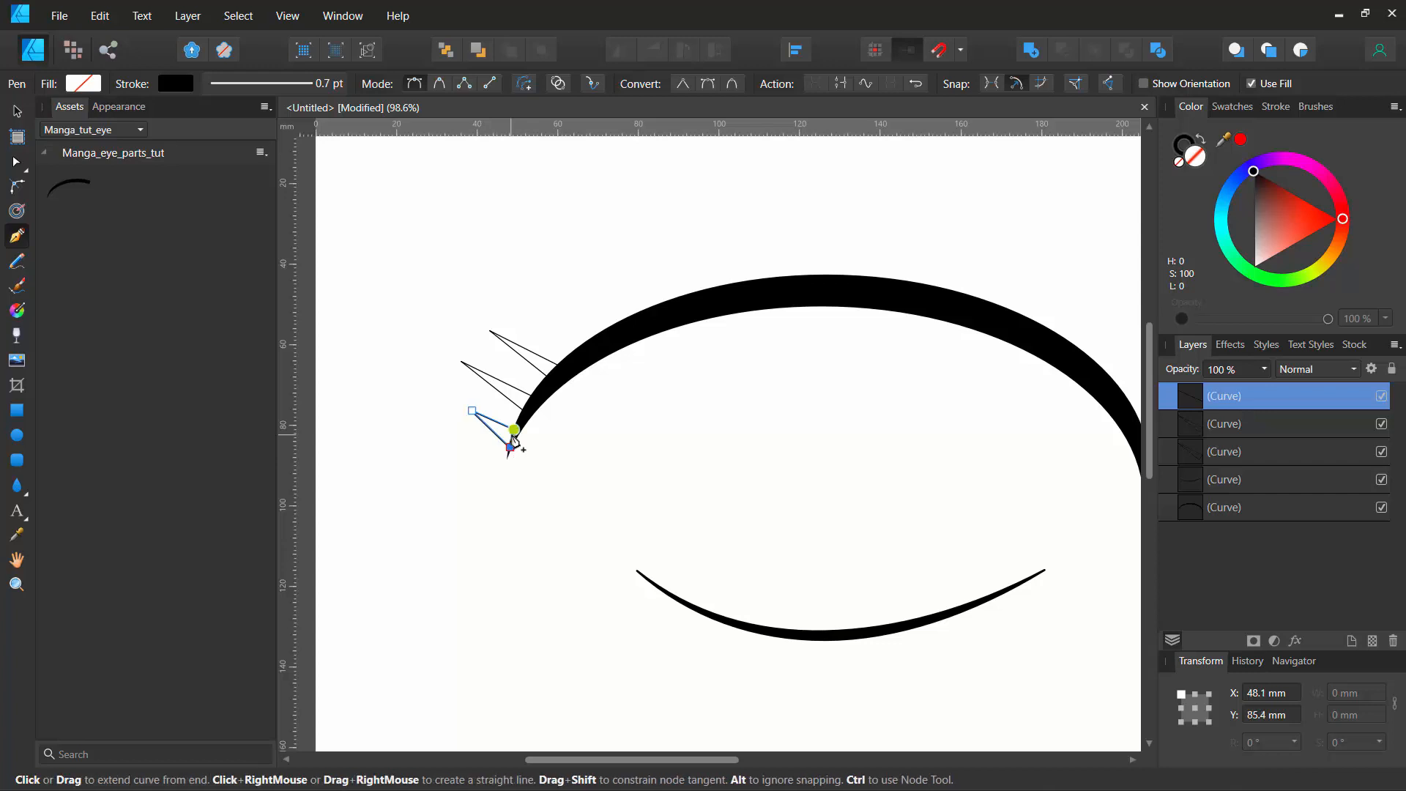
left_click(514, 430)
Step: Bend both long edges of the uppermost lash downward and move its tip to about X 42.5 mm, Y 56 mm
scroll(451, 413, "up", 2)
scroll(452, 415, "up", 2)
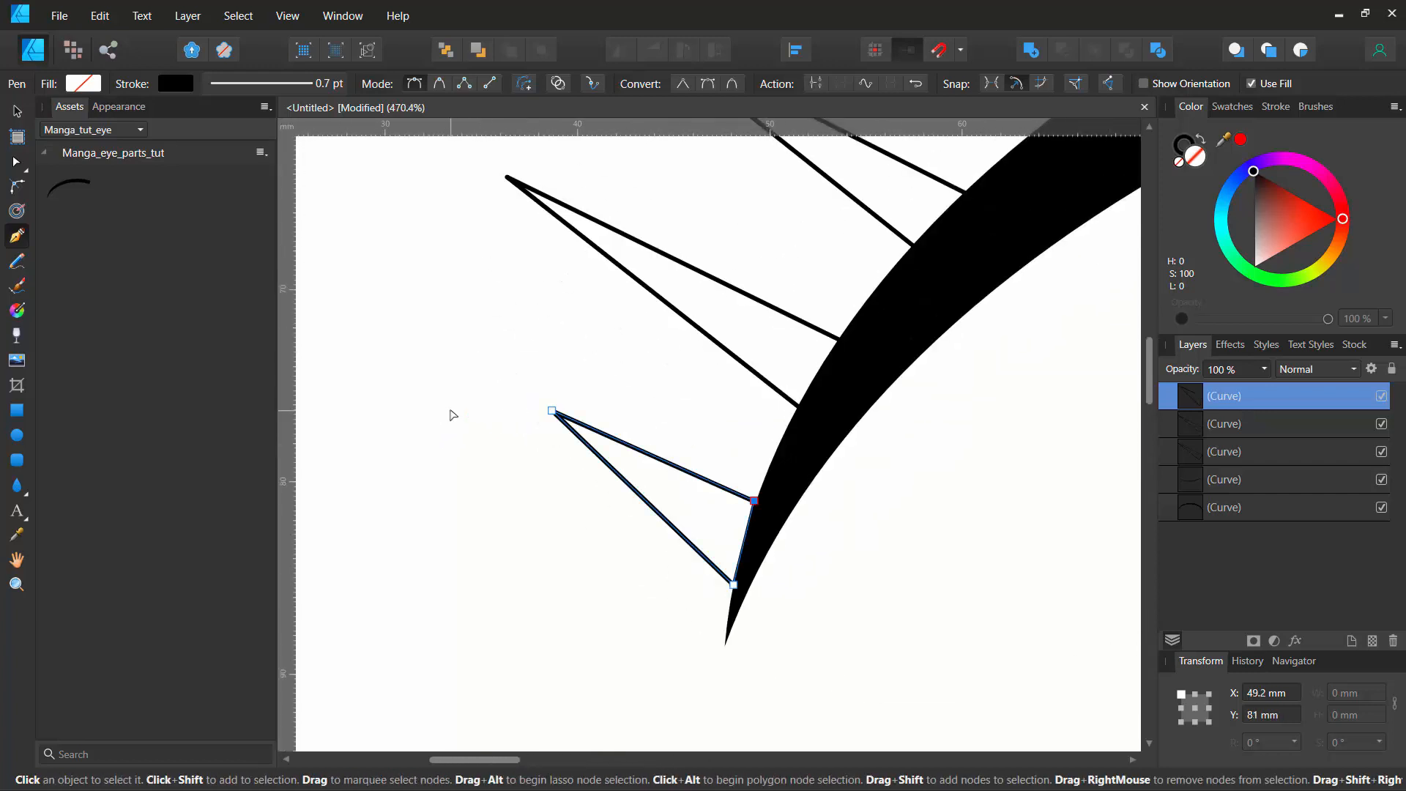
scroll(319, 535, "up", 3)
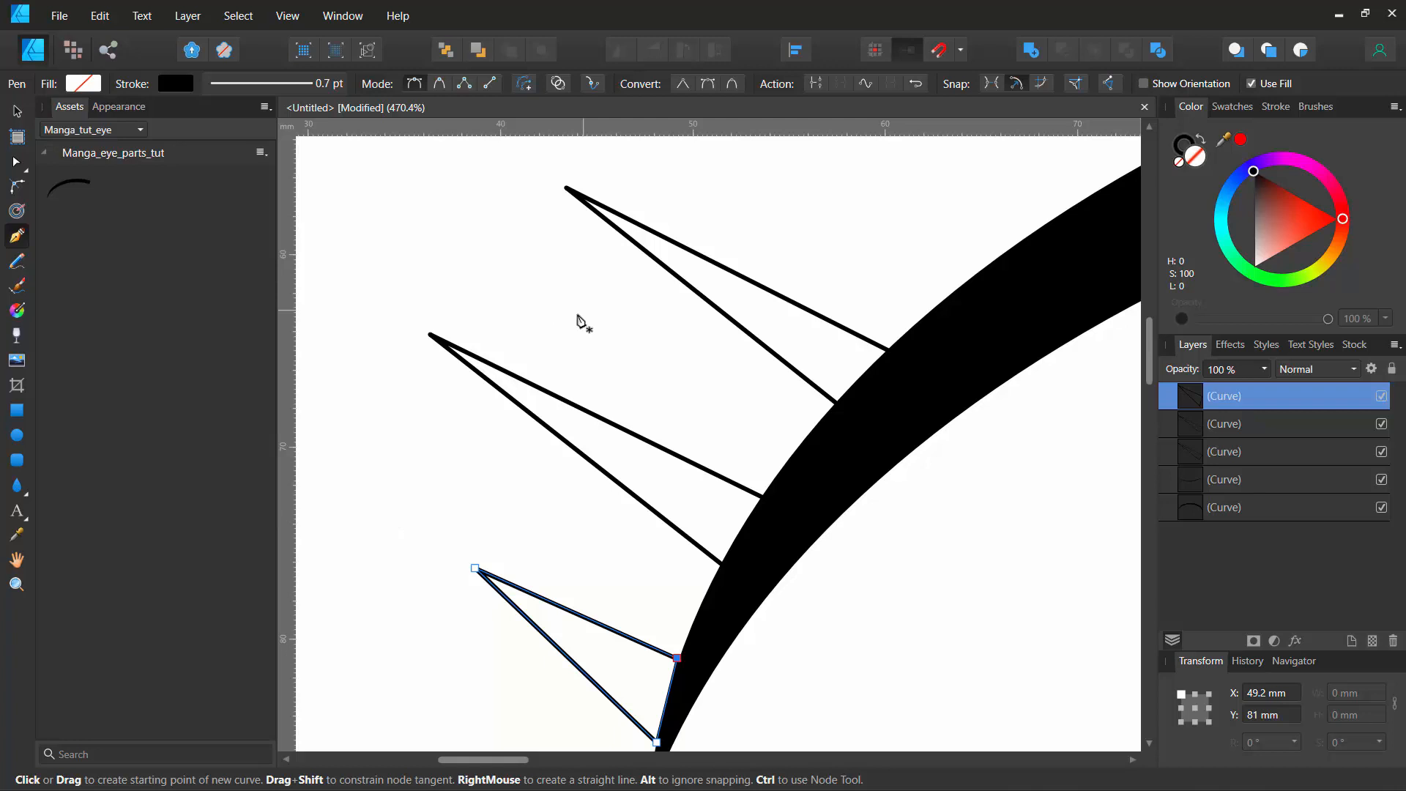
left_click(16, 163)
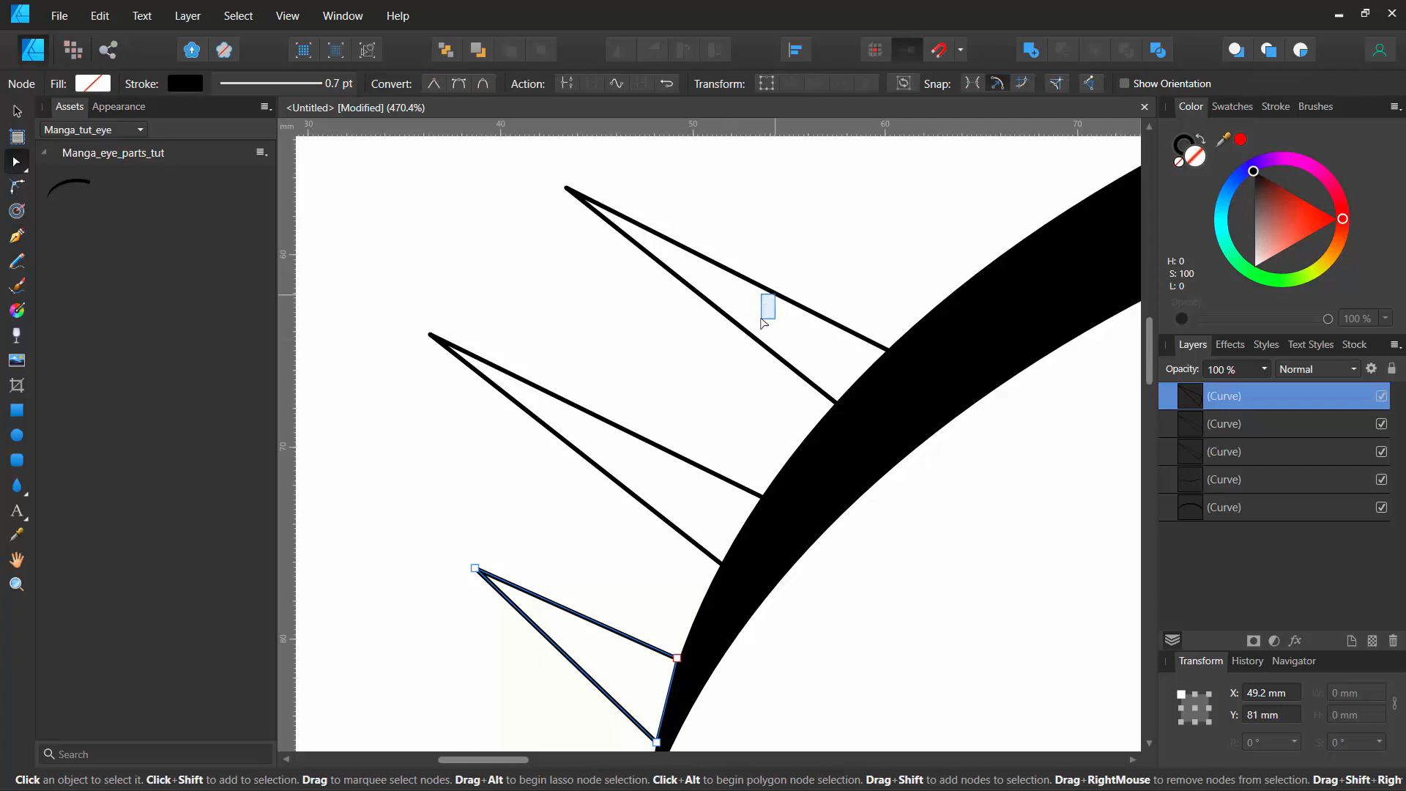
left_click(782, 300)
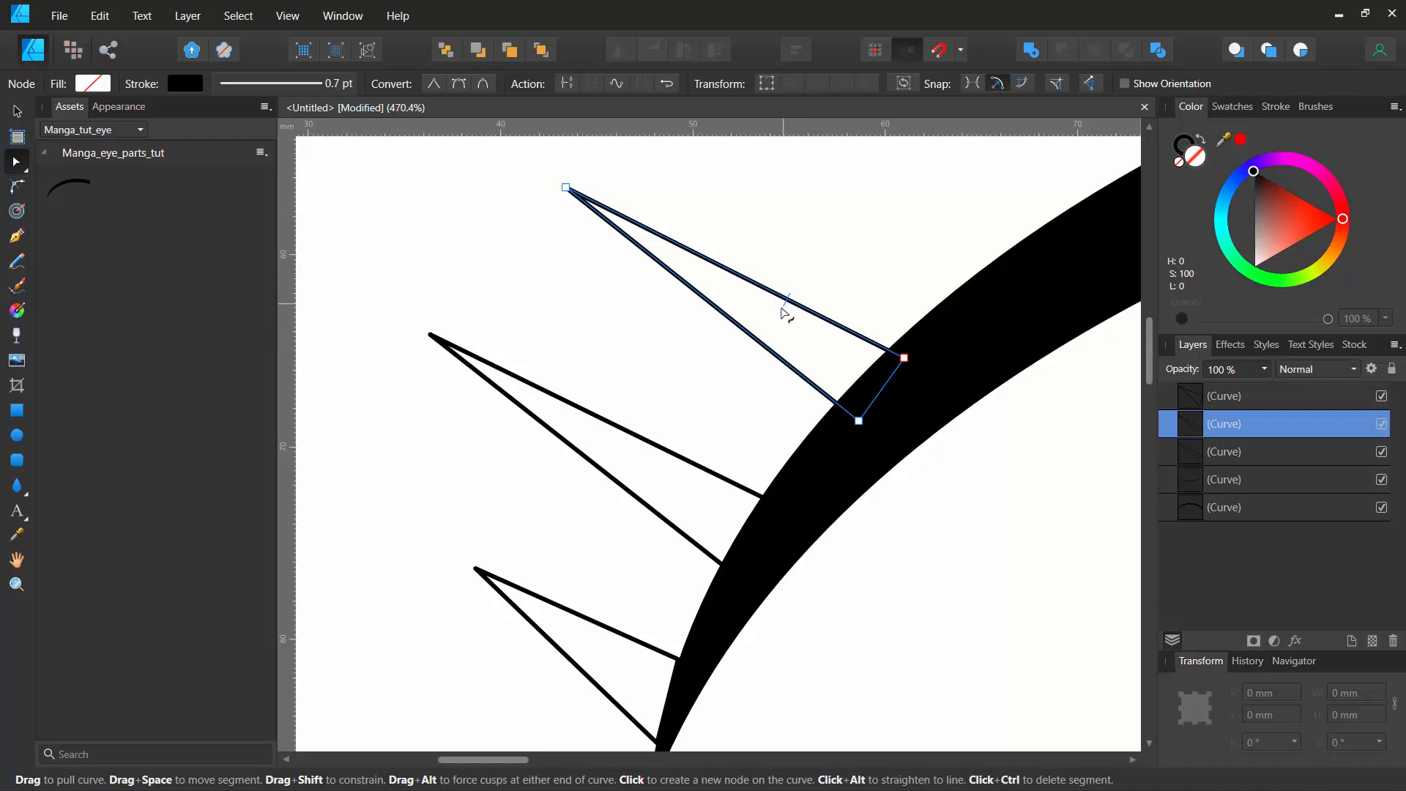
left_click_drag(787, 313, 728, 375)
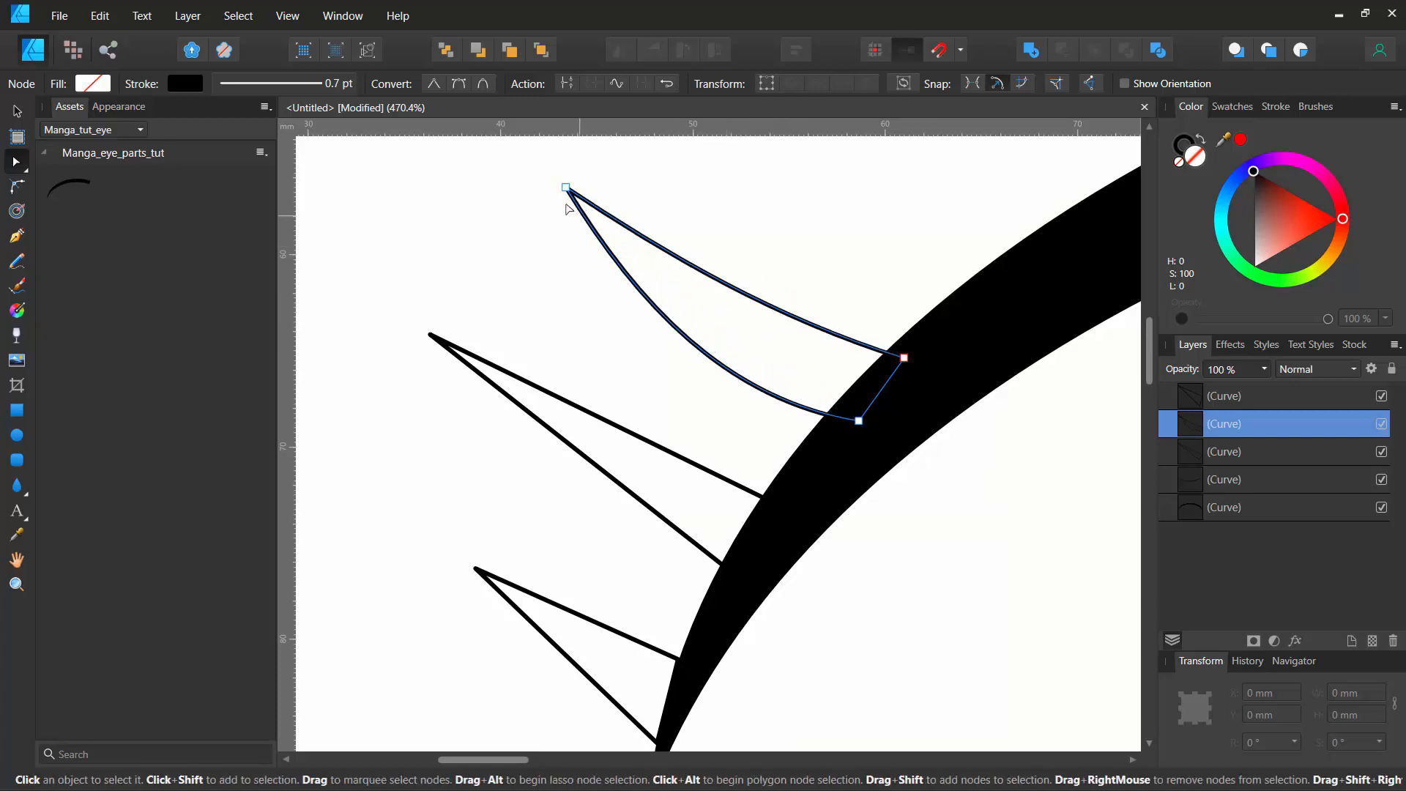
mouse_move(566, 192)
left_mouse_down()
mouse_move(569, 176)
mouse_move(553, 206)
mouse_move(563, 246)
mouse_move(548, 187)
left_mouse_up()
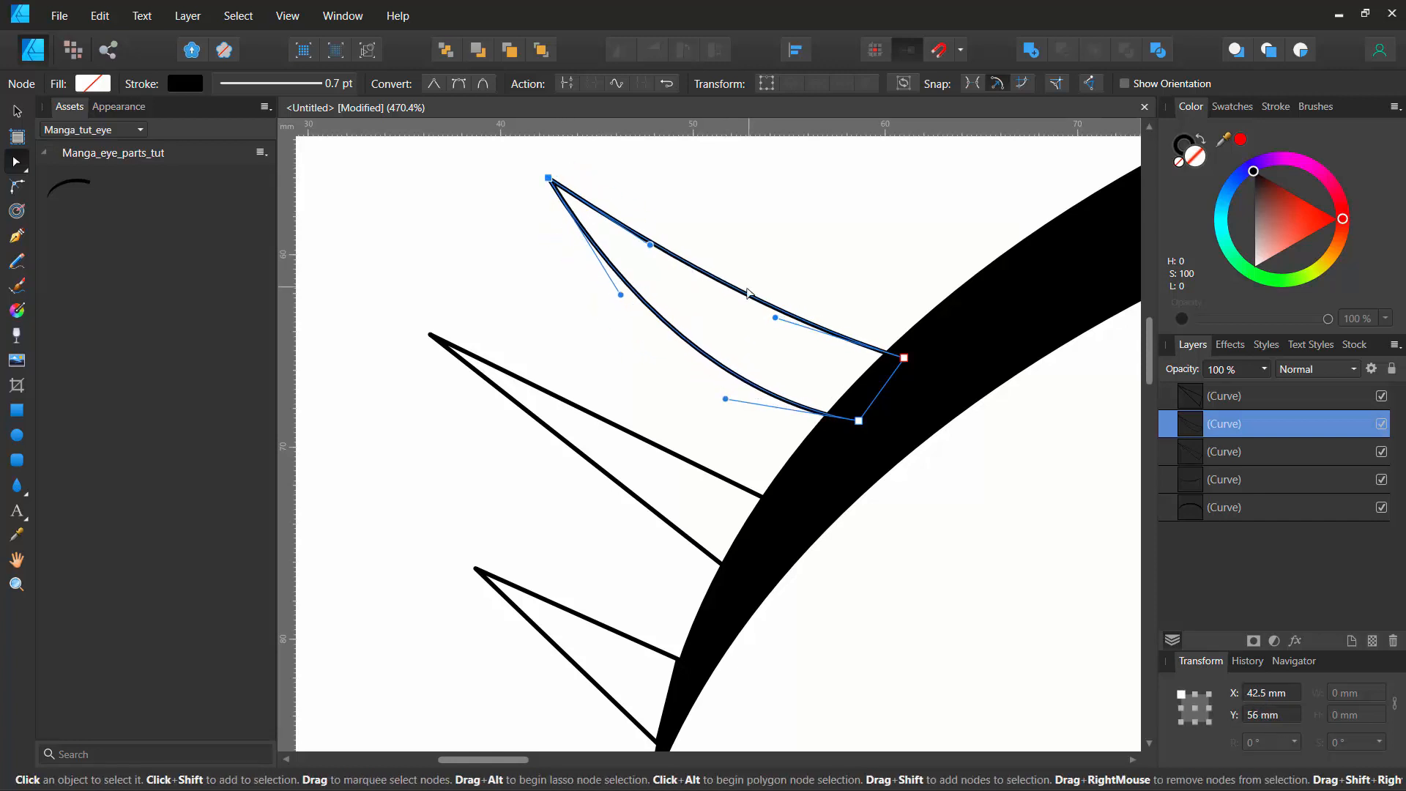
left_click_drag(746, 302, 738, 315)
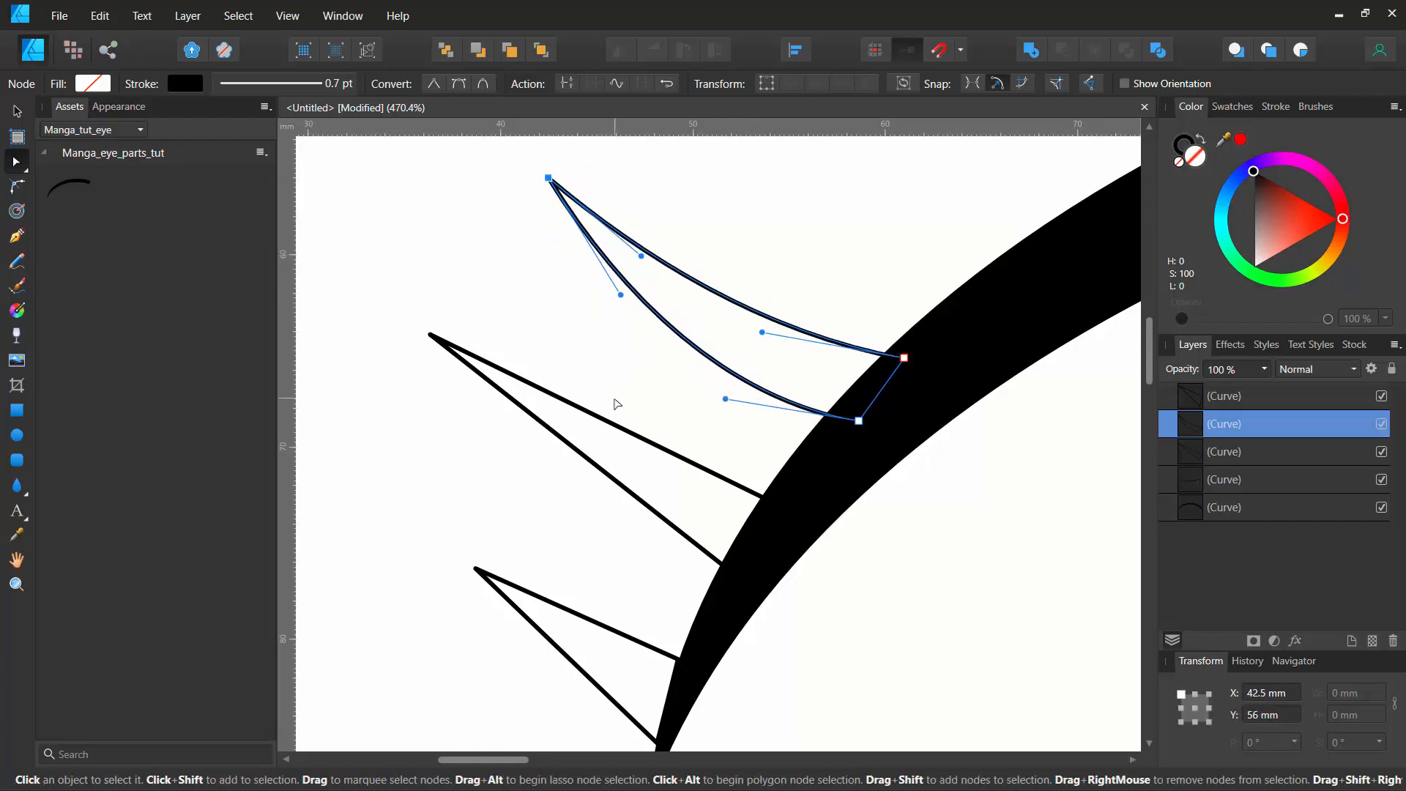
Step: Curve both long edges of the middle lash downward and move its tip to about X 38.1 mm, Y 65.1 mm
left_click(637, 440)
left_click_drag(638, 440, 584, 515)
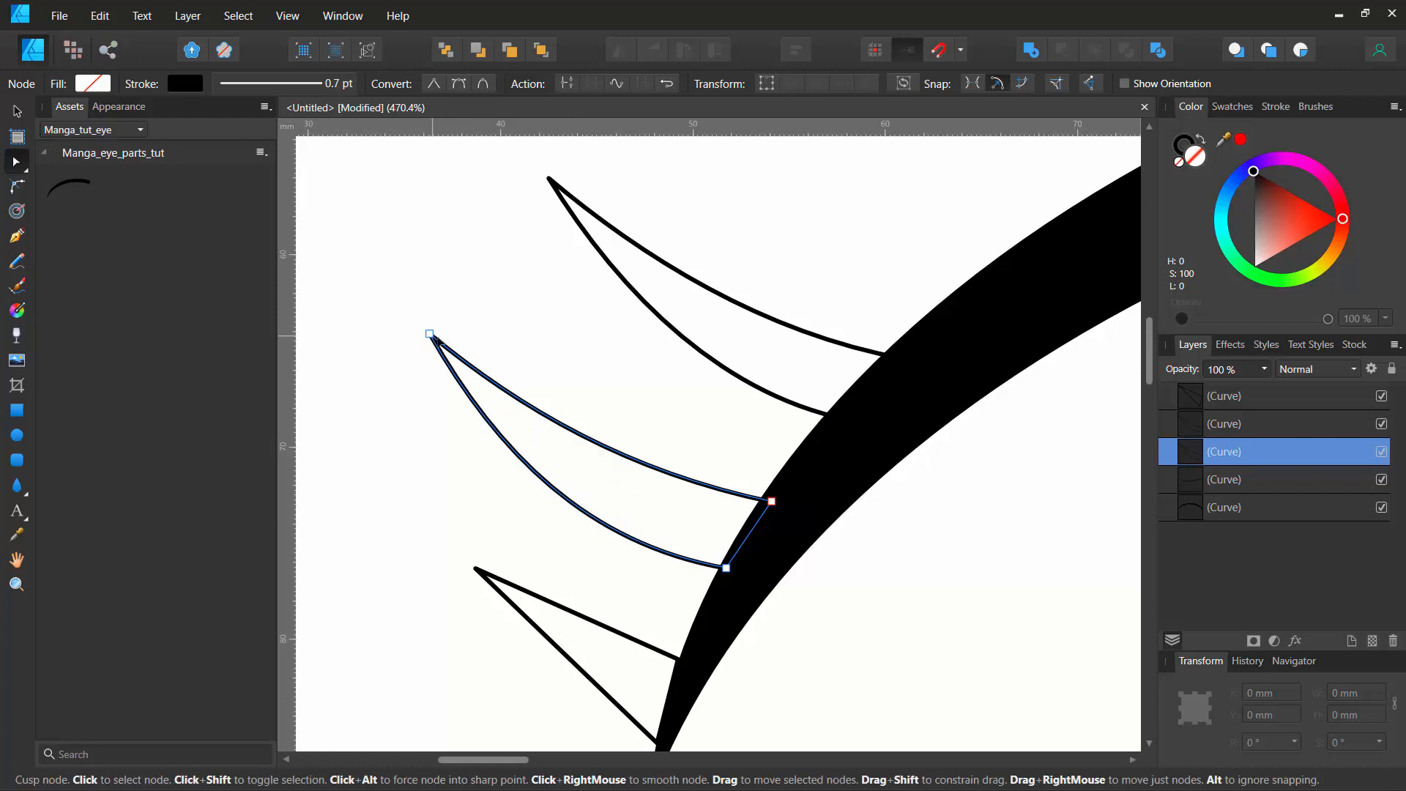
left_click_drag(430, 334, 466, 356)
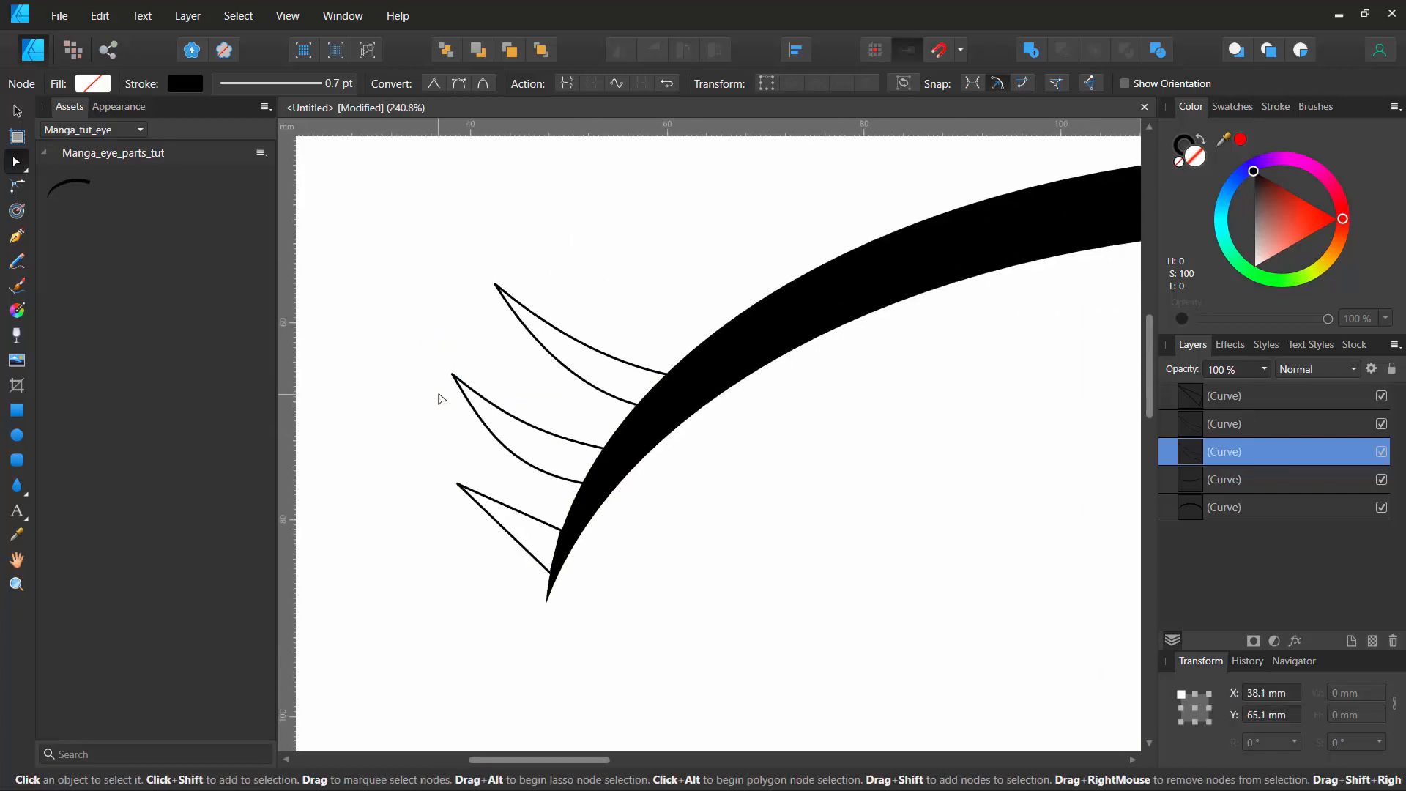
Step: Curve the lowest lash's long edges downward and extend its tip to about X 36.3 mm, Y 74.5 mm
scroll(440, 399, "down", 2)
left_click(542, 522)
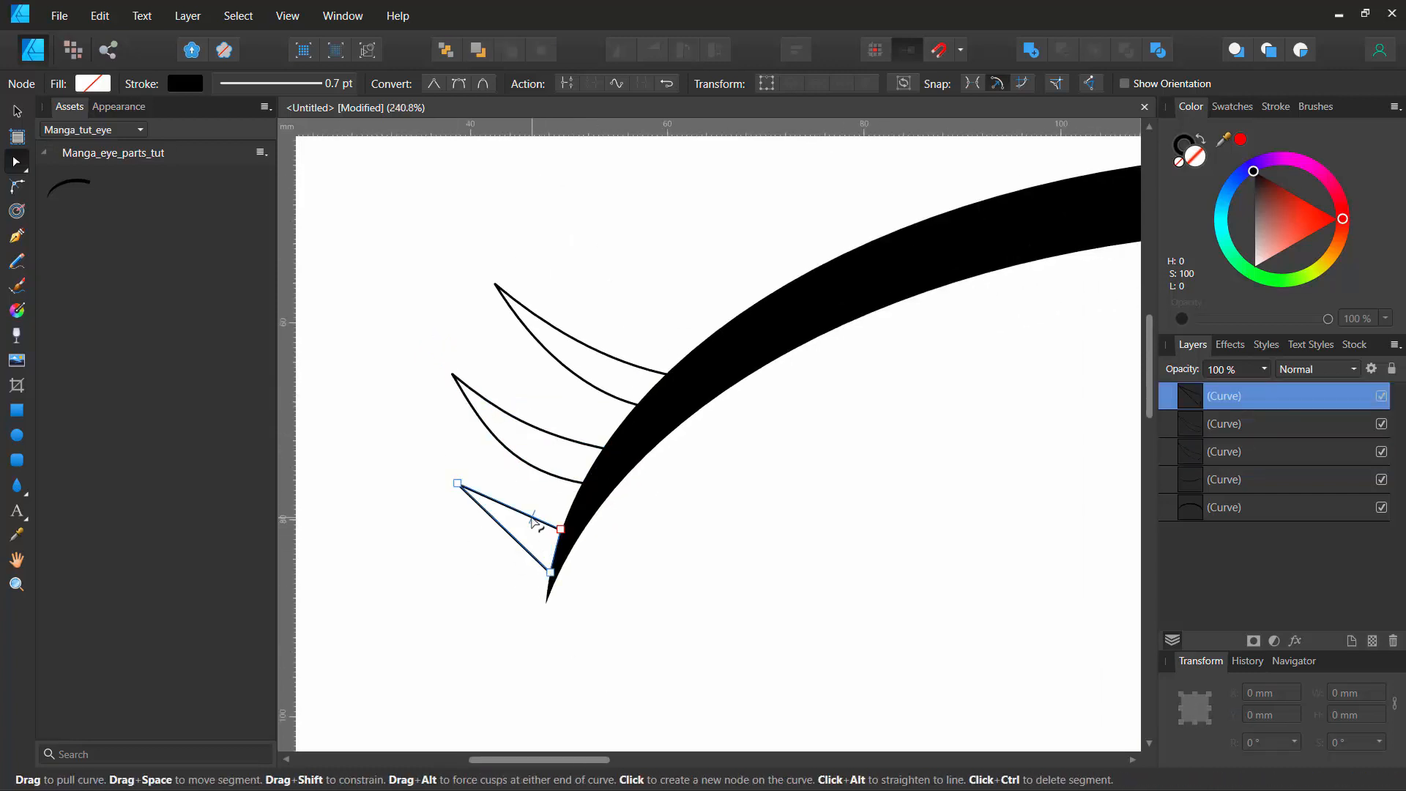
left_click_drag(538, 520, 508, 560)
left_click_drag(458, 485, 435, 467)
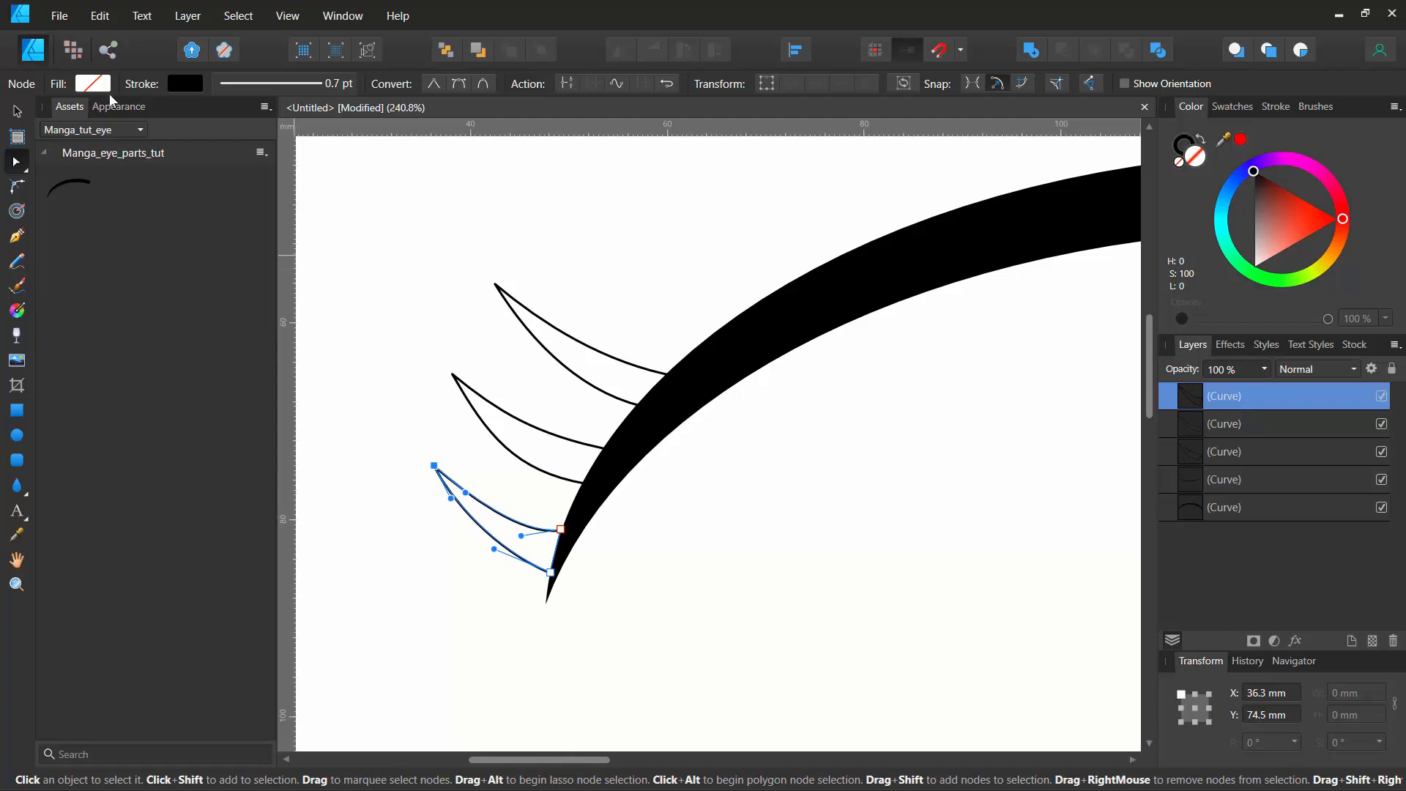
Step: Fill all three curved lashes with black
left_click(93, 82)
left_click(262, 169)
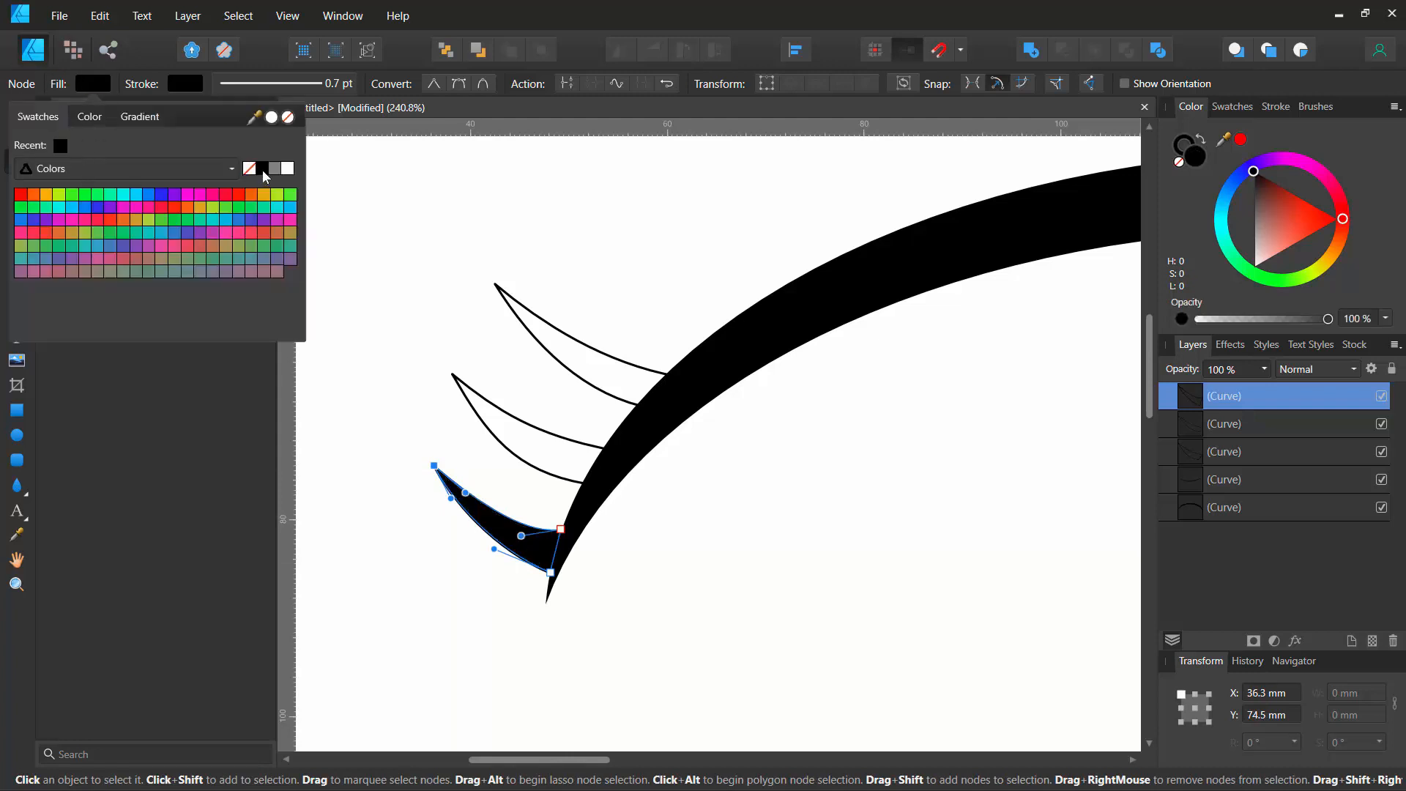
left_click(556, 477)
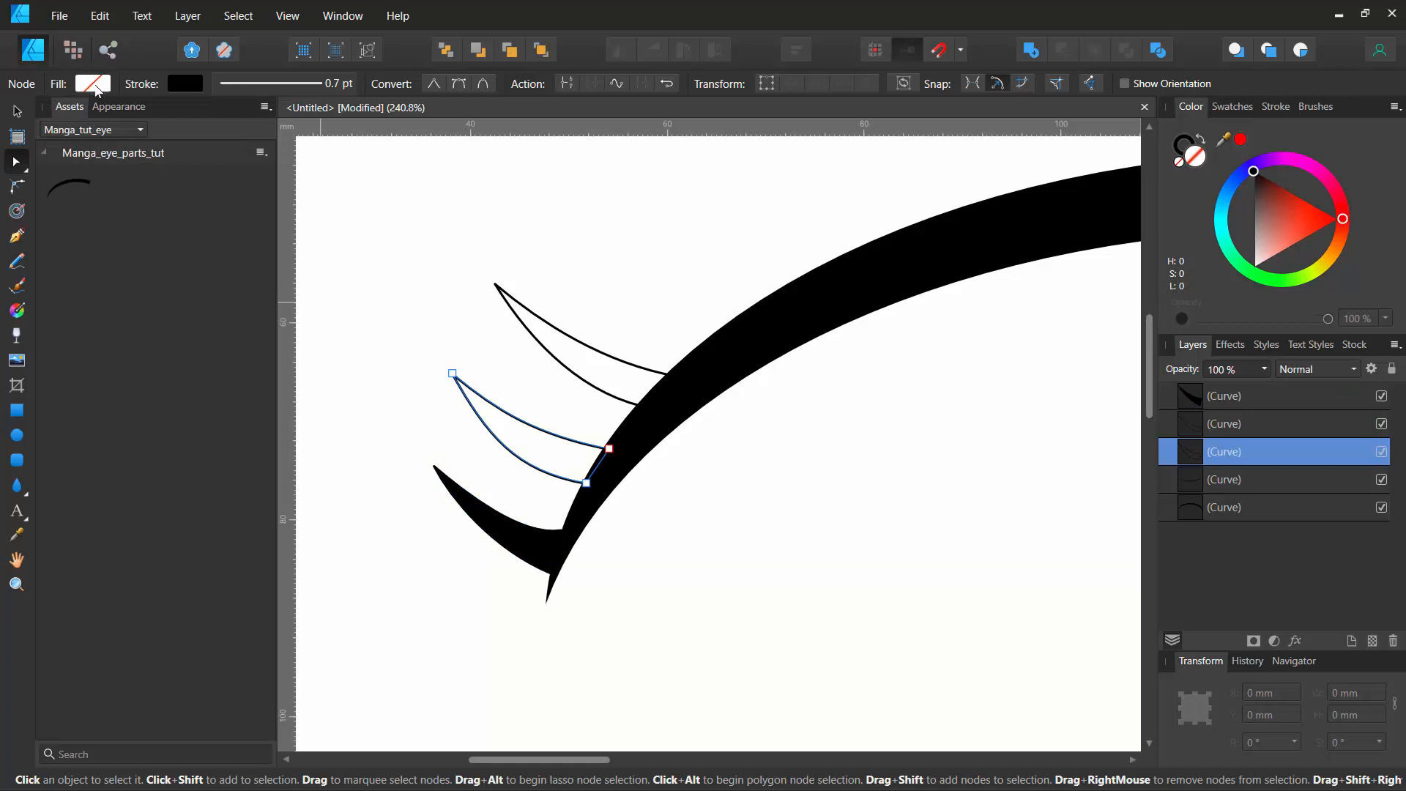
left_click(95, 85)
left_click(263, 168)
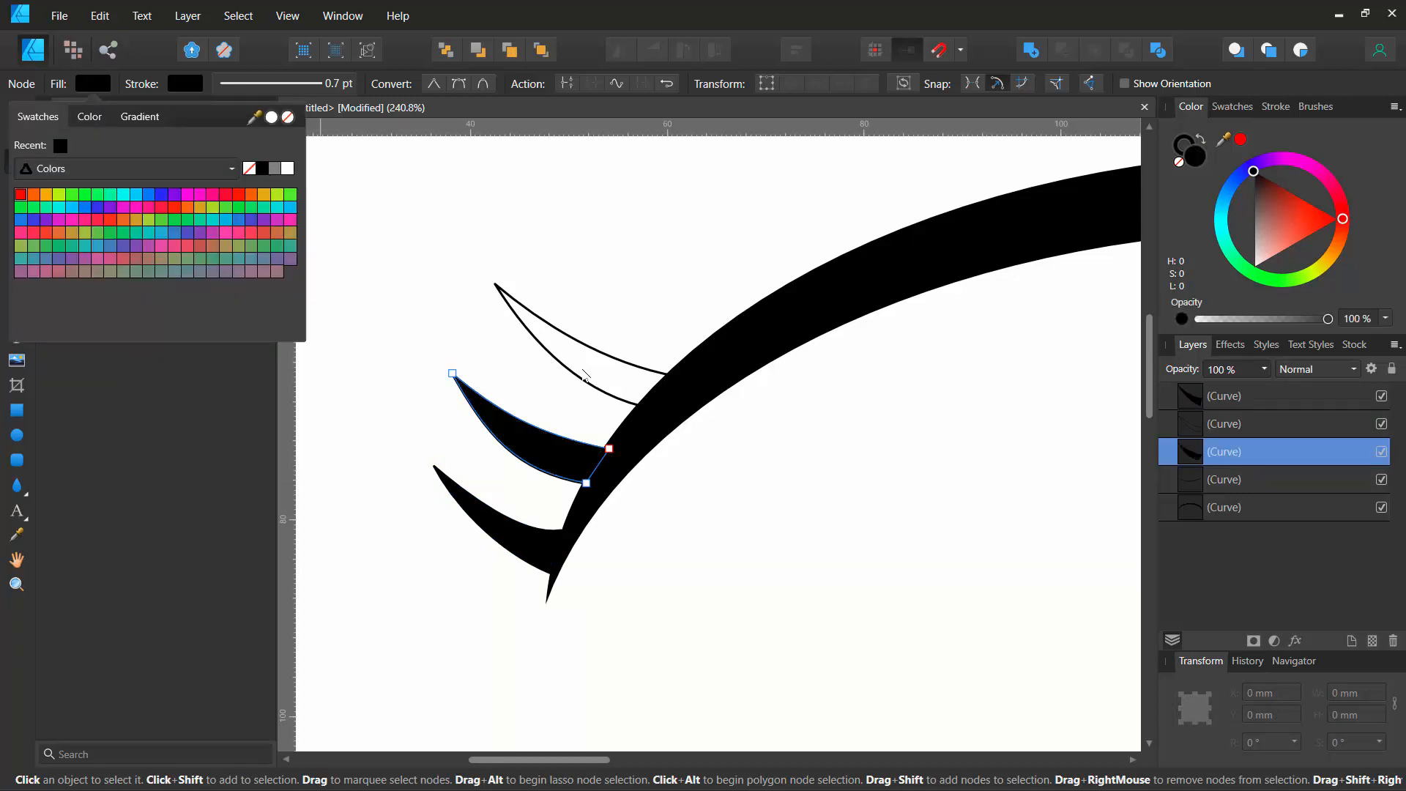
left_click(582, 374)
left_click(106, 87)
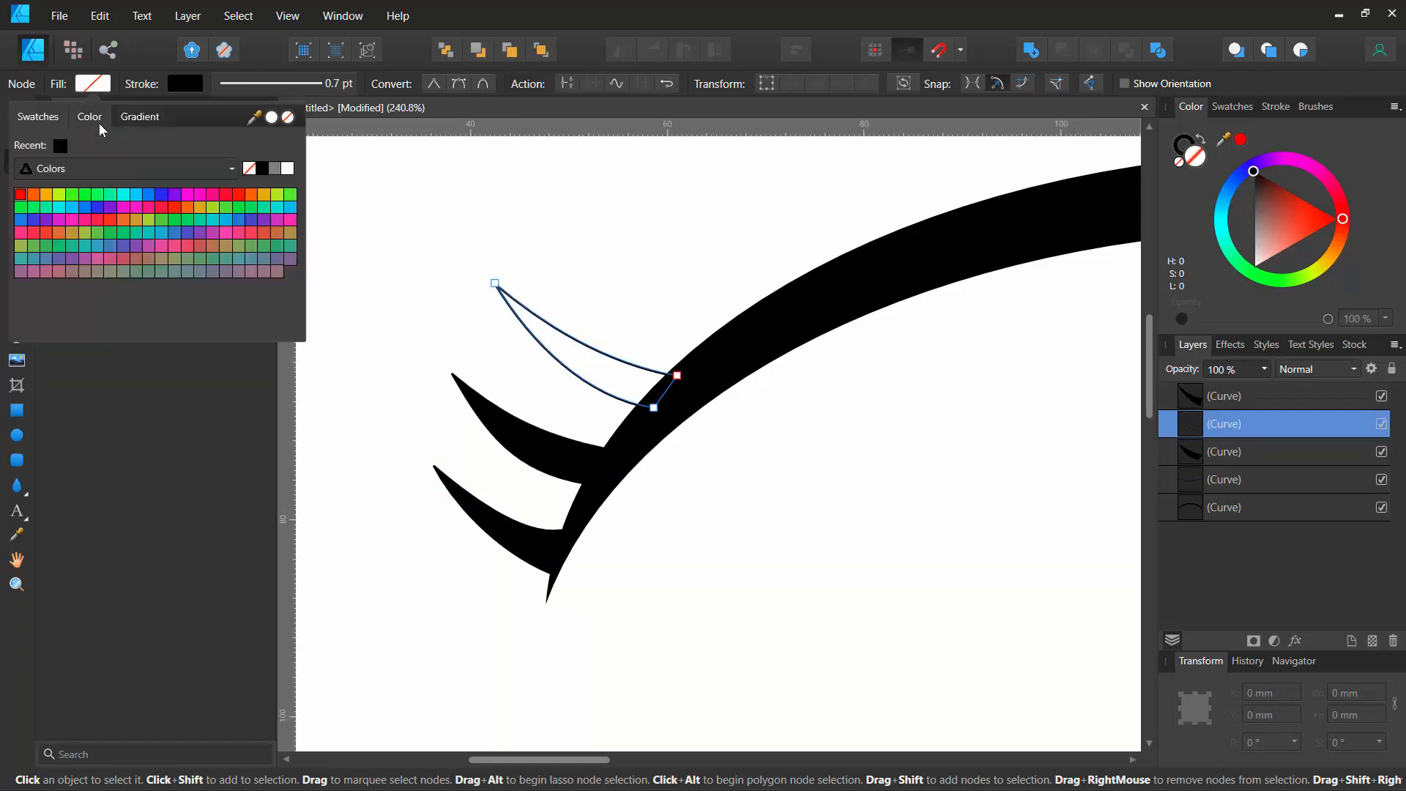
left_click(262, 169)
Step: Add the three black lashes to the Manga_eye_parts_tut asset category as separate assets
scroll(634, 182, "down", 3)
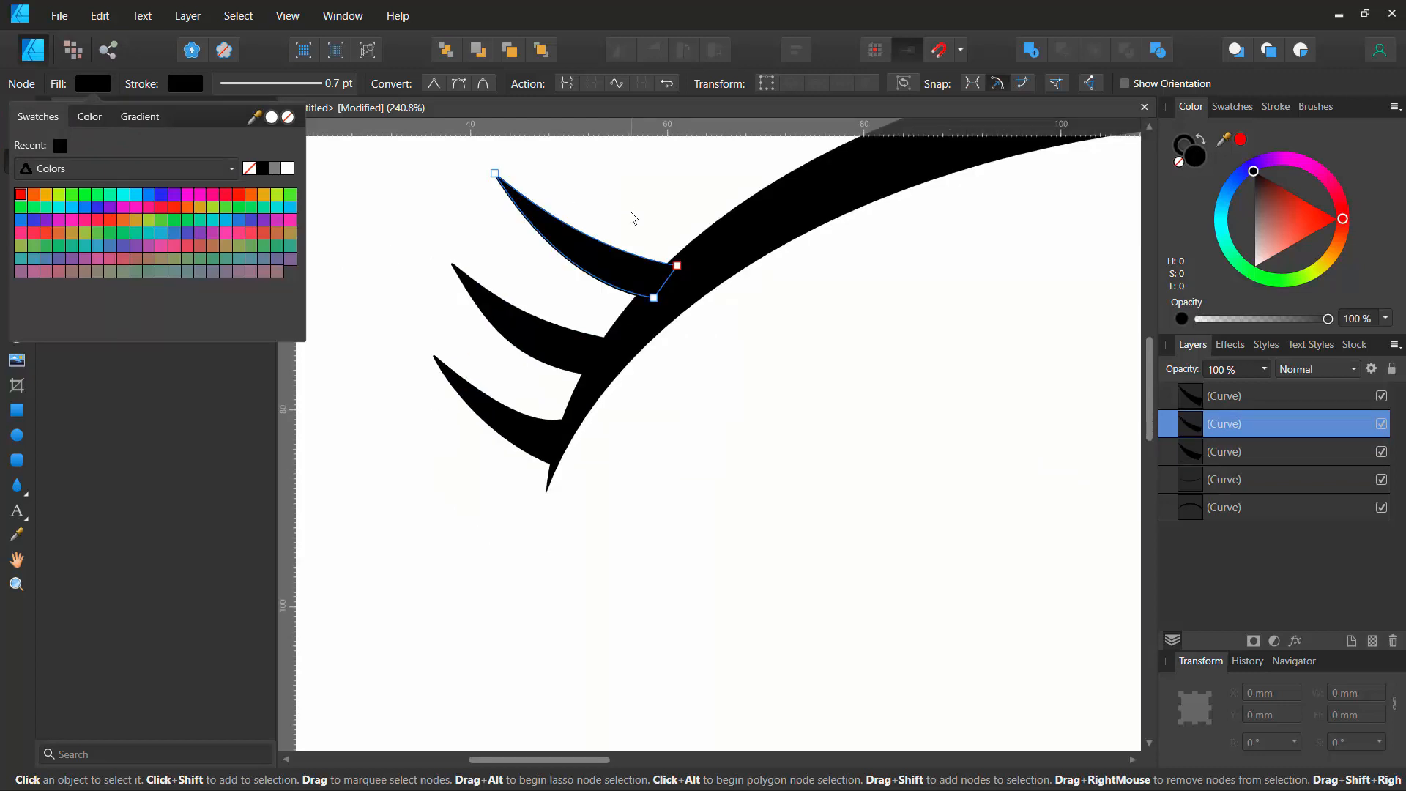
scroll(807, 606, "down", 3)
scroll(695, 434, "down", 3)
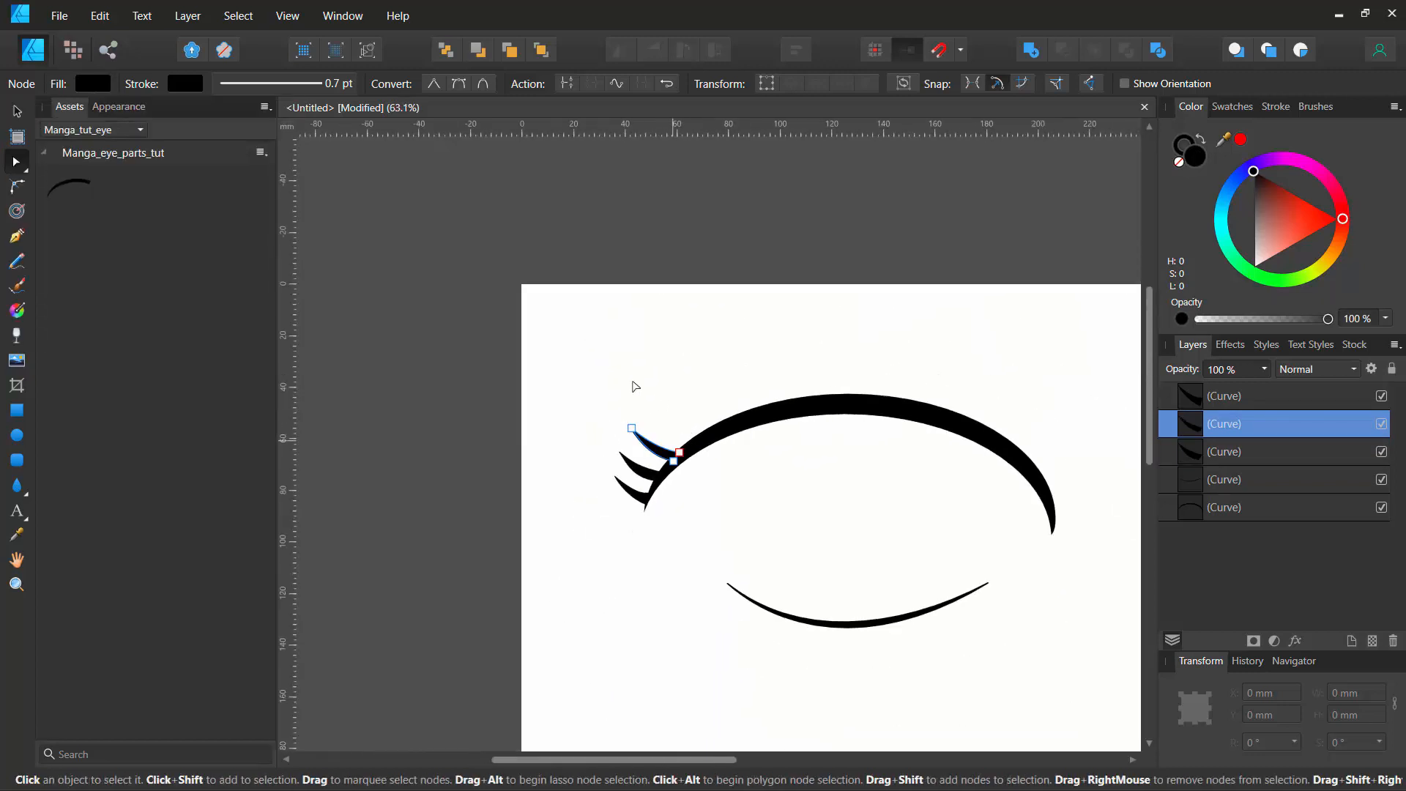
left_click(623, 409)
left_click_drag(575, 399, 654, 498)
left_click(652, 453)
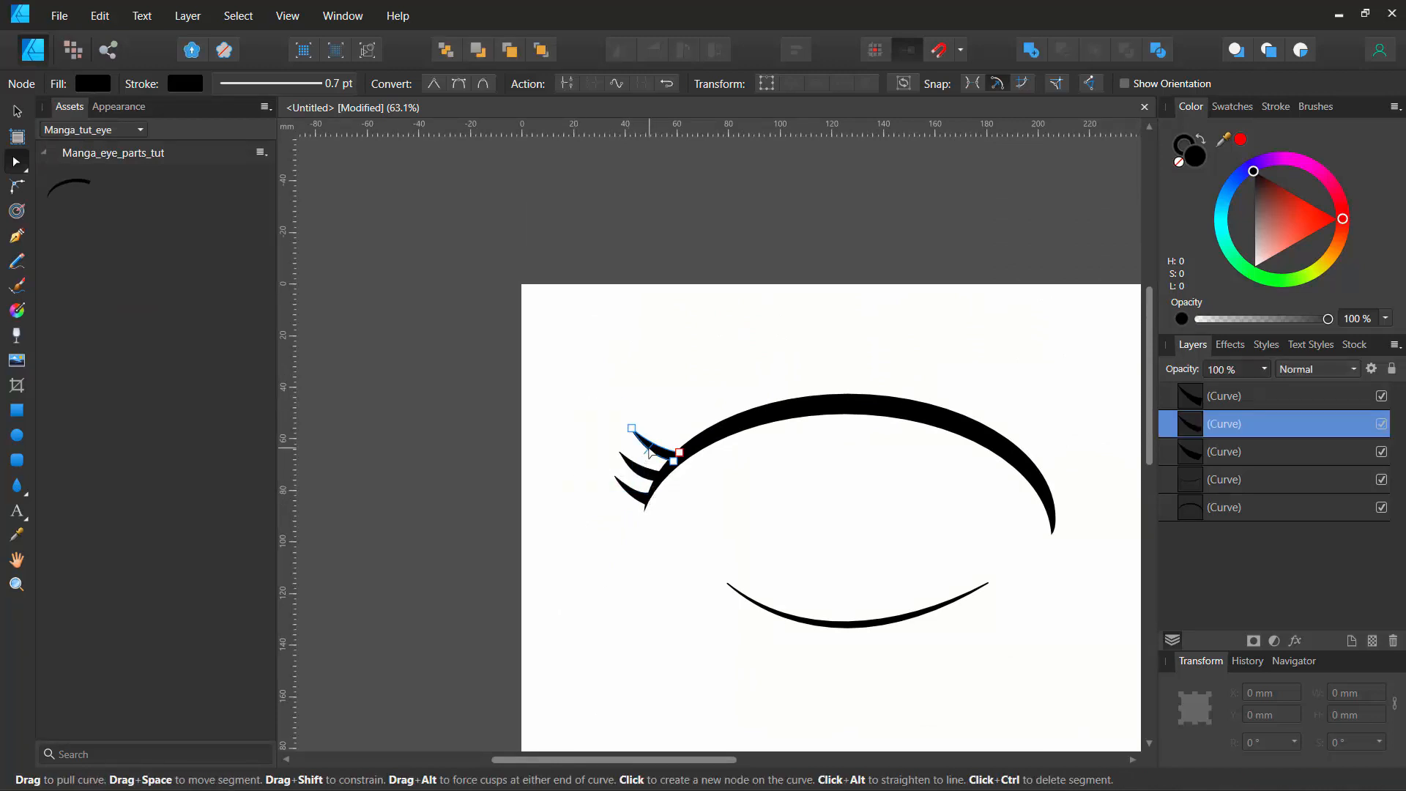
left_click(639, 477, "shift")
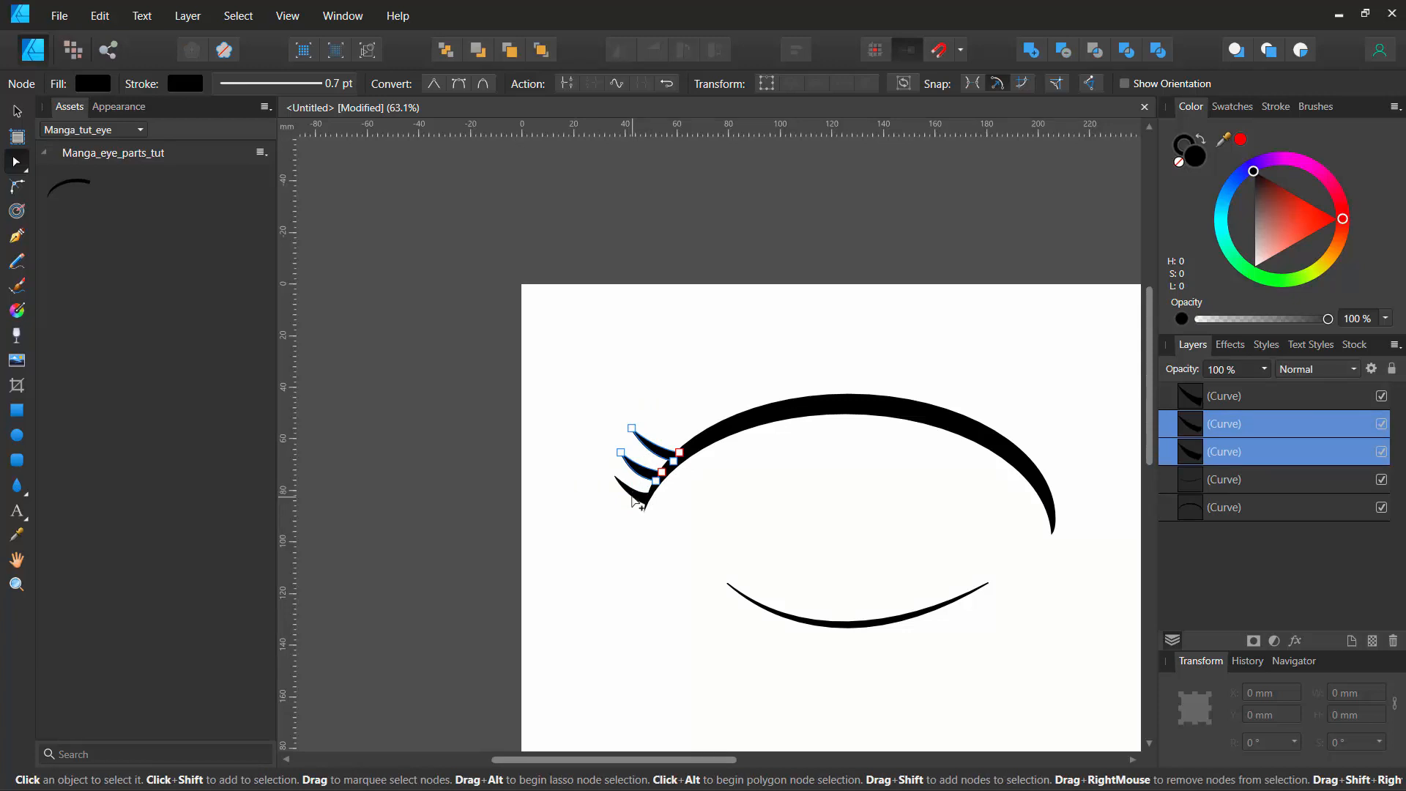
left_click(635, 498, "shift")
left_click(260, 154)
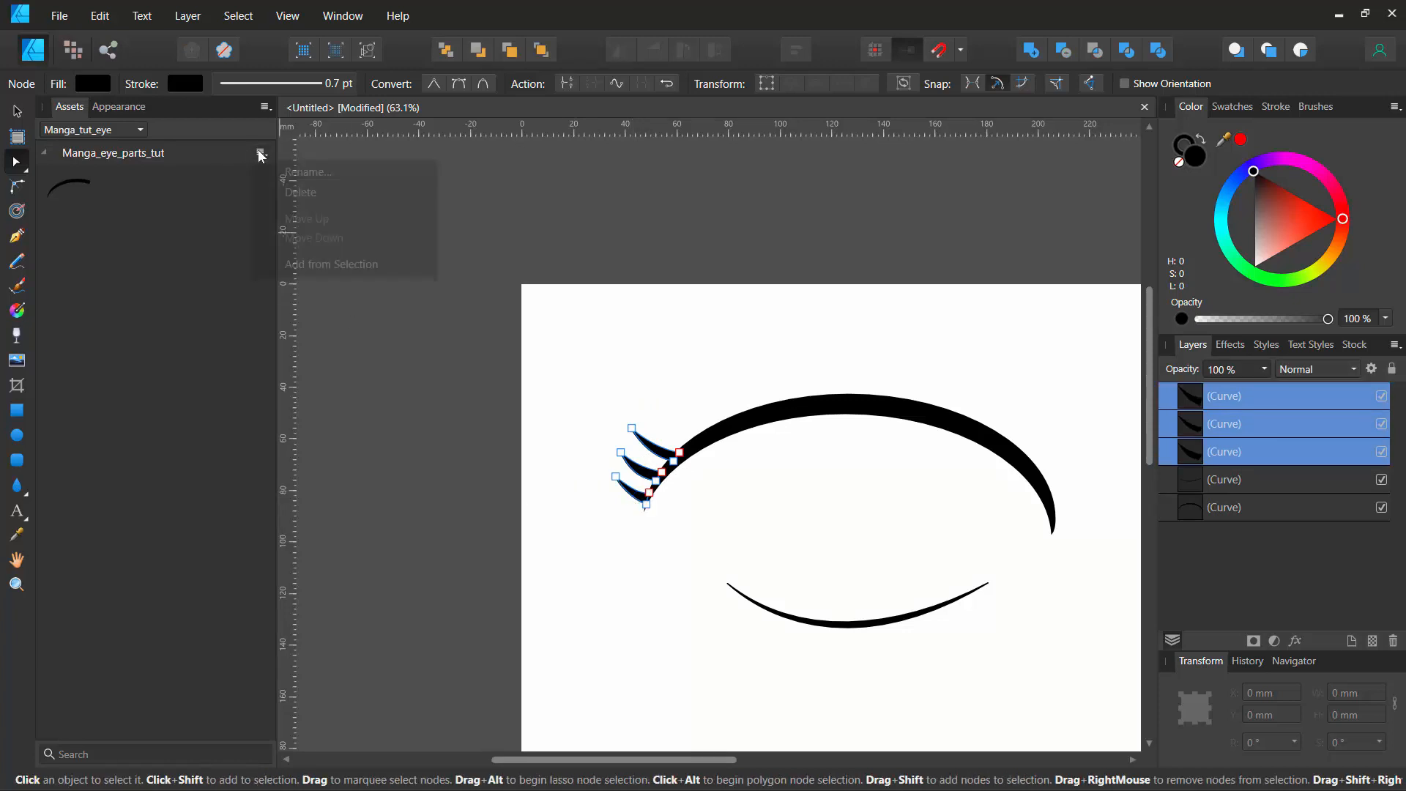
left_click(302, 264)
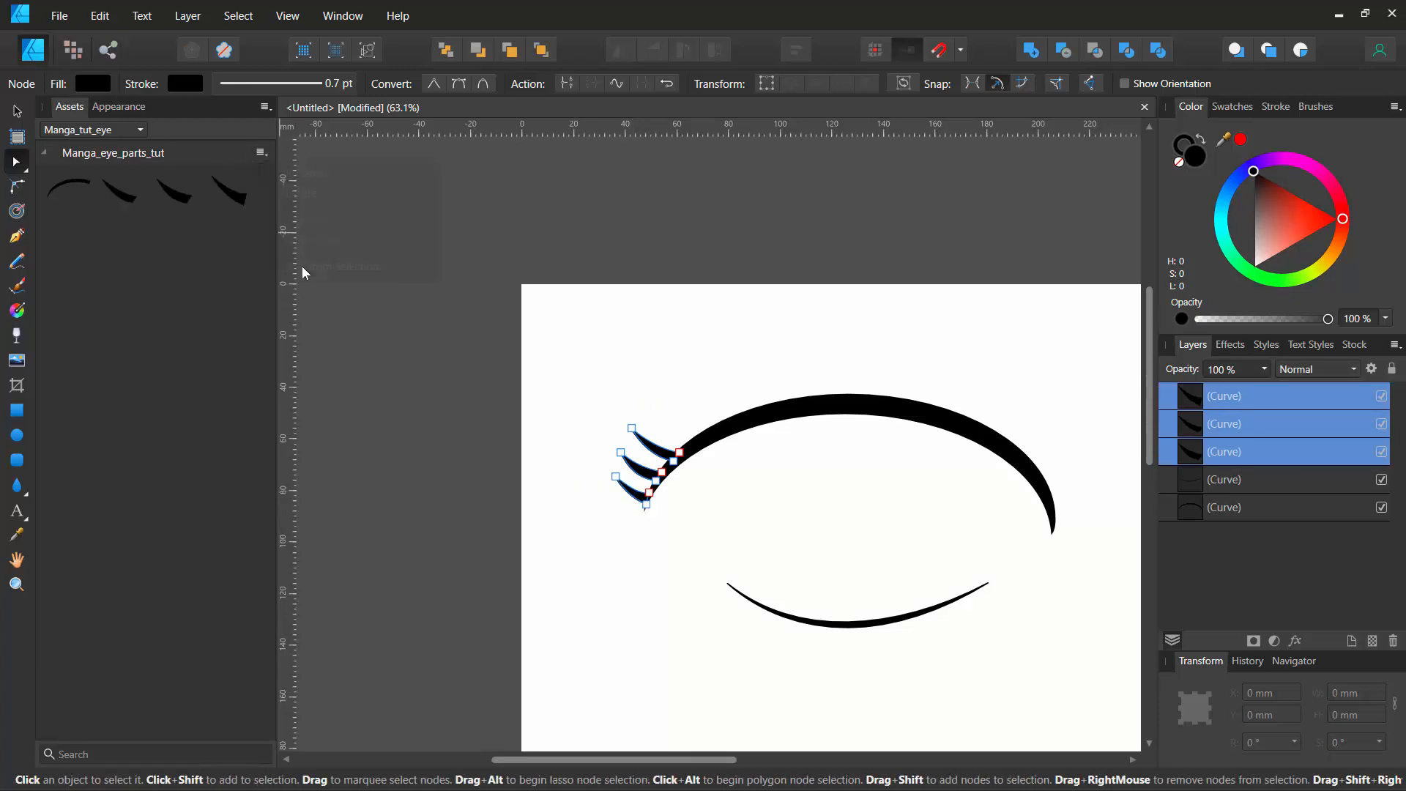
left_click_drag(188, 196, 583, 336)
key("ctrl+z")
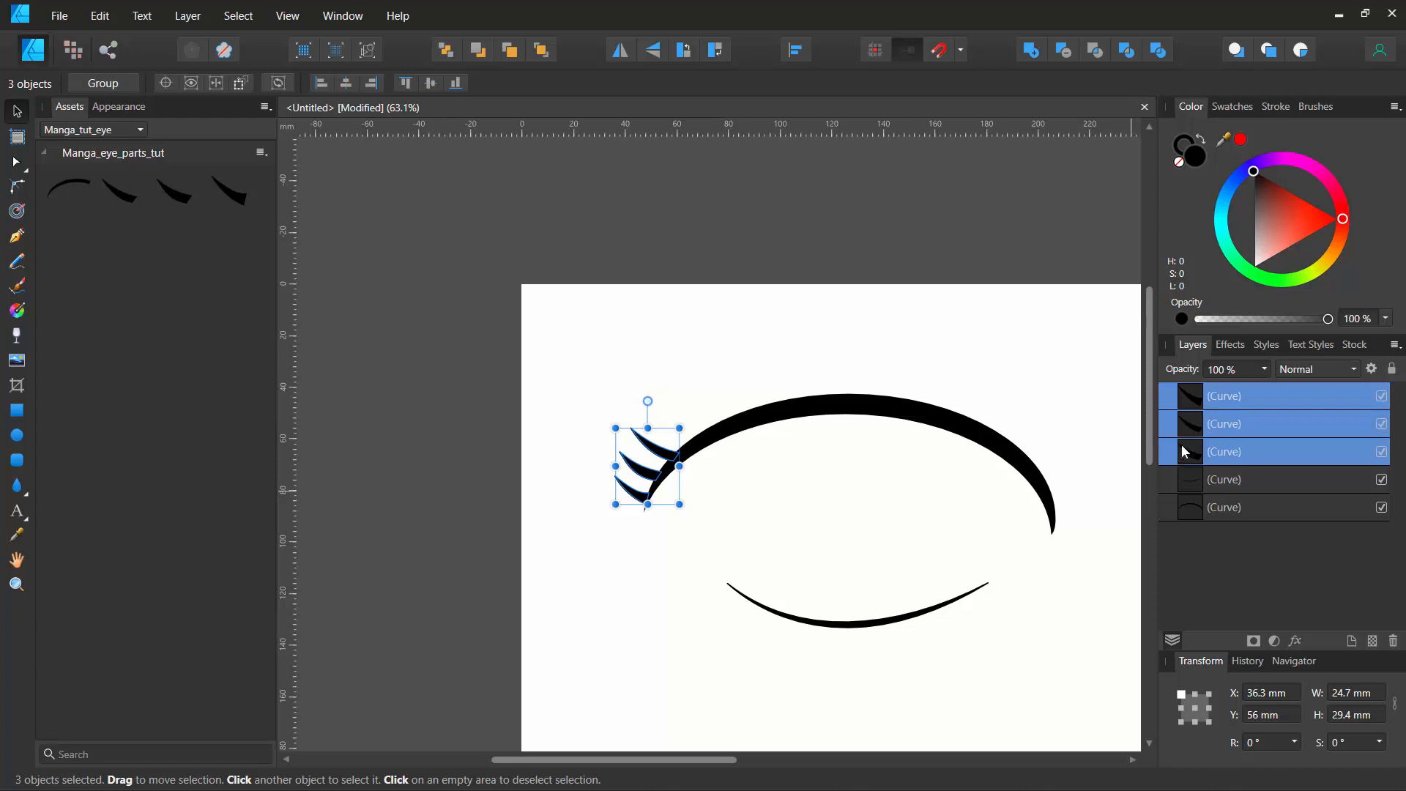
Step: Group the three lashes and name the group Lashes
key("ctrl+g")
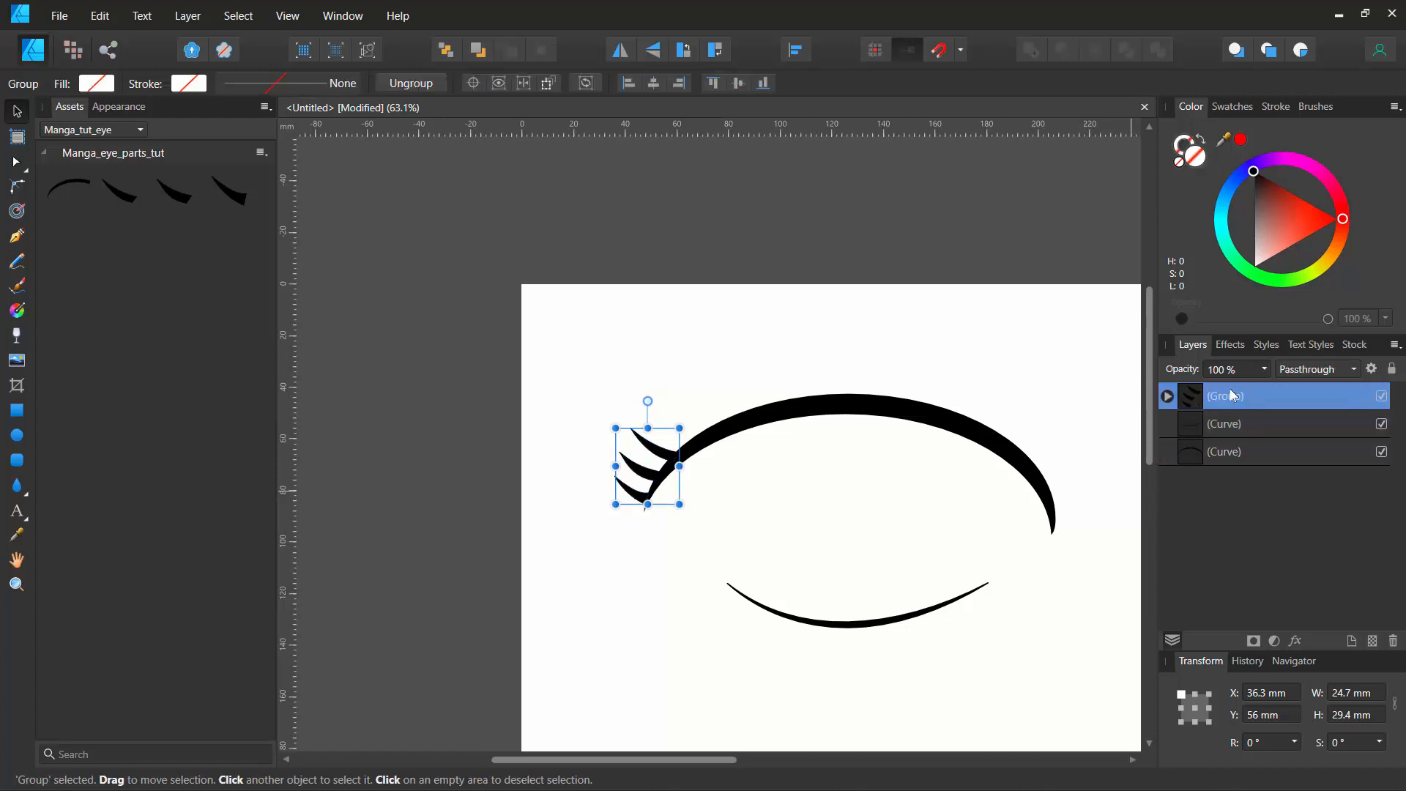
double_click(1233, 396)
type("Lashes")
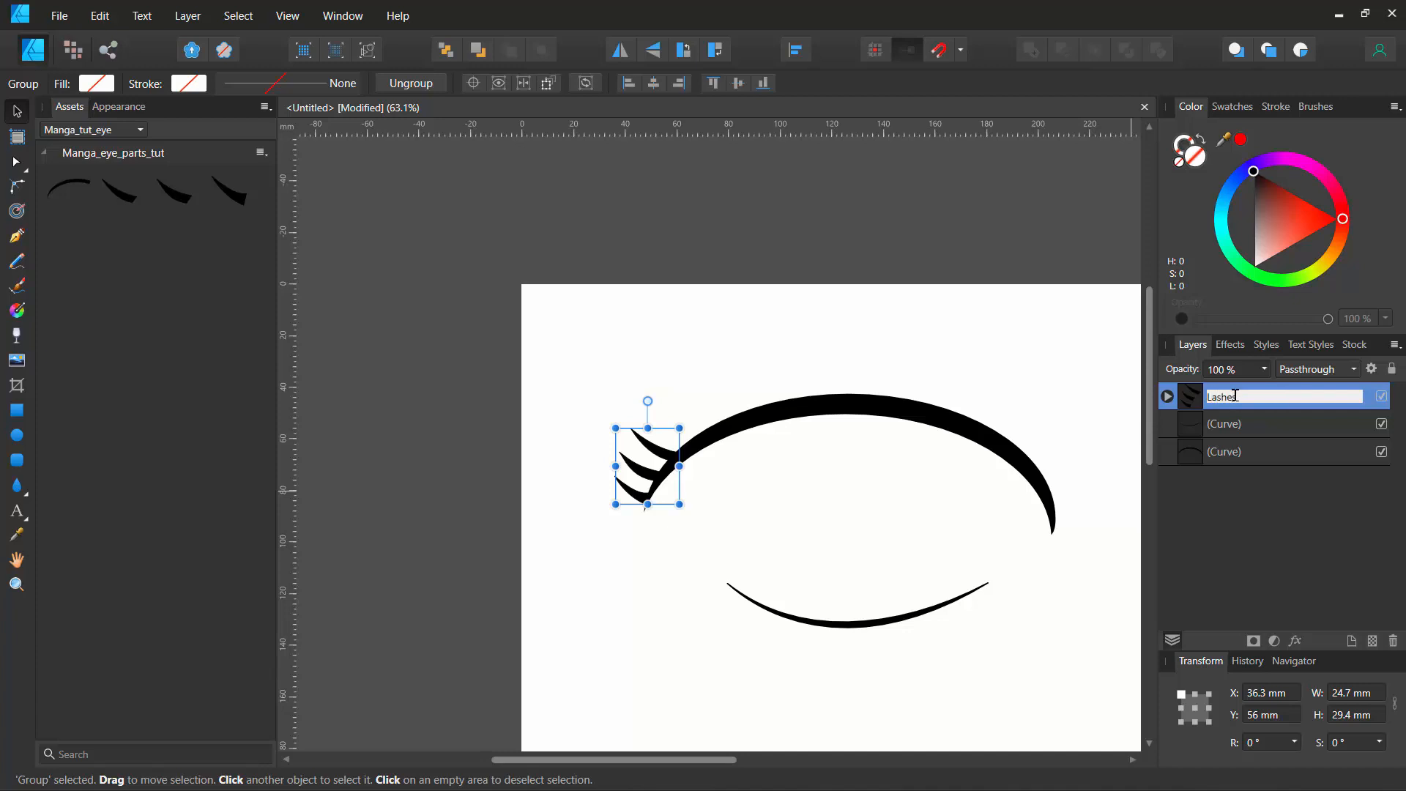
key("Return")
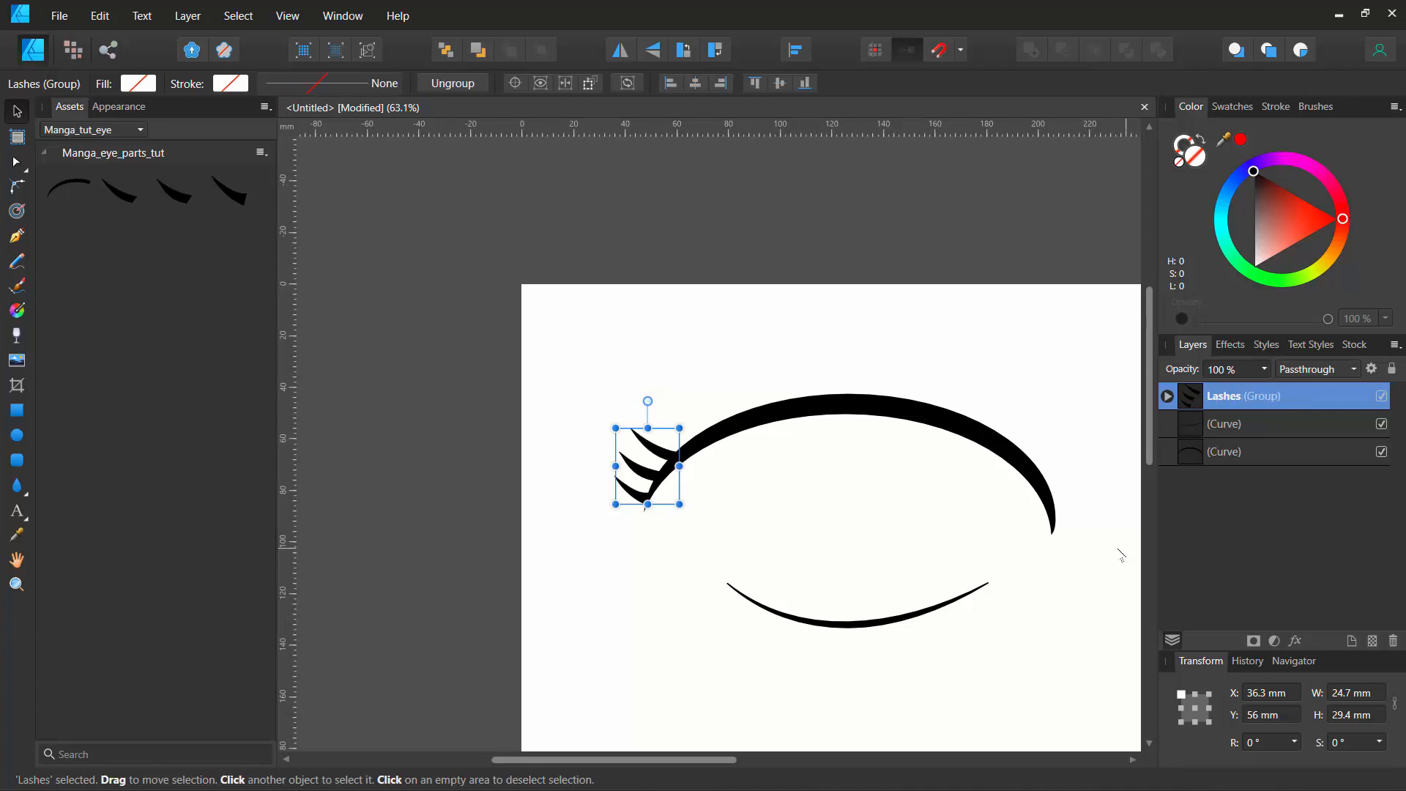
Step: Add the Lashes group to the Manga_eye_parts_tut asset category
left_click(845, 488)
left_click(1202, 395)
left_click(261, 153)
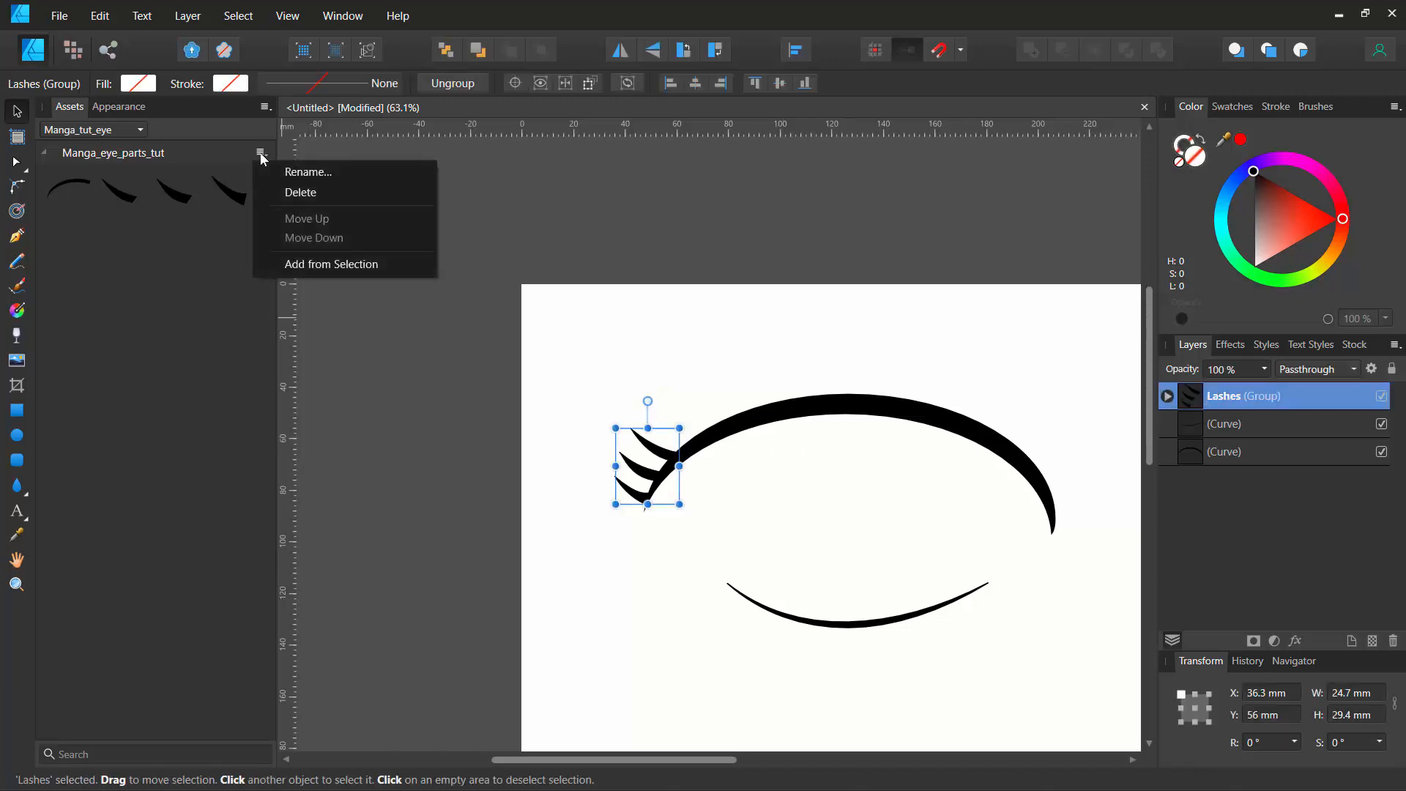
left_click(290, 267)
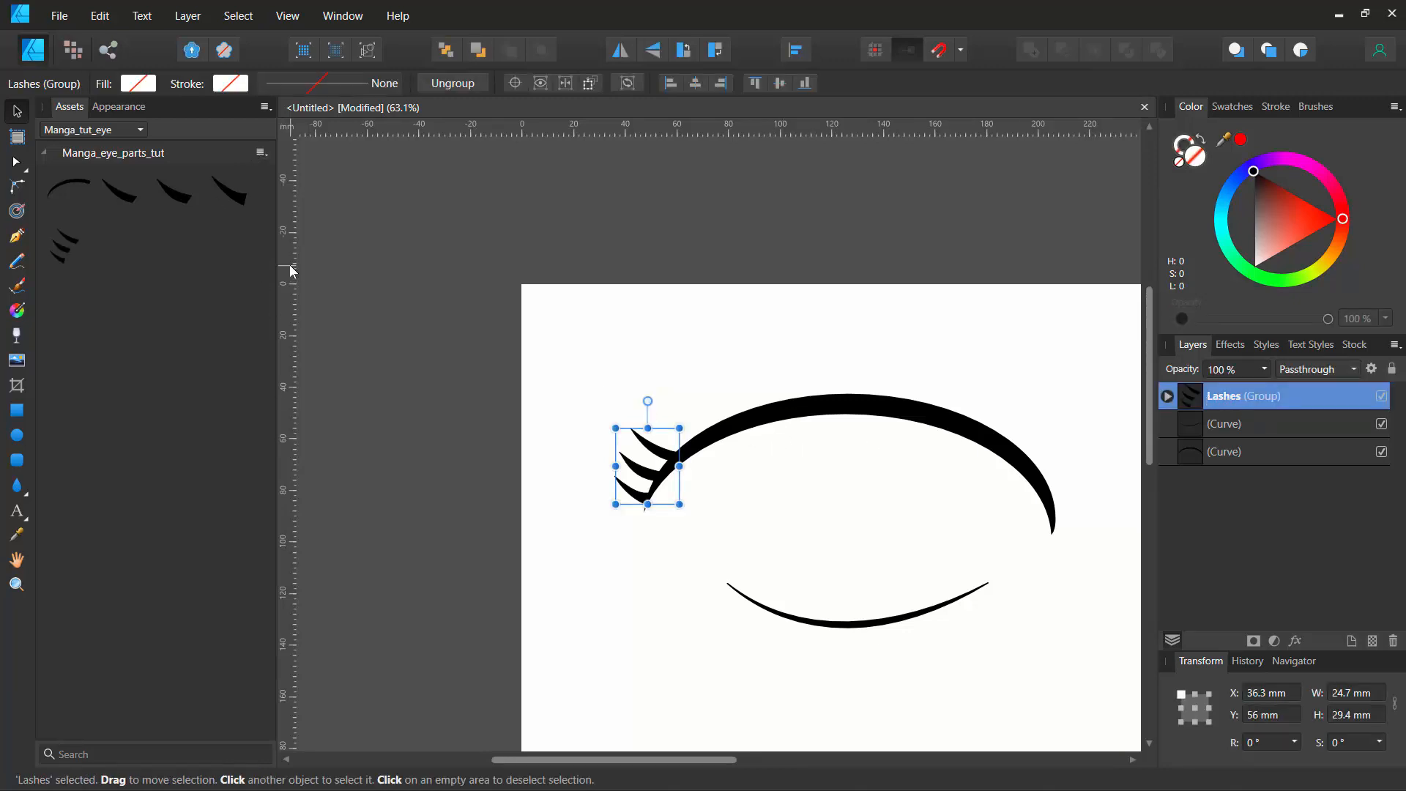
Step: Place a copy of the grouped lashes asset, flip it horizontally and move it onto the upper lid's right end at about X 192 mm, Y 55.2 mm
left_click_drag(60, 249, 837, 346)
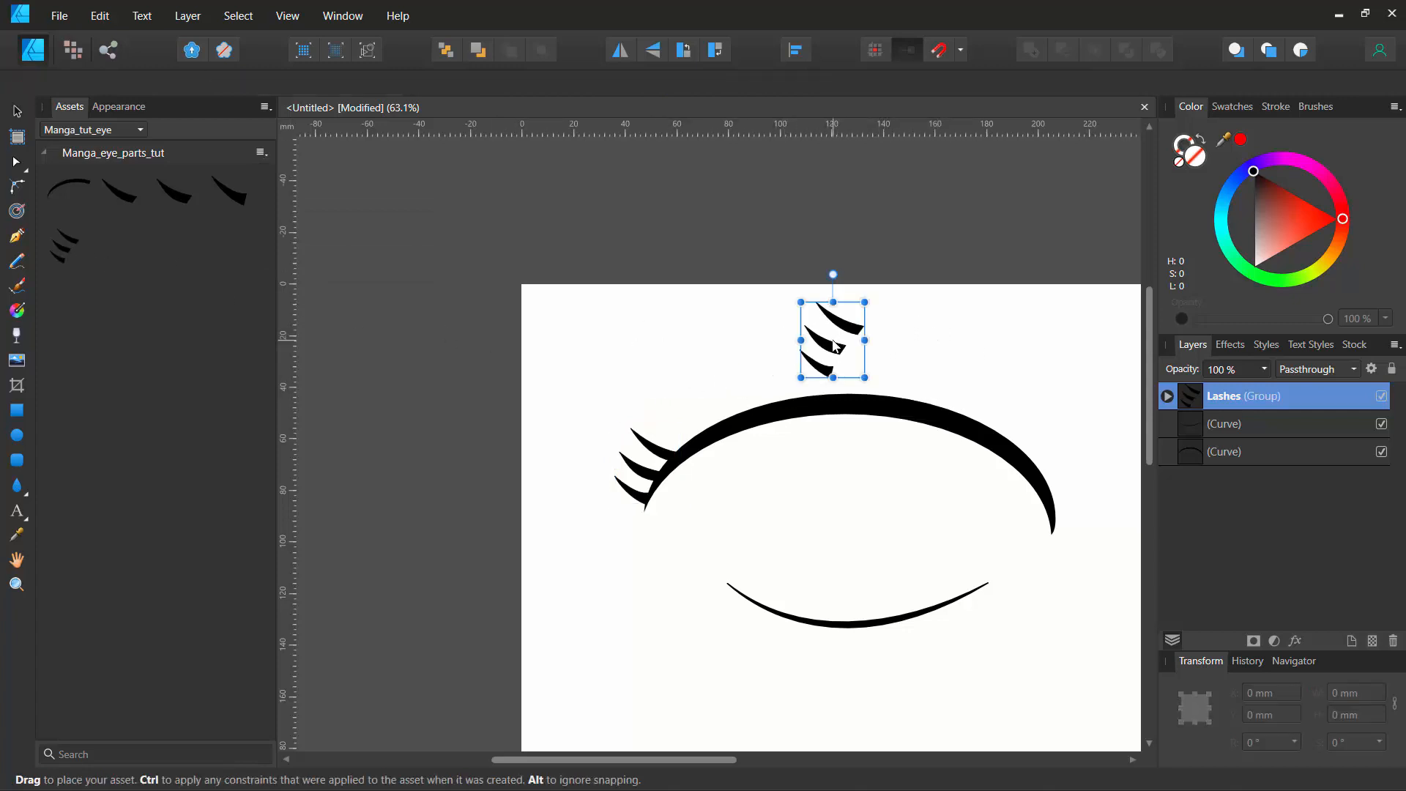
left_click(621, 57)
left_click_drag(840, 349, 1056, 474)
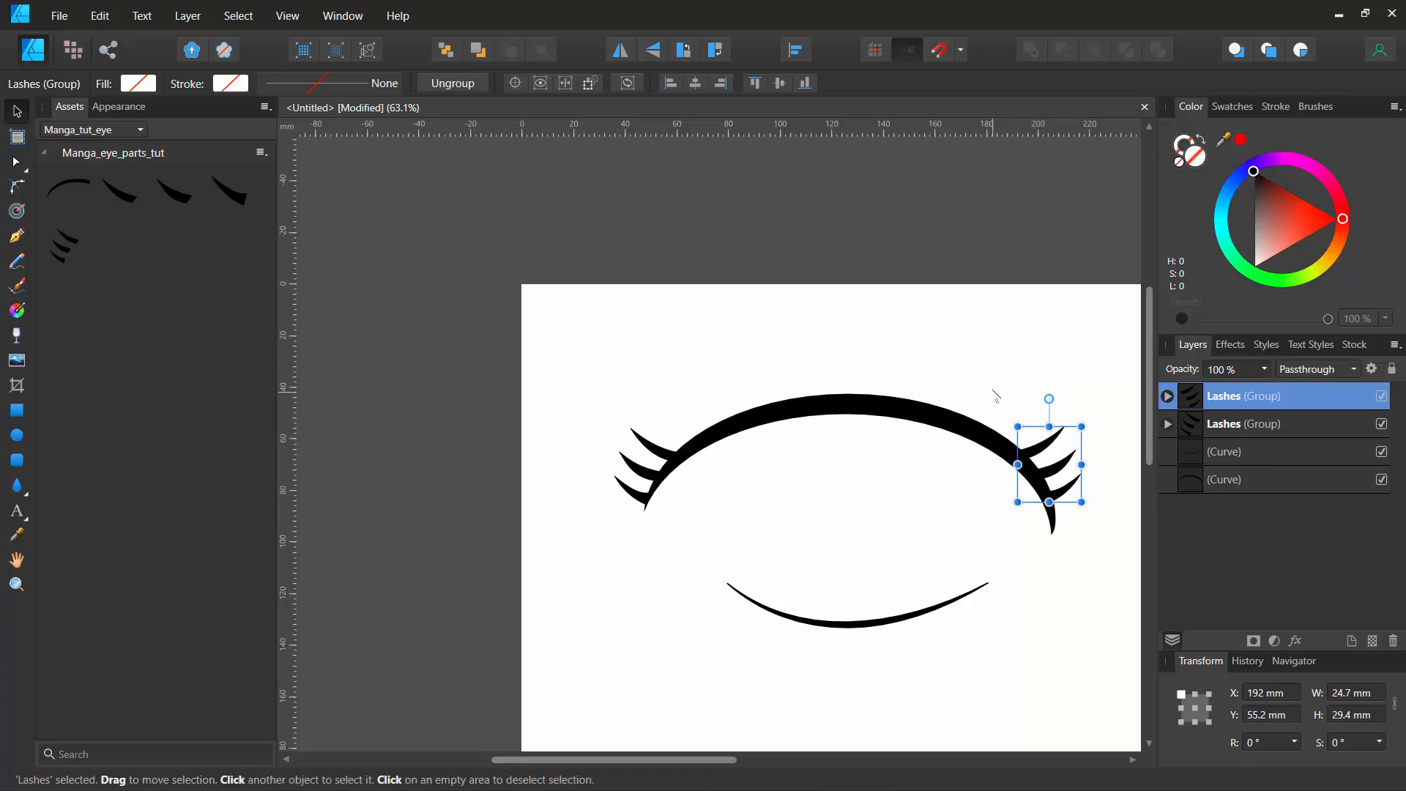
Step: Place the first single-lash asset, flip it horizontally, and fit a scaled-down version below the mirrored lashes on the upper lid
scroll(997, 394, "up", 3)
left_click_drag(979, 367, 700, 262)
left_click(740, 339)
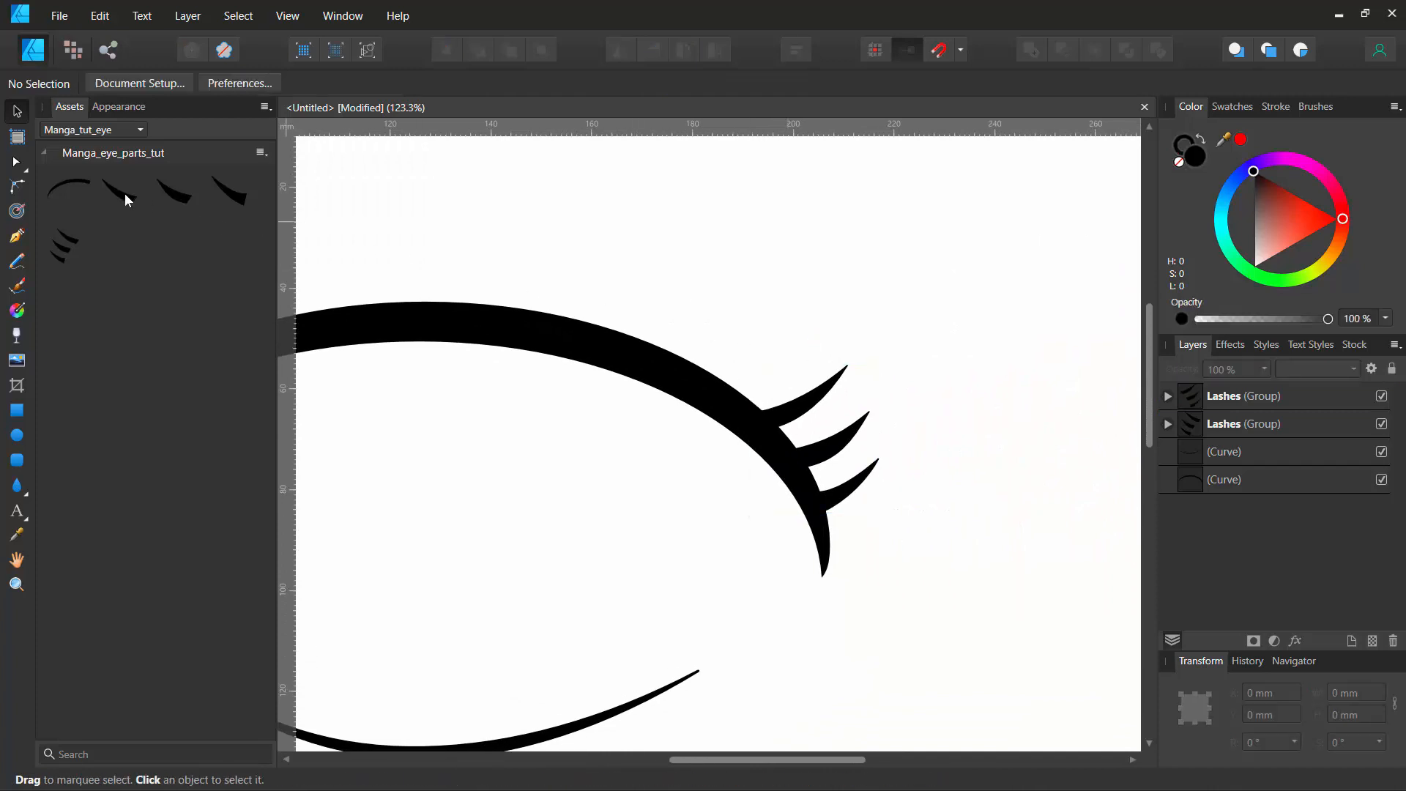
left_click_drag(123, 195, 787, 308)
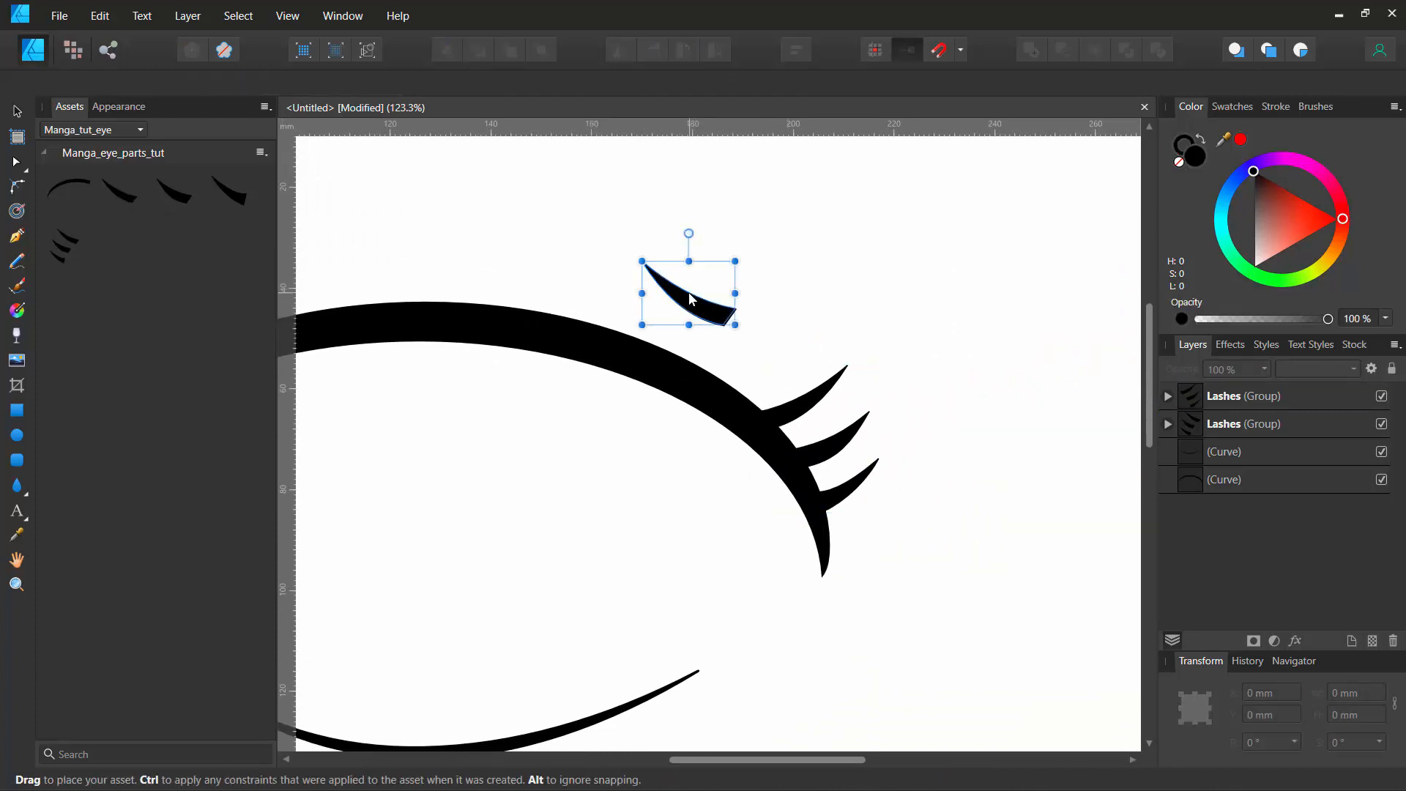
left_click(620, 50)
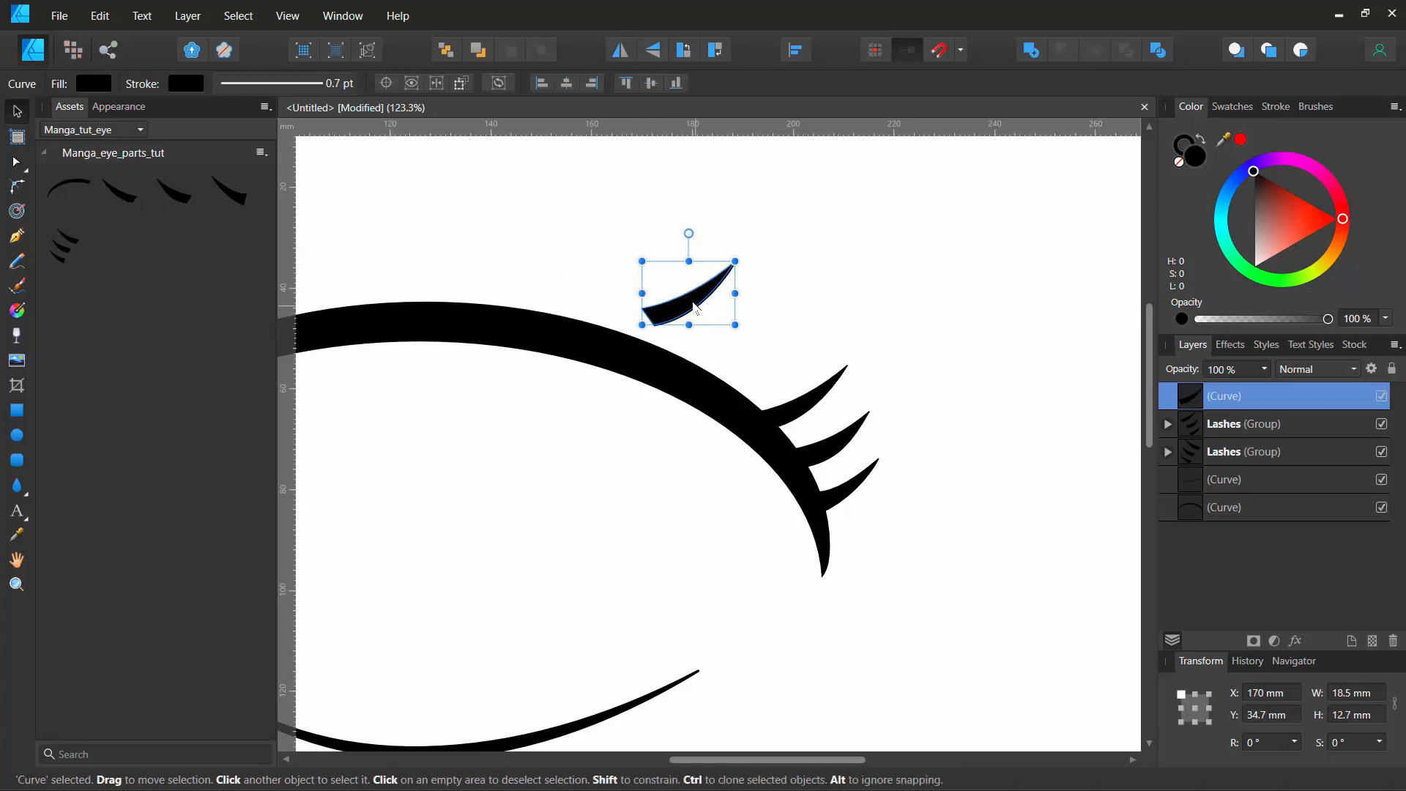
left_click_drag(692, 311, 871, 532)
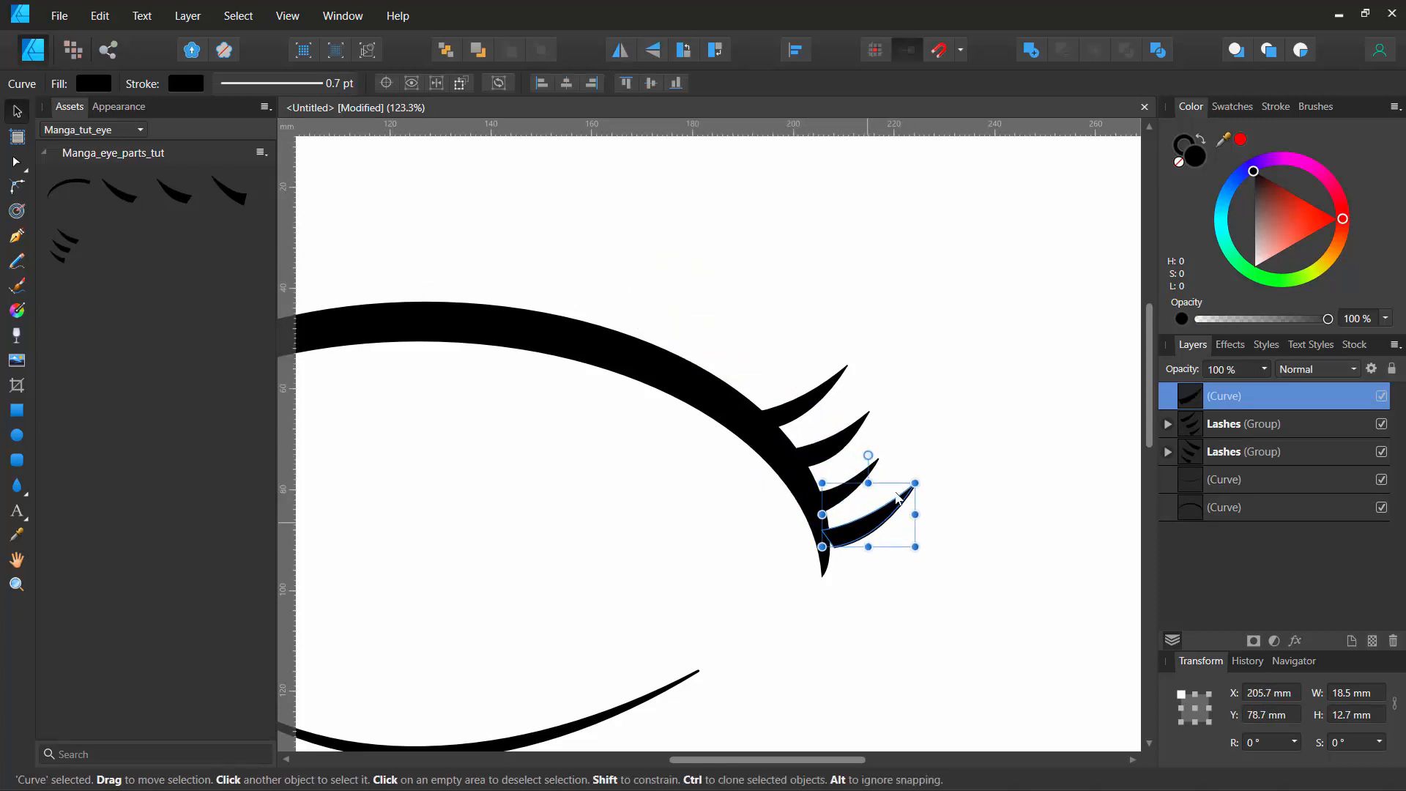
left_click_drag(916, 481, 839, 525)
left_click_drag(840, 518, 840, 514)
Step: Scale the lowest lash inside the mirrored Lashes group down to about 9.7 × 8.1 mm
left_click(867, 474)
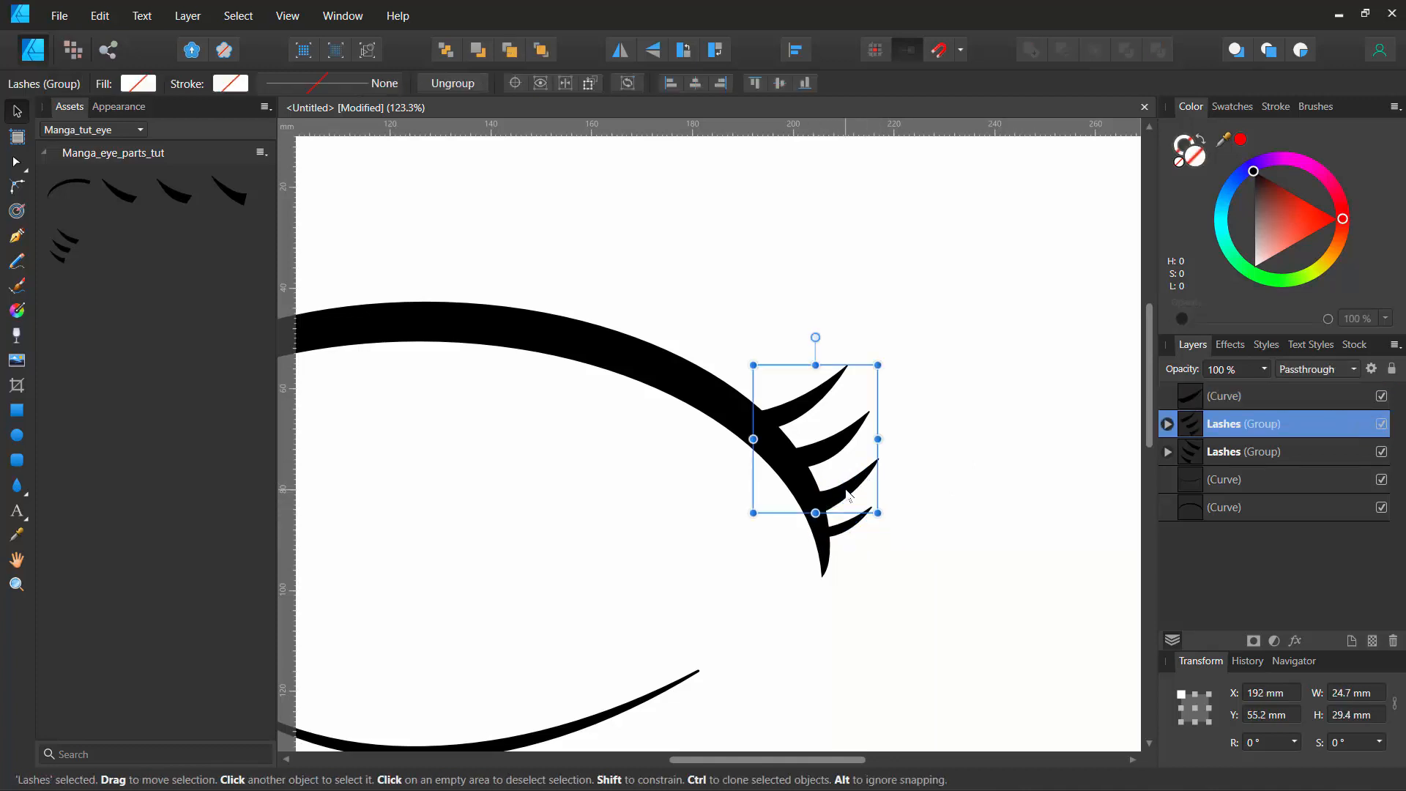
left_click(1168, 424)
left_click(1190, 449)
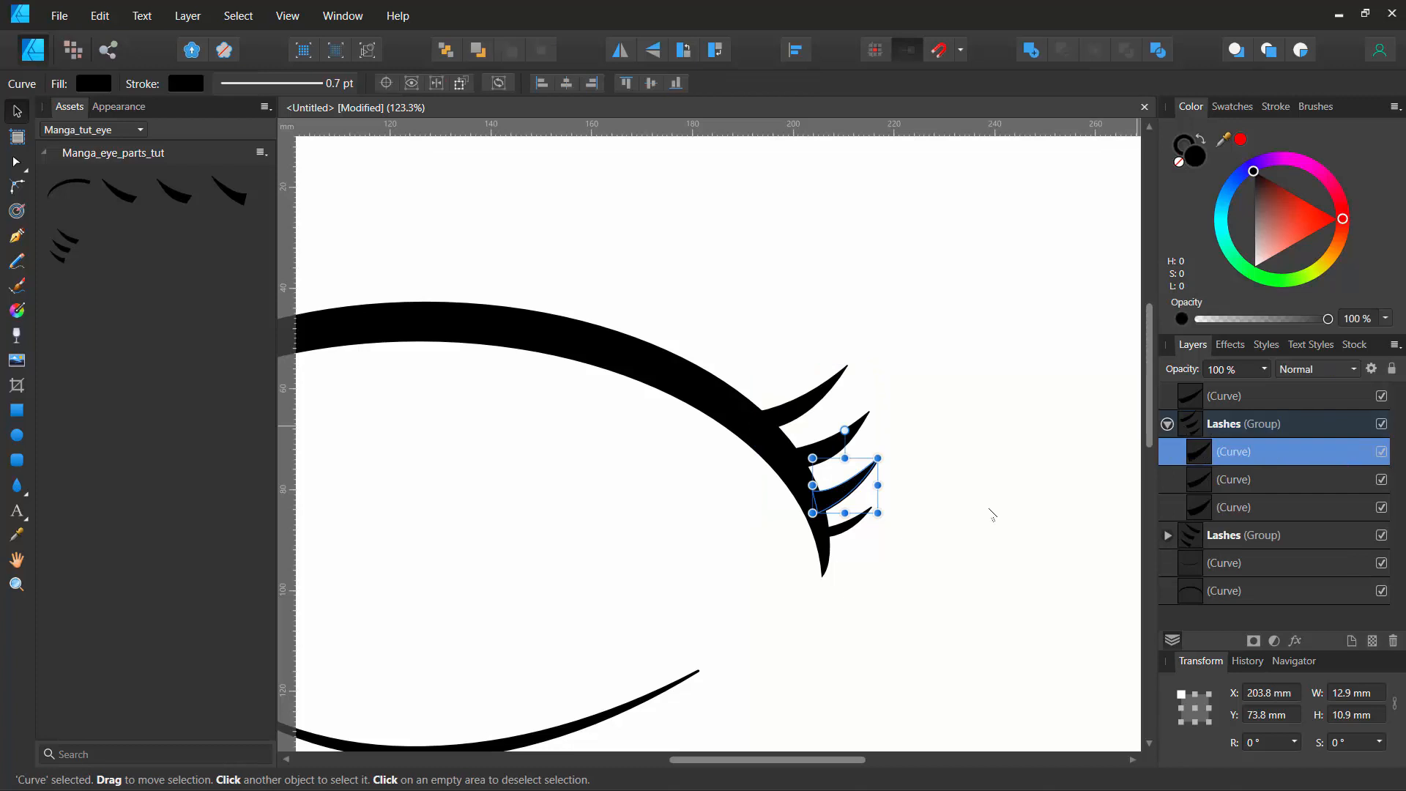
left_click_drag(875, 457, 860, 471)
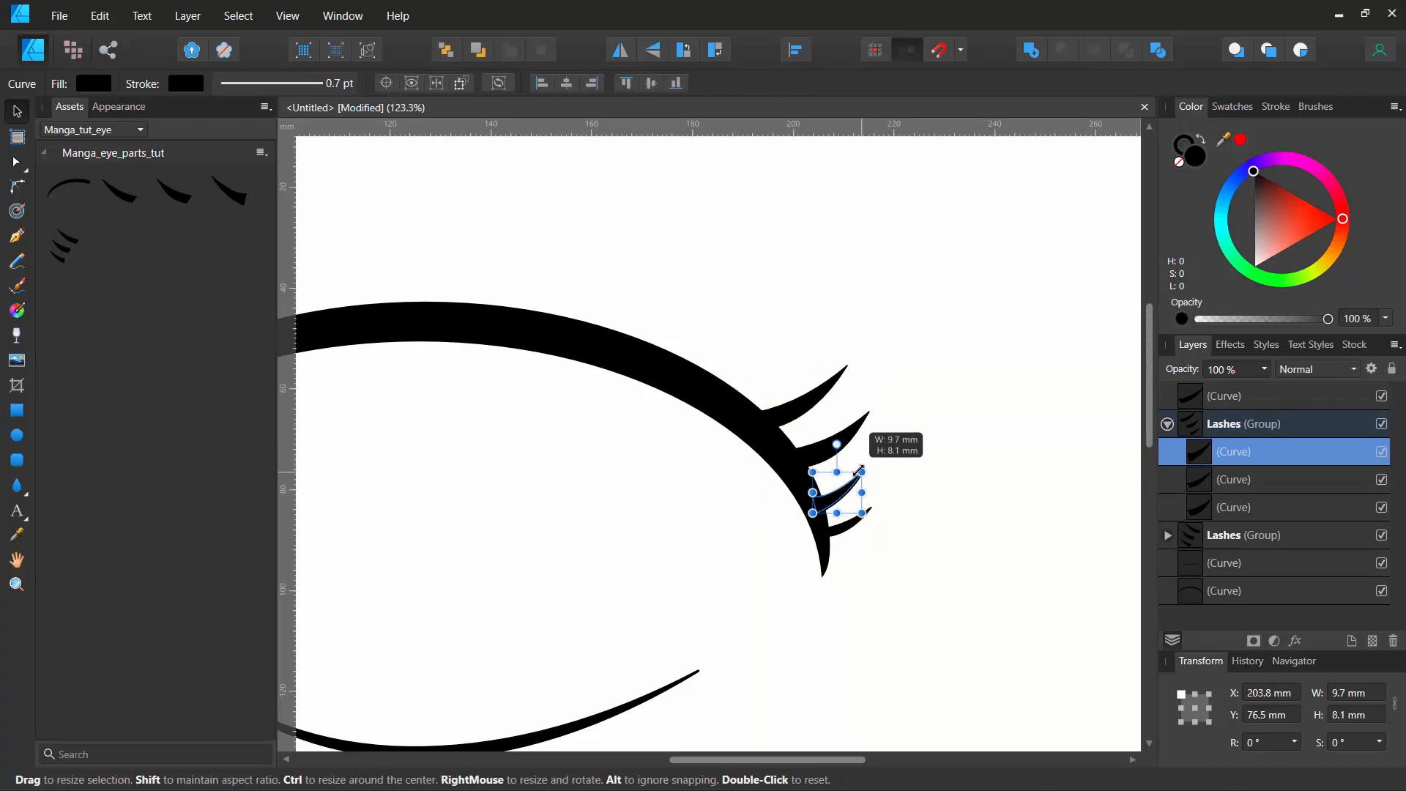
Step: Bend the middle lash of the mirrored group into a deeper downward curve
left_click(838, 432)
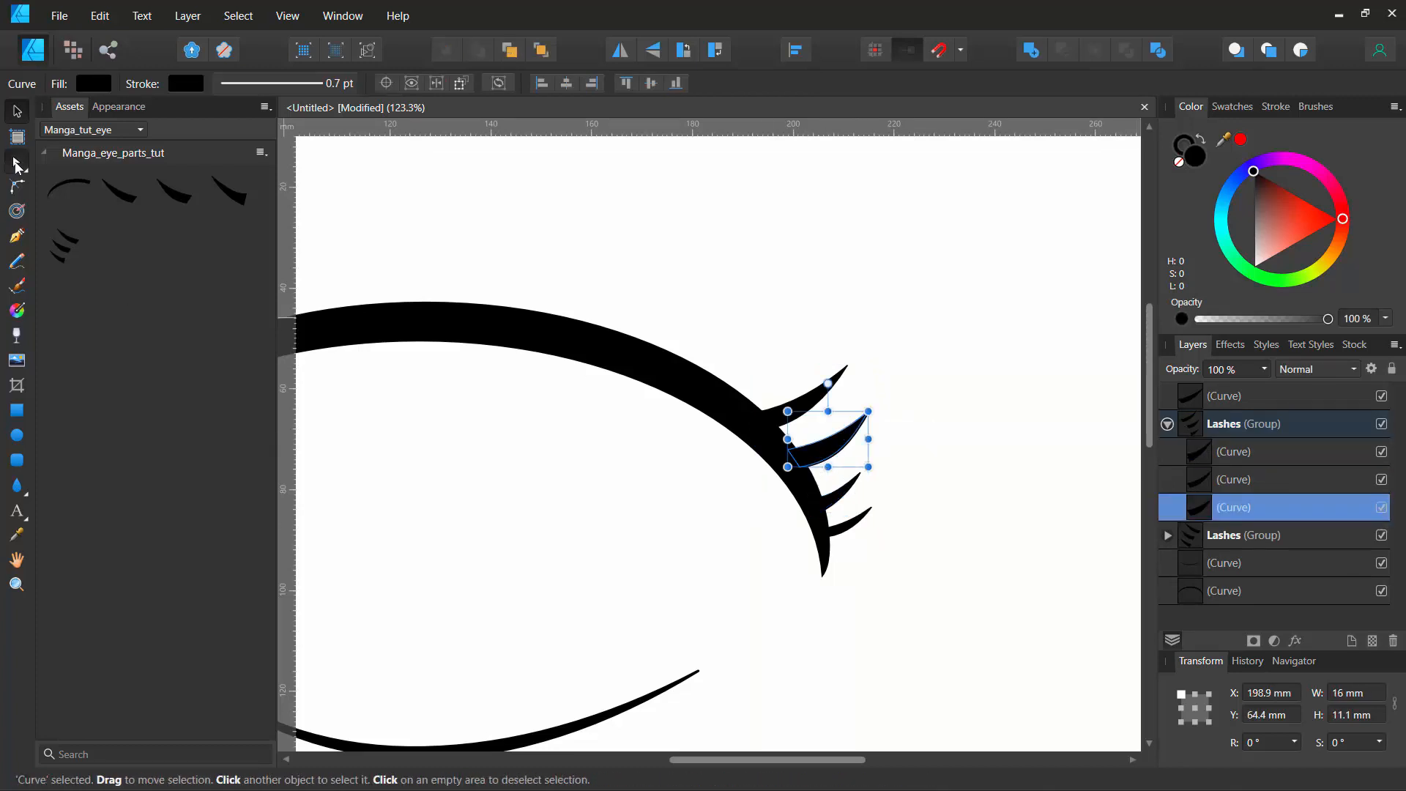
left_click(16, 164)
mouse_move(835, 458)
left_mouse_down()
mouse_move(839, 470)
mouse_move(831, 460)
left_mouse_up()
Step: Rotate the uppermost mirrored lash to about -10.5° and move it slightly down along the upper lid
left_click(804, 410)
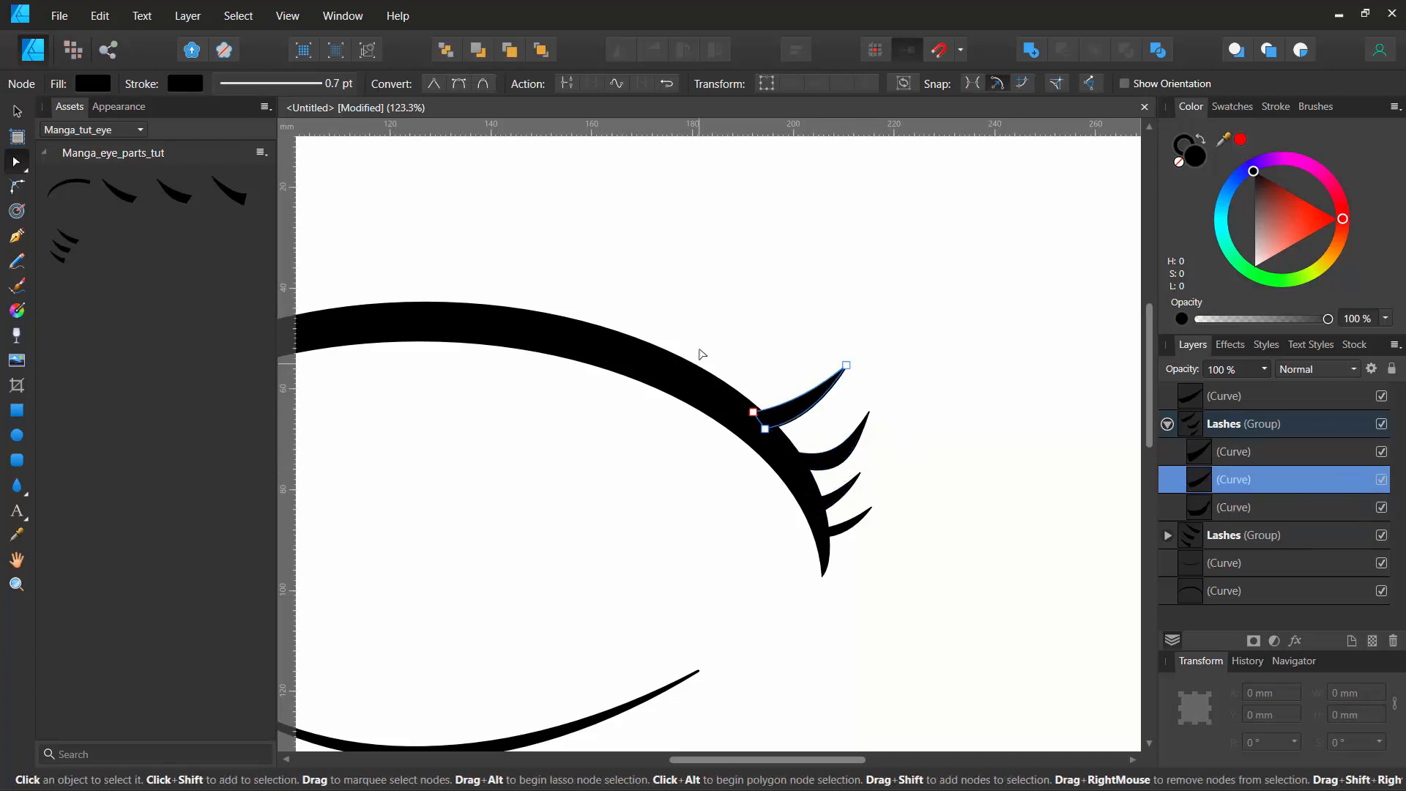
left_click(18, 110)
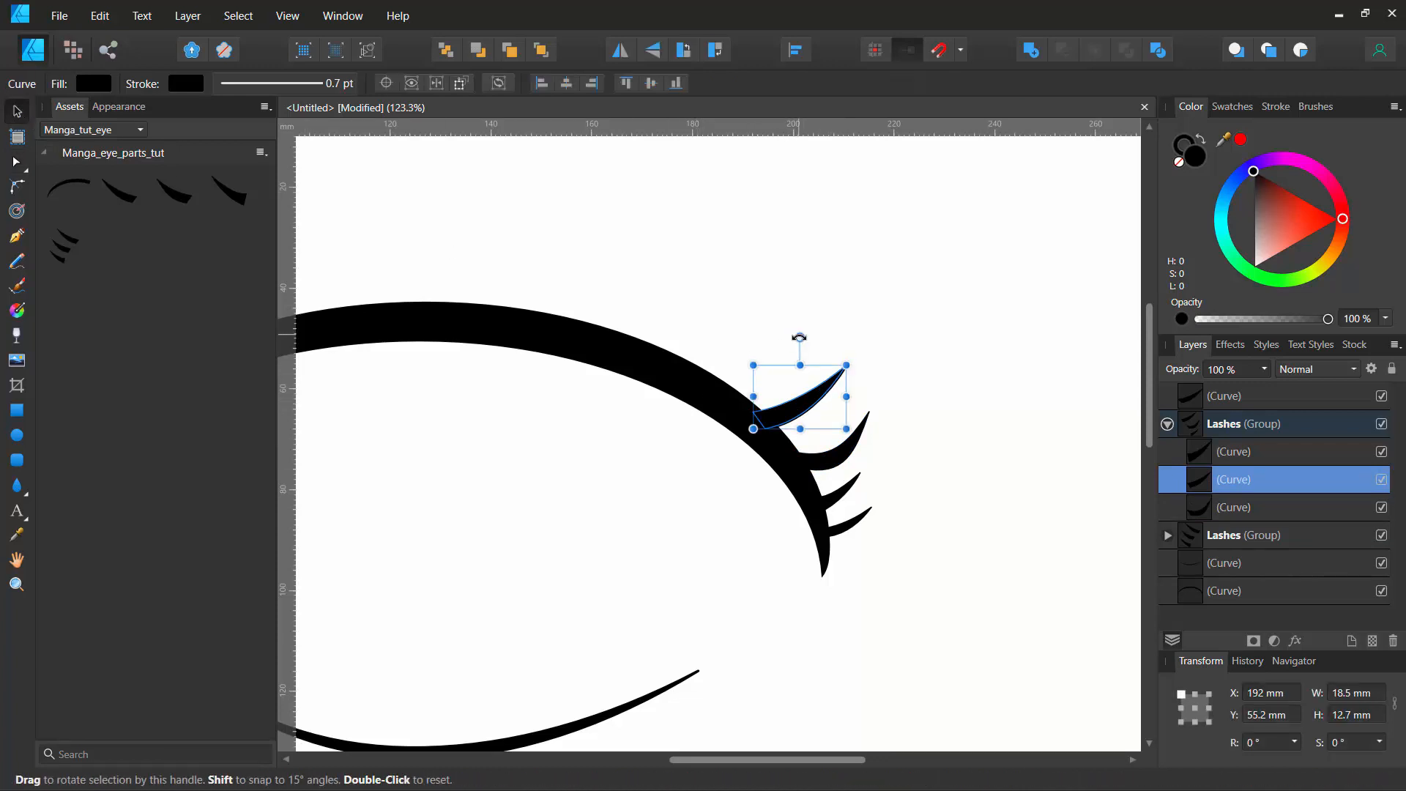
left_click_drag(801, 338, 808, 337)
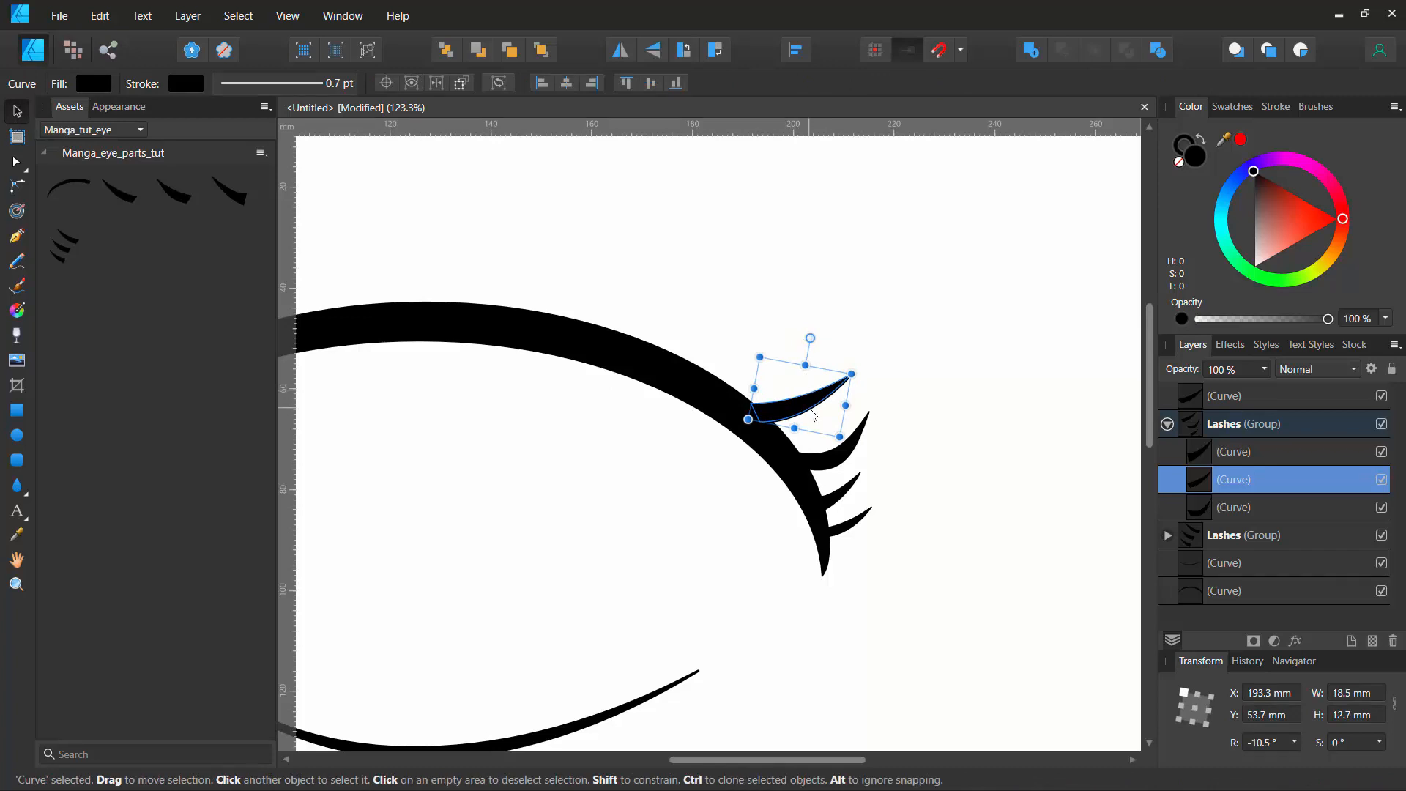
left_click_drag(813, 415, 827, 468)
Step: Move the middle mirrored lash to about X 197.8 mm, Y 65.4 mm and clear the selection
left_click(832, 463)
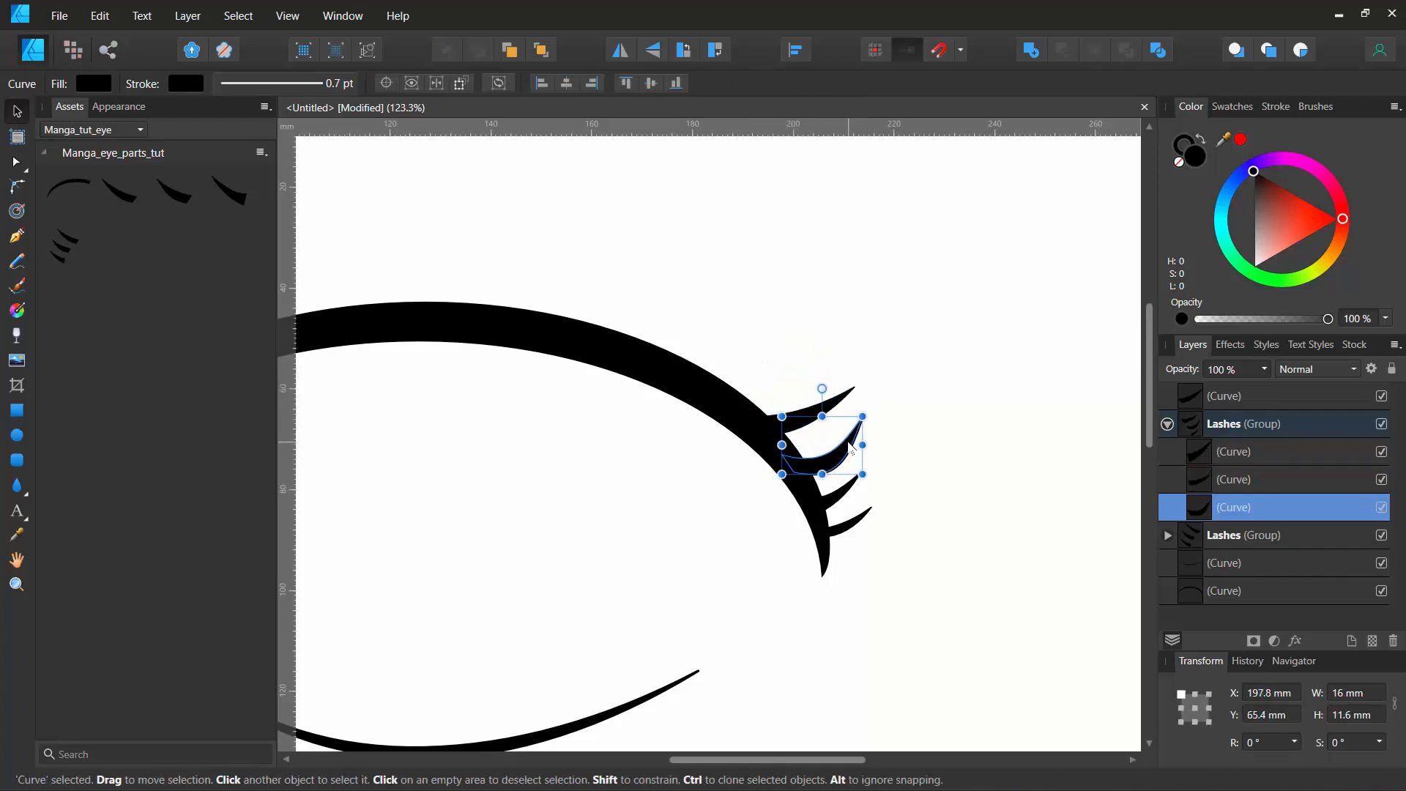
left_click(751, 292)
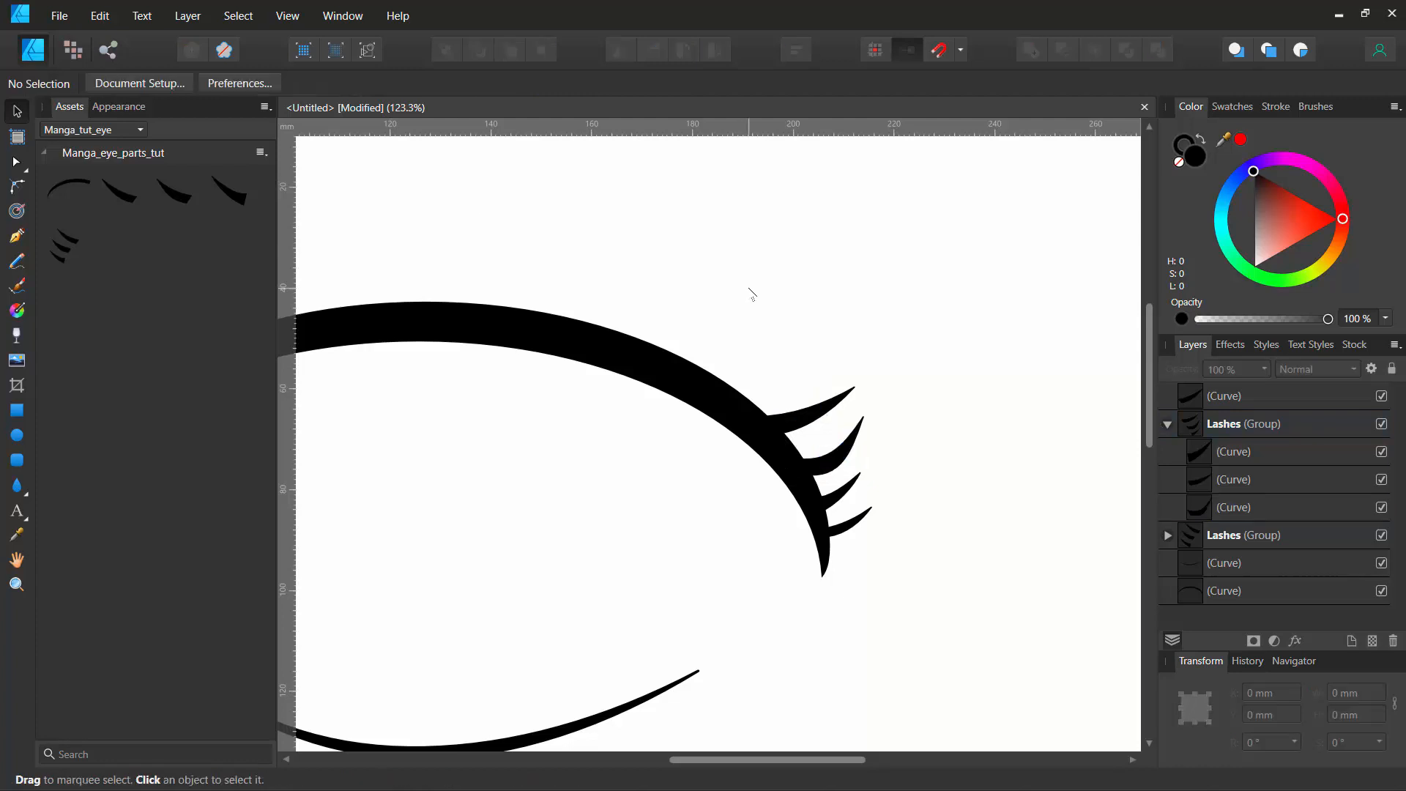
left_click(837, 463)
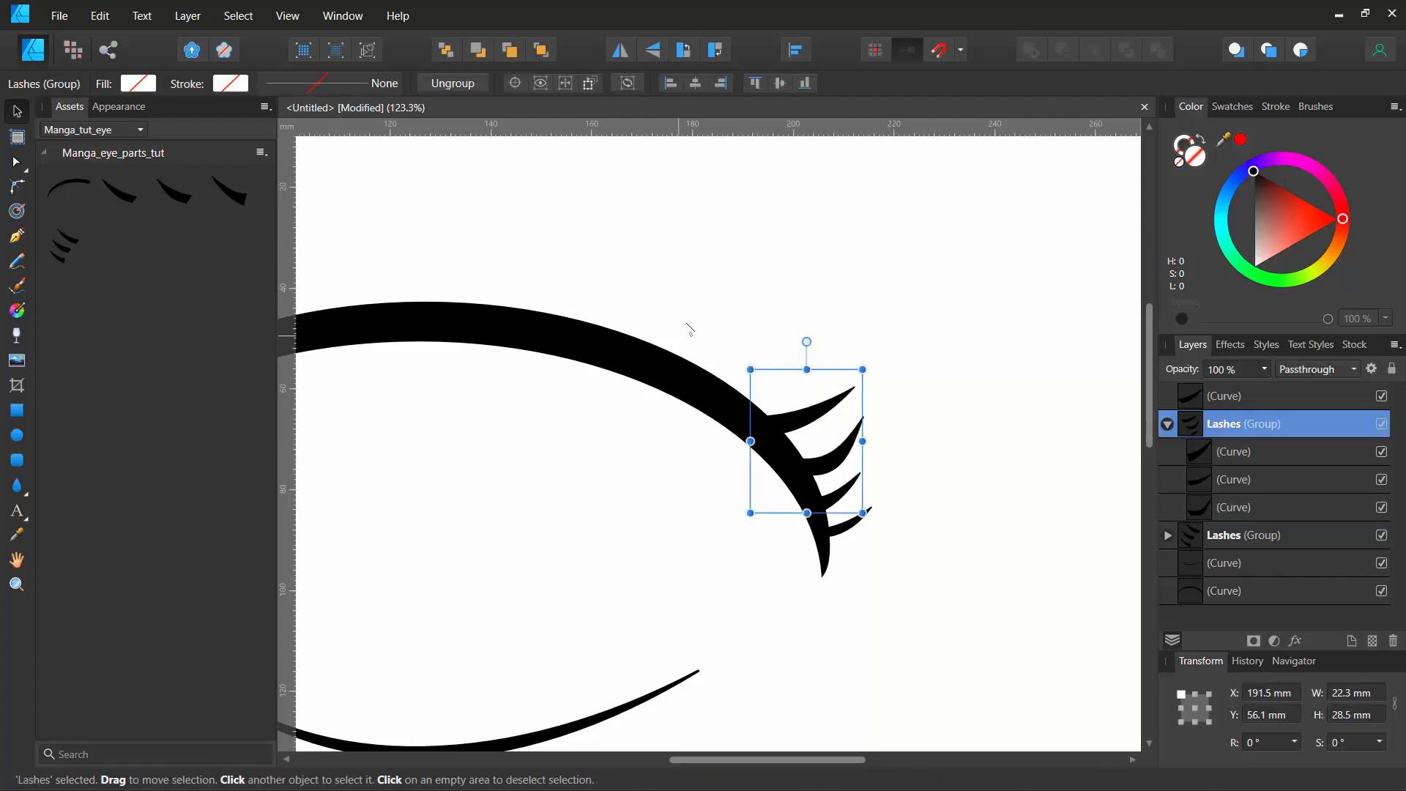
left_click(692, 284)
Step: Place another grouped lashes asset at the lower lid's left end and rotate it to about 93°
scroll(681, 429, "down", 5)
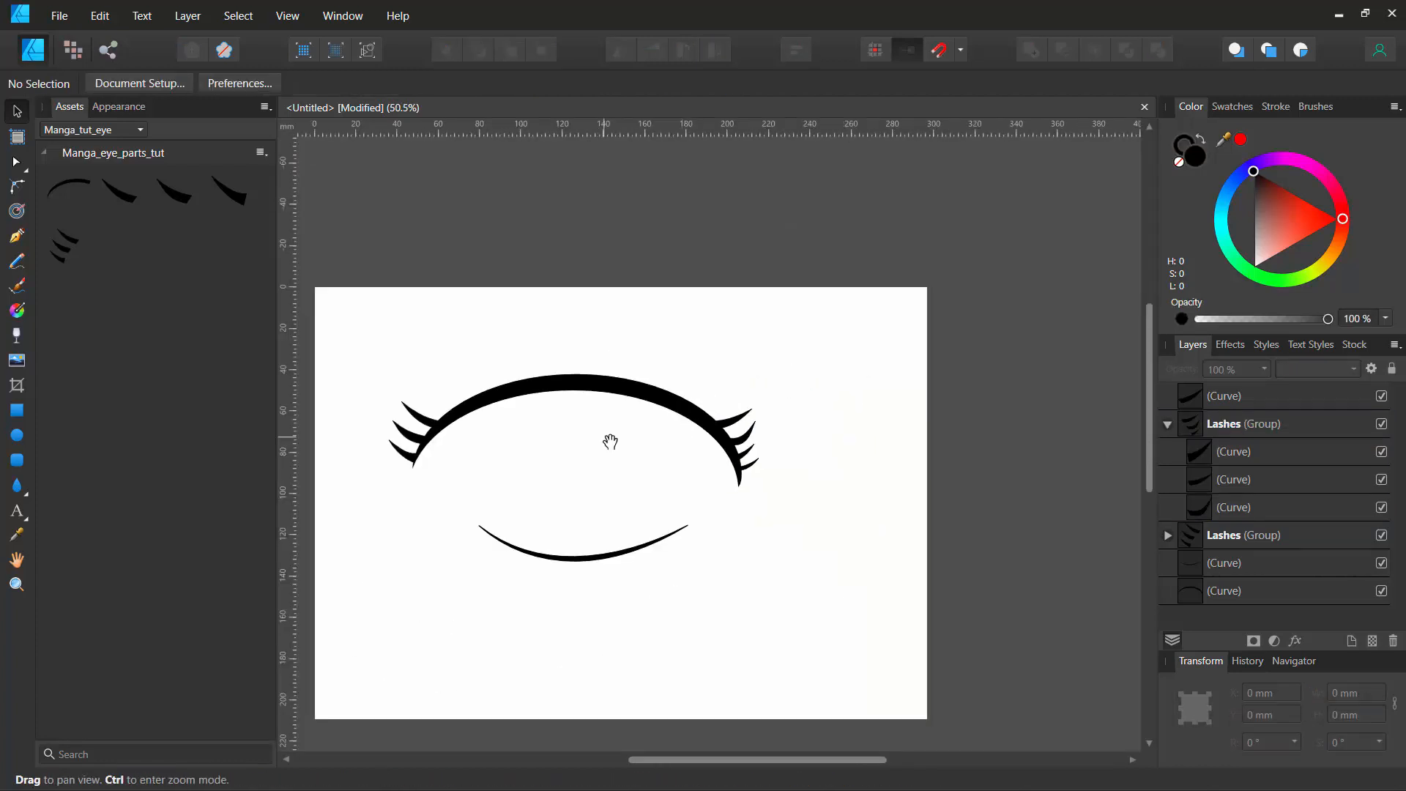
left_click_drag(609, 440, 722, 389)
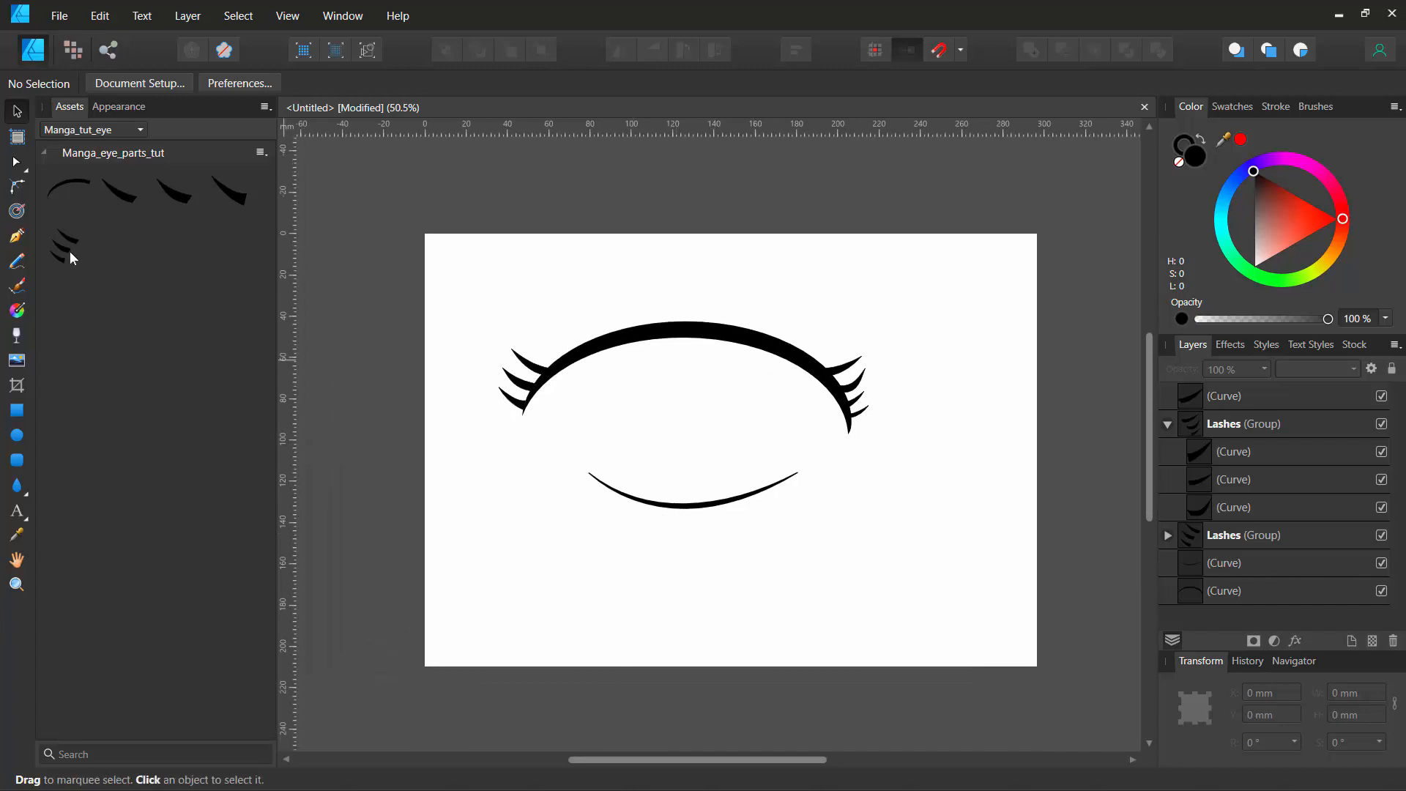
left_click_drag(71, 251, 590, 495)
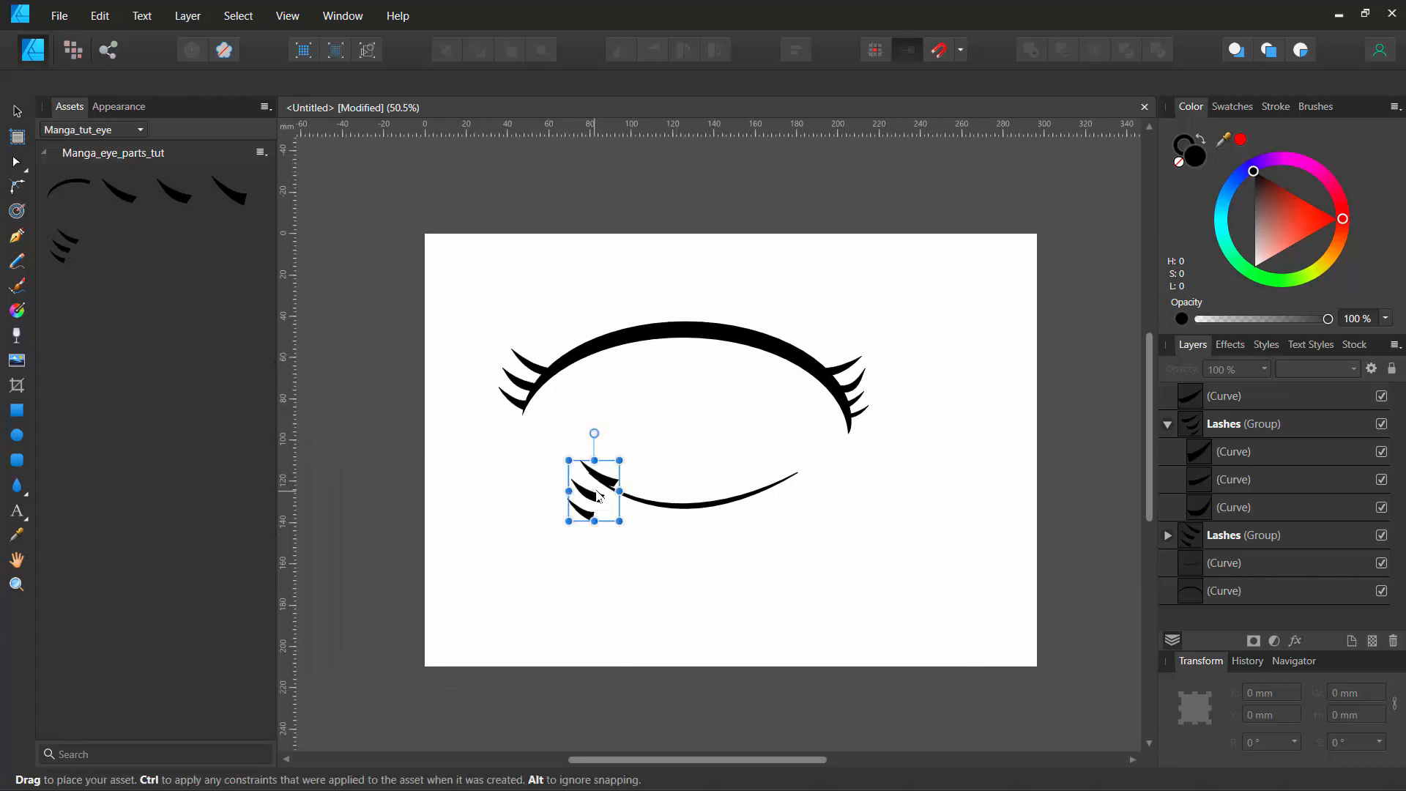
left_click_drag(594, 432, 539, 486)
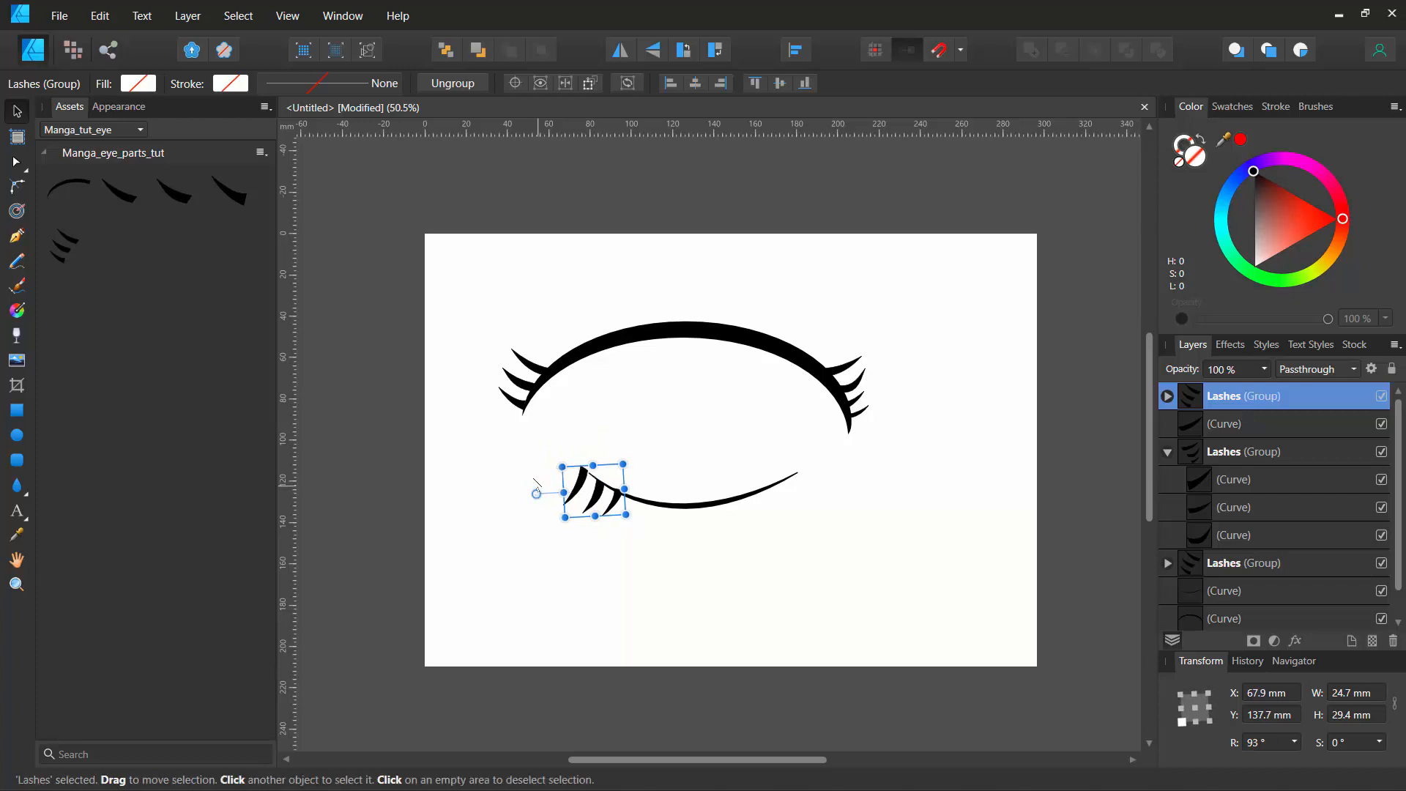
Step: Scale the rotated lashes to about 13 × 15.4 mm and attach them beneath the lower lid at about X 79.1 mm, Y 132.4 mm
scroll(535, 484, "up", 7)
left_click_drag(802, 510, 849, 552)
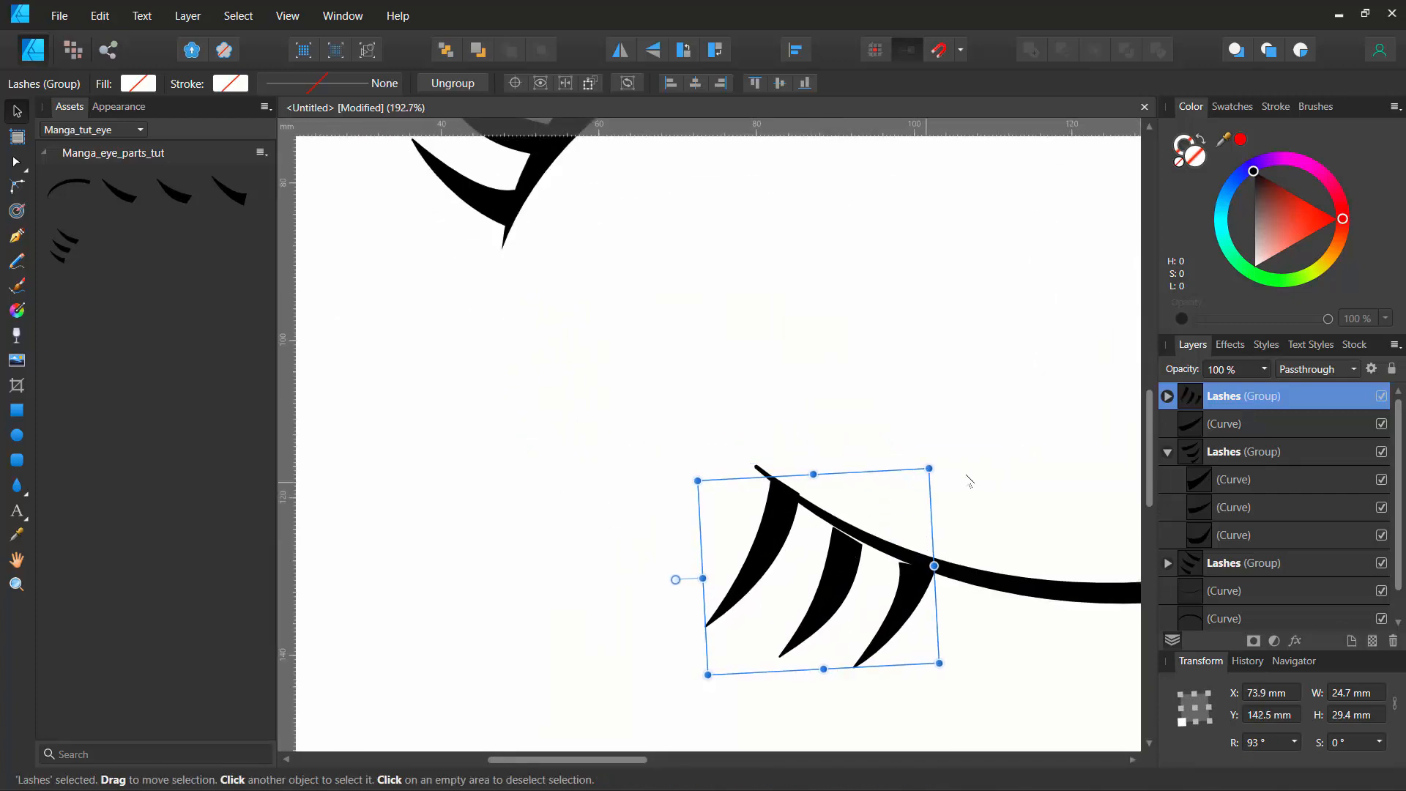
left_click_drag(929, 469, 828, 565)
left_click_drag(786, 614, 823, 537)
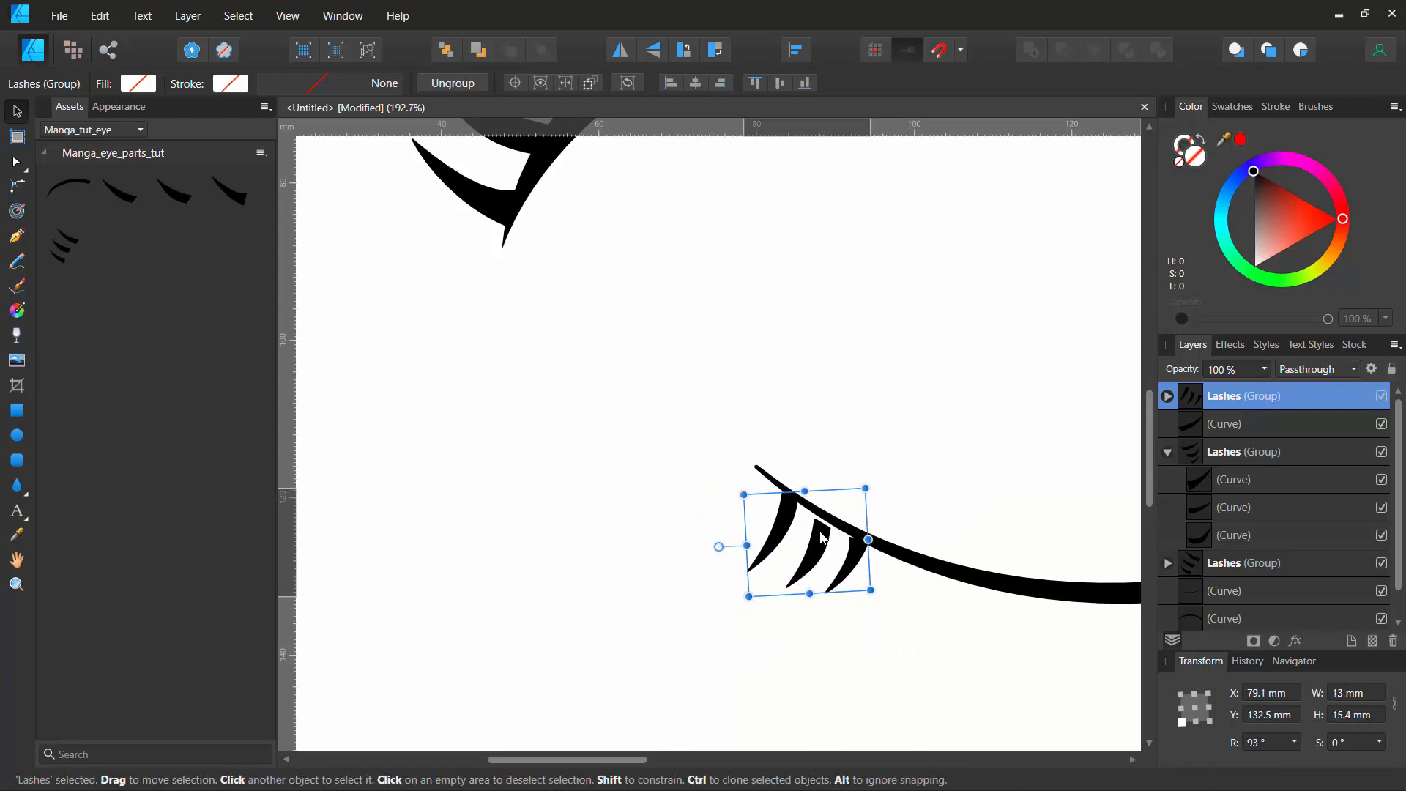
left_click_drag(824, 537, 824, 535)
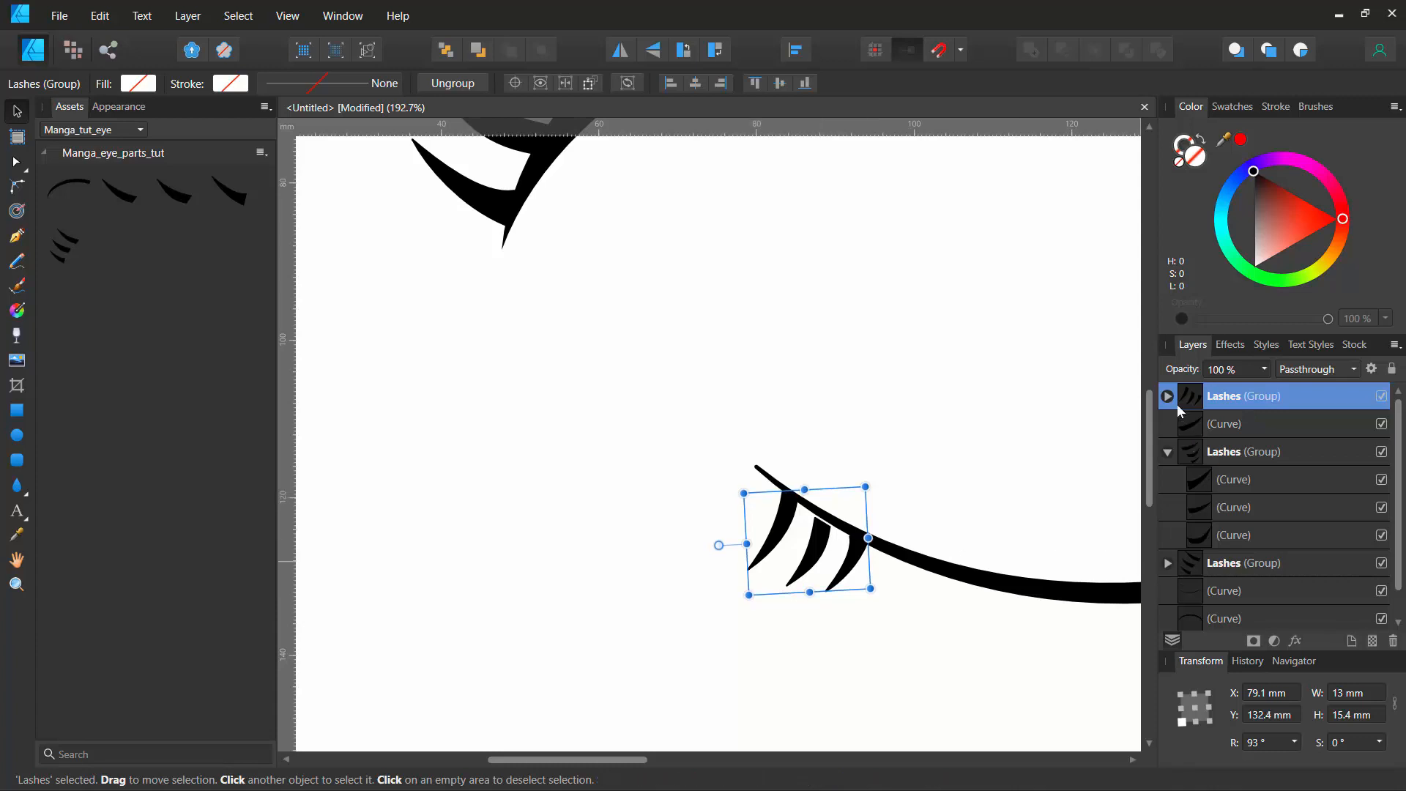
Step: Move the middle lash of the lower-lid group up into the lid line, at about X 84.1 mm, Y 130.2 mm
left_click(1168, 396)
left_click(1204, 448)
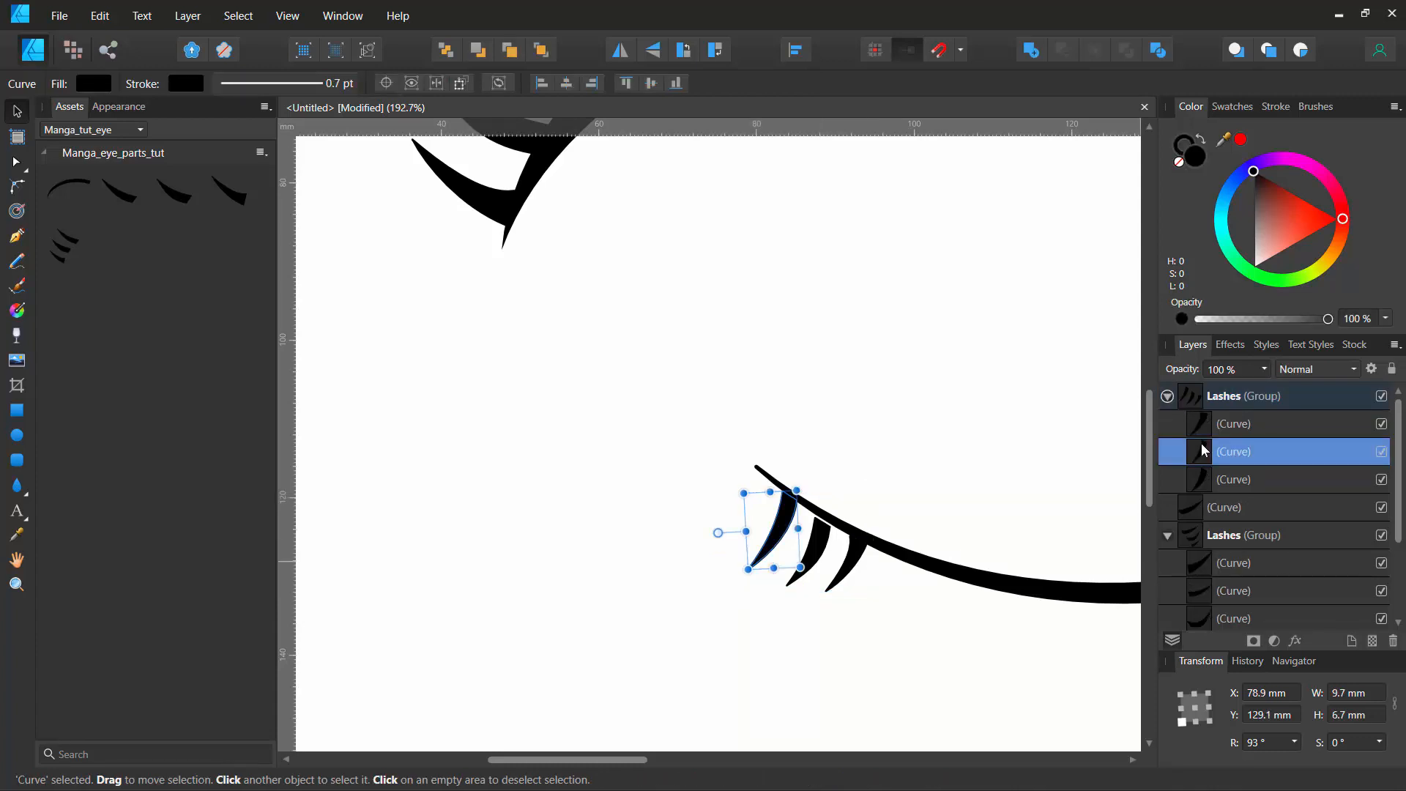
left_click(1197, 428)
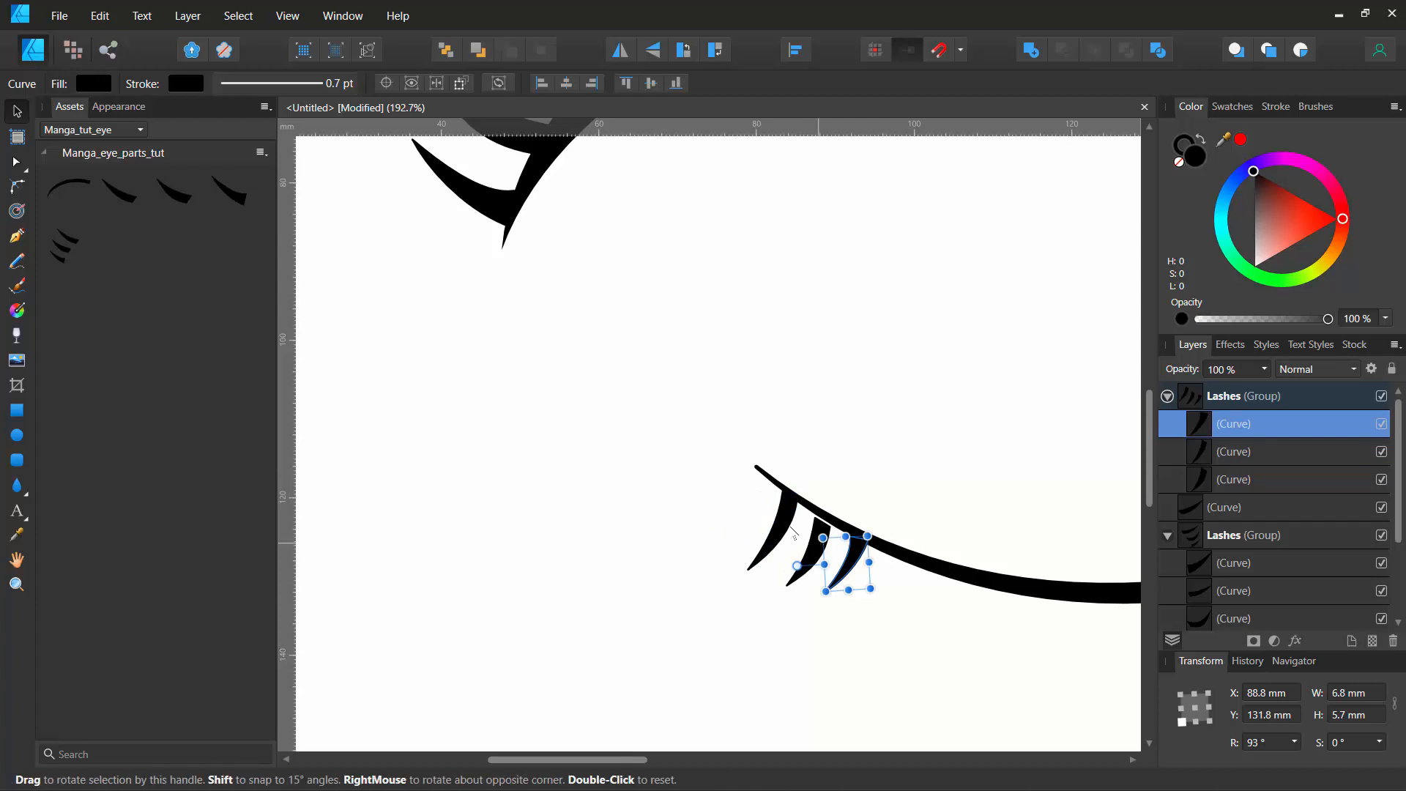
key("a")
left_click(820, 546)
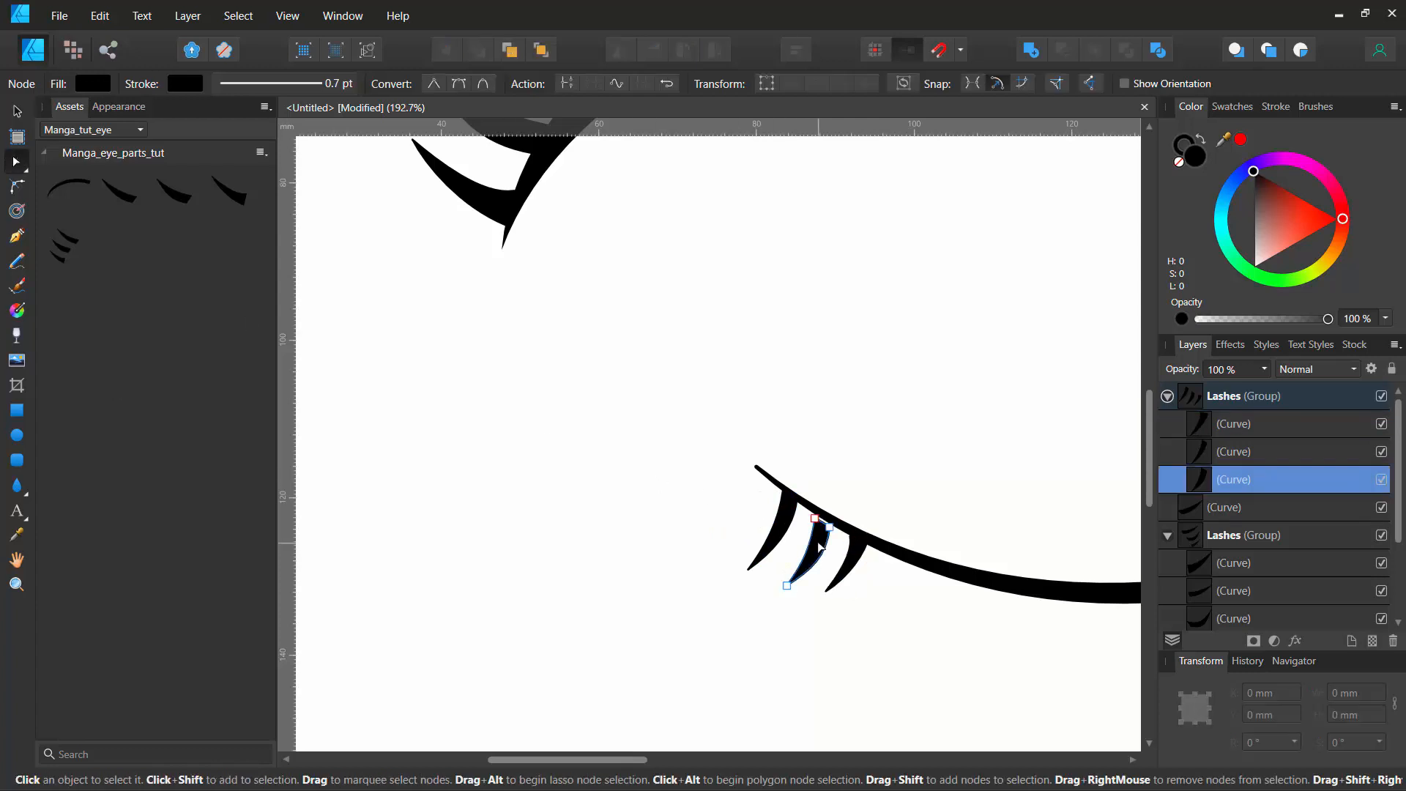
scroll(820, 546, "up", 5)
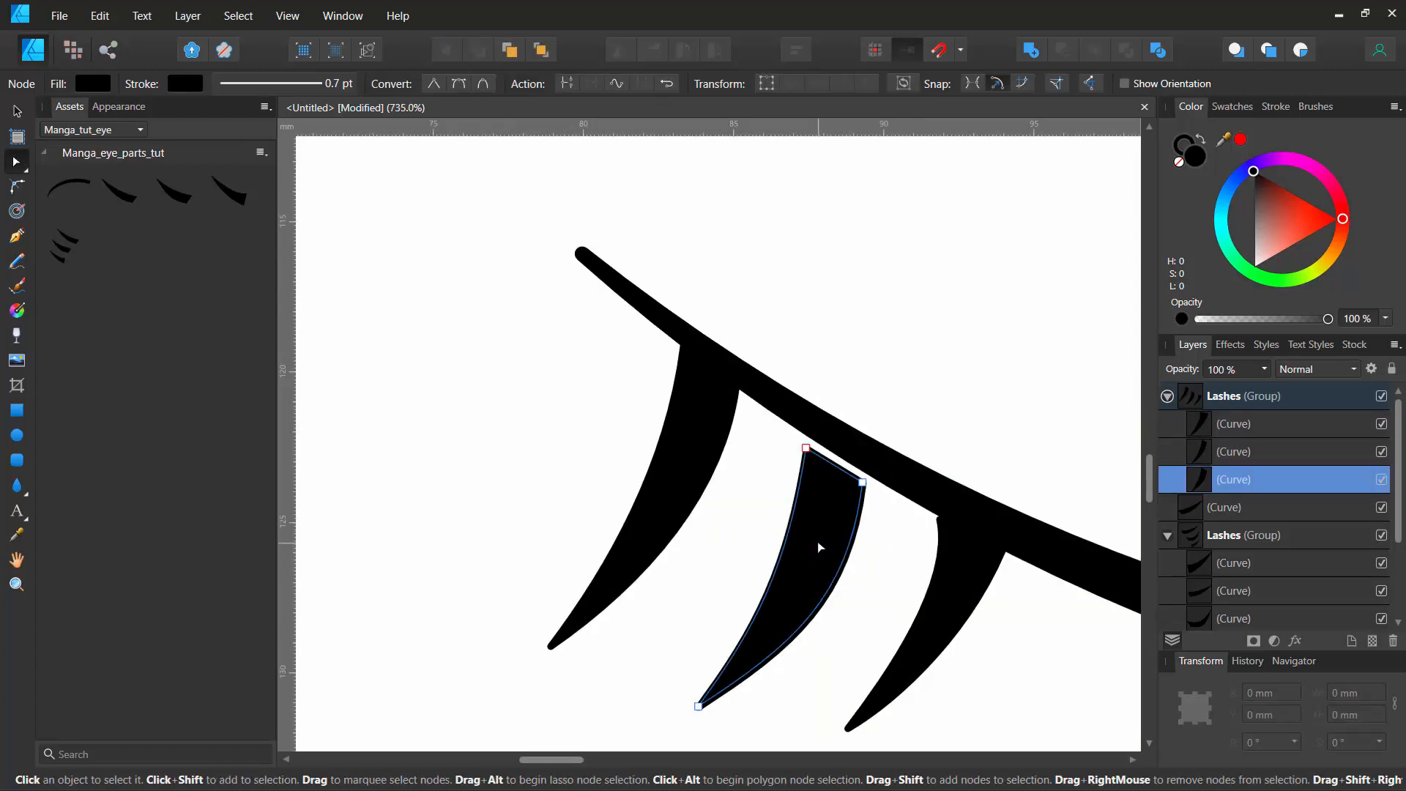
left_click(18, 114)
left_click_drag(797, 529, 804, 501)
scroll(456, 419, "down", 2)
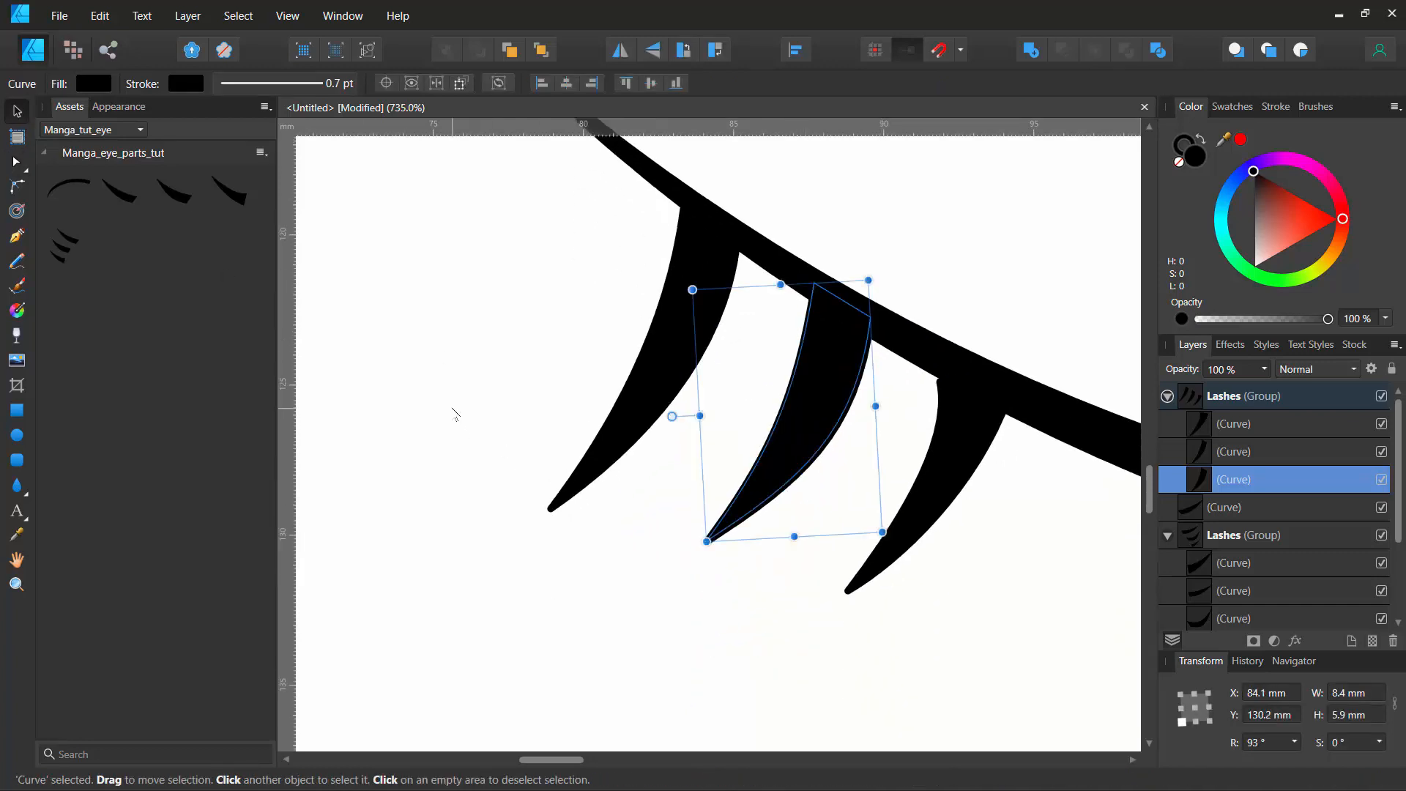
Step: Move the outermost lash of the lower-lid group slightly up and outward along the lid, and clear the selection
scroll(456, 410, "up", 3)
scroll(454, 411, "down", 5)
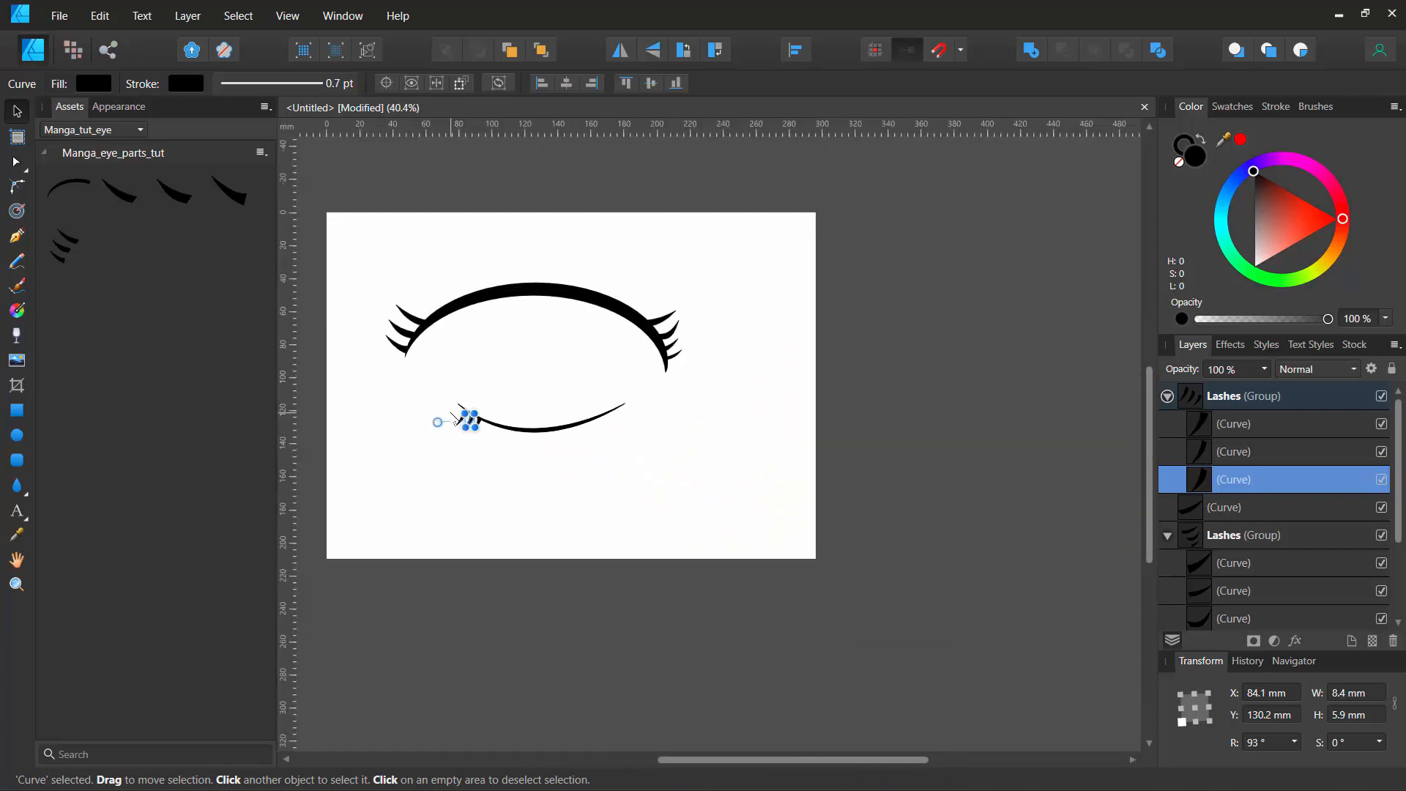
scroll(444, 417, "up", 5)
scroll(449, 414, "down", 1)
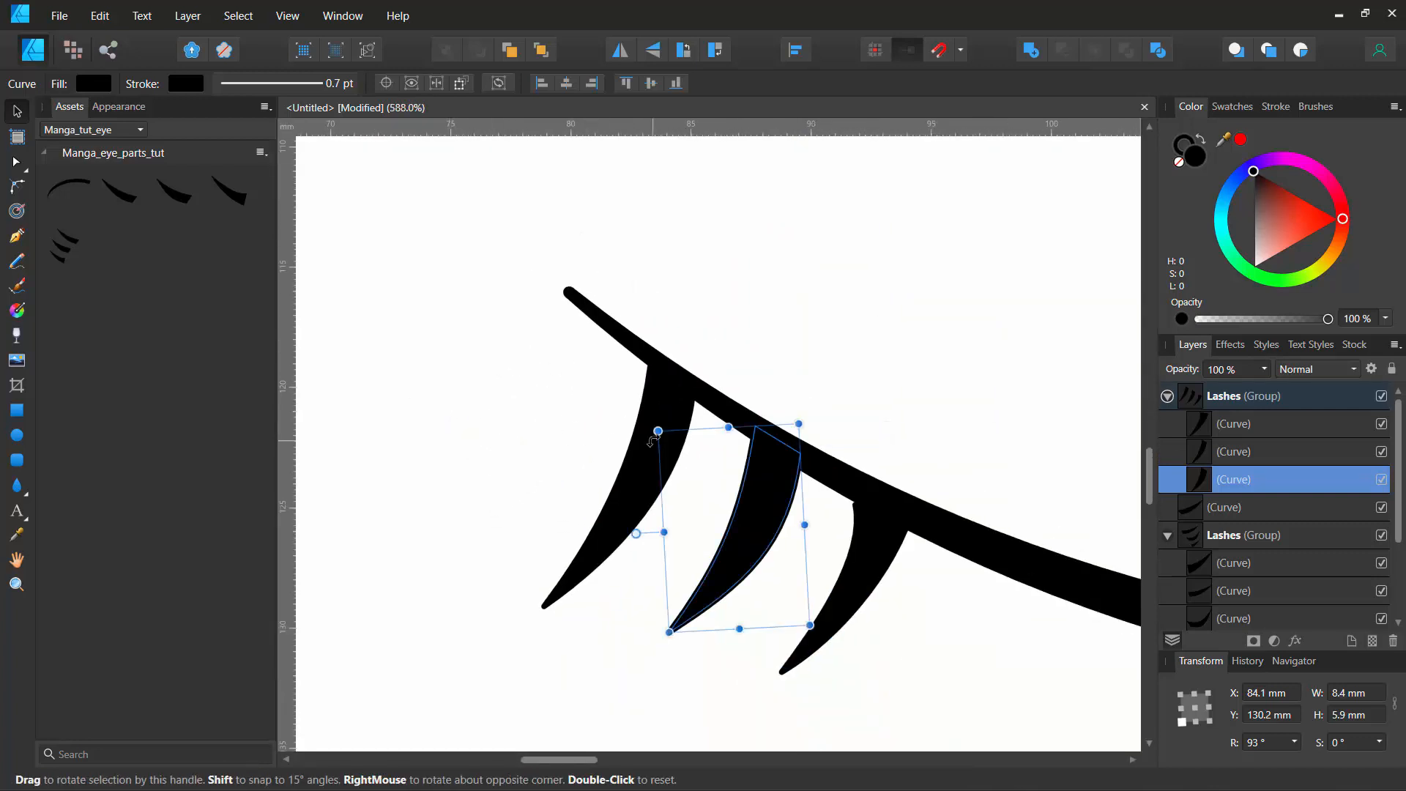
left_click(652, 408)
left_click_drag(656, 419, 636, 400)
left_click(487, 465)
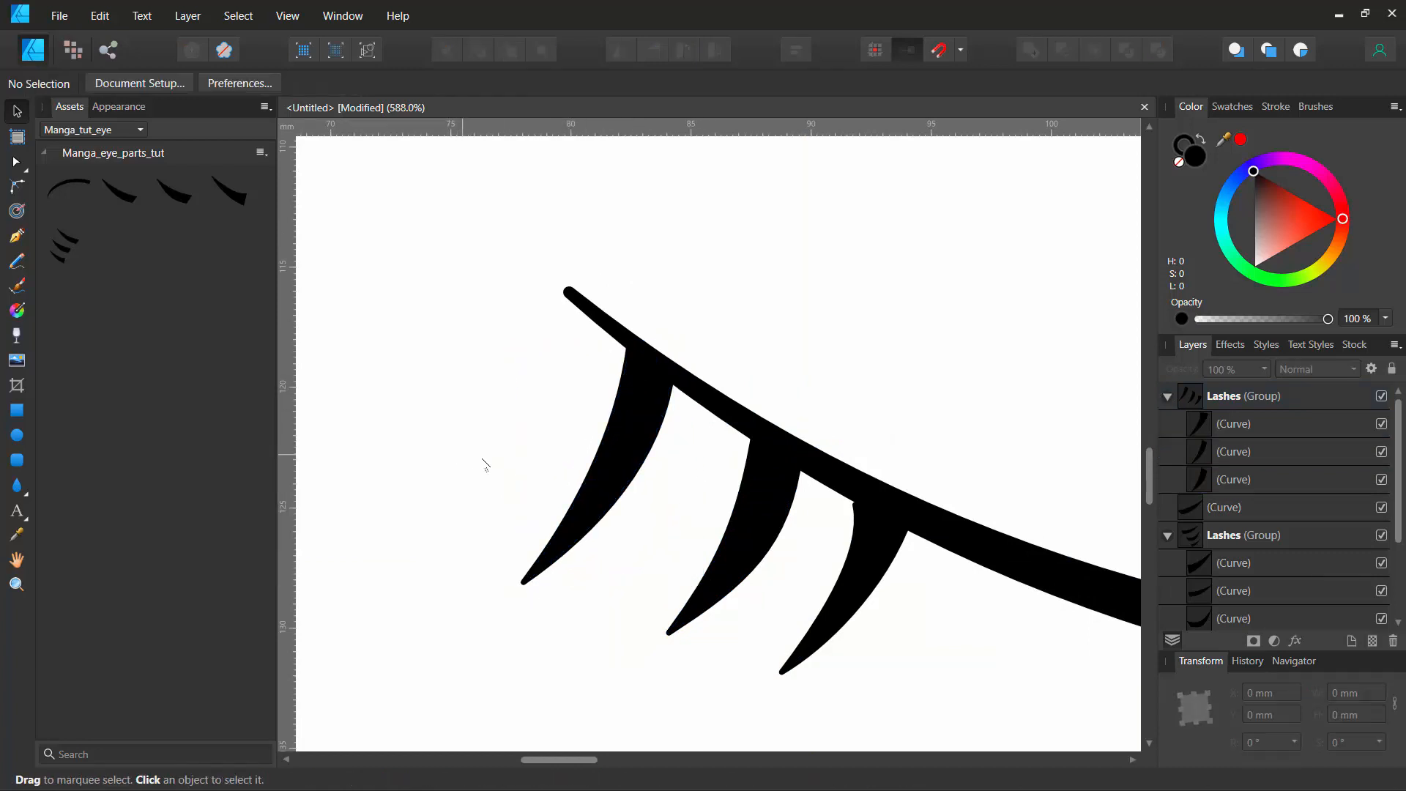
Step: Rotate the whole lower-lid lashes group to about 91.7°
left_click(627, 459)
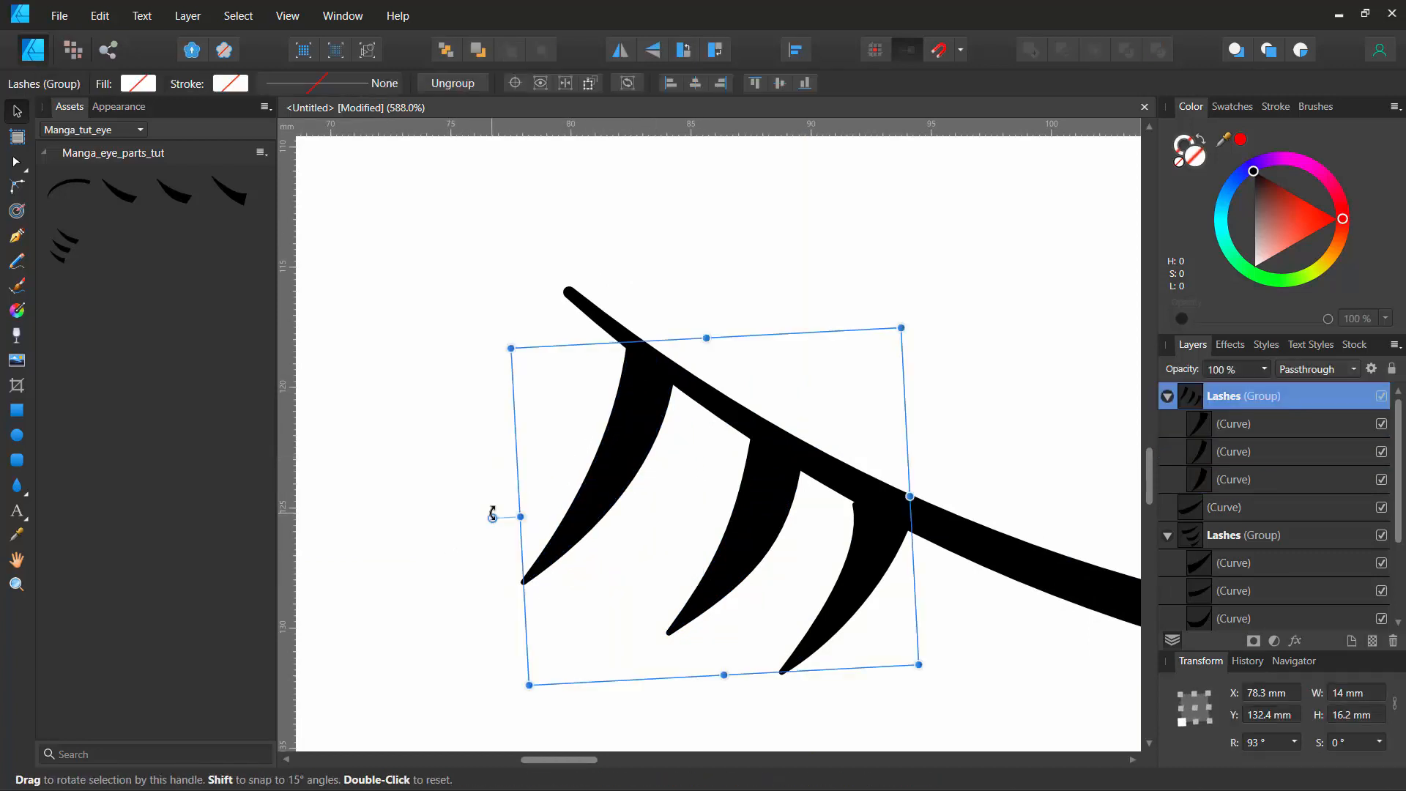
mouse_move(493, 516)
left_mouse_down()
mouse_move(494, 495)
mouse_move(490, 513)
left_mouse_up()
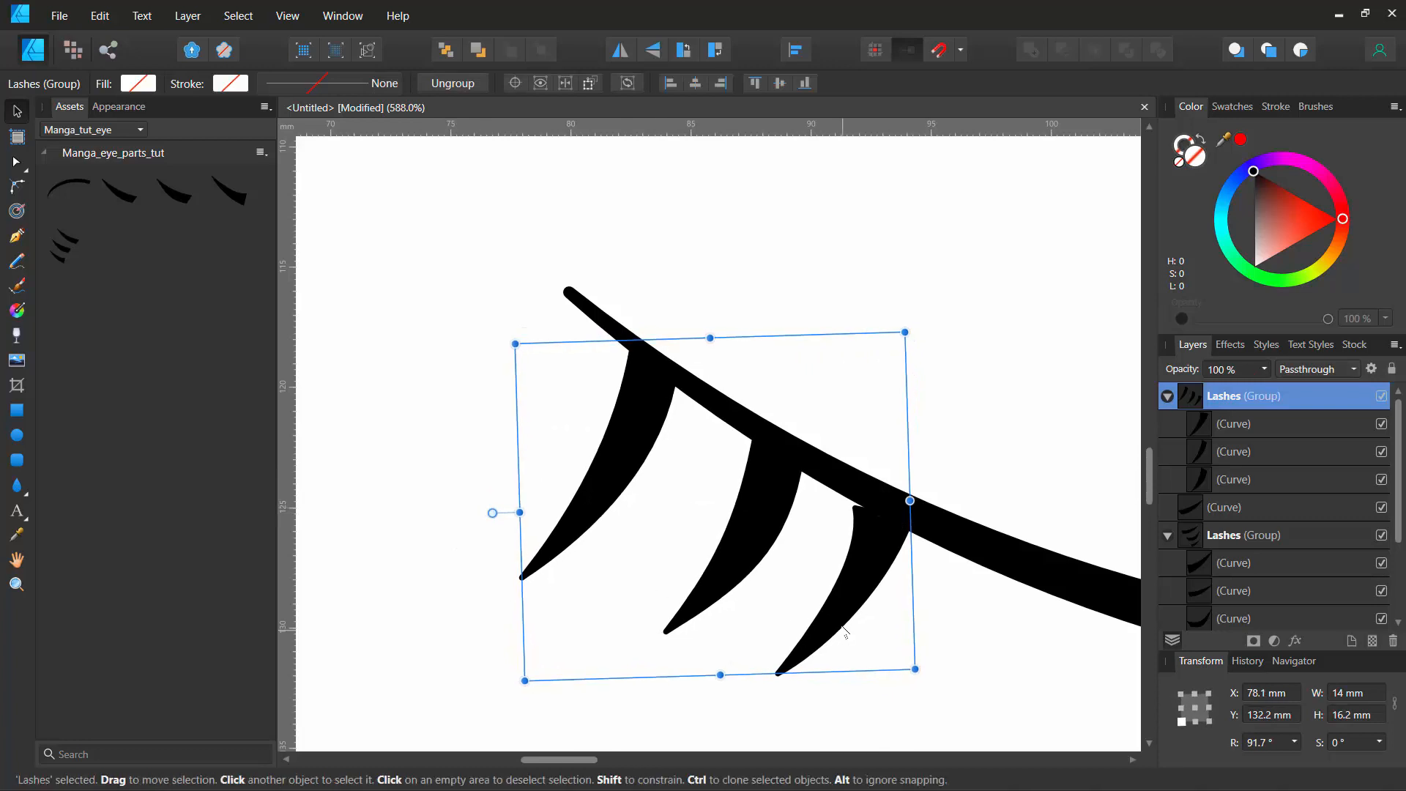
left_click(843, 590)
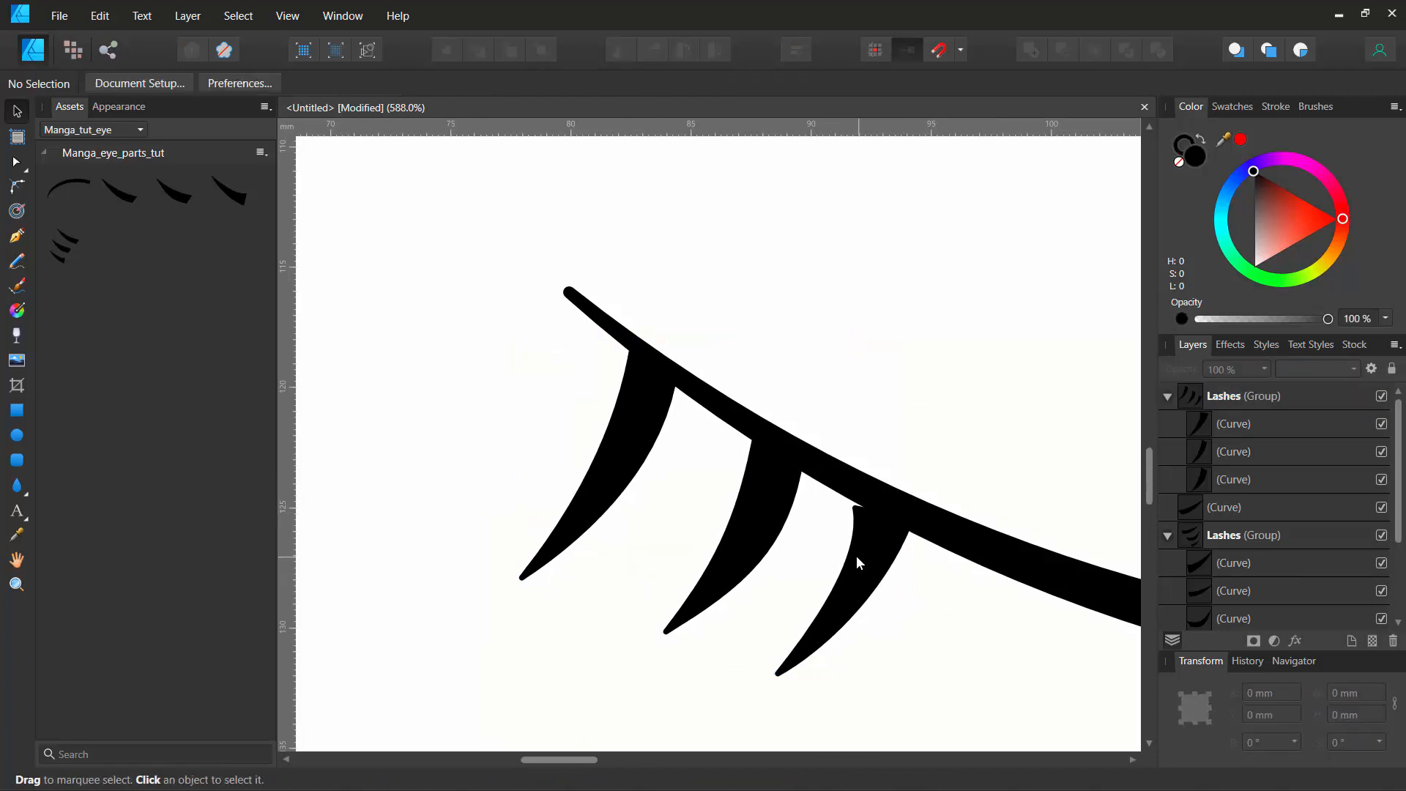
left_click(856, 556)
left_click(982, 681)
Step: Rotate the innermost lash of the lower-lid group to about 77° and clear the selection
left_click(24, 159)
left_click(873, 542)
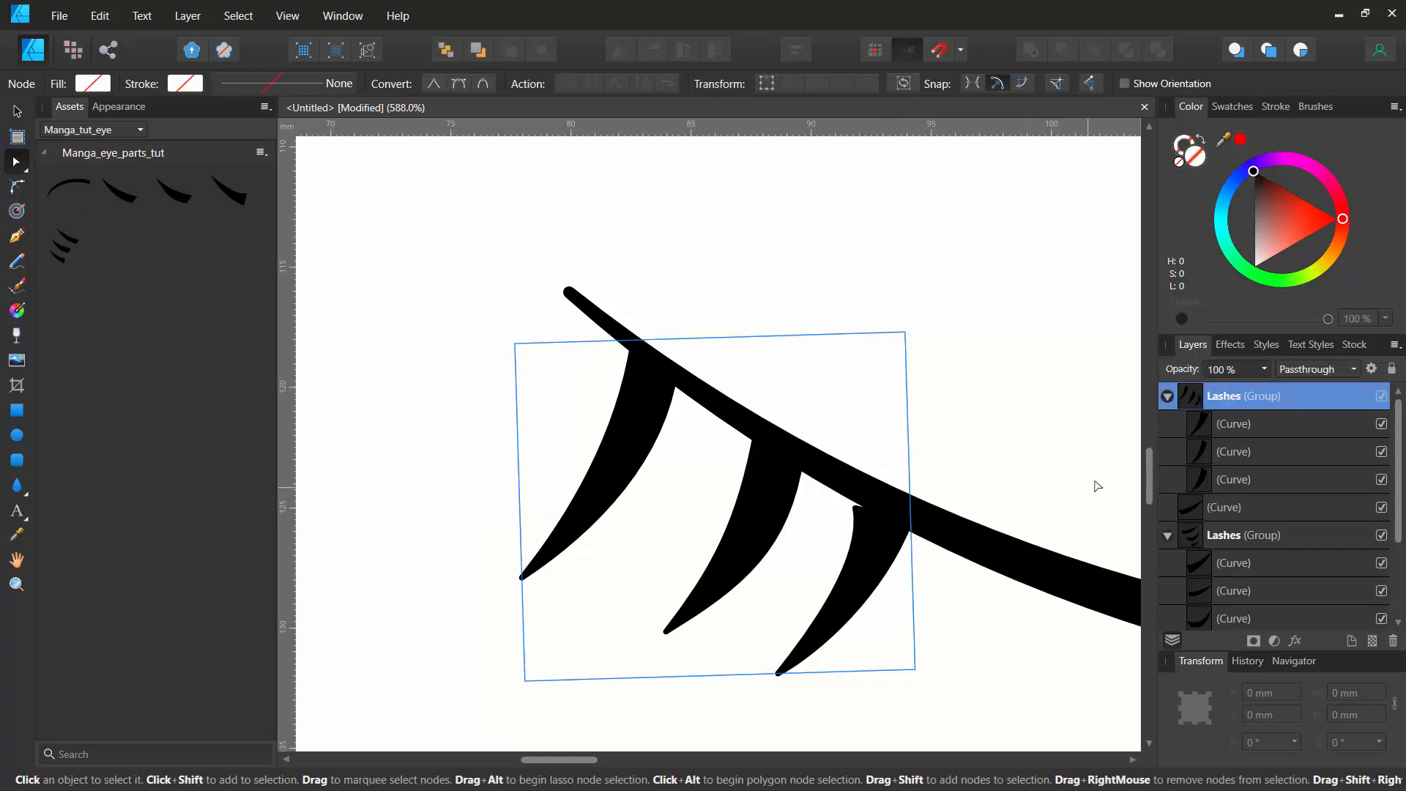
left_click(1199, 476)
left_click(1198, 452)
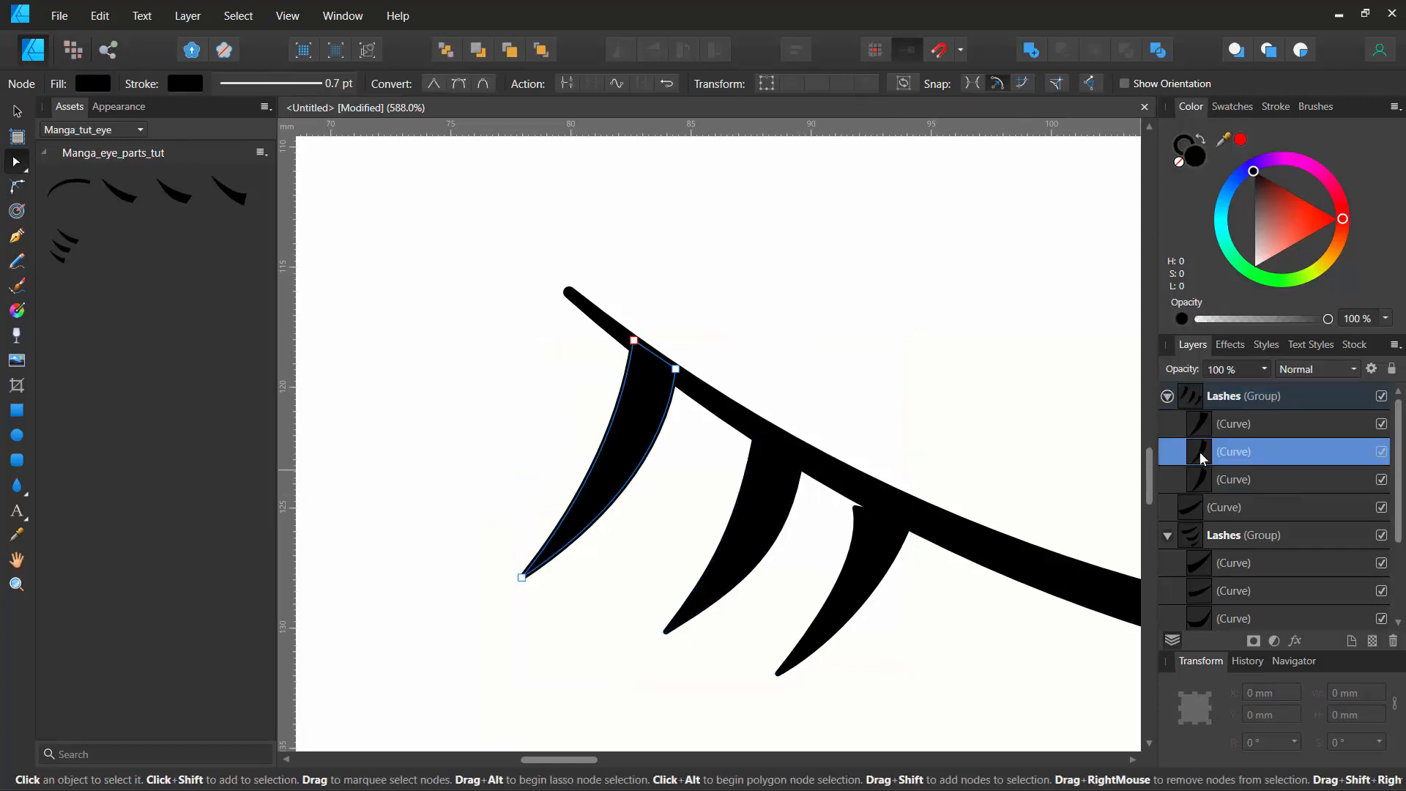
left_click(1197, 422)
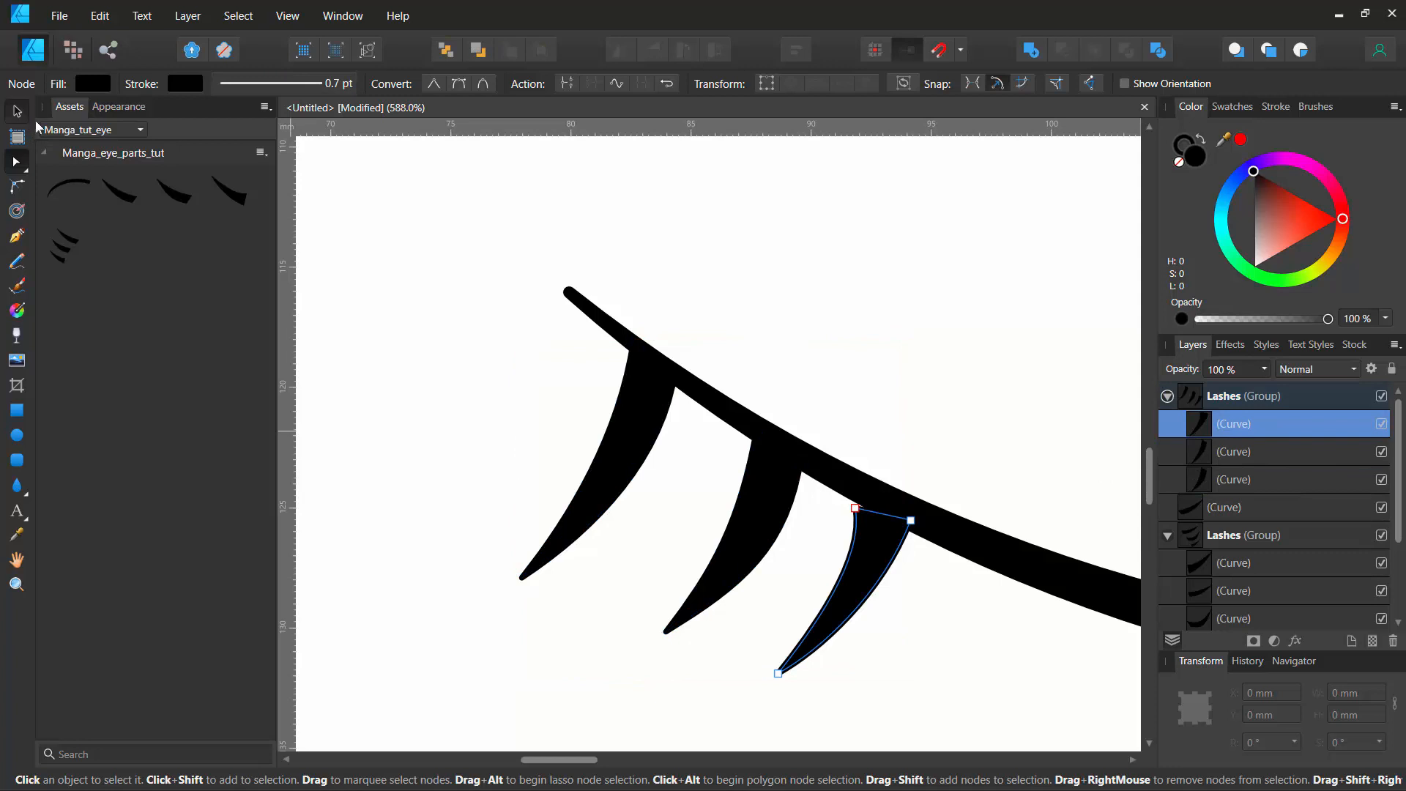
left_click(17, 111)
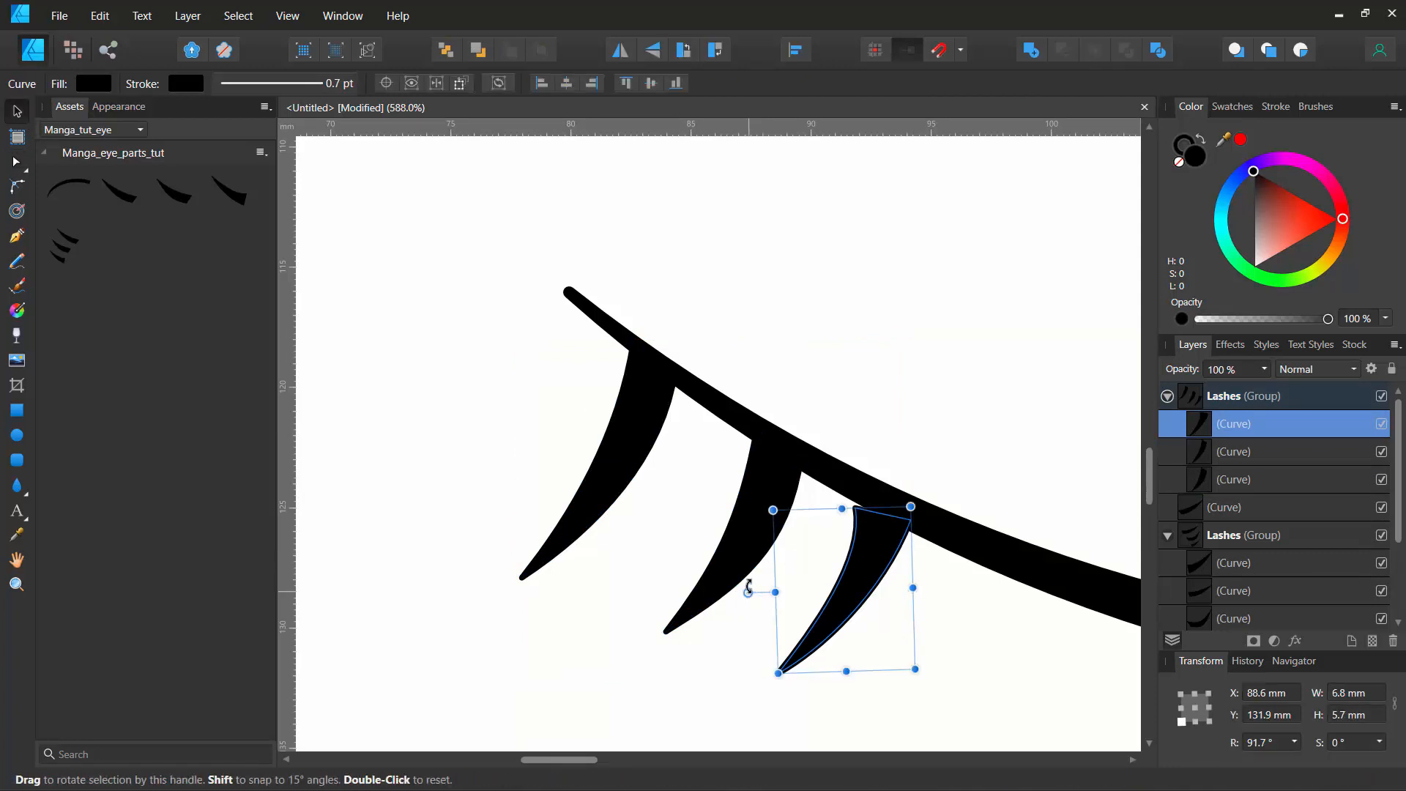
left_click_drag(748, 589, 753, 553)
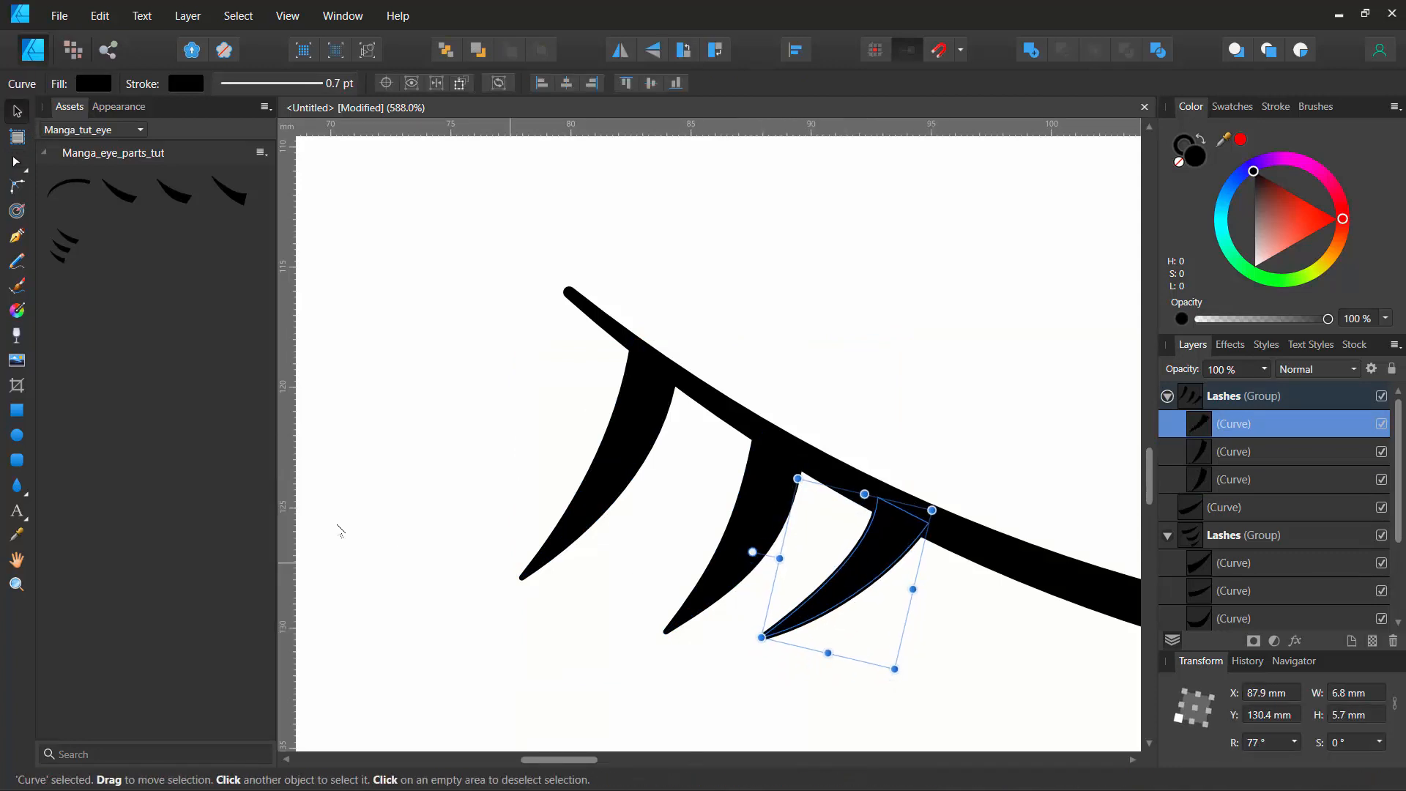
scroll(354, 486, "down", 10)
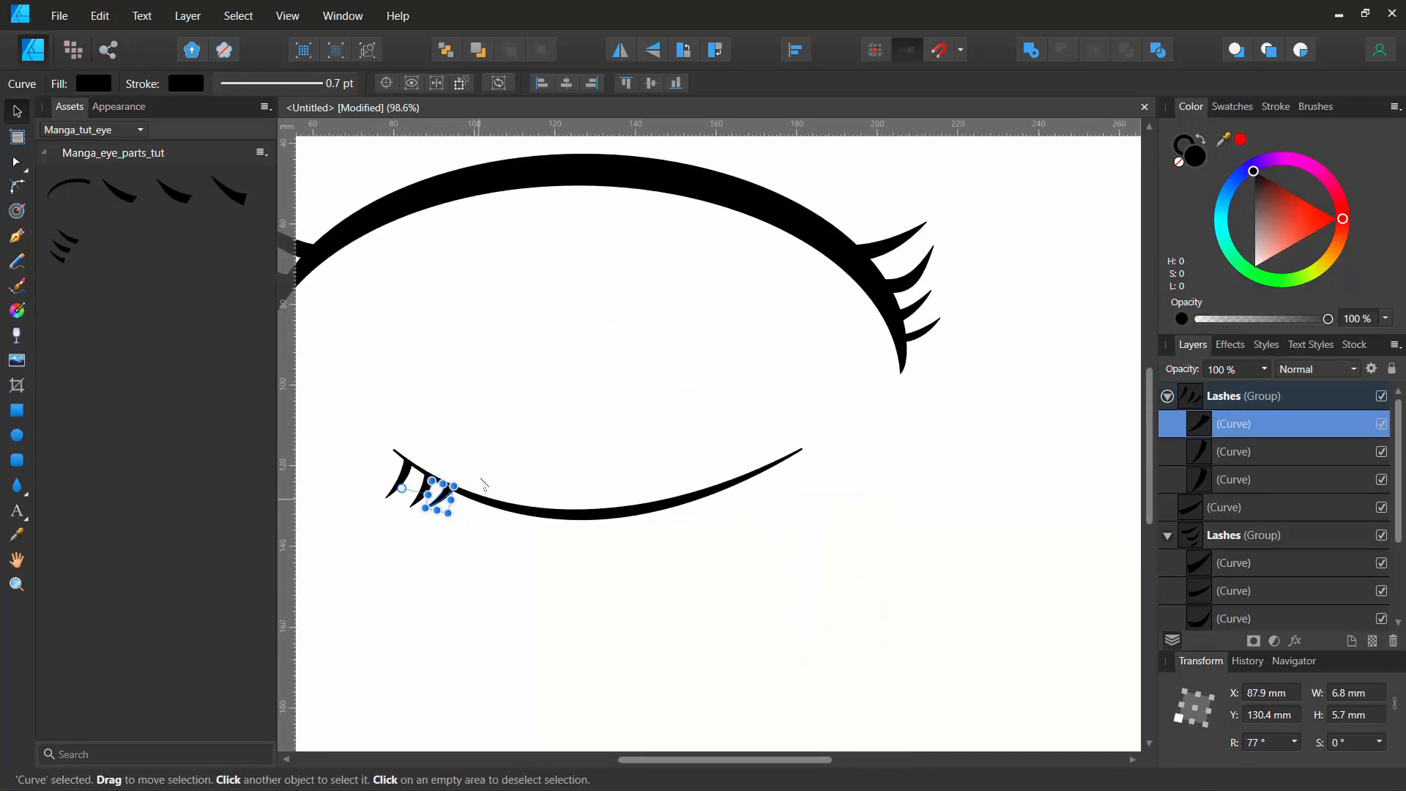
left_click(503, 559)
scroll(377, 534, "up", 5)
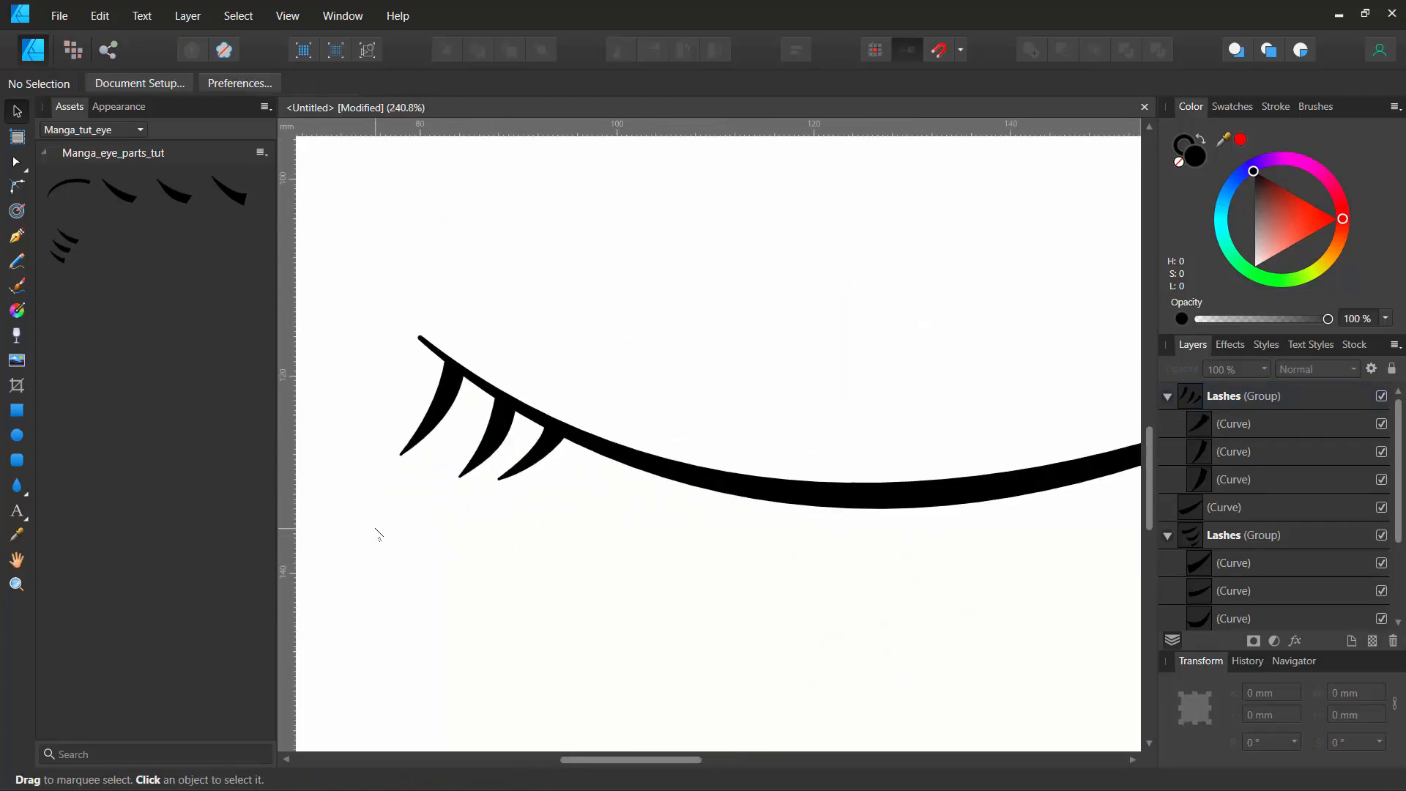
Step: Set the innermost lower lash's rotation to about 85.5° and collapse its Lashes group
left_click(533, 458)
left_click(1202, 431)
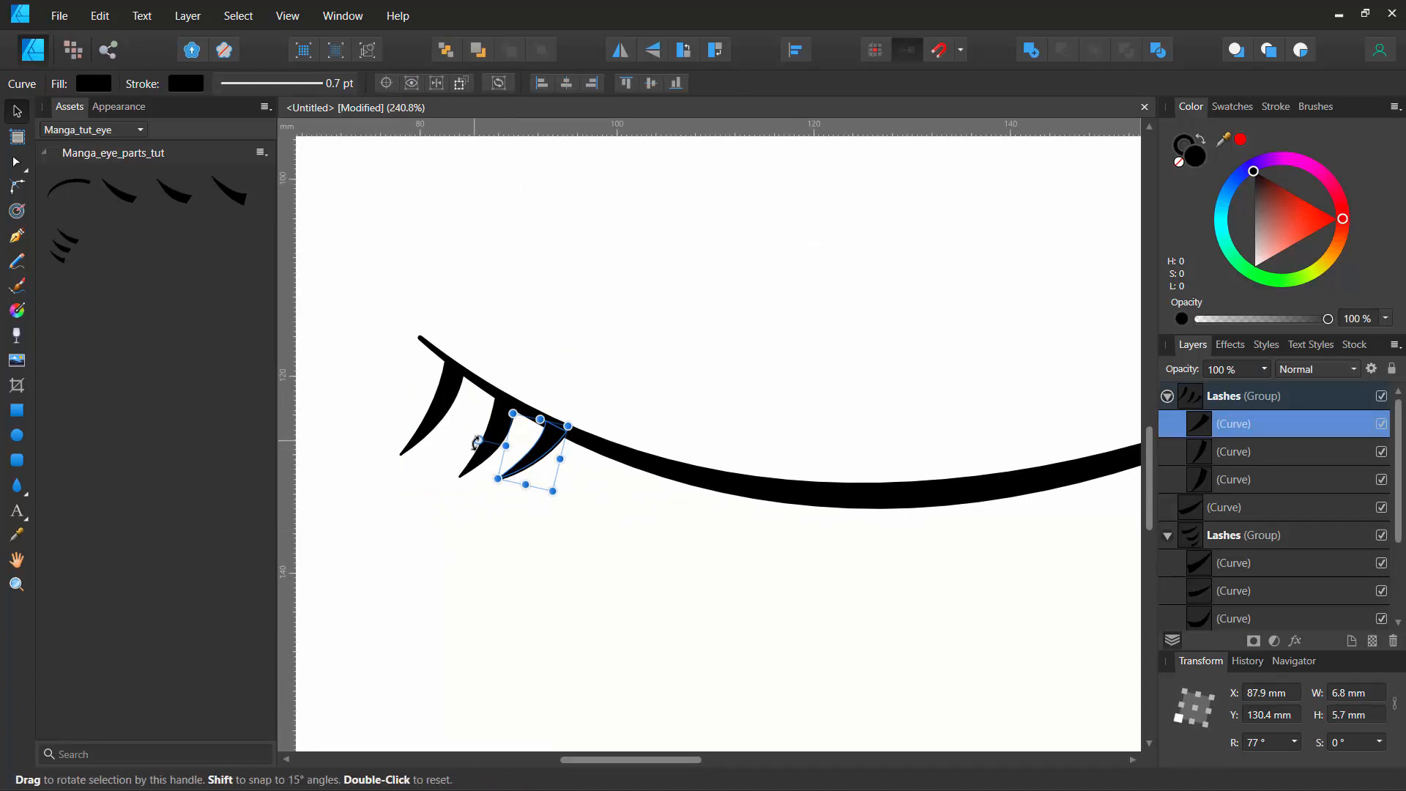
left_click_drag(474, 440, 476, 449)
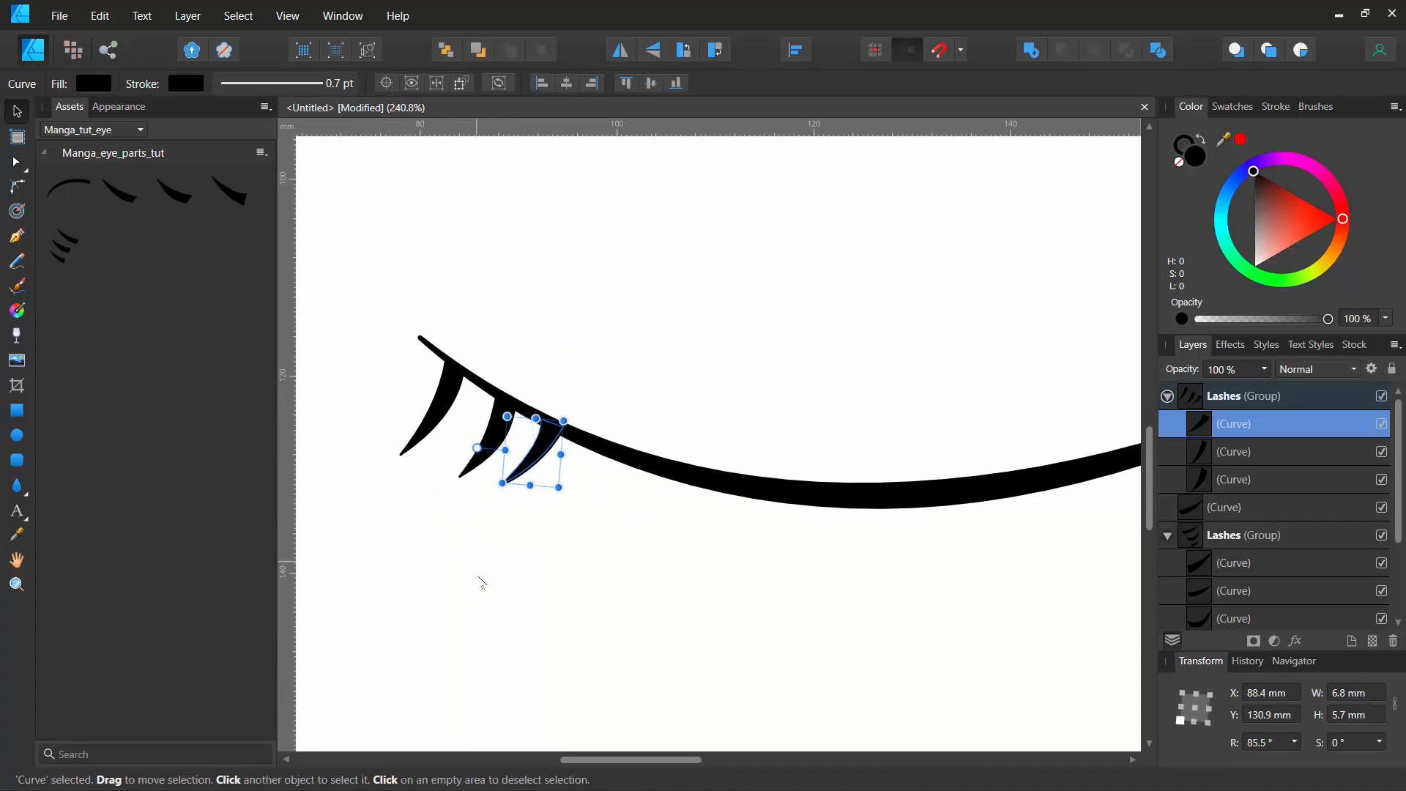
left_click(481, 582)
left_click(489, 433)
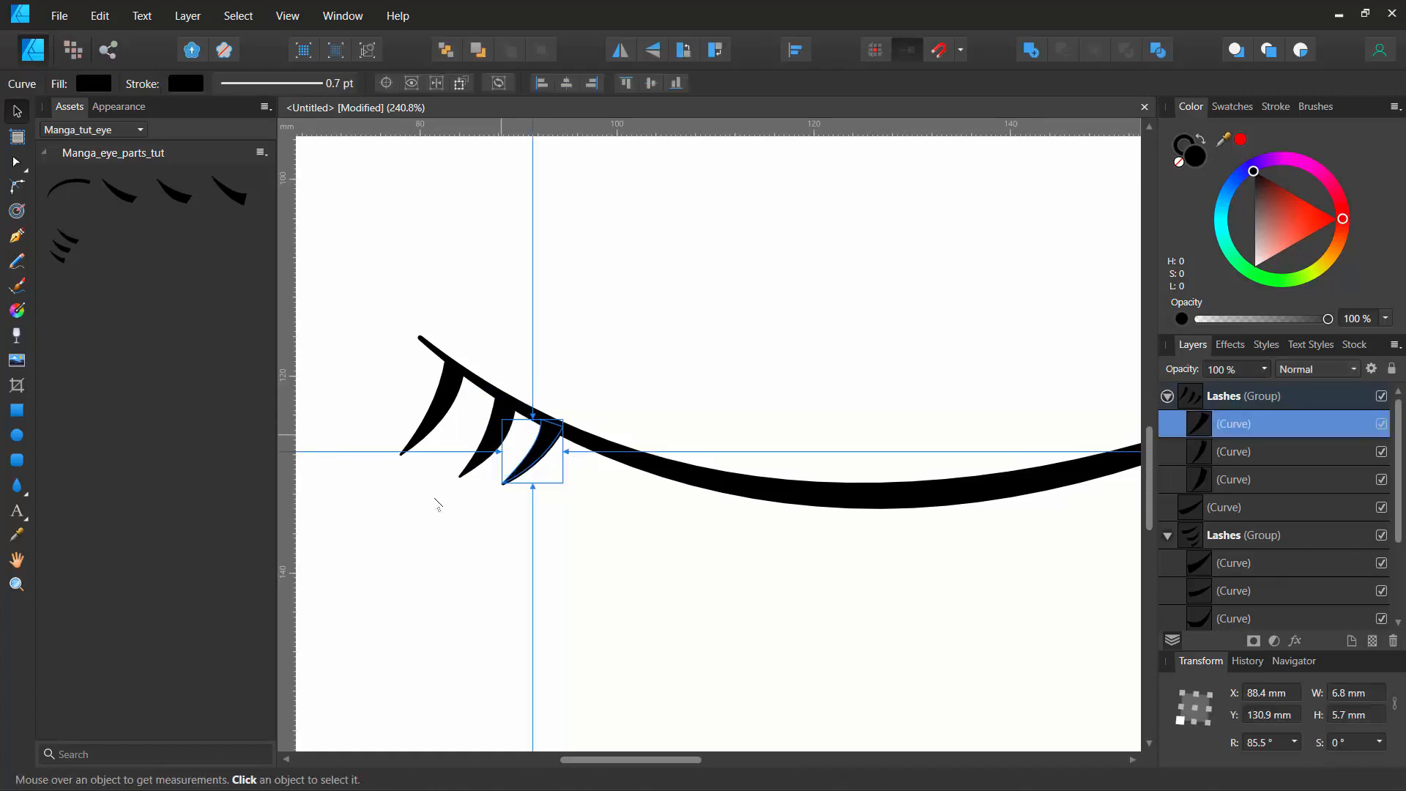
left_click(1168, 396)
left_click(685, 535)
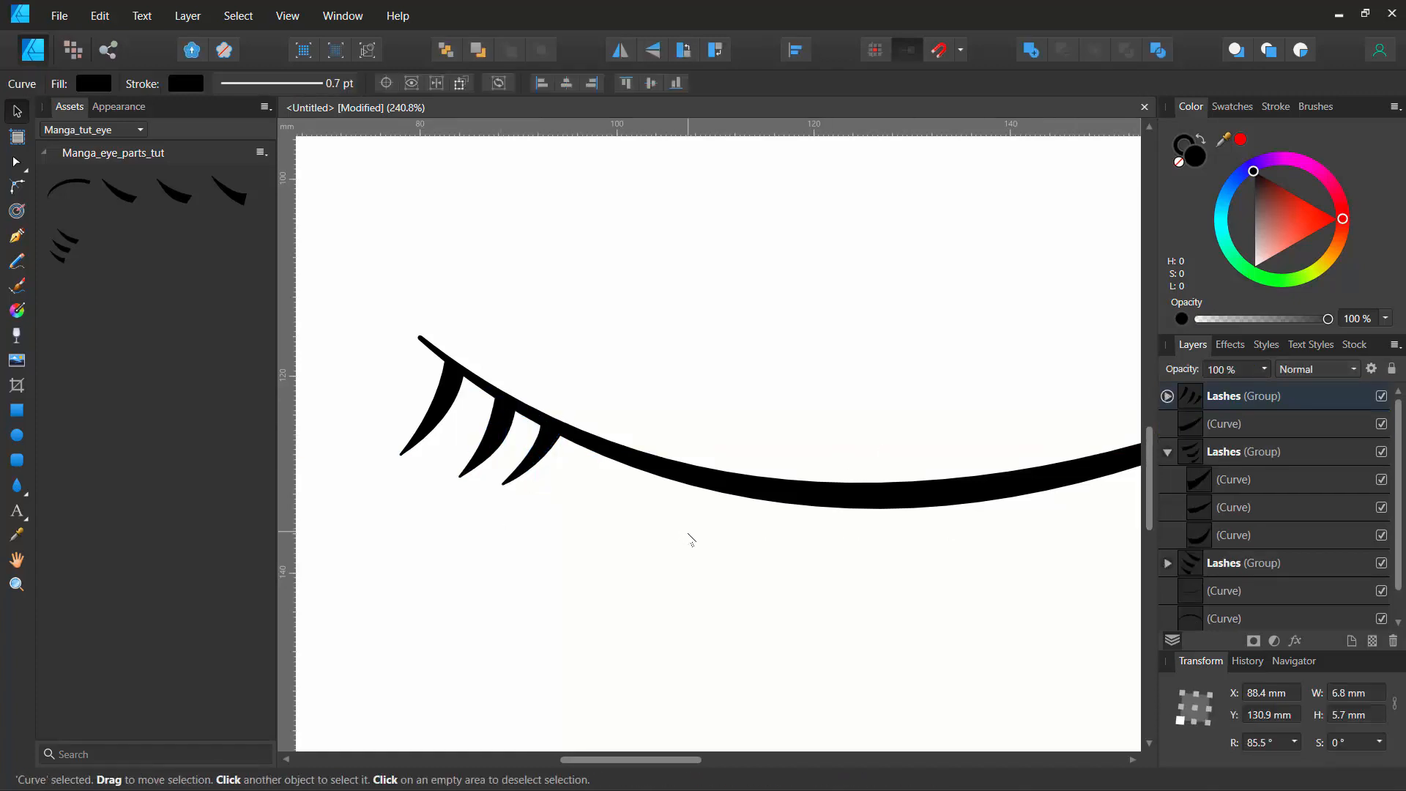
Step: Duplicate the lower Lashes group, flip it horizontally and place it at the lid's right end, at about X 184.7 mm, Y 116.3 mm
left_click(1193, 400)
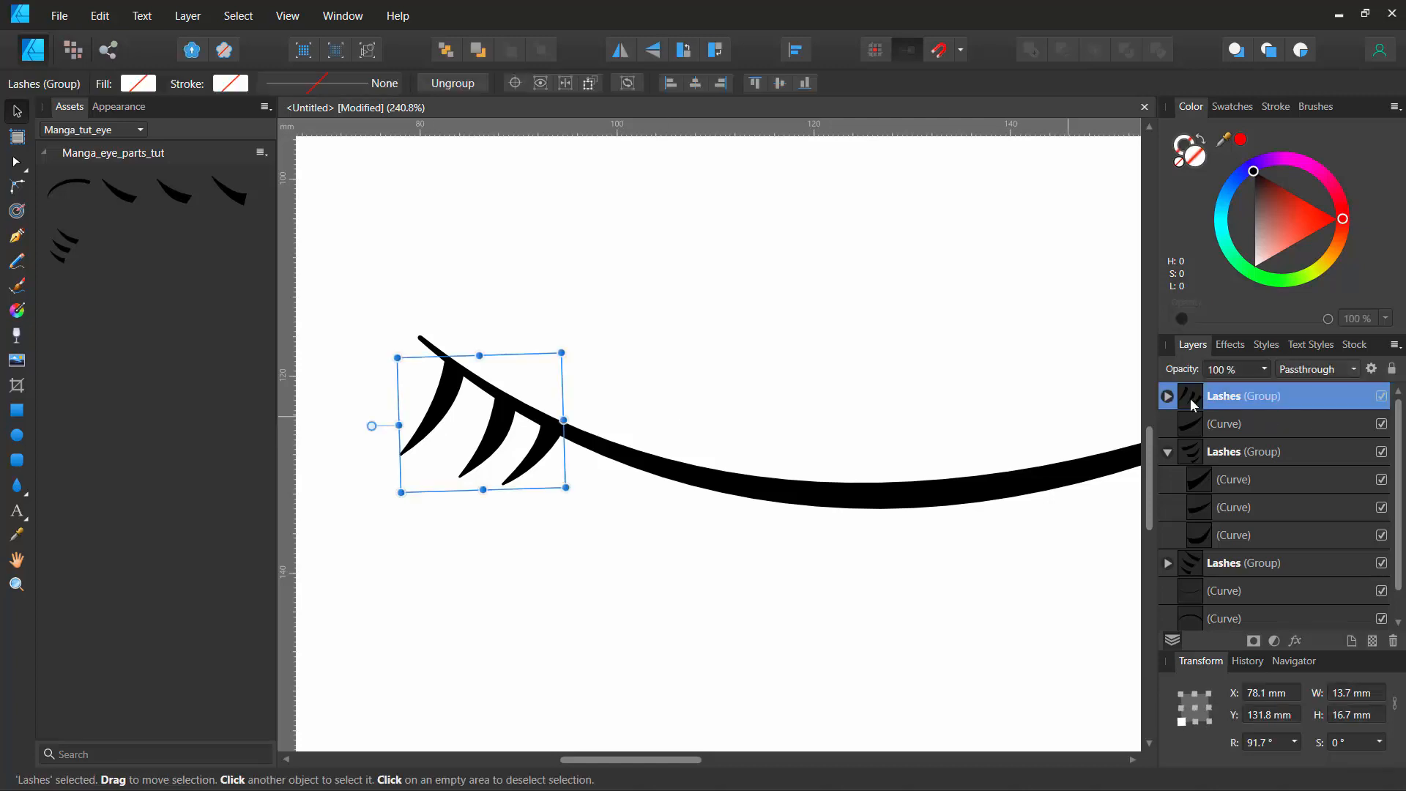
key("ctrl+j")
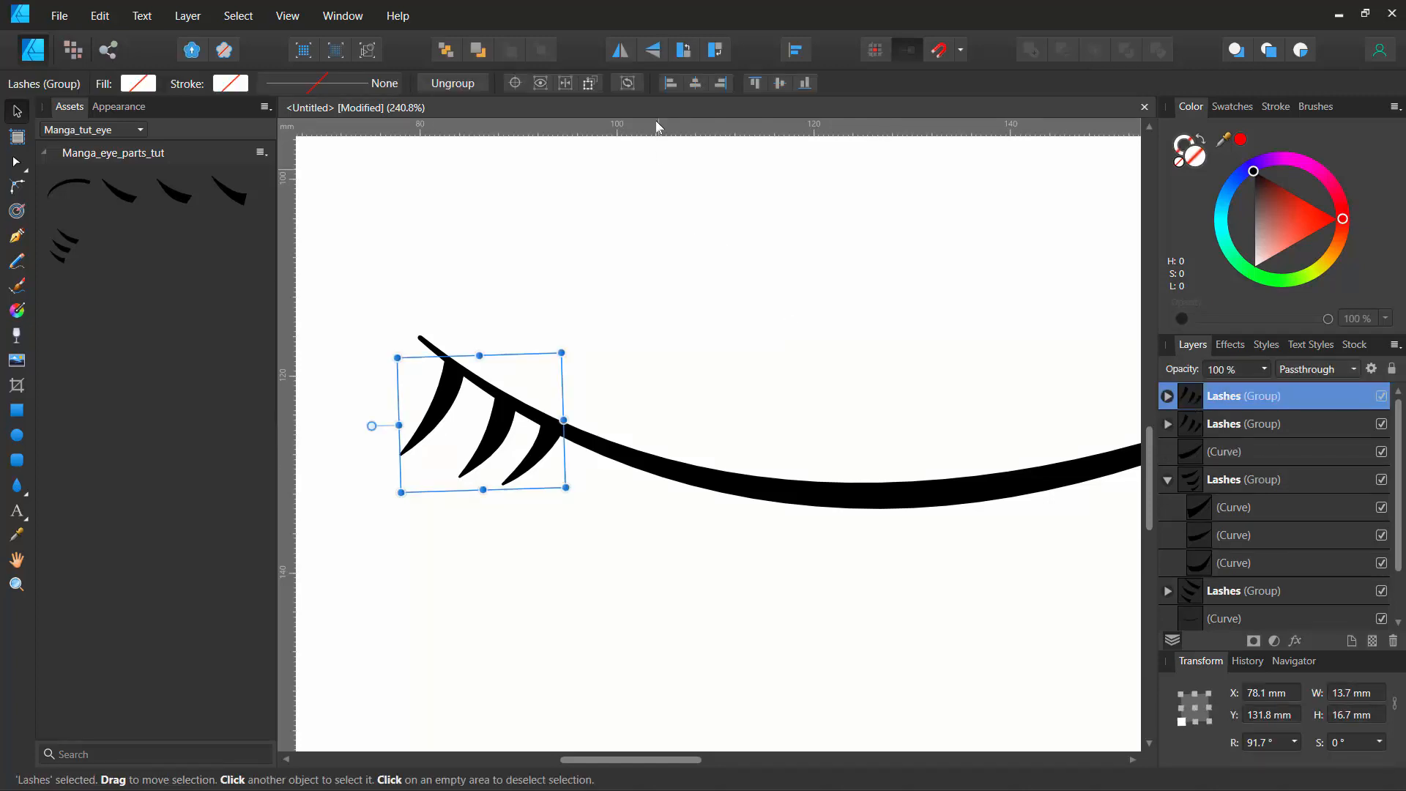
left_click(616, 54)
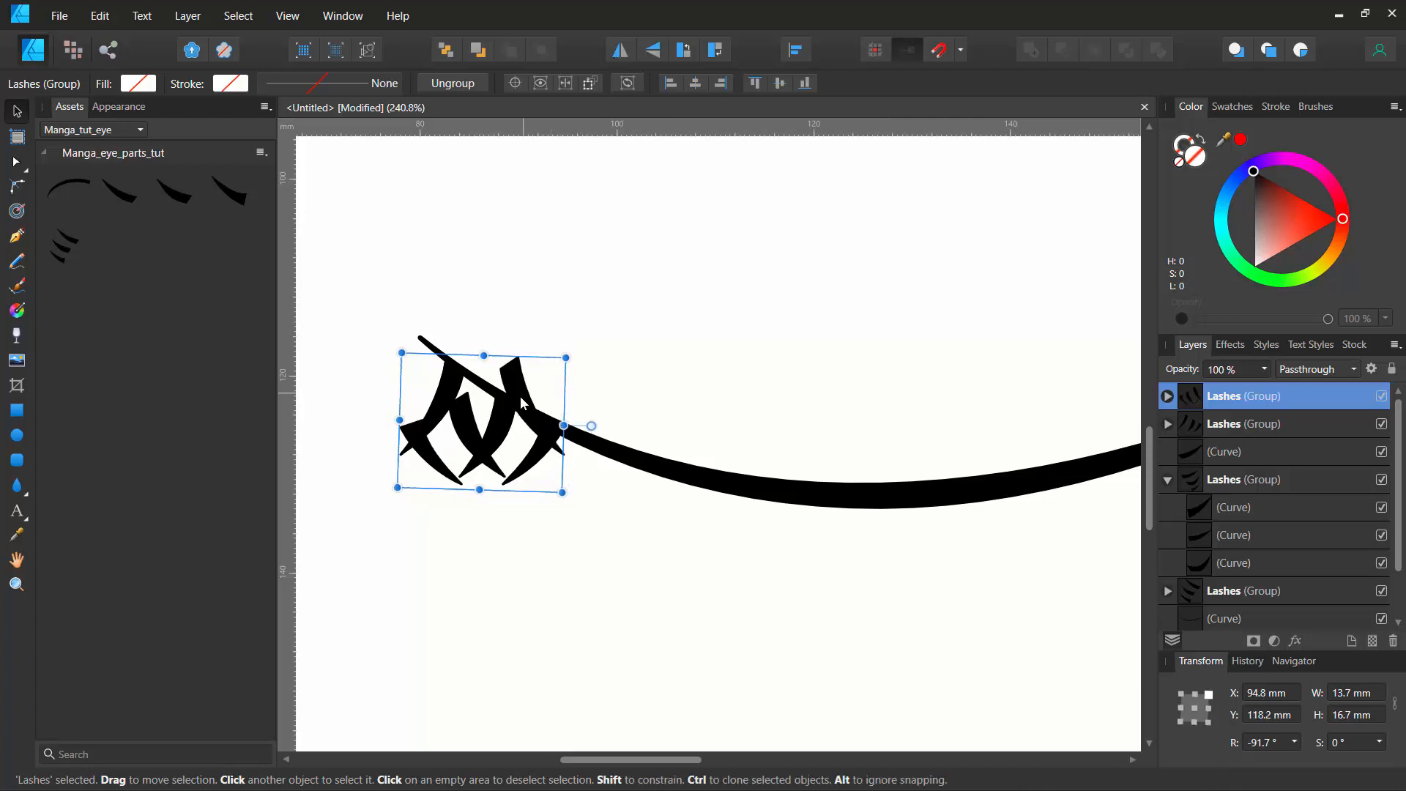
left_click_drag(520, 397, 1026, 432)
left_click_drag(830, 334, 343, 290)
left_click_drag(535, 383, 915, 328)
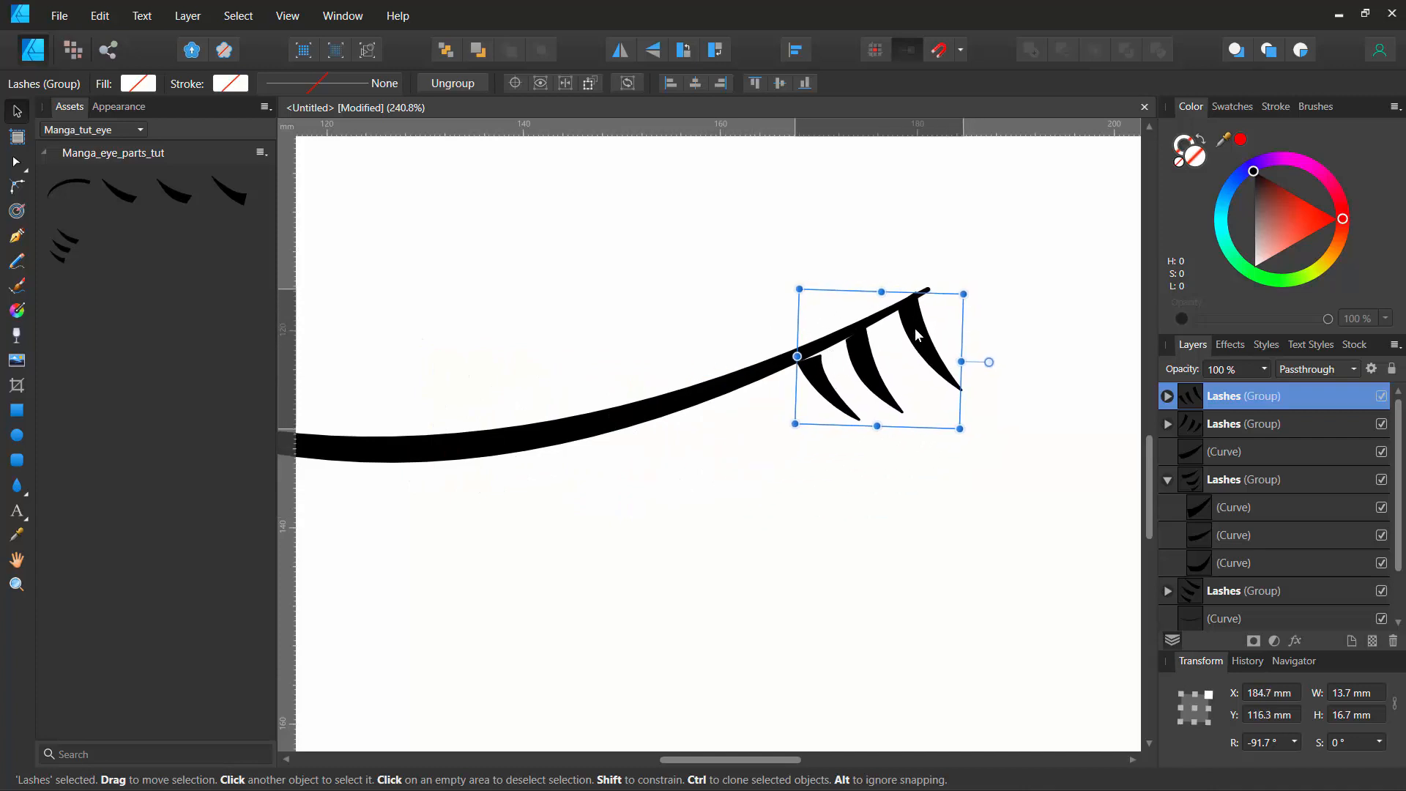
Step: Move the innermost and middle lashes of the mirrored lower group up and inward so they join the lid line
scroll(758, 301, "up", 5)
left_click_drag(764, 312, 383, 298)
left_click(1168, 397)
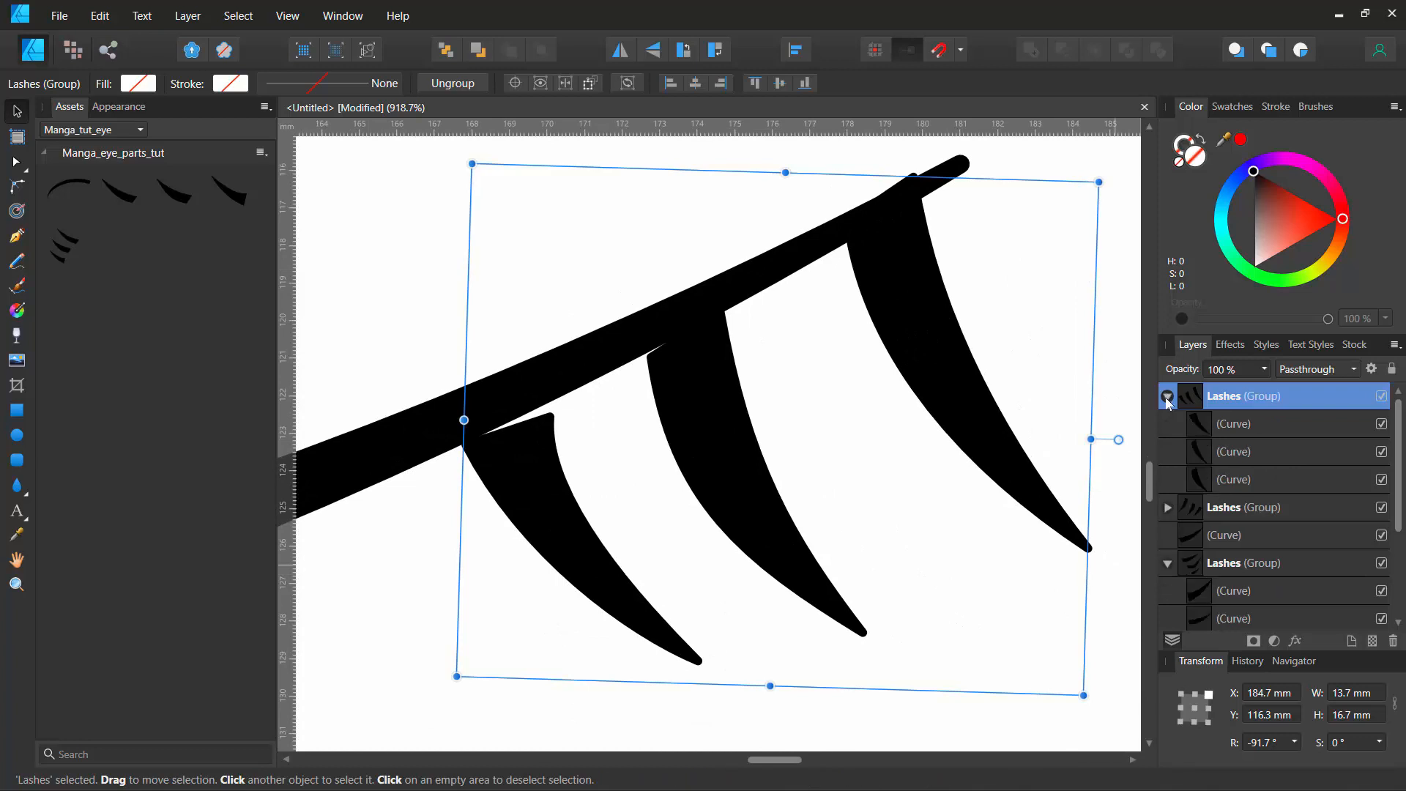
left_click(1175, 428)
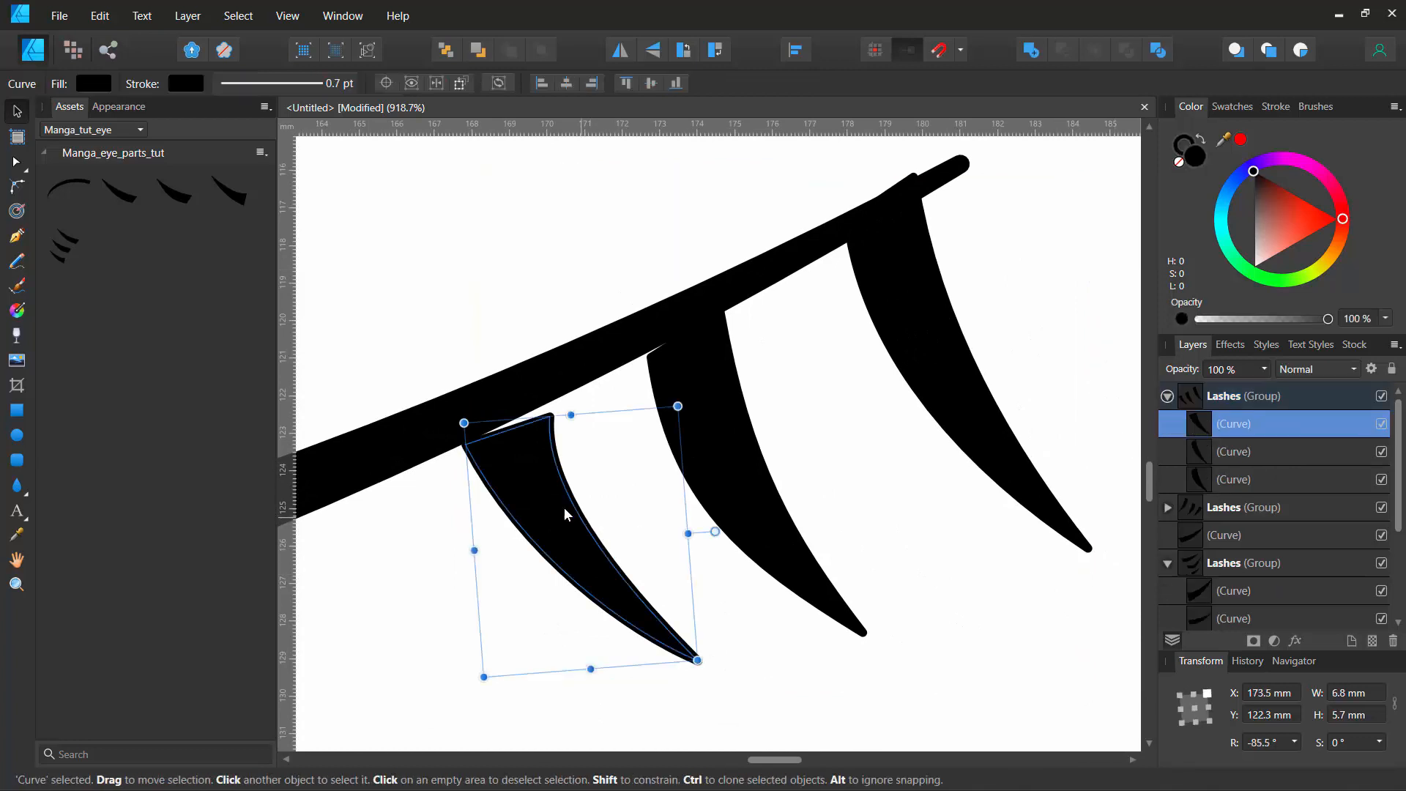
left_click_drag(564, 508, 522, 471)
left_click(745, 469)
left_click_drag(744, 469, 718, 450)
Step: Rotate the outermost mirrored lower lash slightly clockwise and shift its root onto the lid line
left_click(922, 341)
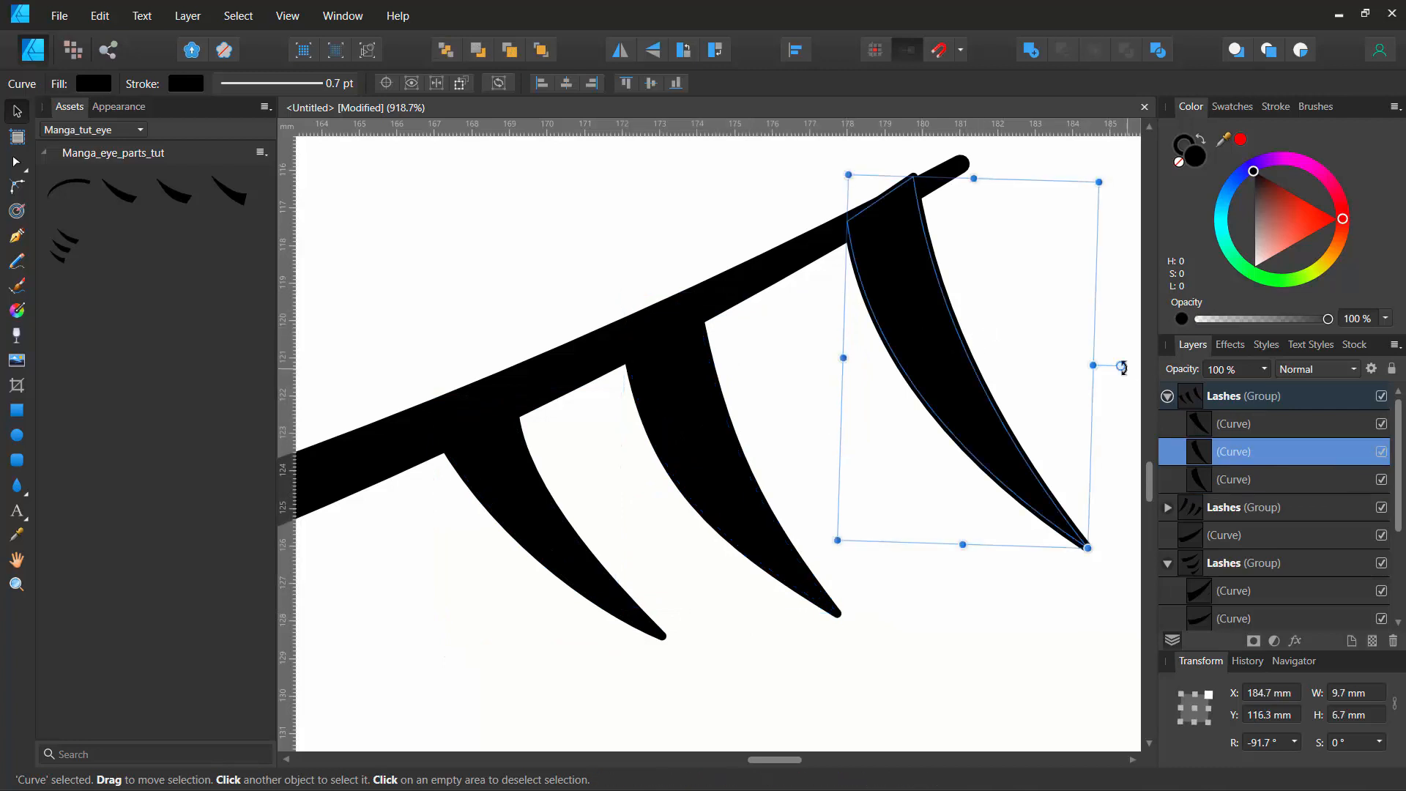
left_click_drag(1115, 365, 1115, 381)
left_click_drag(912, 297, 907, 307)
left_click(695, 278)
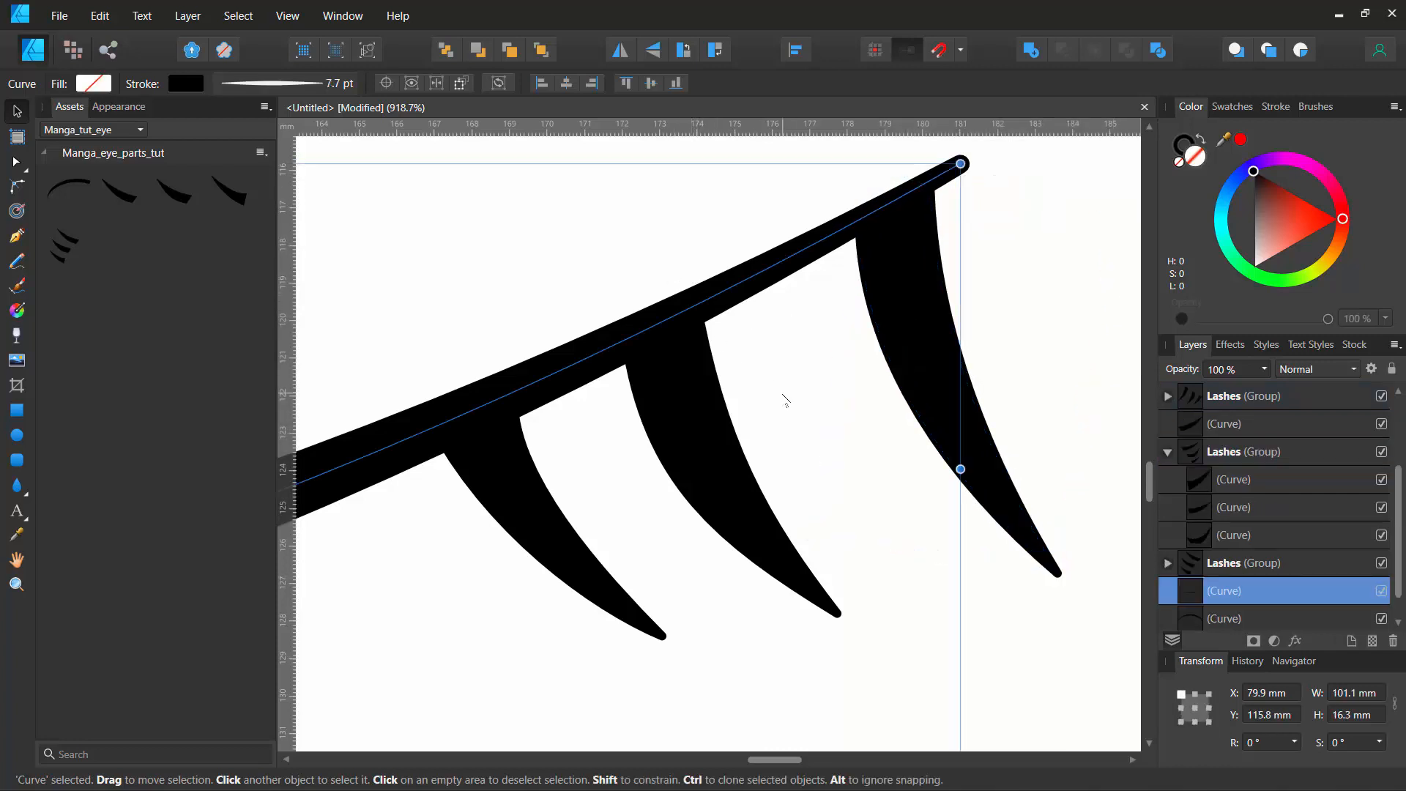
Step: Group the lower lid curve with its two lash groups and name the new group Lower_lid
scroll(785, 399, "down", 10)
left_click_drag(706, 509, 788, 655)
left_click_drag(570, 495, 924, 618)
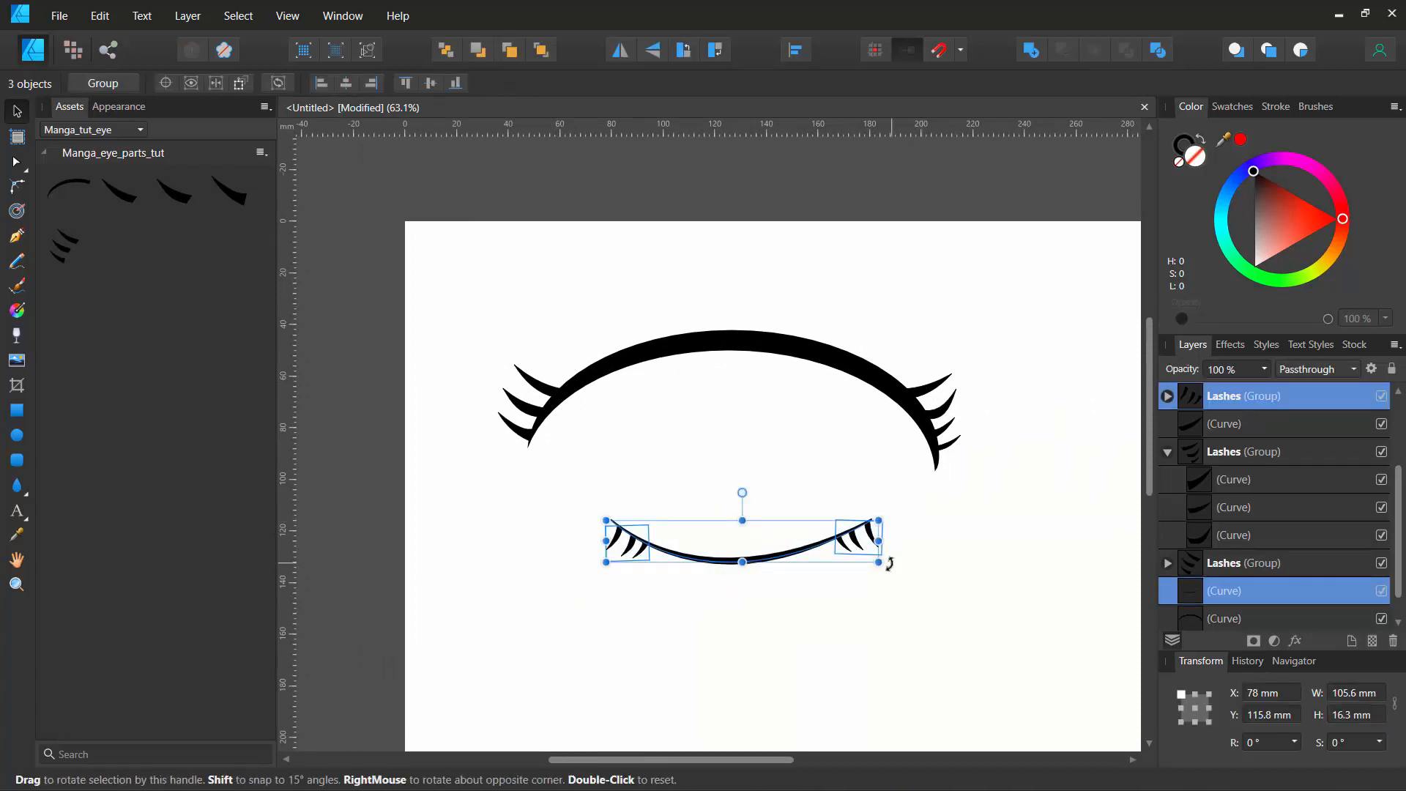
key("ctrl+g")
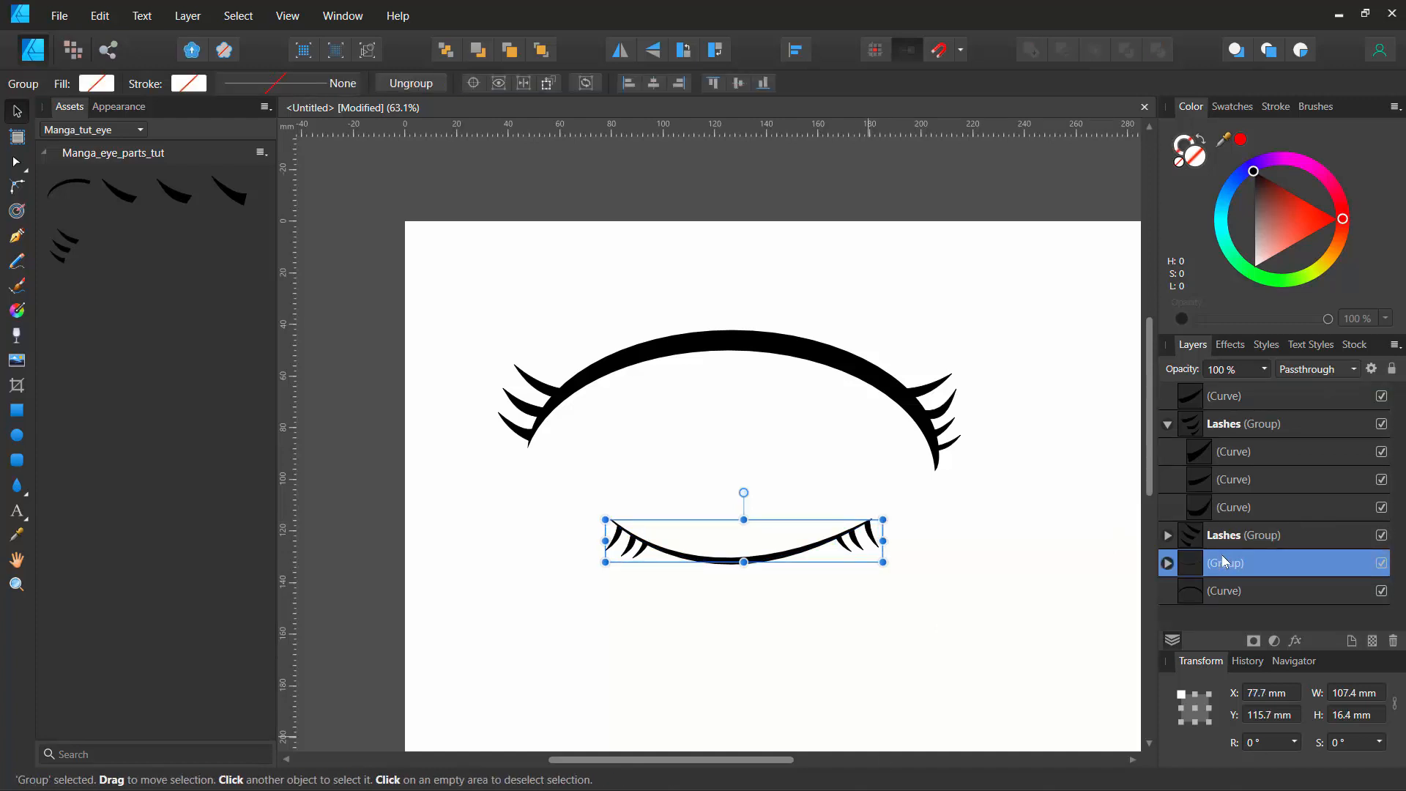
left_click(1168, 424)
double_click(1220, 480)
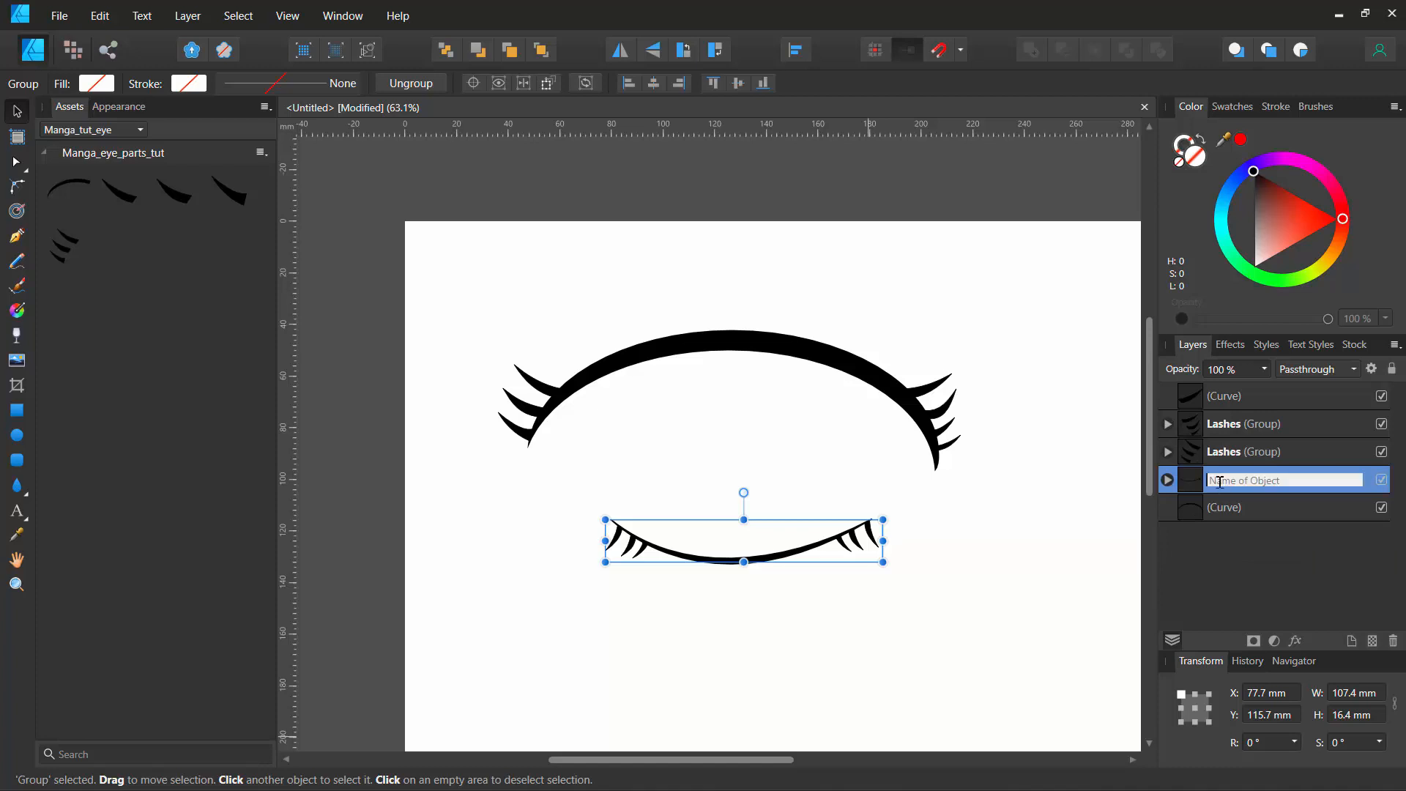
type("Li")
key("Return")
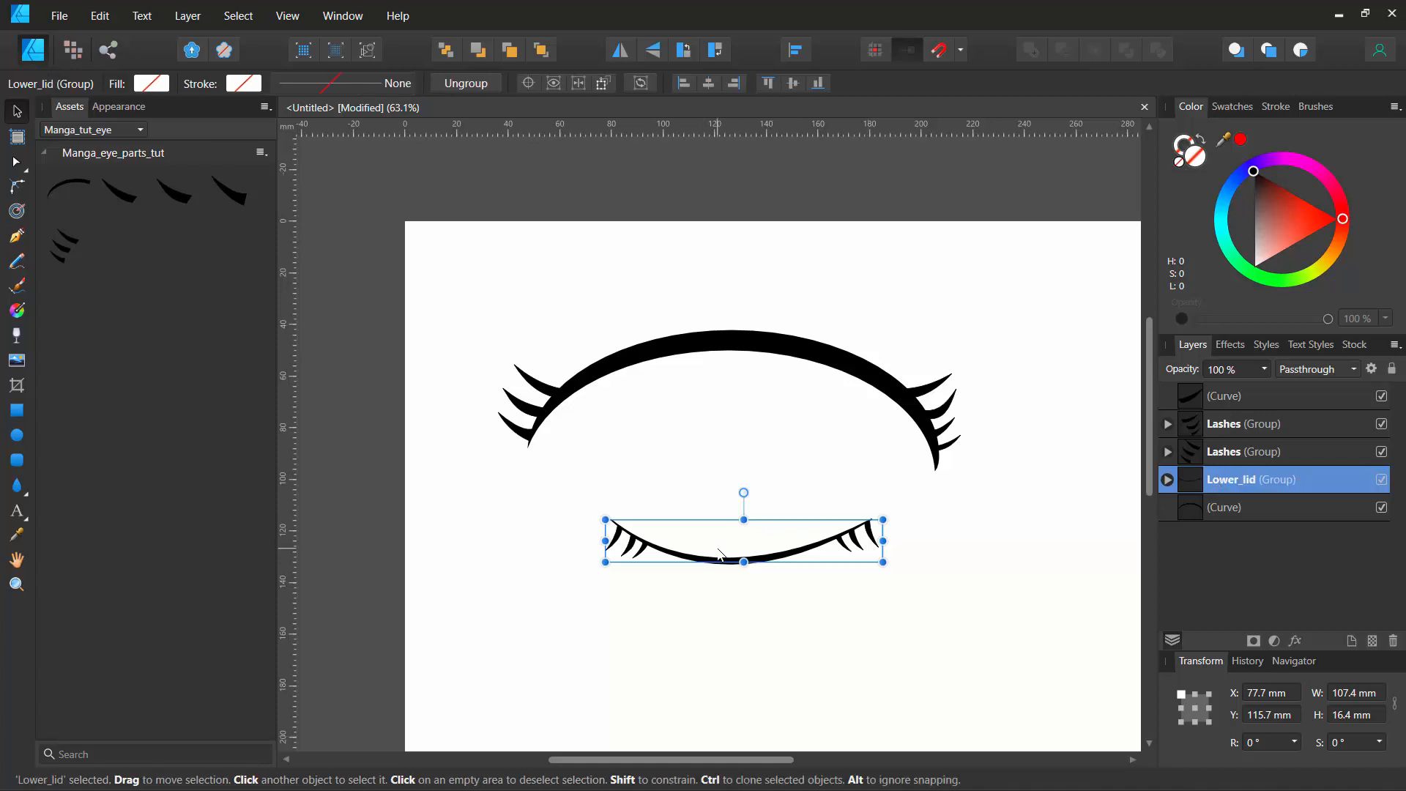
Step: Save the Lower_lid group as an asset in the Manga_eye_parts_tut category, test-place a copy on the canvas and delete that copy
left_click(260, 152)
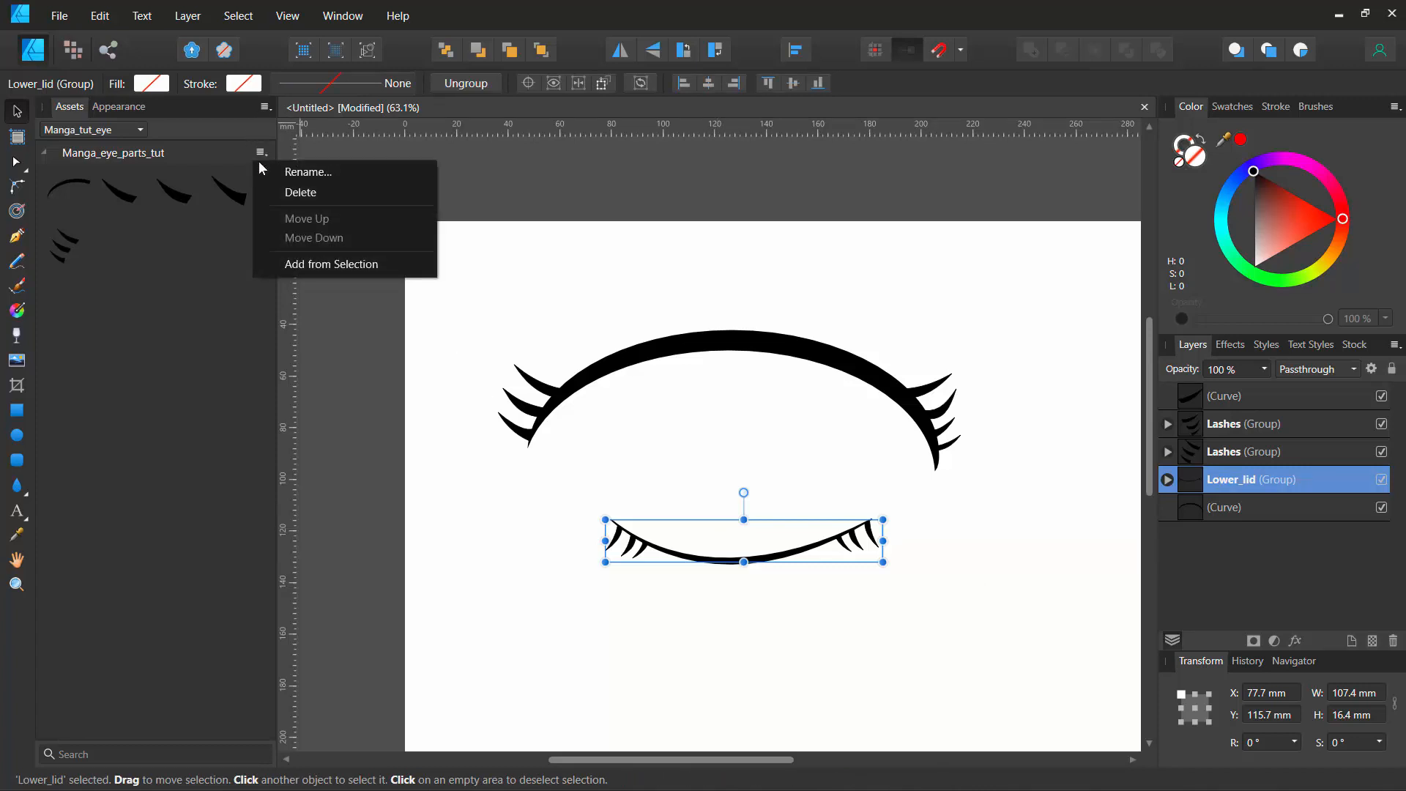
left_click(309, 264)
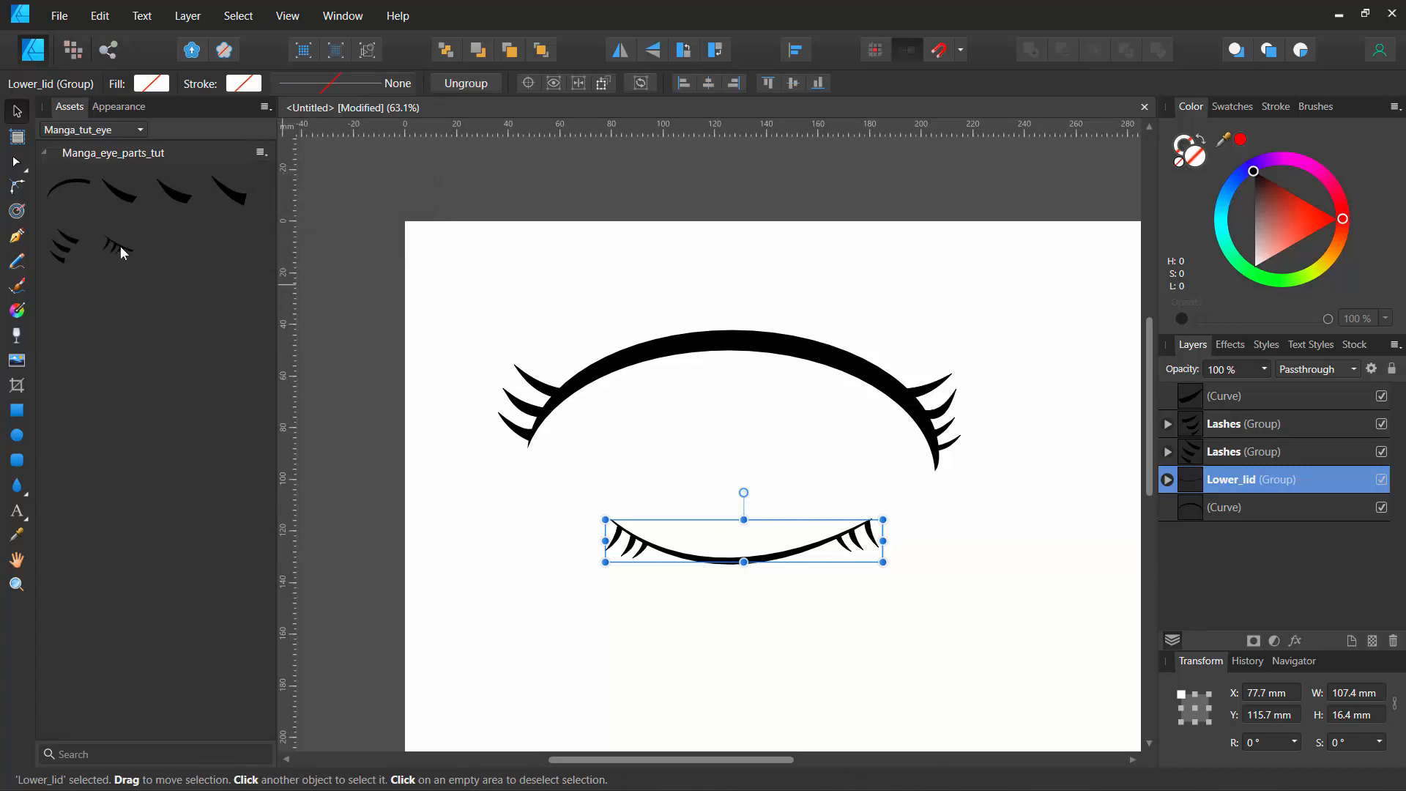
left_click_drag(120, 246, 734, 490)
key("Delete")
left_click(554, 600)
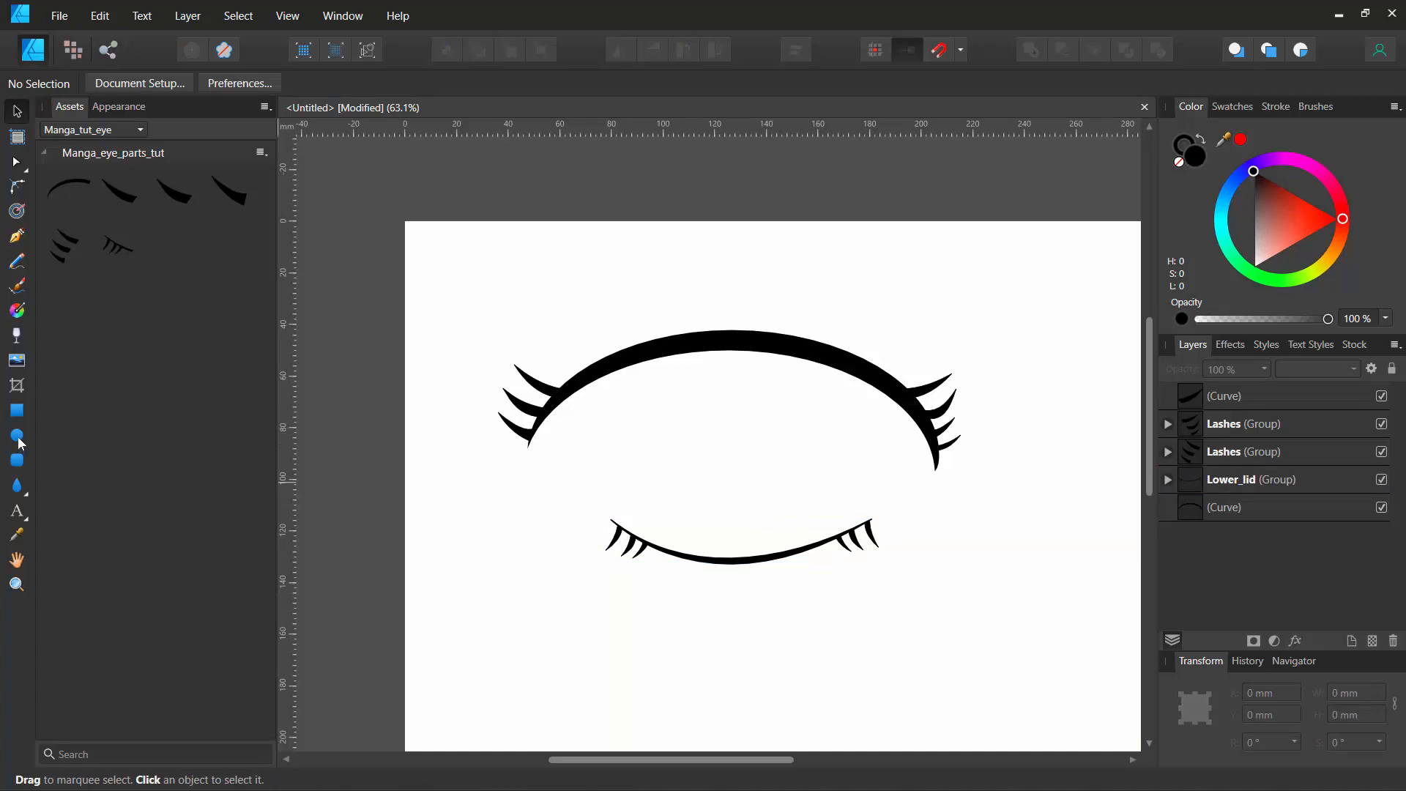
Step: Prepare the Ellipse tool to draw with no fill, keeping a black stroke
left_click(17, 436)
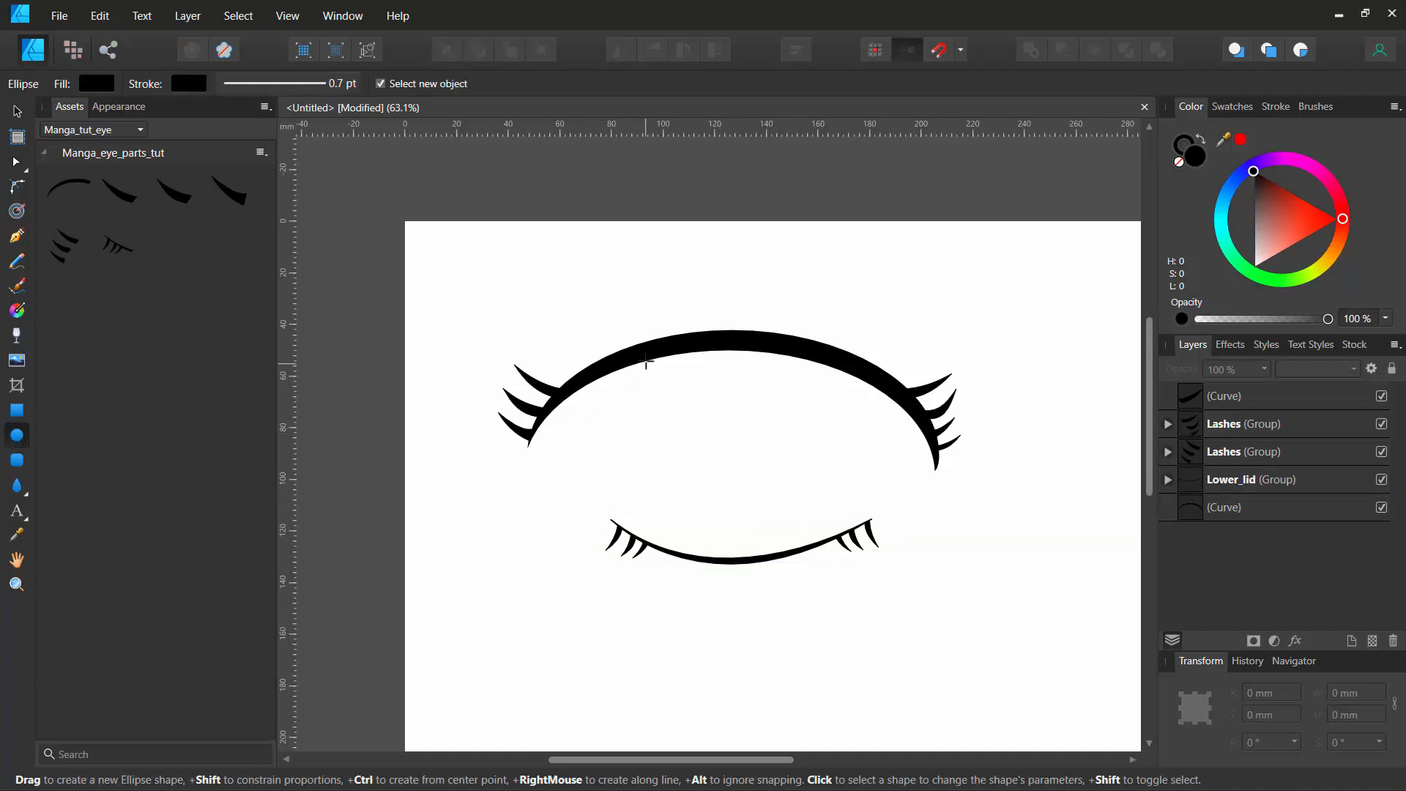
left_click(91, 84)
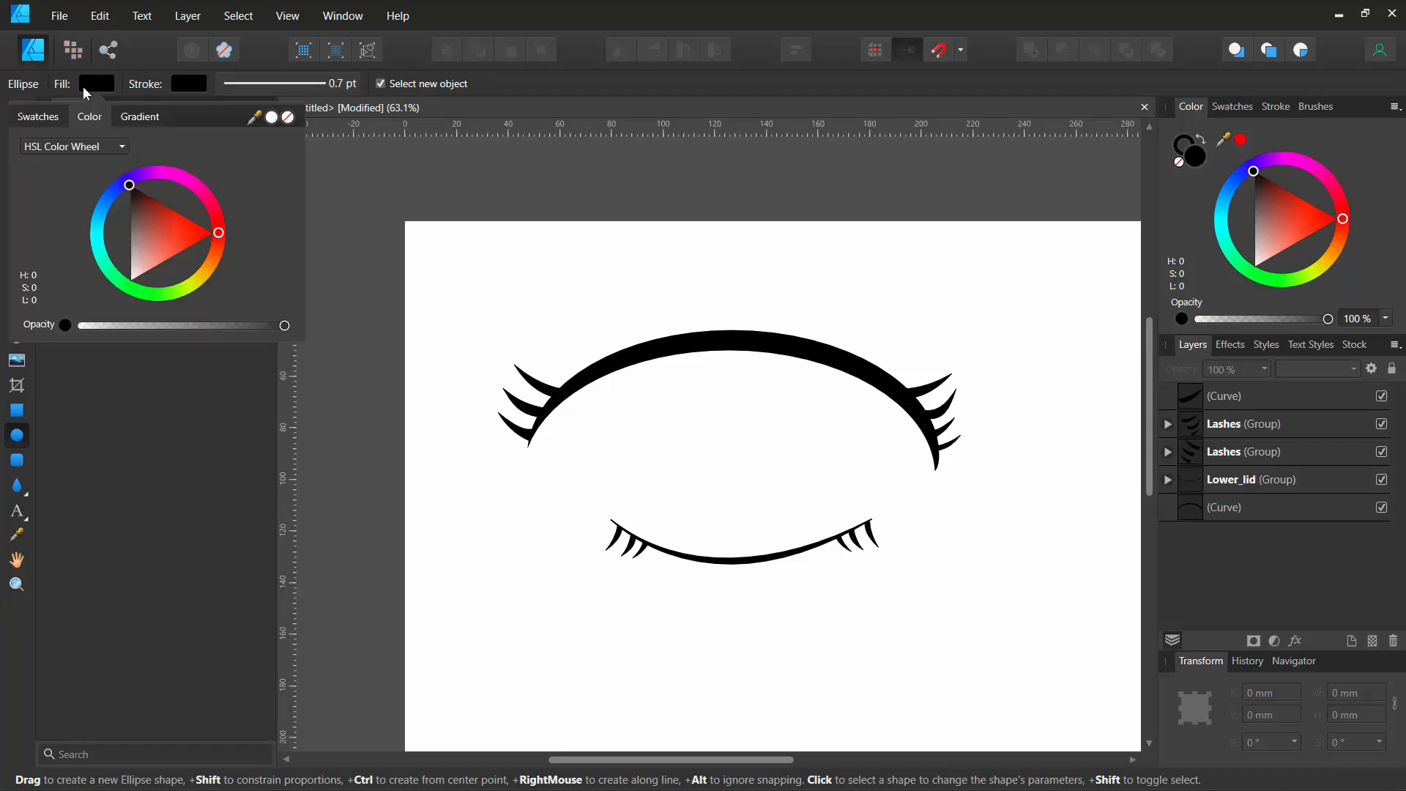
left_click(287, 118)
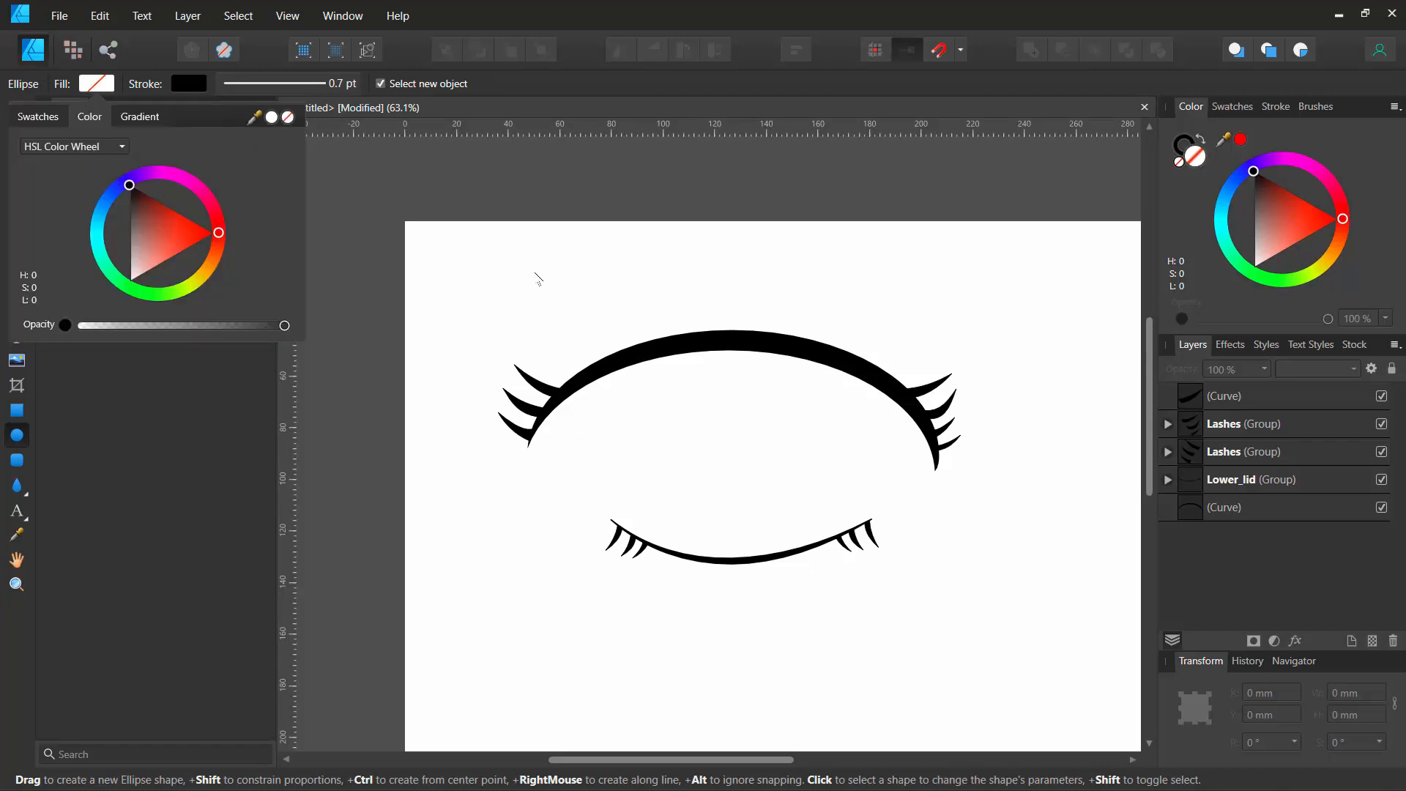
left_click(187, 81)
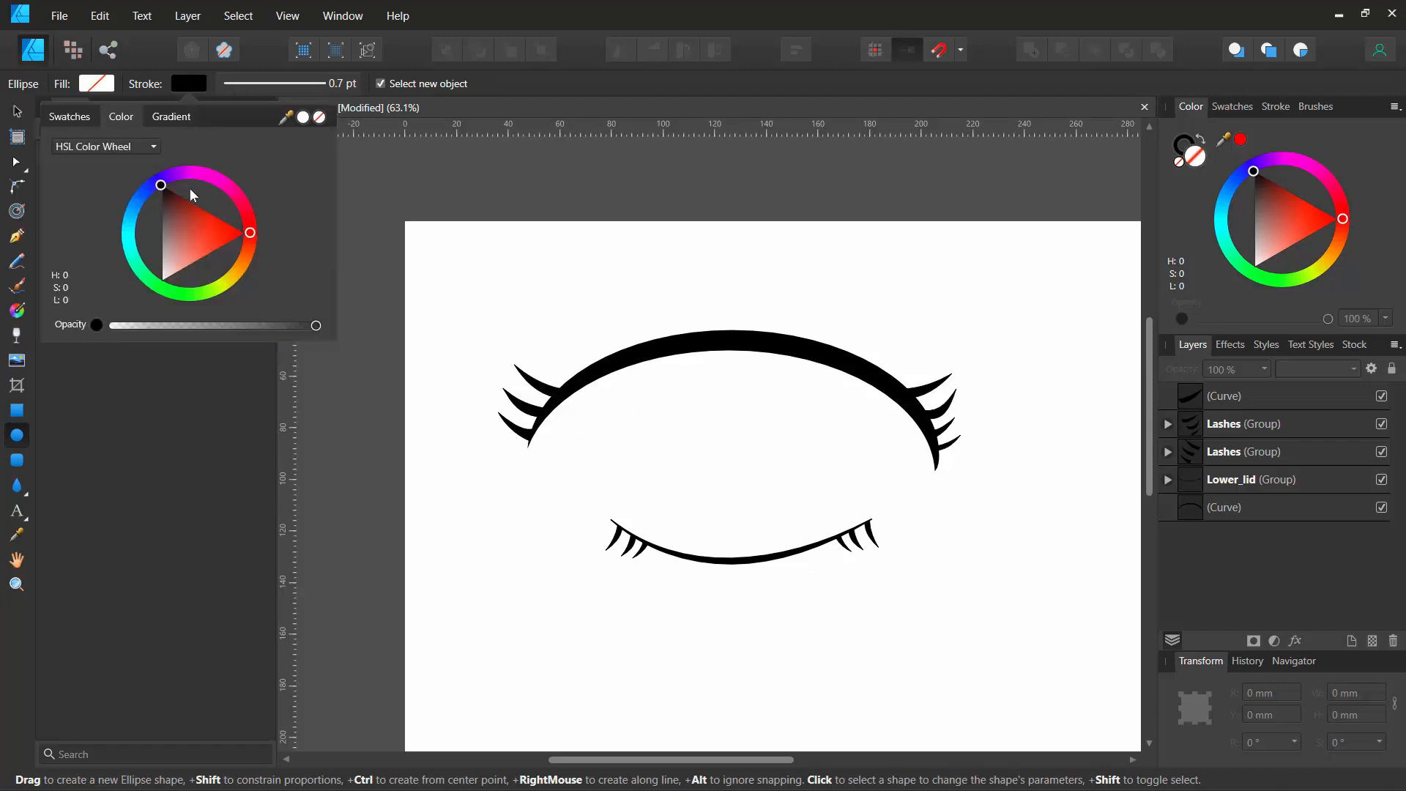
Step: Shape the stroke pressure curve to taper to zero at both ends with a full-width middle, and save it as a profile
left_click(255, 85)
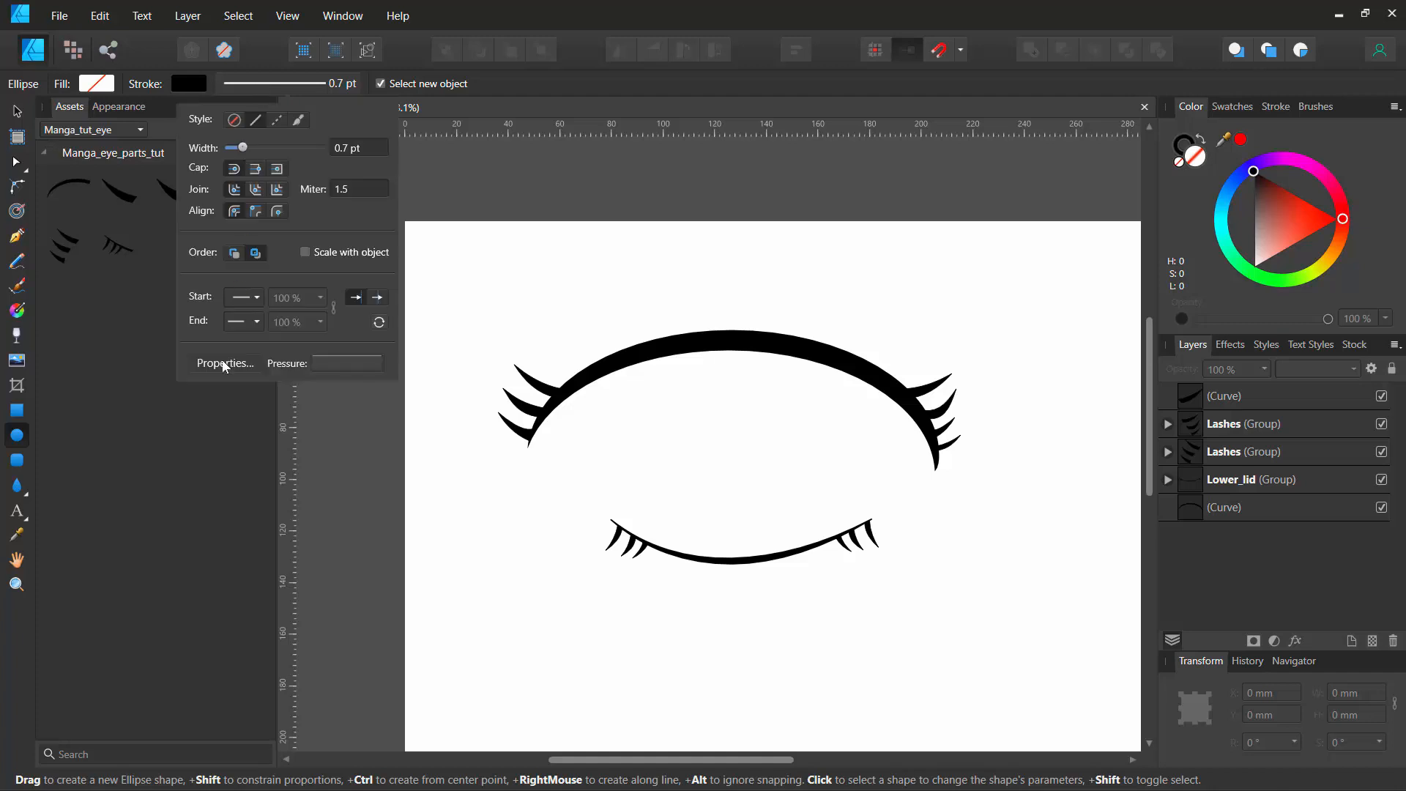
left_click(337, 361)
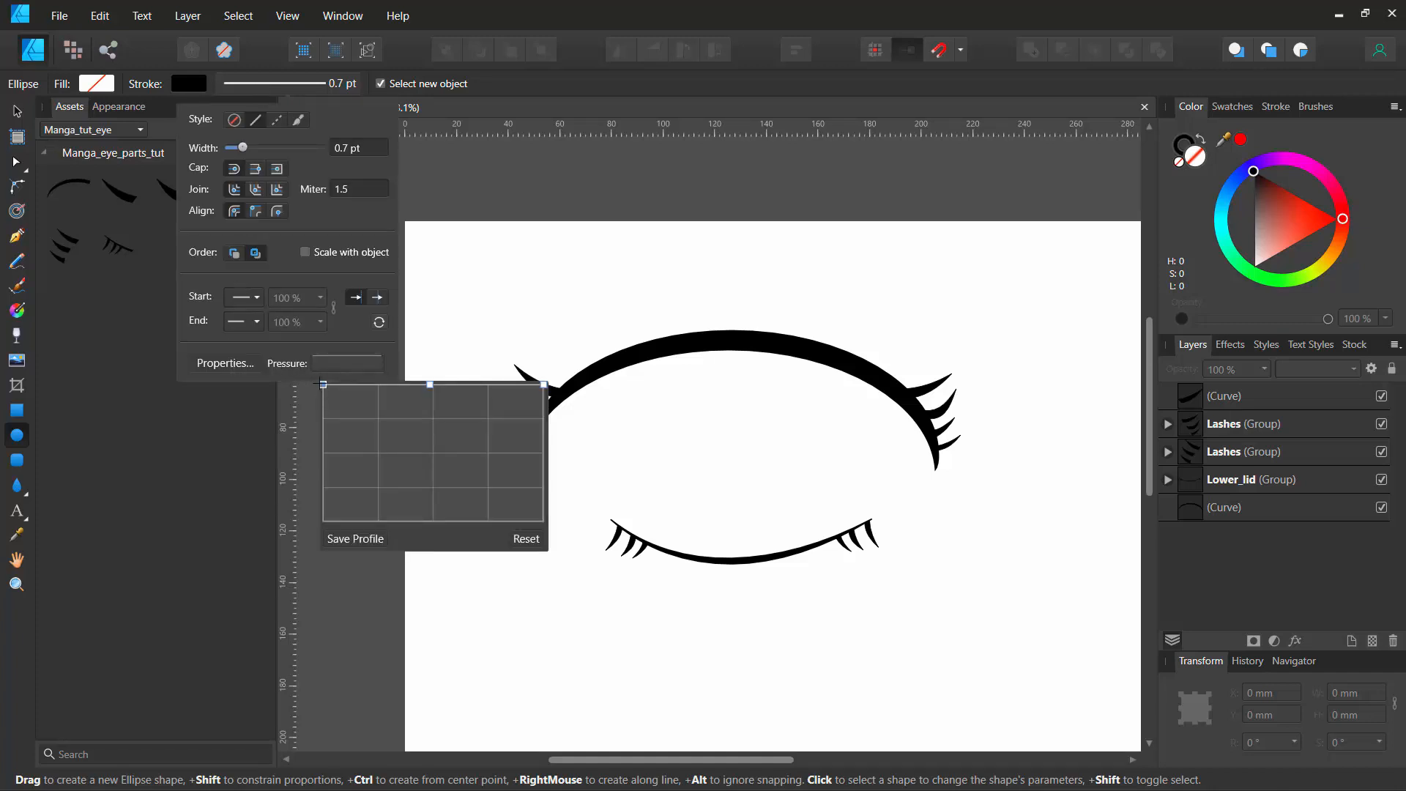
left_click_drag(323, 384, 323, 522)
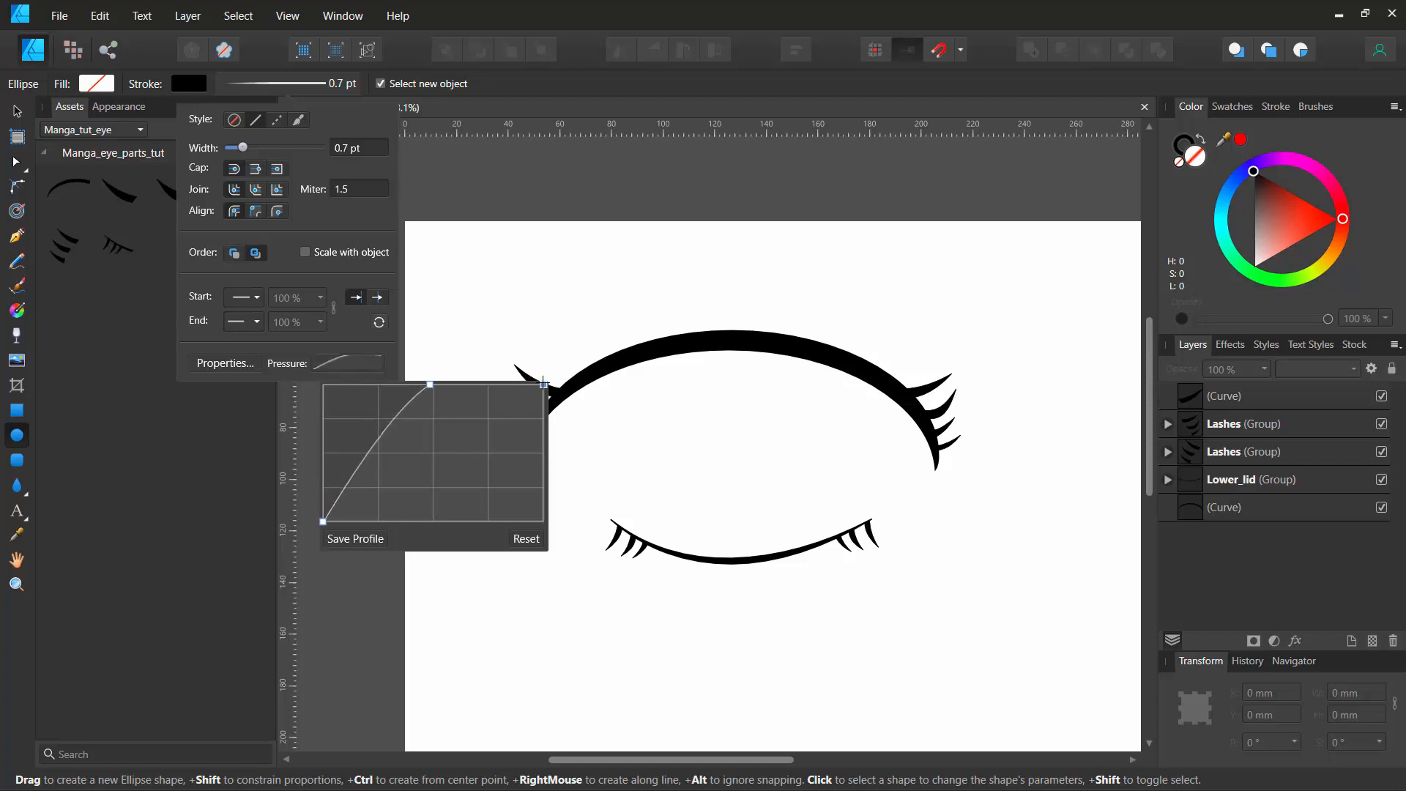
left_click_drag(543, 383, 544, 521)
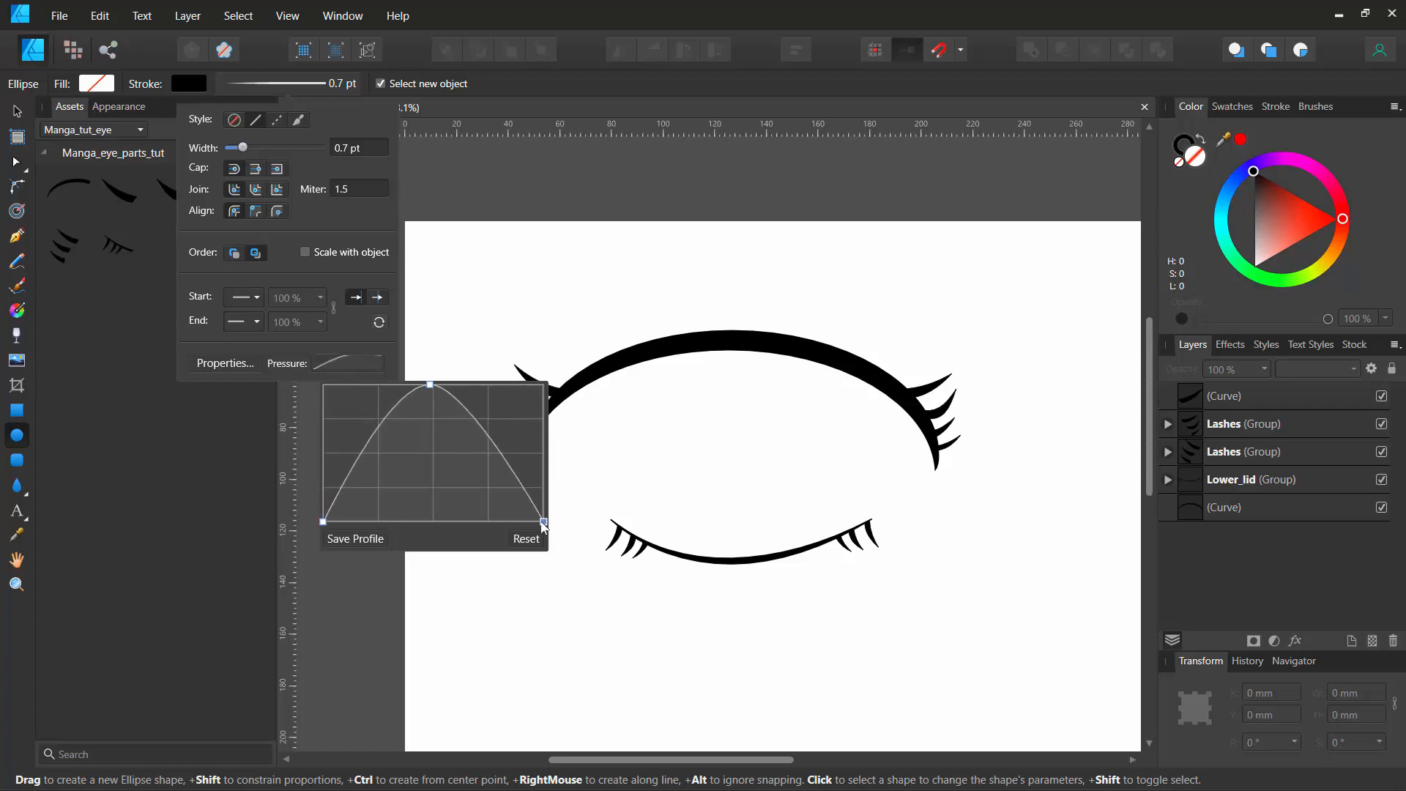
left_click(356, 539)
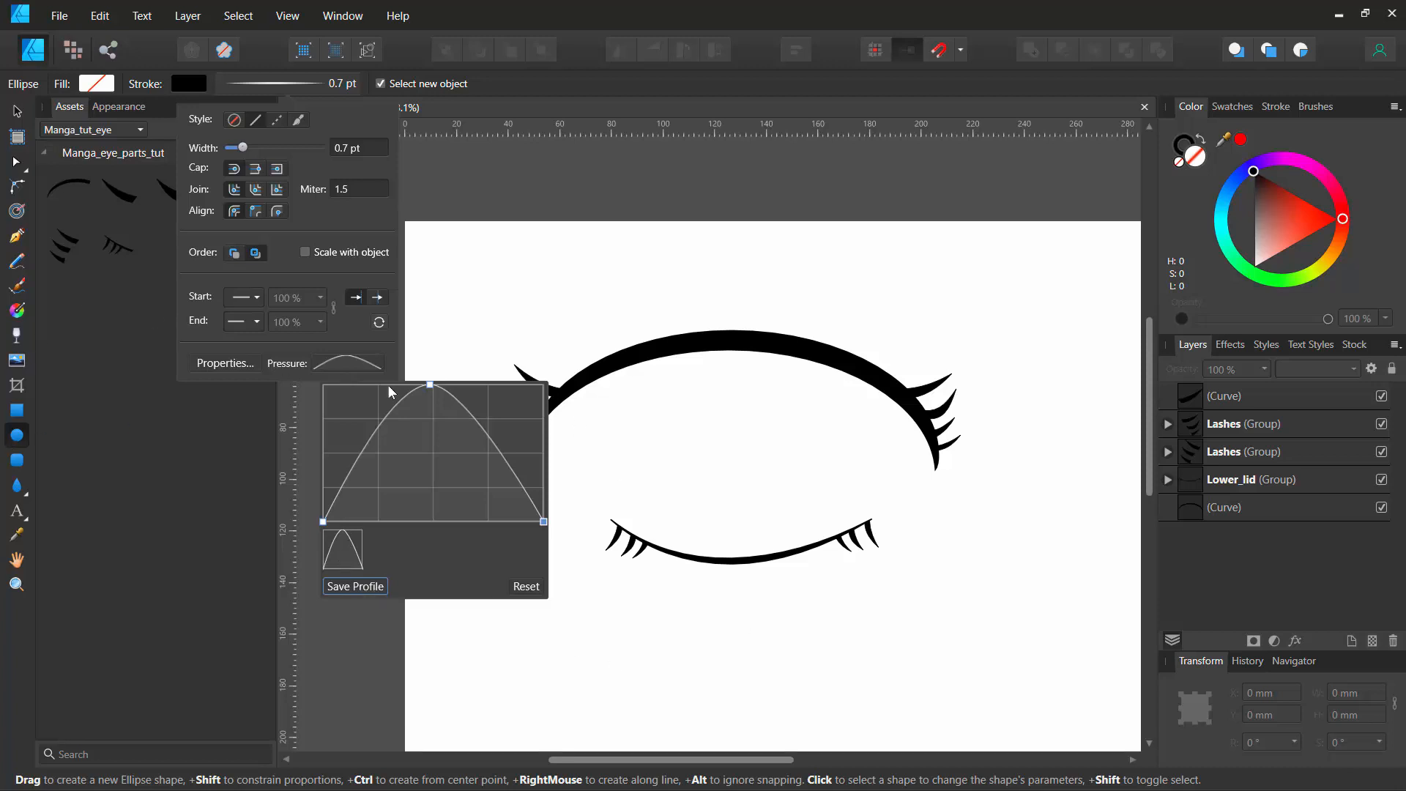
Step: Draw a near-circular ellipse between the lids, move it to about X 87.4 mm, Y 51.7 mm and enlarge it to about 79.5 by 78 mm
mouse_move(657, 369)
left_mouse_down()
mouse_move(825, 556)
mouse_move(849, 558)
left_mouse_up()
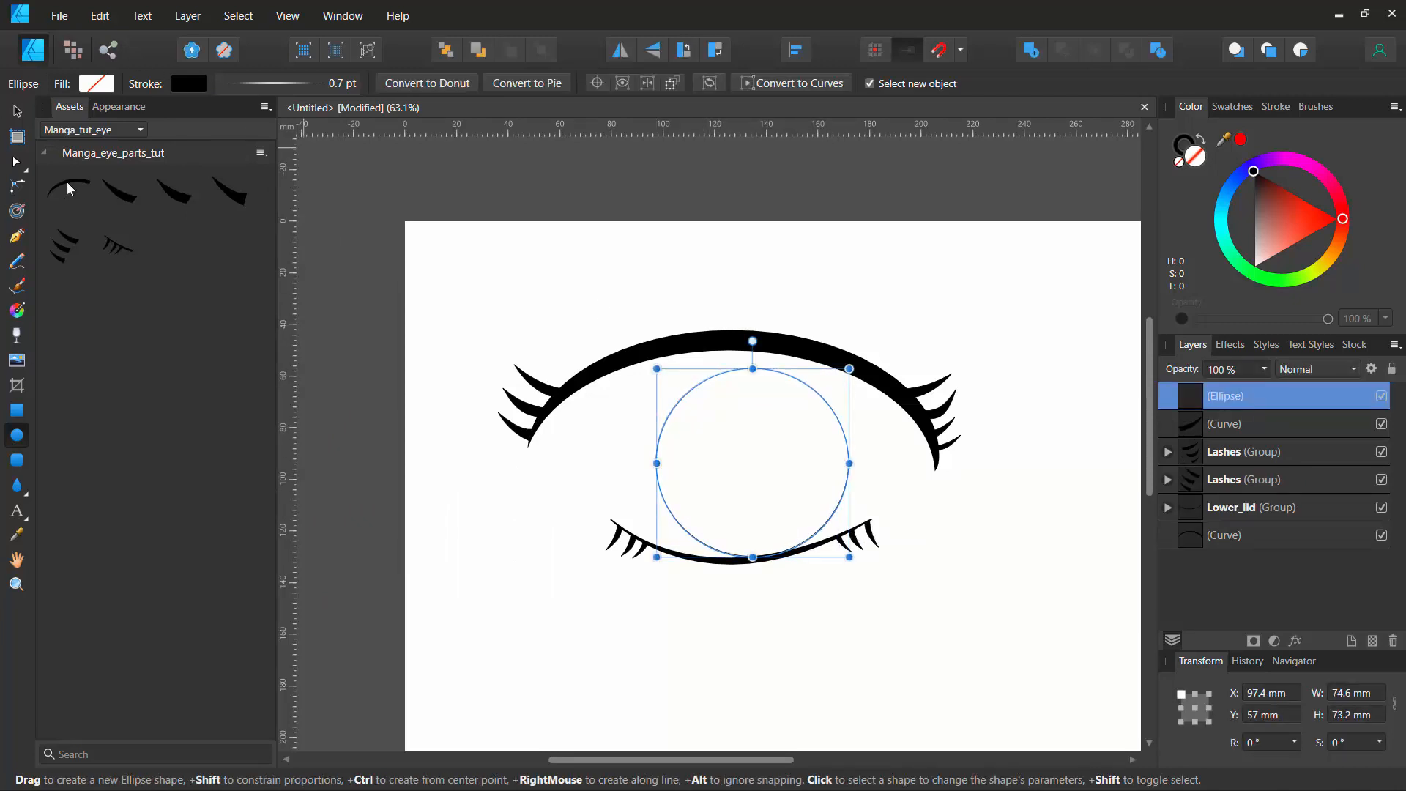
key("v")
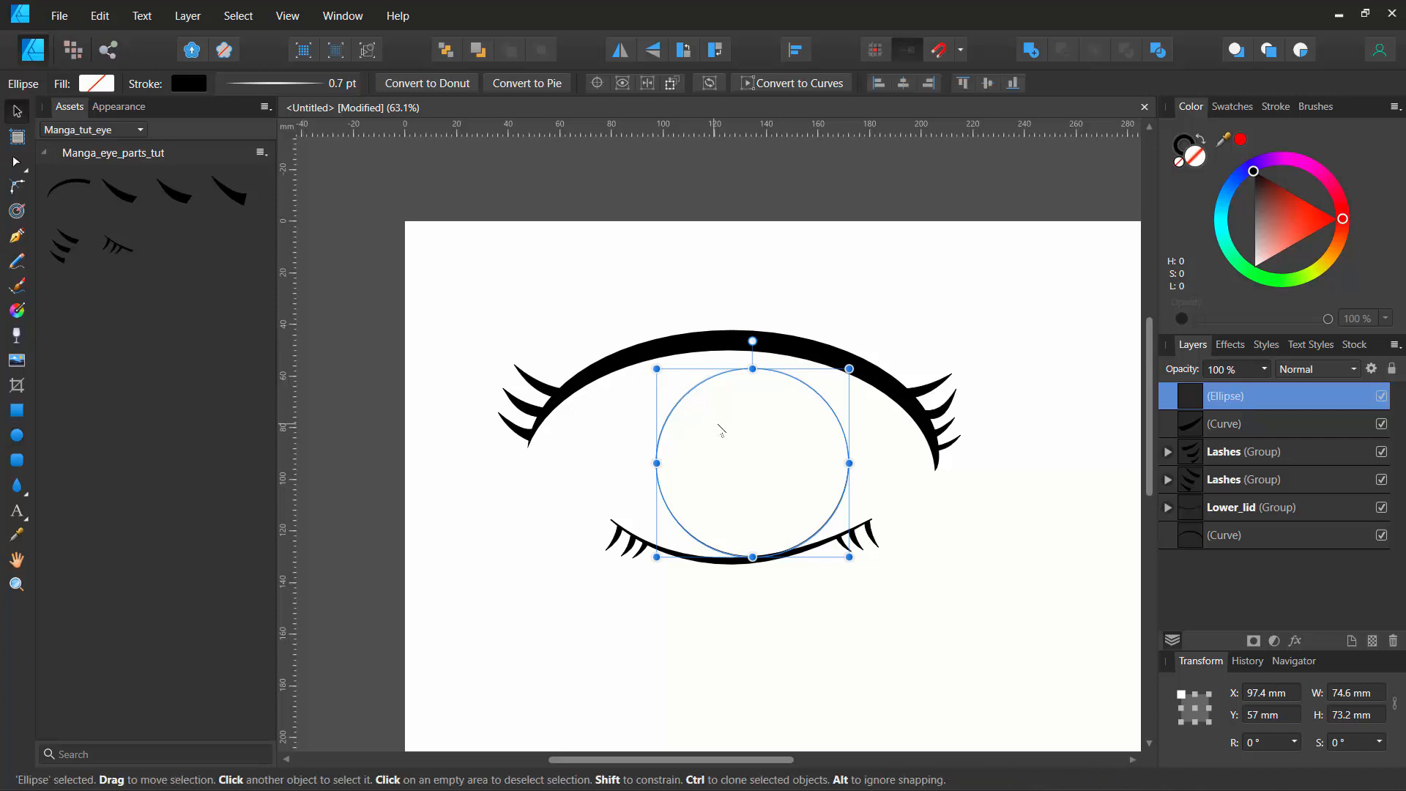
left_click_drag(721, 437, 697, 425)
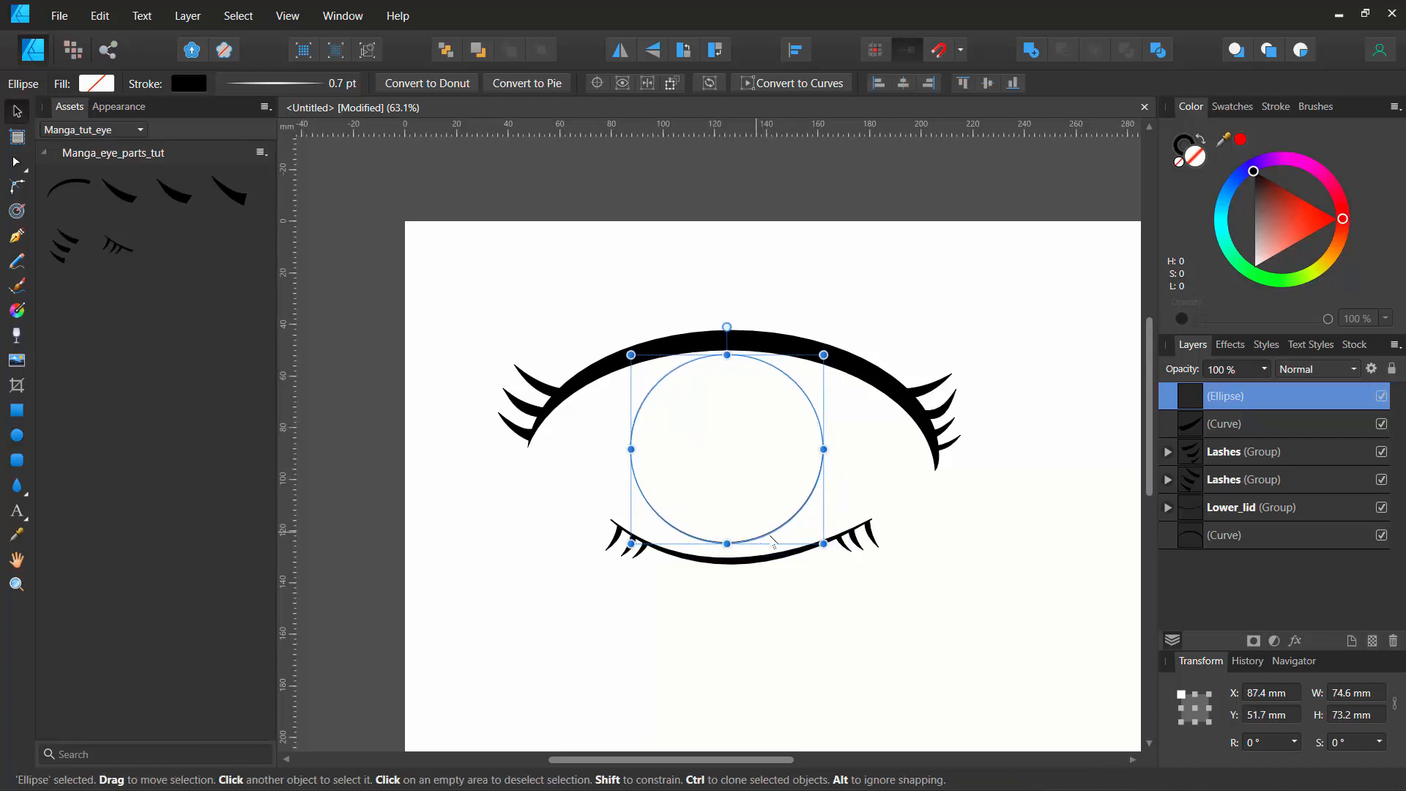
left_click_drag(824, 543, 833, 555)
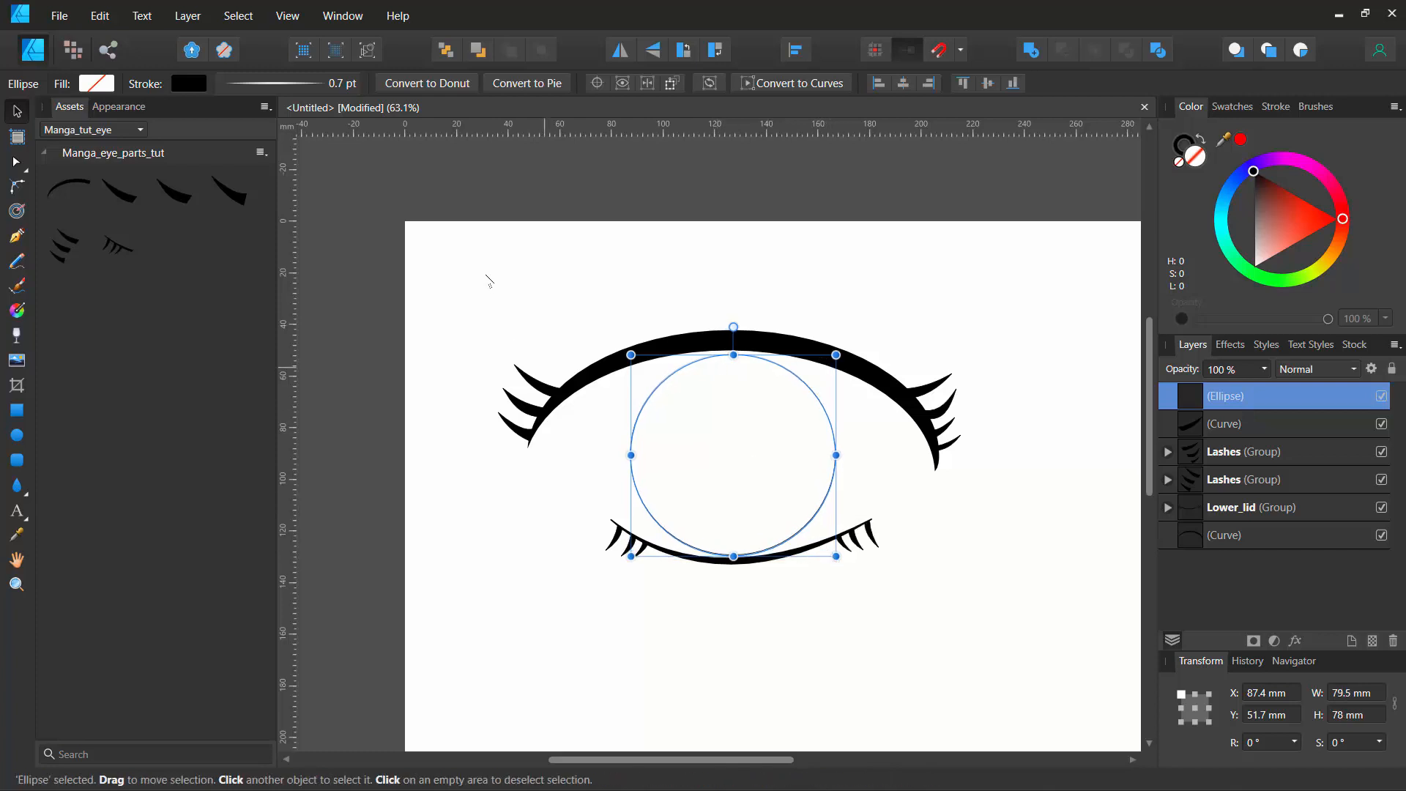
Step: Set the circle's stroke width to 9.5 pt and rotate it to exactly 180° so the thicker stroke faces the upper lid
left_click(278, 83)
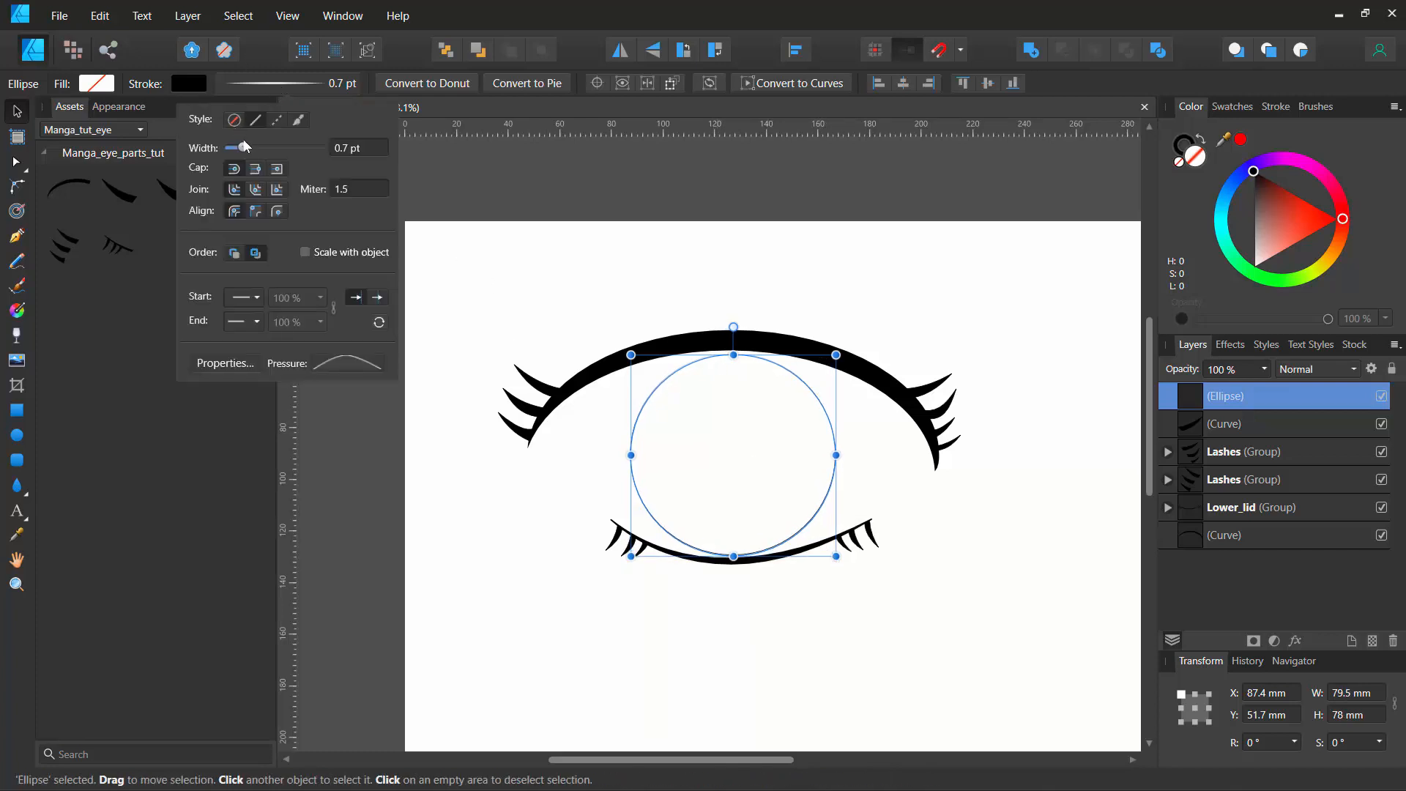
left_click_drag(244, 152, 268, 150)
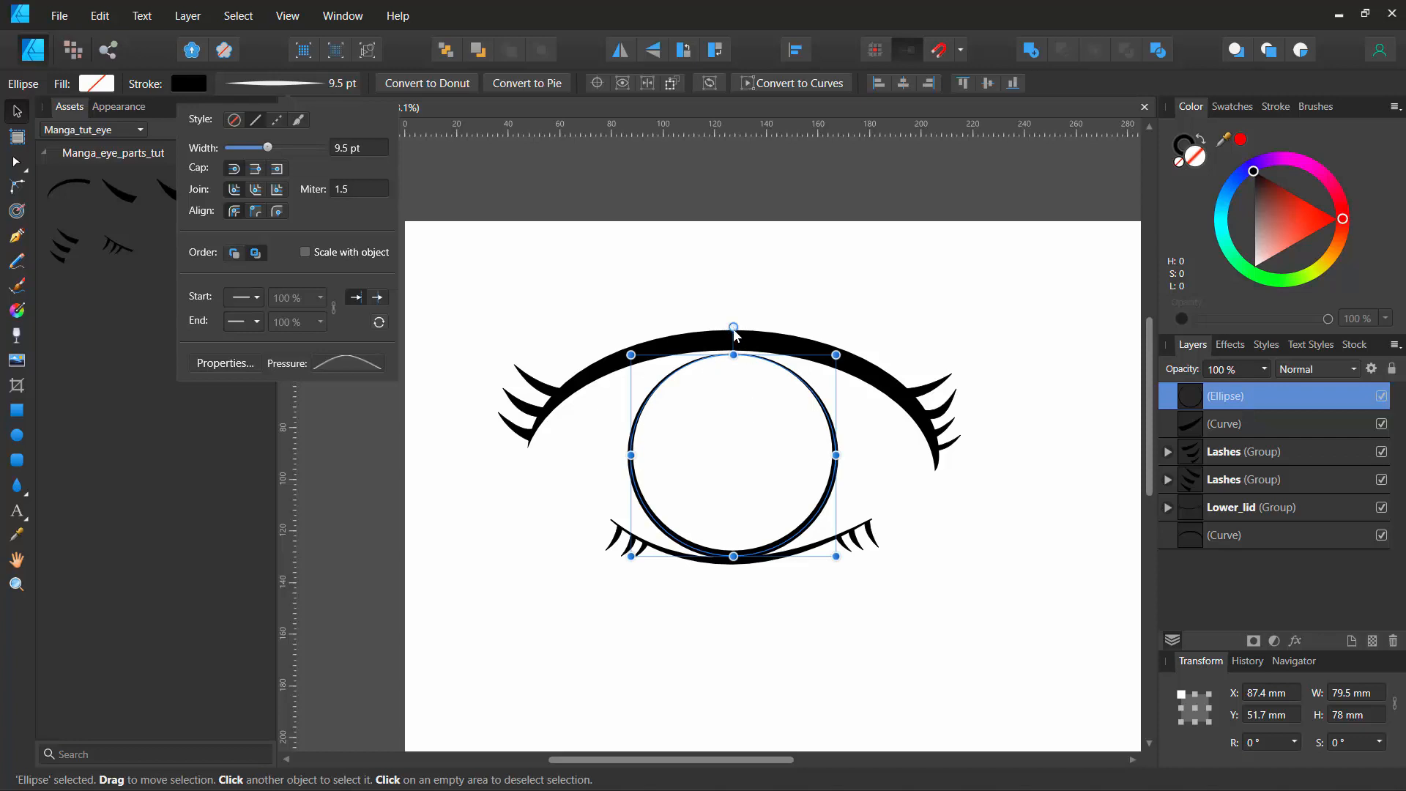
mouse_move(733, 326)
left_mouse_down()
mouse_move(788, 334)
mouse_move(854, 392)
mouse_move(861, 465)
mouse_move(814, 515)
mouse_move(732, 542)
mouse_move(754, 532)
mouse_move(707, 529)
mouse_move(742, 531)
left_mouse_up()
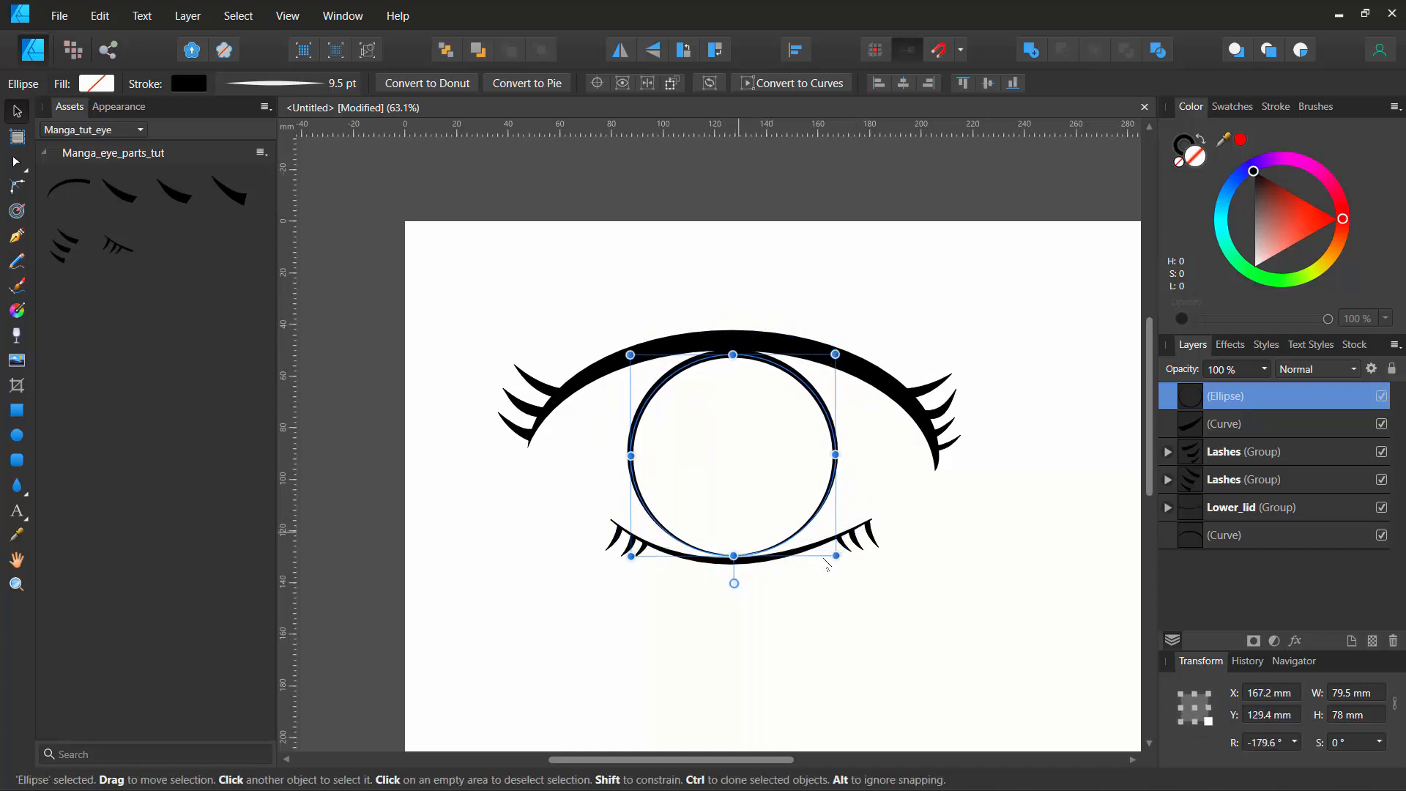
left_click(1263, 741)
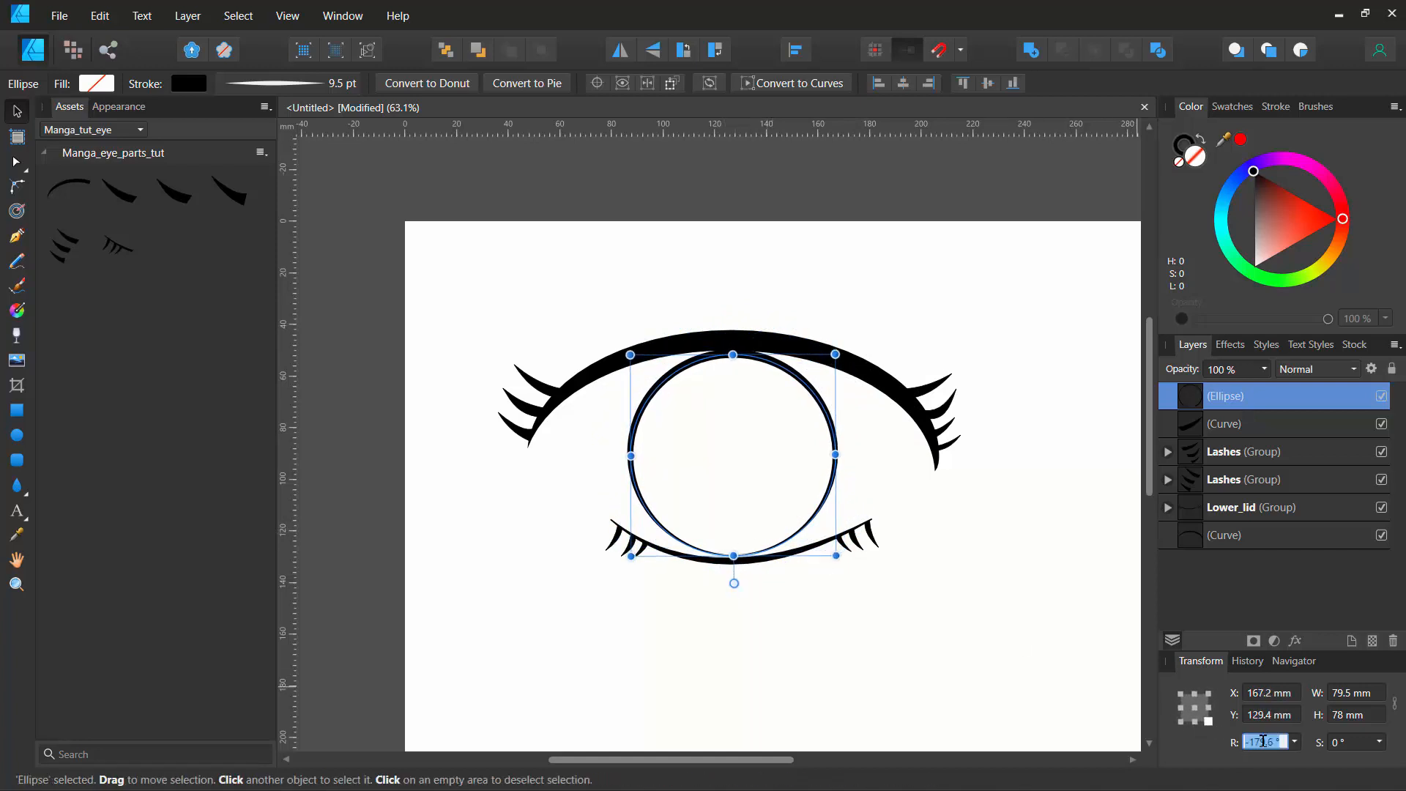
type("-180")
key("Return")
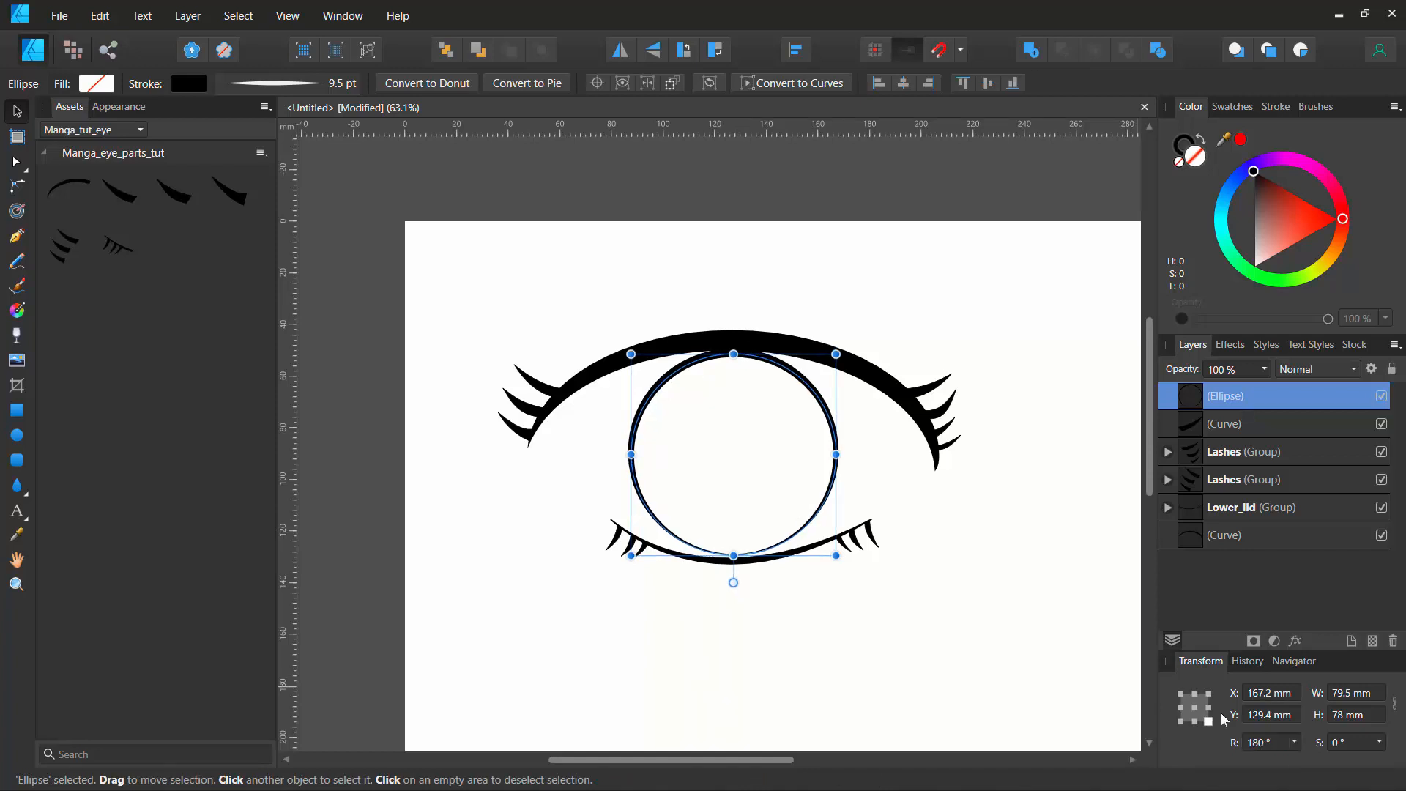
left_click(627, 306)
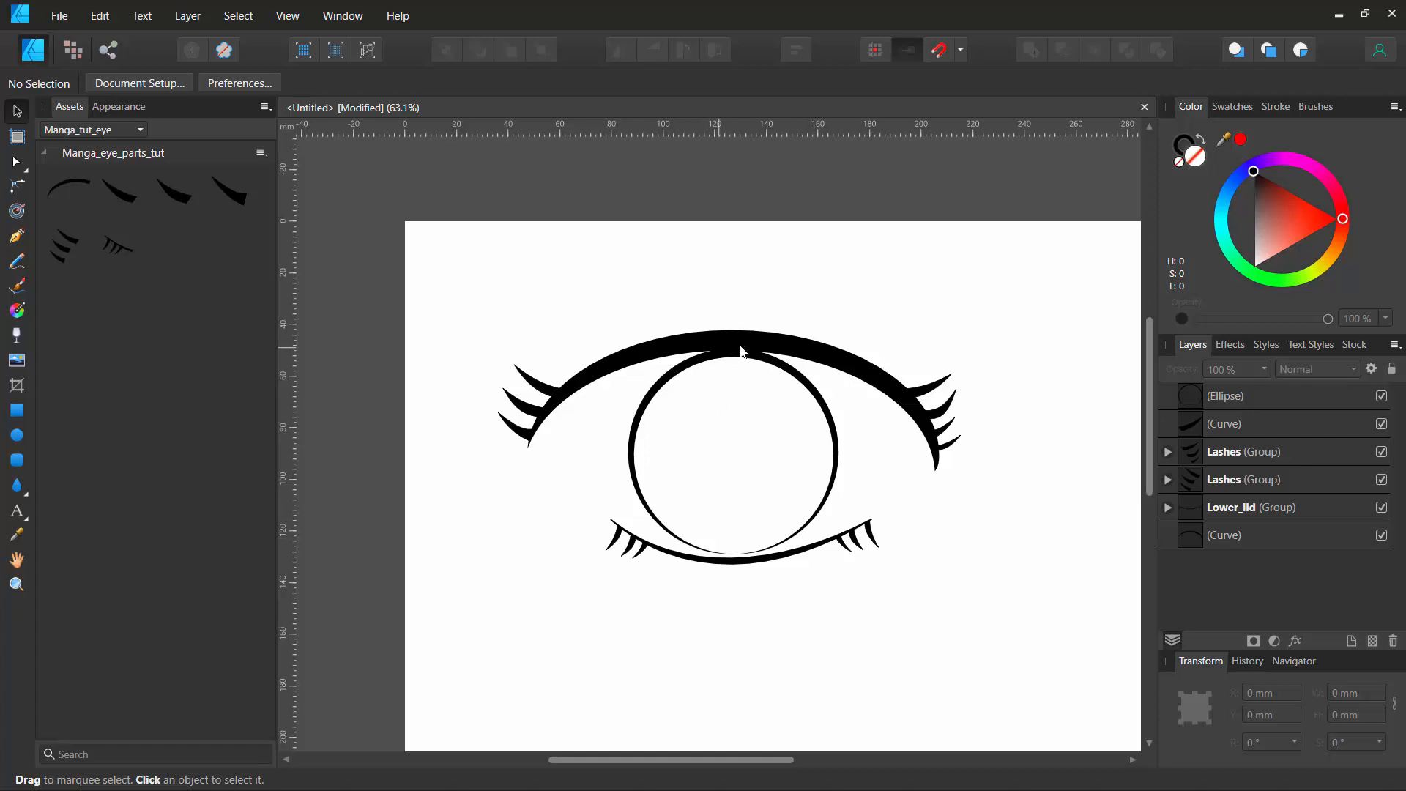
Step: Save the tapered circle outline as an asset in the Manga_eye_parts_tut category and deselect it
left_click(660, 392)
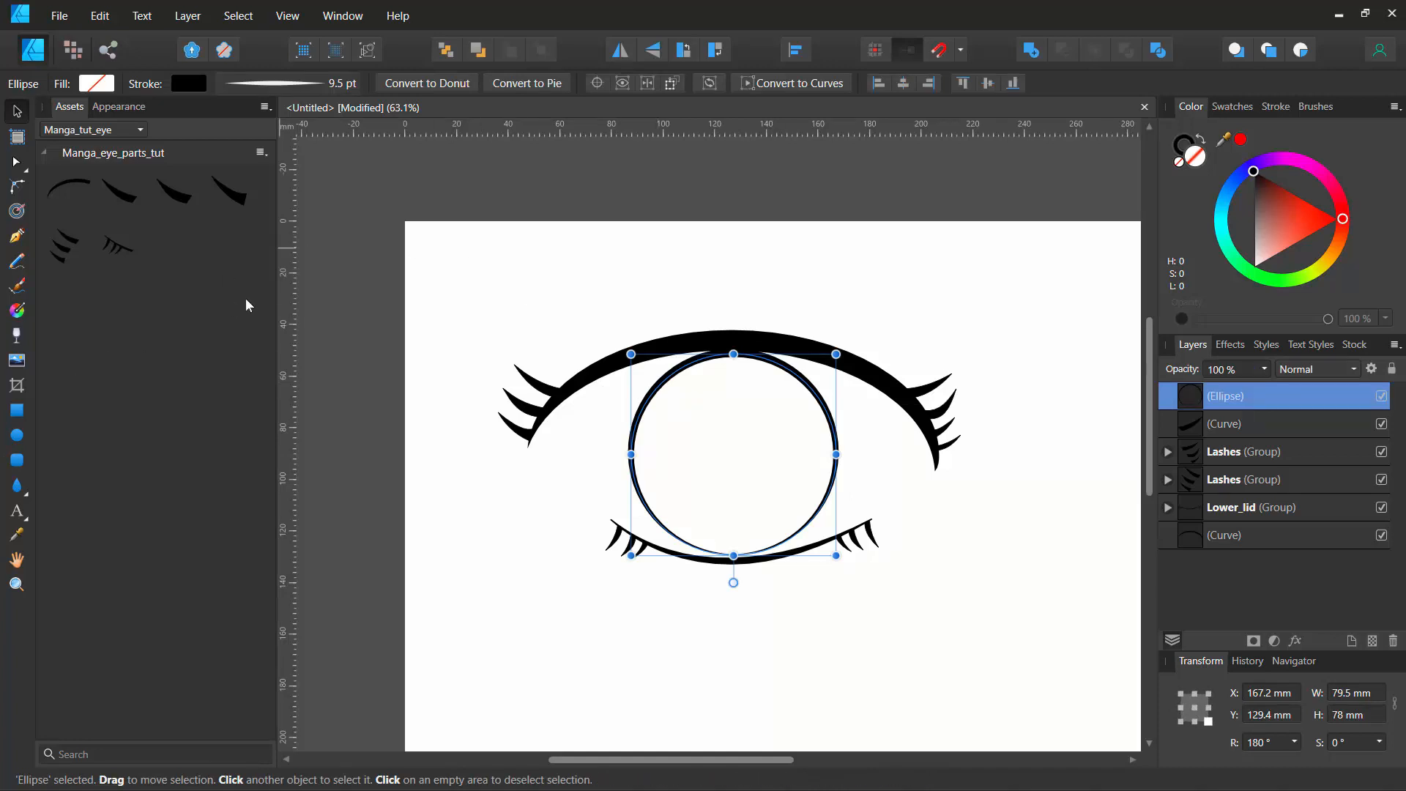
left_click(260, 152)
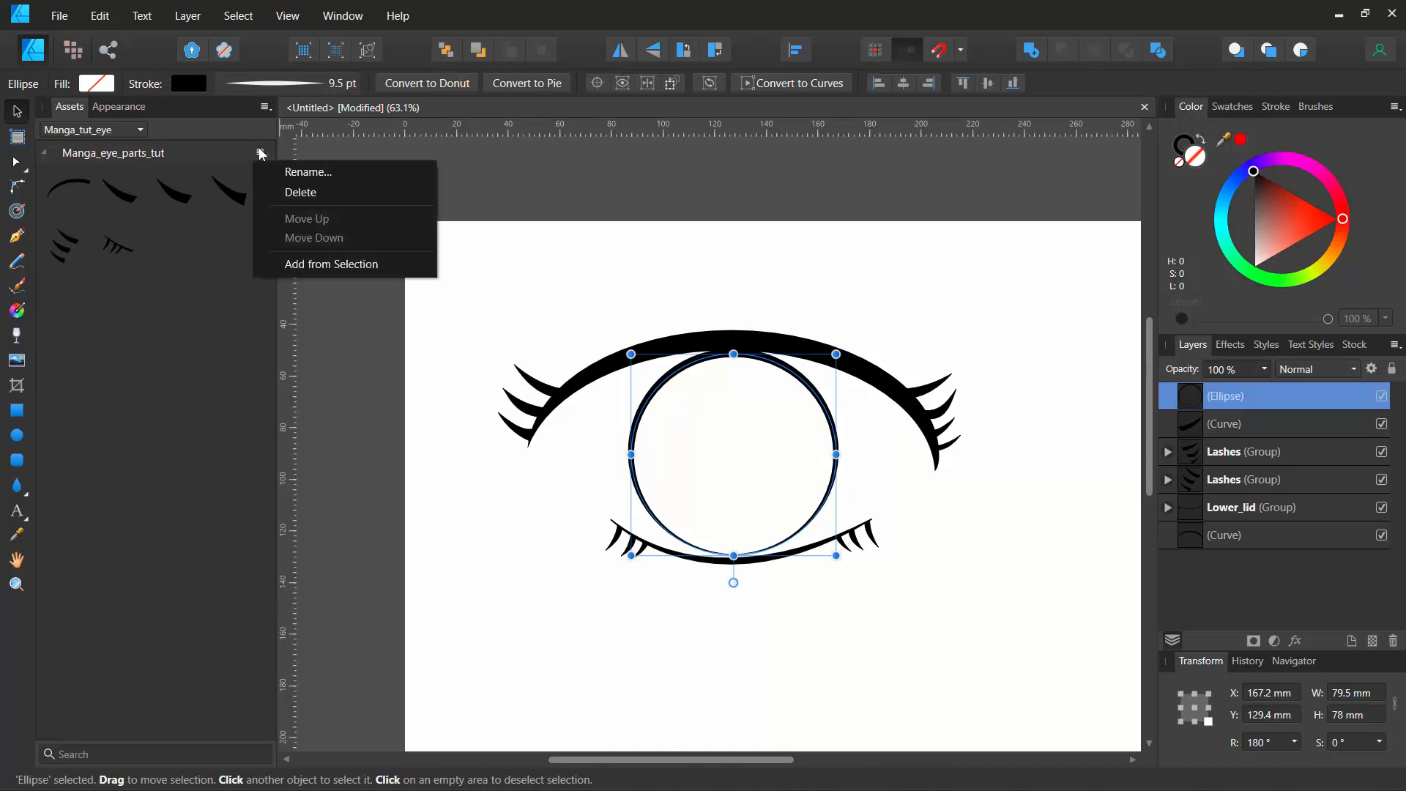
left_click(296, 264)
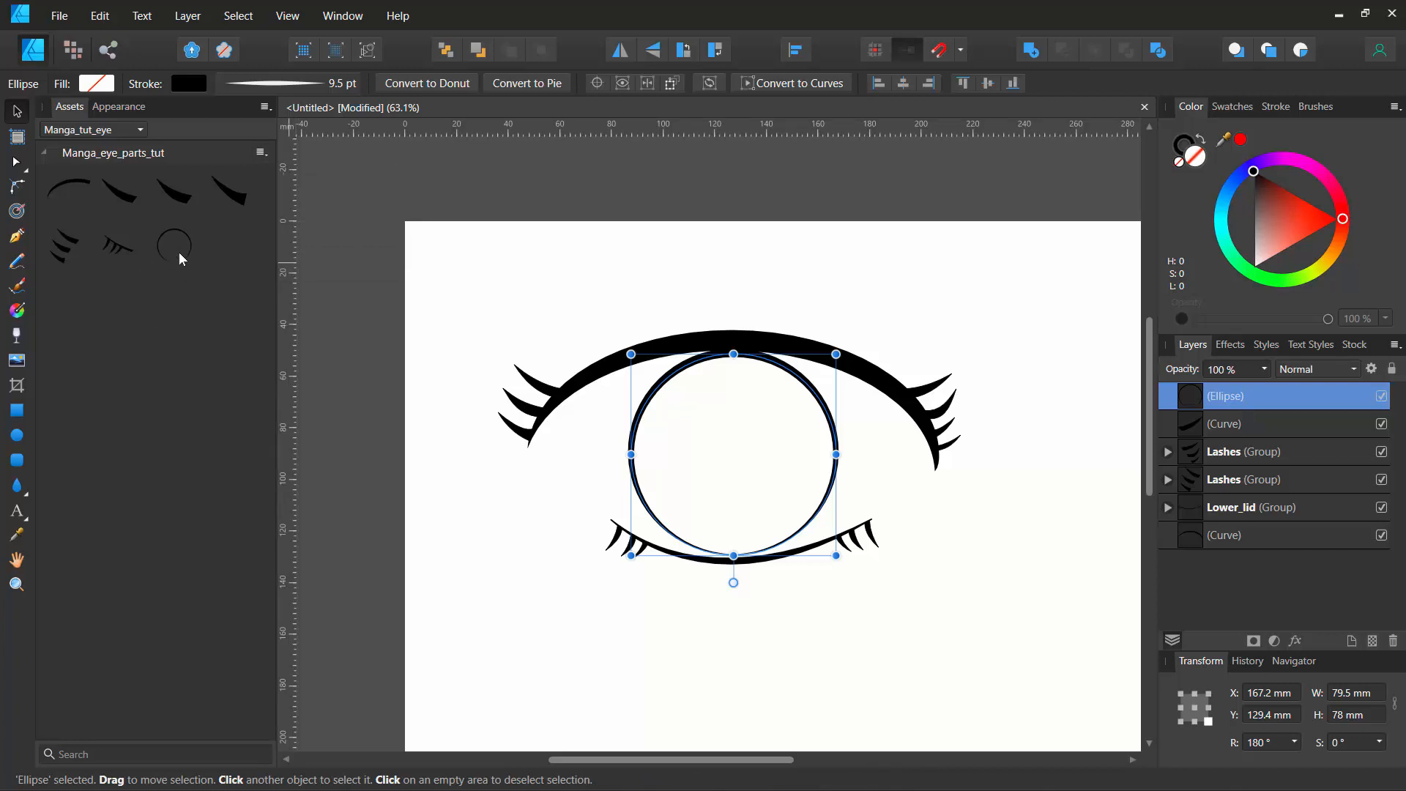
left_click(480, 495)
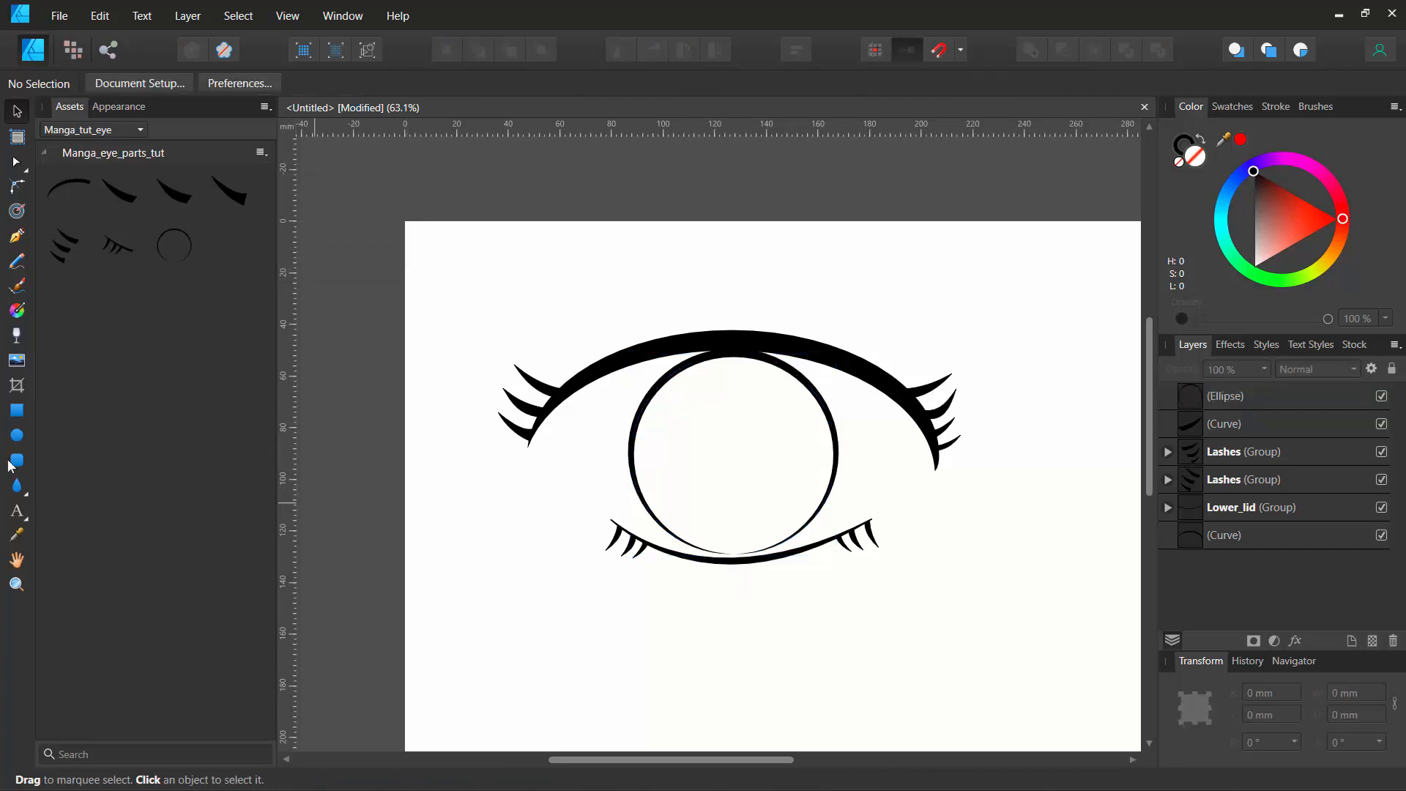
Step: Draw a second ellipse of about 79.7 by 74.9 mm over the circle outline and fill it with black
left_click(17, 436)
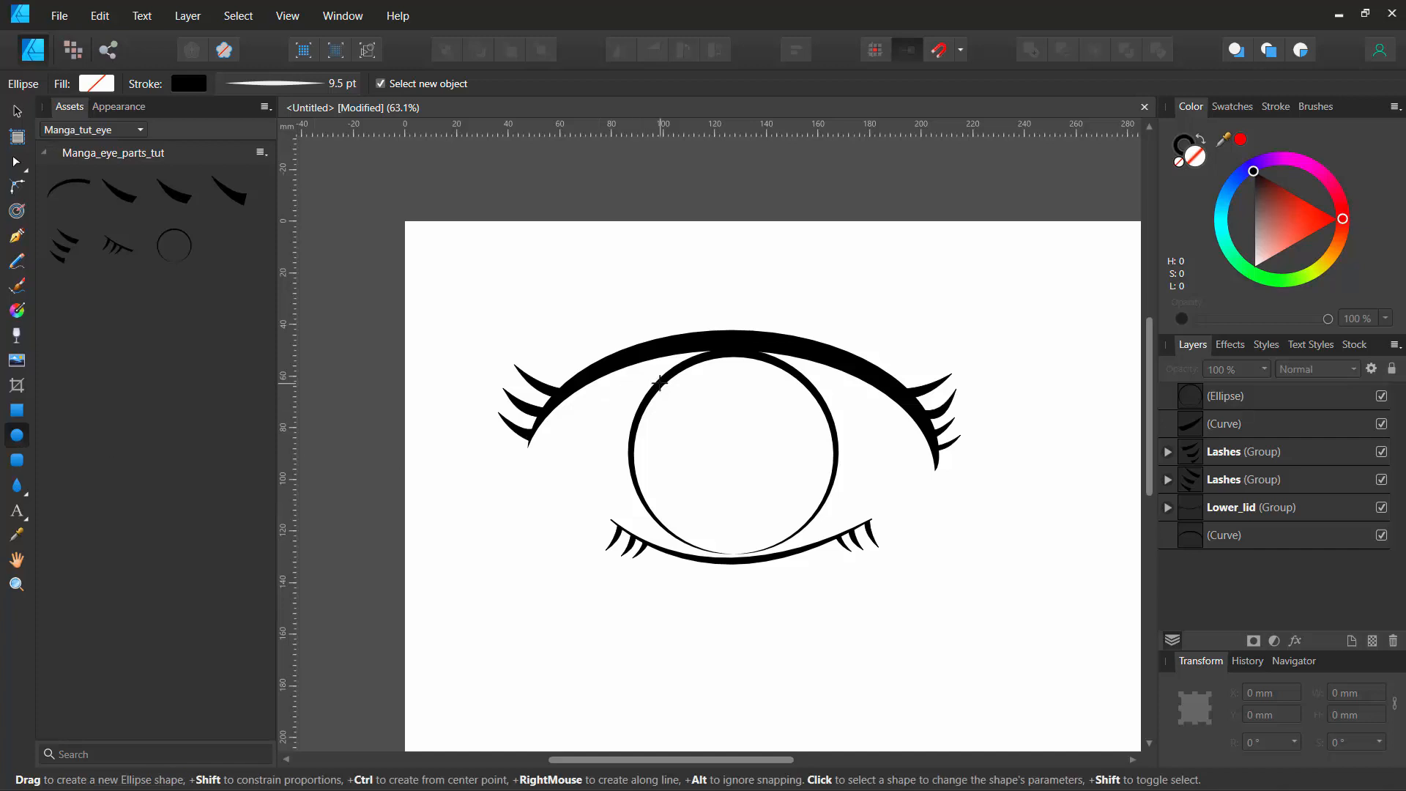
left_click_drag(751, 455, 714, 444)
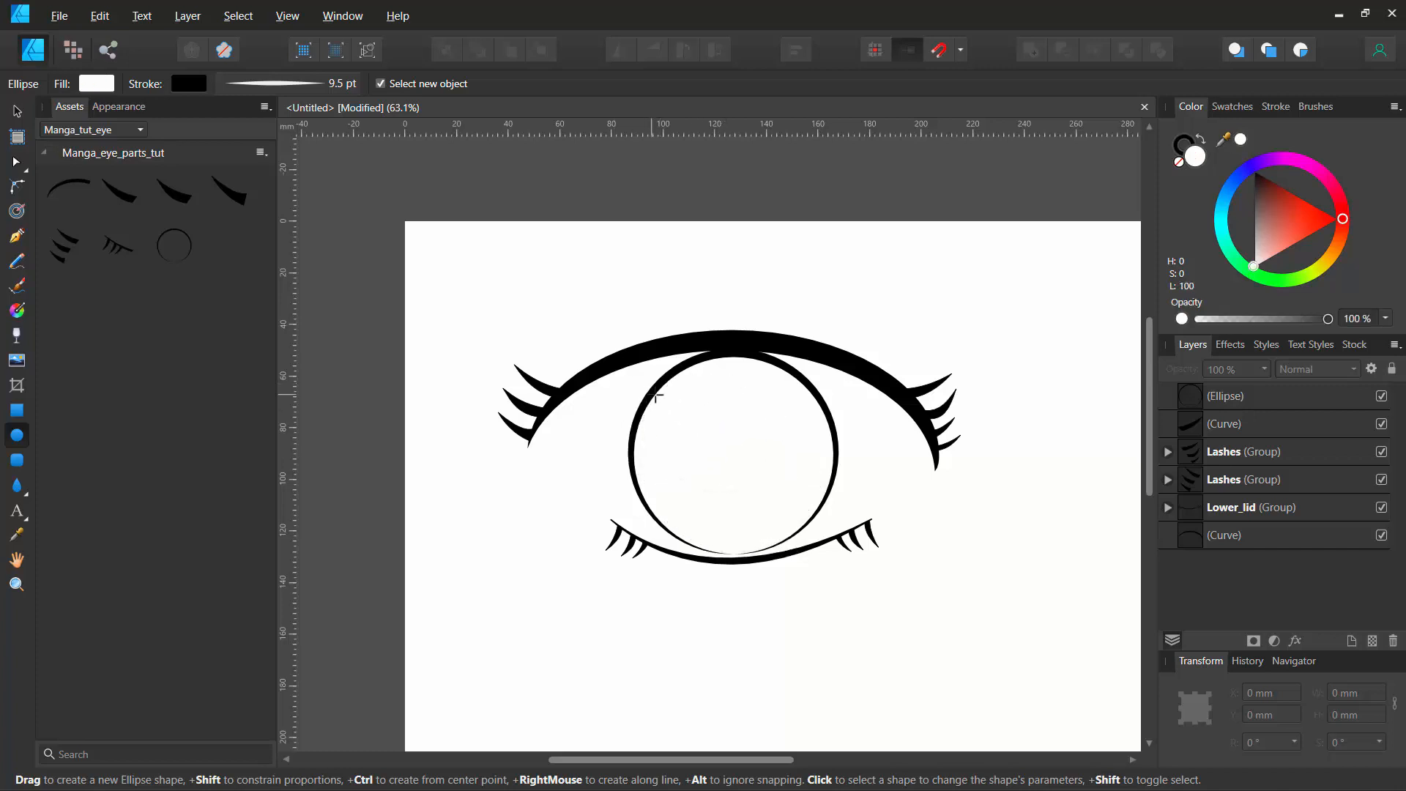
left_click_drag(649, 390, 837, 550)
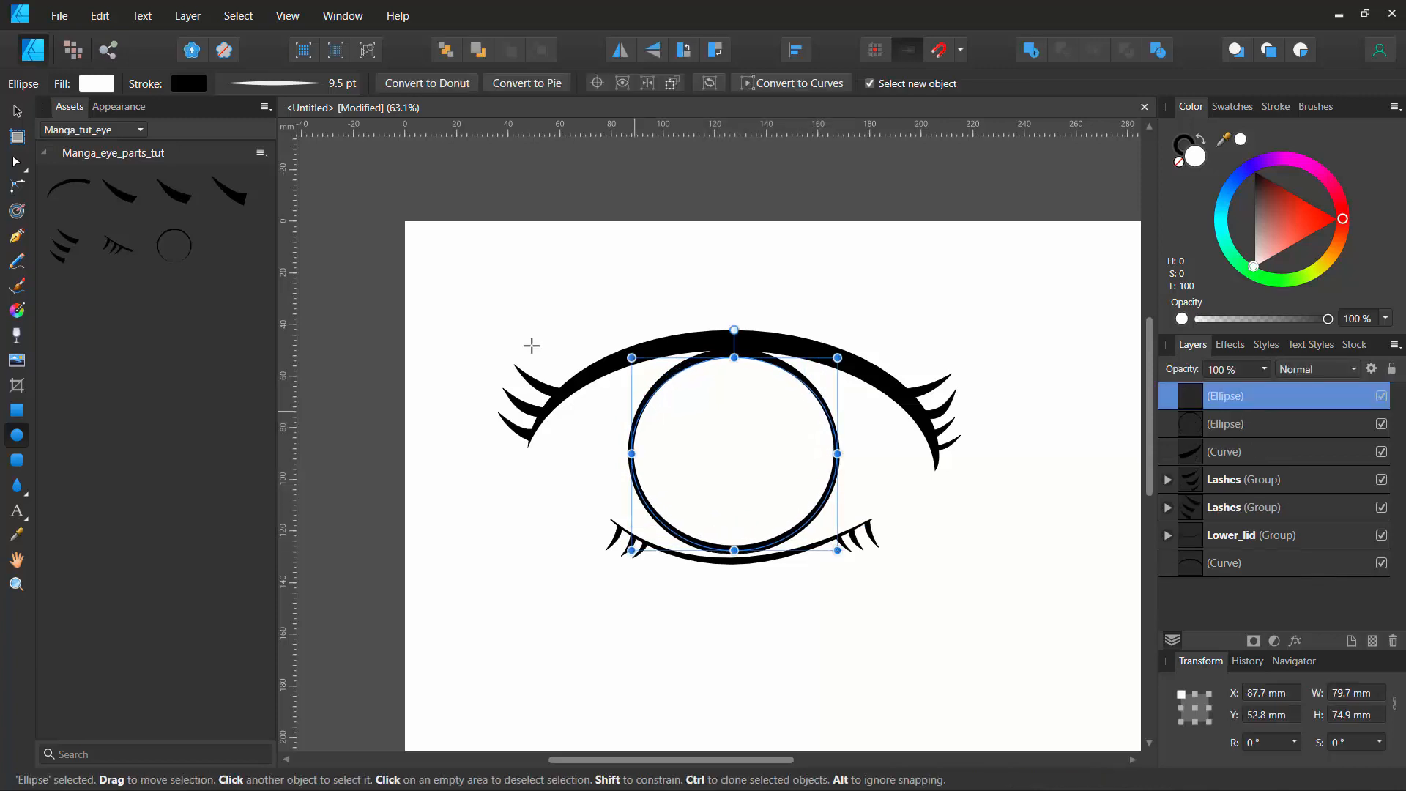
left_click(96, 84)
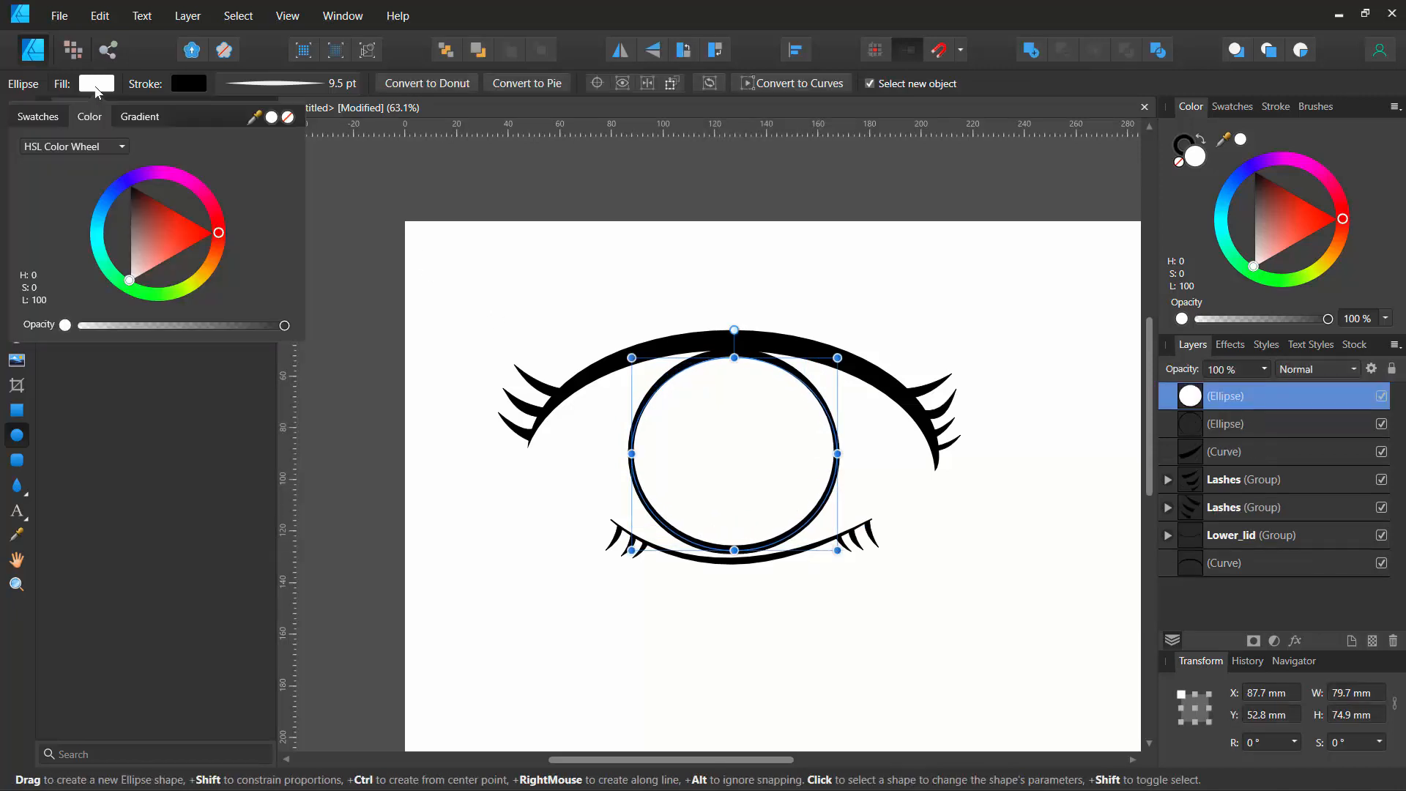
left_click(128, 186)
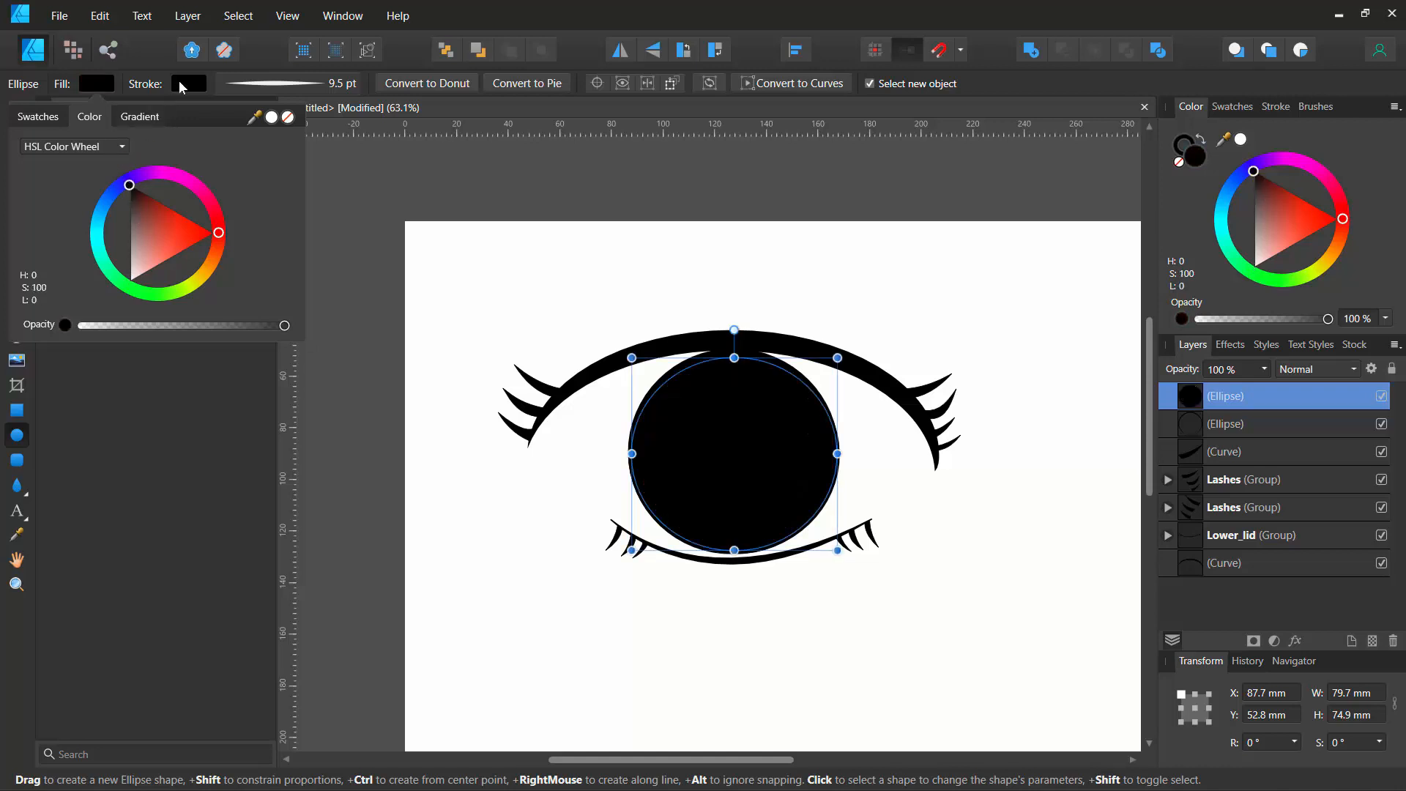
Step: Remove the black ellipse's stroke and rename its layer to pupil
left_click(253, 84)
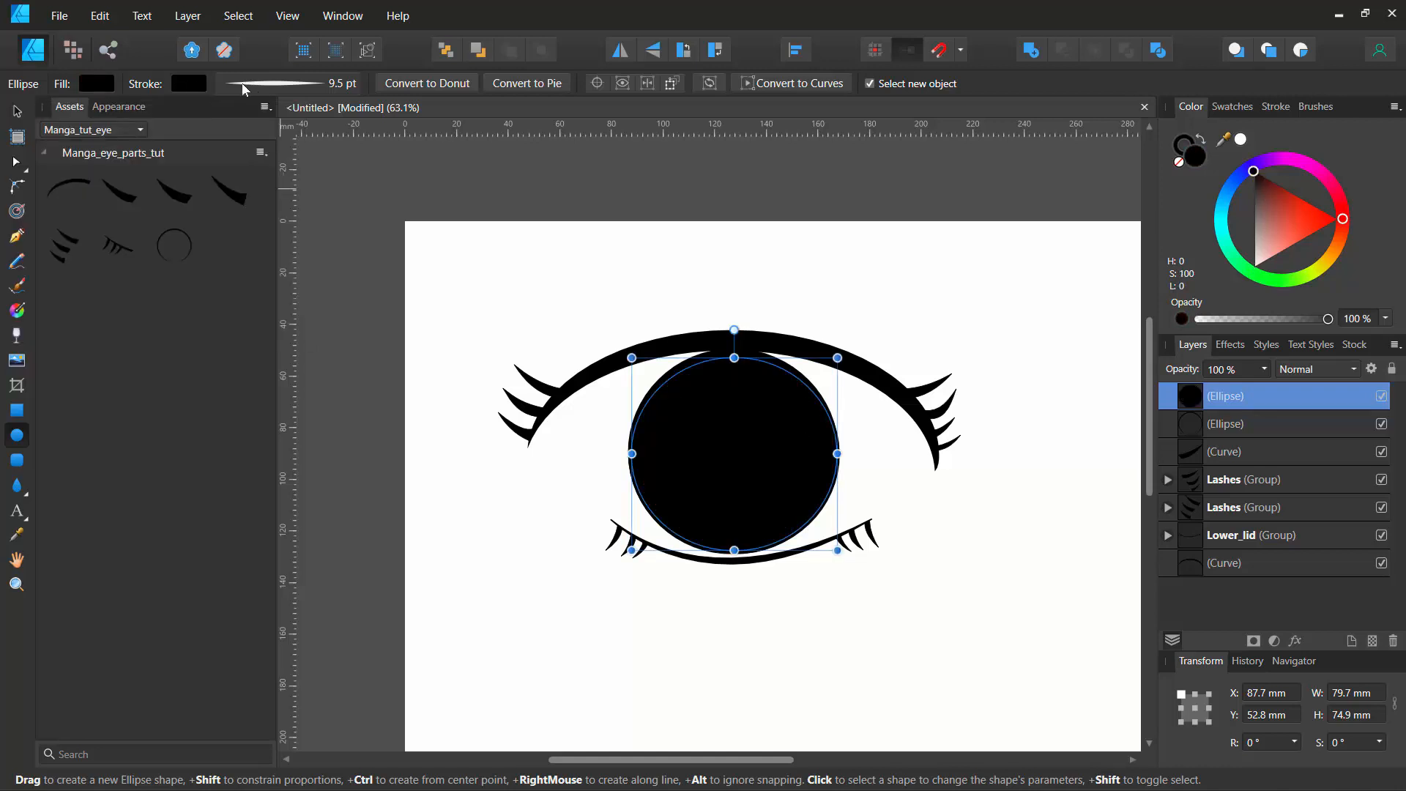
left_click(183, 83)
left_click(321, 118)
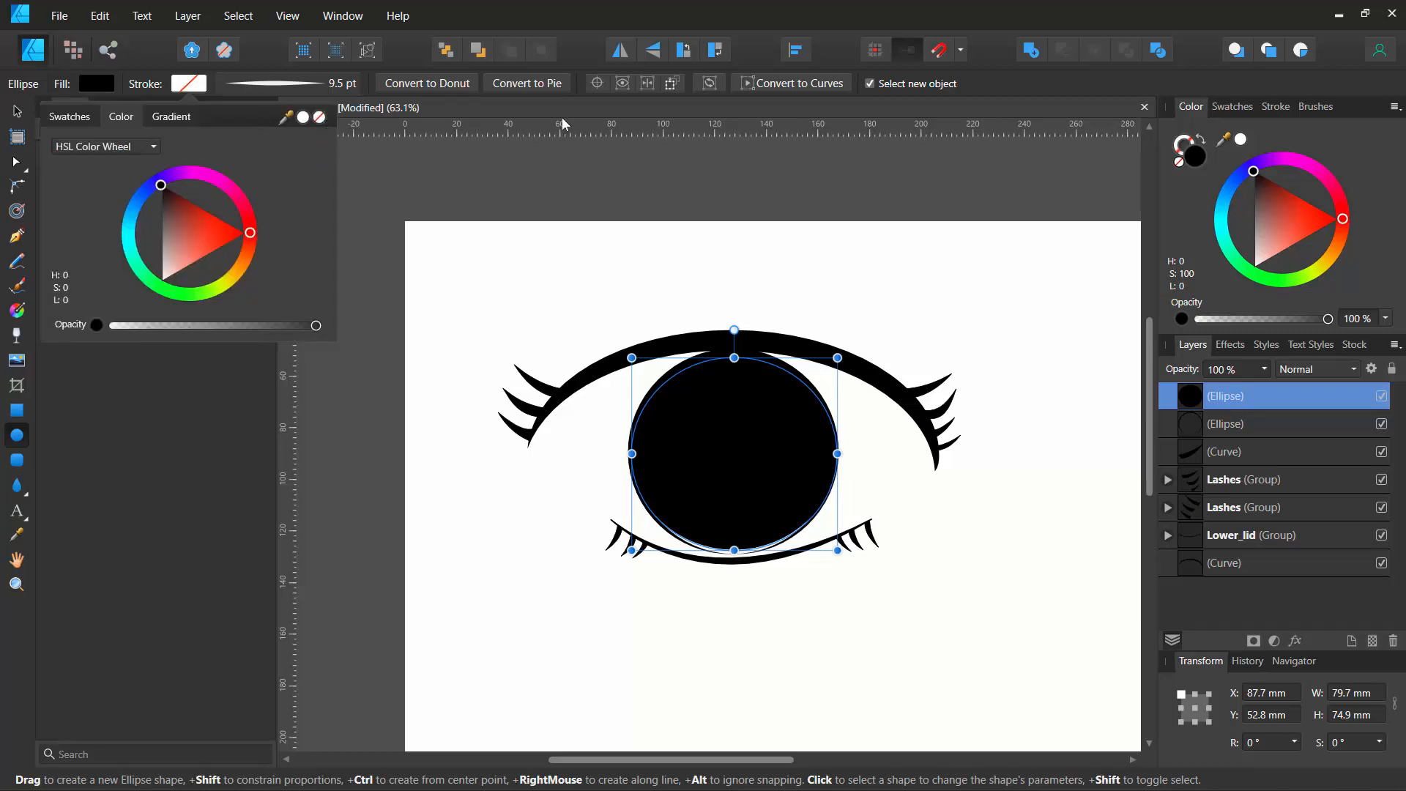
double_click(1237, 400)
type("pupil")
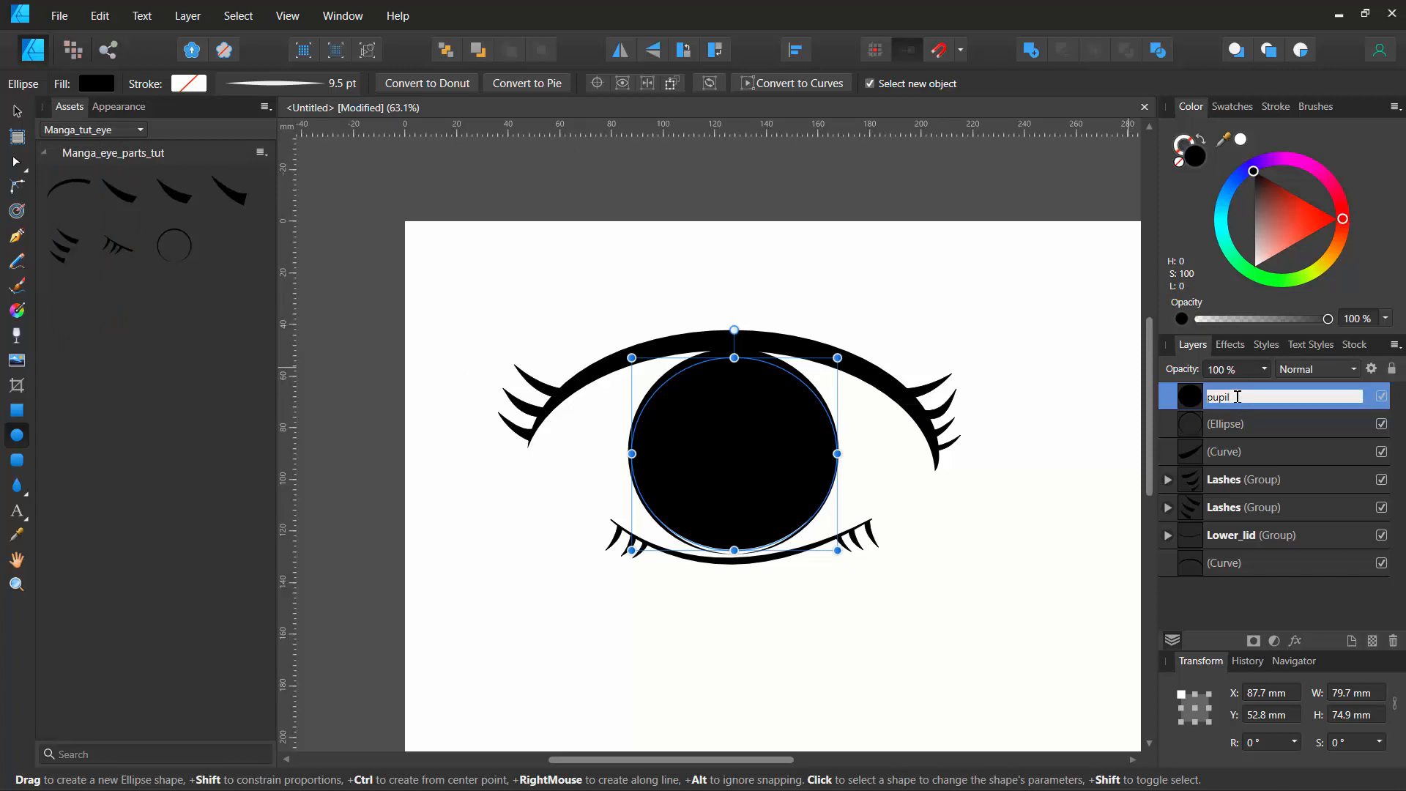
key("Return")
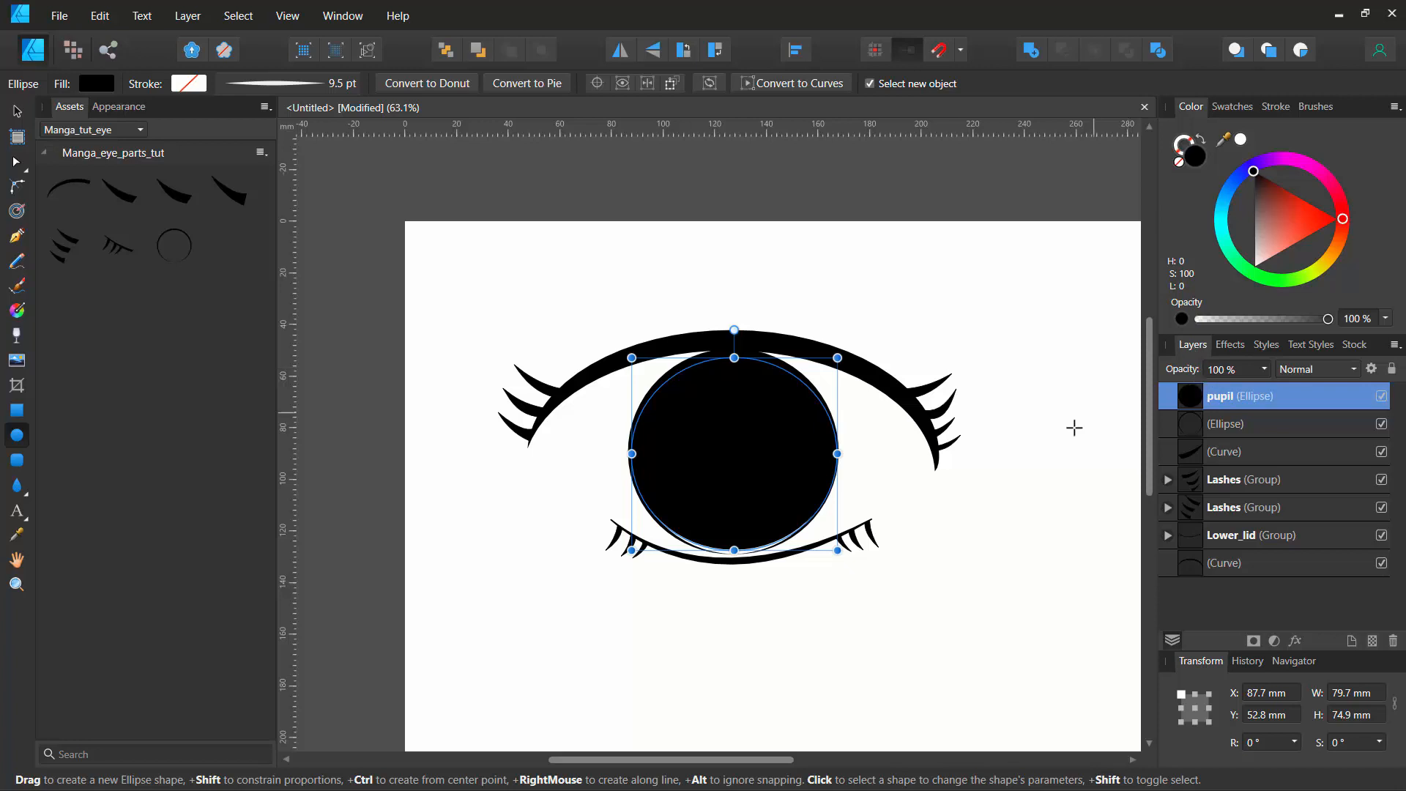
Step: Apply a linear transparency gradient to the pupil ellipse, fading it downward from near its top to just below its middle, and deselect it
left_click(16, 337)
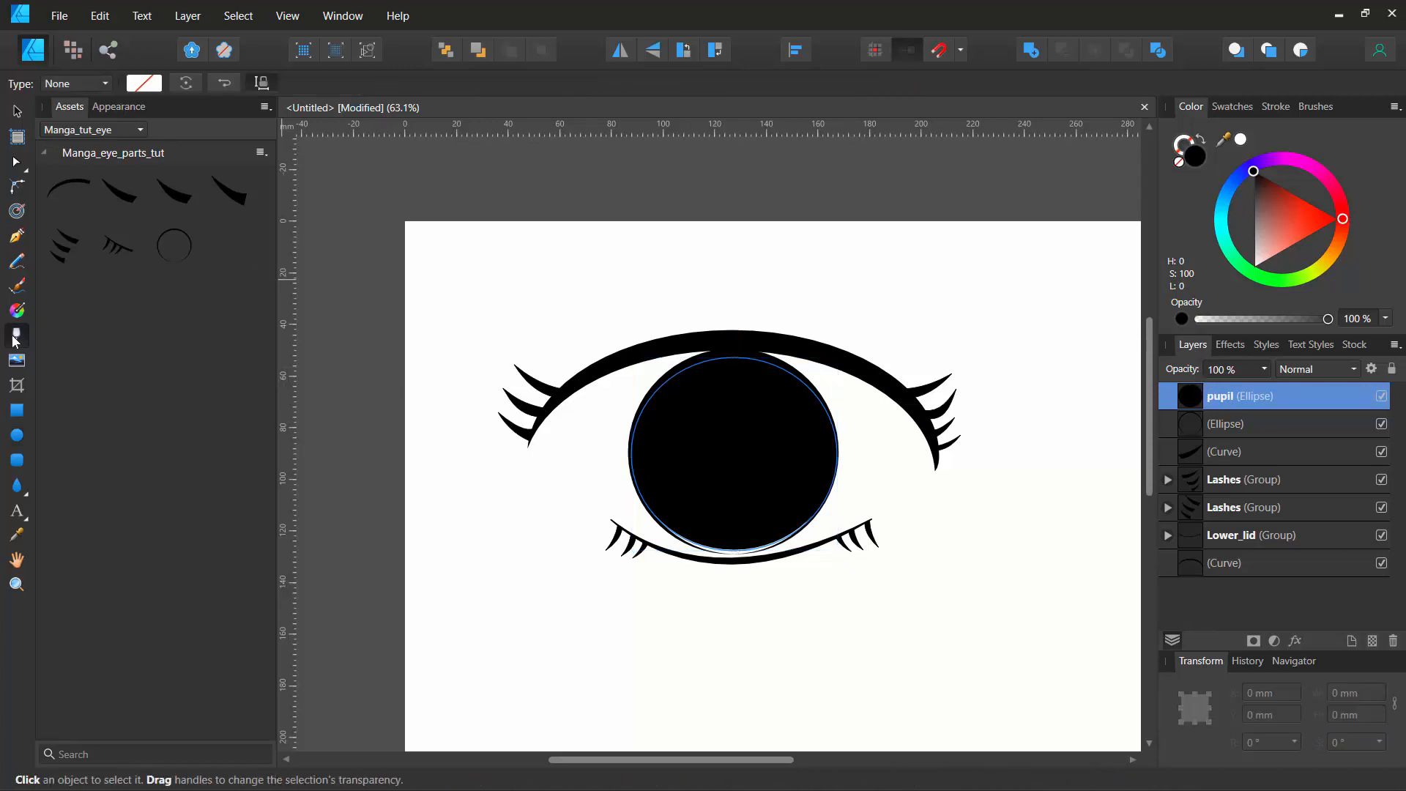
left_click_drag(733, 369, 732, 481)
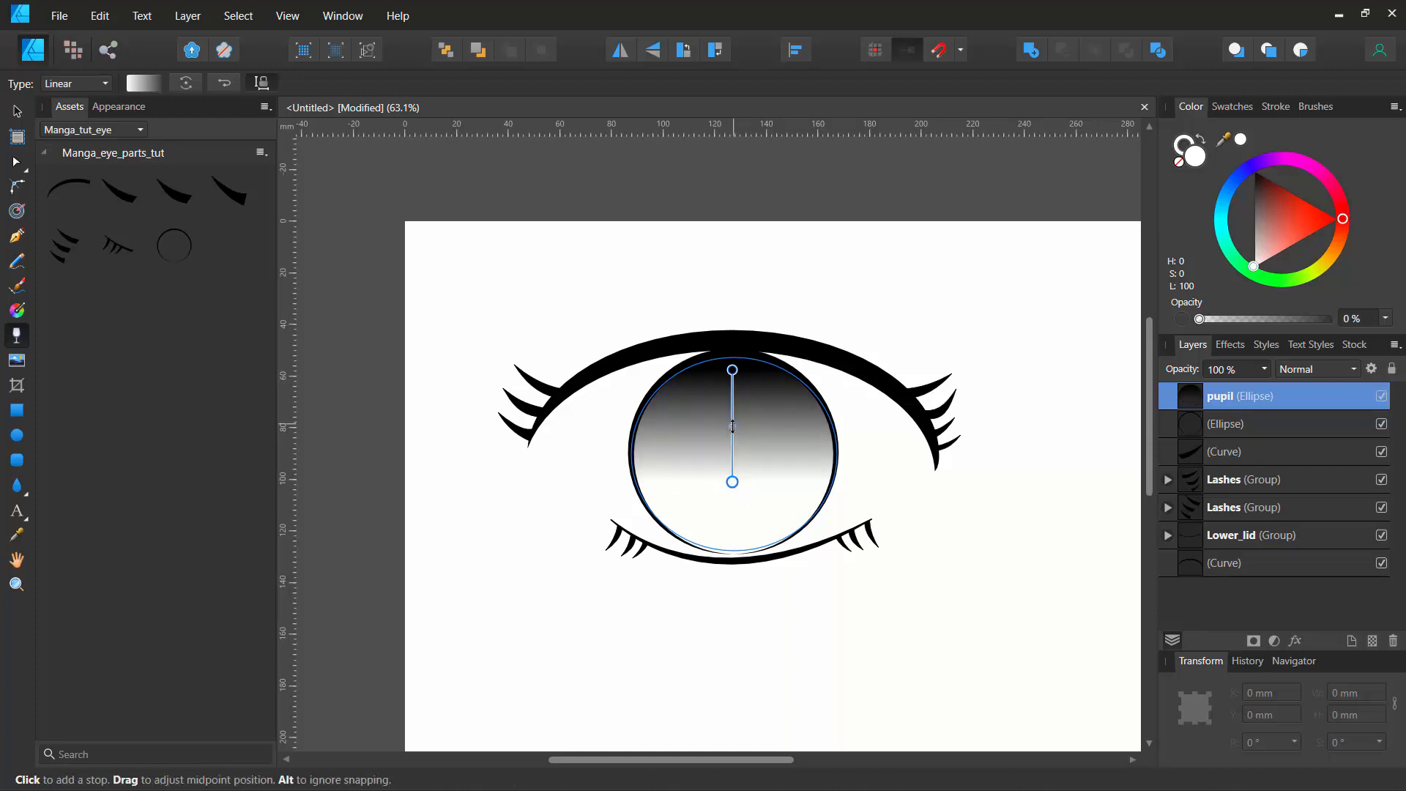
mouse_move(733, 425)
left_mouse_down()
mouse_move(731, 450)
mouse_move(728, 414)
mouse_move(727, 435)
left_mouse_up()
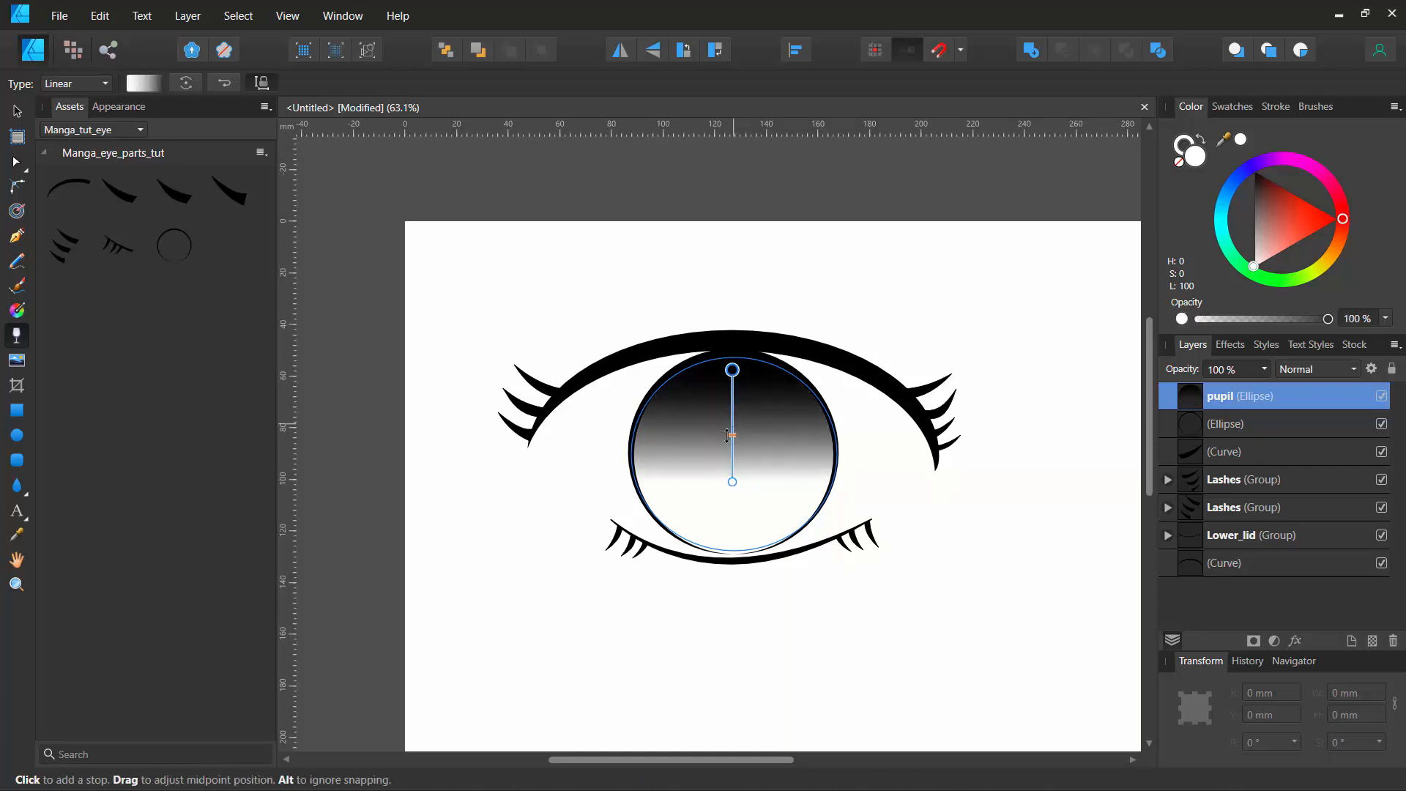
left_click(595, 304)
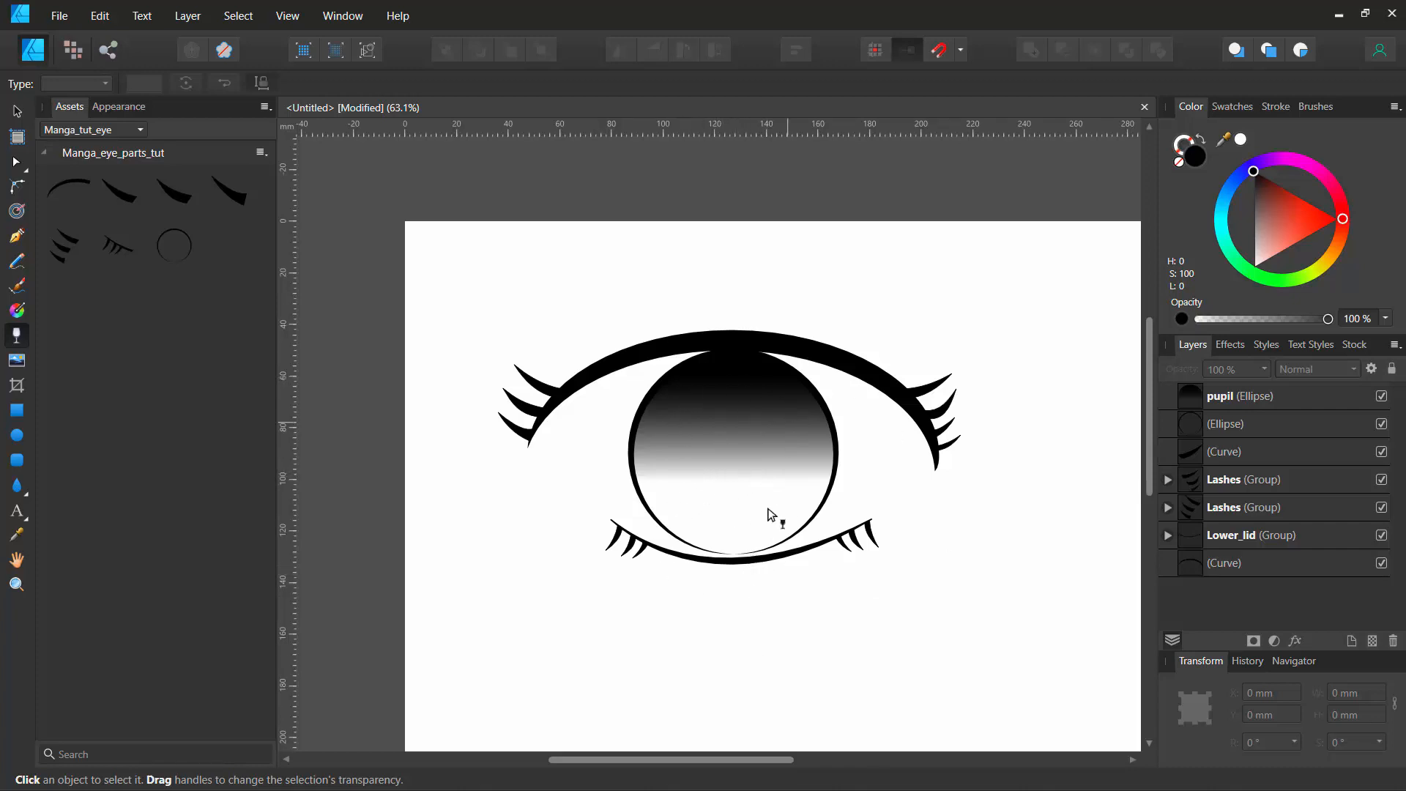
Step: Draw a small black ellipse of about 21 by 22.7 mm at the centre of the iris and deselect it
left_click(16, 435)
left_click(95, 84)
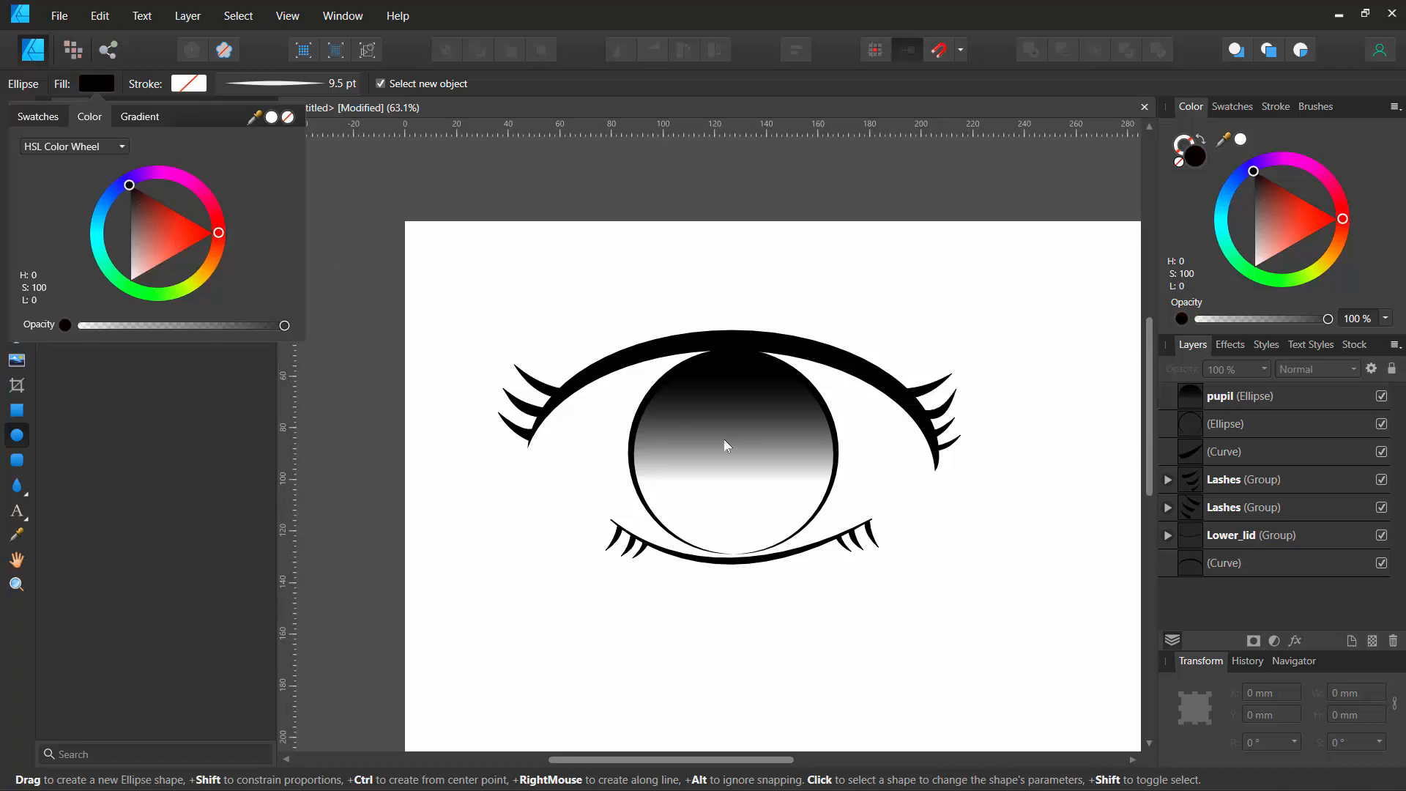
mouse_move(716, 436)
left_mouse_down()
mouse_move(767, 494)
mouse_move(736, 446)
left_mouse_up()
key("v")
left_click(541, 321)
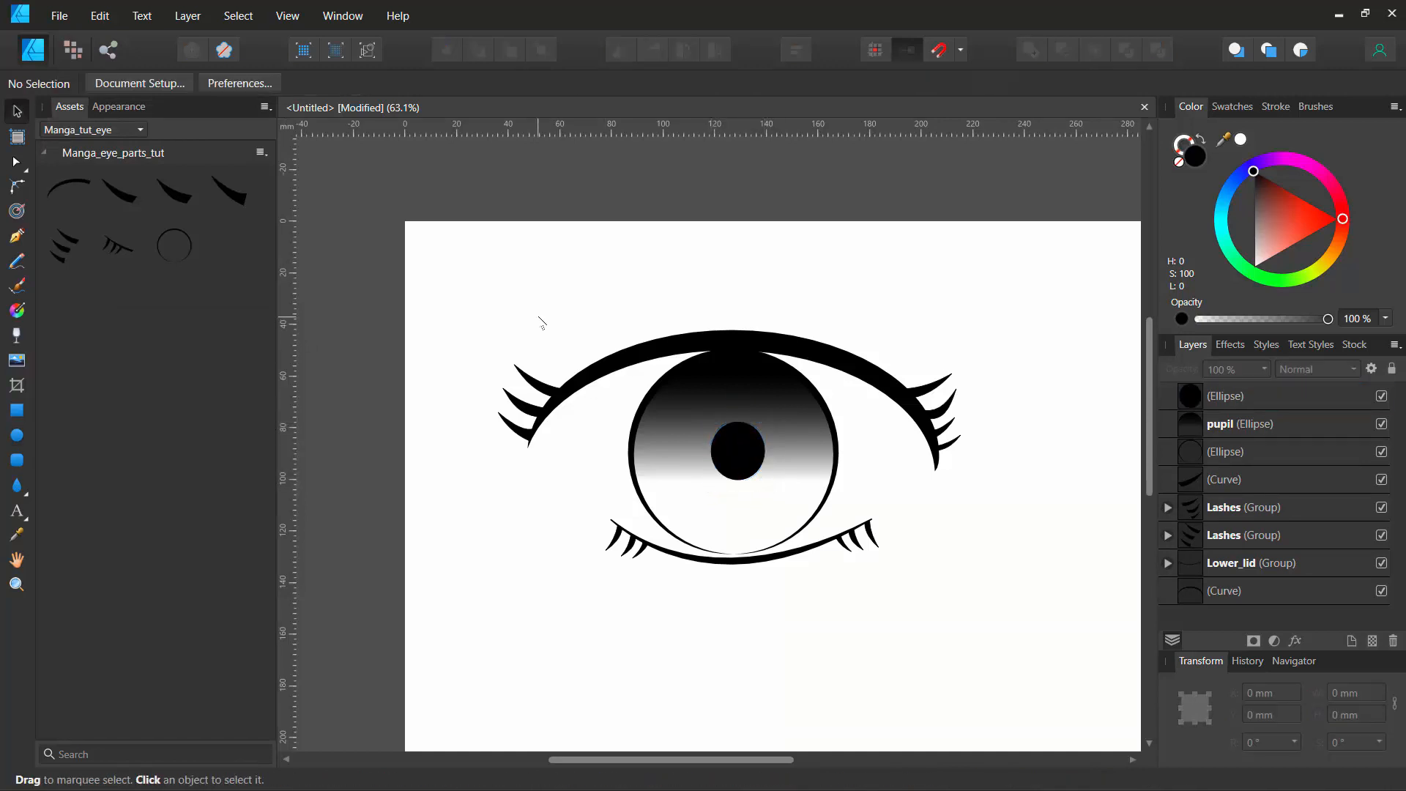
Step: Try stacking the pupil layer above the small black ellipse, and return the small ellipse to the top of the layer order
left_click(1199, 419)
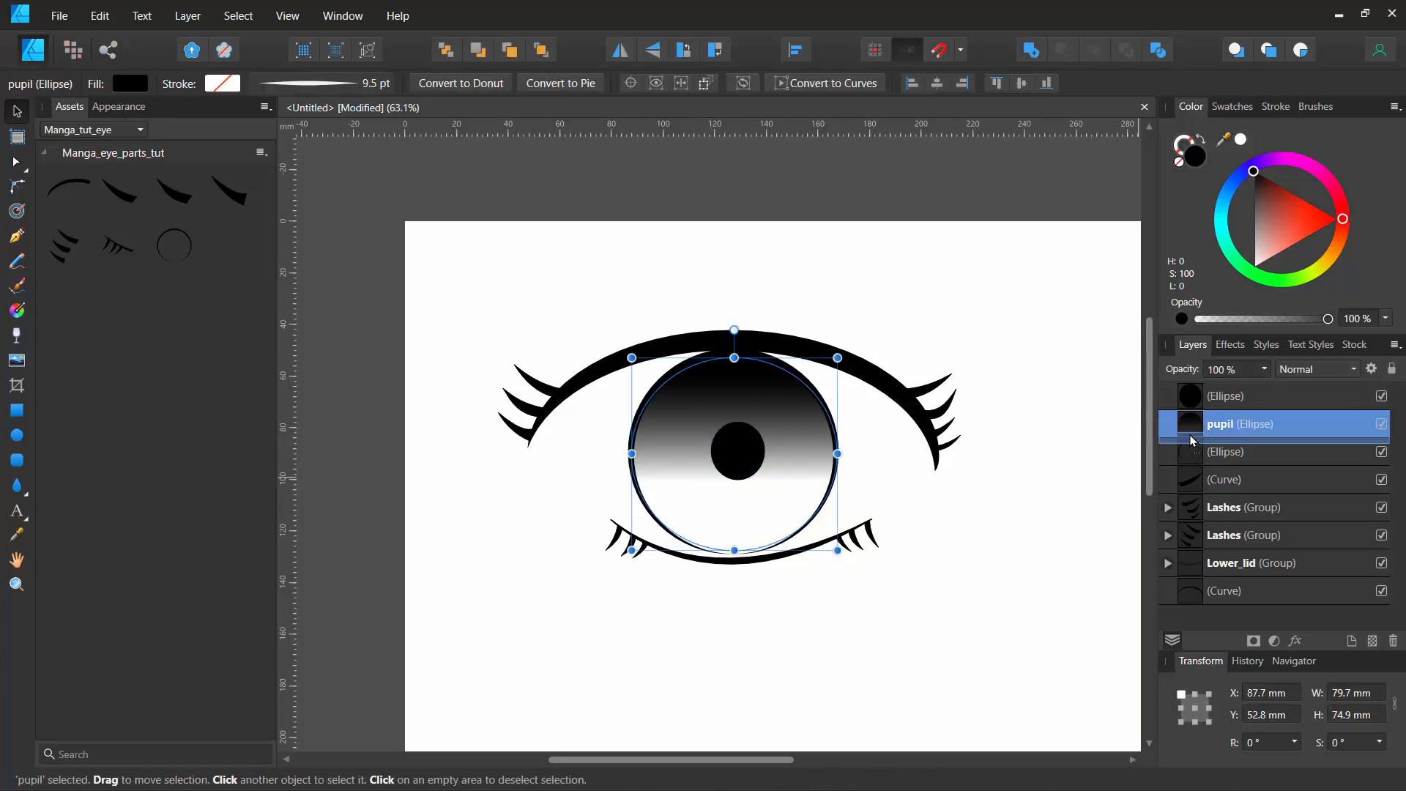
left_click_drag(1194, 425, 1194, 389)
left_click(1189, 425)
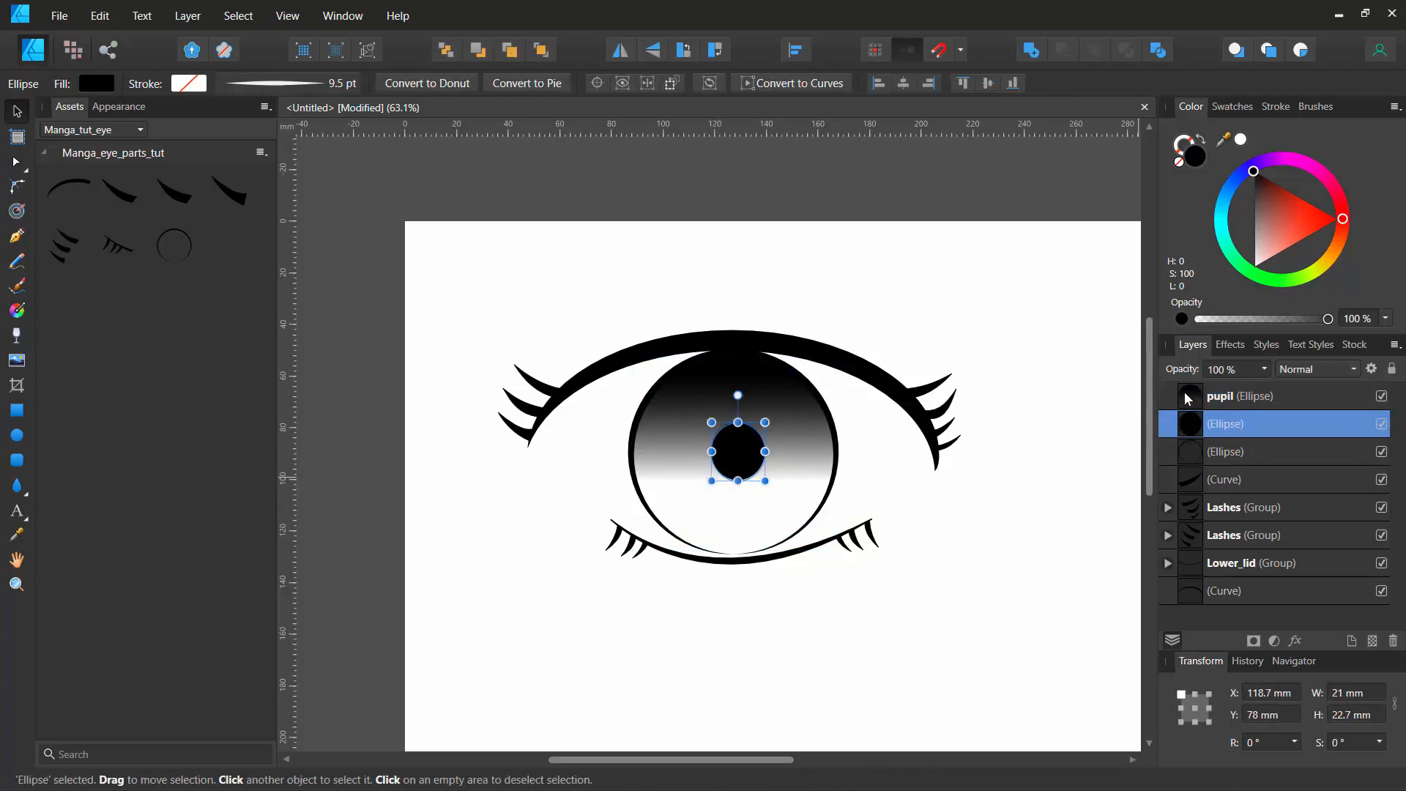
left_click(1189, 399)
left_click_drag(1196, 430, 1192, 391)
left_click(1214, 395)
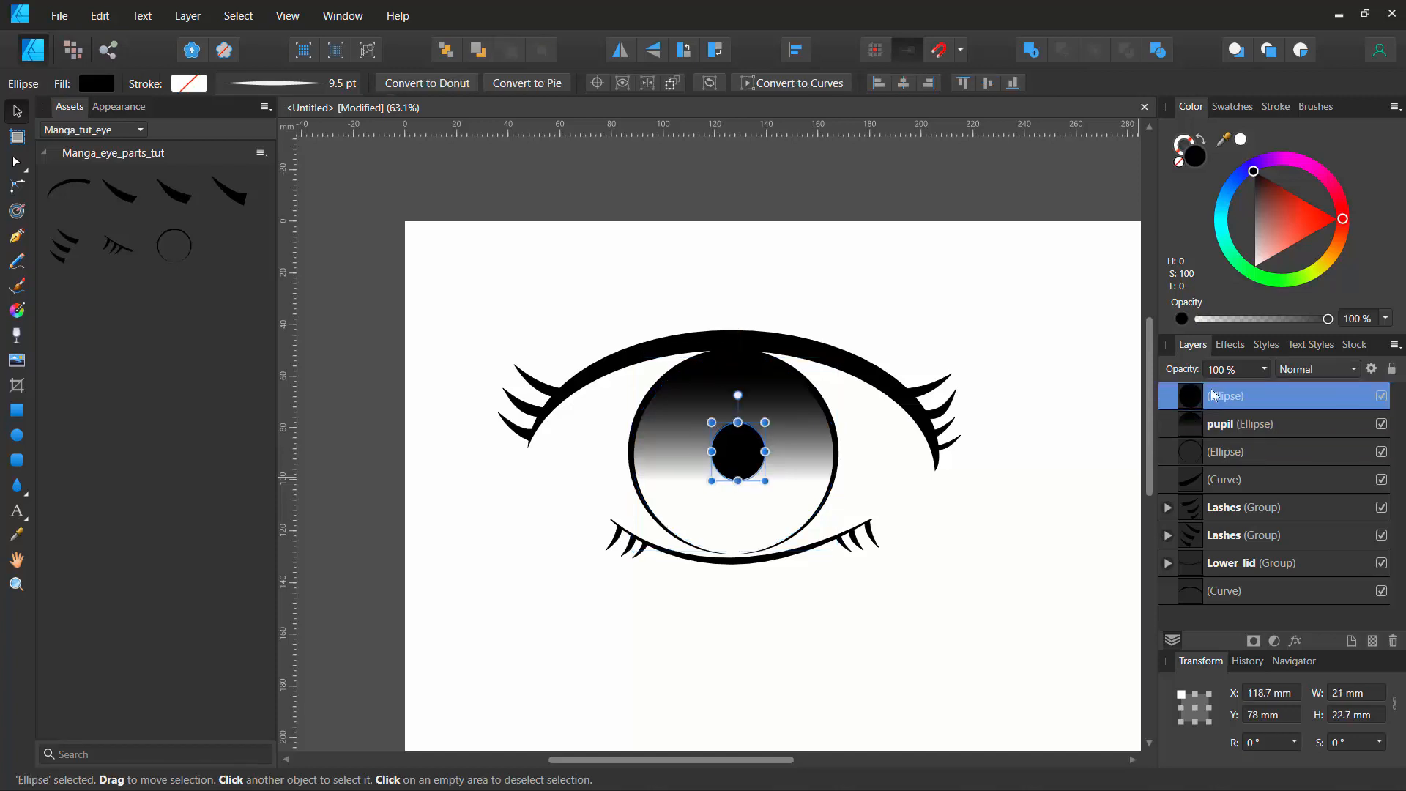
Step: Try the Multiply blend mode on the small black ellipse and set it back to Normal
left_click(1329, 368)
left_click(1303, 427)
left_click(1293, 374)
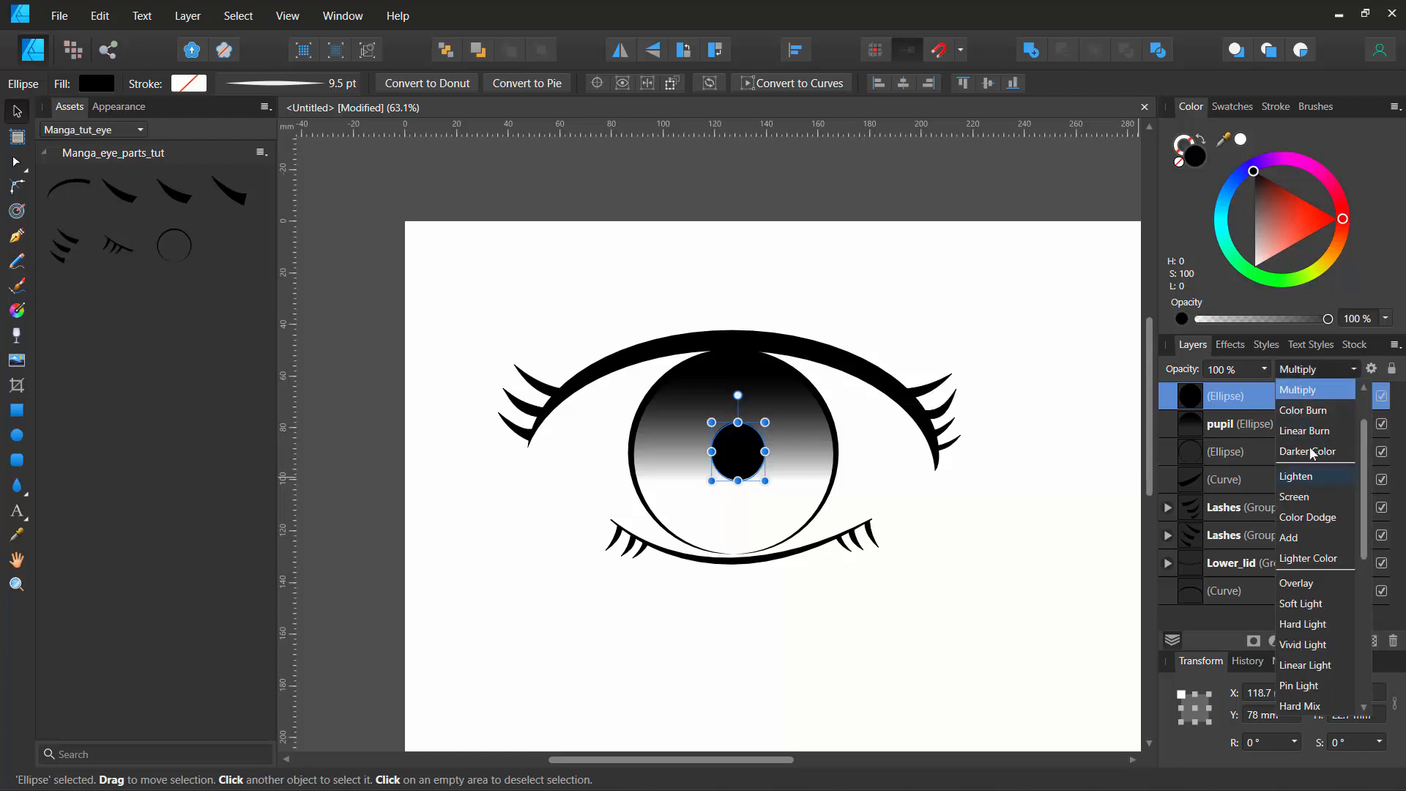
left_click(1293, 388)
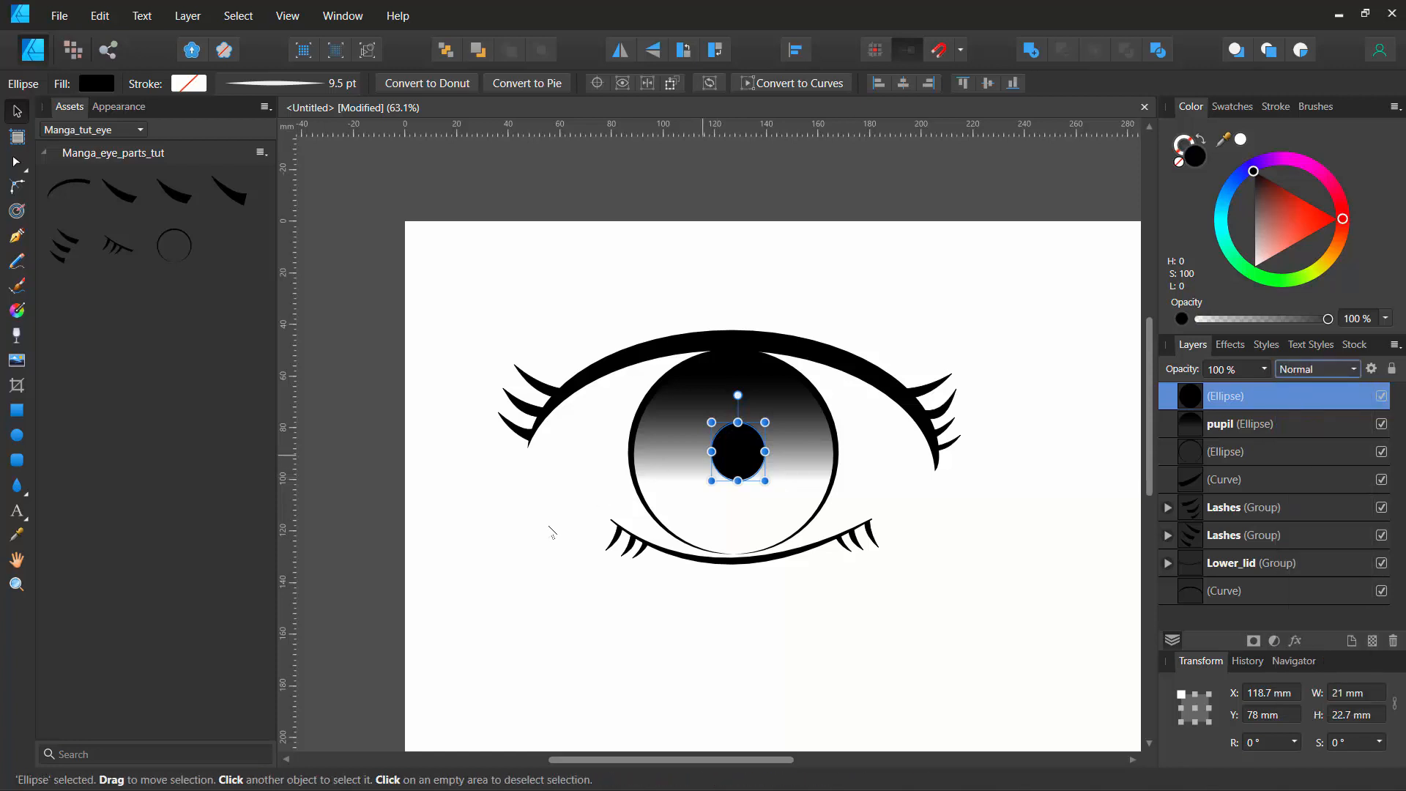
left_click(482, 595)
left_click(726, 459)
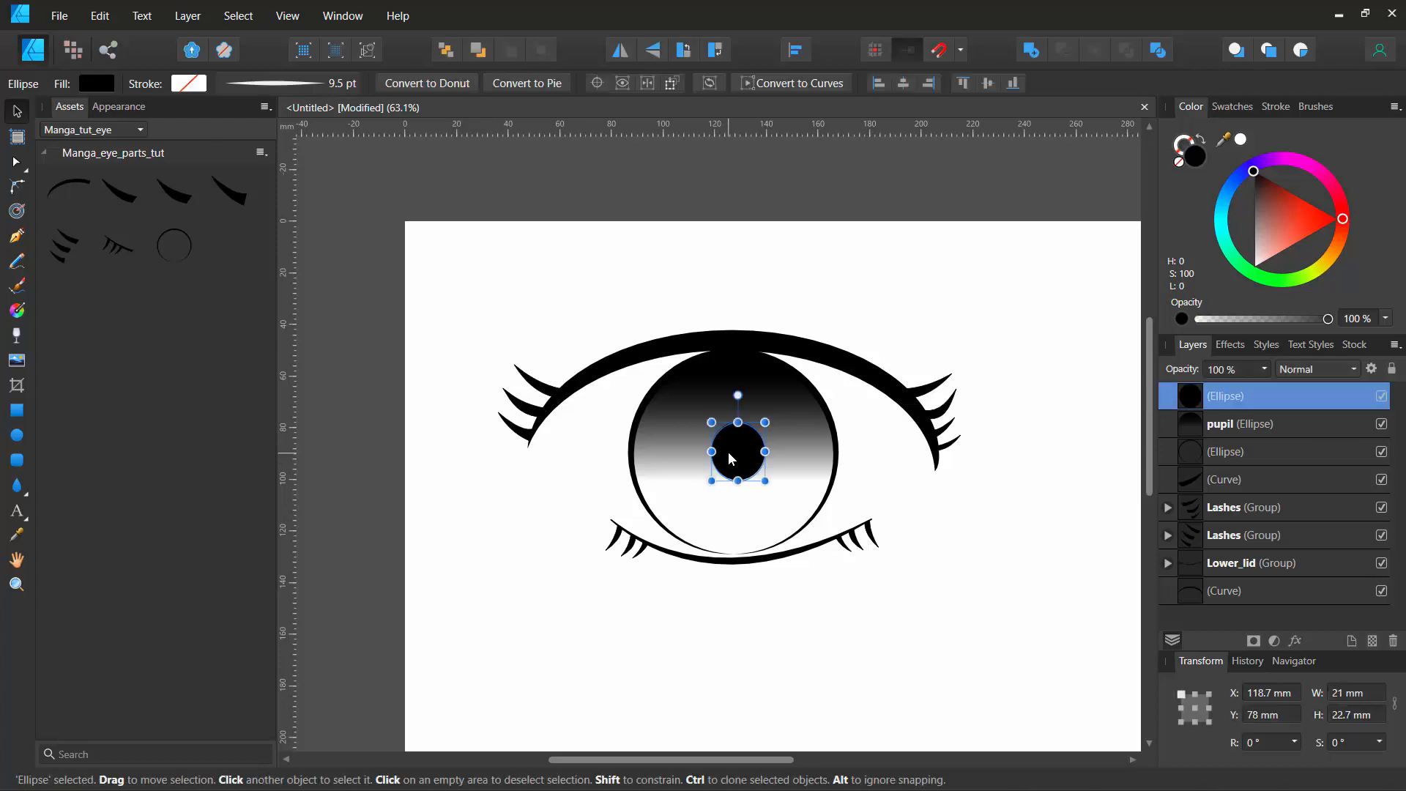
Step: Extend the pupil layer's transparency gradient further down past the small black ellipse and lower its midpoint
left_click(1199, 423)
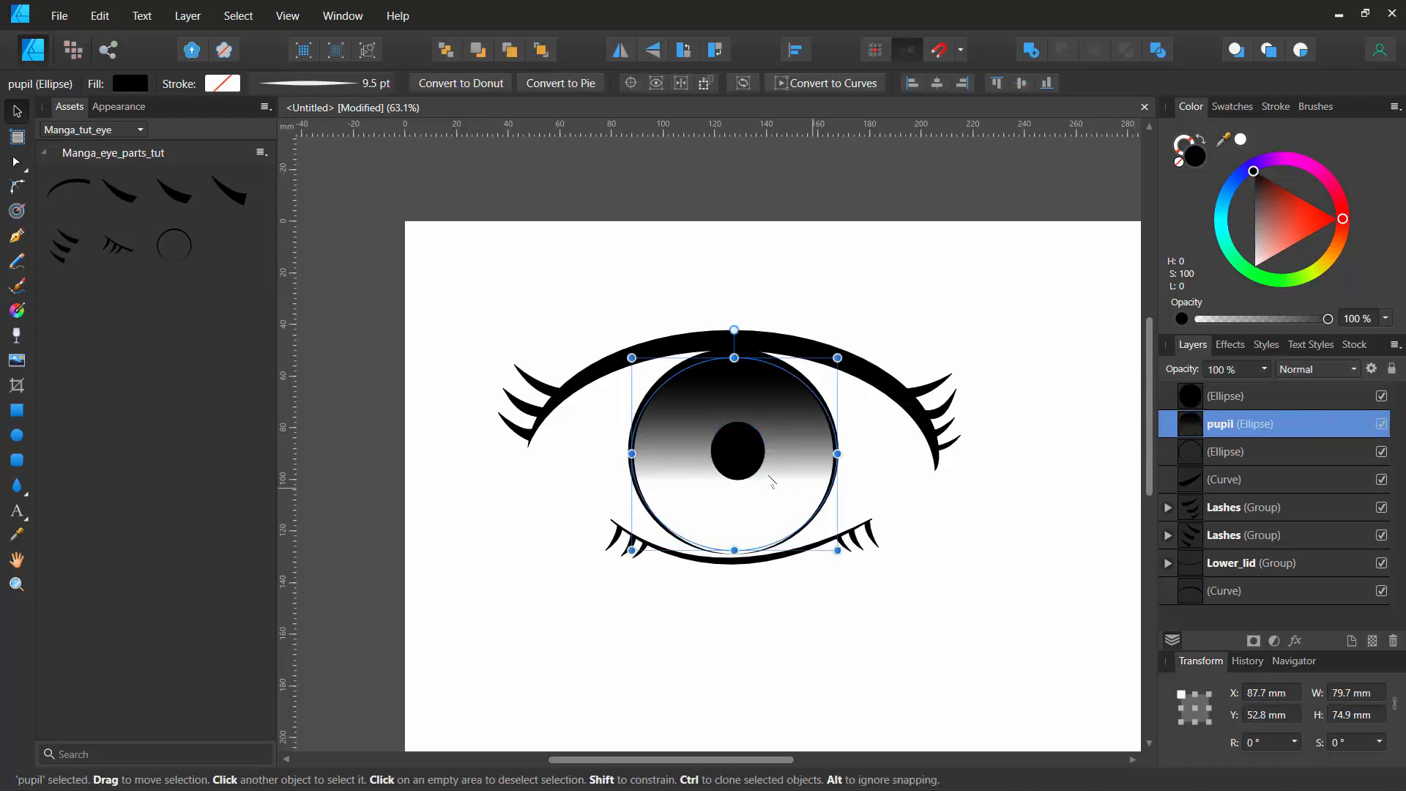
left_click(16, 334)
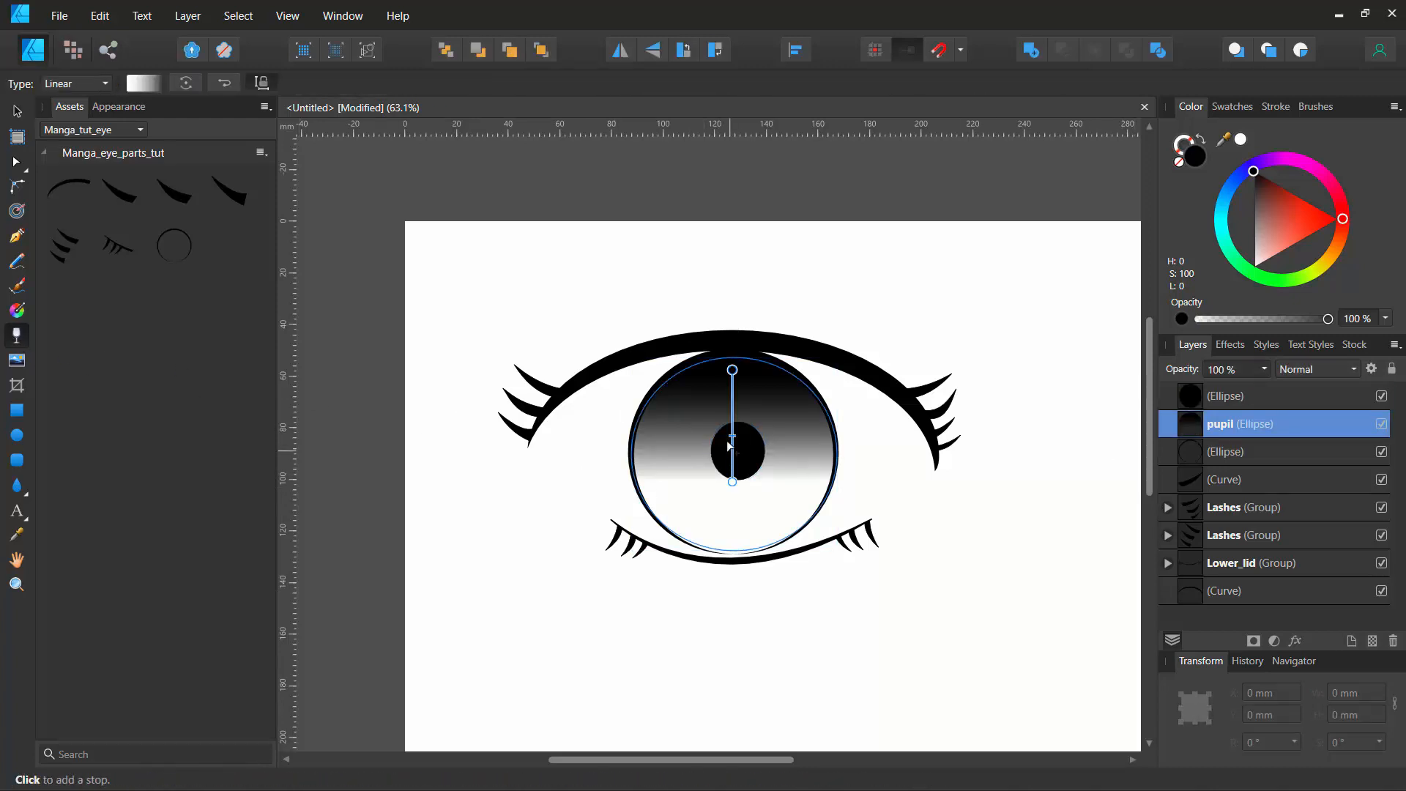
mouse_move(733, 437)
left_mouse_down()
mouse_move(731, 416)
mouse_move(730, 511)
mouse_move(733, 448)
mouse_move(733, 461)
left_mouse_up()
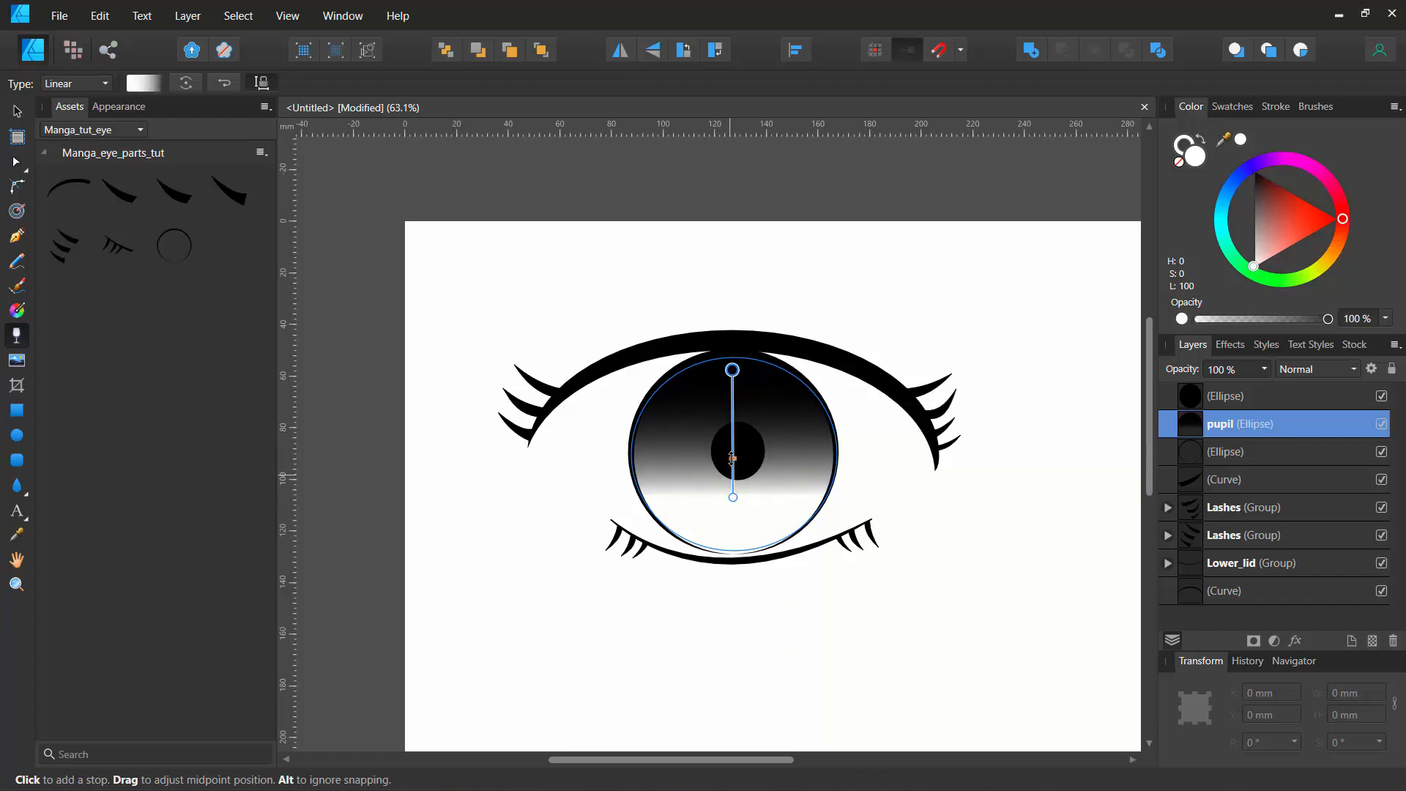
left_click(512, 339)
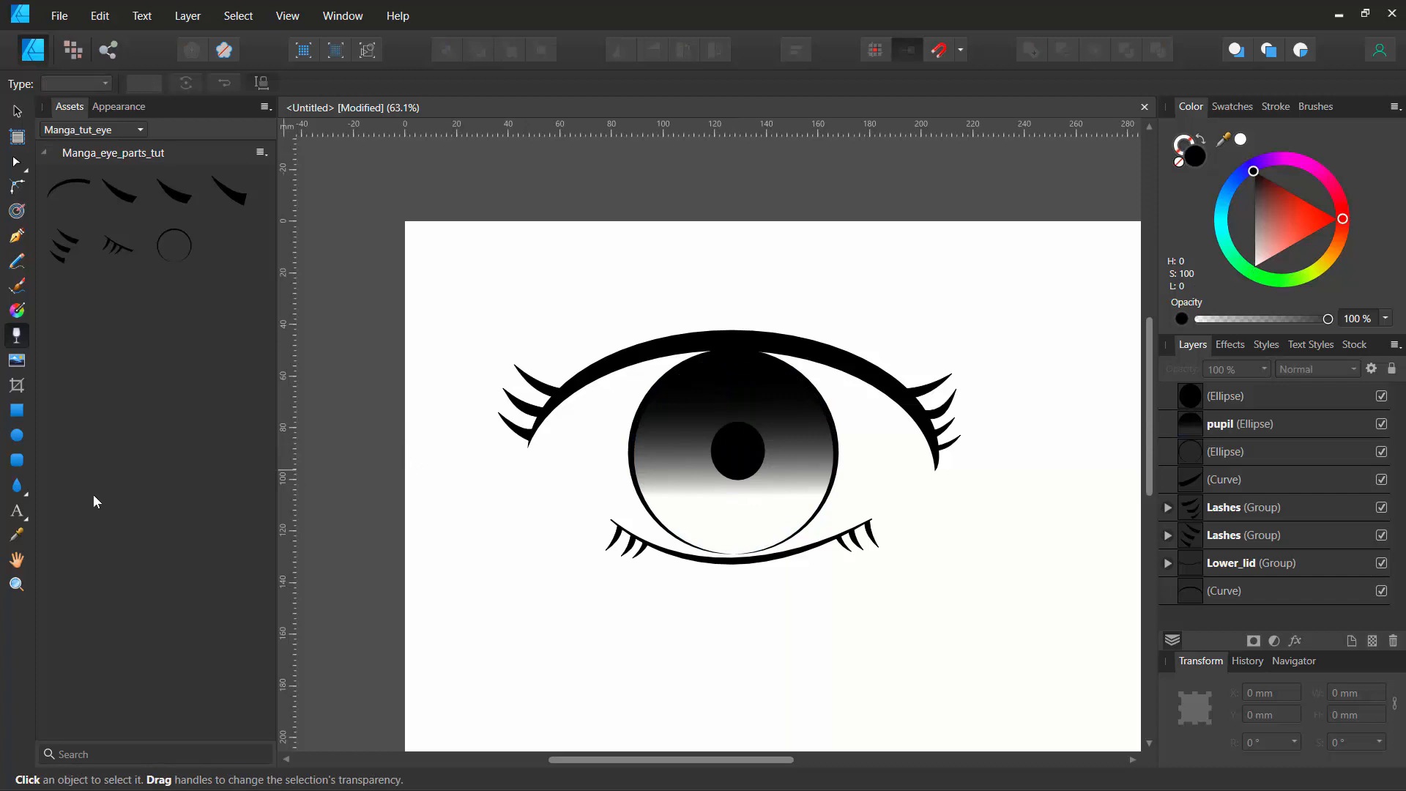
Step: Draw a white highlight ellipse of about 21.9 by 10.2 mm on the iris's upper left and rotate it to about 51.8°
left_click(17, 436)
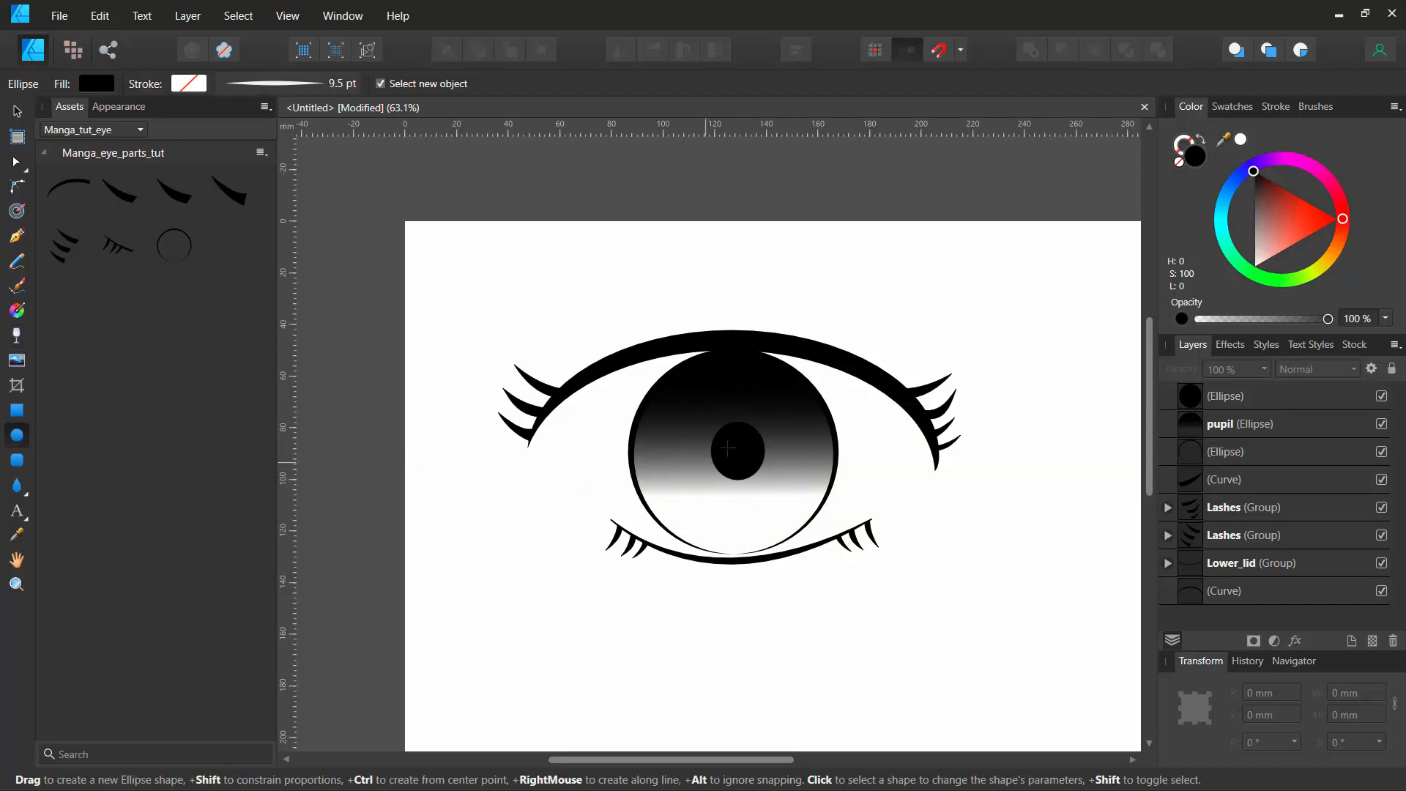
left_click(89, 83)
left_click(129, 280)
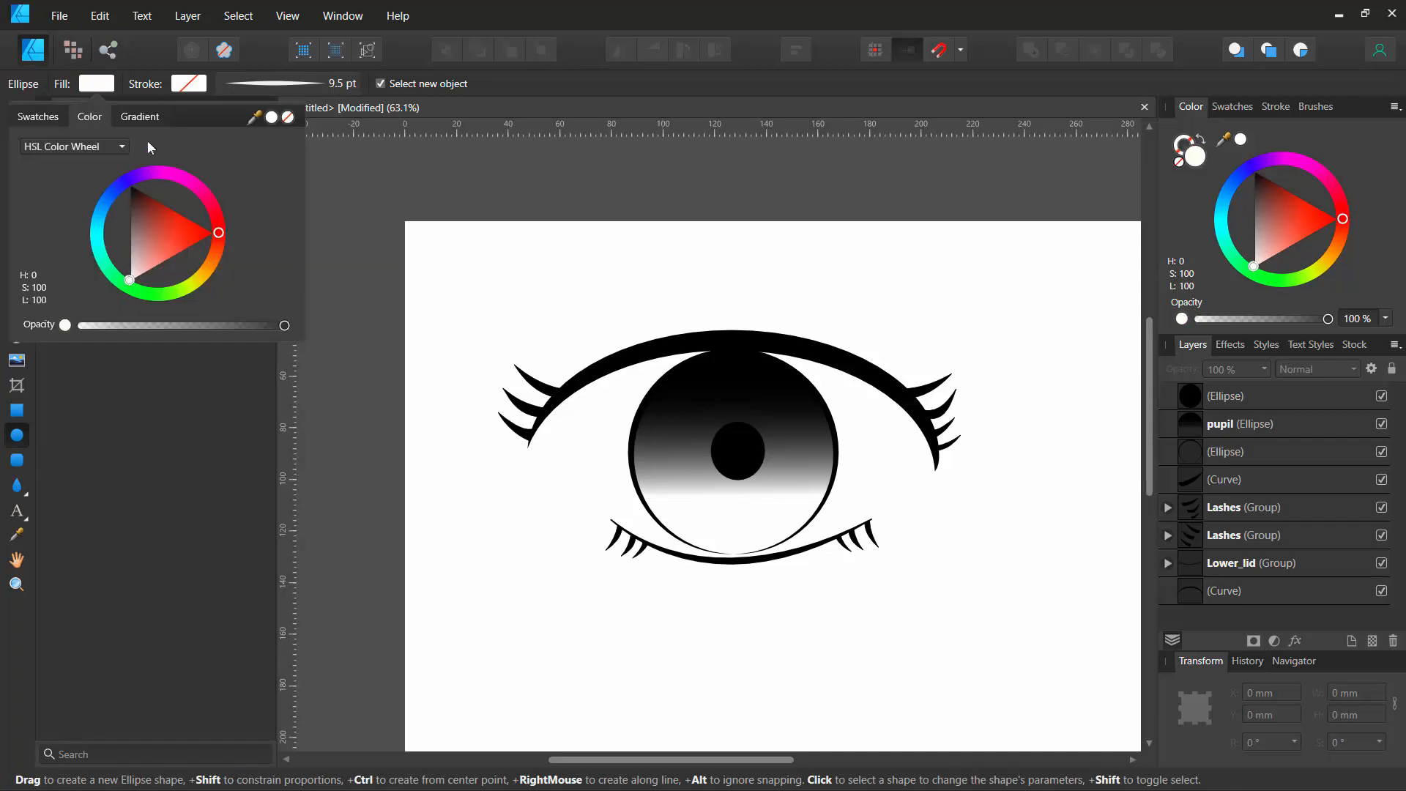
left_click(670, 393)
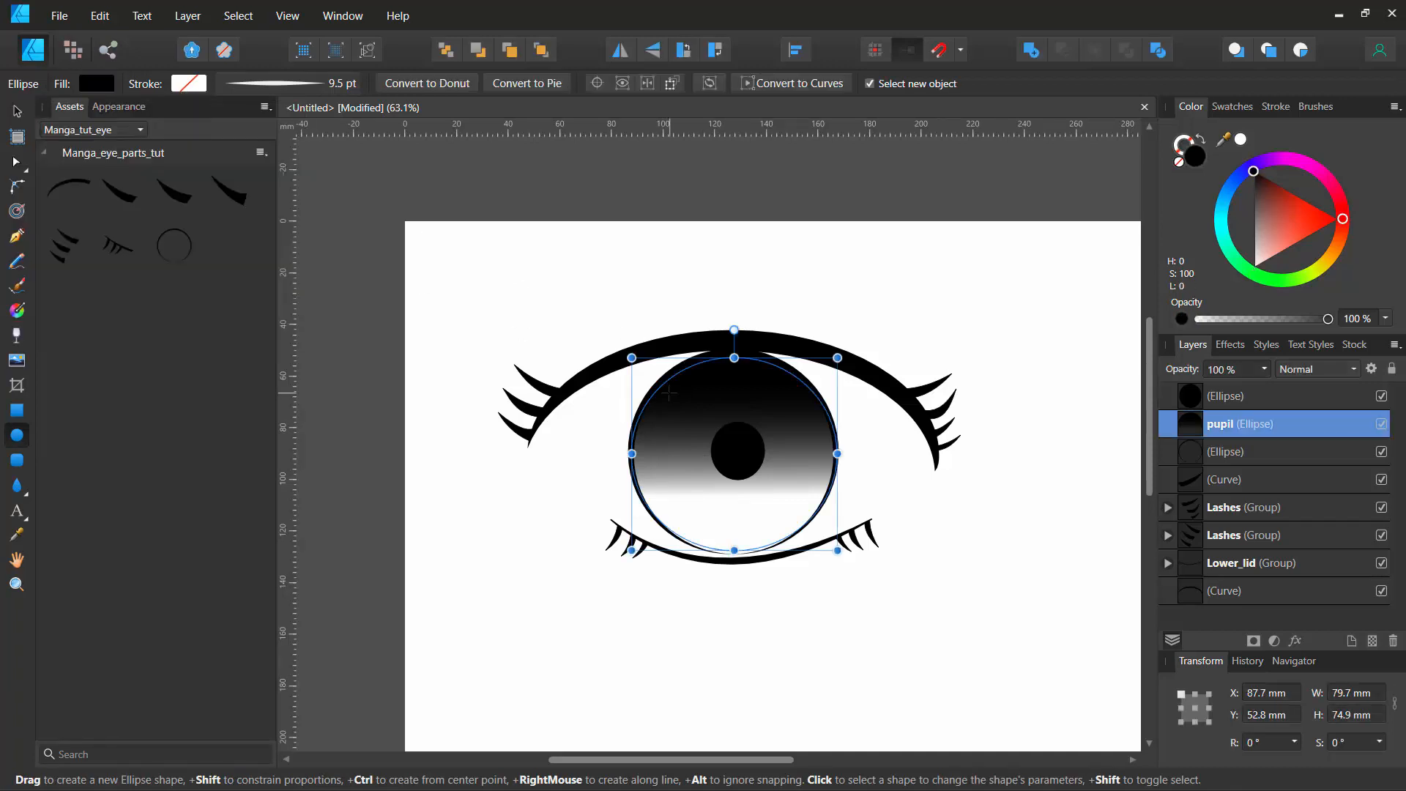
left_click_drag(670, 394, 727, 420)
left_click_drag(698, 365, 685, 408)
key("v")
left_click(602, 196)
left_click(680, 414)
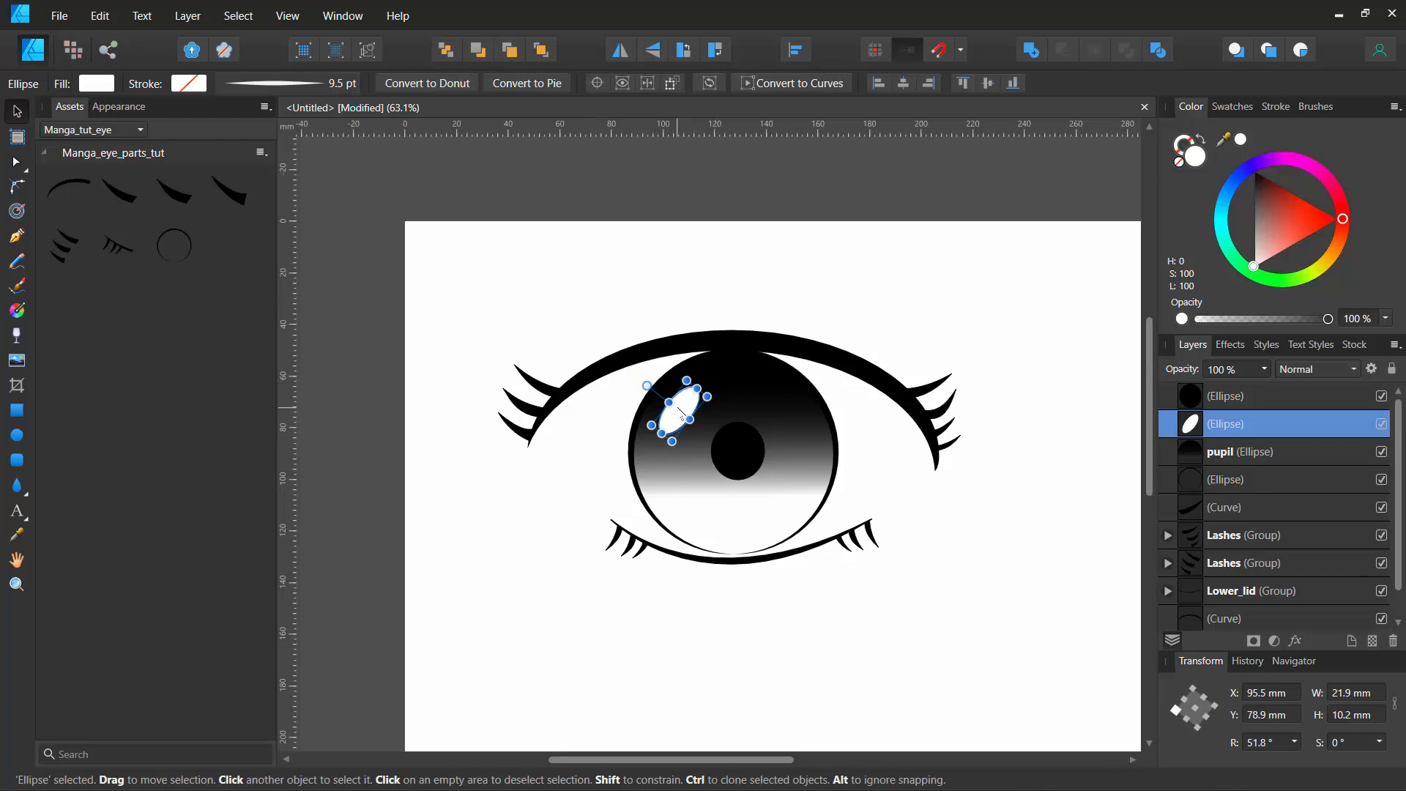
Step: Duplicate the white highlight, shrink the copy to about 3.7 by 3.4 mm and place it just below right of the black centre
key("ctrl+j")
left_click_drag(681, 415, 781, 491)
mouse_move(784, 501)
left_mouse_down()
mouse_move(793, 475)
mouse_move(779, 501)
left_mouse_up()
scroll(773, 526, "up", 5)
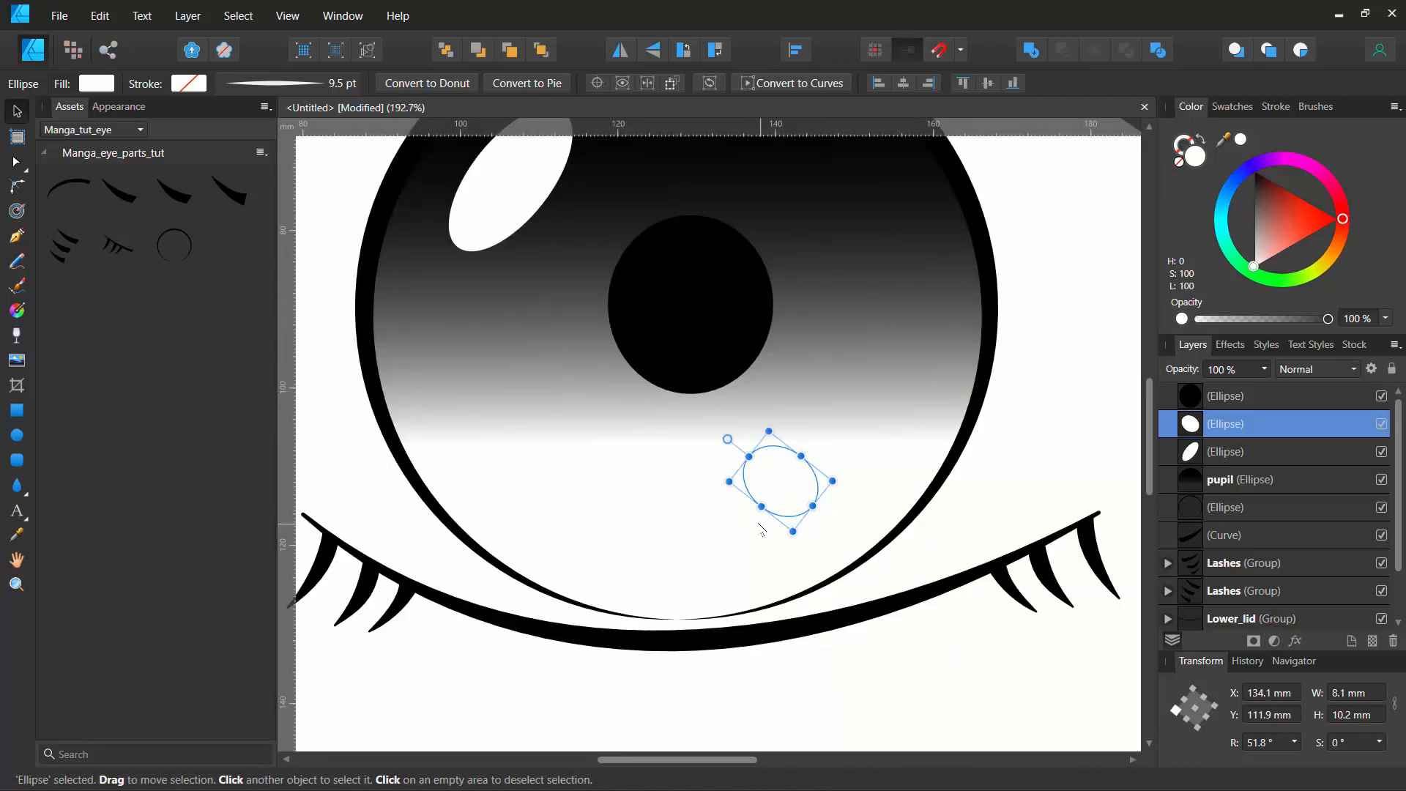
left_click_drag(795, 531, 799, 386)
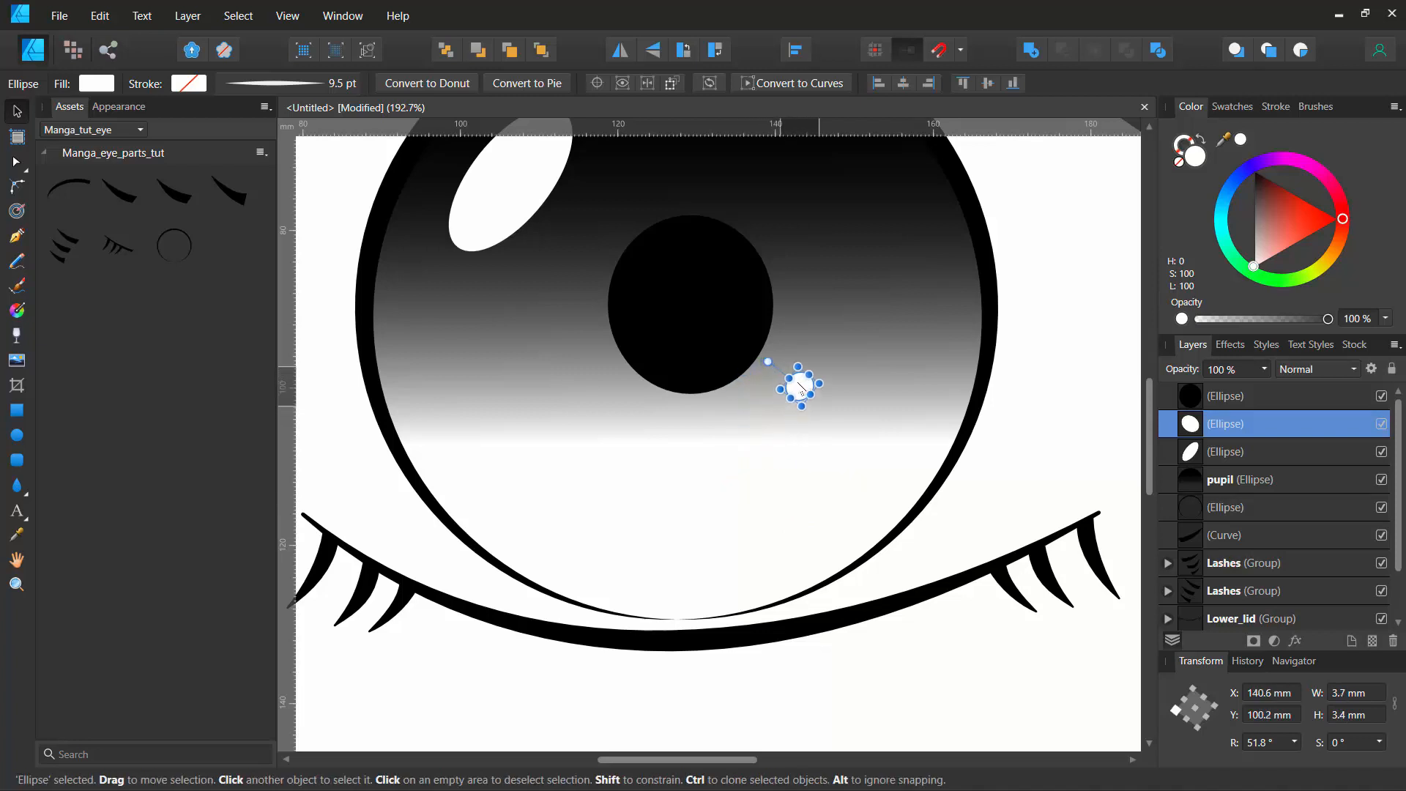
left_click(1047, 365)
scroll(582, 418, "down", 5)
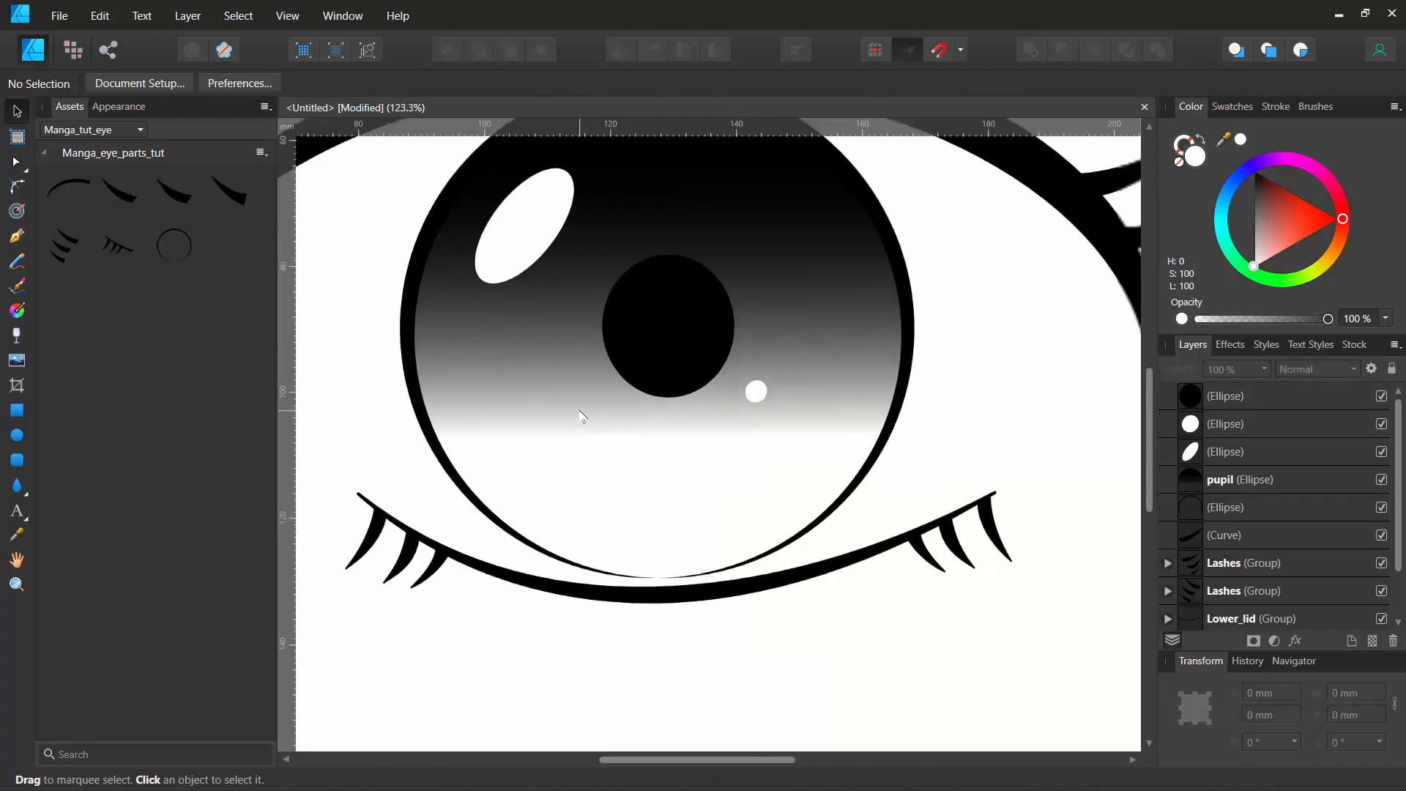
left_click_drag(568, 406, 634, 480)
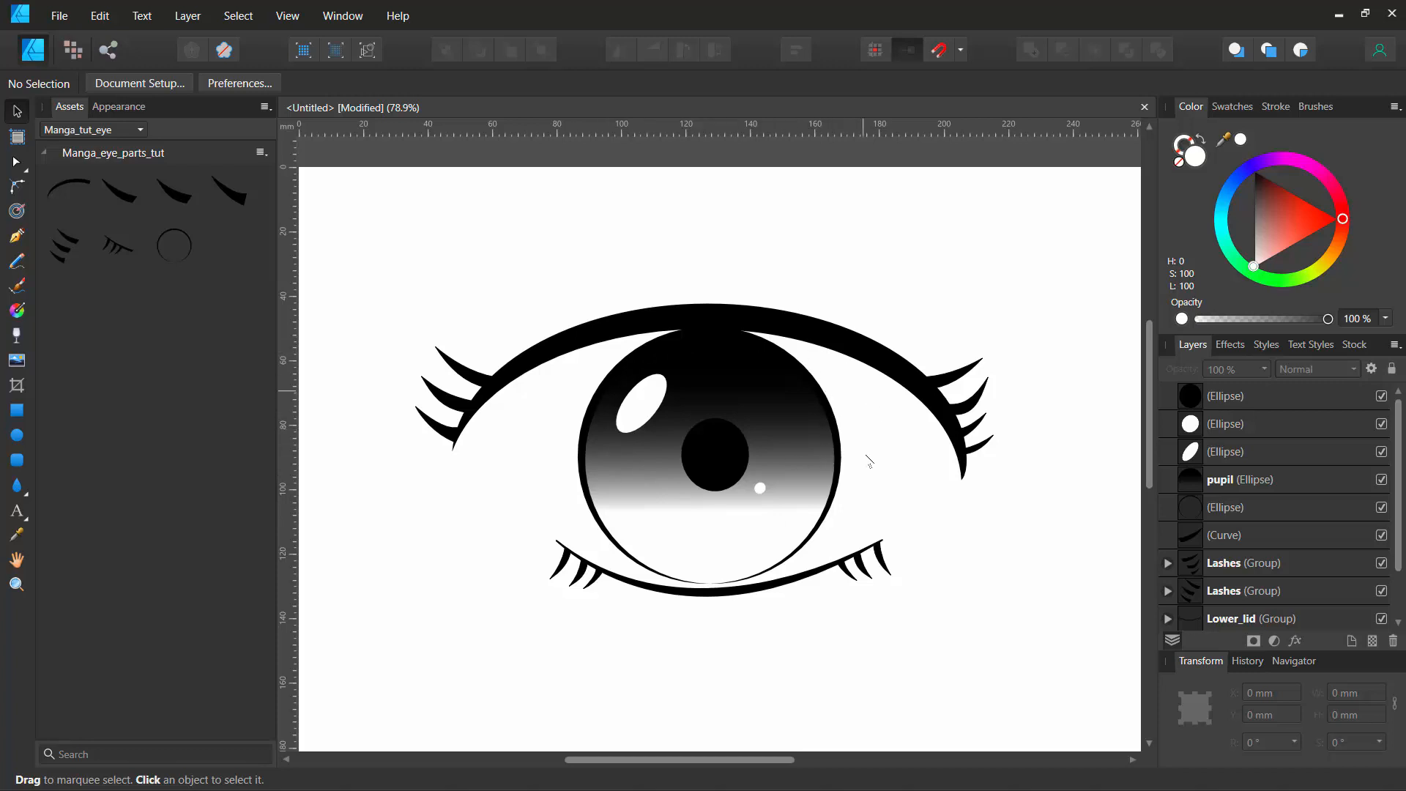
Step: Draw a white ellipse over the iris, move it up against the upper lid and resize it to about 70.6 by 54.7 mm
left_click(17, 439)
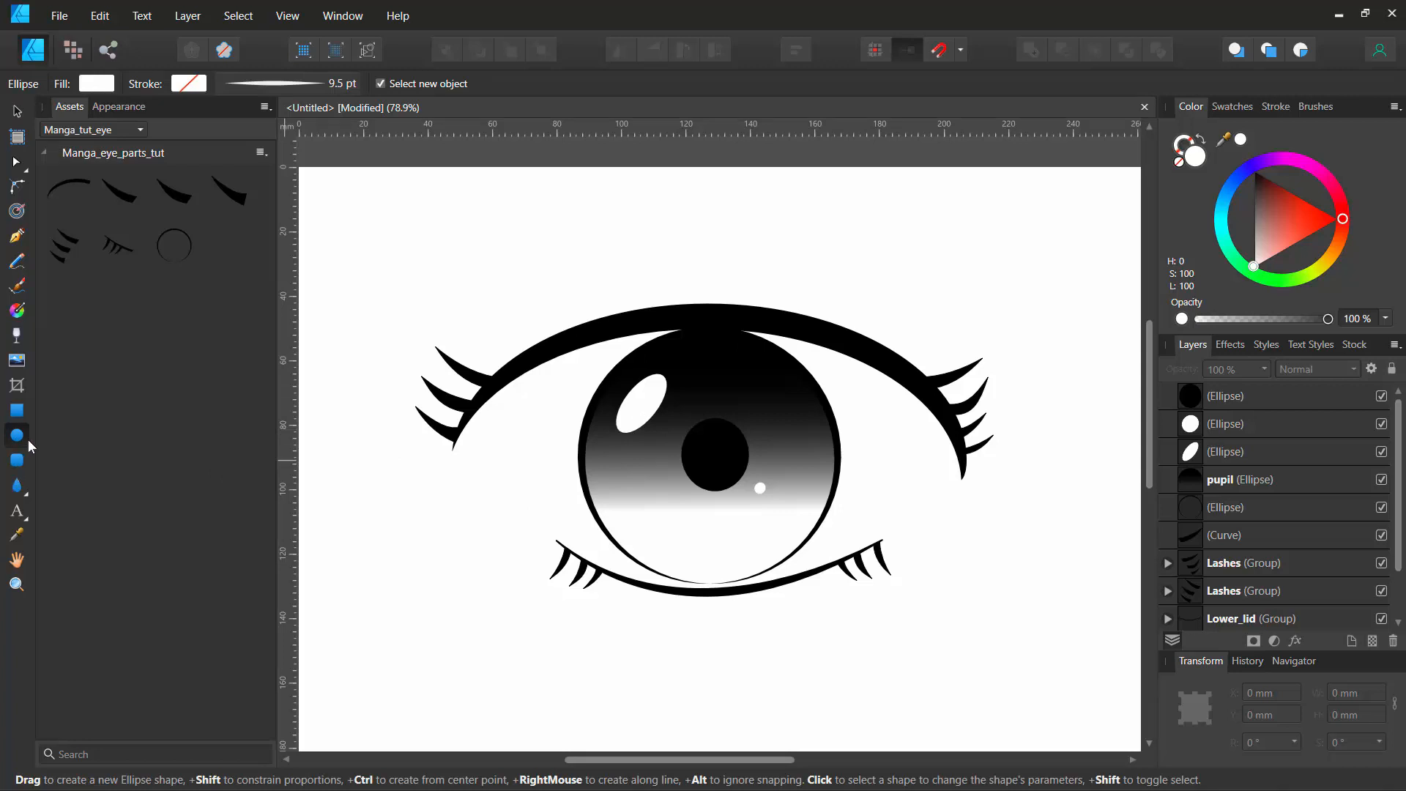
left_click_drag(611, 373, 820, 551)
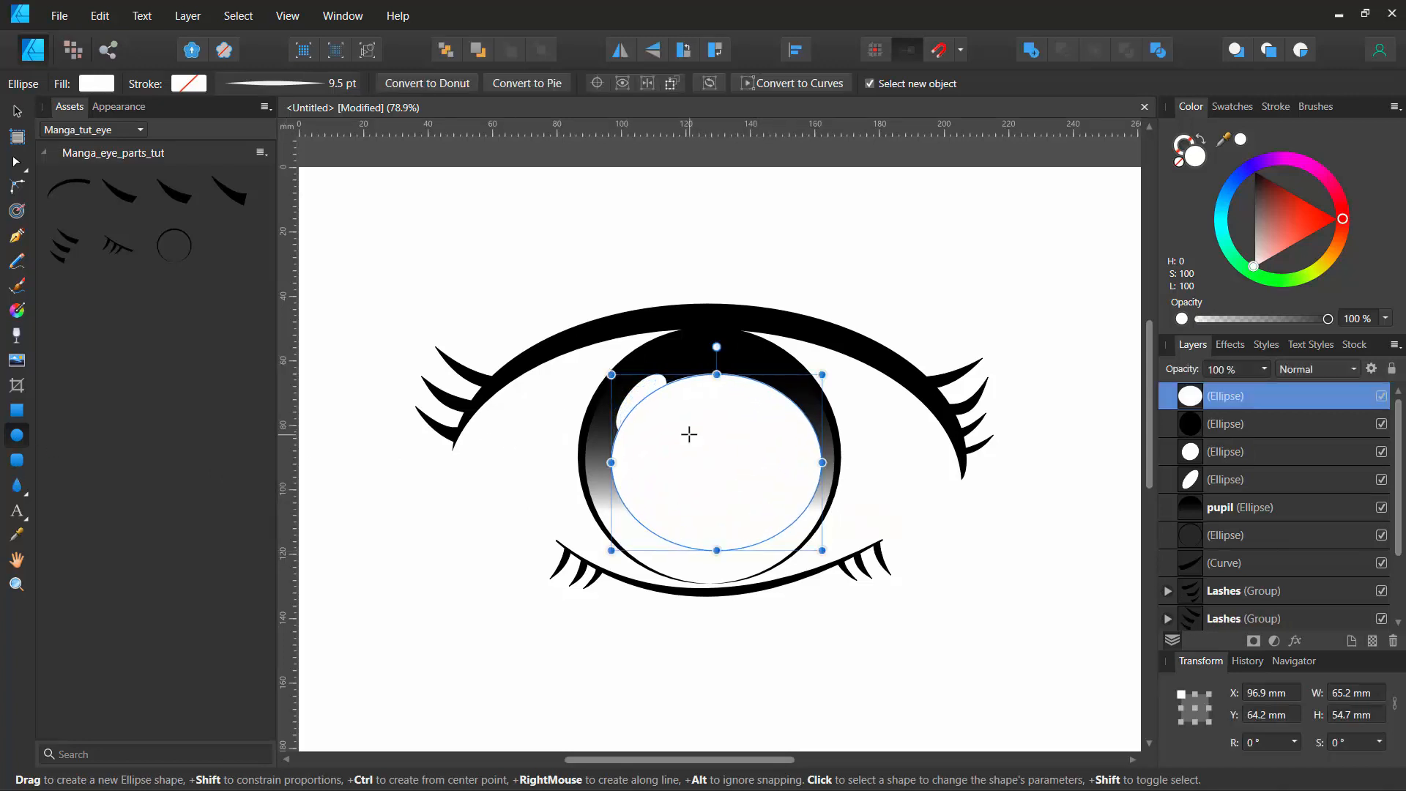
key("v")
left_click_drag(722, 450, 709, 407)
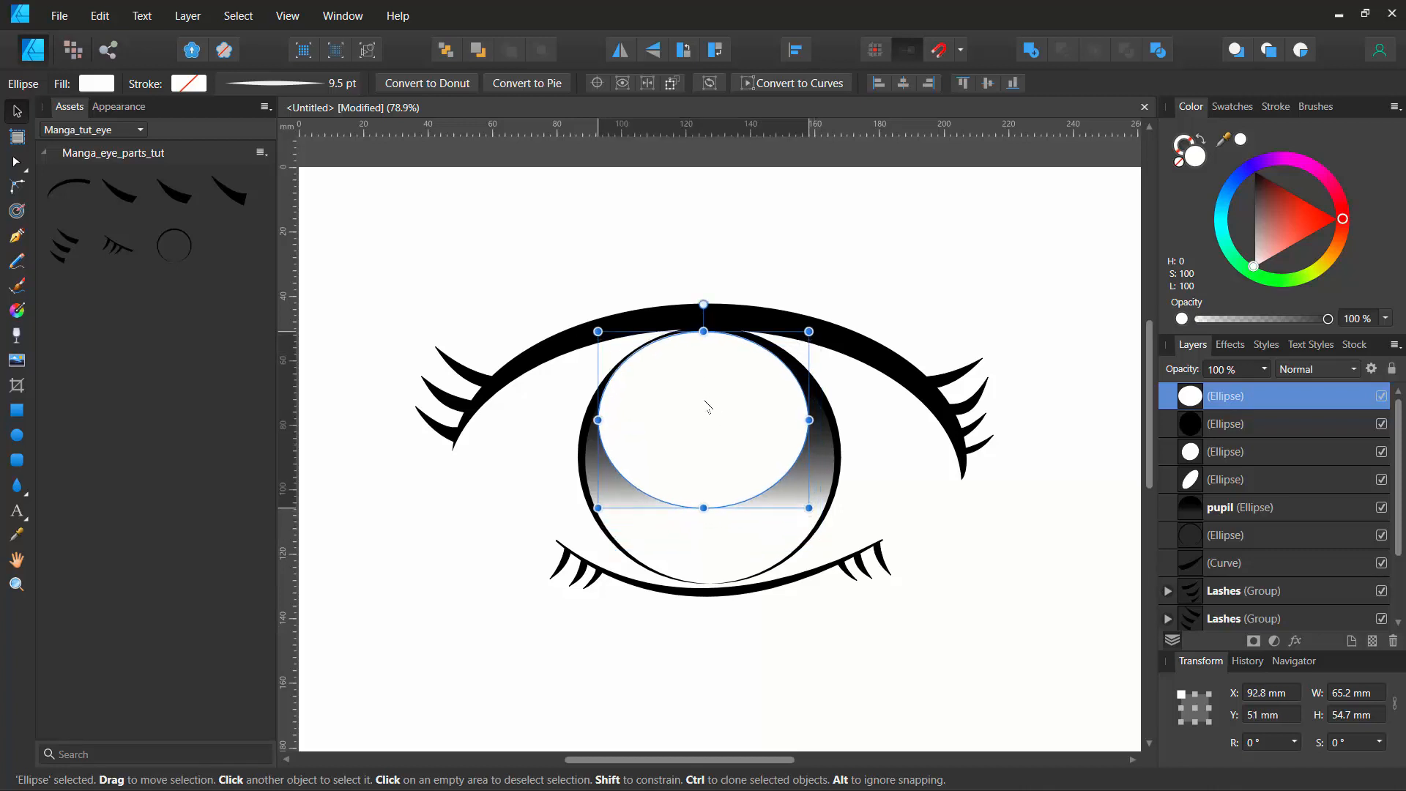
left_click_drag(808, 420, 825, 419)
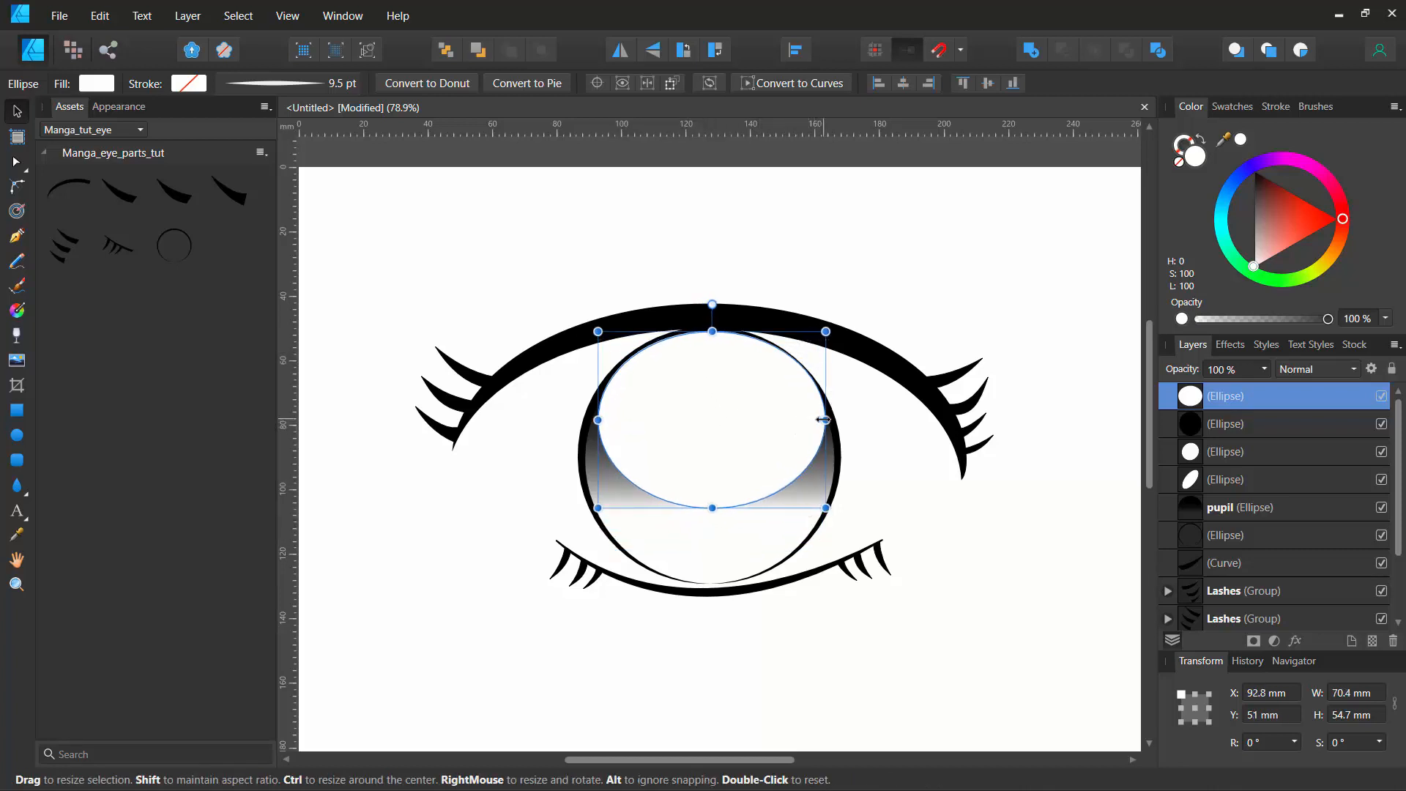
mouse_move(595, 420)
left_mouse_down()
mouse_move(579, 421)
mouse_move(599, 427)
left_mouse_up()
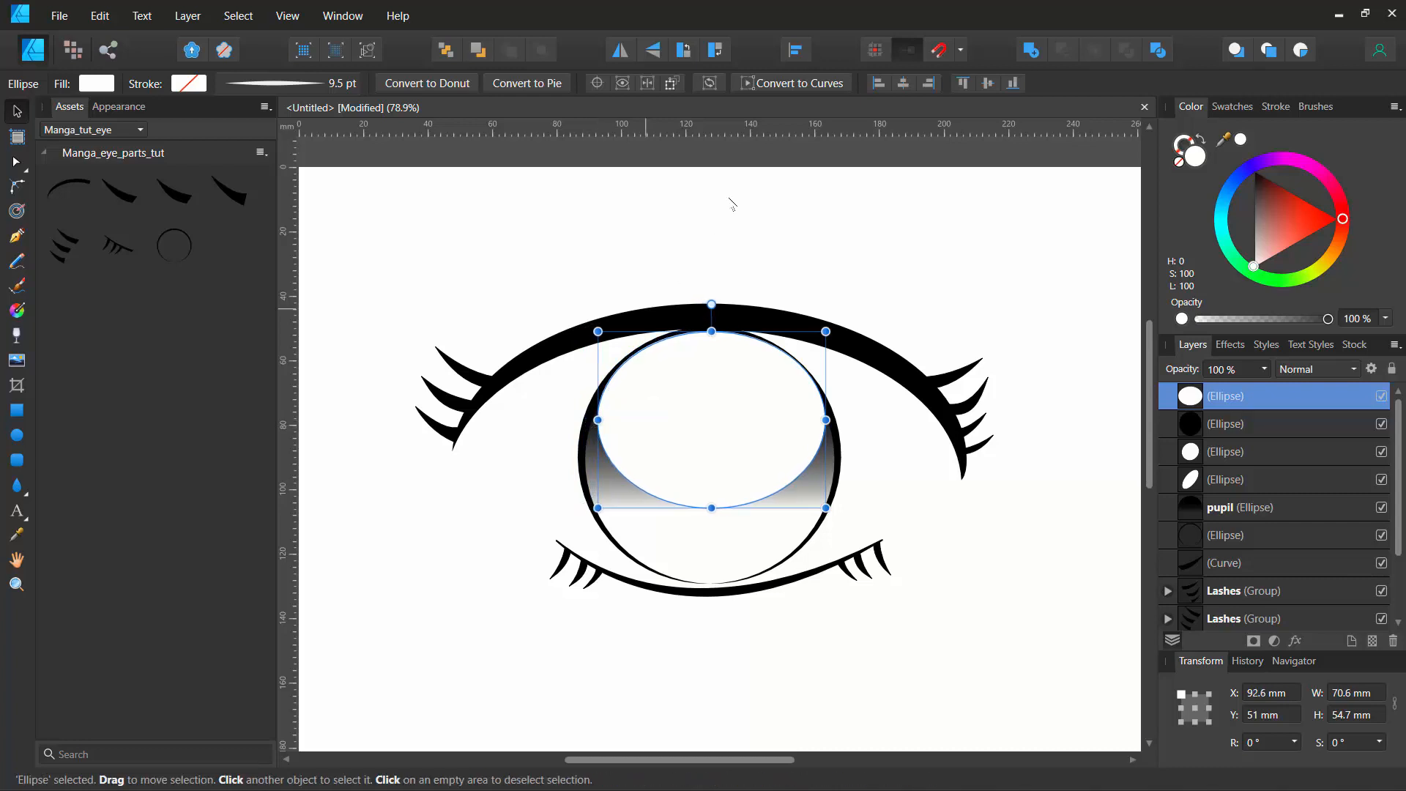
Step: Convert the white ellipse to curves and reshape it into a crescent by raising its lowest node and moving both side nodes outward and down
left_click(790, 83)
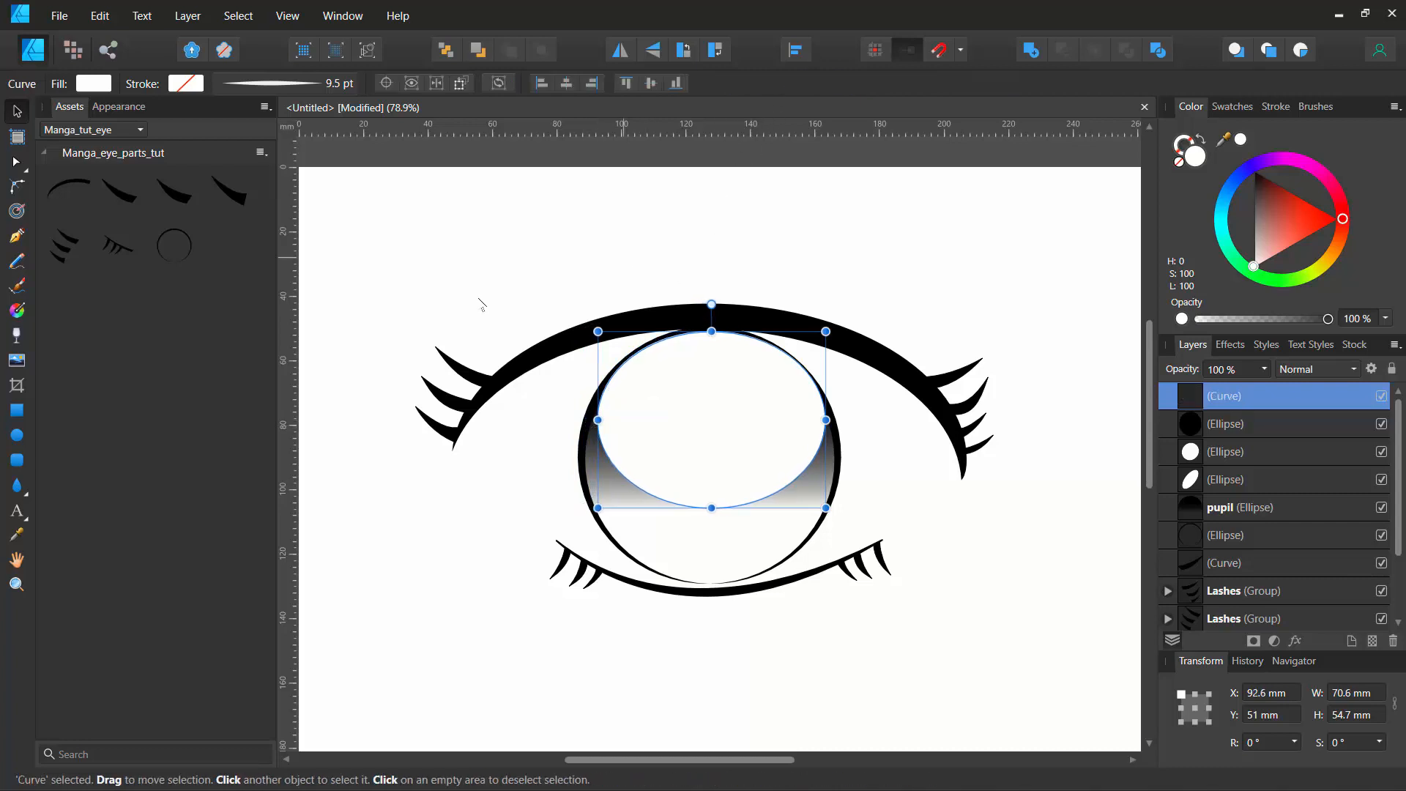
left_click(13, 161)
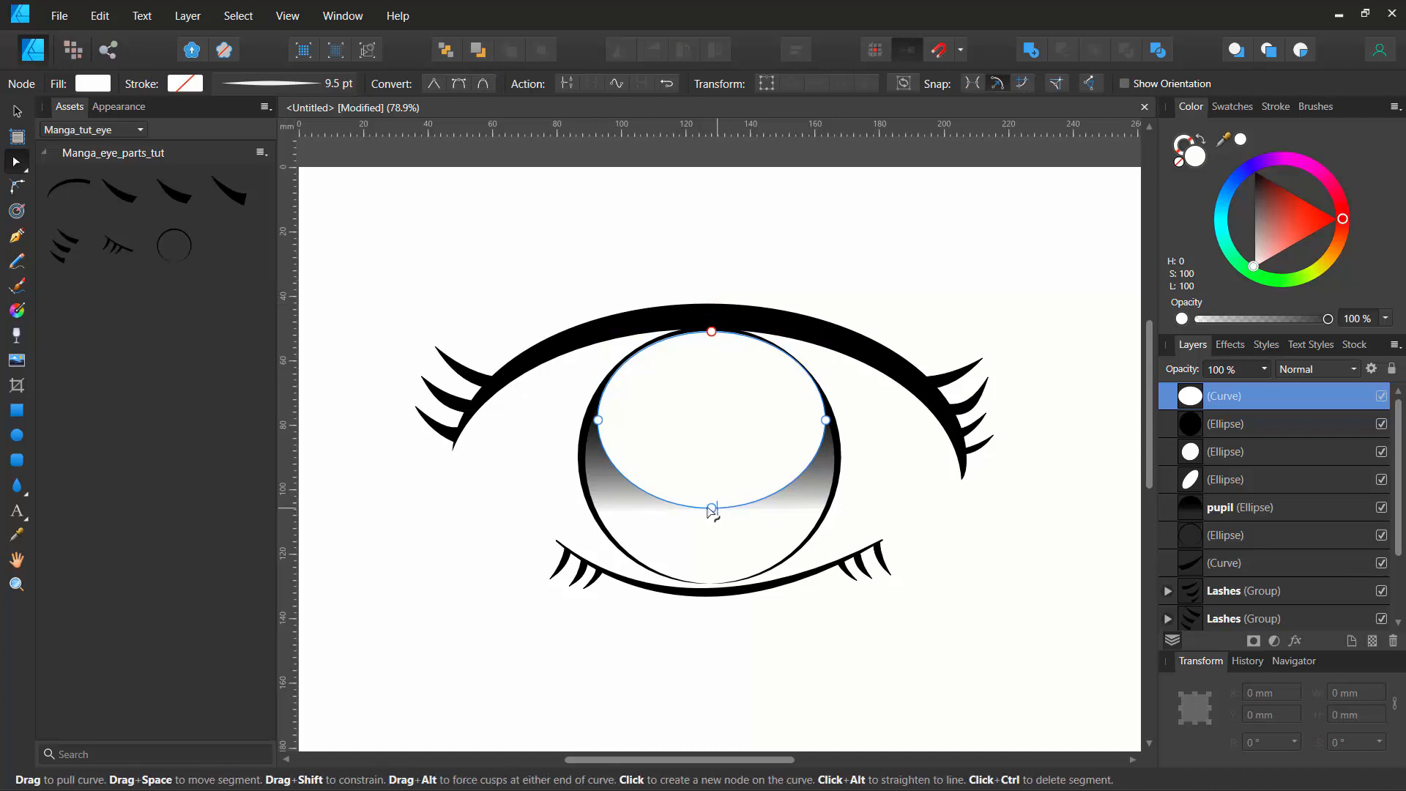
left_click_drag(711, 508, 704, 427)
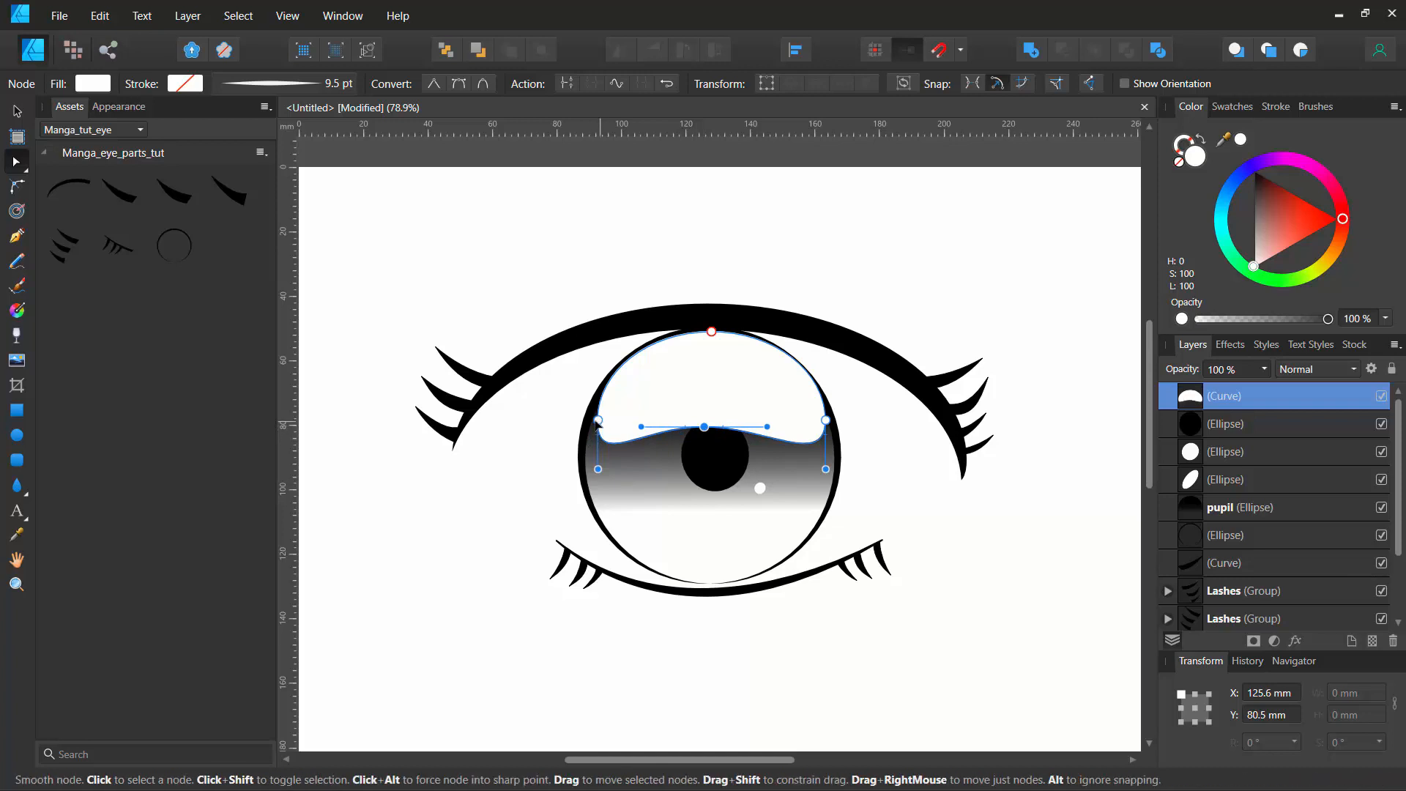
left_click_drag(595, 422, 589, 436)
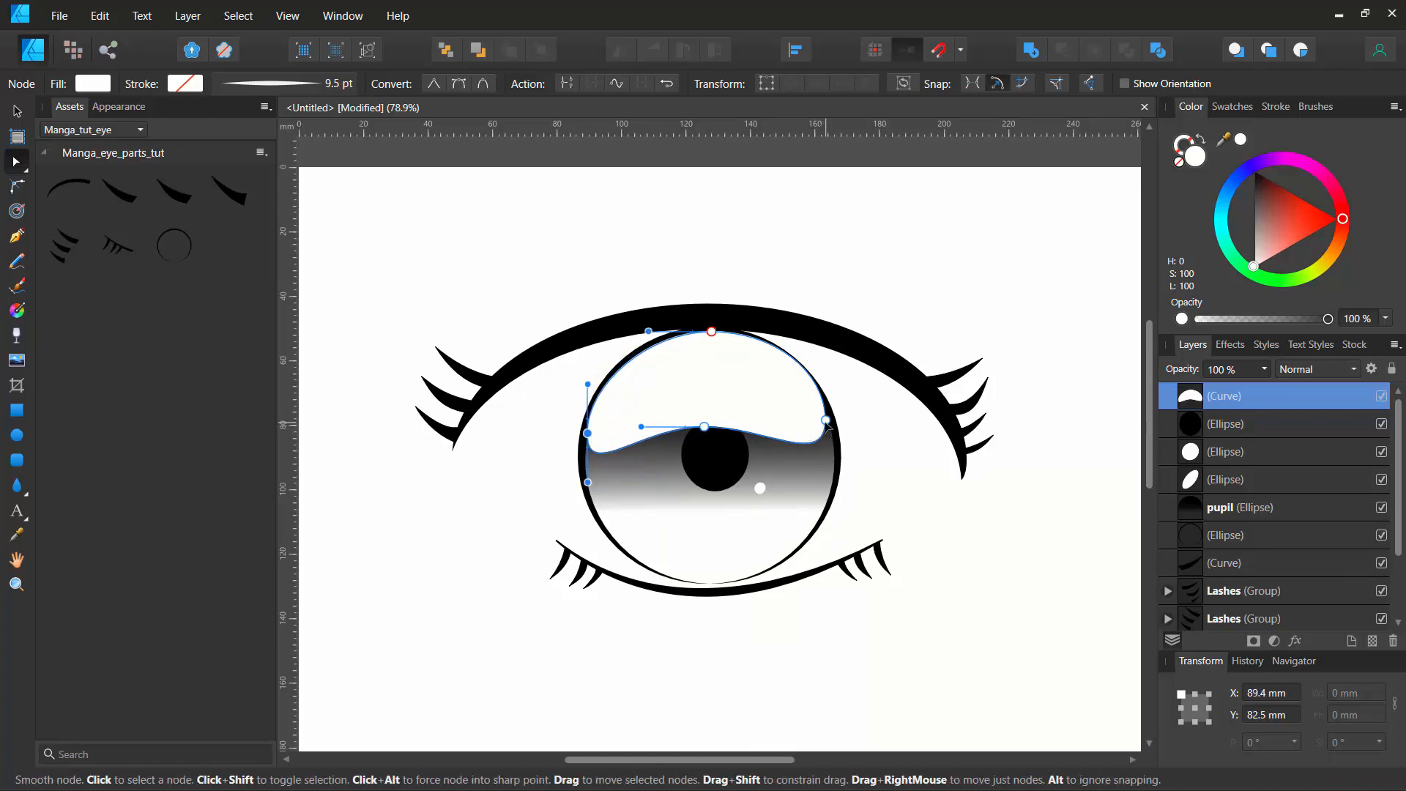
left_click_drag(826, 422, 833, 436)
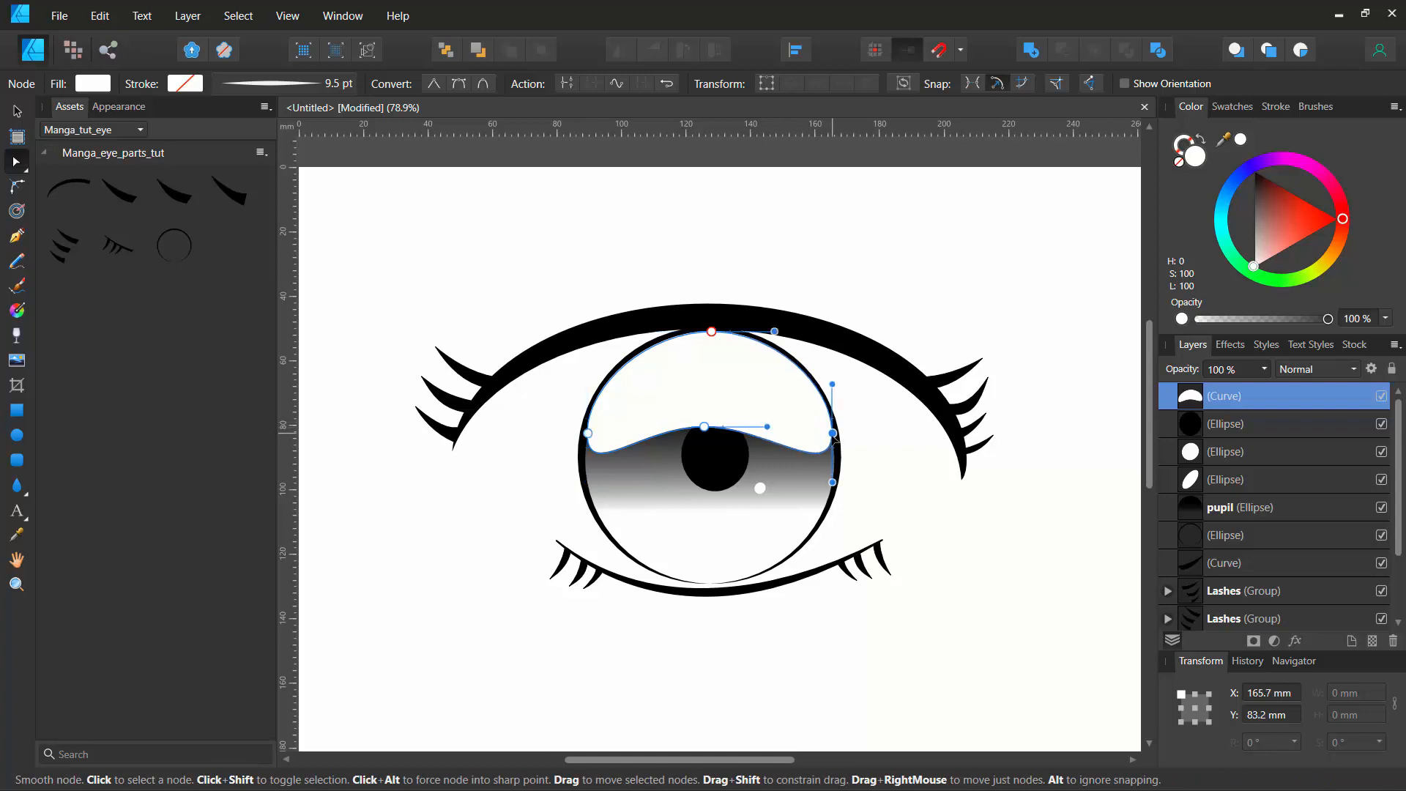
Step: Apply a linear transparency gradient to the white crescent, fading from opaque at its upper edge to transparent at its lower edge
left_click(17, 337)
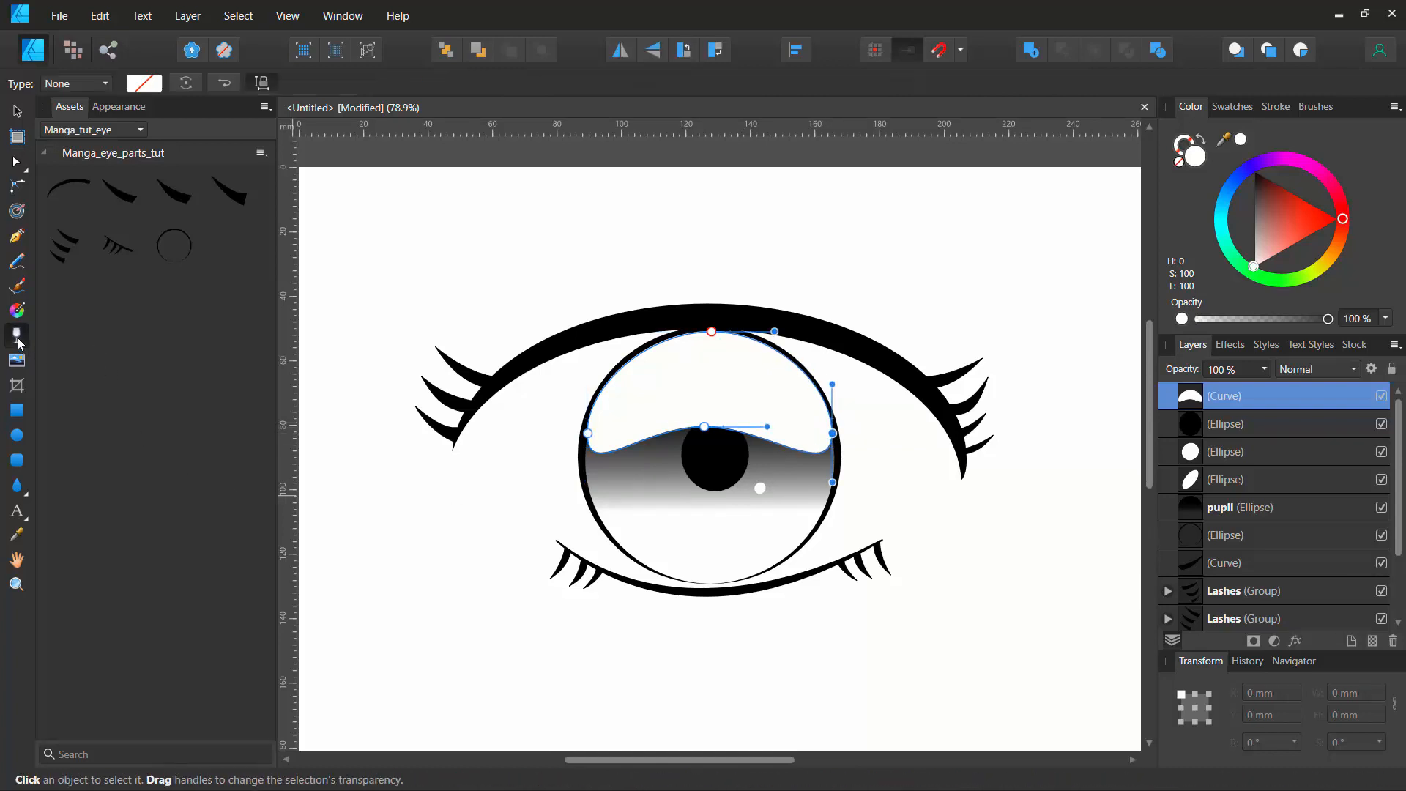
left_click_drag(707, 342, 705, 429)
left_click(581, 267)
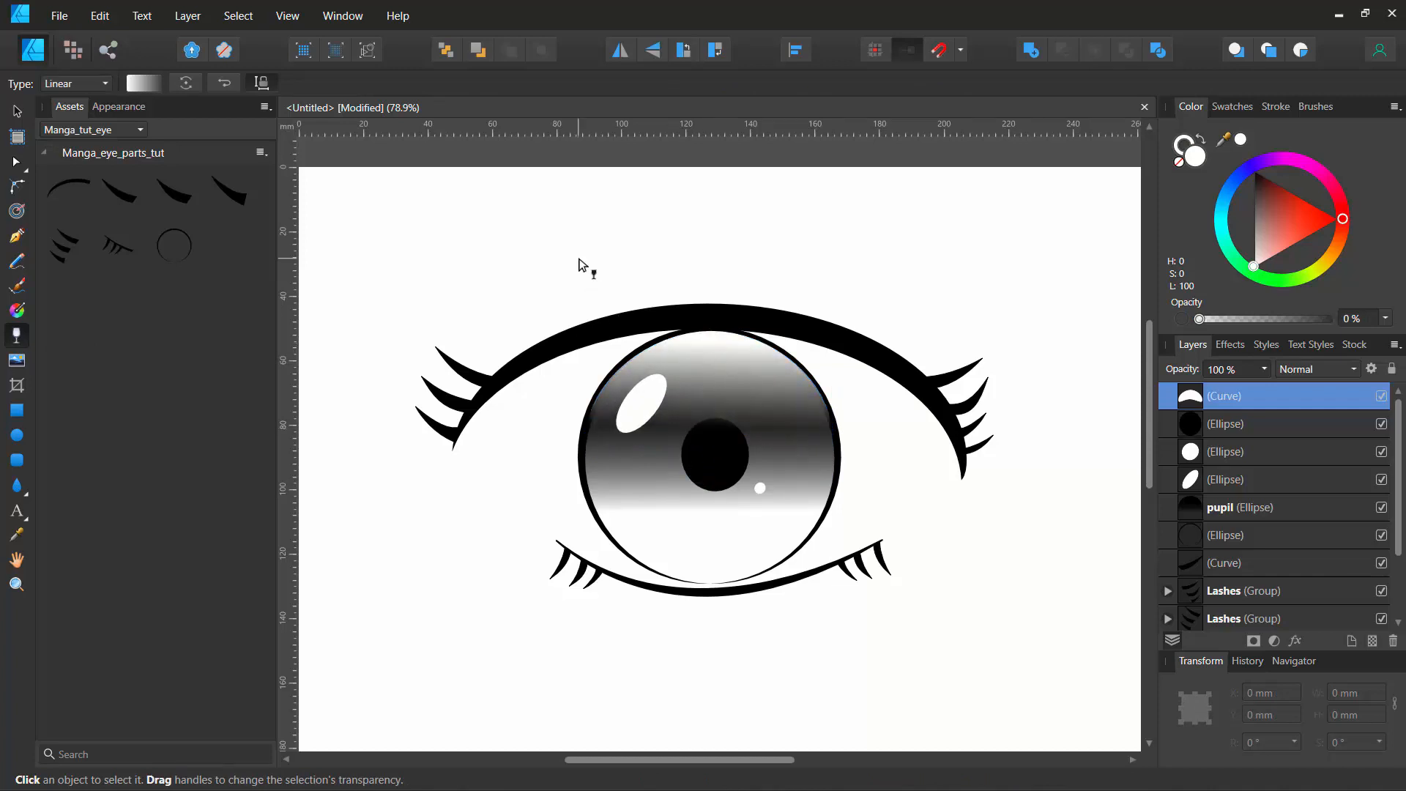
left_click(724, 387)
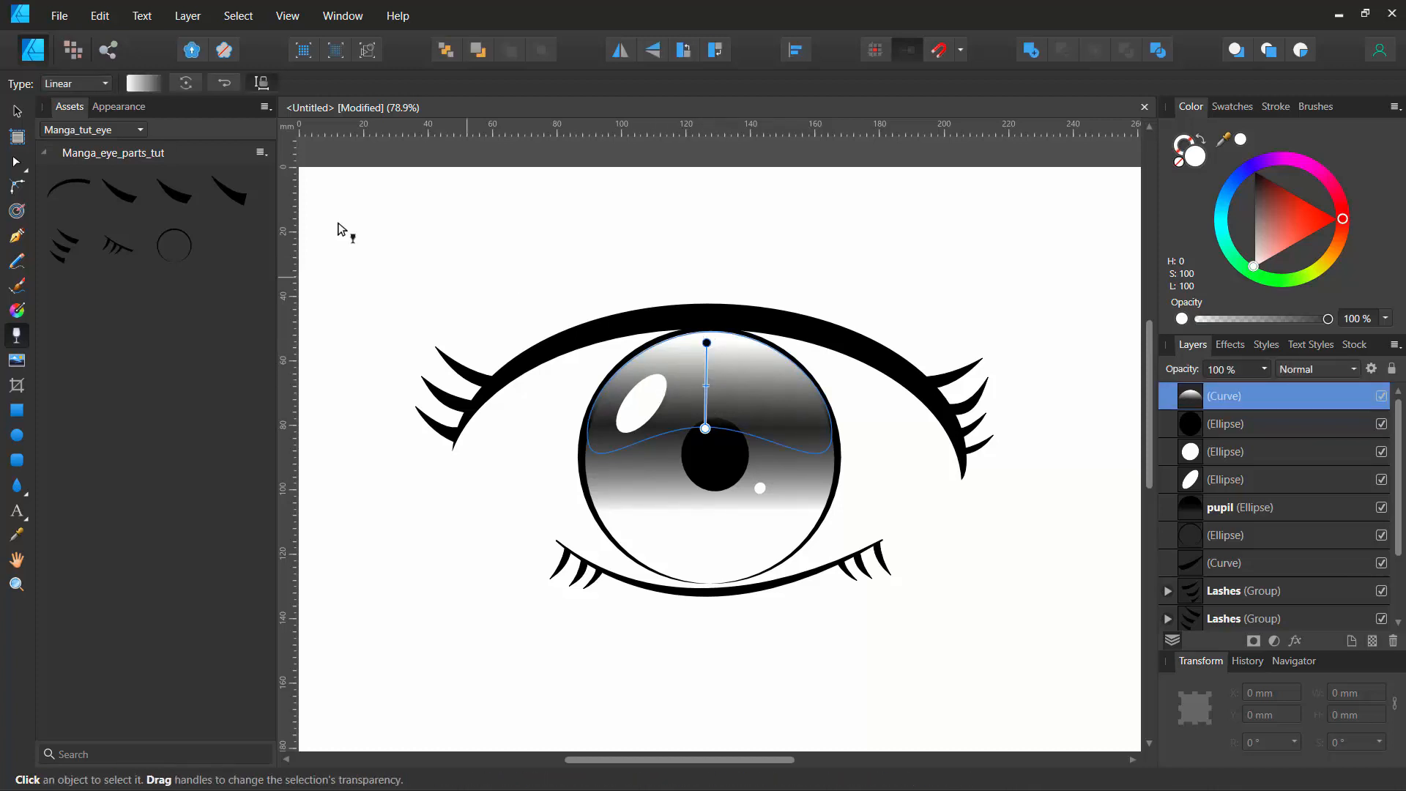
Step: Rotate the crescent's transparency gradient through a full turn in four steps to preview its other directions
left_click(187, 84)
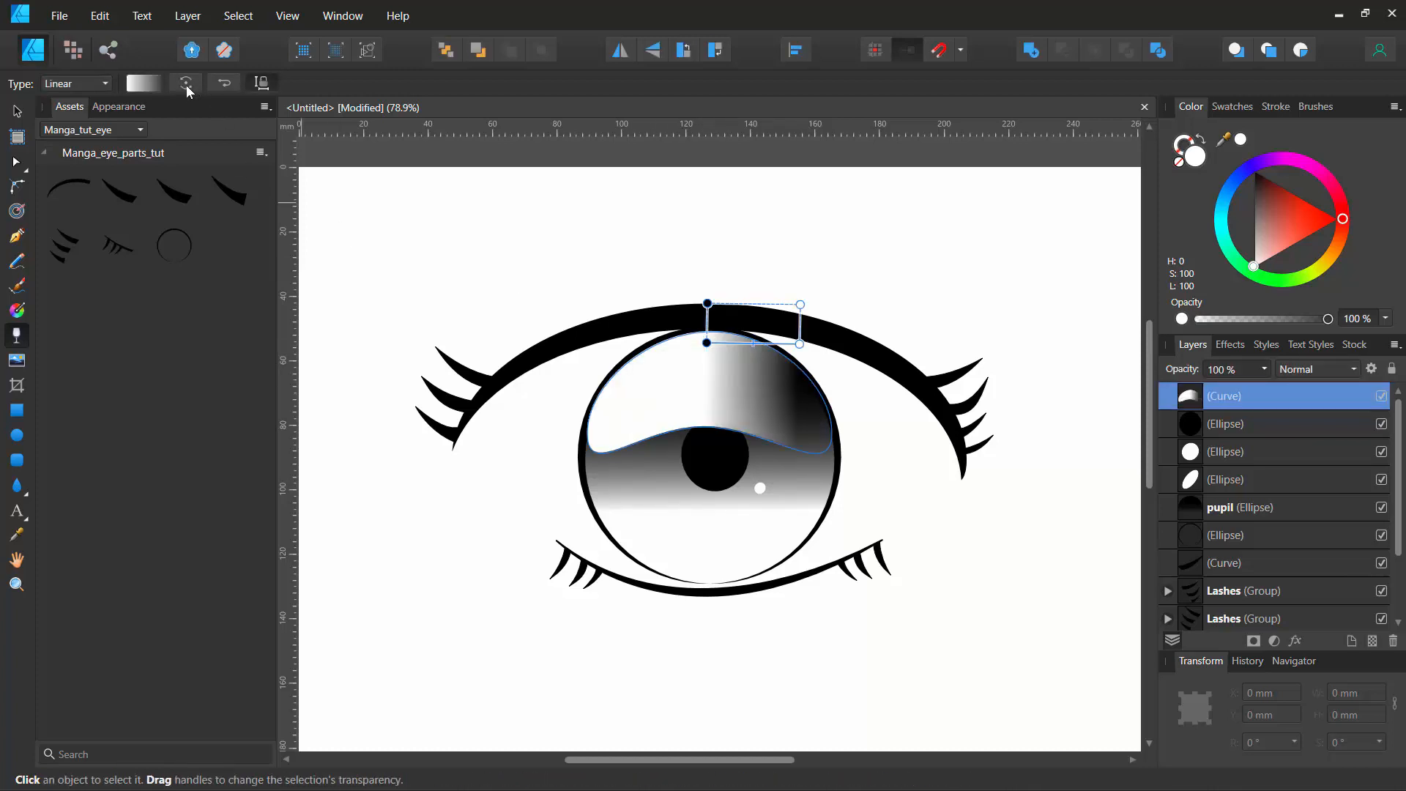
left_click(186, 85)
left_click(185, 85)
left_click(185, 85)
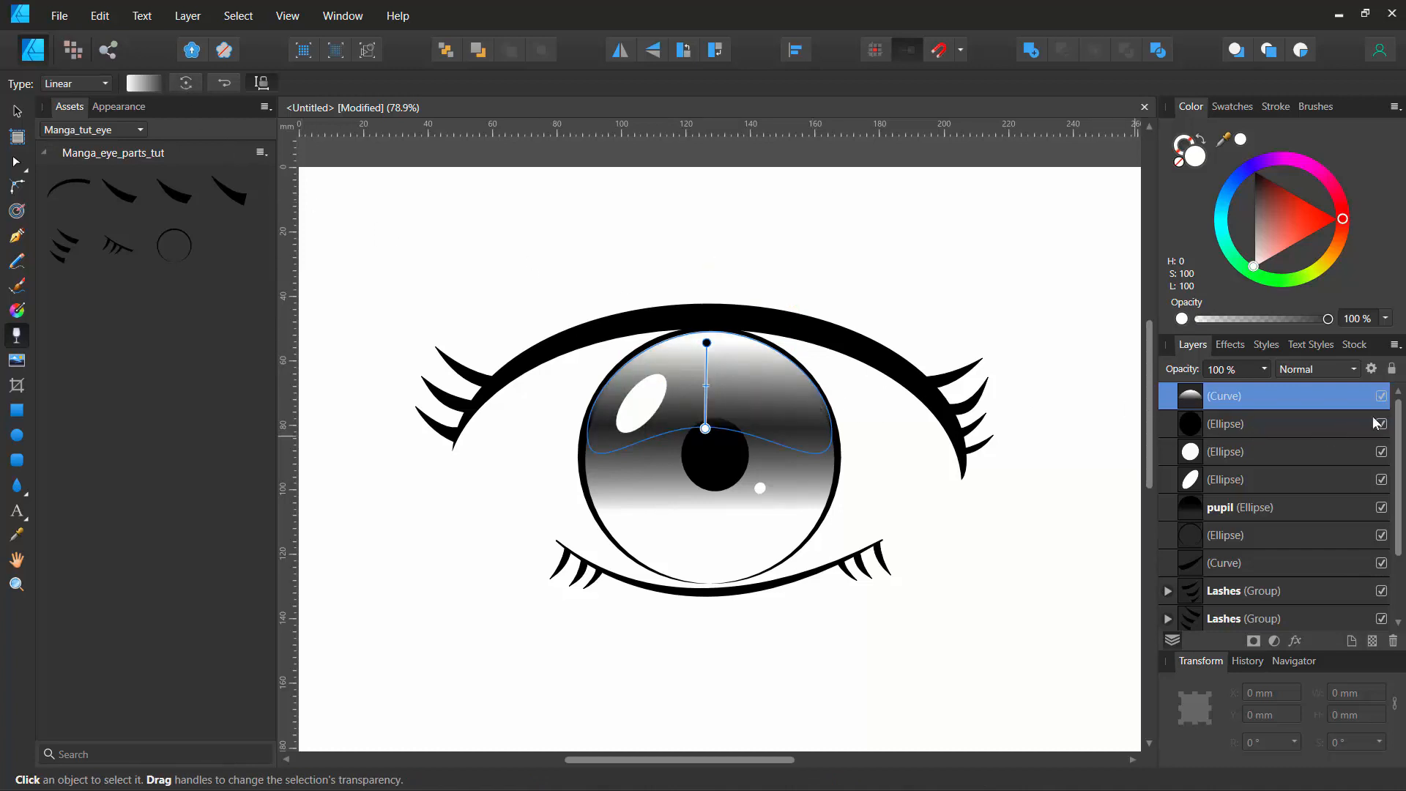
Step: Reduce the crescent's layer opacity to 25%
left_click(1265, 368)
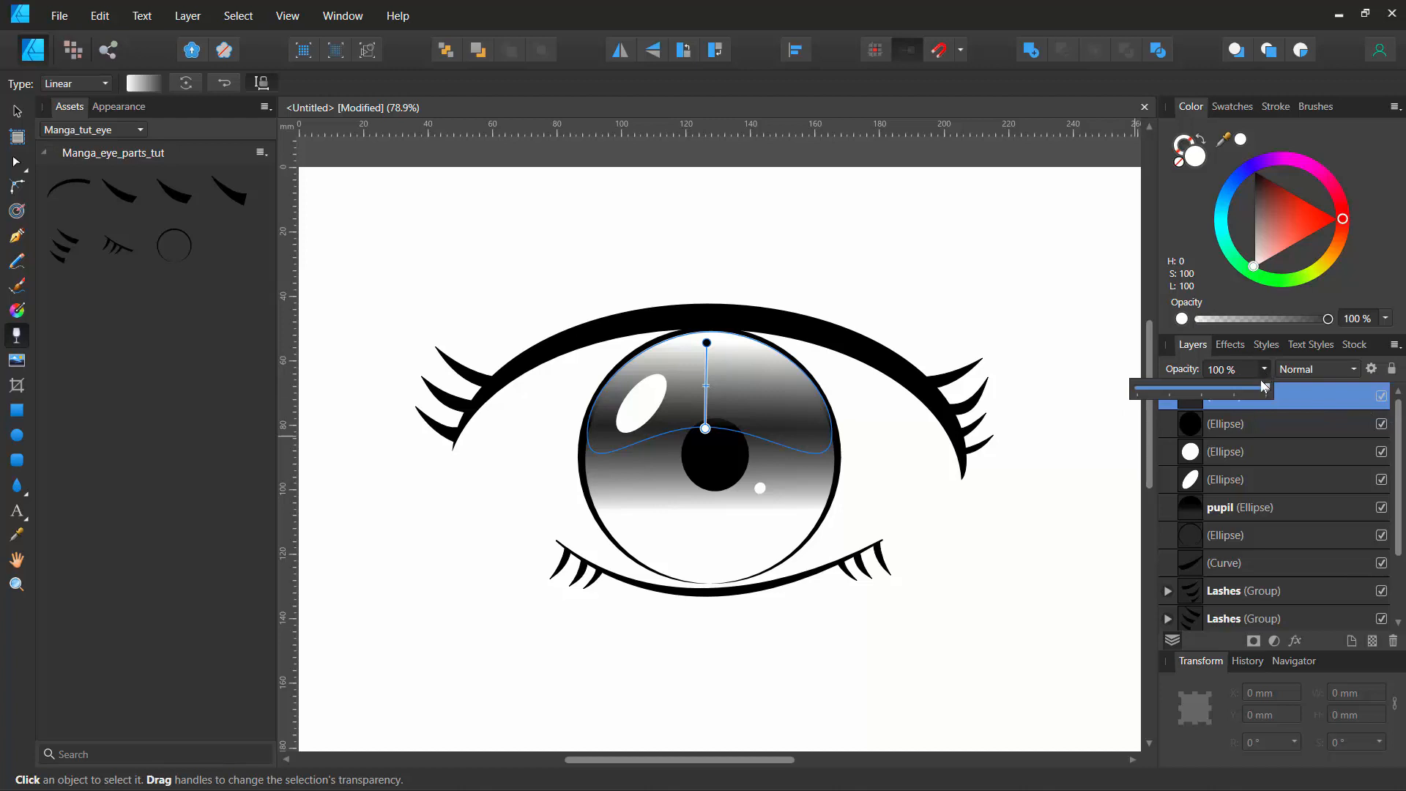
mouse_move(1268, 389)
left_mouse_down()
mouse_move(1156, 391)
mouse_move(1170, 389)
left_mouse_up()
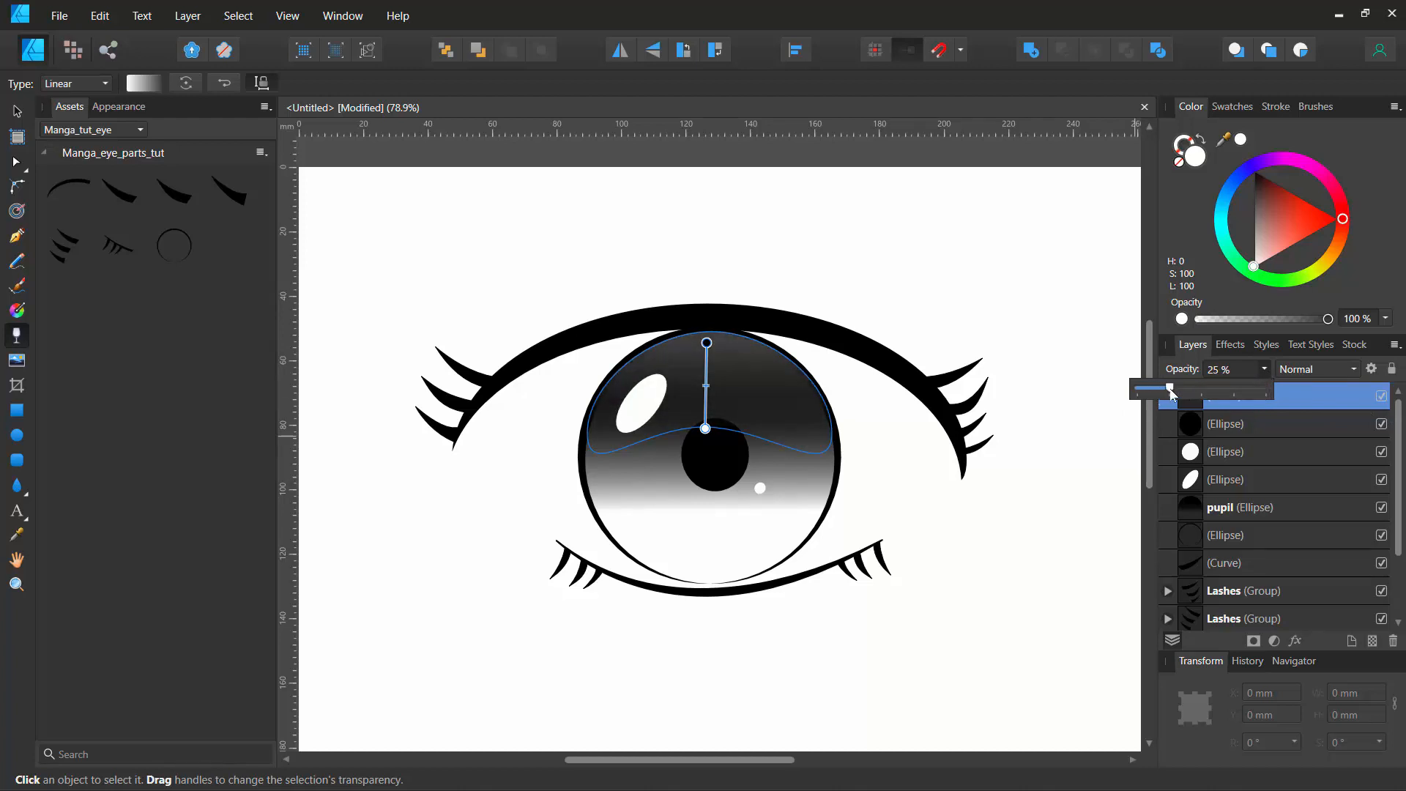
left_click(512, 258)
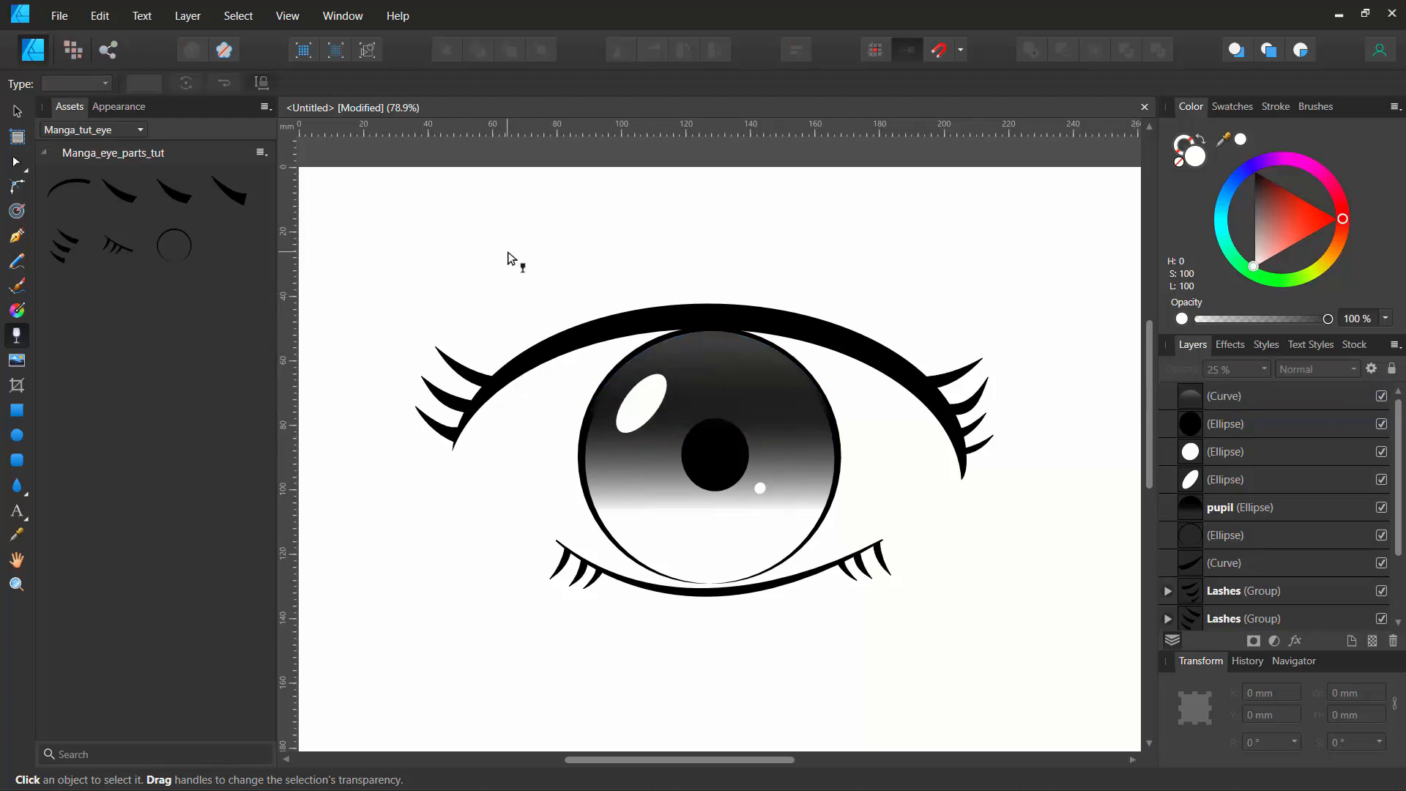
Step: Turn the crescent upside down to about -177.8° and place it across the iris's lower half, over the black centre
left_click(710, 382)
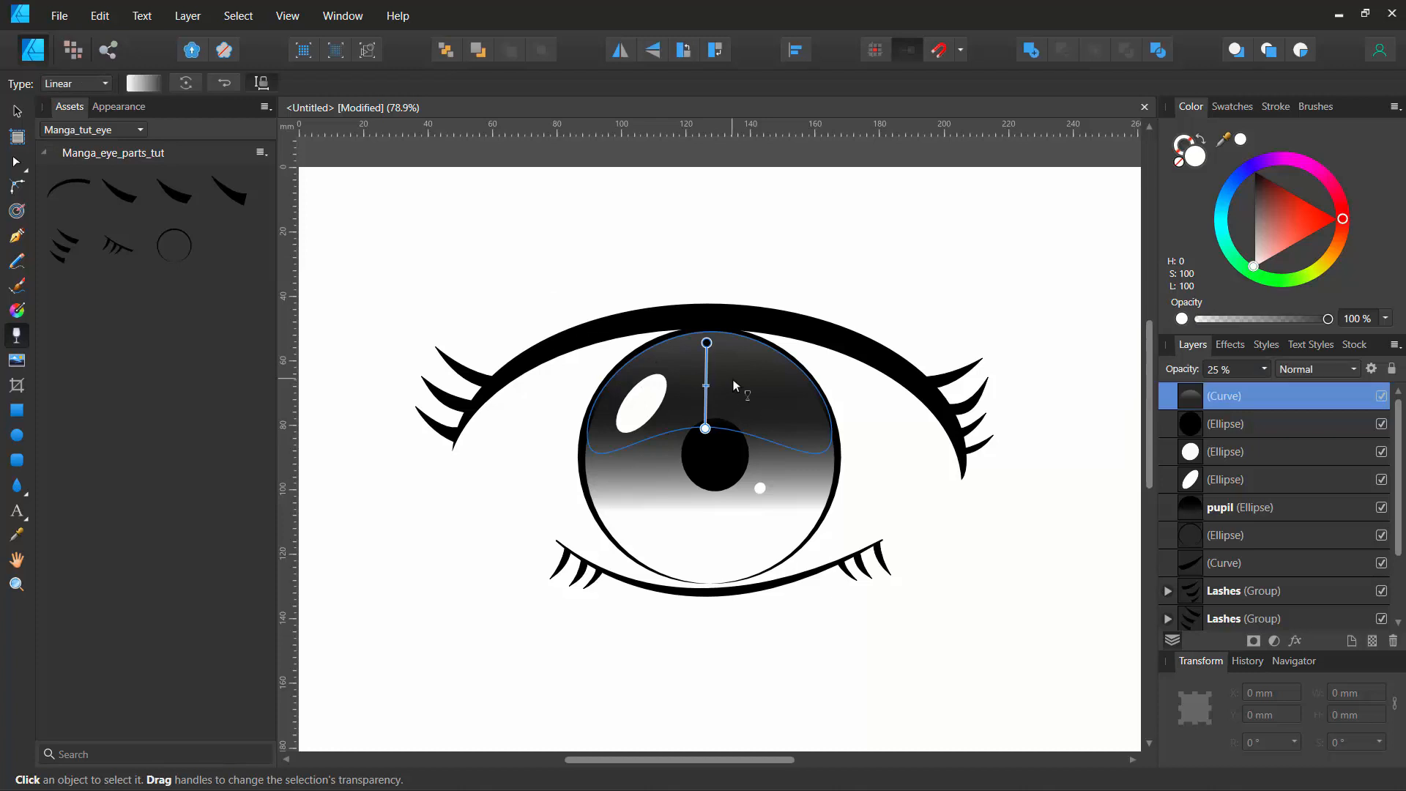
left_click(17, 111)
mouse_move(734, 394)
left_mouse_down()
mouse_move(488, 301)
mouse_move(747, 368)
mouse_move(725, 419)
mouse_move(730, 390)
left_mouse_up()
left_click_drag(708, 304, 710, 465)
left_click_drag(708, 415, 709, 464)
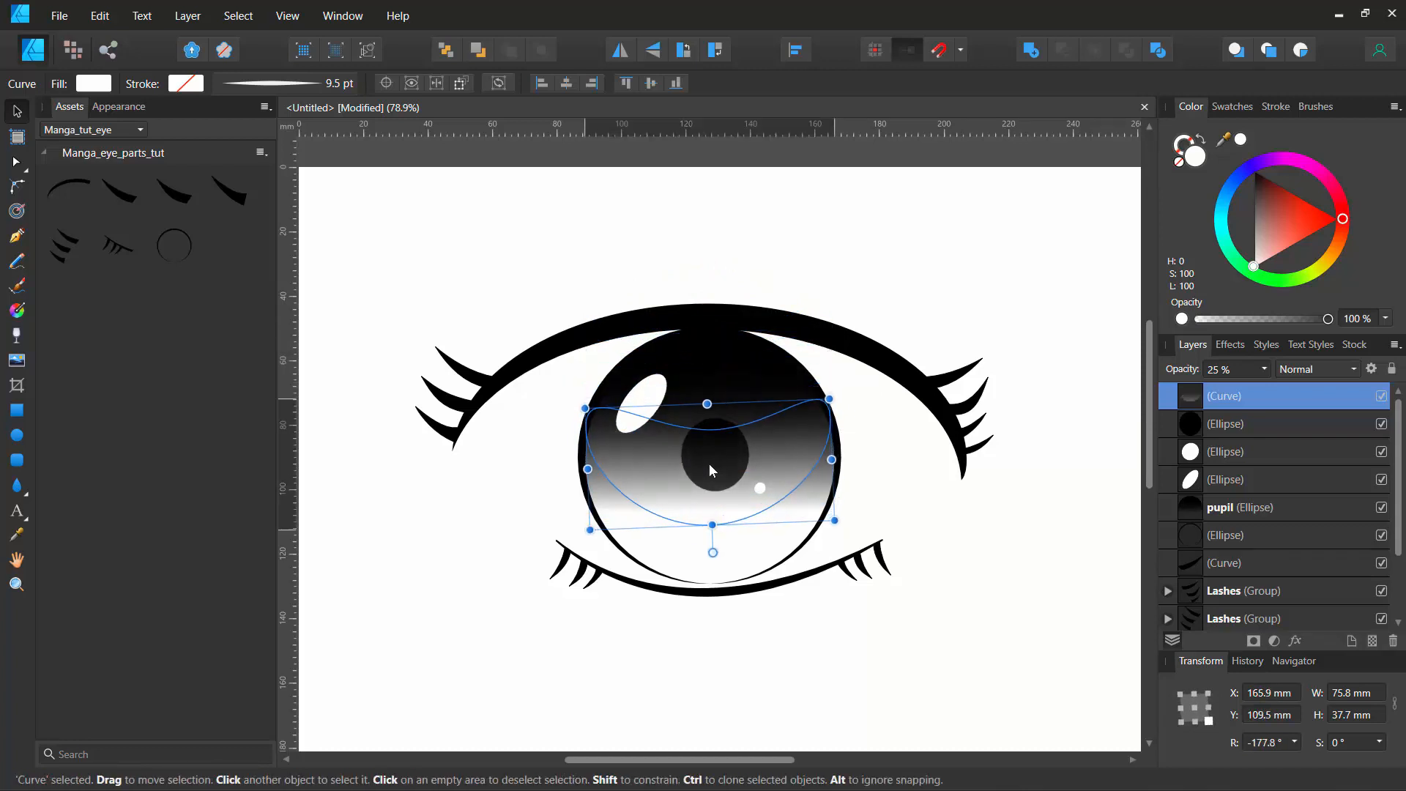
left_click(521, 263)
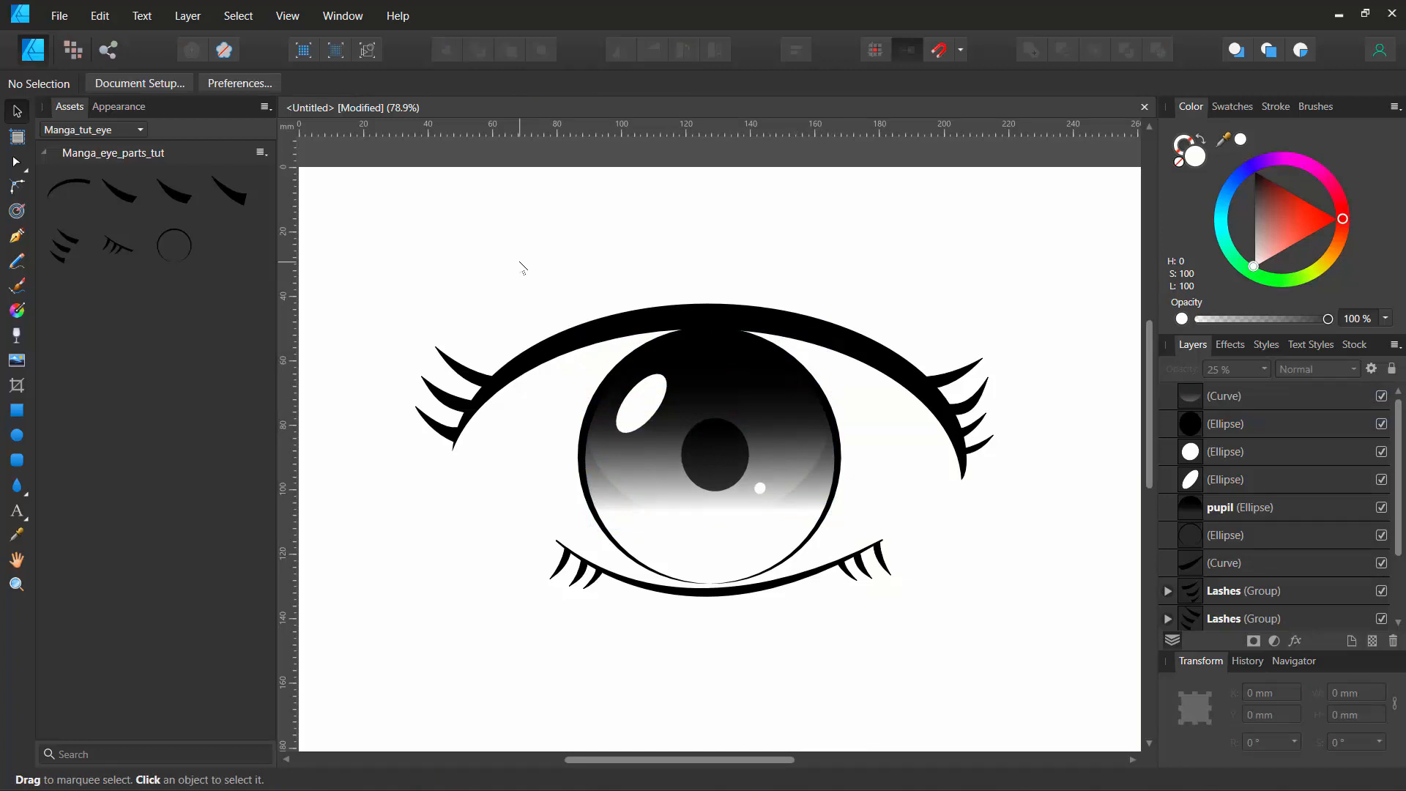
Step: Rename the crescent's layer "subtle effect"
left_click(1194, 397)
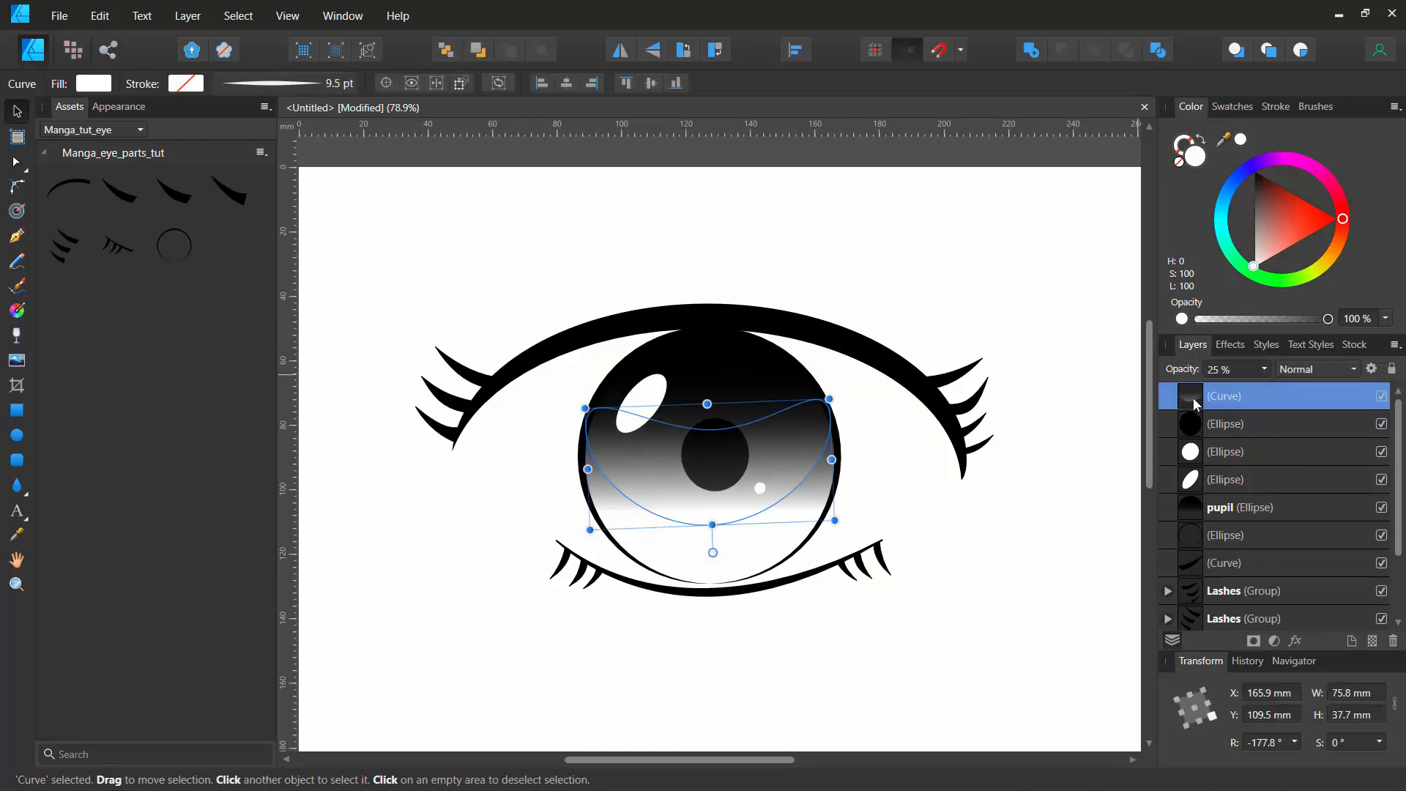
double_click(1227, 399)
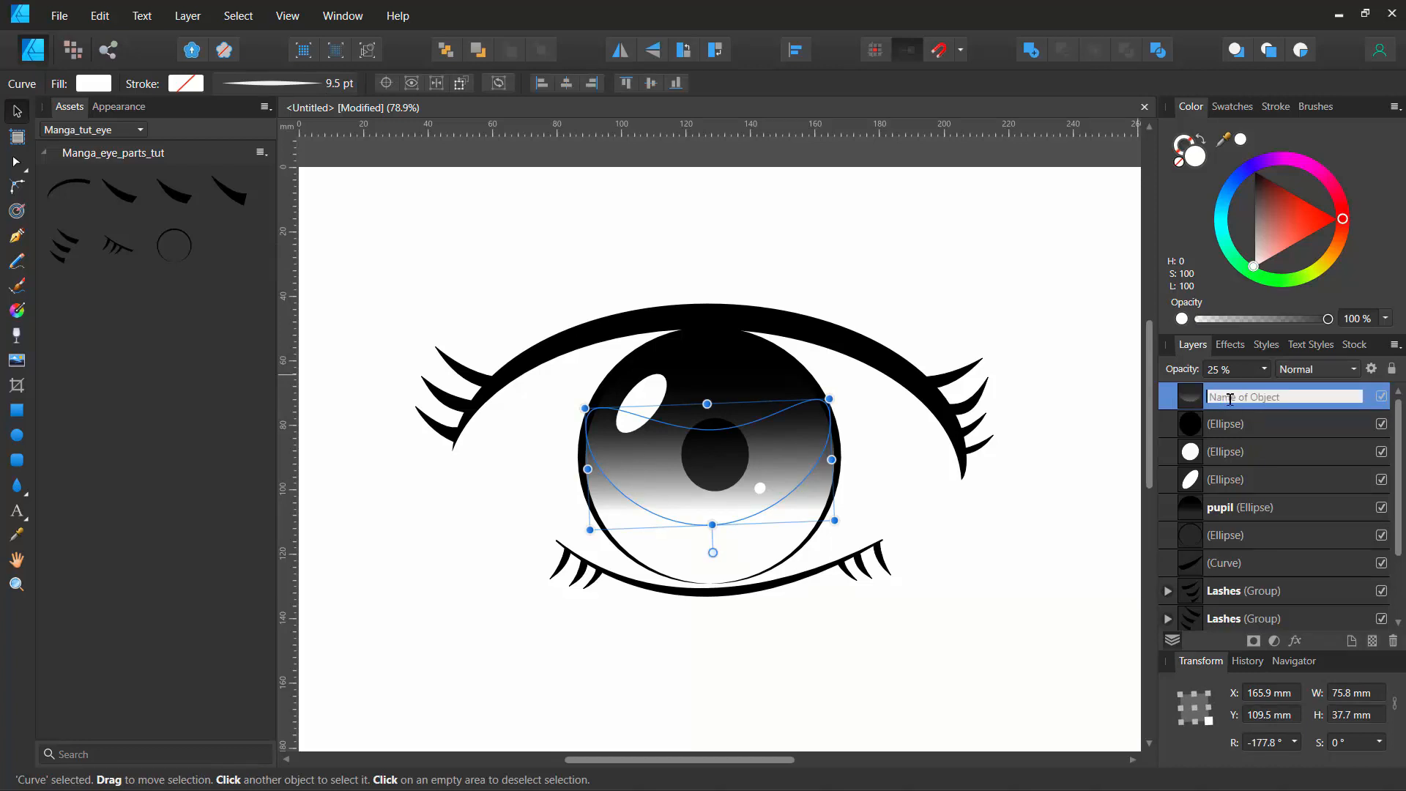
type("subtle effect")
key("Return")
left_click(1008, 217)
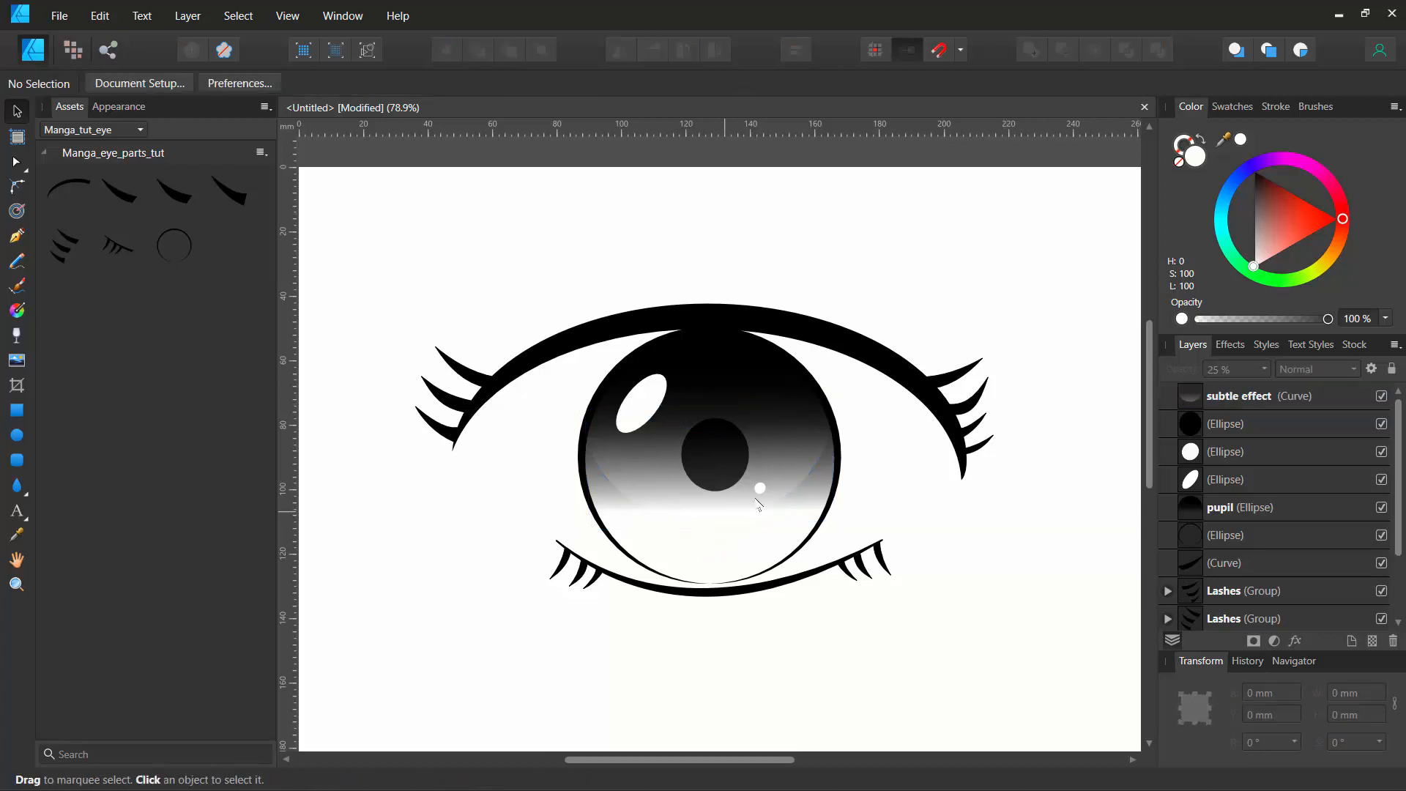
Step: Set the opacity of the subtle effect layer to 64%
left_click(1203, 401)
left_click(1263, 370)
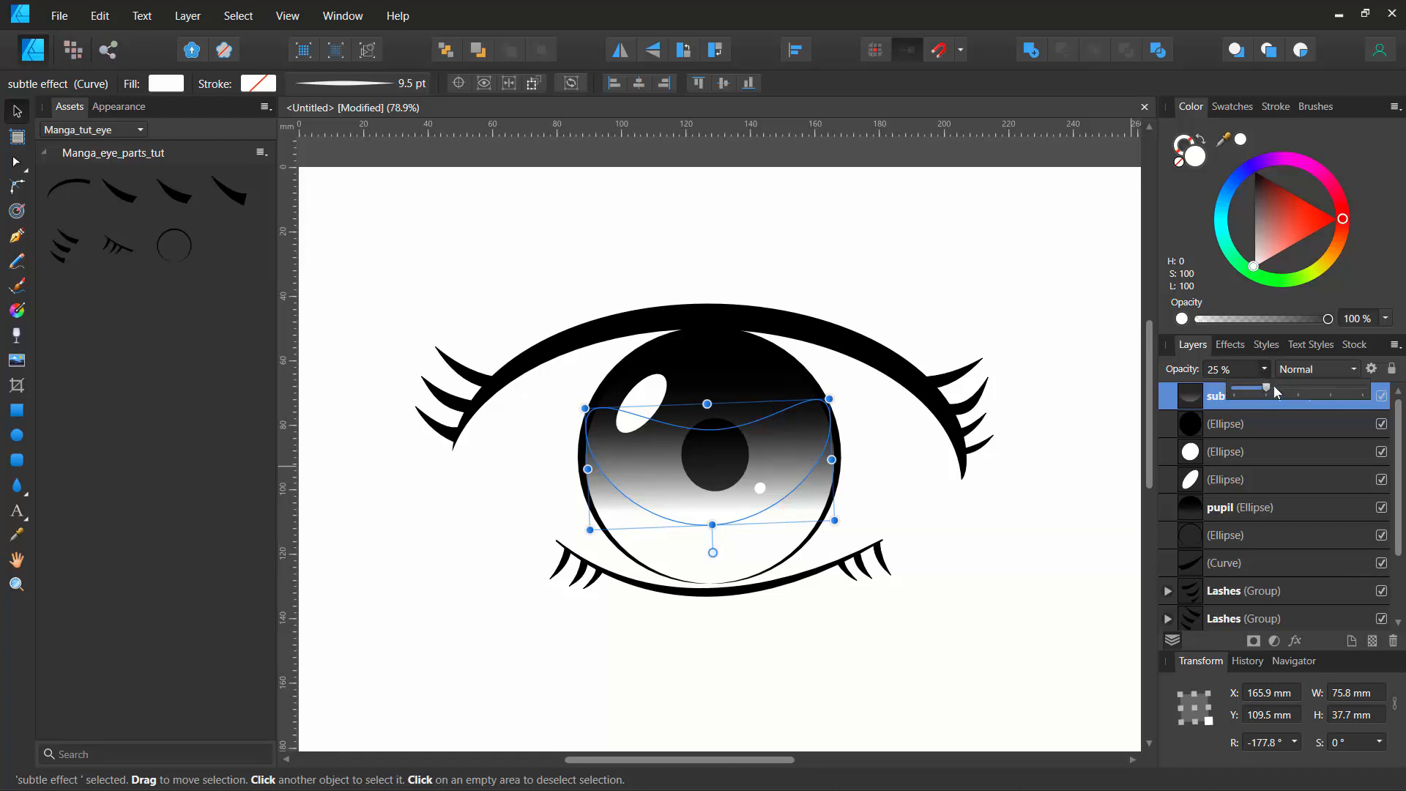
left_click_drag(1265, 386, 1315, 391)
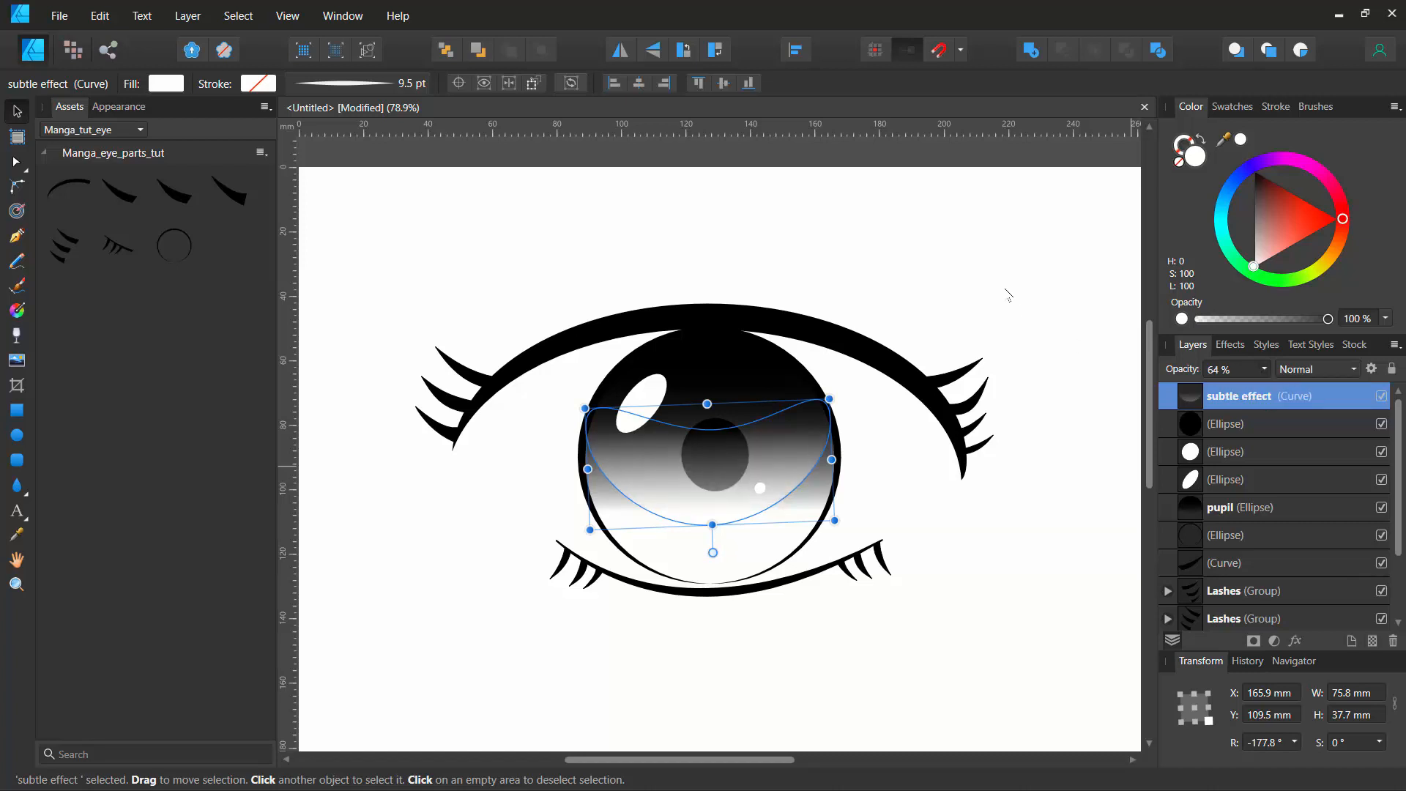
left_click(1008, 293)
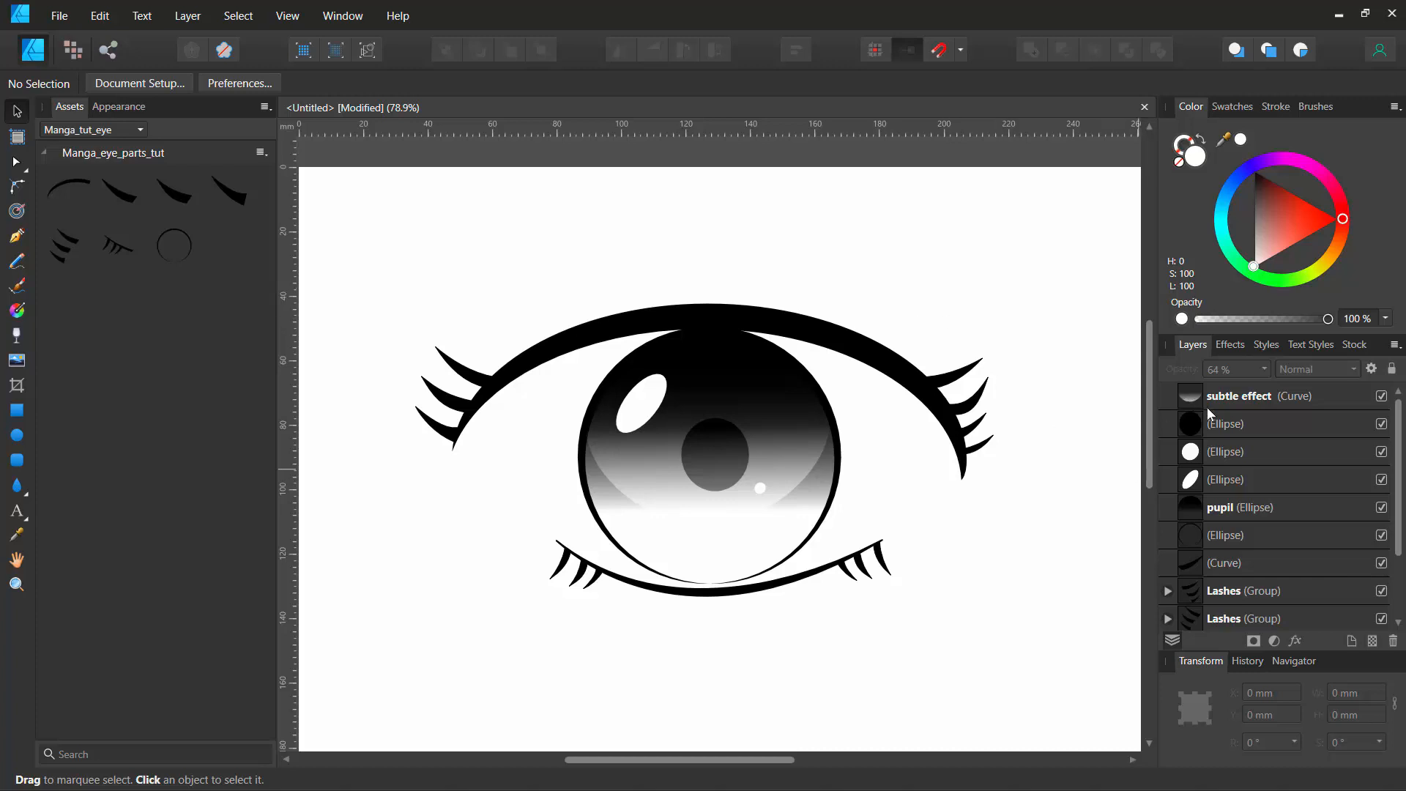
Step: Move the subtle effect layer beneath the black centre ellipse and compare the iris with the effect hidden and shown
left_click(1381, 397)
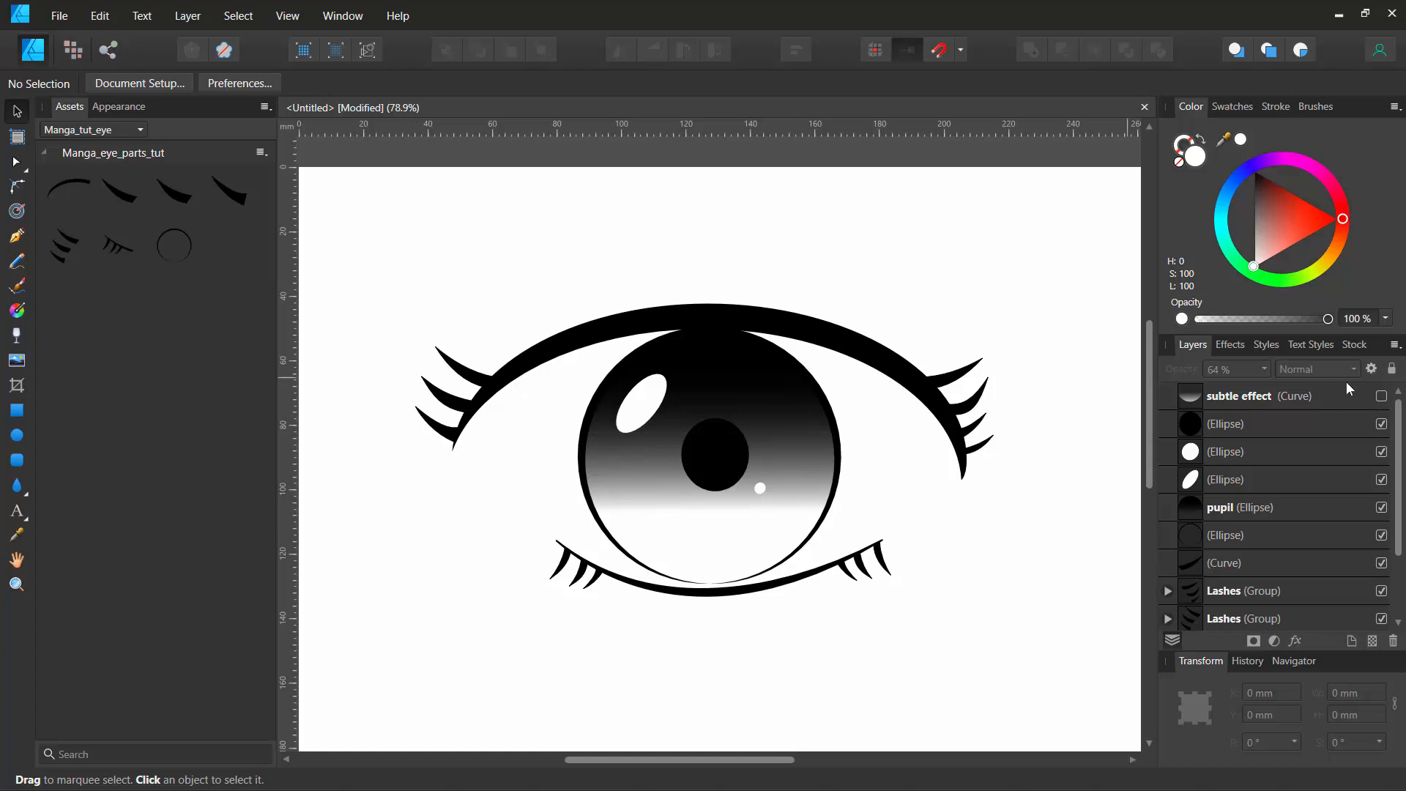
left_click(1382, 397)
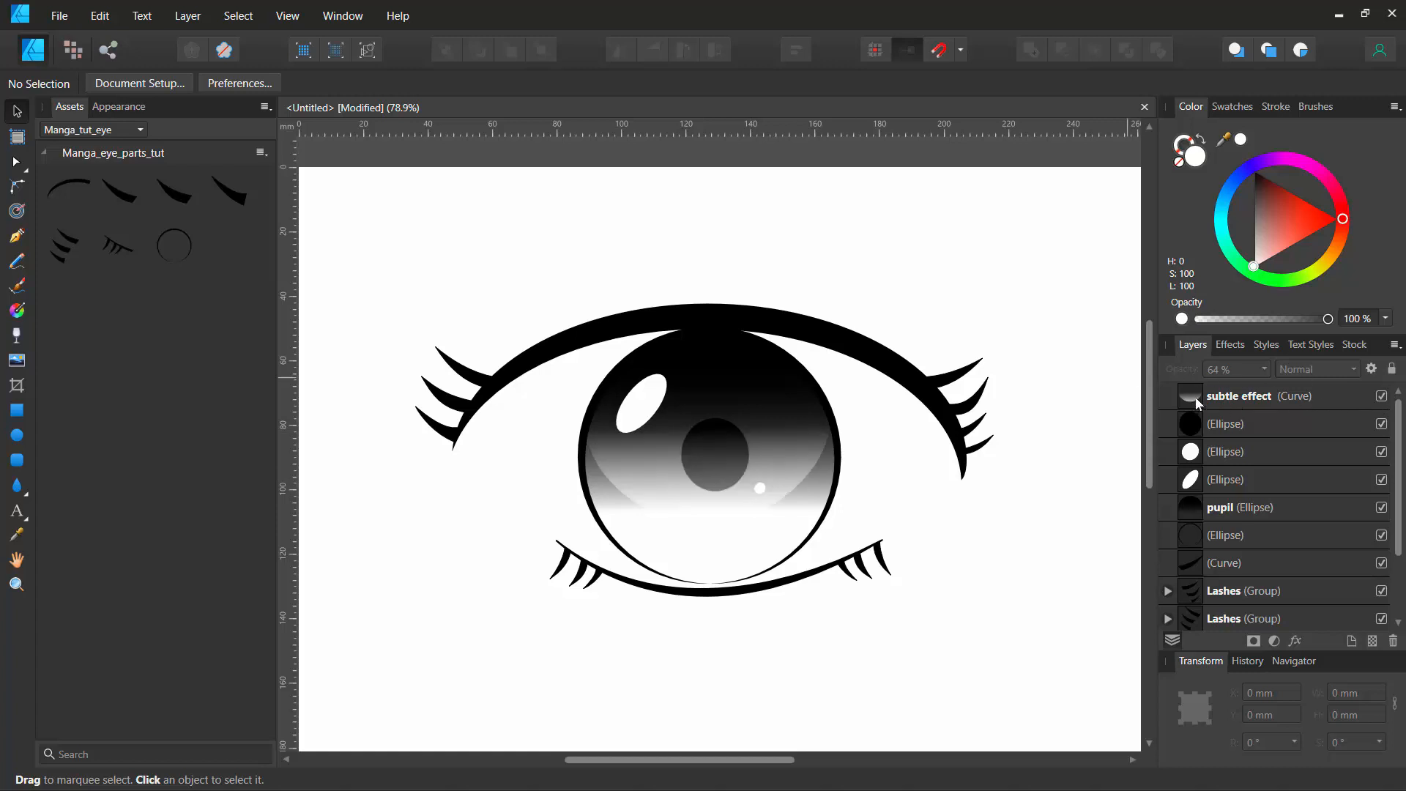
left_click_drag(1197, 397, 1199, 438)
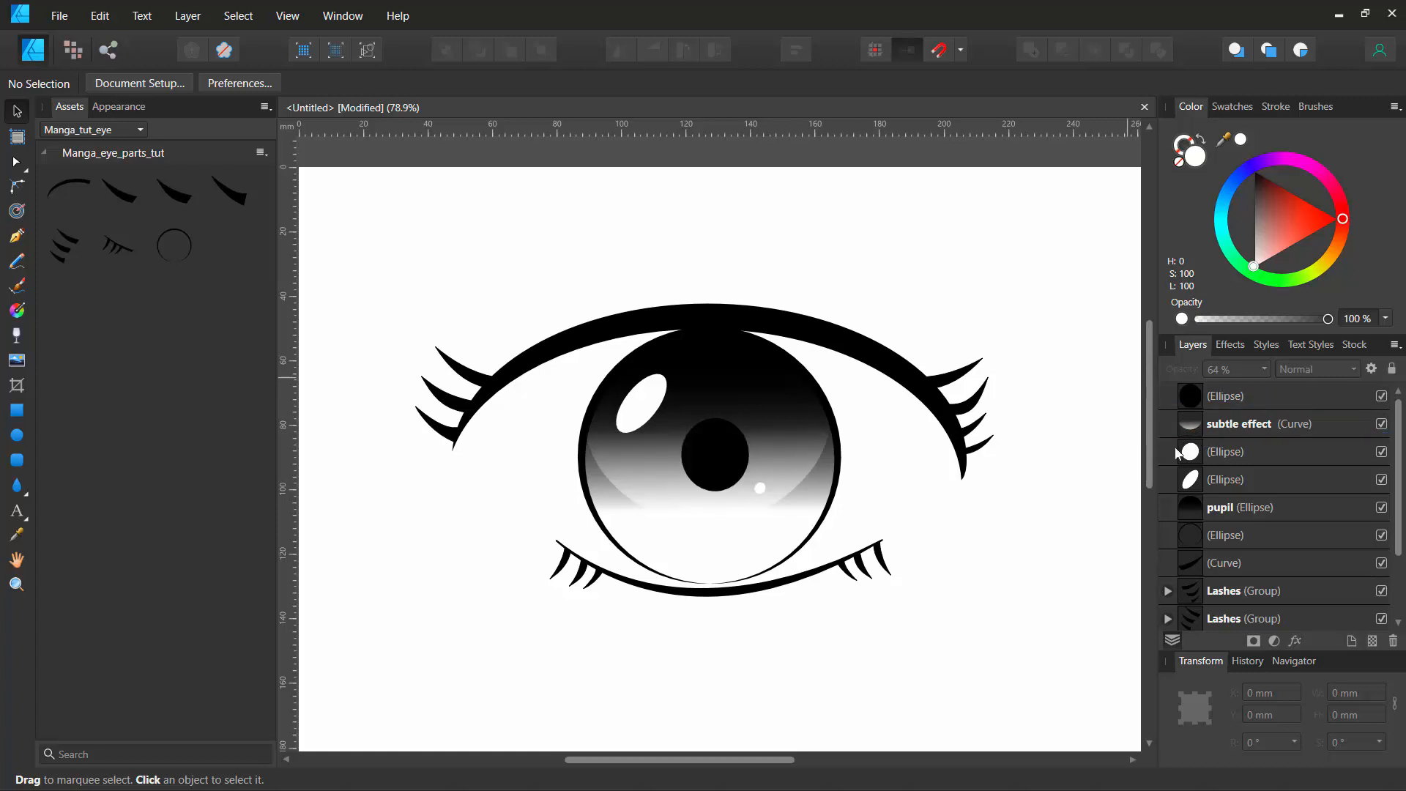
left_click(1210, 428)
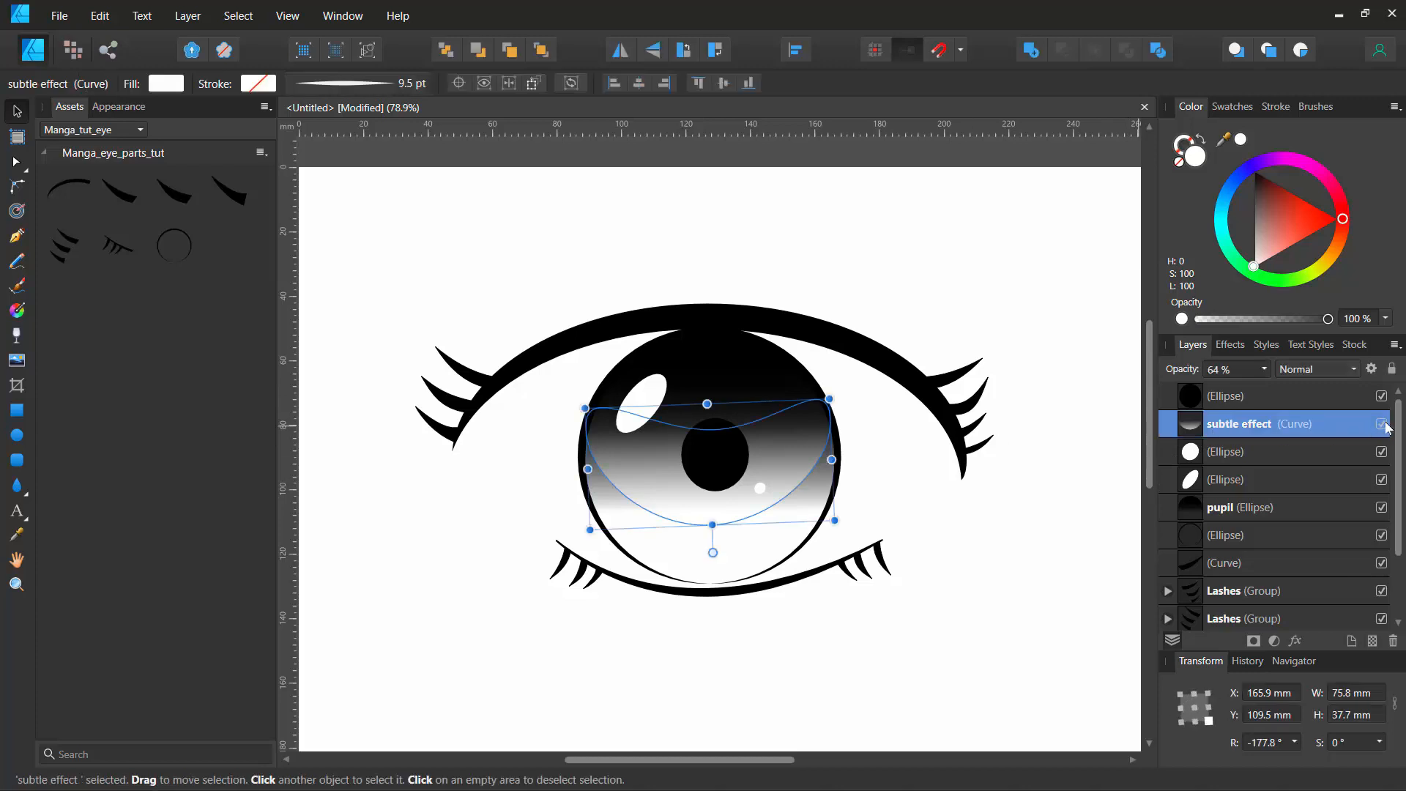
left_click(1383, 425)
left_click(1383, 425)
left_click(396, 235)
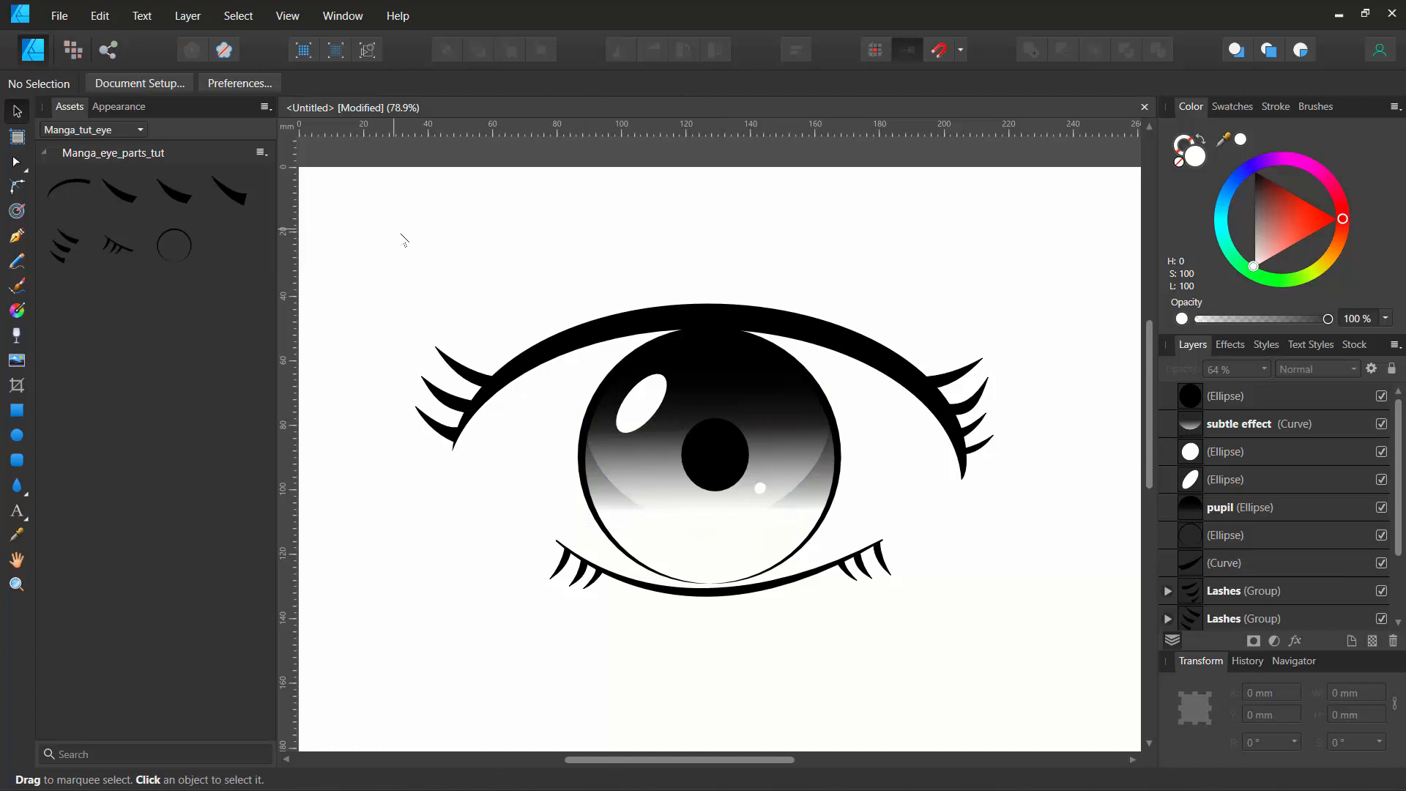
Step: Add the subtle effect crescent to the Manga_eye_parts_tut asset category
left_click(771, 466)
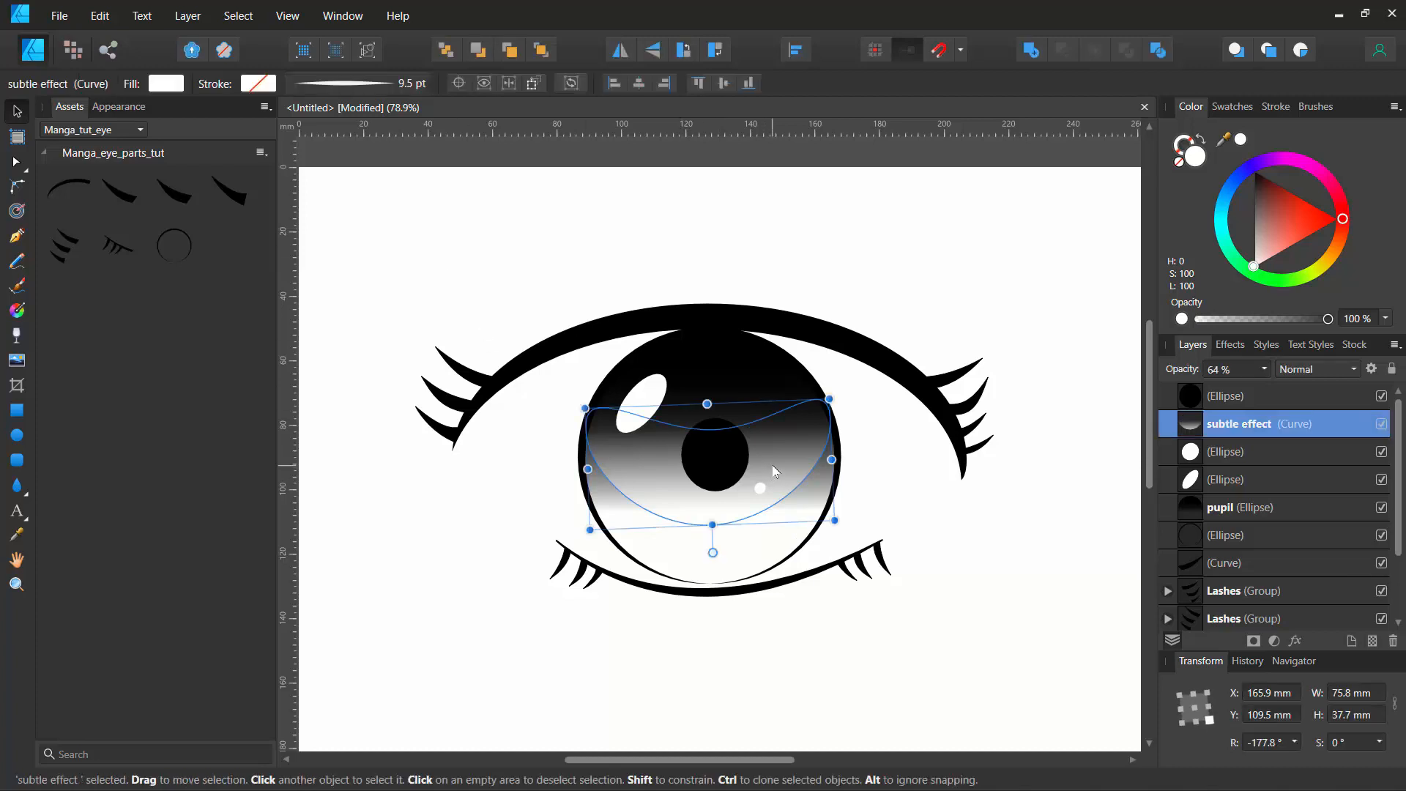
left_click(260, 153)
left_click(318, 263)
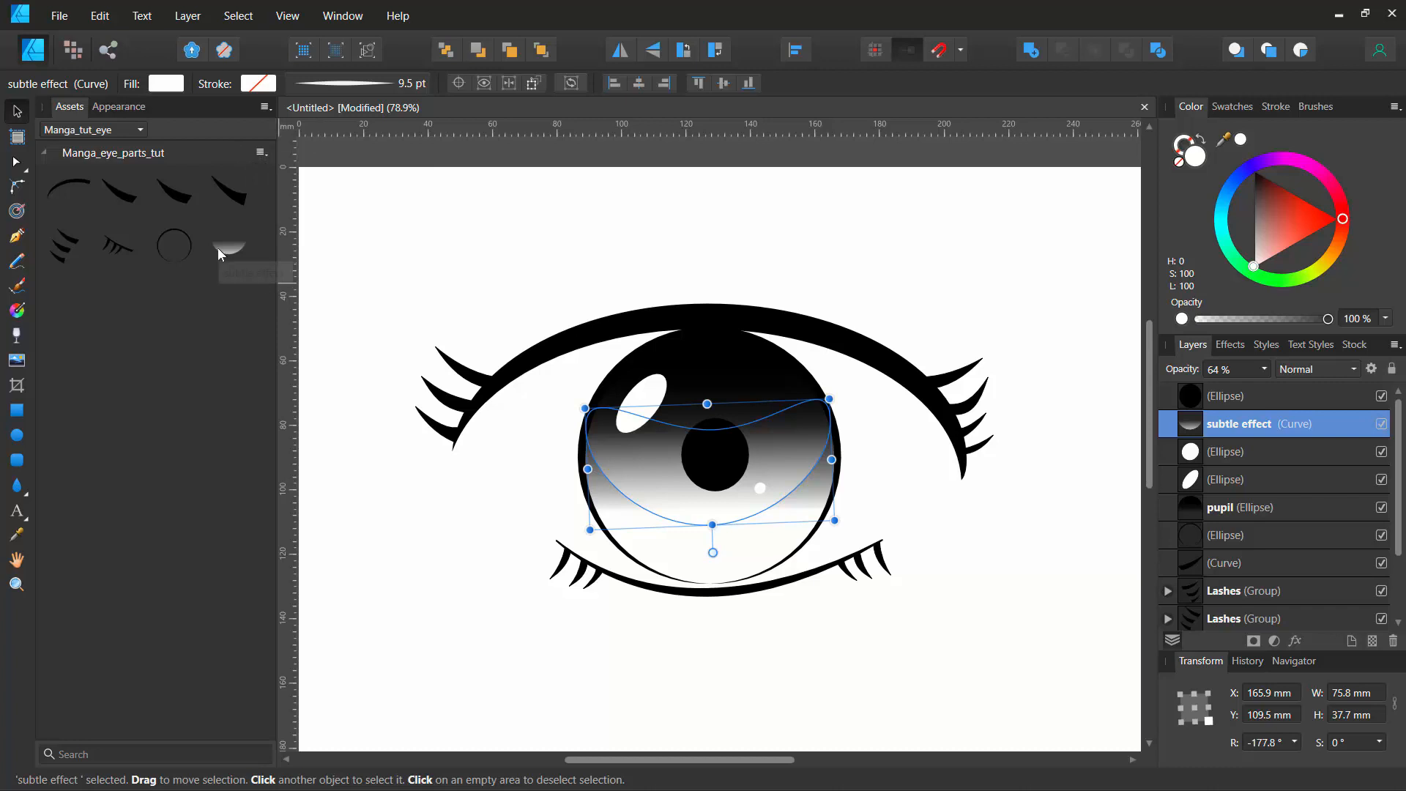
left_click(473, 268)
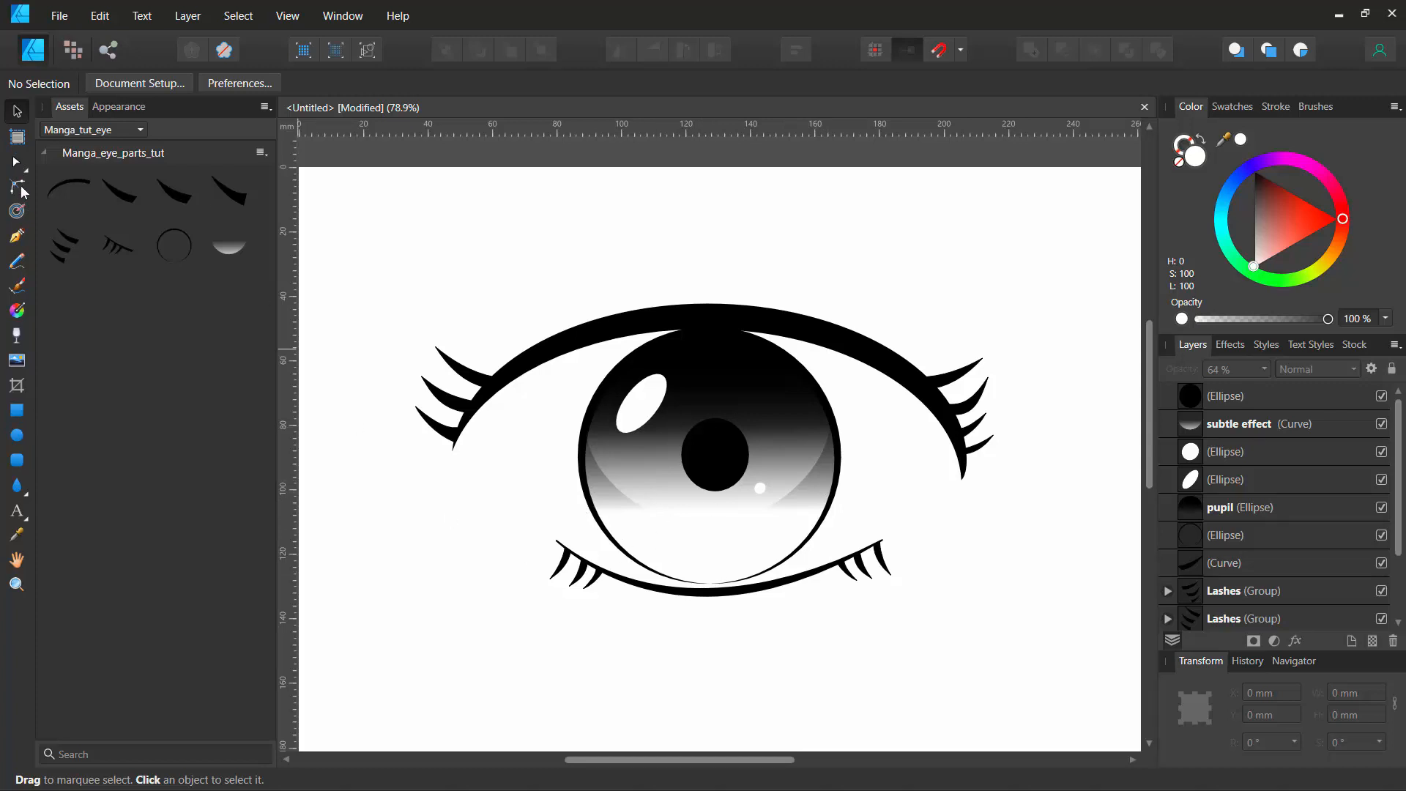
Step: Draw a straight Pen line about 30.7 mm long from inside the black centre toward the iris's lower right edge
key("p")
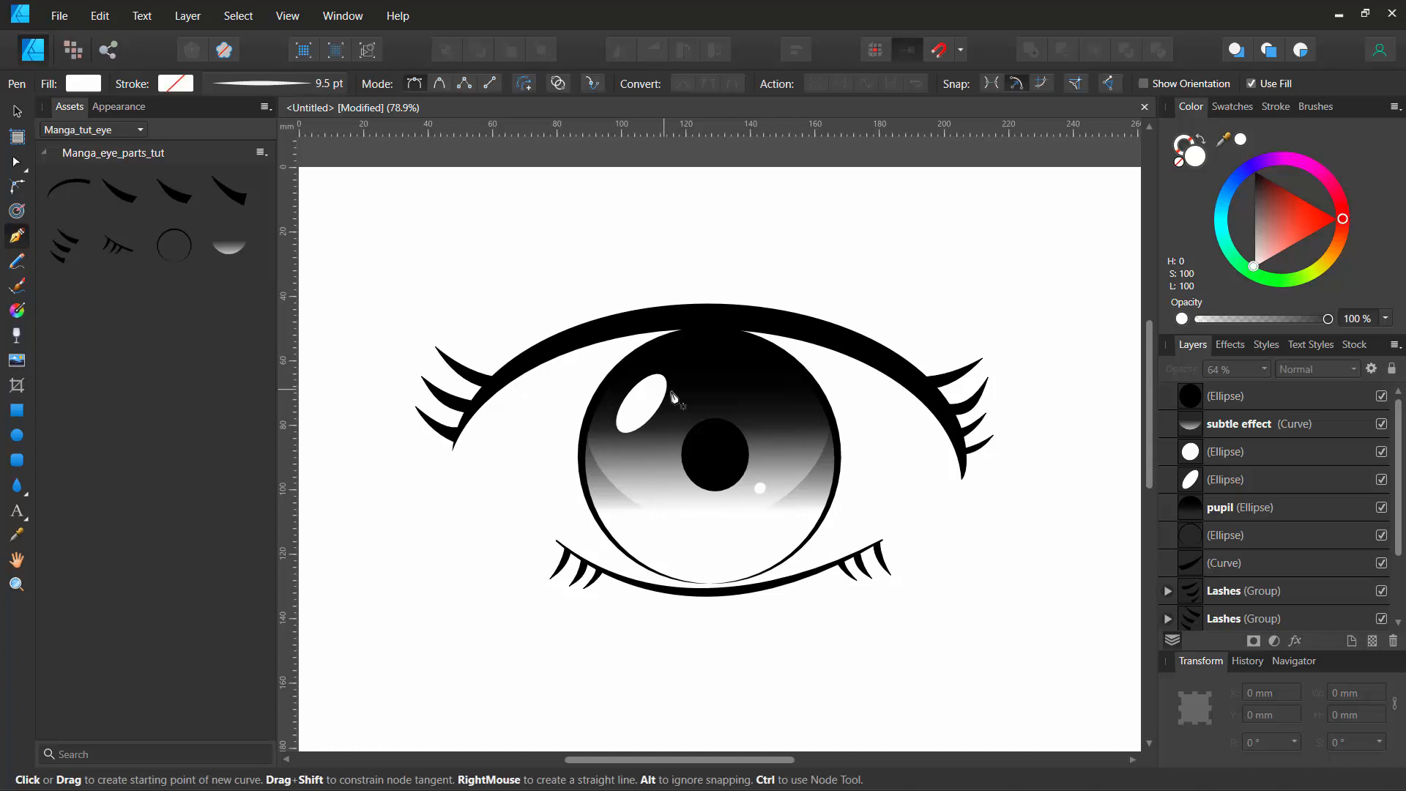
left_click(720, 470)
left_click(782, 546)
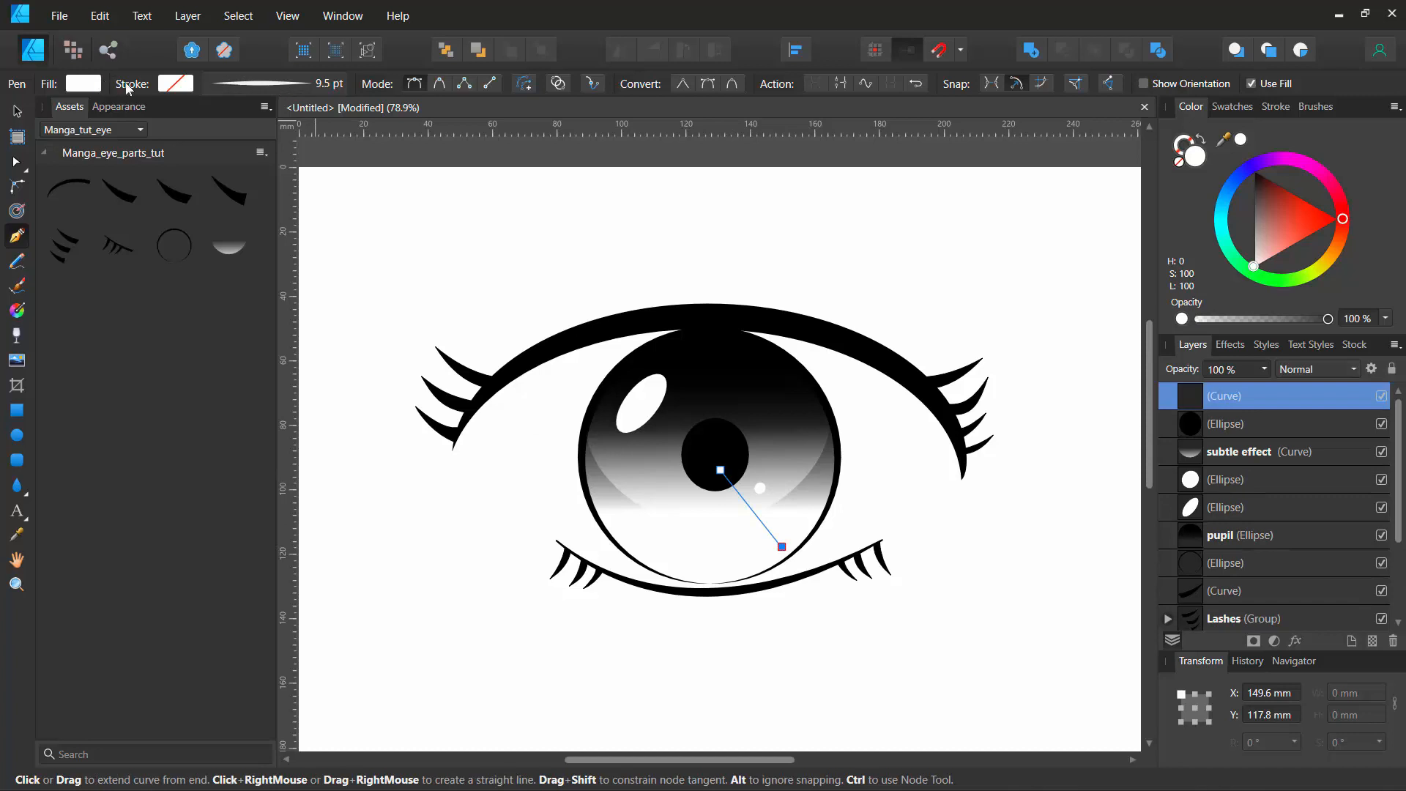
Step: Give the new line a black stroke with a width of 2.4 pt
left_click(173, 85)
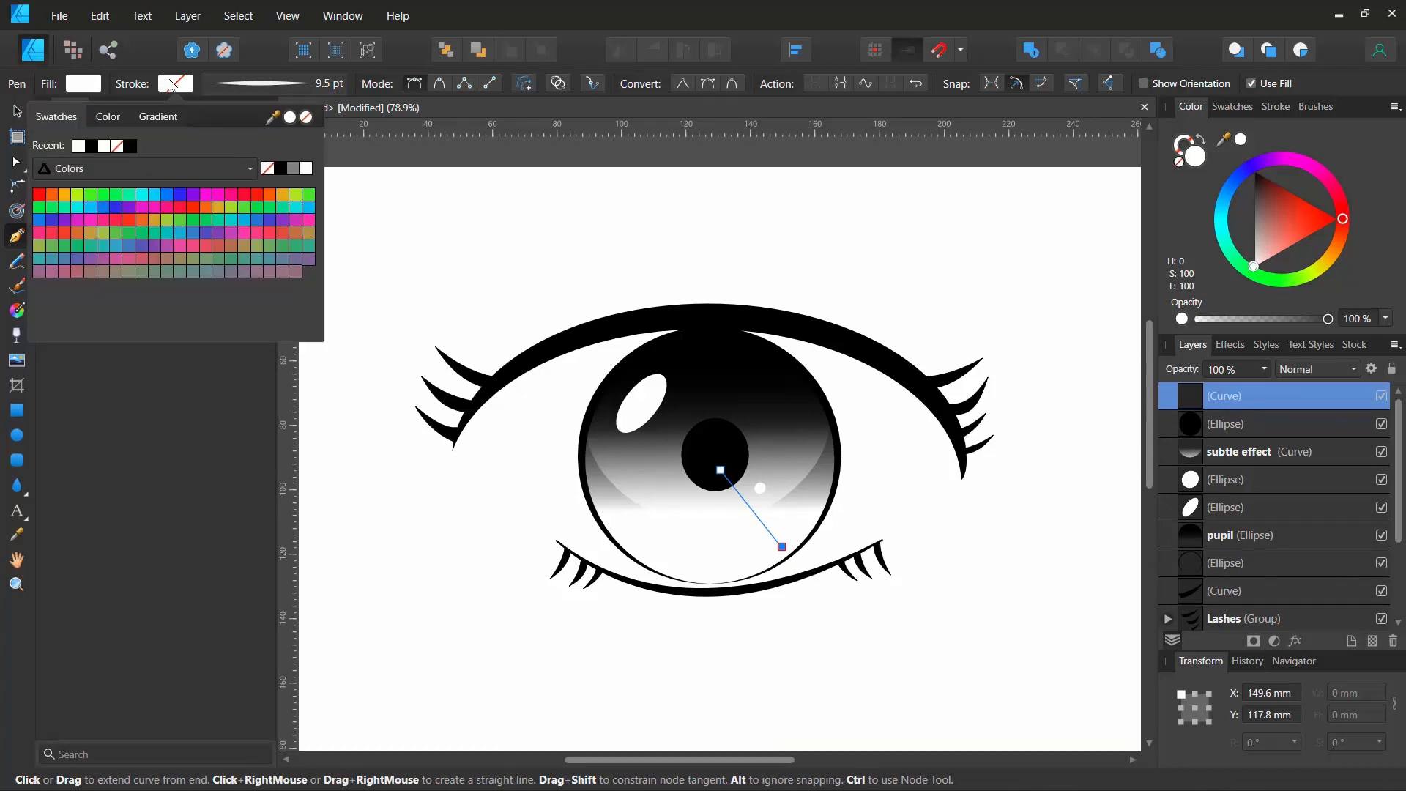
left_click(130, 146)
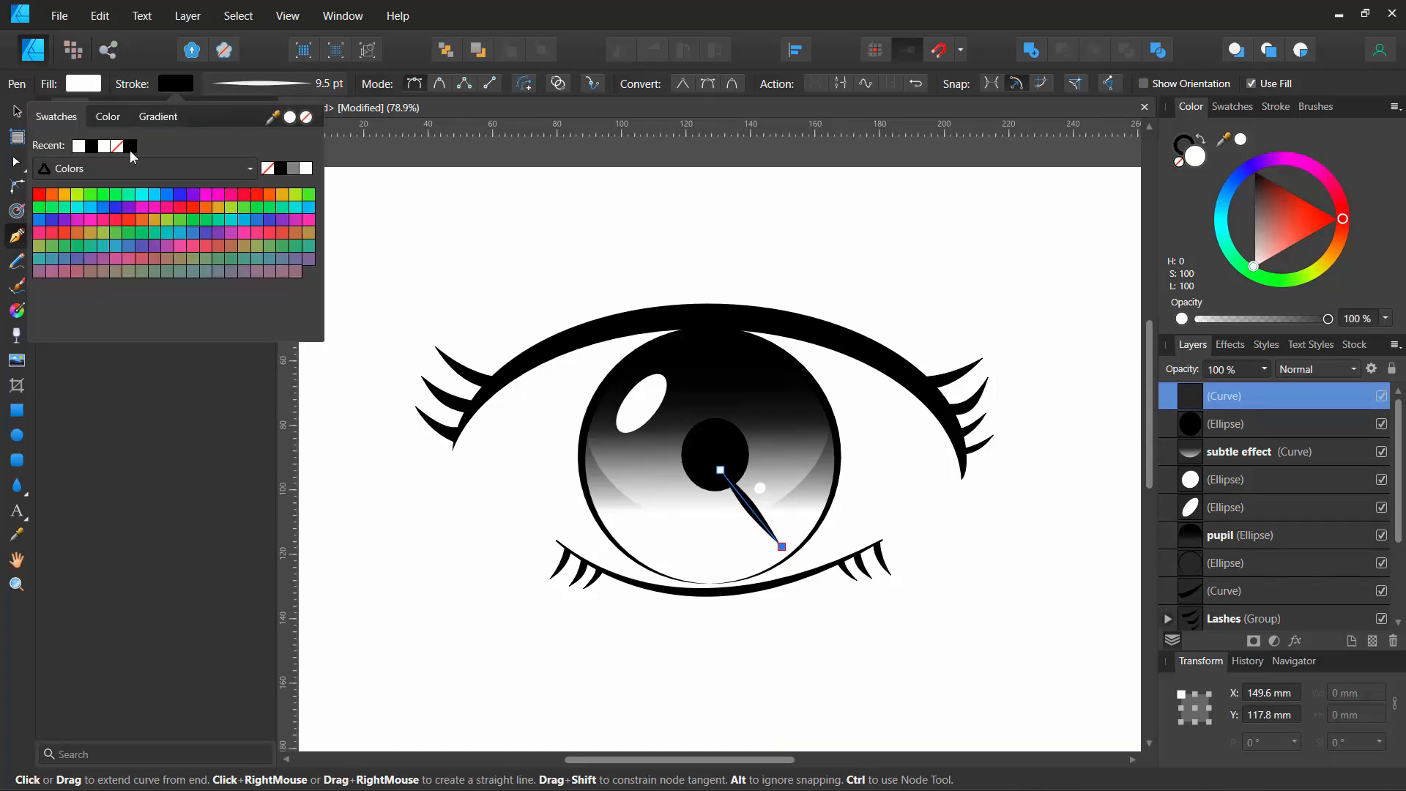
left_click(263, 86)
left_click_drag(247, 146, 239, 150)
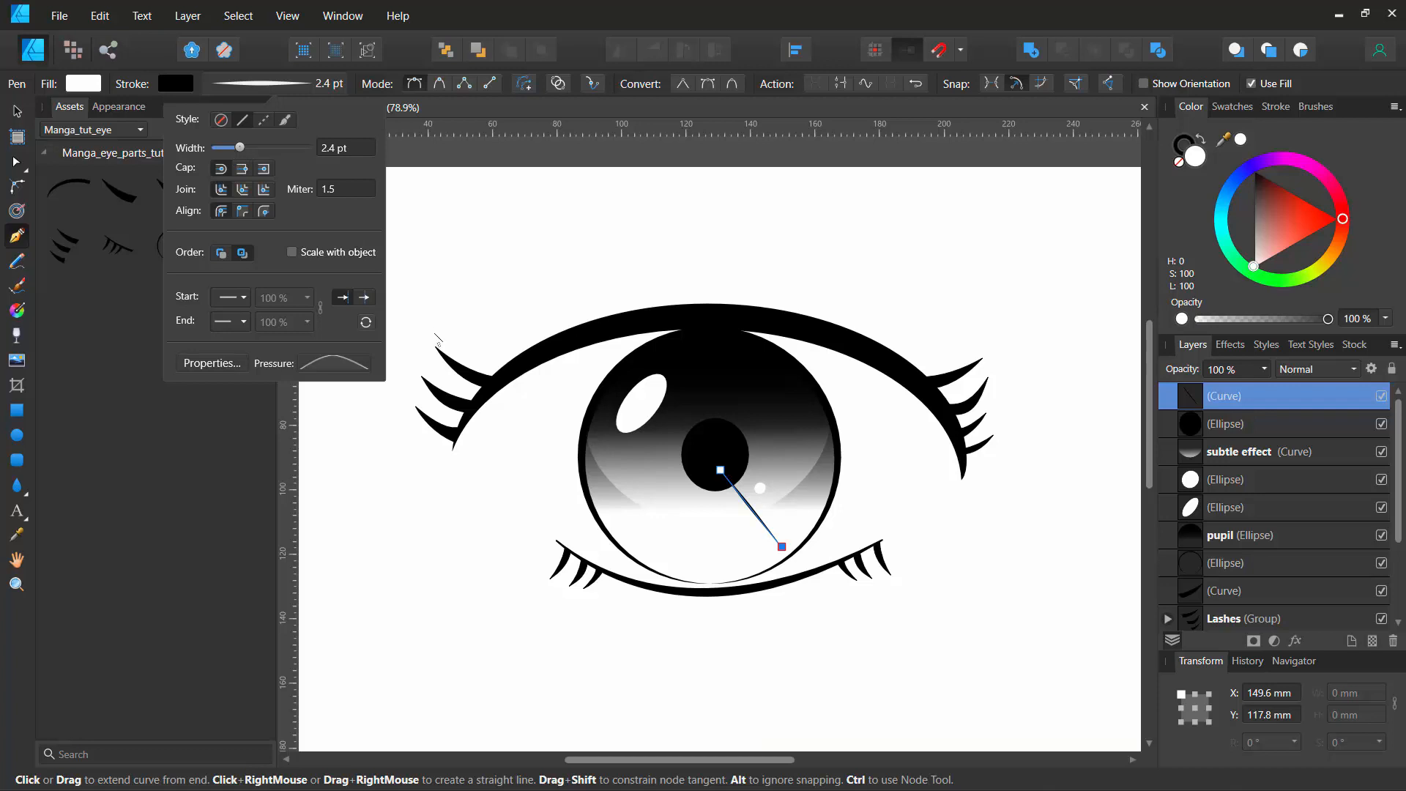
Step: Show the line's transform origin and move it from the line's middle to its inner end inside the black centre
scroll(637, 408, "up", 5)
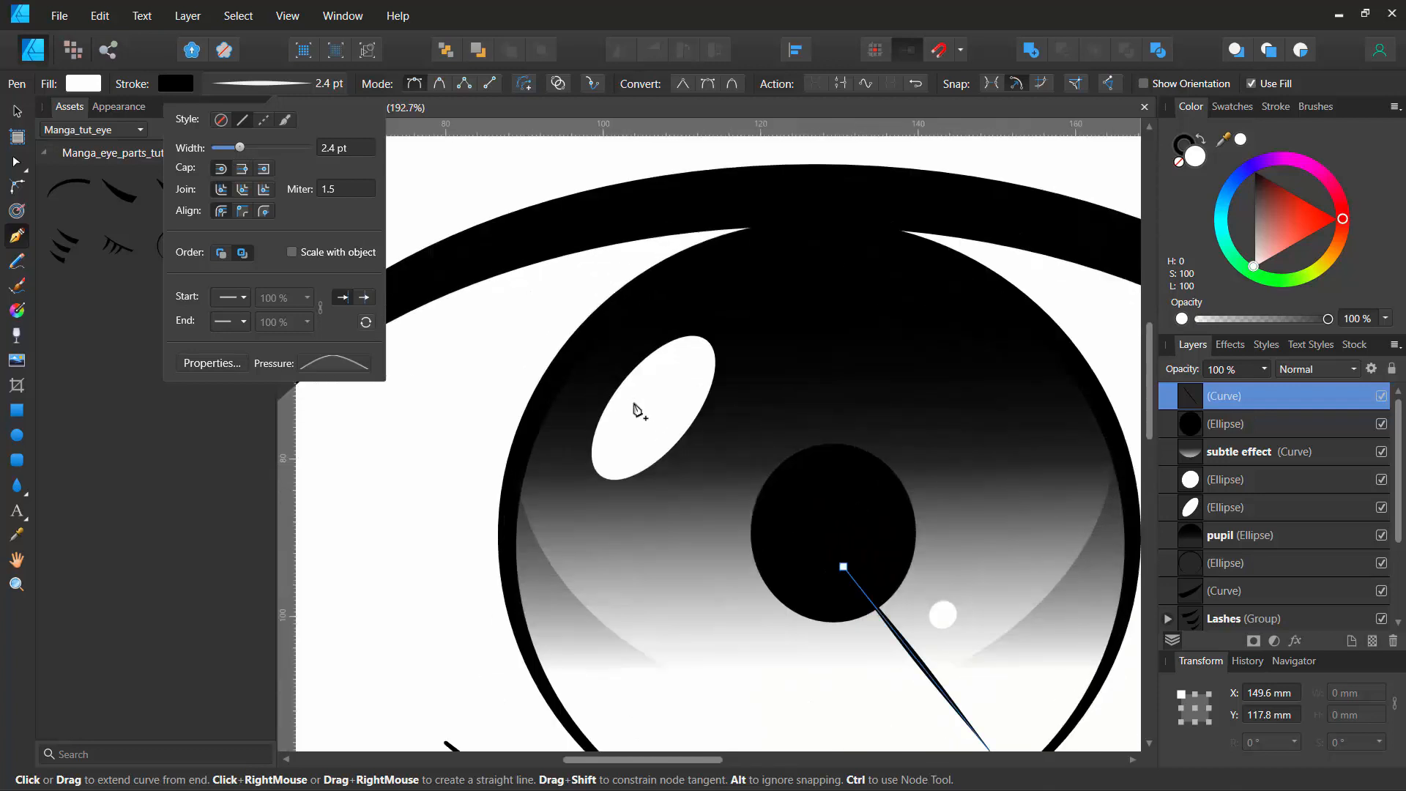
scroll(637, 408, "down", 2)
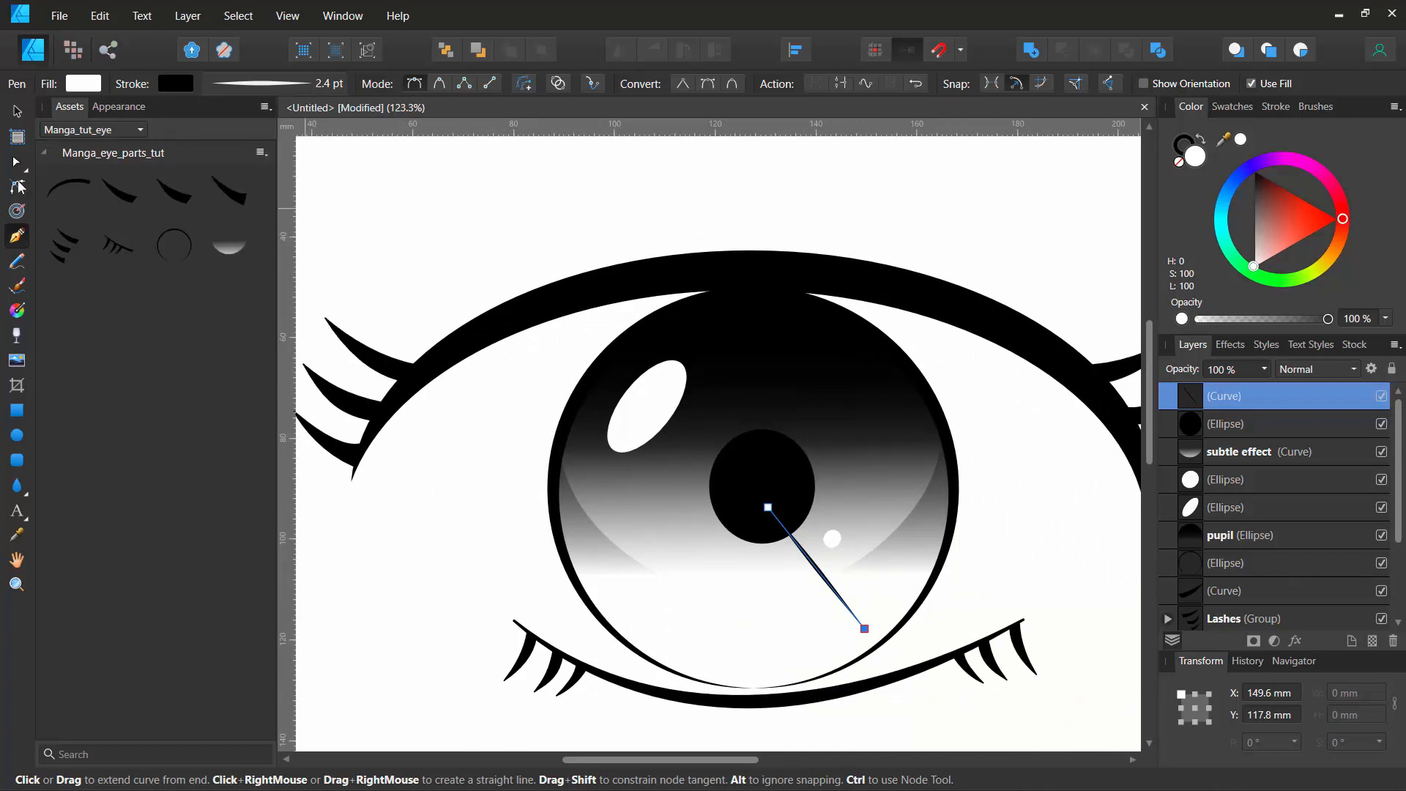
left_click(18, 112)
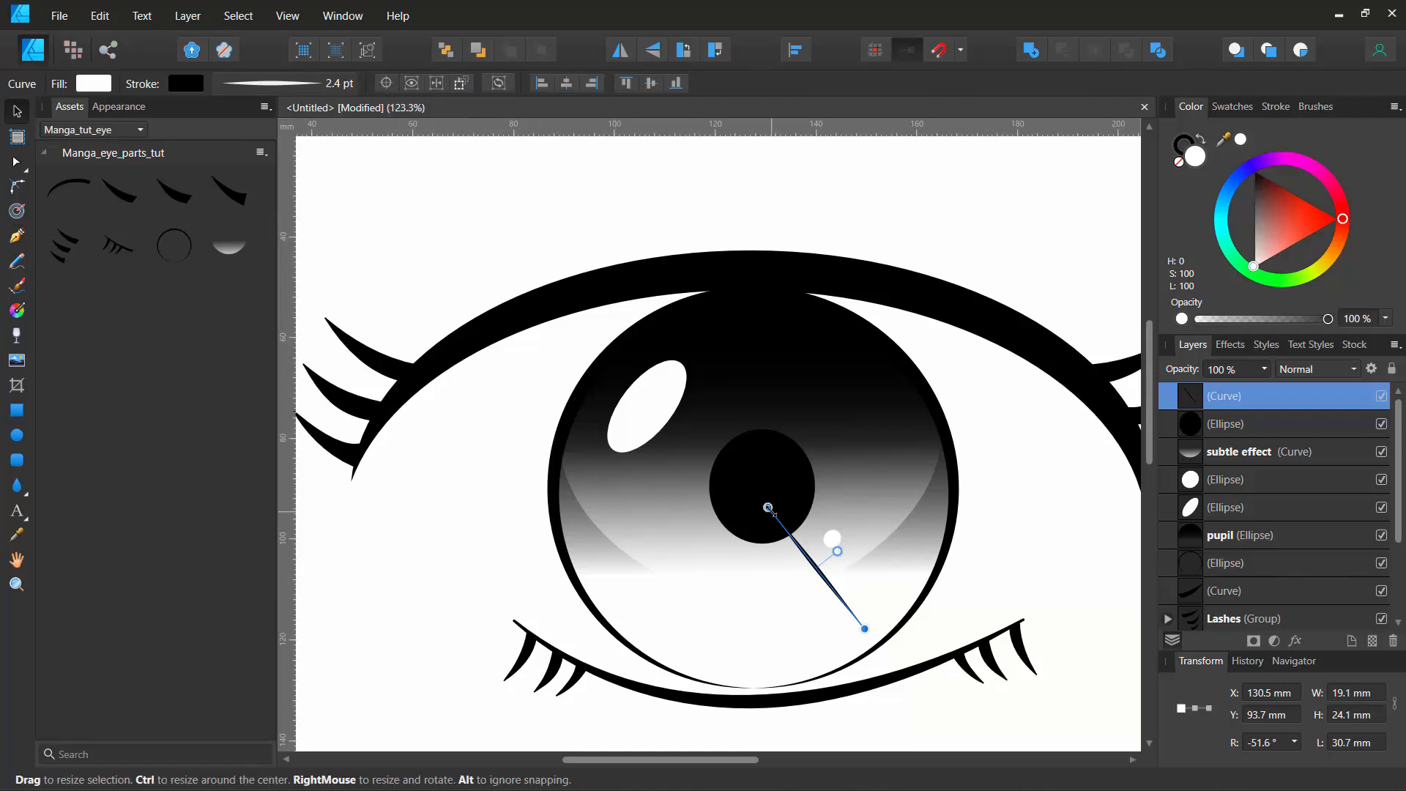
left_click(386, 83)
scroll(803, 578, "up", 5)
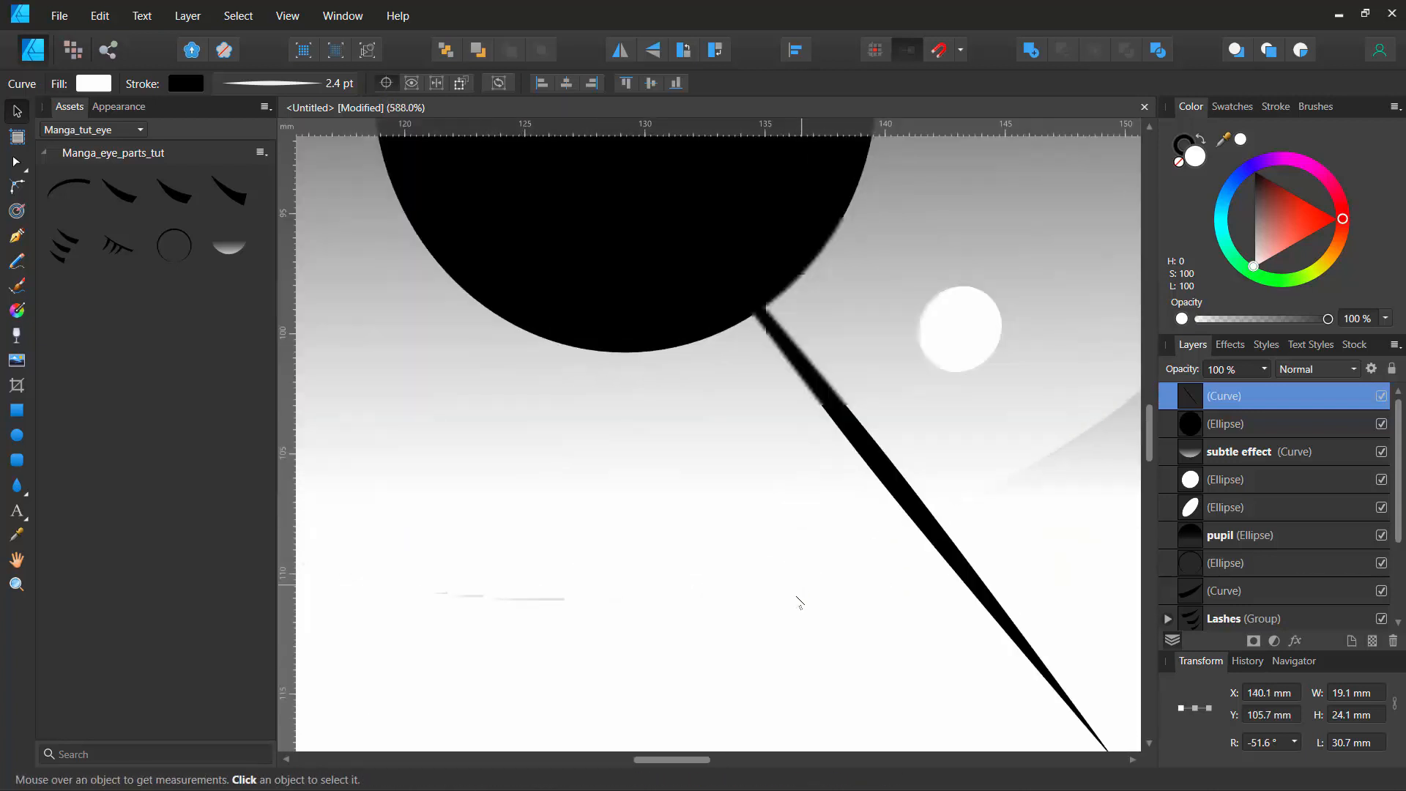
mouse_move(886, 472)
left_mouse_down()
mouse_move(649, 189)
mouse_move(656, 179)
left_mouse_up()
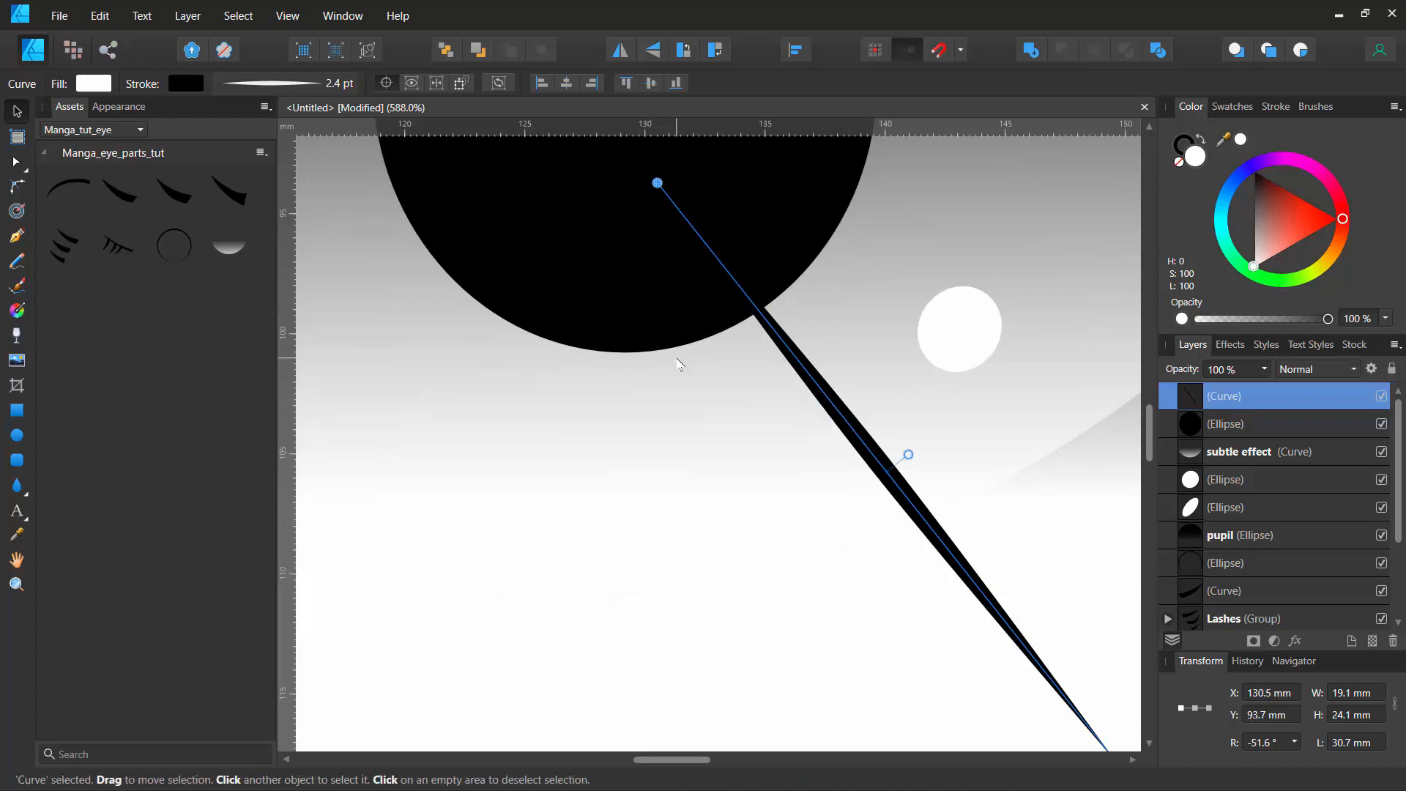
Step: Rotate the tapered line clockwise around its inner end to about -55.6°
scroll(681, 364, "down", 2)
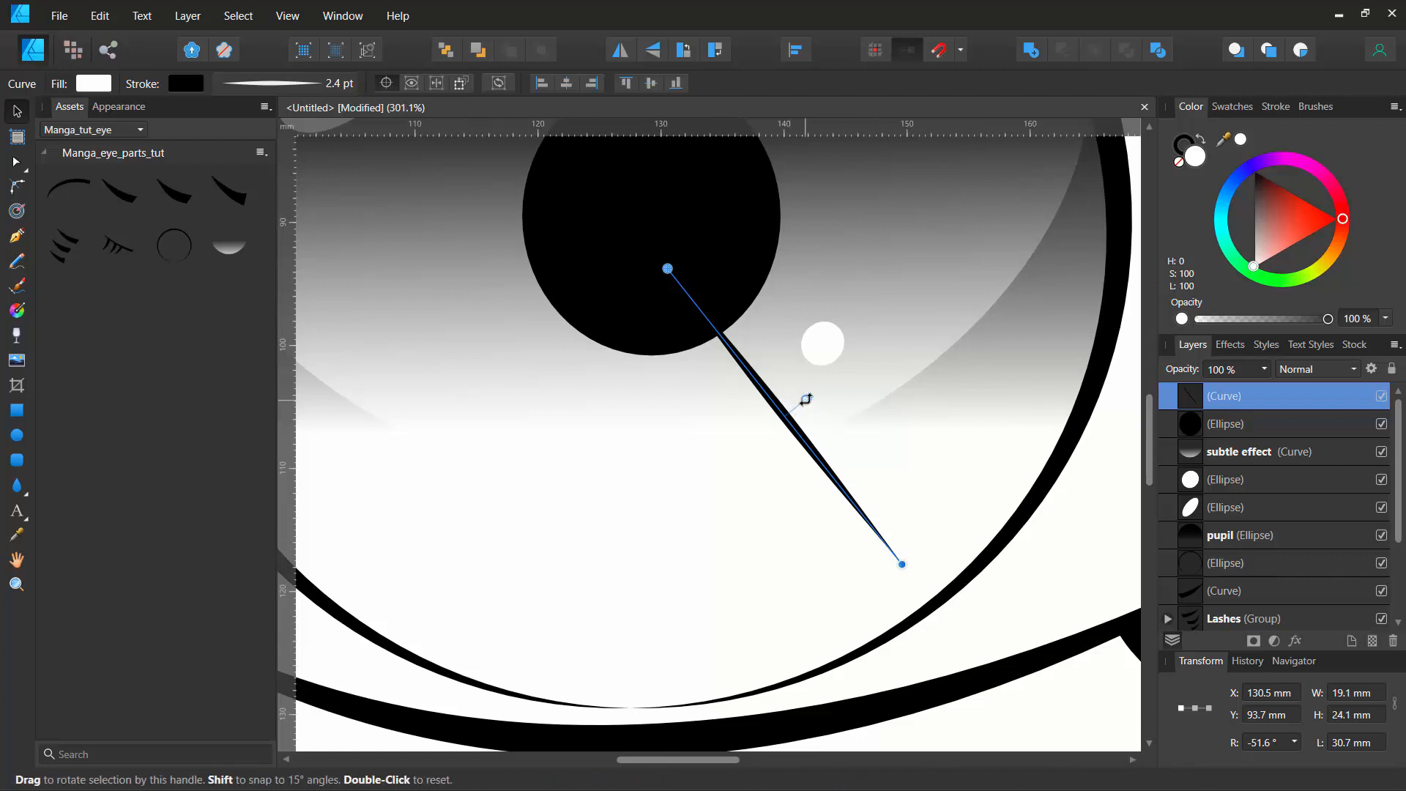
mouse_move(806, 399)
left_mouse_down()
mouse_move(733, 413)
mouse_move(542, 396)
mouse_move(665, 437)
mouse_move(850, 392)
mouse_move(735, 442)
mouse_move(826, 409)
left_mouse_up()
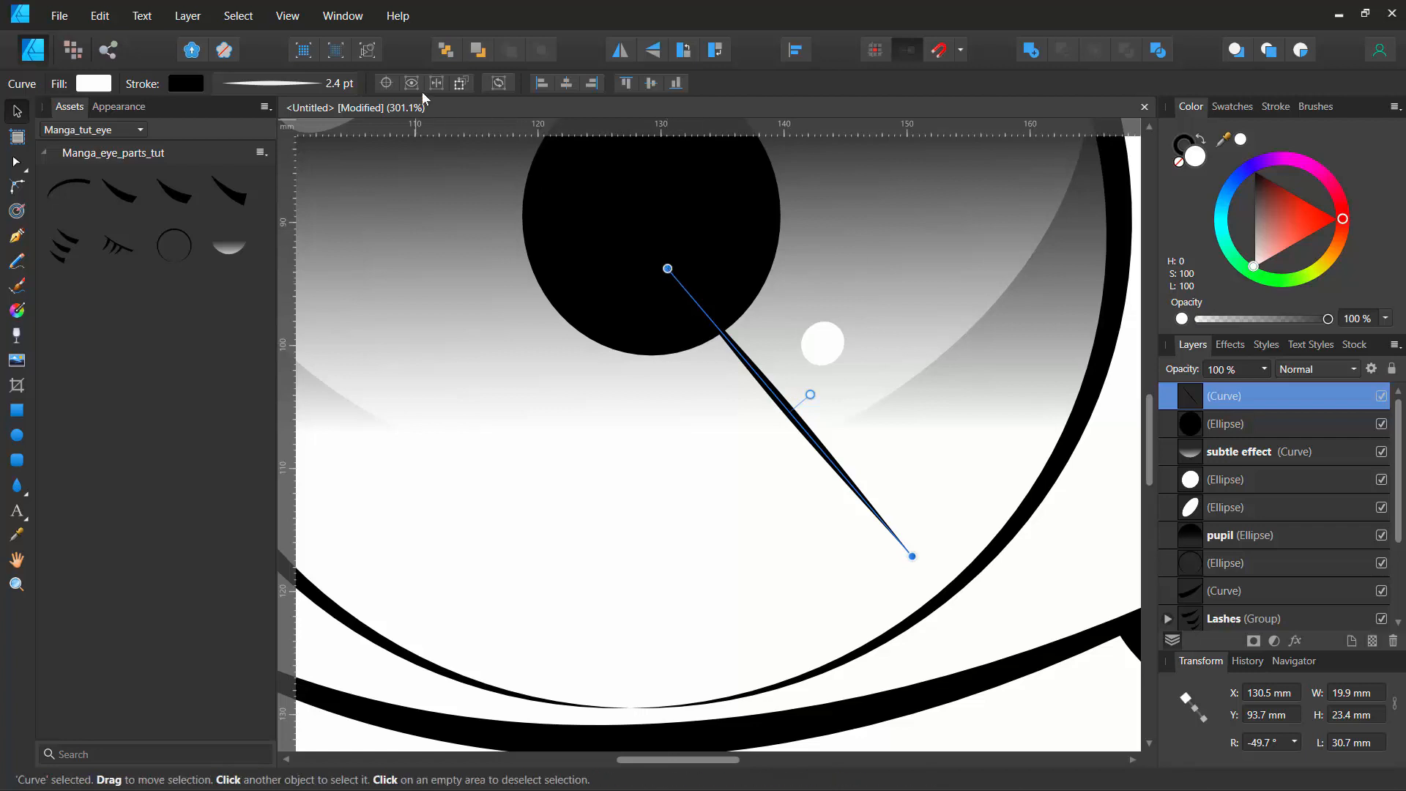
left_click(388, 83)
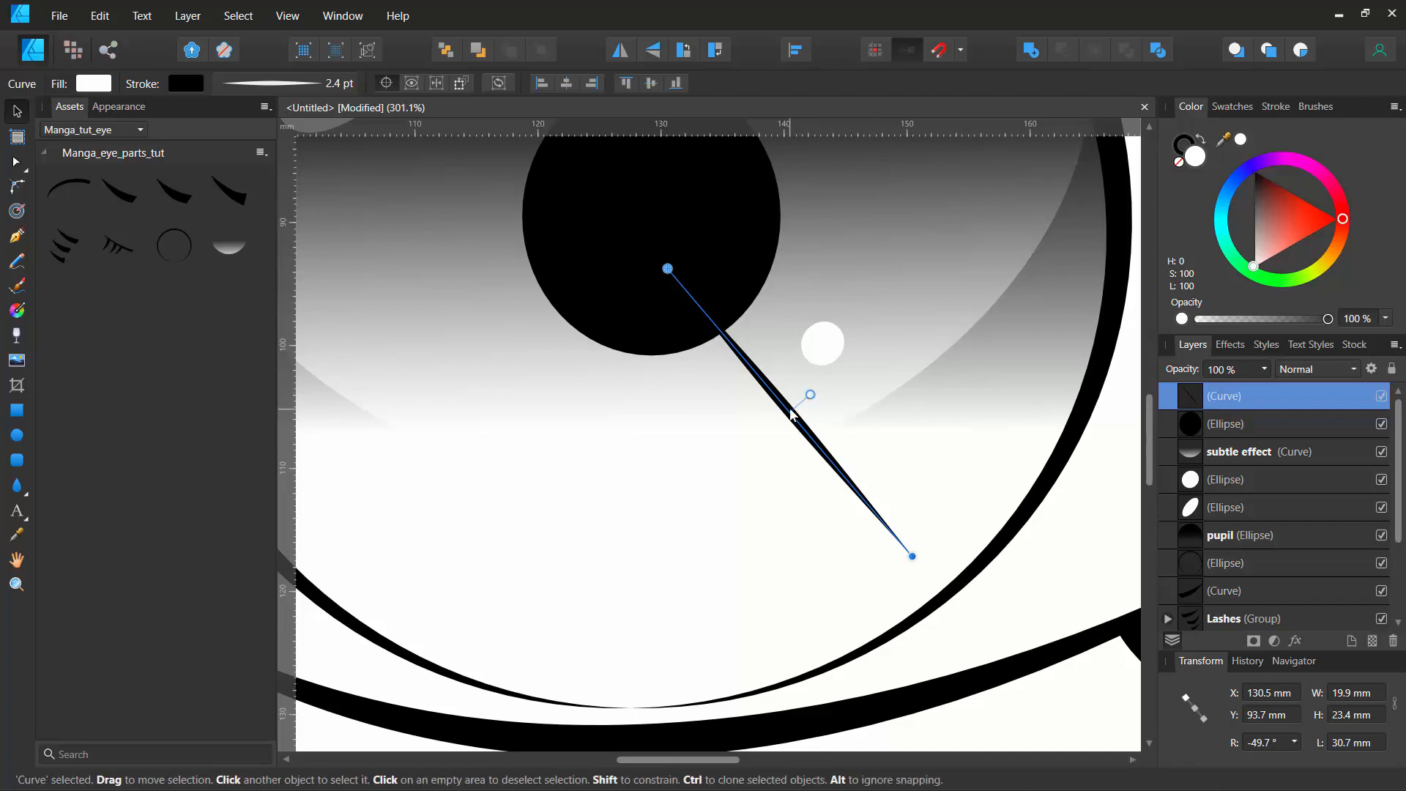
mouse_move(812, 396)
left_mouse_down()
mouse_move(718, 416)
mouse_move(820, 396)
mouse_move(798, 407)
left_mouse_up()
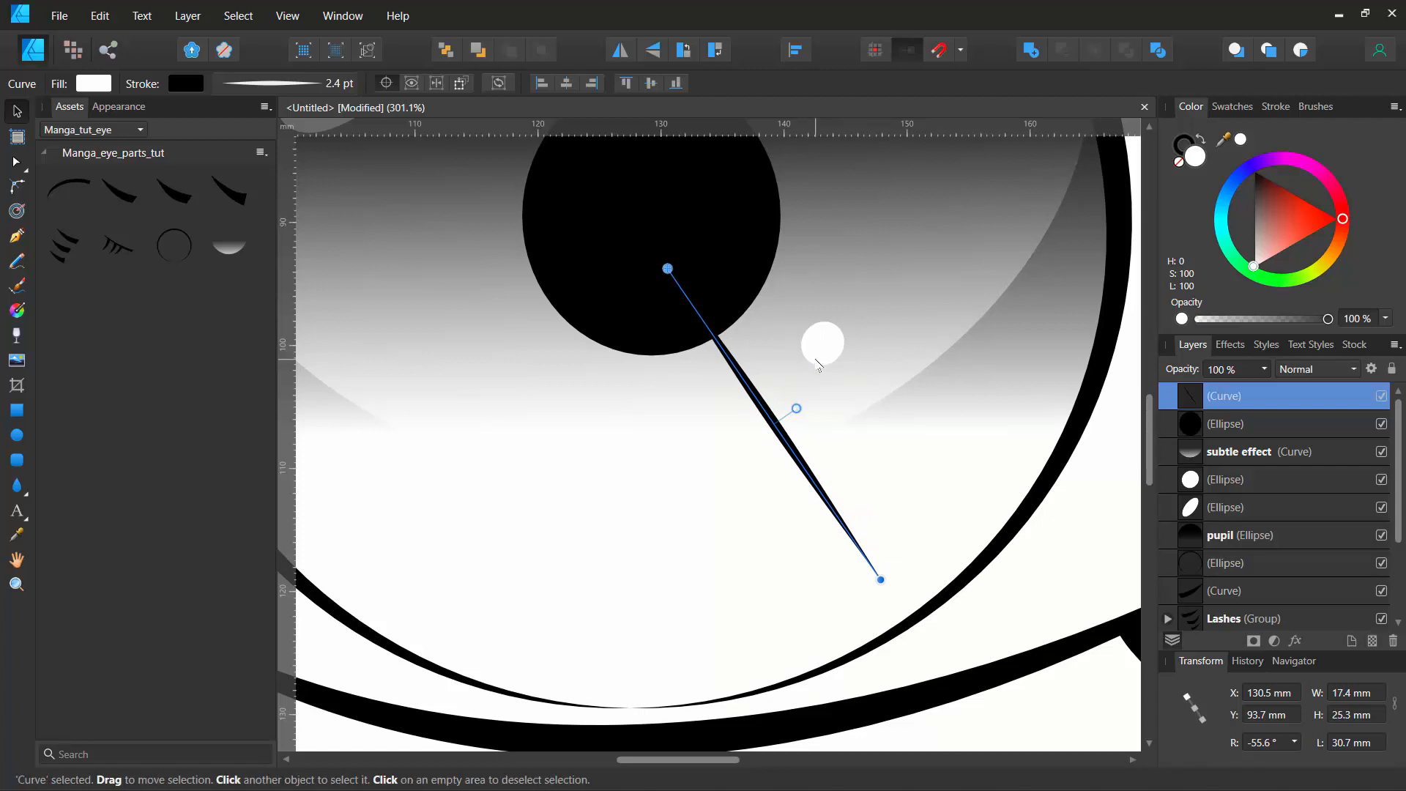
Step: Duplicate the line, rotate the copy about 12° clockwise around its inner end, and repeat the duplication until rays surround the black centre
key("ctrl+j")
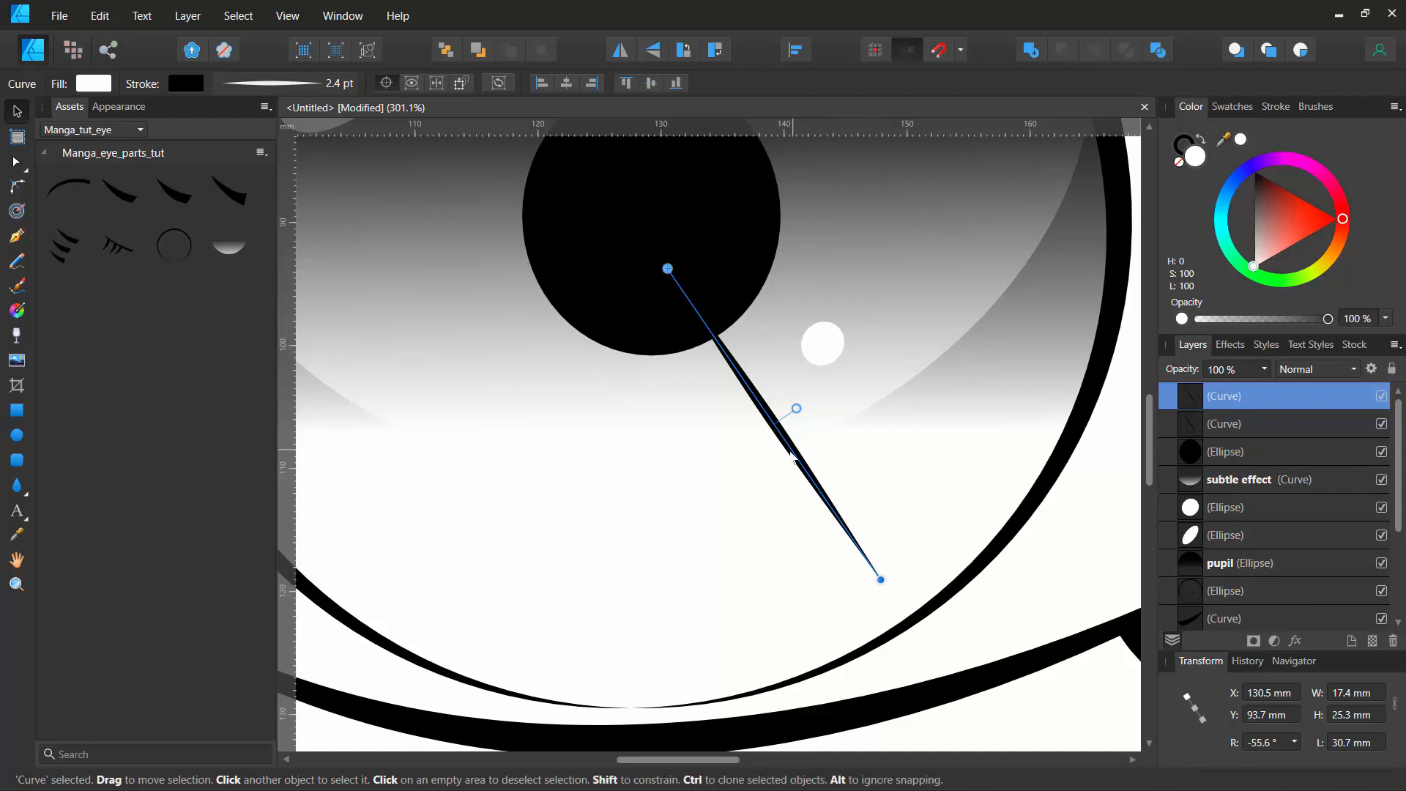
left_click_drag(796, 407, 759, 421)
key("ctrl+j")
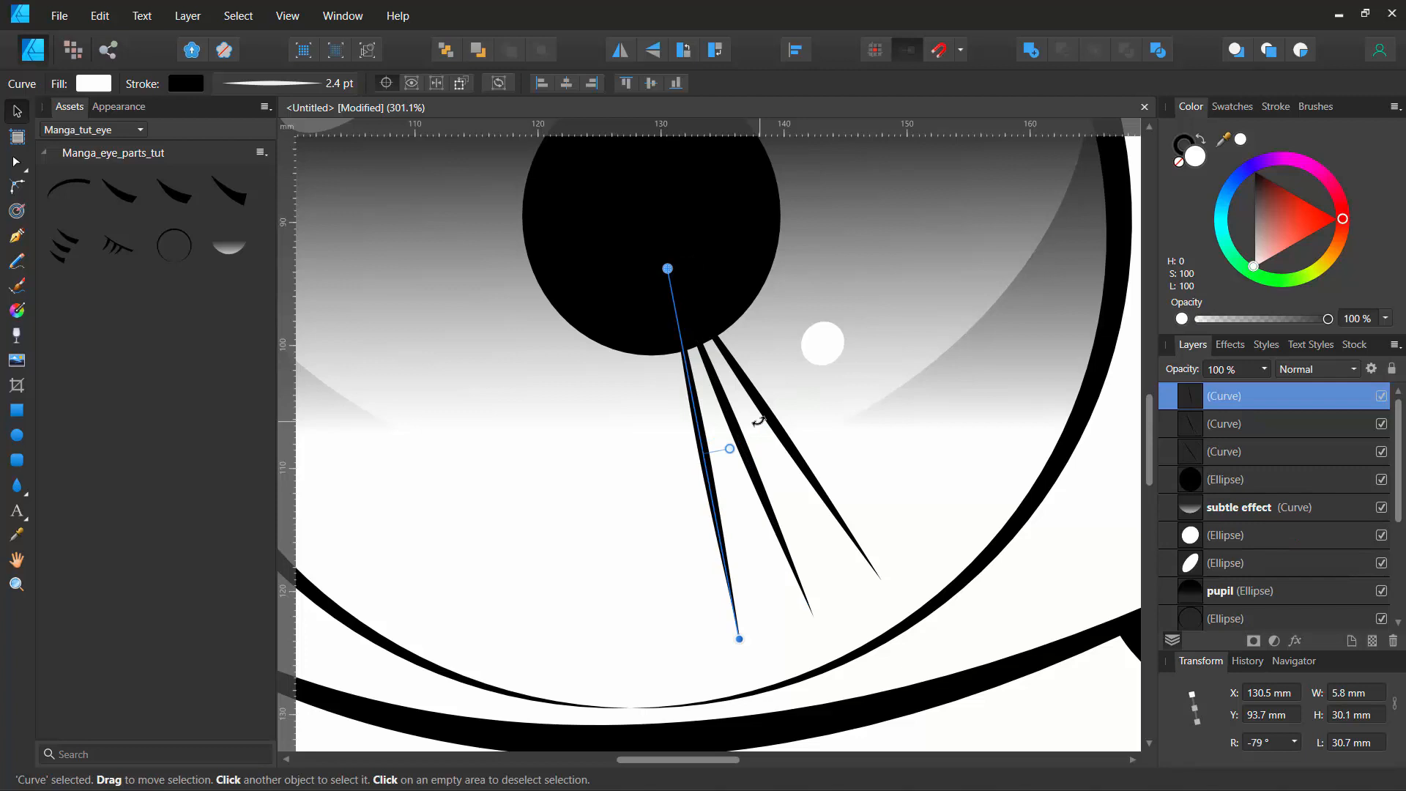
key("ctrl+j")
key("ctrl+j")
key("ctrl+j")
key("ctrl+j")
key("ctrl+j")
key("ctrl+j")
key("ctrl+j")
key("ctrl+j")
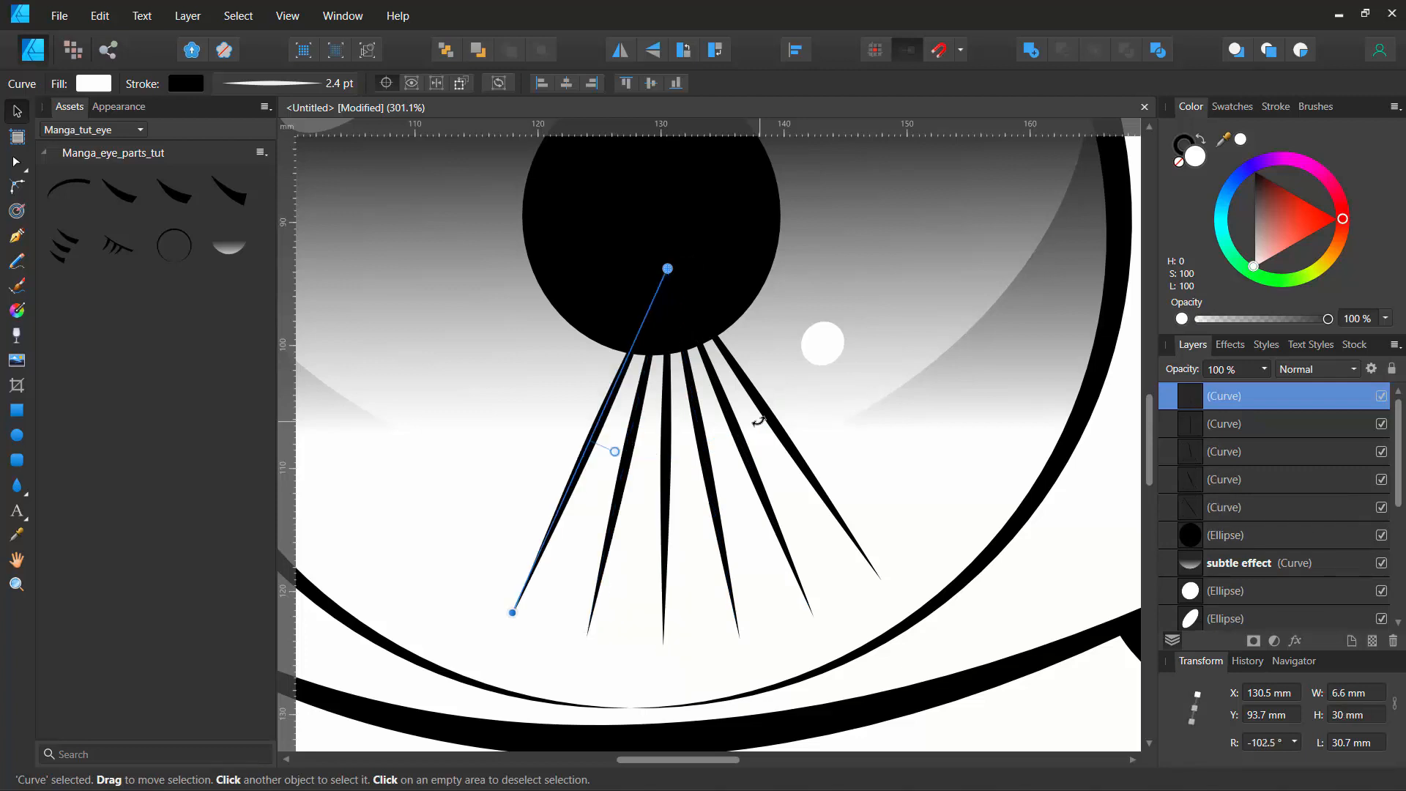
key("ctrl+j")
key("ctrl+j")
key("ctrl+j")
key("ctrl+j")
key("ctrl+j")
key("ctrl+j")
key("ctrl+j")
key("ctrl+j")
key("ctrl+j")
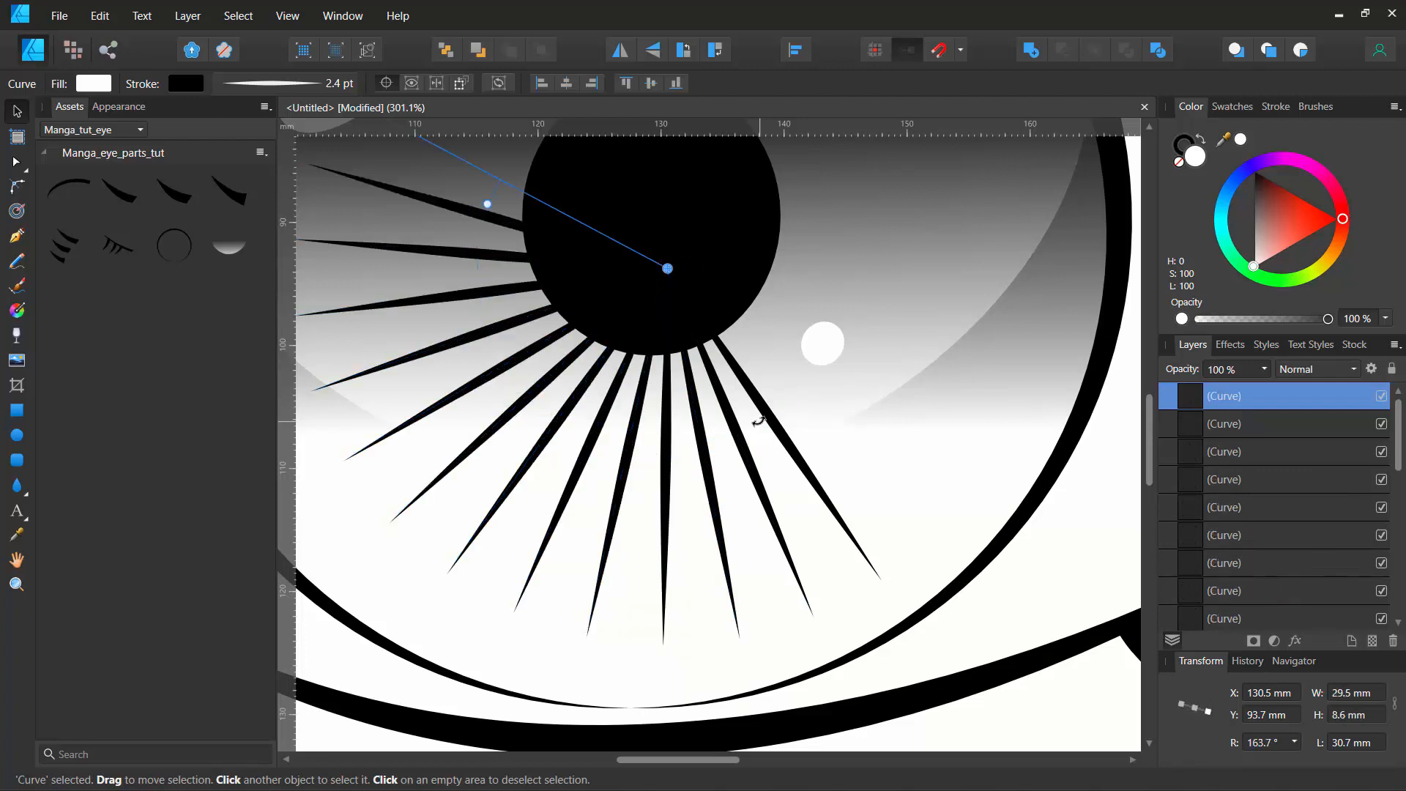
key("ctrl+j")
key("ctrl+j")
key("ctrl+j")
key("ctrl+j")
key("ctrl+j")
key("ctrl+j")
key("ctrl+j")
key("ctrl+j")
key("ctrl+j")
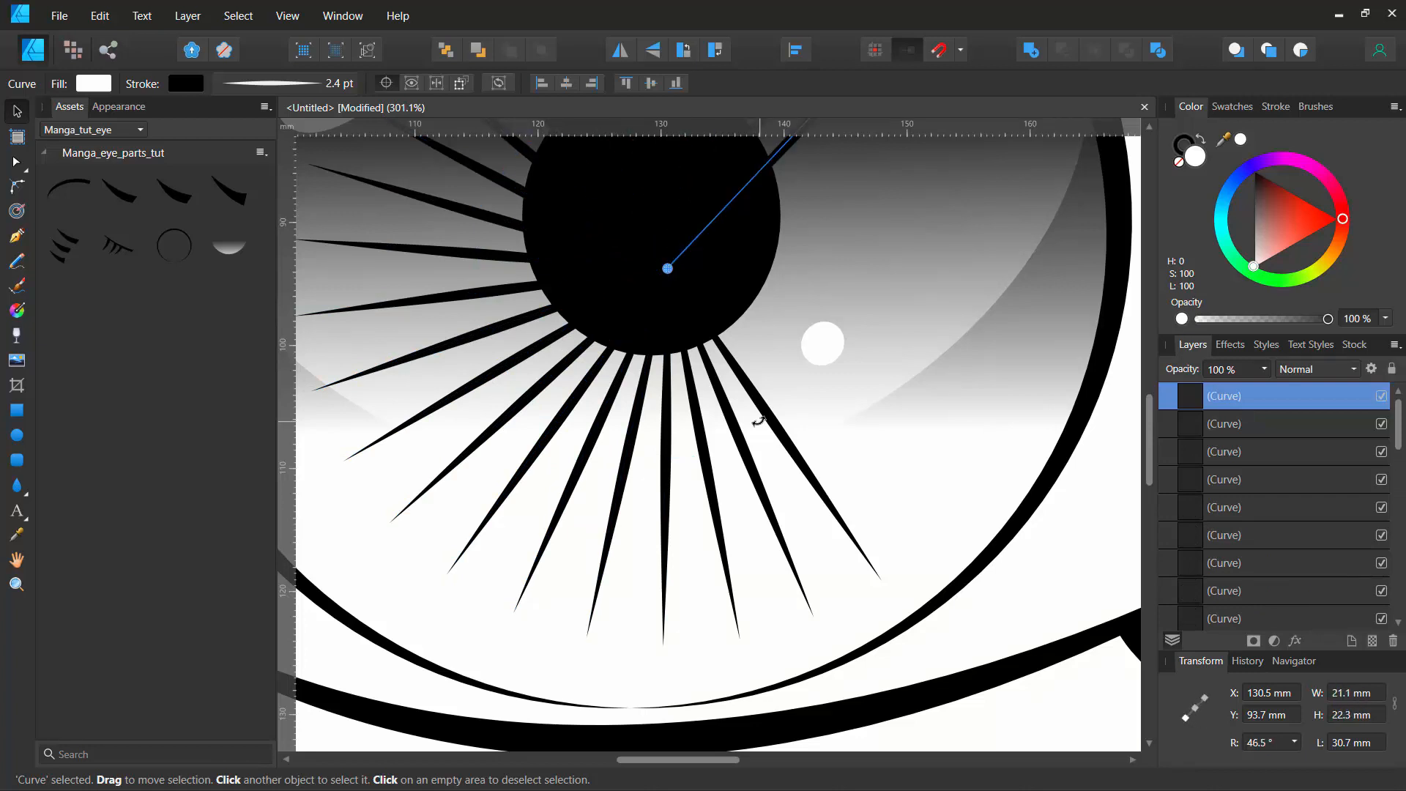
key("ctrl+j")
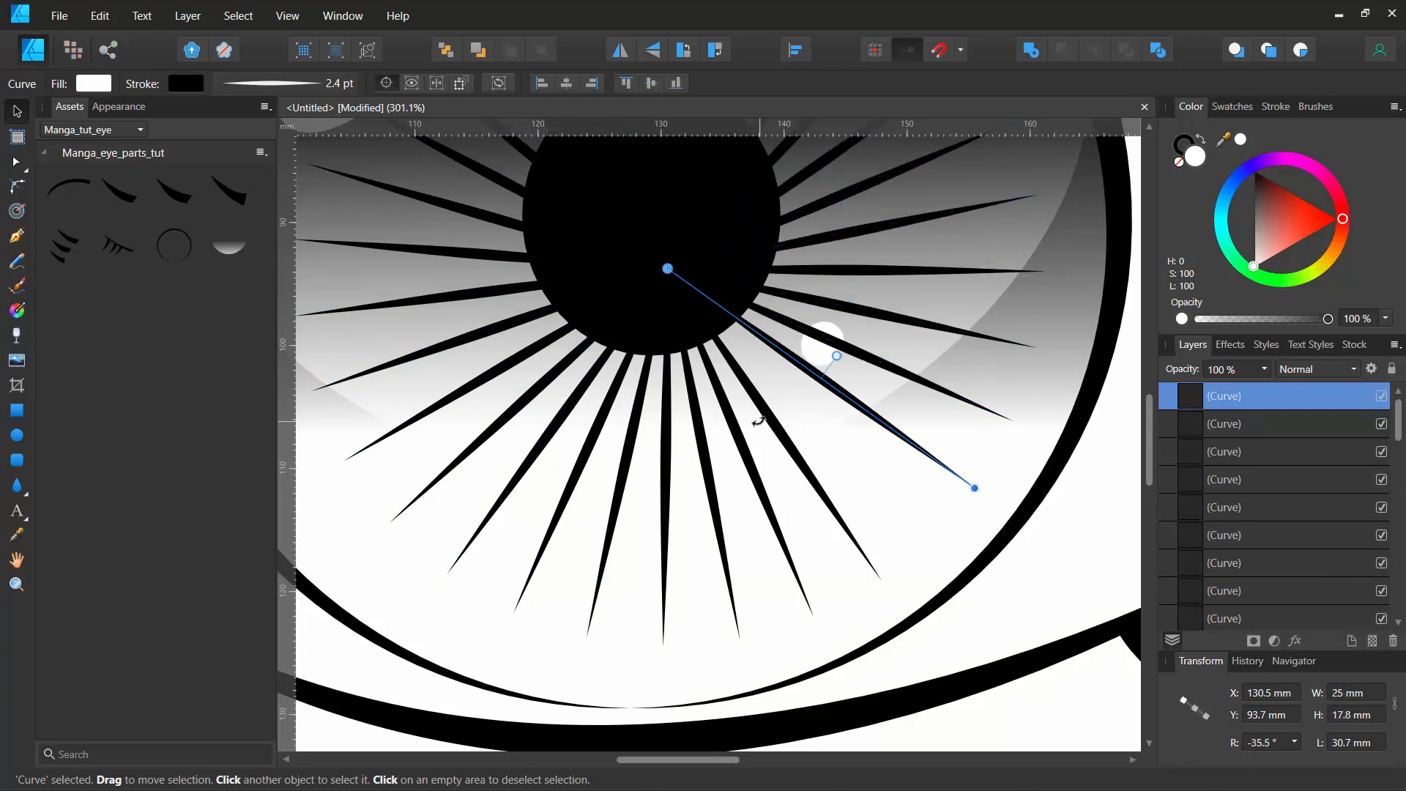
left_click(1025, 623)
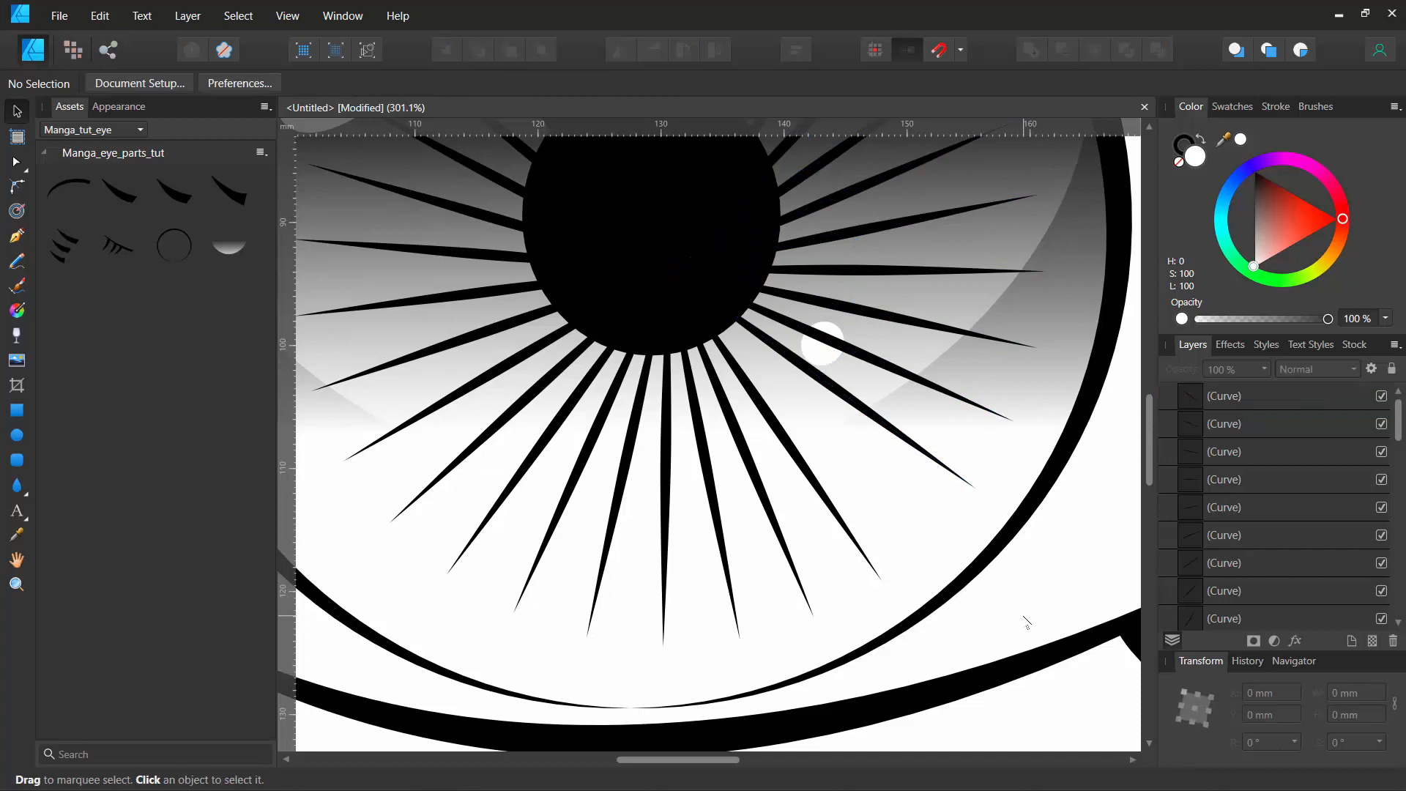
Step: Detach the layer list as a floating panel and make it taller to show more layers
scroll(799, 516, "down", 3)
scroll(808, 504, "down", 3)
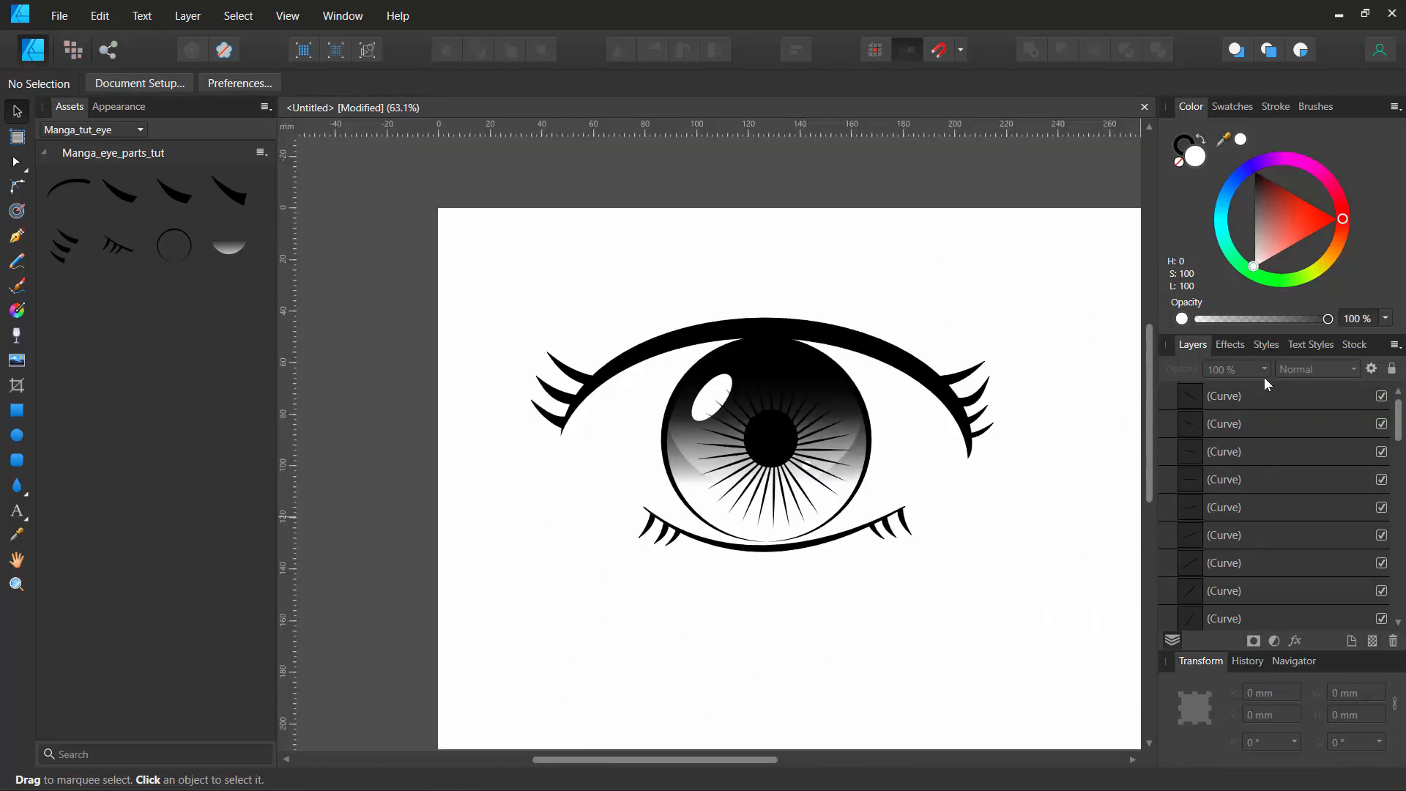
left_click_drag(1193, 350, 1024, 217)
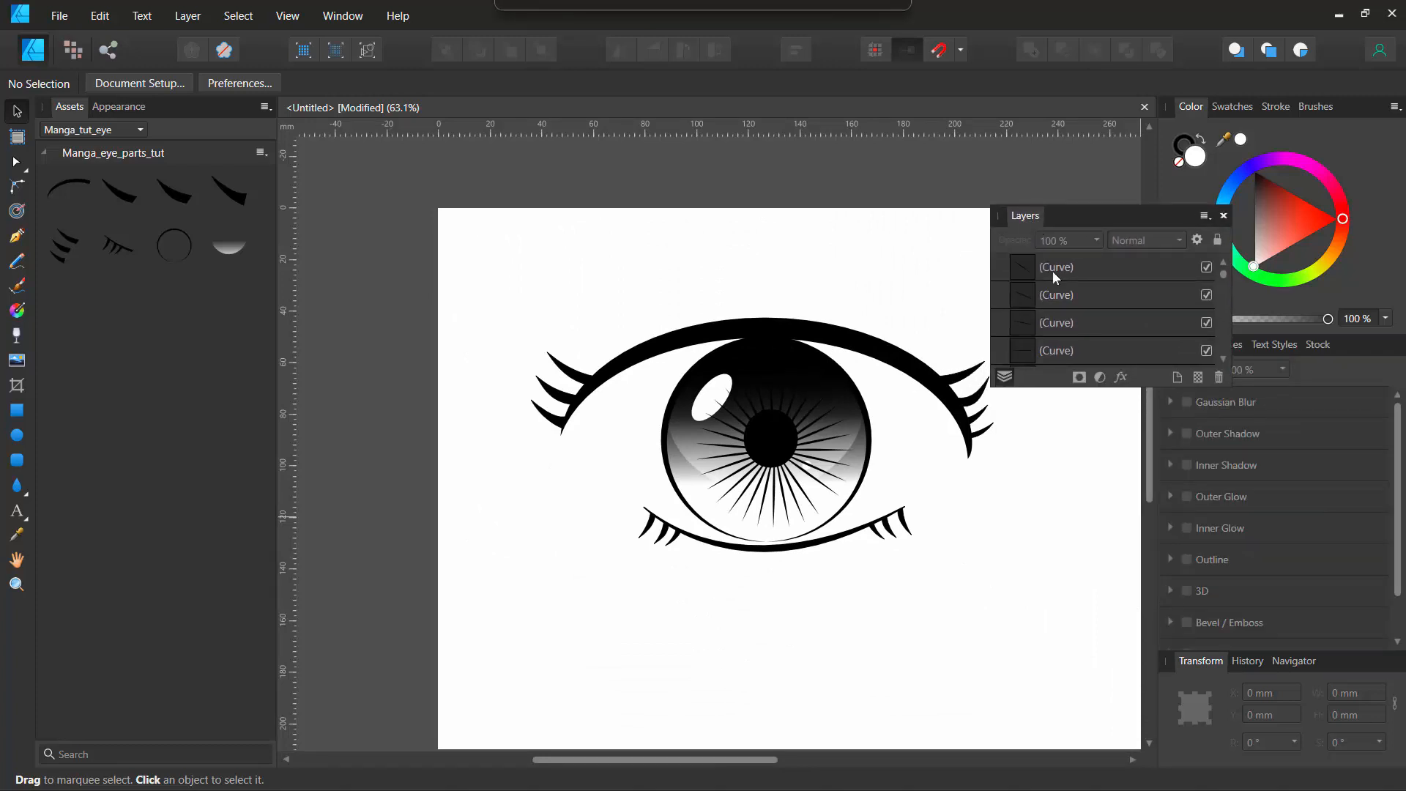
left_click_drag(1127, 386, 1169, 666)
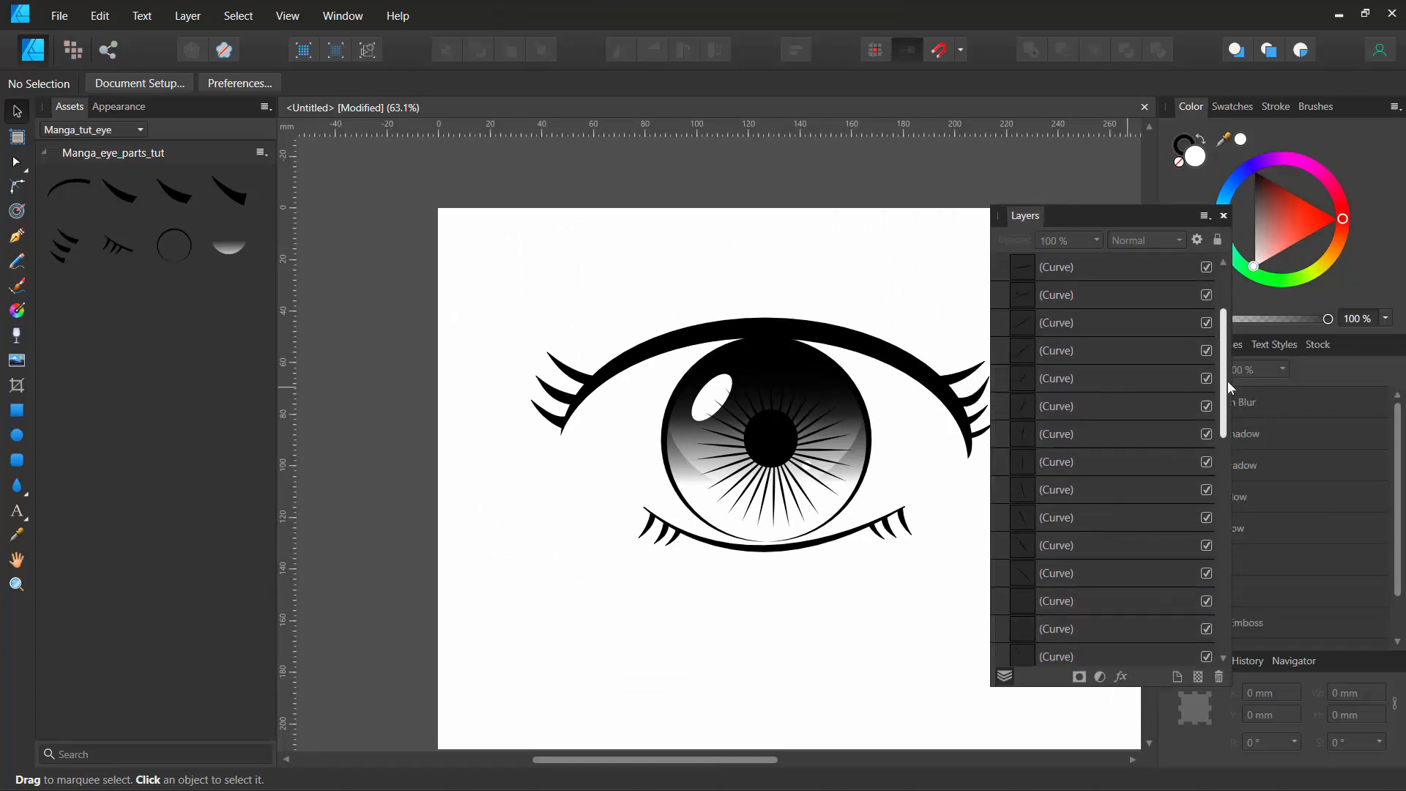
Step: Group all the ray curves above the black centre ellipse and name the group Rays
left_click(1026, 272)
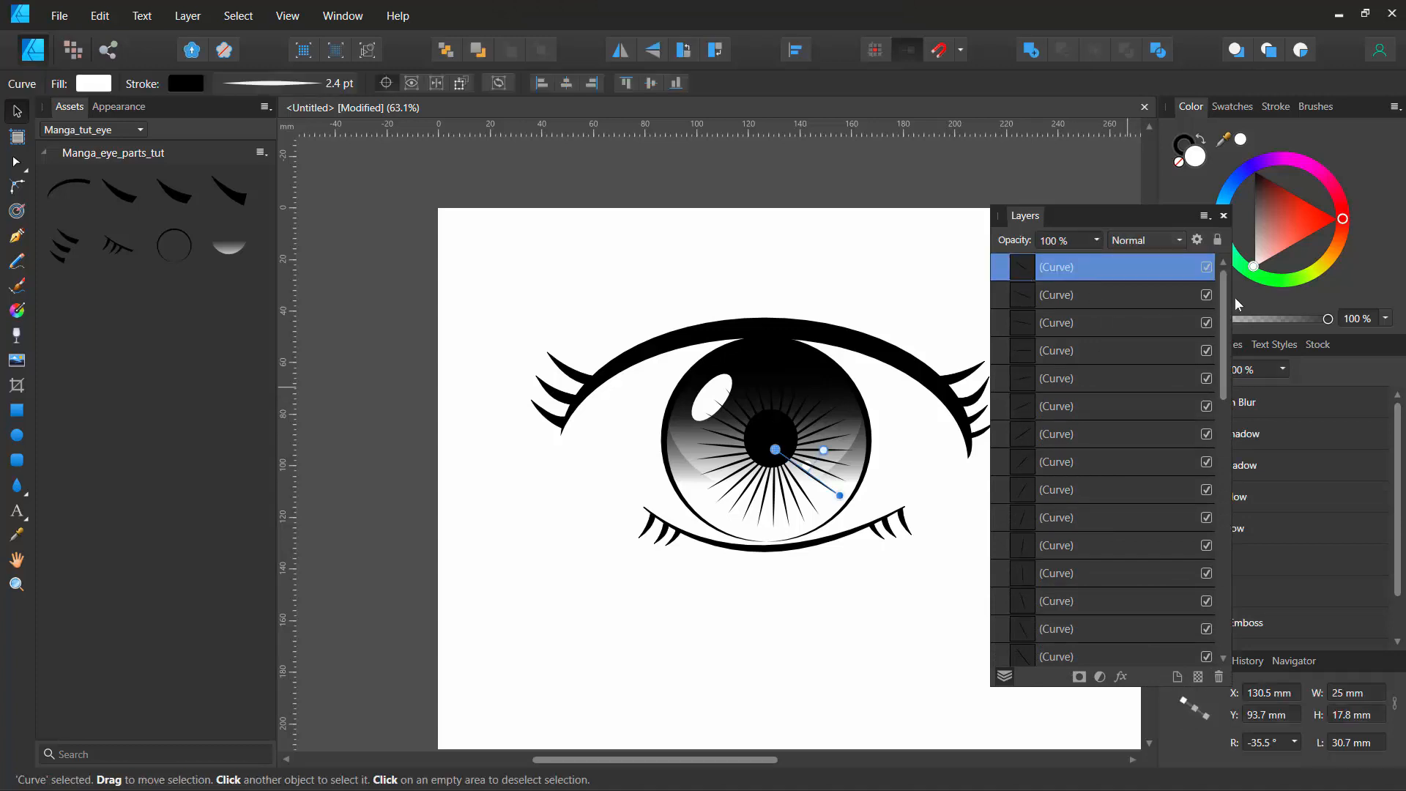
left_click_drag(1225, 306, 1229, 469)
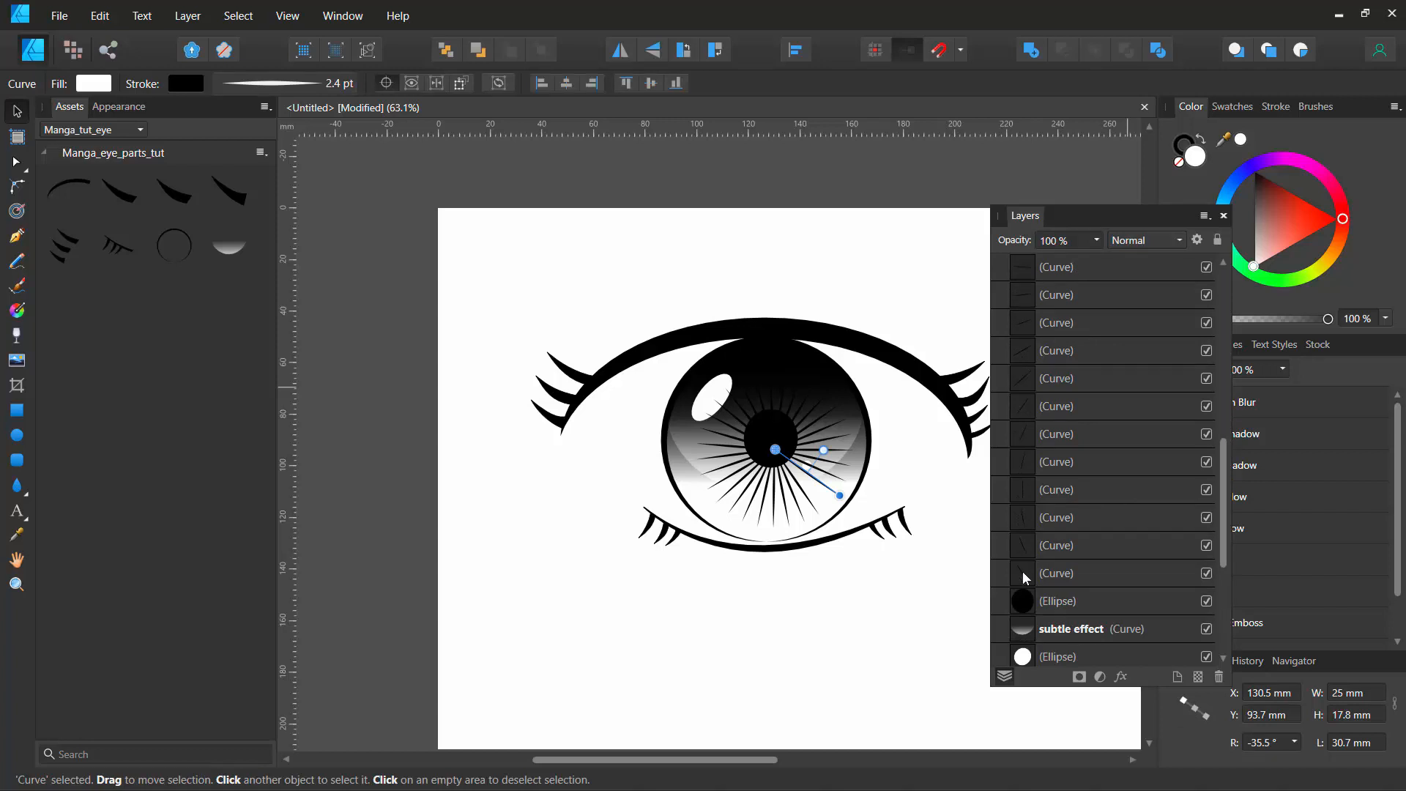
left_click(1023, 572, "shift")
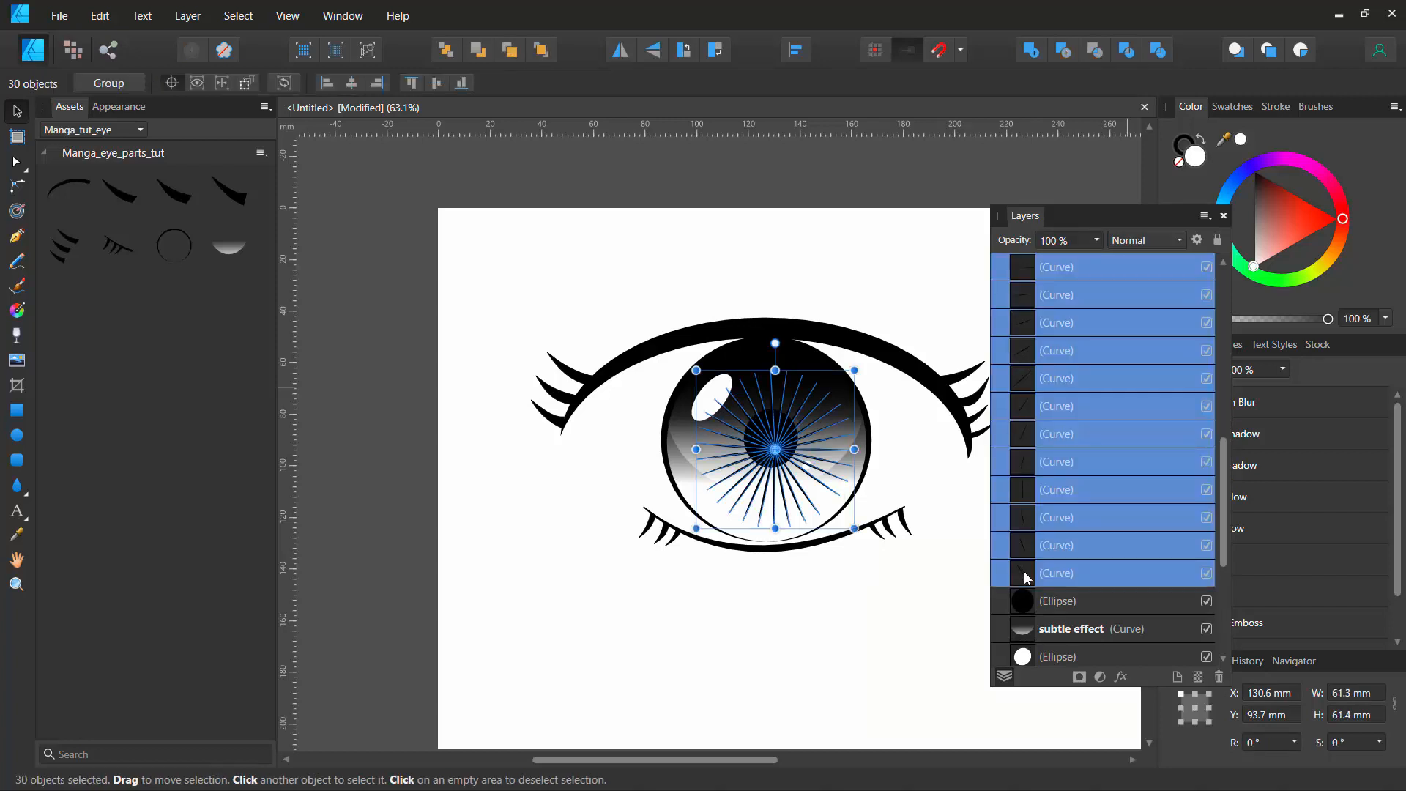
key("ctrl+g")
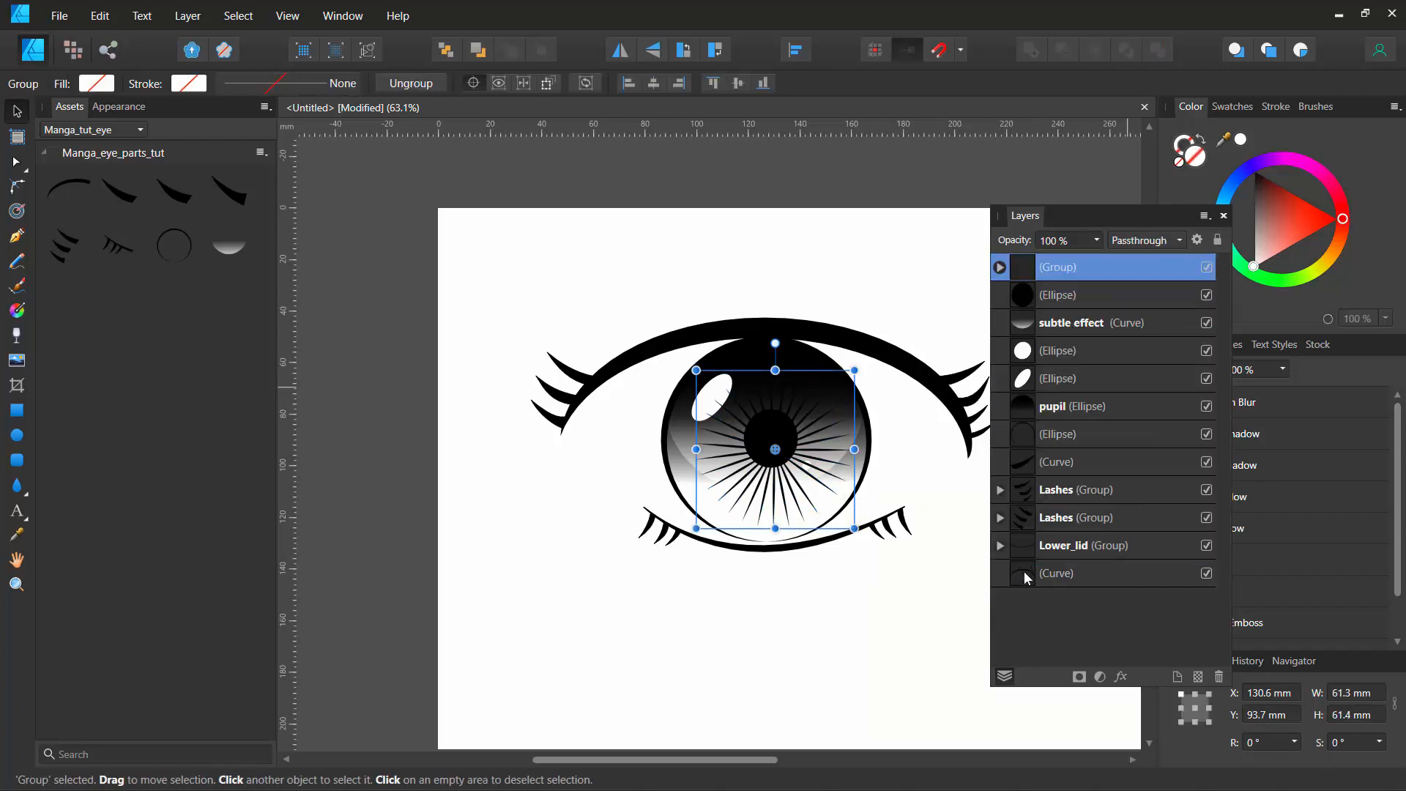
double_click(1060, 270)
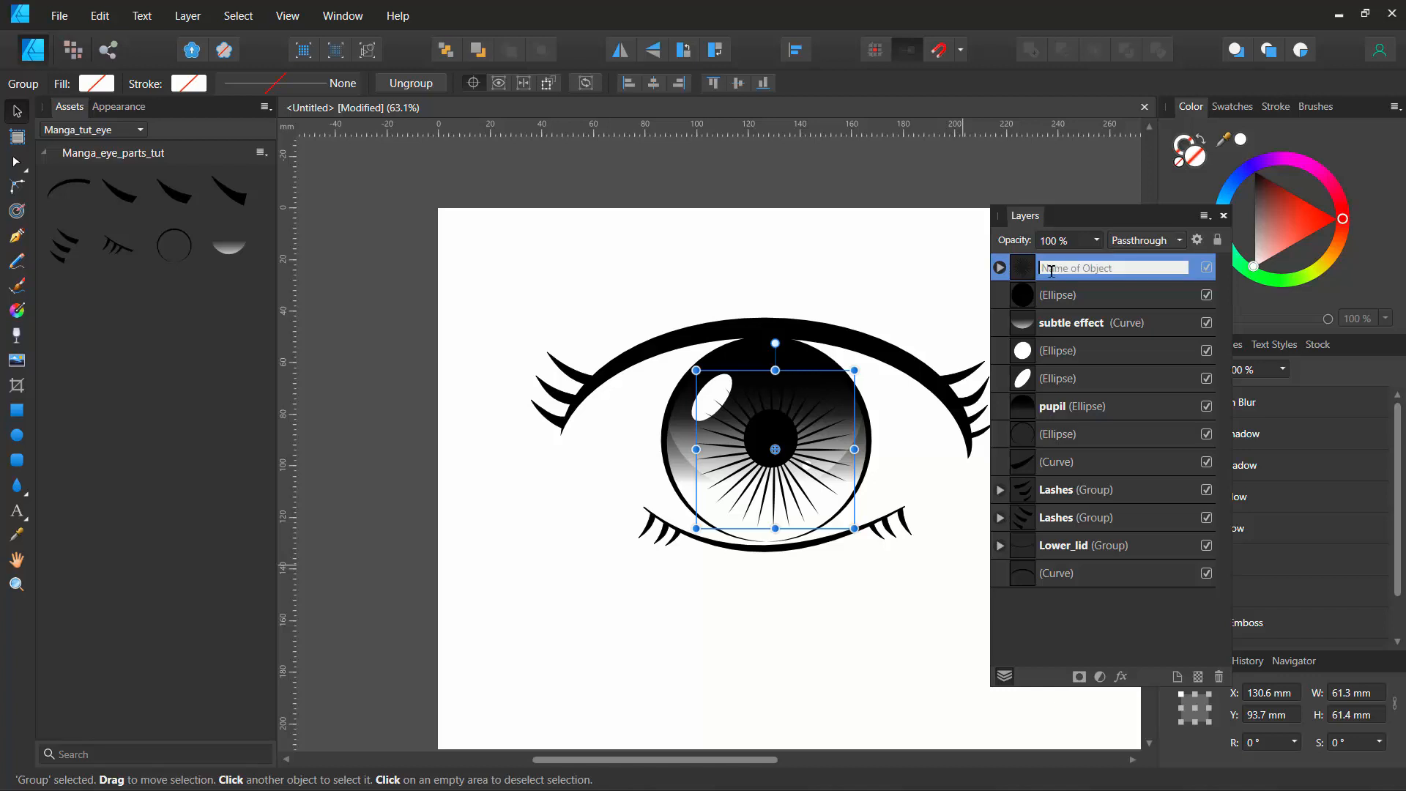
type("Rays")
key("Return")
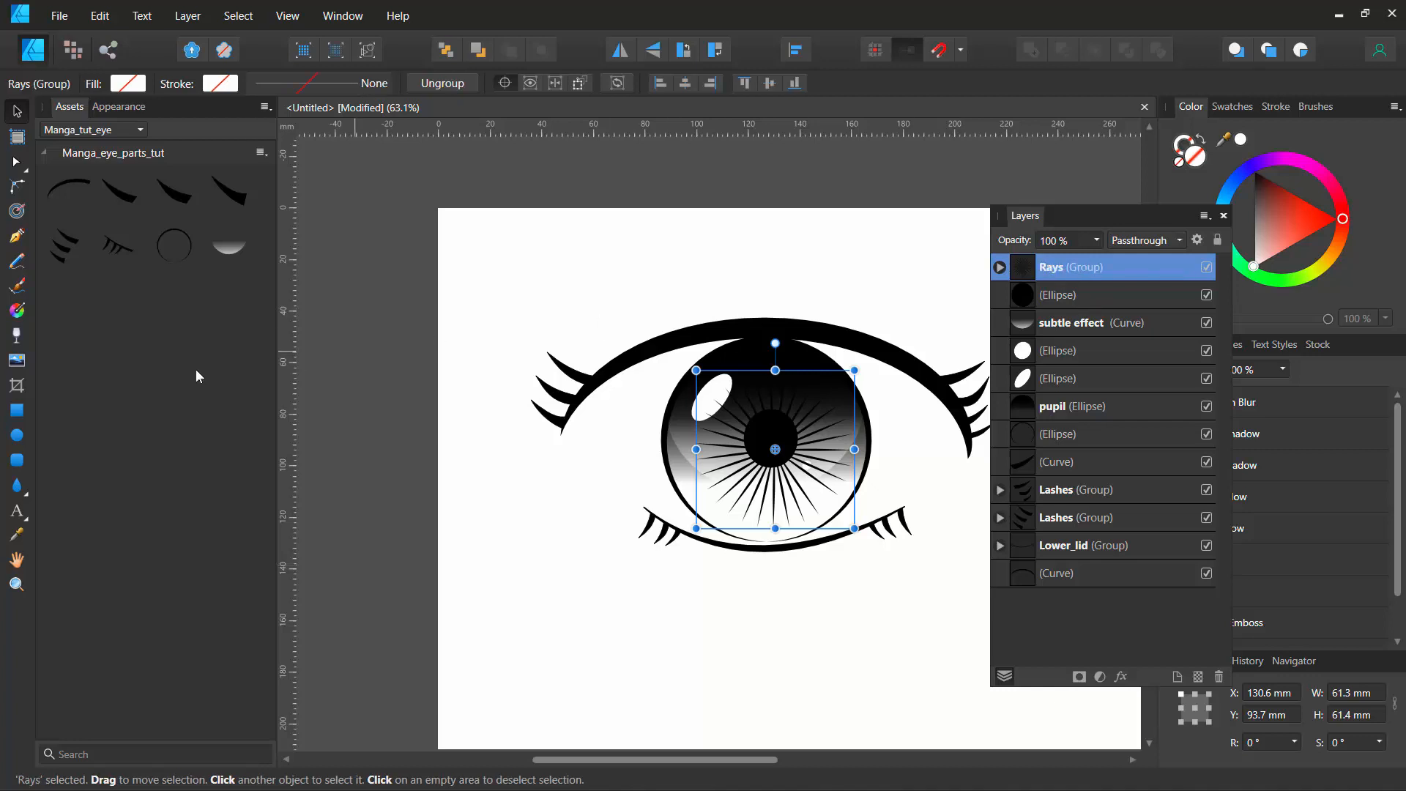
Step: Apply a linear transparency to the Rays group, fading from lower right to upper left, and move its opaque end further out
left_click(18, 337)
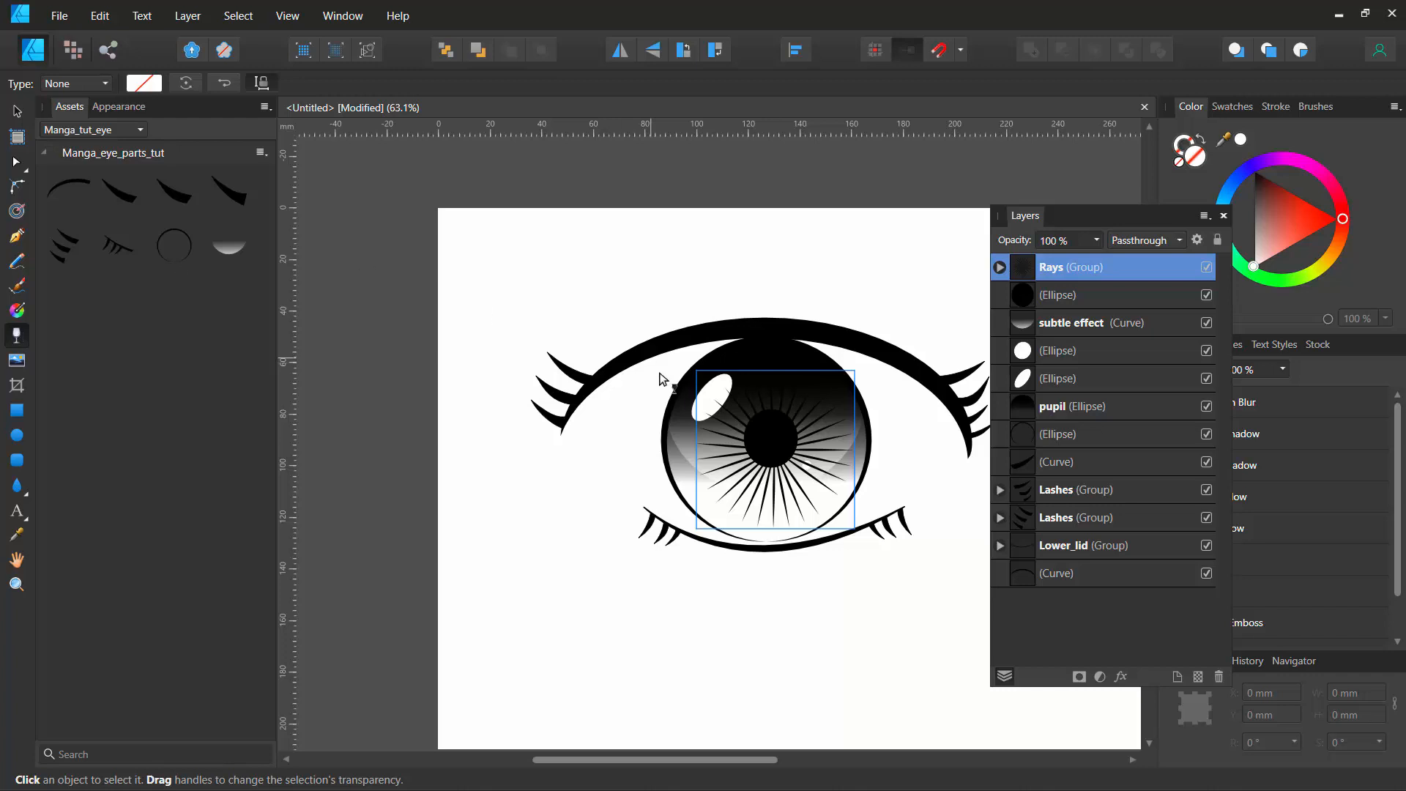
left_click_drag(807, 511, 706, 371)
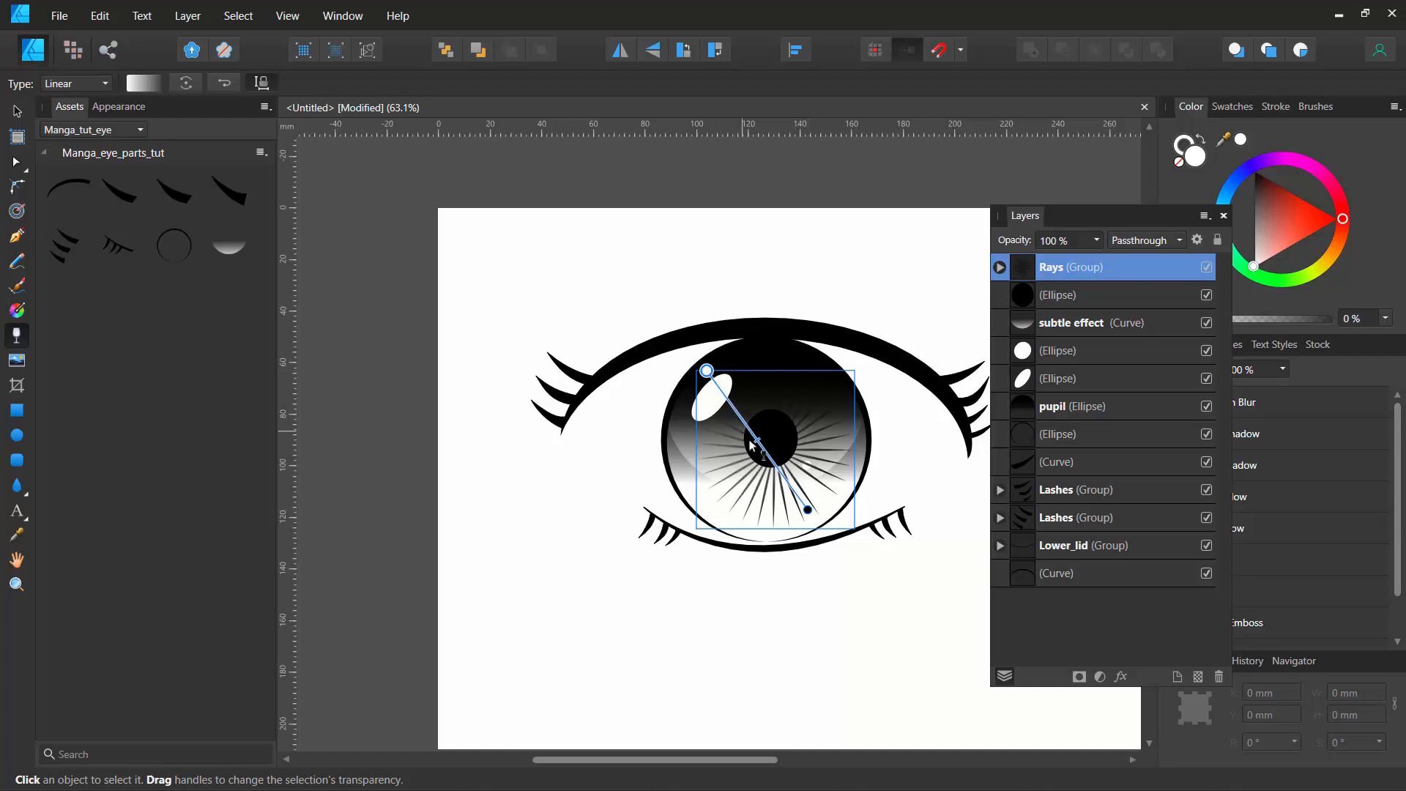
left_click(808, 509)
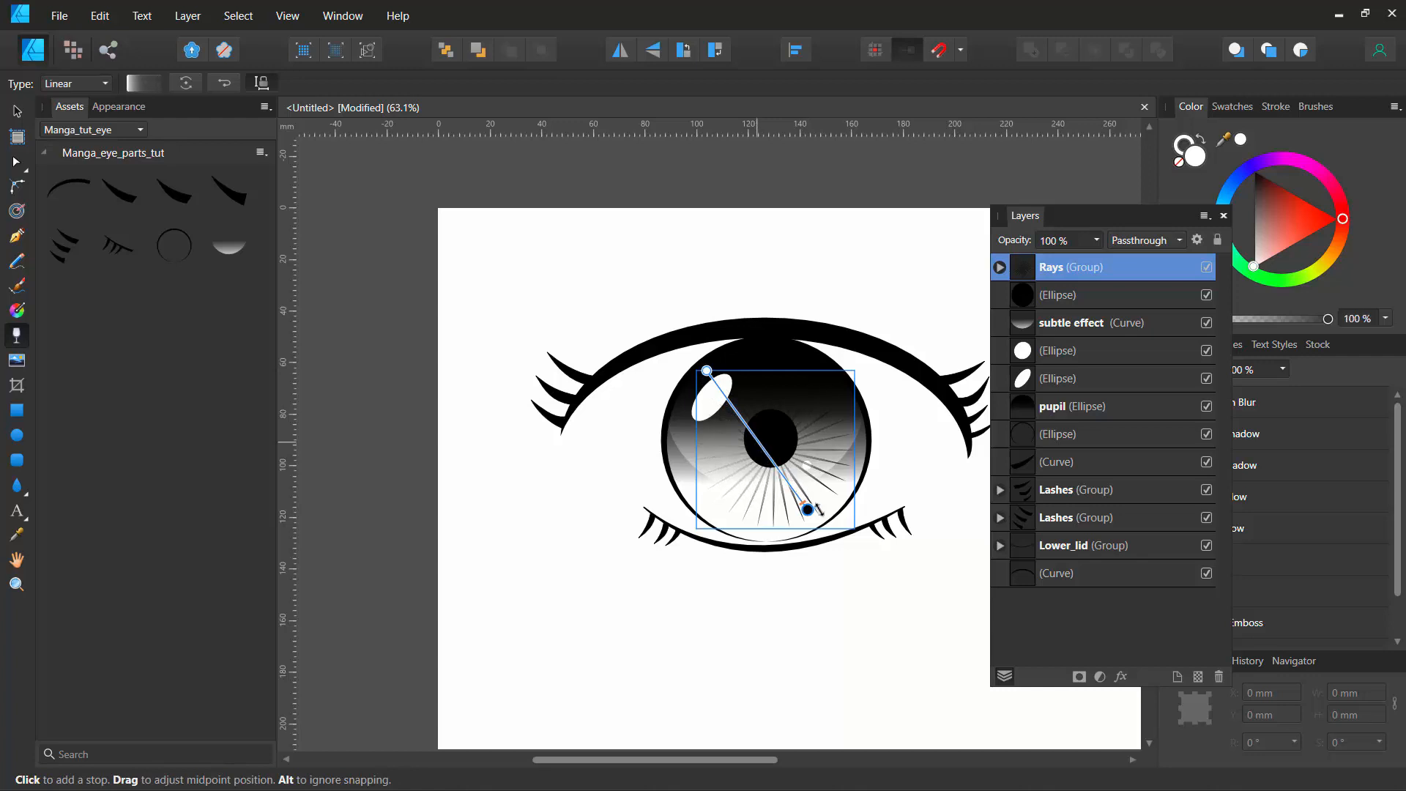
left_click_drag(808, 509, 858, 570)
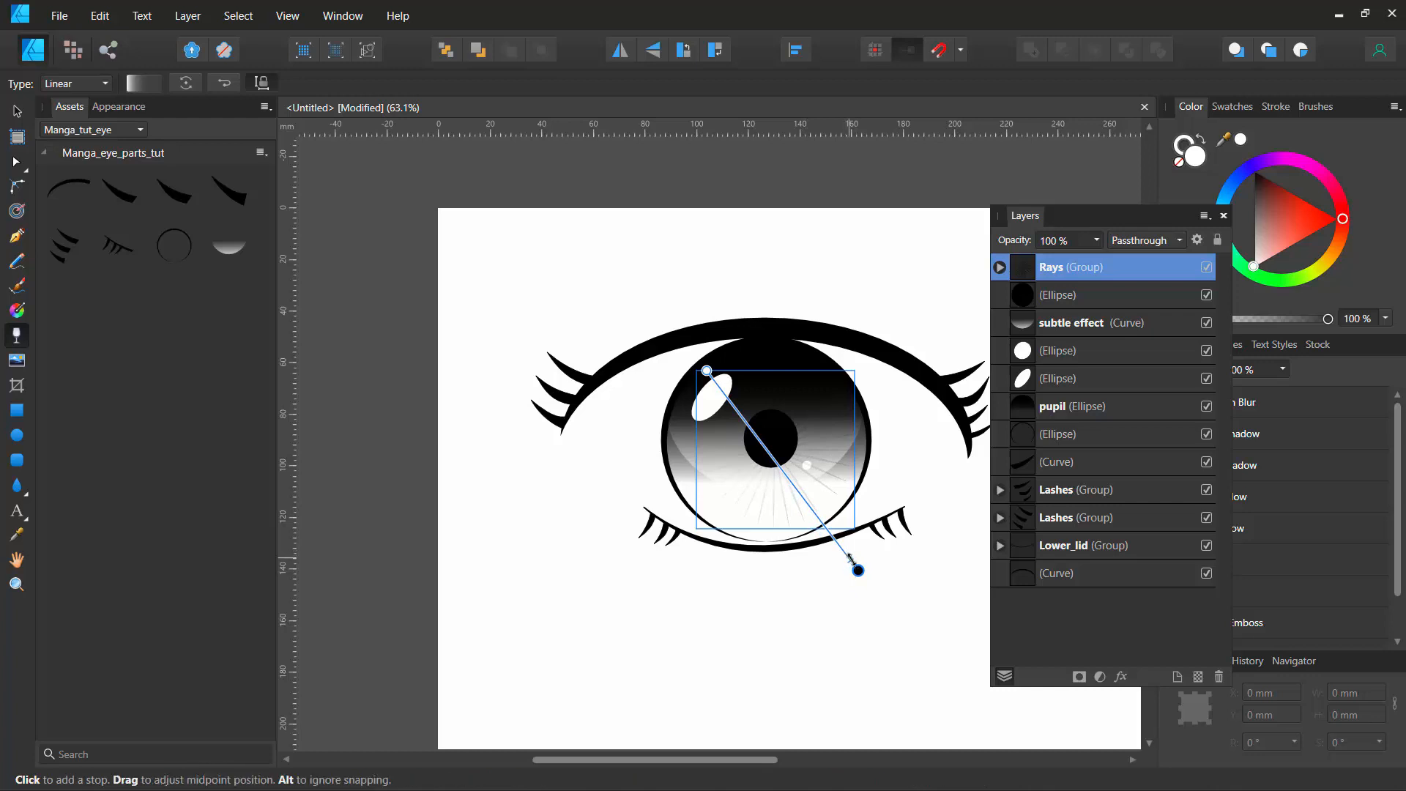
left_click_drag(785, 474, 833, 533)
left_click(573, 289)
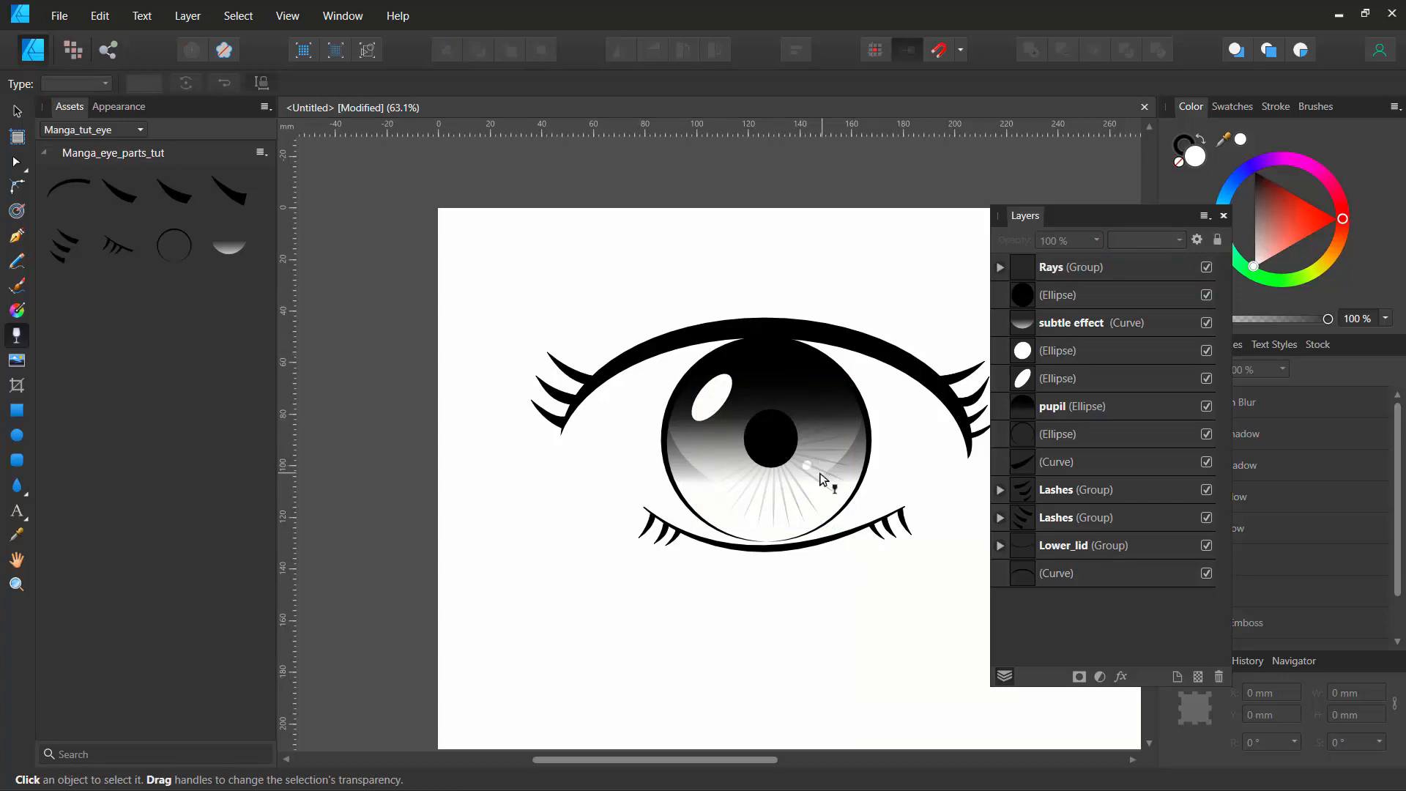
Step: Reset the Pen stroke's pressure profile to uniform and set the stroke width to 2.8 pt
scroll(824, 480, "up", 5)
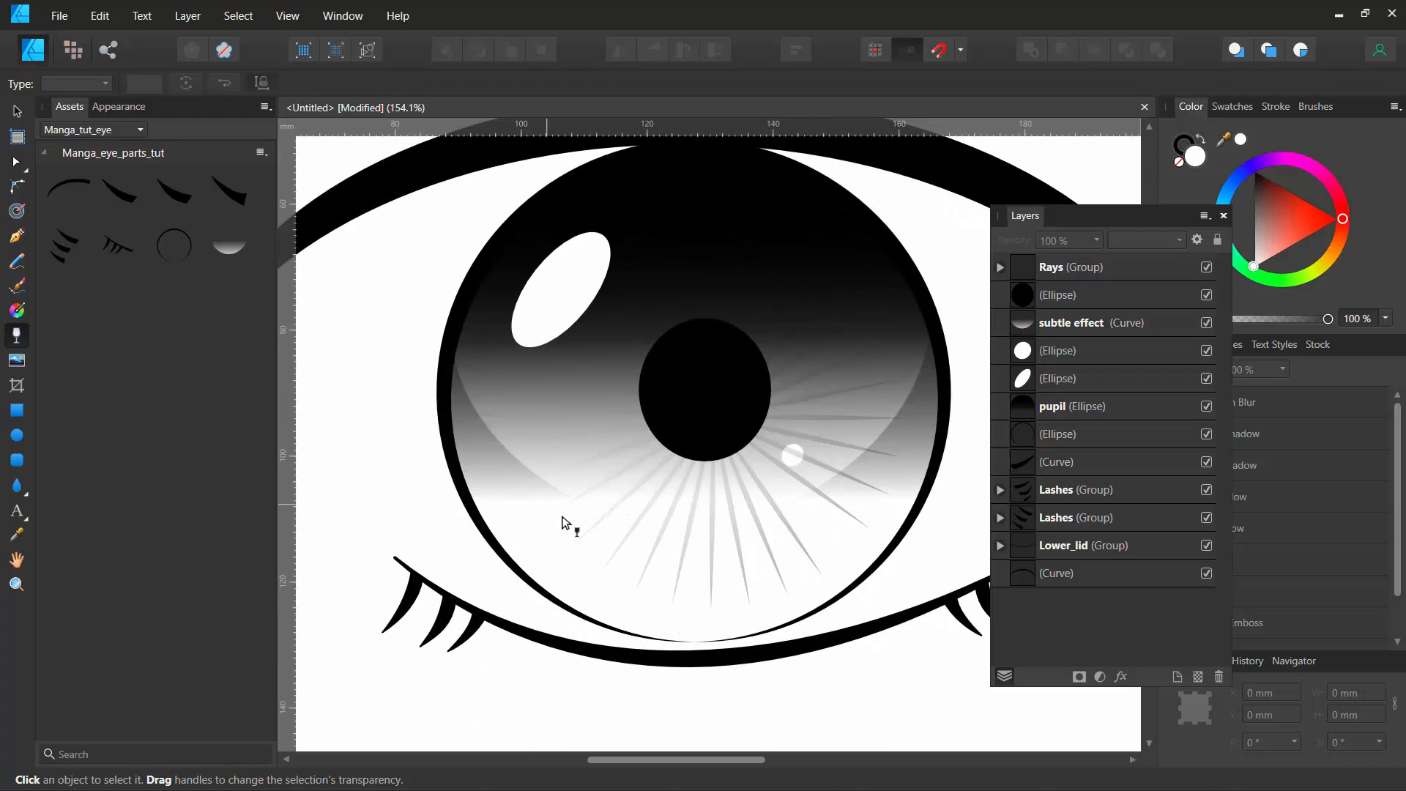
left_click(16, 236)
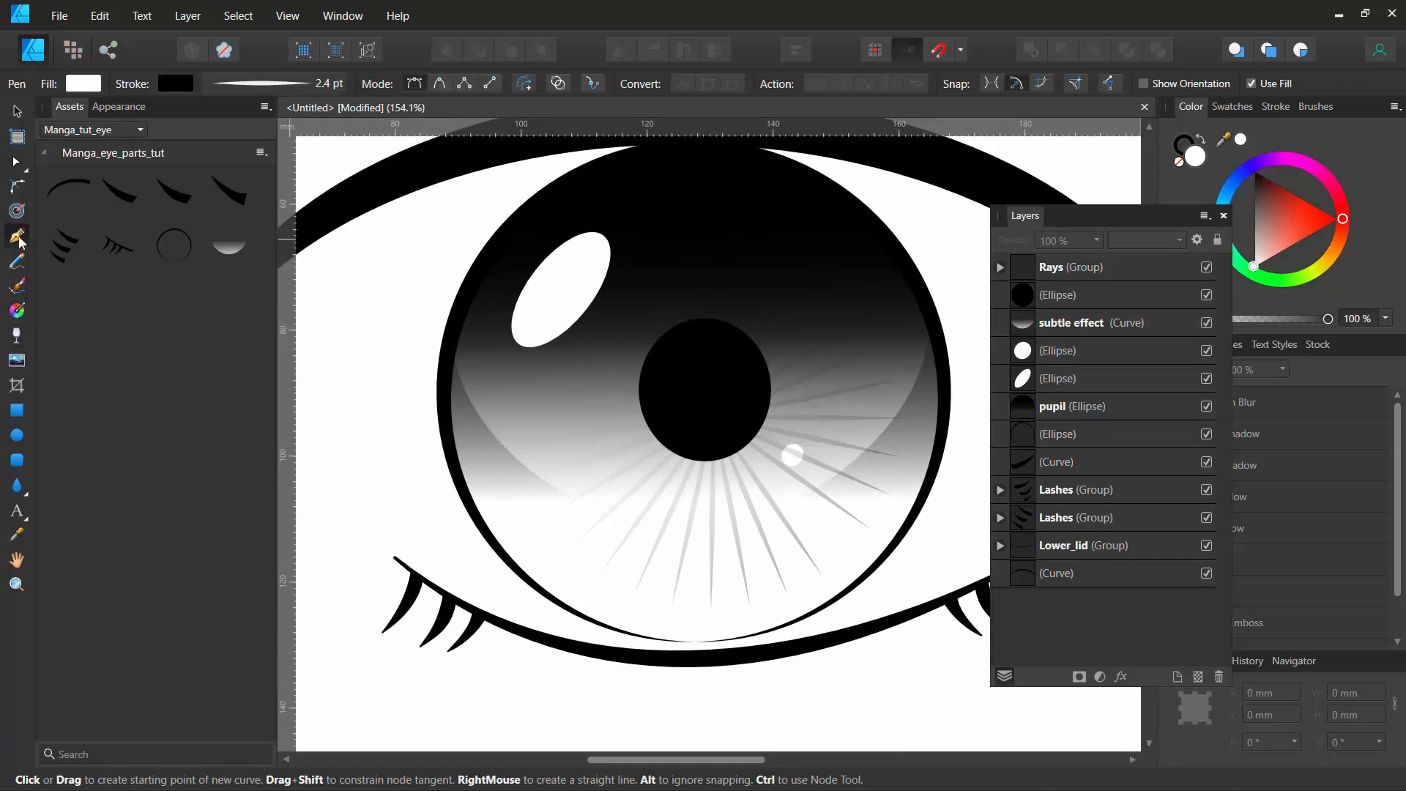
left_click(288, 85)
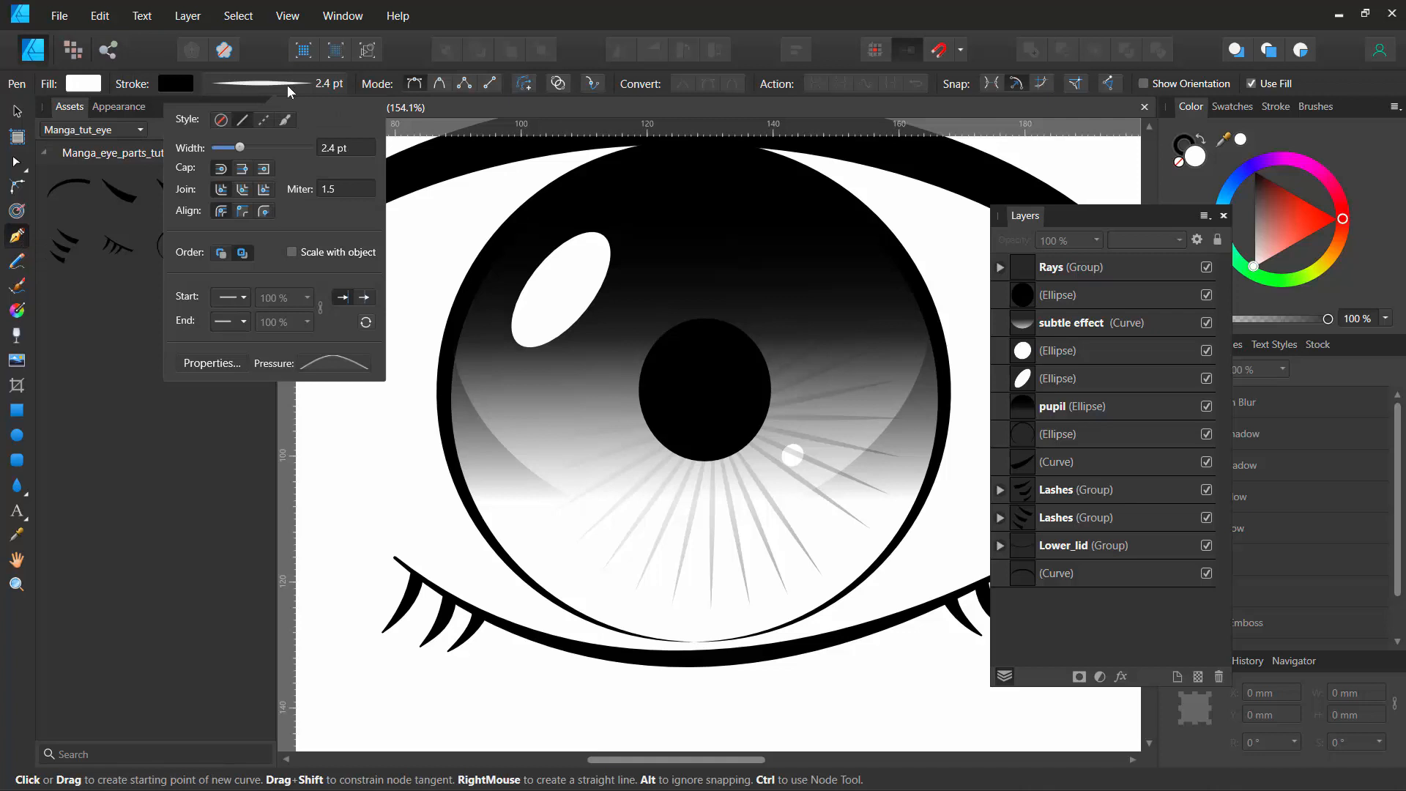
left_click(312, 364)
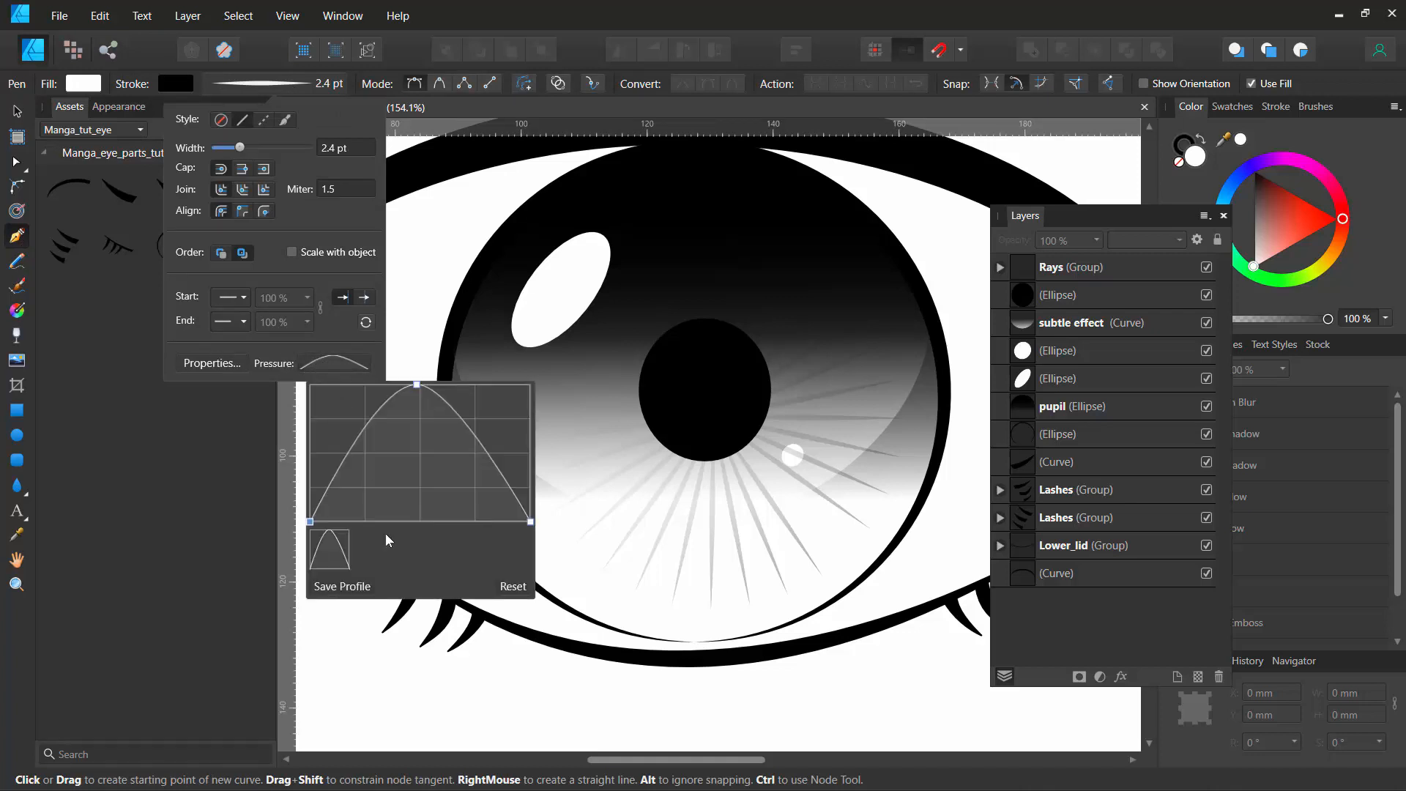
left_click(507, 586)
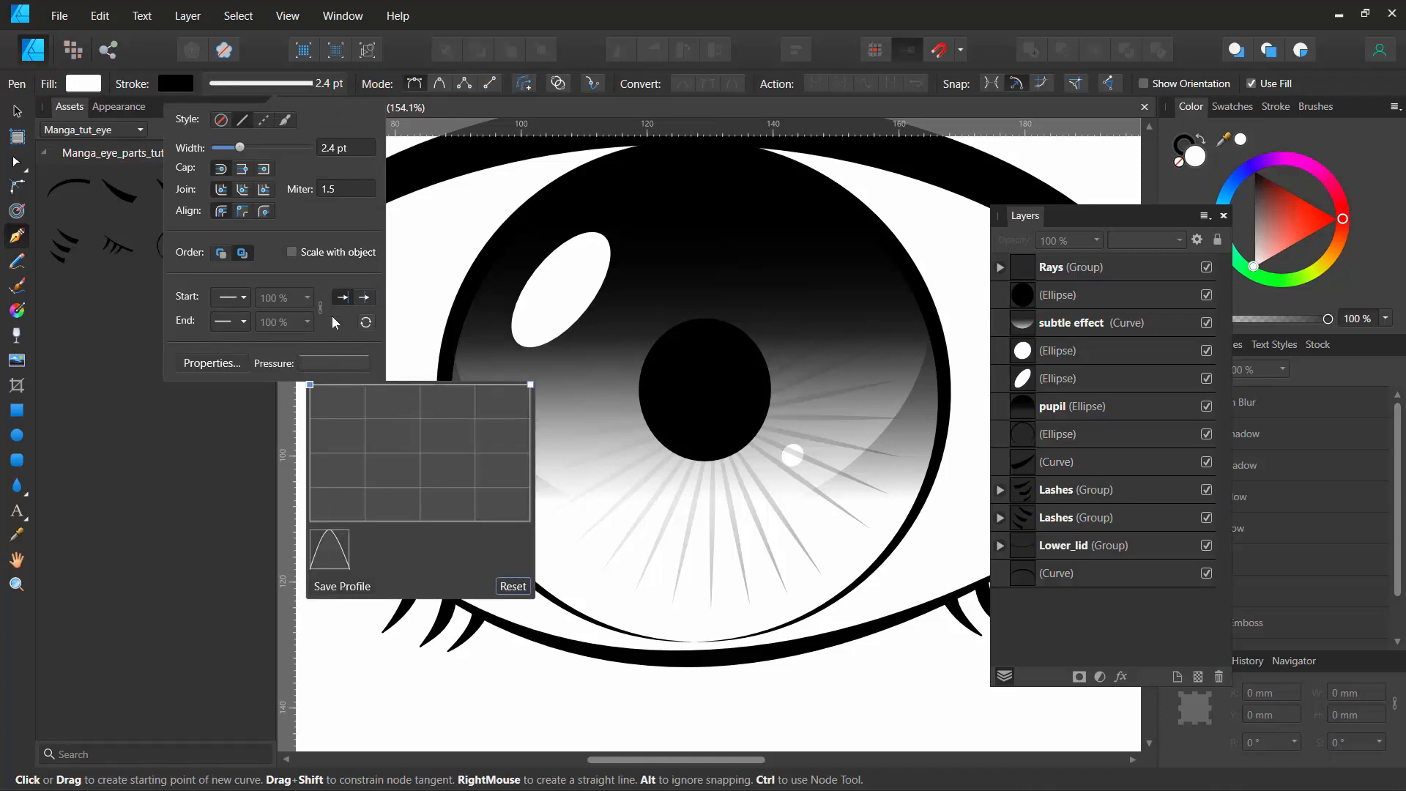
left_click(285, 82)
left_click(286, 88)
left_click(275, 85)
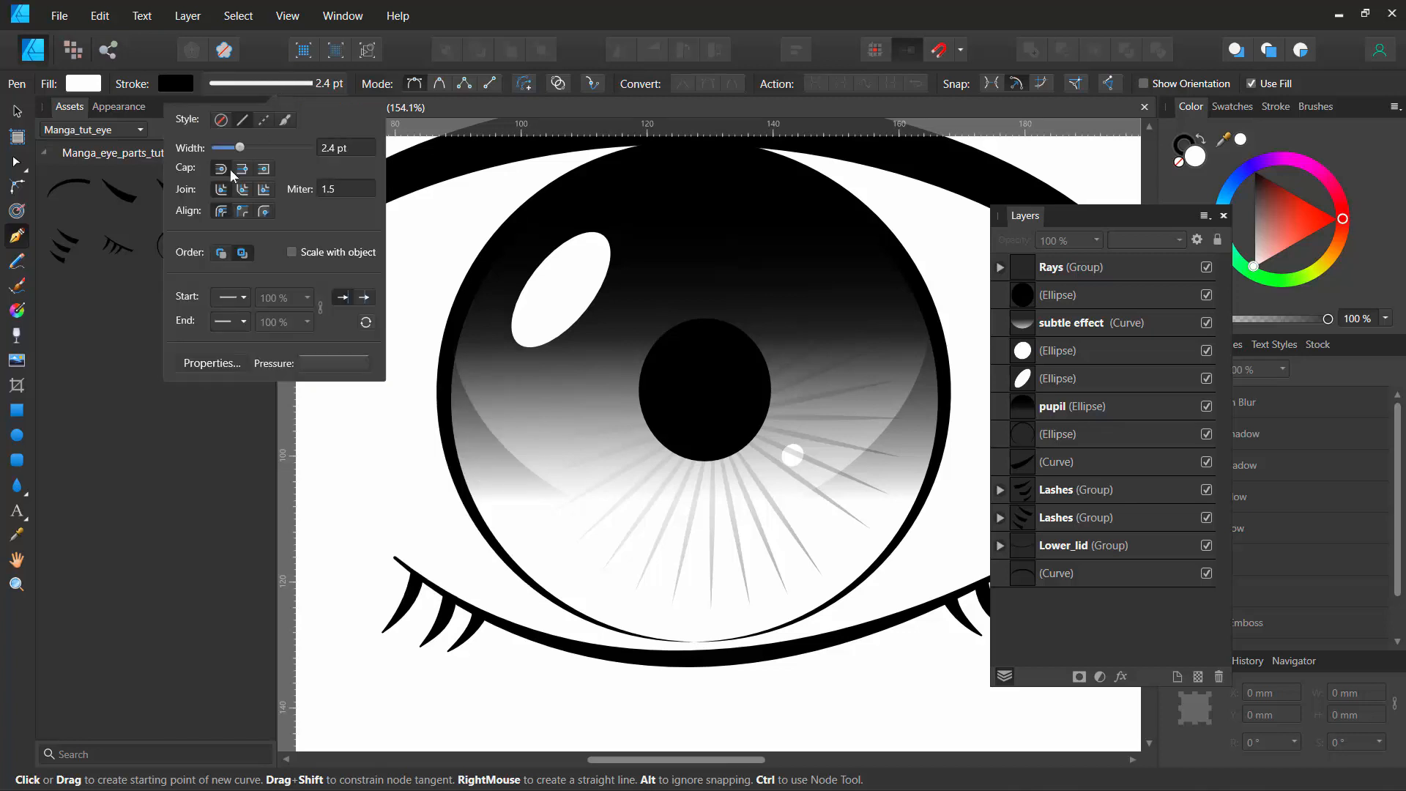
left_click_drag(218, 152, 240, 150)
Step: Draw a short straight line about 7.4 mm long on the white area left of the iris
left_click(420, 436)
left_click(408, 480)
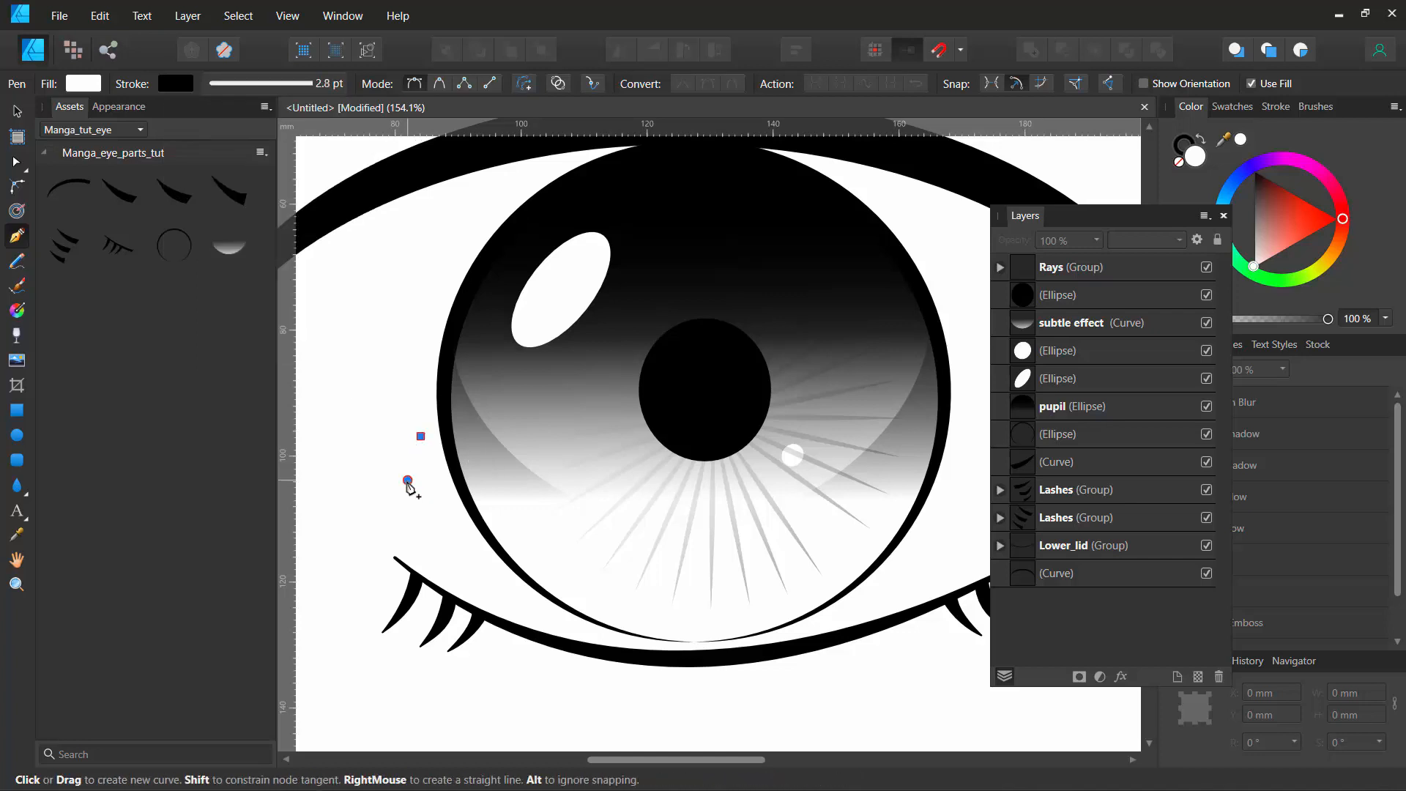
left_click(380, 440, "ctrl")
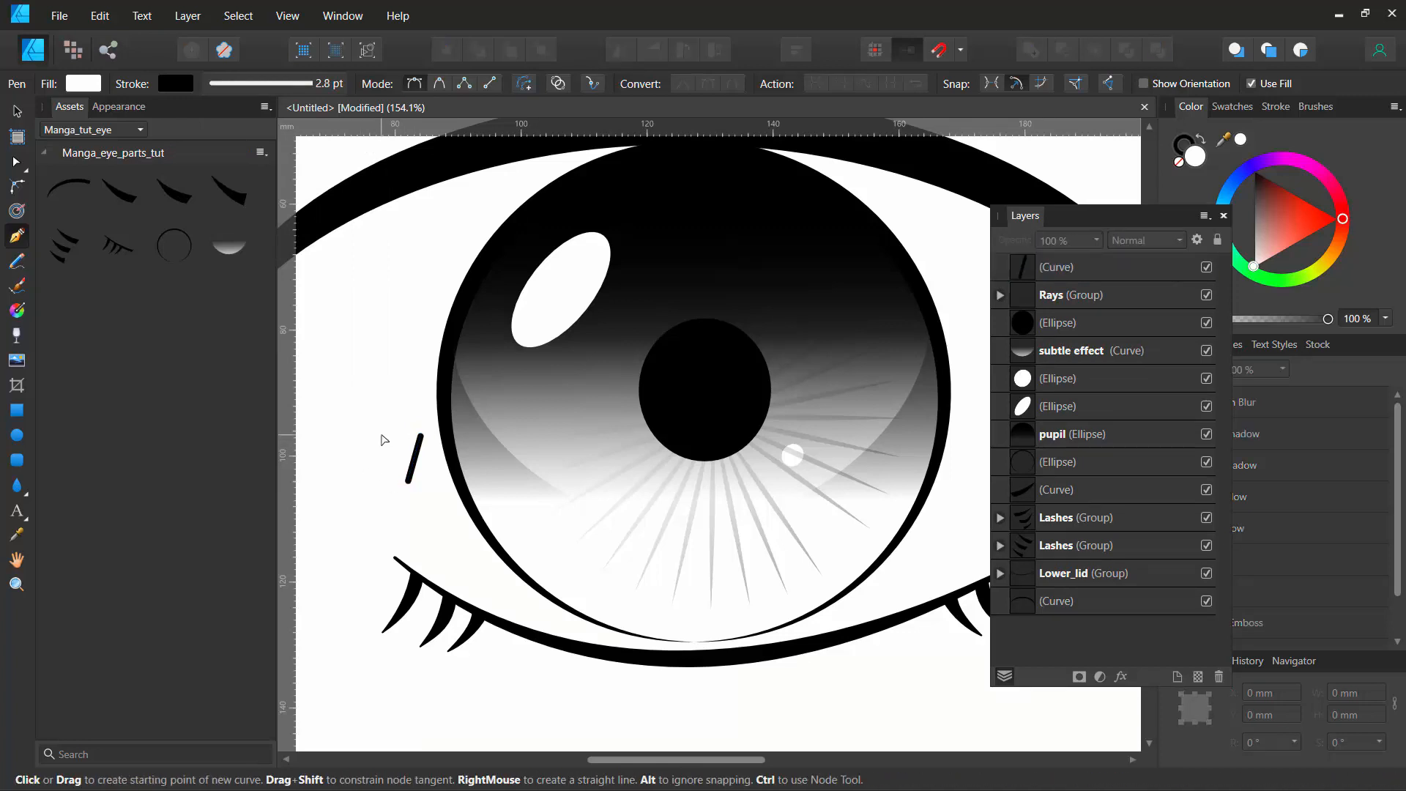
left_click(382, 440, "ctrl")
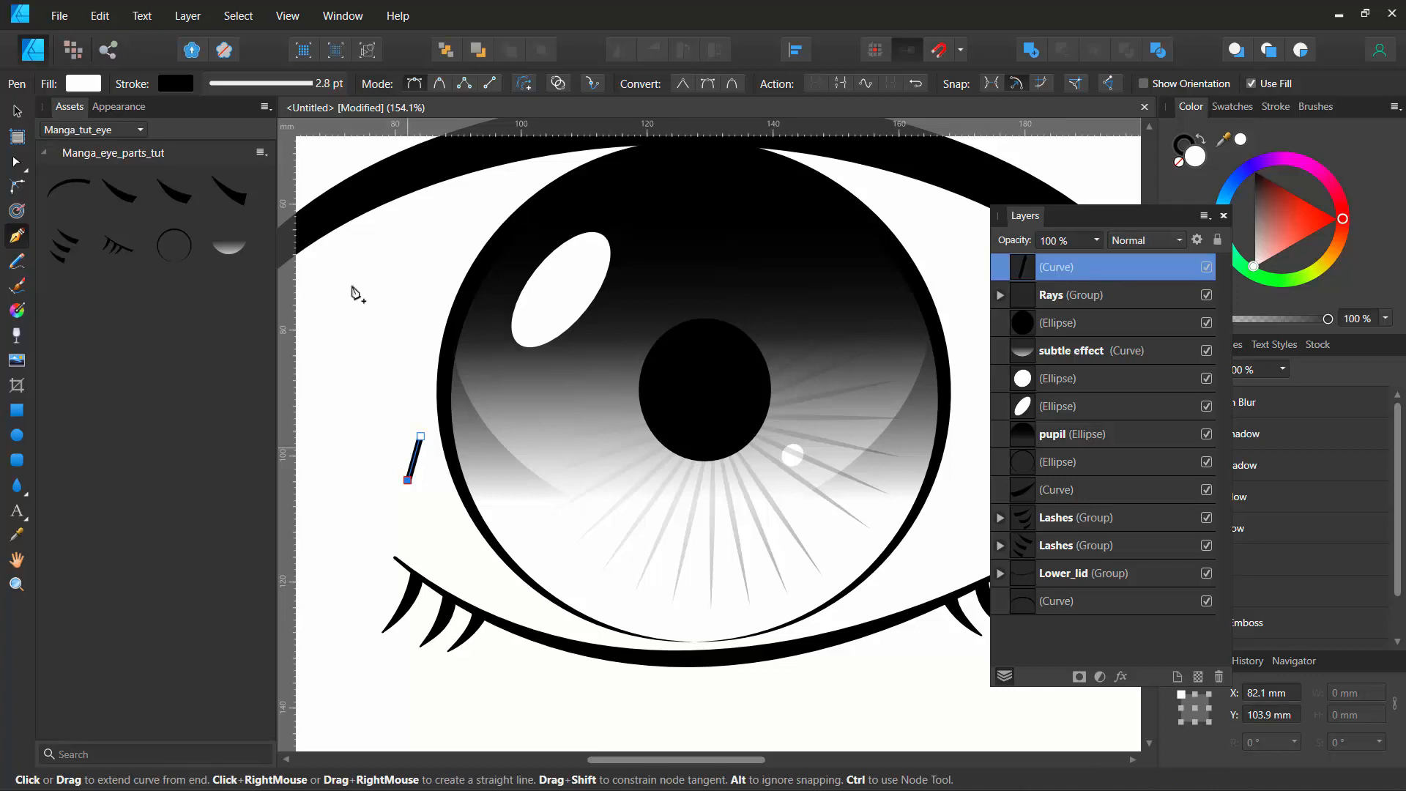
Step: Reduce the stroke width of the short line beside the iris to 1 pt
left_click(296, 90)
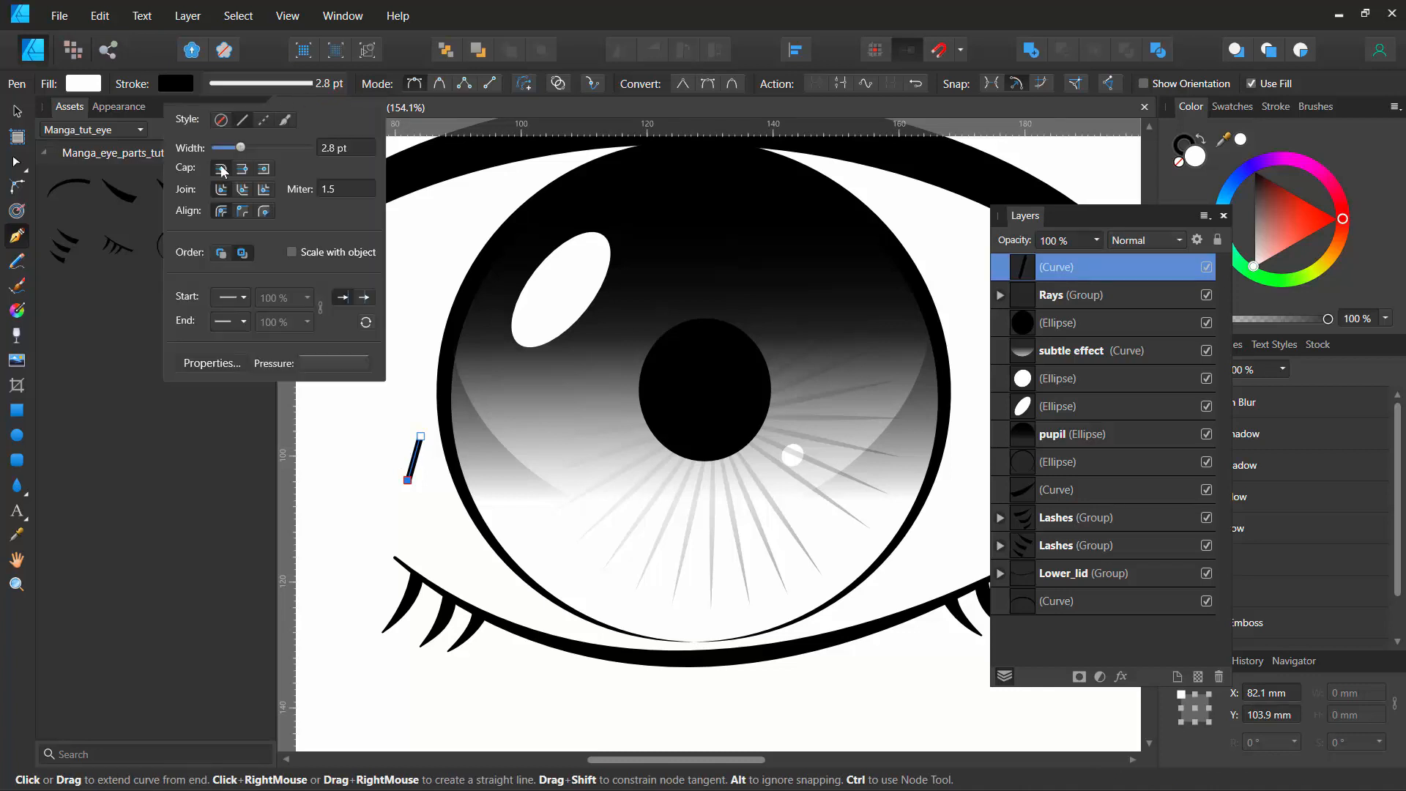
left_click_drag(240, 147, 236, 147)
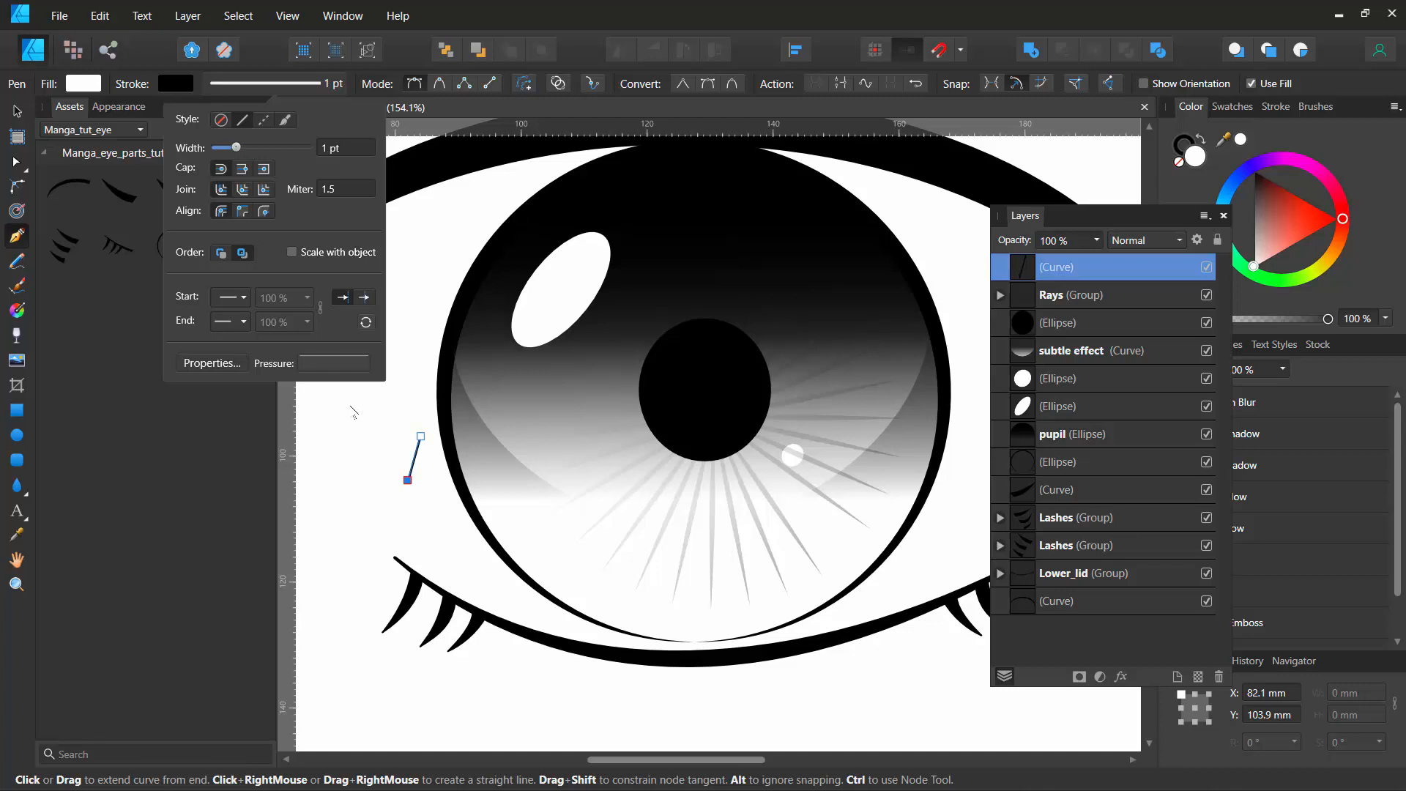
left_click(17, 112)
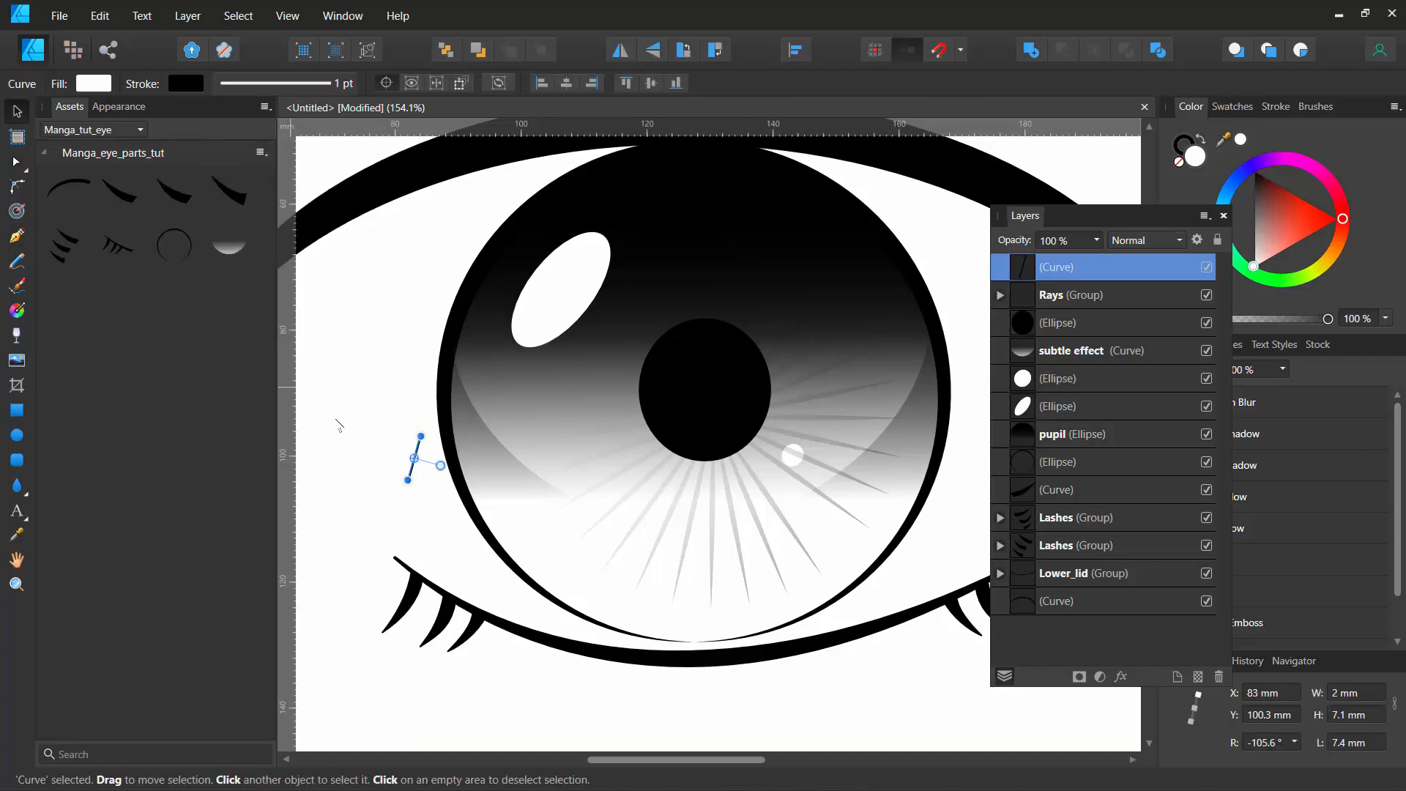
Step: Try moving the short line into the iris, undo the move, and delete the line
left_click_drag(413, 460, 502, 479)
key("ctrl+z")
left_click(359, 415)
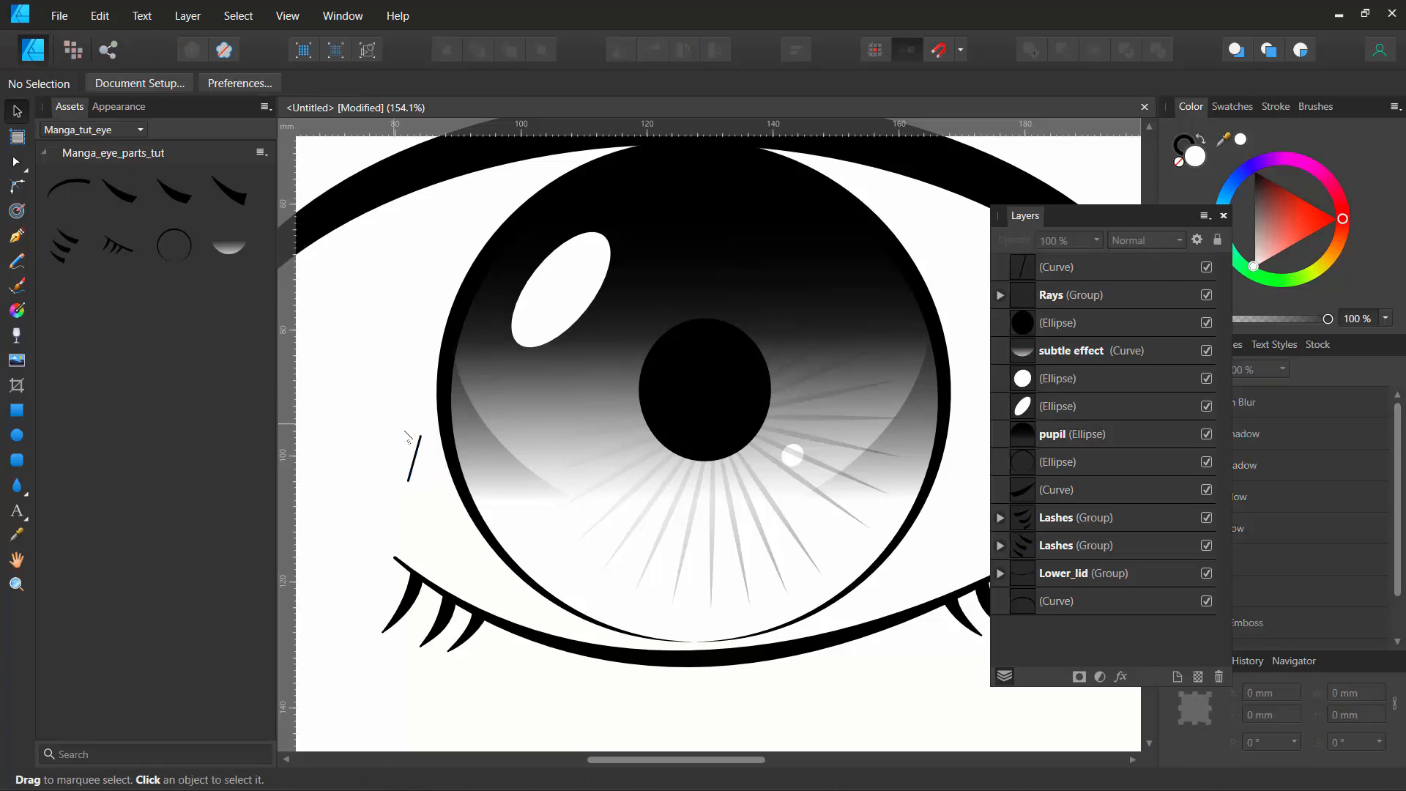
left_click(418, 455)
key("Delete")
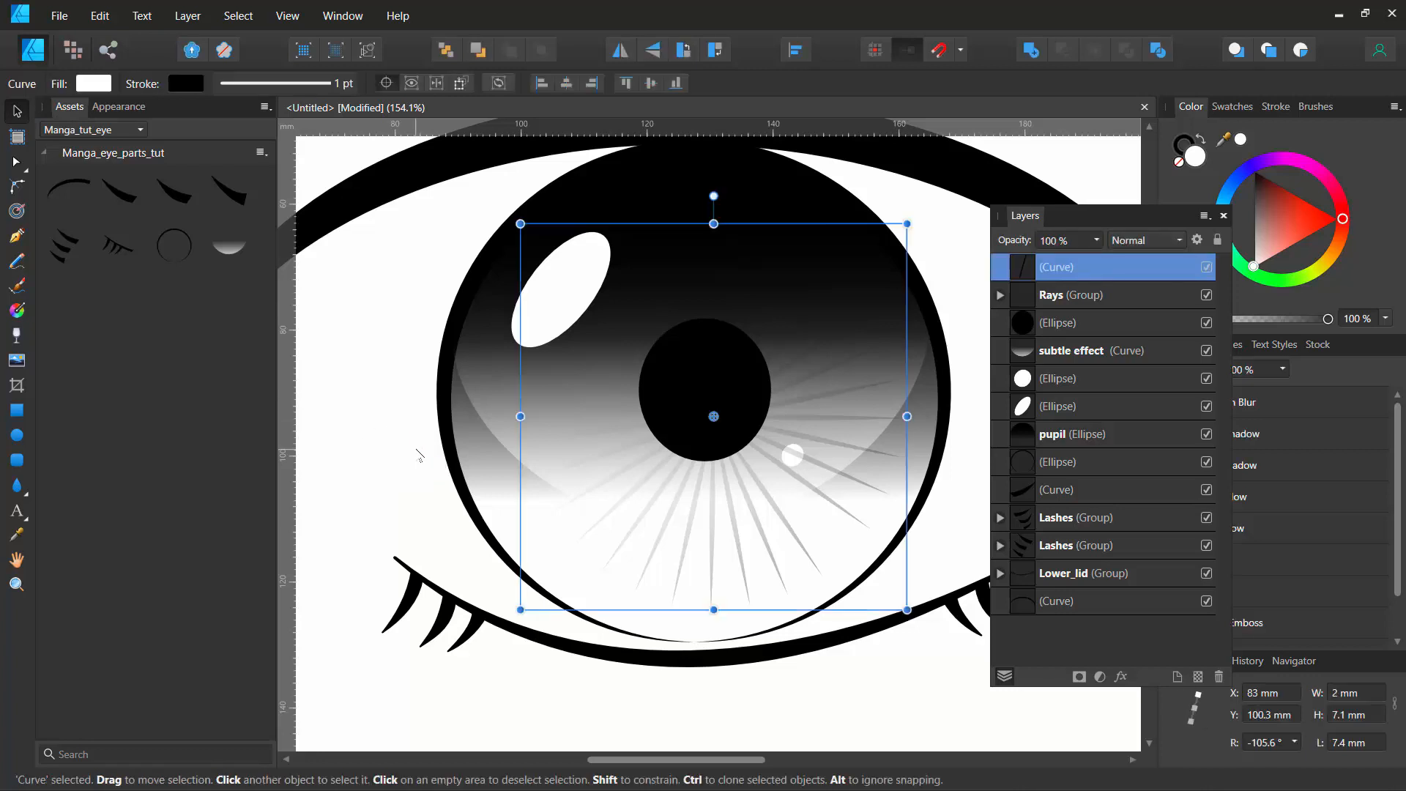
key("ctrl+d")
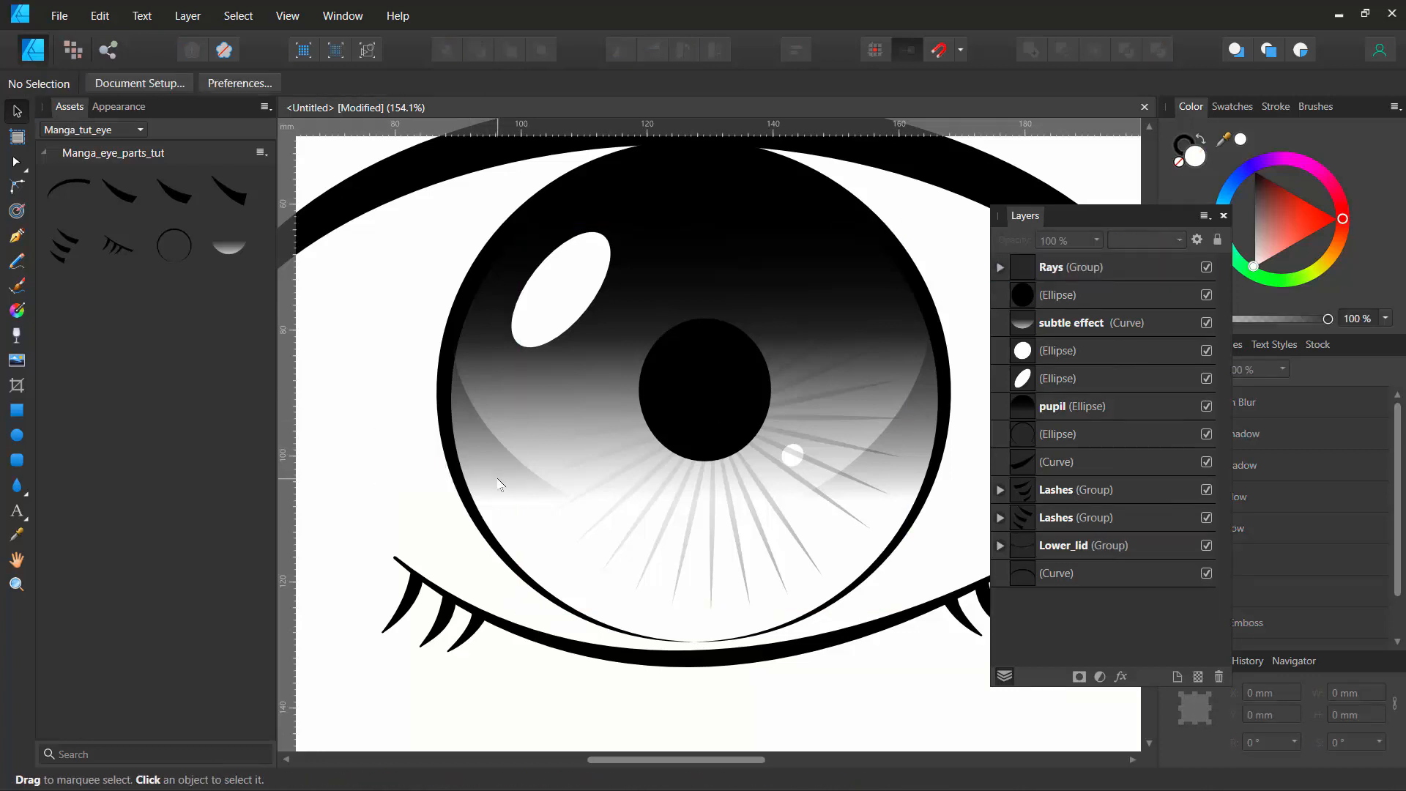
Step: Draw a short straight line about 3.9 mm long just inside the iris's lower-left edge with the Pen tool
key("p")
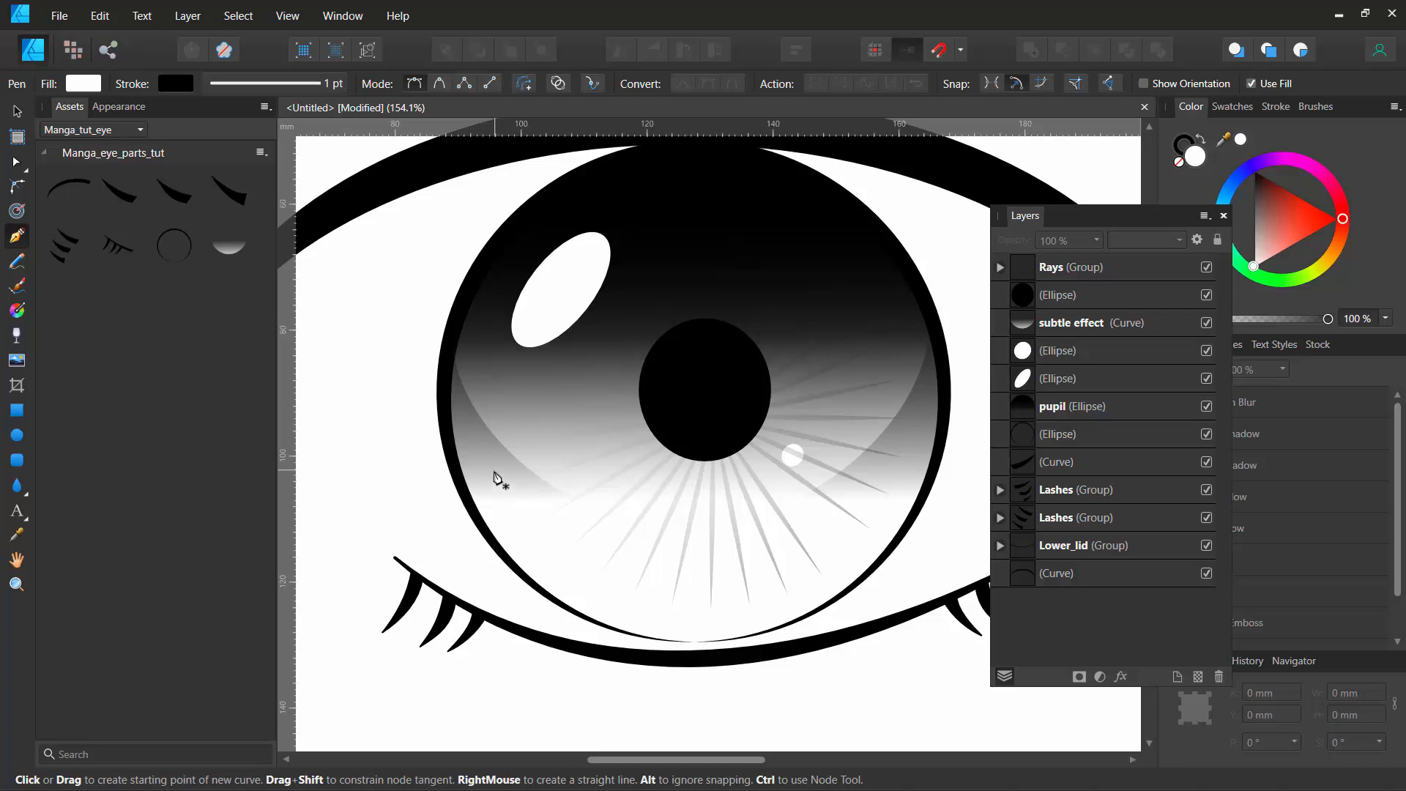
left_click(495, 470)
left_click(471, 478)
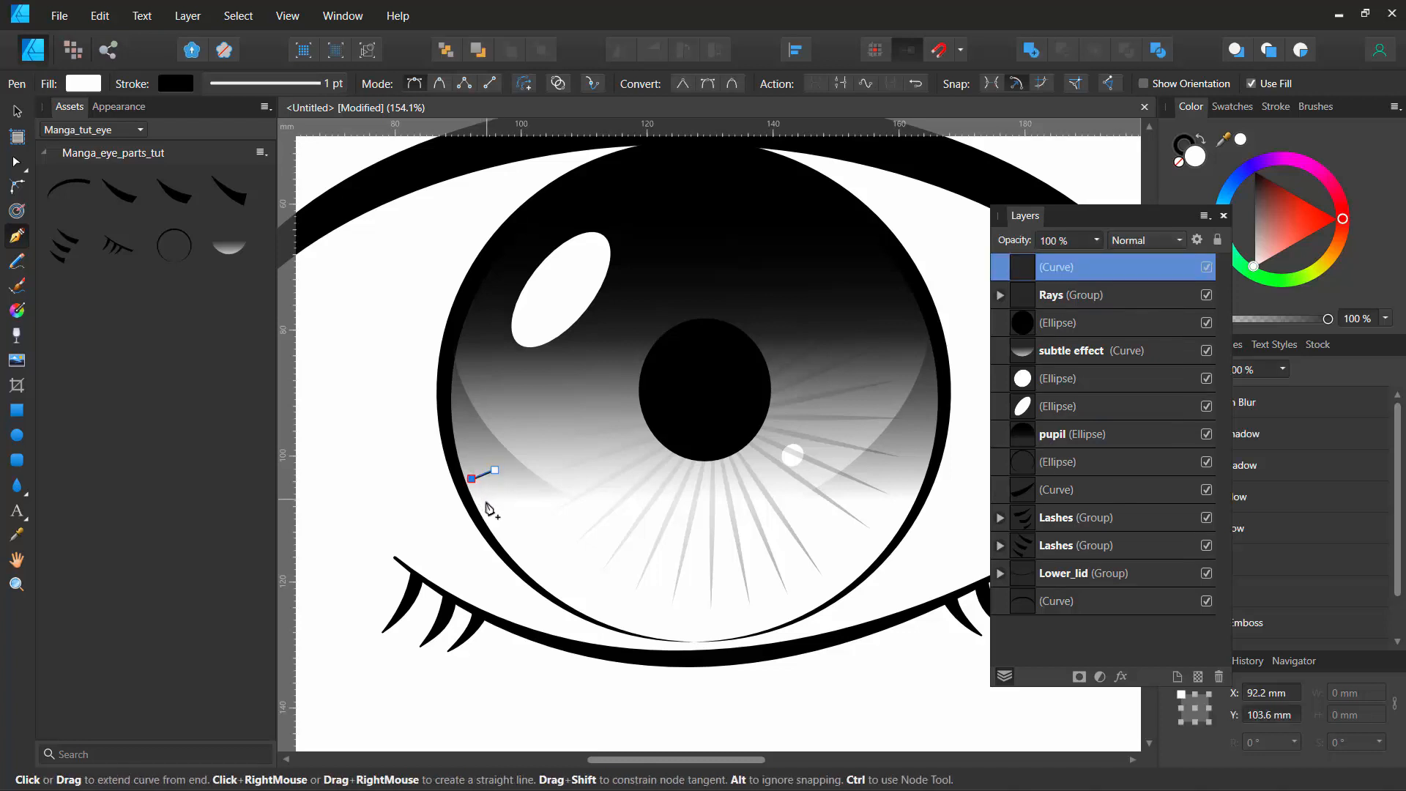
Step: Move the line's rotation centre to the middle of the black centre ellipse and rotate the line around it to about -151.7°
left_click(18, 111)
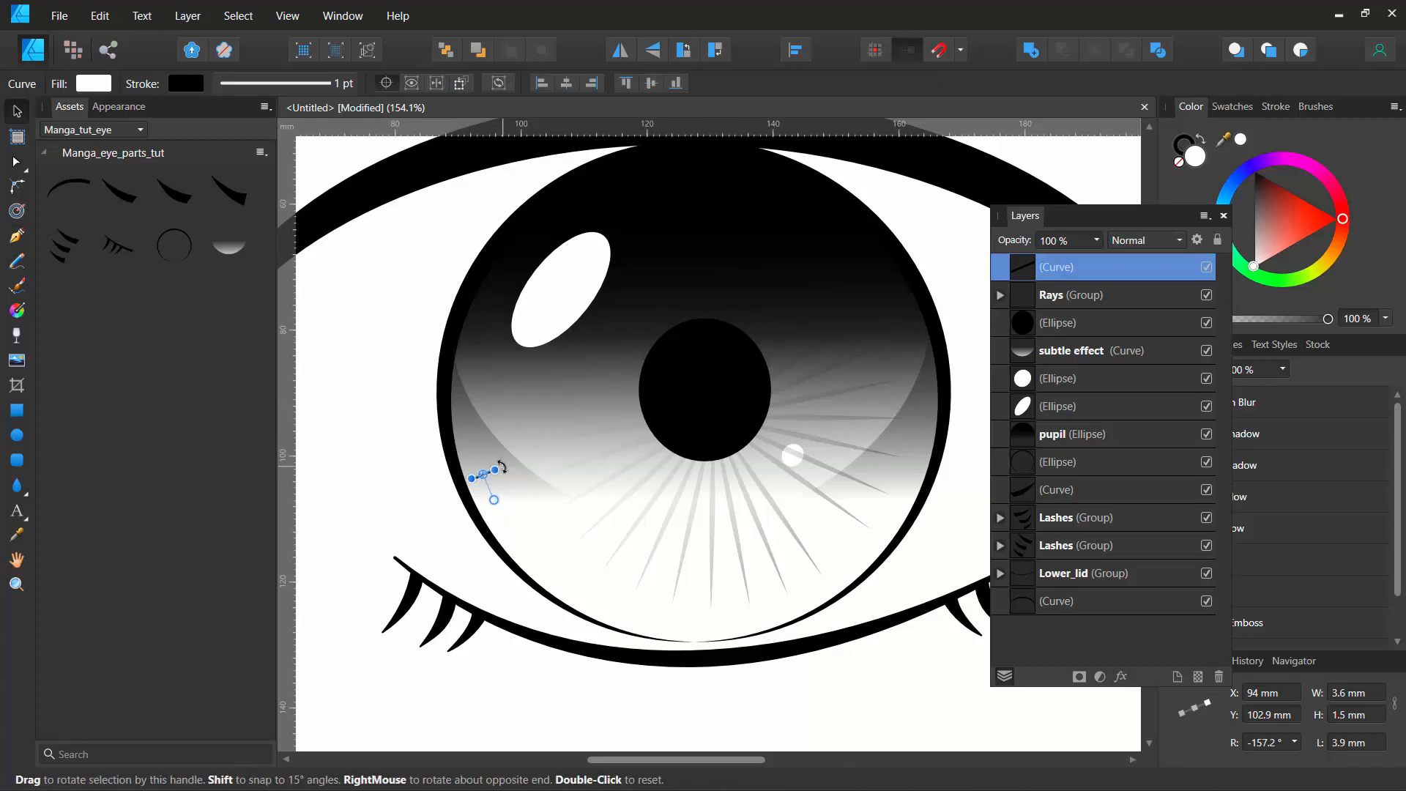
mouse_move(483, 475)
left_mouse_down()
mouse_move(502, 449)
mouse_move(706, 386)
left_mouse_up()
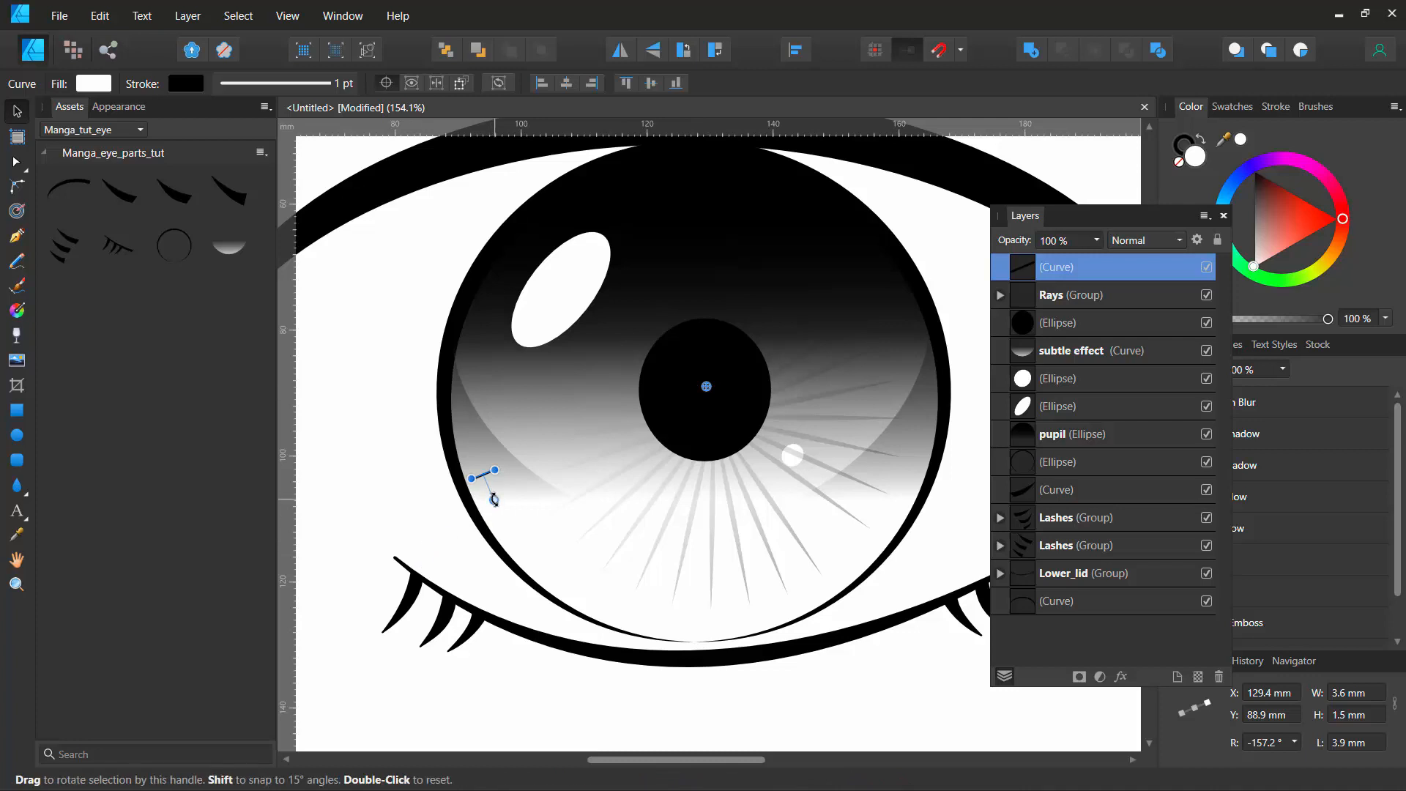
left_click_drag(495, 502, 551, 467)
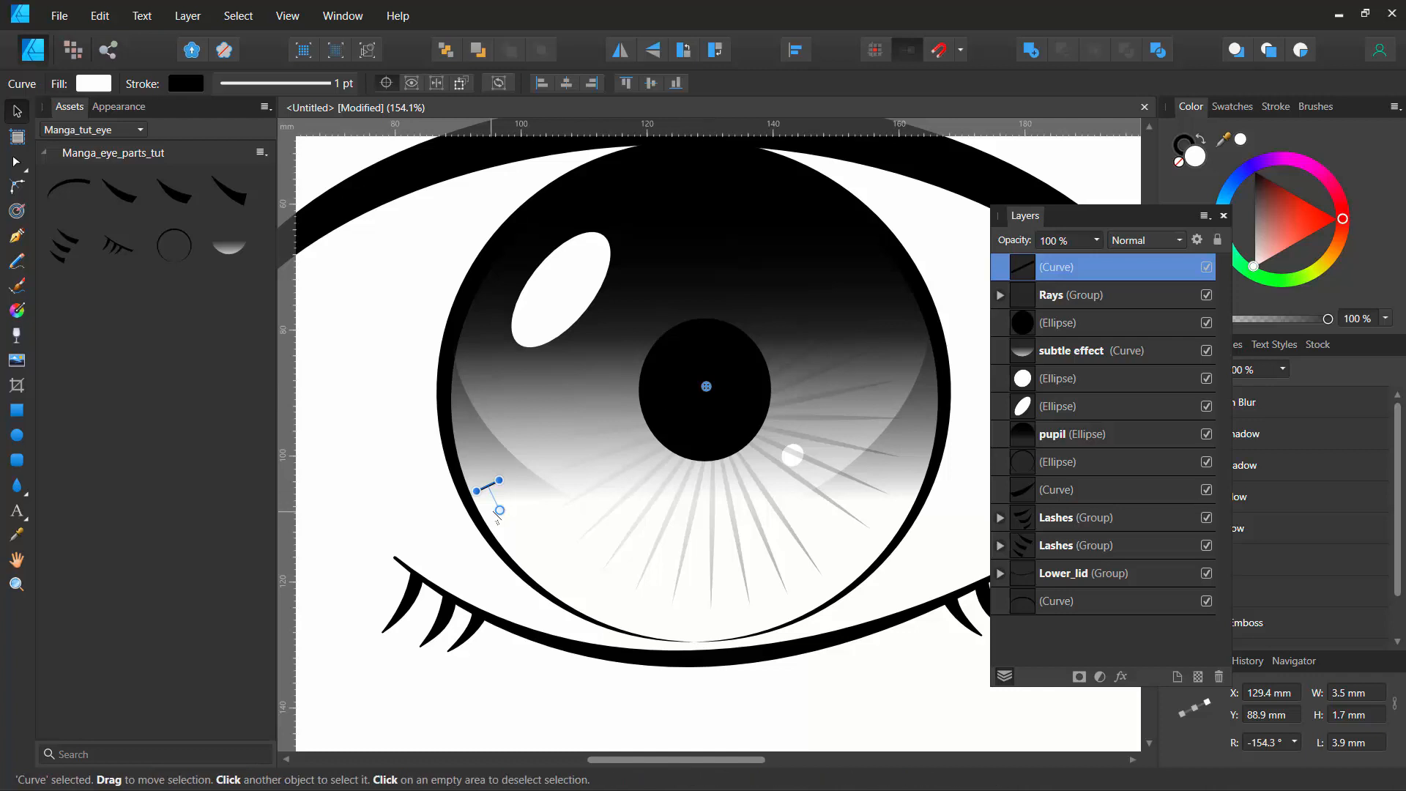
left_click_drag(498, 509, 505, 518)
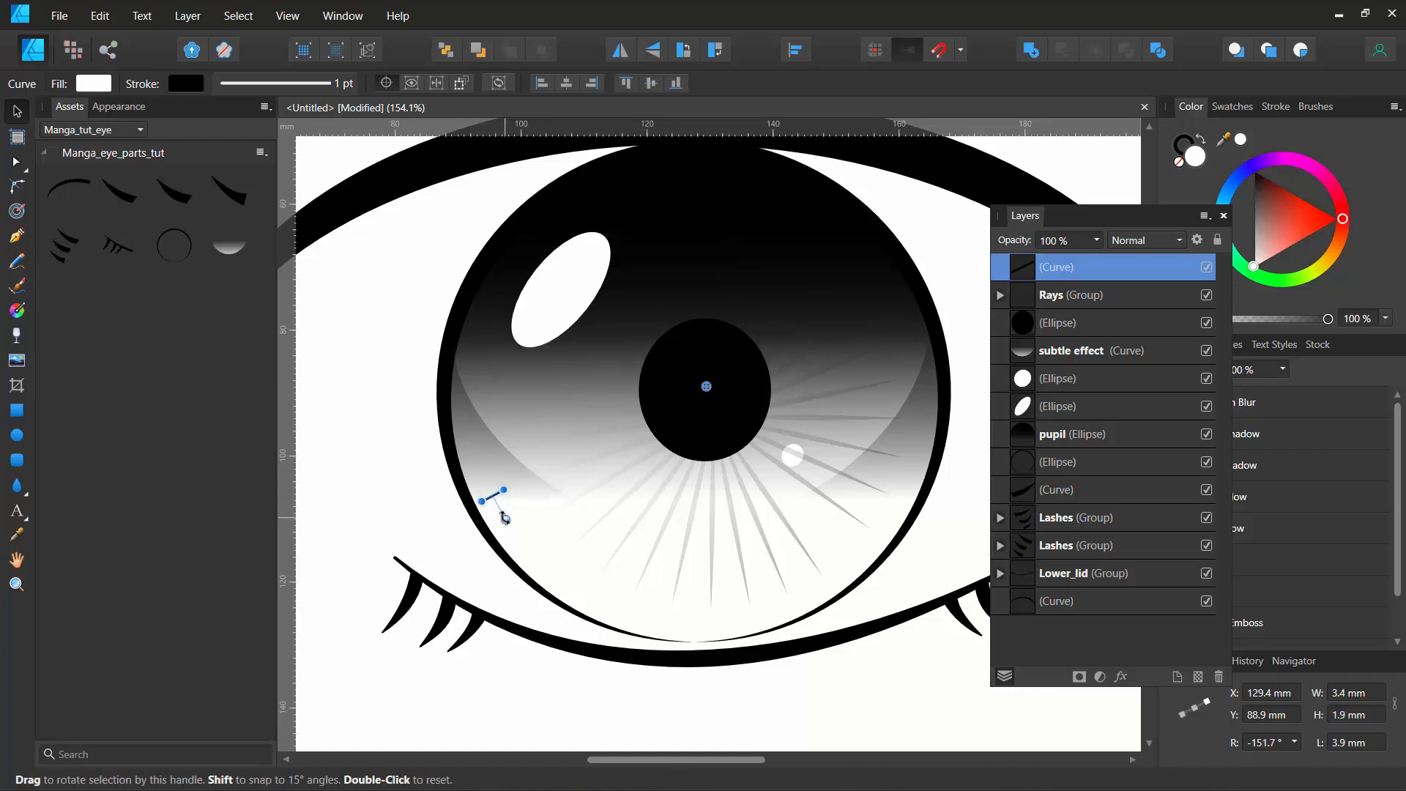
Step: Duplicate the line, rotate the copy to about -148.4°, and keep repeating the duplicate counterclockwise along the iris's edge to form a ring of ticks
key("ctrl+j")
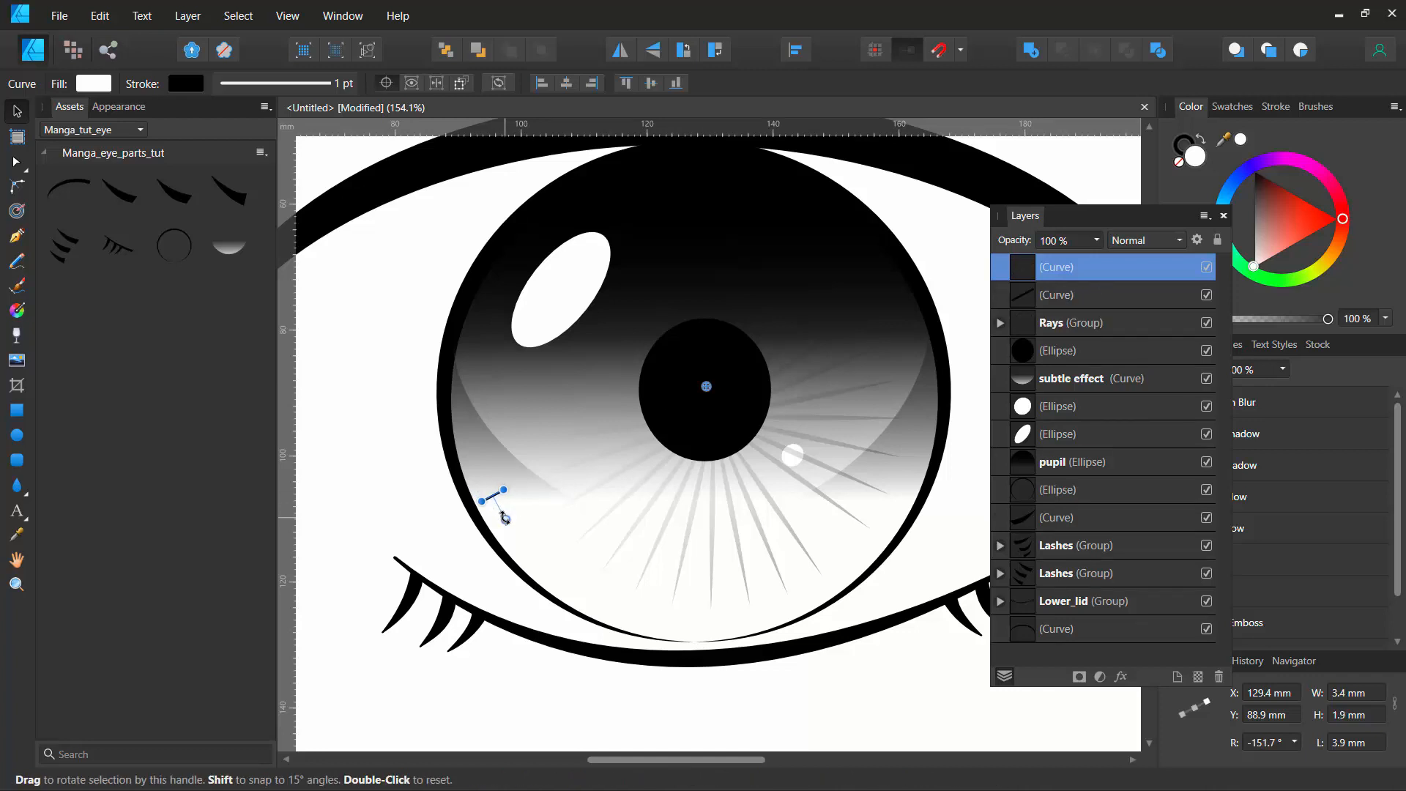
left_click_drag(506, 517, 516, 526)
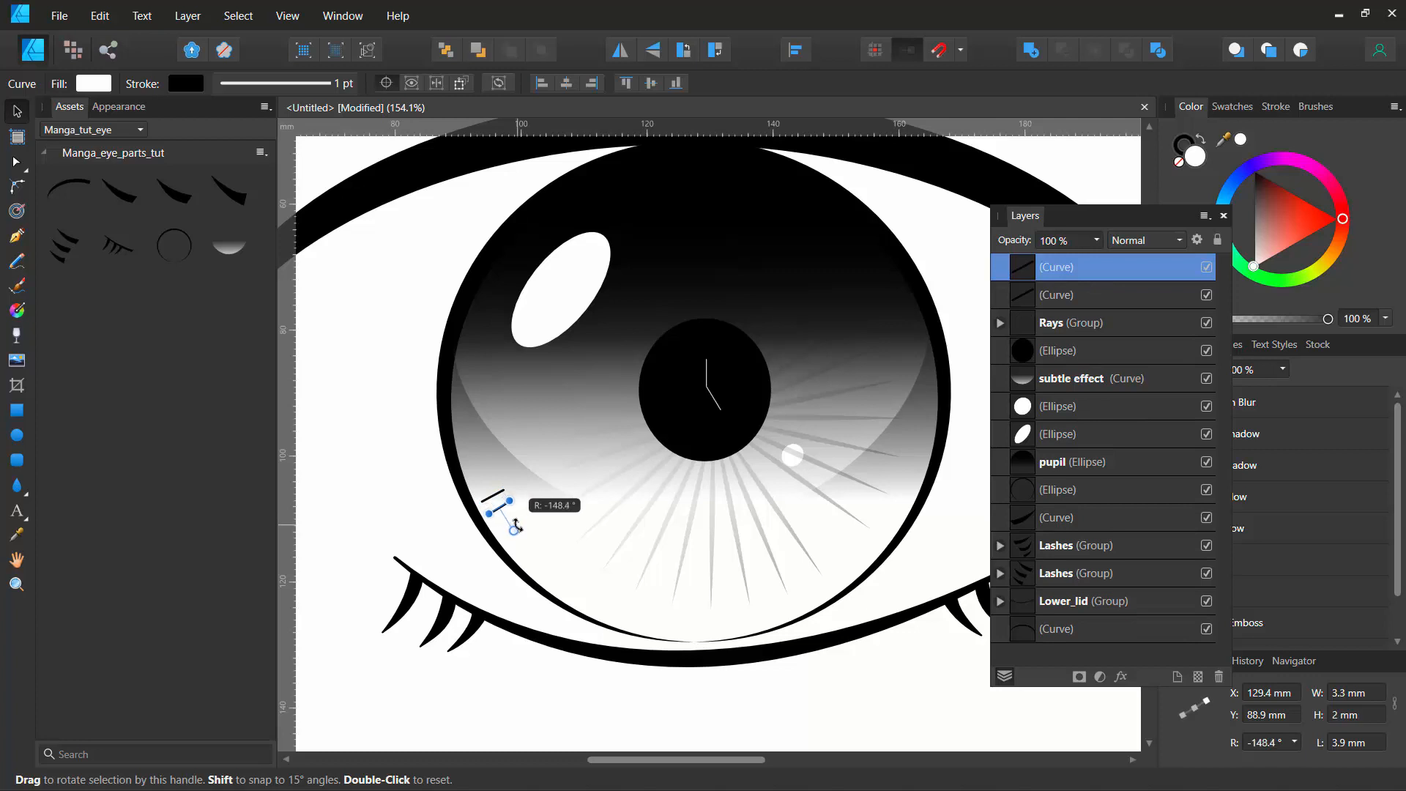
key("ctrl+j")
key("ctrl+j")
key("ctrl+j")
key("ctrl+j")
key("ctrl+j")
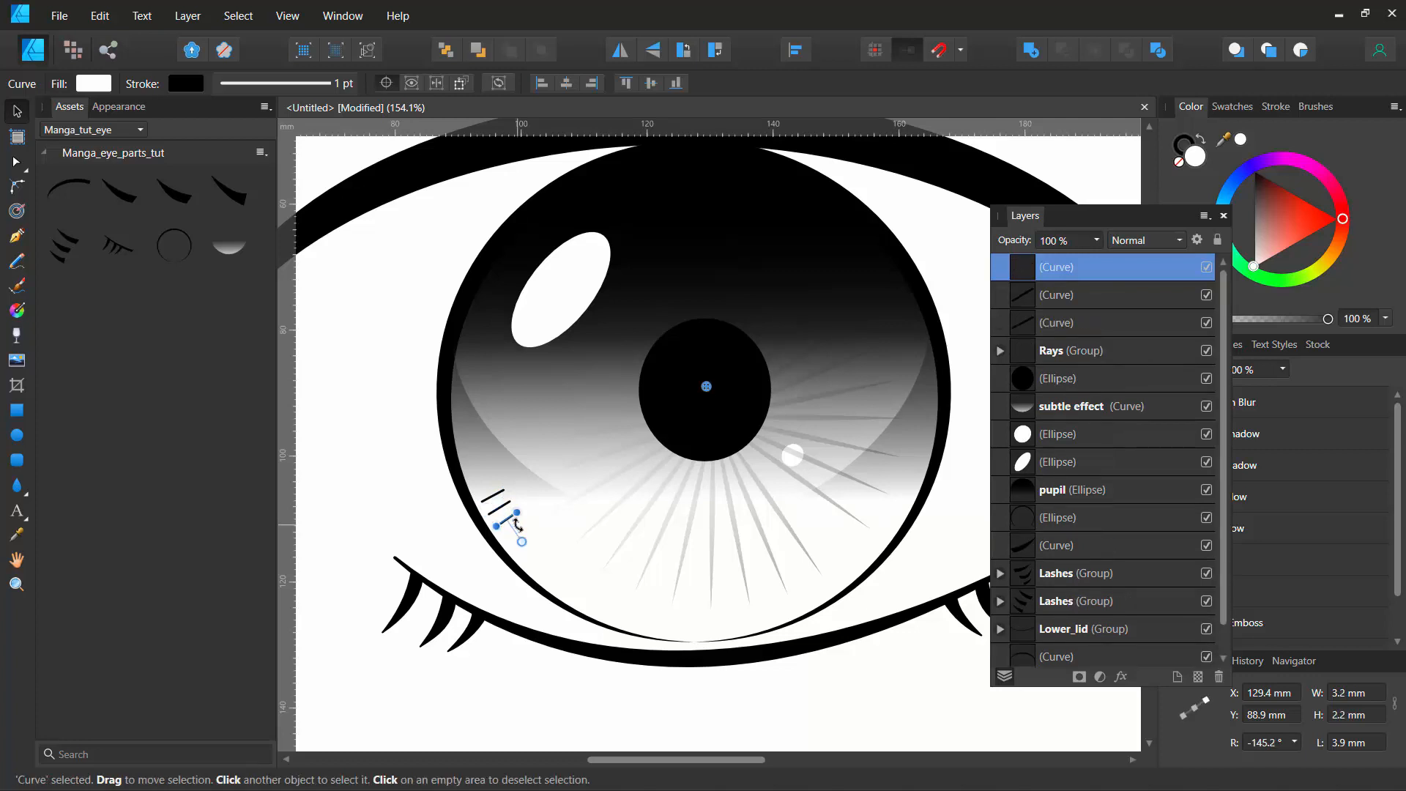
key("ctrl+j")
key("ctrl+j")
key("ctrl+j")
key("ctrl+j")
key("ctrl+j")
key("ctrl+j")
key("ctrl+j")
key("ctrl+j")
key("ctrl+j")
key("ctrl+j")
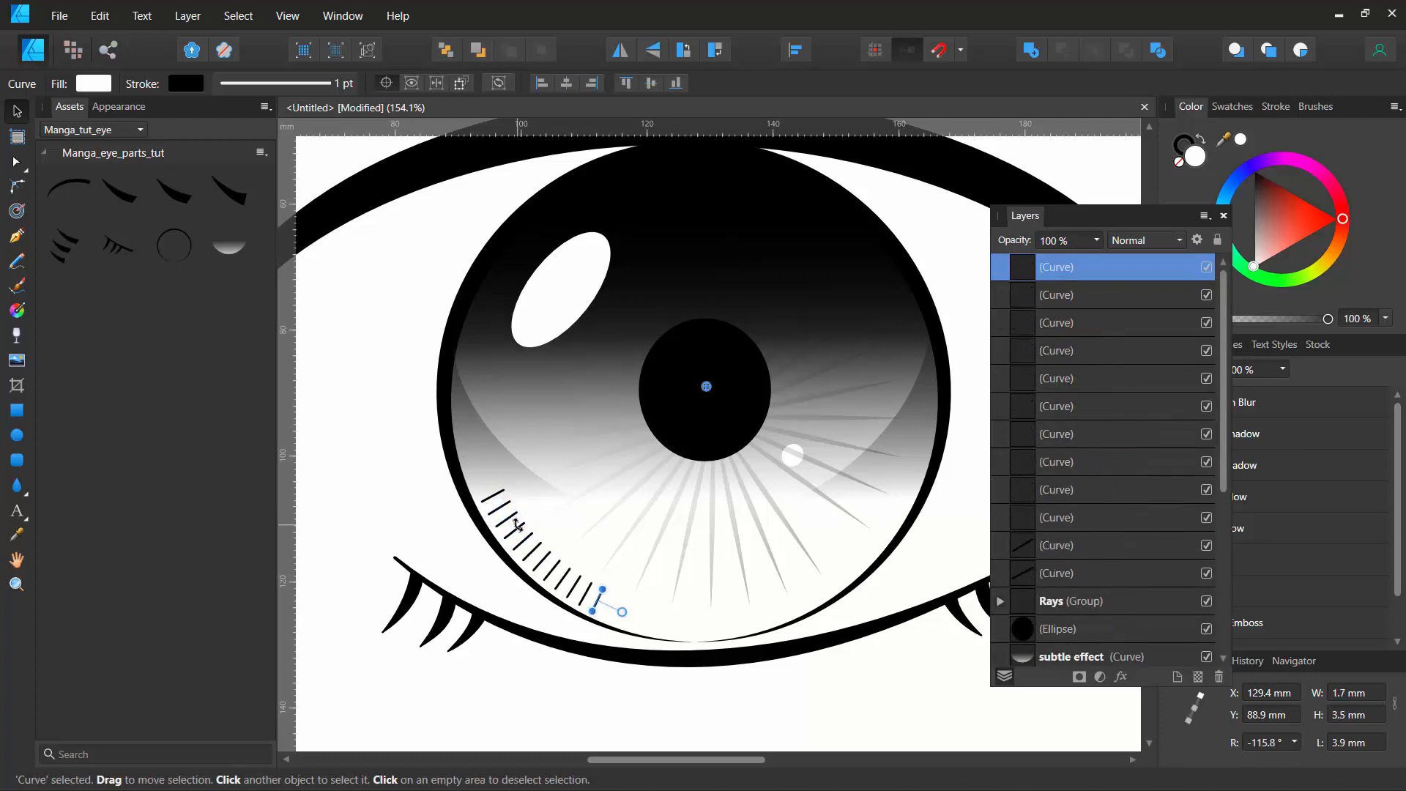
key("ctrl+j")
key("ctrl+j")
key("ctrl+j")
key("ctrl+j")
key("ctrl+j")
key("ctrl+j")
key("ctrl+j")
key("ctrl+j")
key("ctrl+j")
key("ctrl+j")
key("ctrl+j")
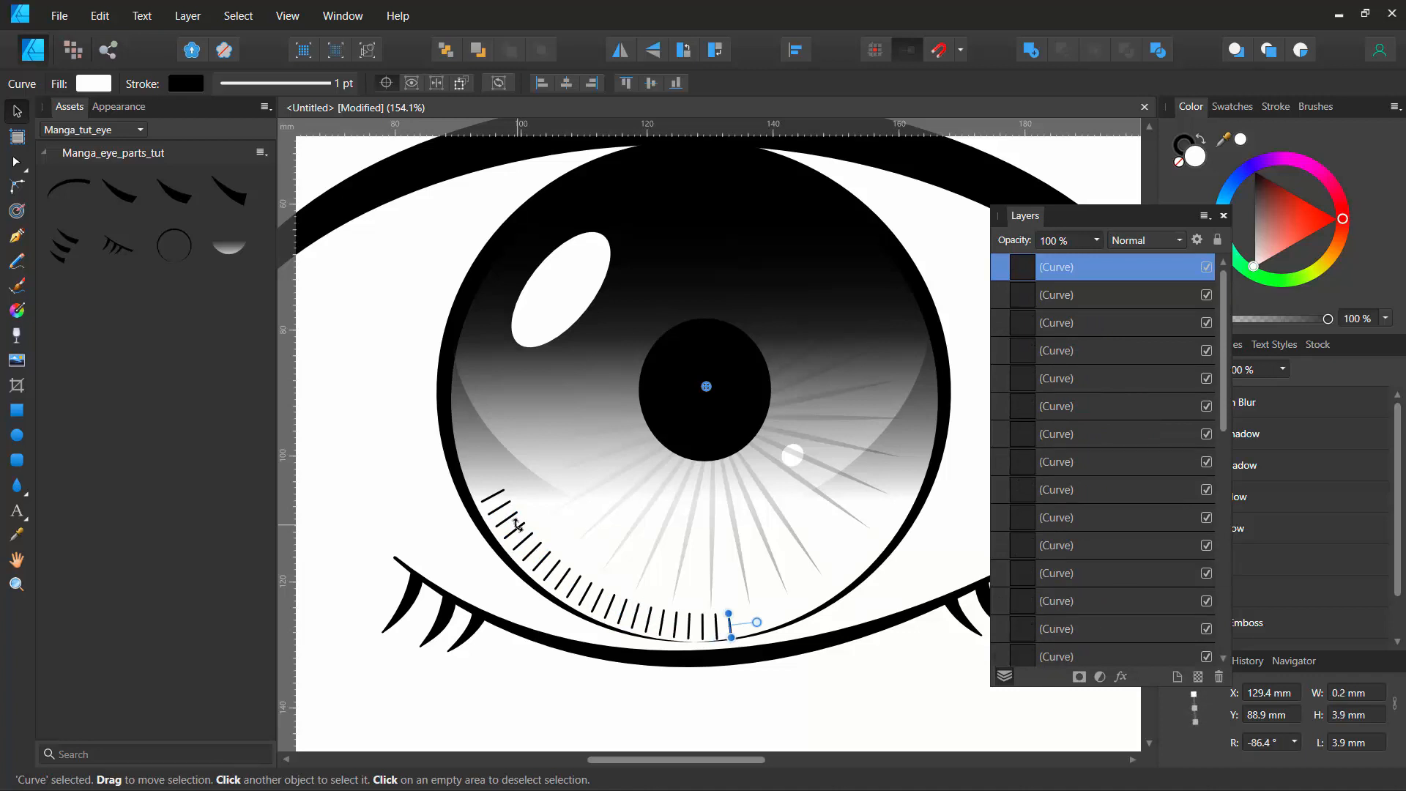
key("ctrl+j")
key("ctrl+j")
key("ctrl+j")
key("ctrl+j")
key("ctrl+j")
key("ctrl+j")
key("ctrl+j")
key("ctrl+j")
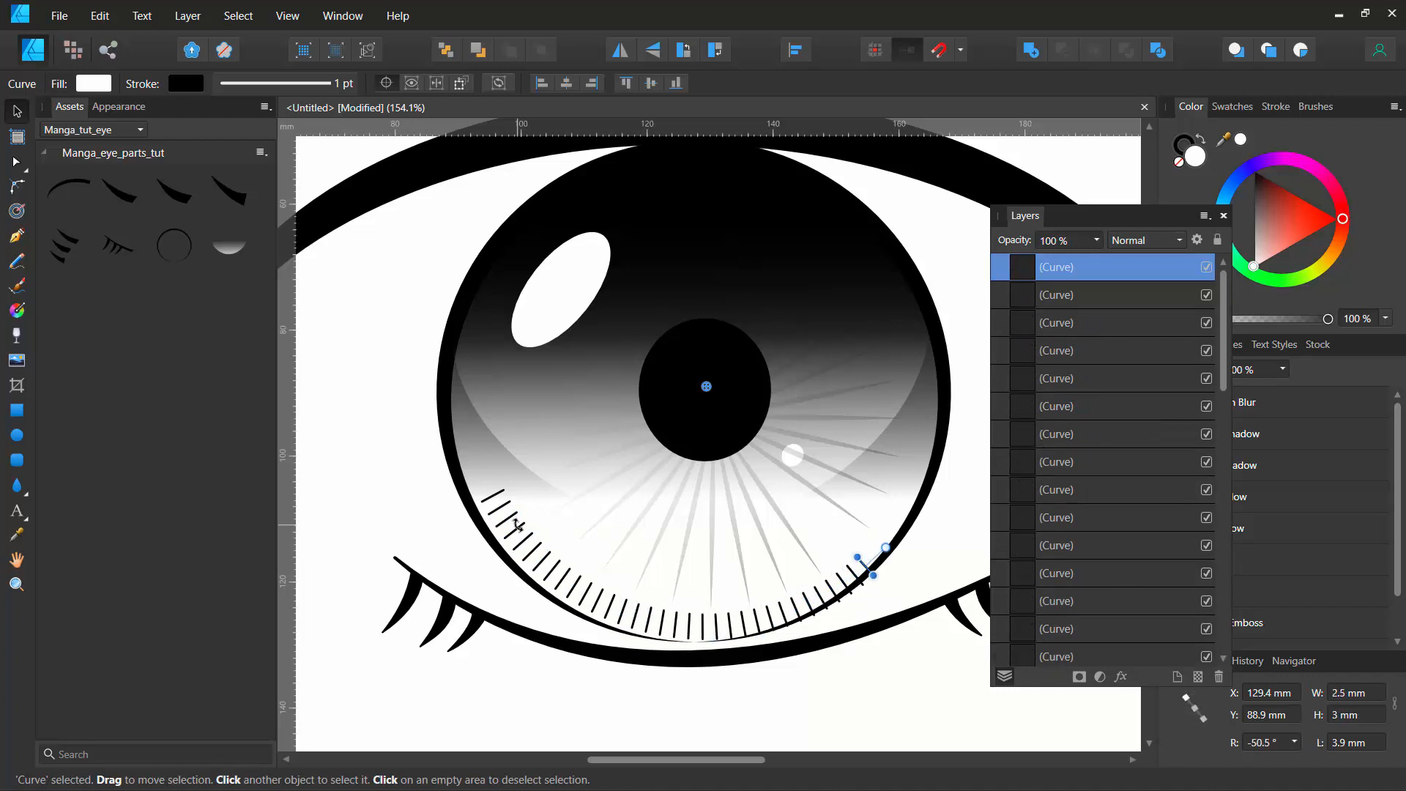
key("ctrl+j")
key("ctrl+j")
key("ctrl+j")
key("ctrl+j")
key("ctrl+j")
key("ctrl+j")
key("ctrl+j")
key("ctrl+j")
key("ctrl+j")
key("ctrl+j")
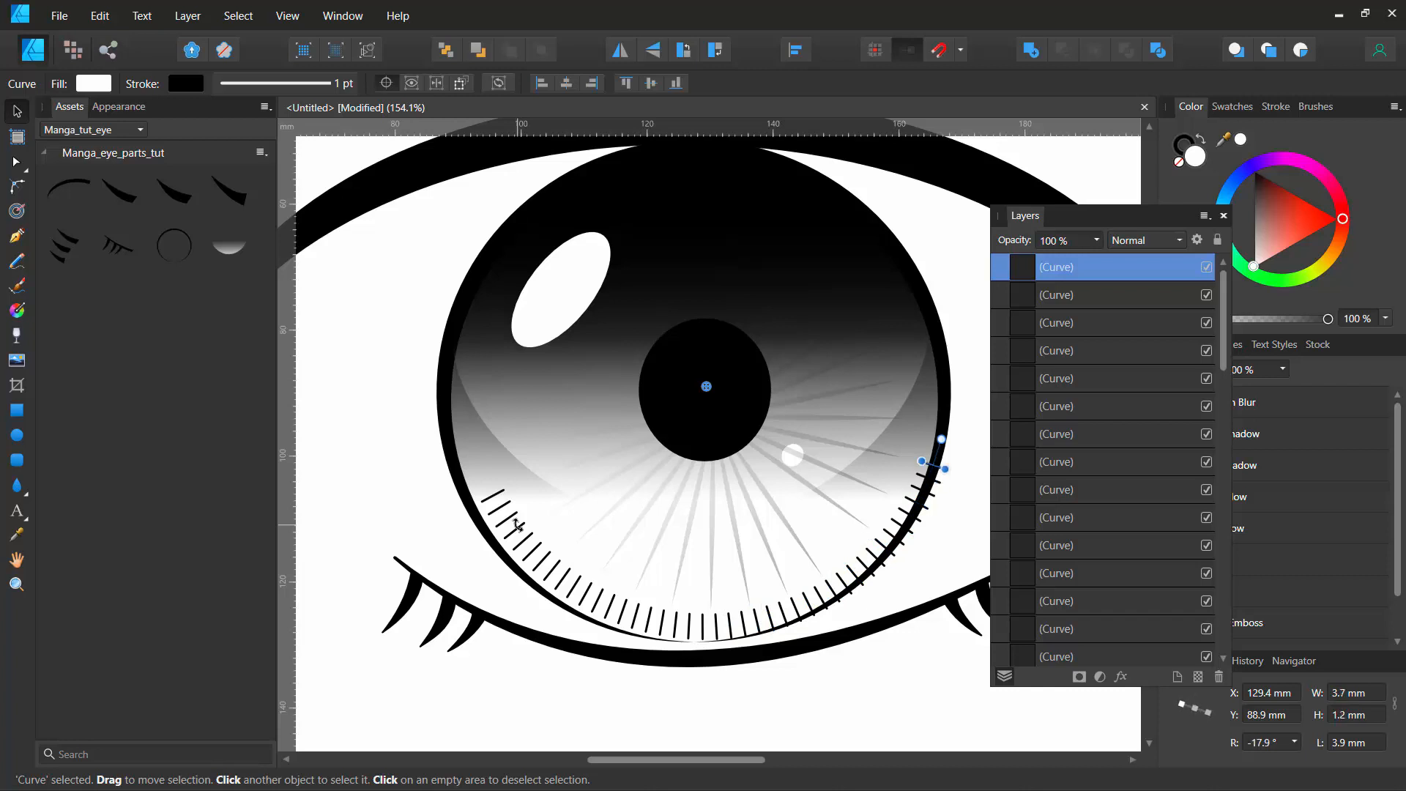
key("ctrl+j")
key("ctrl+j")
key("ctrl+j")
key("ctrl+j")
key("ctrl+j")
key("ctrl+j")
key("ctrl+j")
key("ctrl+j")
key("ctrl+j")
key("ctrl+j")
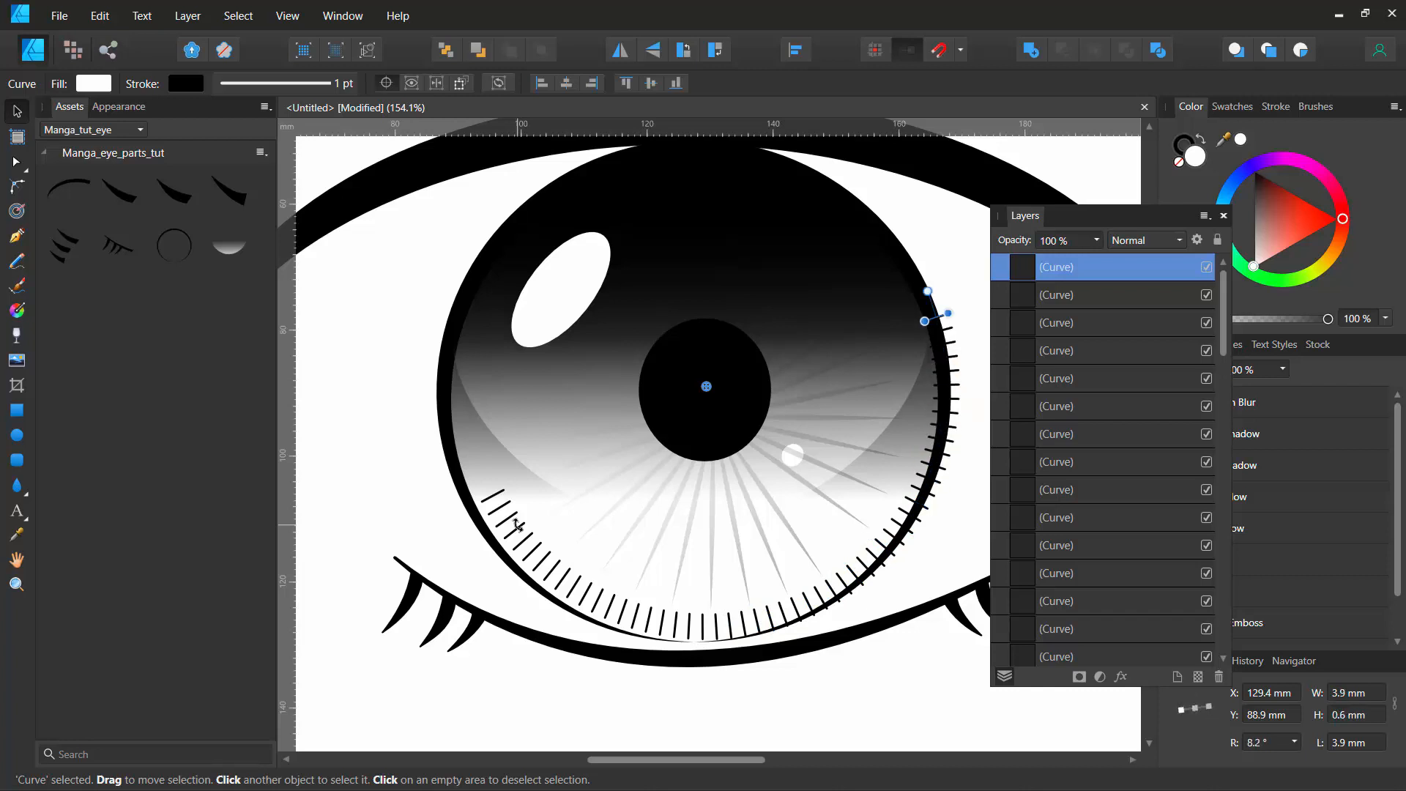
key("ctrl+j")
key("ctrl+j")
key("ctrl+j")
key("ctrl+j")
key("ctrl+j")
key("ctrl+j")
key("ctrl+j")
key("ctrl+j")
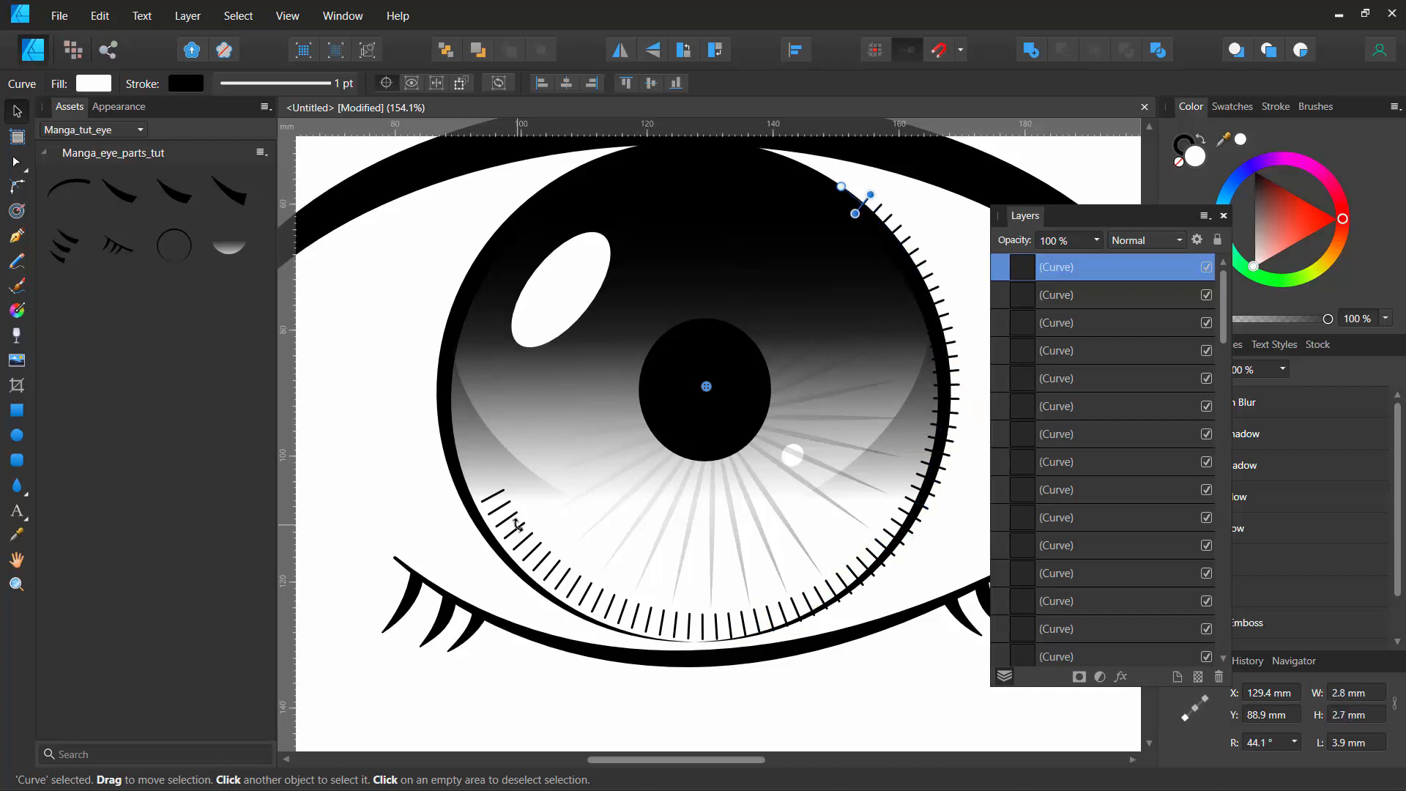
key("ctrl+j")
key("ctrl+j")
key("ctrl+j")
key("ctrl+j")
key("ctrl+j")
key("ctrl+j")
key("ctrl+j")
key("ctrl+j")
key("ctrl+j")
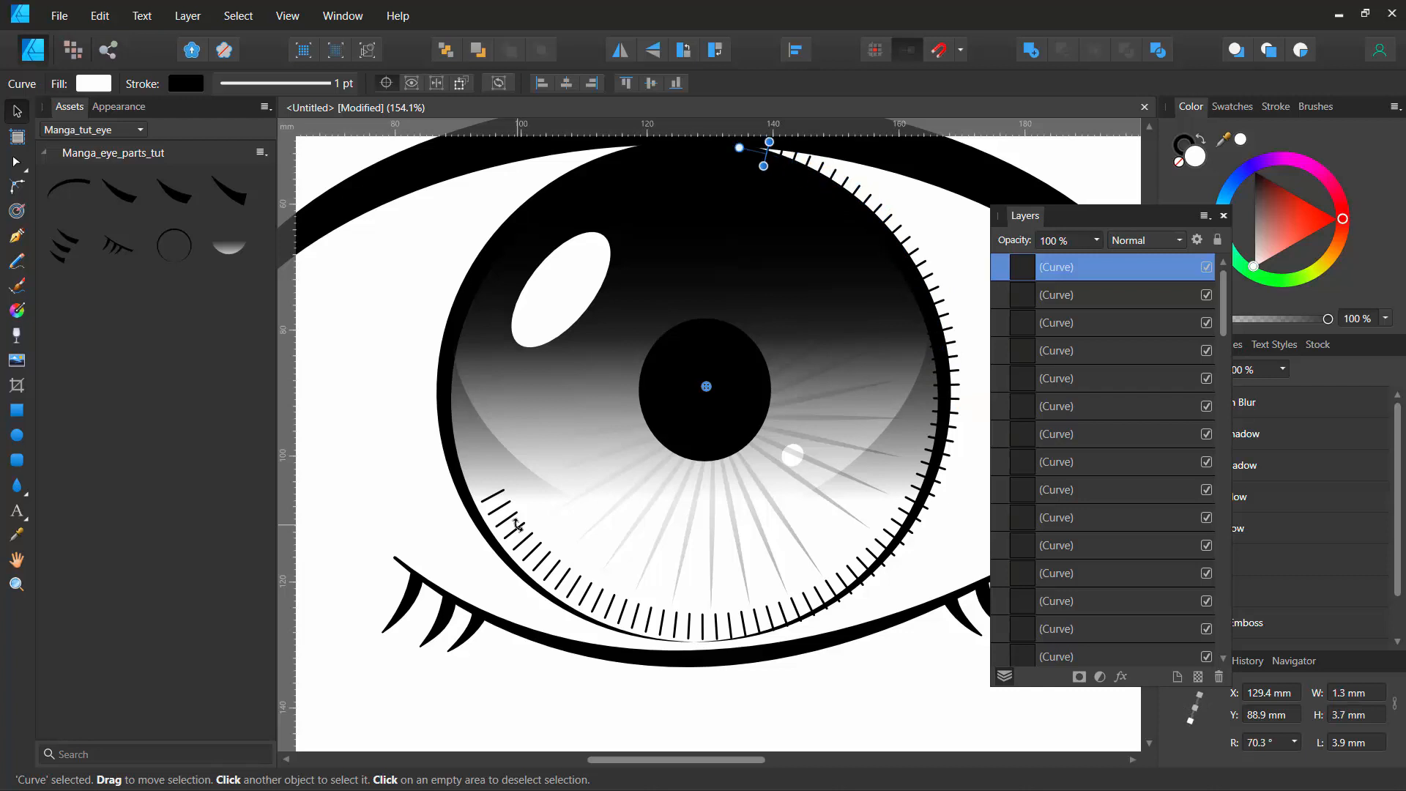
key("ctrl+j")
key("ctrl+j")
key("ctrl+j")
key("ctrl+j")
key("ctrl+j")
key("ctrl+j")
key("ctrl+j")
key("ctrl+j")
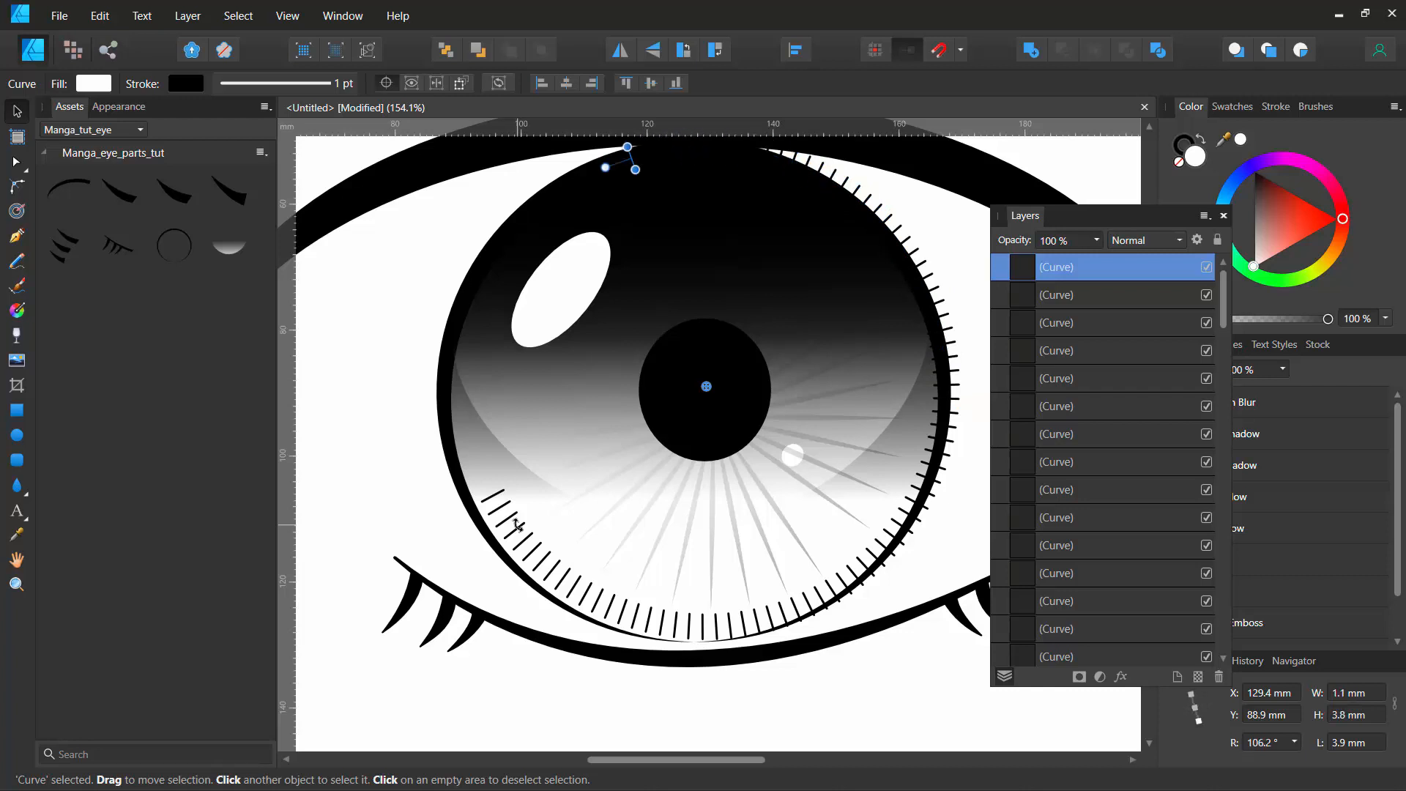
Step: Repeat the rotated duplication of the short tick line around the iris until the ring of ticks is complete
key("ctrl+j")
key("ctrl+j")
key("ctrl+j")
key("ctrl+j")
key("ctrl+j")
key("ctrl+j")
key("ctrl+j")
key("ctrl+j")
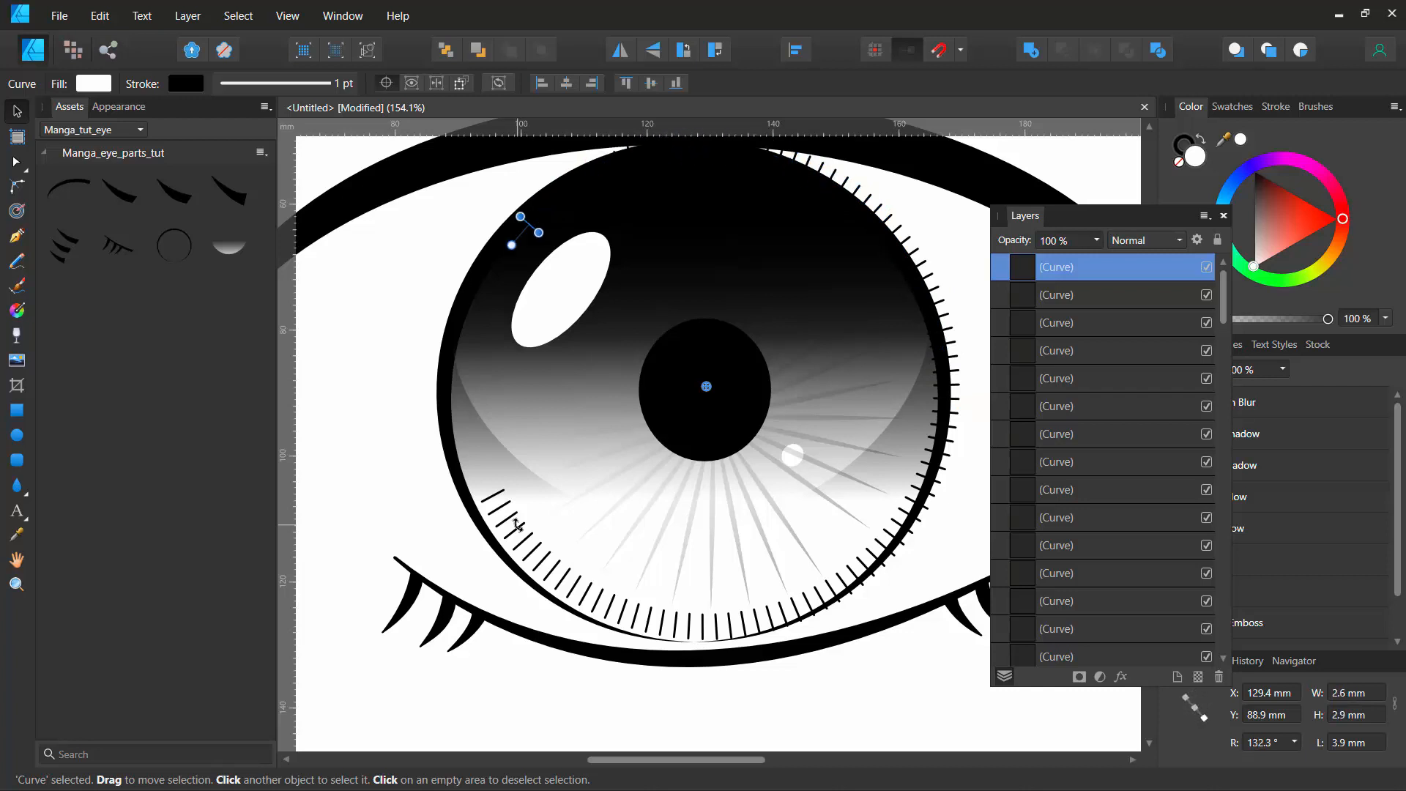
key("ctrl+j")
key("ctrl+j")
key("ctrl+j")
key("ctrl+j")
key("ctrl+j")
key("ctrl+j")
key("ctrl+j")
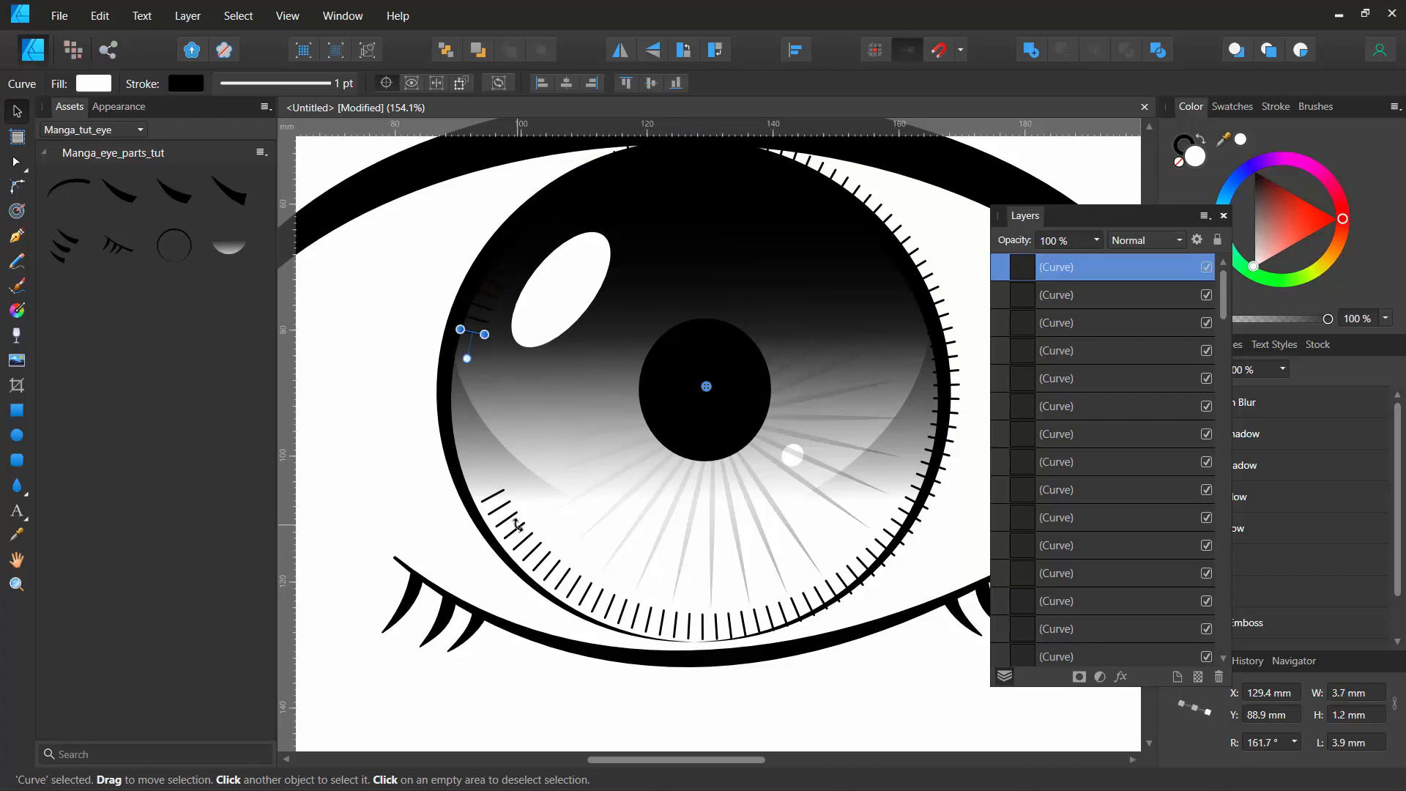
key("ctrl+j")
key("ctrl+j")
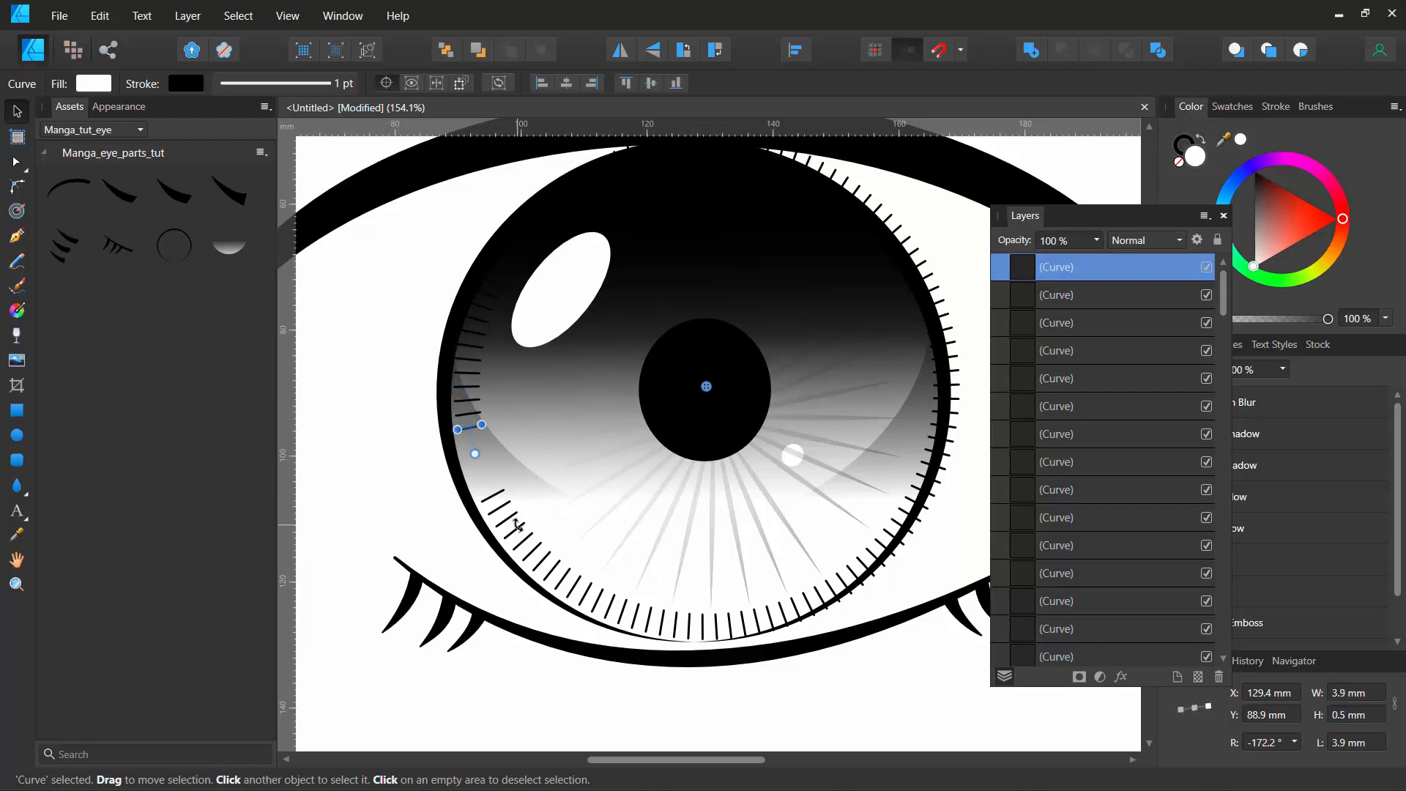
key("ctrl+j")
key("ctrl+j")
key("ctrl+j")
key("ctrl+j")
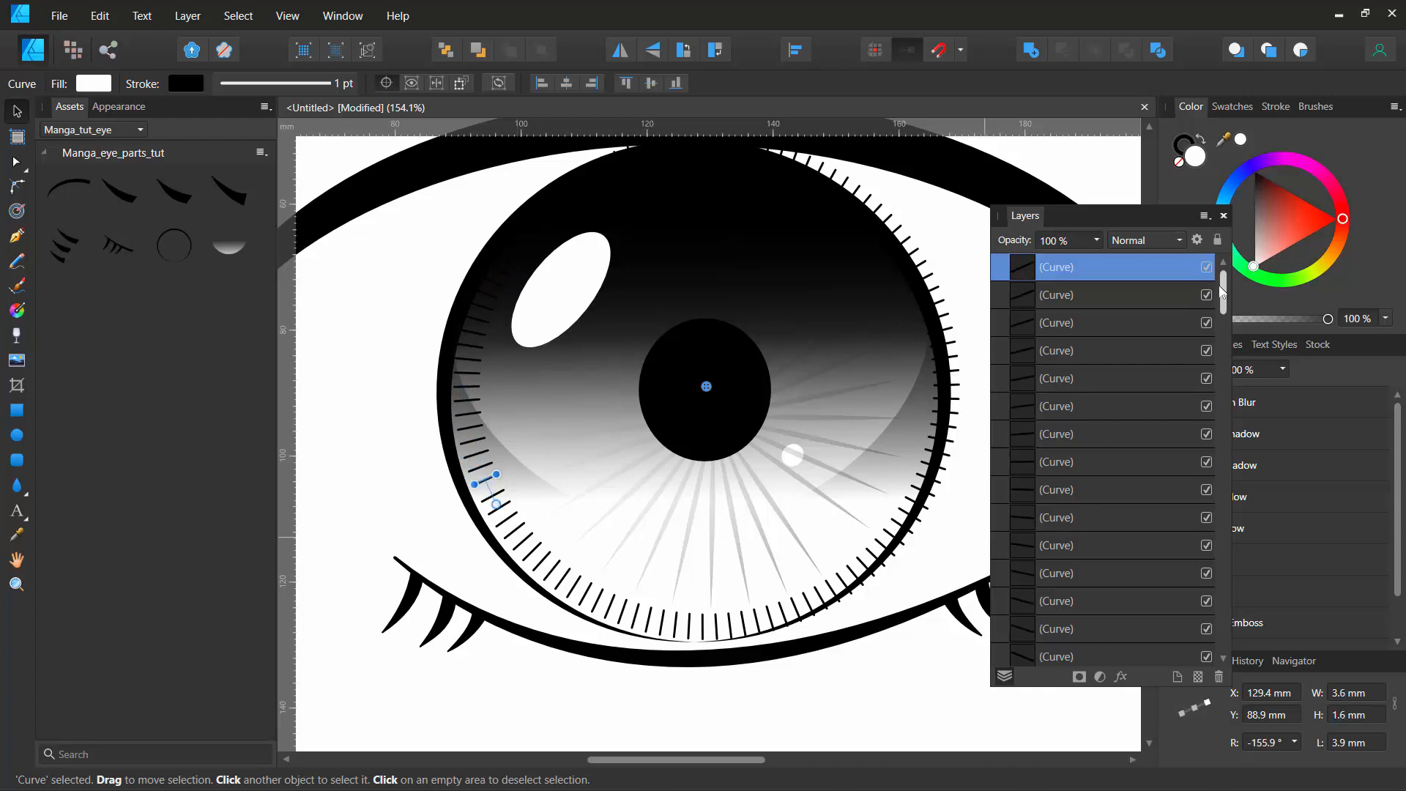
Step: Group all the tick curves of the ring and name the group Rays2
left_click_drag(1223, 300, 1249, 624)
left_click(1021, 515, "shift")
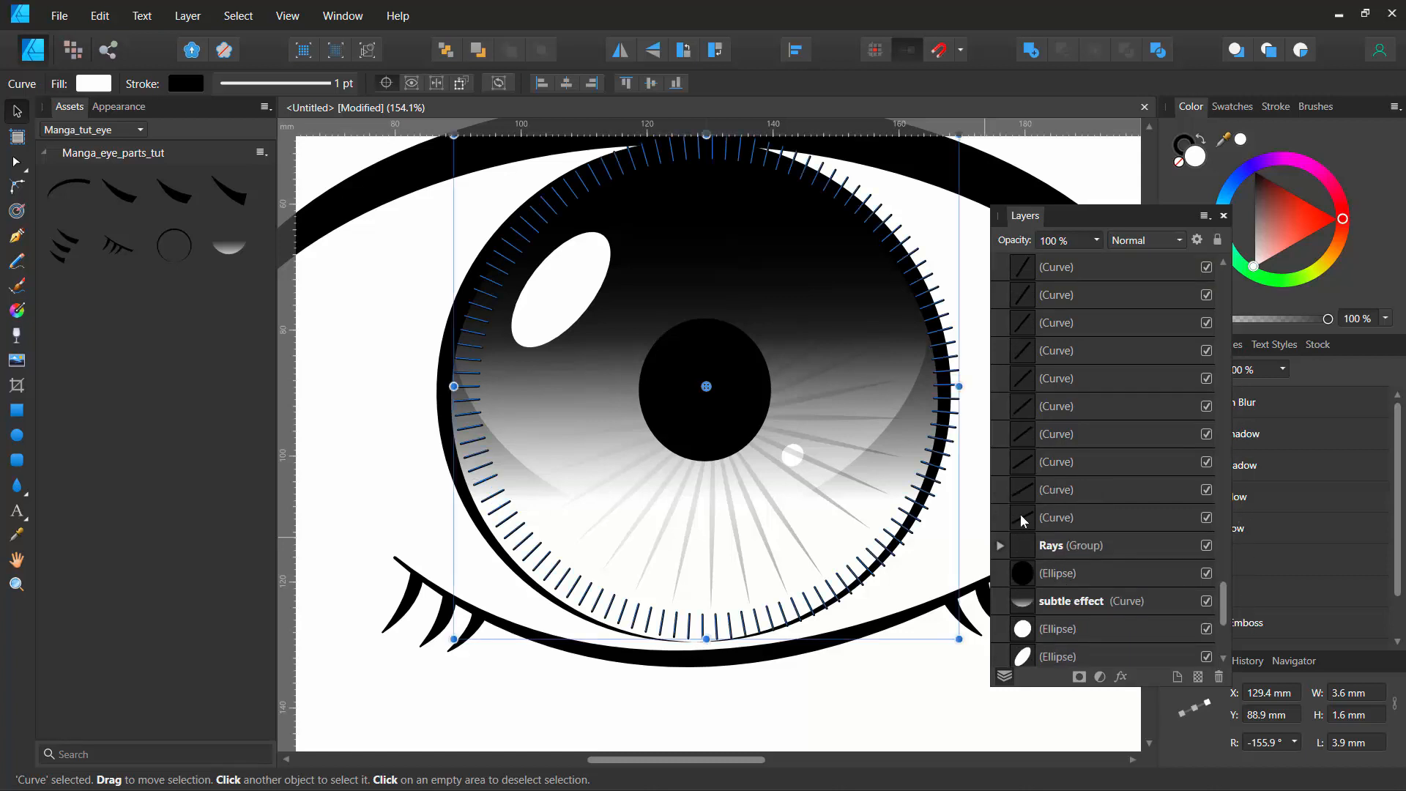
key("ctrl+g")
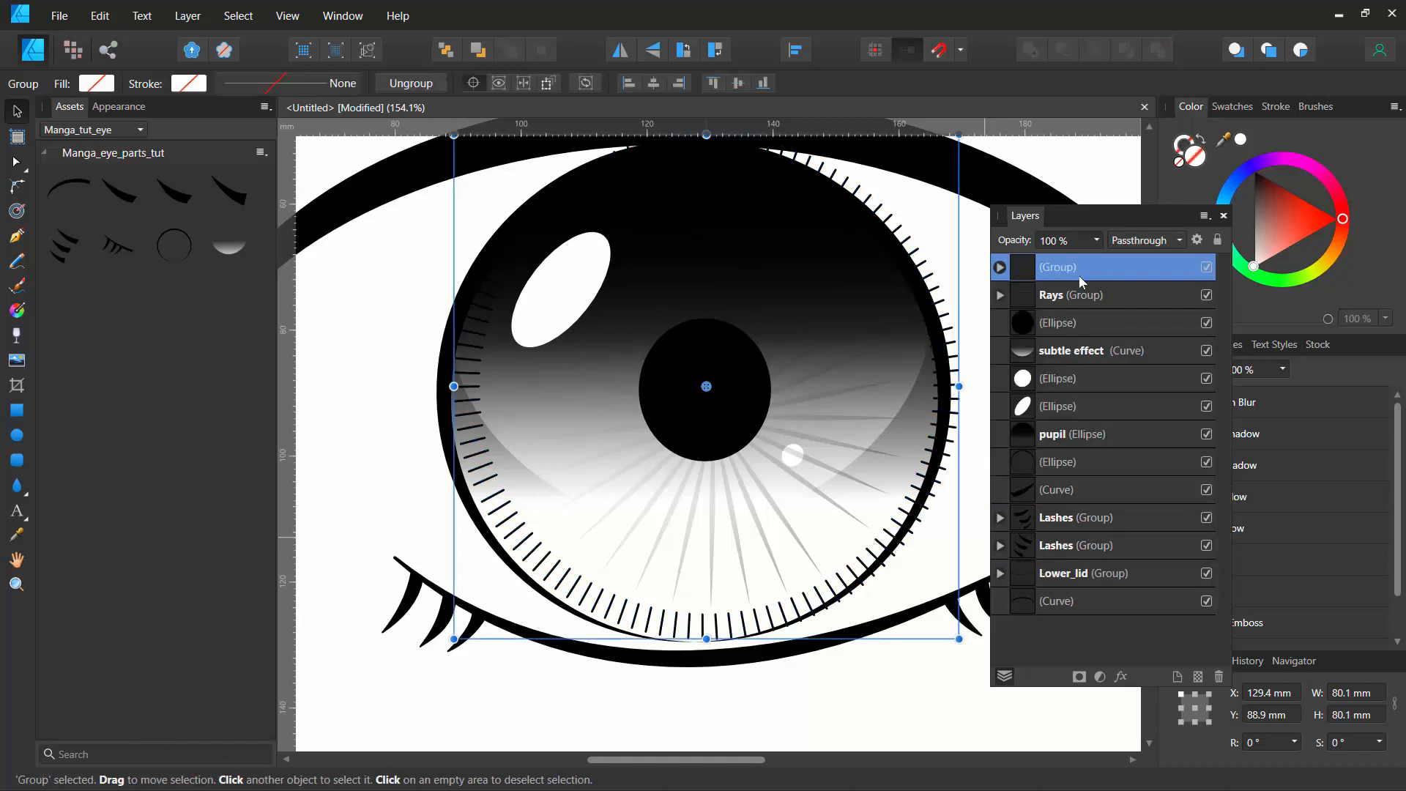
double_click(1058, 268)
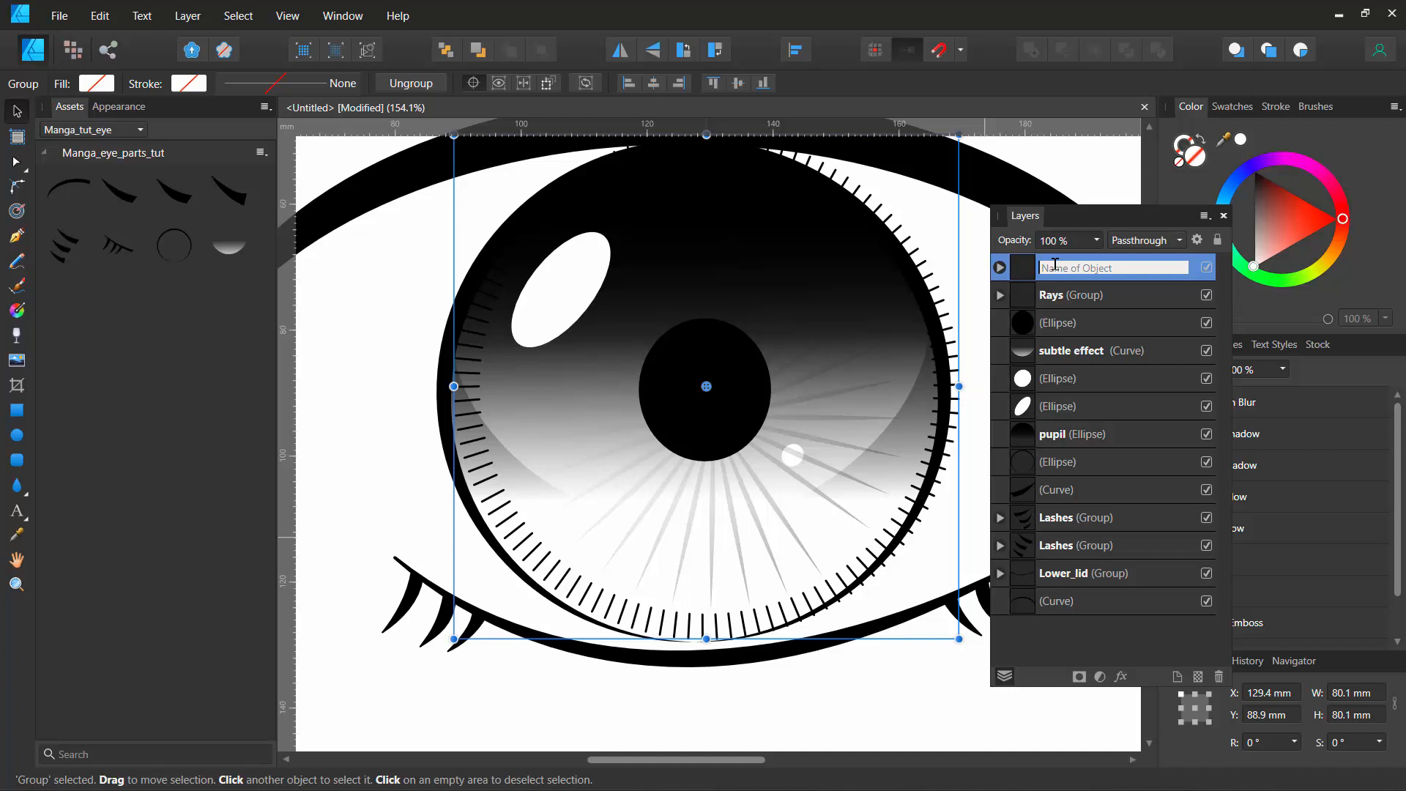
type("Rays2")
key("Return")
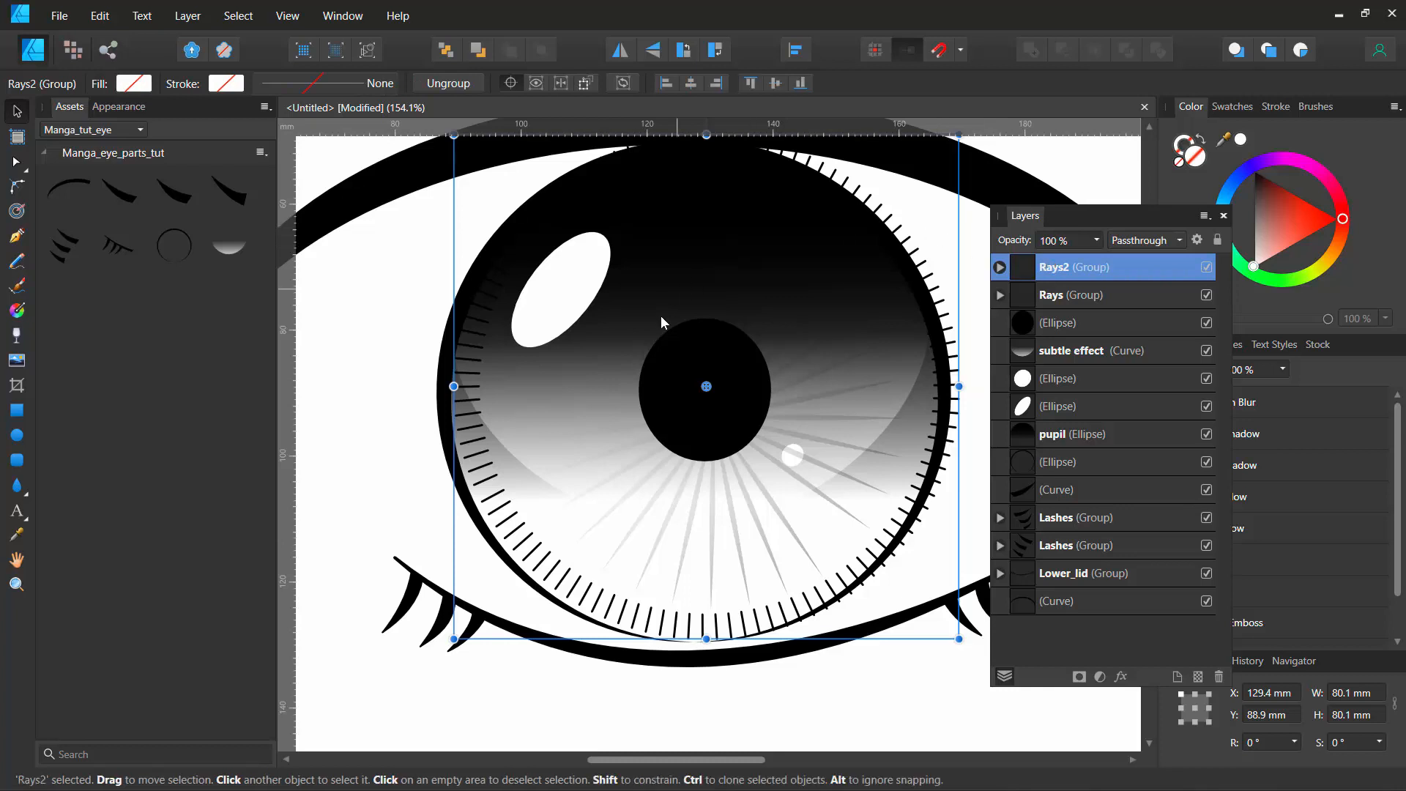
Step: Shrink the Rays2 group to about 73.8 × 72.9 mm and reposition it to fit inside the iris outline
scroll(657, 351, "down", 2)
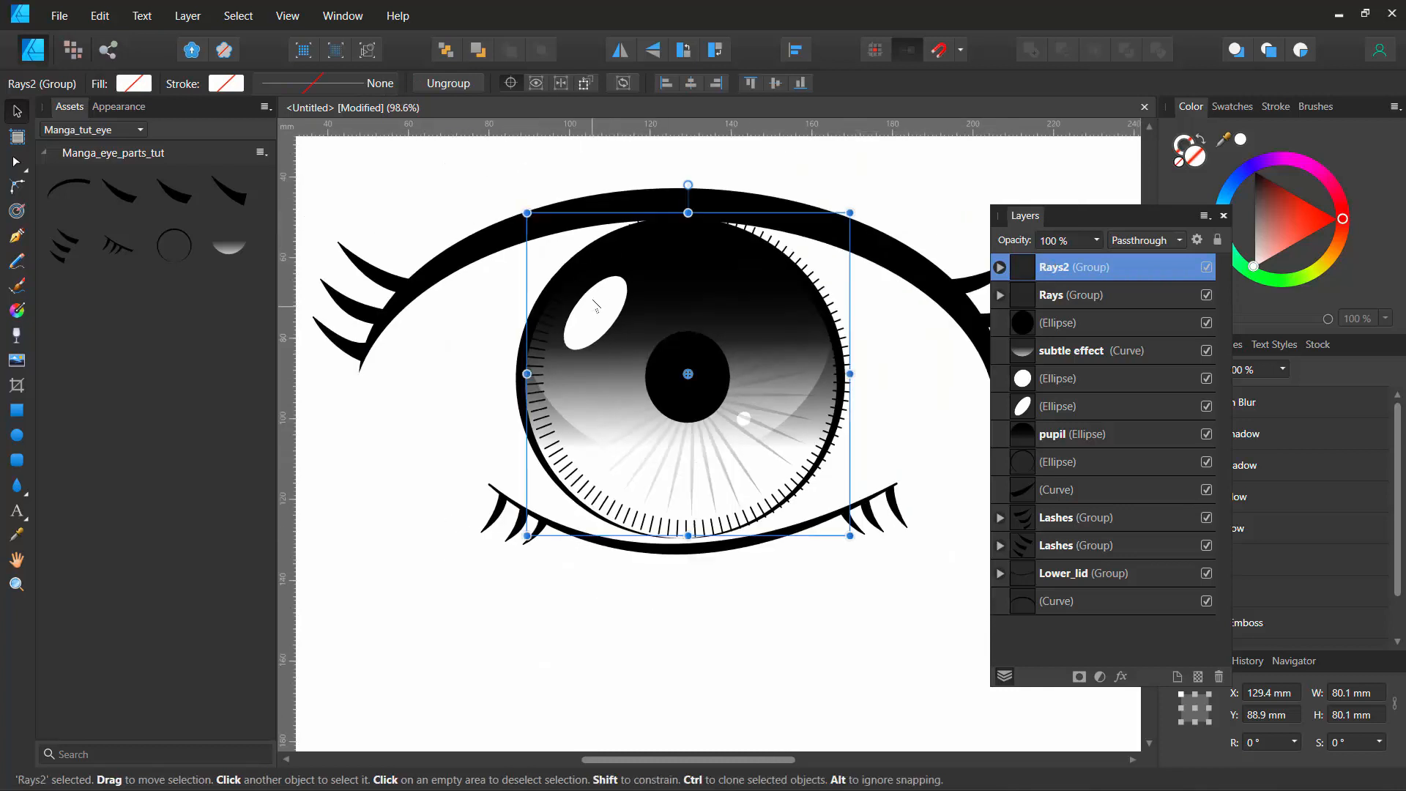
left_click_drag(528, 213, 549, 234)
mouse_move(631, 327)
left_mouse_down()
mouse_move(597, 330)
mouse_move(615, 329)
left_mouse_up()
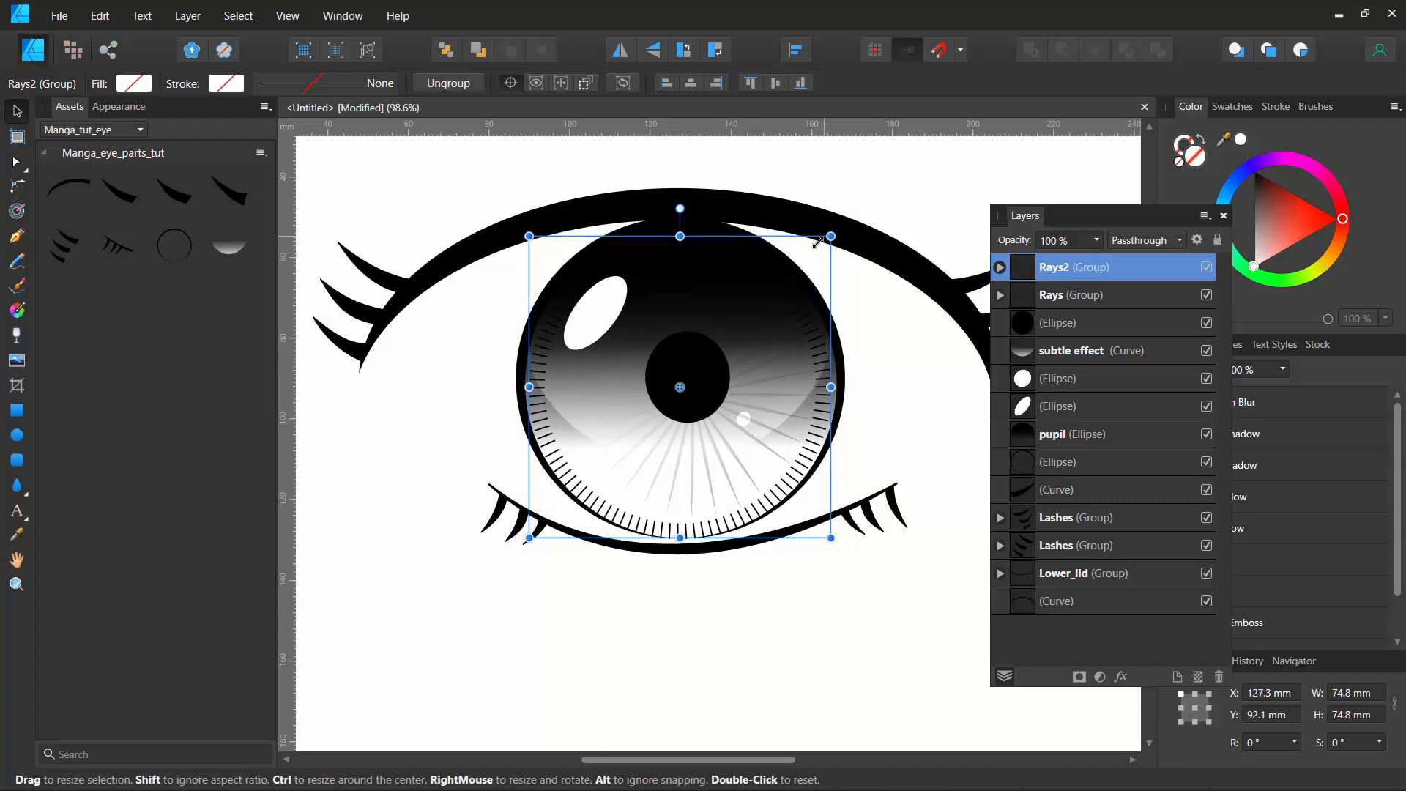
left_click_drag(818, 242, 820, 246)
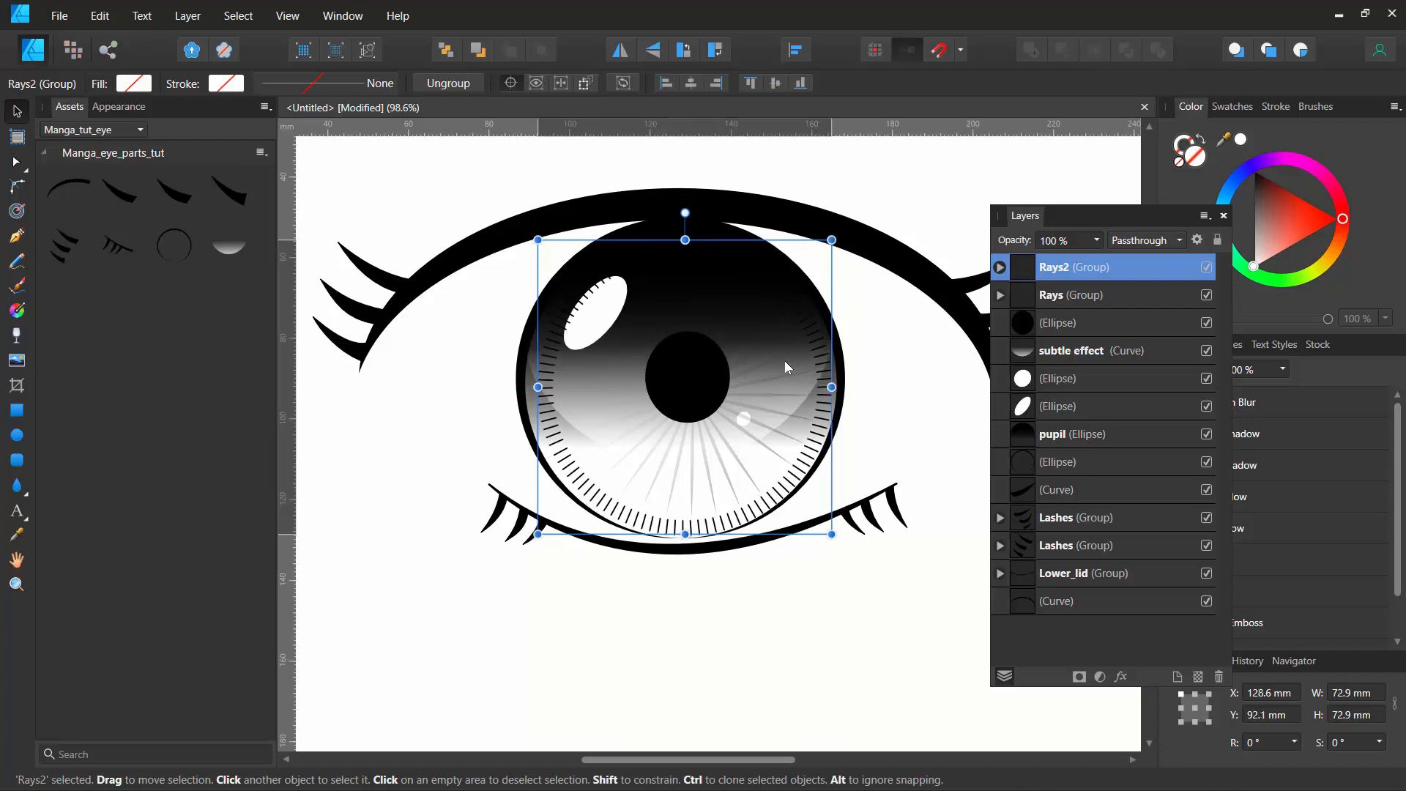
left_click_drag(785, 360, 777, 356)
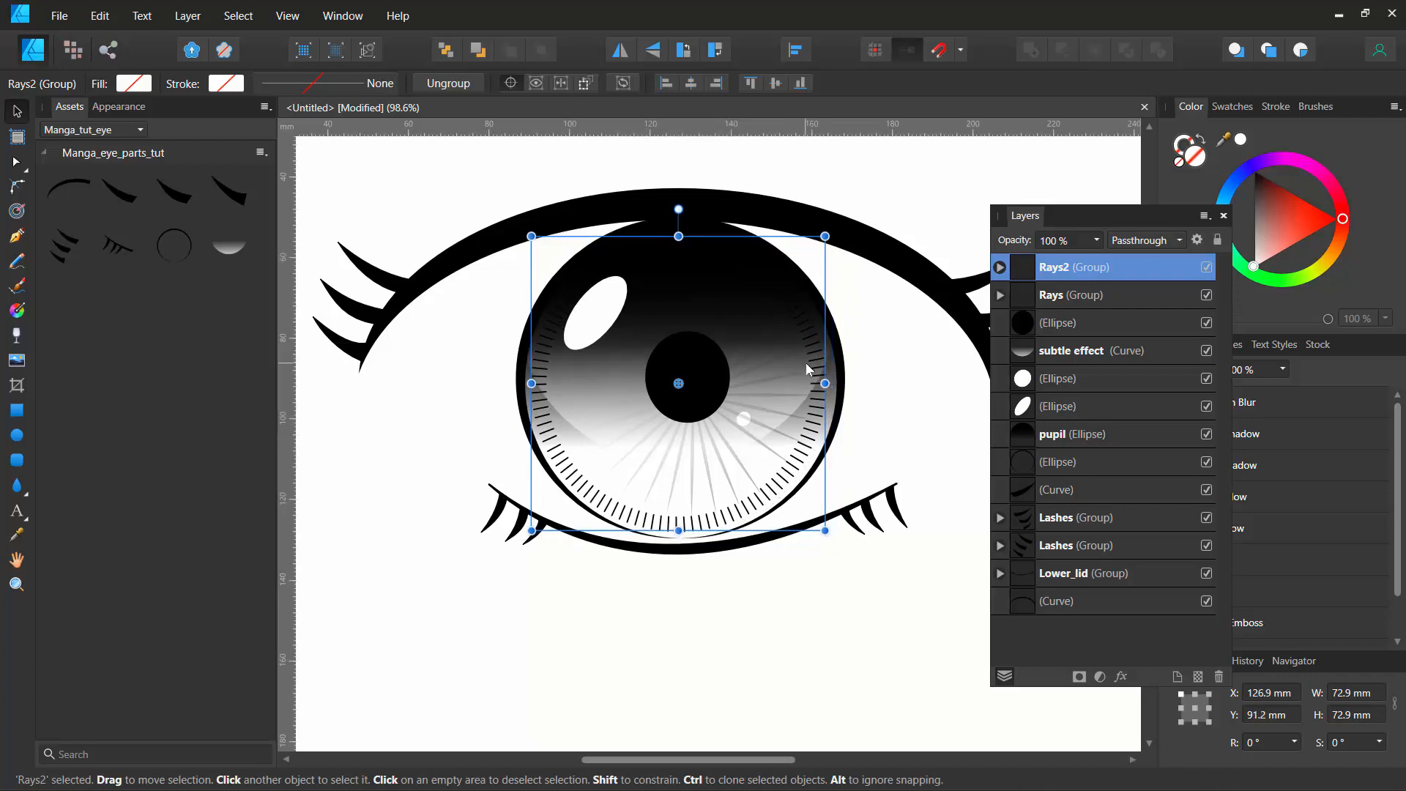
left_click_drag(823, 383, 829, 383)
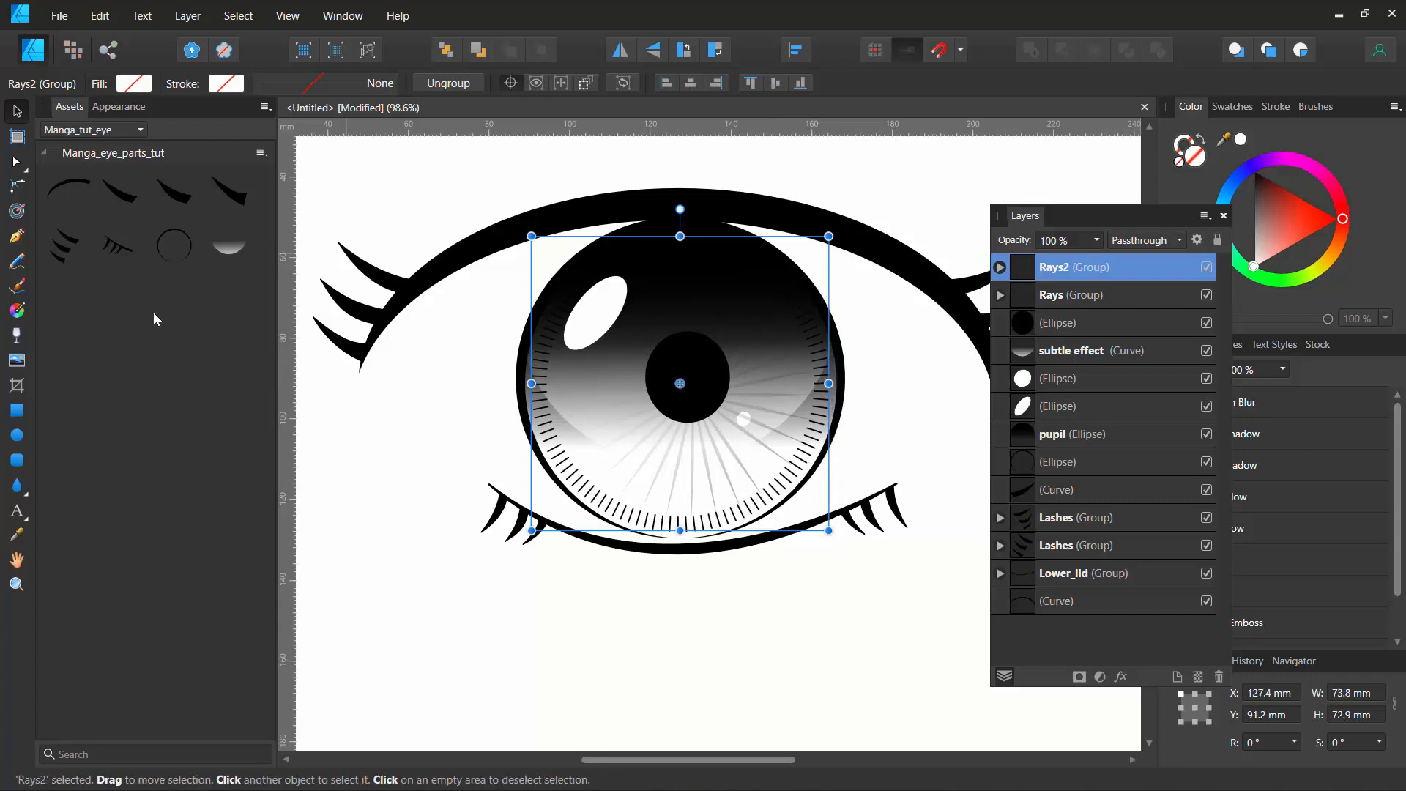
Step: Apply a reversed linear transparency to Rays2 that fades the upper ticks, extending its end below the eye and lowering the midpoint
left_click(16, 337)
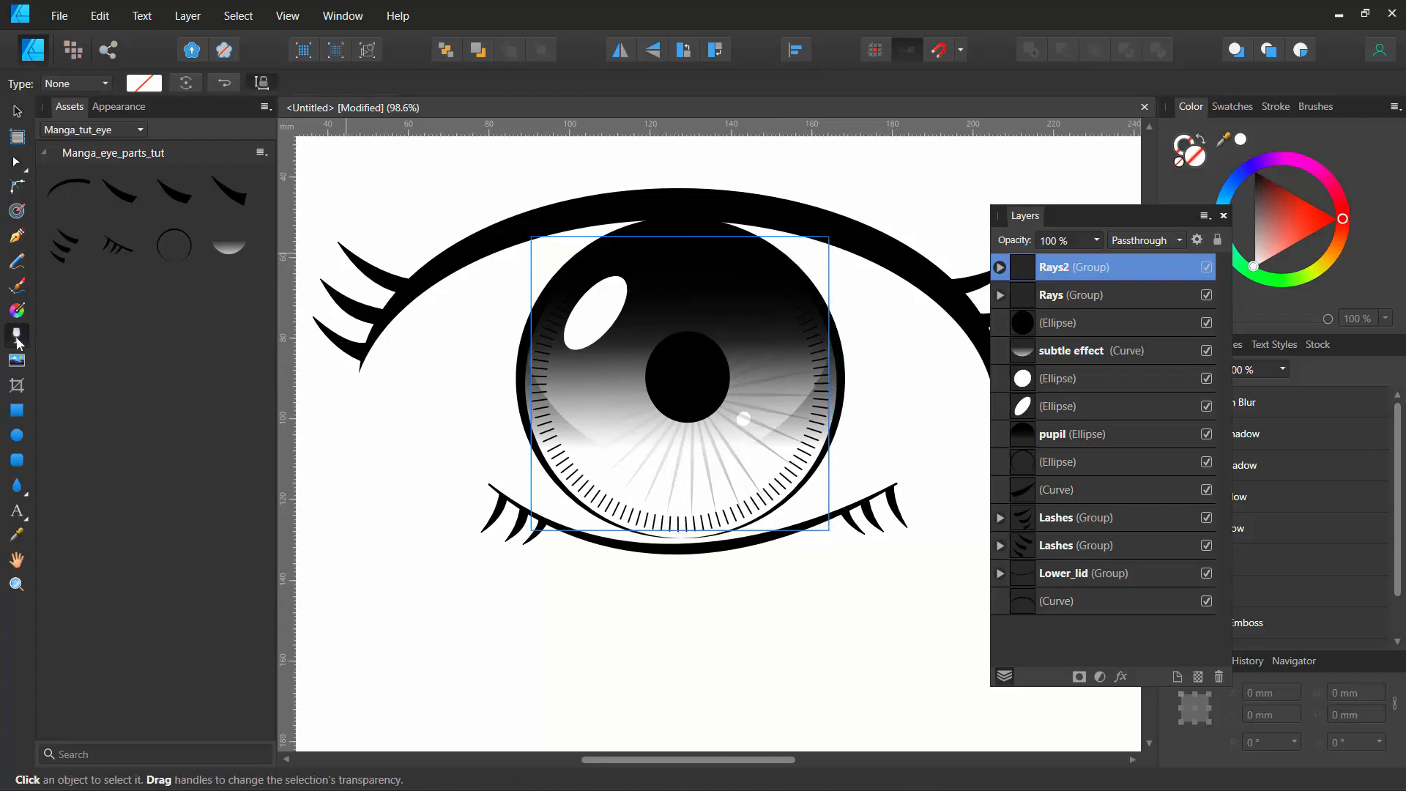
left_click_drag(639, 204, 664, 531)
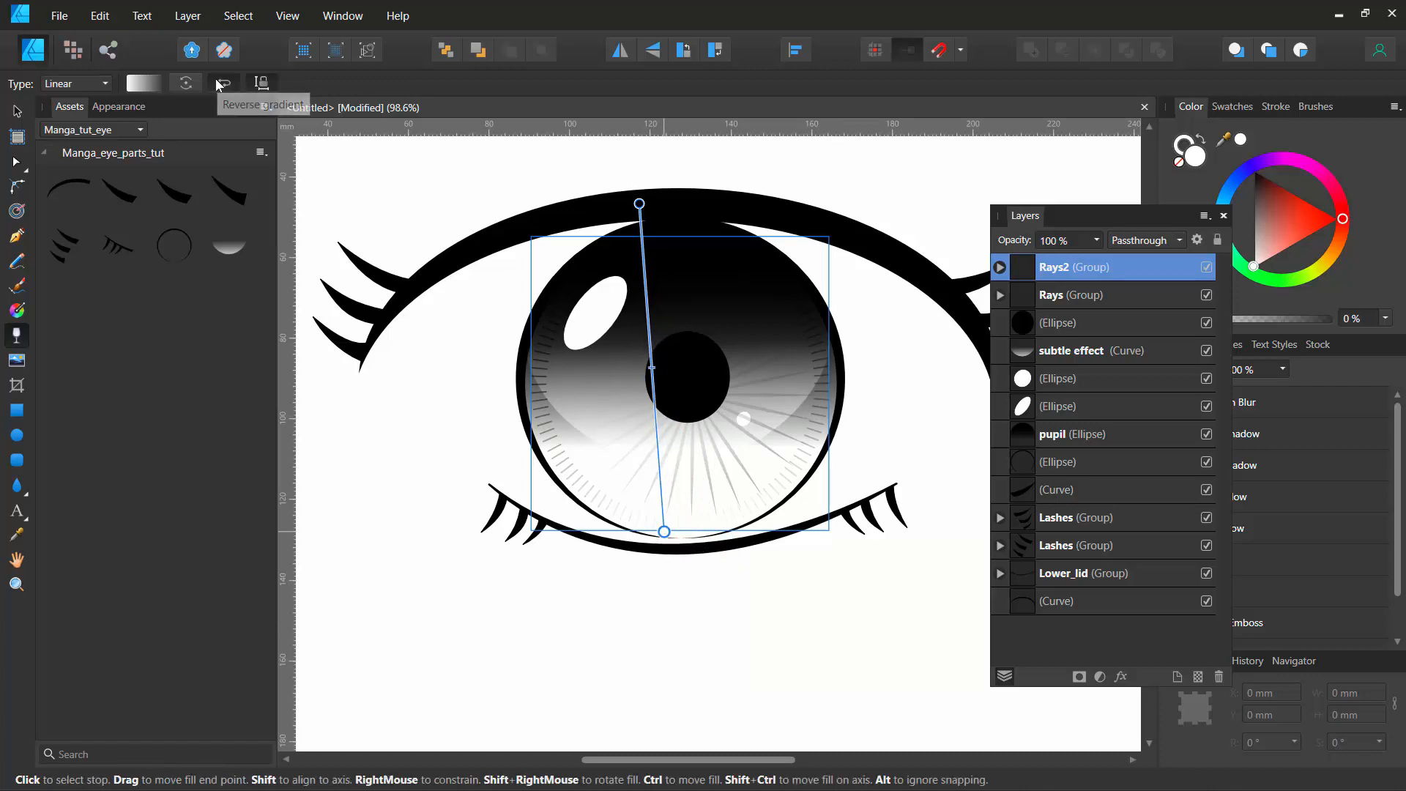
left_click(220, 84)
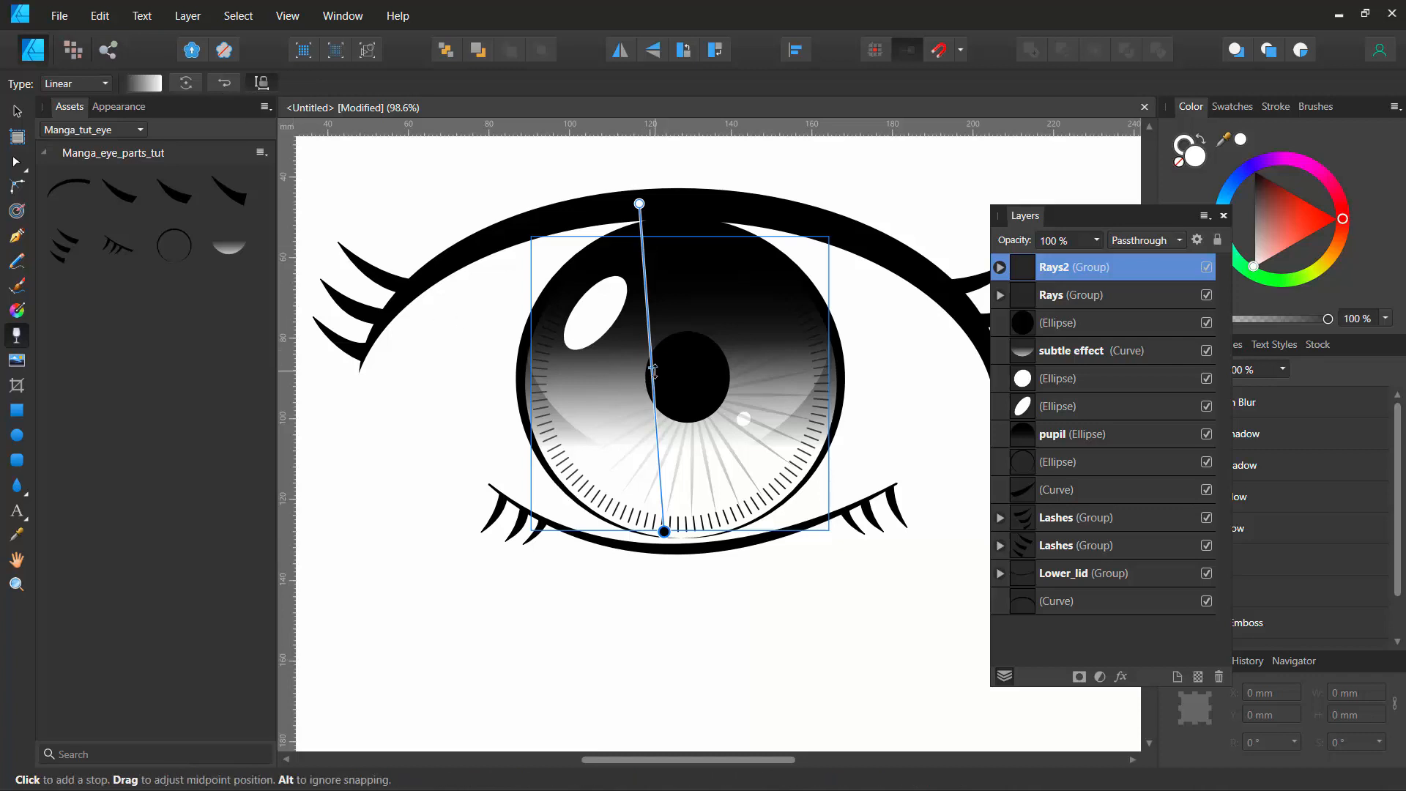
left_click(639, 204)
left_click_drag(665, 447, 646, 296)
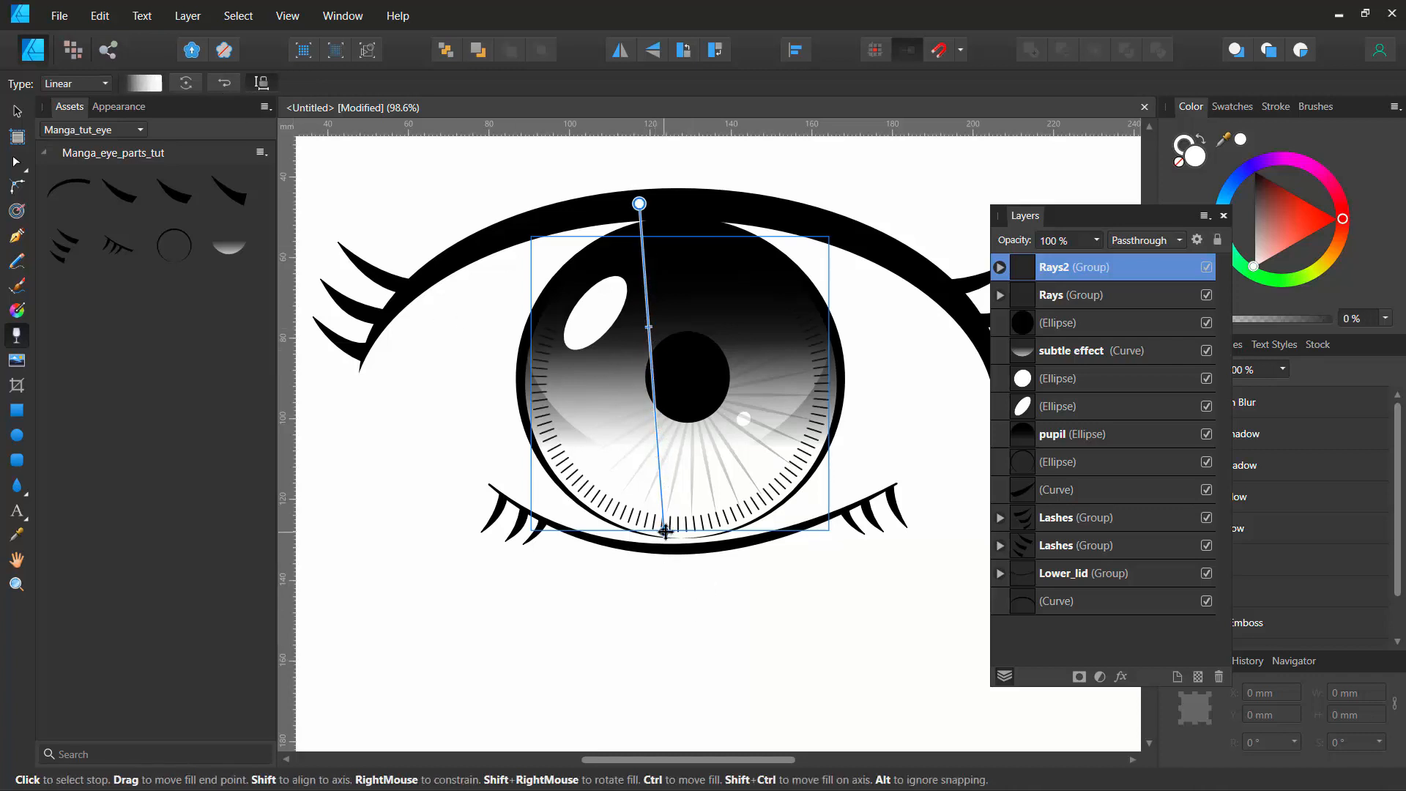
left_click_drag(669, 568, 638, 652)
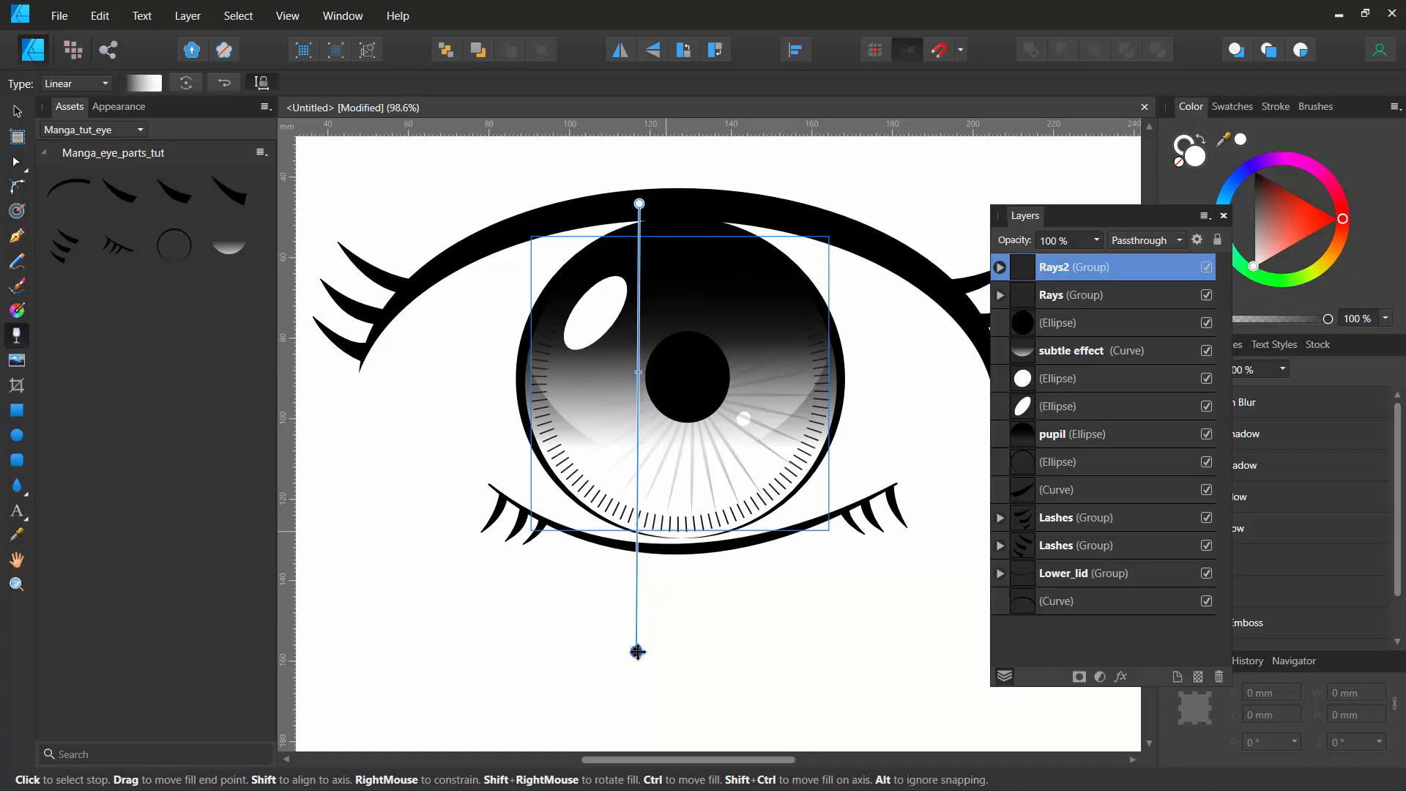
mouse_move(639, 372)
left_mouse_down()
mouse_move(659, 613)
mouse_move(637, 428)
left_mouse_up()
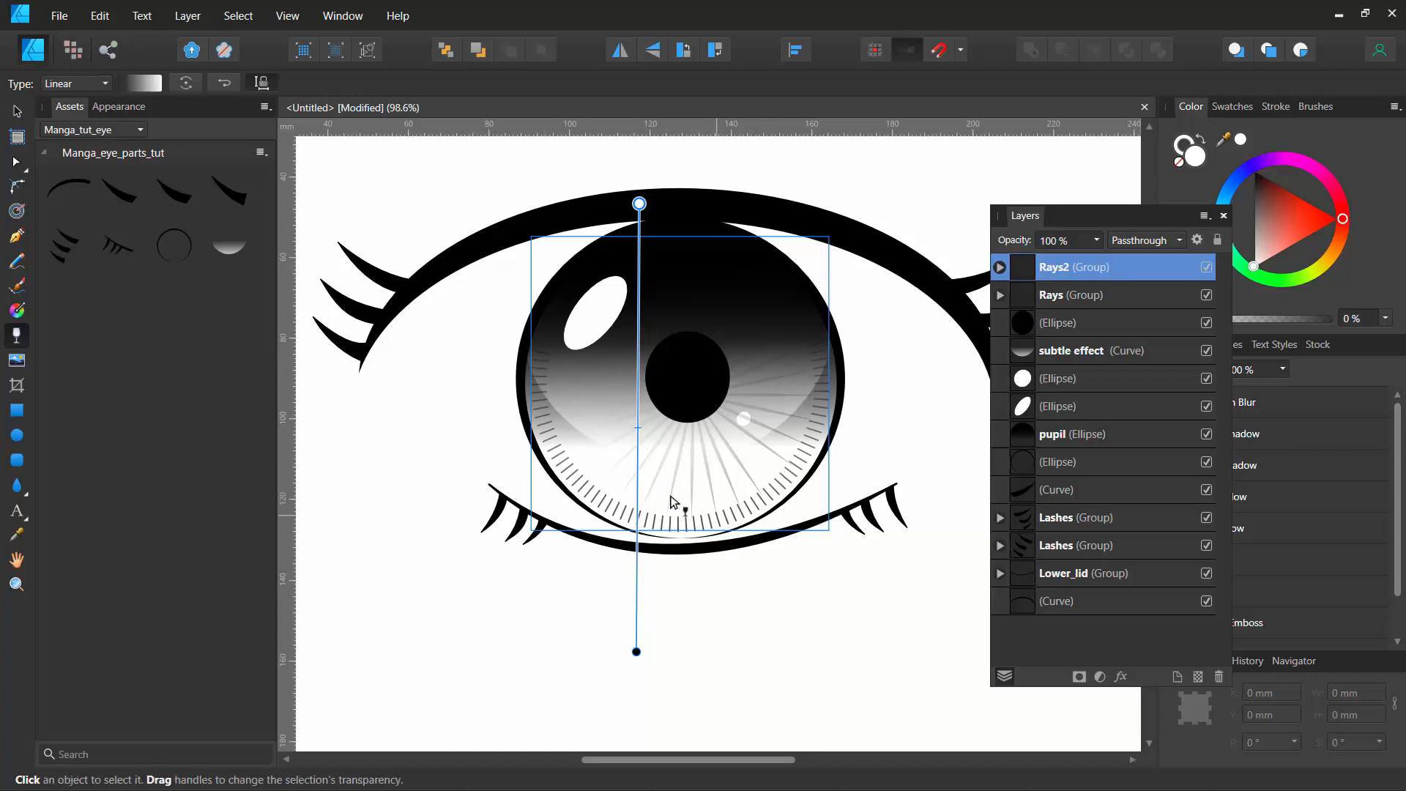
Step: Add a new pixel layer and place it inside the Rays2 group above the curves
left_click(1000, 268)
left_click(1001, 268)
left_click(1199, 677)
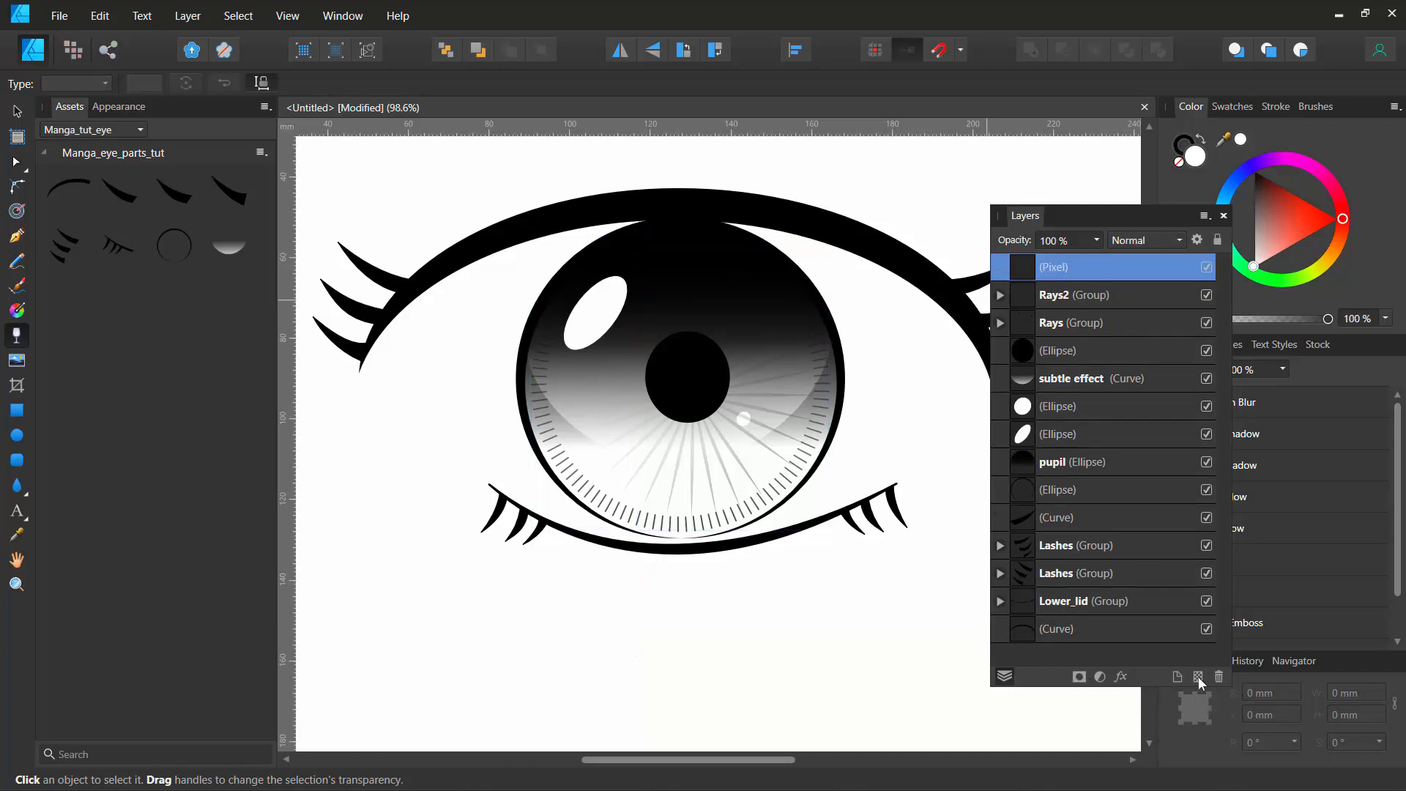
left_click_drag(1024, 266, 1045, 305)
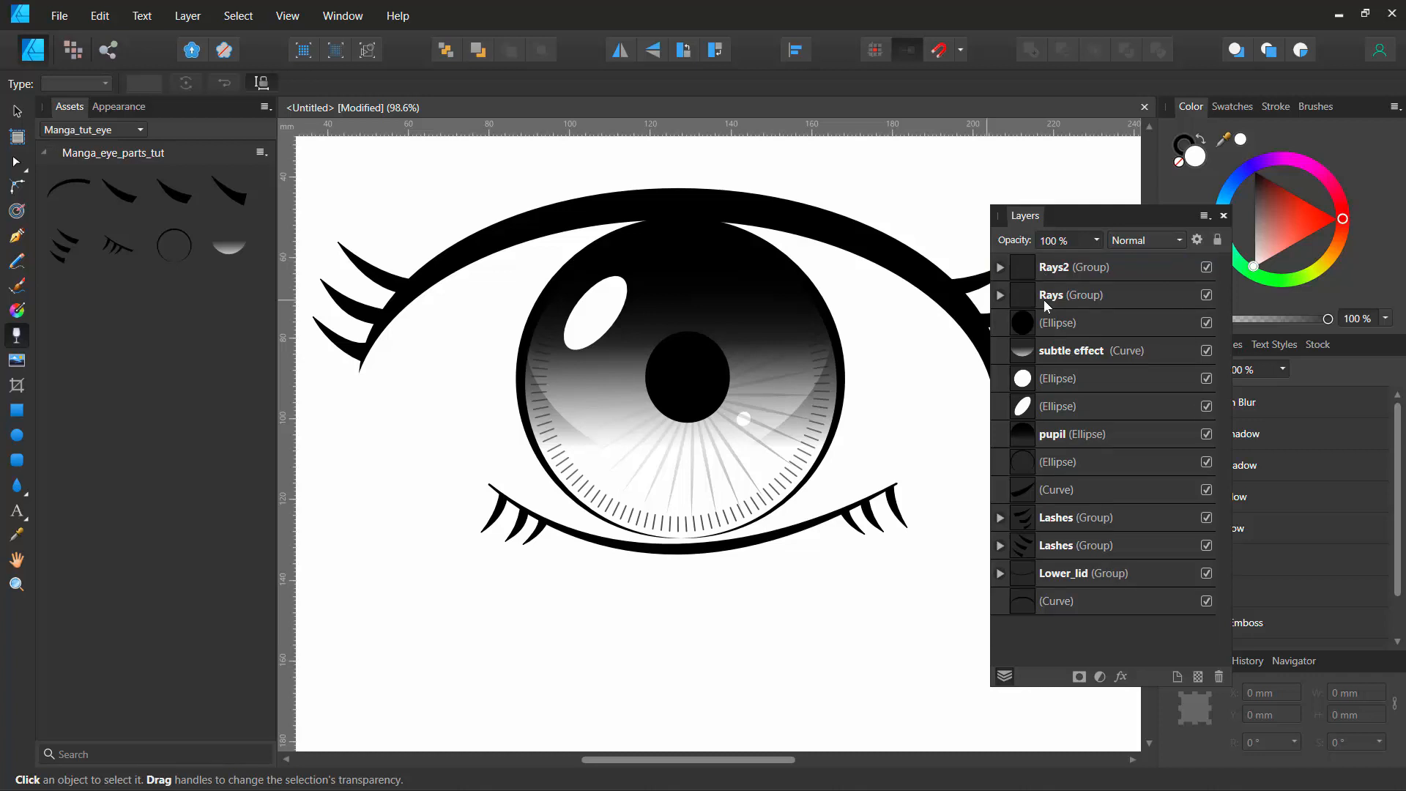
left_click(1000, 268)
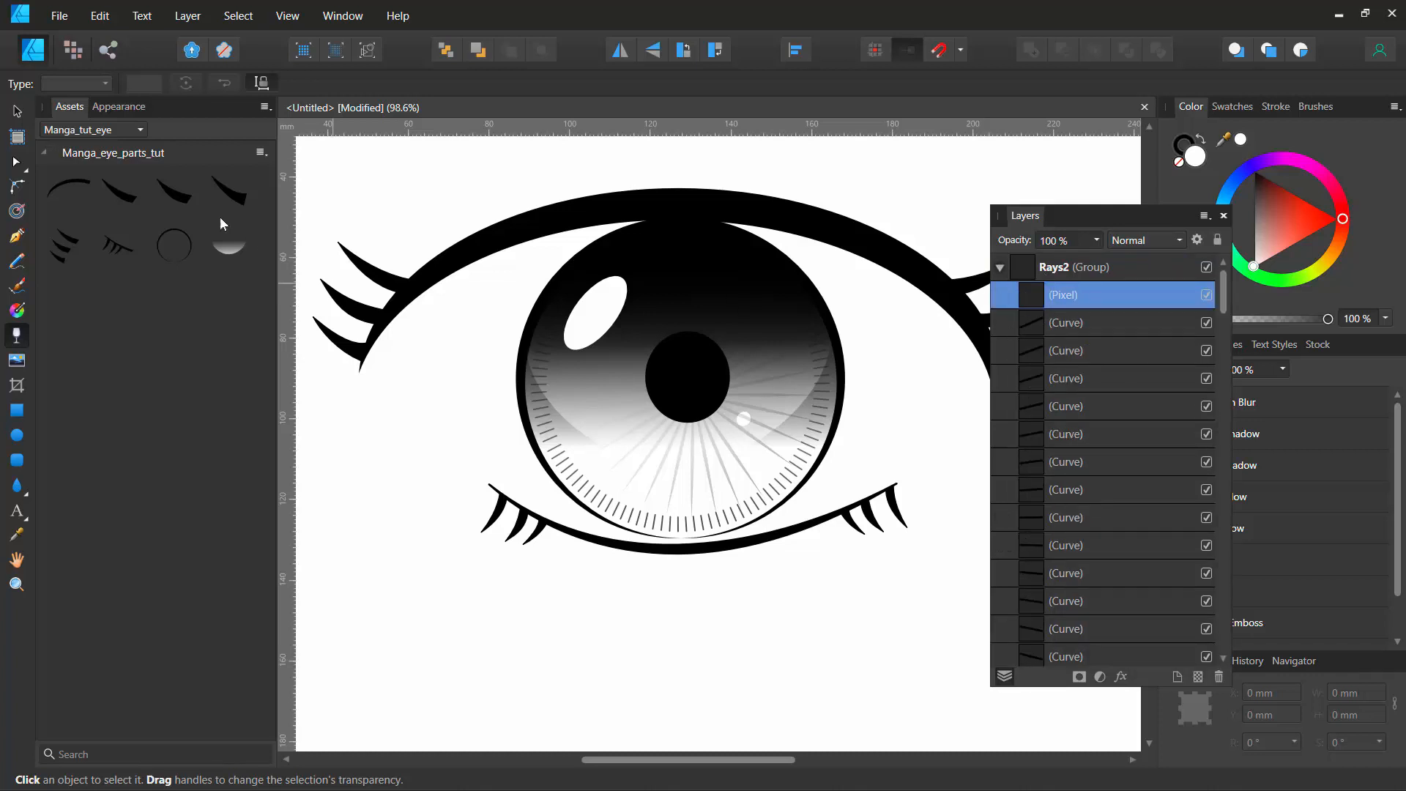
Step: Try to flood-fill a large elliptical marquee selection over the upper eye with black on the pixel layer, using the Pixel Persona
left_click(72, 53)
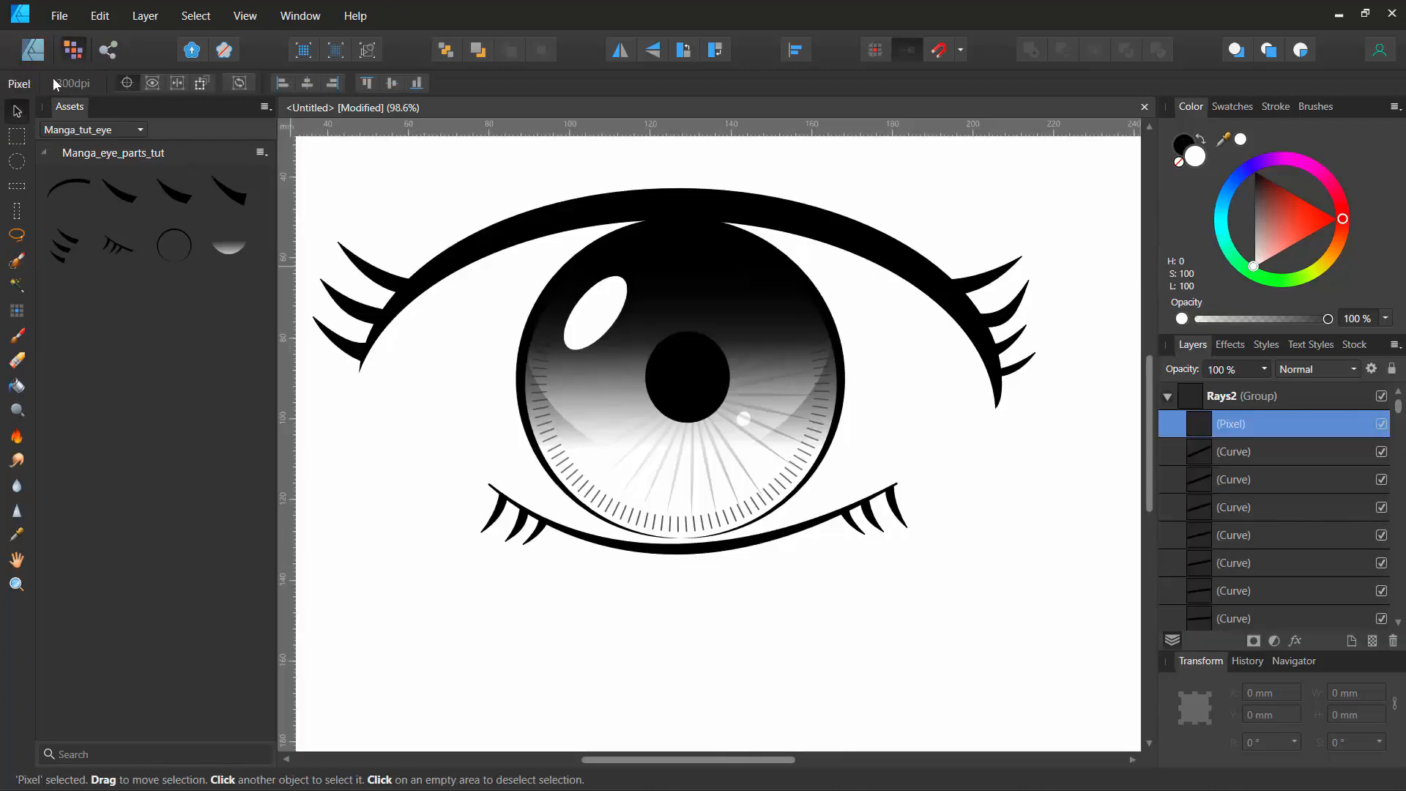
left_click(17, 161)
left_click_drag(469, 225, 988, 481)
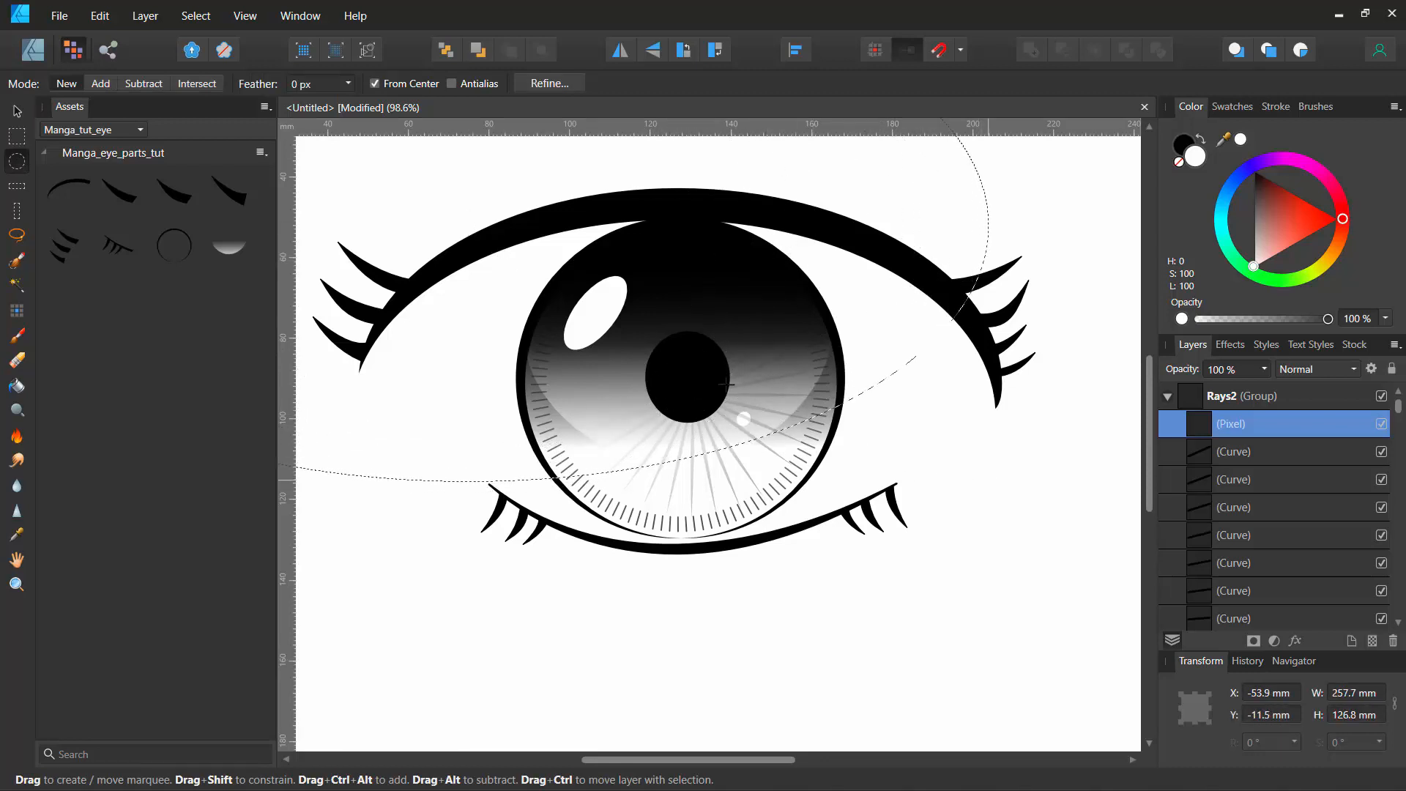
left_click(16, 386)
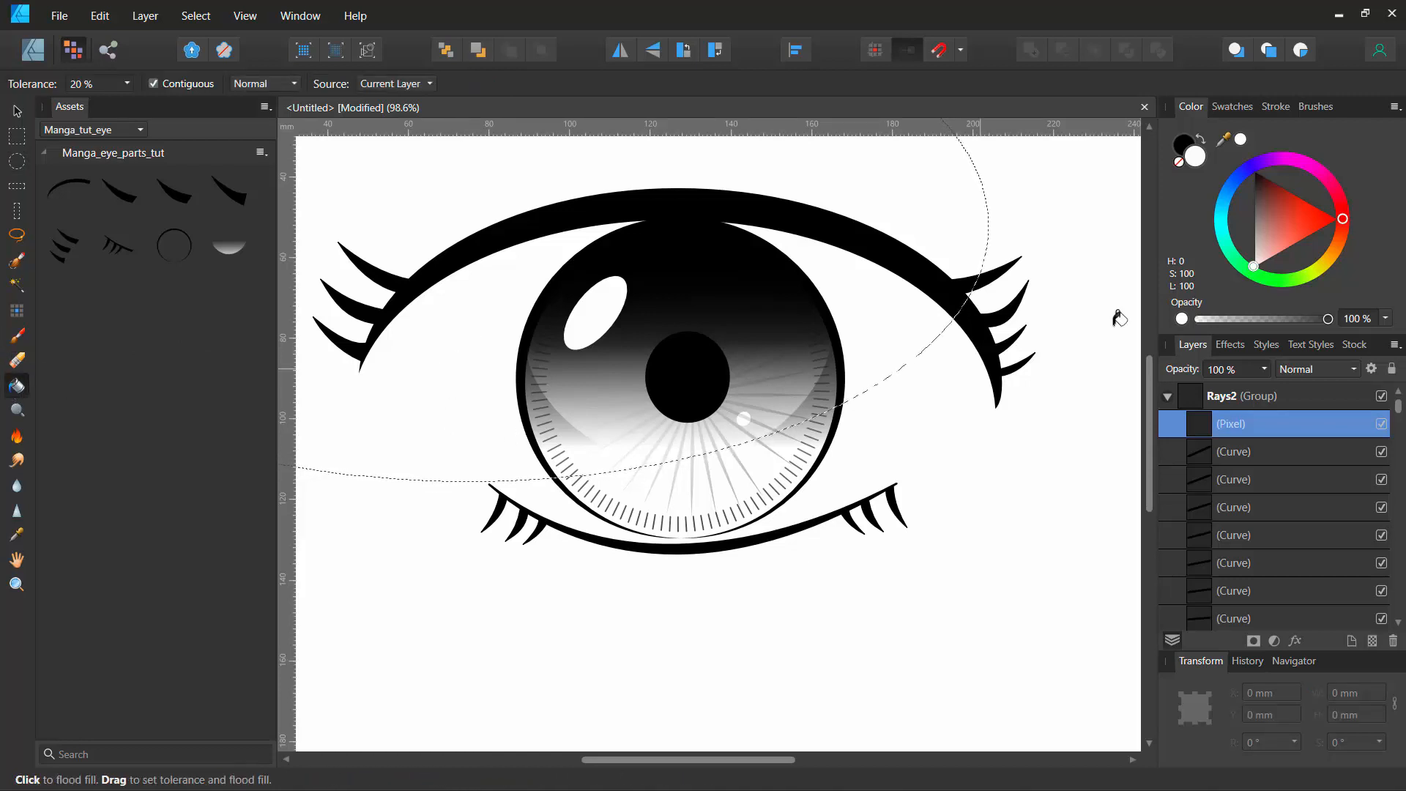
left_click(1250, 169)
left_click(823, 359)
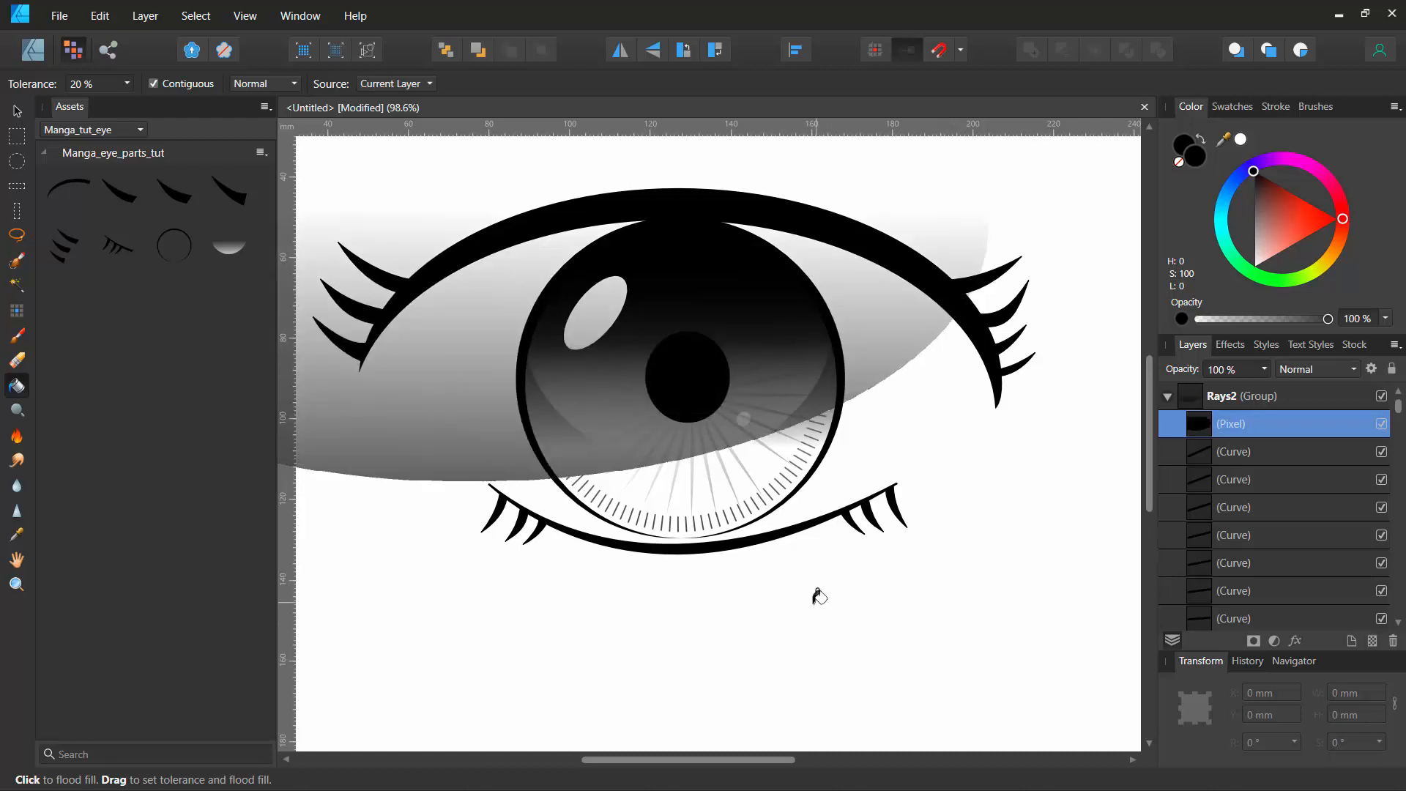
Step: Undo the black flood fill and the elliptical marquee selection
scroll(804, 598, "down", 2)
scroll(803, 598, "down", 2)
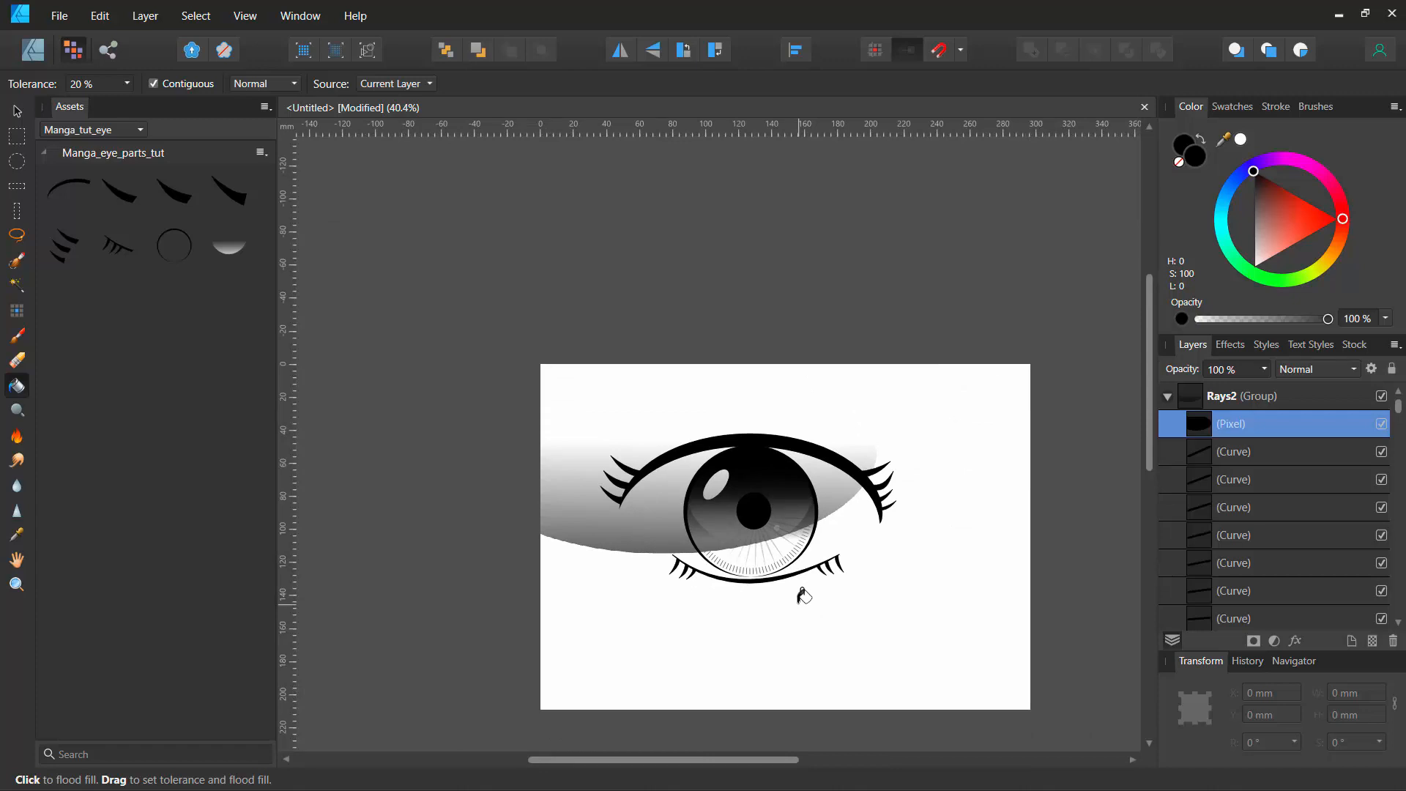
key("ctrl+z")
key("ctrl+z")
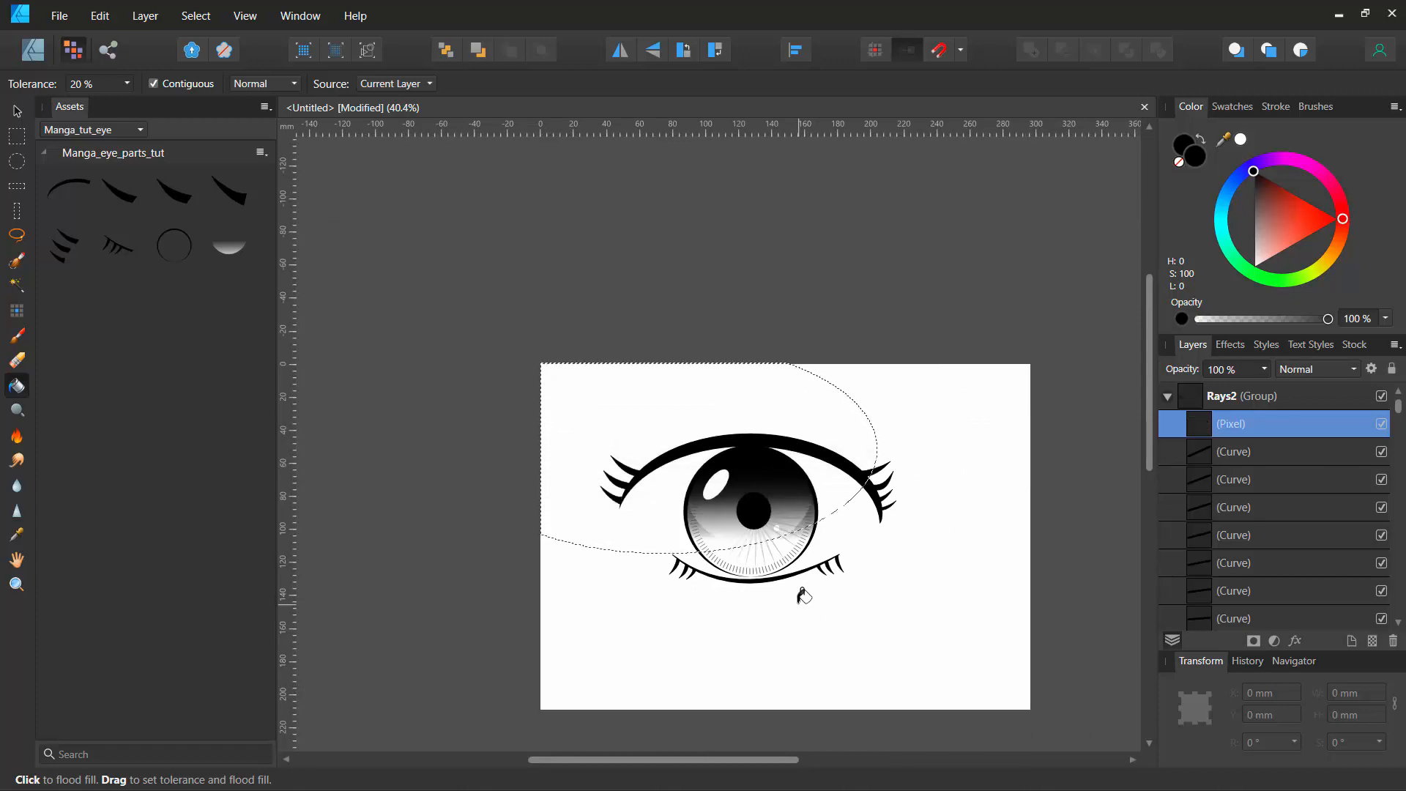
key("ctrl+z")
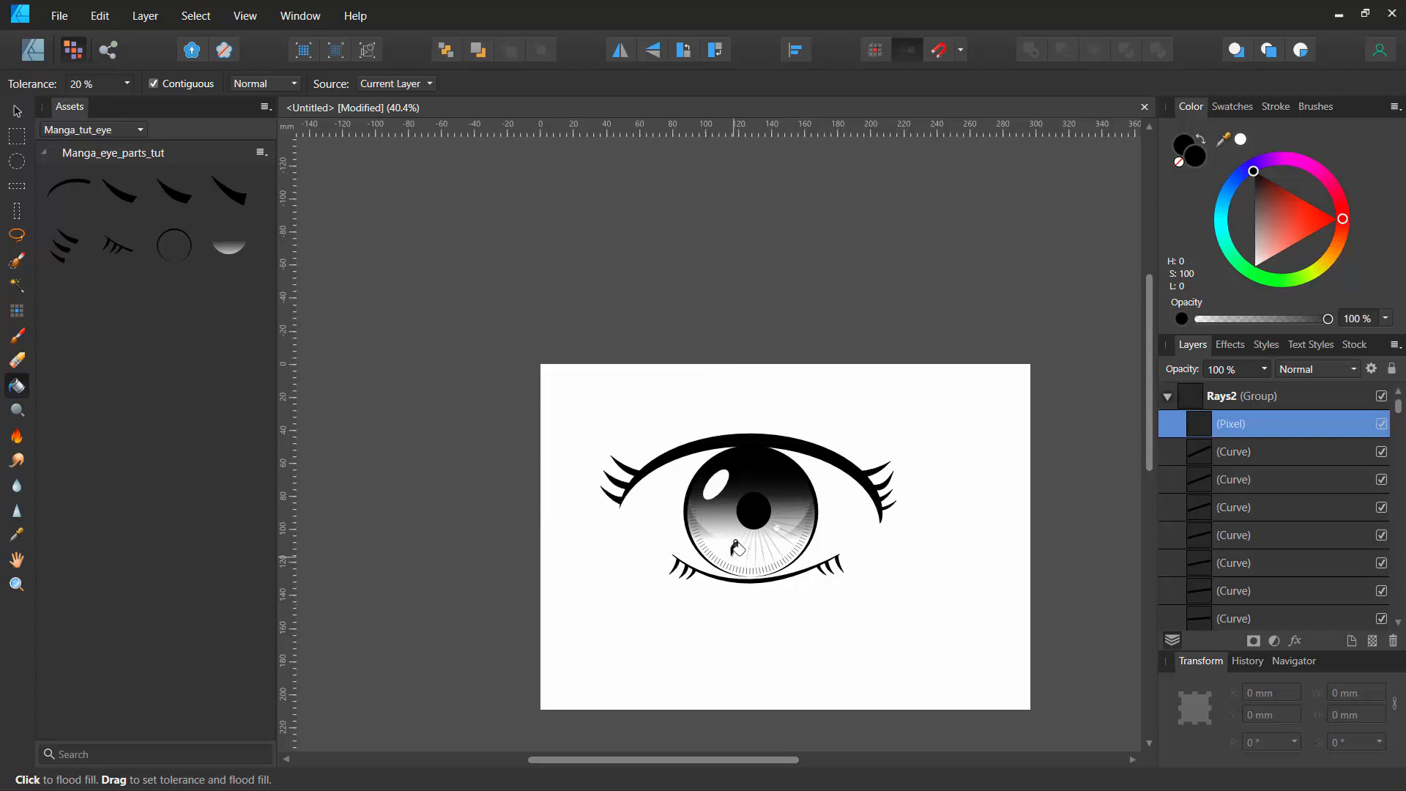
Step: Return to the Designer Persona, collapse the Rays2 group and clear the selection
scroll(737, 545, "up", 4)
scroll(736, 546, "down", 2)
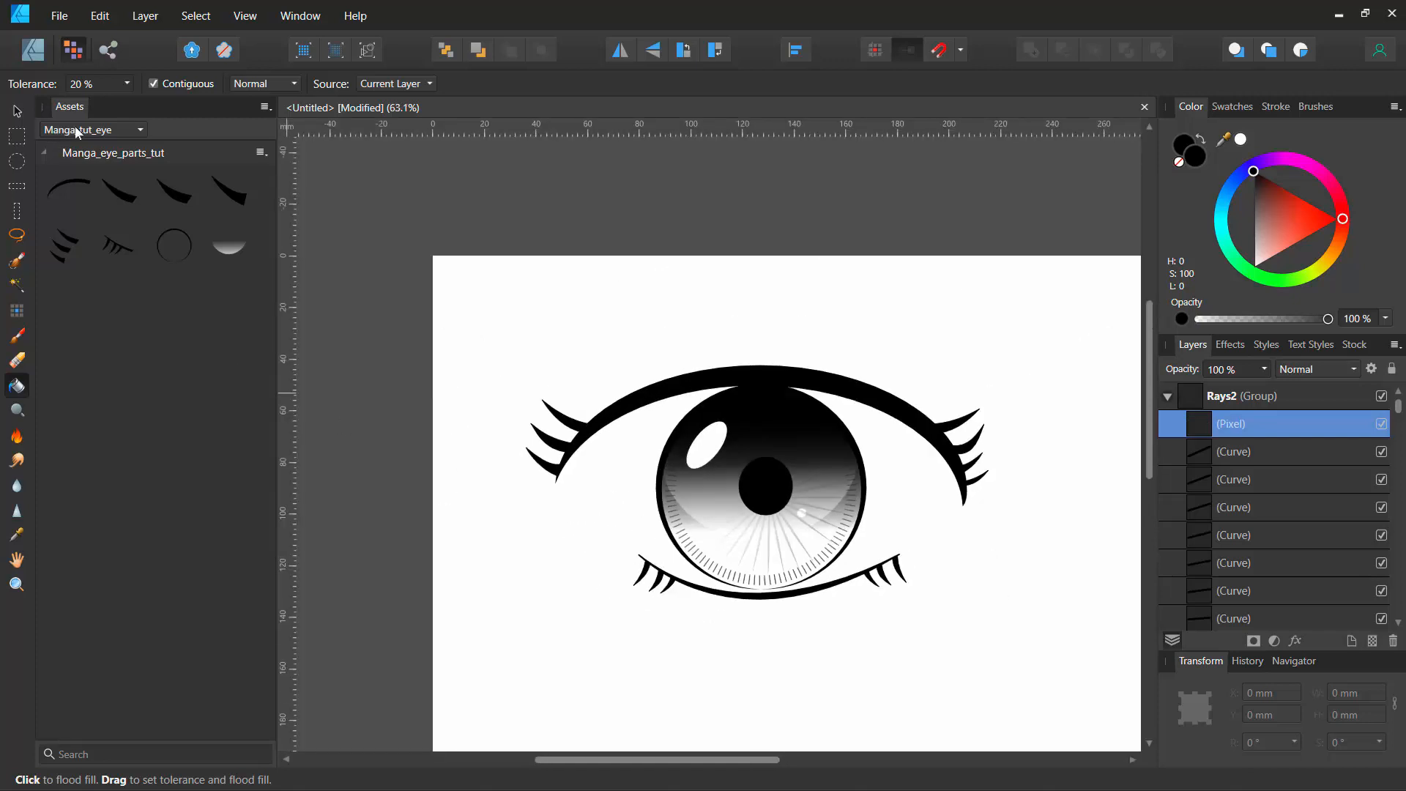
left_click(35, 51)
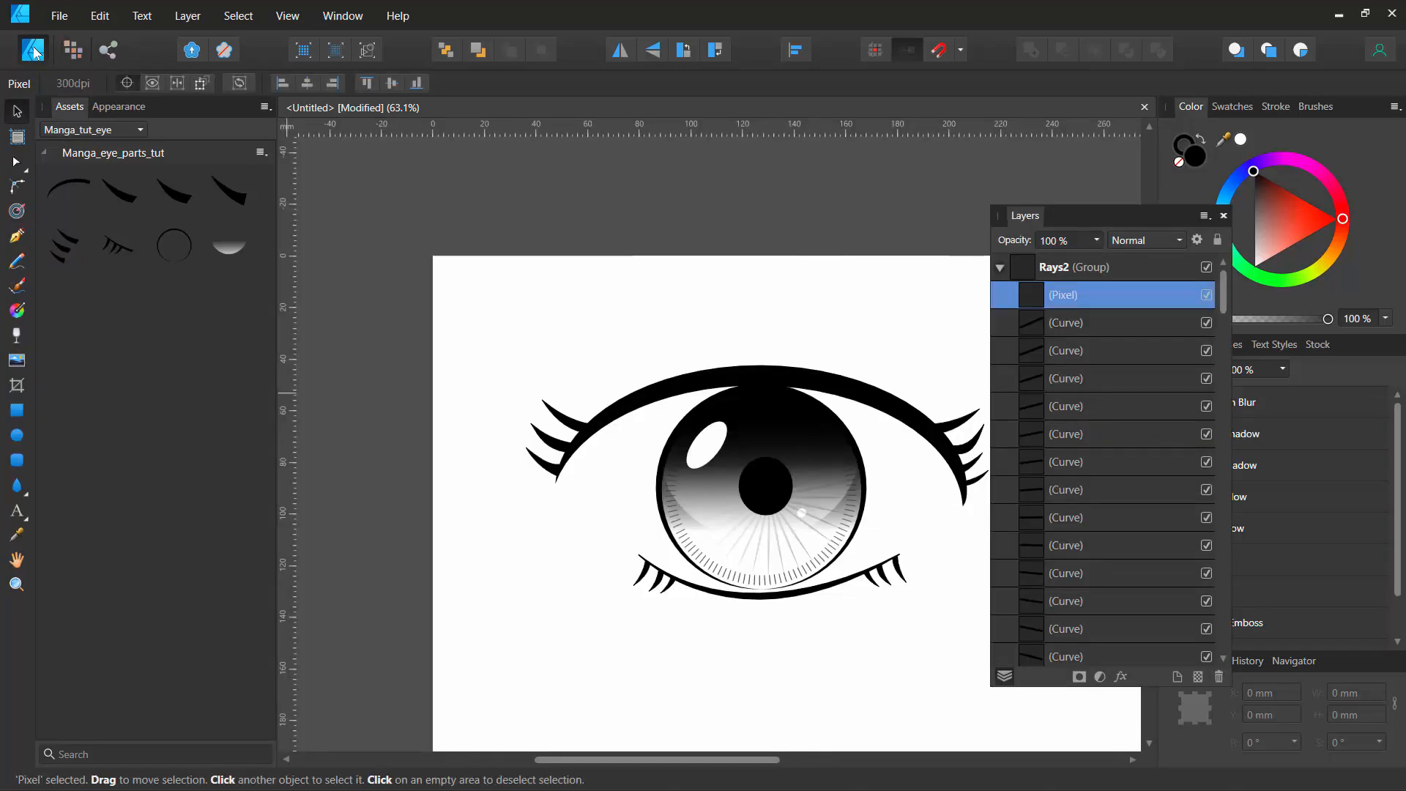
left_click(1001, 270)
left_click(1034, 266)
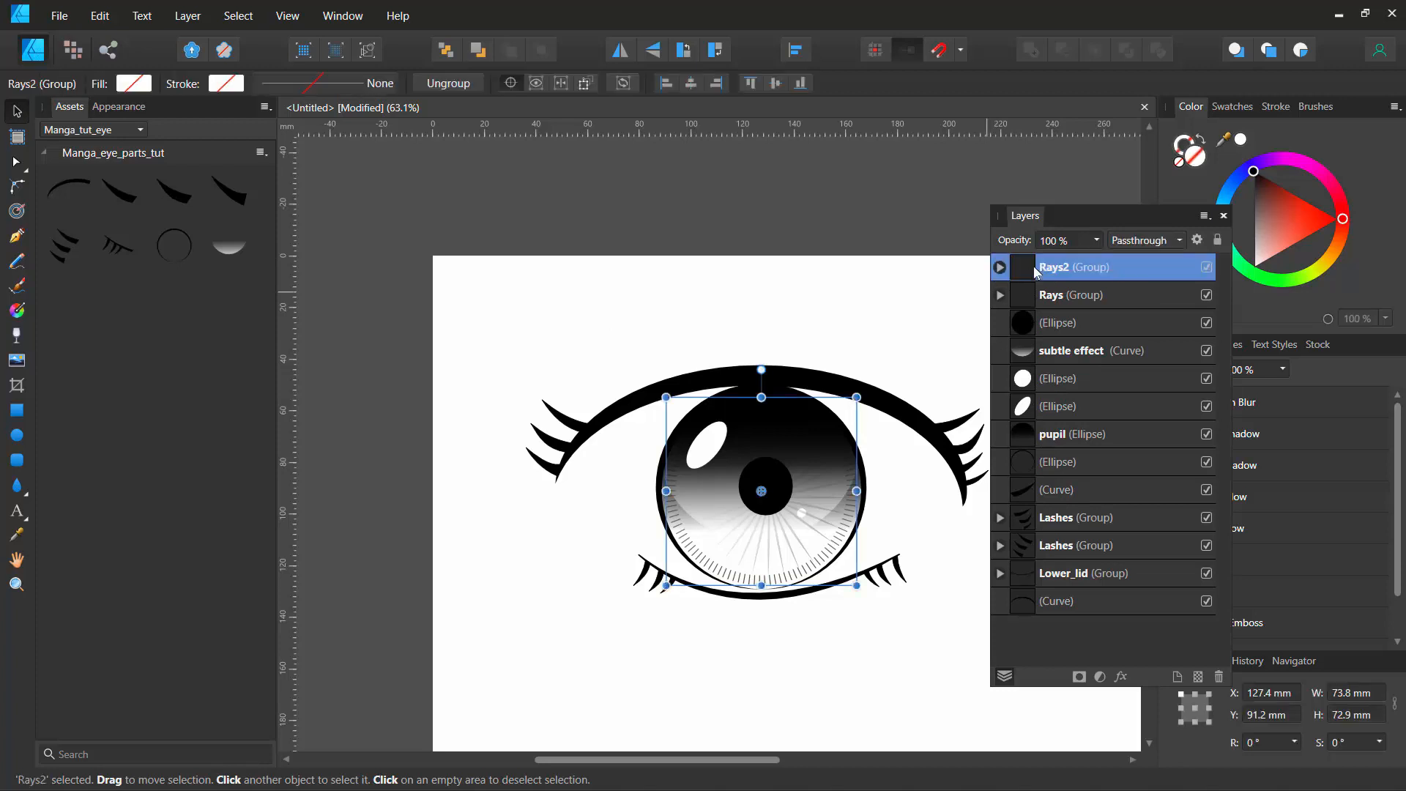
left_click(628, 304)
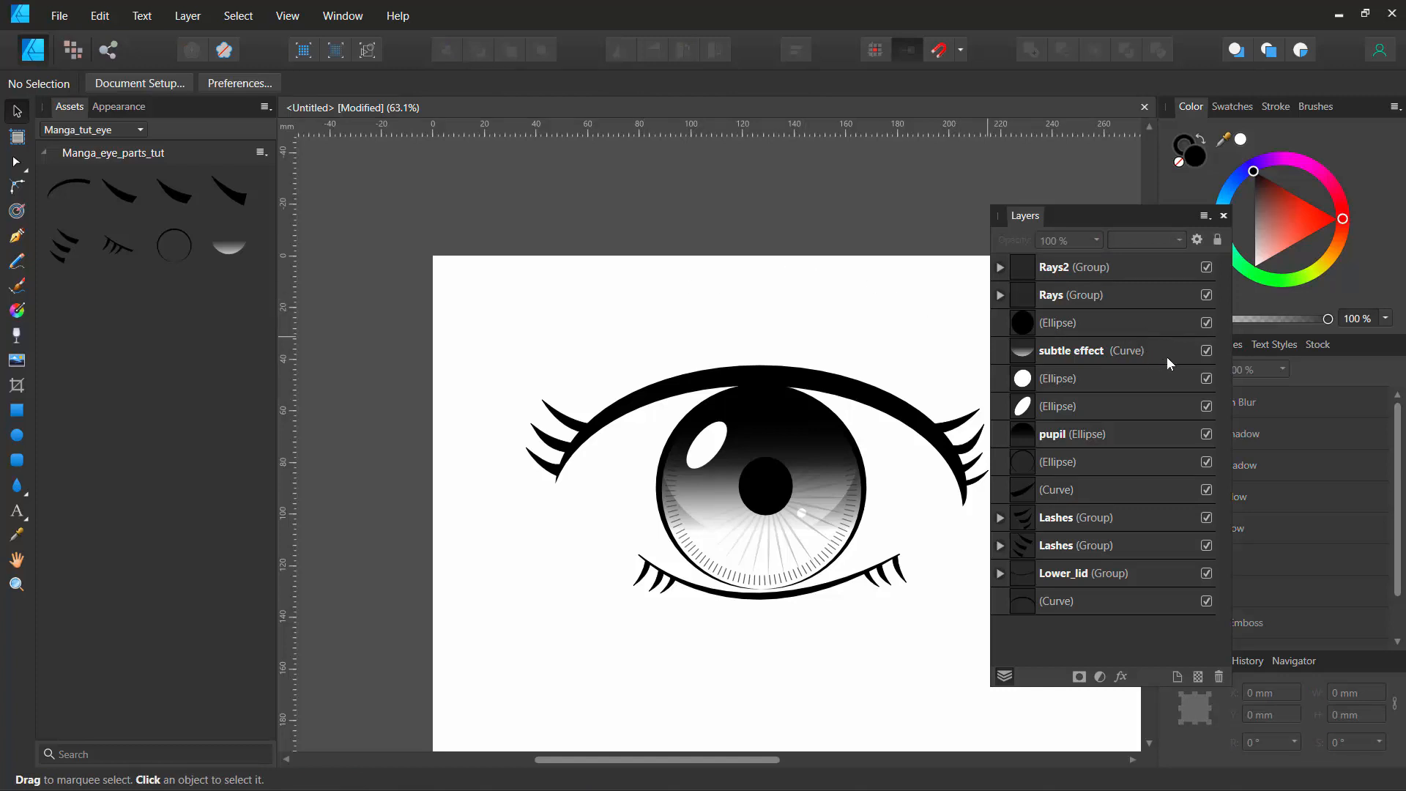
Step: Group all the eye objects together and name the group Eye_R
left_click_drag(1087, 216, 274, 263)
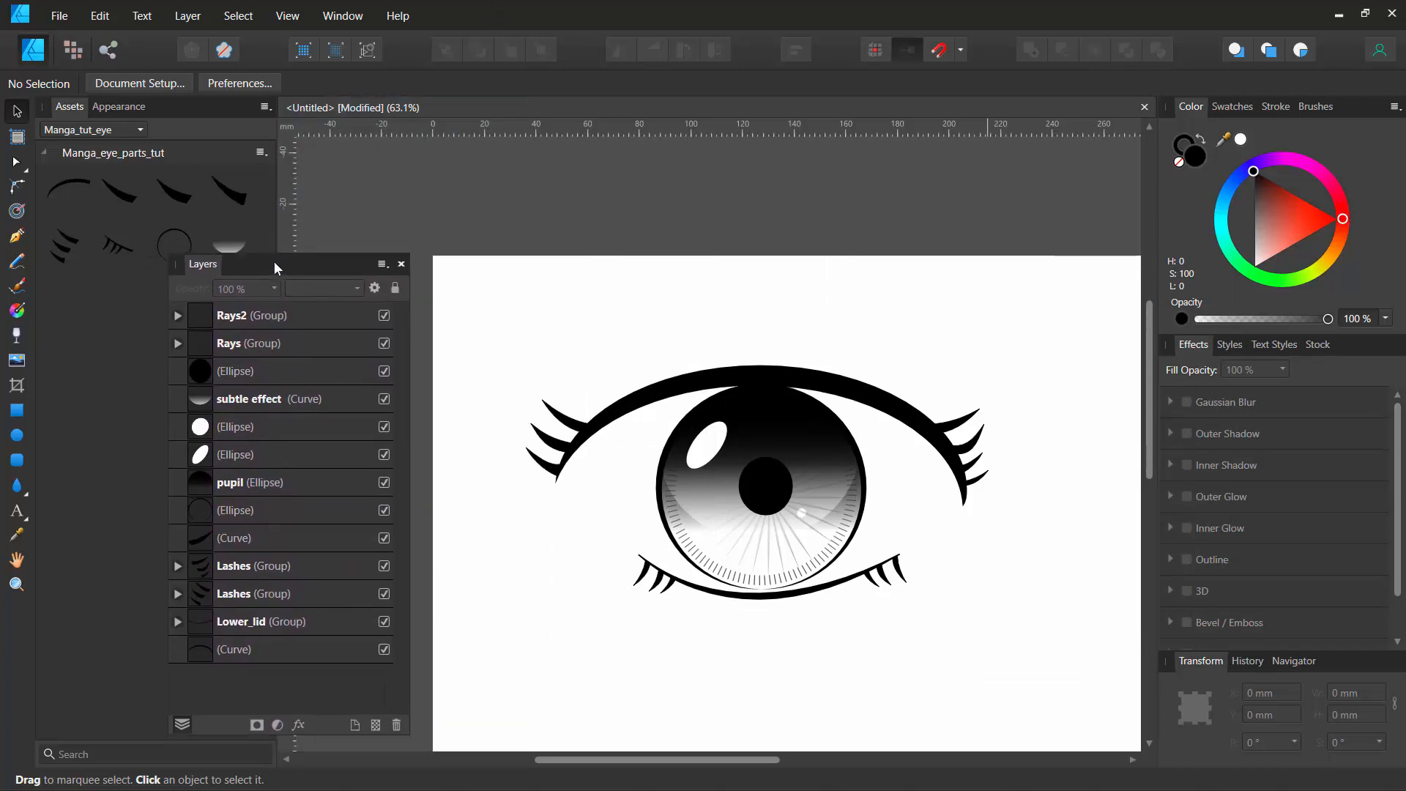
key("ctrl+a")
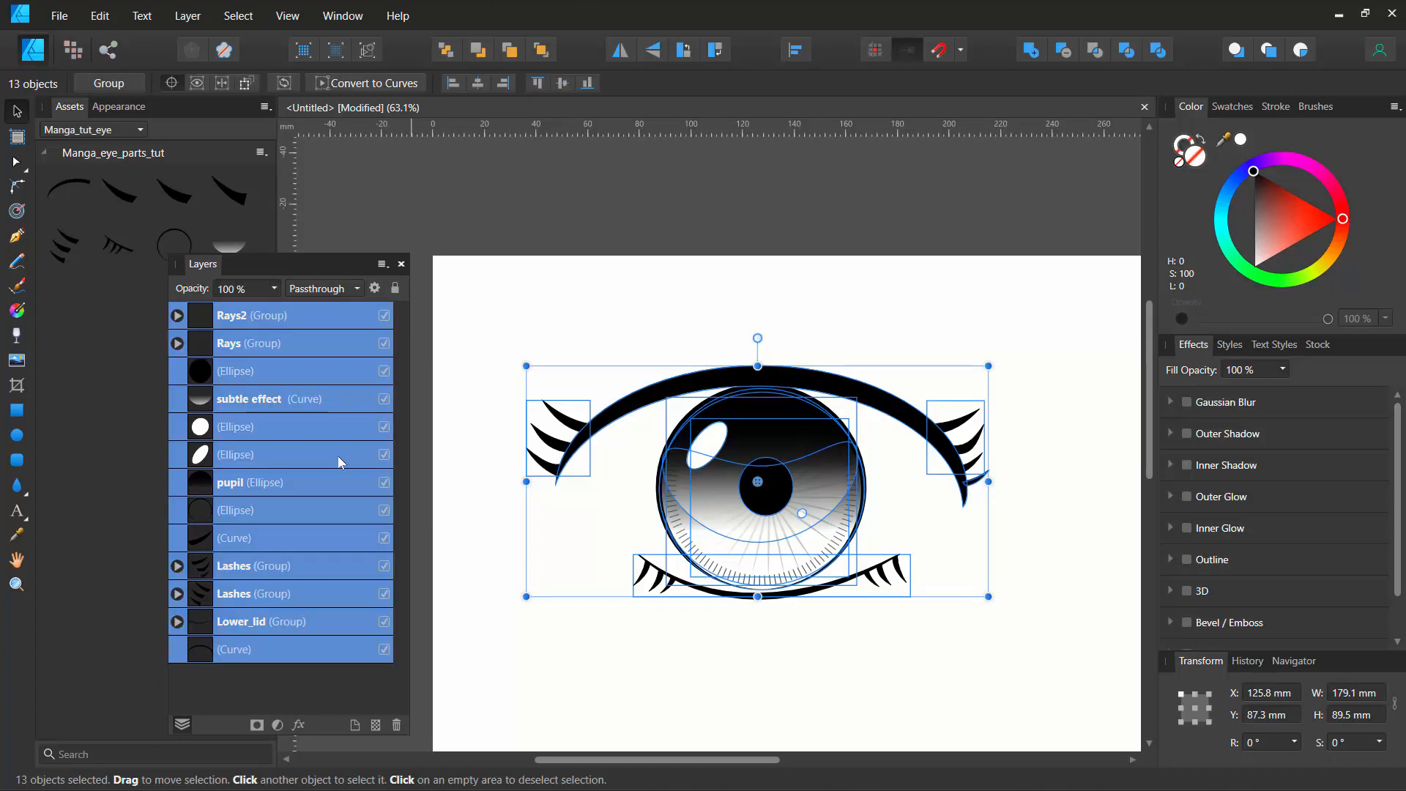
key("ctrl+g")
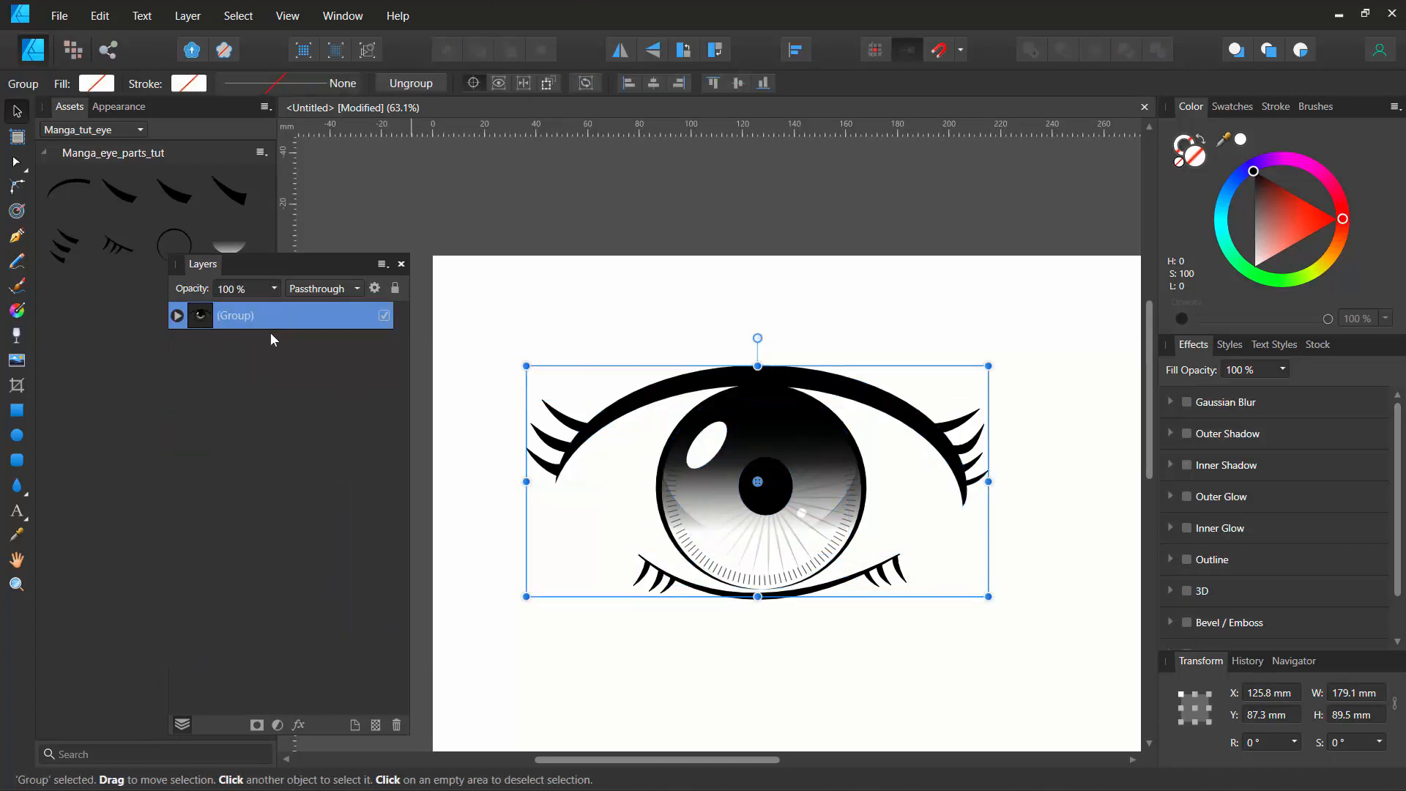
double_click(236, 315)
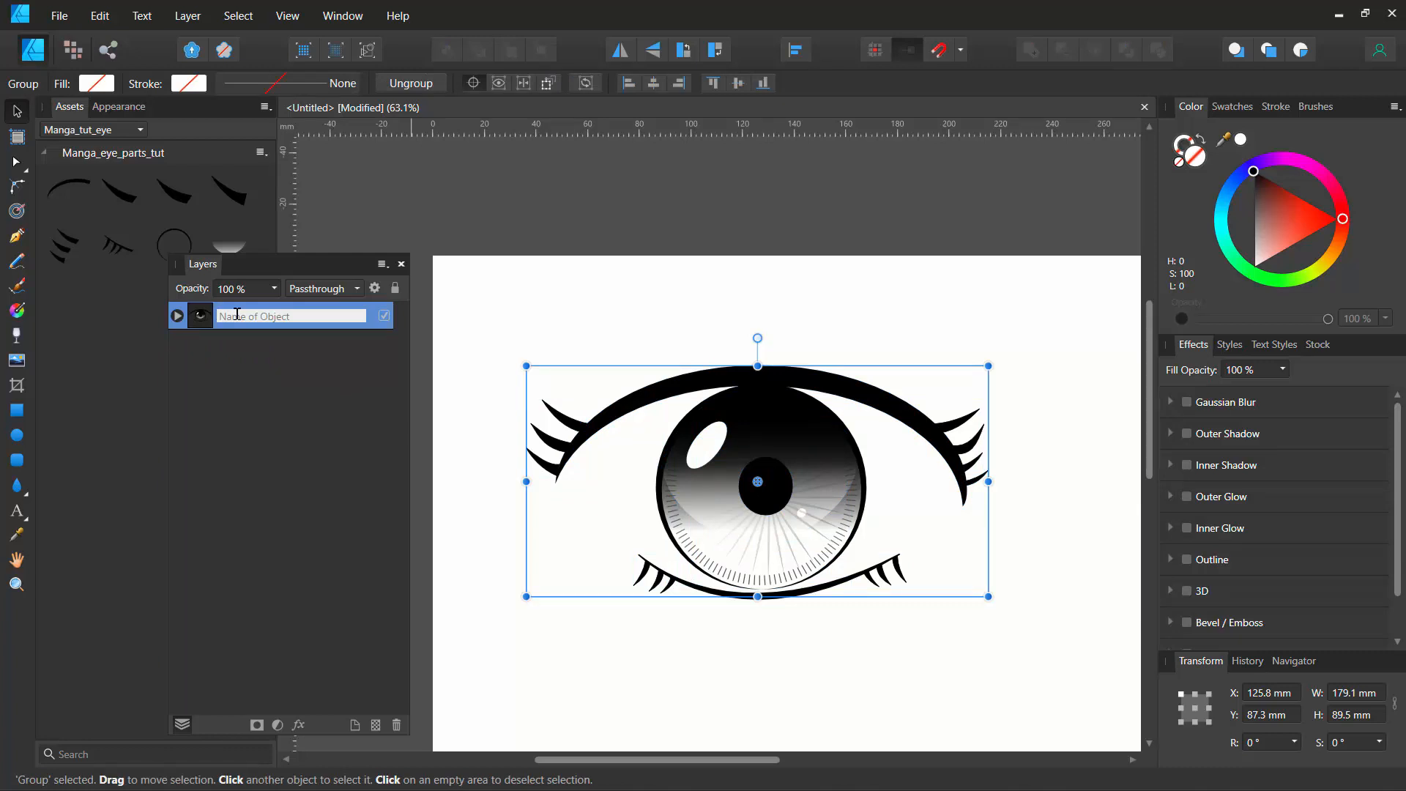
type("Eye_R")
key("Return")
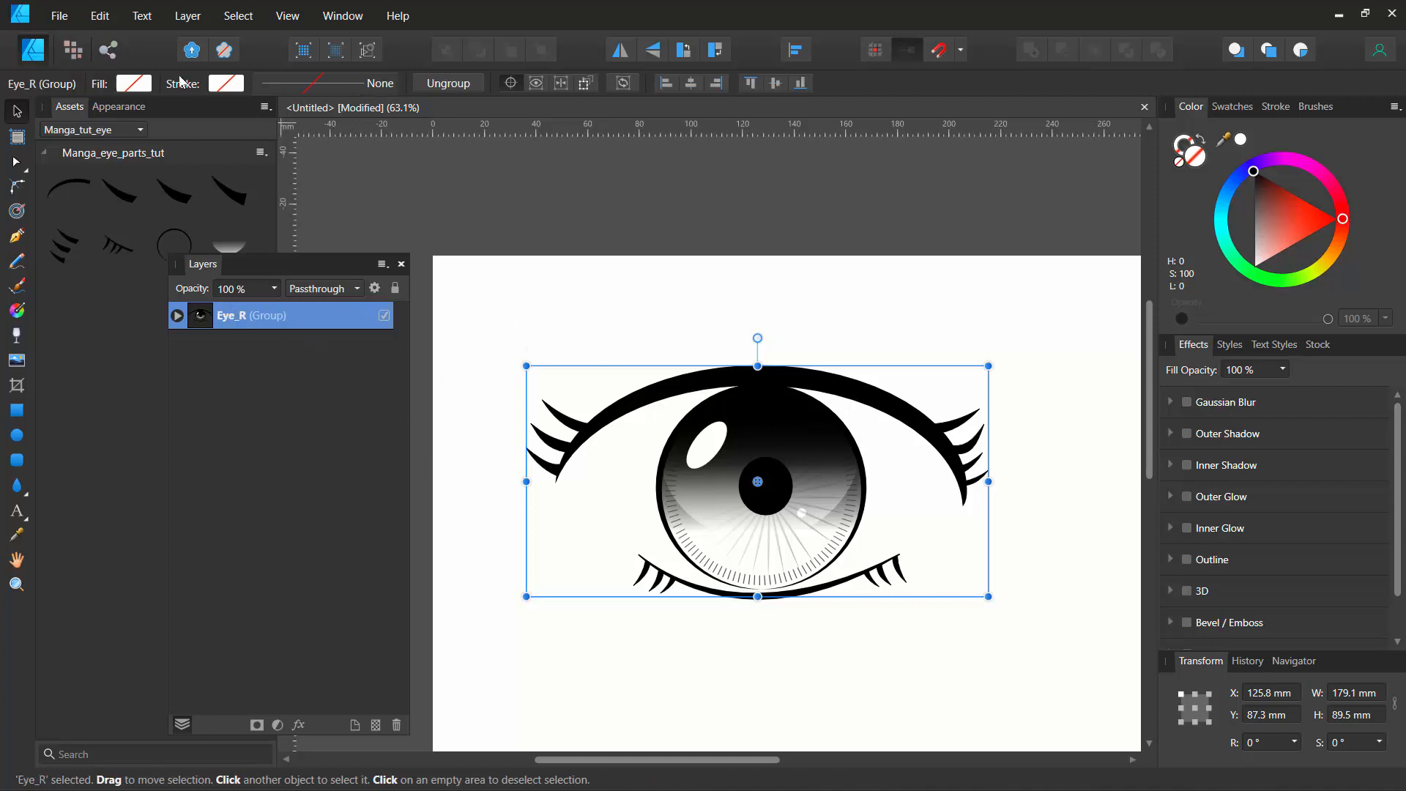
Step: Enable Scale with object for the strokes of the Eye_R group
left_click(1292, 106)
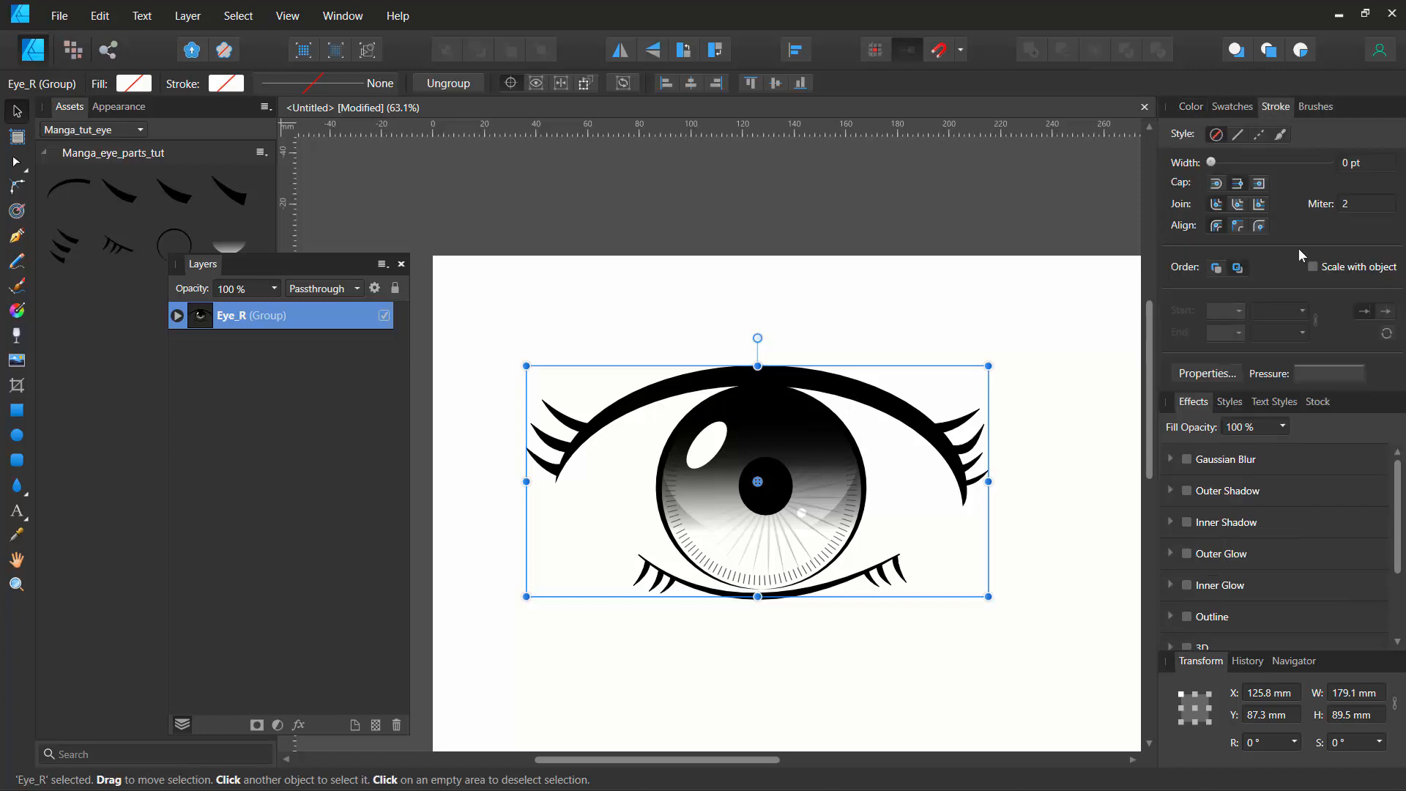
left_click(1312, 267)
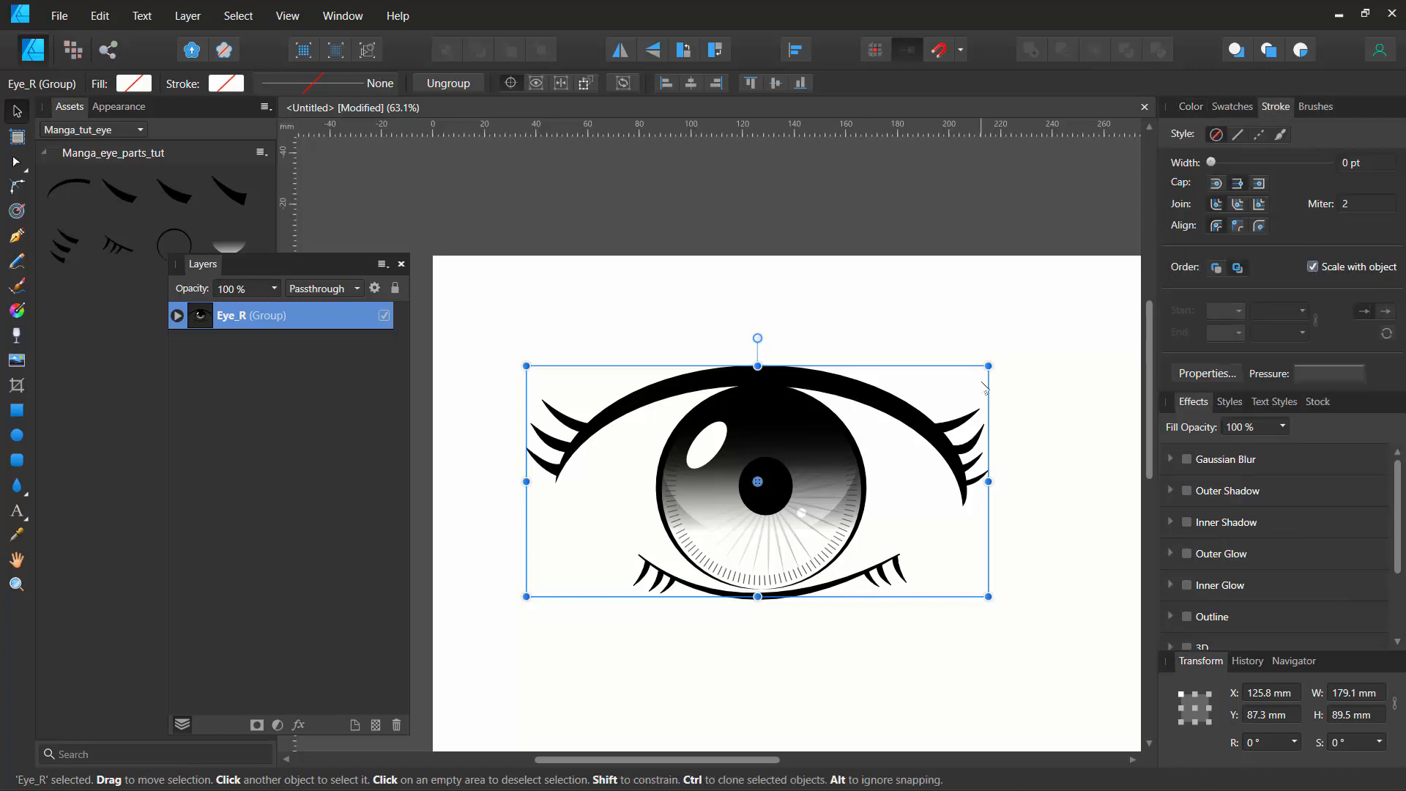
Step: Try scaling the Eye_R group down to about 75.2 by 30.2 mm near the page's upper left
left_click_drag(989, 365, 654, 455)
left_click_drag(645, 397, 645, 402)
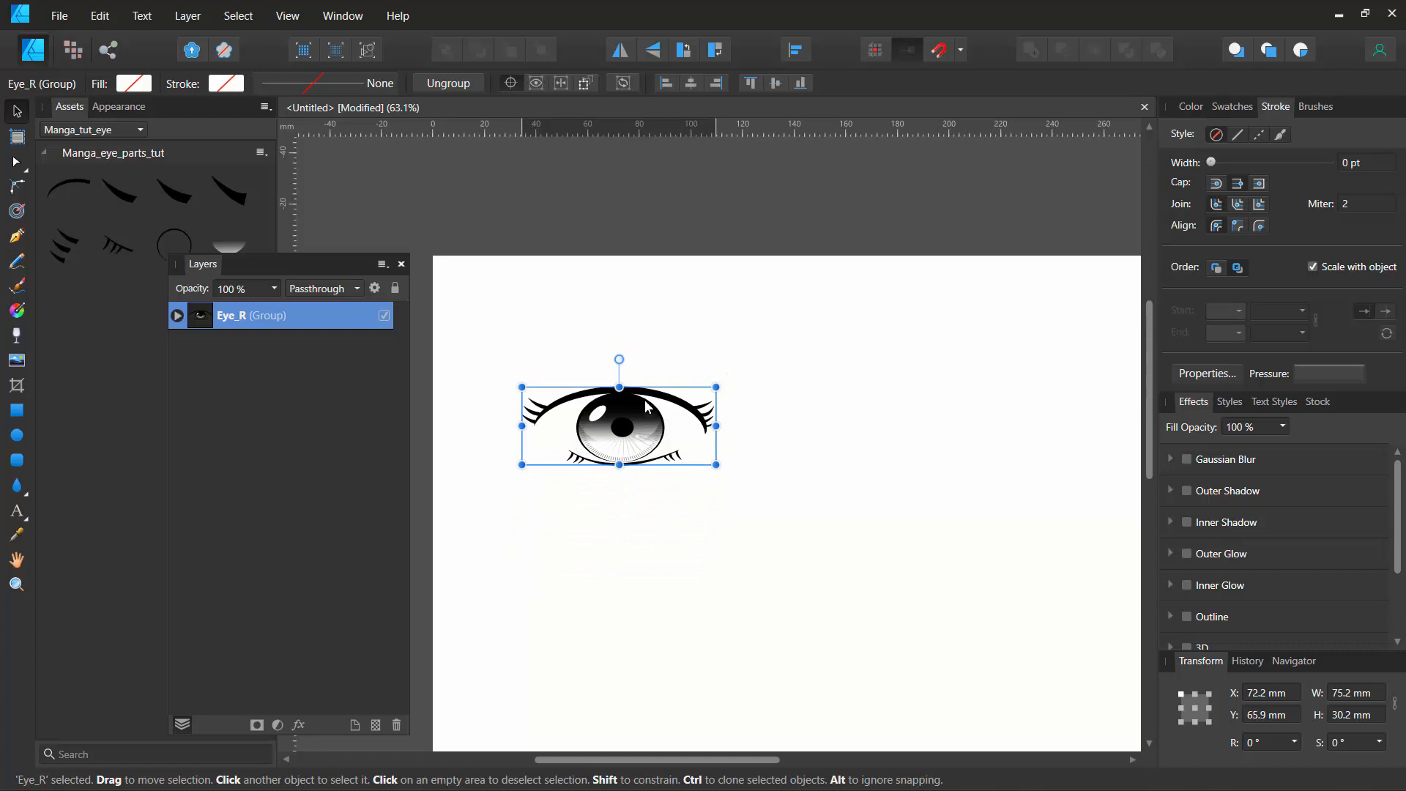
scroll(623, 416, "up", 6)
scroll(624, 413, "down", 5)
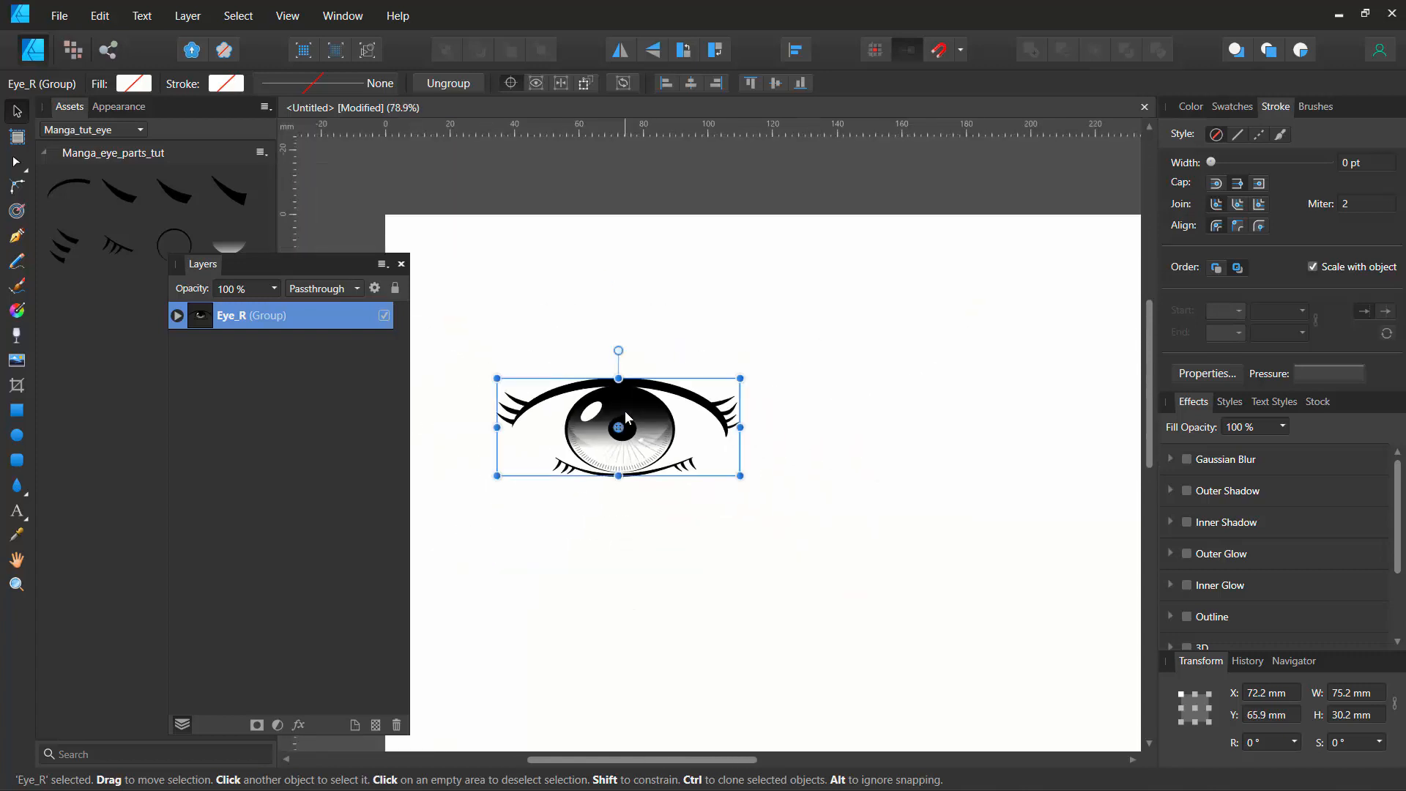
left_click(553, 332)
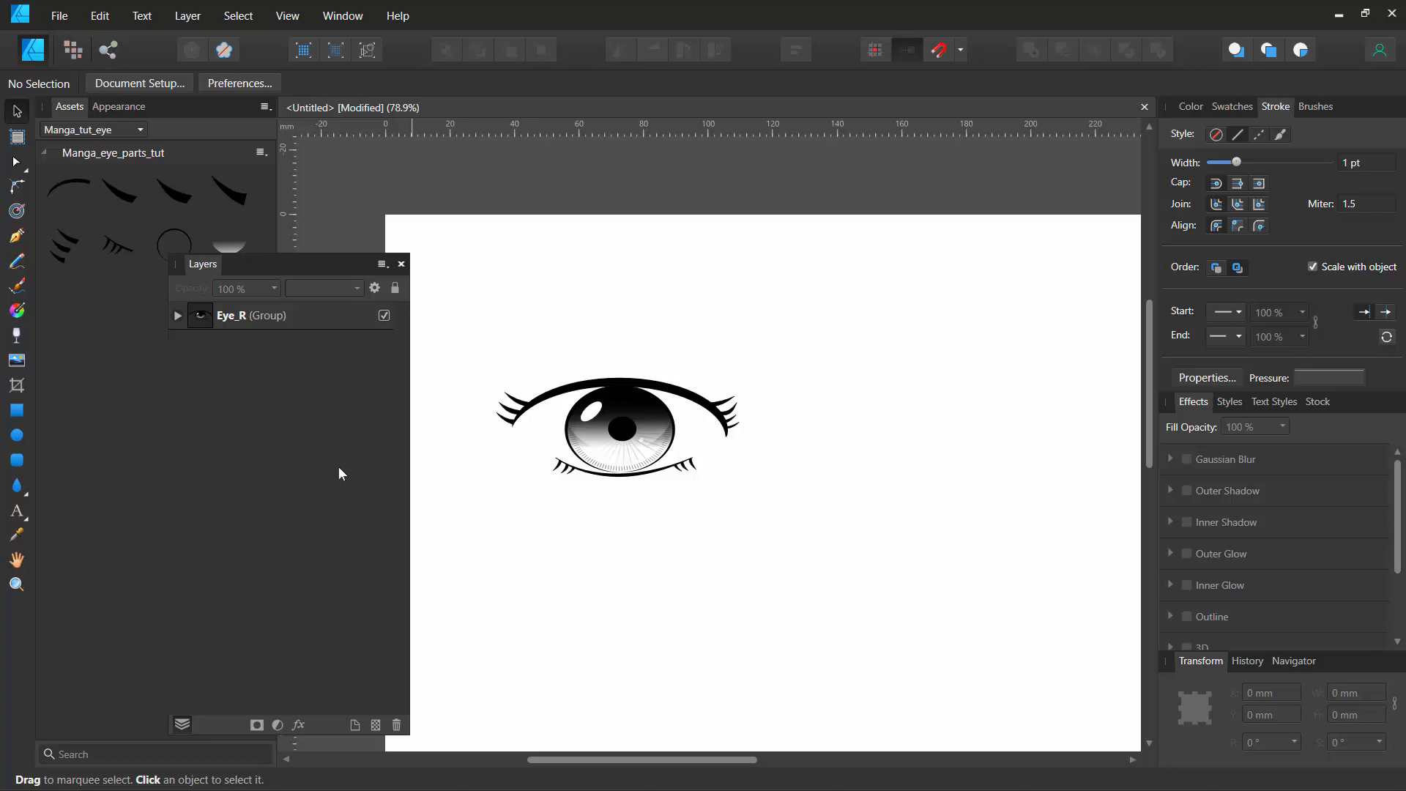
Step: Undo the scaling and repositioning of the Eye_R group
key("ctrl+z")
key("ctrl+z")
key("ctrl+z")
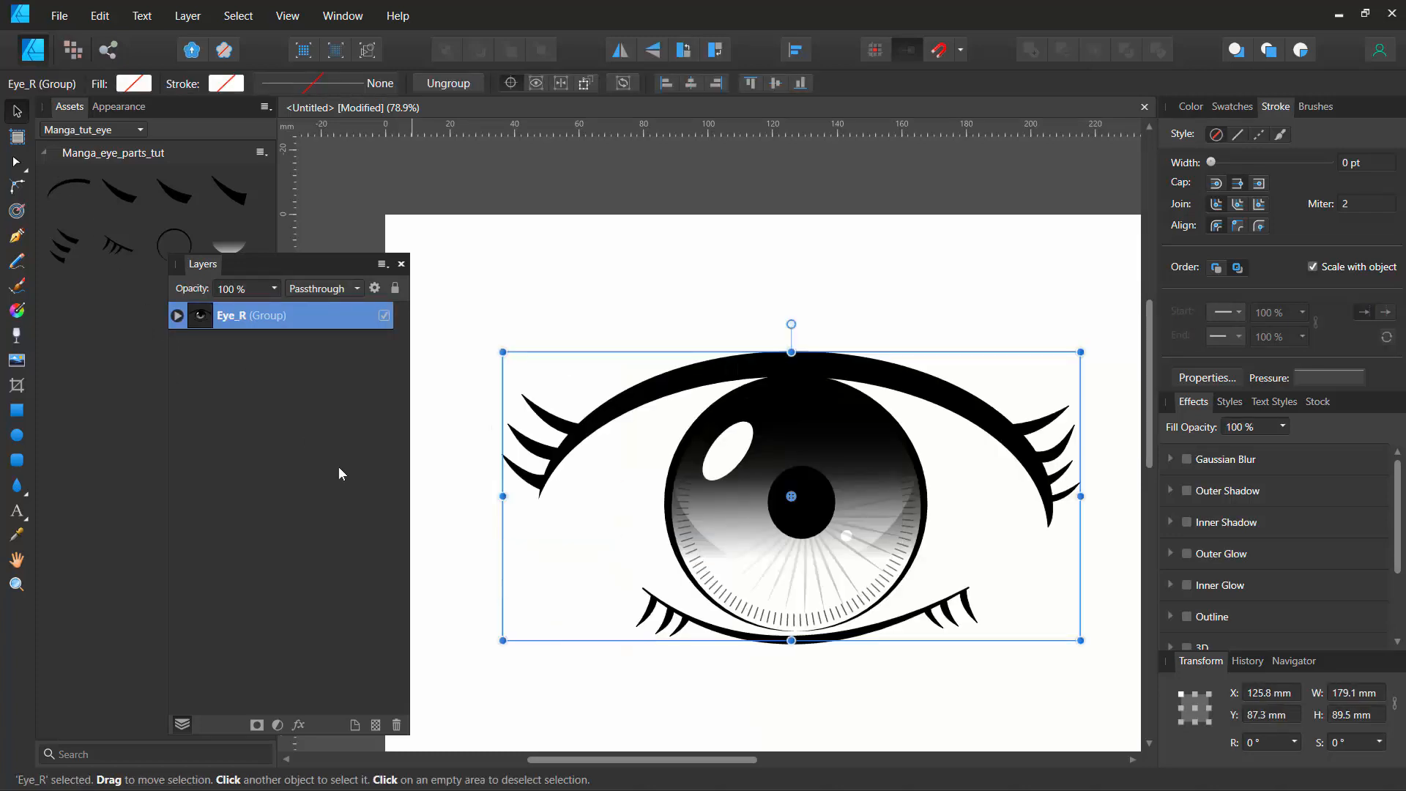
Step: Scale the Eye_R group down proportionally to about two thirds, move it up and left on the page, and deselect it
left_click_drag(503, 352, 695, 480)
left_click_drag(798, 528, 598, 457)
left_click(551, 372)
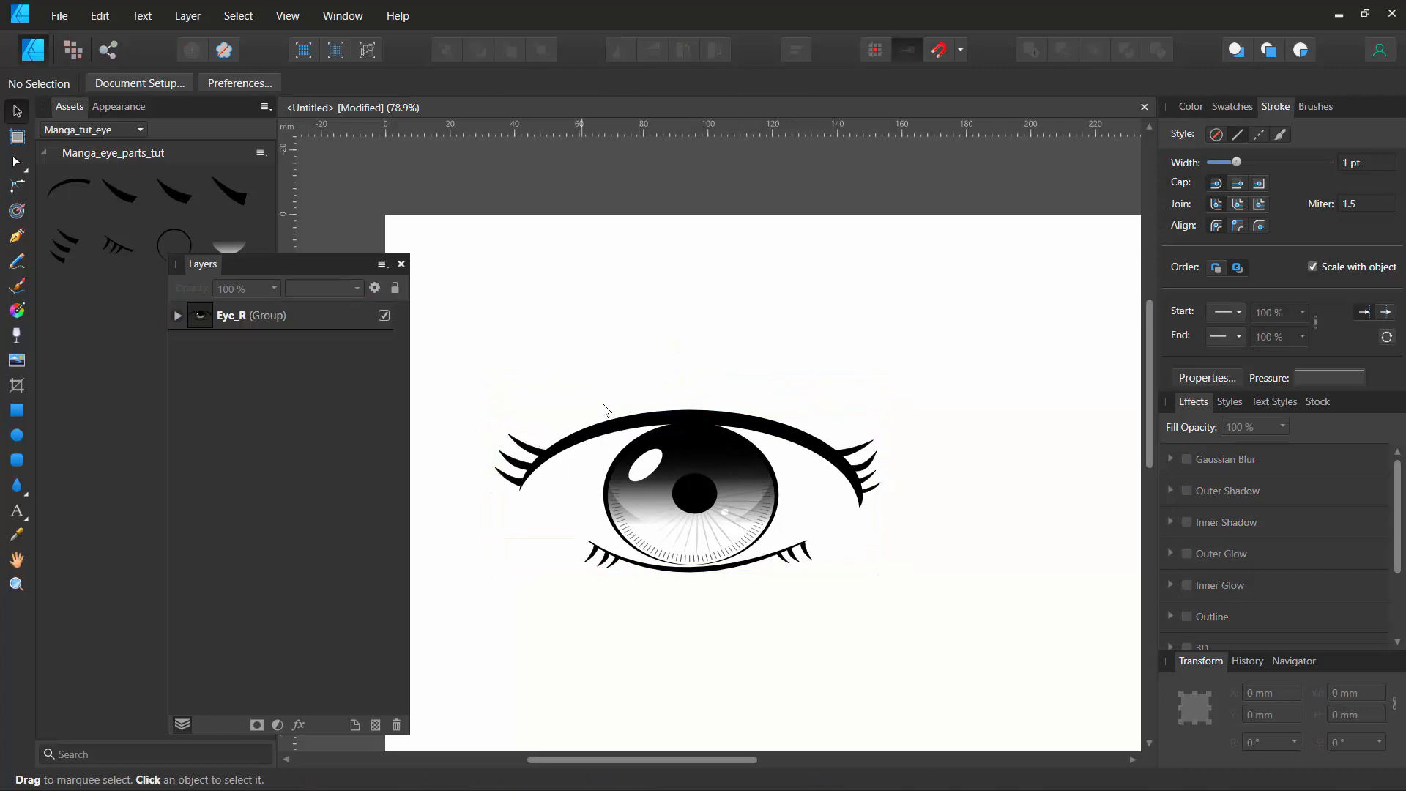
Step: Prepare the Pen tool with the saved arch-shaped pressure profile so its stroke tapers at both ends
key("p")
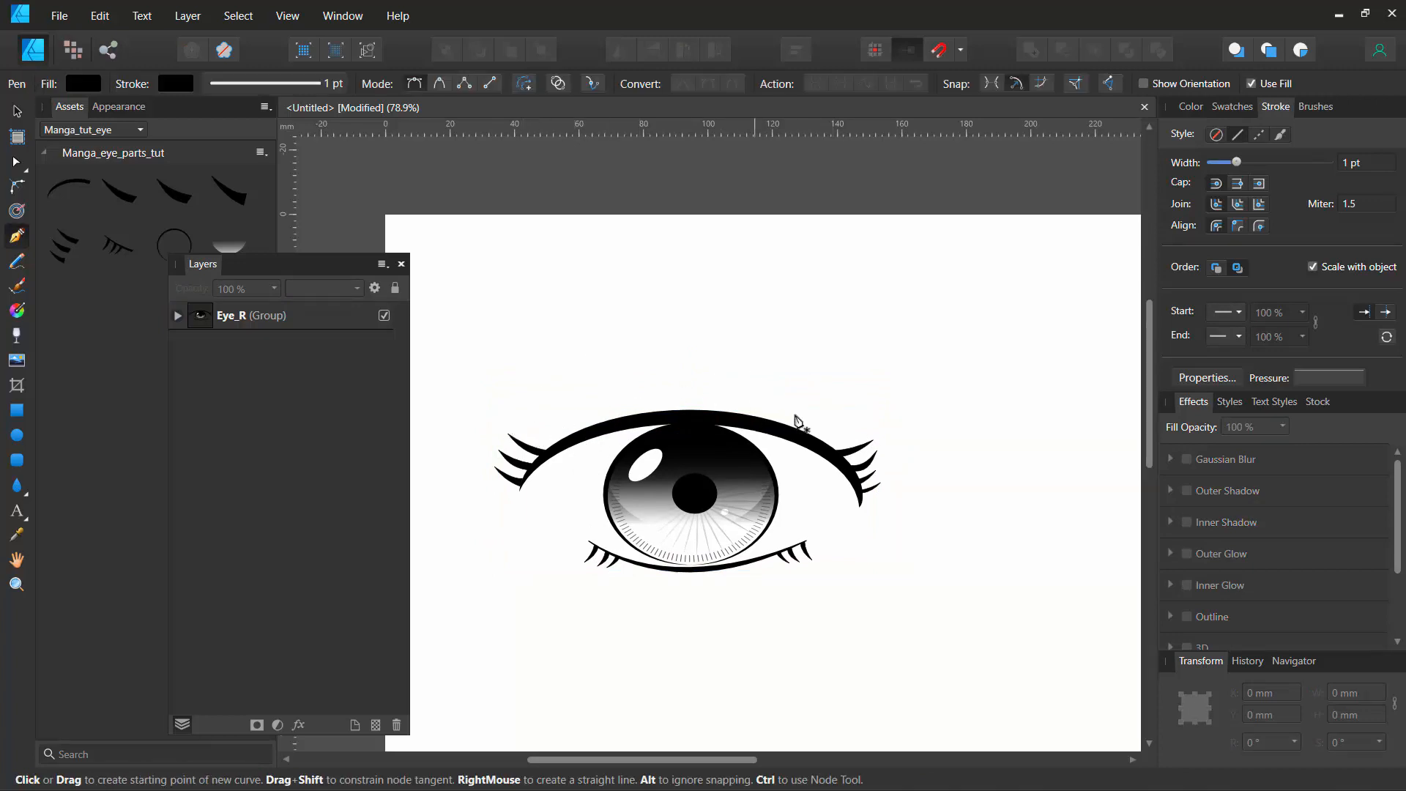
left_click(256, 84)
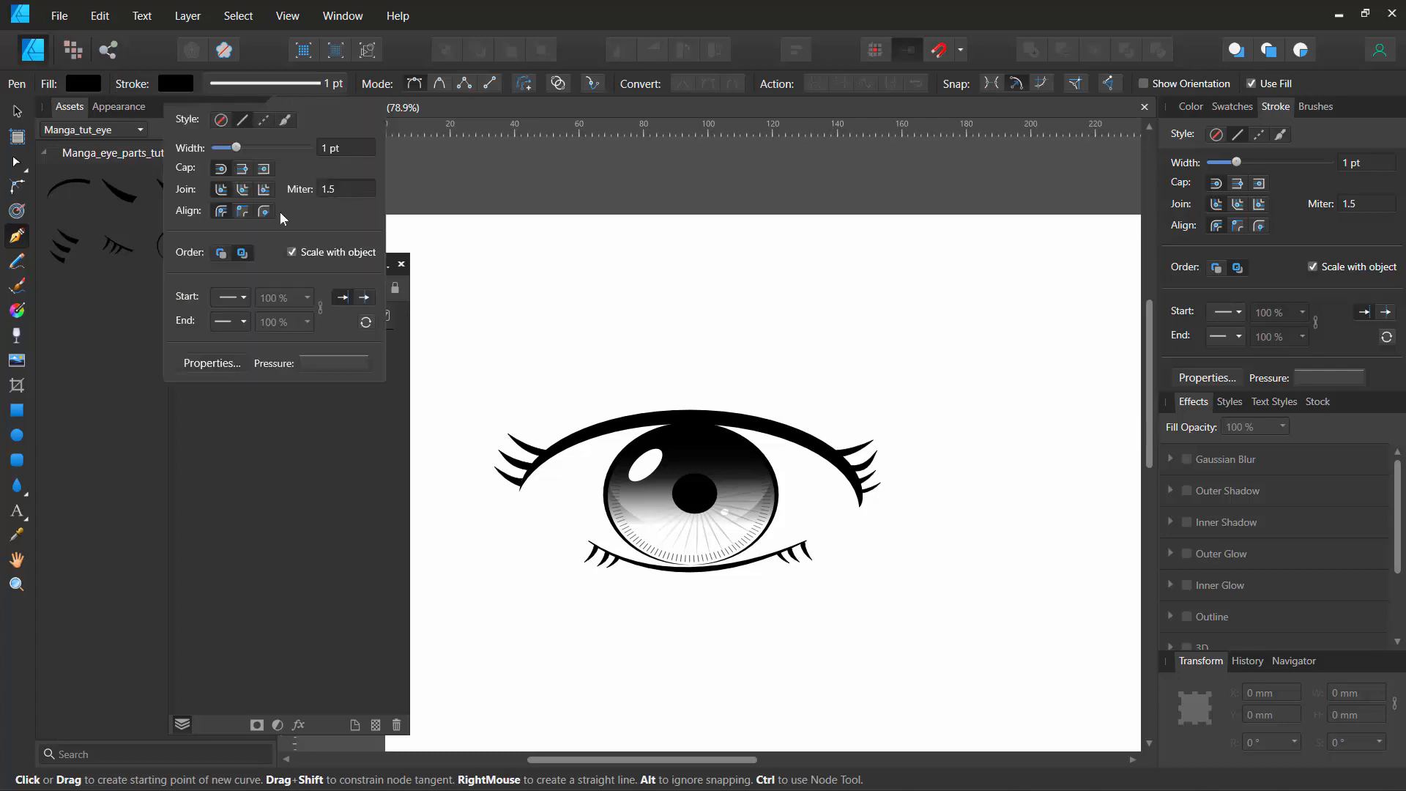
left_click(316, 362)
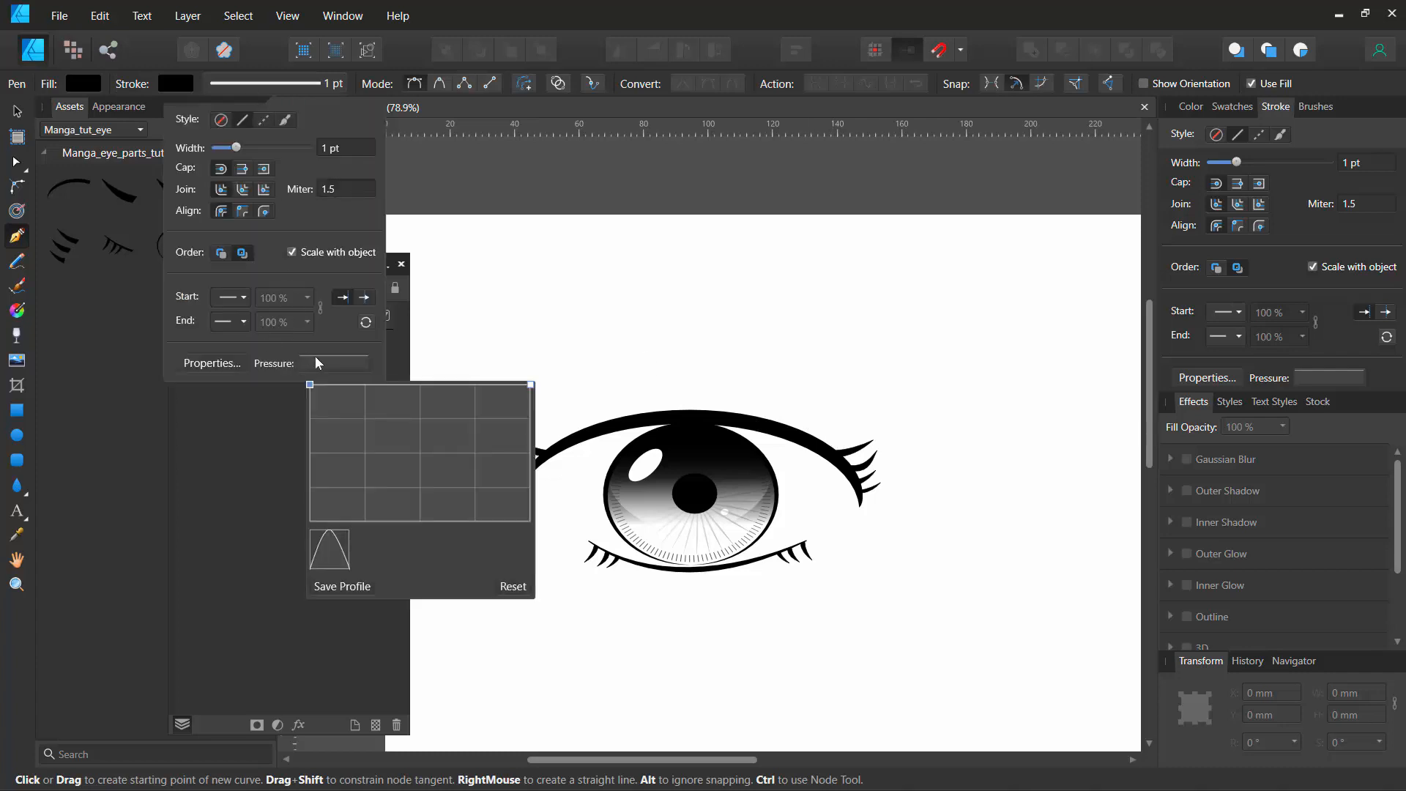
left_click(329, 543)
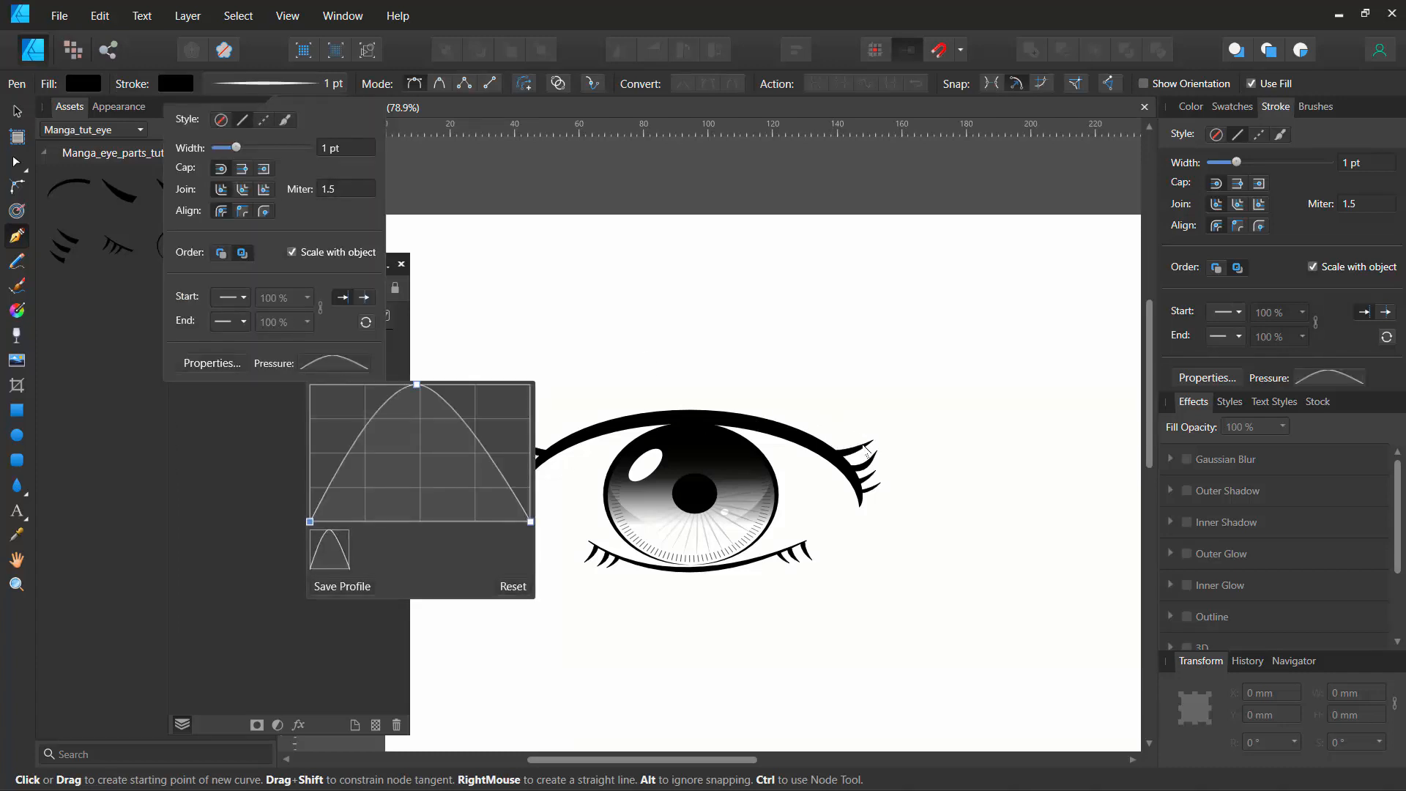
Step: Draw an arched eyelid crease above the upper lid, spanning from the outer lashes to the inner lashes, with no fill
left_click(869, 454)
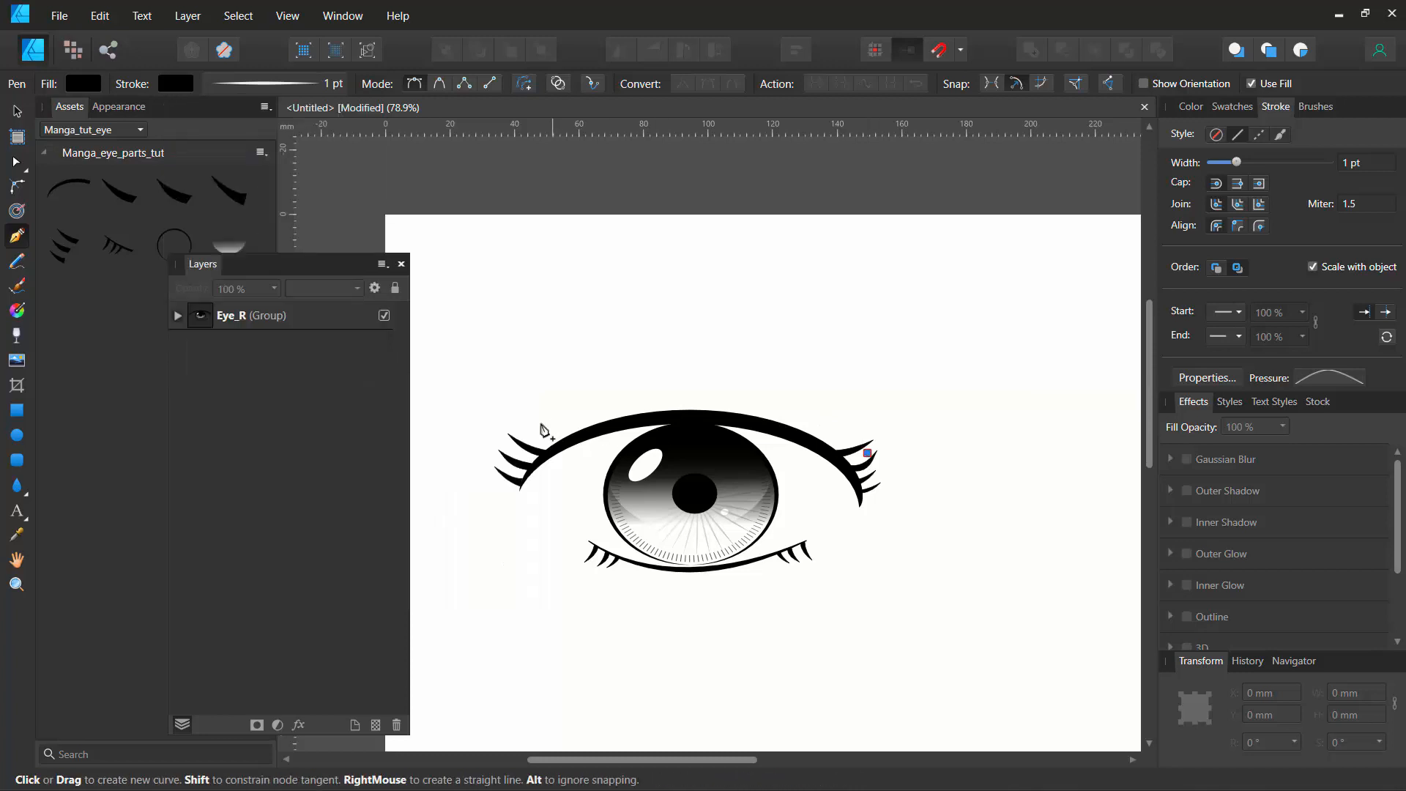
left_click_drag(513, 454, 371, 637)
left_click(79, 83)
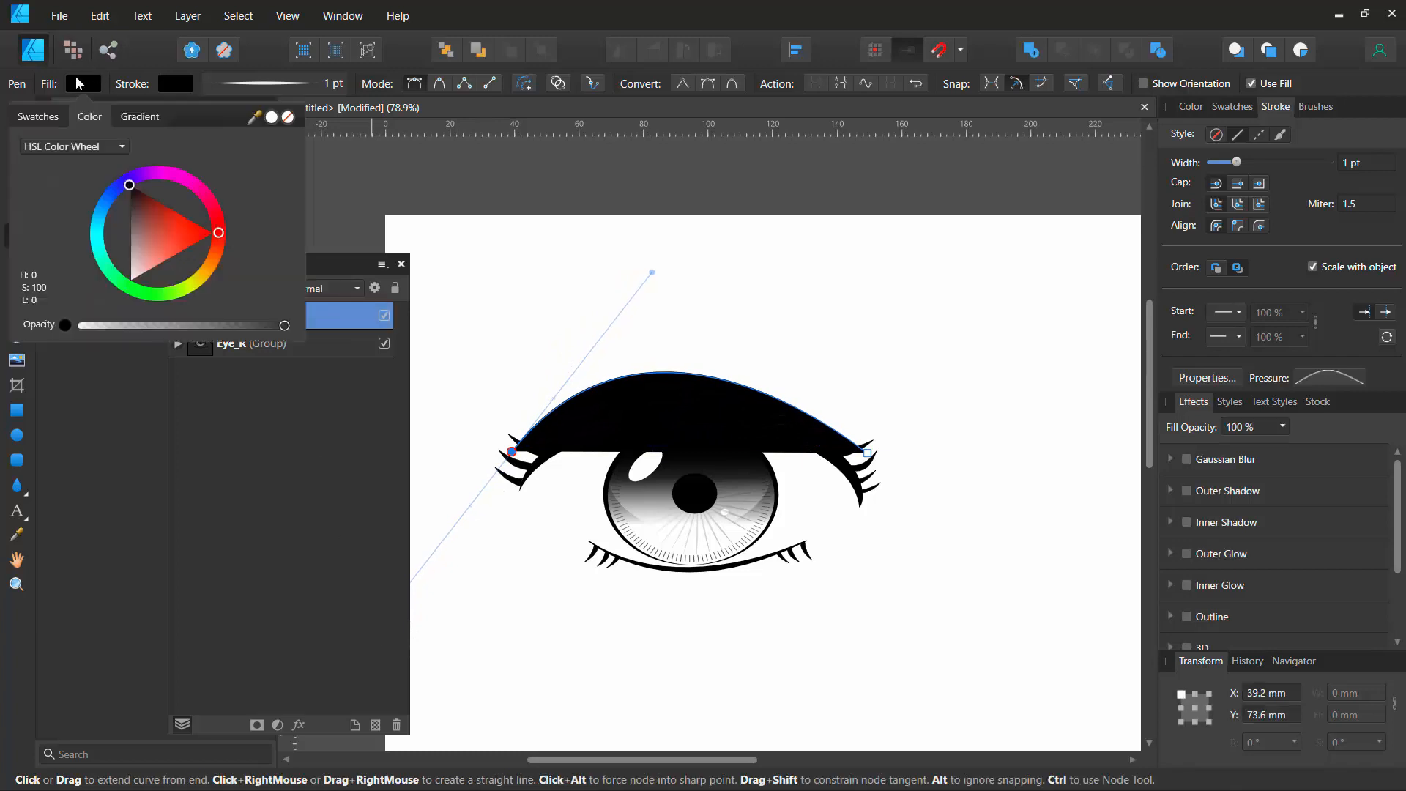
left_click(287, 121)
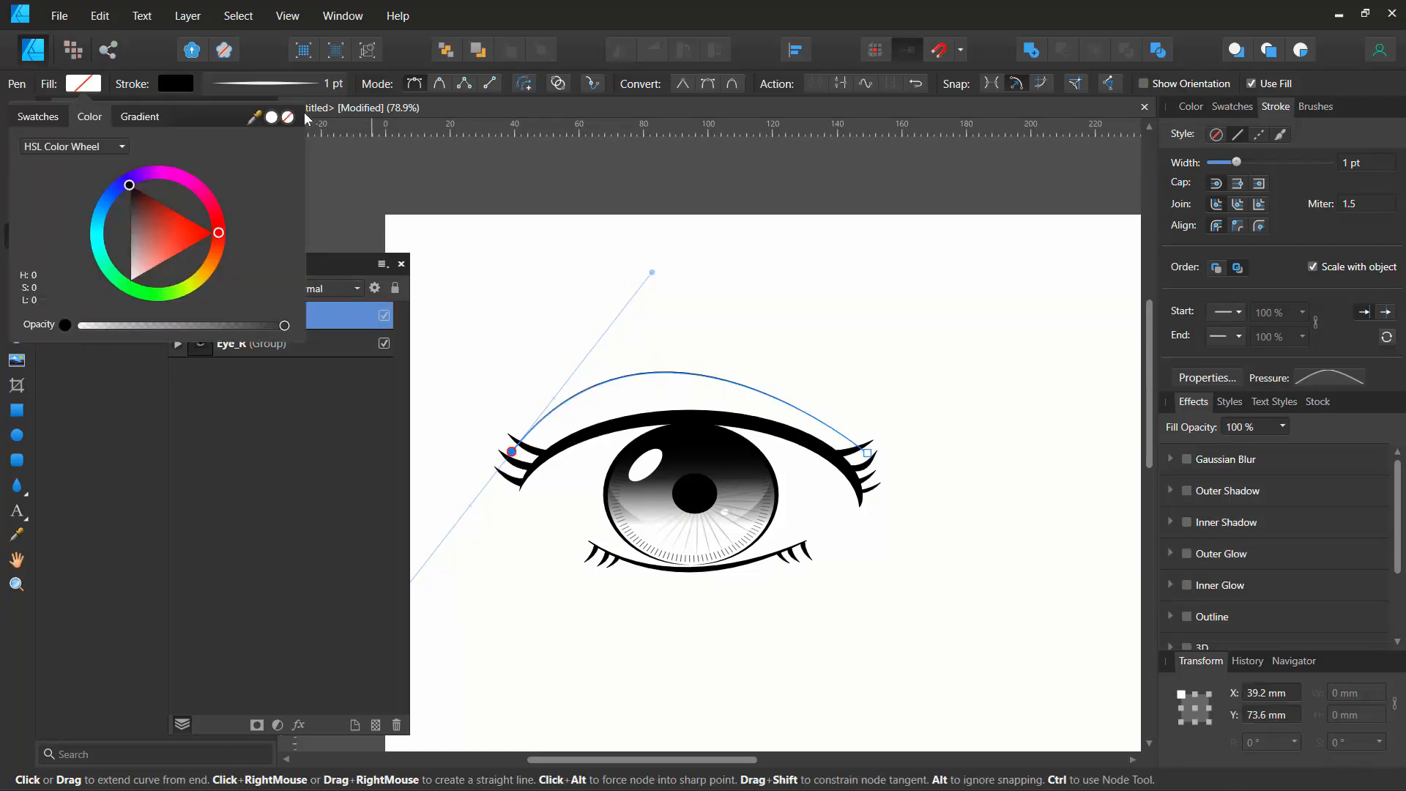
Step: Set the eyelid crease's stroke width to 2.8 pt and move the curve slightly down towards the upper lid
left_click(290, 86)
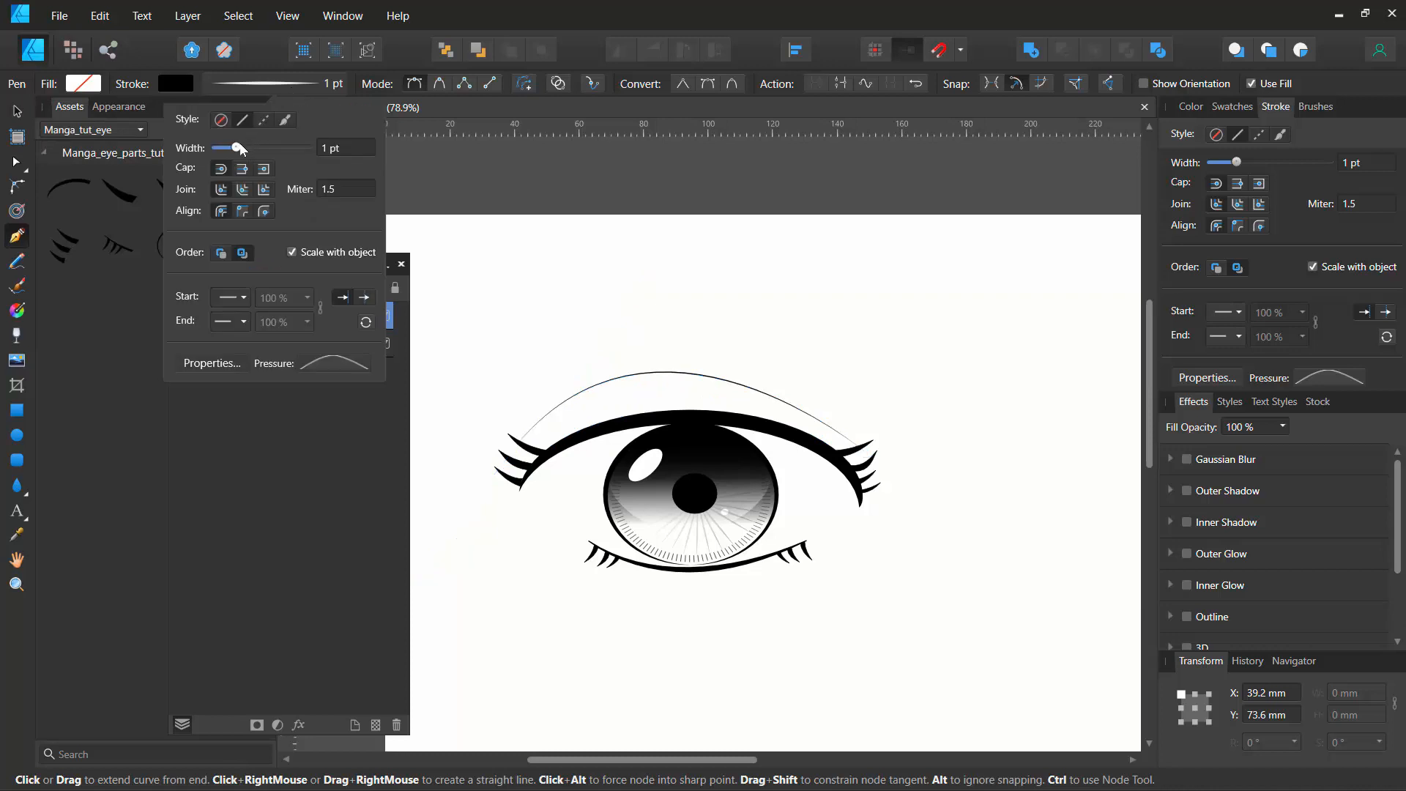
mouse_move(236, 147)
left_mouse_down()
mouse_move(270, 147)
mouse_move(240, 161)
left_mouse_up()
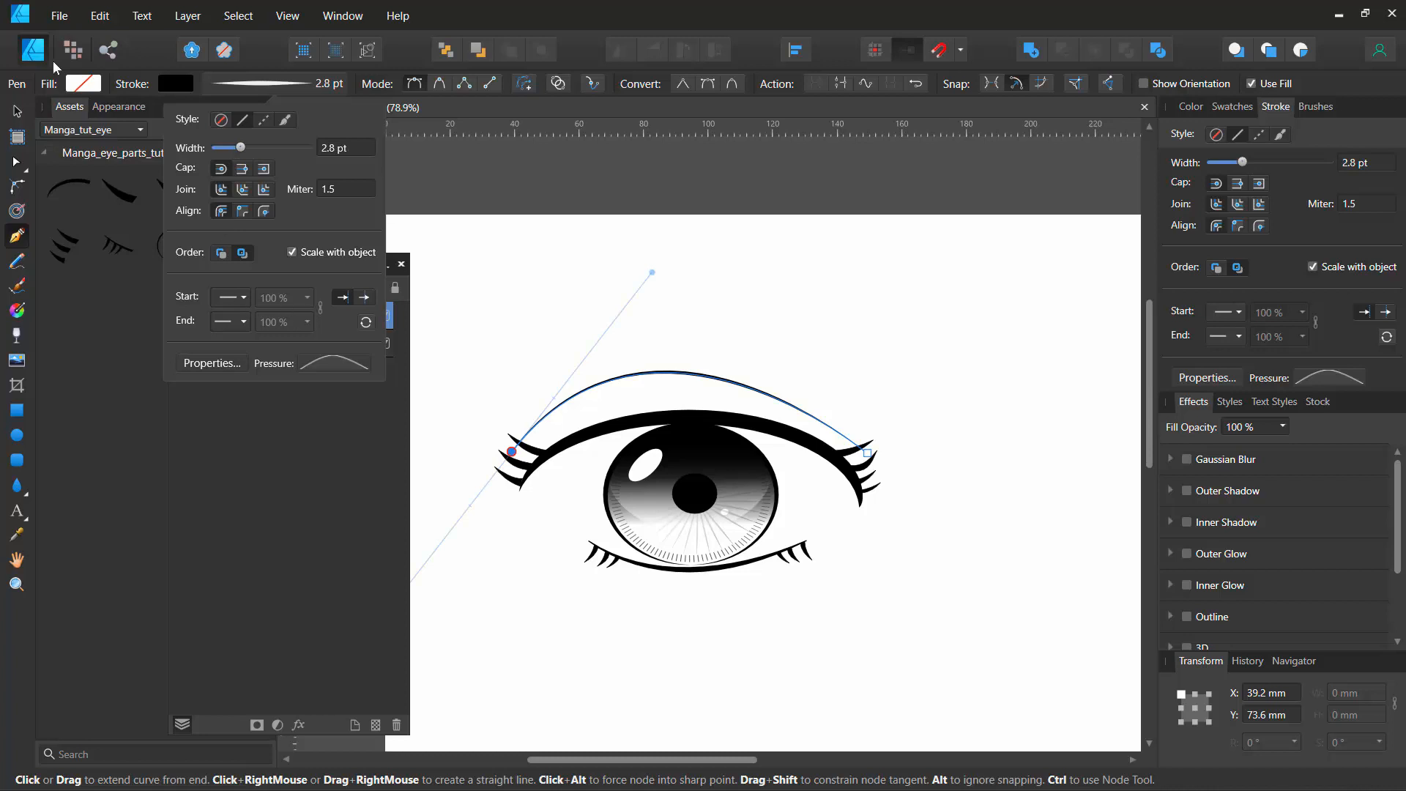
left_click(17, 112)
left_click_drag(632, 384, 641, 399)
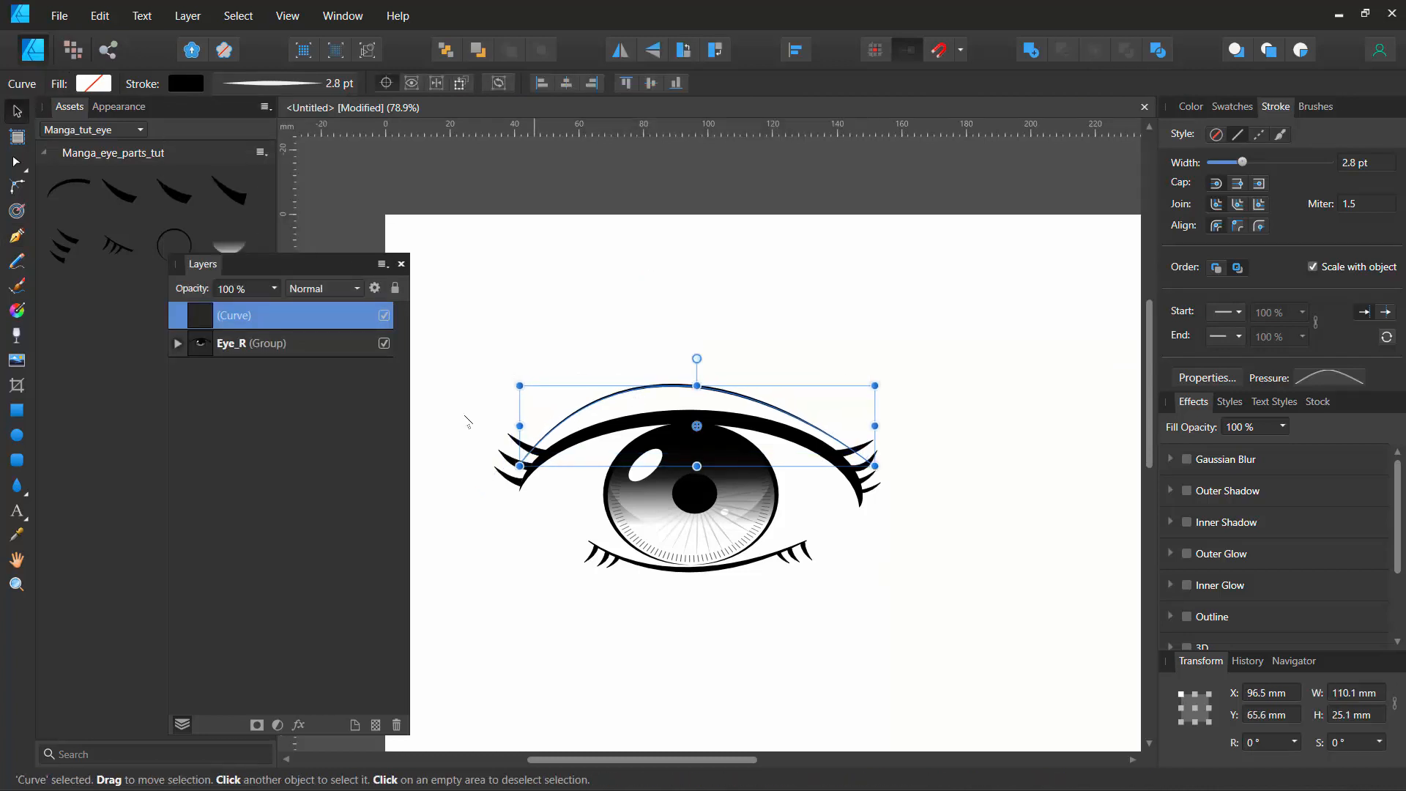
left_click(536, 339)
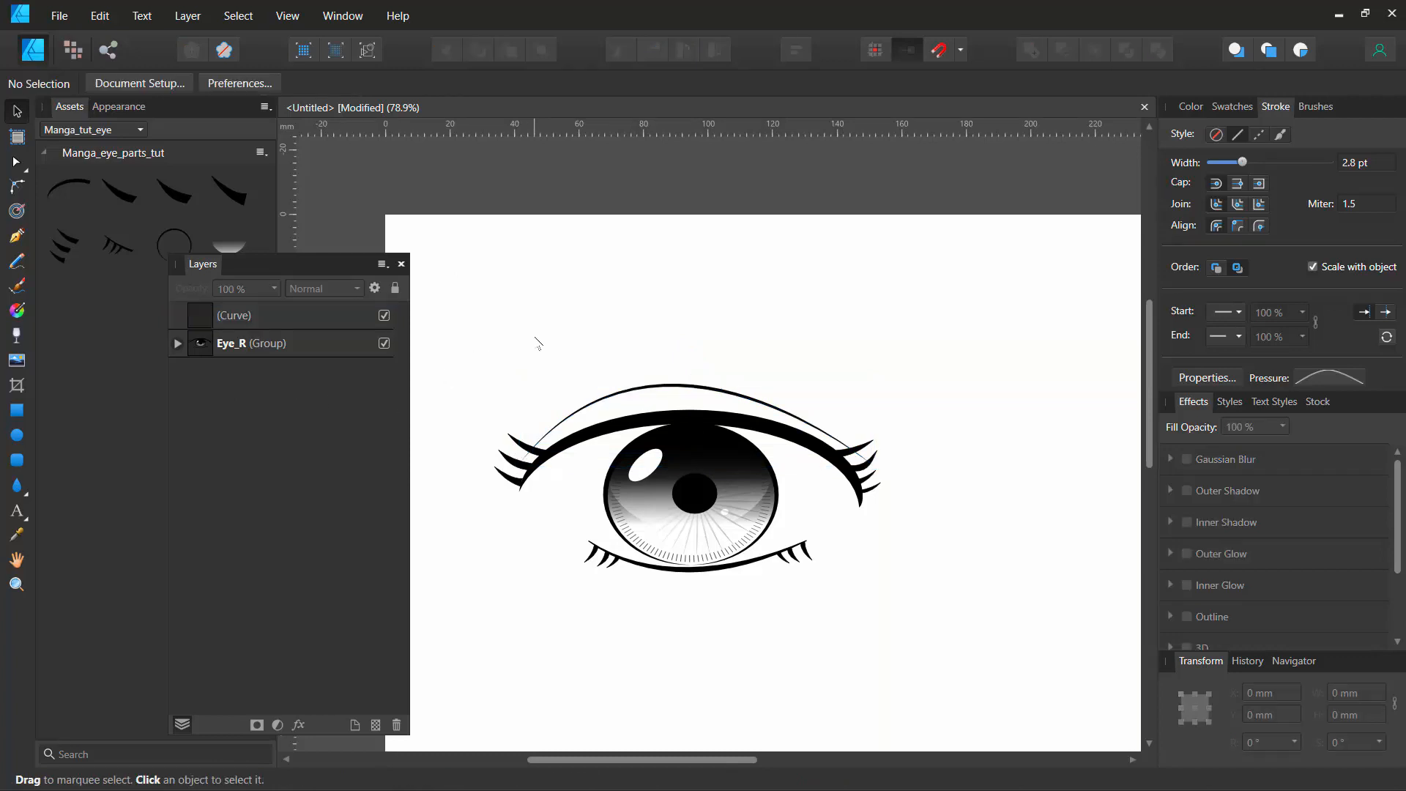
Step: Place the Eye_R group above the eyelid crease curve in the layer order
scroll(533, 457, "up", 6)
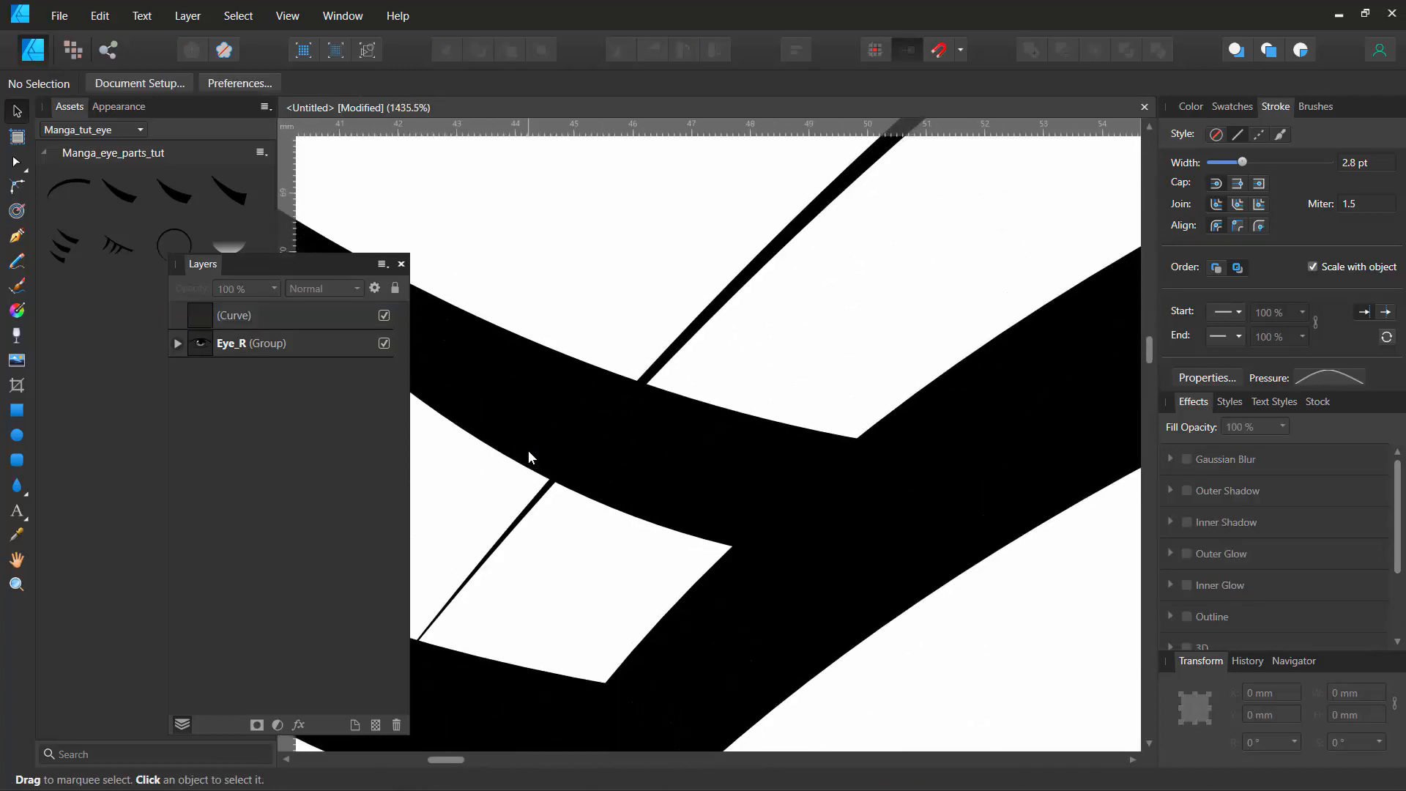
scroll(529, 451, "down", 4)
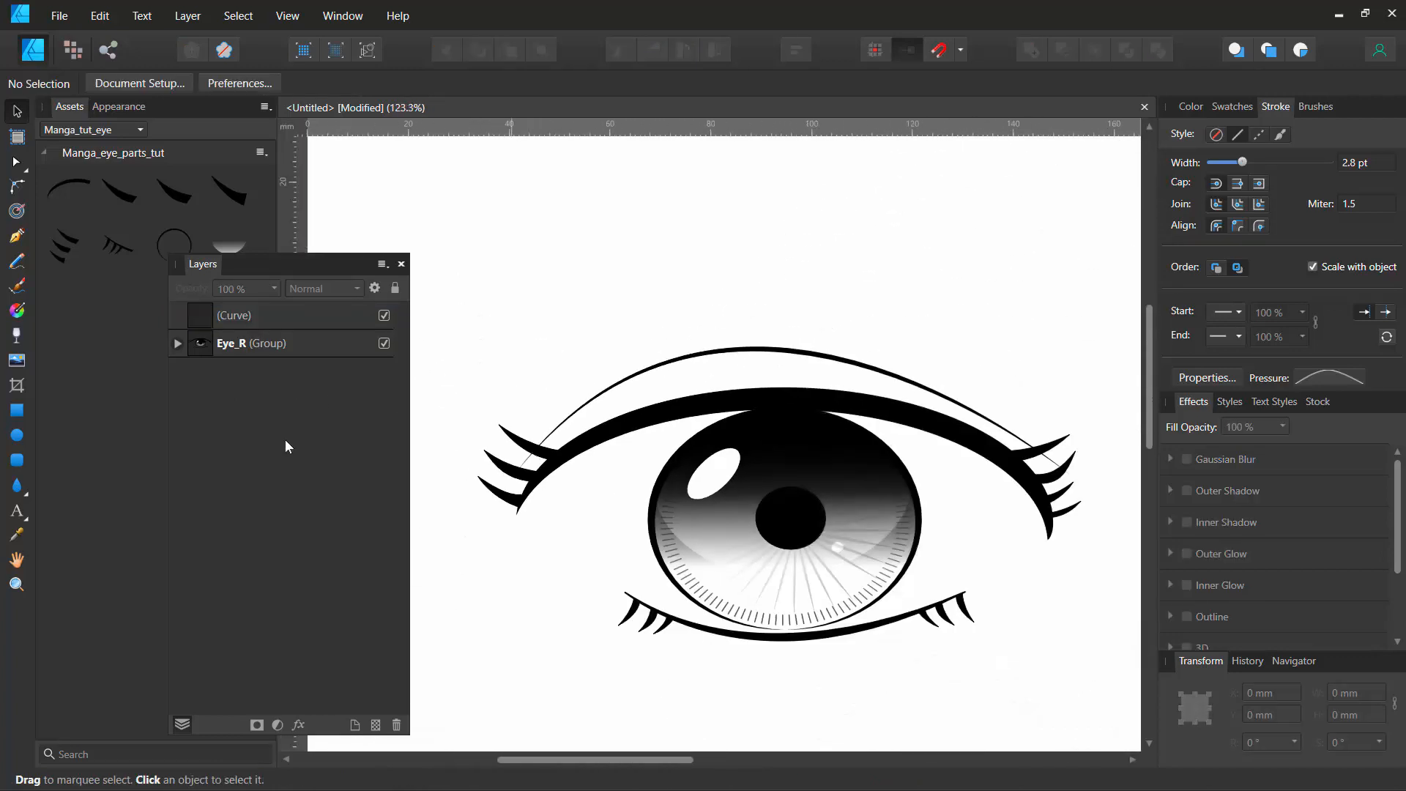
left_click(243, 343)
left_click_drag(243, 343, 217, 302)
left_click(606, 324)
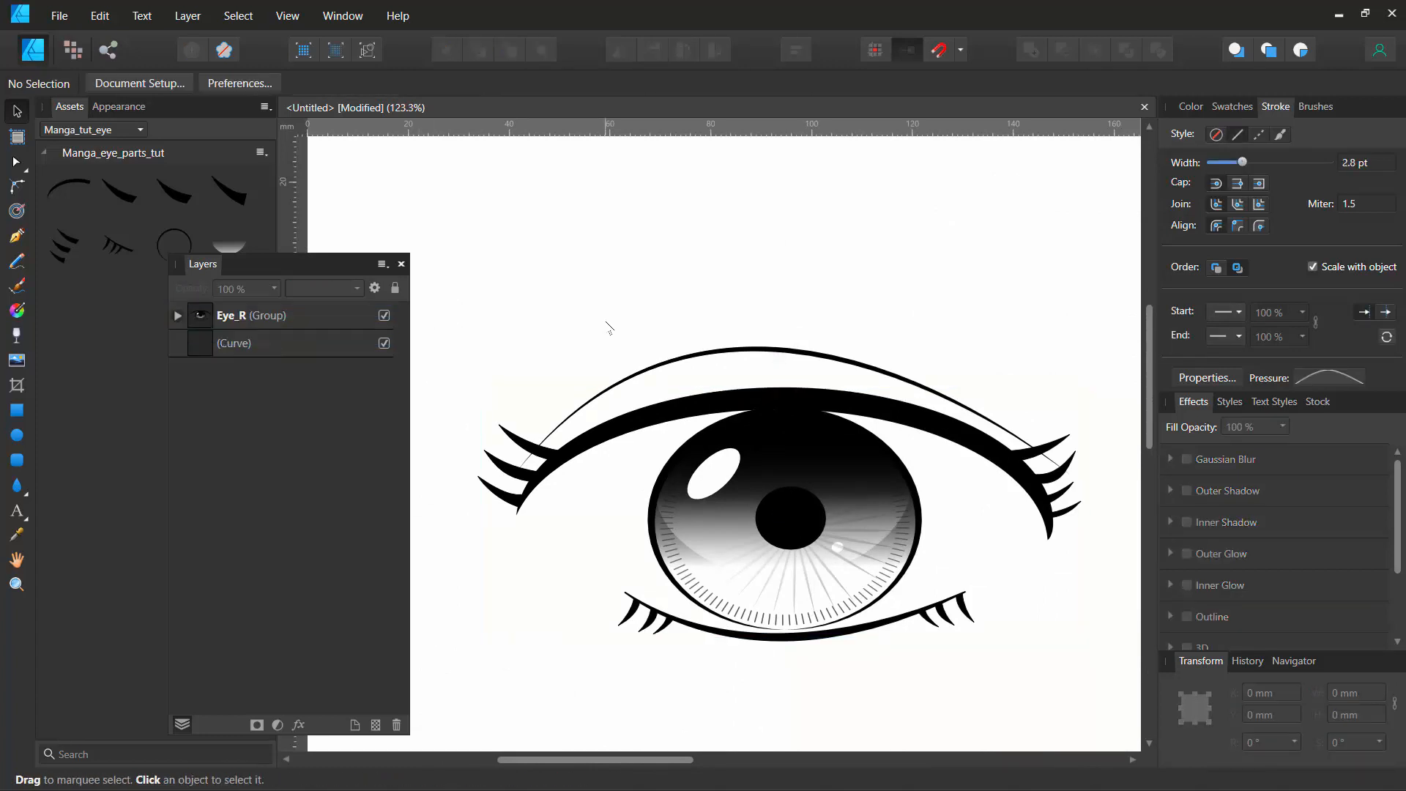
Step: Save the eyelid crease curve as an asset in the Manga_eye_parts_tut category and deselect it
scroll(617, 312, "down", 2)
key("space")
left_click_drag(612, 298, 618, 366)
left_click(694, 432)
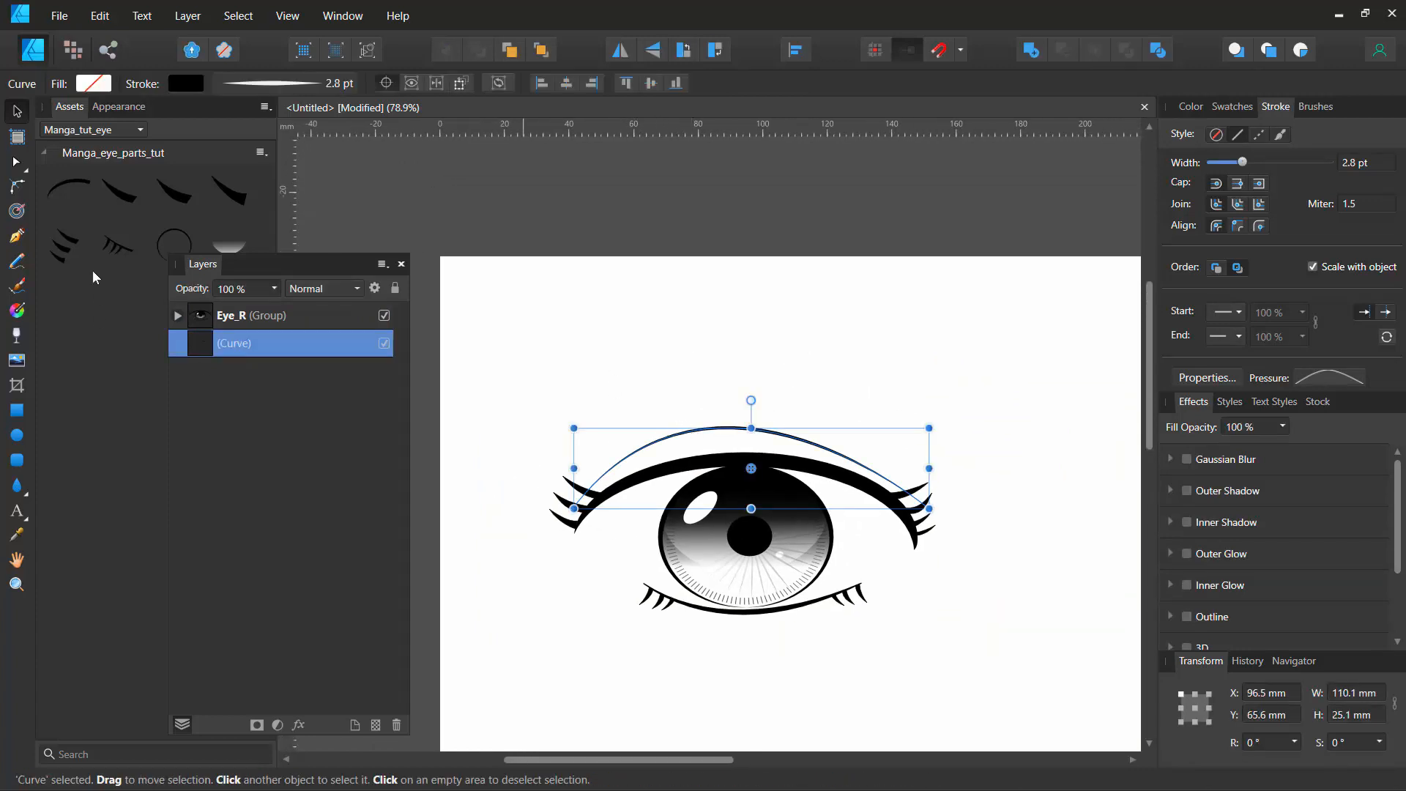
left_click(255, 152)
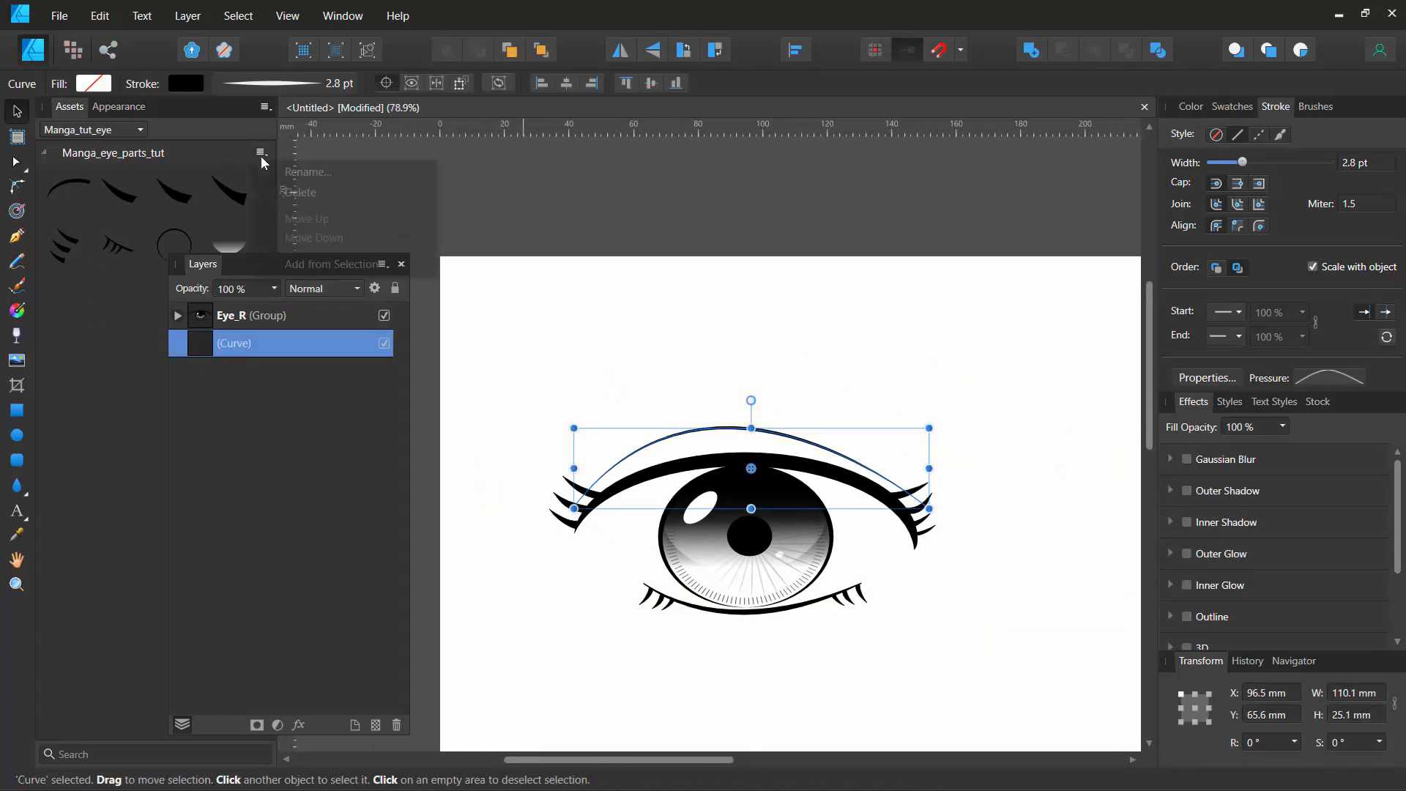
left_click(309, 262)
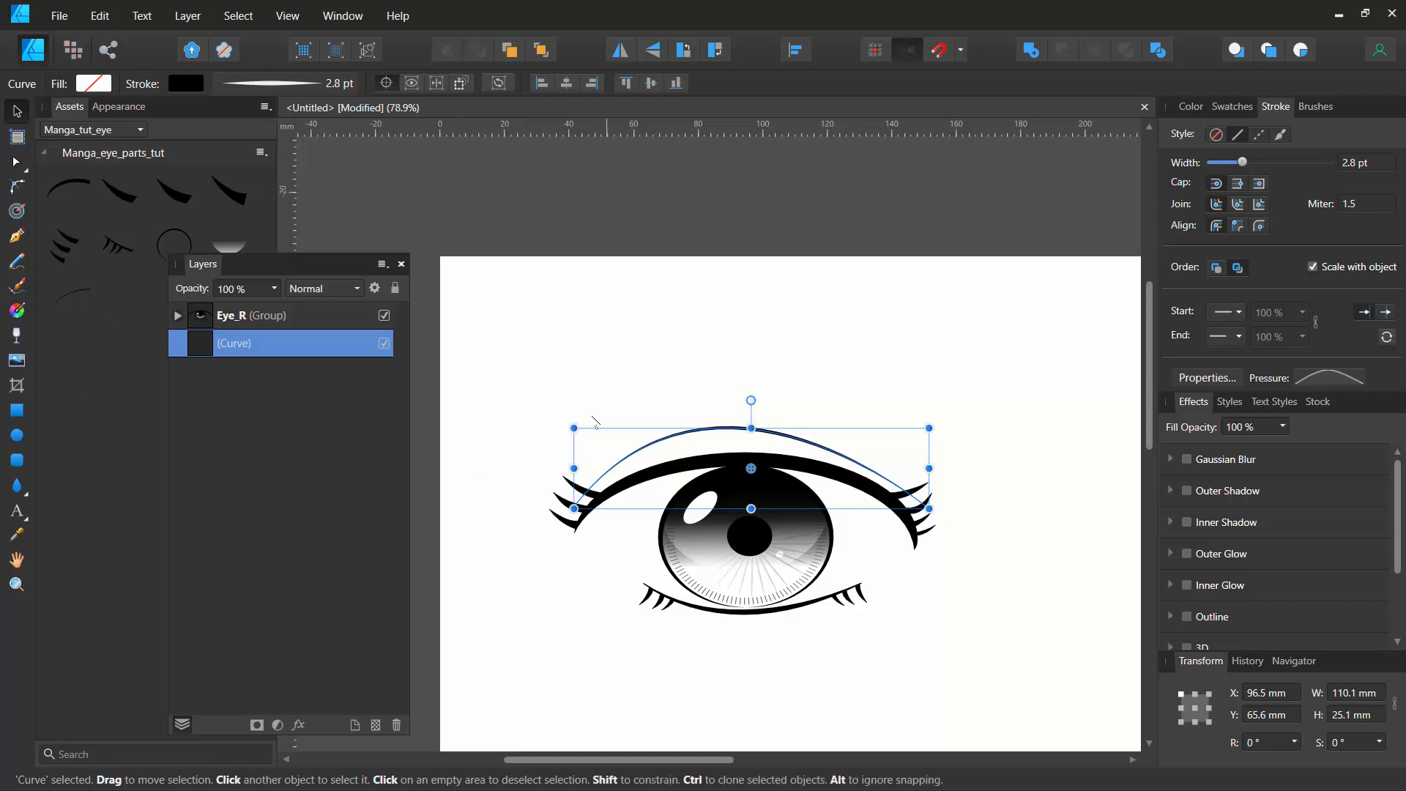
left_click(565, 359)
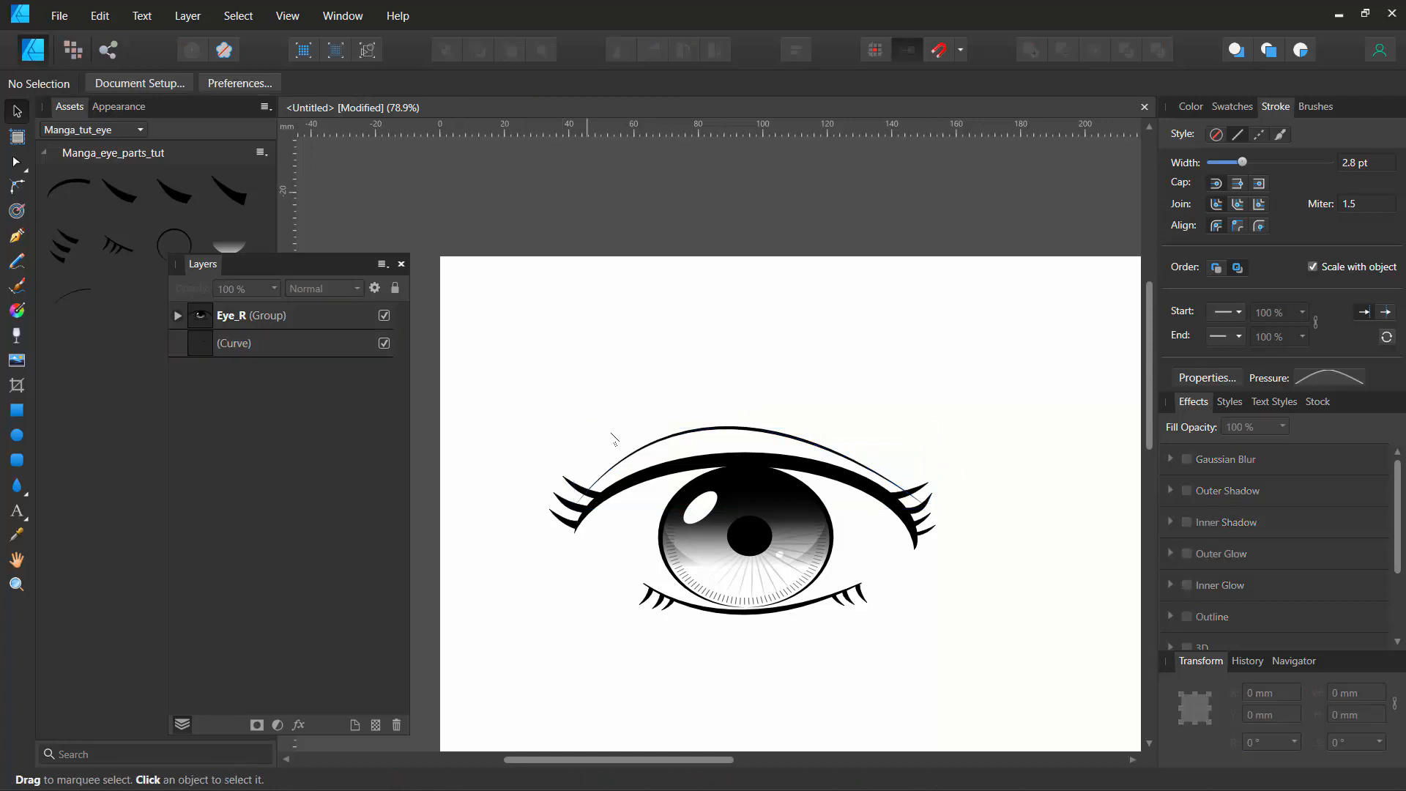
Step: Duplicate the eyelid crease and move the copy straight up to form an eyebrow above it
left_click(739, 430)
key("ctrl+j")
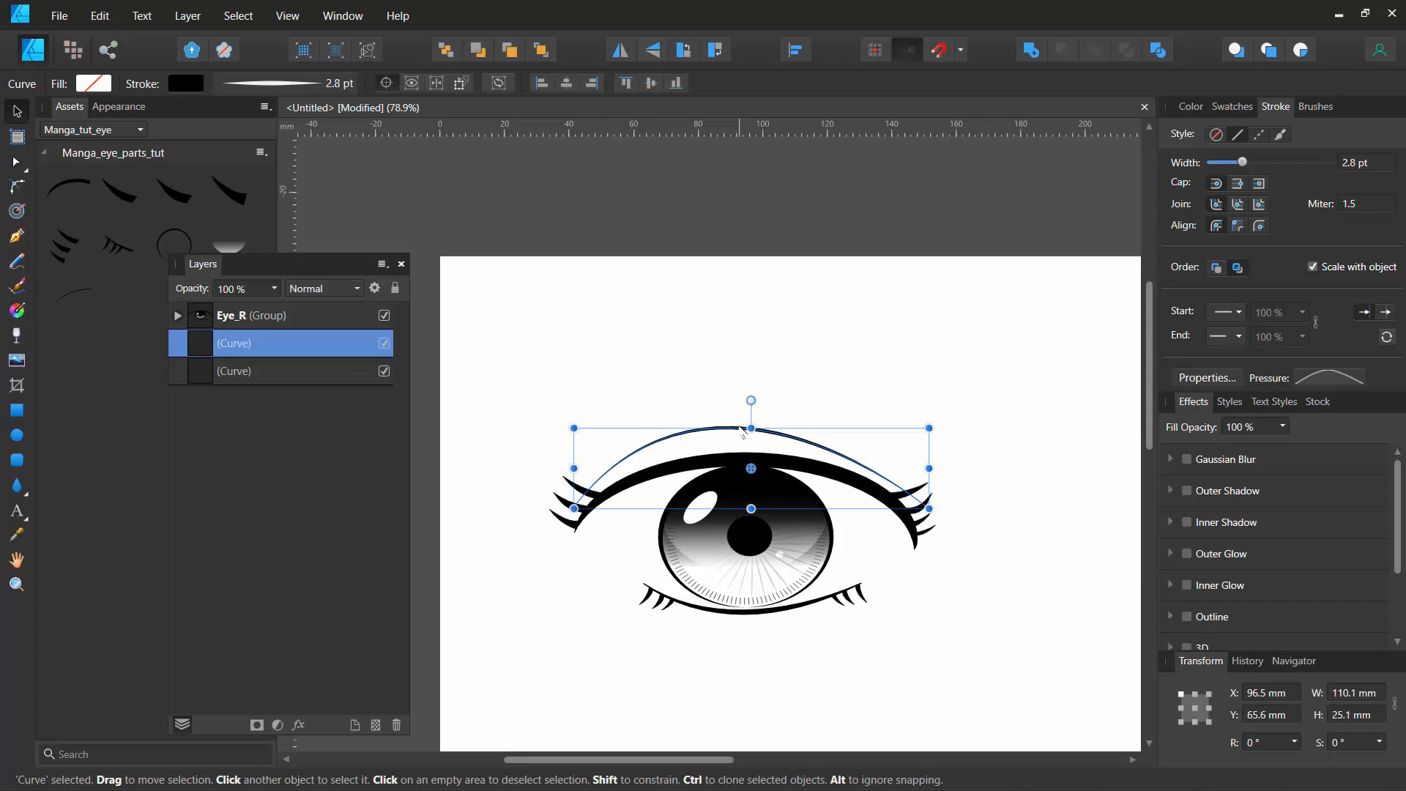
left_click_drag(742, 429, 743, 376)
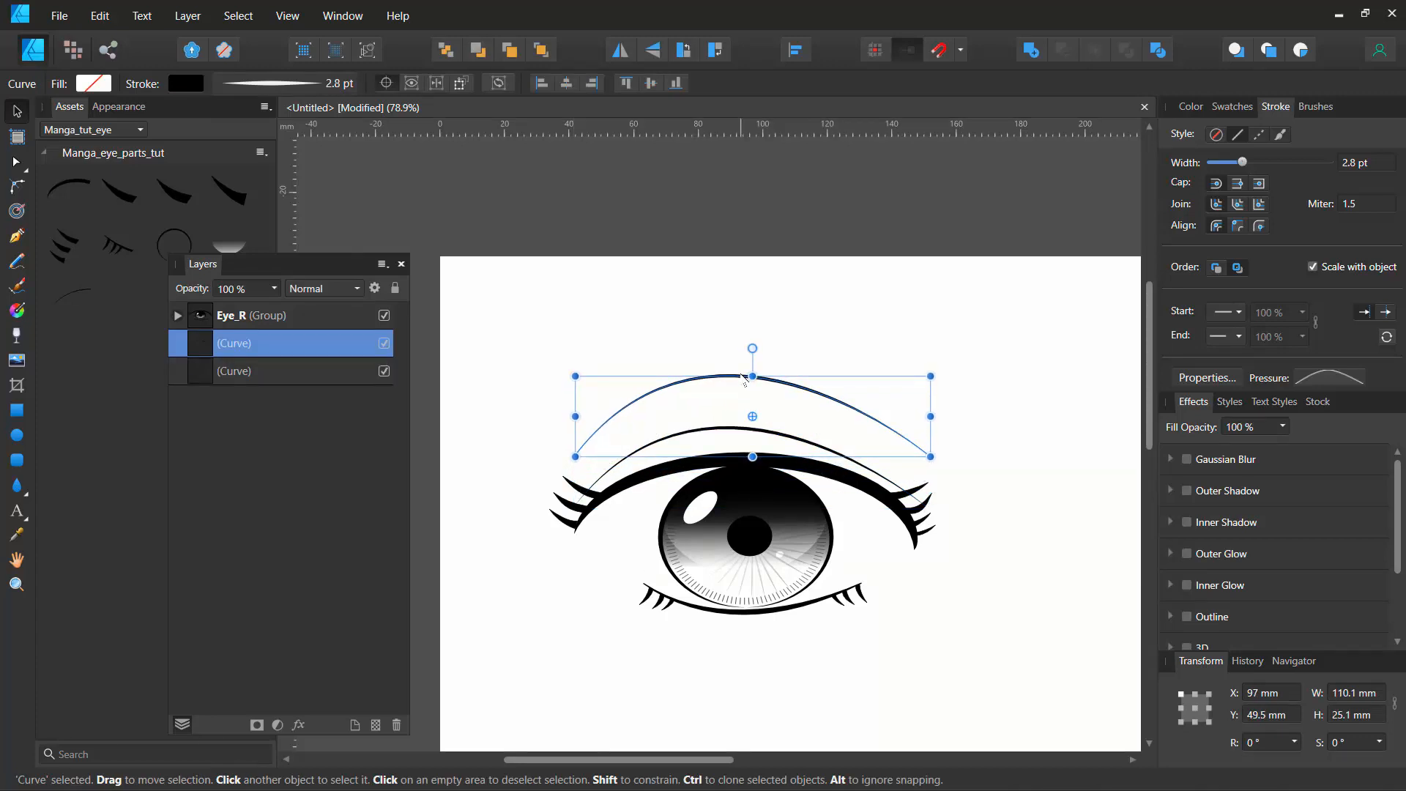
Step: Thicken the eyebrow curve to a stroke width of 23 pt
left_click(308, 84)
left_click_drag(252, 151, 285, 152)
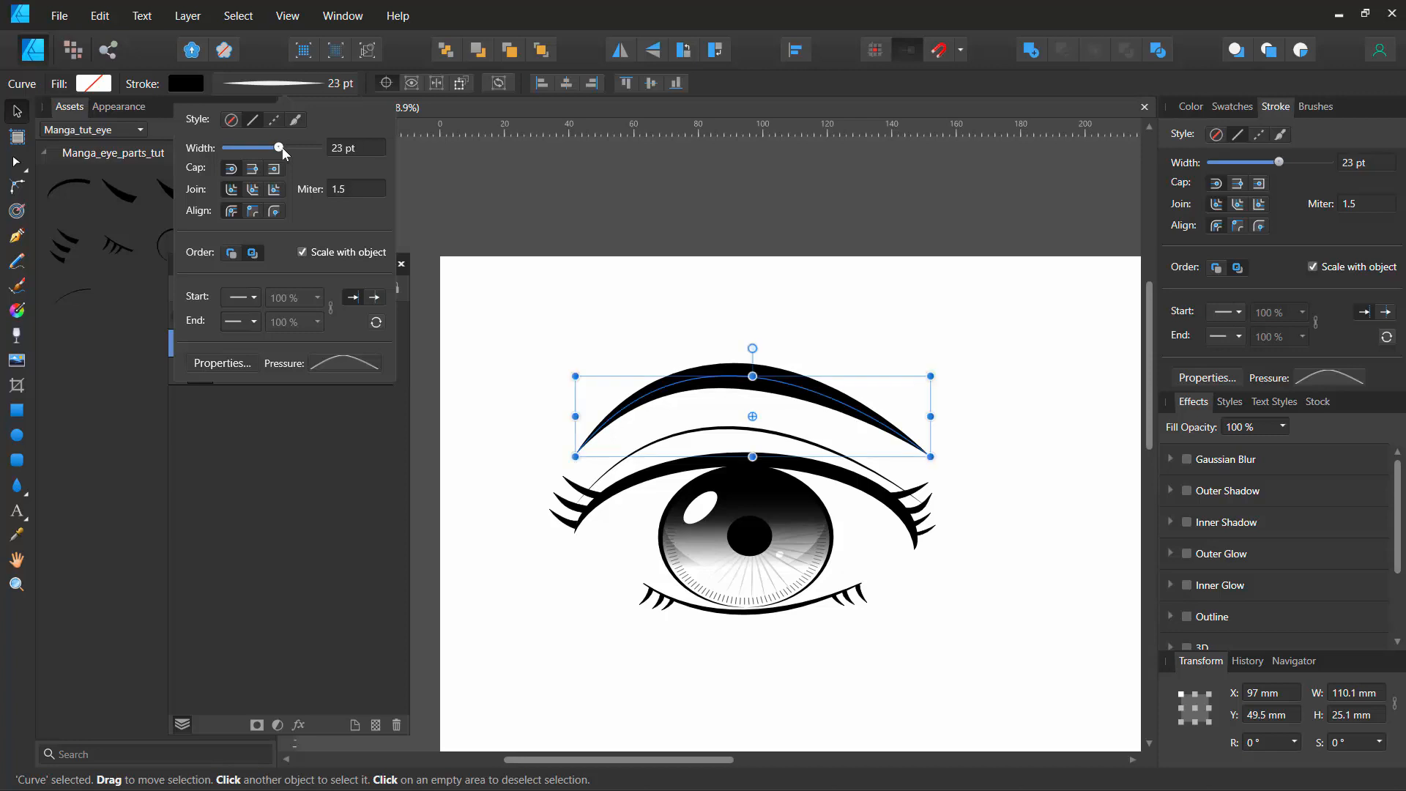
left_click(718, 370)
left_click_drag(717, 363, 718, 361)
left_click(718, 367)
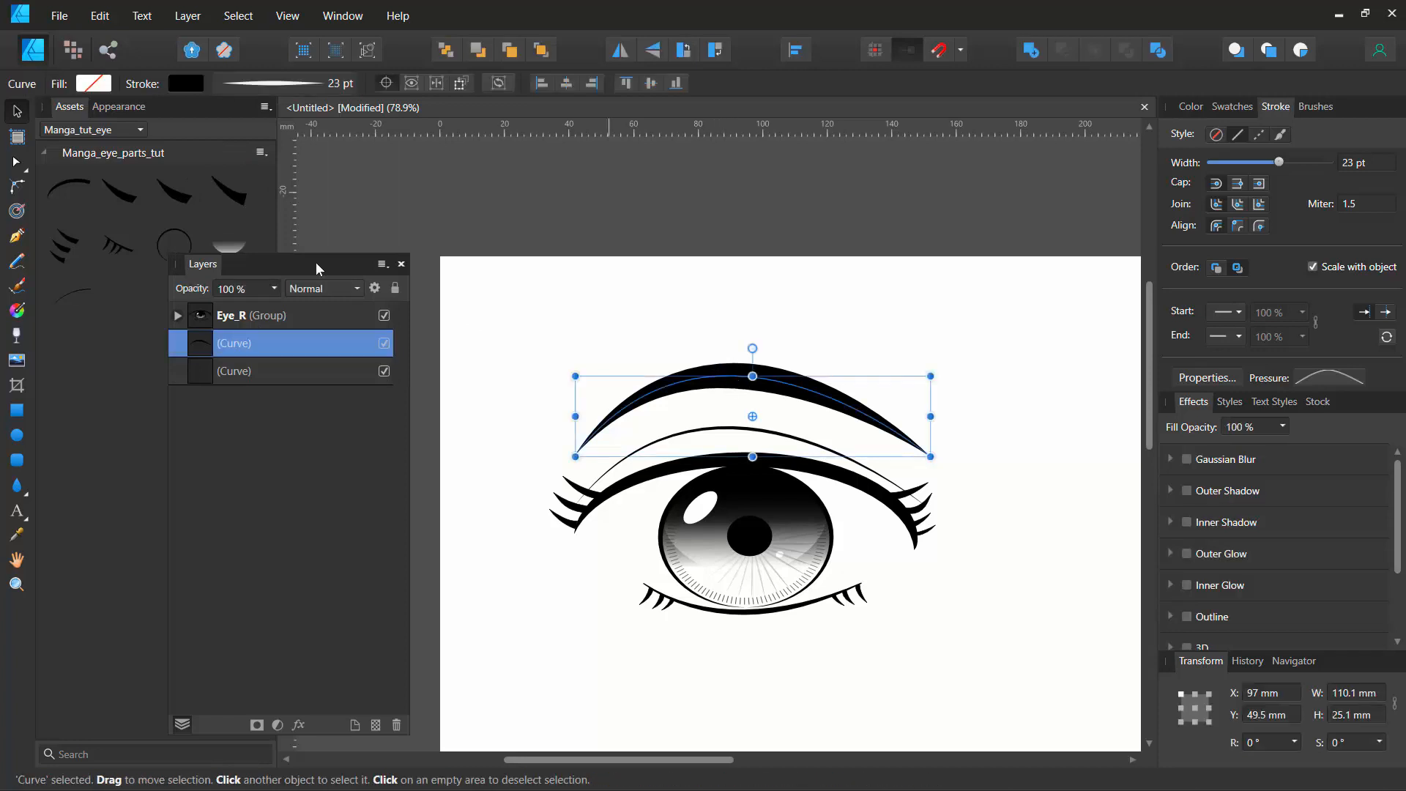
Step: Change the eyebrow curve's stroke style to a textured brush line
left_click_drag(720, 367, 727, 368)
key("Escape")
left_click(728, 370)
left_click(1280, 136)
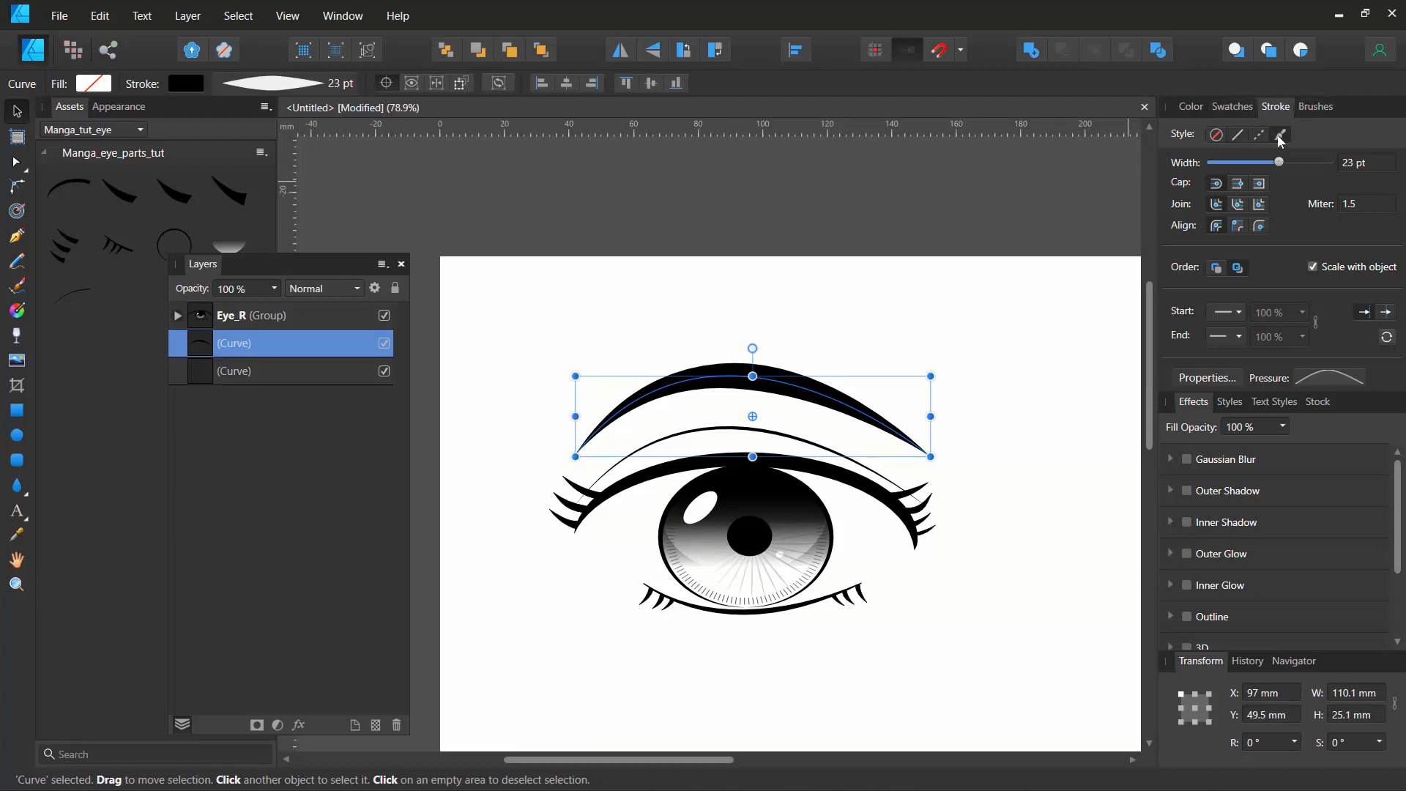
Step: Apply the first brush in the Acrylics category to the eyebrow curve's stroke and deselect the curve
left_click(1310, 108)
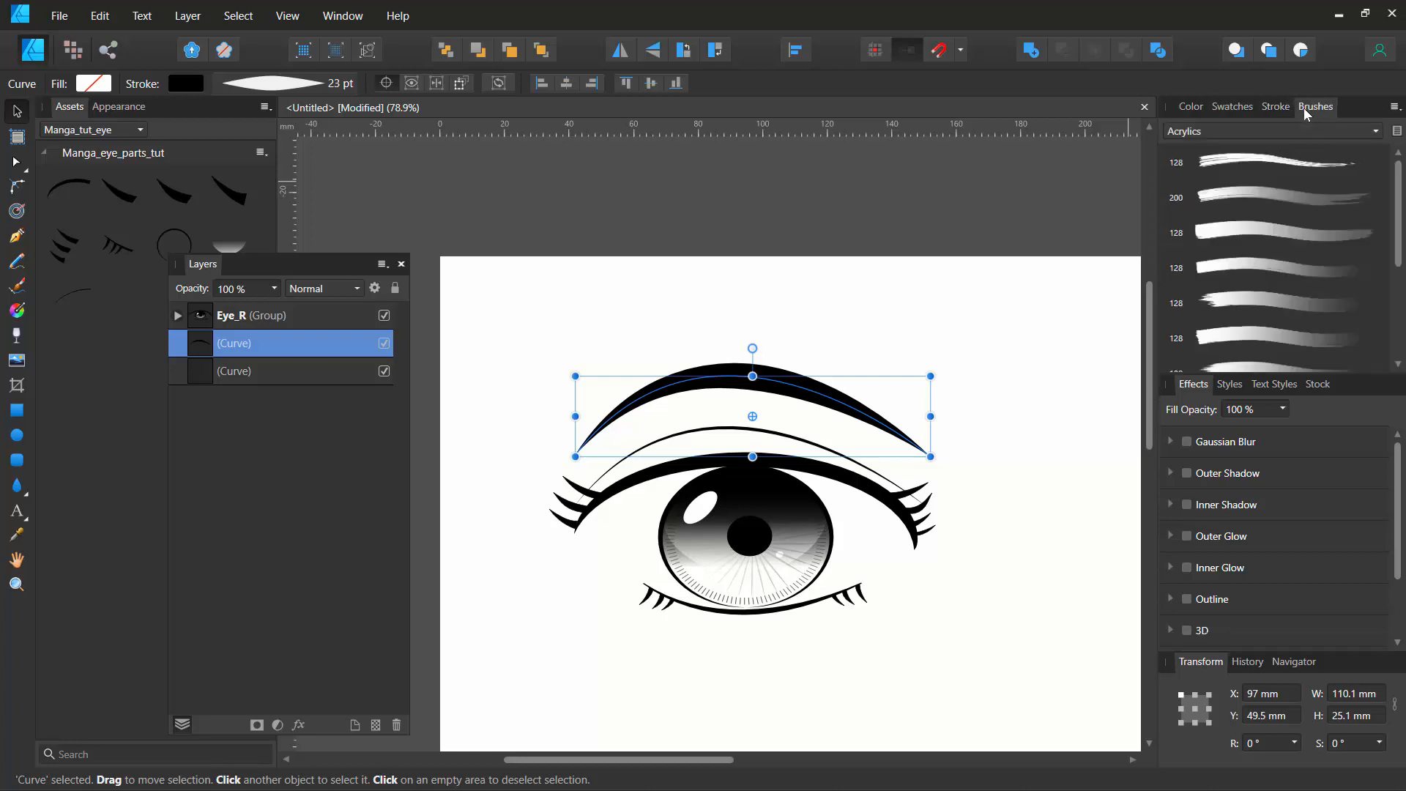
left_click(1237, 163)
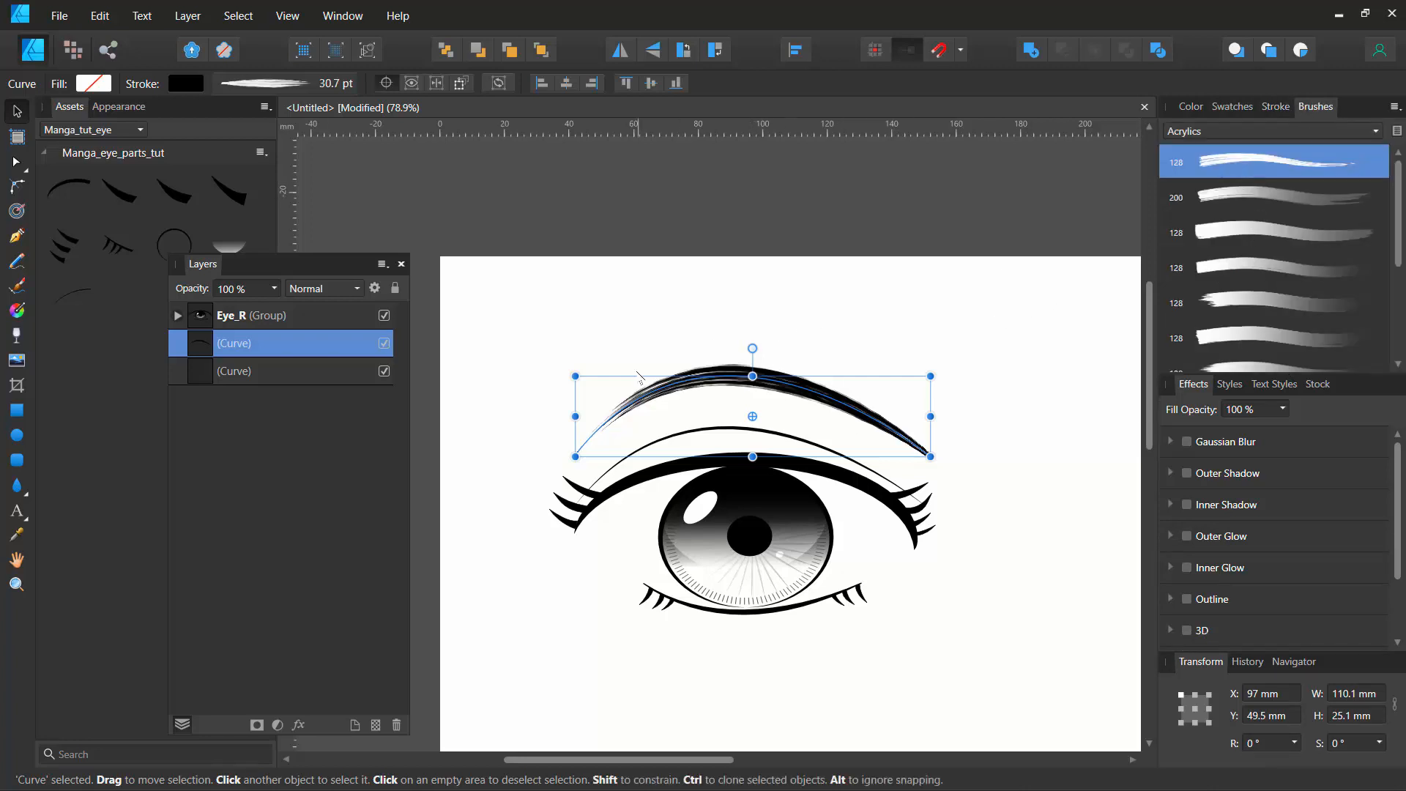
left_click(613, 353)
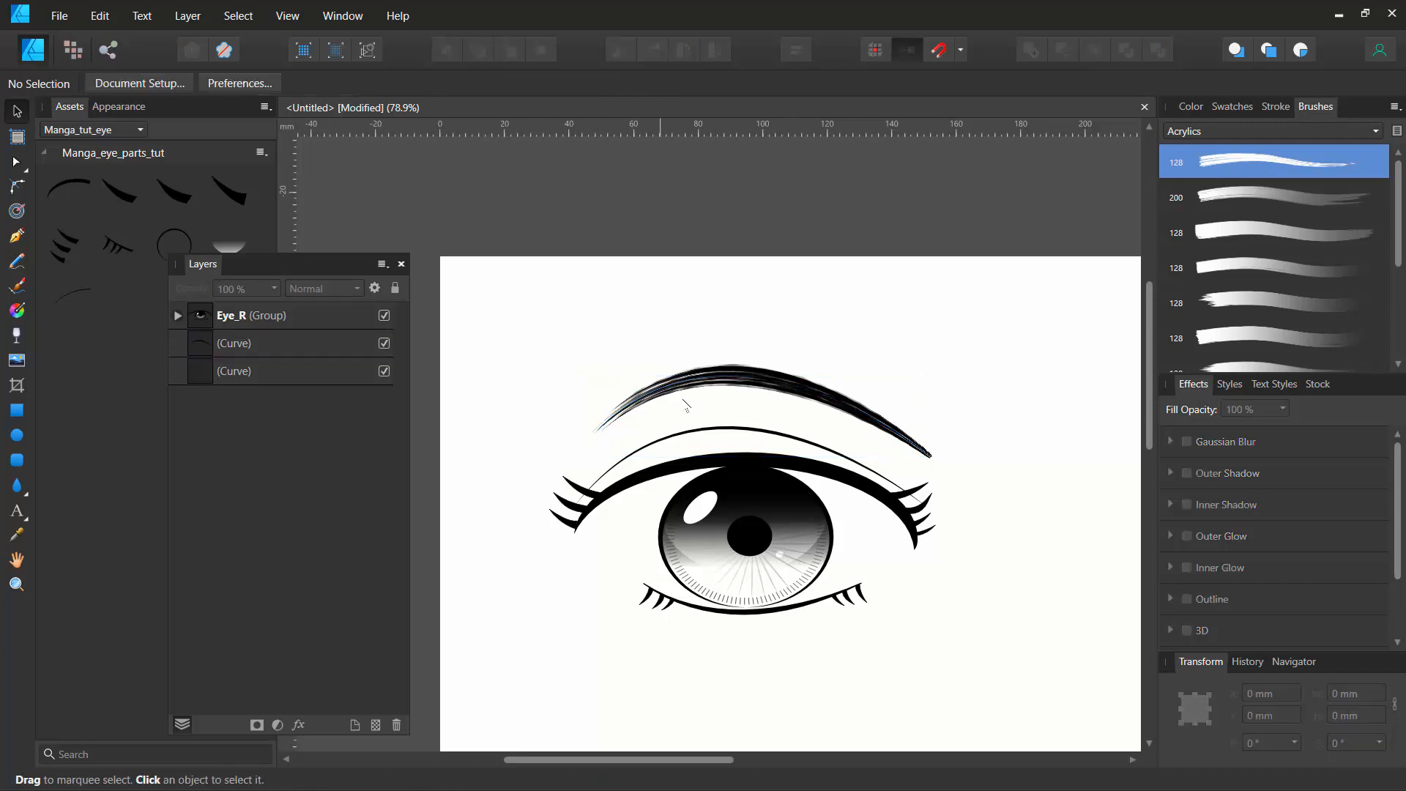
Step: Try flipping the eyebrow curve horizontally, then flip it back to its original direction
left_click(711, 384)
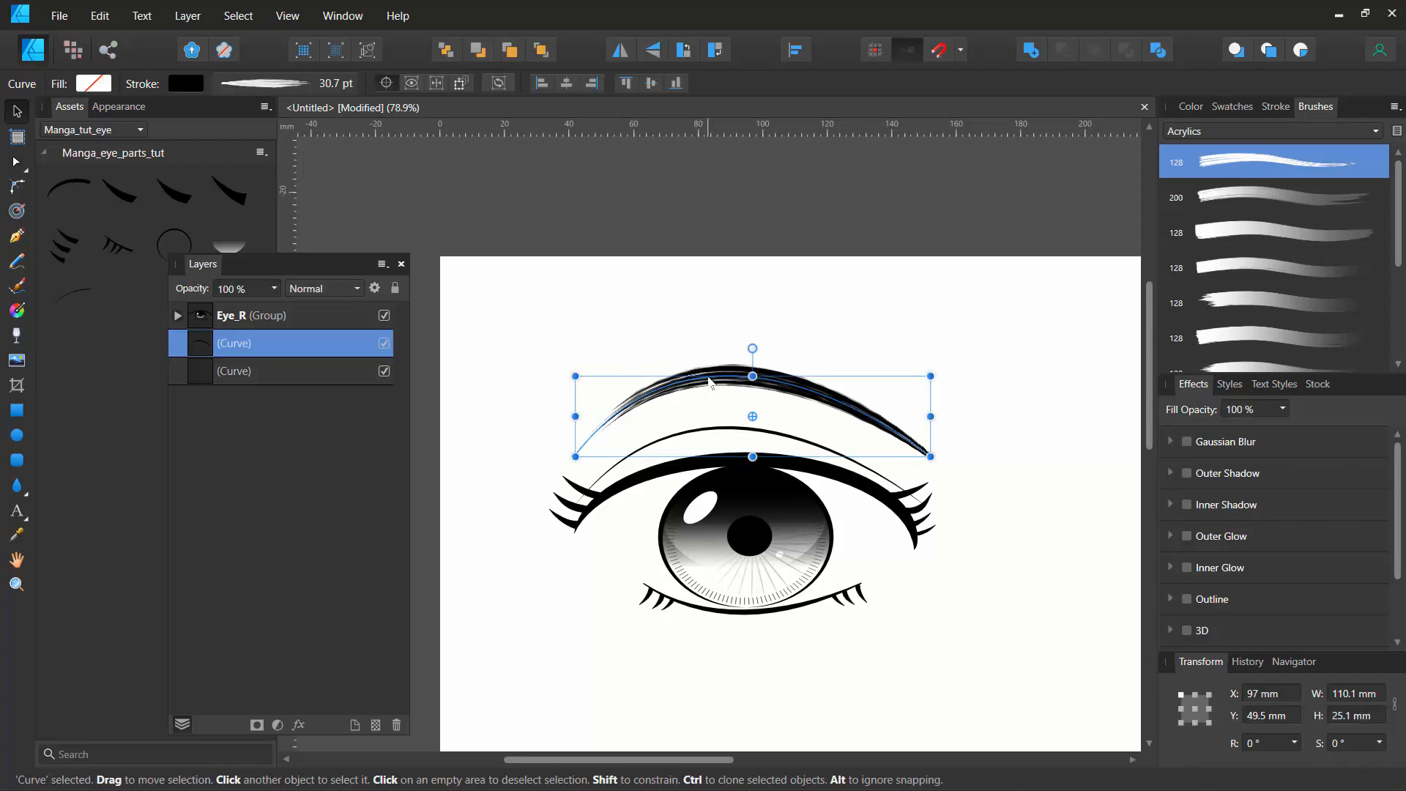
left_click(620, 51)
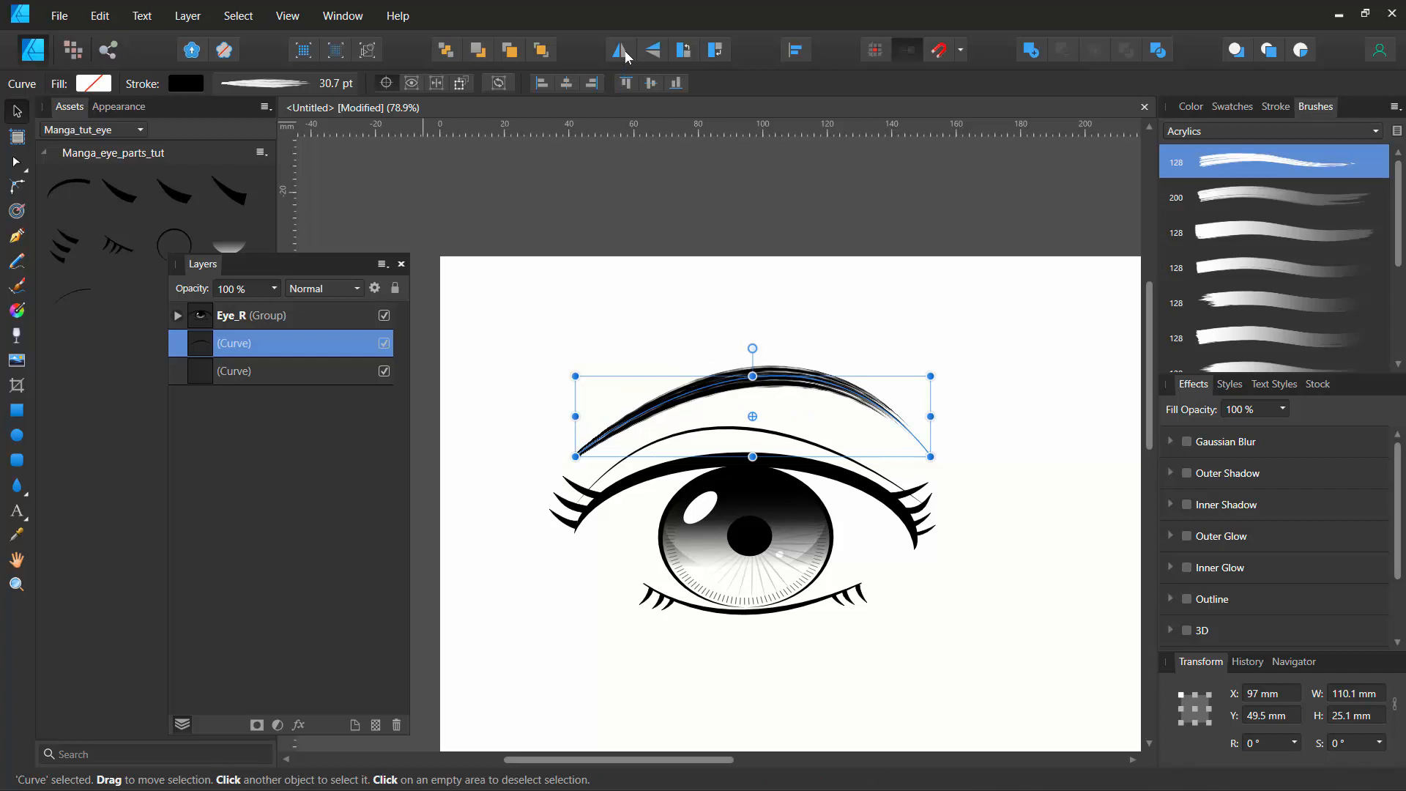
left_click(629, 299)
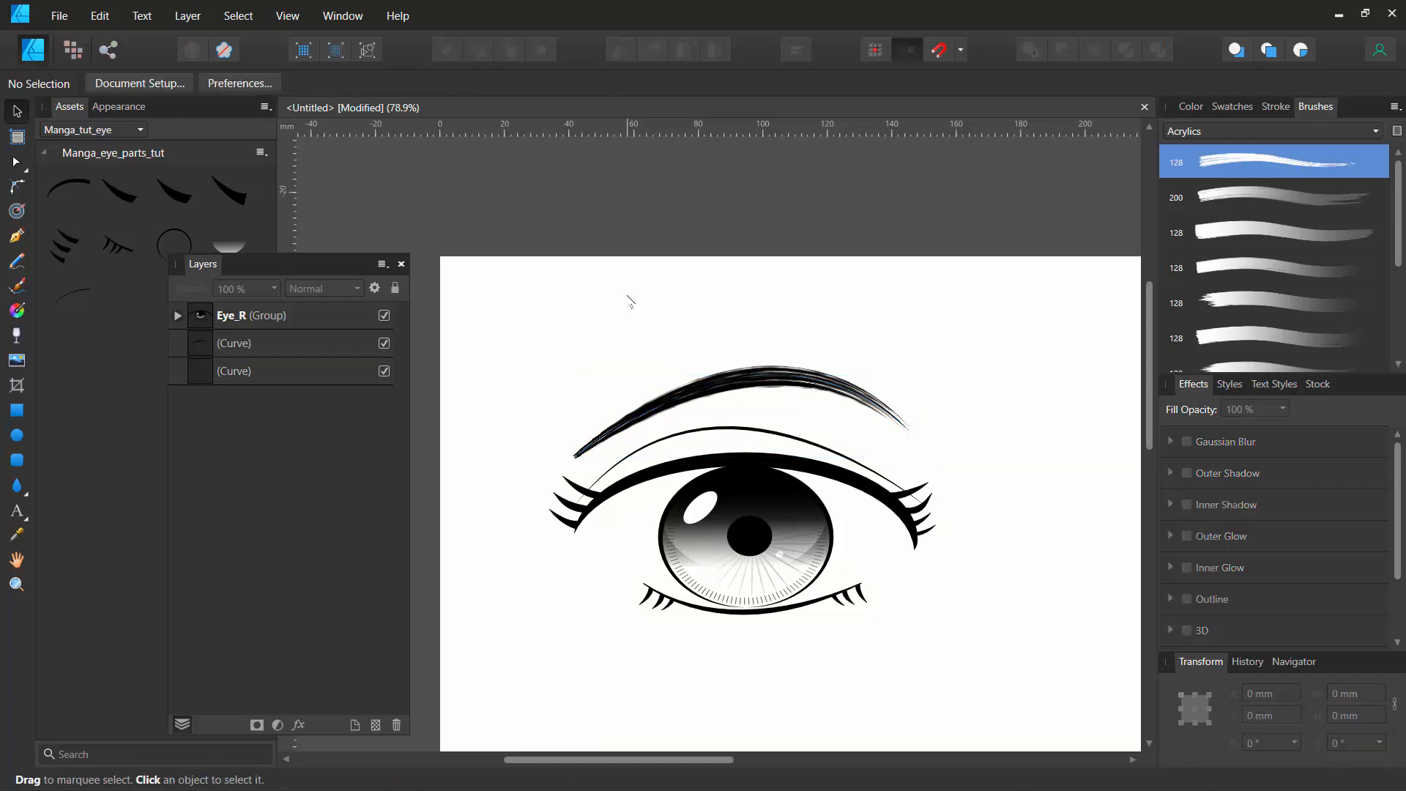
left_click(723, 408)
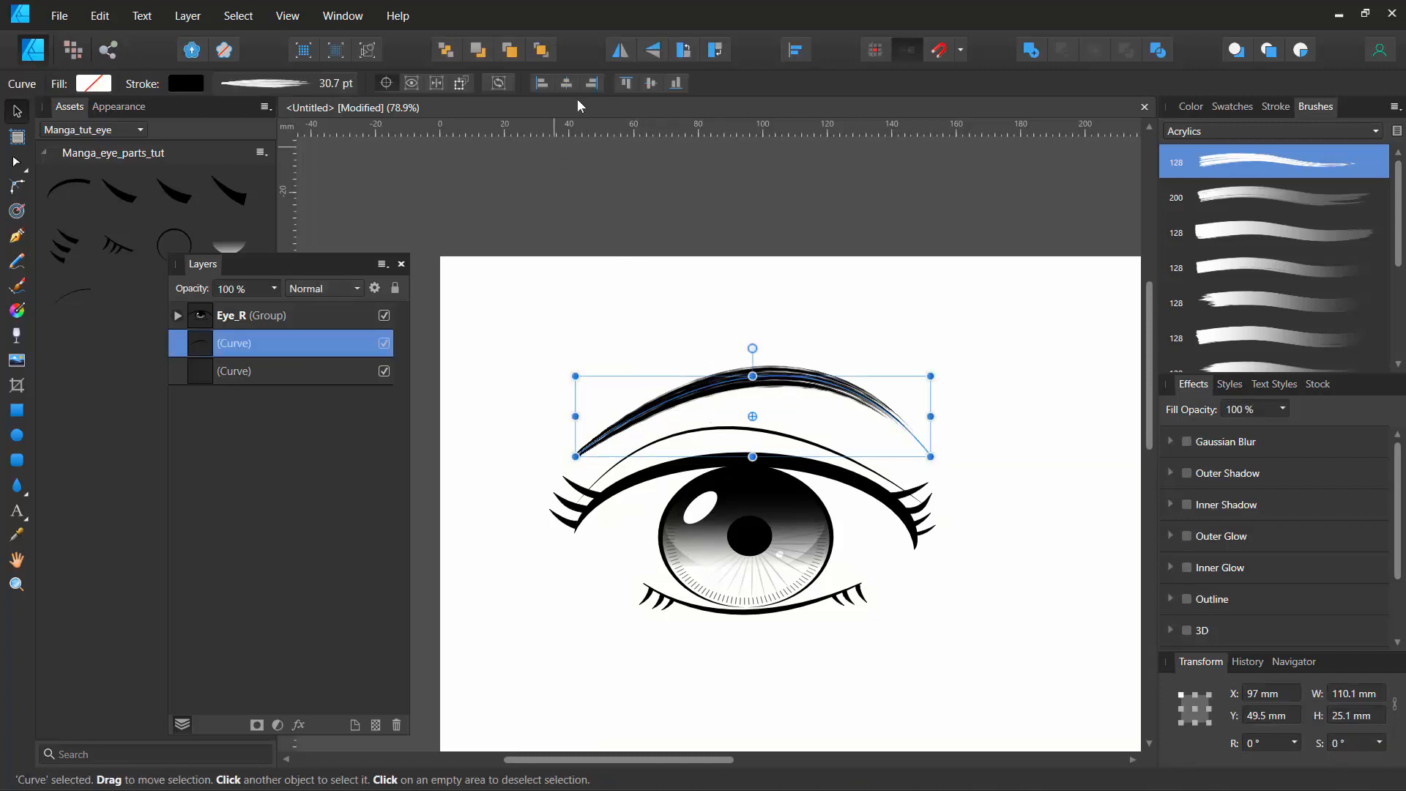
left_click(620, 51)
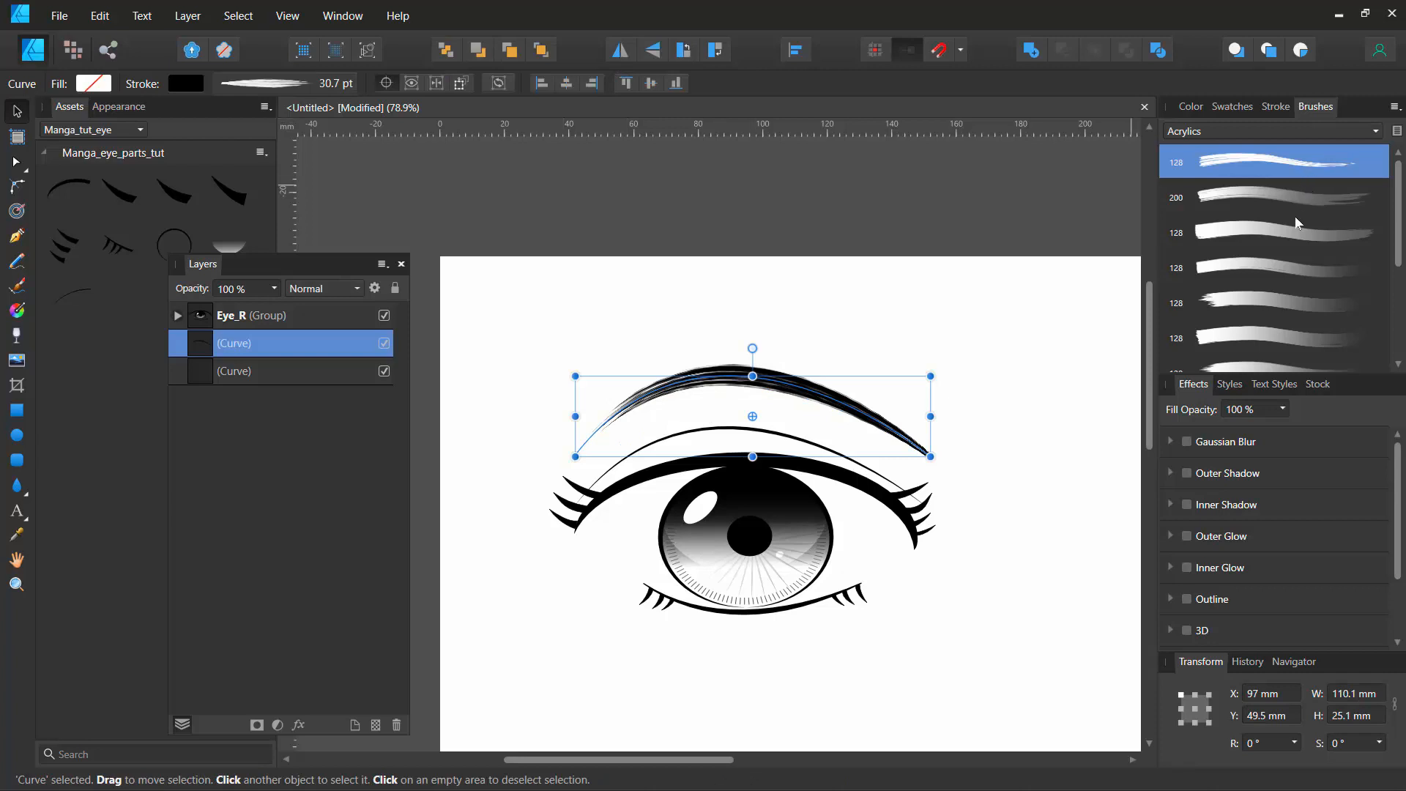
Step: Try several other Acrylics brushes from further down the list on the eyebrow curve
scroll(1296, 227, "down", 3)
left_click(1259, 322)
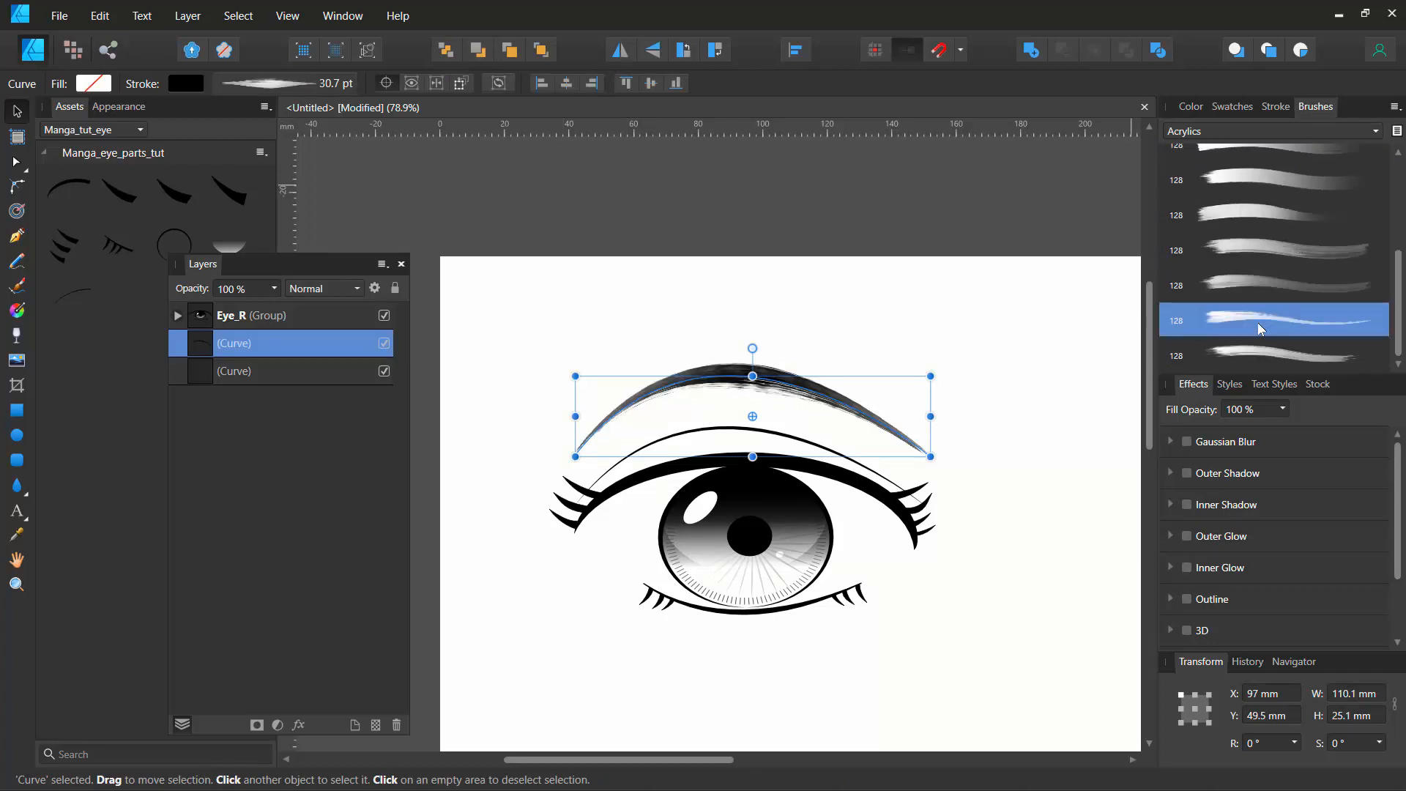
left_click(958, 315)
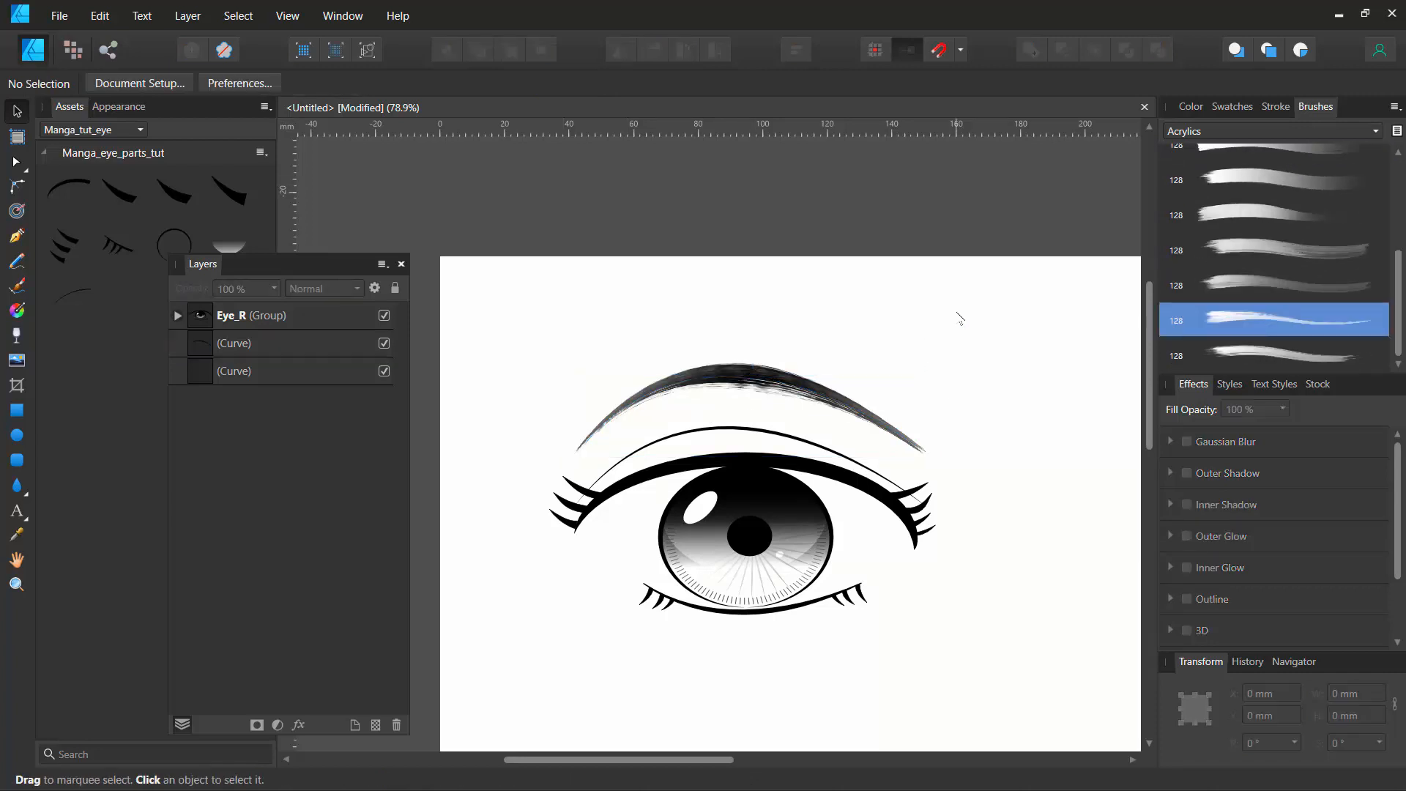
left_click(1249, 249)
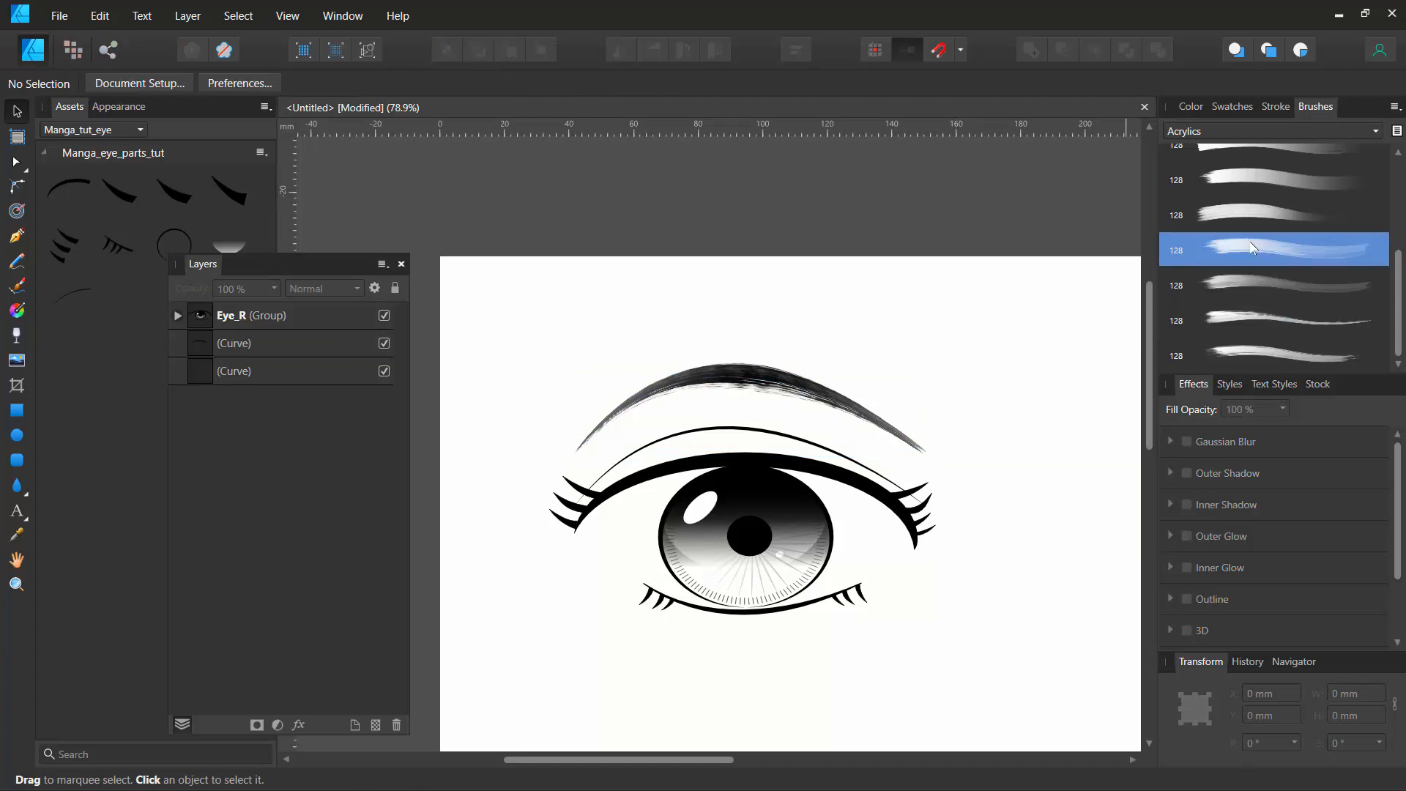
left_click(760, 366)
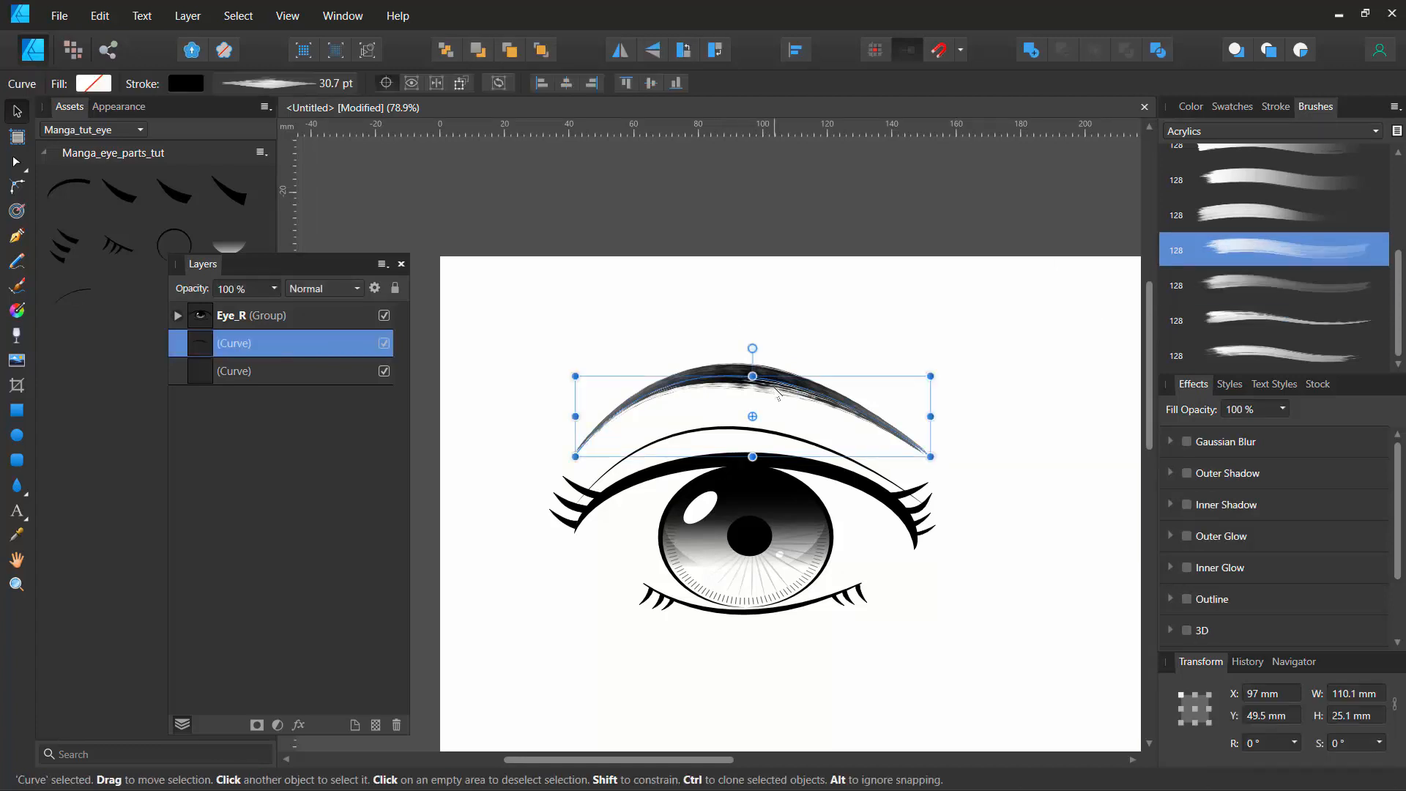
left_click(1238, 216)
left_click(1249, 184)
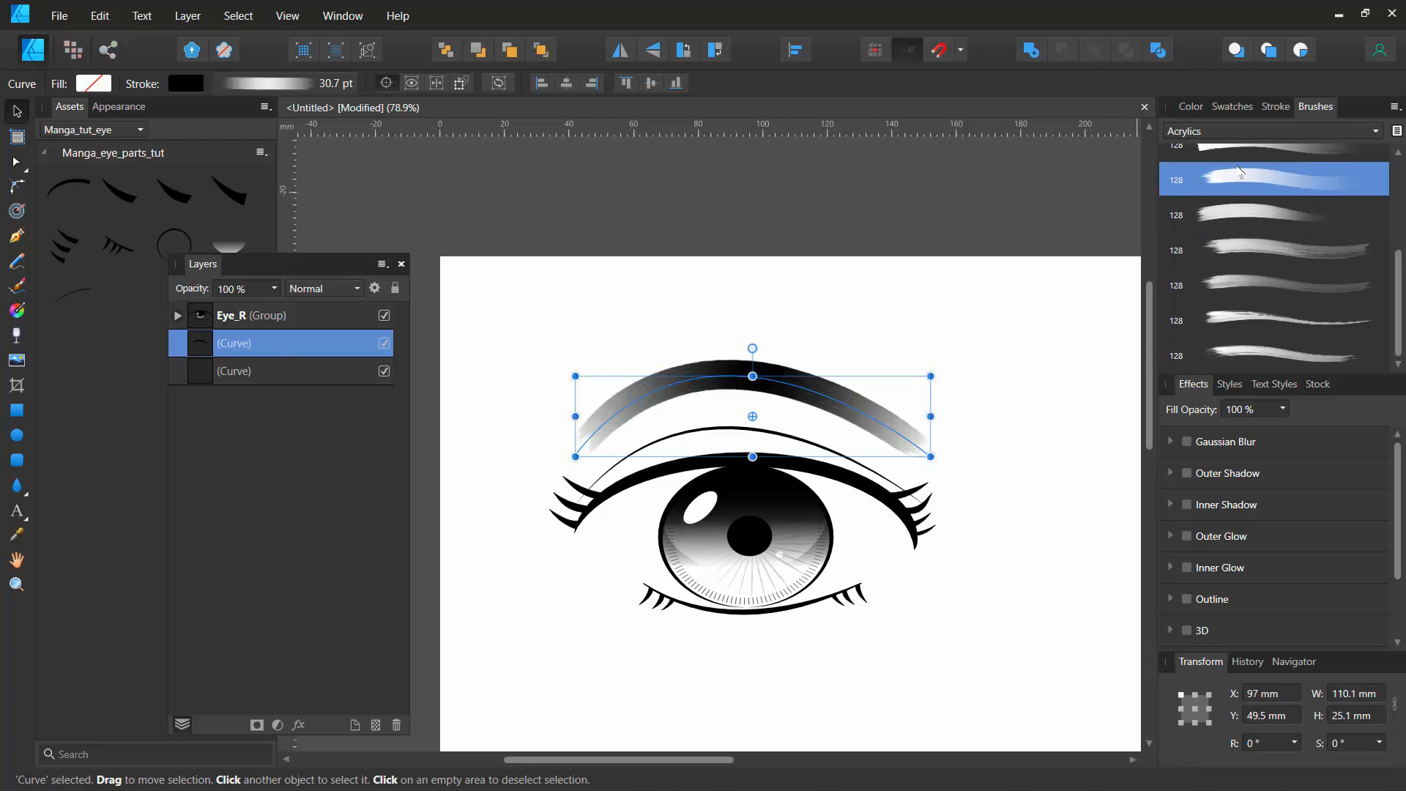
Step: Reapply the first Acrylics brush to the eyebrow curve and deselect it
scroll(1241, 221, "up", 2)
left_click(1218, 164)
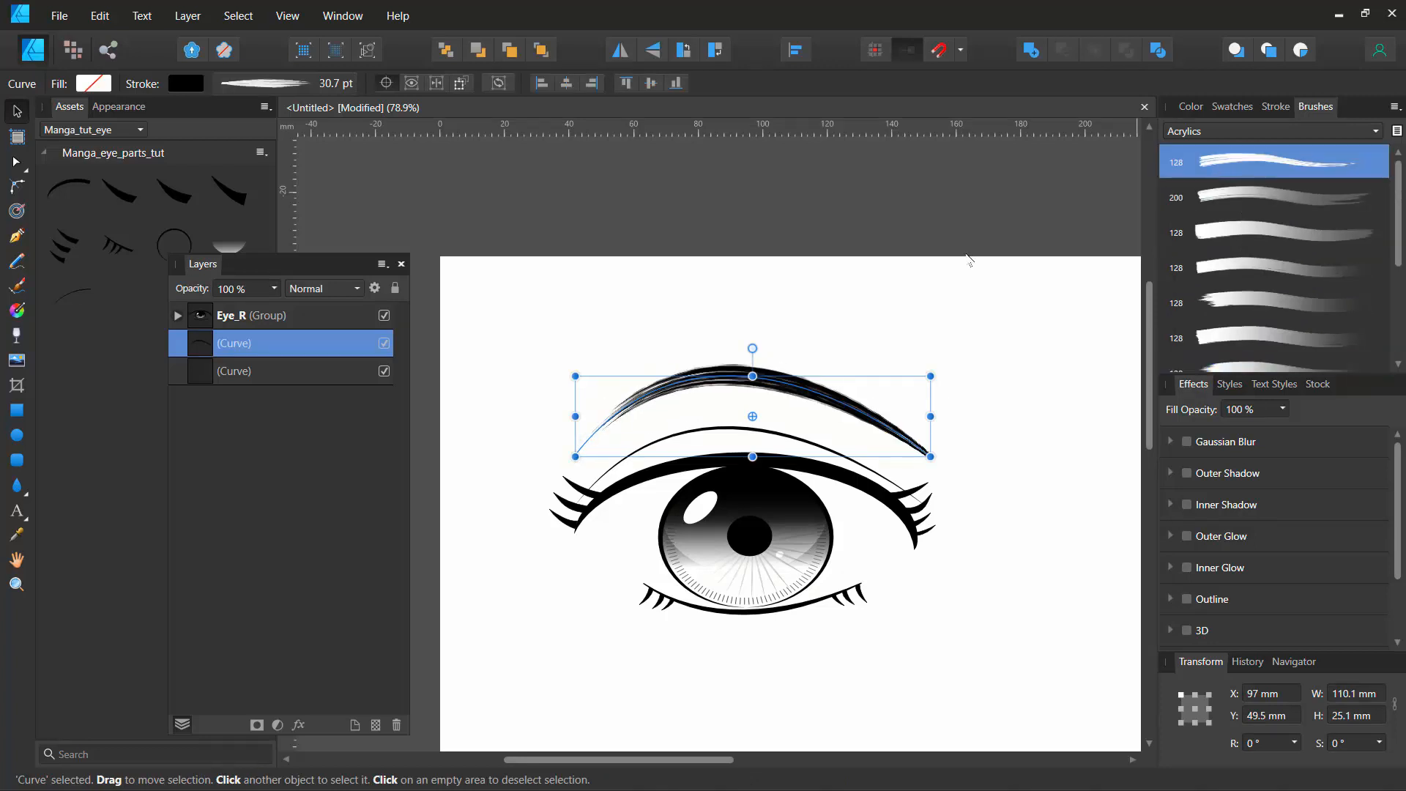
left_click(665, 304)
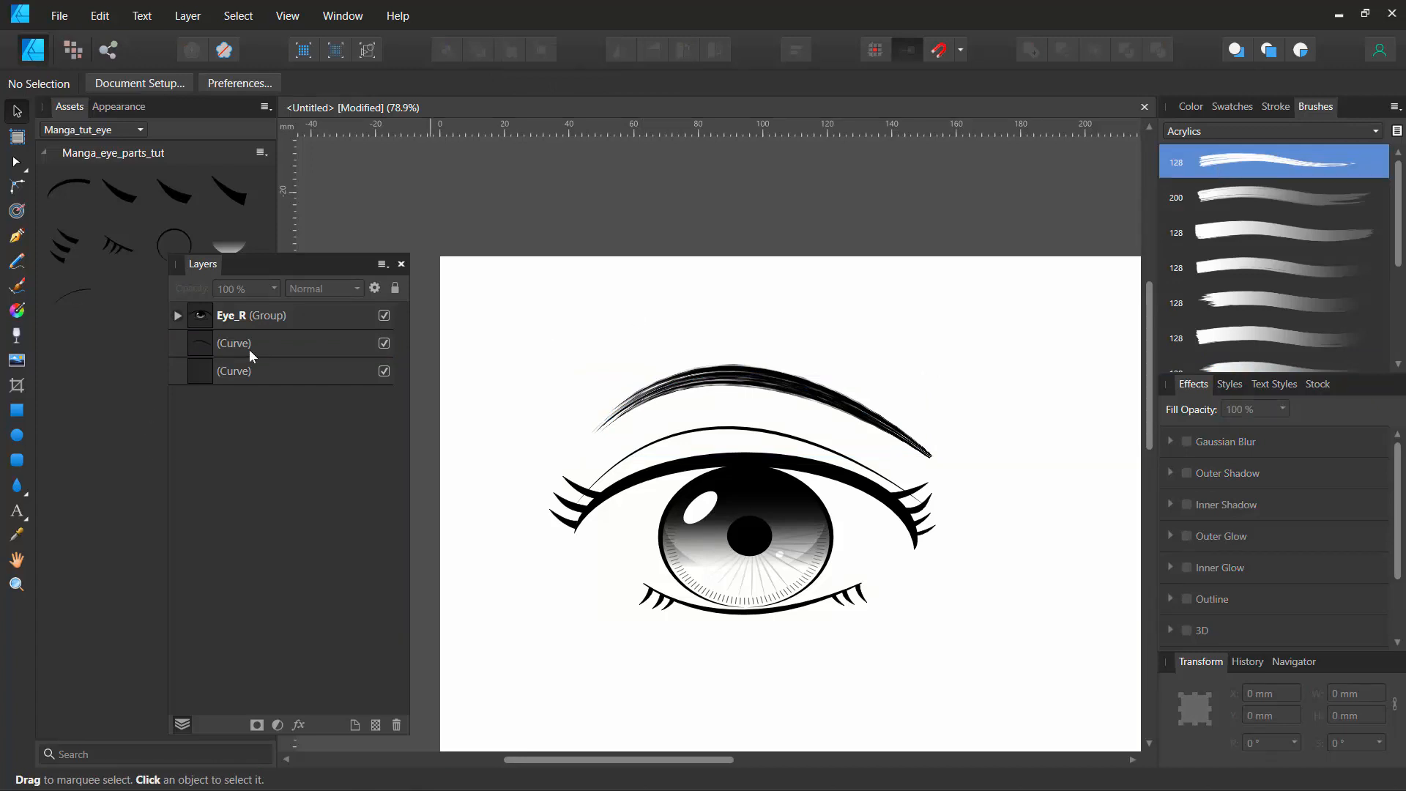
Step: Move the eyebrow and eyelid crease curves into the Eye_R group, and toggle the group's visibility off and on to check it
mouse_move(243, 340)
left_mouse_down()
mouse_move(222, 312)
mouse_move(224, 333)
left_mouse_up()
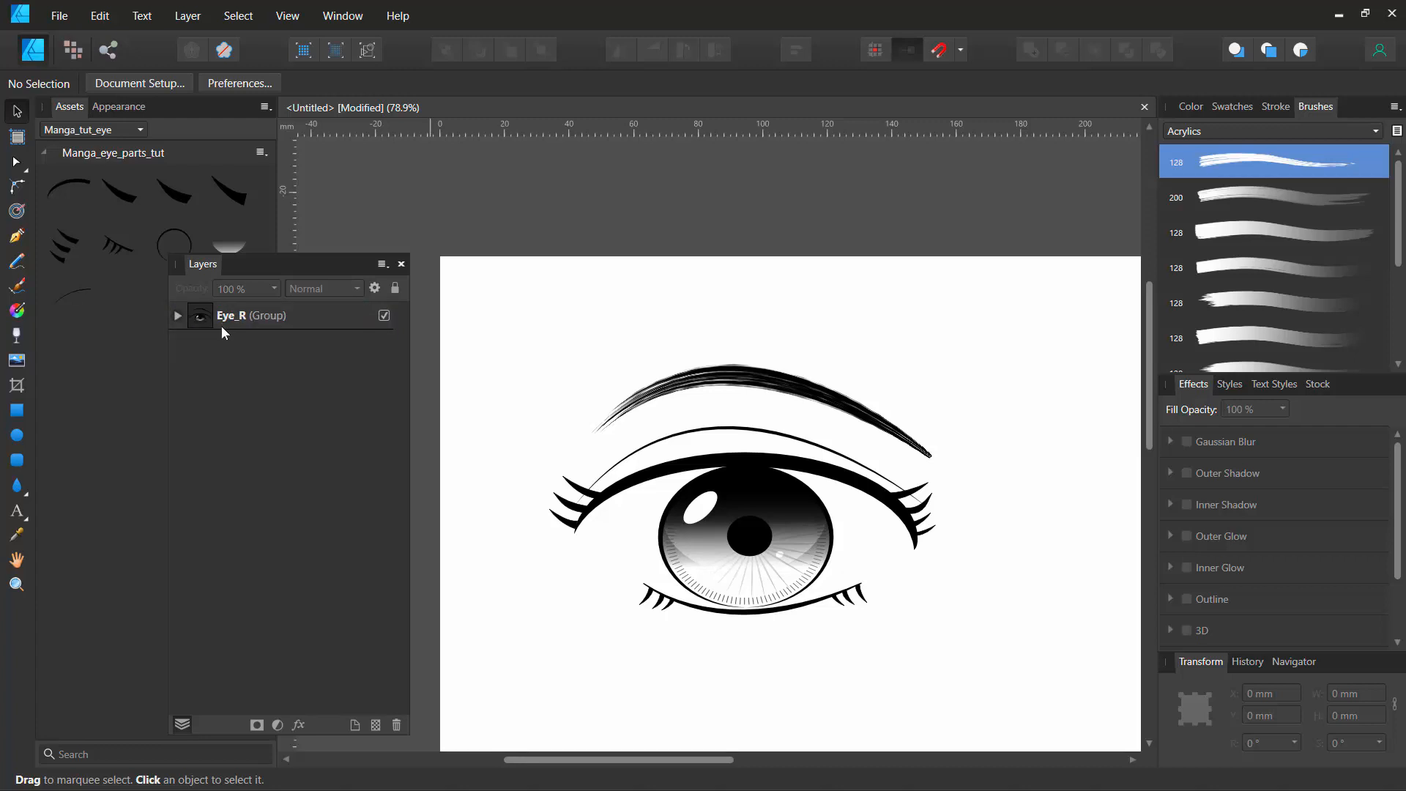
left_click(234, 314)
left_click(384, 316)
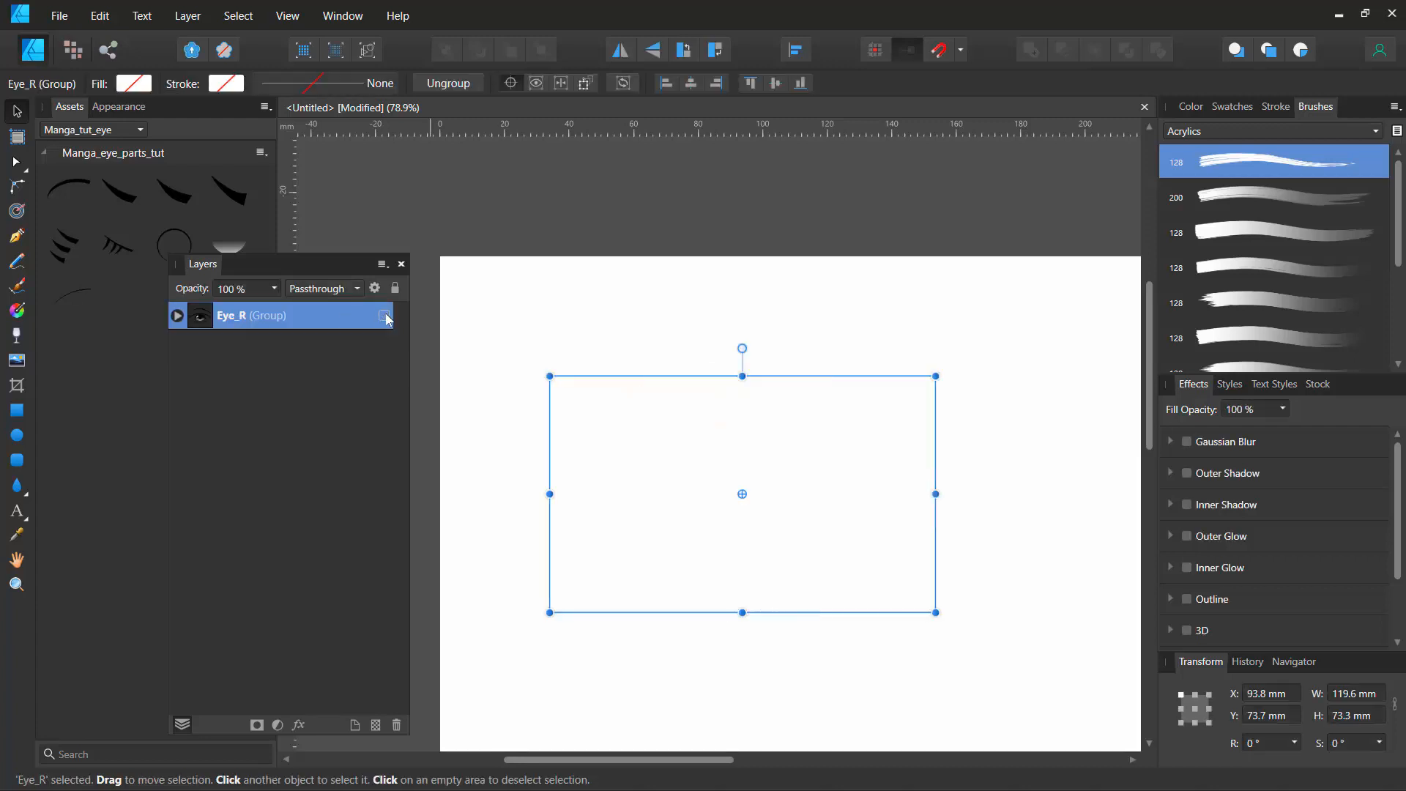
left_click(386, 317)
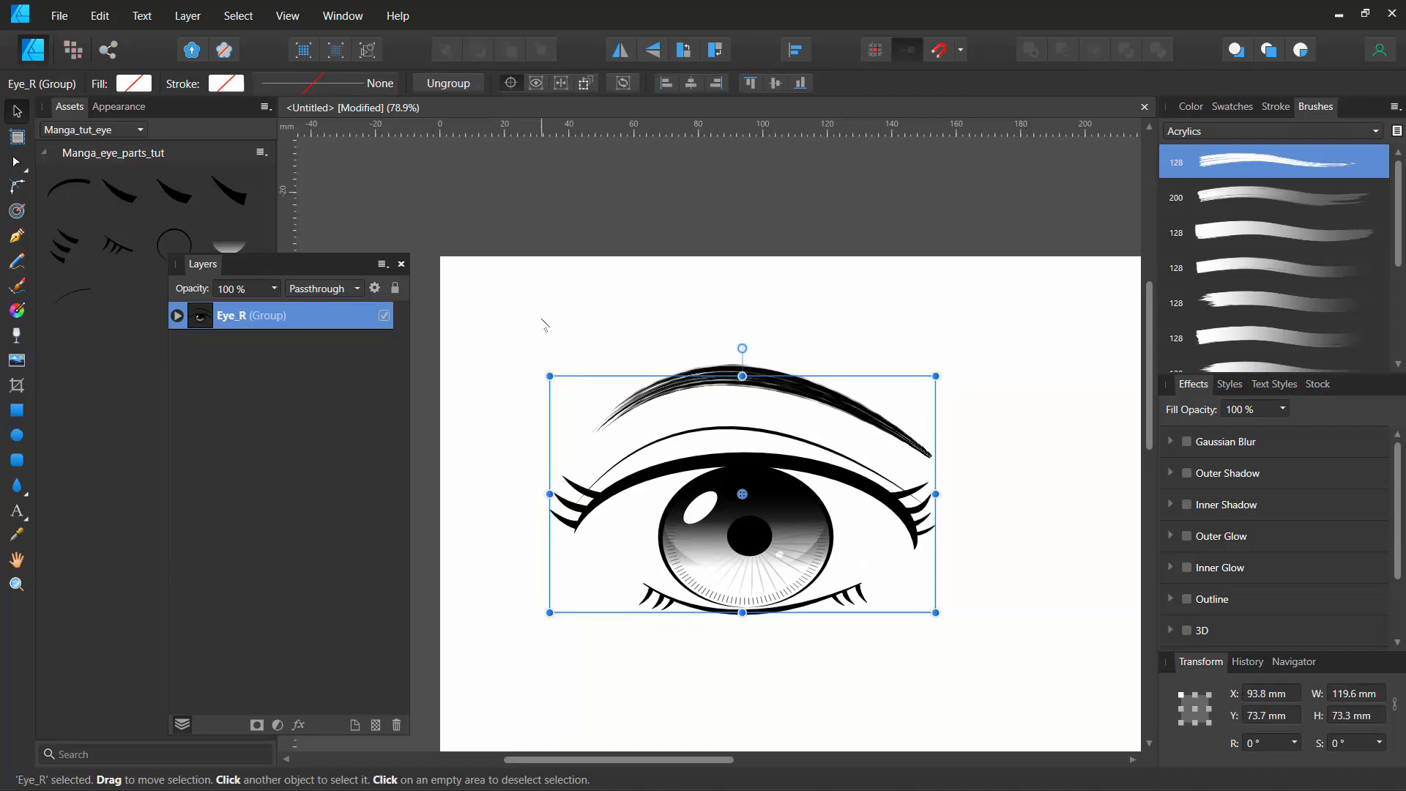
left_click(1276, 107)
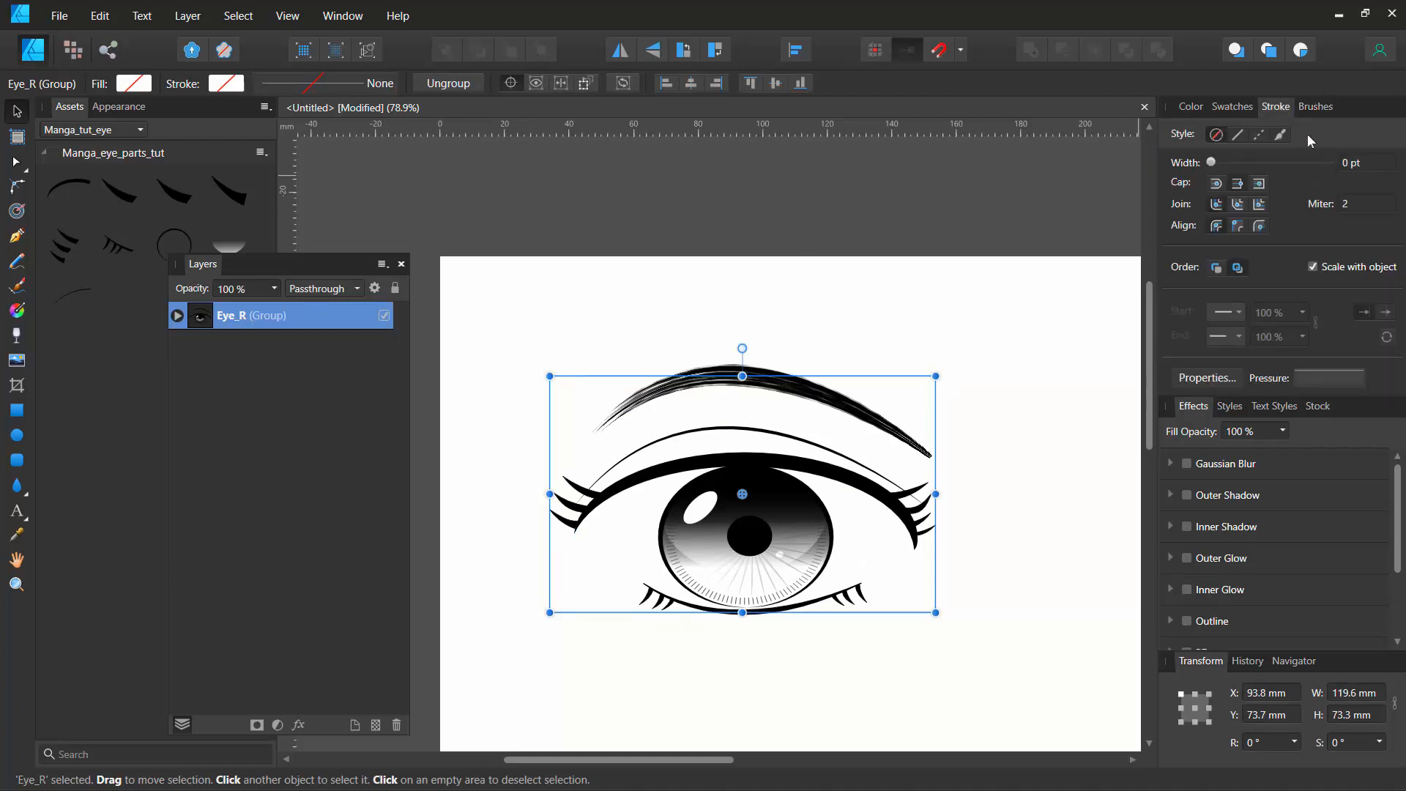
left_click(612, 337)
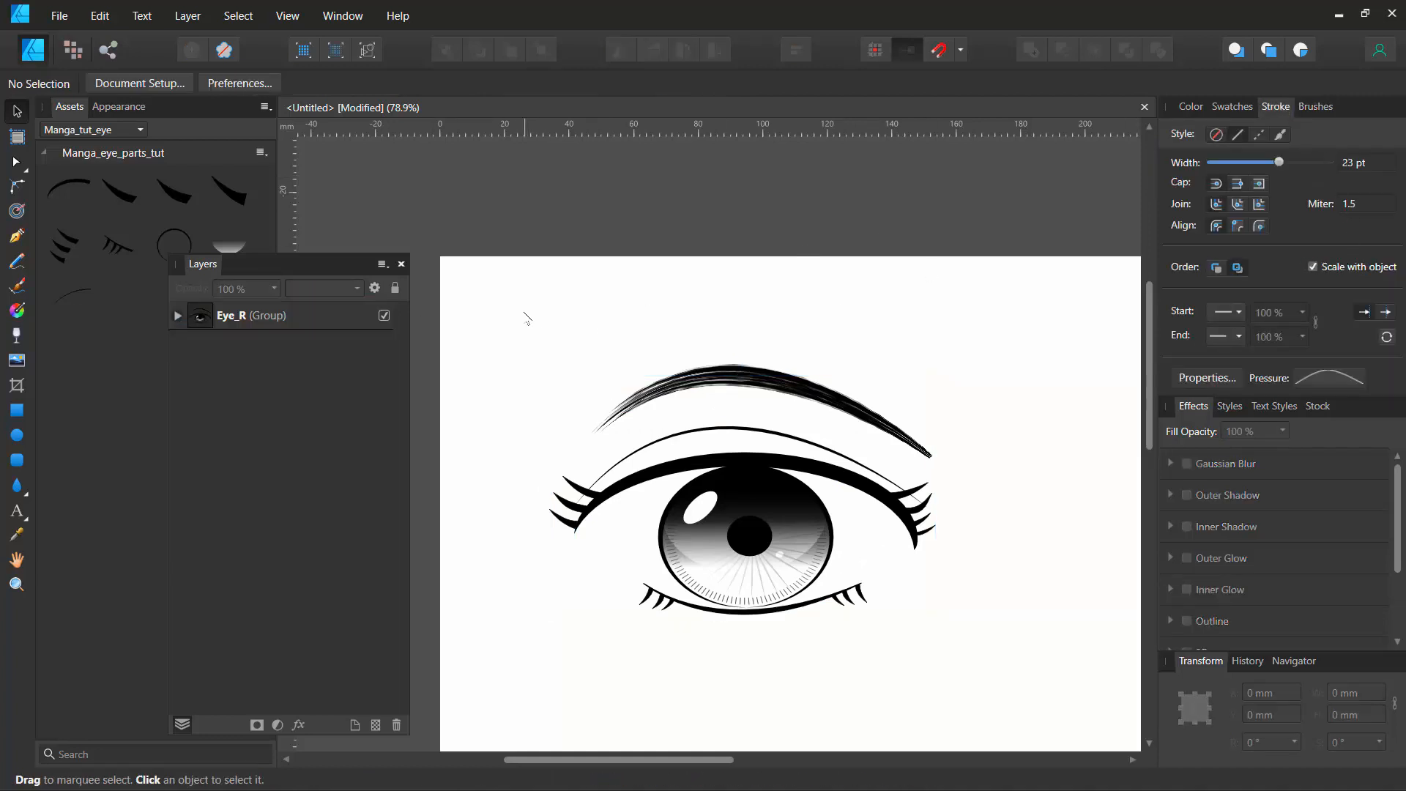
Step: Duplicate the Eye_R group, flip the copy horizontally, and move it straight right to about X 231.3 mm as the second eye
left_click(239, 320)
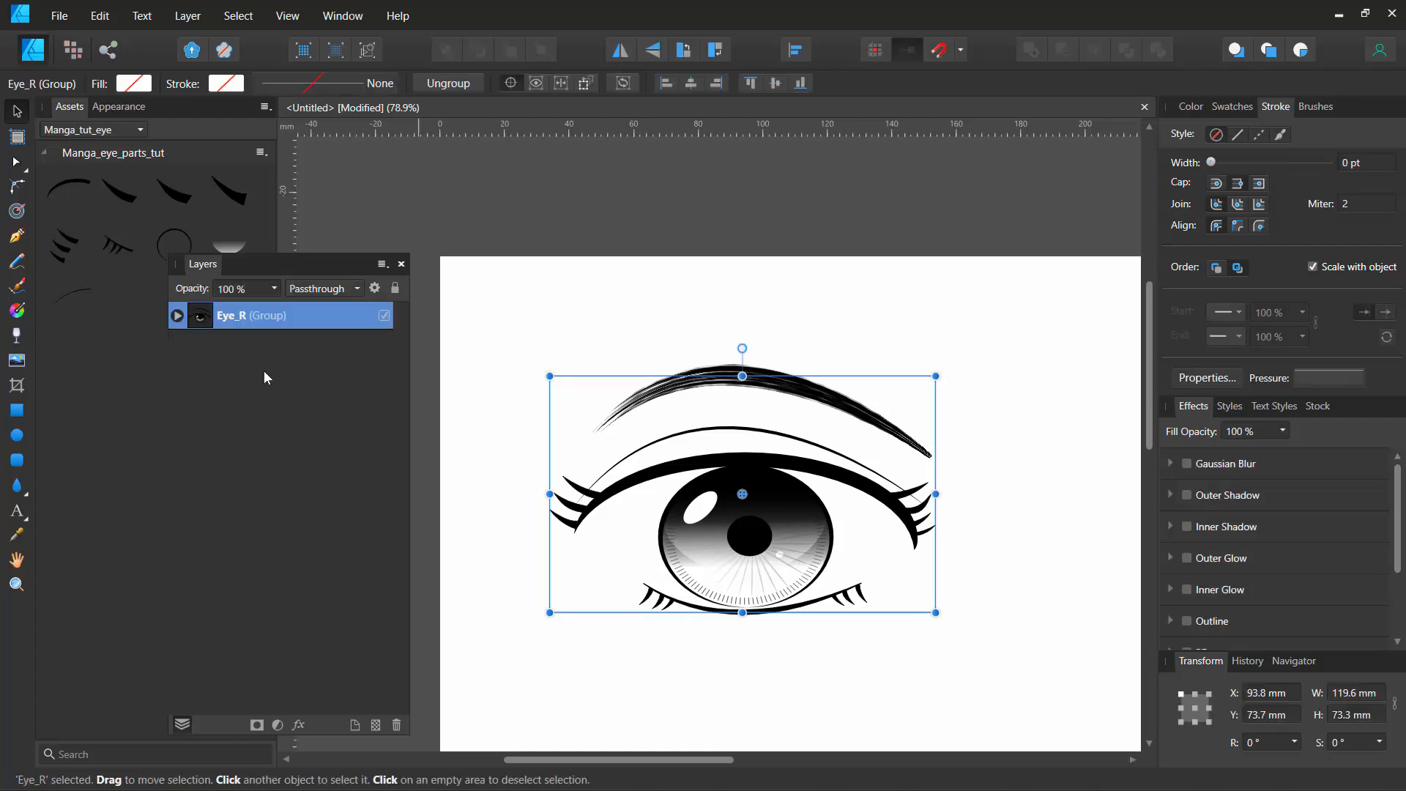
key("ctrl+j")
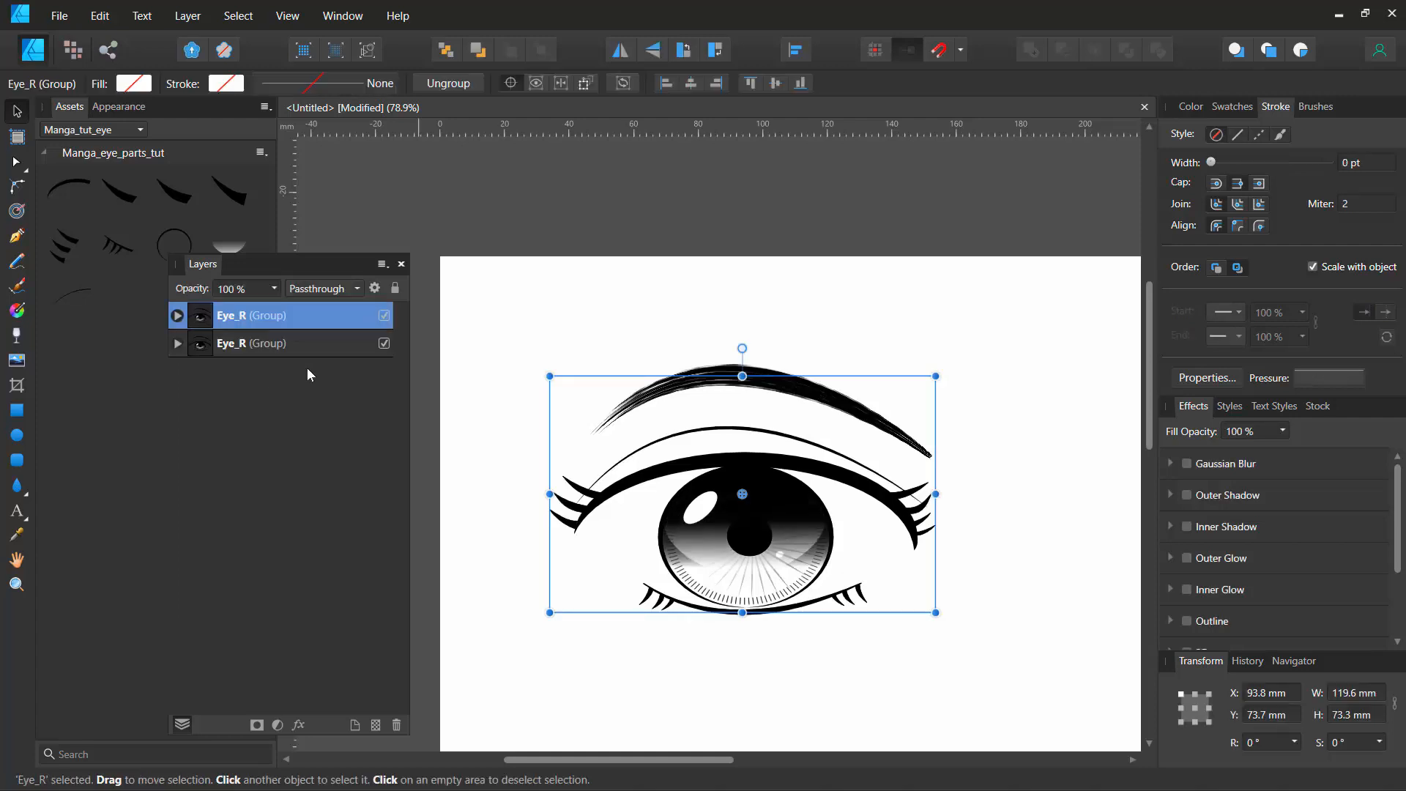
left_click(619, 52)
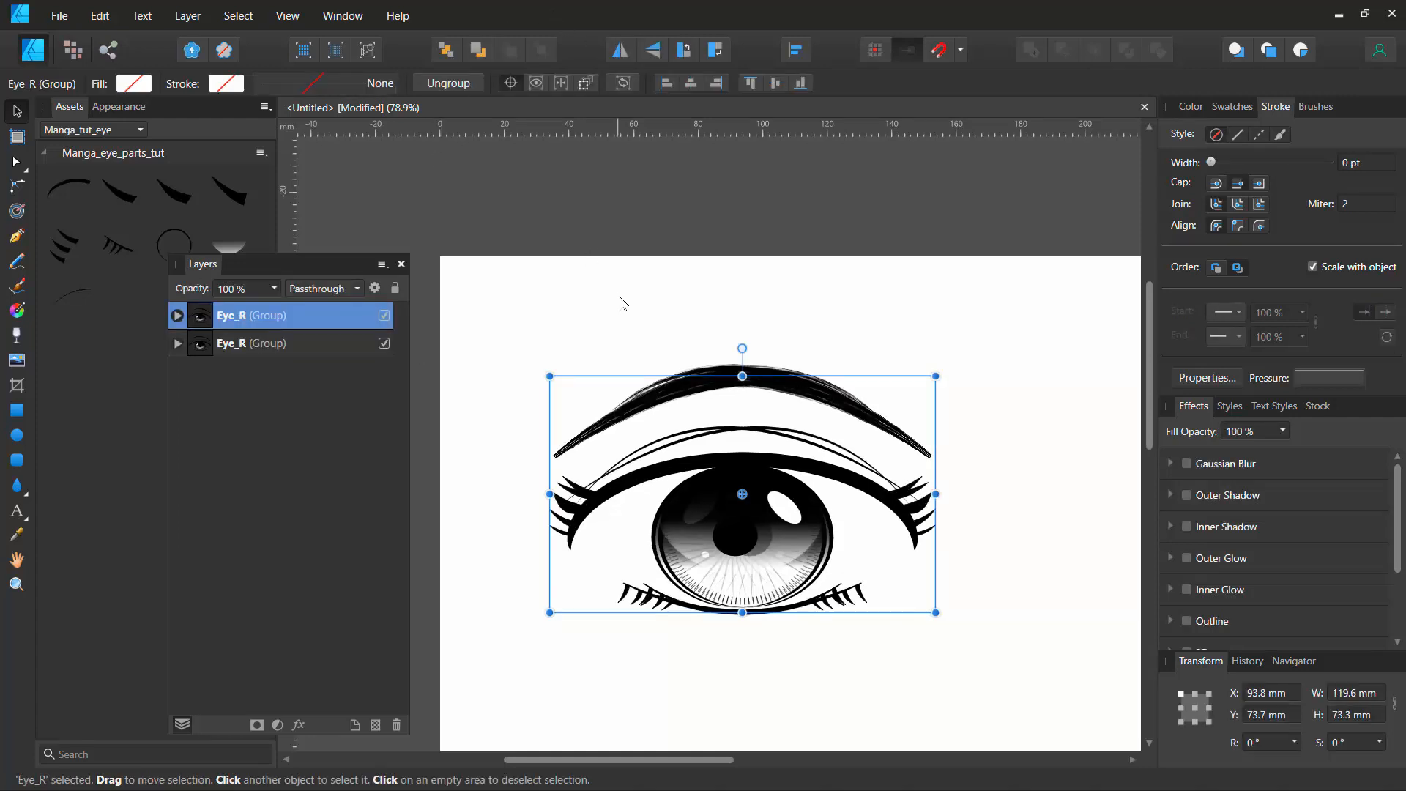
scroll(623, 303, "down", 5)
left_click_drag(644, 368, 826, 368)
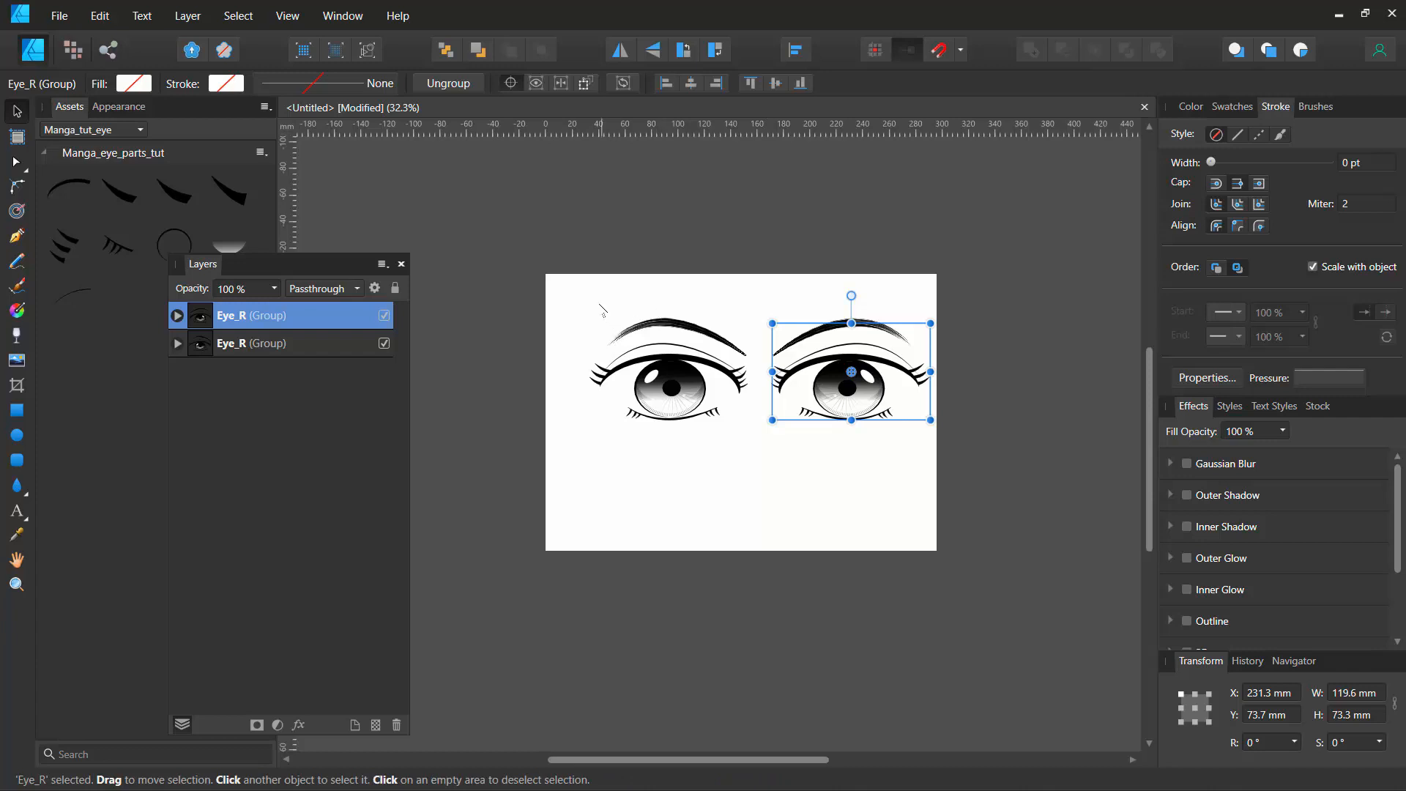
Step: Select both eye groups and scale them down together to about 159.3 mm wide and 45.4 mm high
left_click_drag(599, 305, 930, 471)
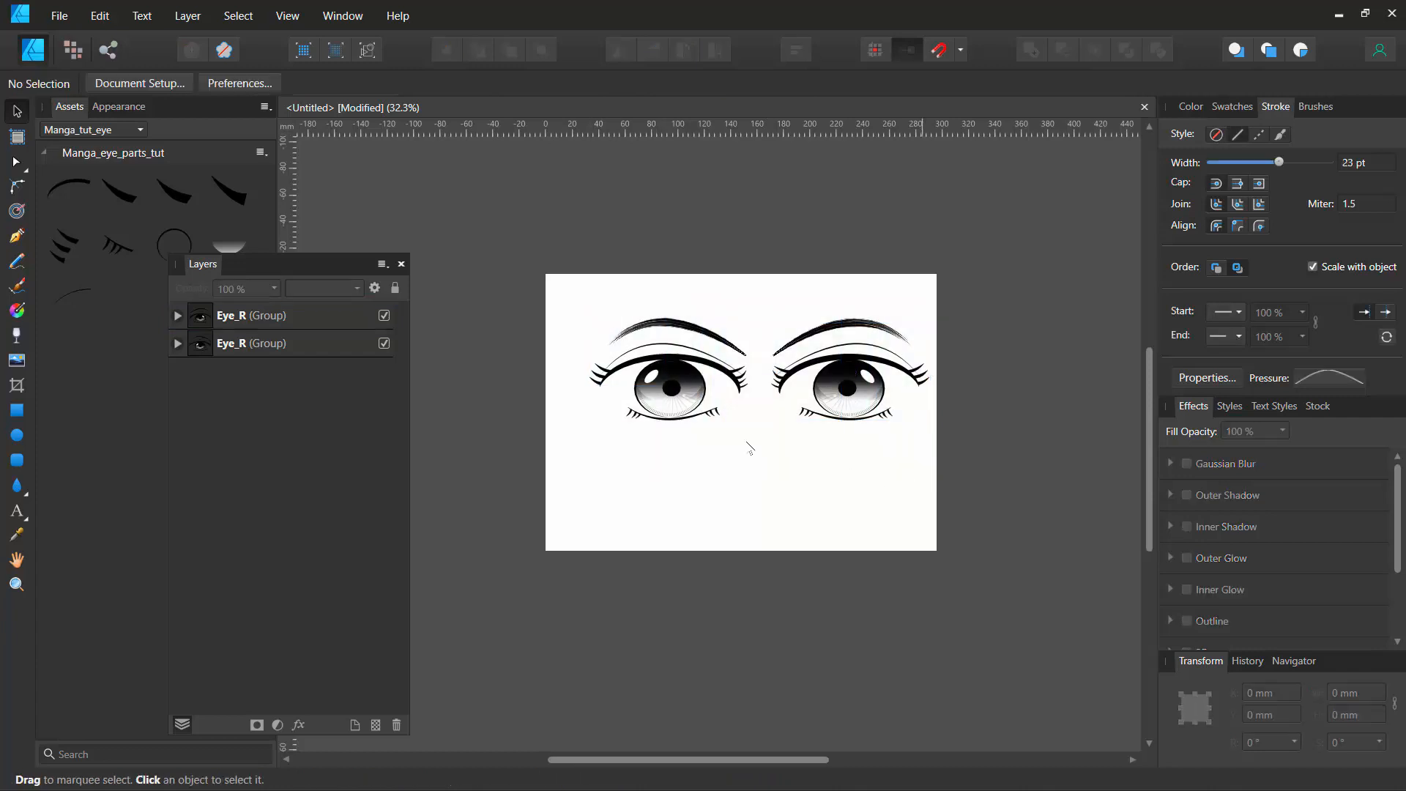
left_click(288, 317)
left_click(261, 342, "shift")
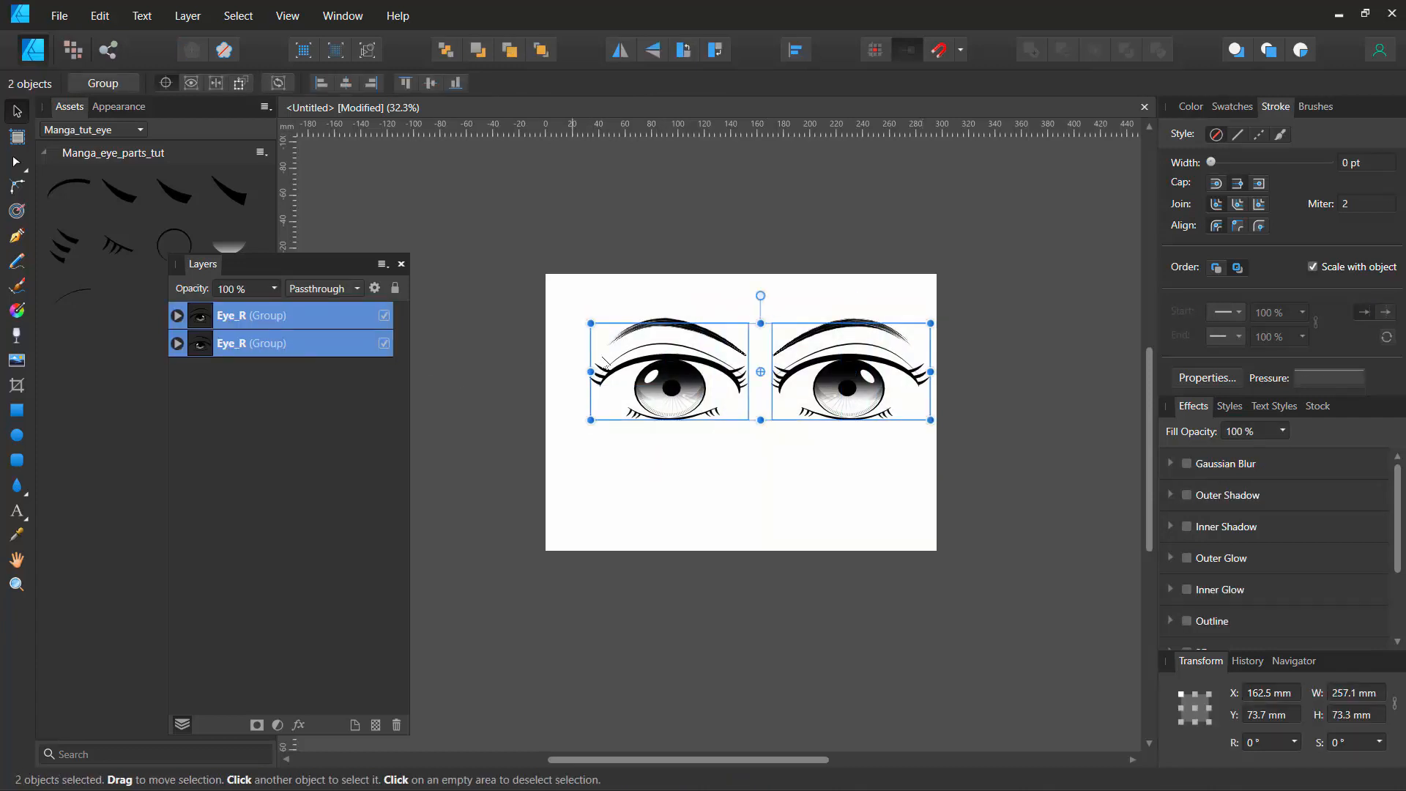
left_click_drag(592, 324, 706, 387)
scroll(725, 381, "up", 3)
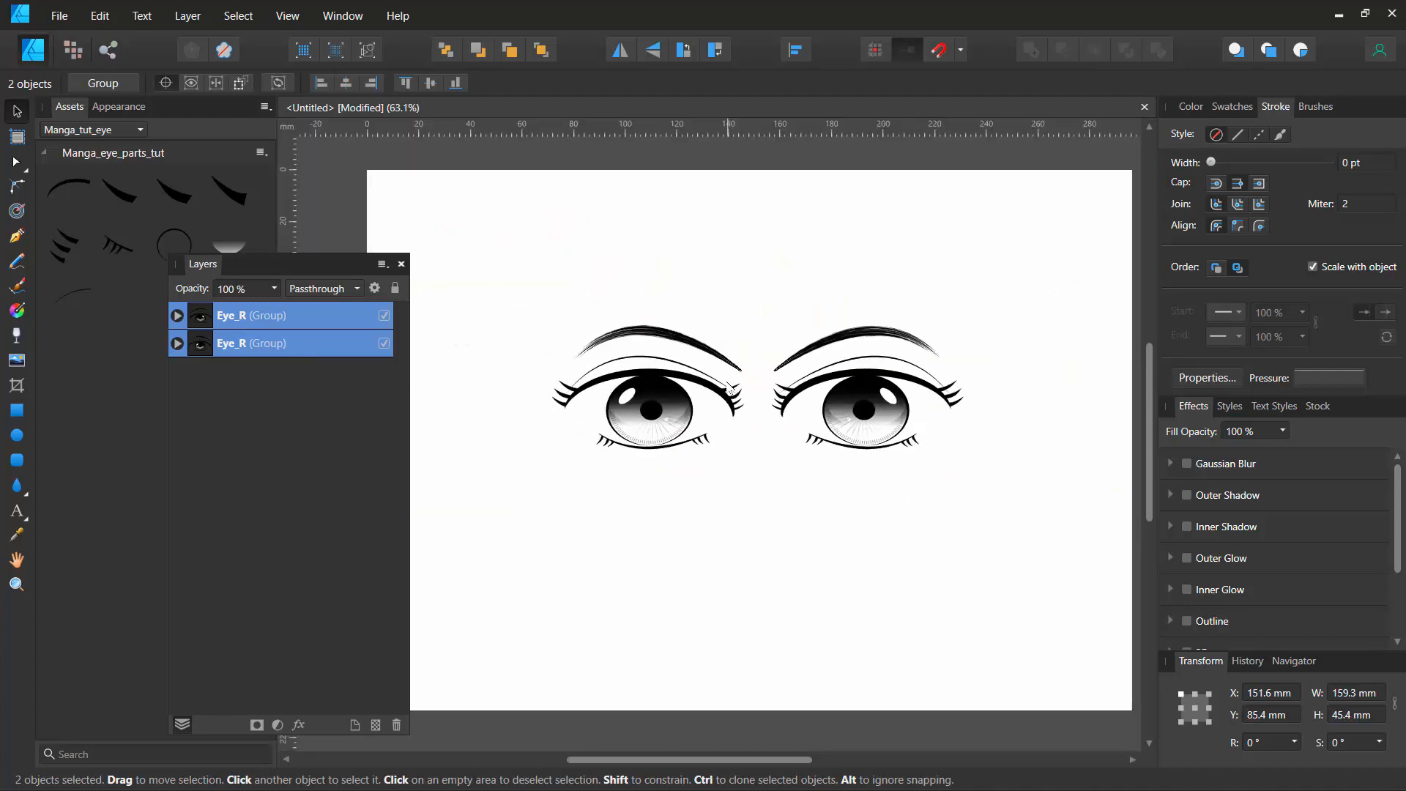
Step: Move the mirrored eye group straight right to about X 243 mm to widen the gap between the eyes
left_click(259, 344)
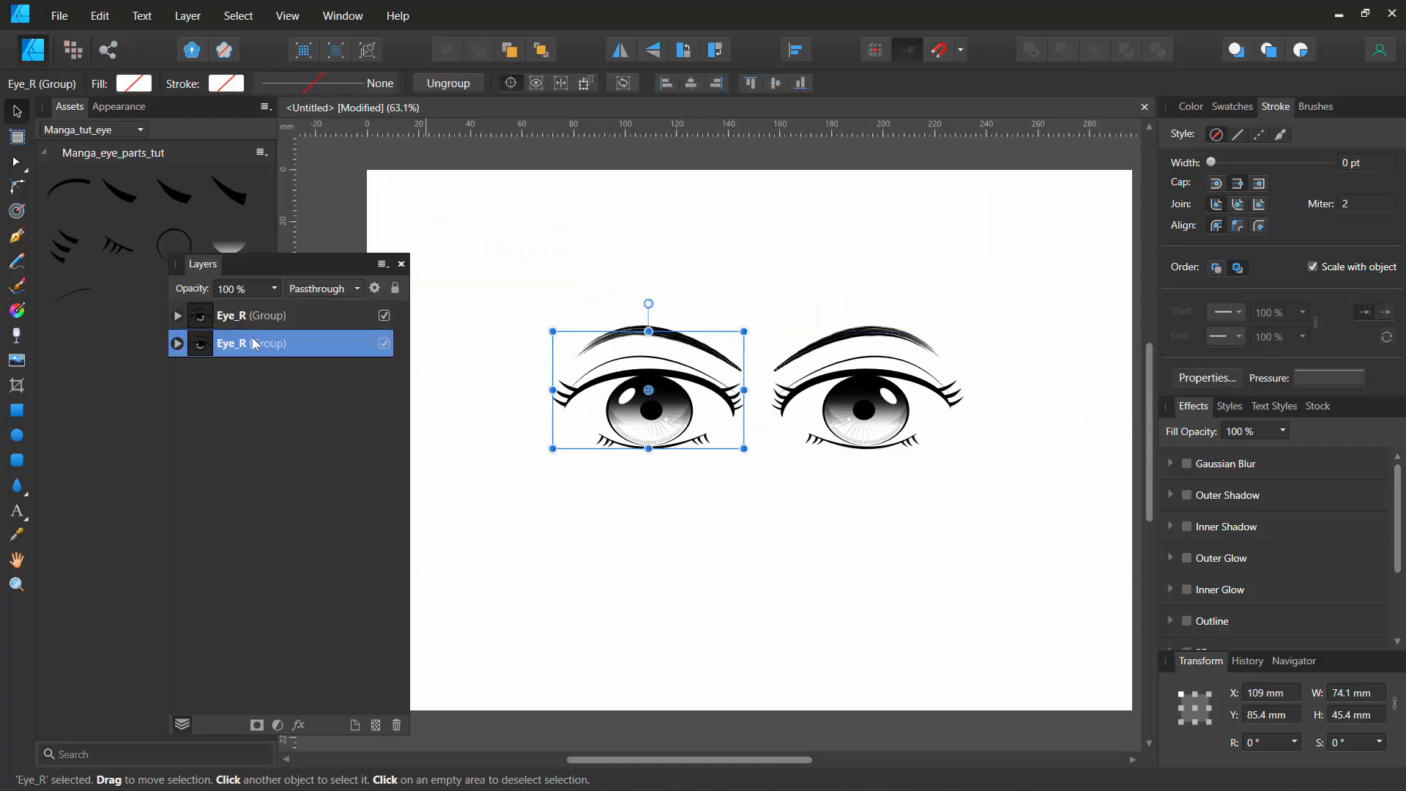
left_click(225, 318)
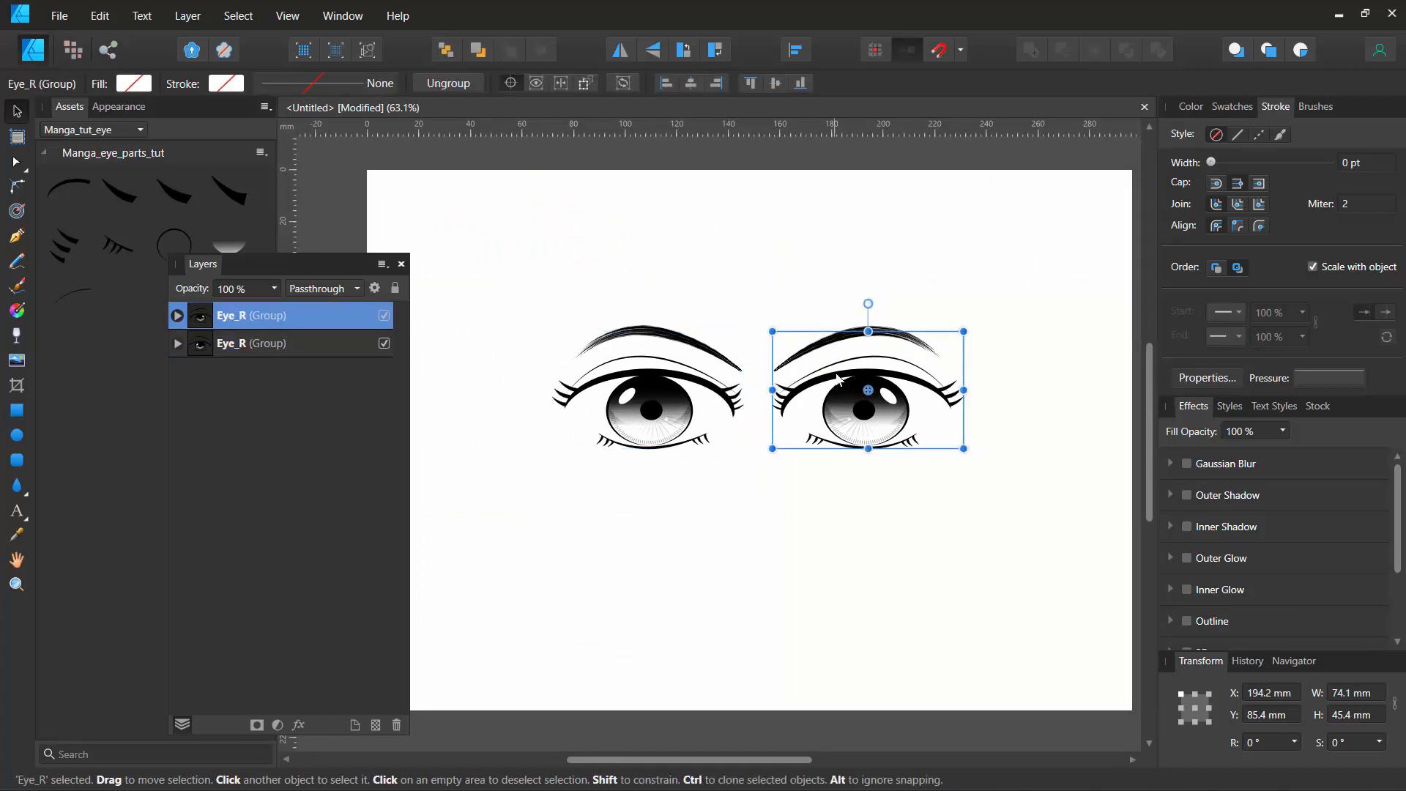
left_click_drag(869, 390, 983, 389)
scroll(603, 276, "down", 2)
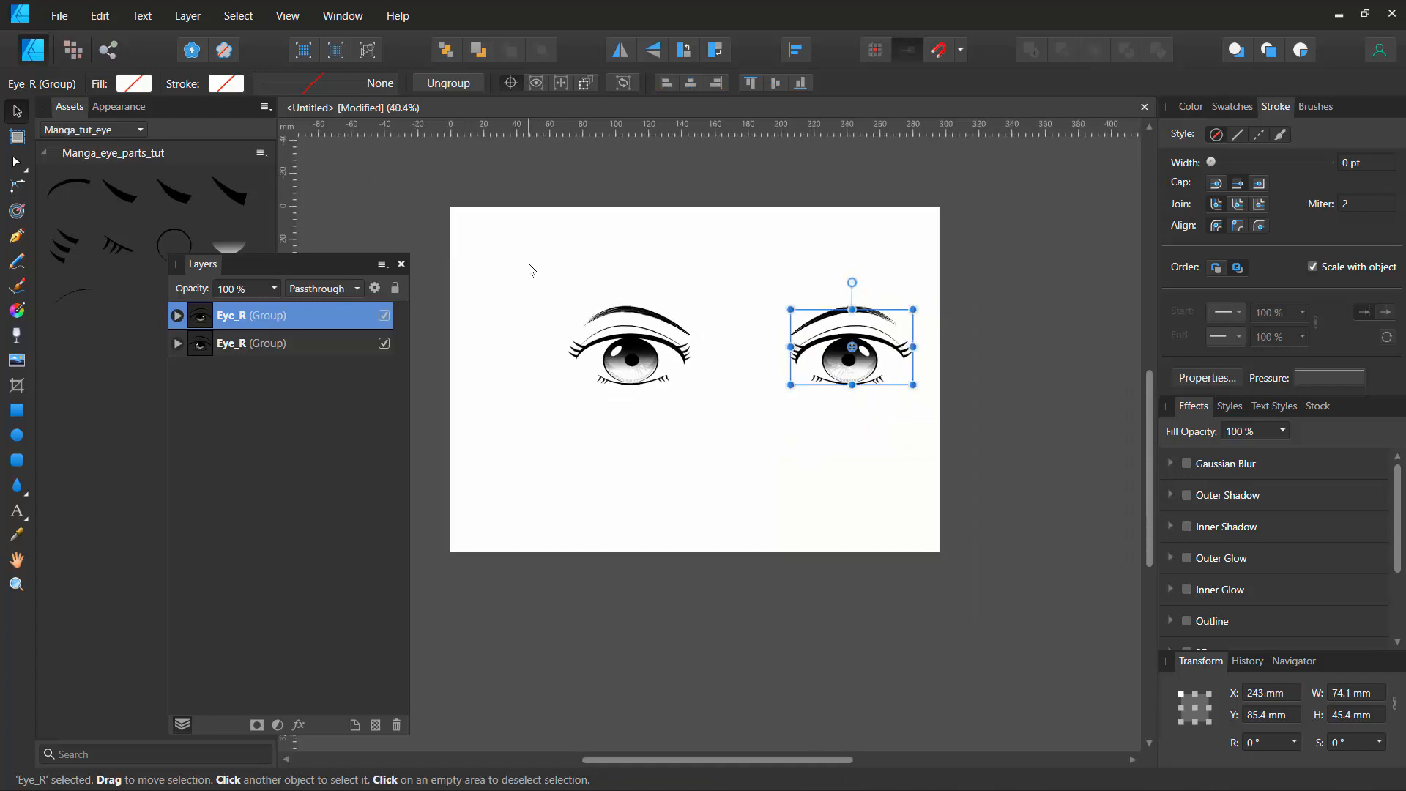
Step: Select both eye groups, shift them left and slightly down on the page, and deselect them
left_click_drag(529, 264, 916, 433)
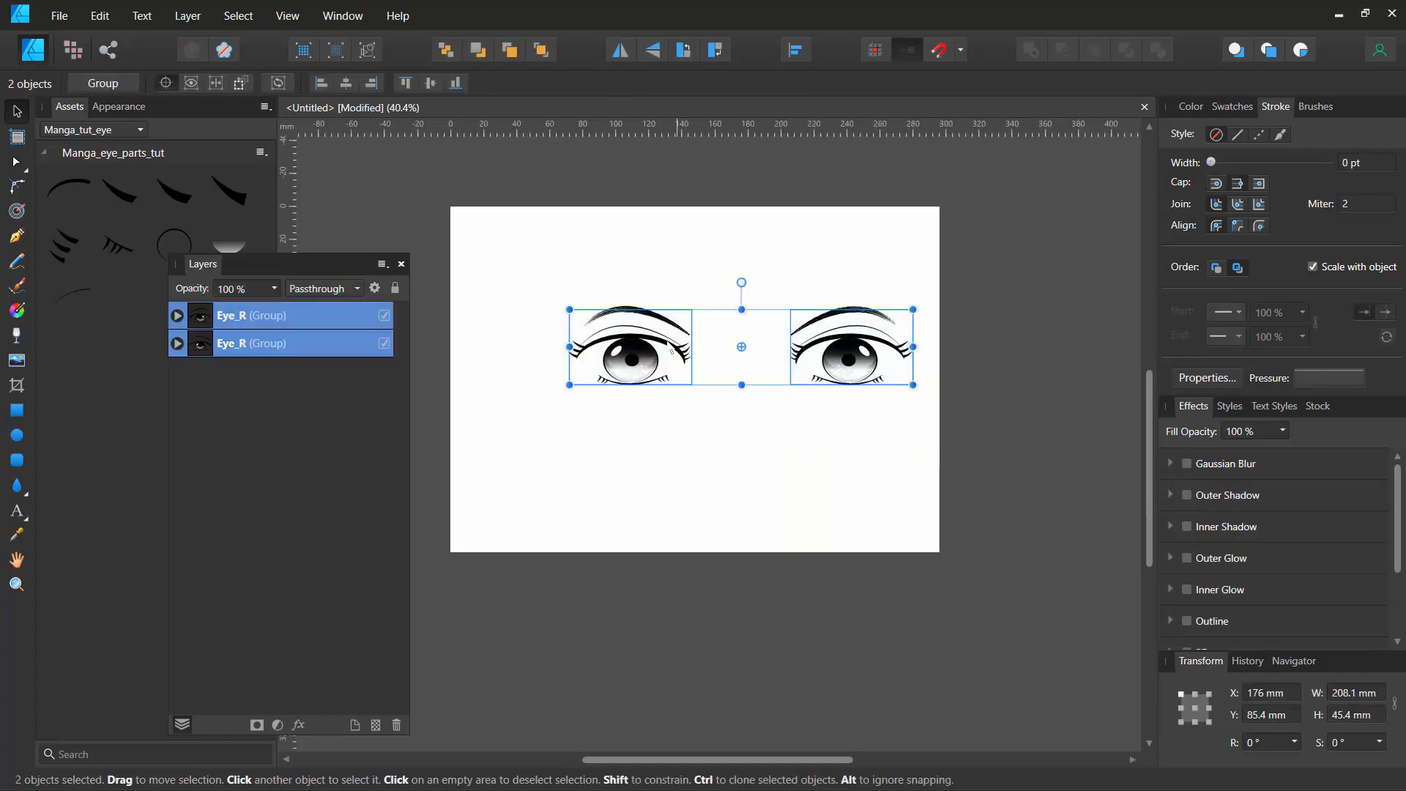
left_click_drag(681, 360, 635, 370)
left_click(674, 179)
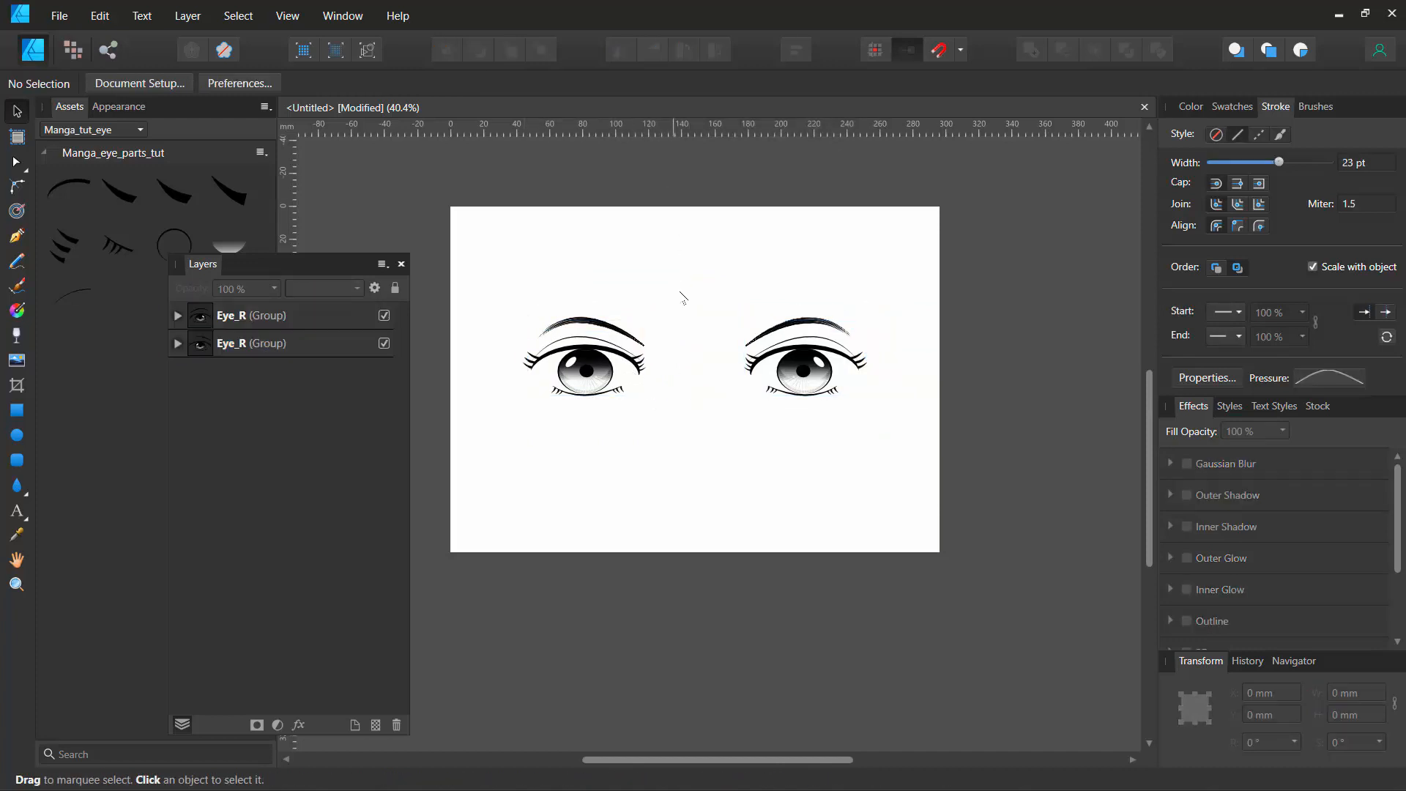
Step: Draw a short, slightly slanted stroke with the Pen tool midway between and below the eyes as the nose line
scroll(671, 338, "up", 5)
left_click_drag(668, 377, 717, 242)
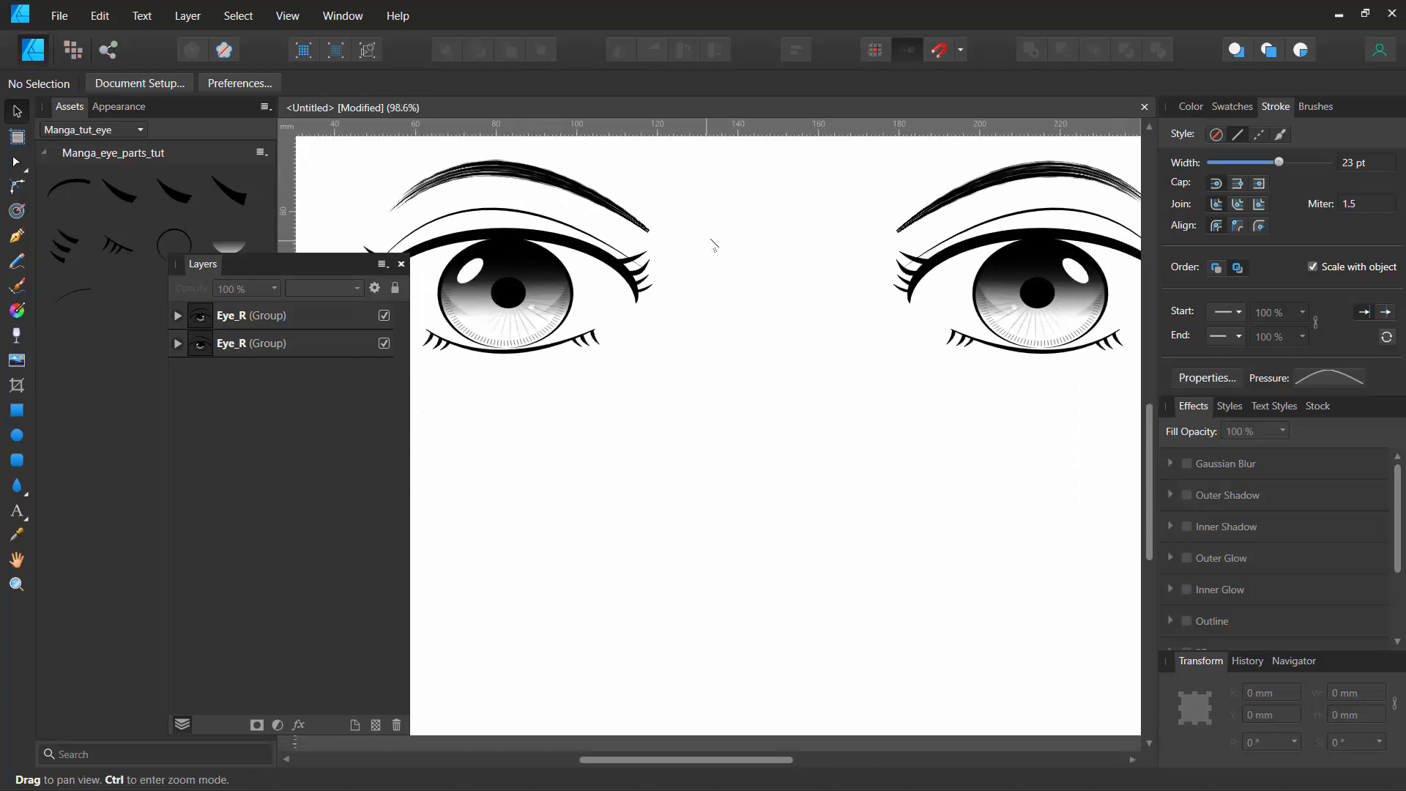
left_click(17, 238)
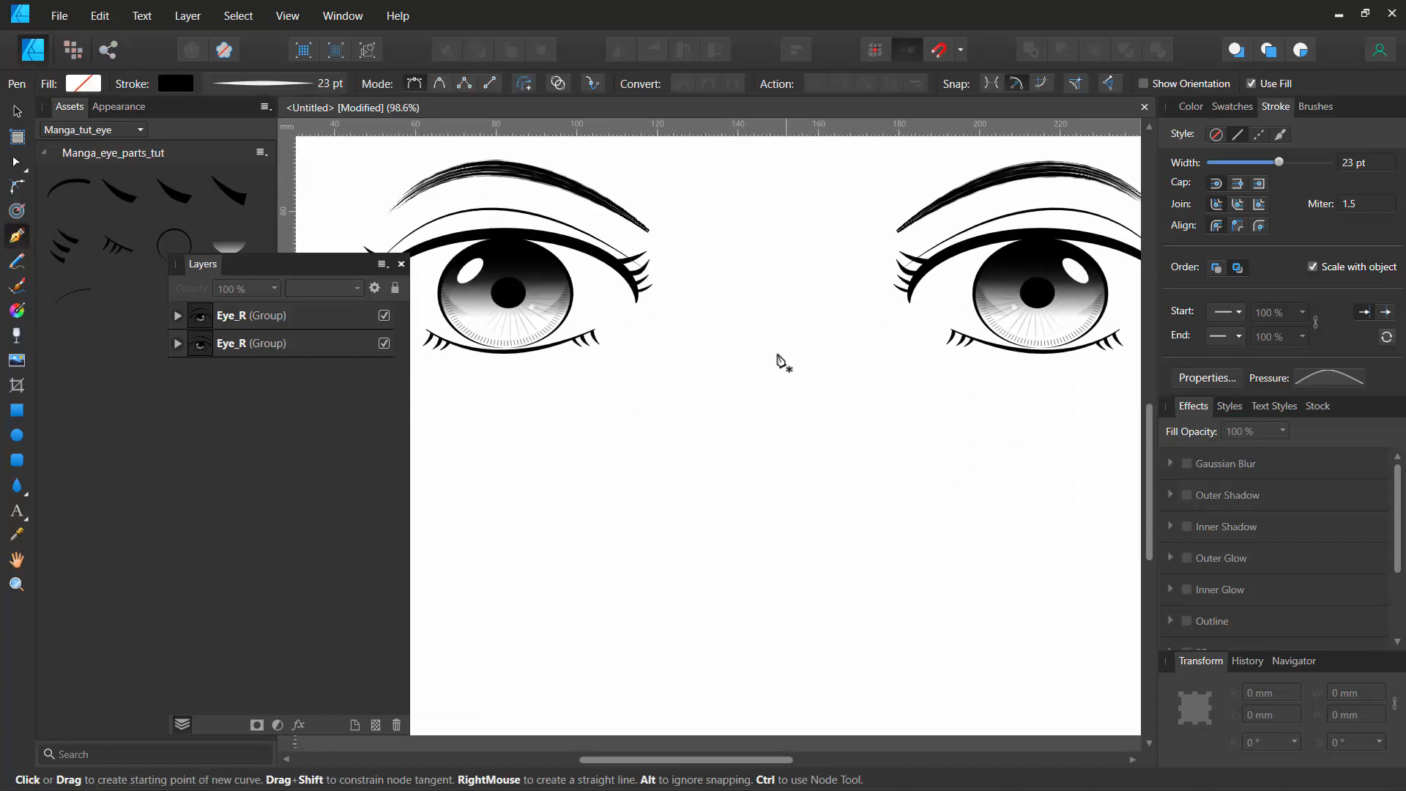
left_click_drag(765, 411, 760, 434)
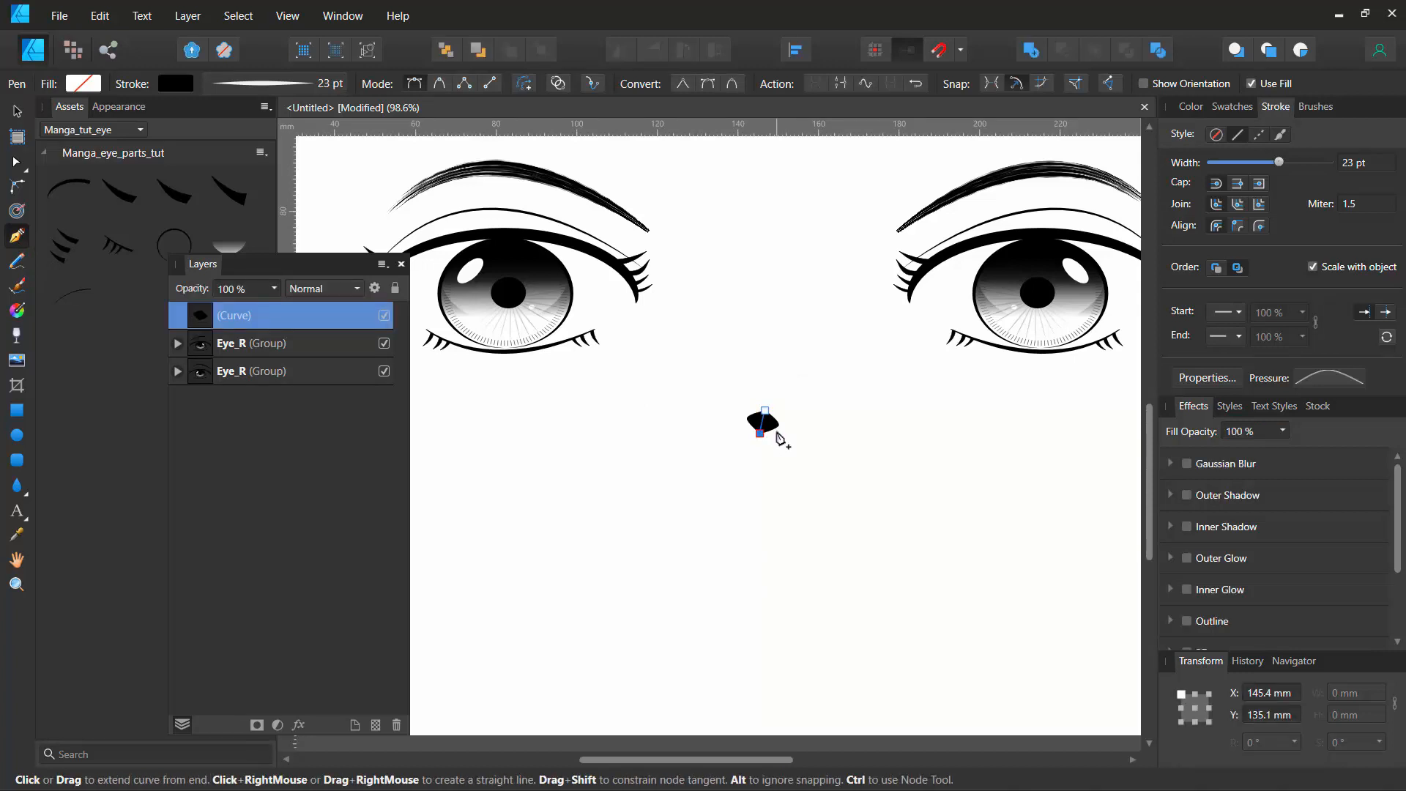
Step: Set the nose line's stroke width to 2.4 pt and deselect the curve
scroll(772, 443, "up", 4)
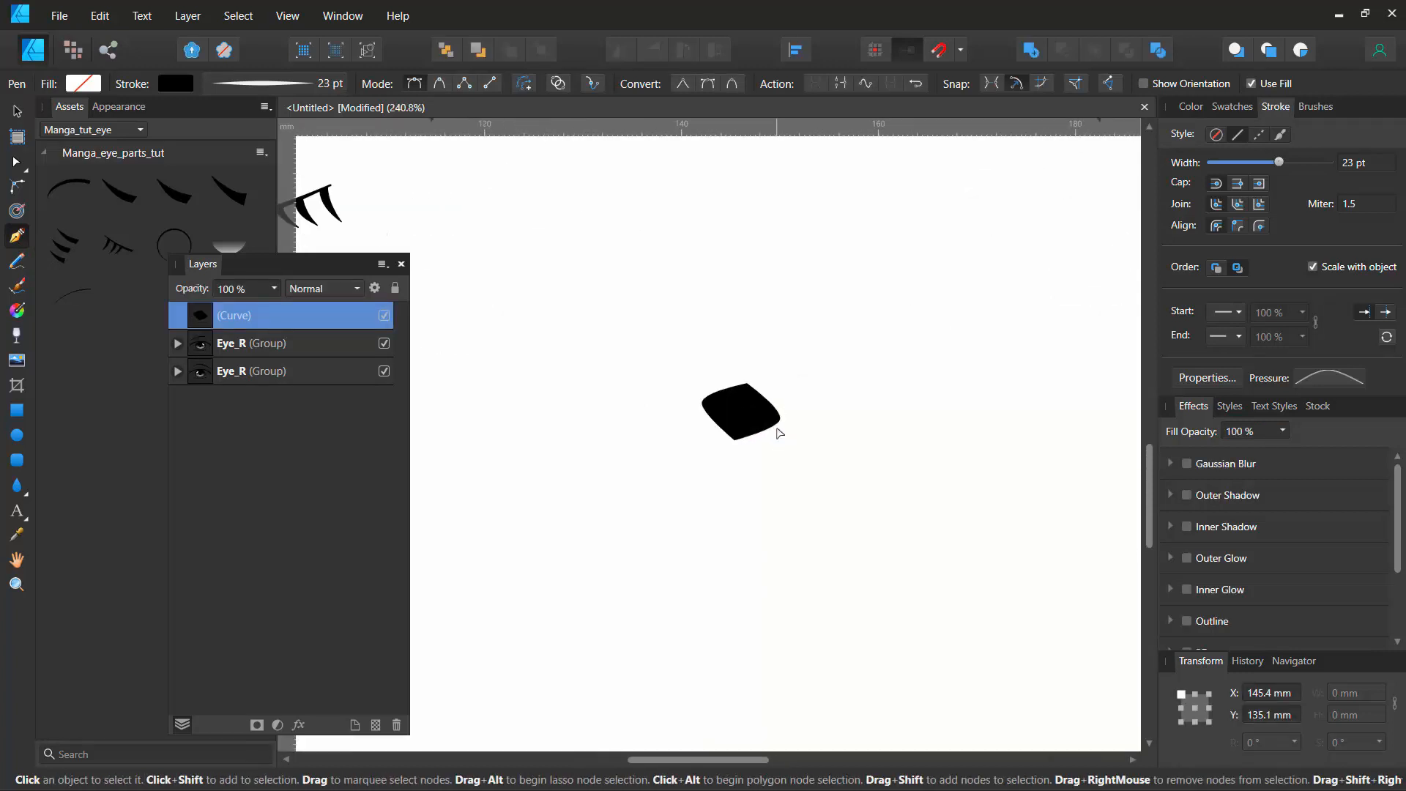
left_click(246, 87)
left_click_drag(265, 147, 240, 152)
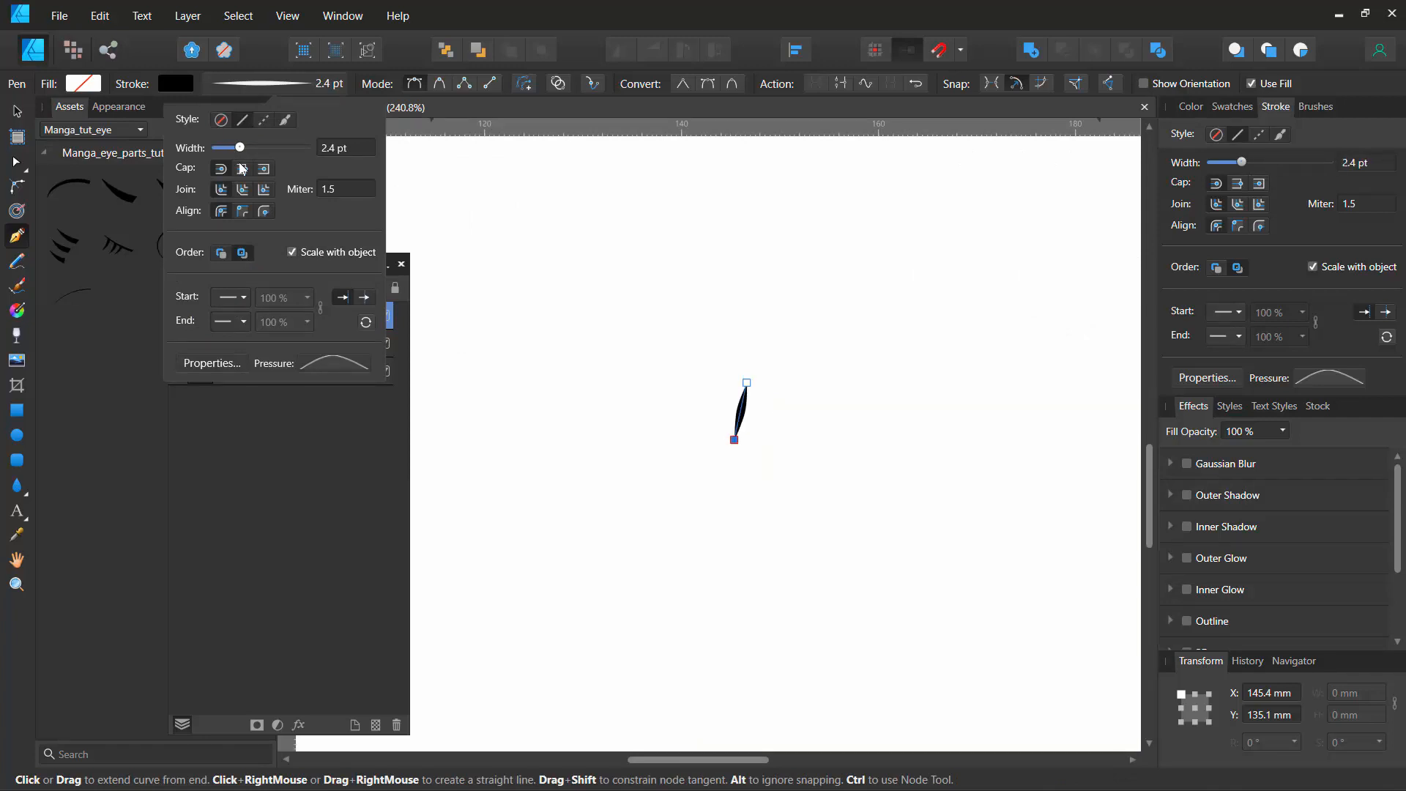
left_click(527, 227)
key("ctrl+z")
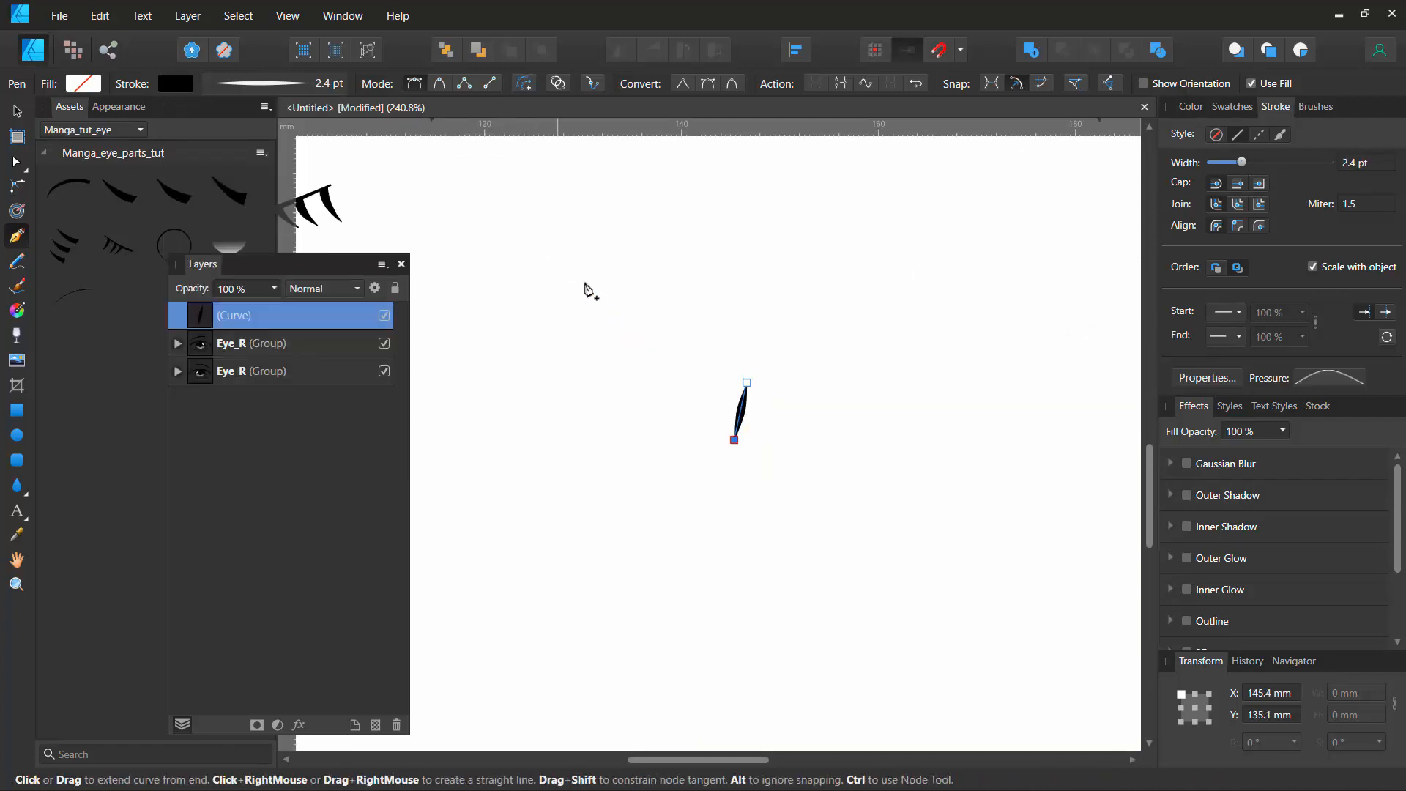
key("Escape")
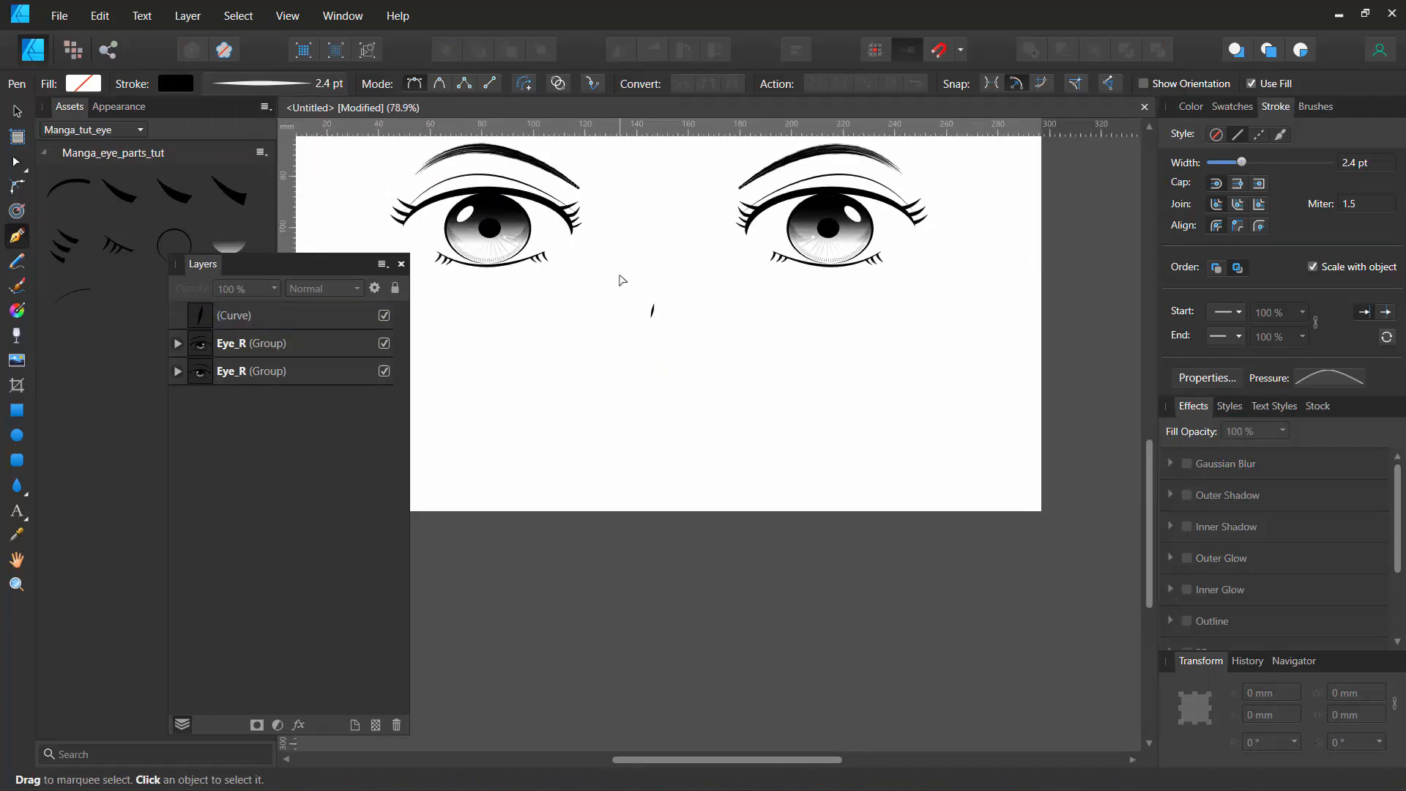
Step: Reset the stroke pressure profile to uniform for new curves, with nothing selected
left_click(270, 85)
left_click(346, 362)
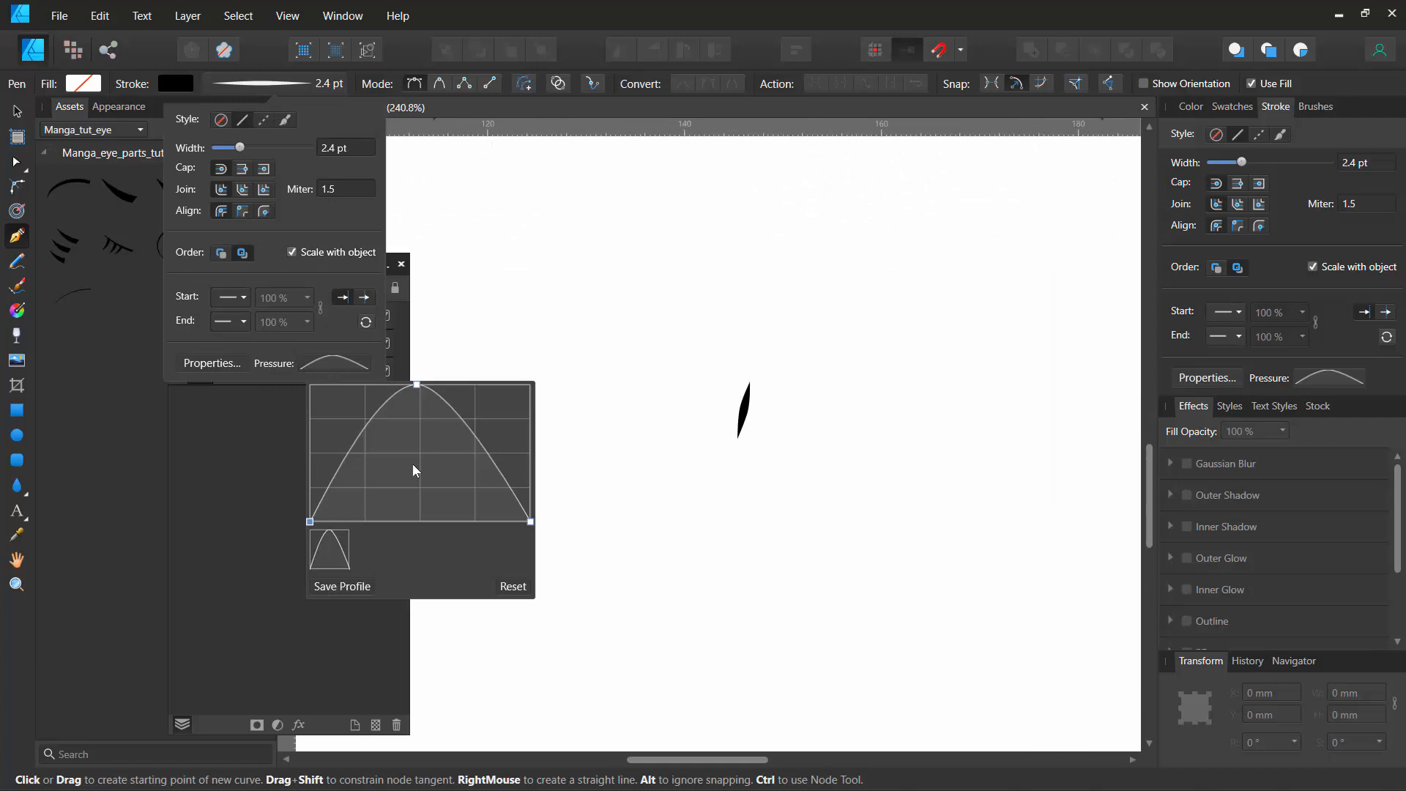
left_click(514, 588)
key("Escape")
key("v")
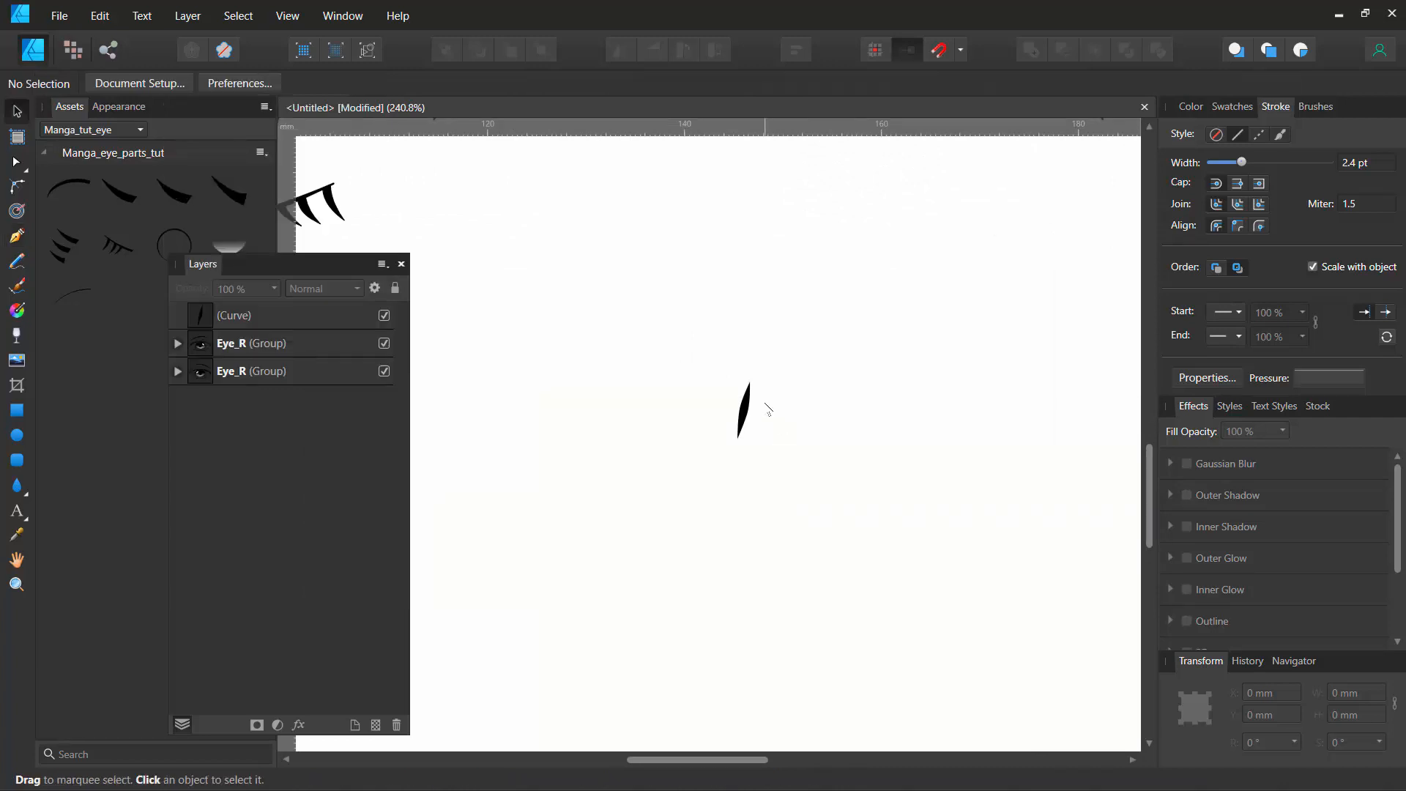
Step: Draw a closed triangle with the Pen tool from the top of the nose line, out to the right, and back near its lower end
key("p")
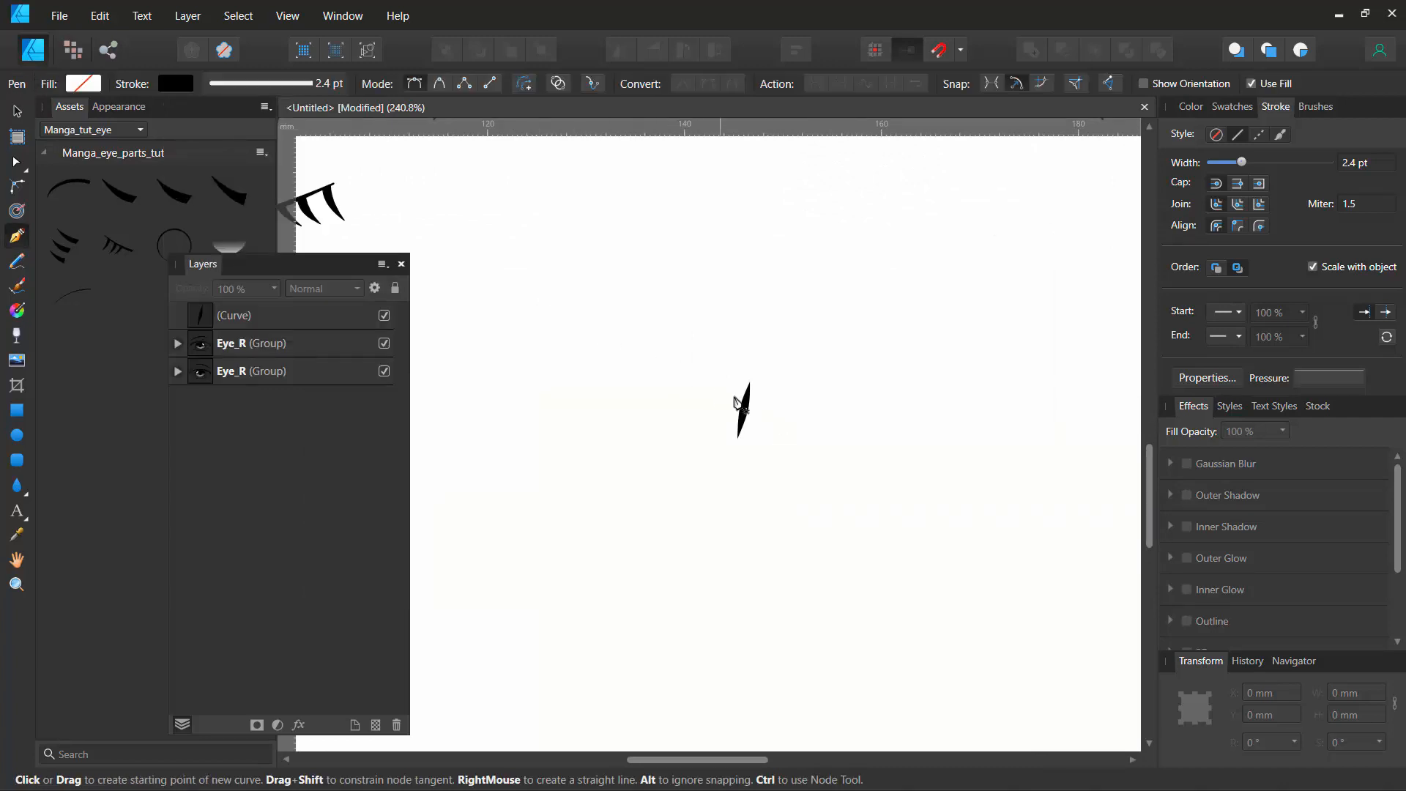
left_click(751, 386)
left_click(781, 430)
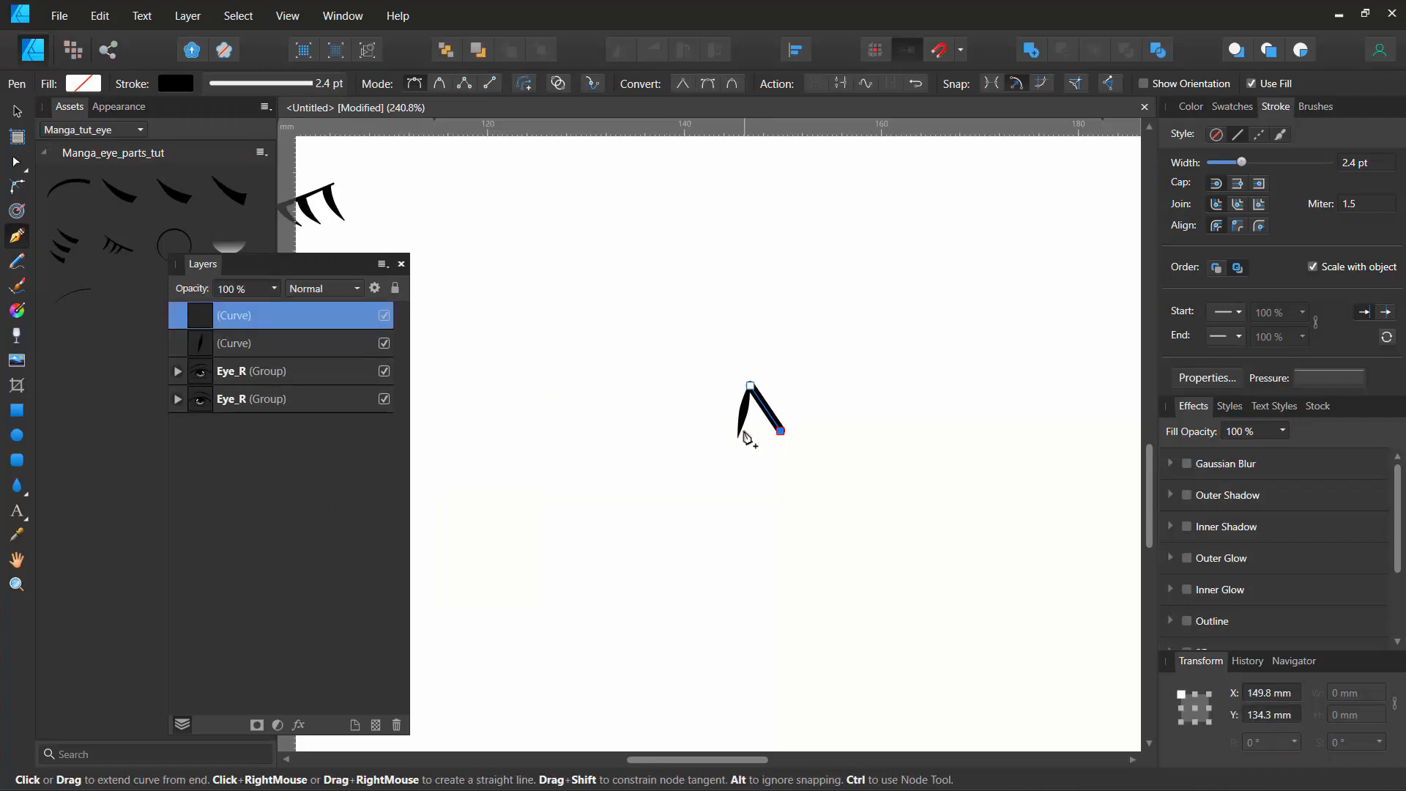
left_click(740, 424)
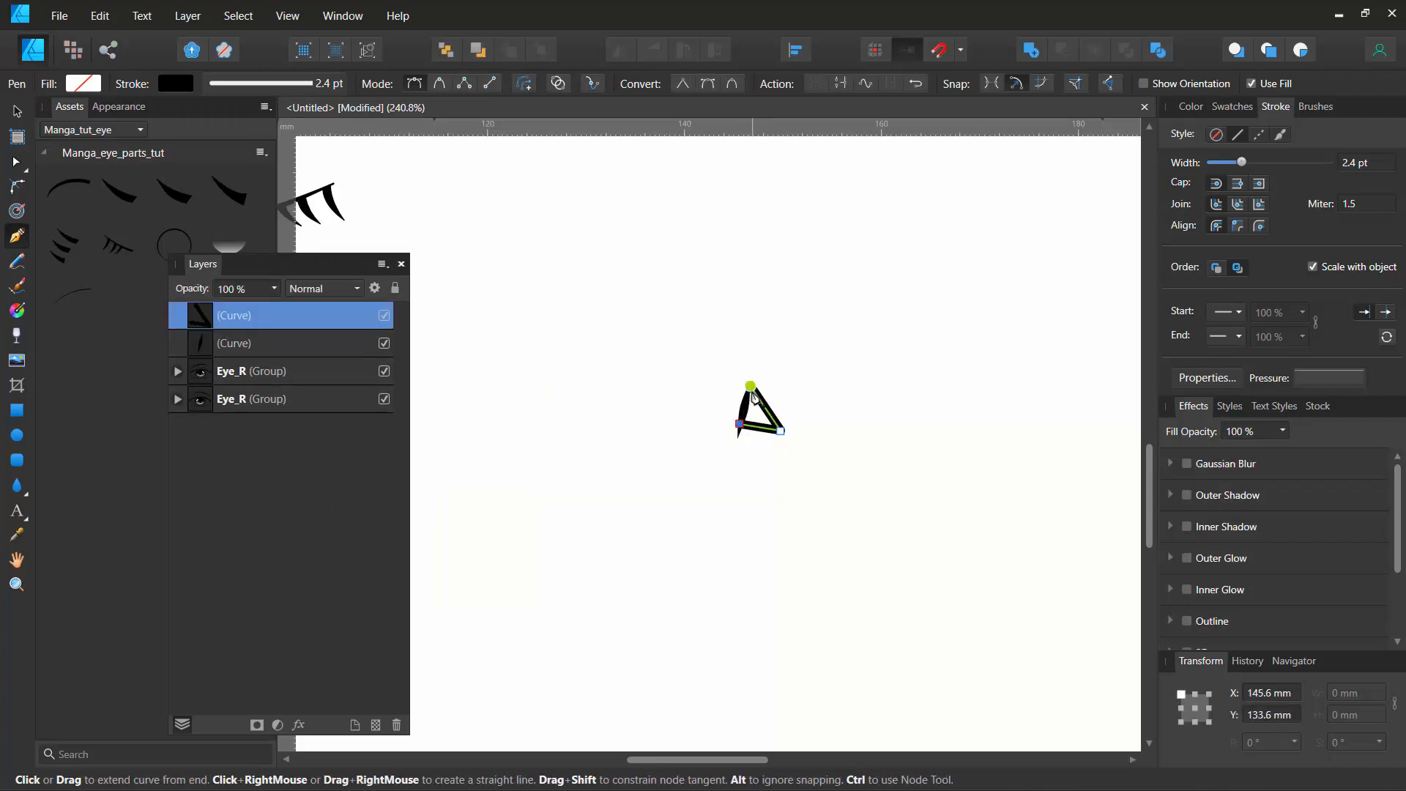
left_click(751, 386)
Step: Remove the triangle's stroke and give it a solid black fill
left_click(174, 85)
left_click(306, 118)
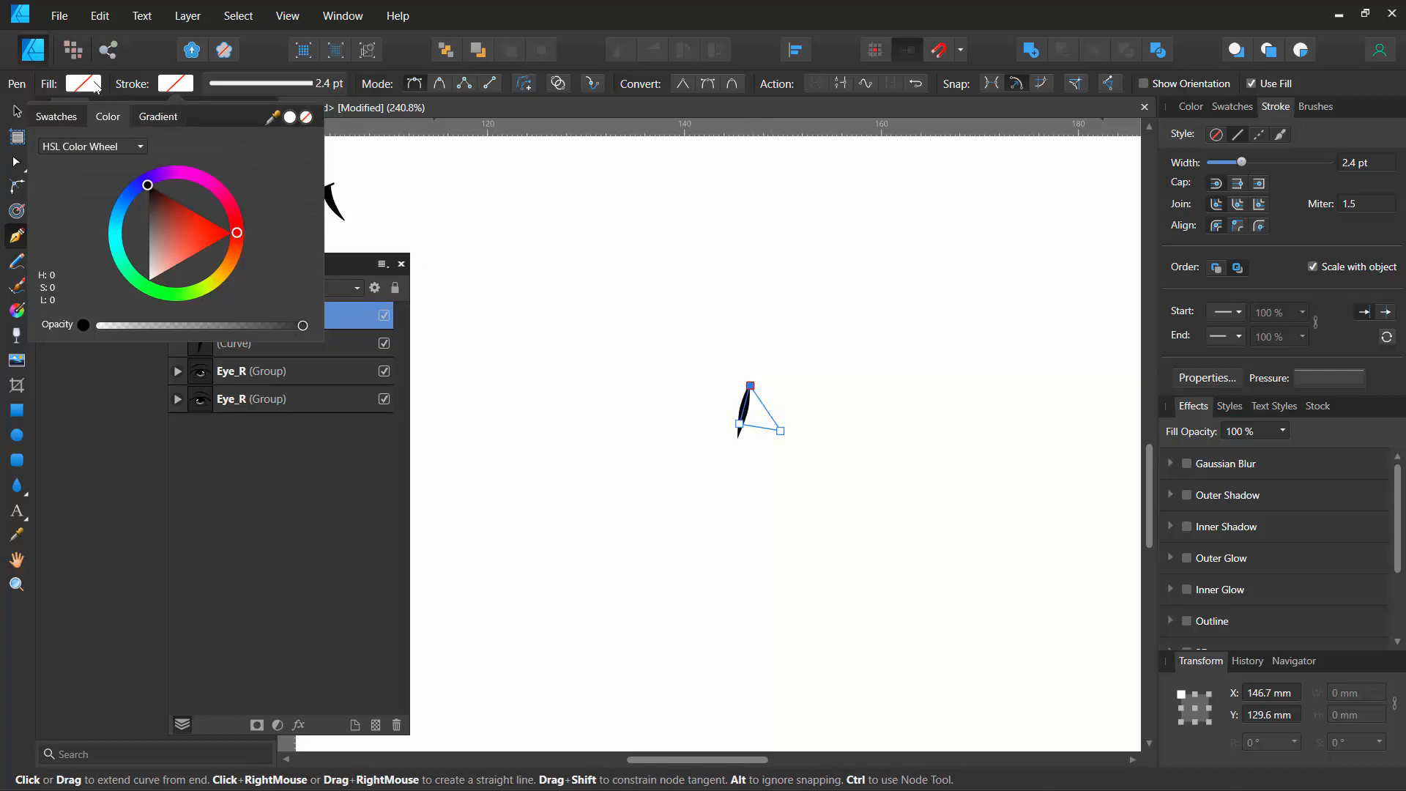
left_click(77, 85)
left_click(263, 168)
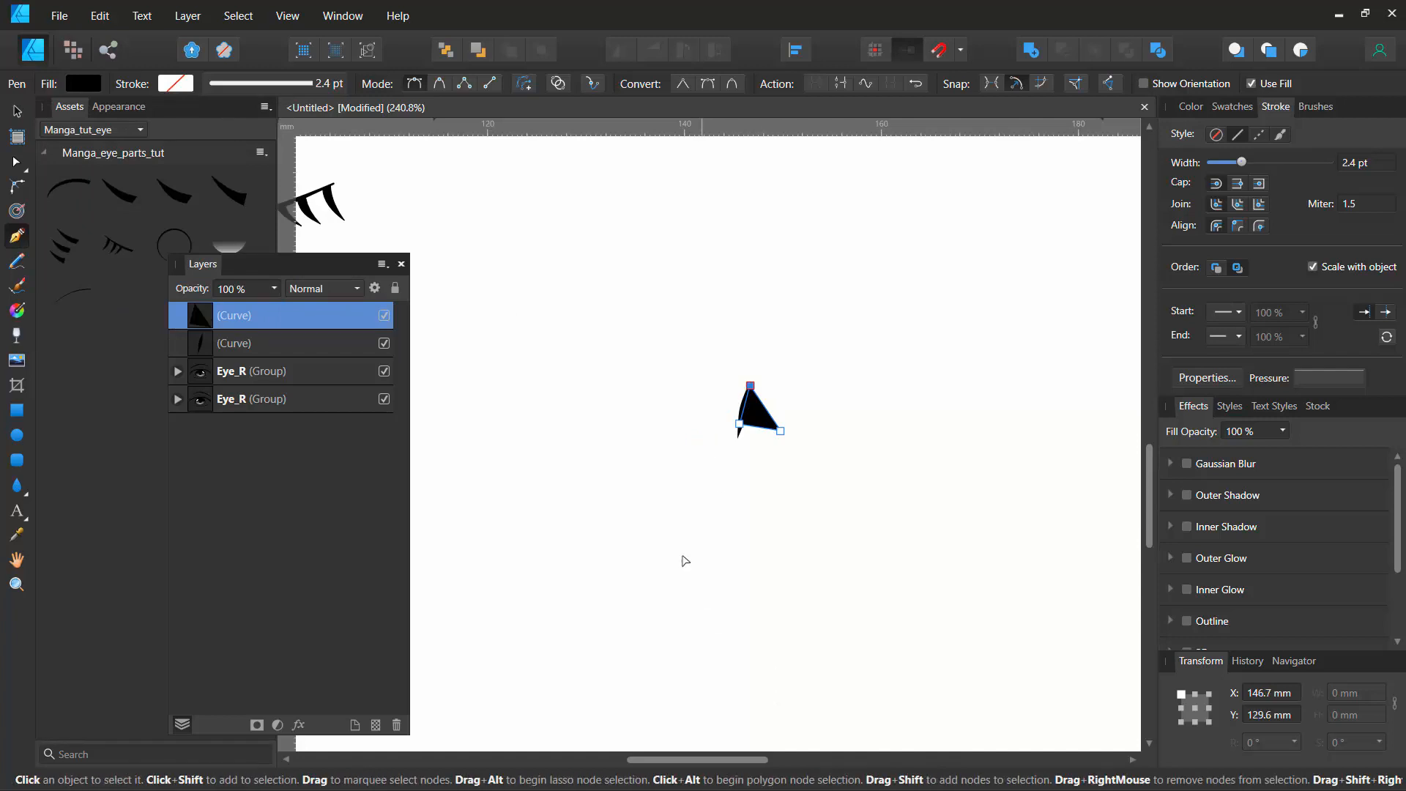
Step: Reselect the nose triangle and lower its layer opacity to 43%
left_click(675, 526, "ctrl")
left_click(754, 411, "ctrl")
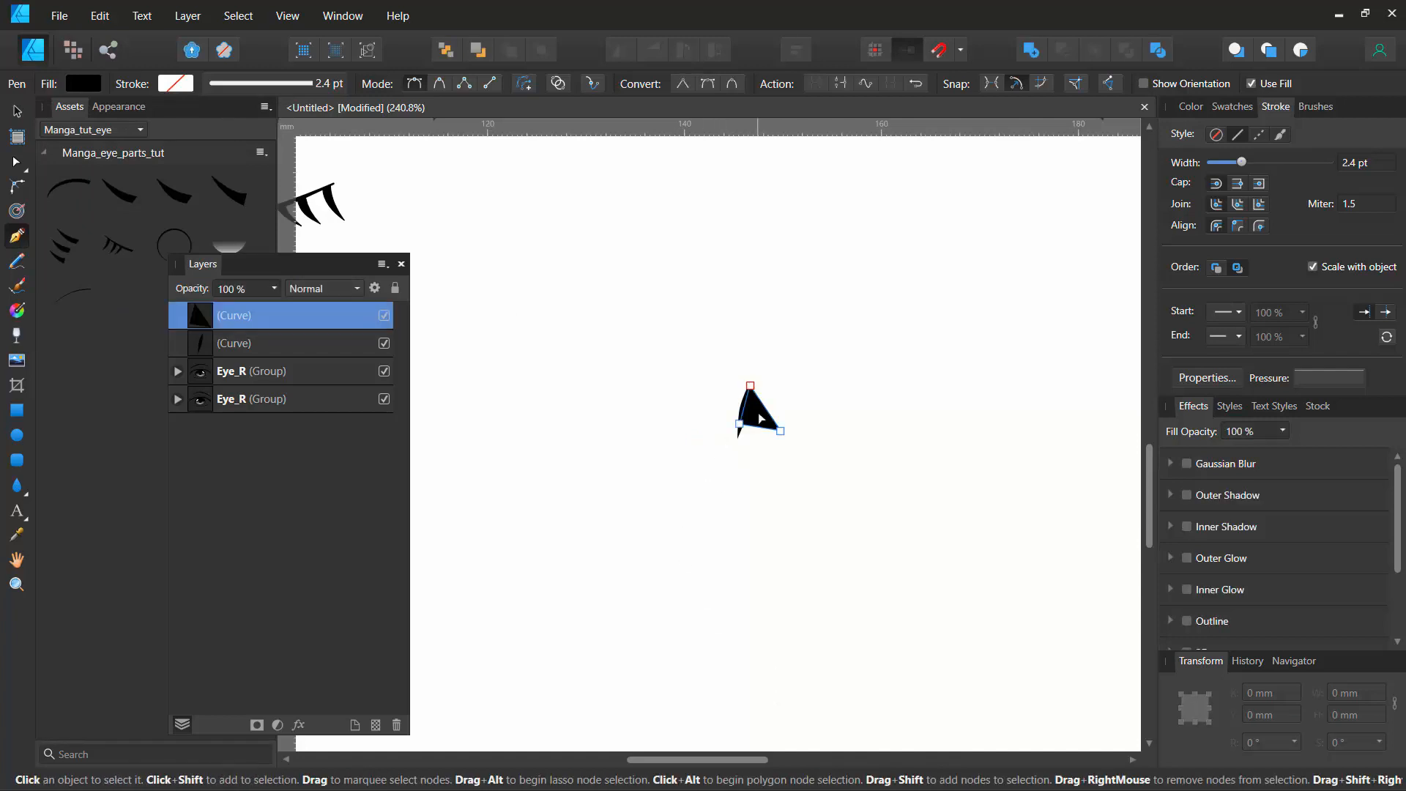
left_click(276, 291)
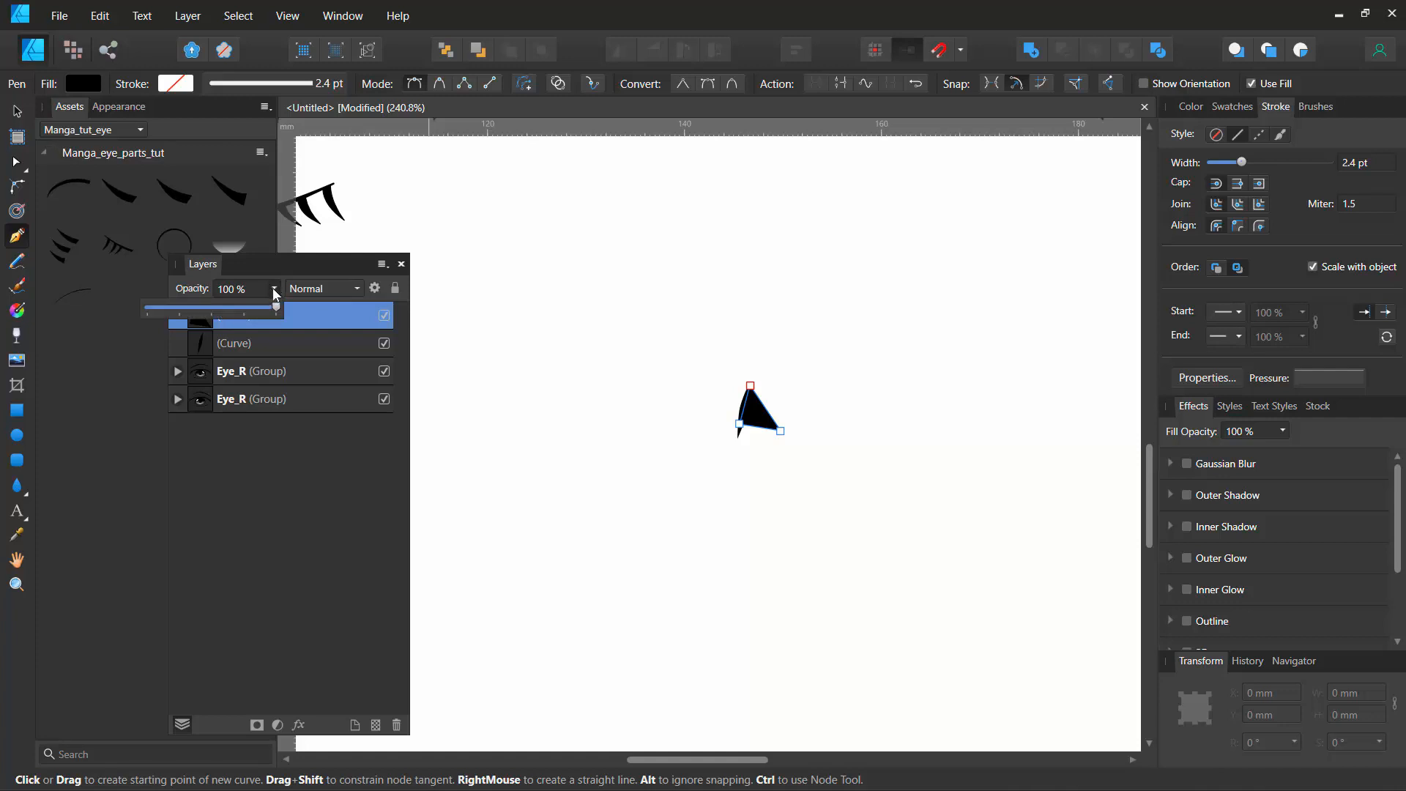
left_click_drag(277, 307, 203, 309)
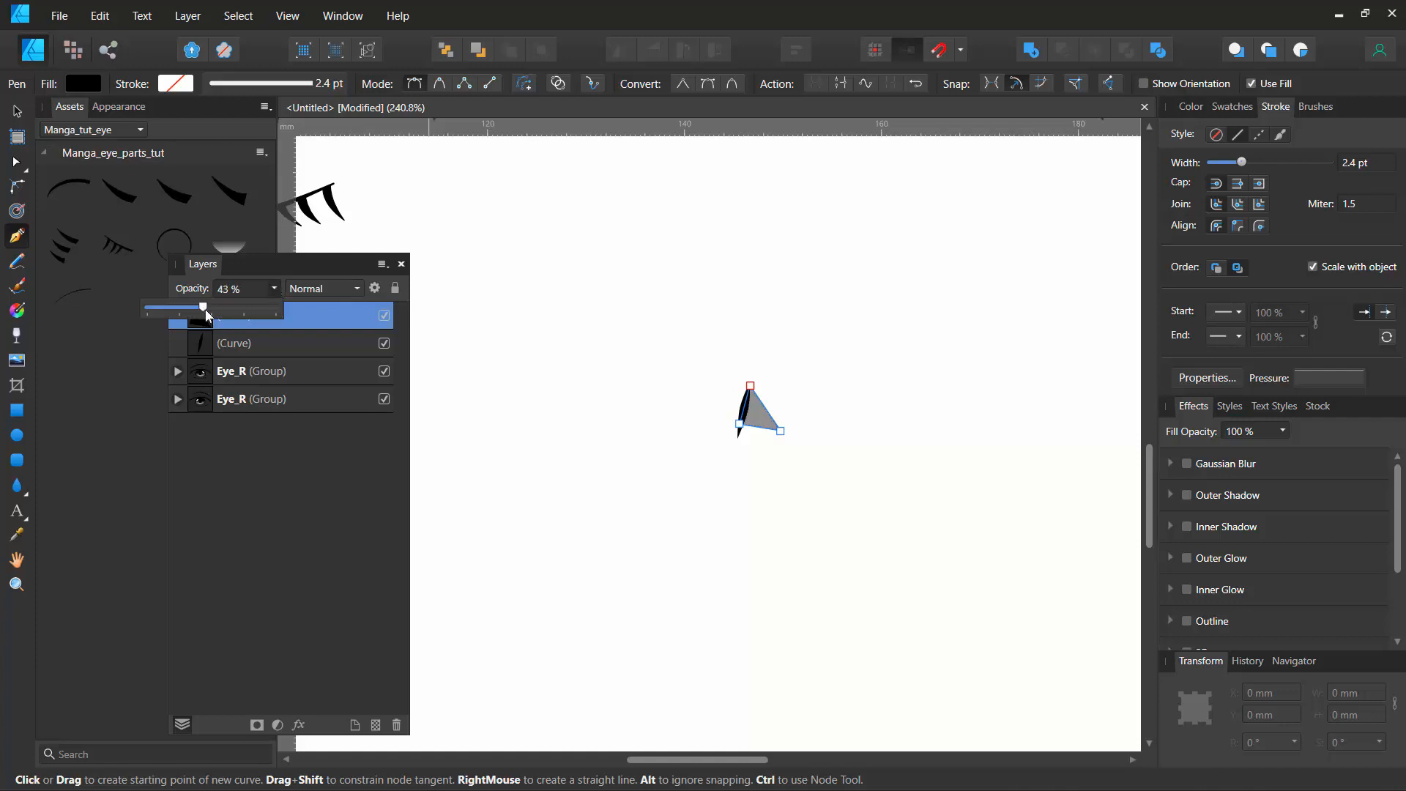
Step: Move the triangle's lower-left node to the nose line's lower tip, pull its right corner inward, and deselect it
scroll(665, 364, "up", 4)
left_click_drag(750, 407, 604, 327)
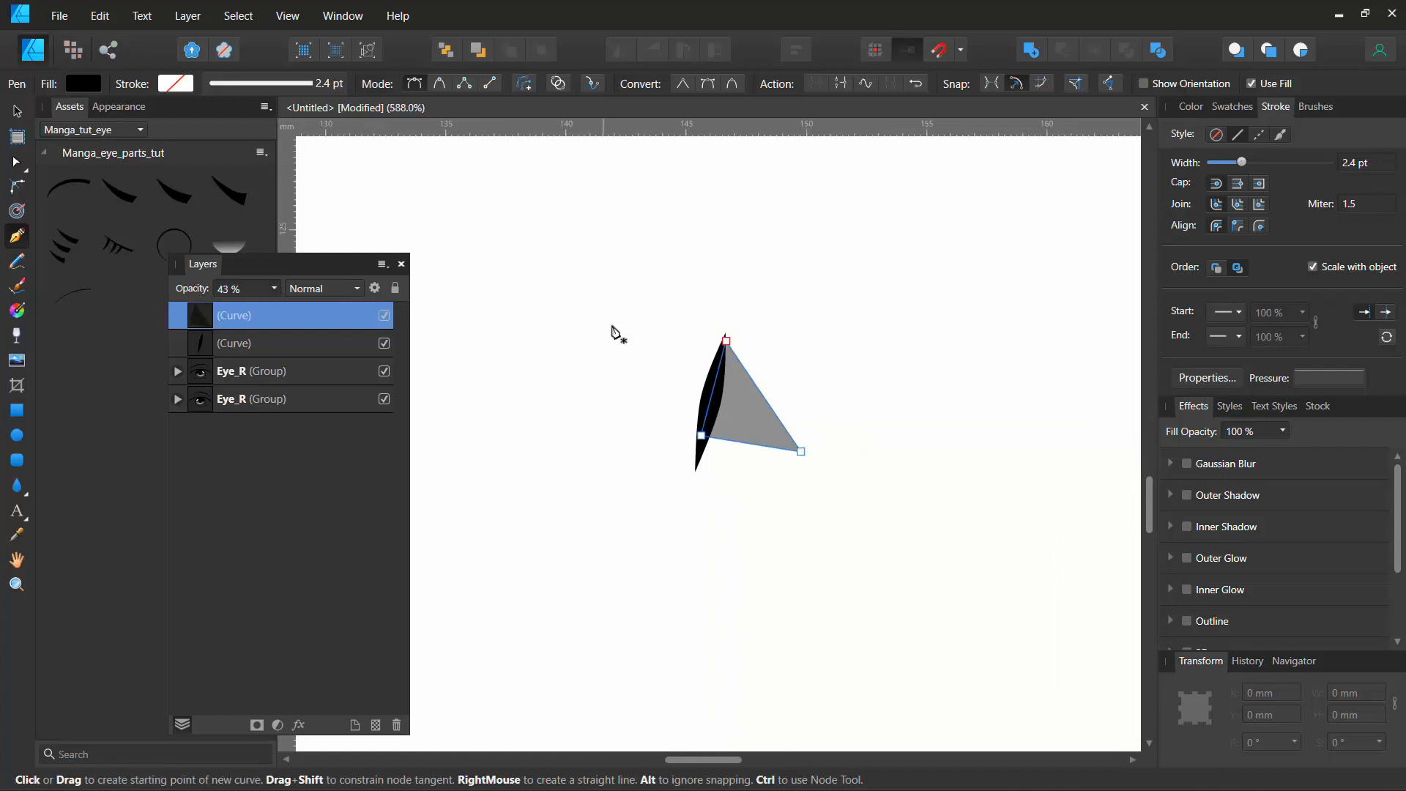
key("ctrl")
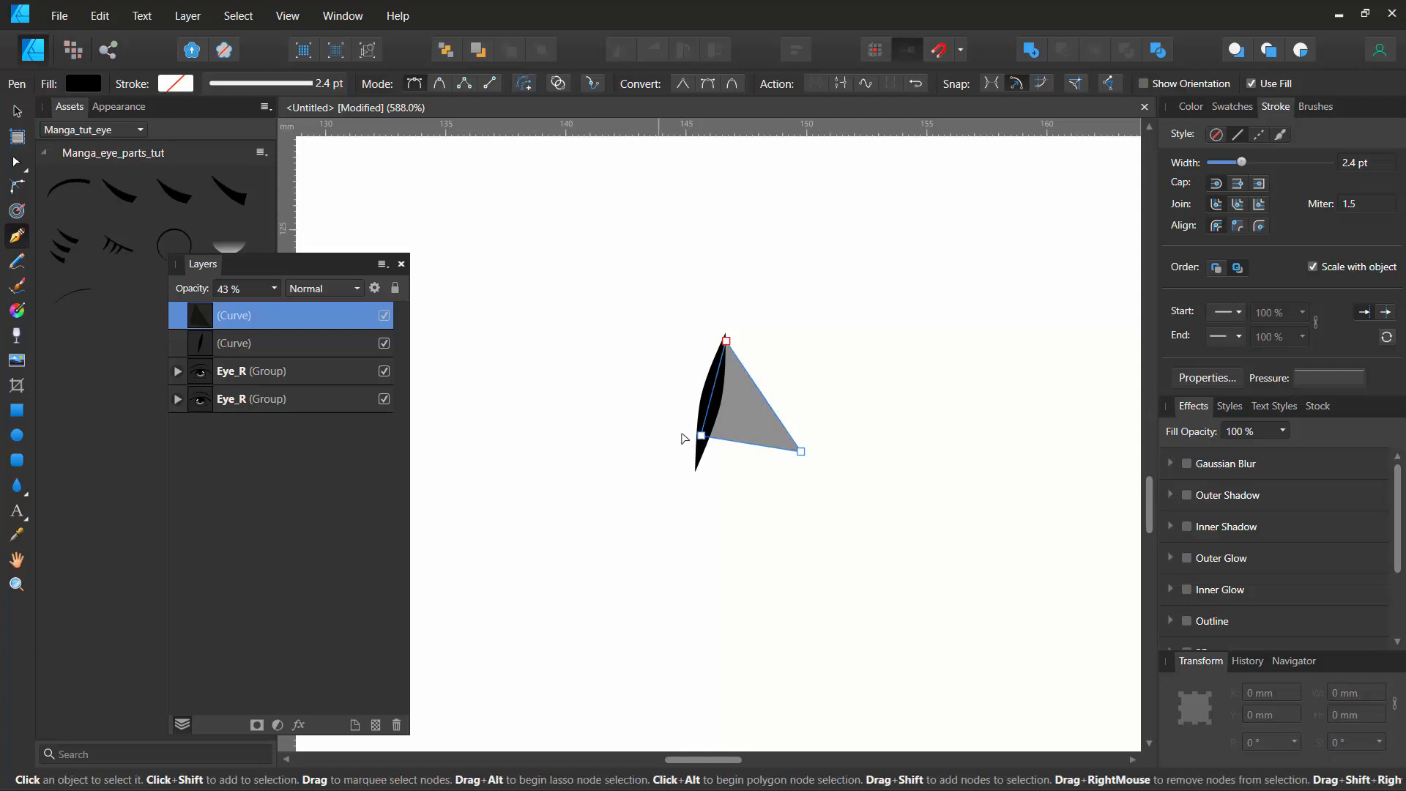
left_click_drag(702, 435, 697, 464)
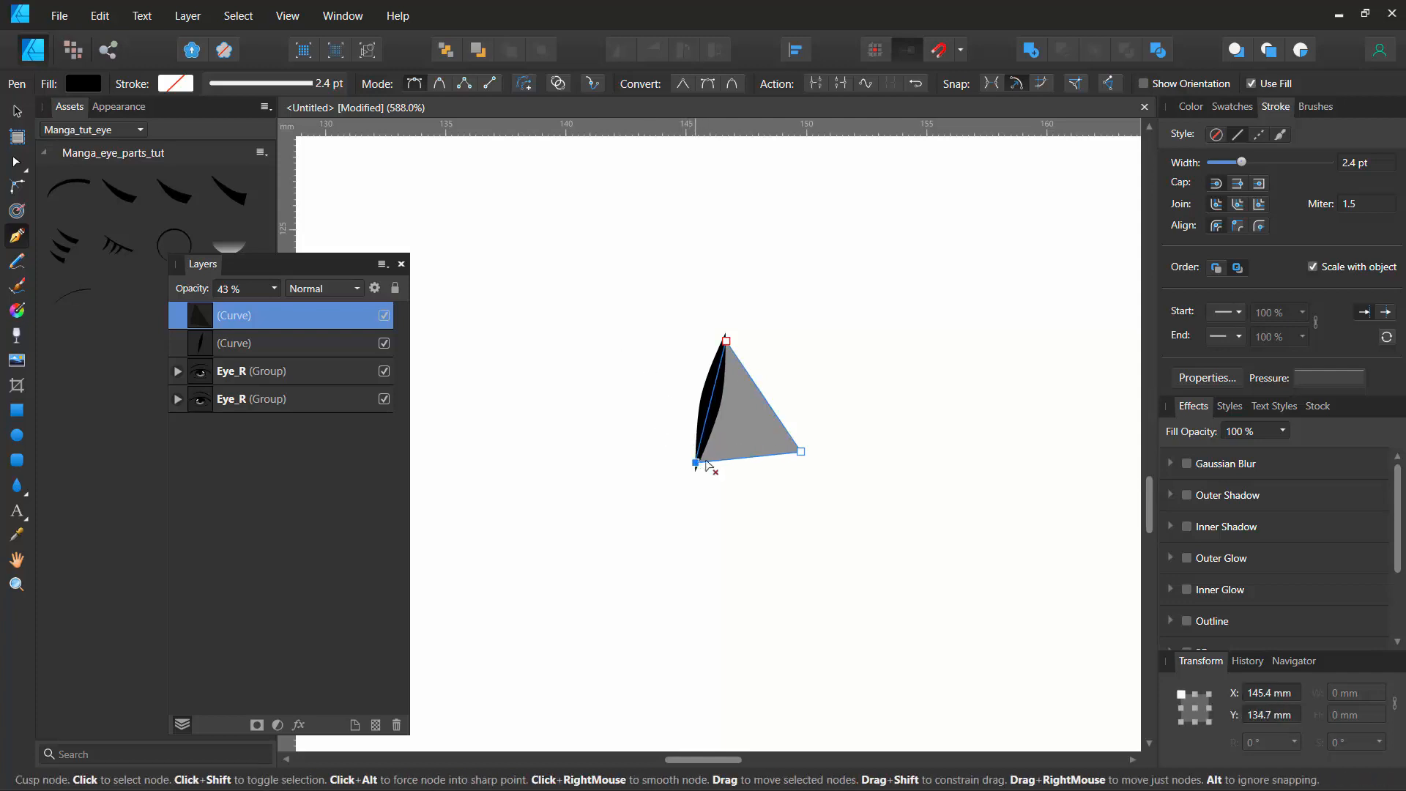
left_click_drag(801, 451, 774, 445)
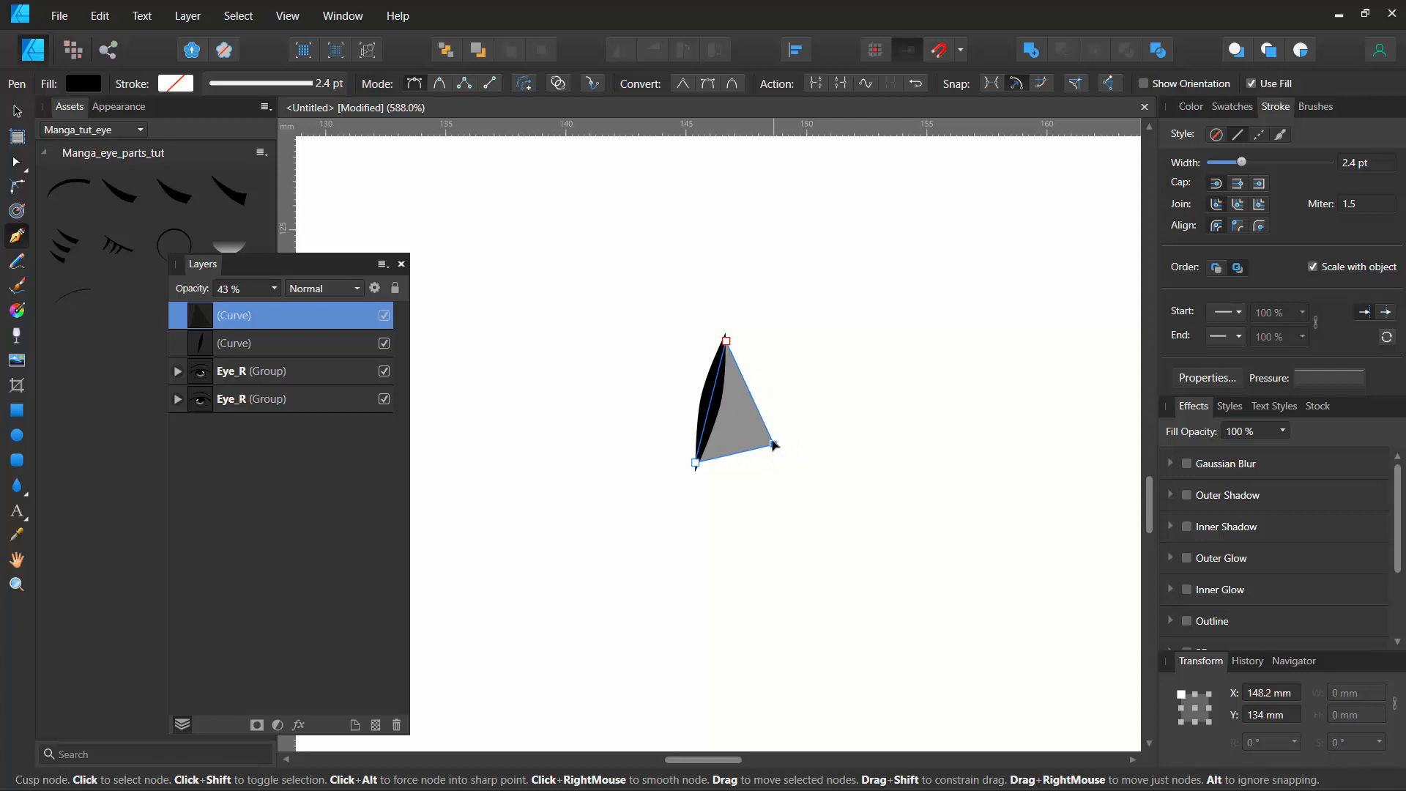
left_click(643, 316, "ctrl")
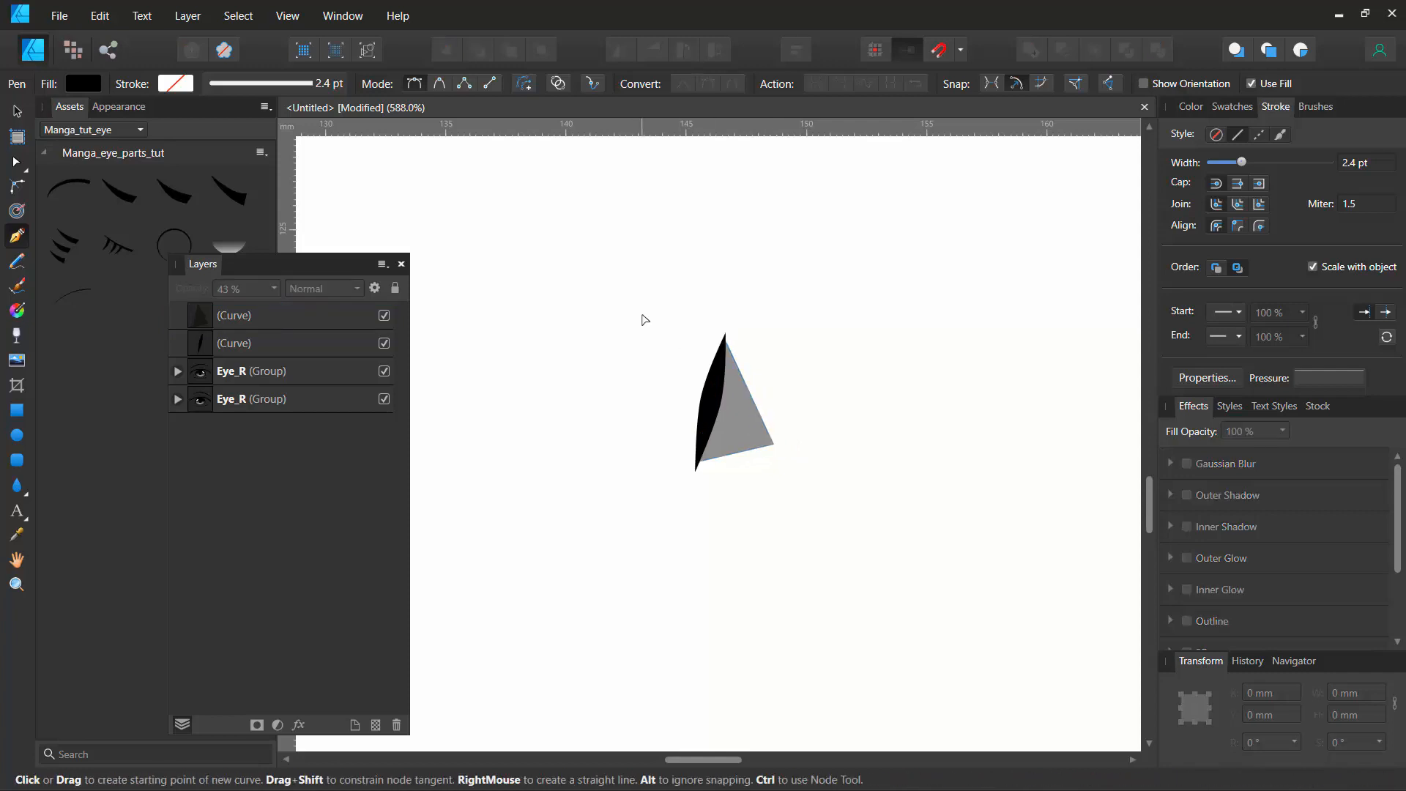
Step: Select the nose line and the shadow triangle and group them
scroll(638, 315, "down", 2)
scroll(638, 316, "down", 7)
left_click_drag(621, 273, 746, 381)
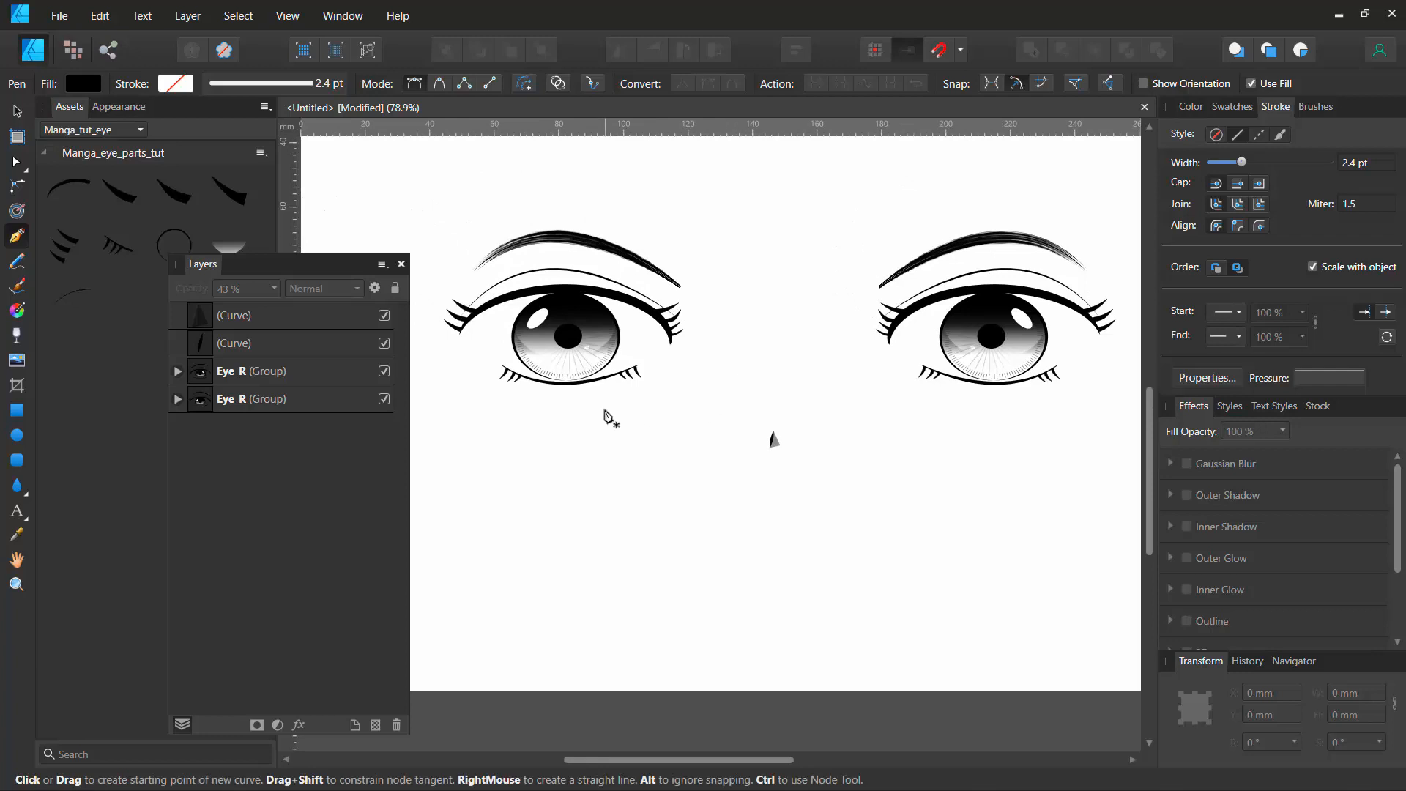
left_click(213, 343)
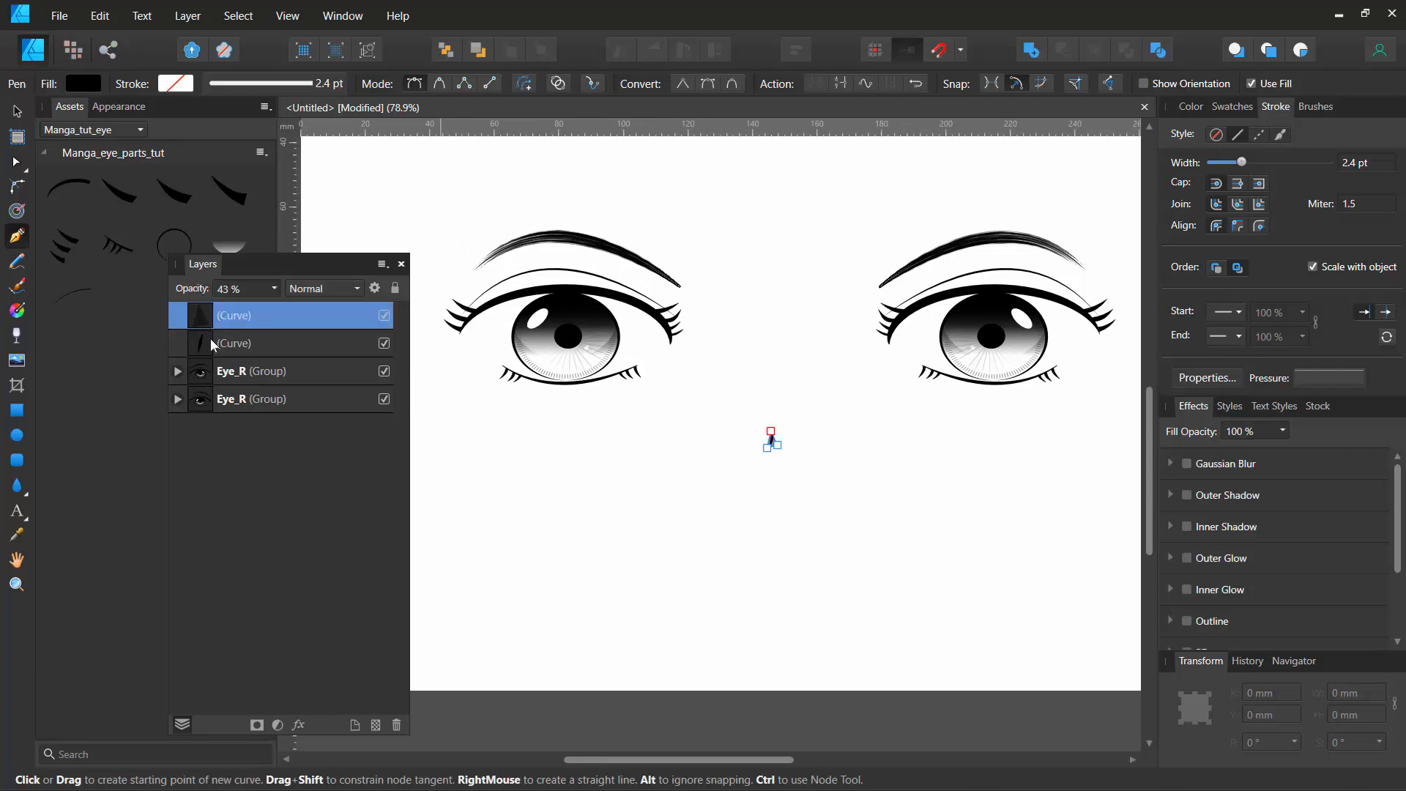
left_click(226, 322, "shift")
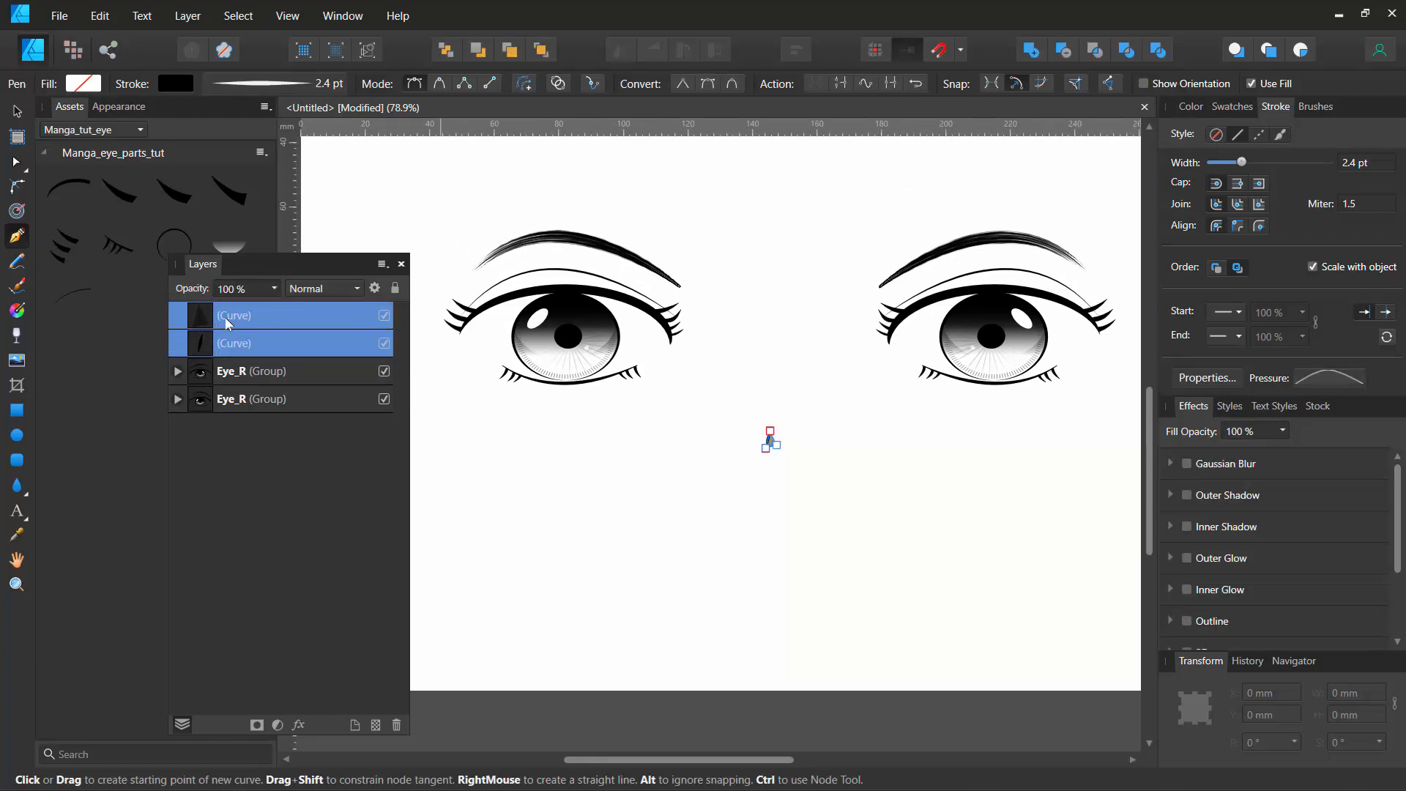
key("ctrl+g")
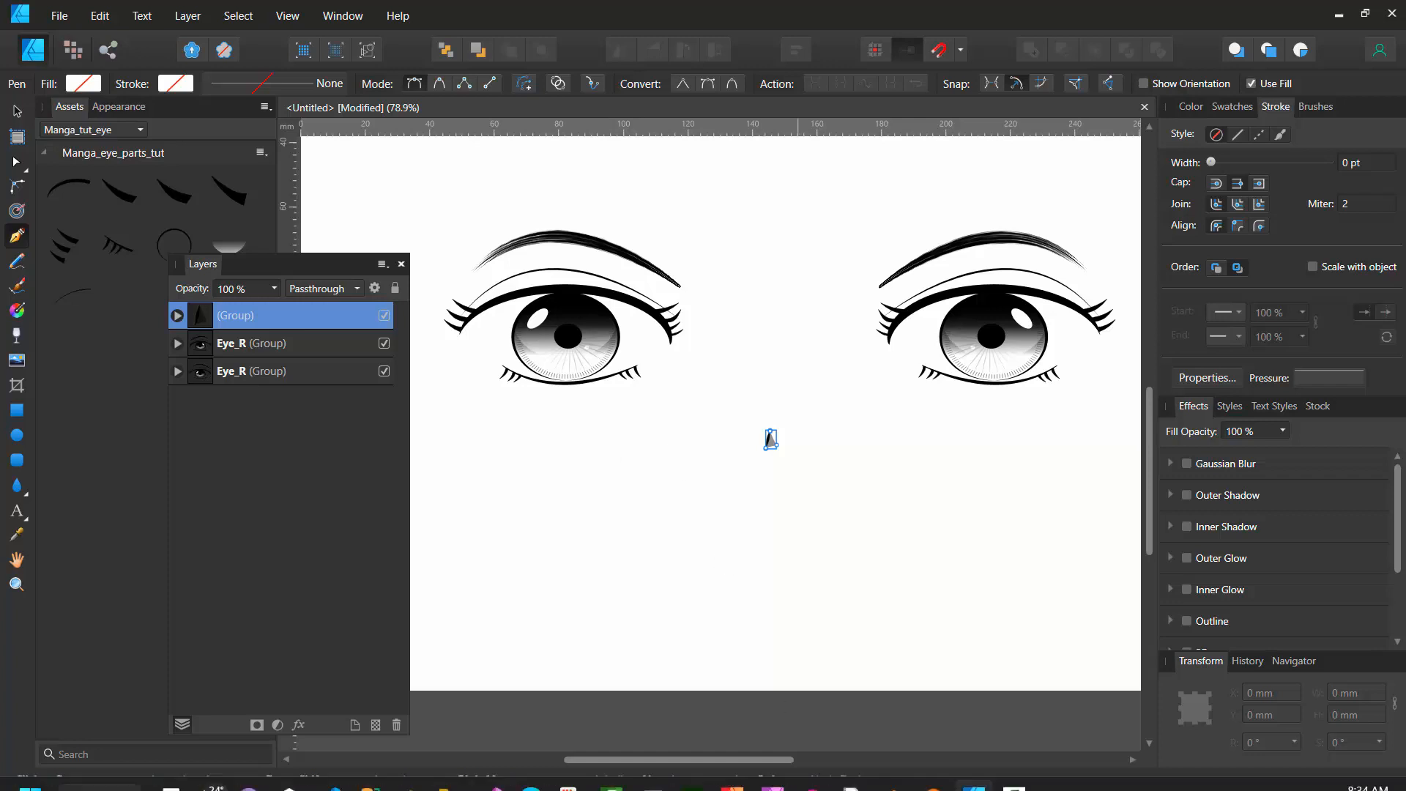
left_click(1017, 778)
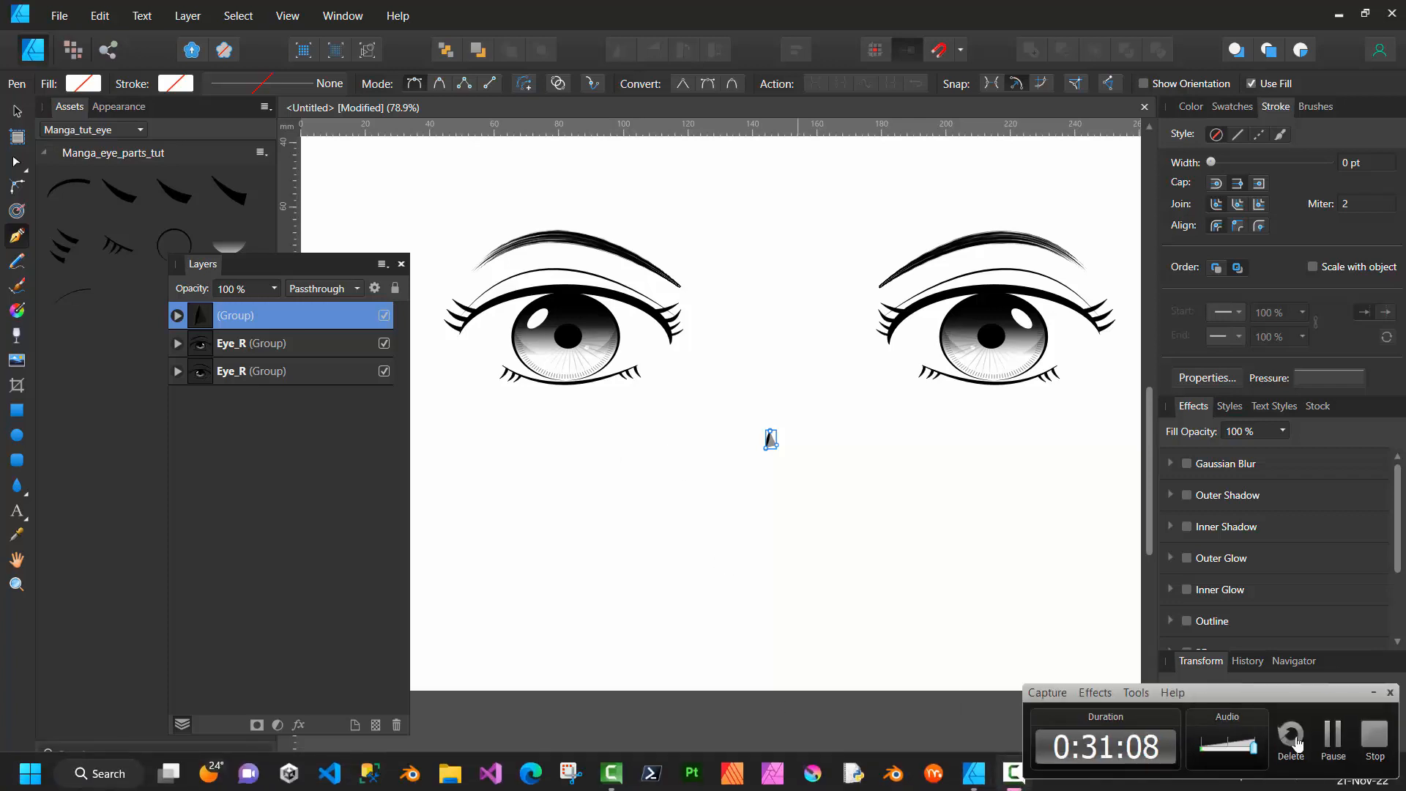
left_click(1334, 740)
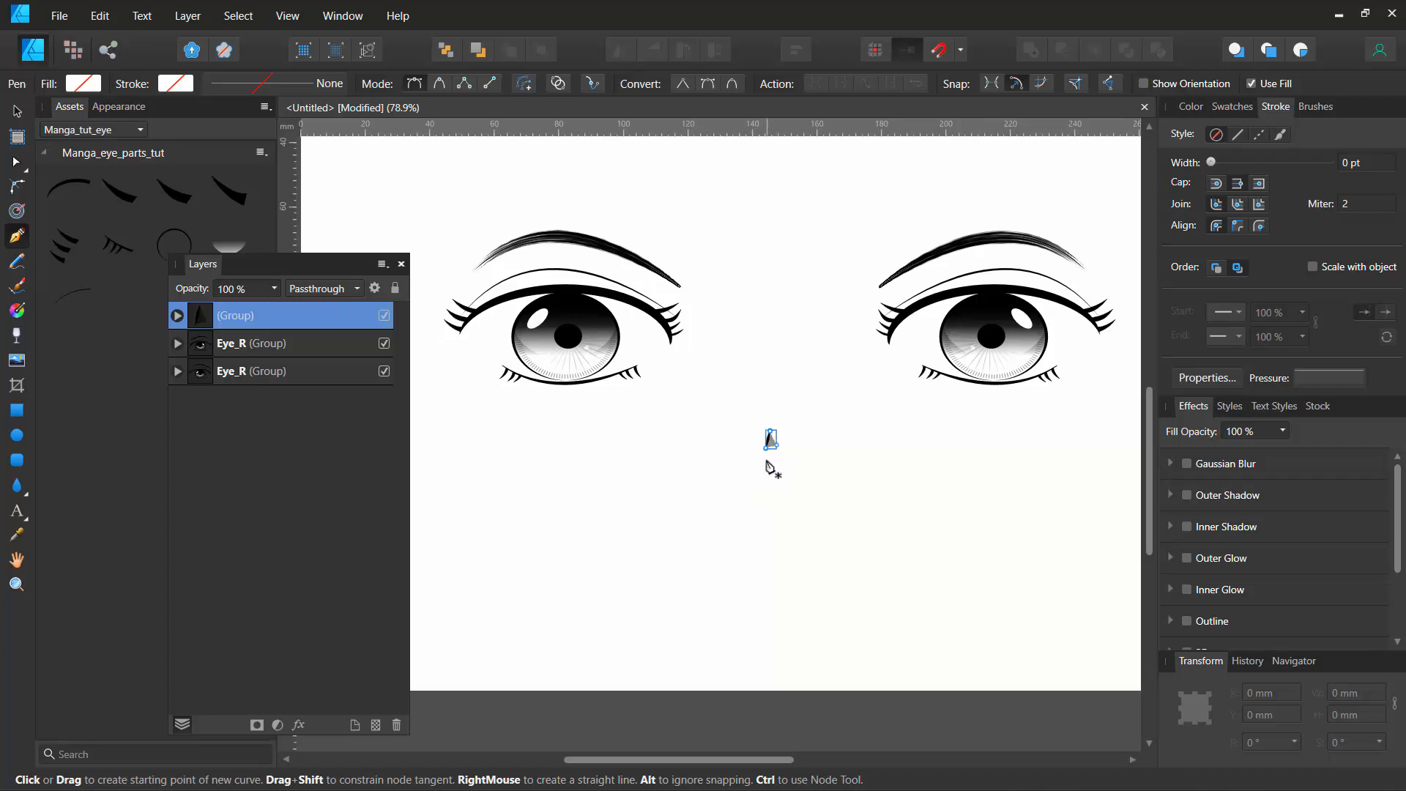
Step: Scale the nose group up to about 7.4 mm wide and 13.1 mm high, and deselect it
scroll(767, 463, "up", 5)
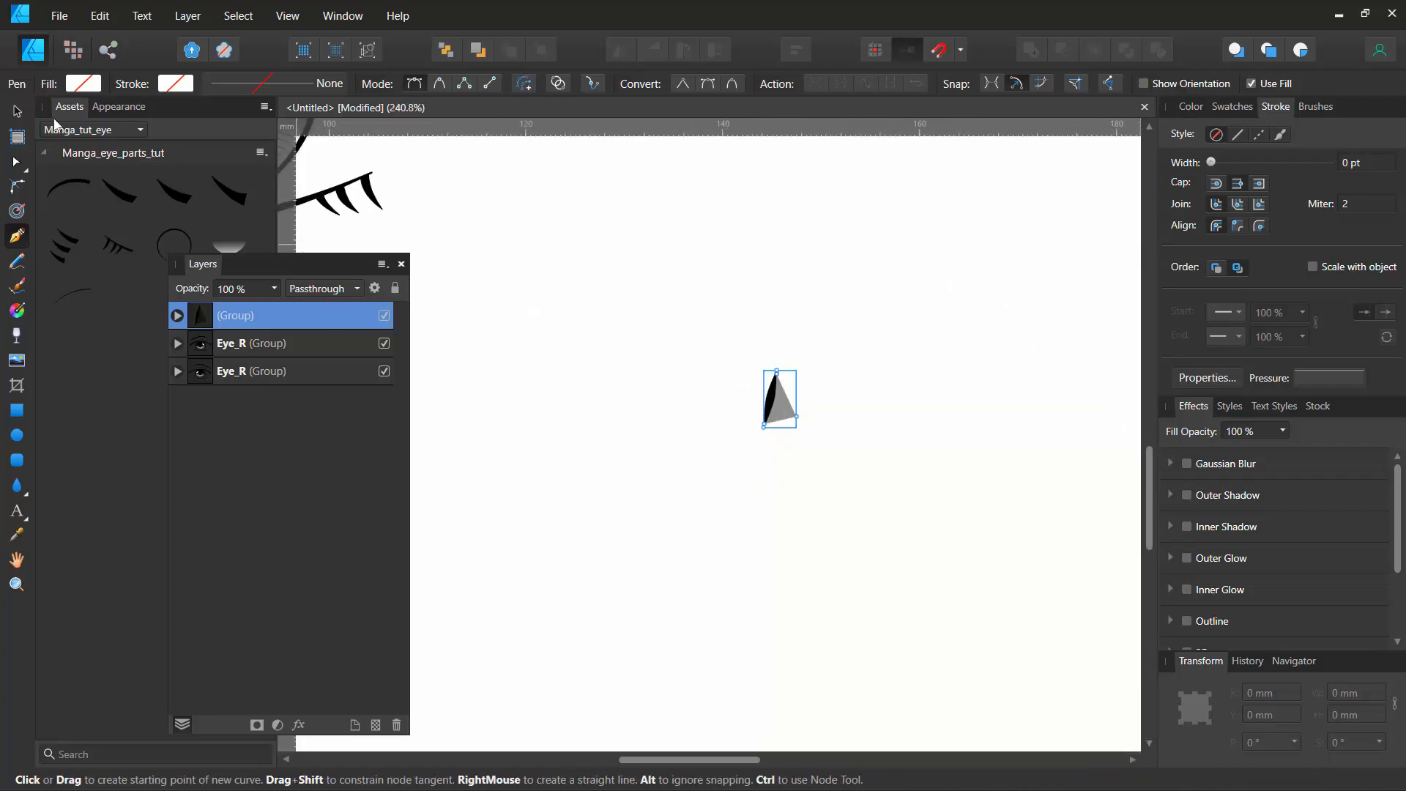
left_click(16, 113)
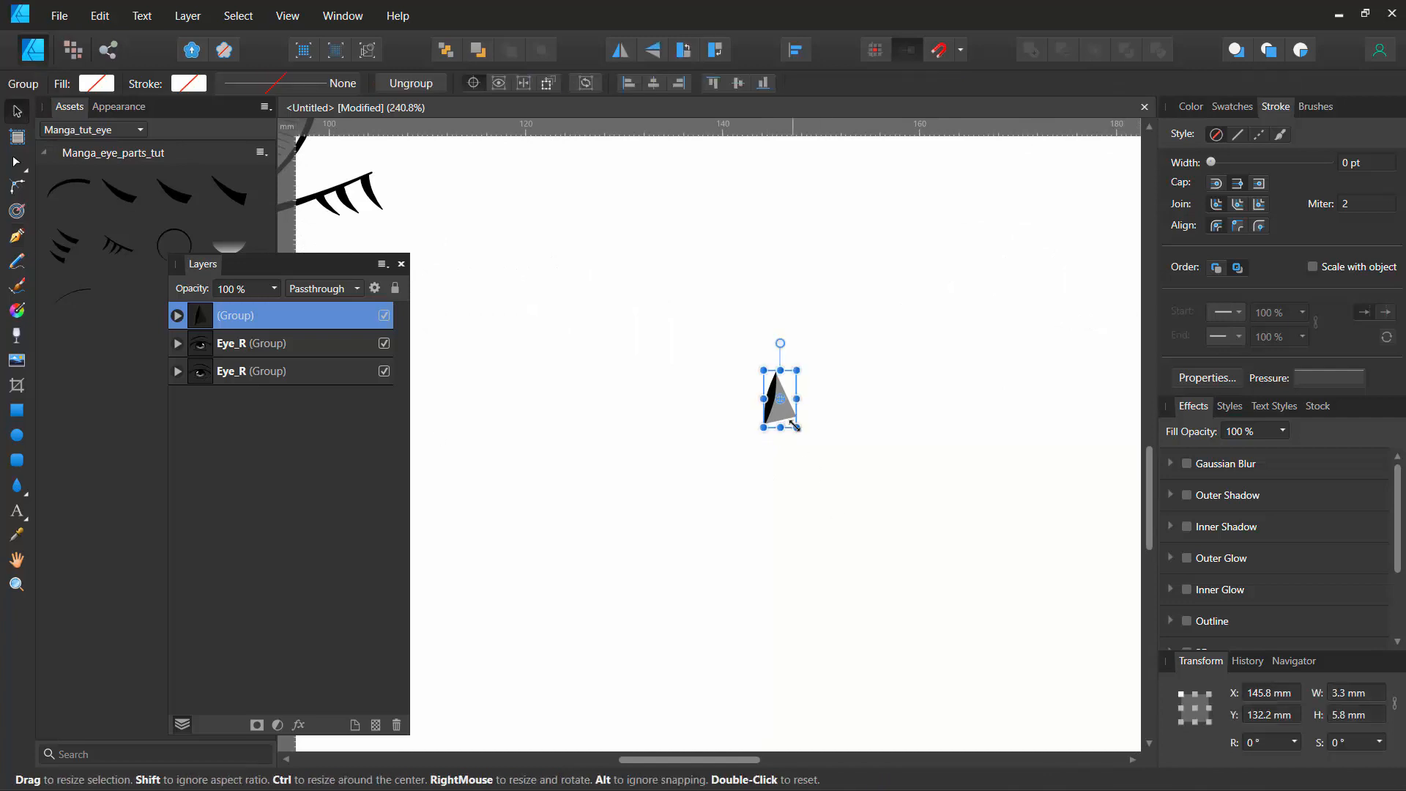
left_click_drag(797, 427, 838, 499)
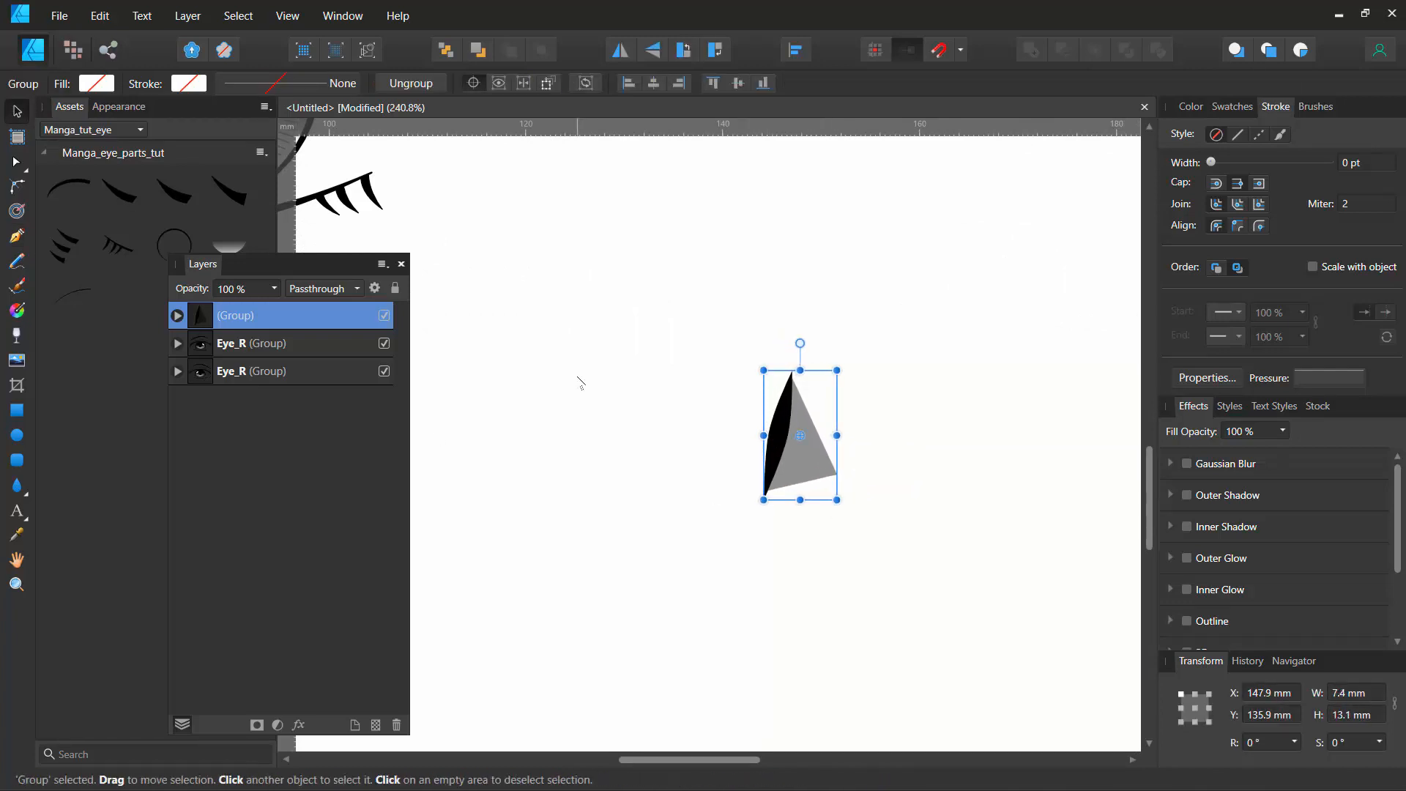
scroll(581, 382, "down", 6)
scroll(580, 383, "down", 1)
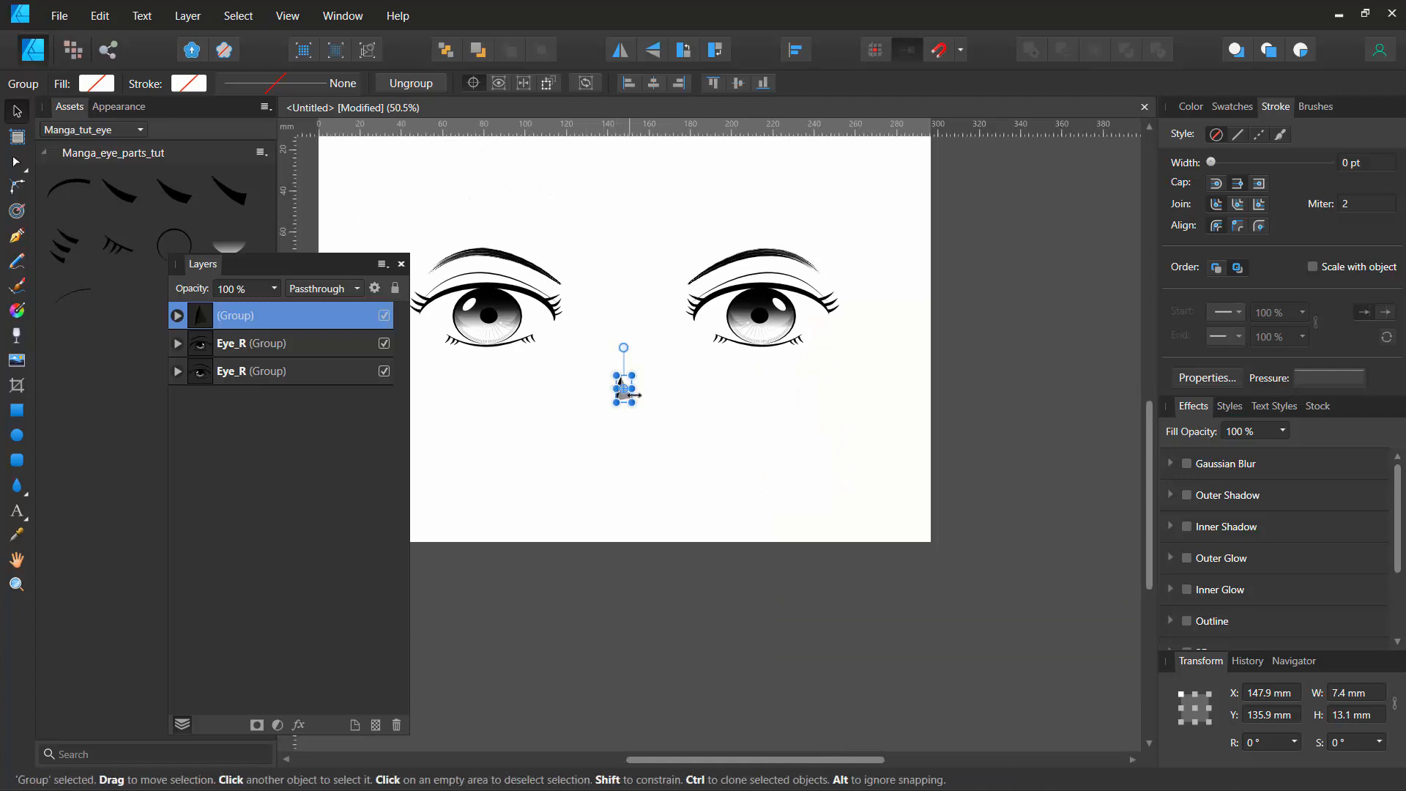
mouse_move(632, 400)
left_mouse_down()
mouse_move(647, 428)
mouse_move(641, 400)
left_mouse_up()
left_click(1062, 353)
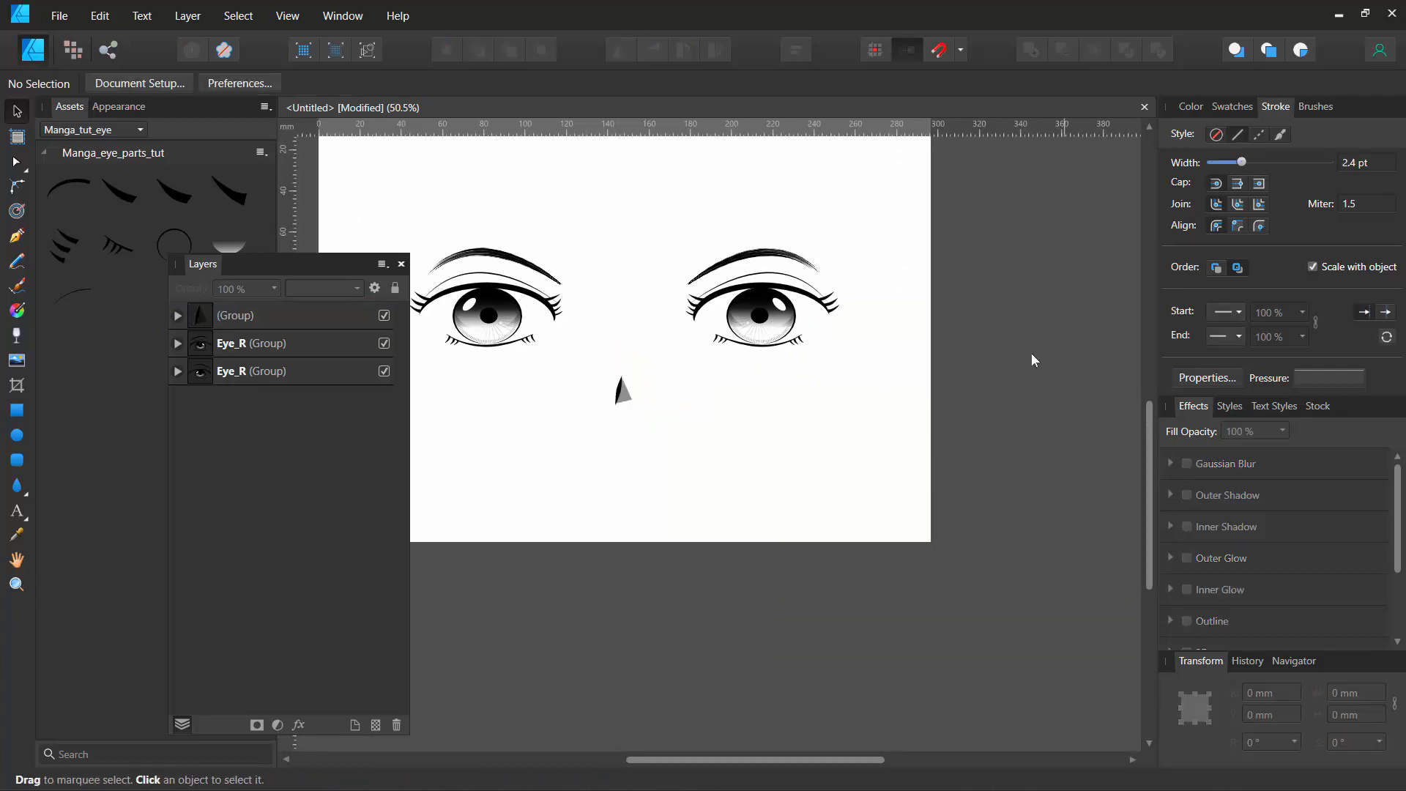
Step: Draw a rectangle about 308 mm wide and 225 mm high covering the page, send it behind everything, and deselect it
left_click_drag(496, 420, 634, 540)
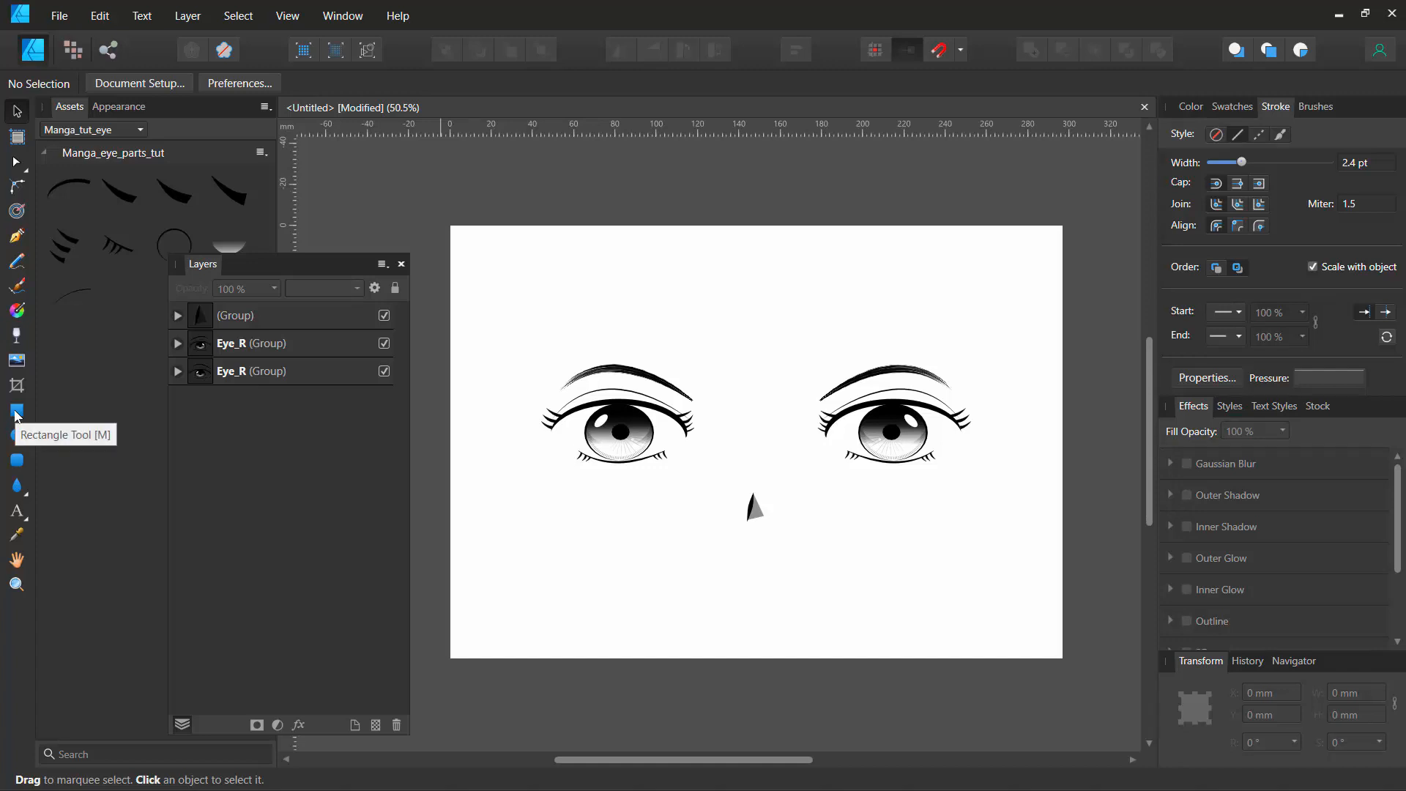
left_click(17, 414)
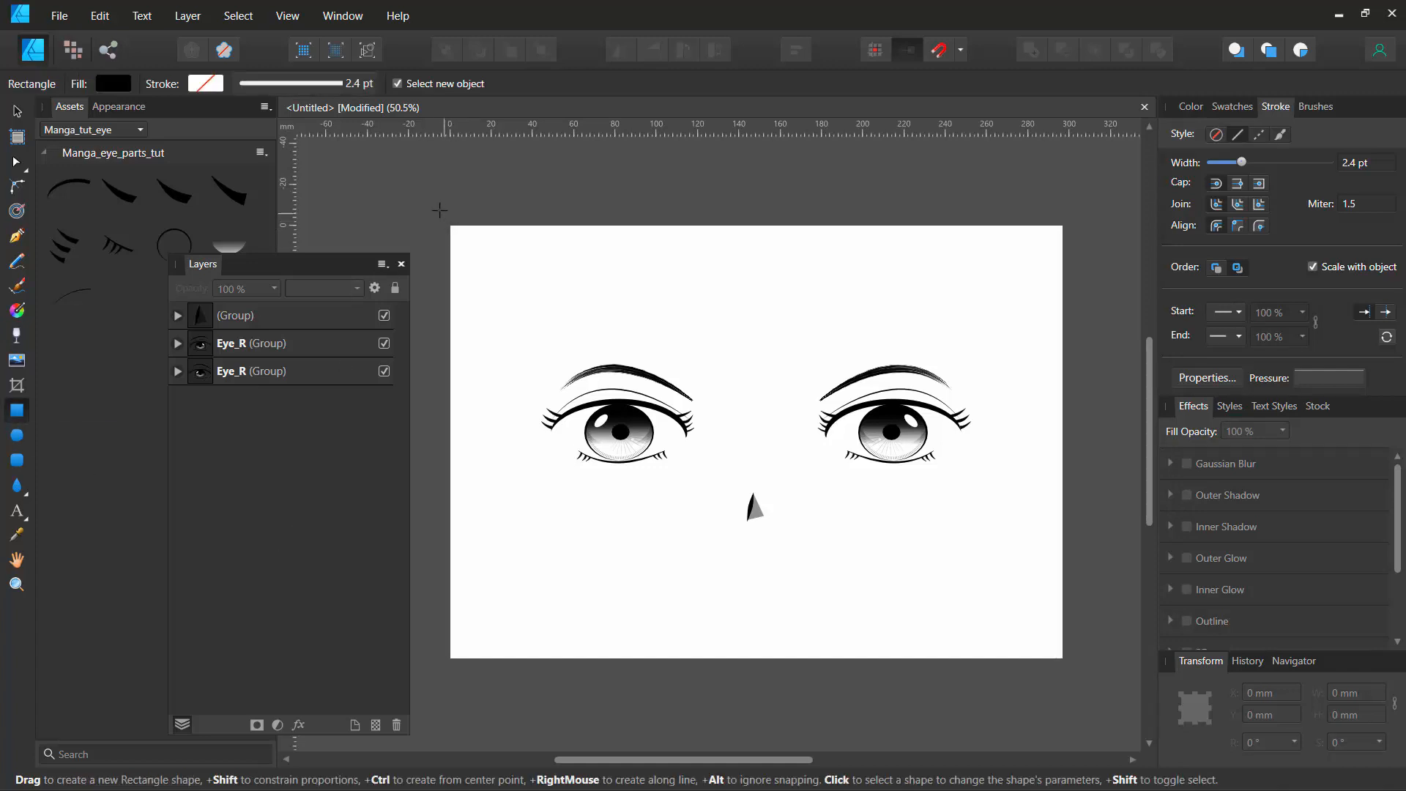
left_click_drag(440, 211, 1075, 675)
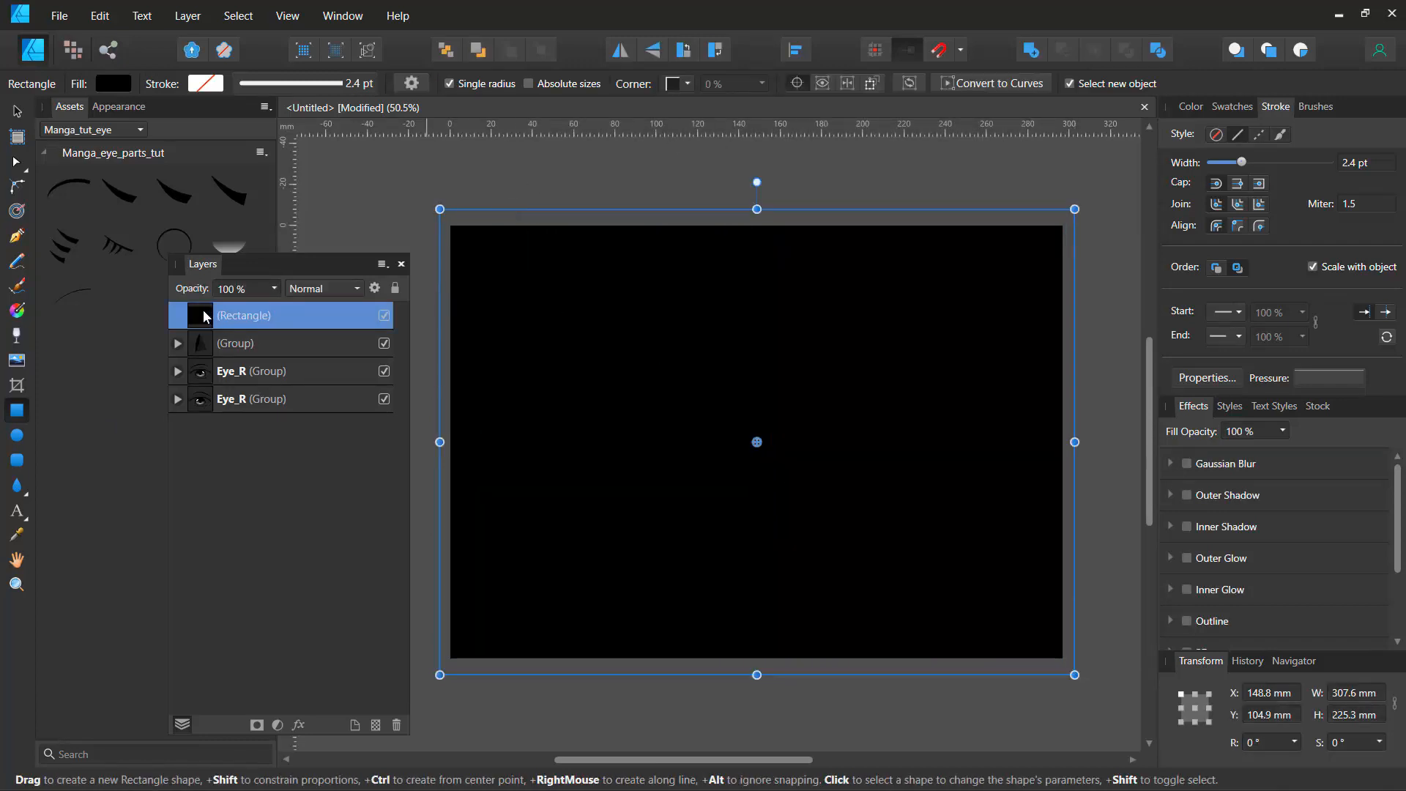
left_click(447, 51)
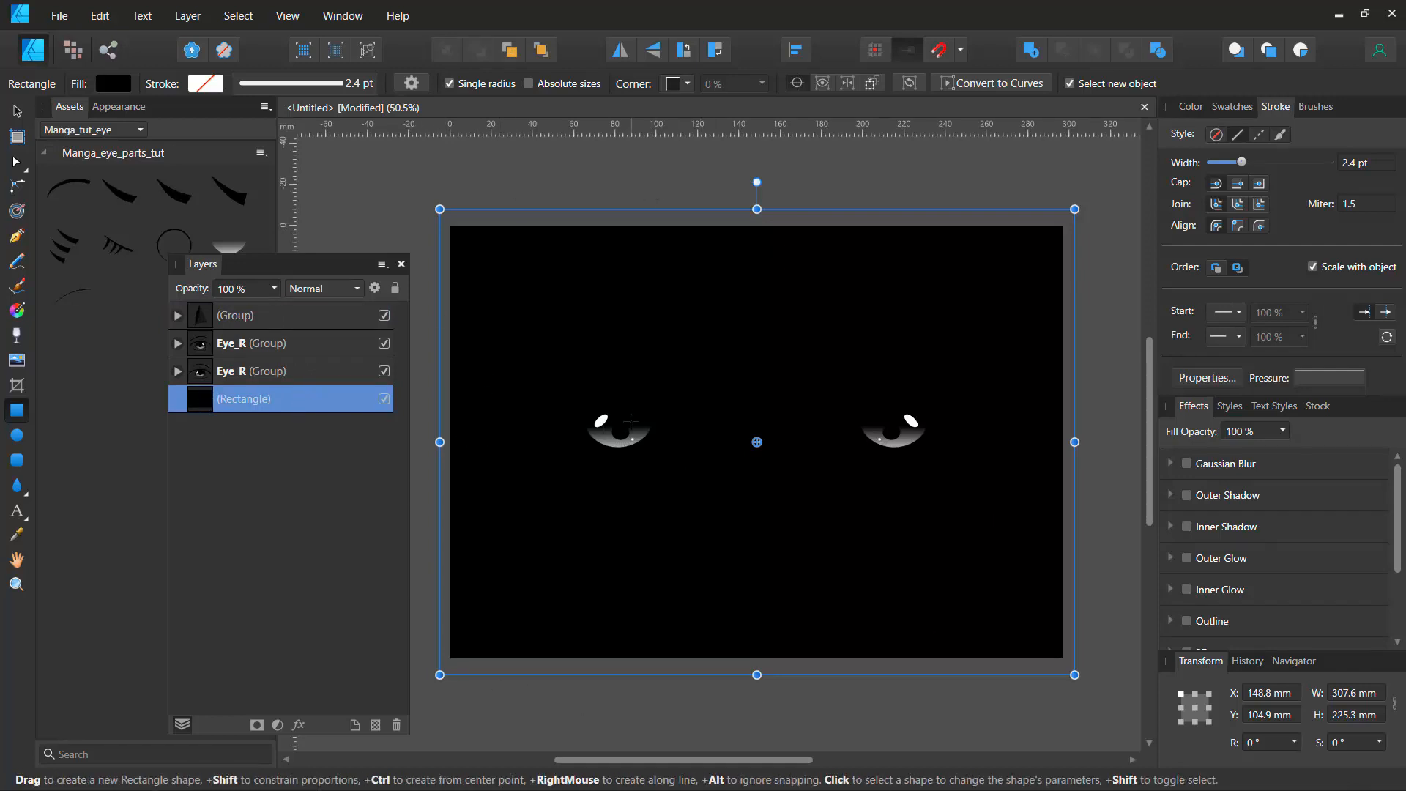
left_click(17, 114)
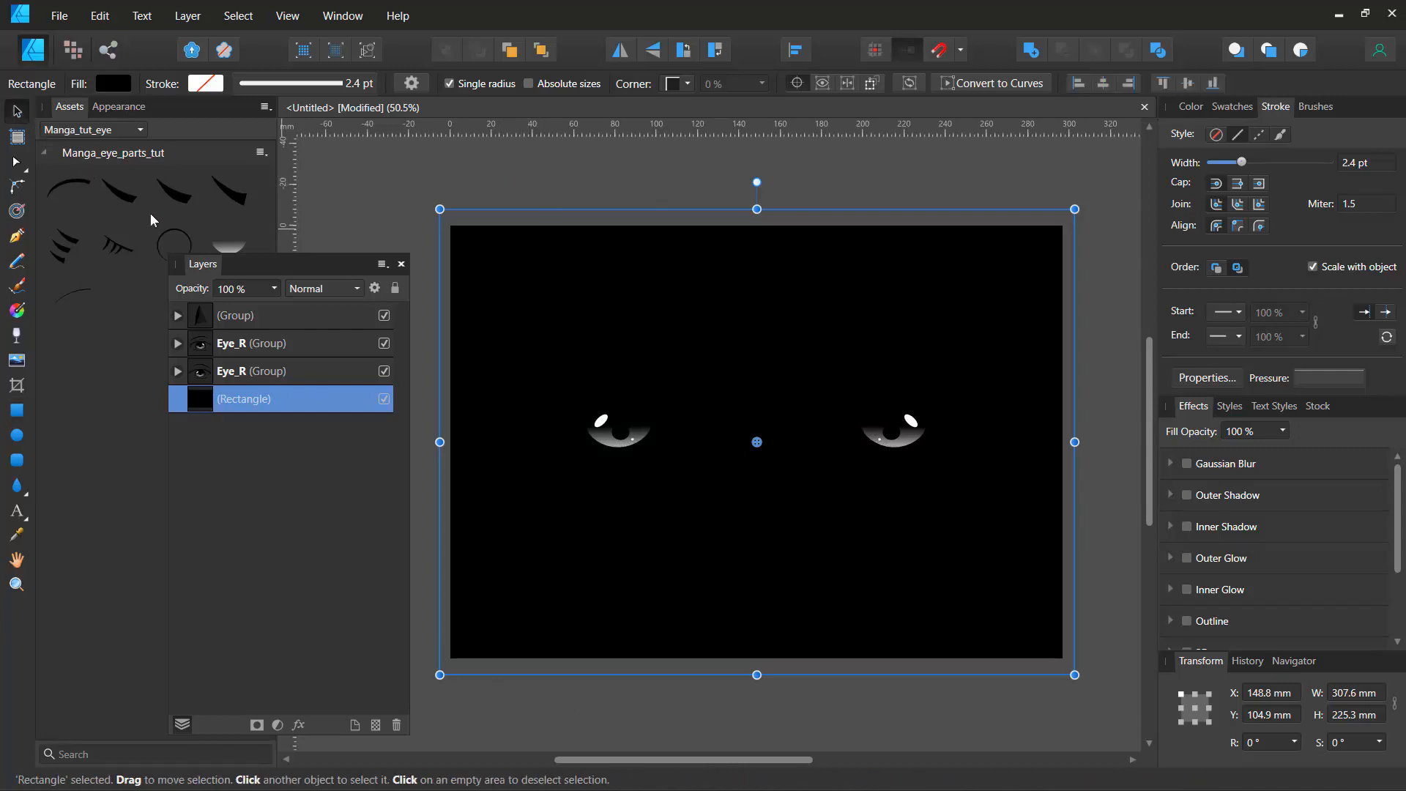
left_click(440, 178)
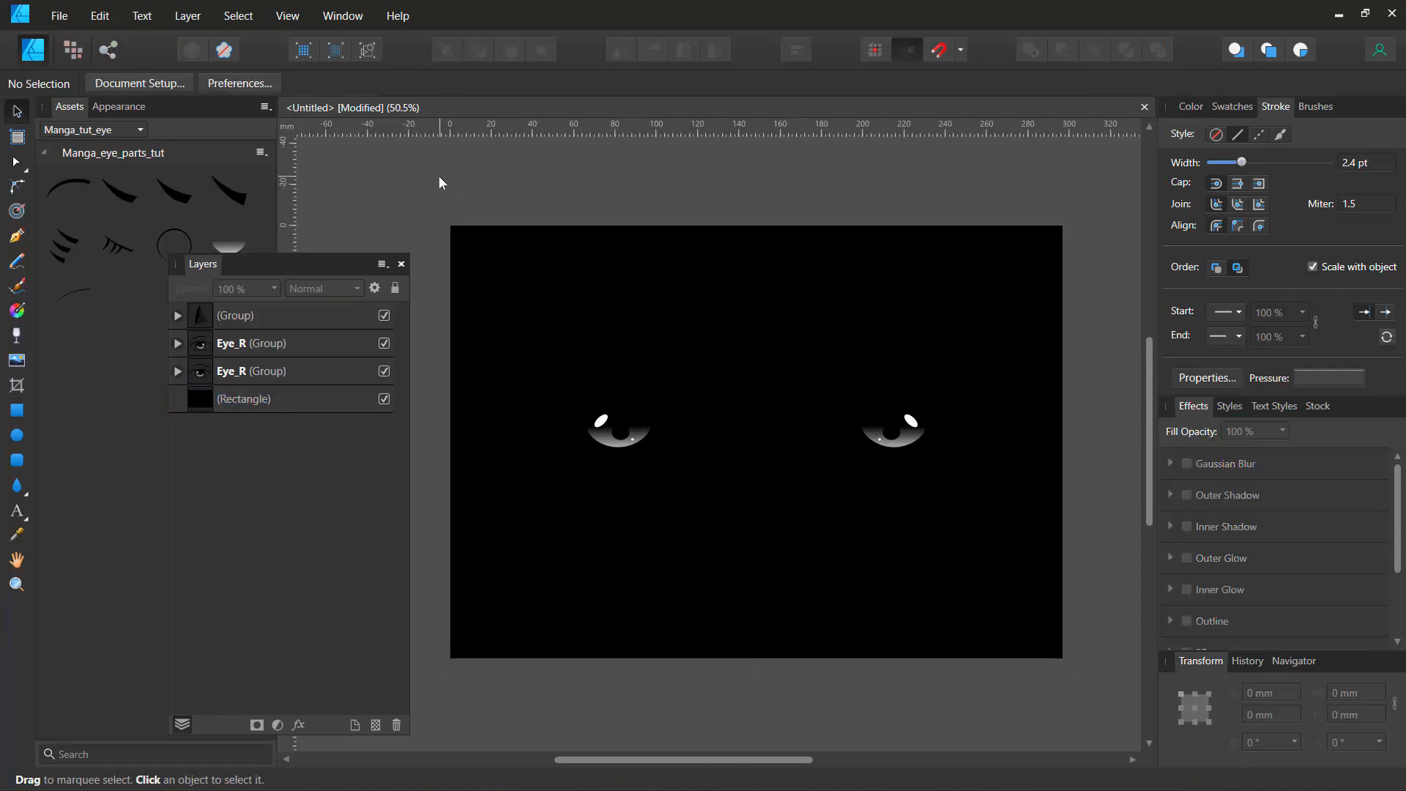
Step: Fill the background rectangle with a light tan-orange skin colour and deselect it
left_click(214, 407)
left_click(103, 82)
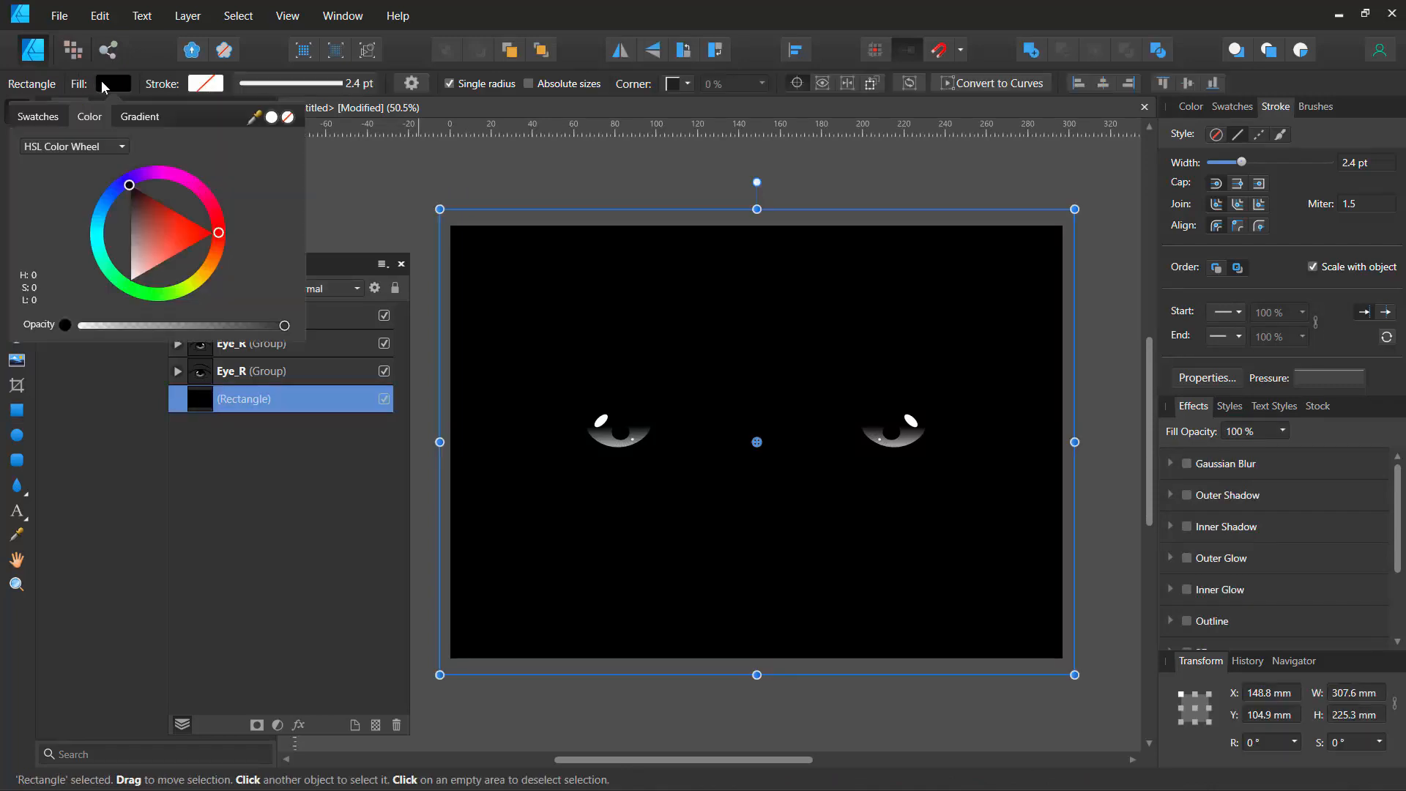
left_click(201, 270)
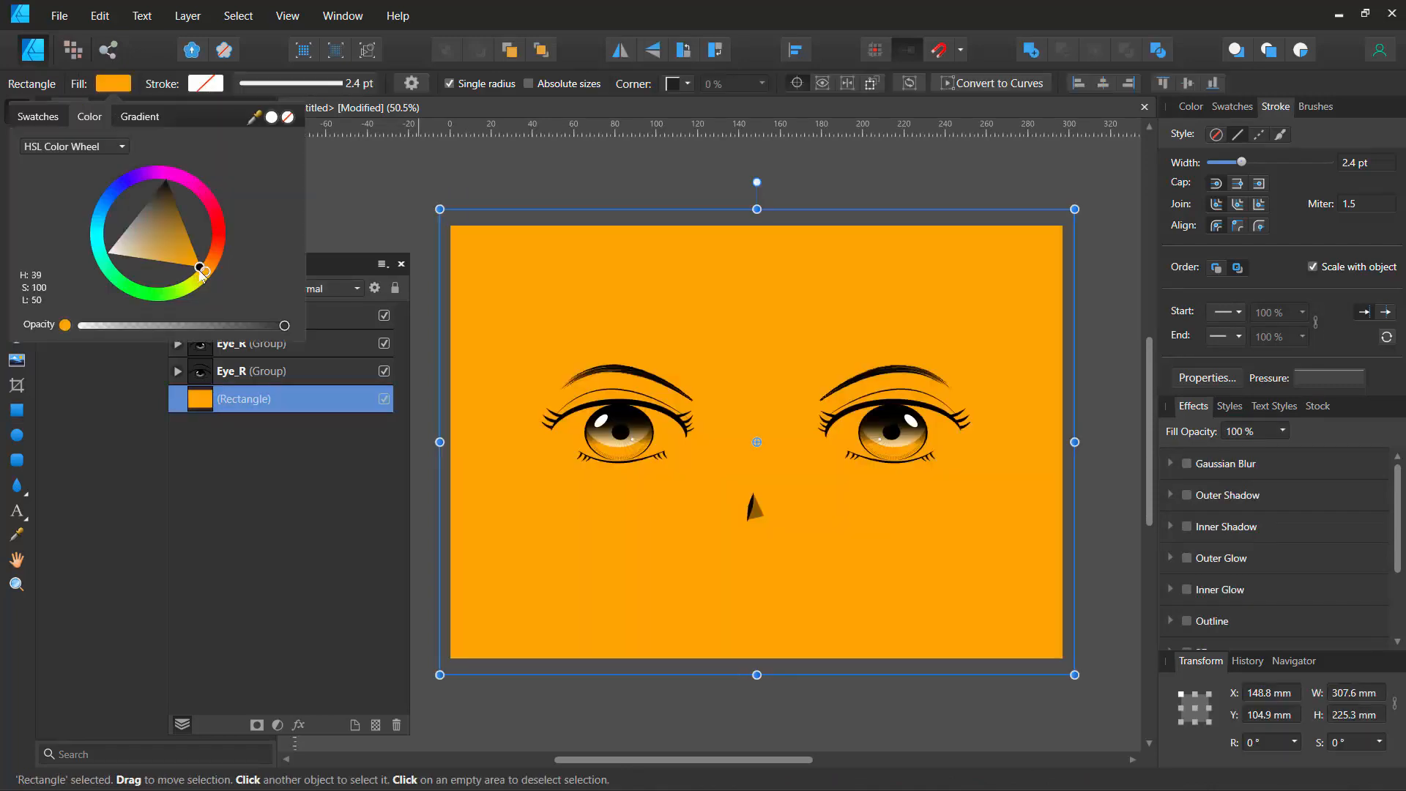
left_click_drag(166, 251, 143, 273)
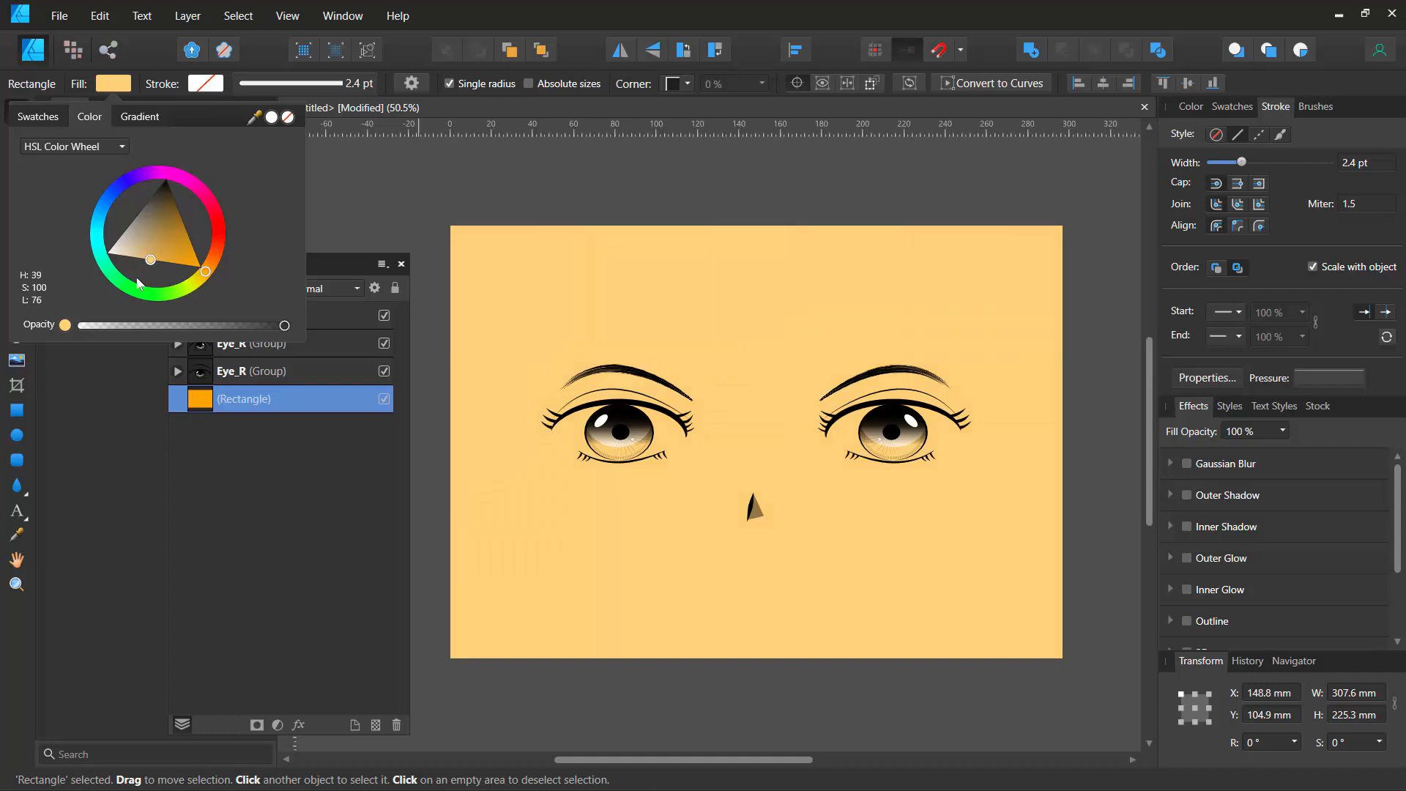
mouse_move(148, 270)
left_mouse_down()
mouse_move(121, 223)
mouse_move(84, 234)
mouse_move(172, 260)
mouse_move(154, 258)
left_mouse_up()
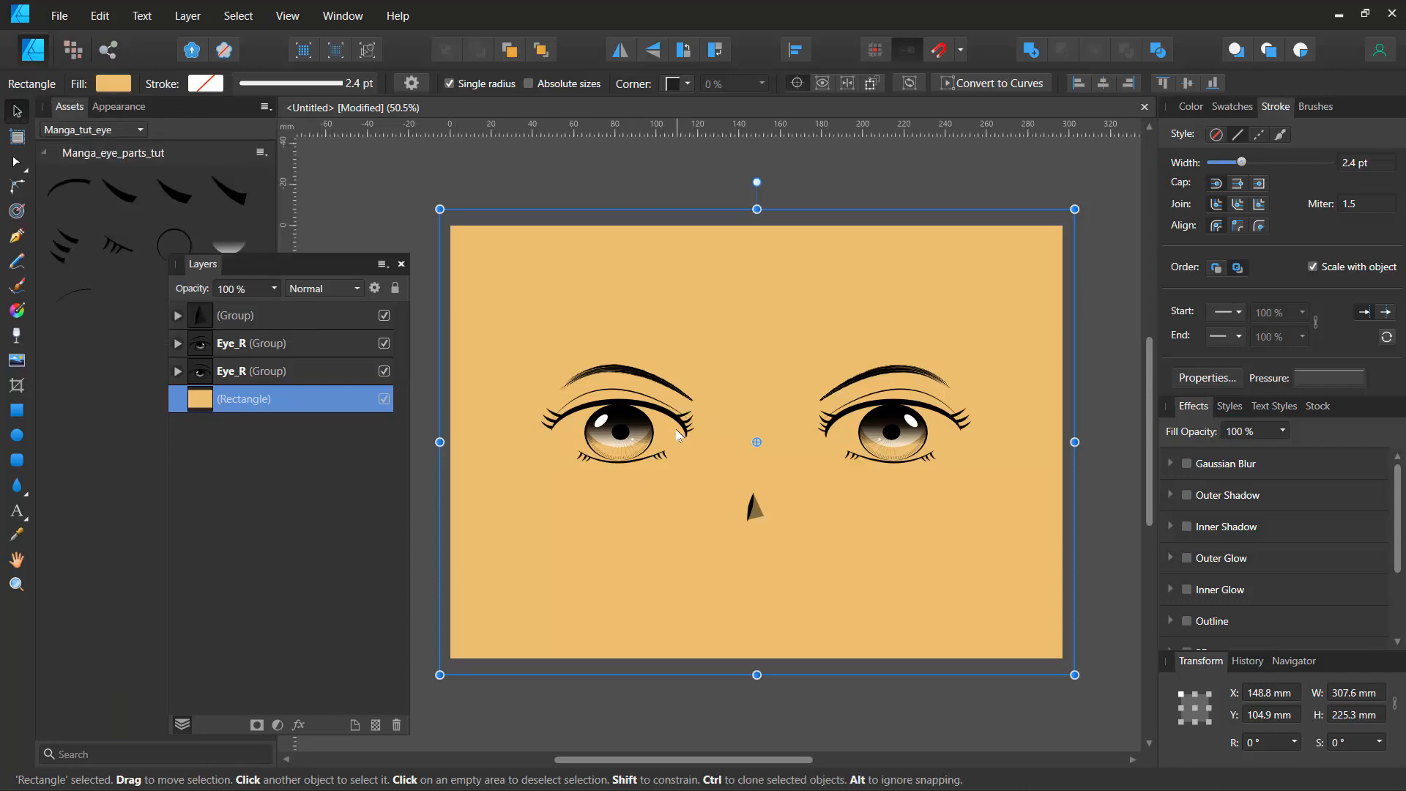
left_click(466, 167)
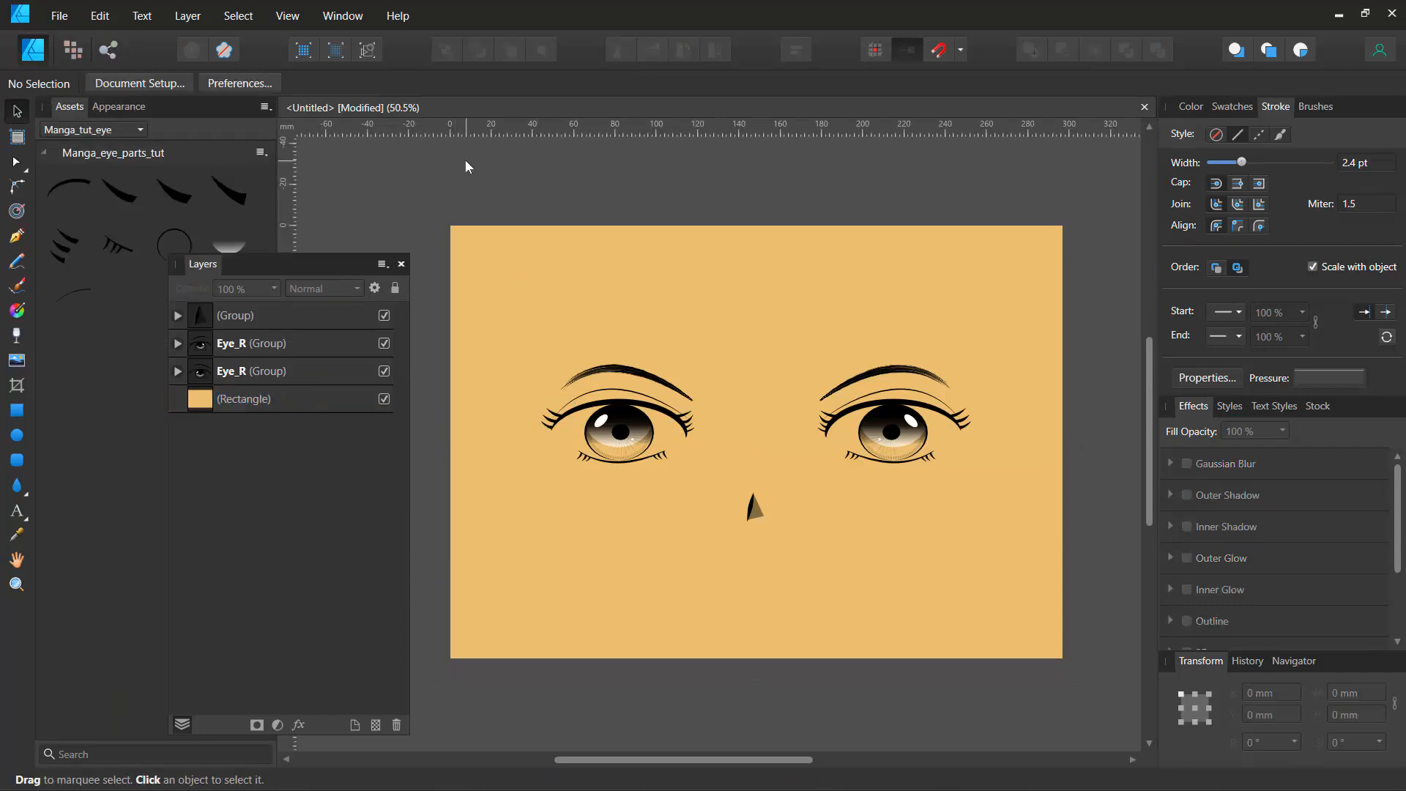
Step: Draw an ellipse about 61.4 mm wide and 21.6 mm high just above the background layer and move it up behind the left eye
left_click(201, 405)
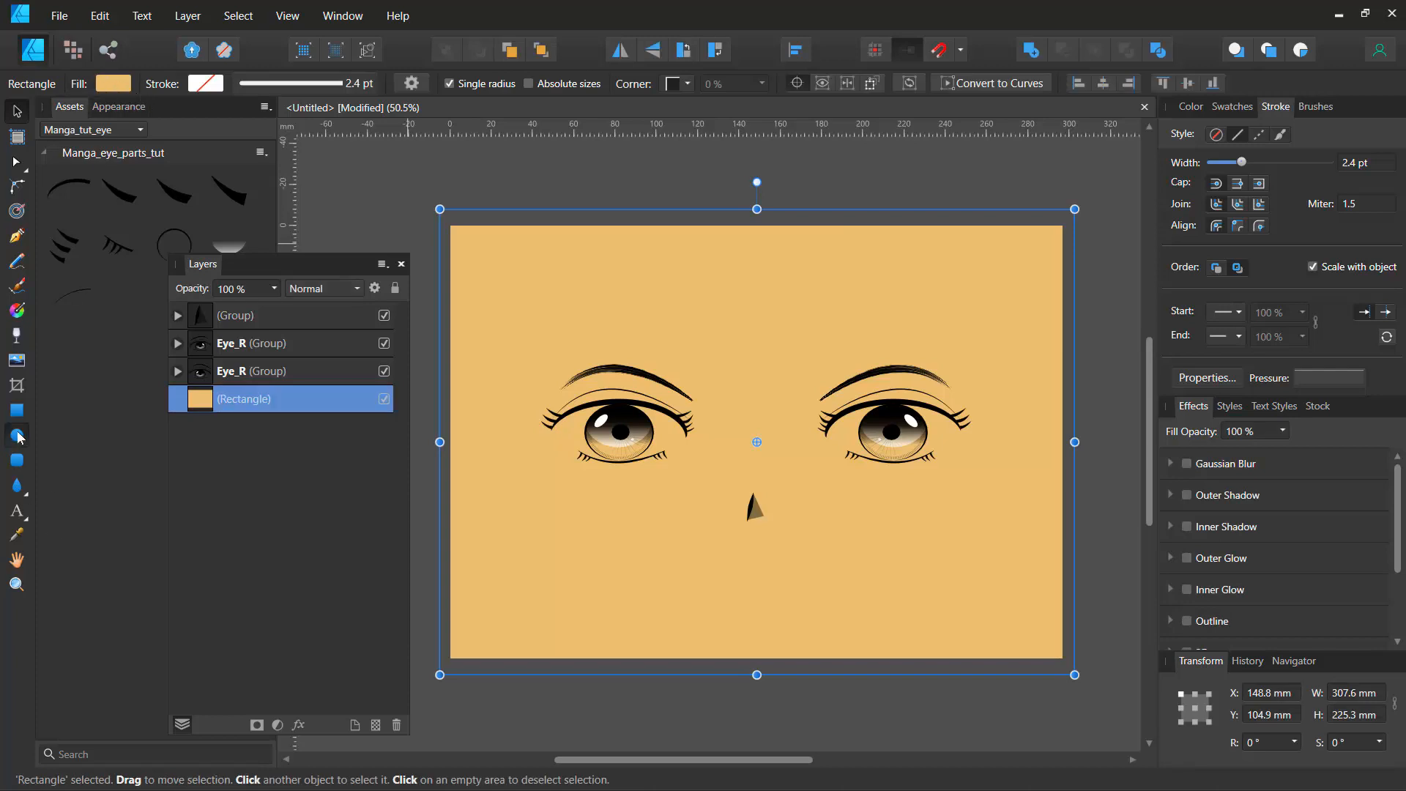
left_click(16, 435)
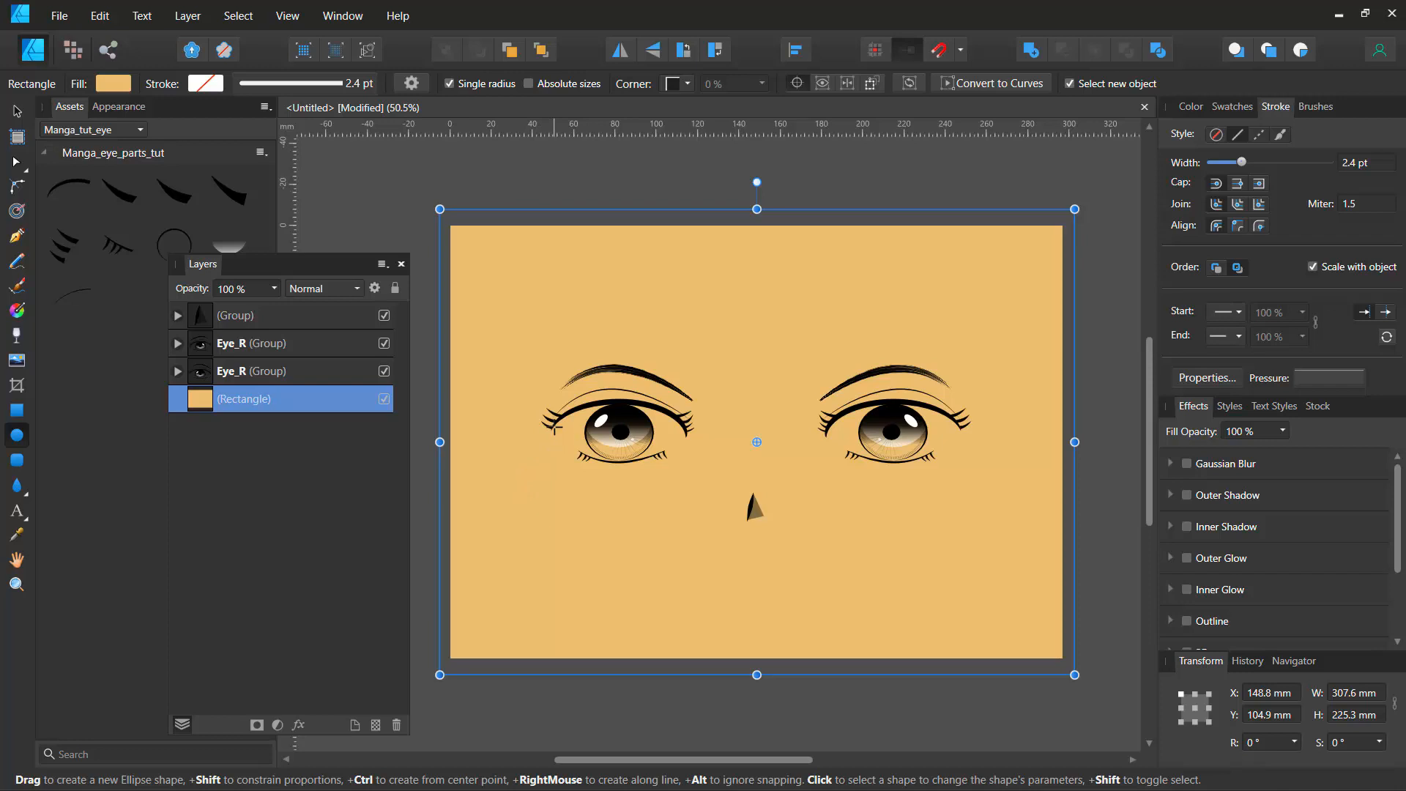
left_click_drag(554, 426, 681, 471)
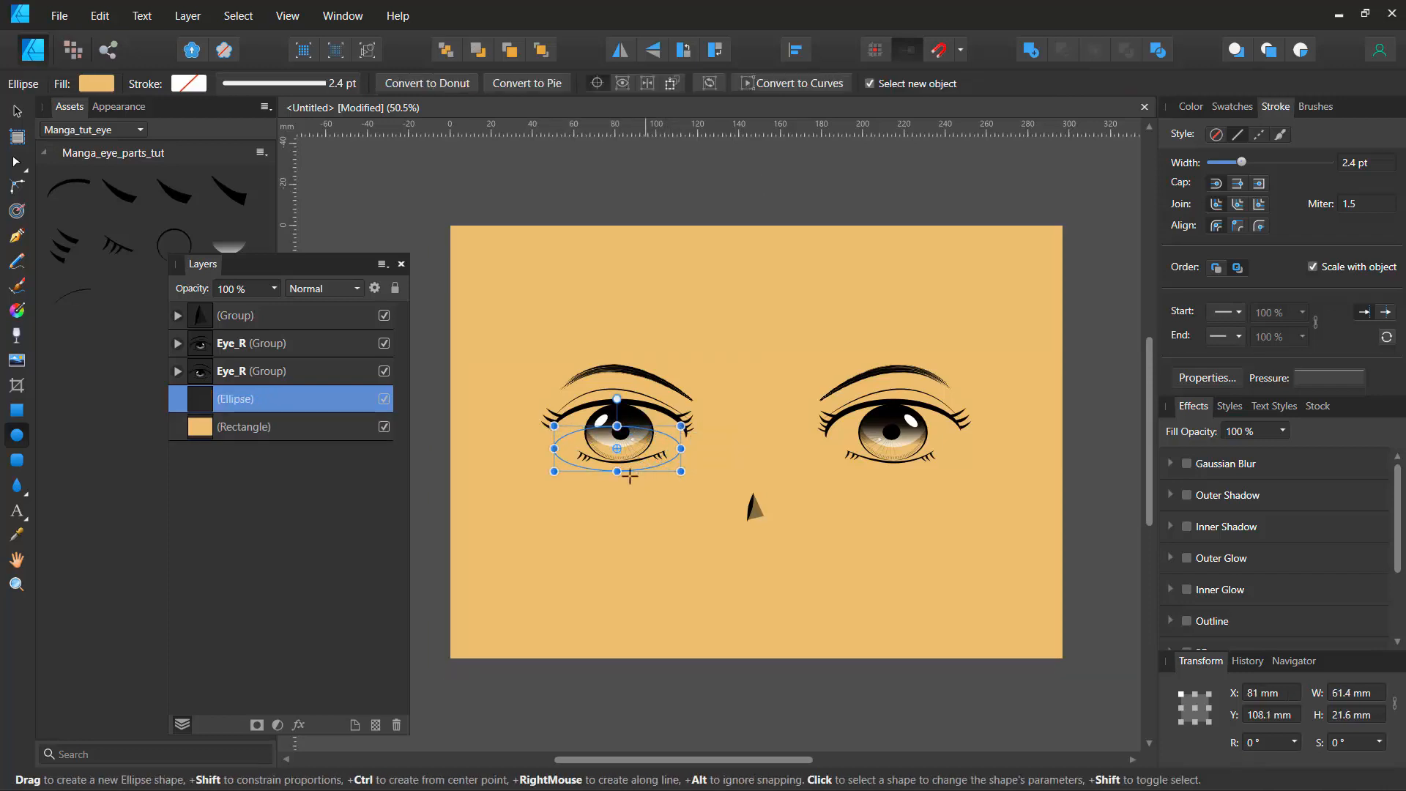
scroll(627, 473, "up", 4)
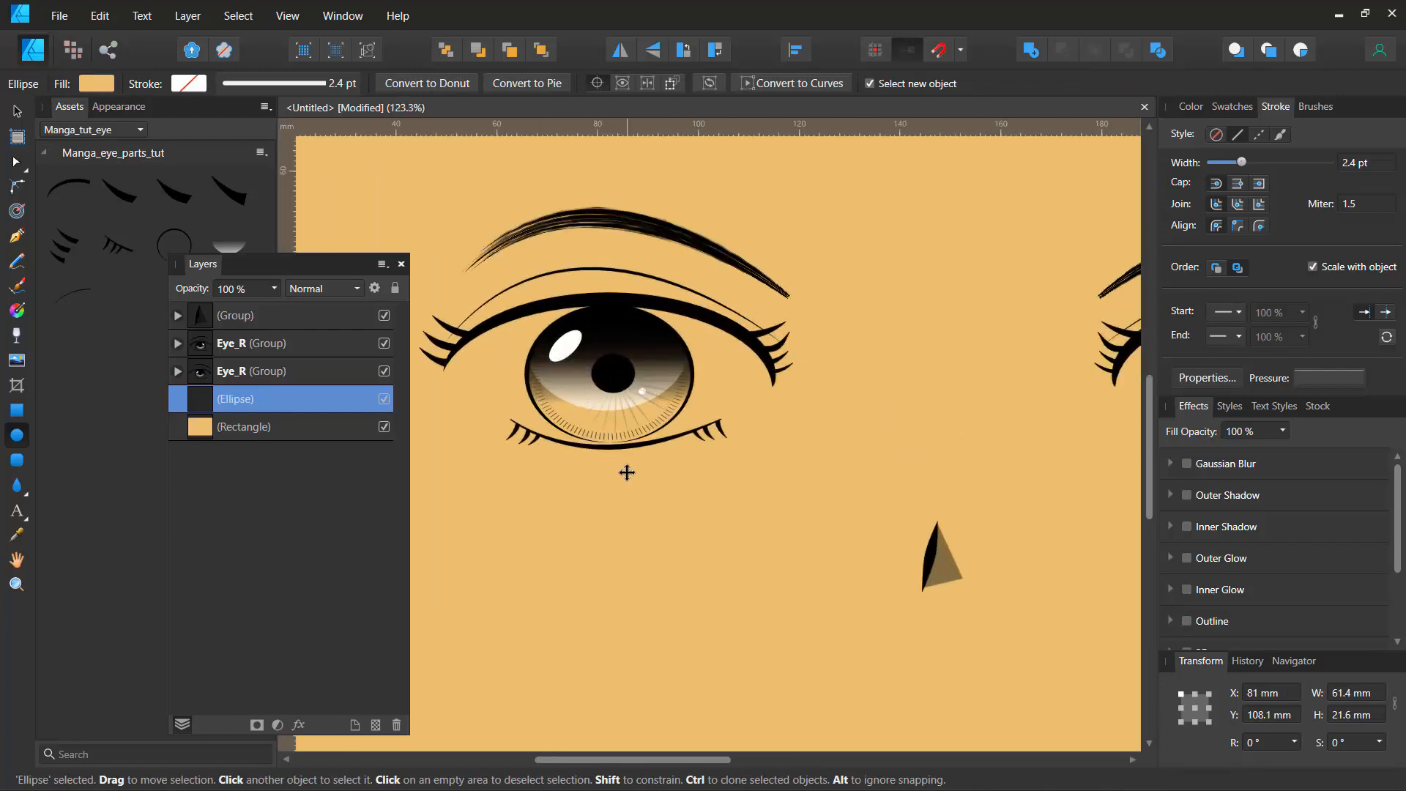
left_click(17, 111)
left_click_drag(586, 392, 591, 342)
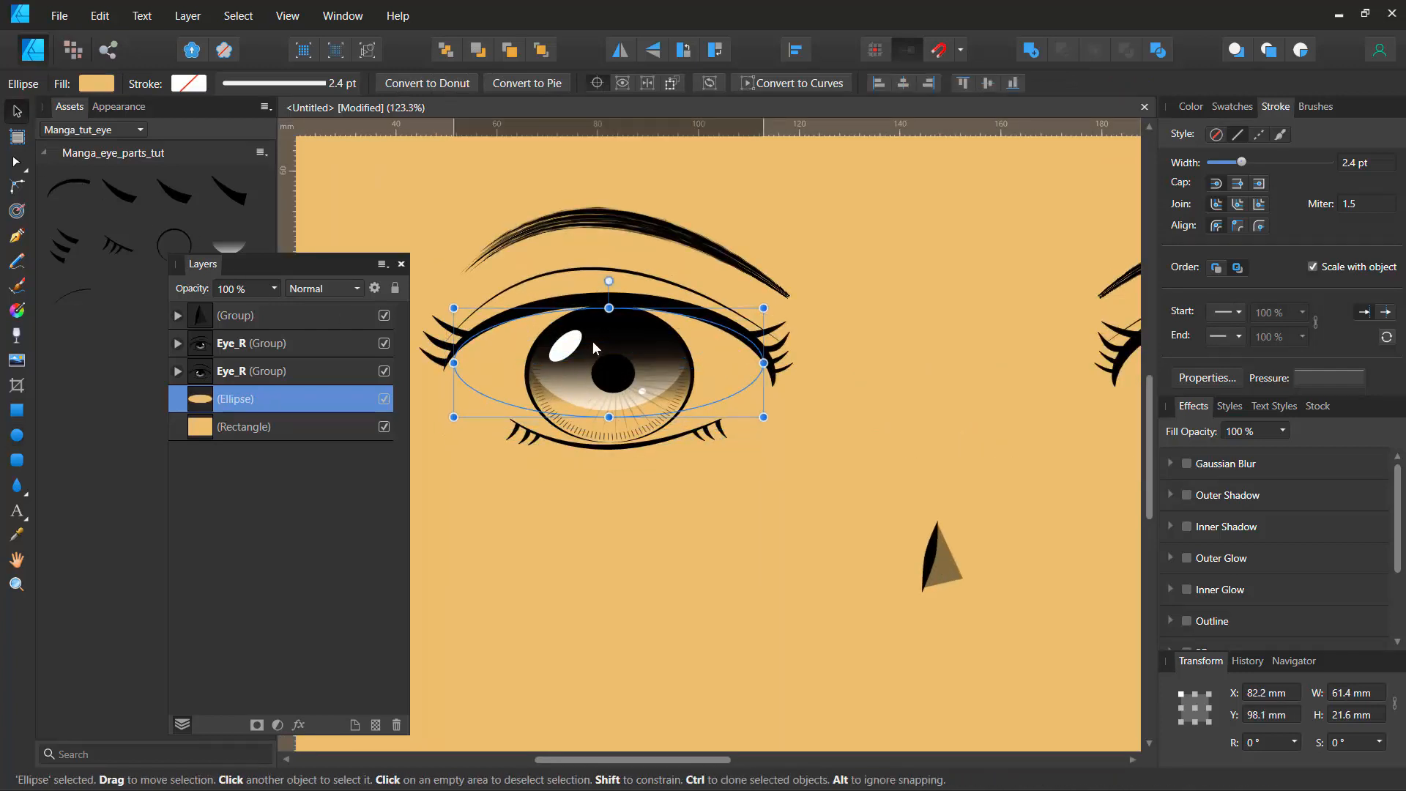
Step: Stretch the ellipse to about 65.3 mm wide and 27.6 mm high so it fits the left eye's upper and lower lid lines
left_click_drag(608, 417, 616, 440)
left_click_drag(764, 375, 779, 381)
left_click_drag(455, 375, 444, 376)
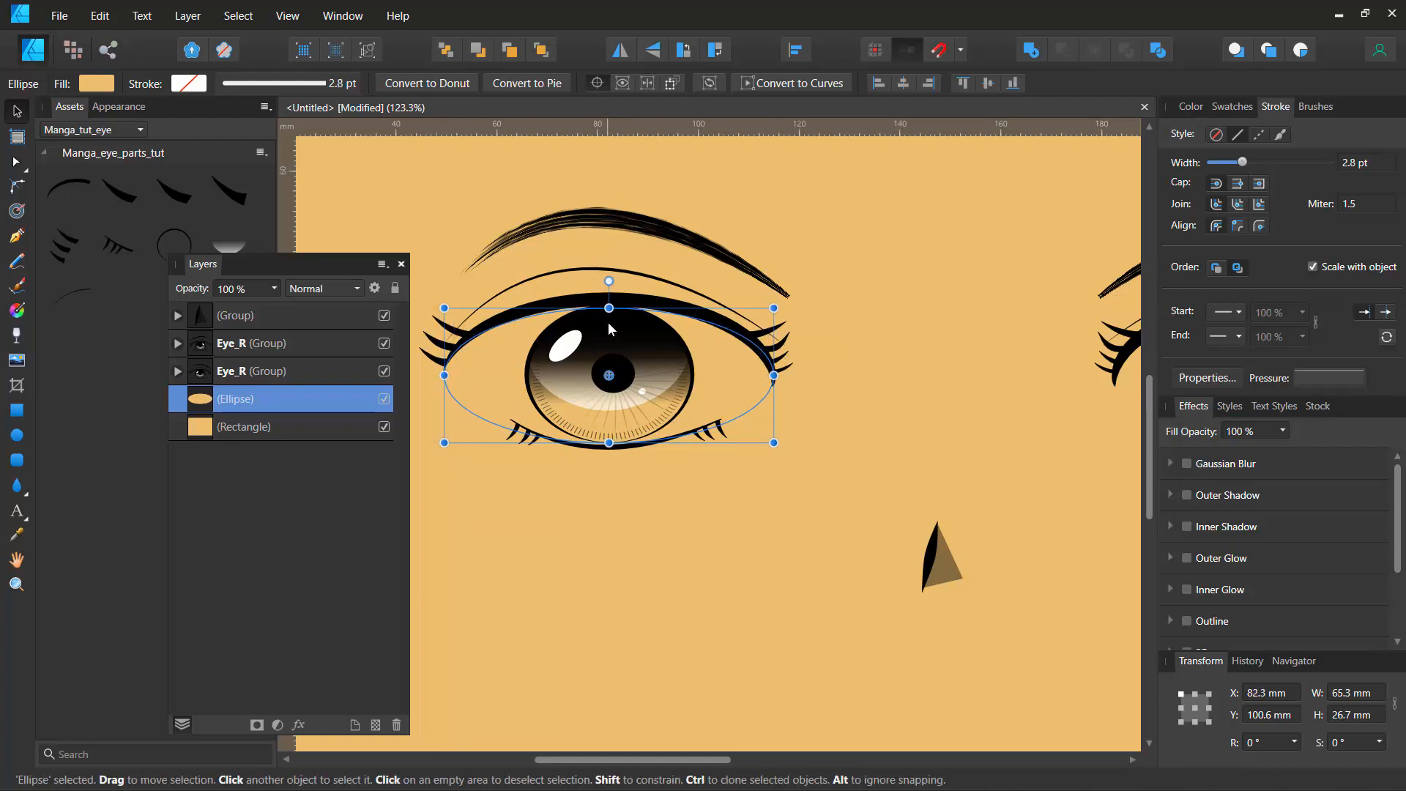
left_click_drag(613, 303, 612, 303)
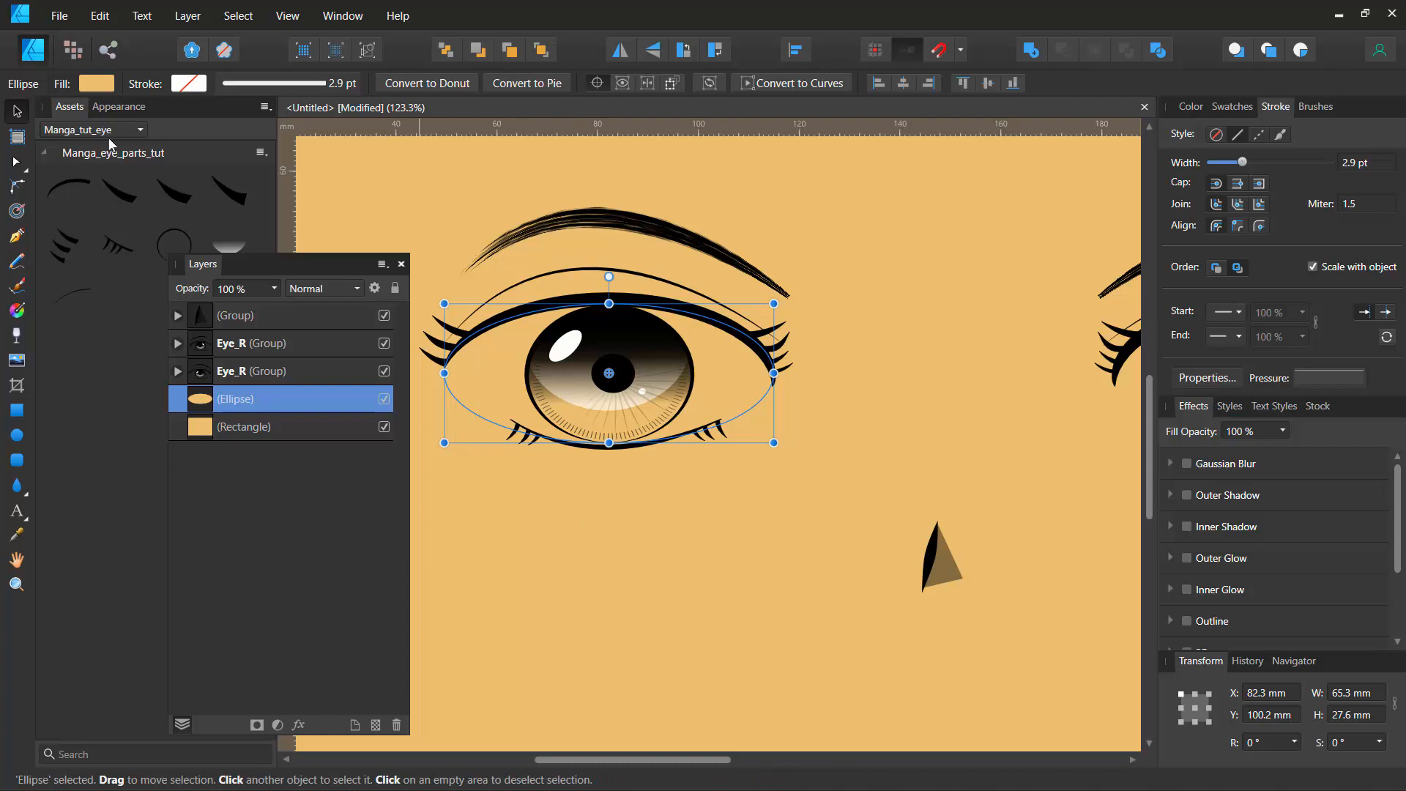
Step: Fill the left eye's ellipse with a very light grey and click away from it
left_click(97, 83)
left_click(116, 245)
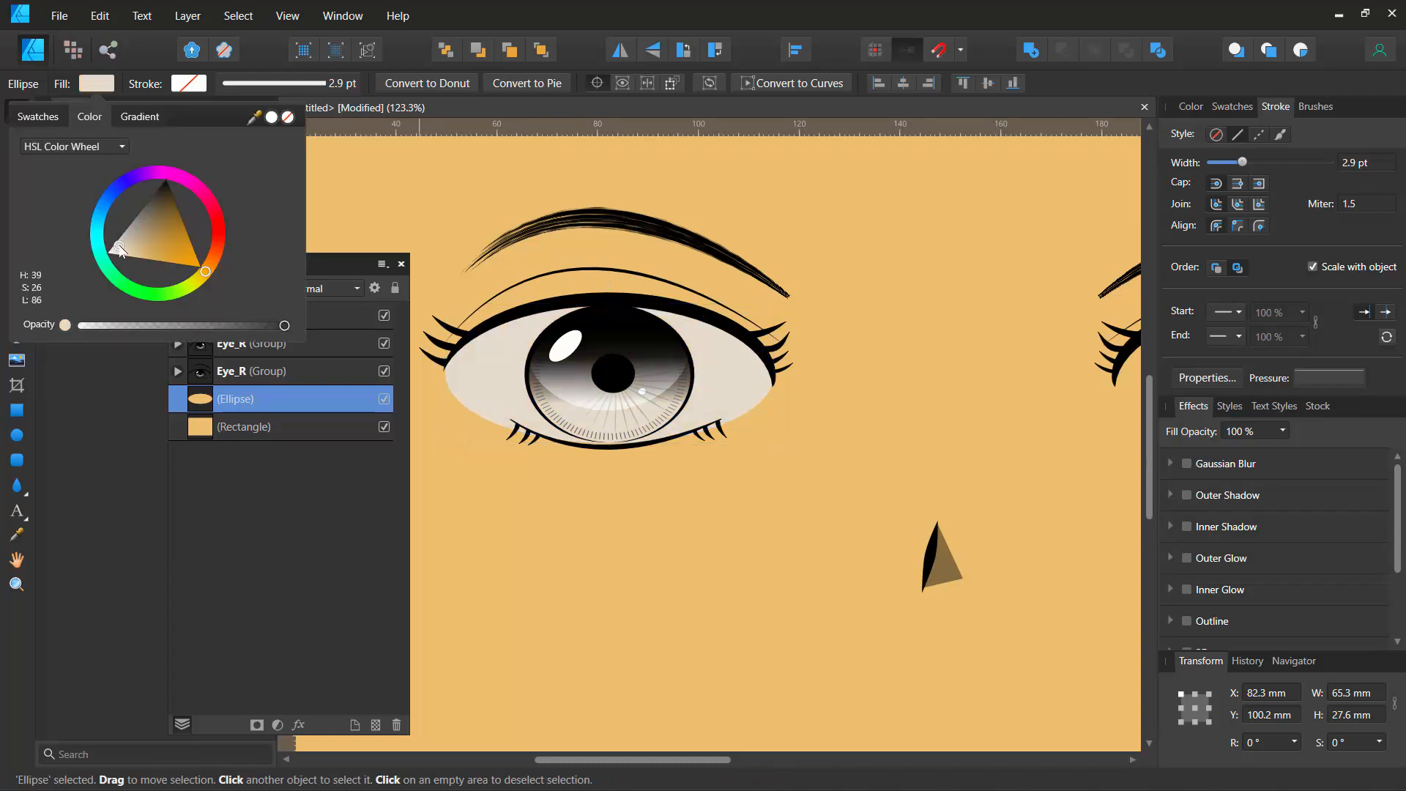
left_click_drag(117, 248, 114, 246)
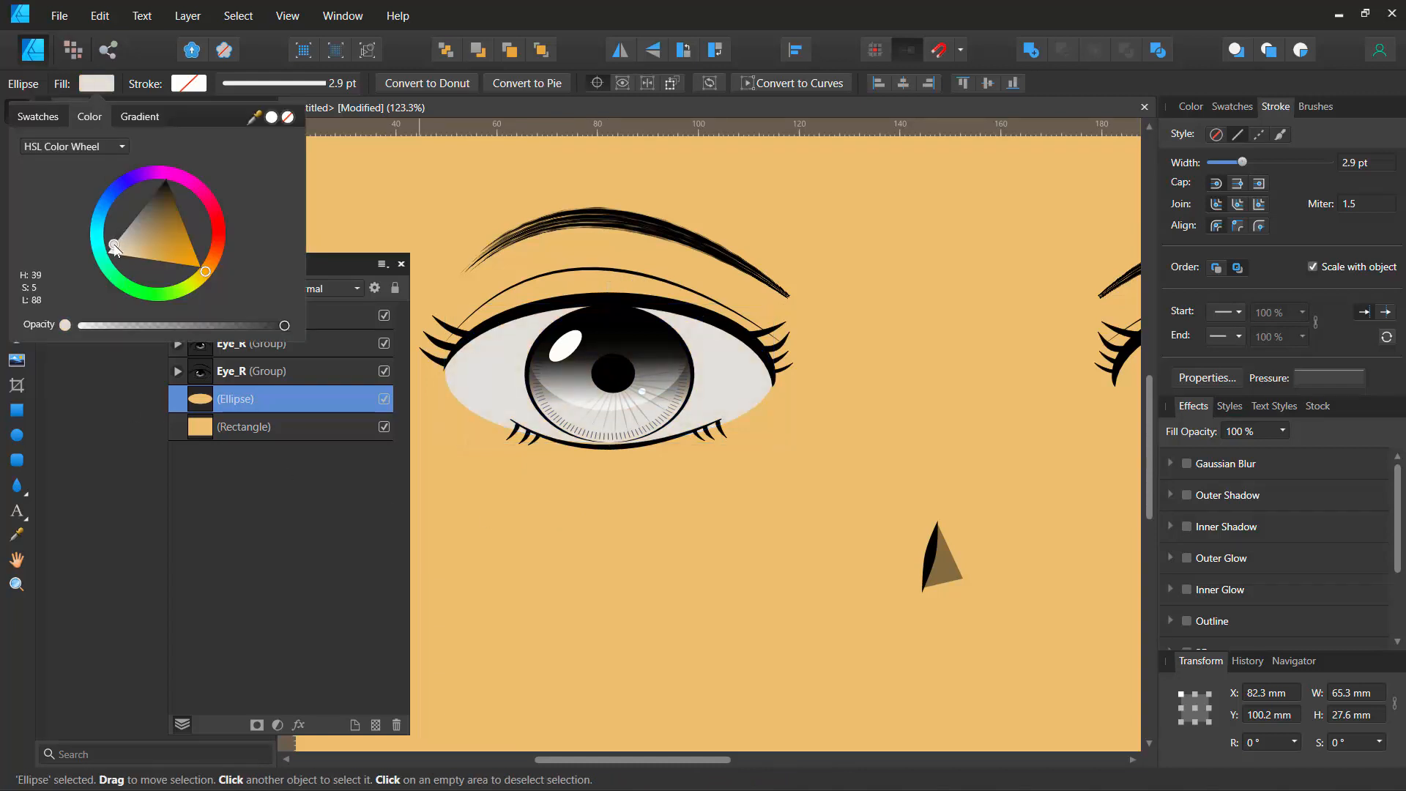
left_click(608, 502)
scroll(608, 502, "down", 5)
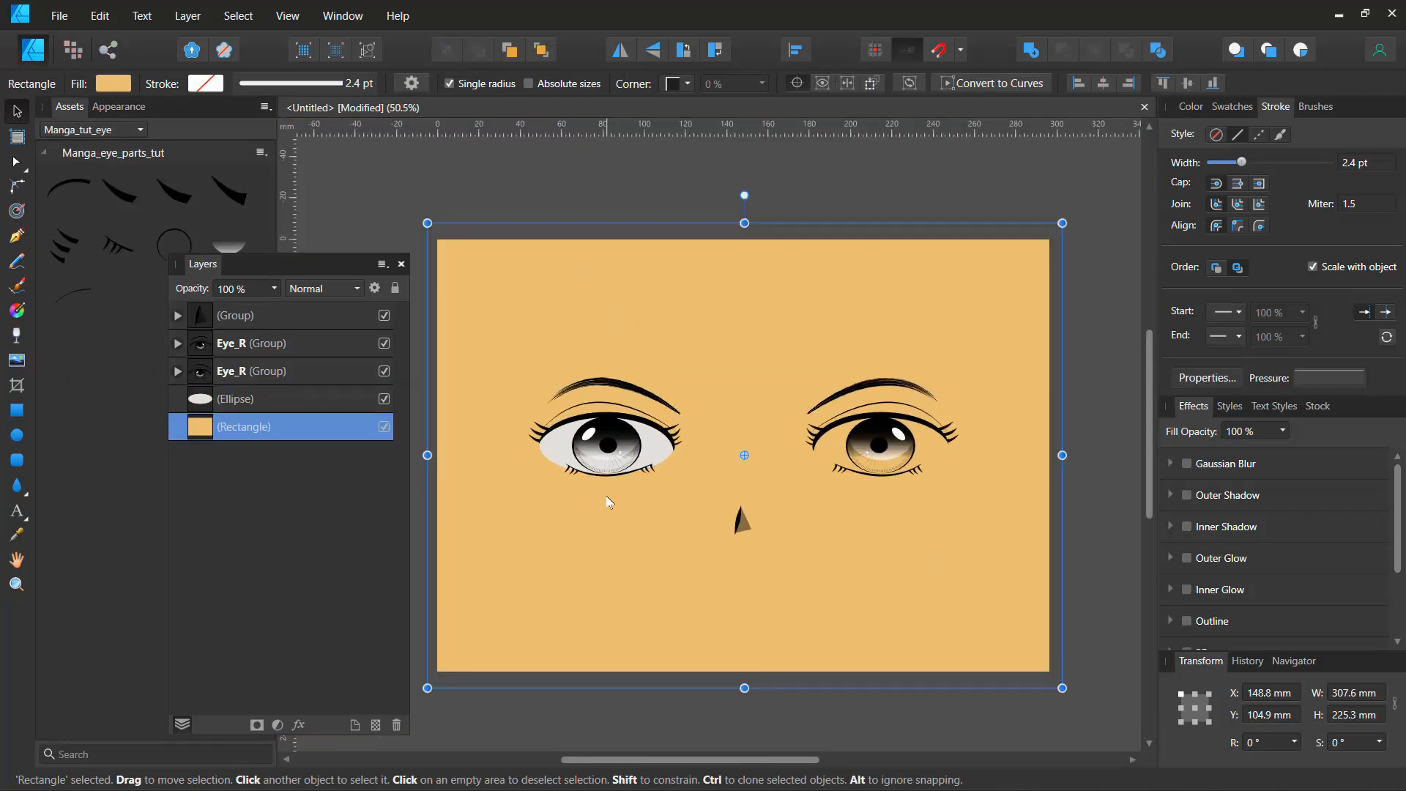
scroll(607, 502, "up", 3)
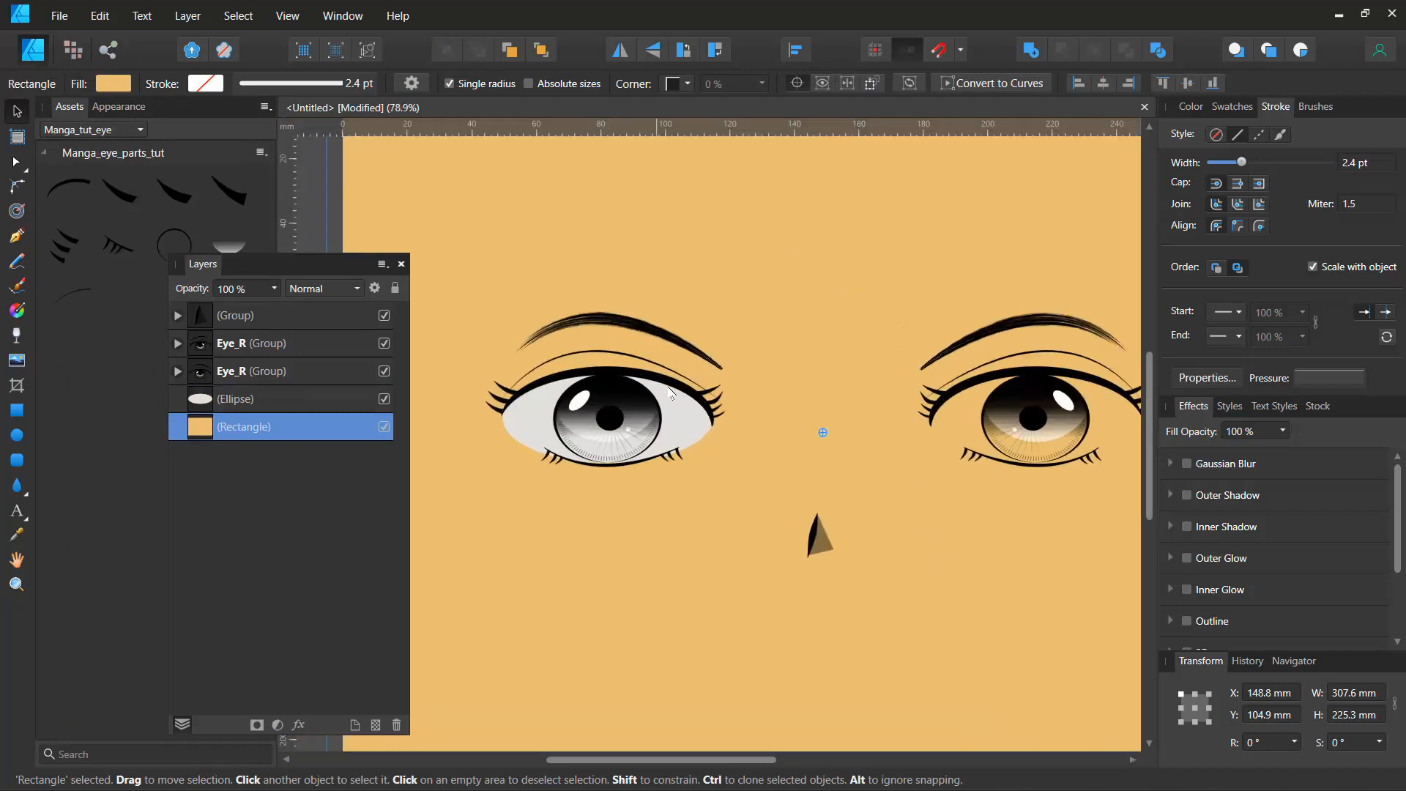
Step: Move the light grey ellipse behind the right eye and place a copy of it back behind the left eye
left_click(687, 424)
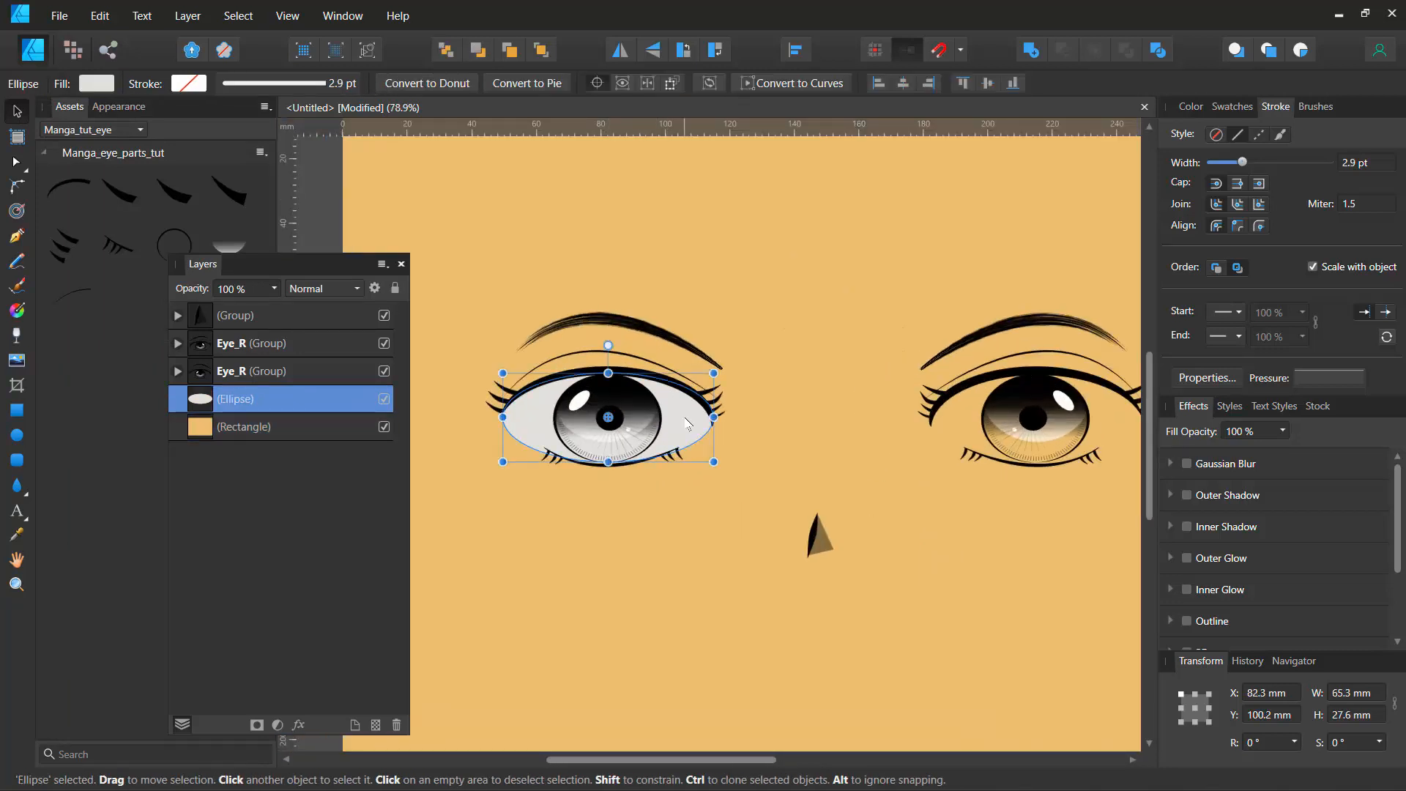
mouse_move(687, 424)
left_mouse_down()
mouse_move(1119, 428)
mouse_move(1098, 426)
left_mouse_up()
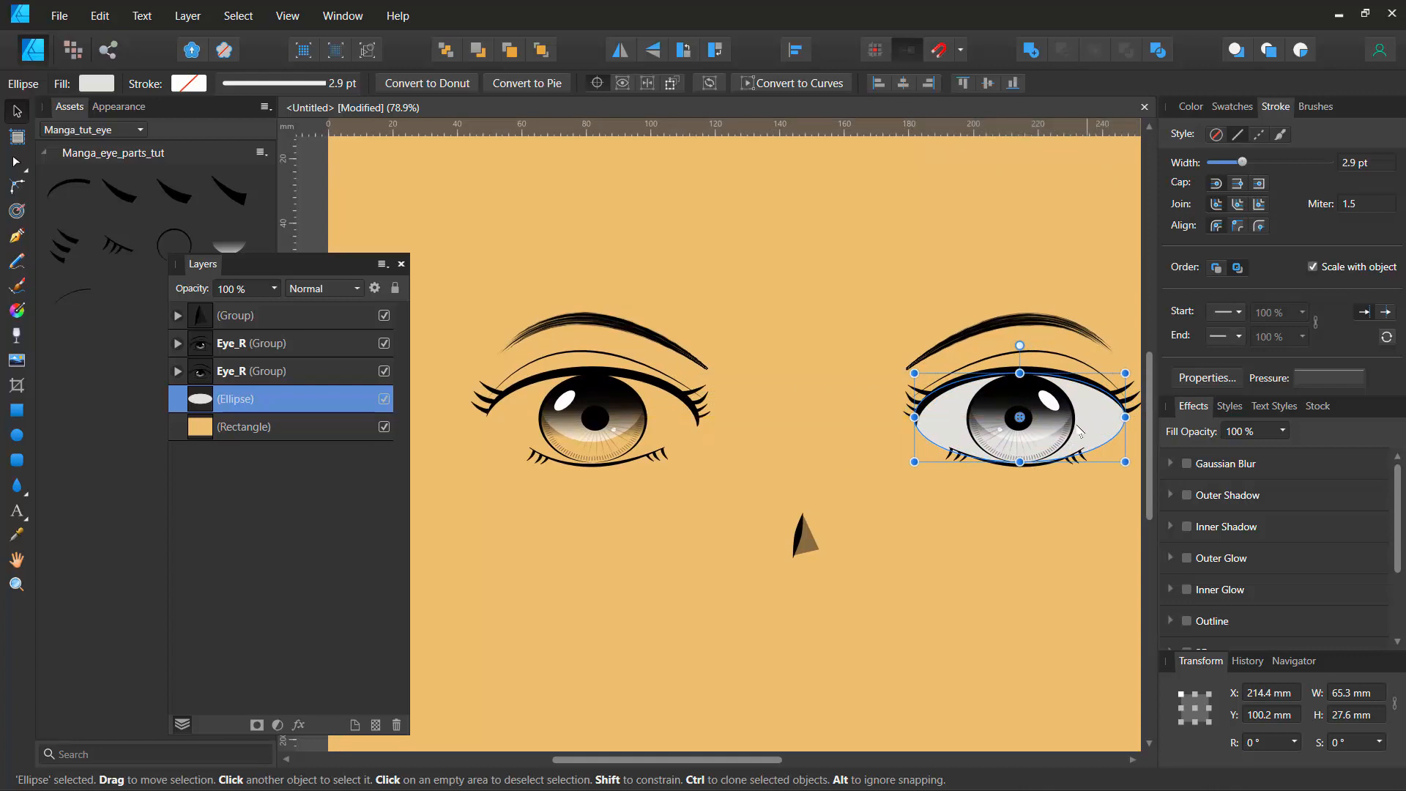
left_click_drag(939, 418, 511, 416)
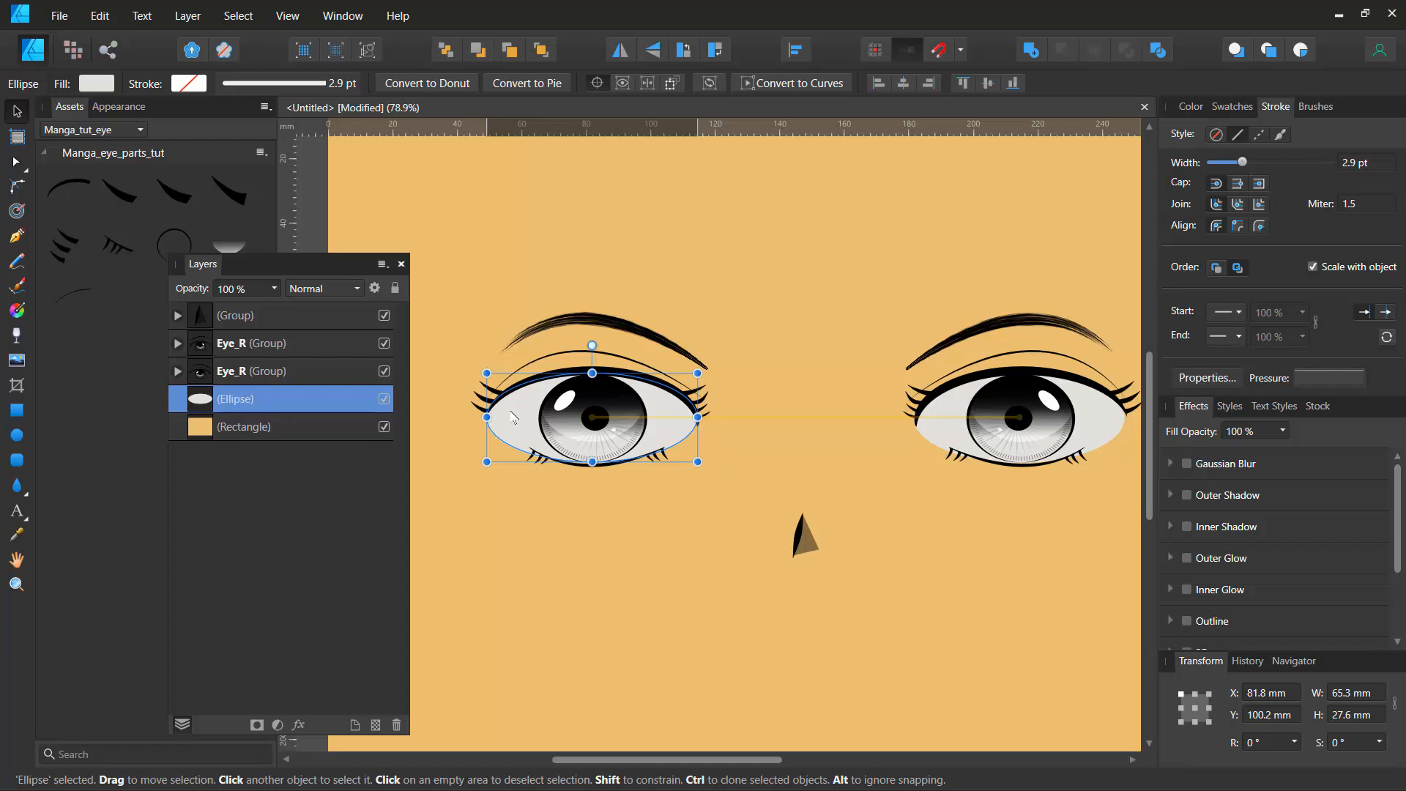
key("ctrl+j")
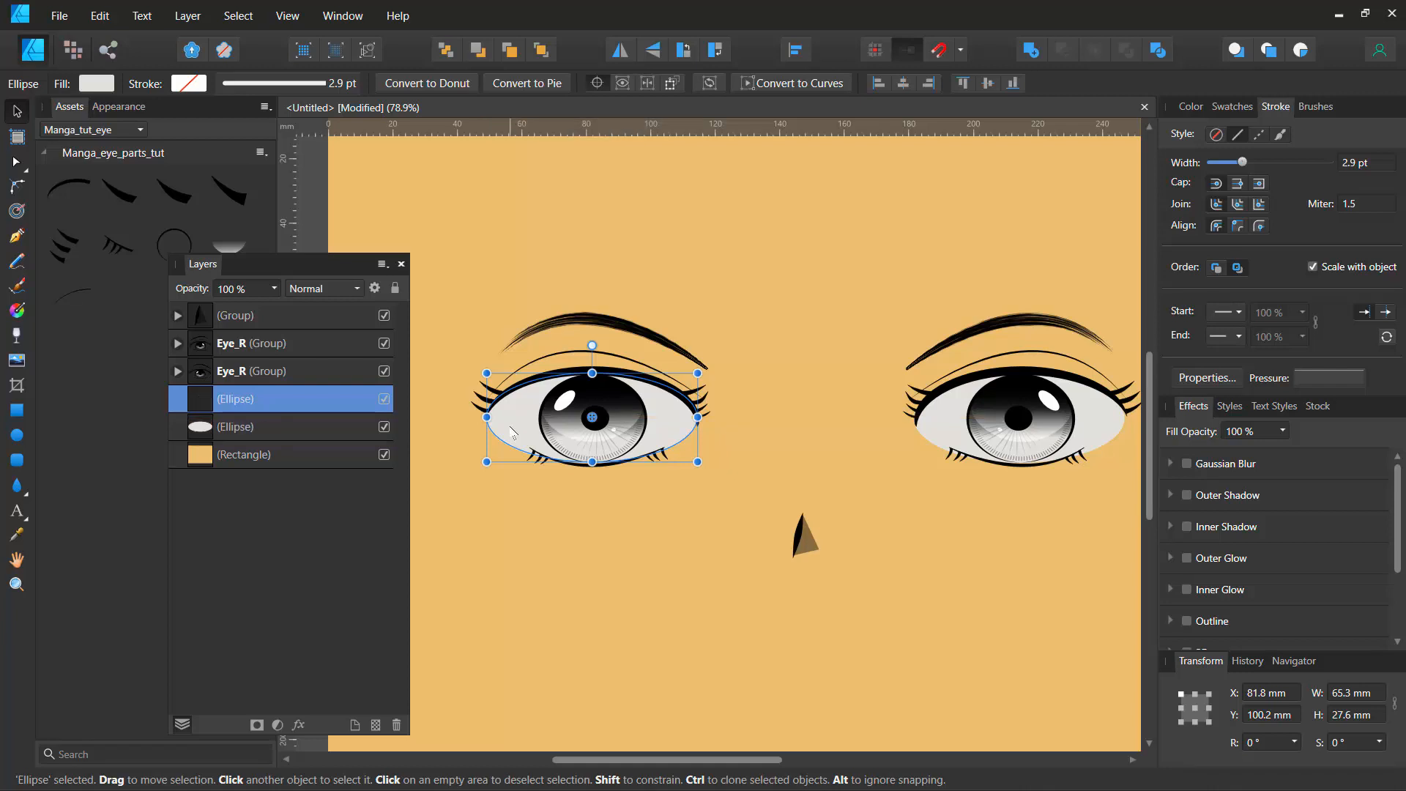
Step: Convert the light grey ellipses behind the left and right eyes to curves
scroll(523, 440, "up", 3)
scroll(523, 439, "up", 3)
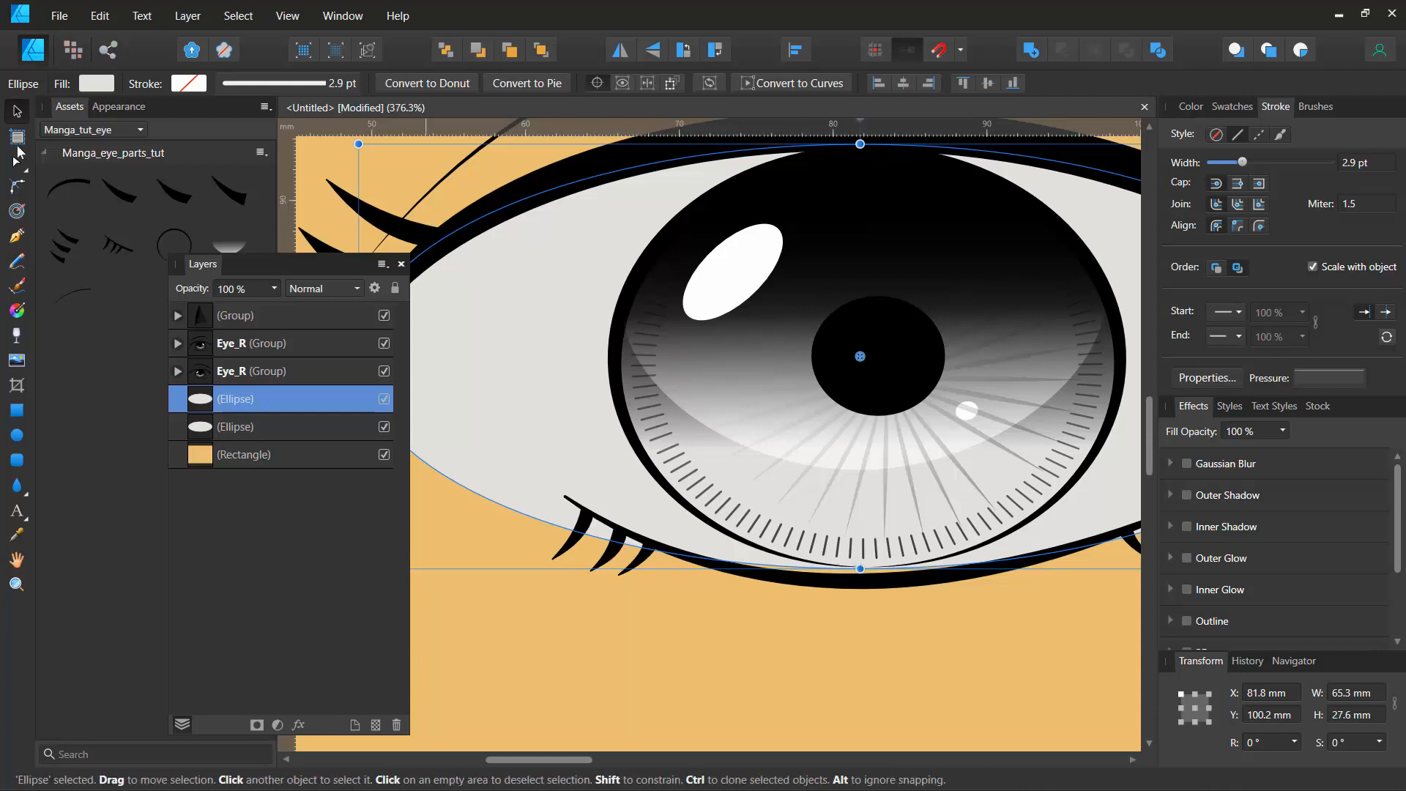
left_click(788, 82)
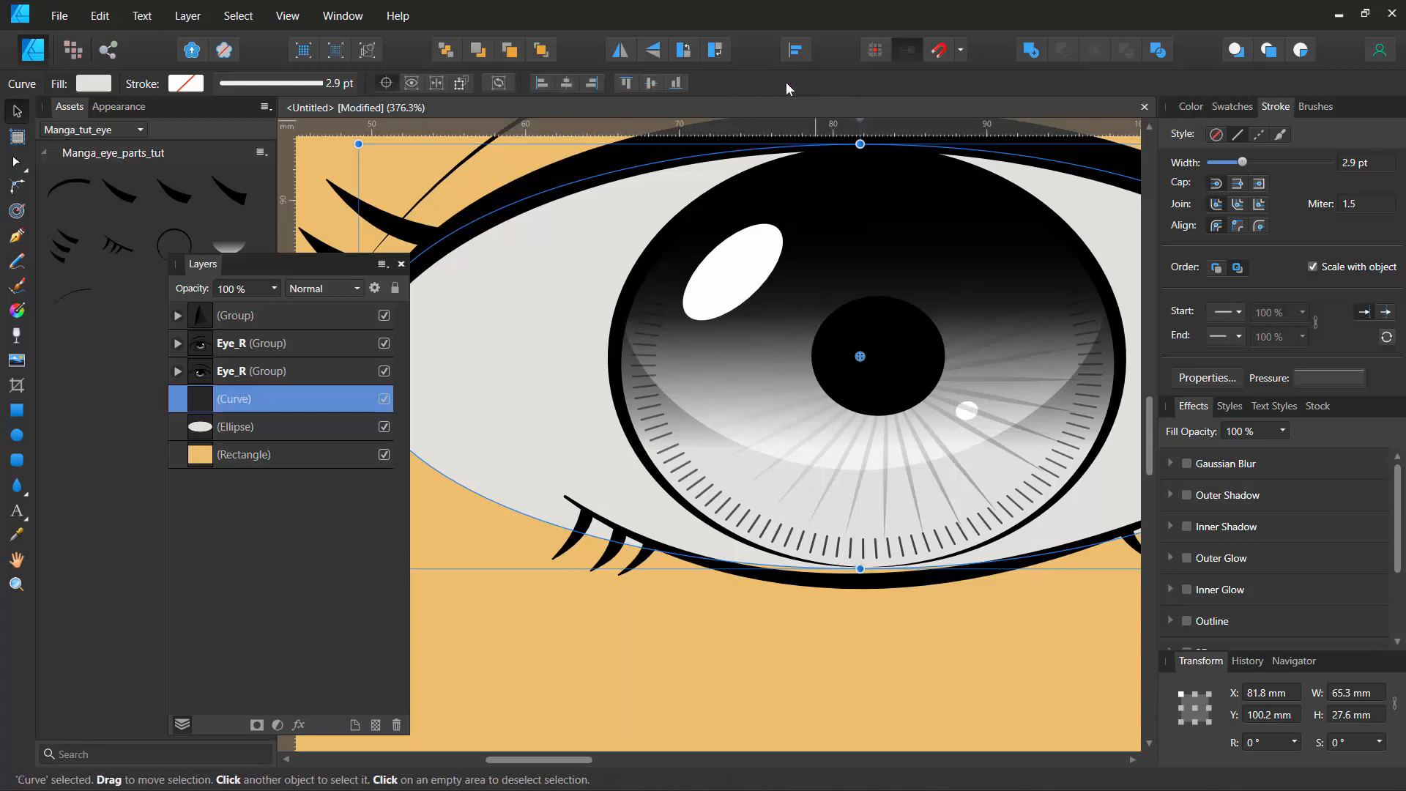
scroll(652, 452, "down", 4)
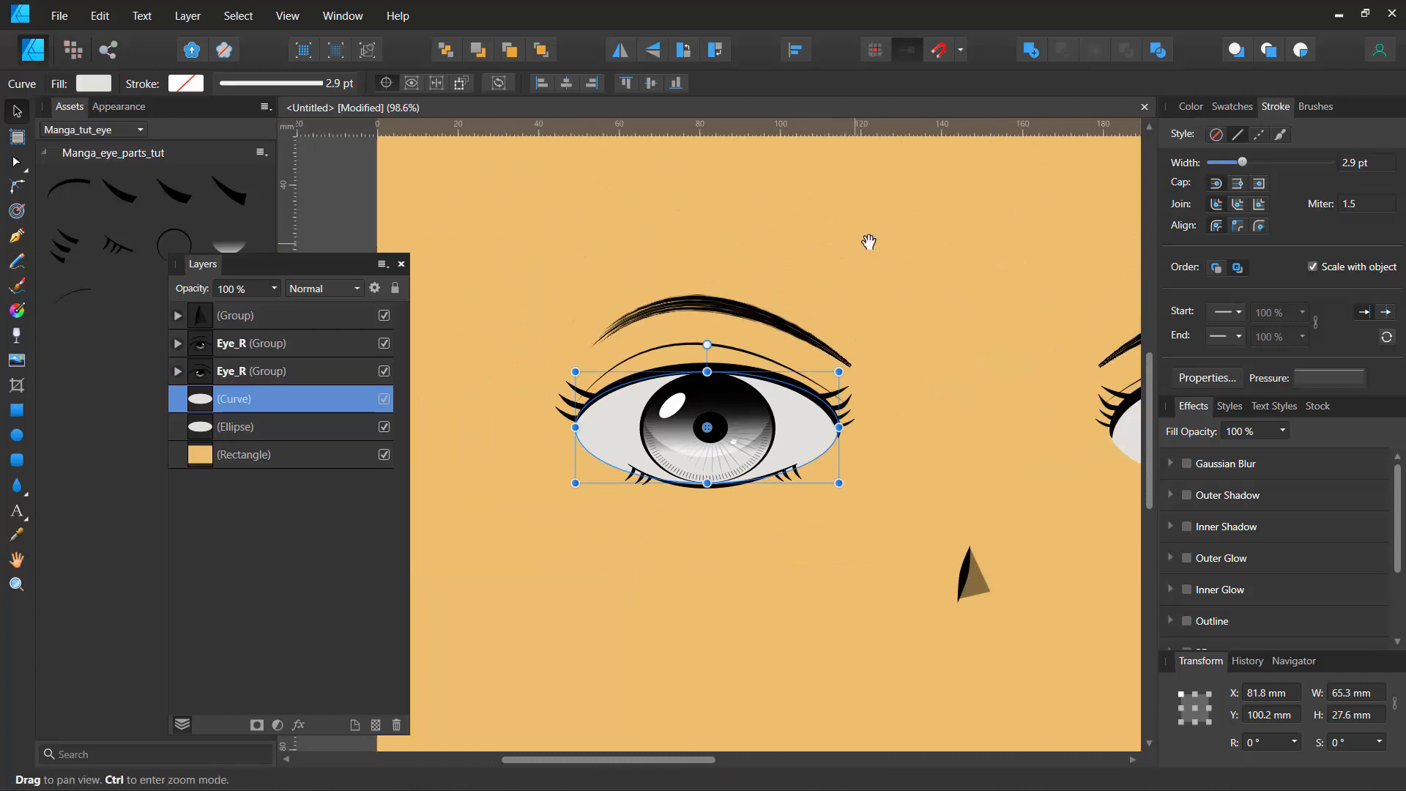
left_click_drag(869, 242, 486, 247)
left_click(932, 427)
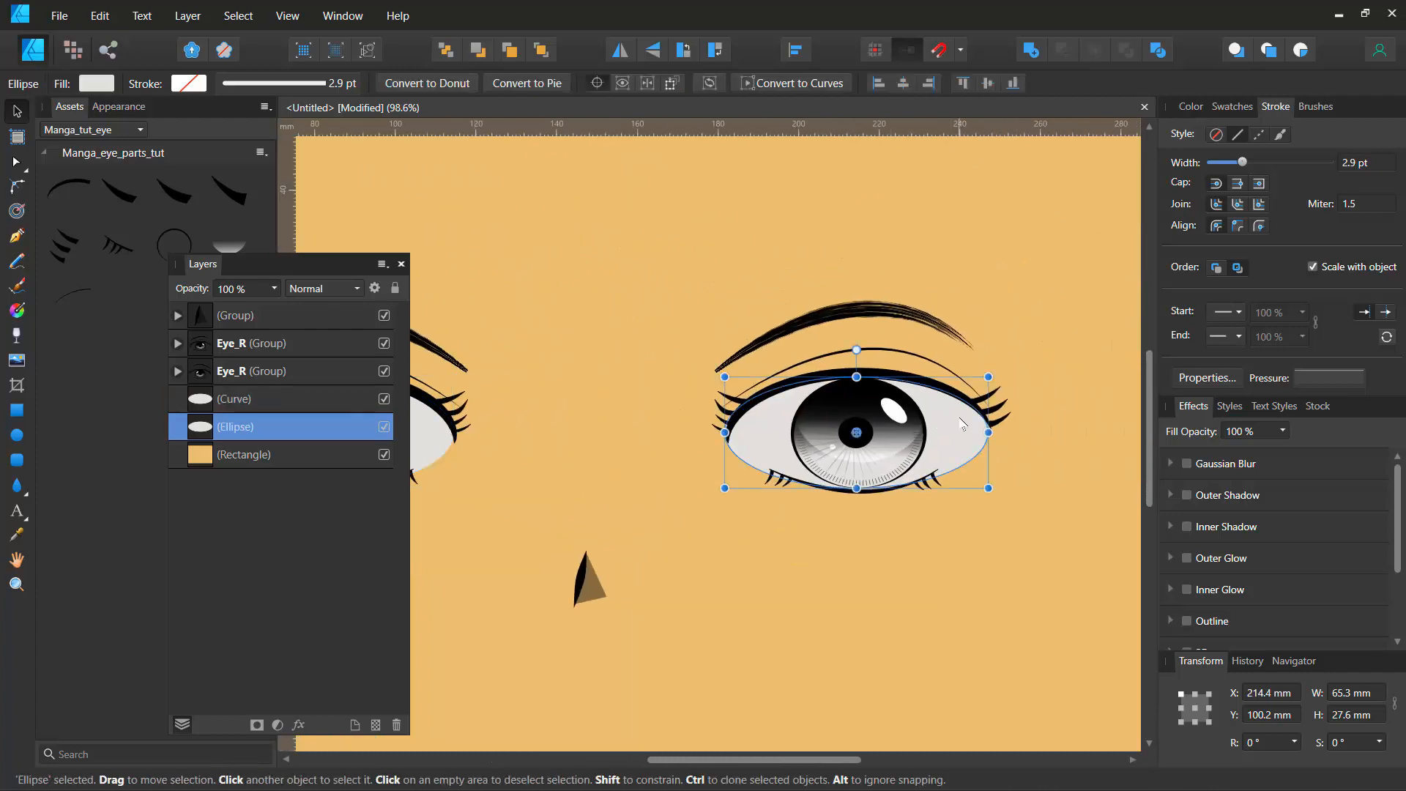
left_click(767, 83)
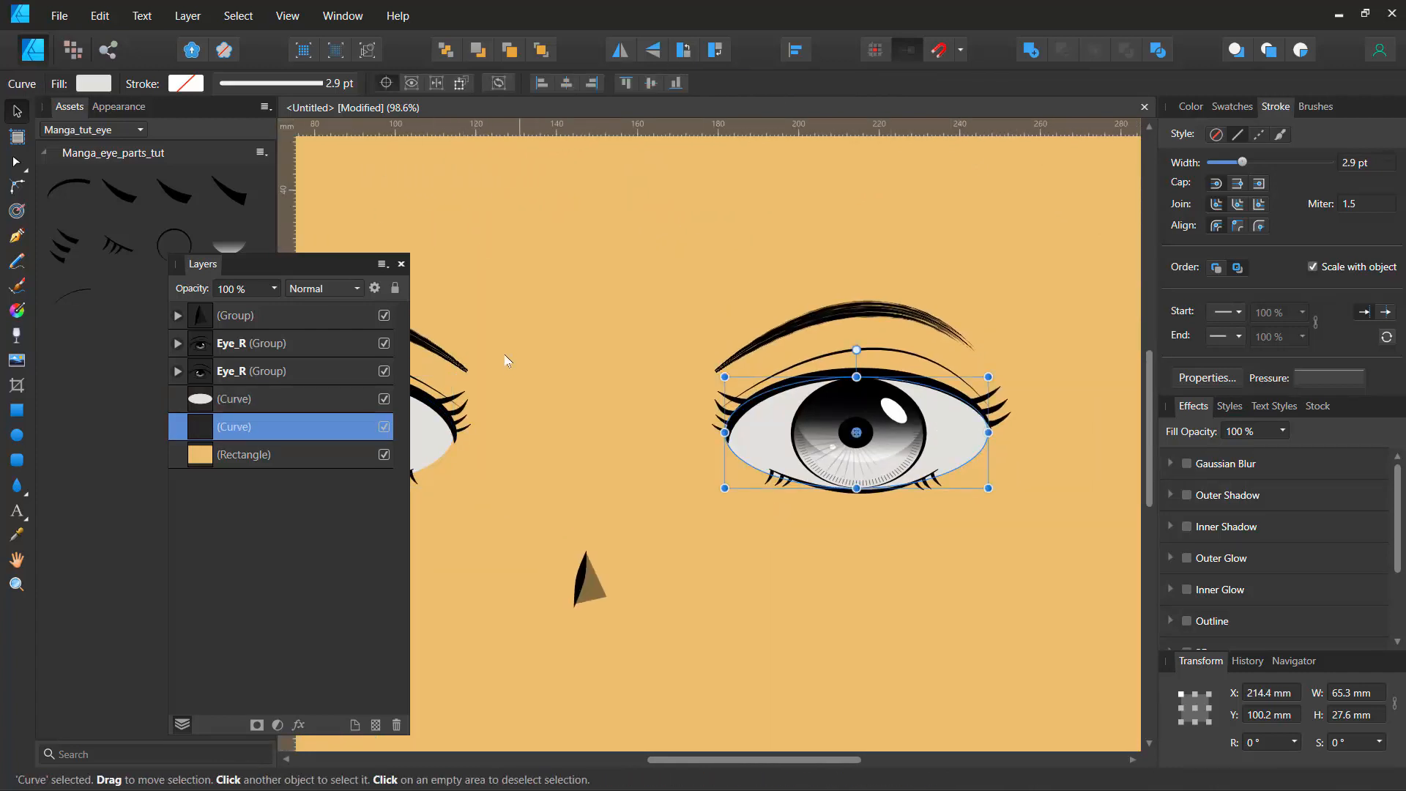
Step: Select the left eye's white curve and move its bottom node down onto the lower lid line, at about Y 115 mm
left_click_drag(573, 344, 970, 273)
scroll(701, 397, "up", 5)
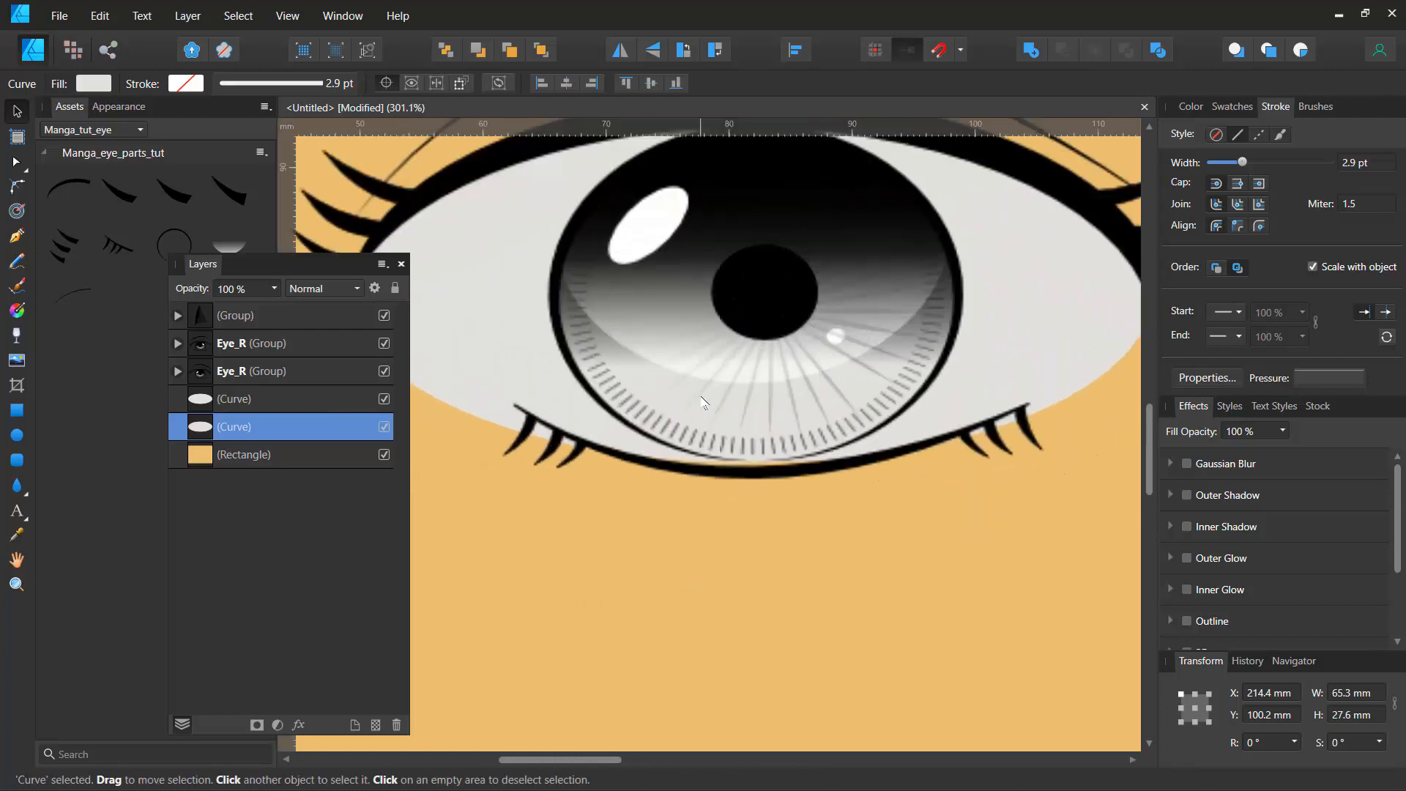
left_click(692, 462)
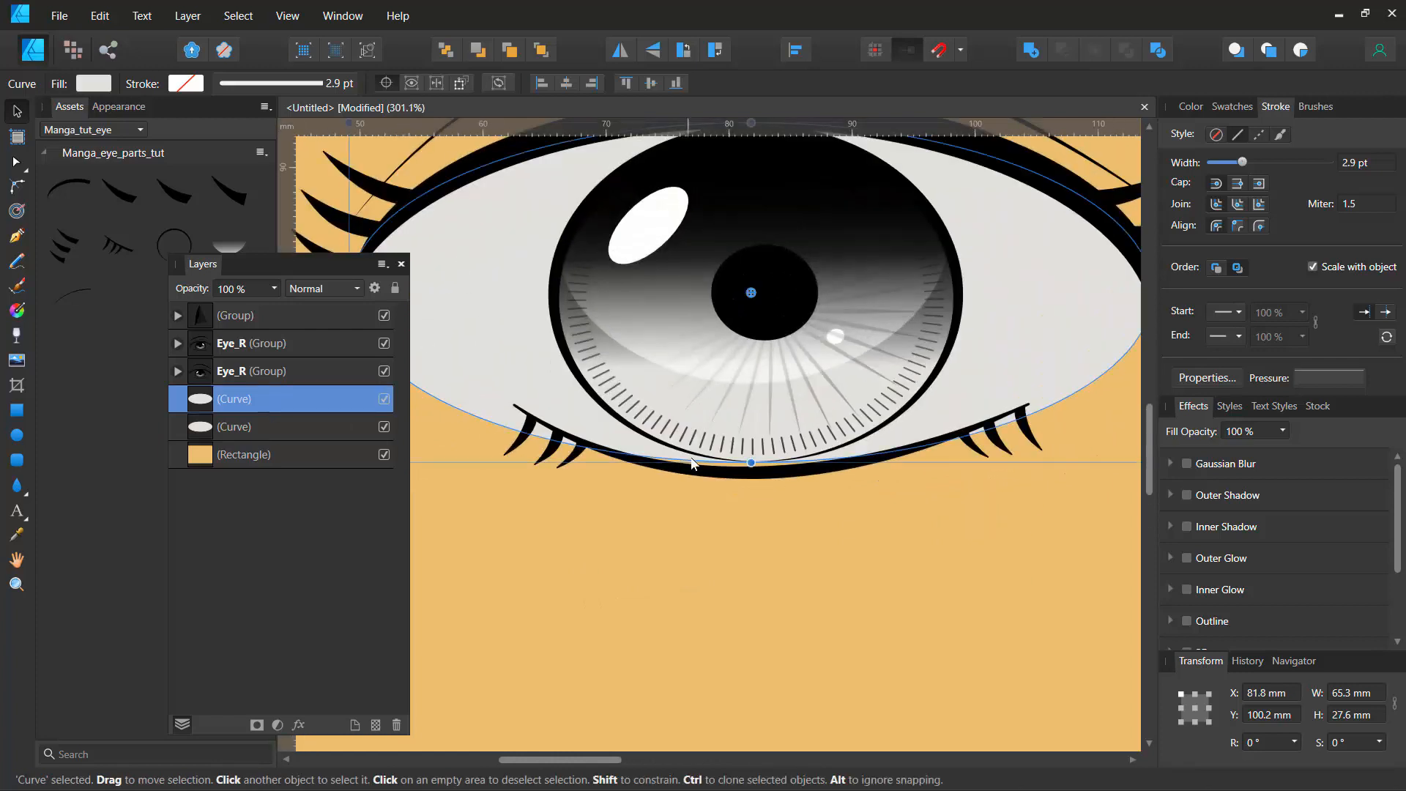
left_click(16, 162)
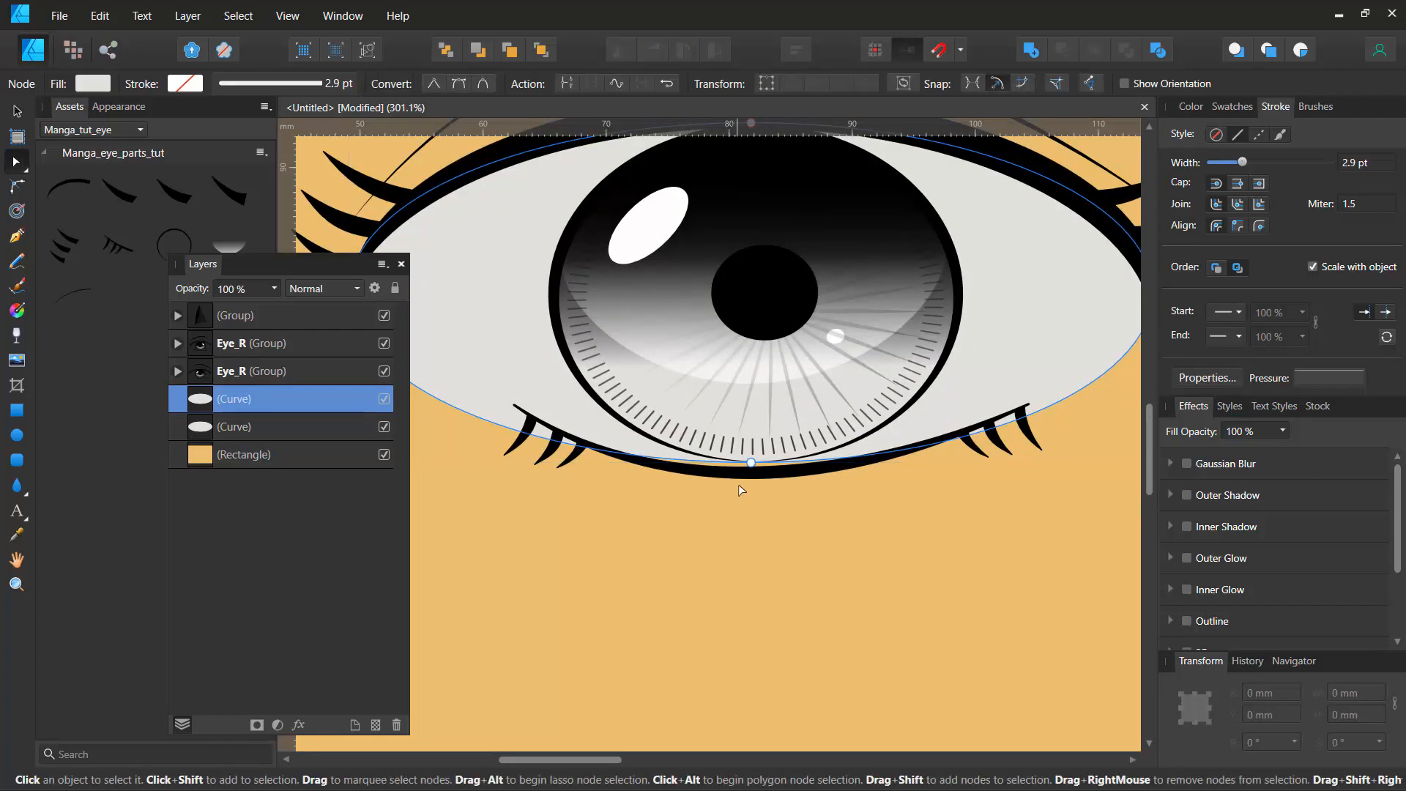
left_click_drag(751, 463, 753, 477)
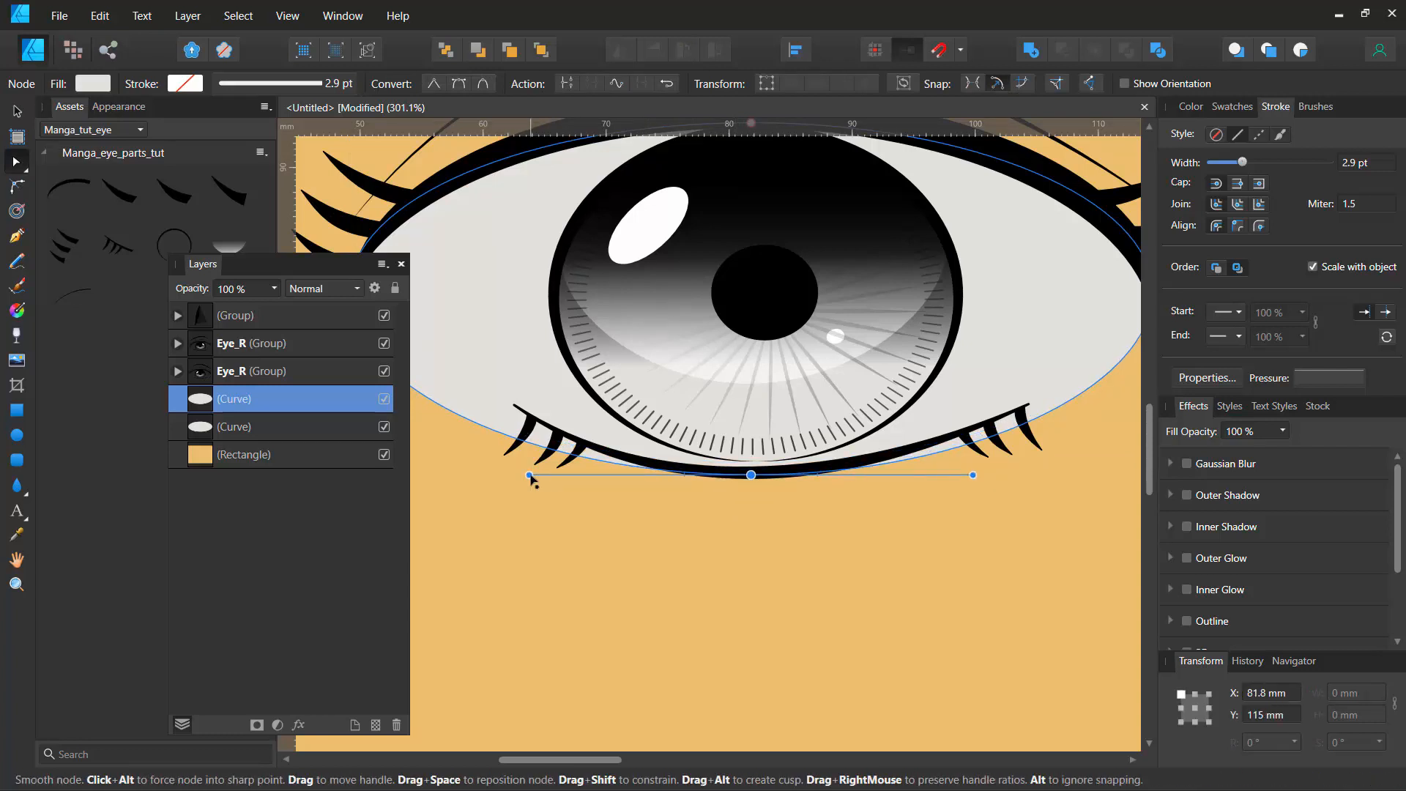
Step: Fit the left half of the left eye white's lower edge to the lid line by adjusting the bottom and outer corner nodes' handles
left_click_drag(529, 476, 529, 447)
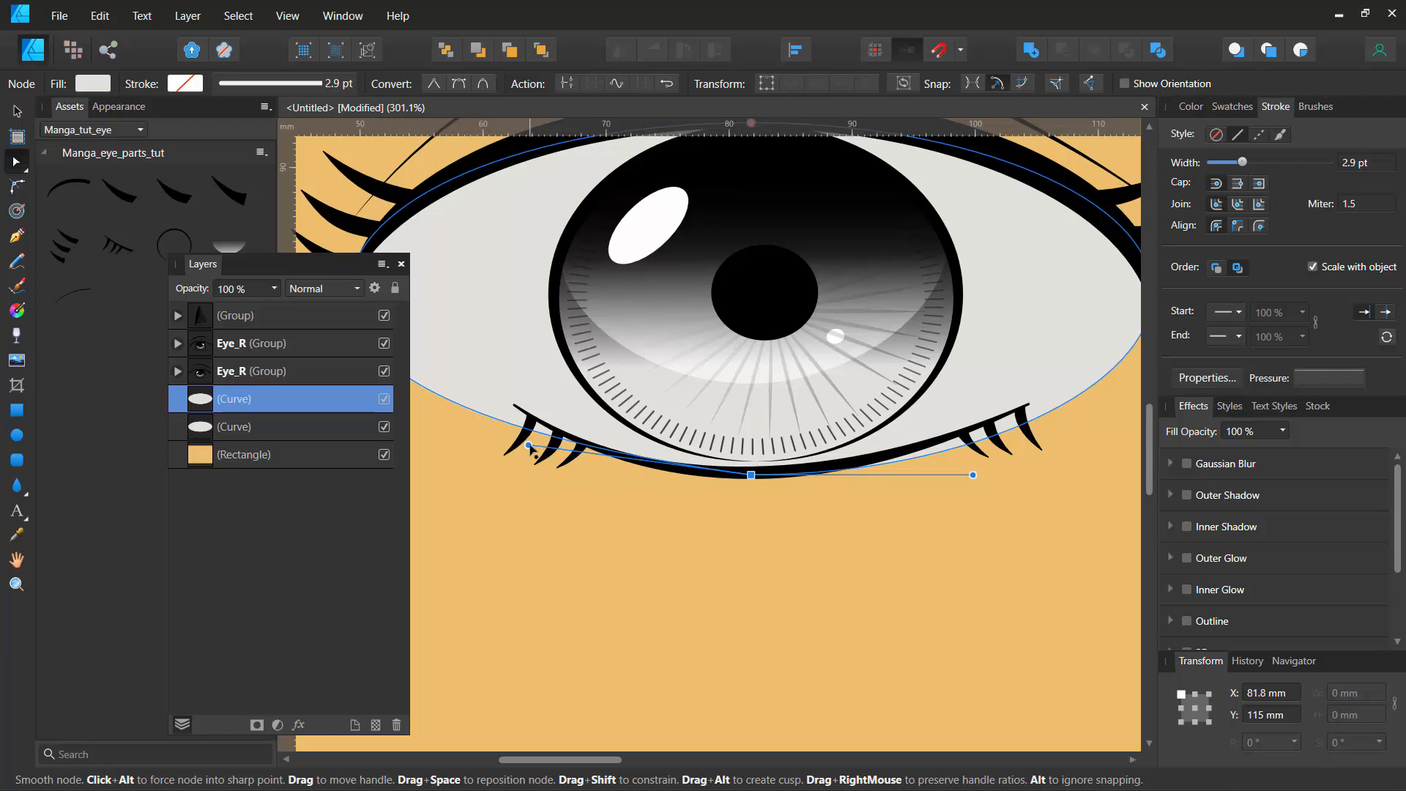
key("space")
left_click_drag(420, 468, 599, 498)
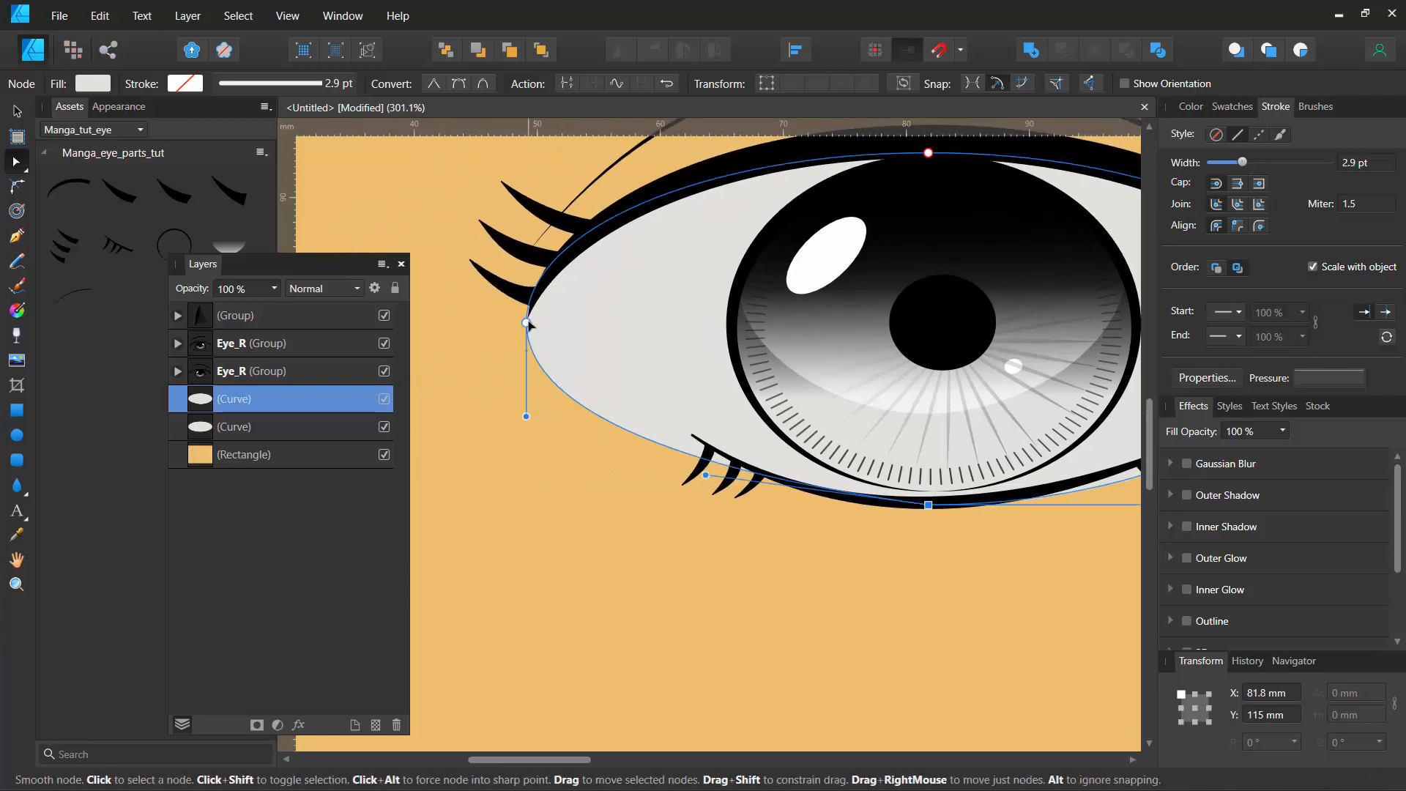
left_click(527, 323)
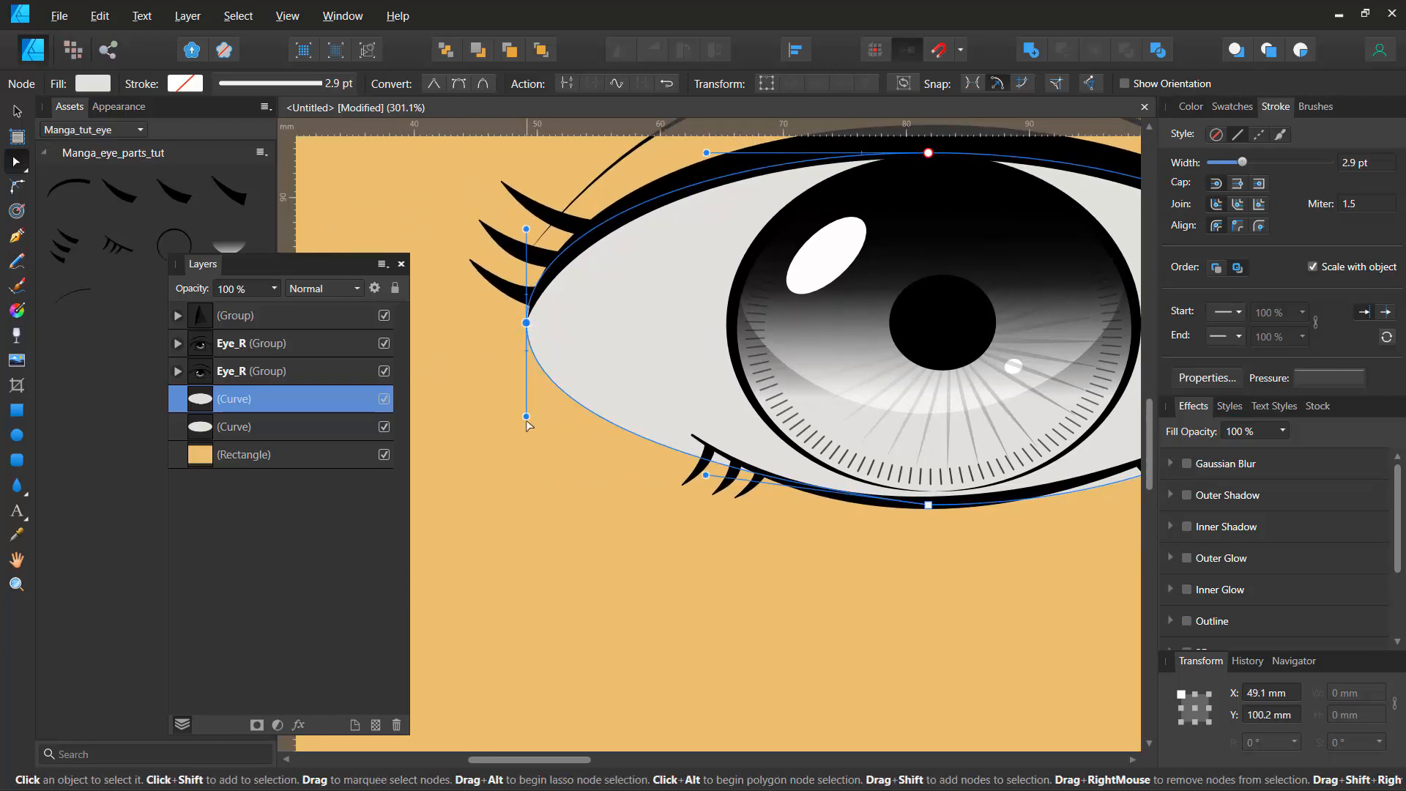
left_click_drag(526, 419, 606, 396)
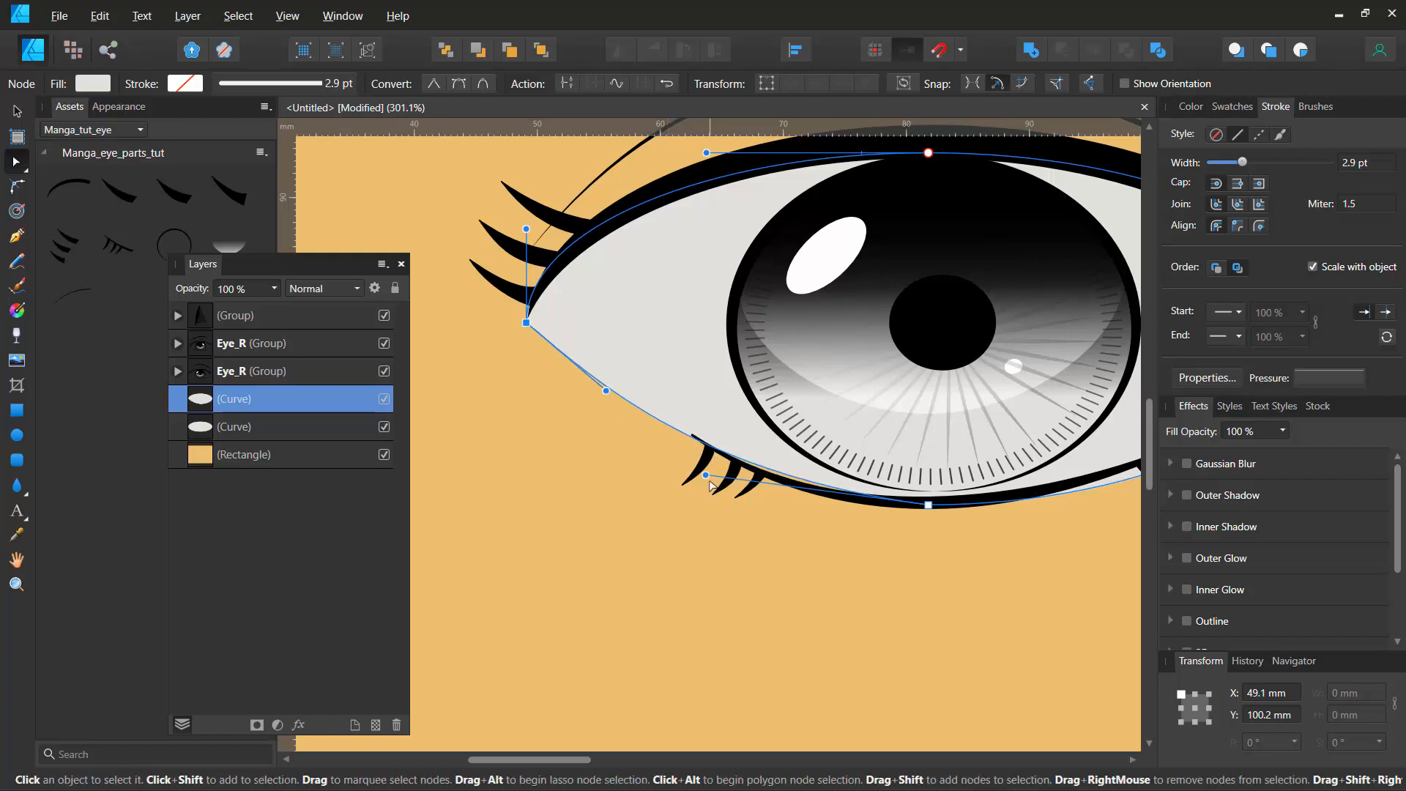
left_click_drag(706, 475, 696, 481)
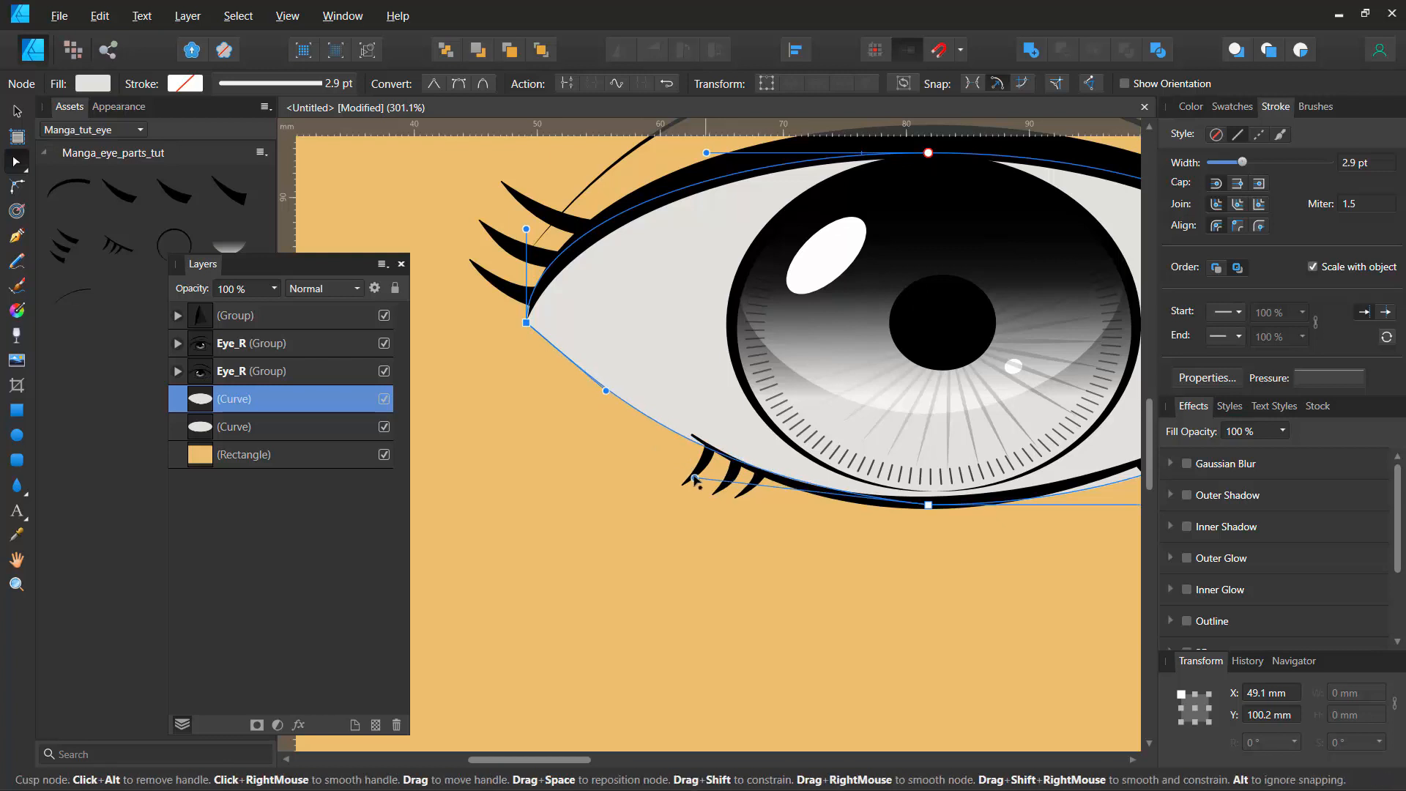
Step: Fit the right half of the left eye white's lower edge to the lid line using the inner corner and bottom nodes' handles
left_click_drag(1010, 326, 579, 317)
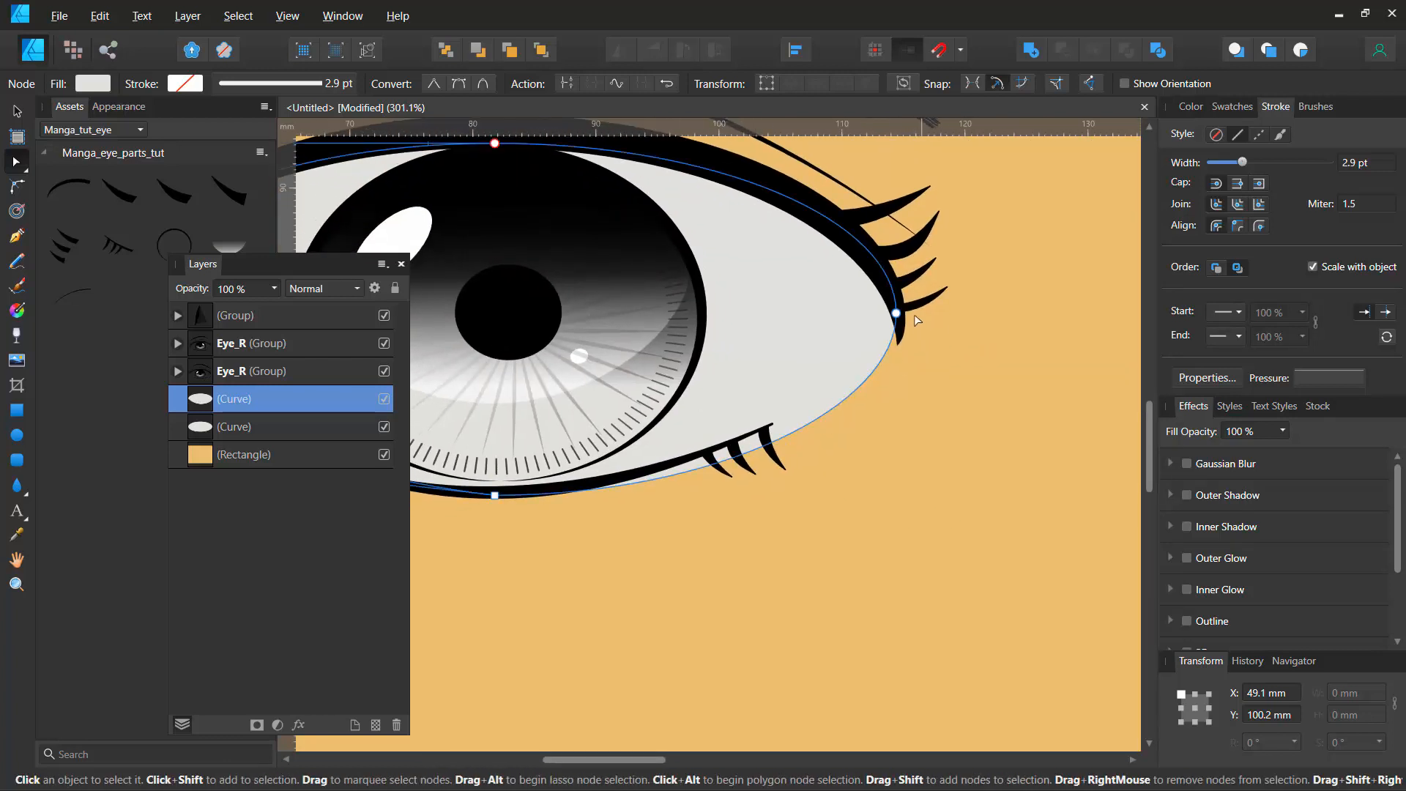
left_click_drag(897, 313, 821, 423)
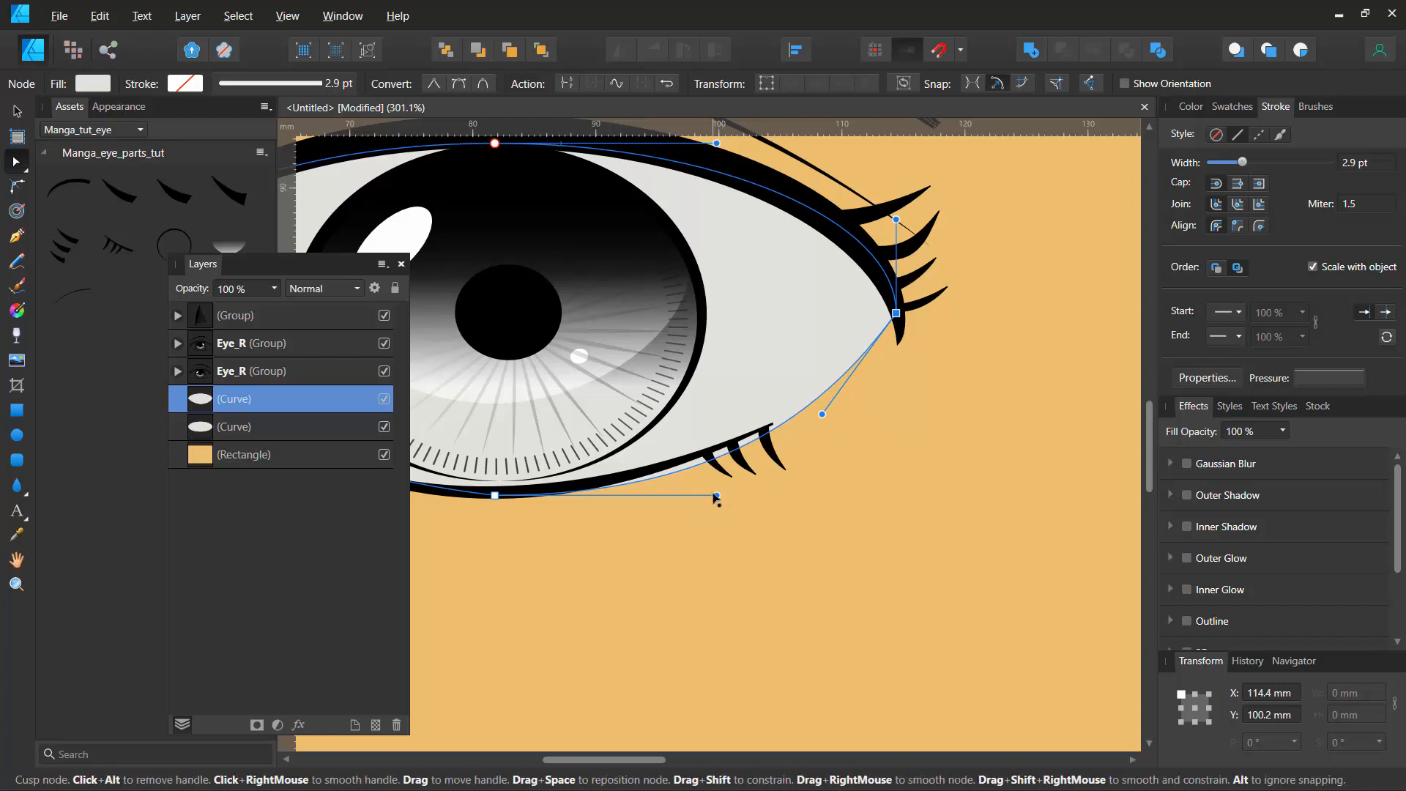
left_click_drag(717, 497, 720, 478)
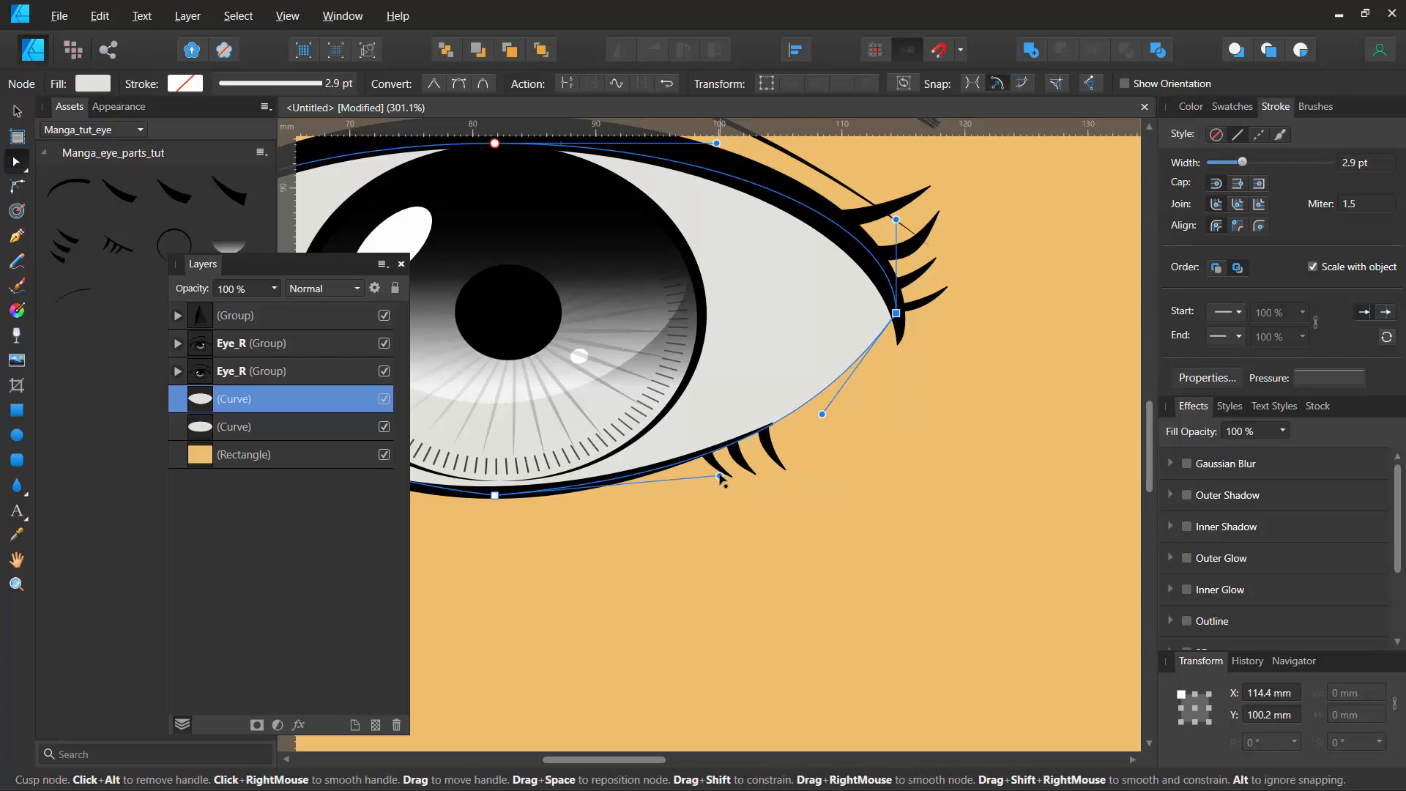
Step: Try a sharp inner corner node on the left eye's white, undo it, and convert the node to smooth
left_click(896, 314, "alt")
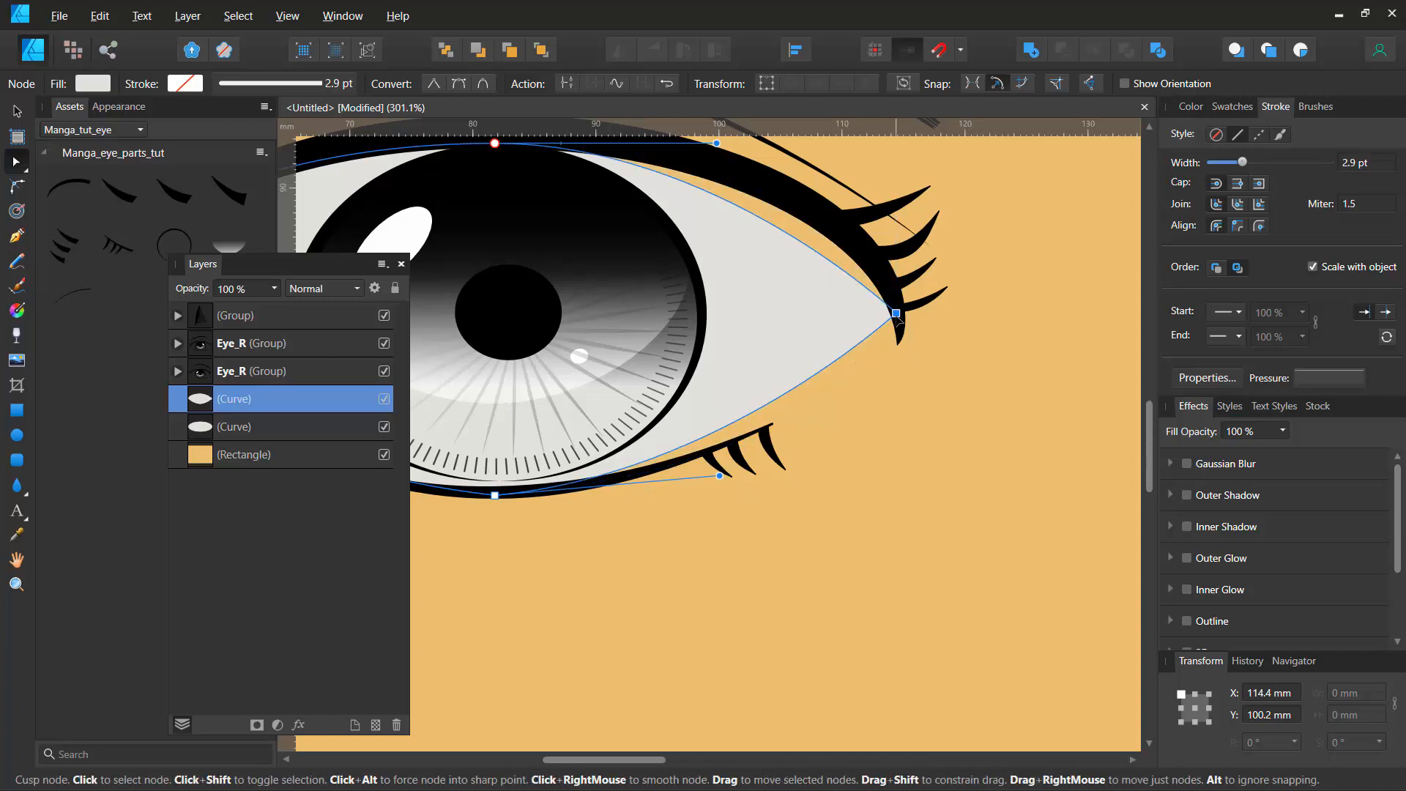
key("ctrl+z")
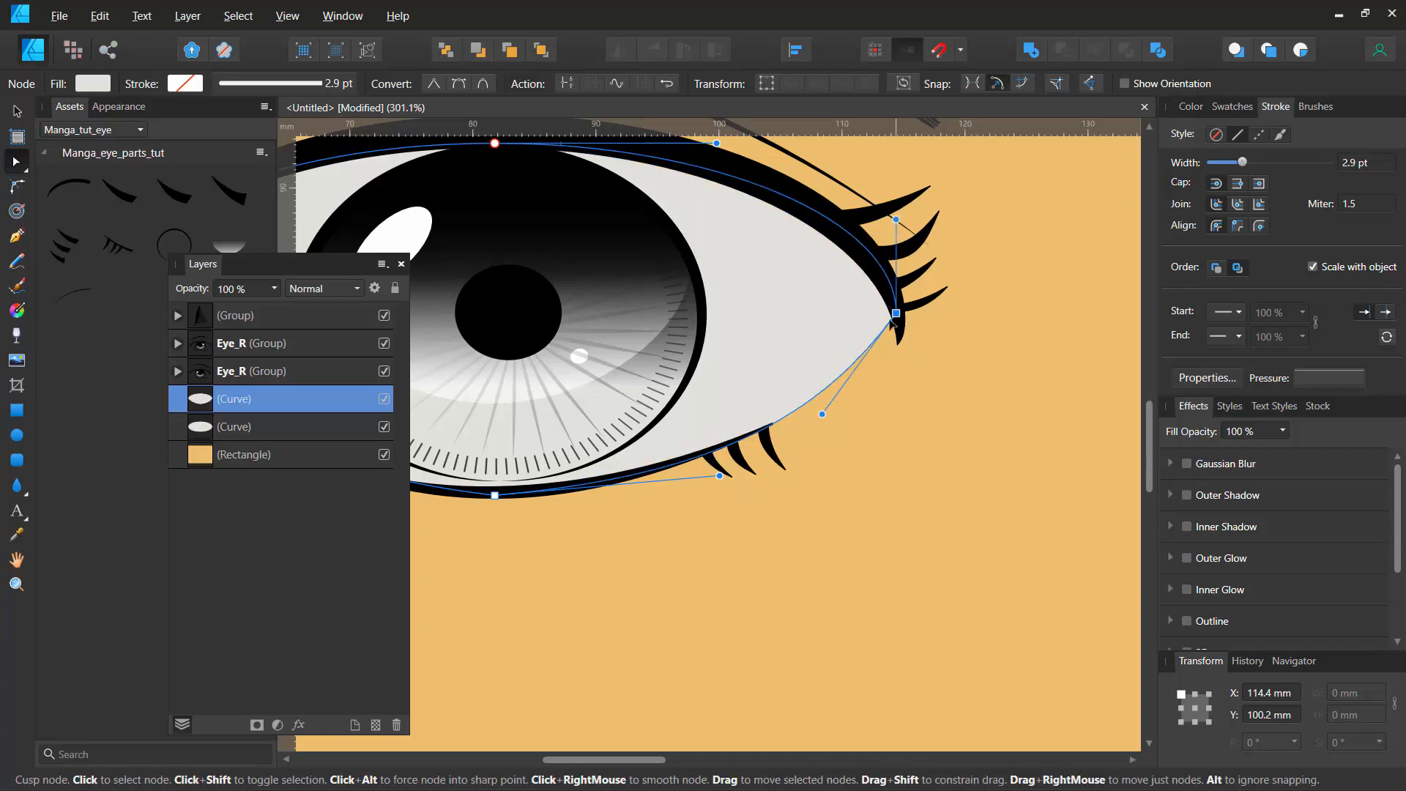
left_click(471, 84)
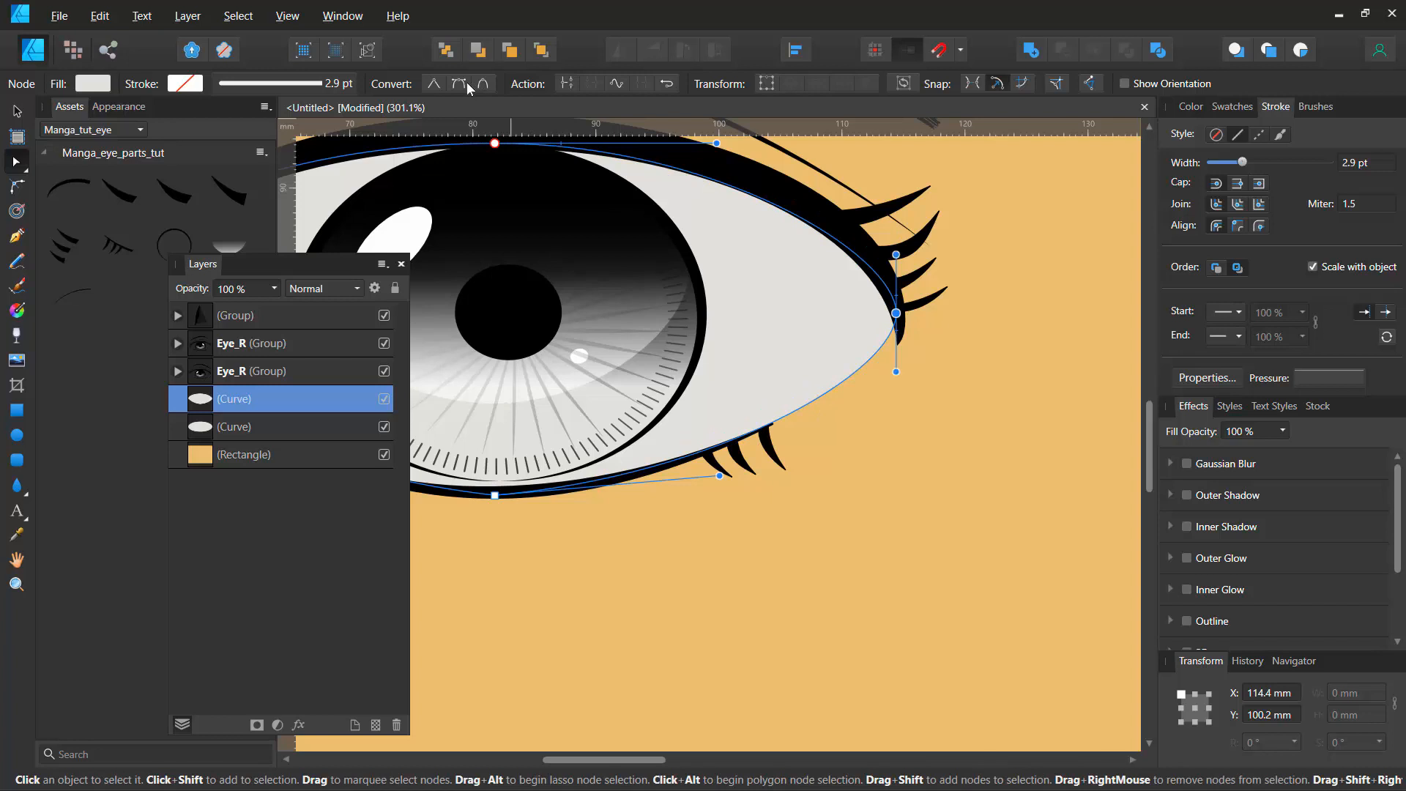
Step: Delete the unshaped white curve behind the right eye
scroll(948, 485, "down", 5)
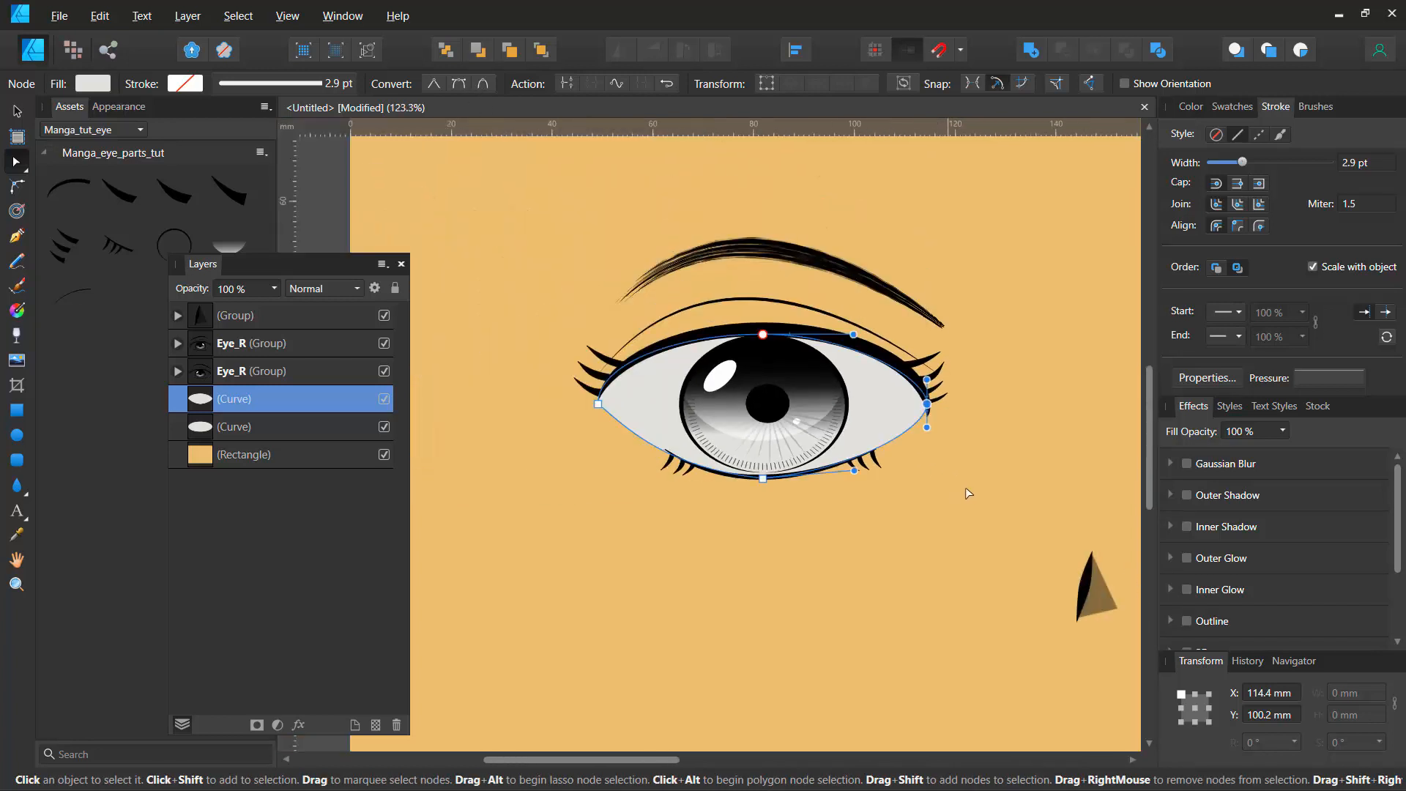
left_click_drag(965, 486, 675, 471)
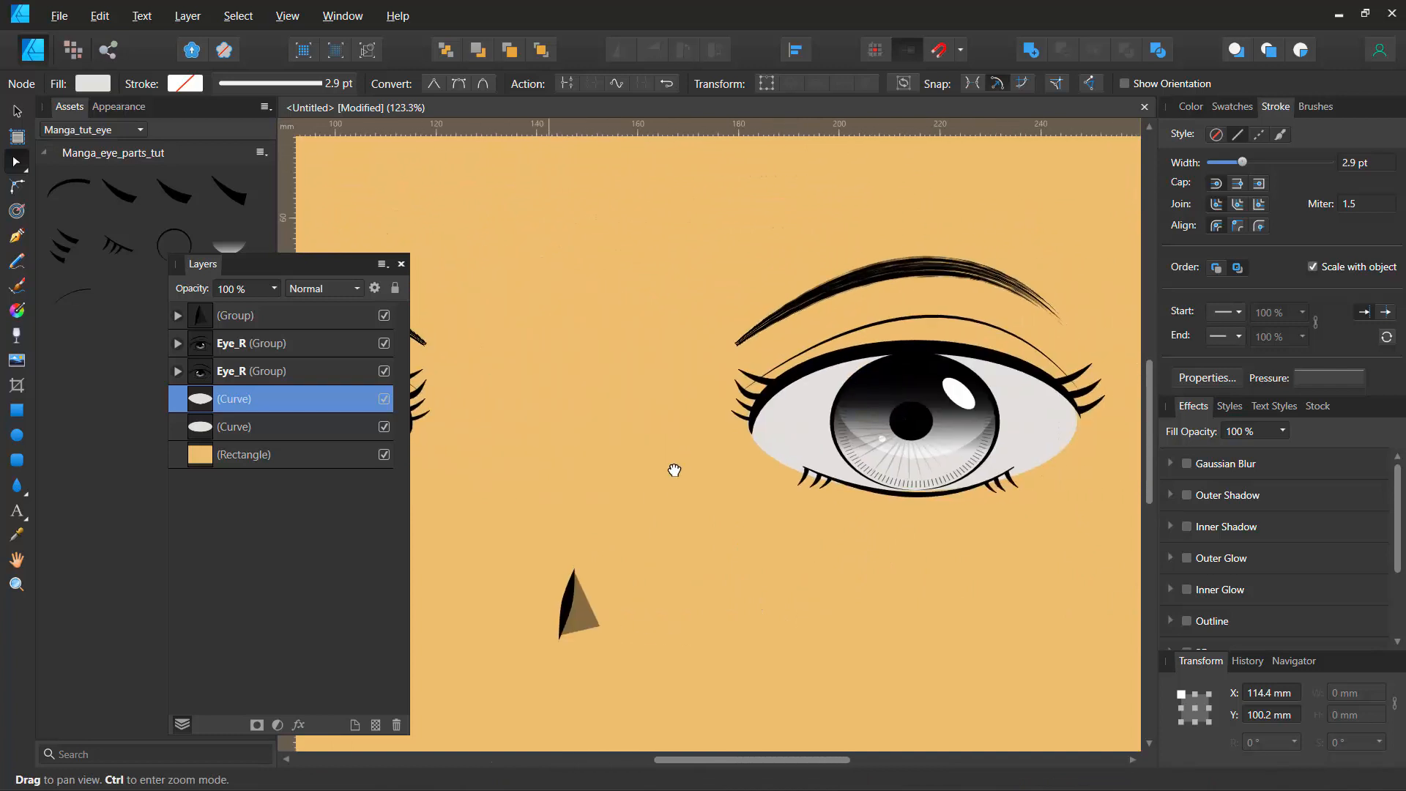
left_click(788, 438)
key("Delete")
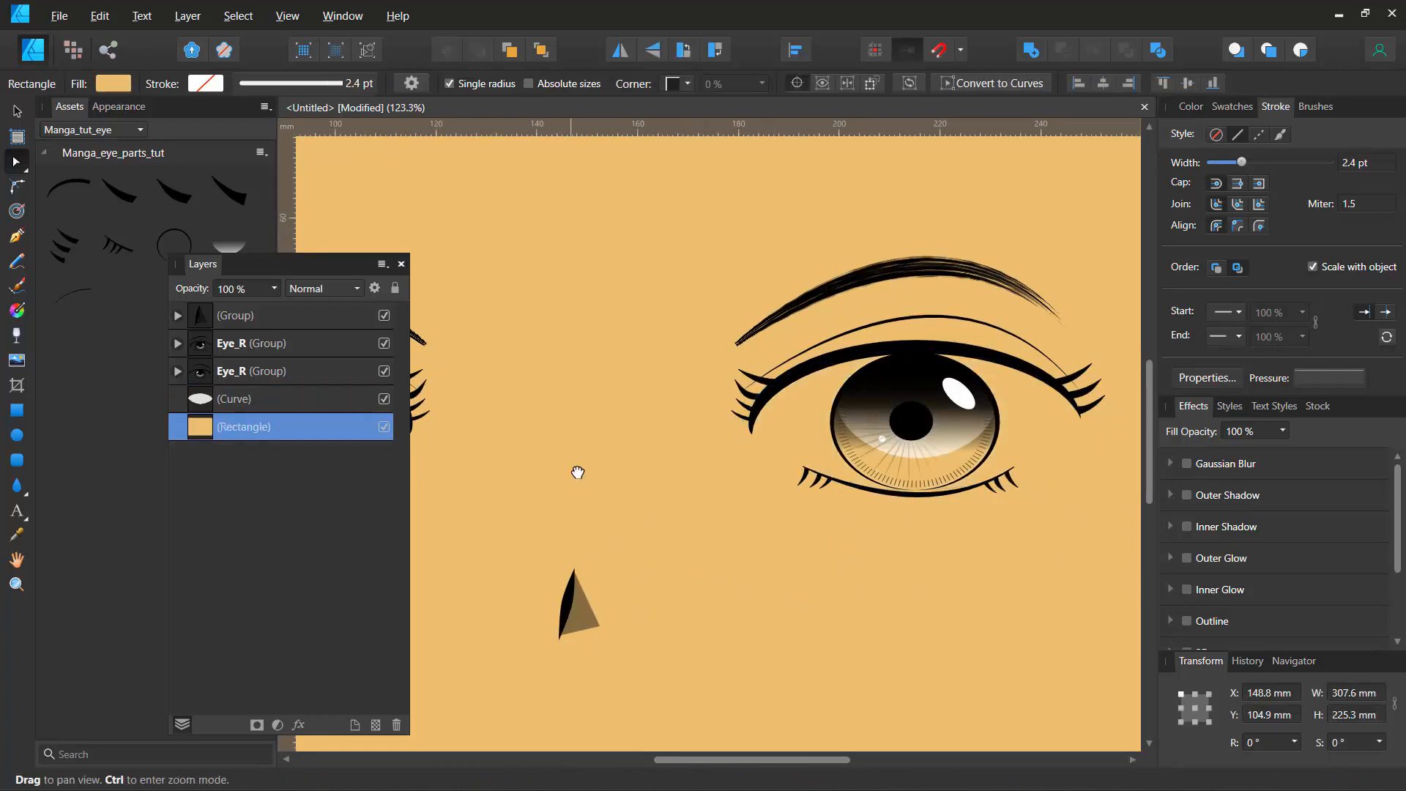
Step: Place a copy of the left eye's reshaped white behind the right eye at X 214.8 mm and clear the selection
left_click_drag(575, 470, 941, 444)
scroll(745, 456, "down", 5)
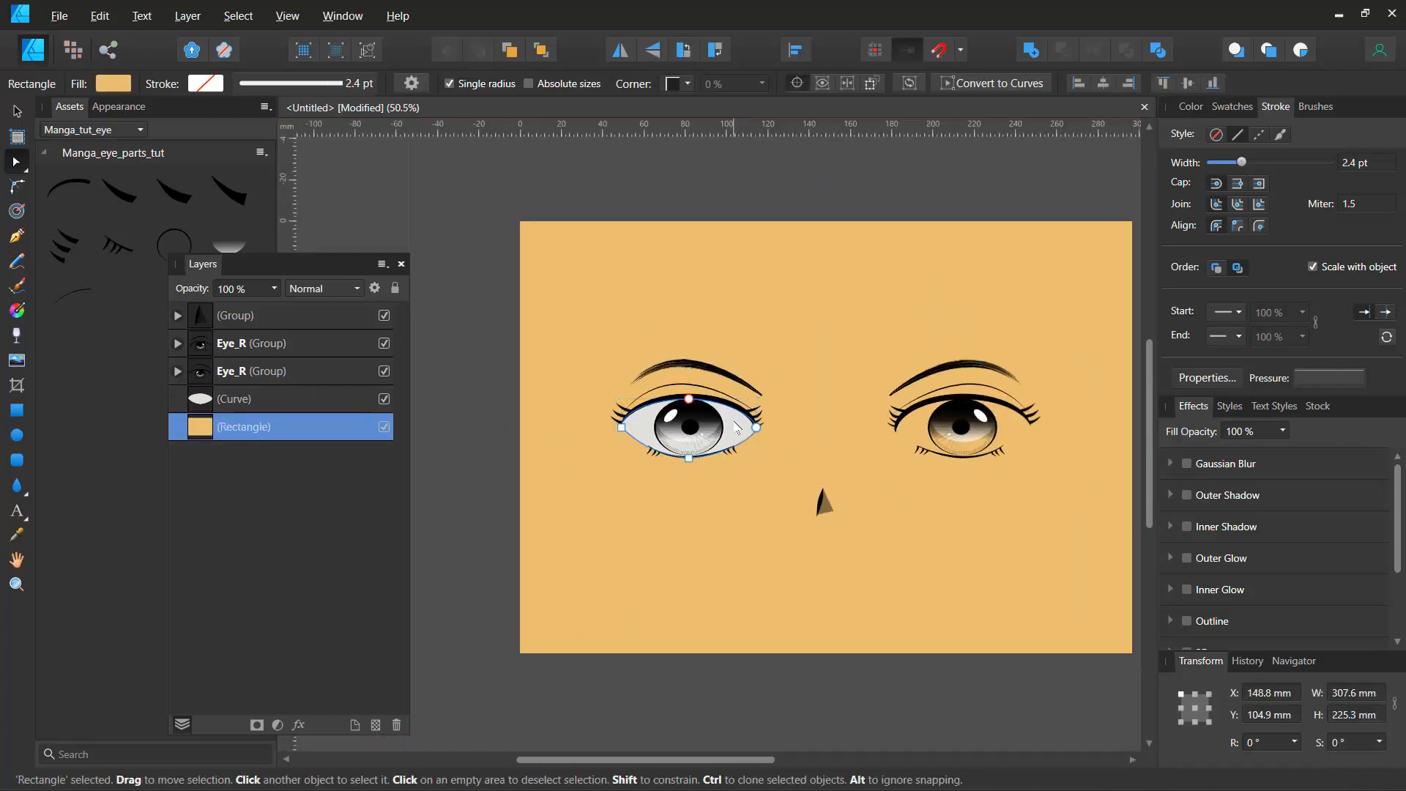
left_click(736, 429)
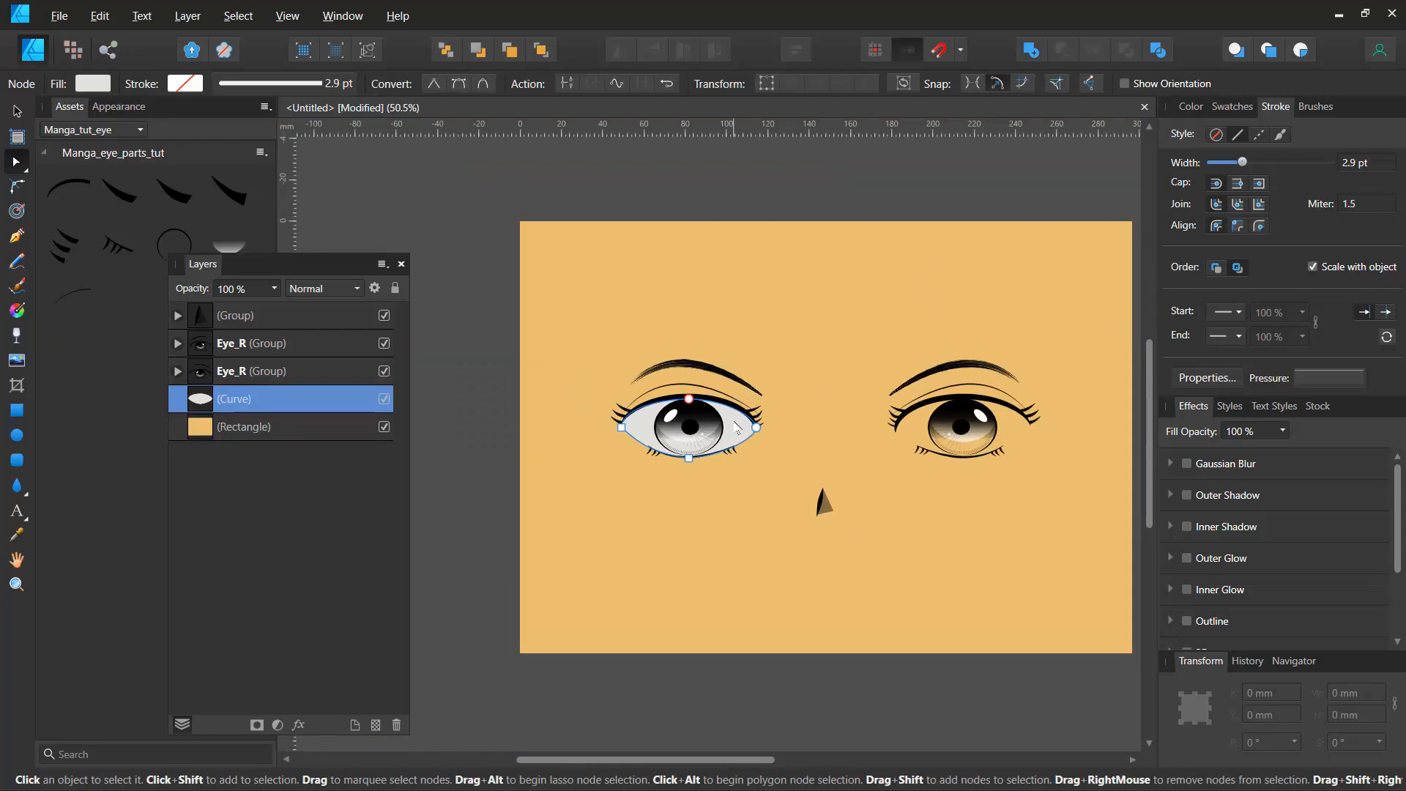
left_click_drag(733, 420, 932, 437)
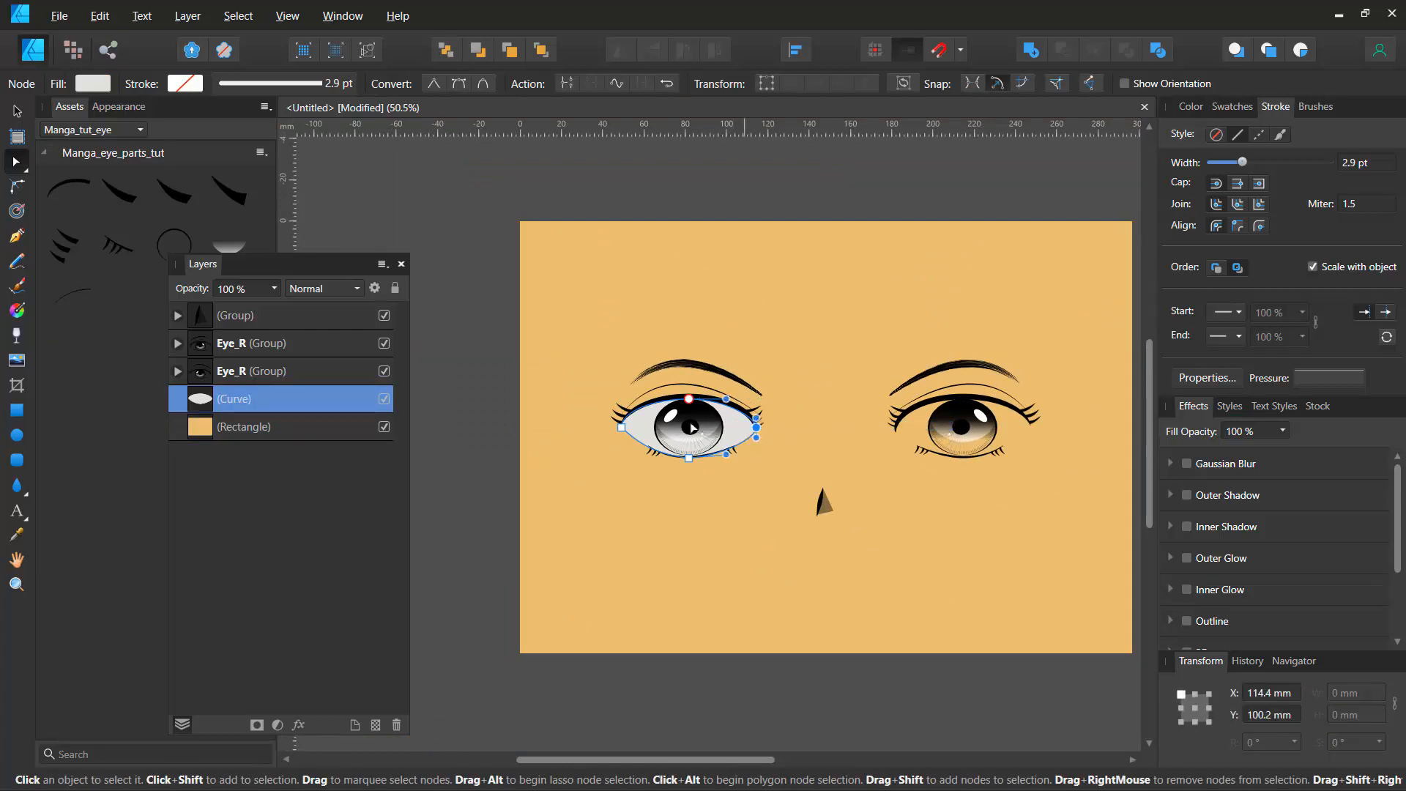
key("v")
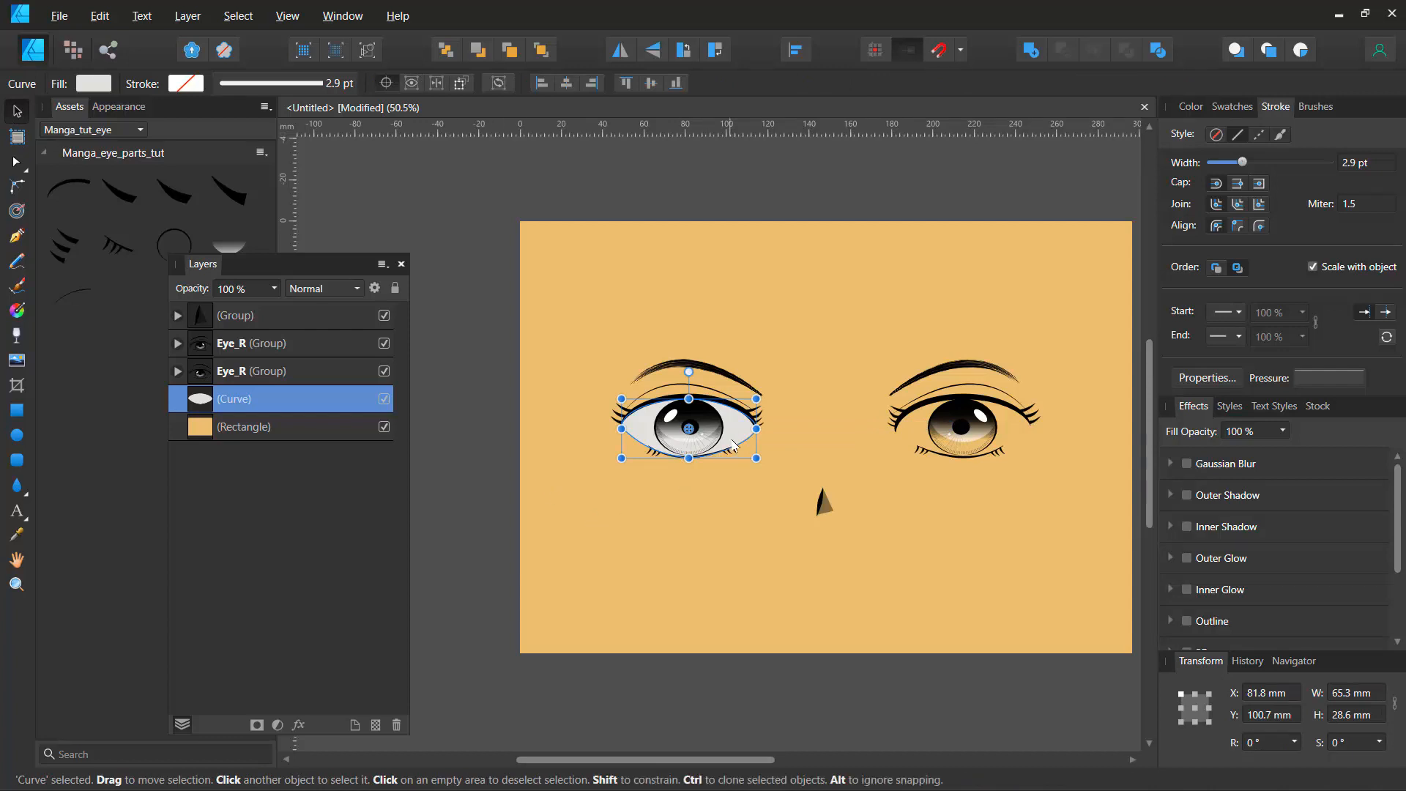
left_click_drag(733, 444, 1013, 449)
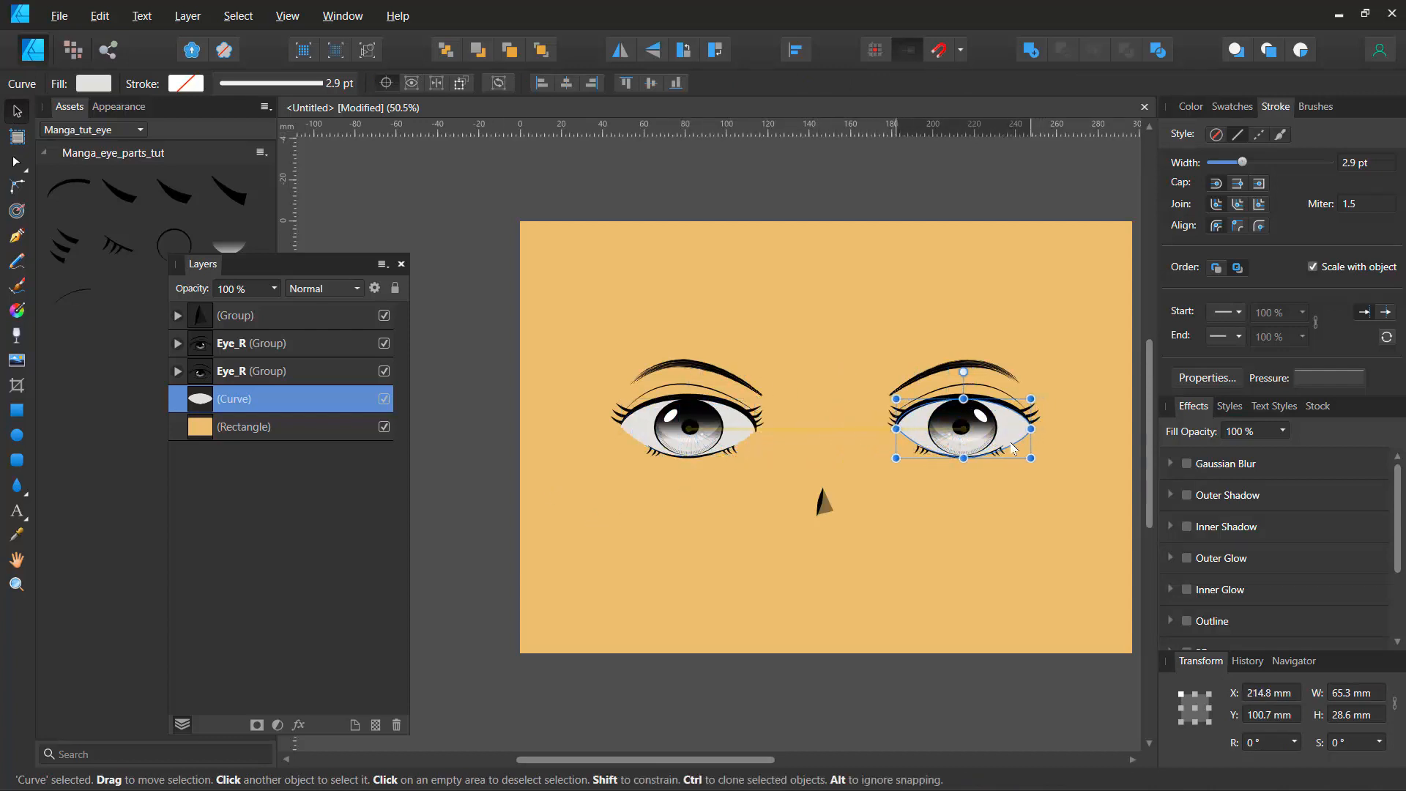
key("ctrl+j")
left_click(498, 197)
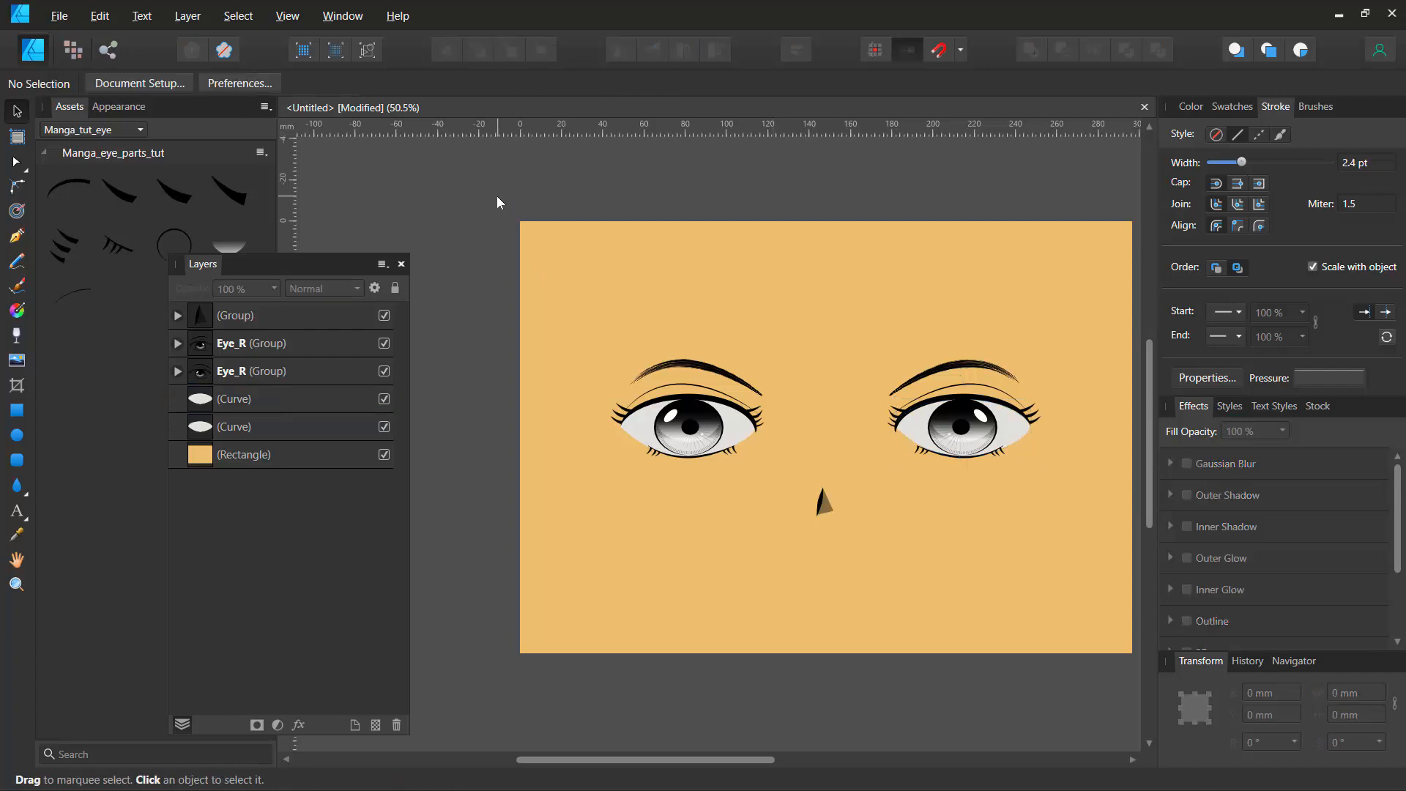
Step: Fine-tune the background rectangle's skin-coloured fill to about H 37, S 72, L 69 and clear the selection
left_click(199, 458)
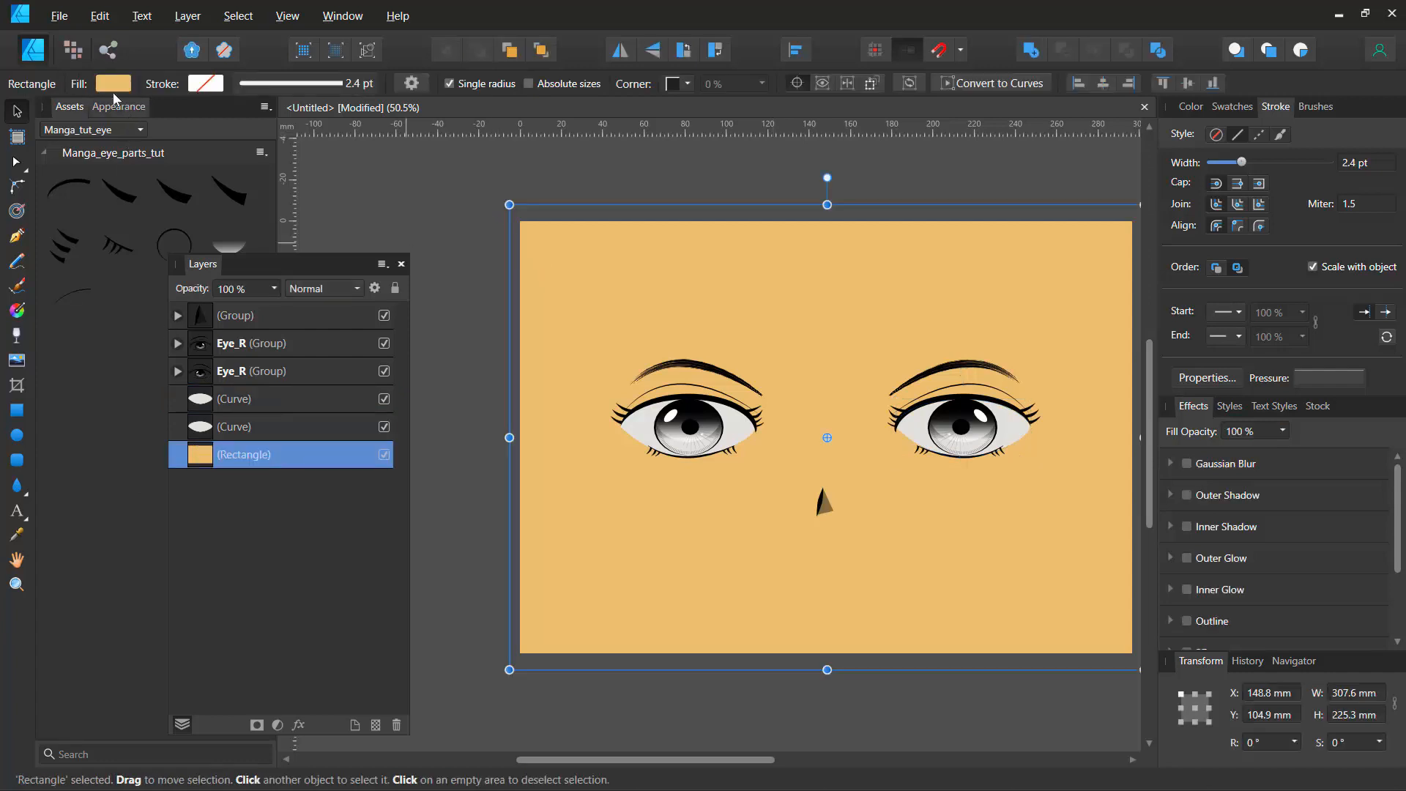
left_click(113, 85)
mouse_move(209, 269)
left_mouse_down()
mouse_move(192, 287)
mouse_move(209, 273)
left_mouse_up()
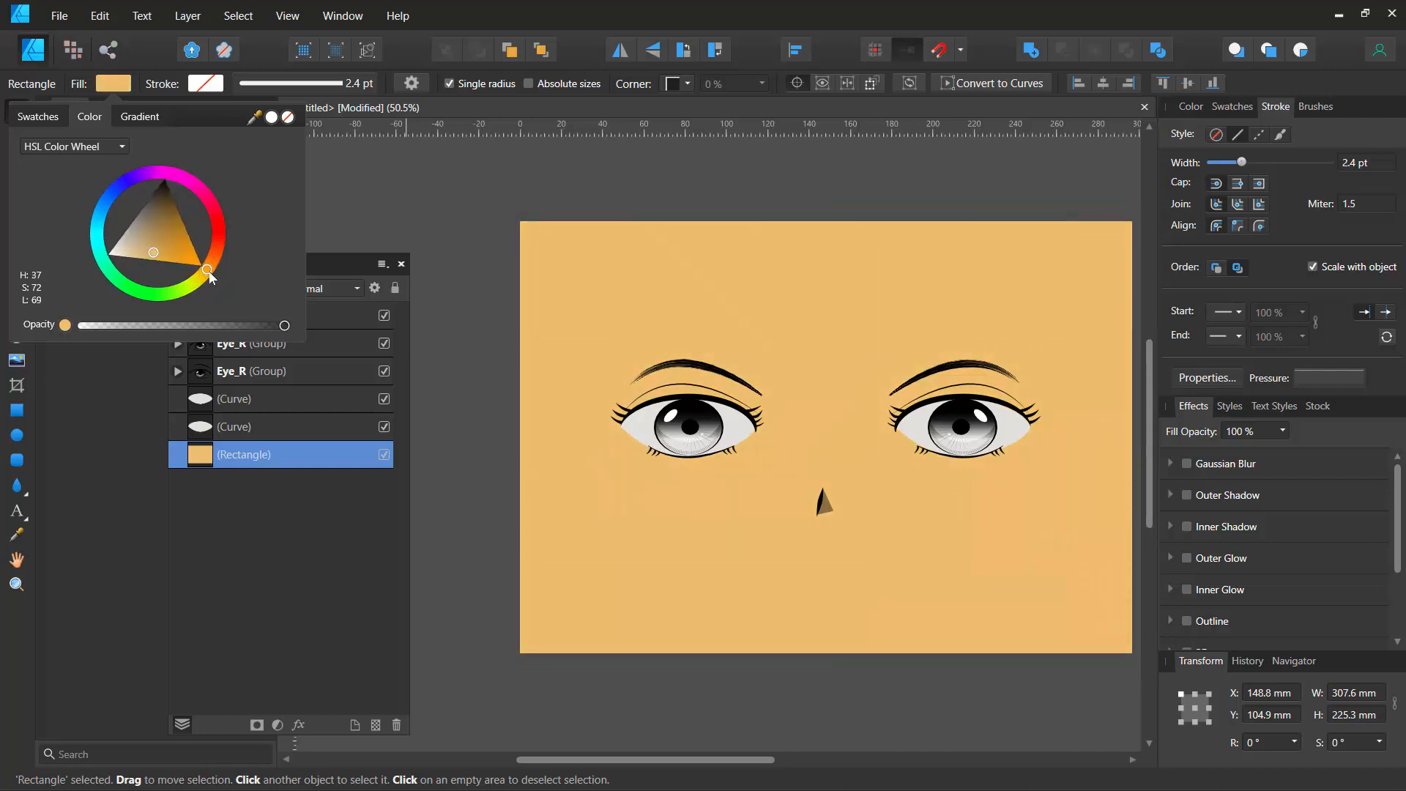
left_click(638, 162)
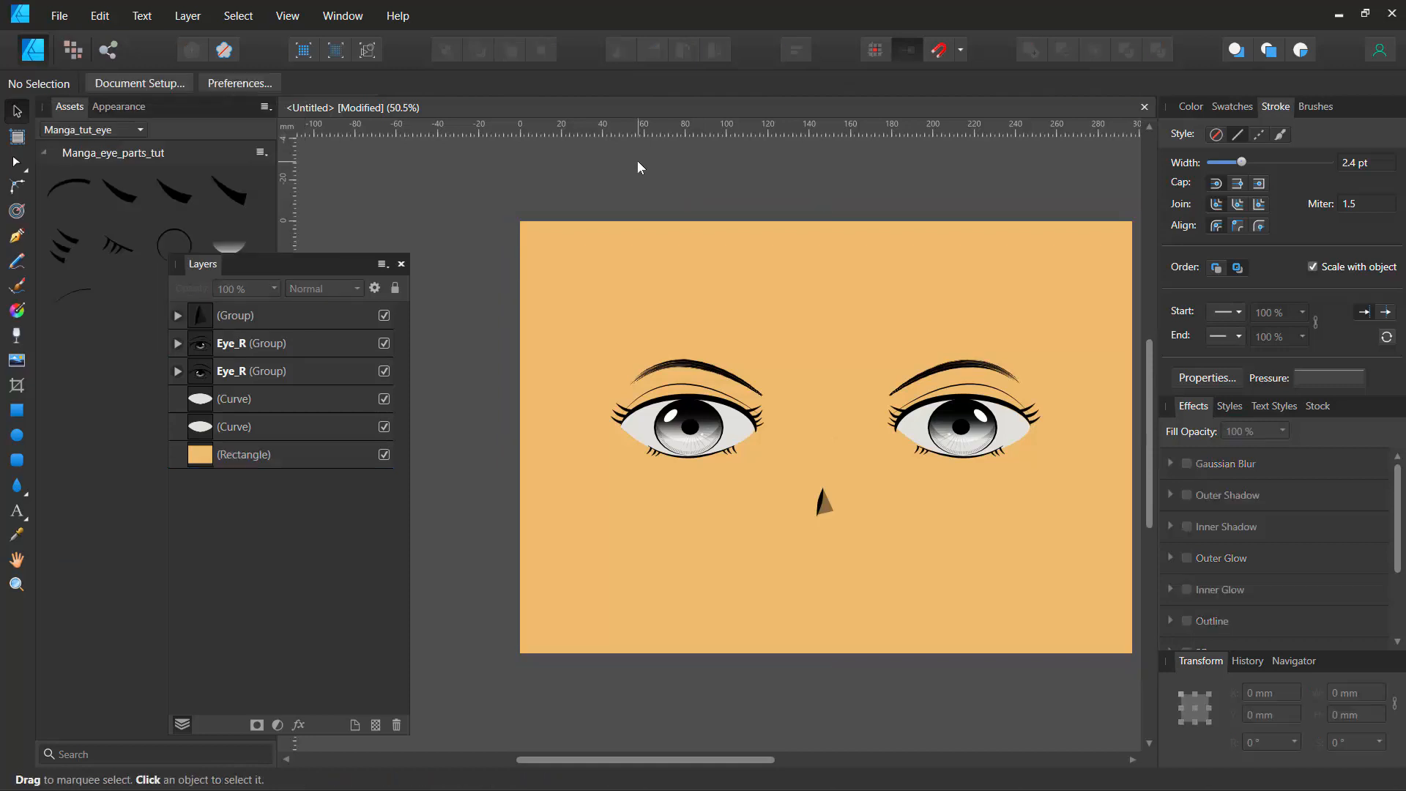
right_click(825, 375)
left_click(744, 331)
left_click_drag(821, 356, 753, 363)
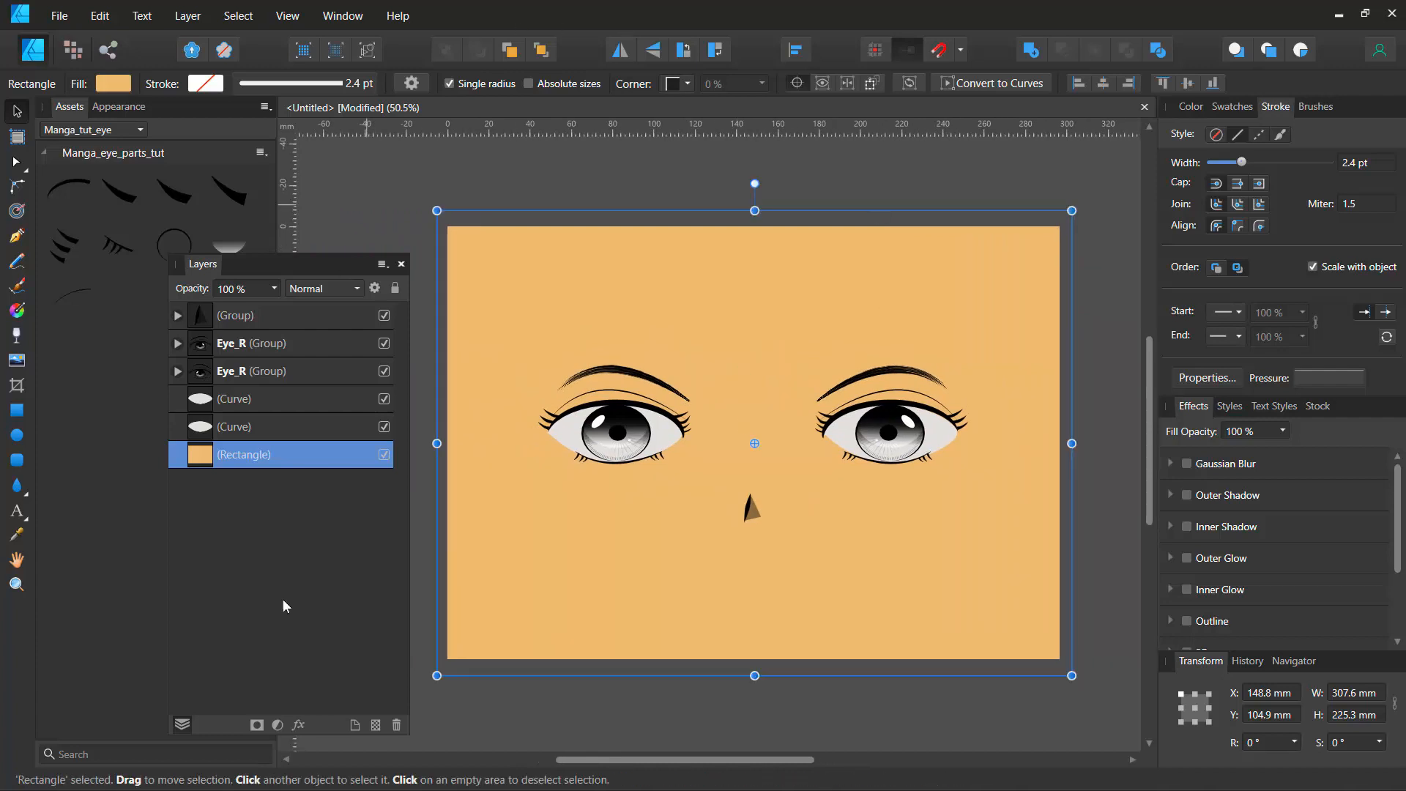
Step: Save the document as an Affinity file named Eyes_Managa_tut in the Affinity Design folder
left_click(57, 16)
left_click(99, 161)
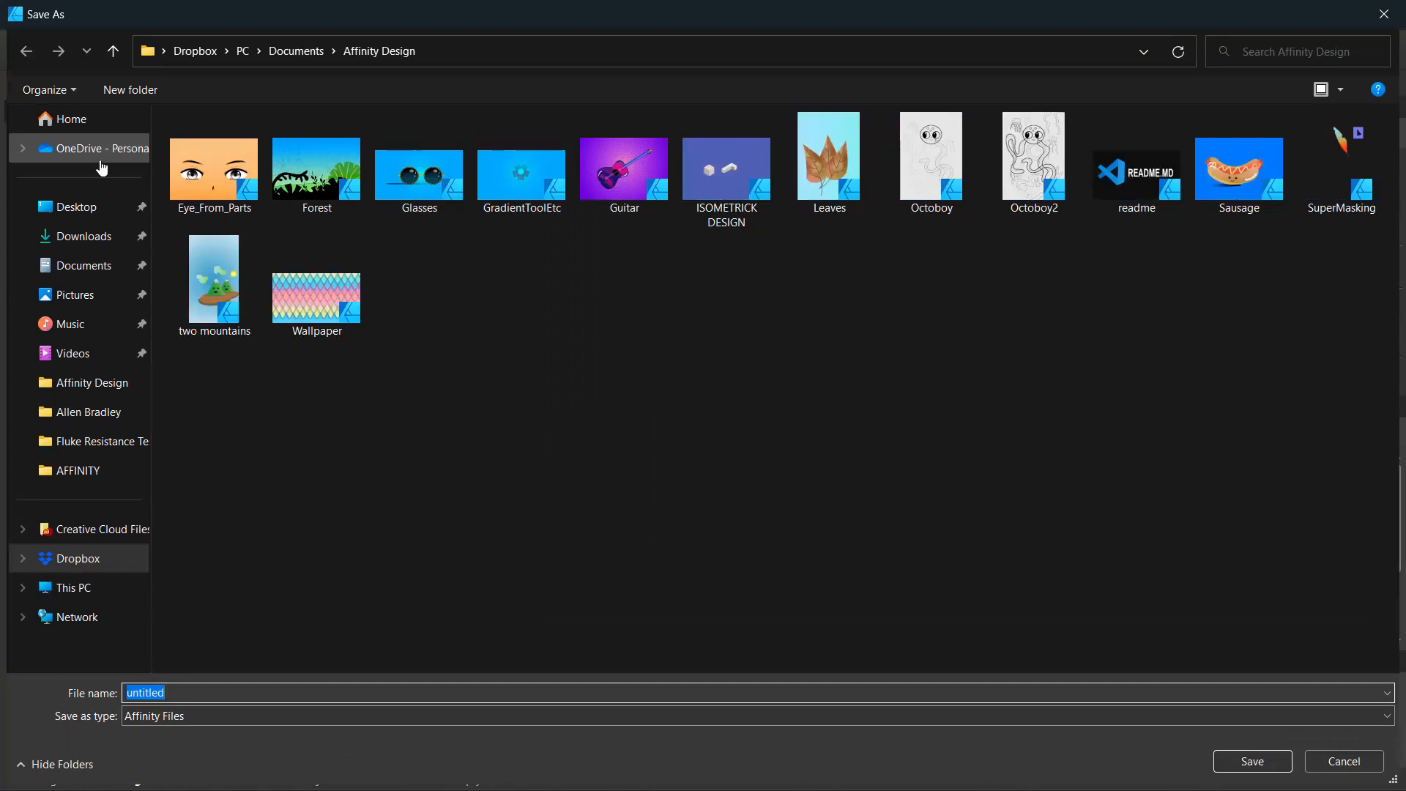
type("Eye")
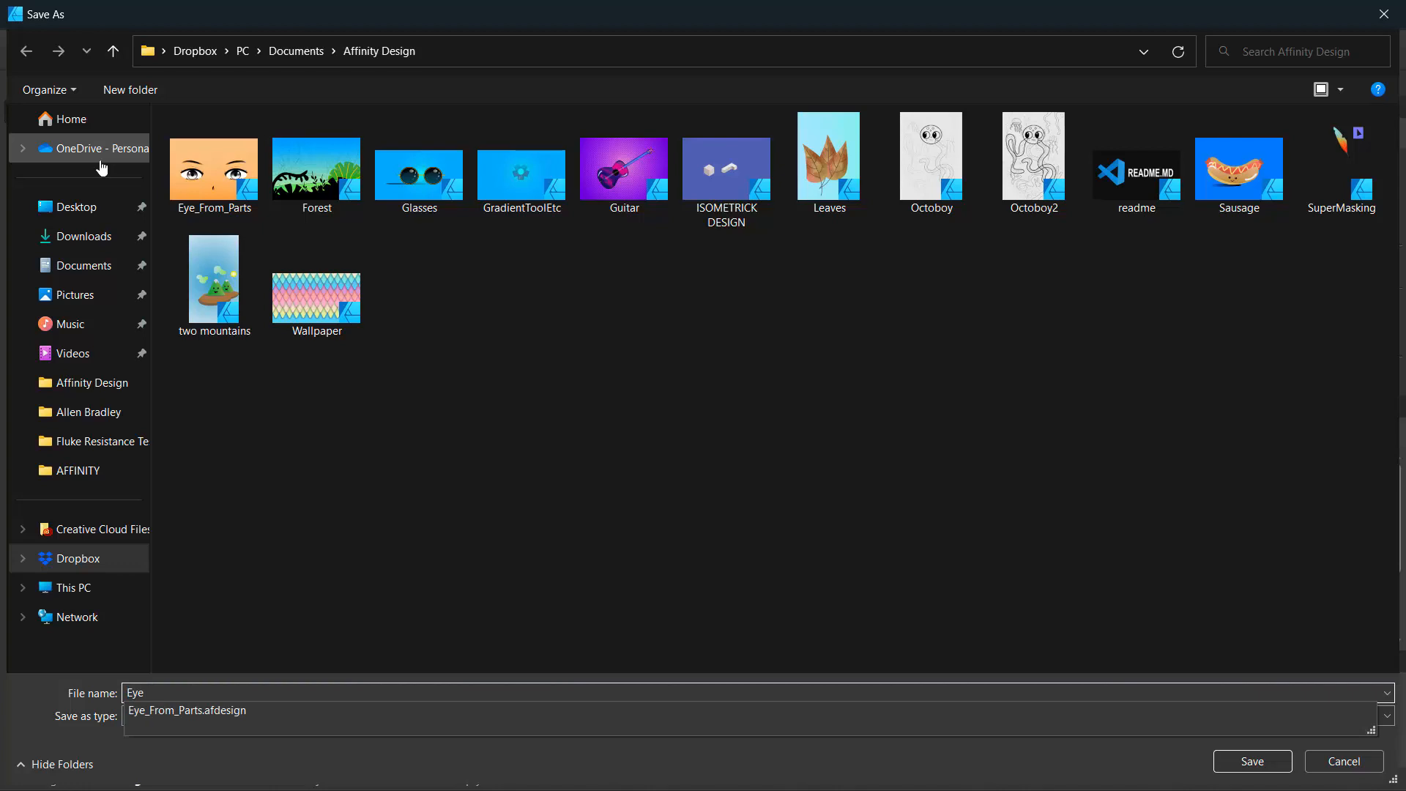
type("s_Managa_tut")
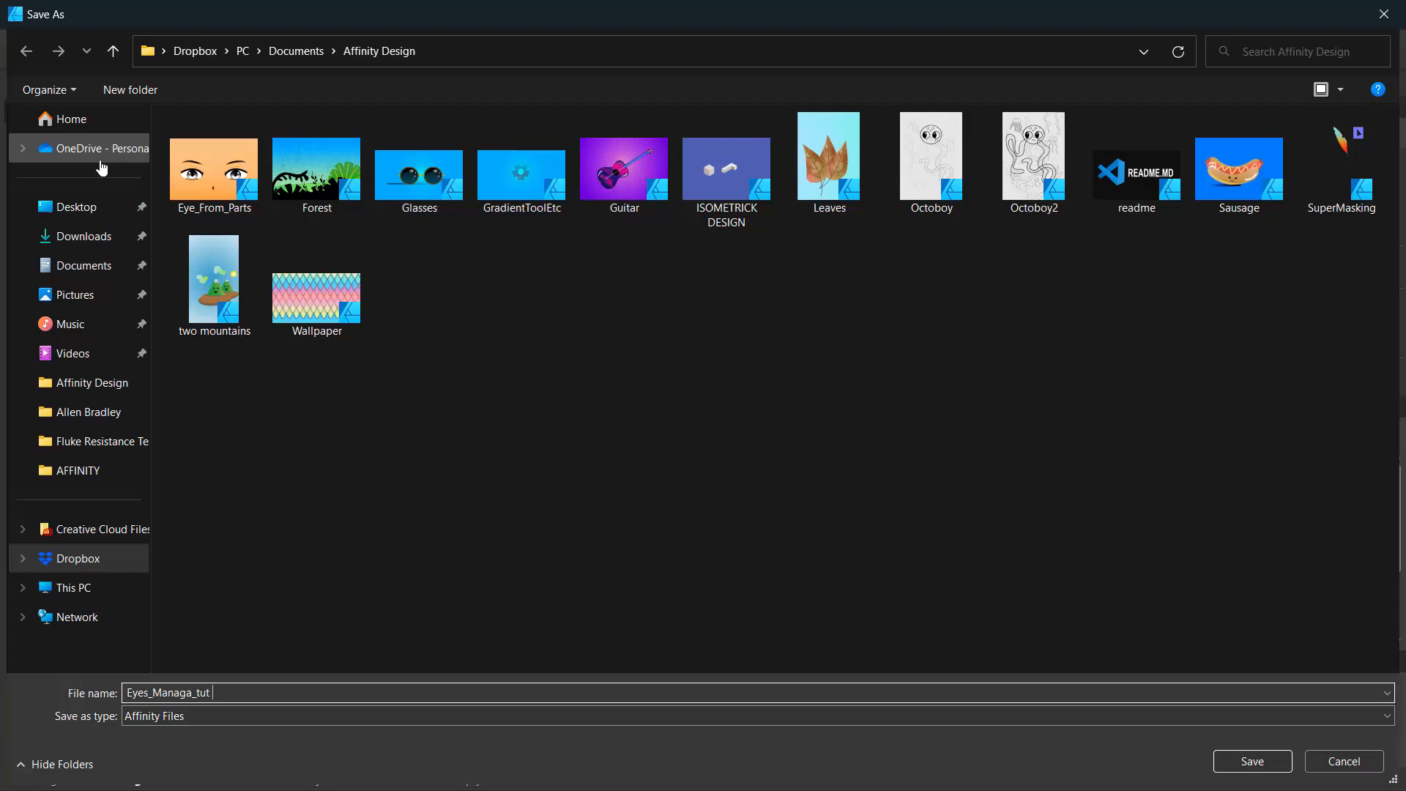
key("Return")
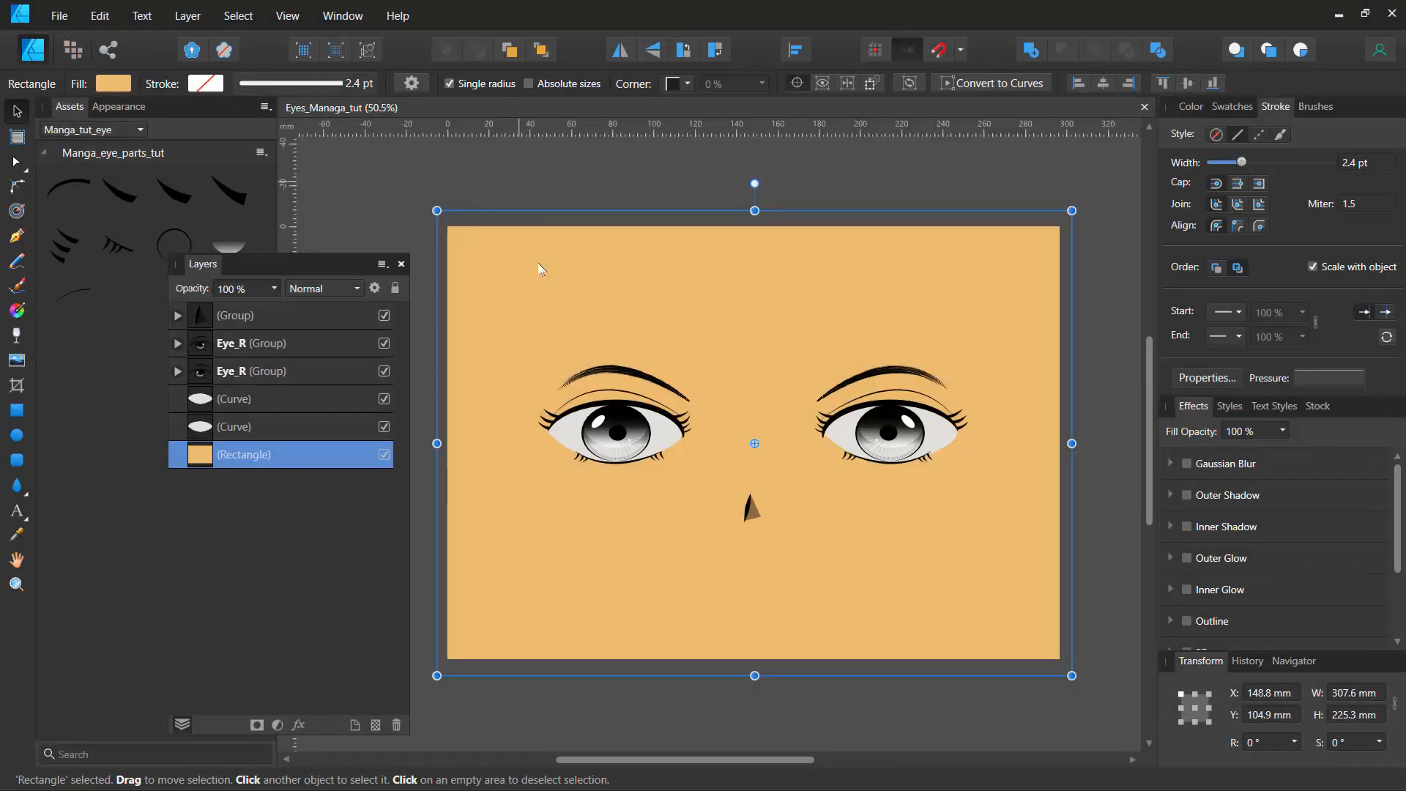
Step: Create a new document in pixels with a page width of 200 px and a page height of 200 px
left_click(60, 16)
left_click(74, 64)
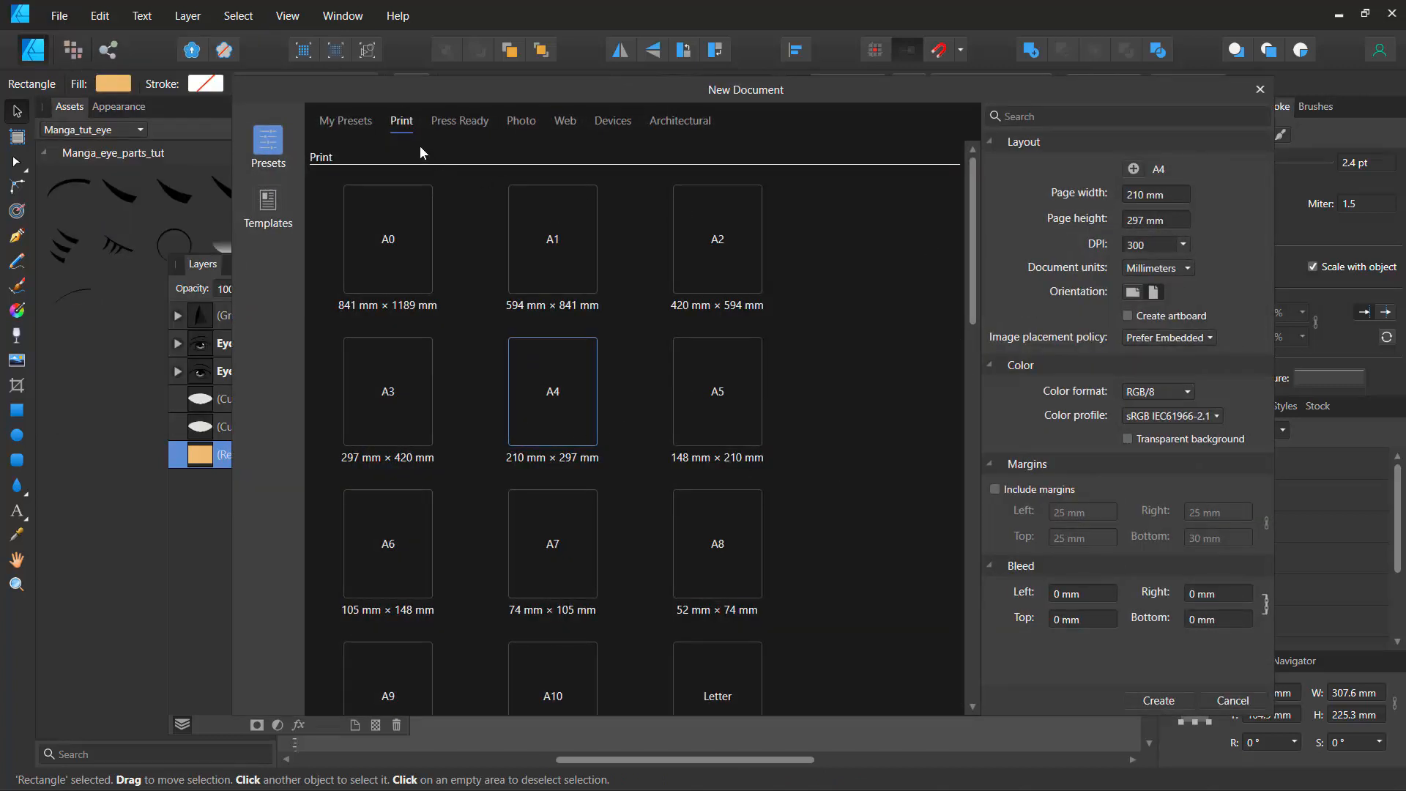
left_click(1173, 271)
left_click(1154, 288)
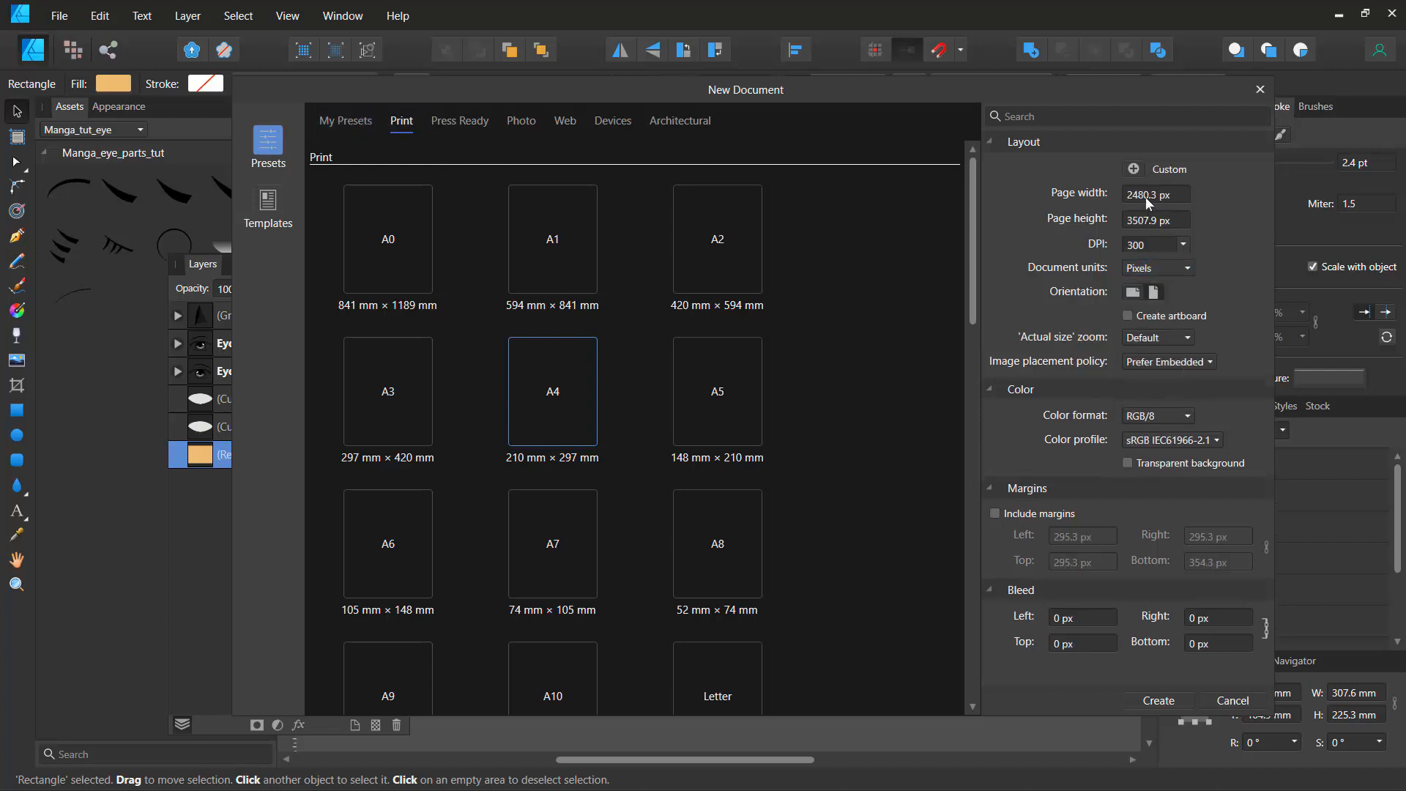
type("200")
left_click(1137, 219)
type("200")
key("Return")
left_click(1143, 702)
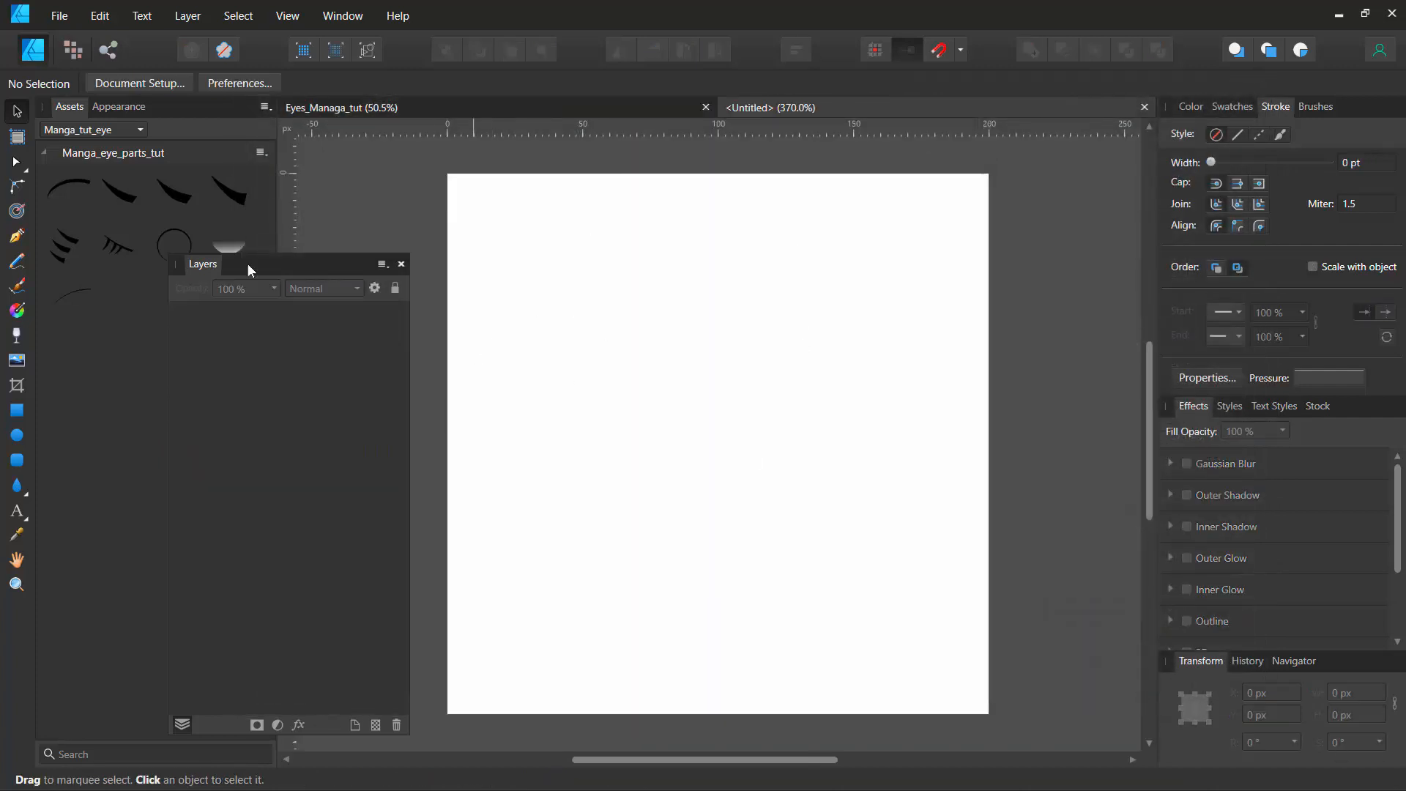
Step: Draw a circle about 84 px in diameter near the page's centre and fill it black, undoing any stray resize
left_click(17, 438)
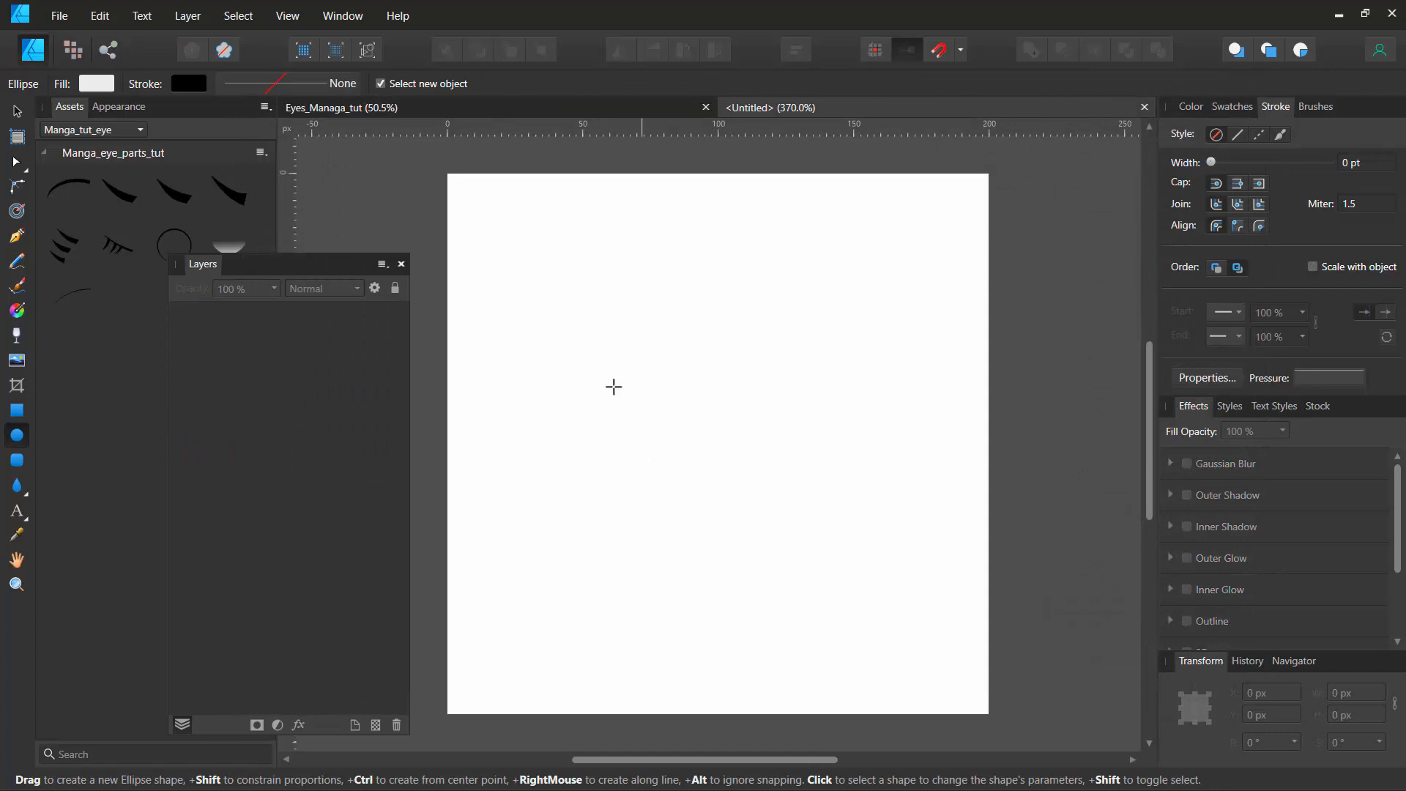
left_click_drag(616, 334, 849, 559)
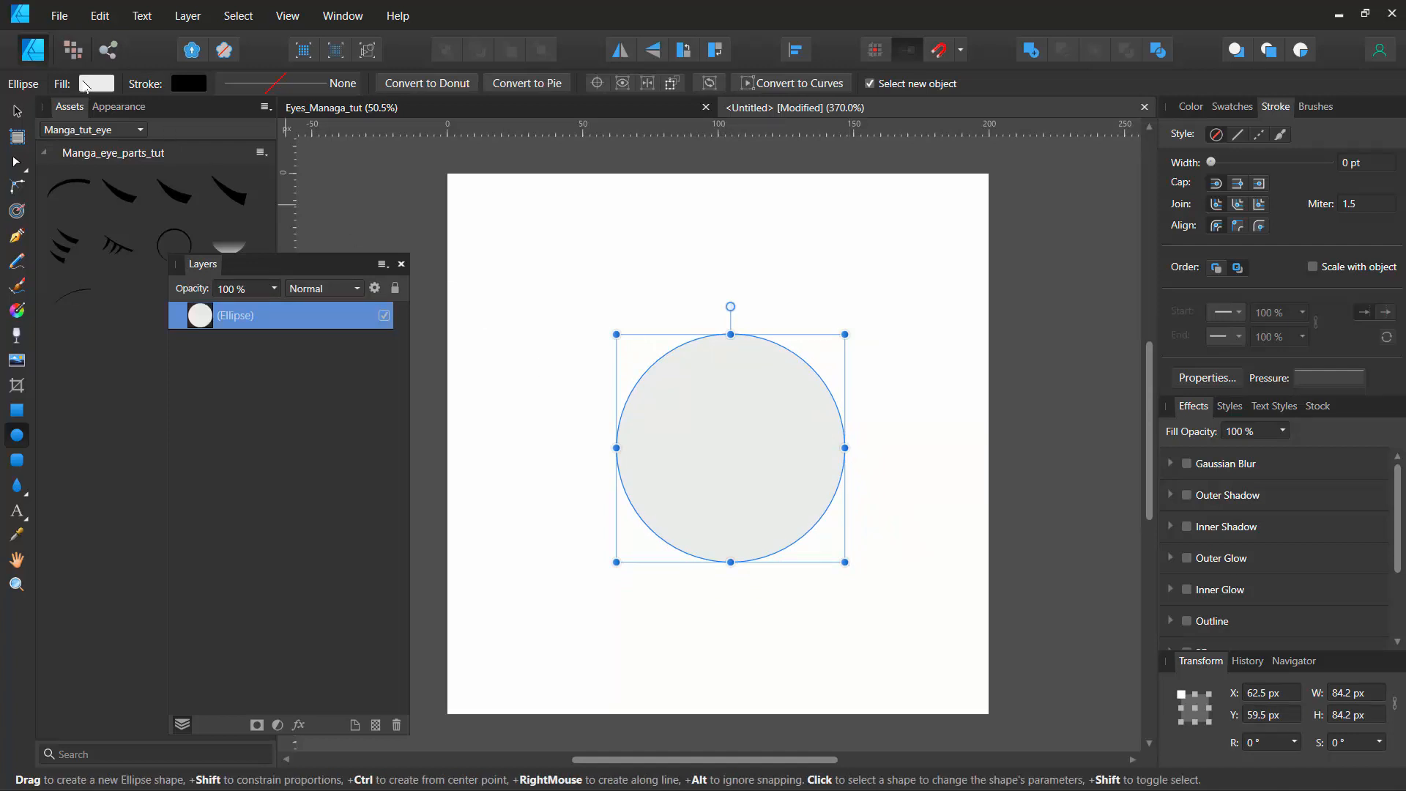
left_click(84, 85)
left_click(128, 190)
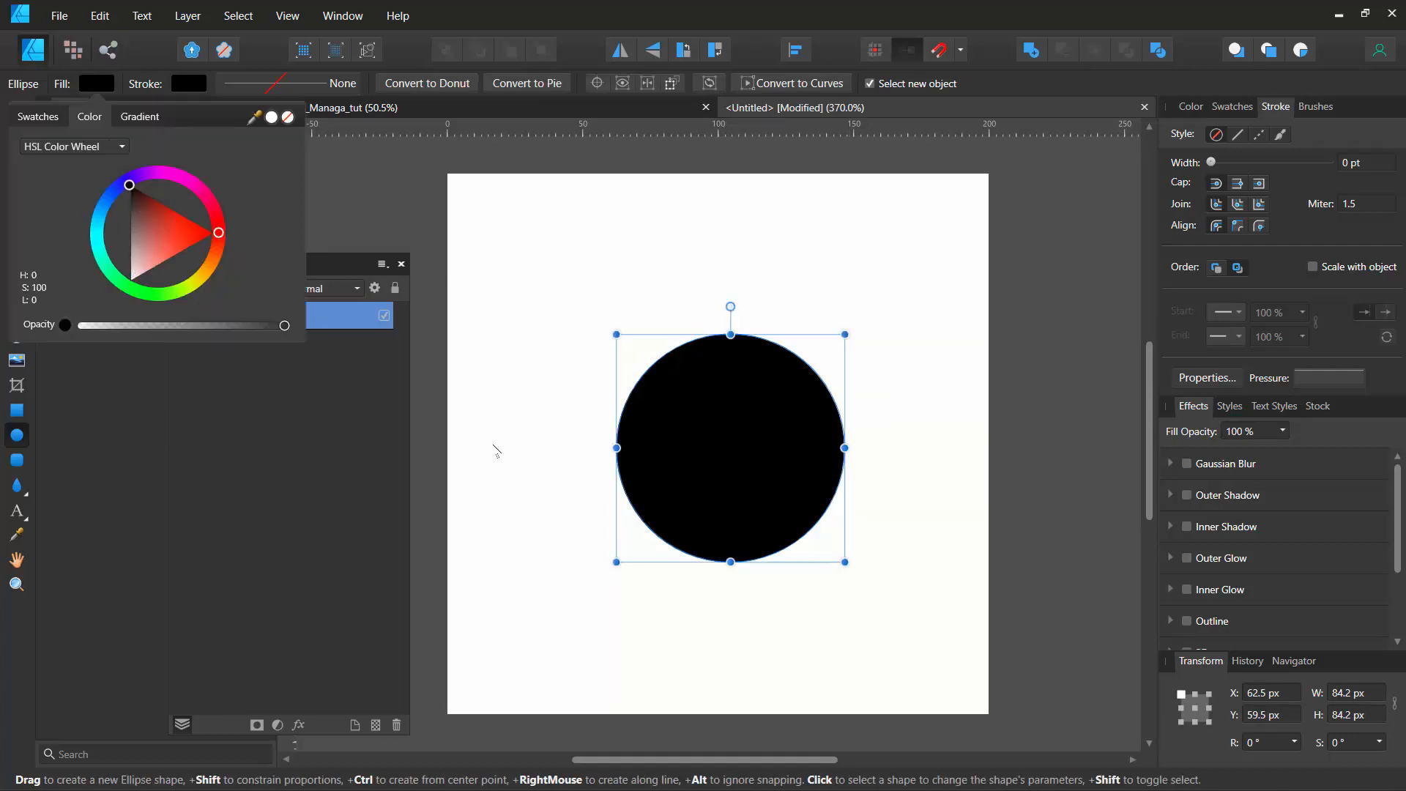
left_click_drag(724, 446, 620, 365)
key("ctrl+z")
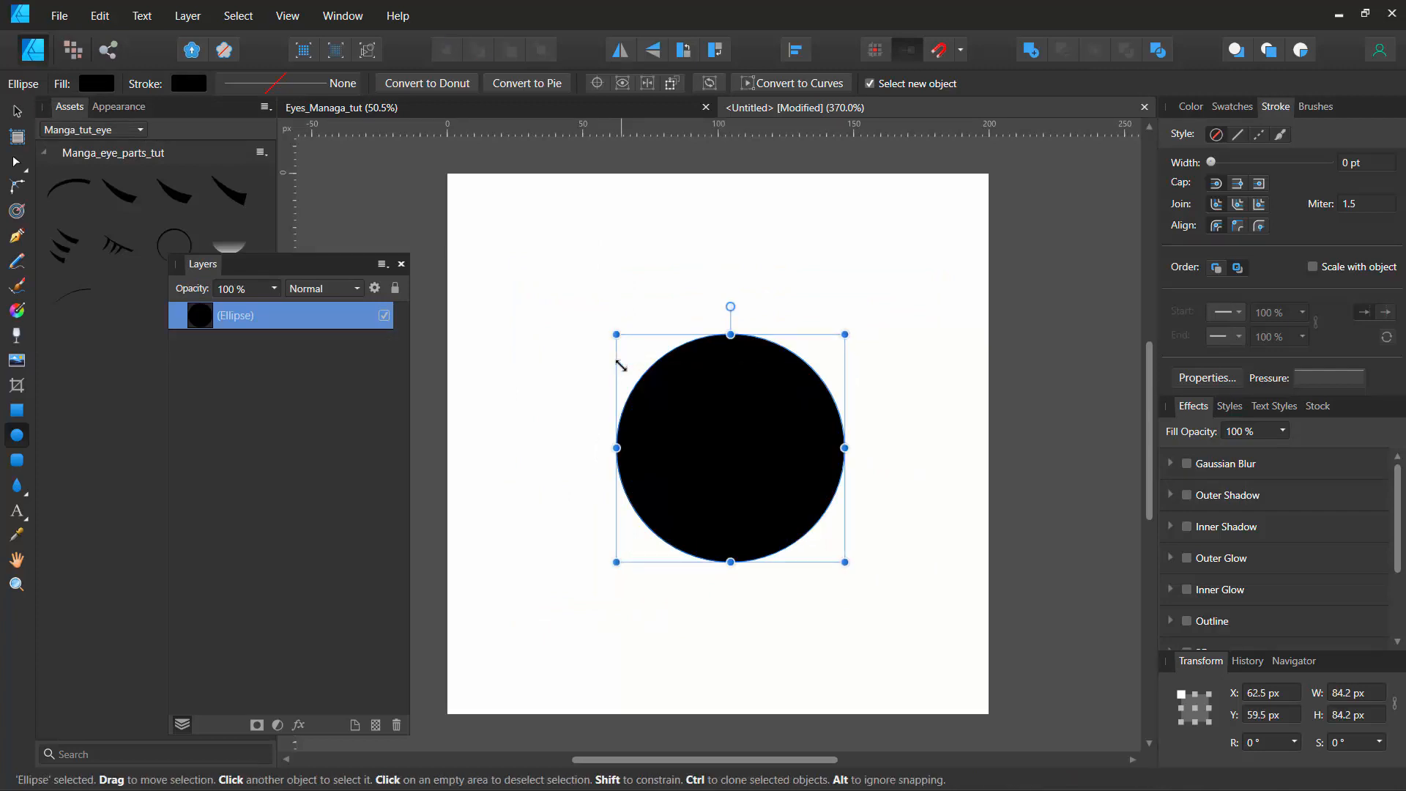
Step: Place copies of the black circle centred on each of the page's four corners
key("v")
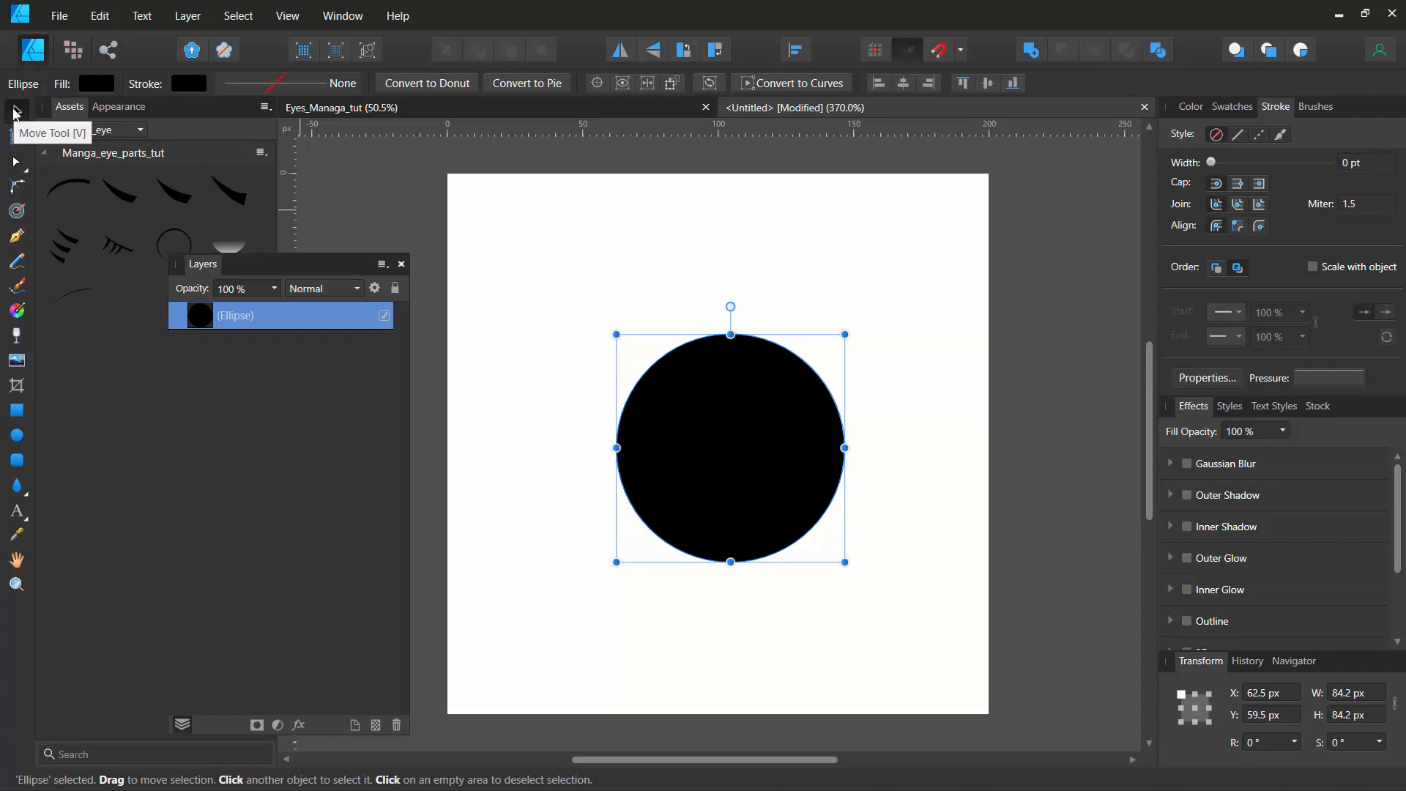
mouse_move(732, 427)
left_mouse_down()
mouse_move(531, 244)
mouse_move(494, 187)
mouse_move(447, 166)
left_mouse_up()
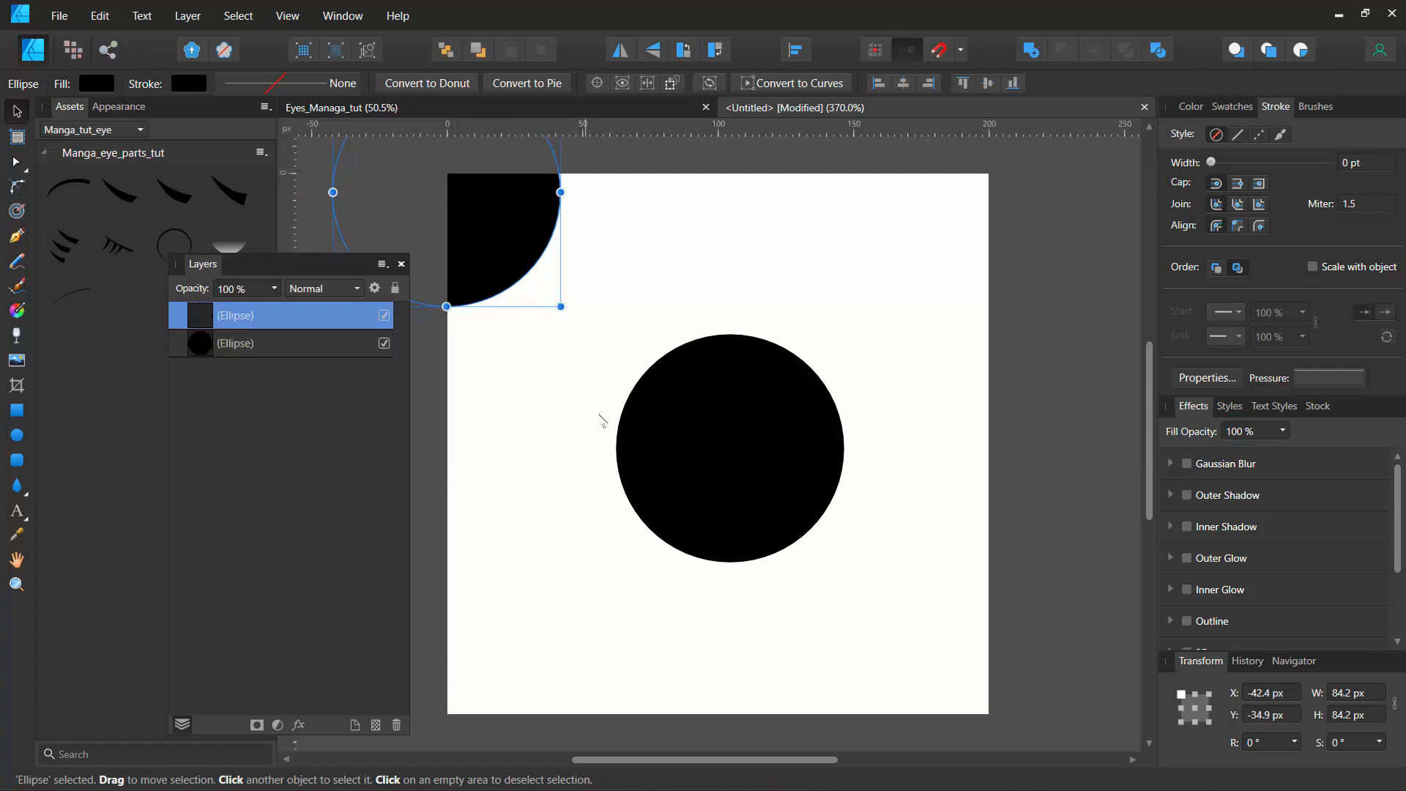
scroll(600, 414, "down", 3)
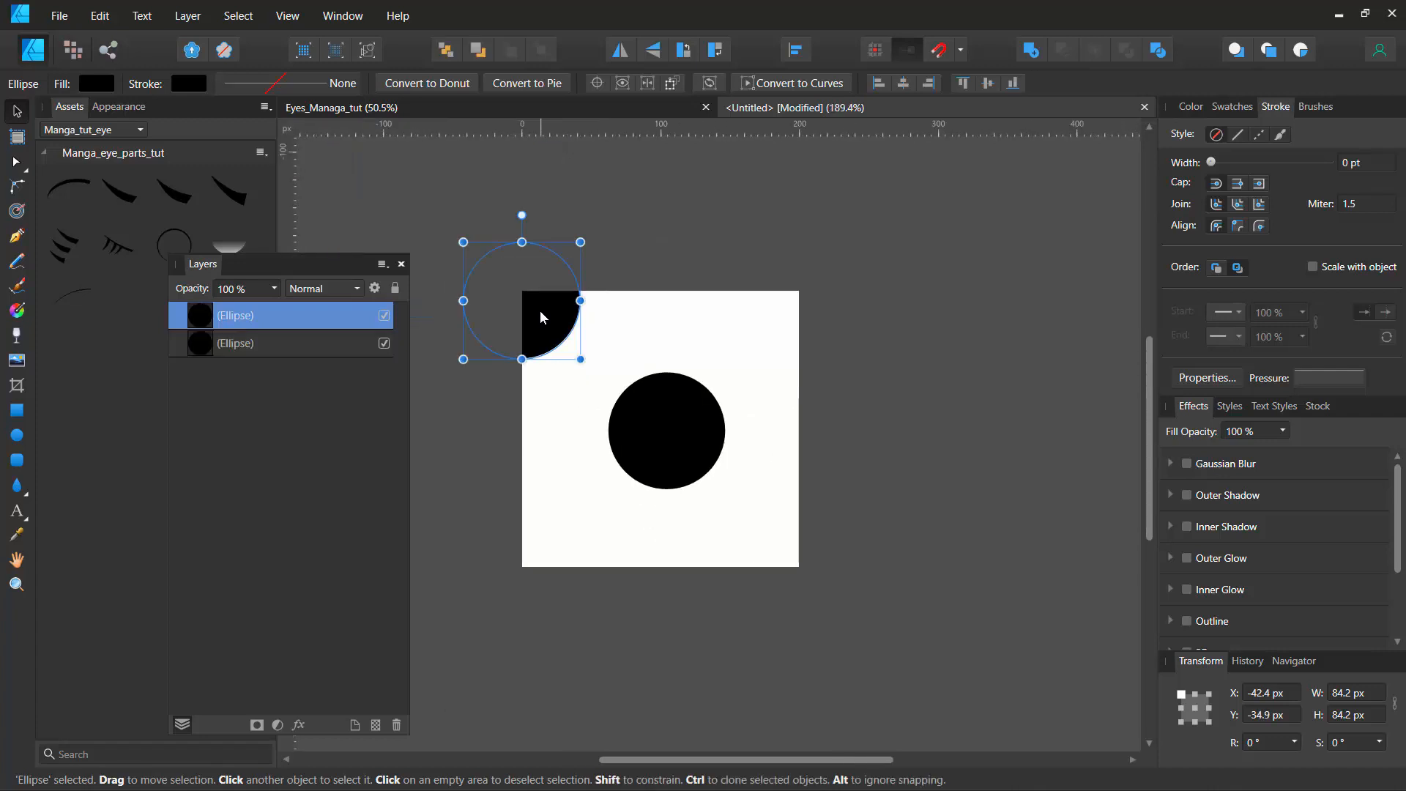
mouse_move(539, 311)
left_mouse_down()
mouse_move(547, 586)
mouse_move(539, 551)
mouse_move(538, 572)
mouse_move(554, 575)
mouse_move(825, 534)
mouse_move(806, 547)
mouse_move(821, 547)
mouse_move(784, 265)
mouse_move(786, 306)
left_mouse_up()
scroll(778, 302, "up", 4)
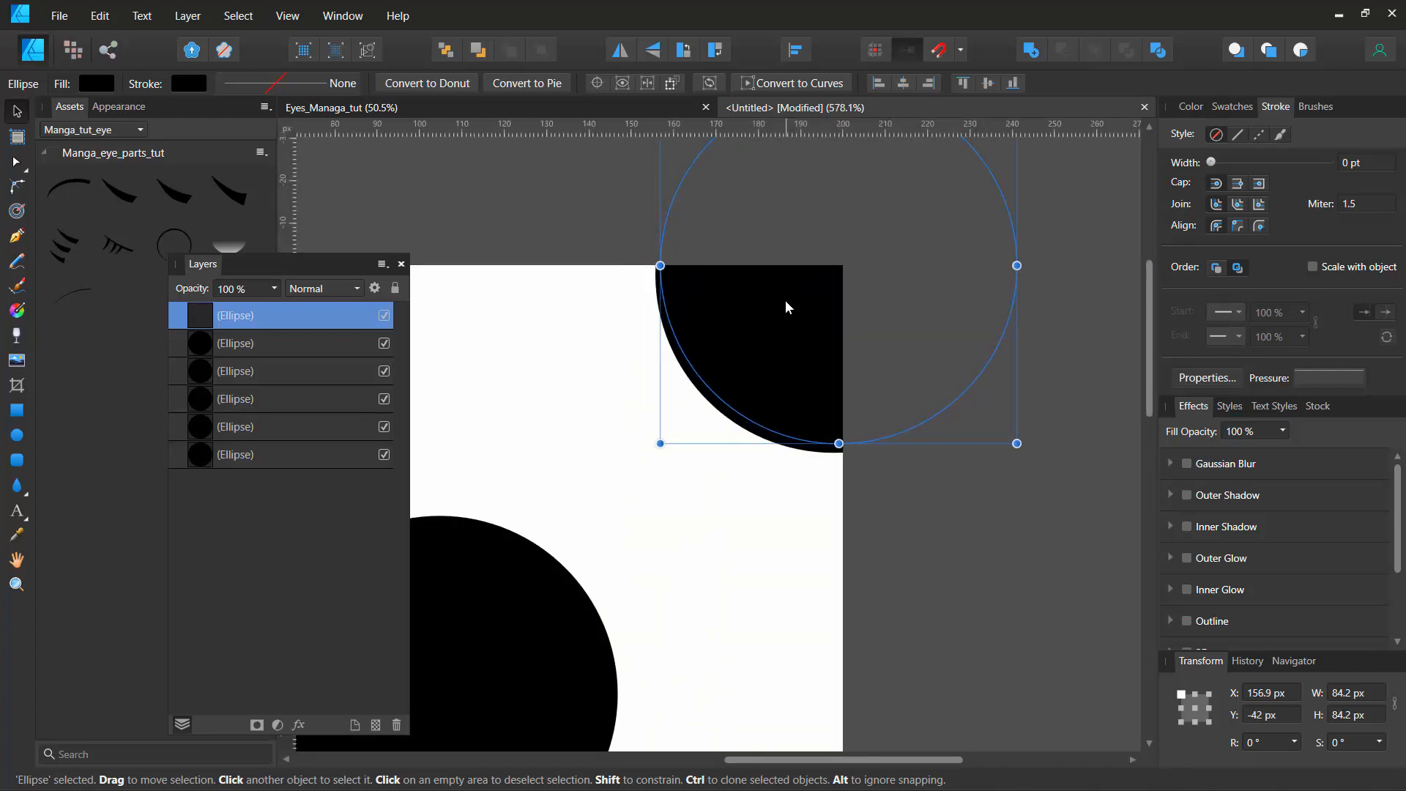
Step: Undo the surplus circle copy, align the top-right corner circle with the page's top edge and widen it to about 87 px
key("ctrl+z")
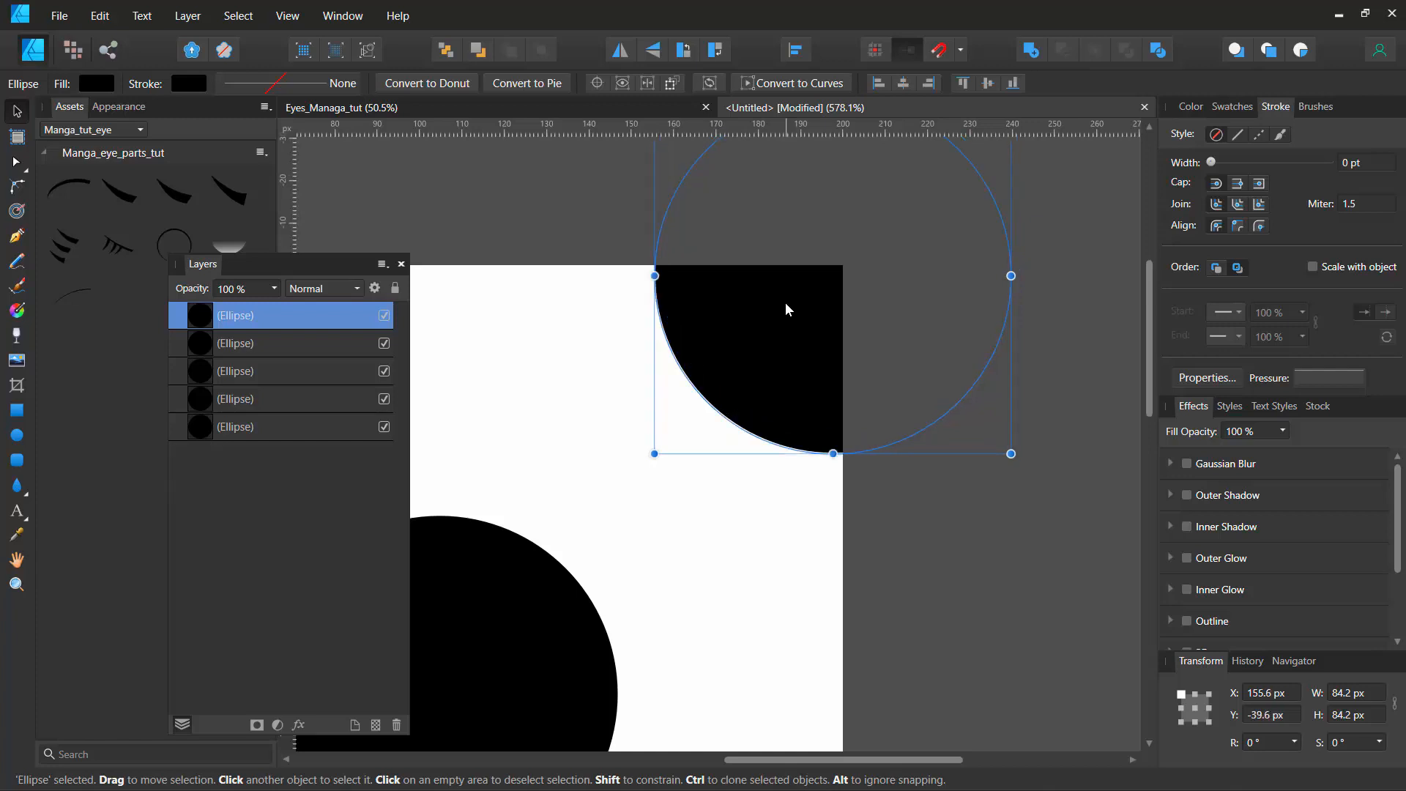
left_click_drag(786, 306, 788, 304)
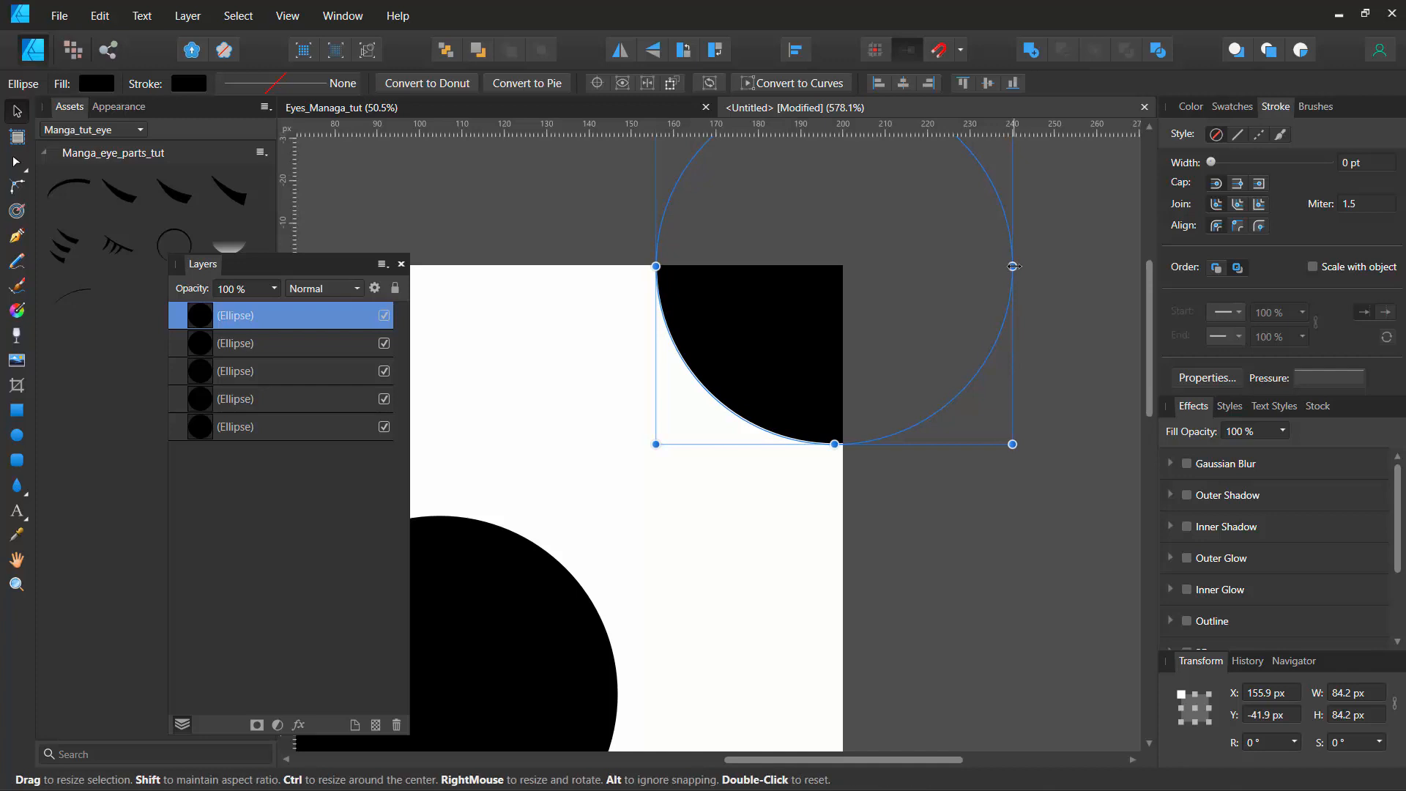
left_click_drag(1013, 266, 1026, 266)
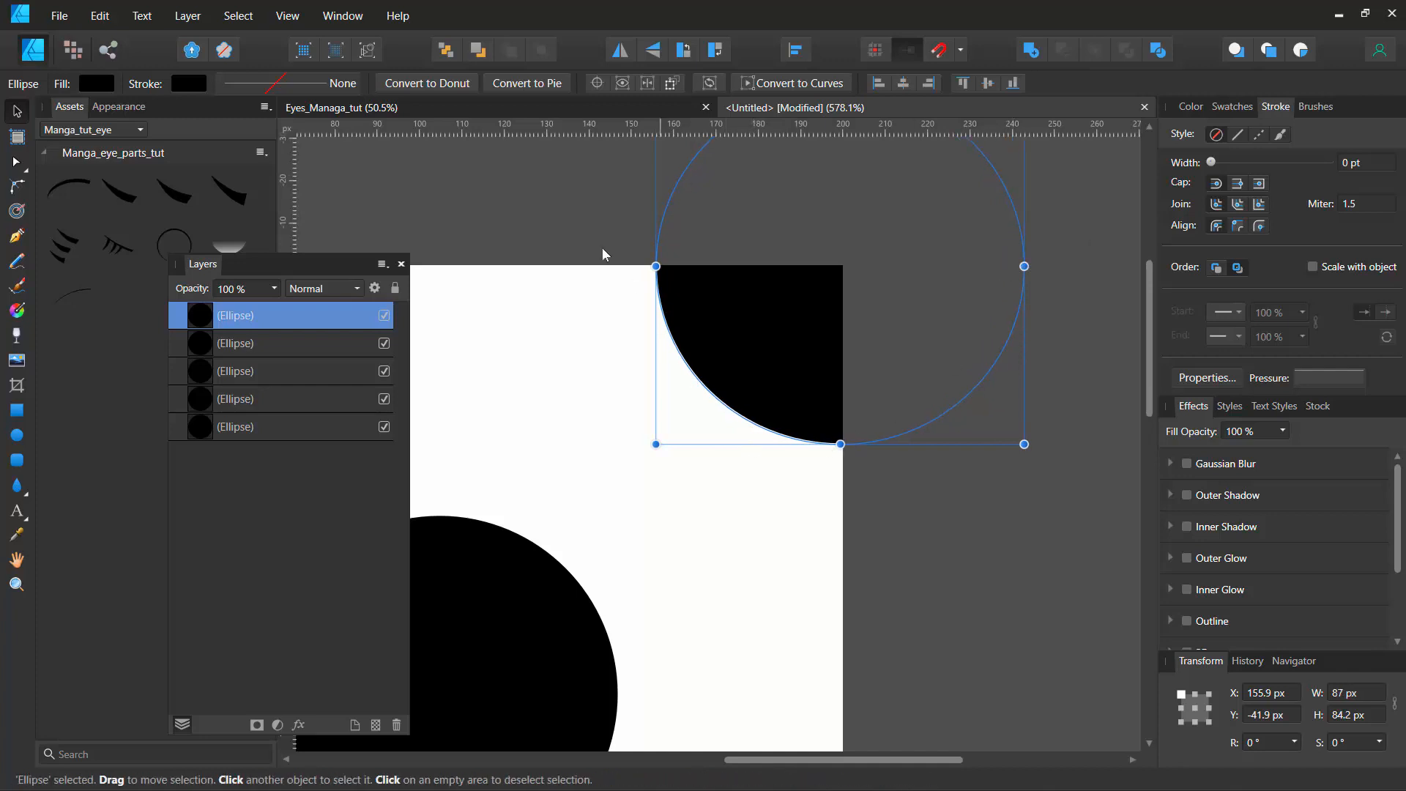
Step: Shift the bottom-right corner circle horizontally to about X 157.7 px so its centre sits on the page's right edge
key("space")
left_click_drag(725, 616, 735, 239)
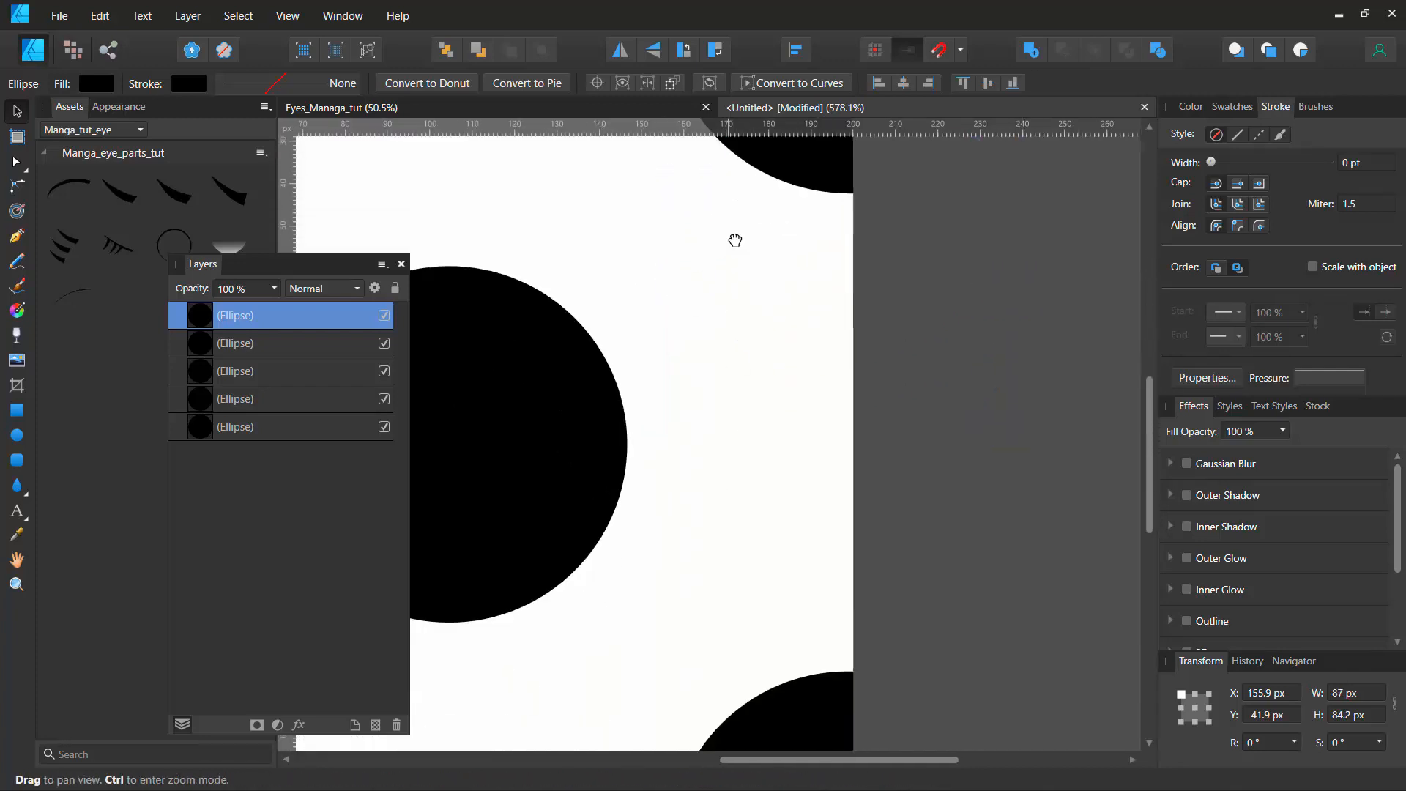
left_click(820, 620)
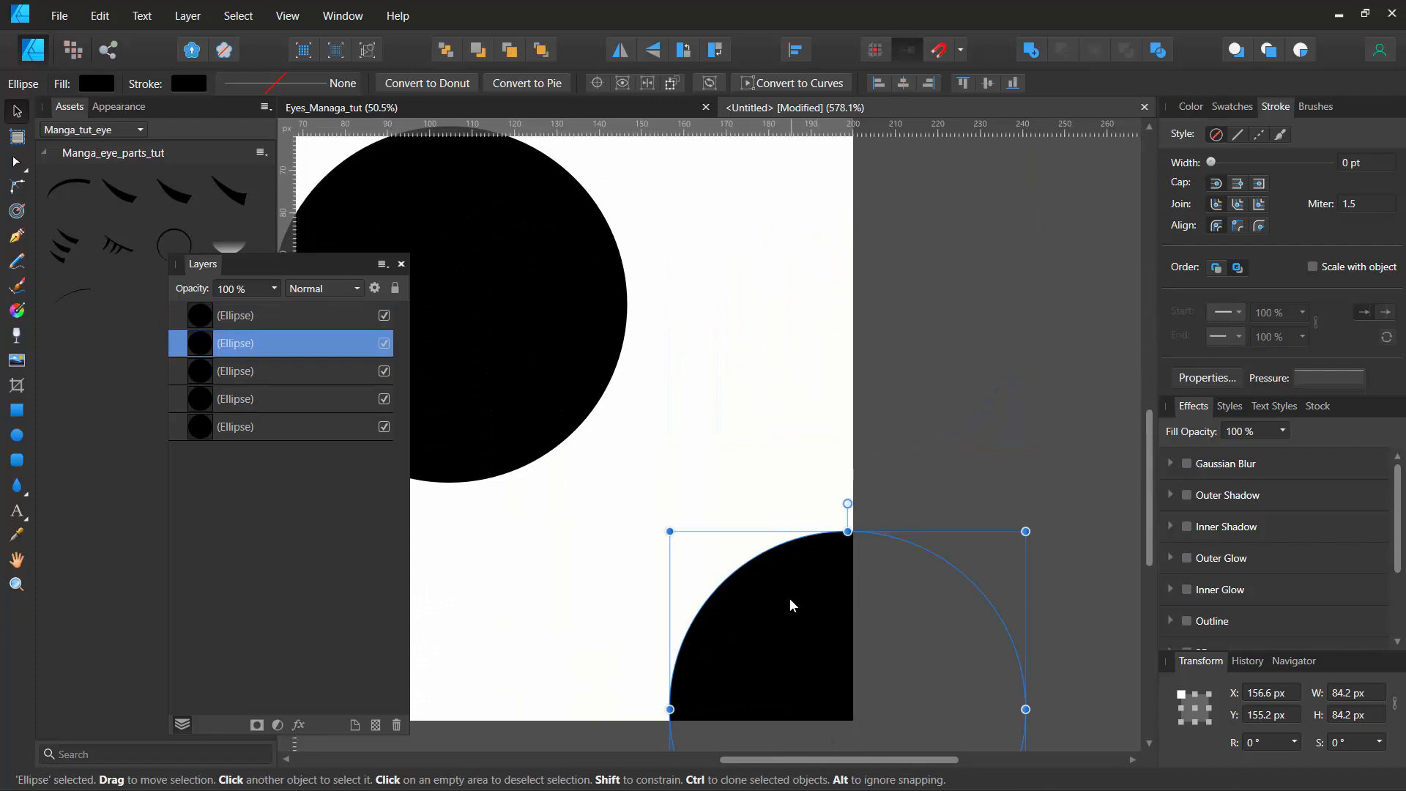
key("space")
left_click_drag(804, 612, 754, 421)
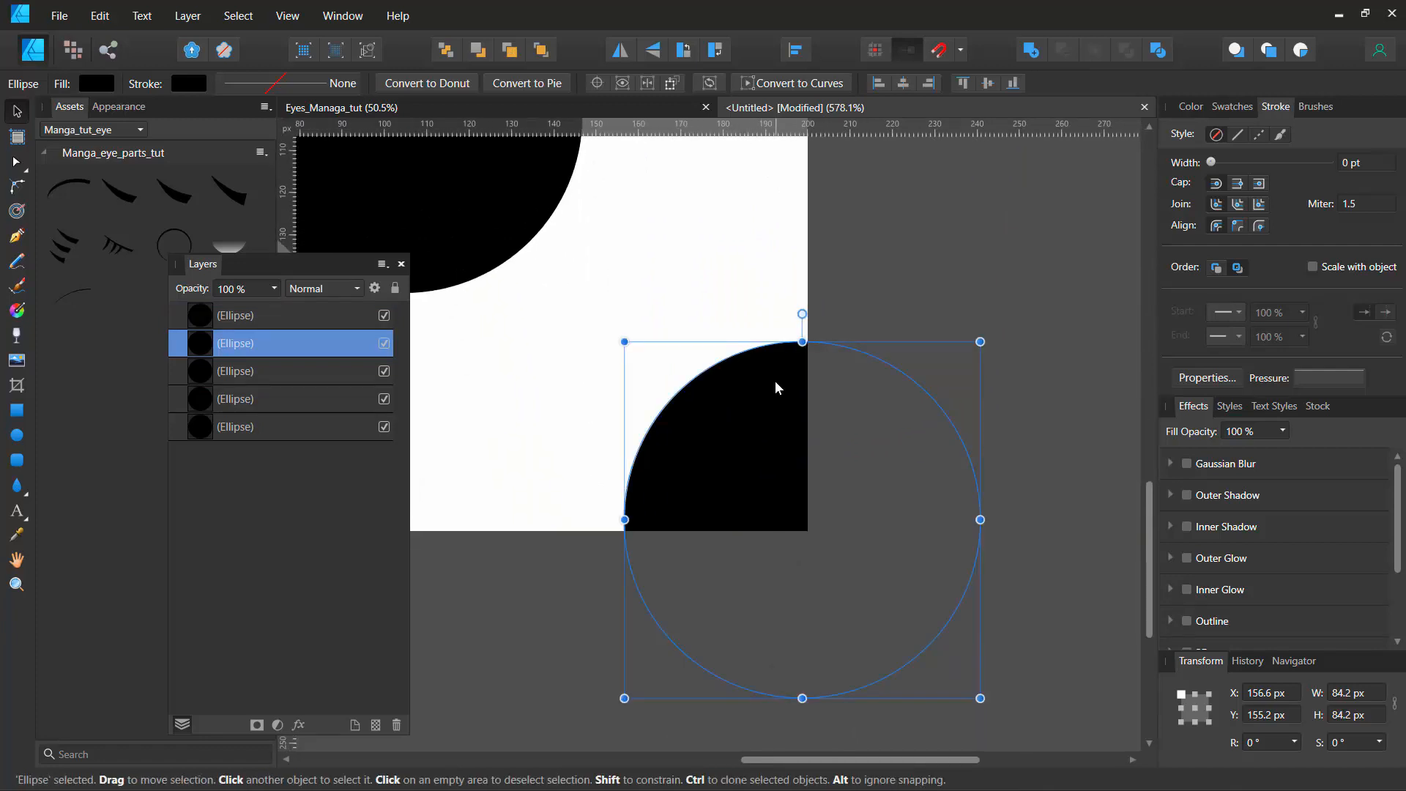
scroll(775, 381, "up", 3)
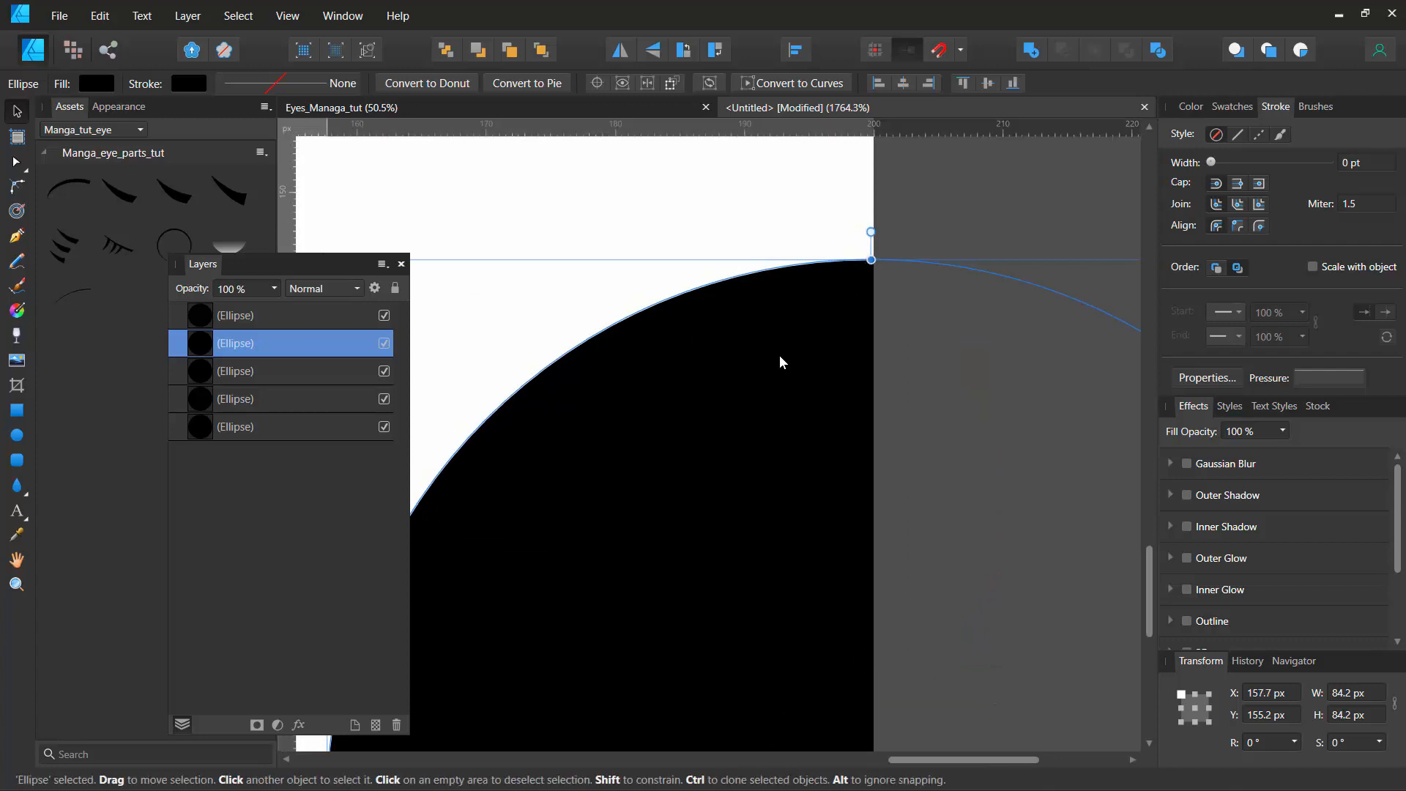
key("space")
left_click_drag(682, 495, 818, 267)
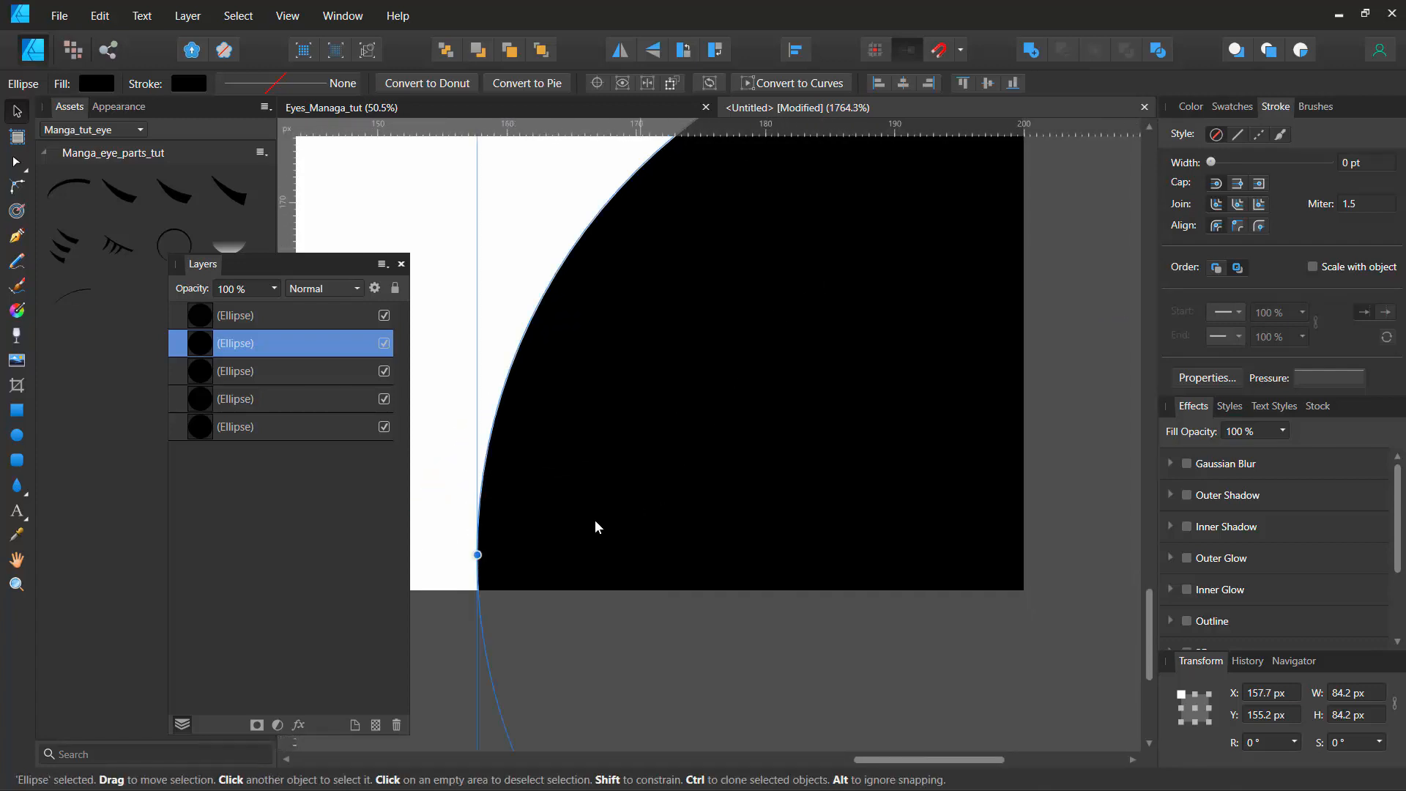
Step: Convert the bottom-right circle to curves, move its left node down onto the page's bottom edge and clear the selection
left_click(16, 162)
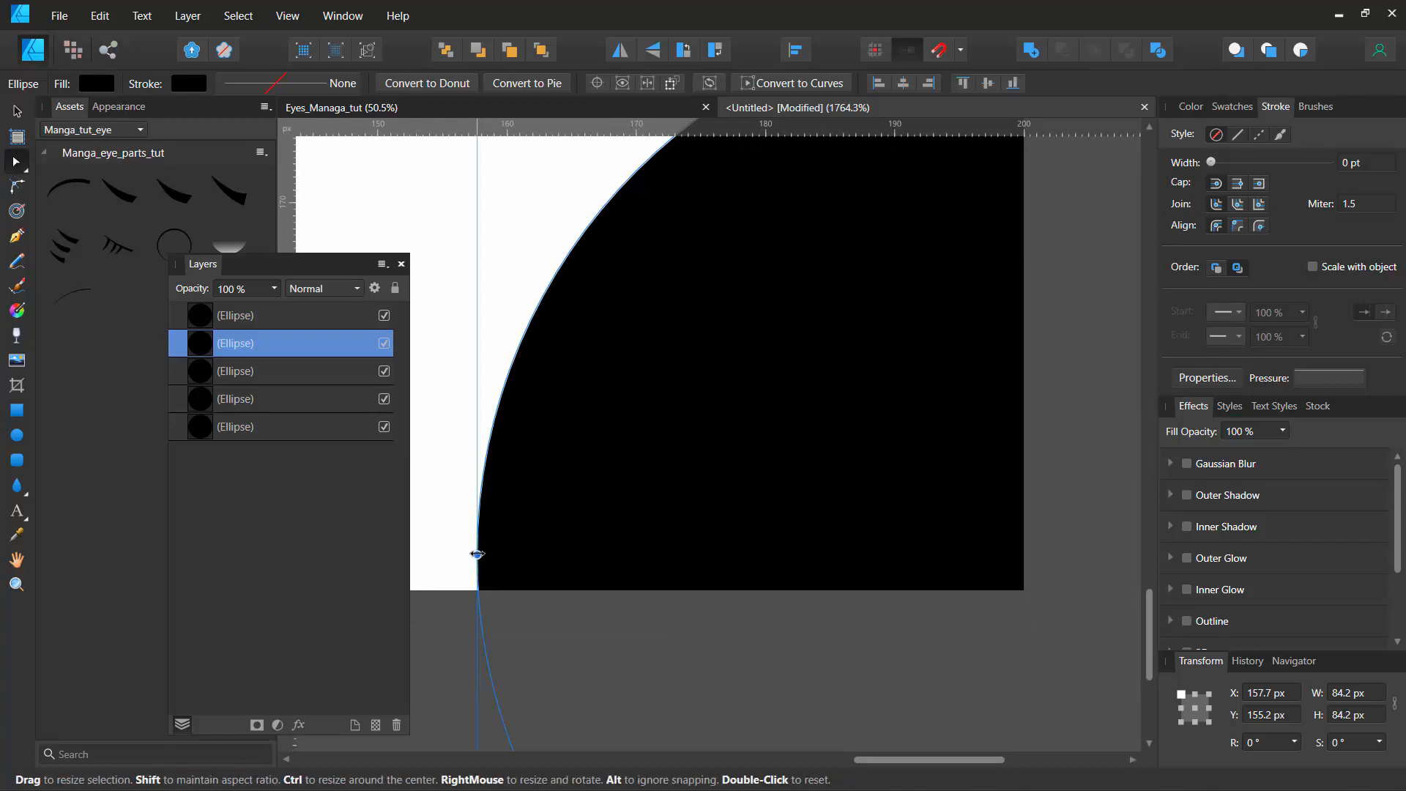
left_click(791, 83)
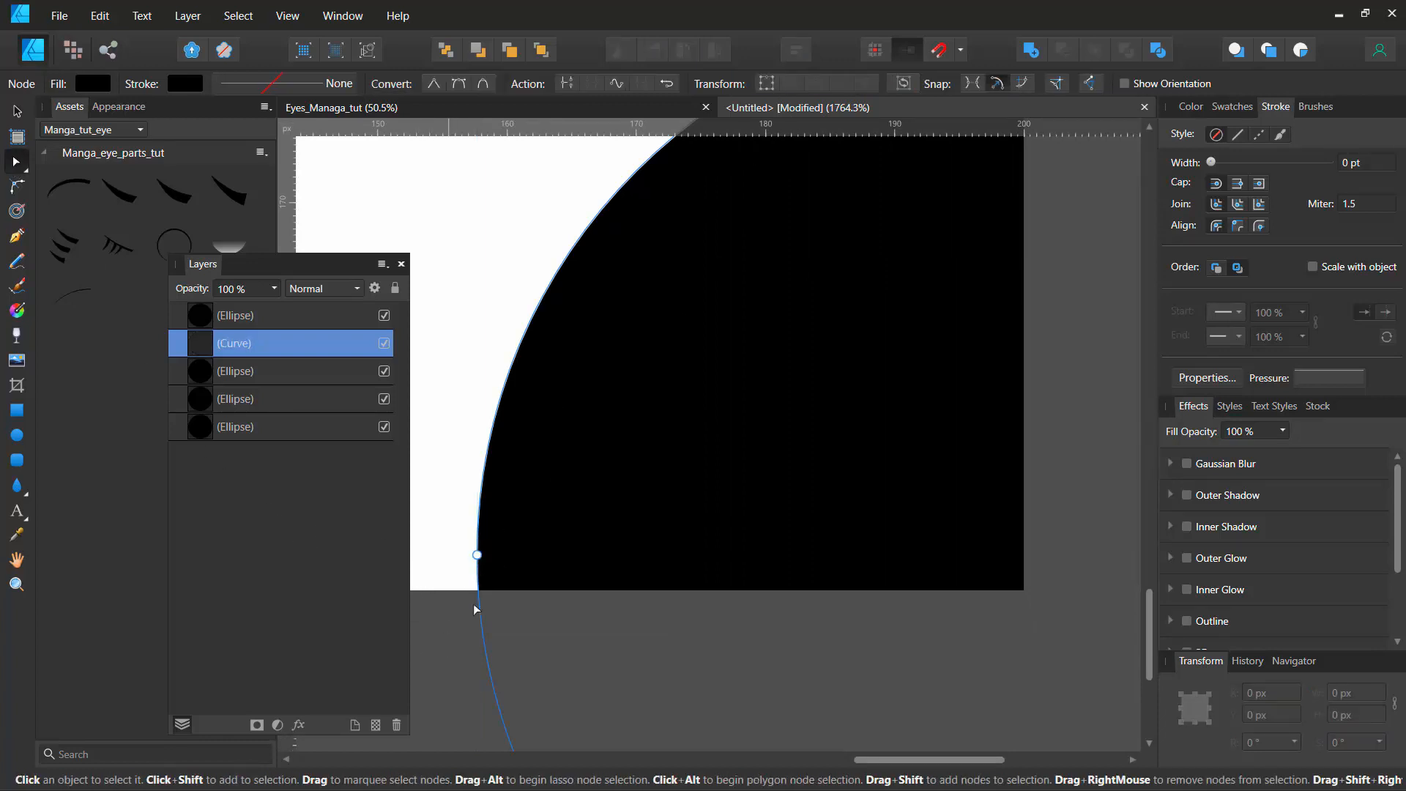
left_click_drag(478, 555, 477, 589)
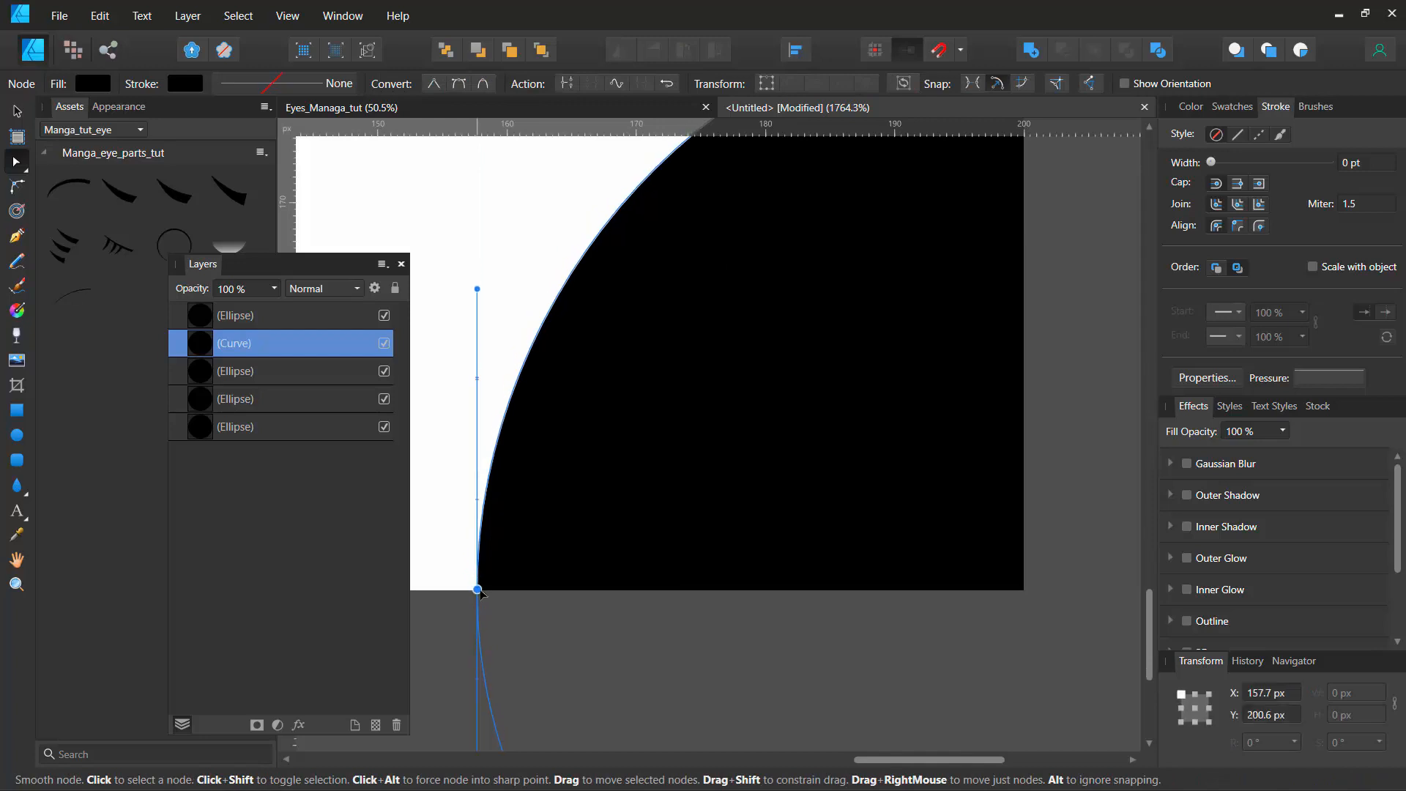
scroll(664, 500, "down", 3)
scroll(674, 409, "down", 5)
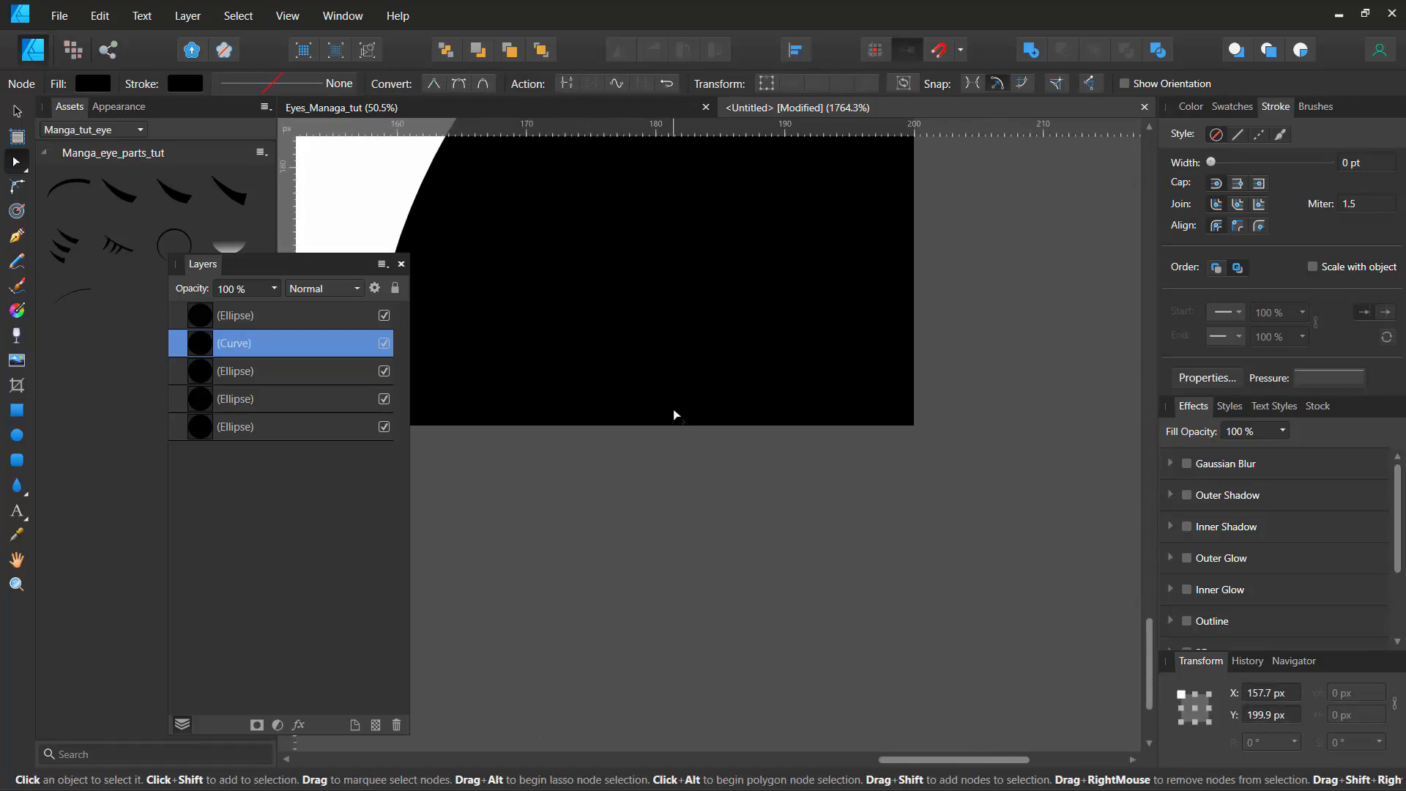
scroll(687, 470, "down", 2)
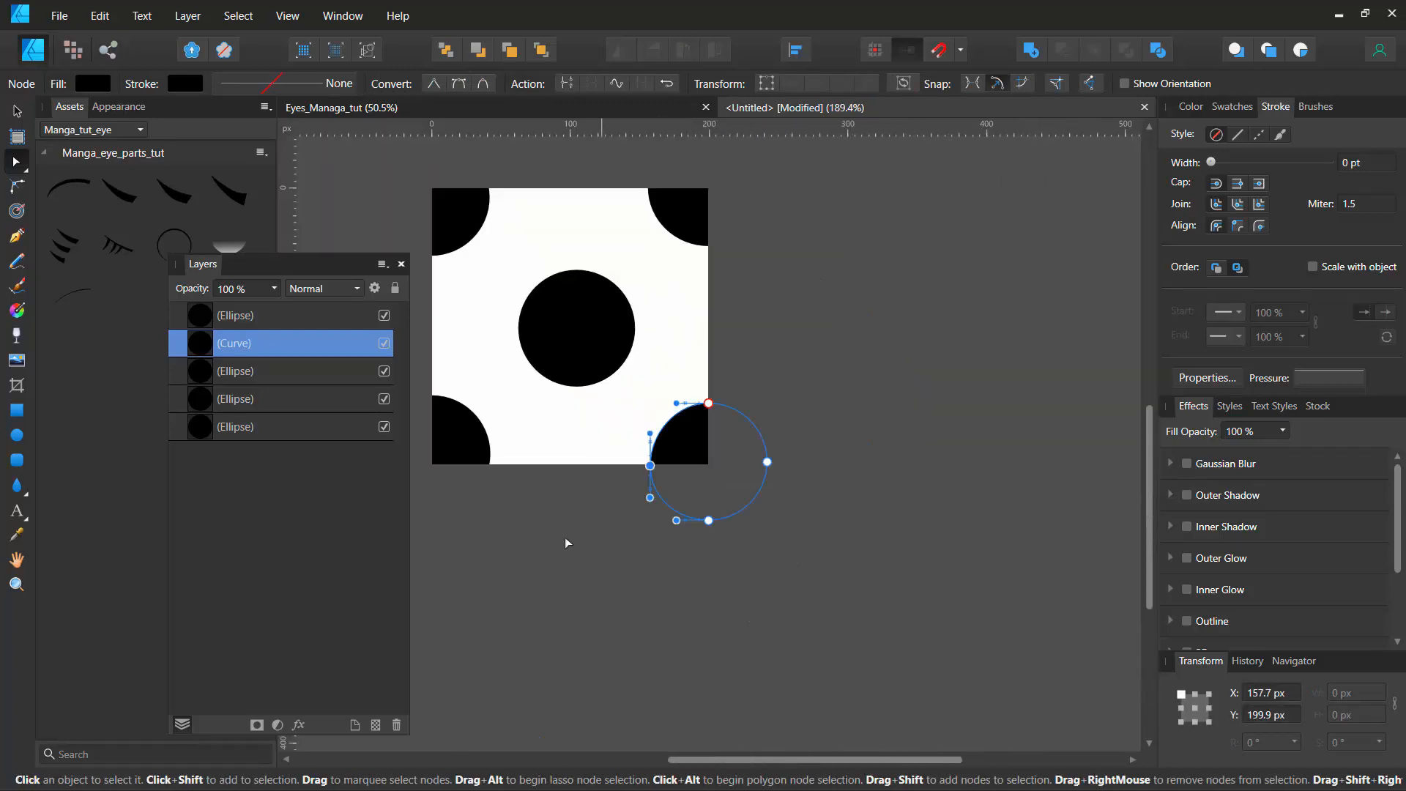
left_click_drag(554, 547, 694, 636)
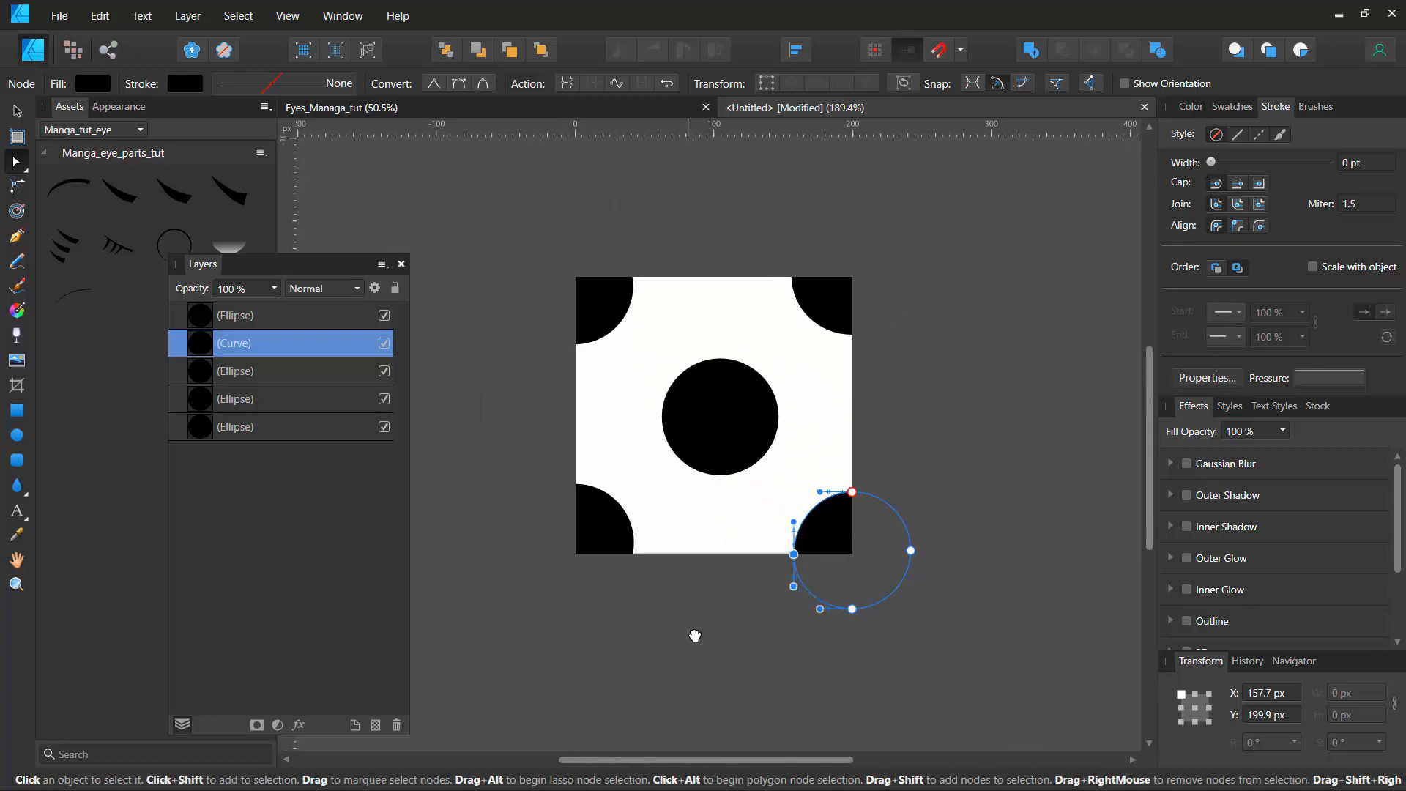
left_click_drag(1399, 570, 1401, 627)
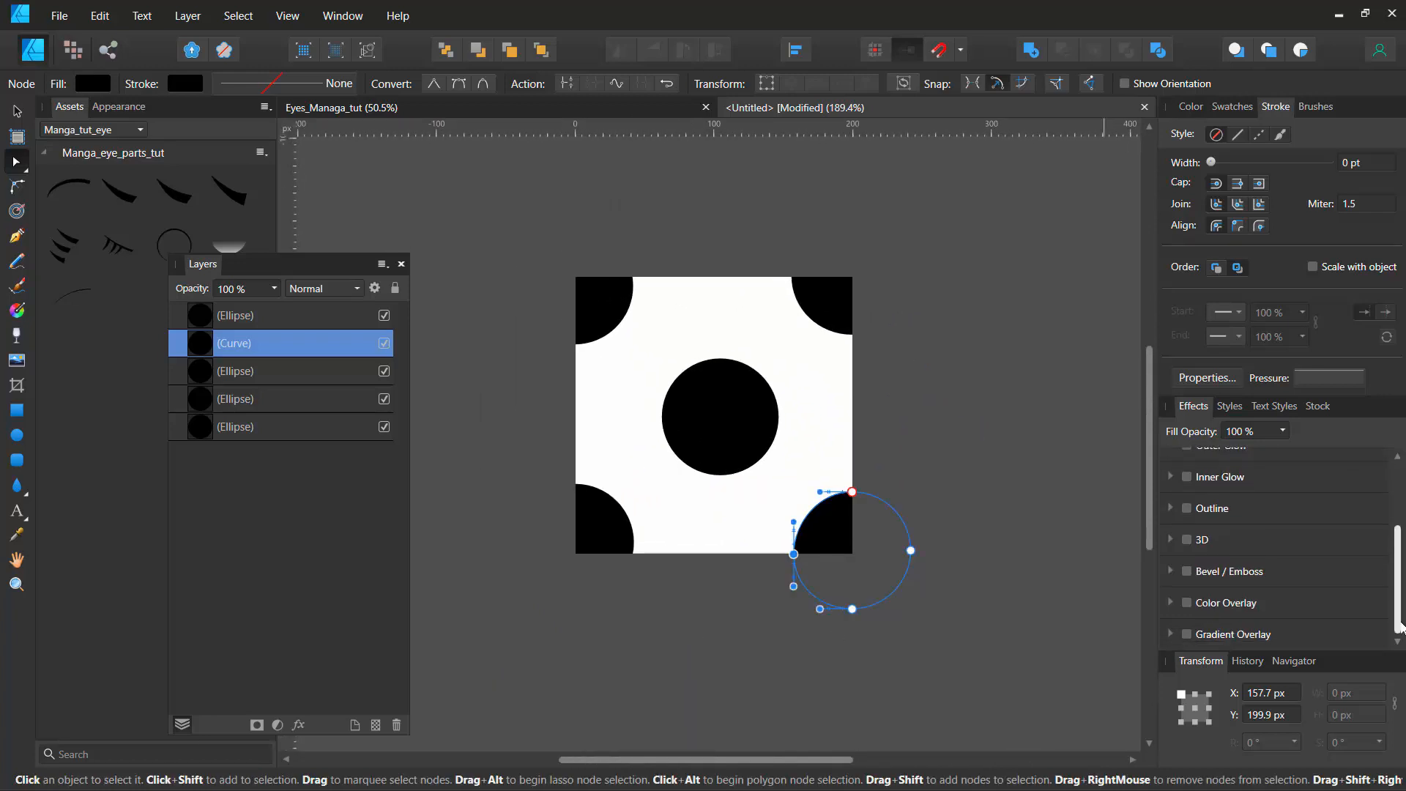
left_click(963, 468)
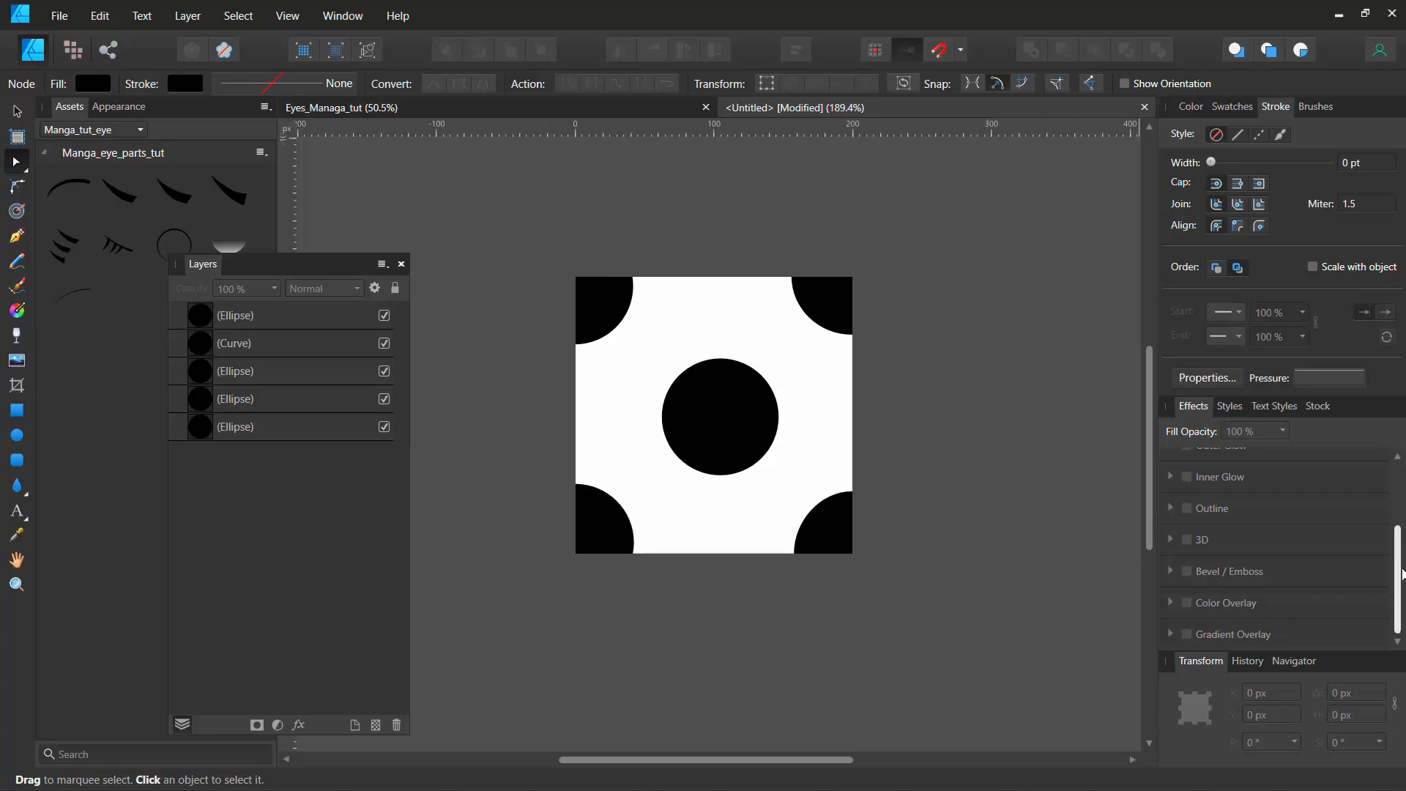
left_click_drag(1398, 535, 1400, 469)
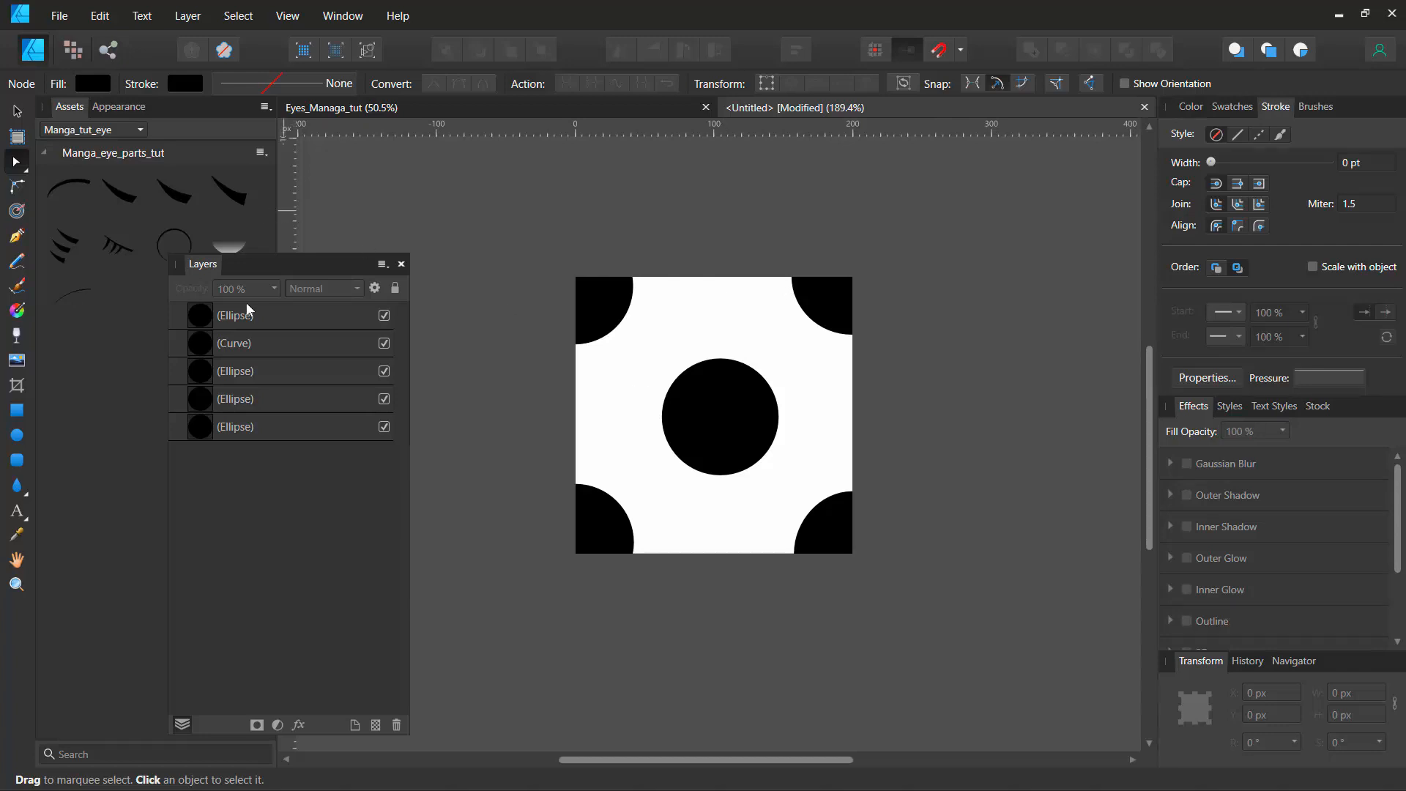
Step: Export the whole document as a 200 x 200 px PNG named circle in the Affinity Design folder
left_click(60, 18)
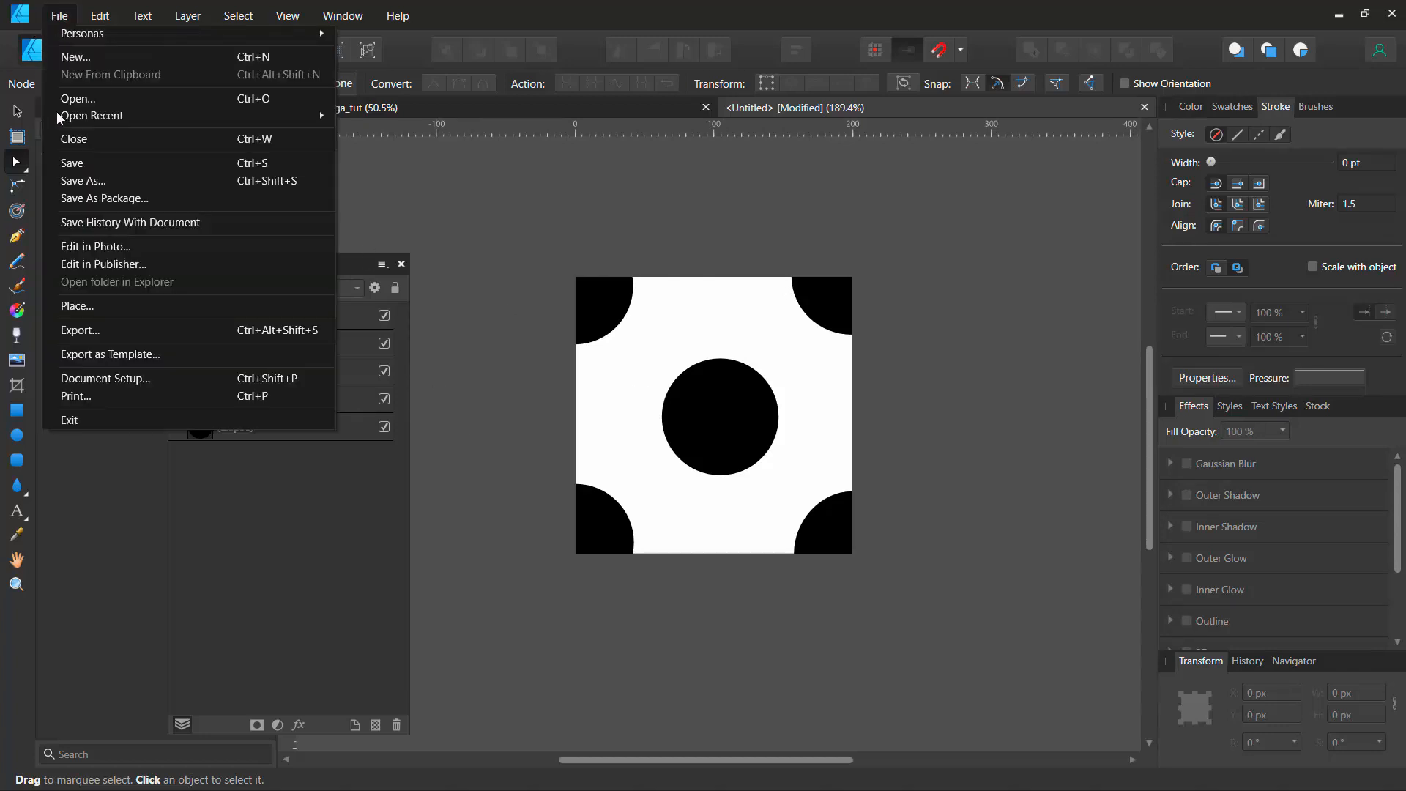
left_click(80, 329)
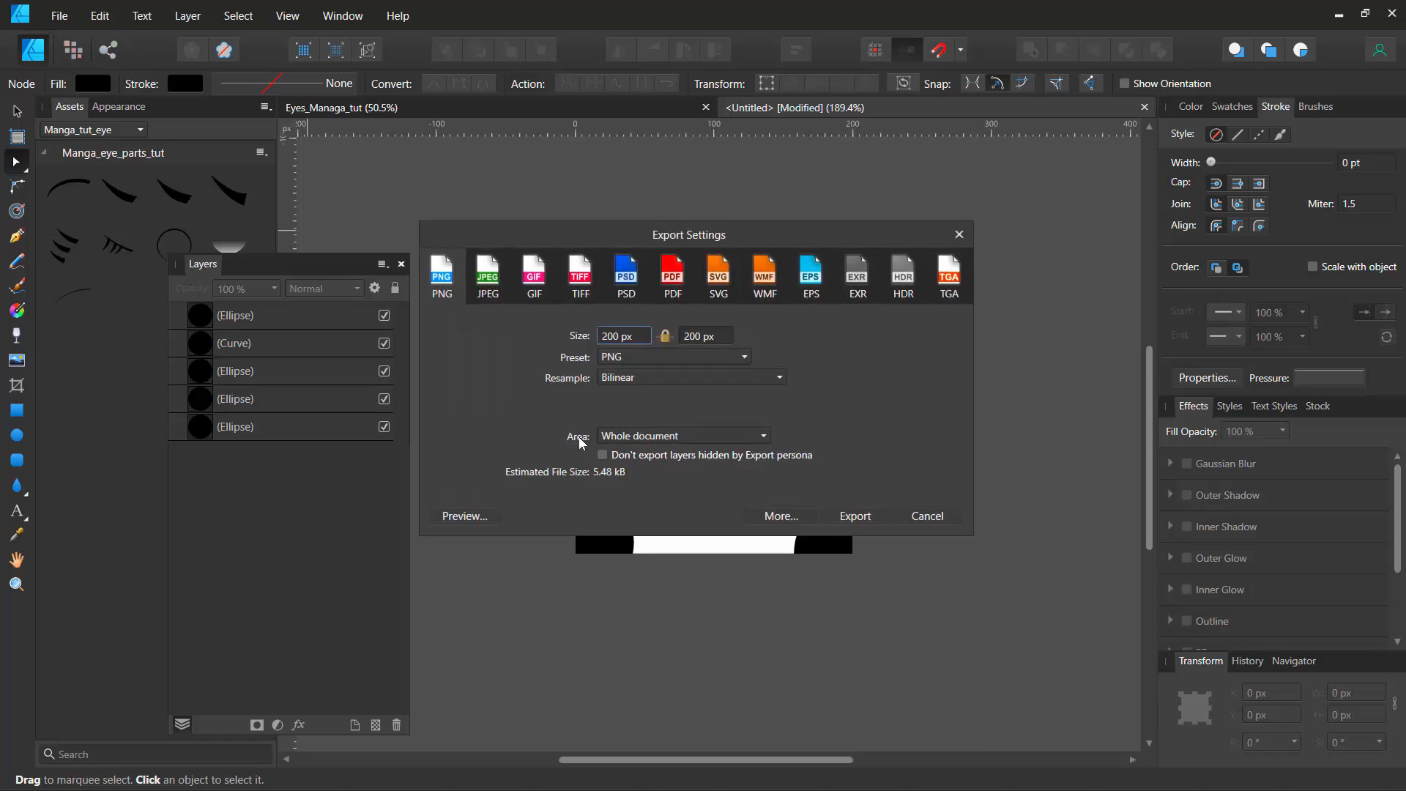
left_click(756, 440)
left_click(756, 440)
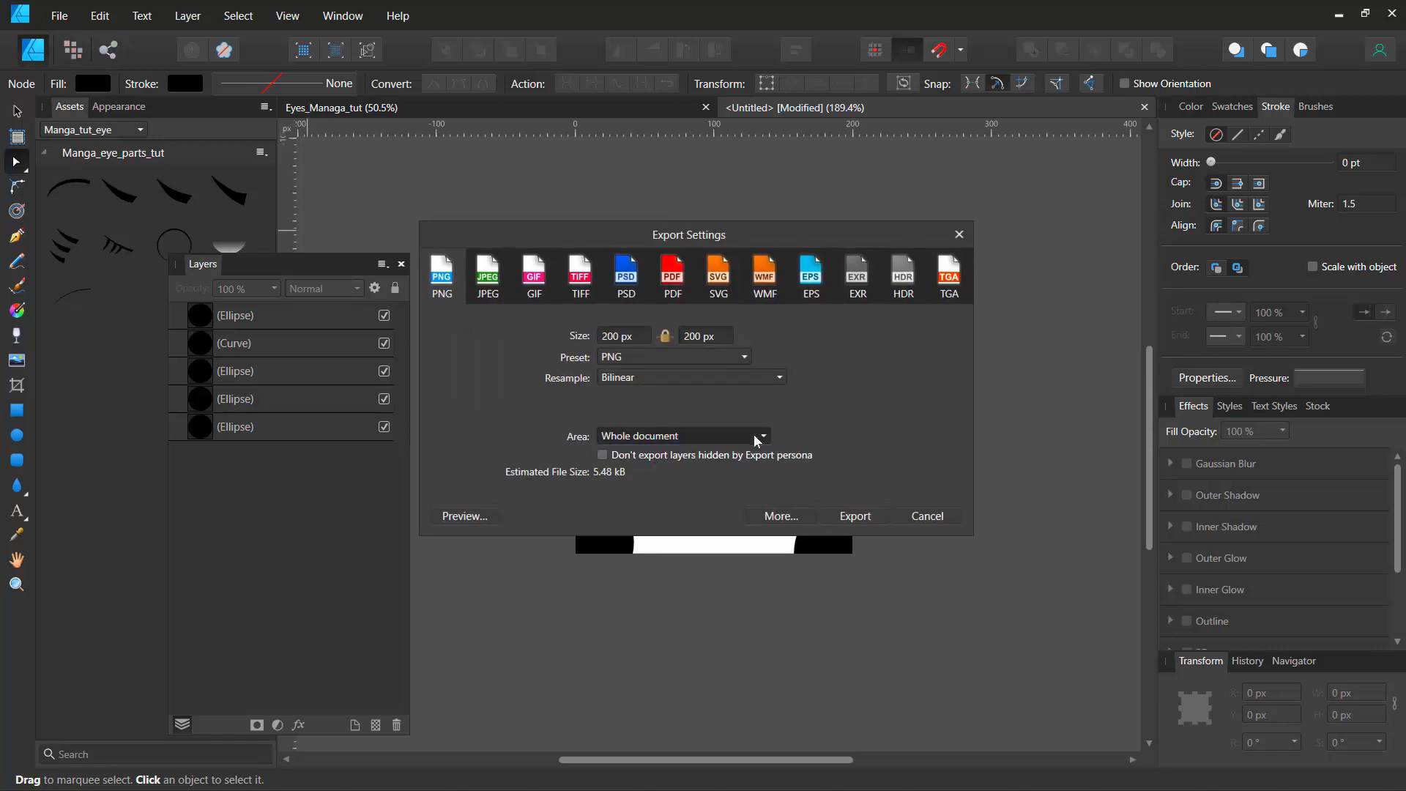
left_click(635, 363)
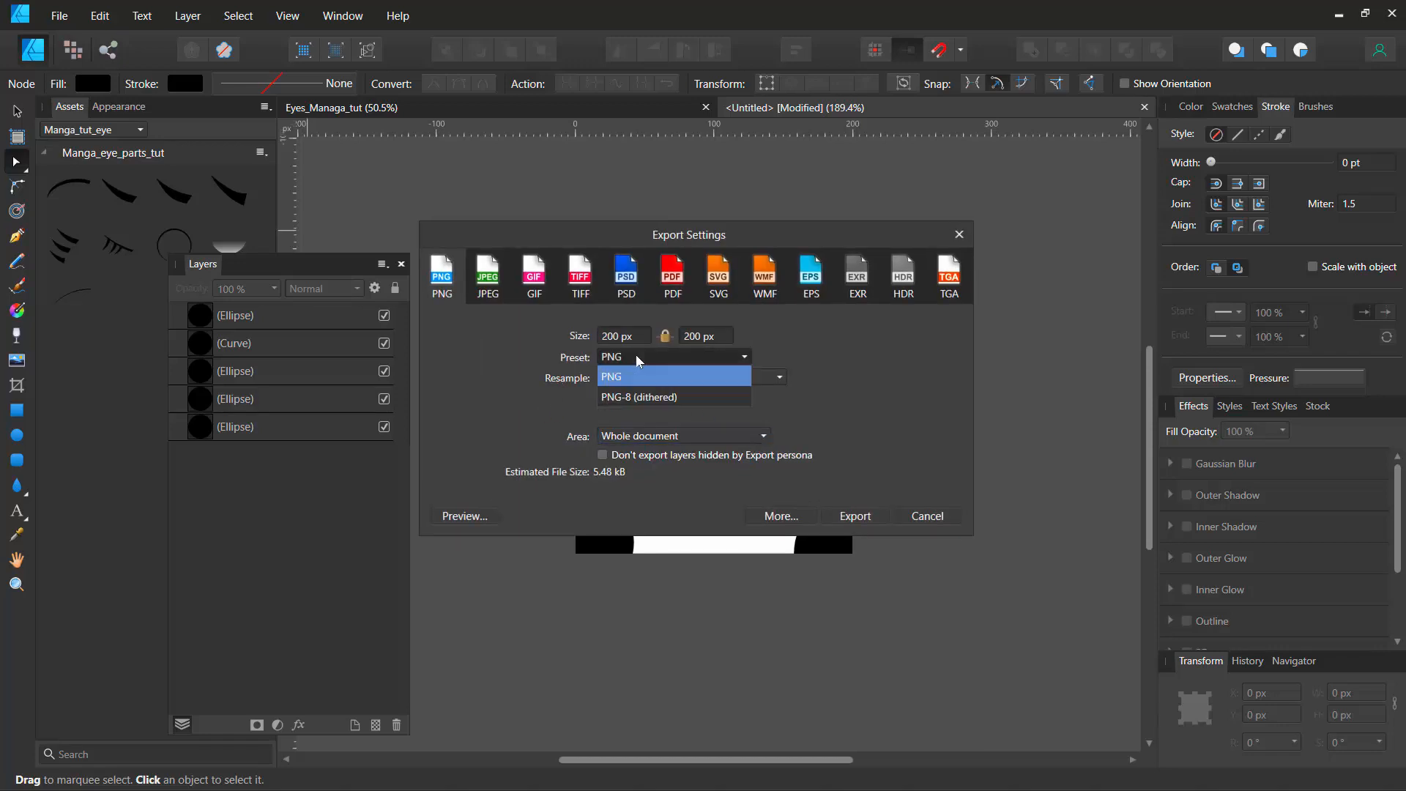
left_click(635, 363)
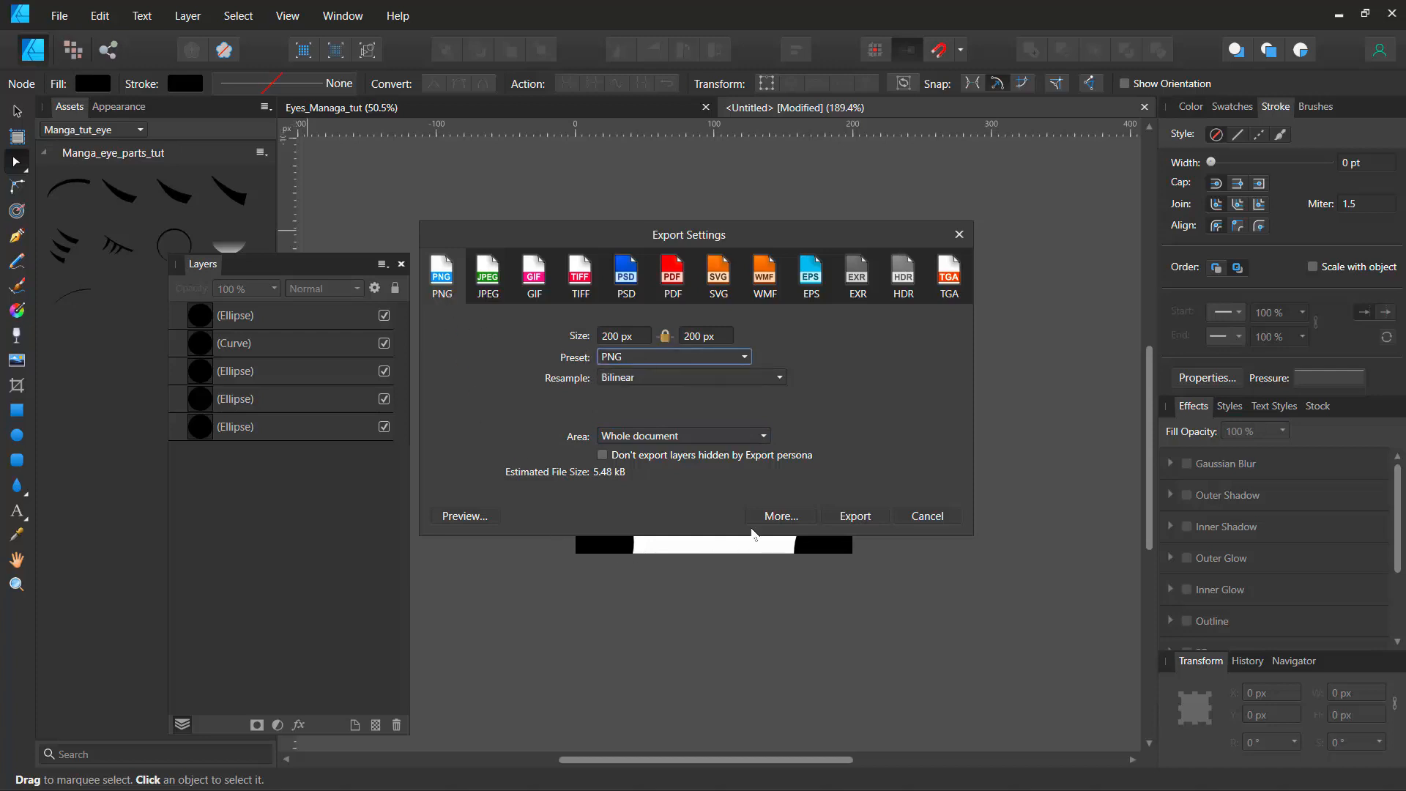
left_click(855, 516)
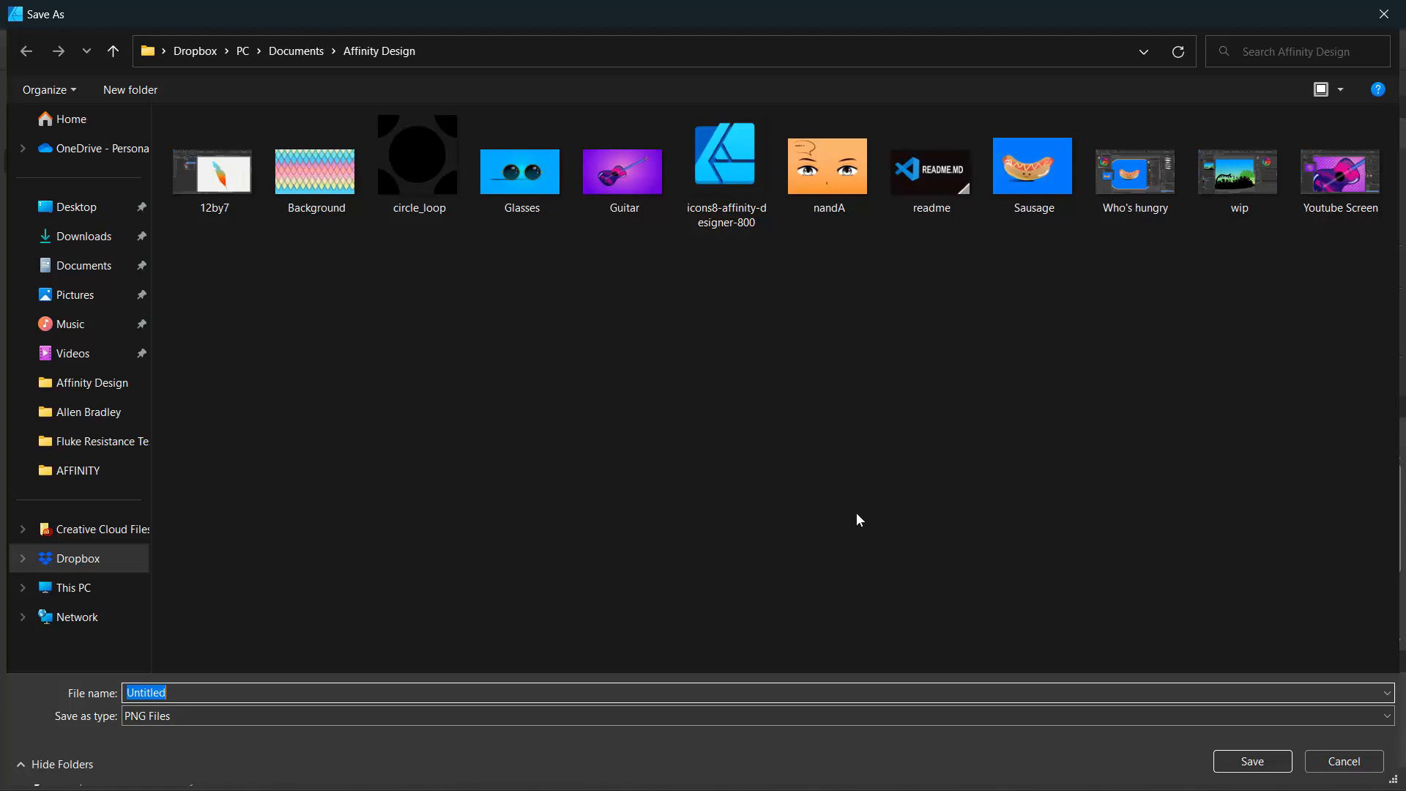
type("circ")
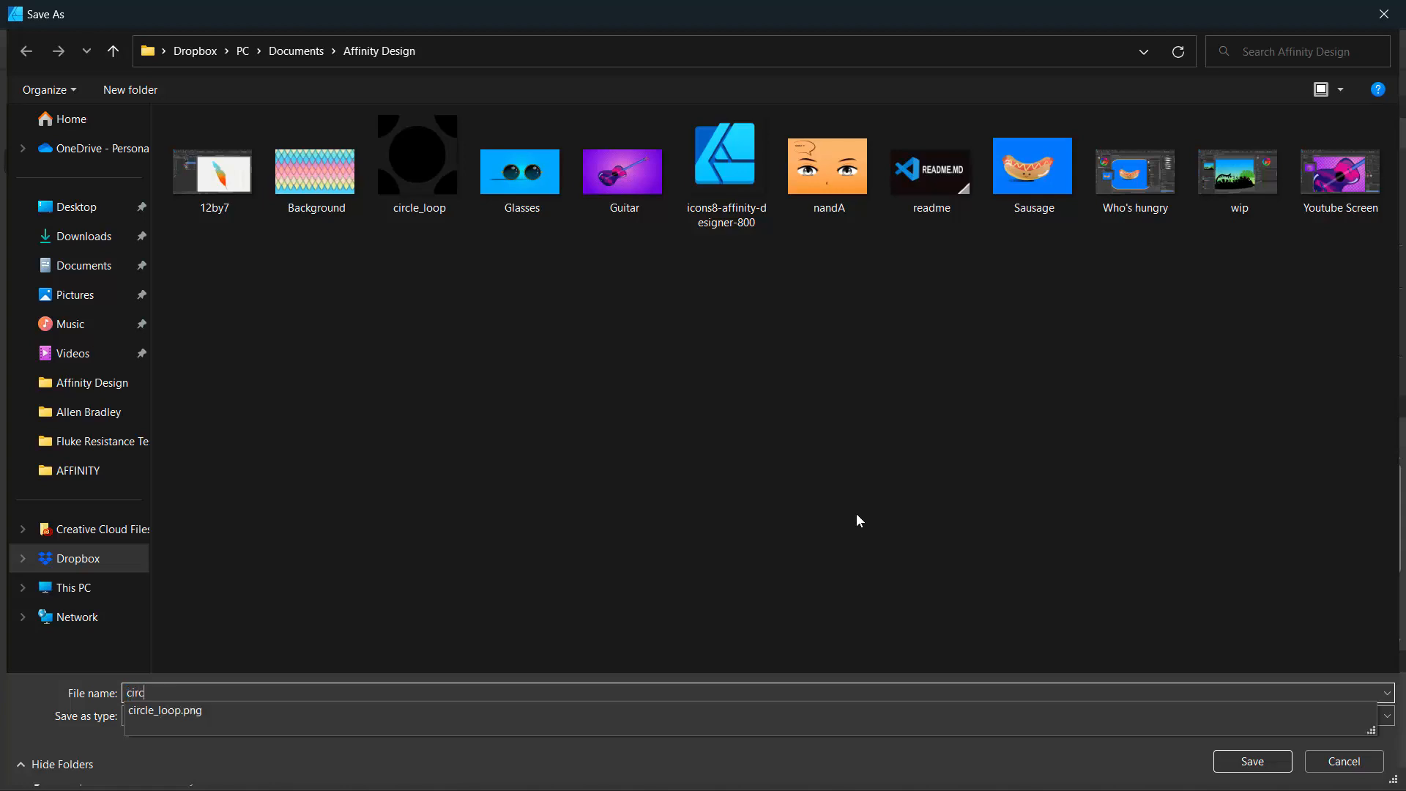
type("le")
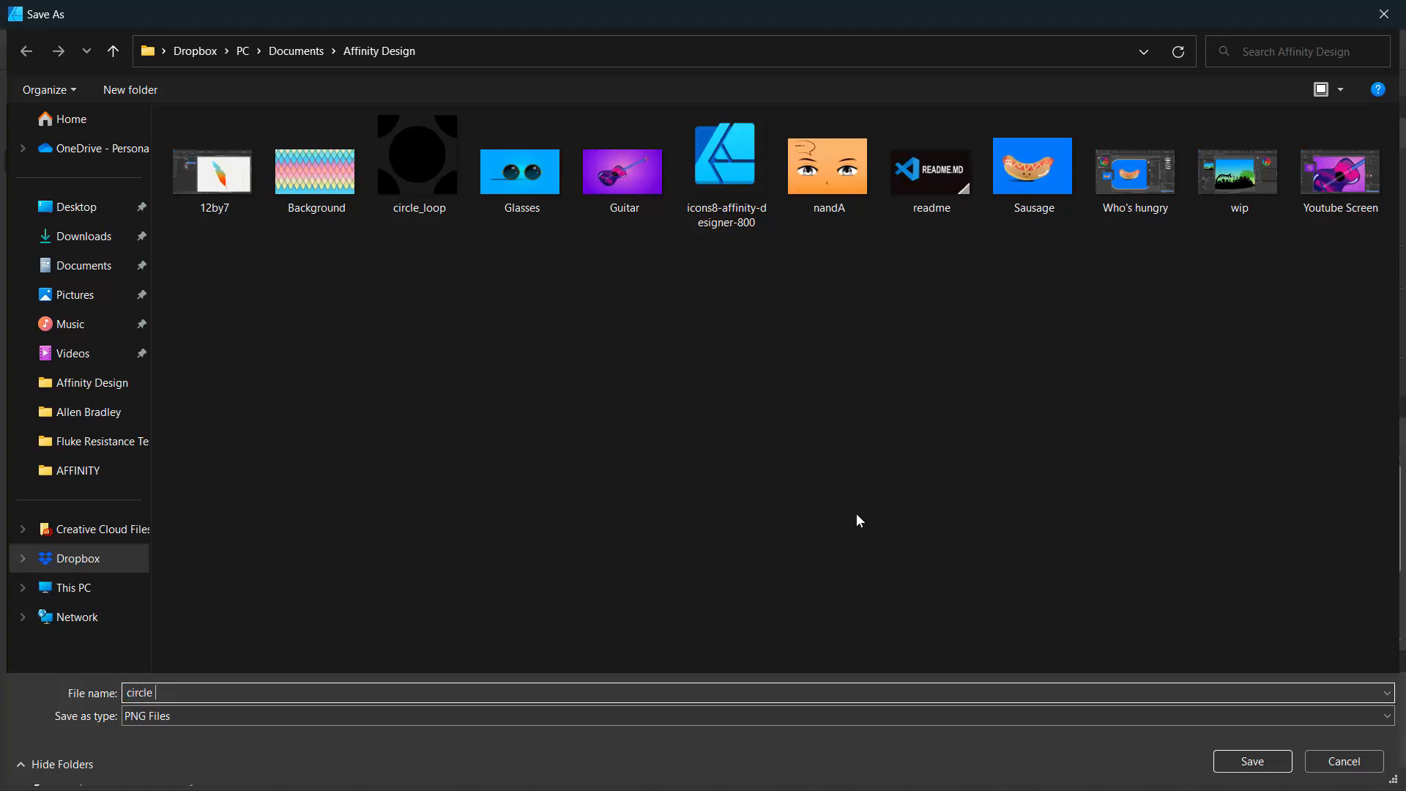
key("Return")
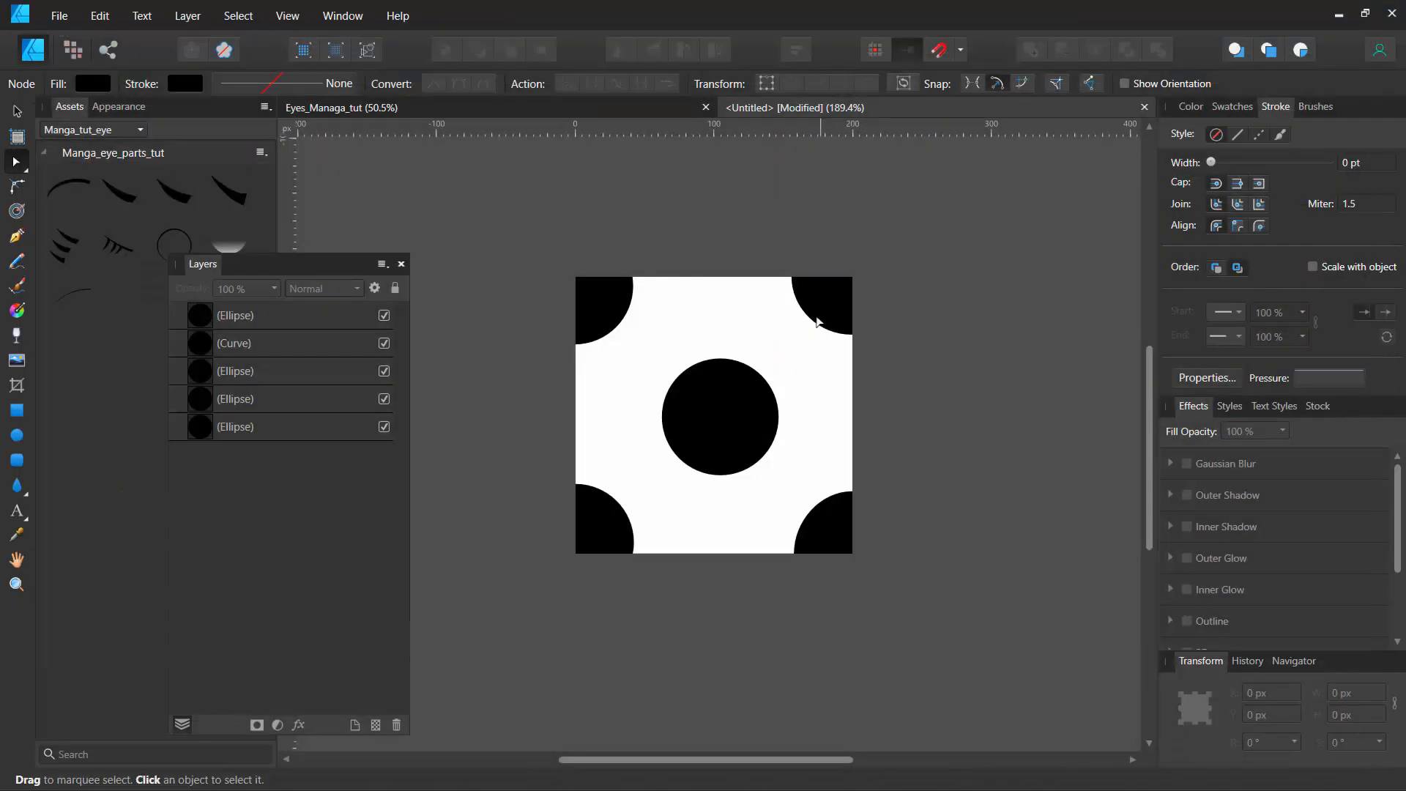
left_click(409, 107)
left_click(797, 269)
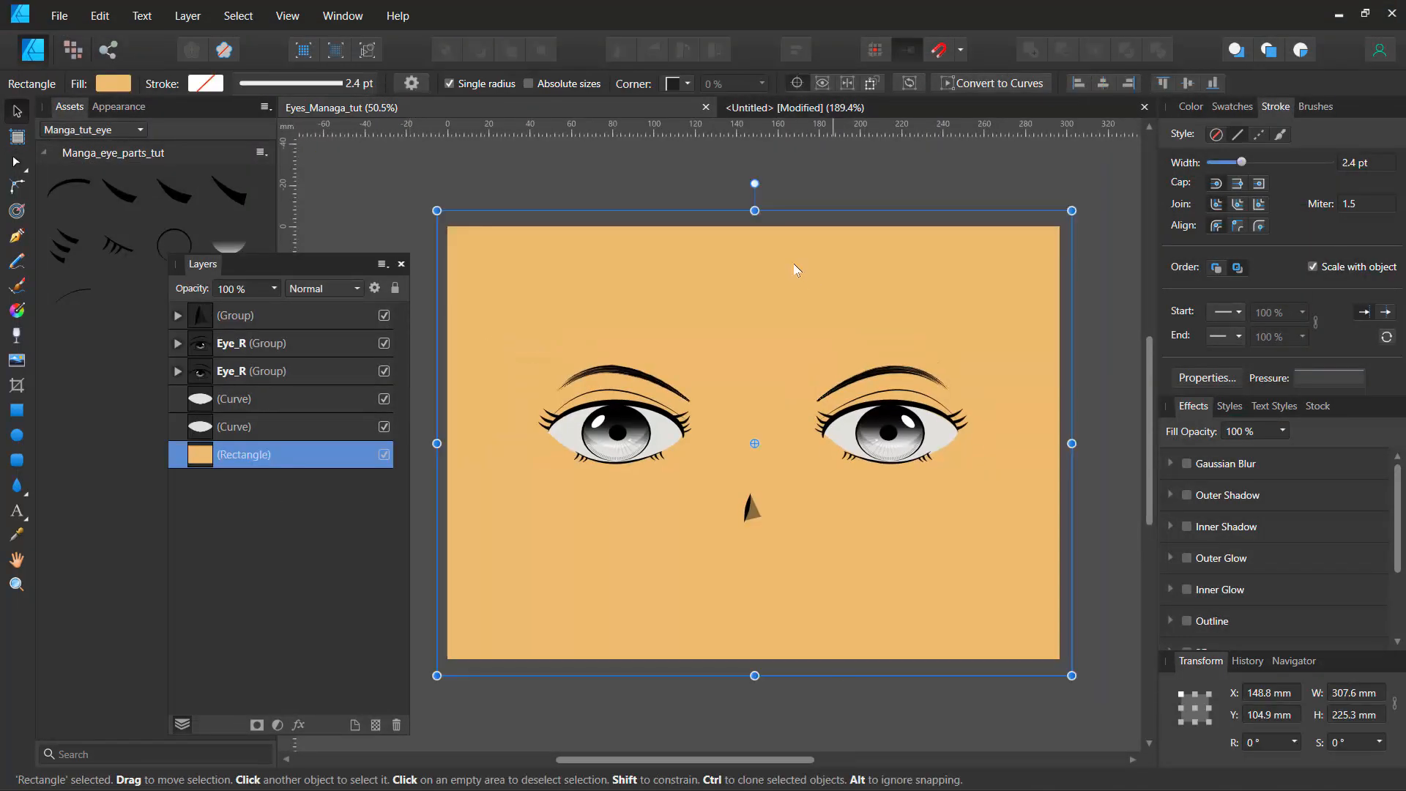
left_click(18, 312)
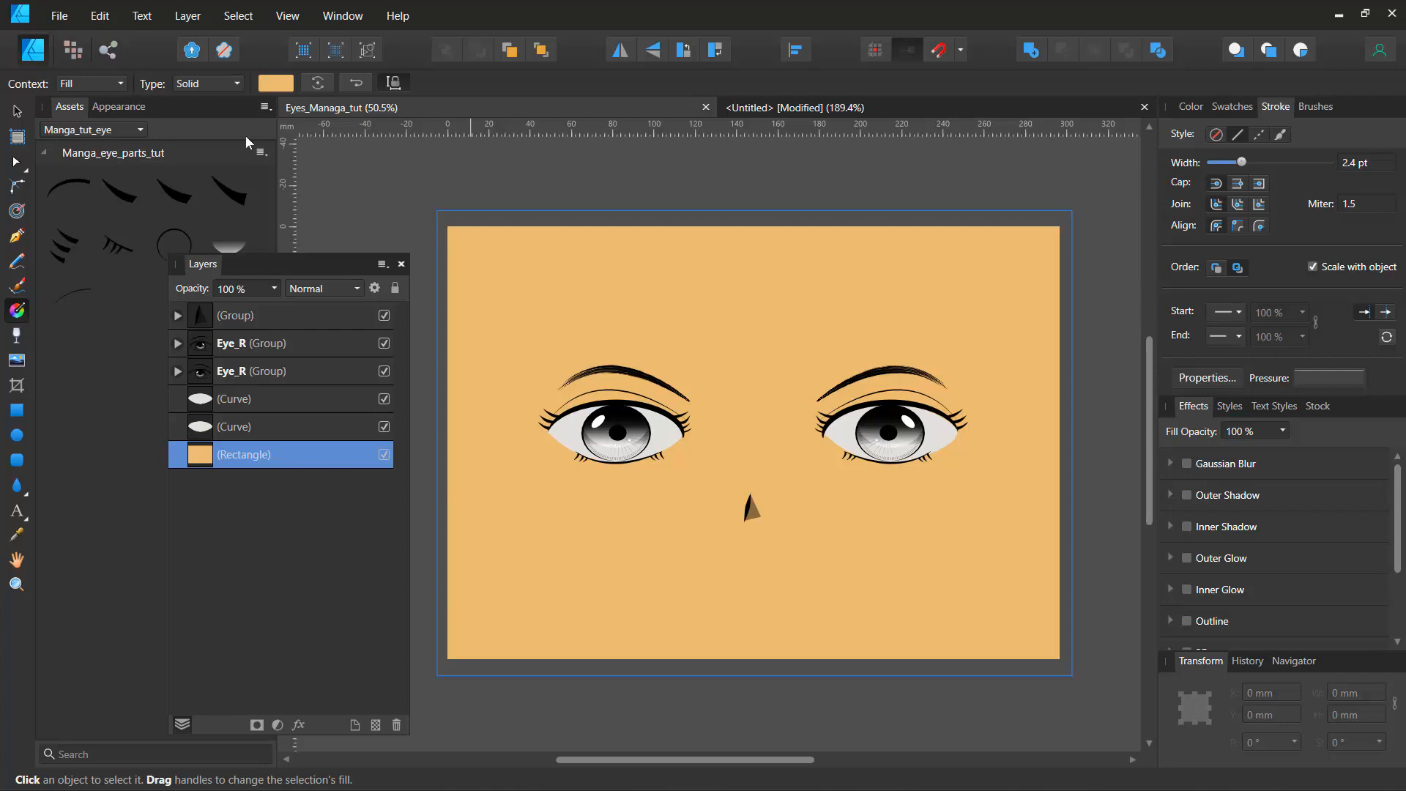
left_click(235, 84)
left_click(197, 224)
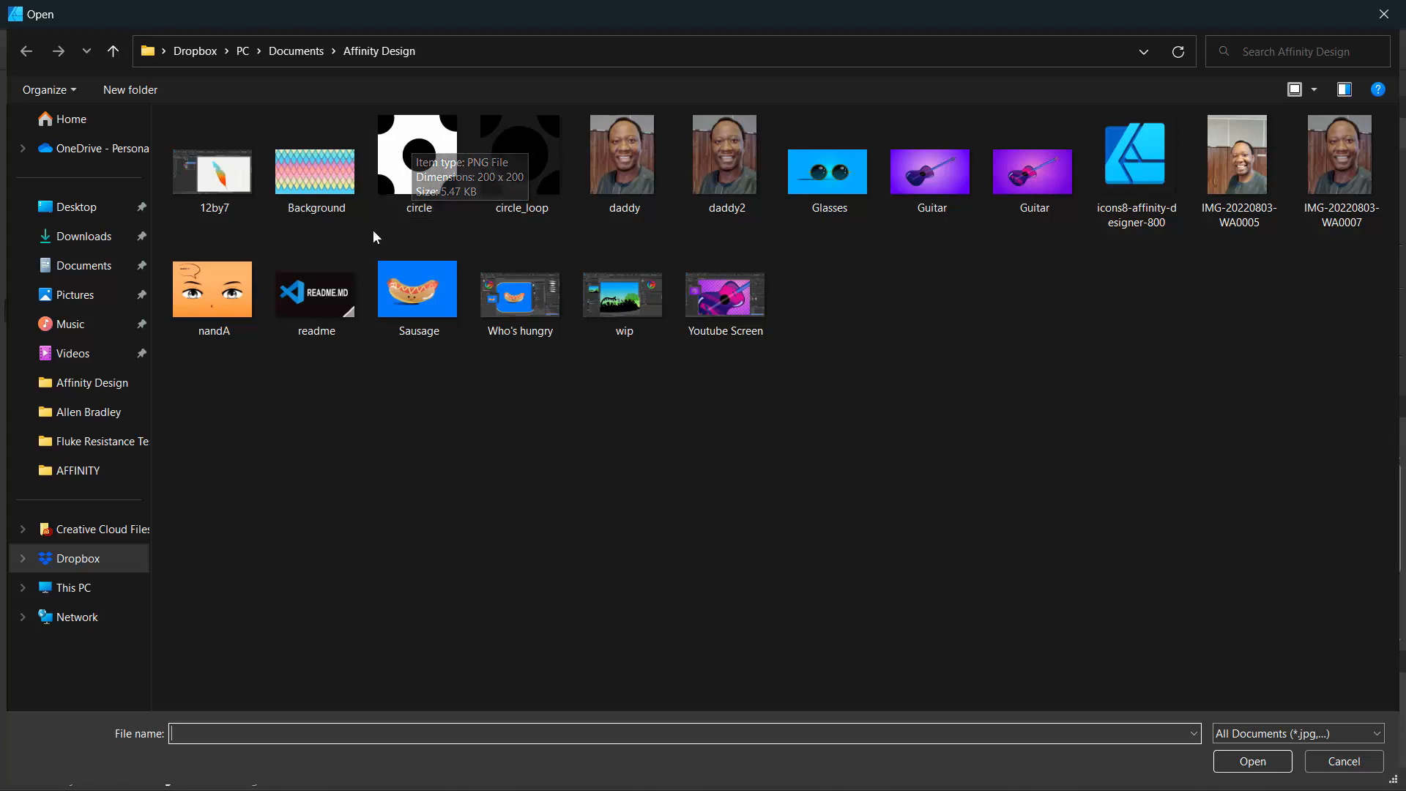
left_click(1344, 762)
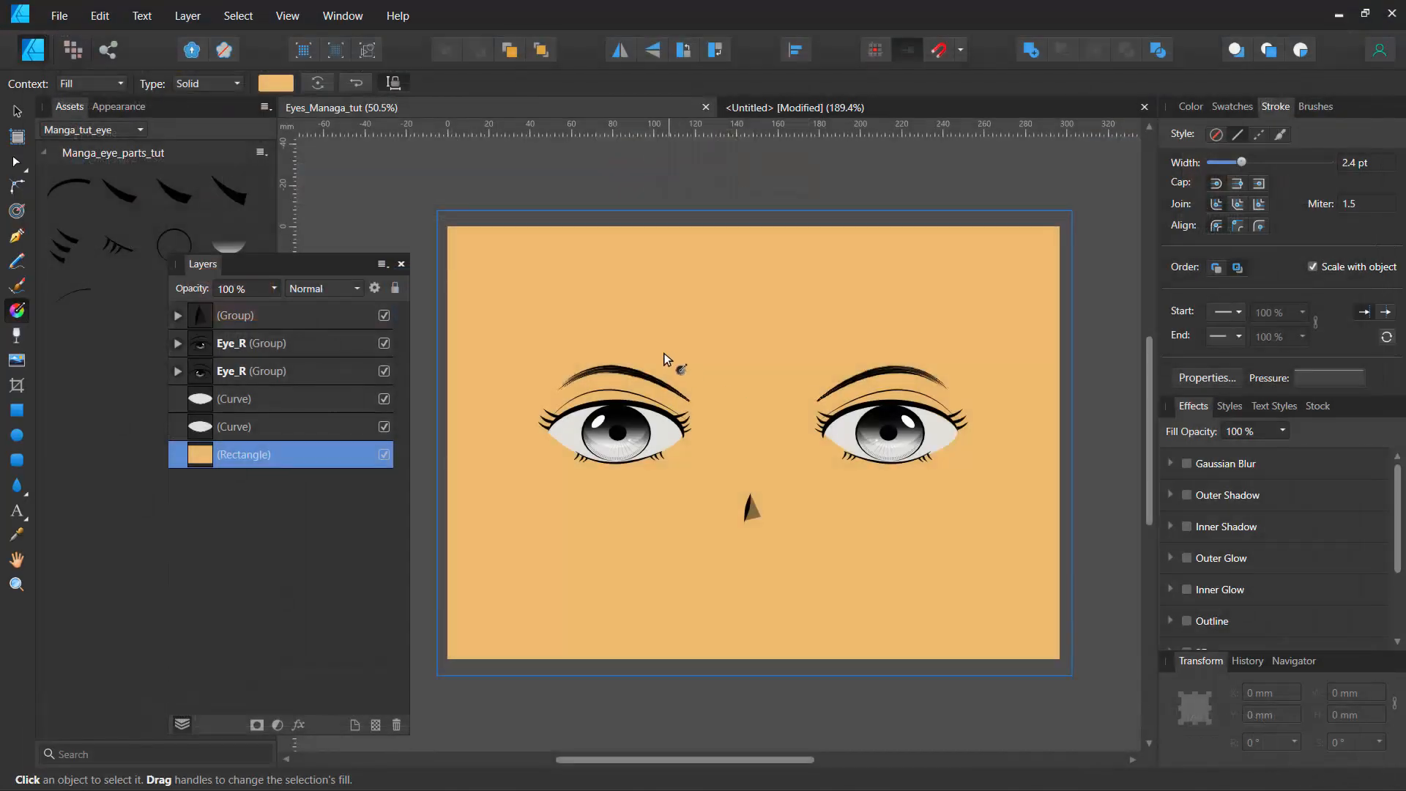
left_click(877, 104)
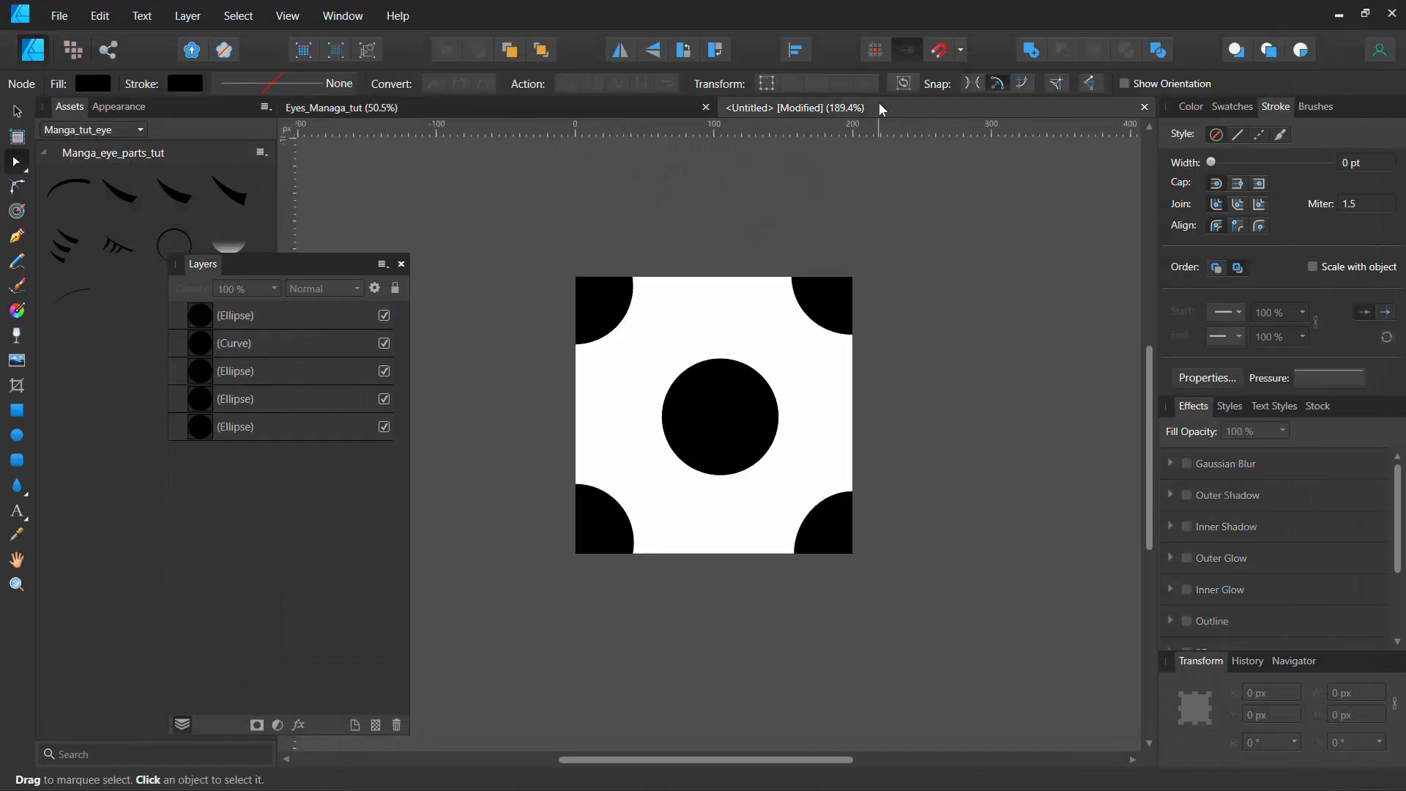
Step: Close the untitled tile document without saving it and create a 200 px square document with a transparent background
left_click(1145, 108)
left_click(726, 419)
left_click(54, 22)
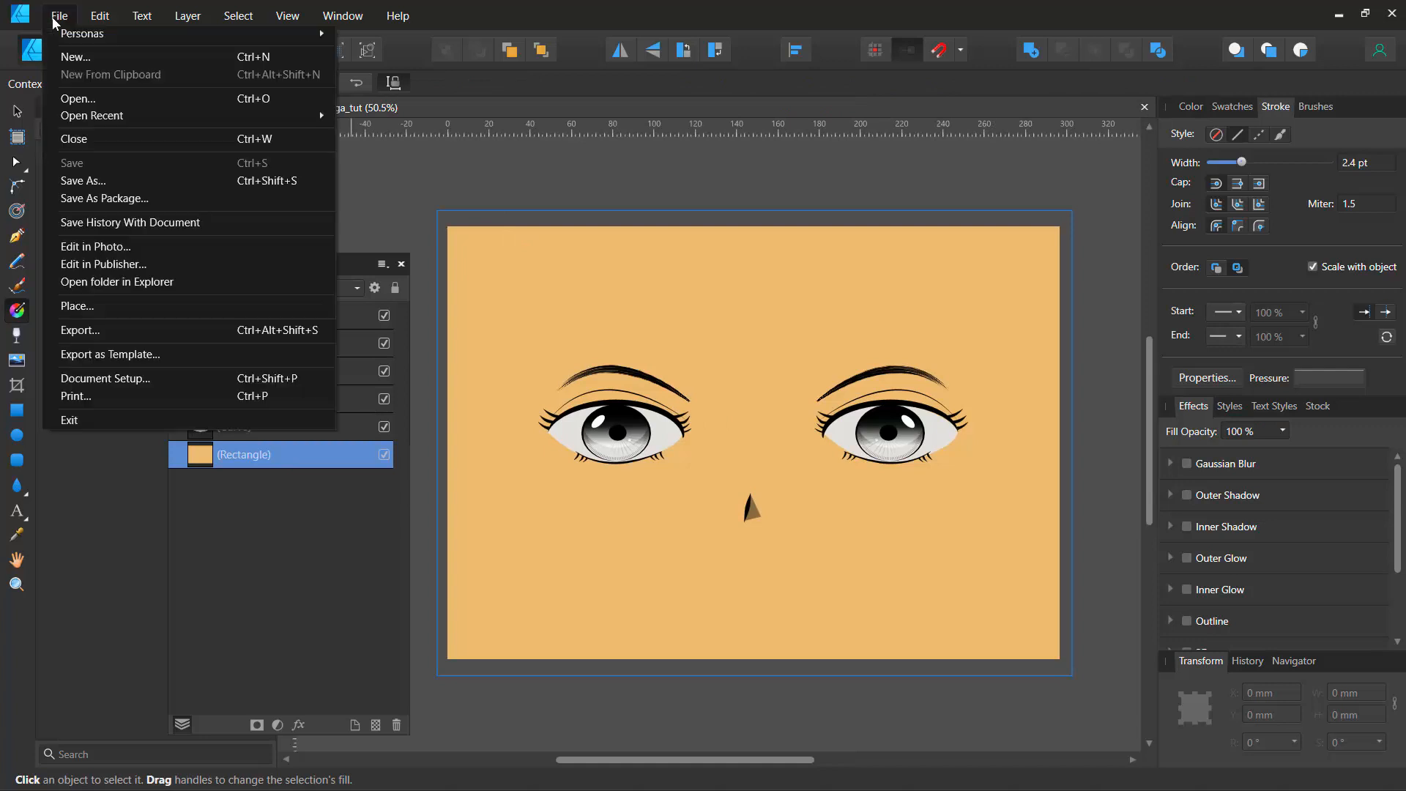
left_click(72, 49)
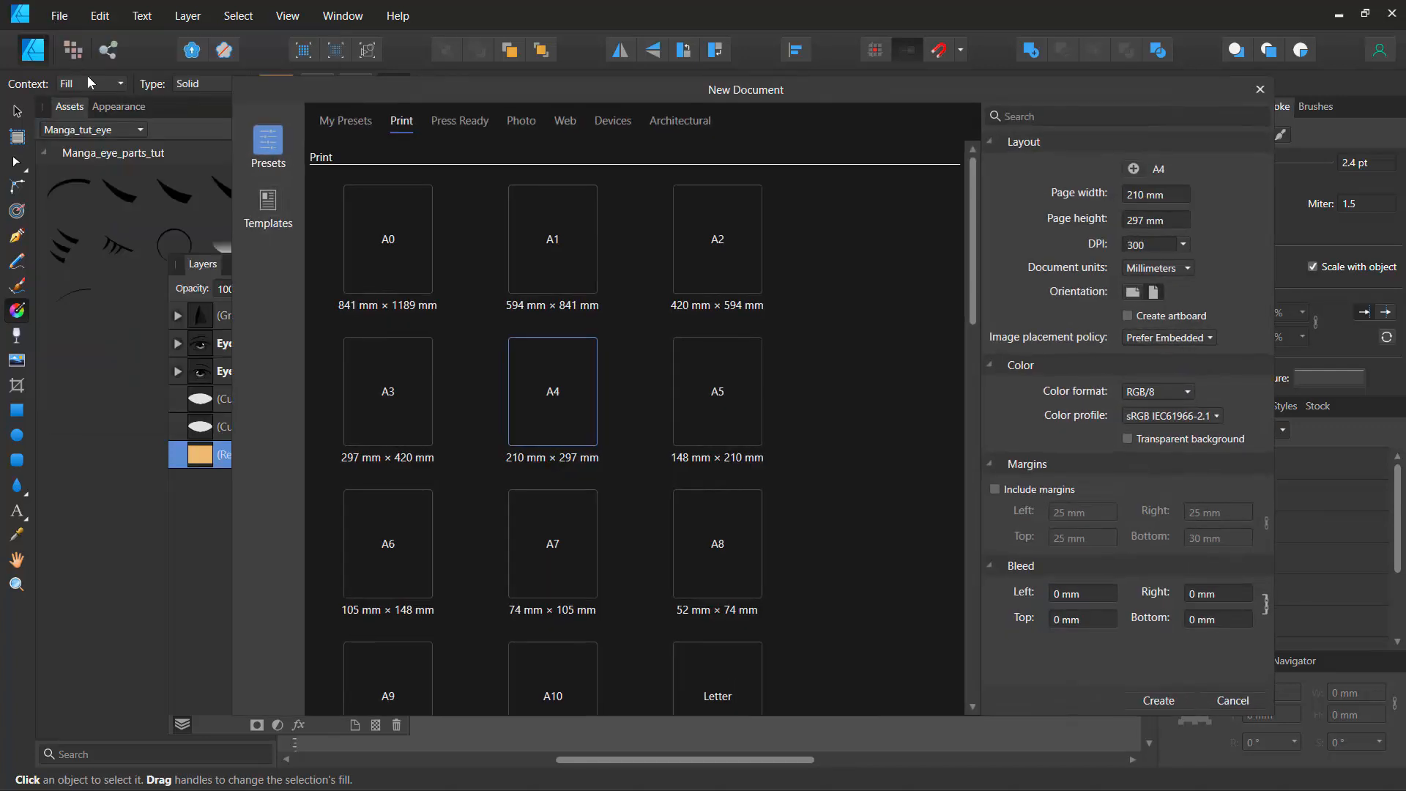
left_click(1166, 265)
left_click(1154, 296)
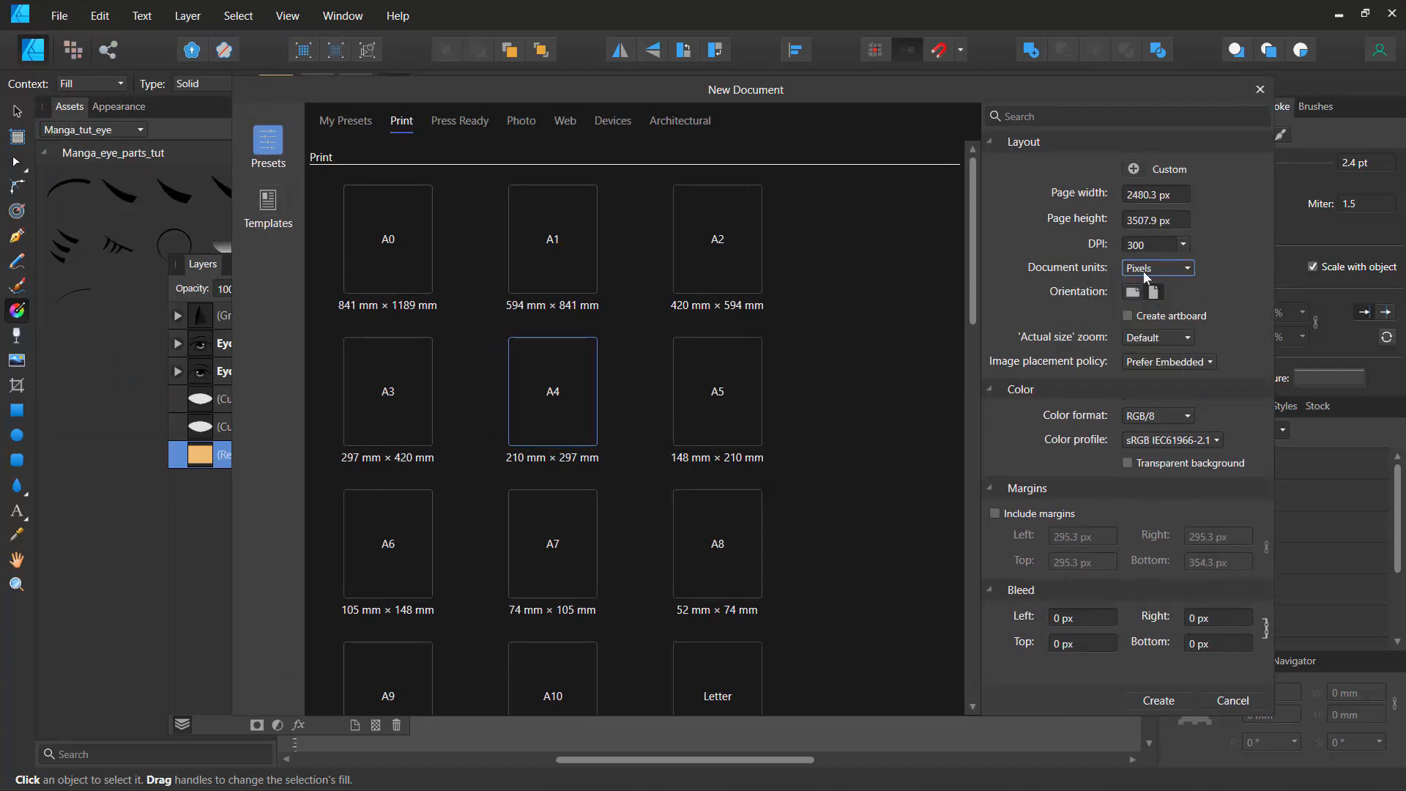
left_click(1150, 196)
key("BackSpace")
left_click(1128, 463)
left_click(1142, 701)
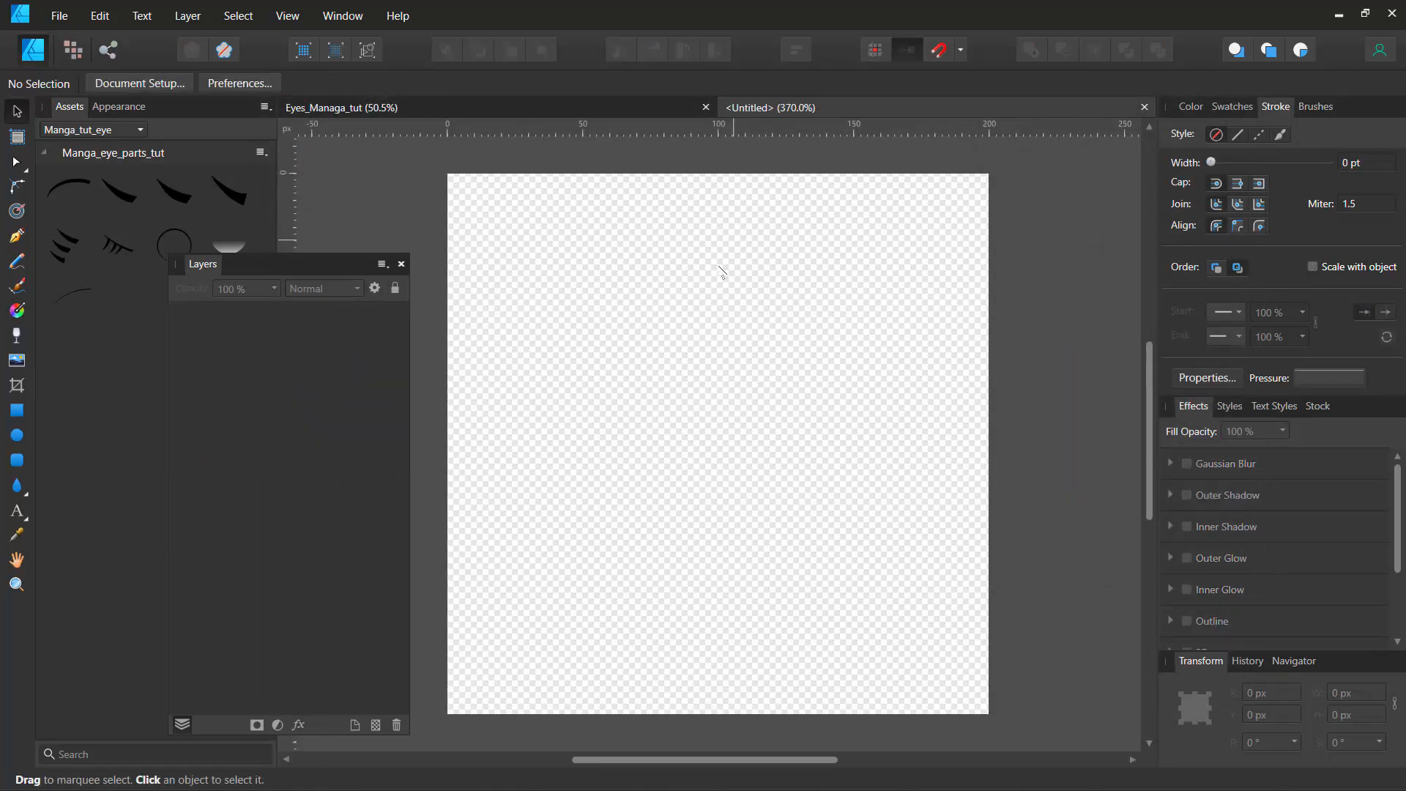
Step: Draw a black-filled circle near the page centre and scale it to about 83 px wide
left_click(17, 436)
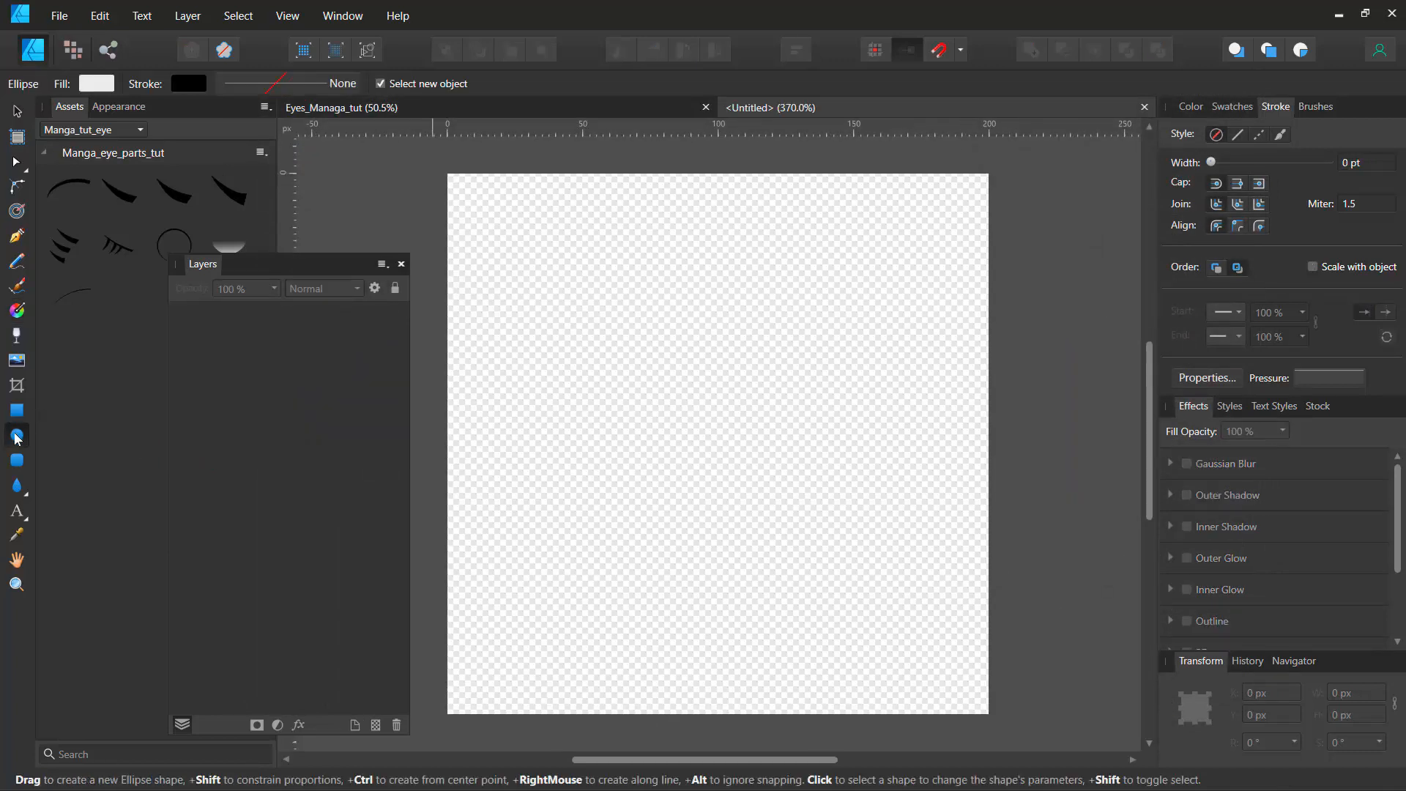
left_click(103, 85)
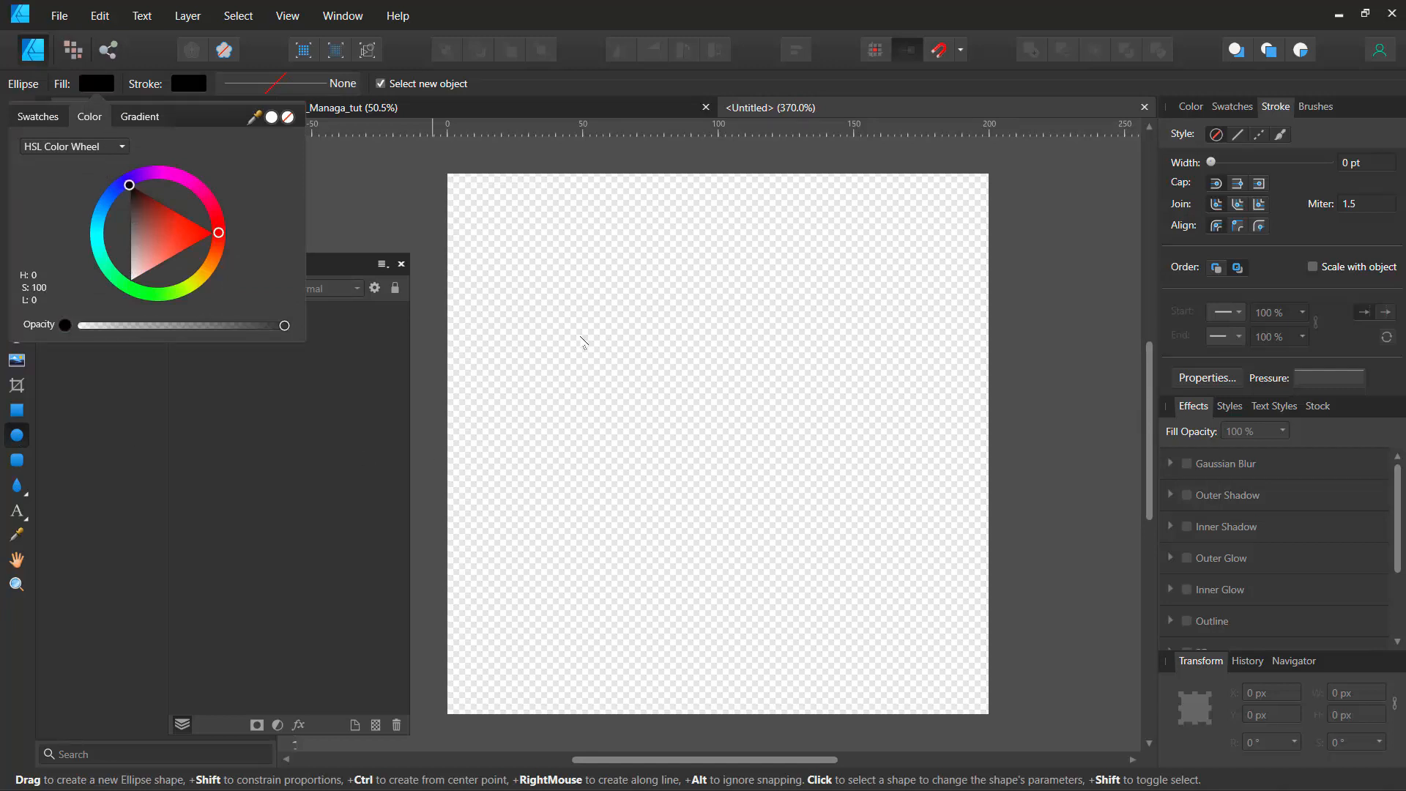
left_click_drag(591, 337, 898, 618)
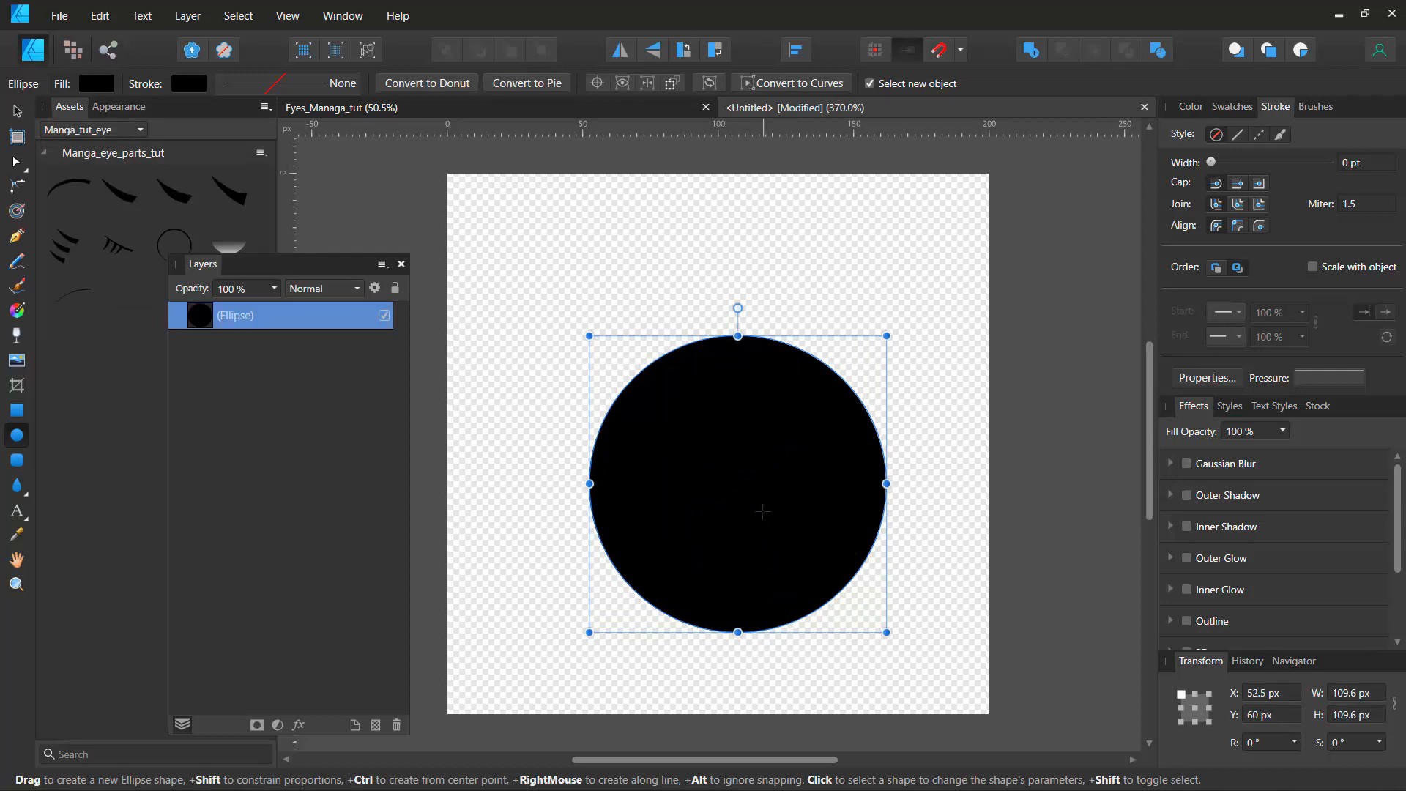
key("v")
left_click_drag(746, 493, 724, 445)
left_click_drag(569, 282, 640, 354)
Step: Copy the centre circle to the page's top-left corner, placed at about X -41.6 px, Y -40.8 px
mouse_move(711, 449)
left_mouse_down()
mouse_move(642, 406)
mouse_move(511, 275)
mouse_move(473, 273)
mouse_move(449, 295)
mouse_move(441, 205)
mouse_move(420, 192)
mouse_move(477, 238)
mouse_move(386, 226)
left_mouse_up()
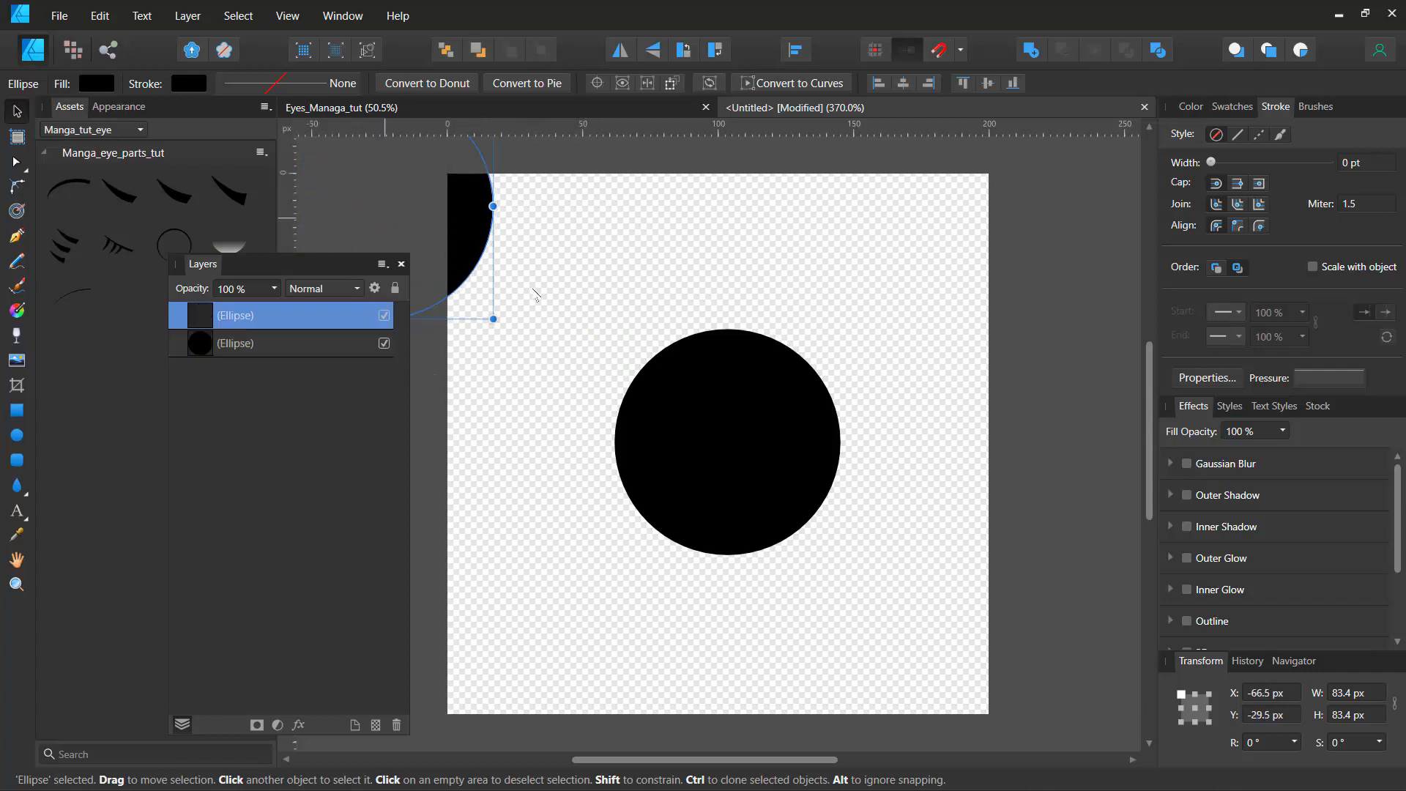
left_click_drag(512, 256, 729, 454)
mouse_move(615, 398)
left_mouse_down()
mouse_move(656, 425)
mouse_move(687, 419)
mouse_move(678, 359)
left_mouse_up()
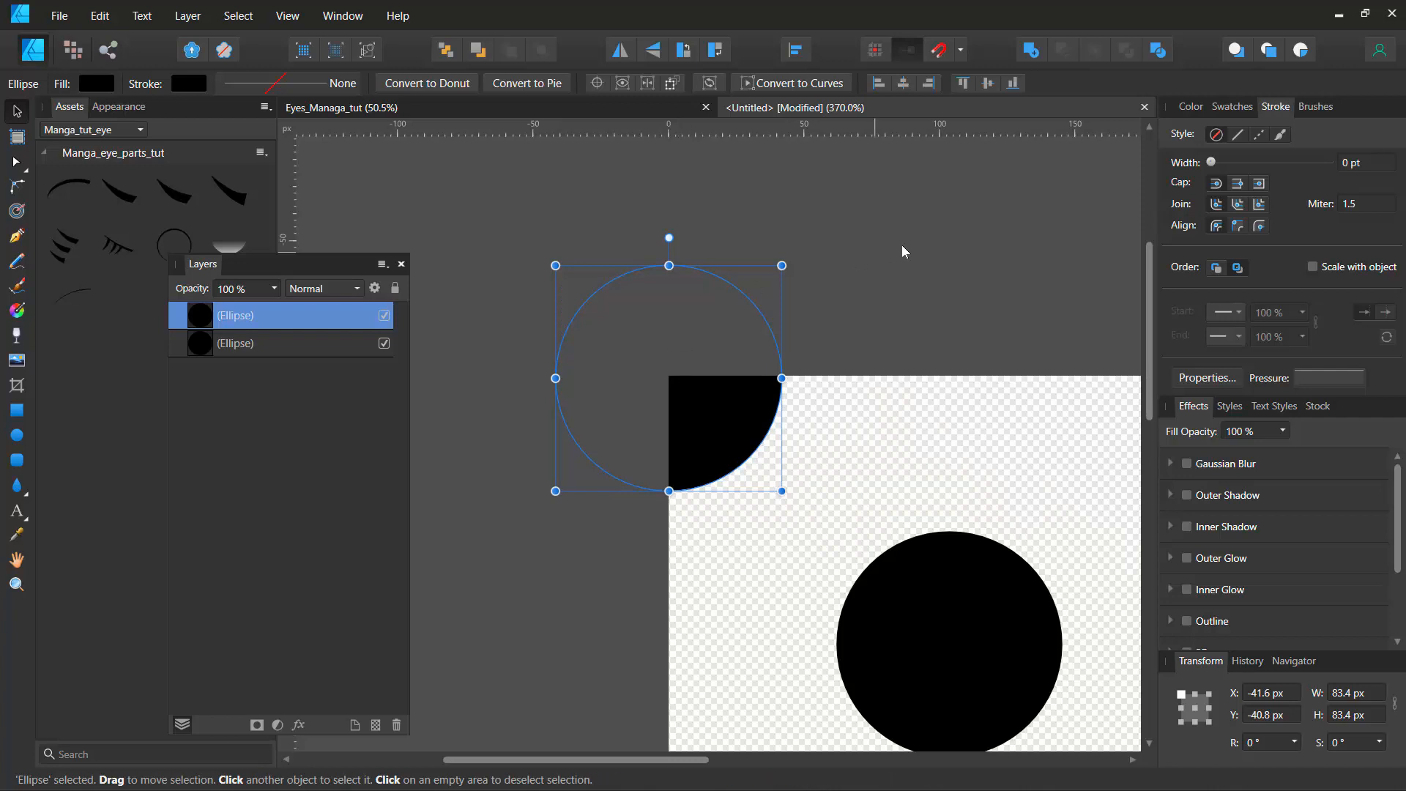
left_click_drag(903, 245, 711, 191)
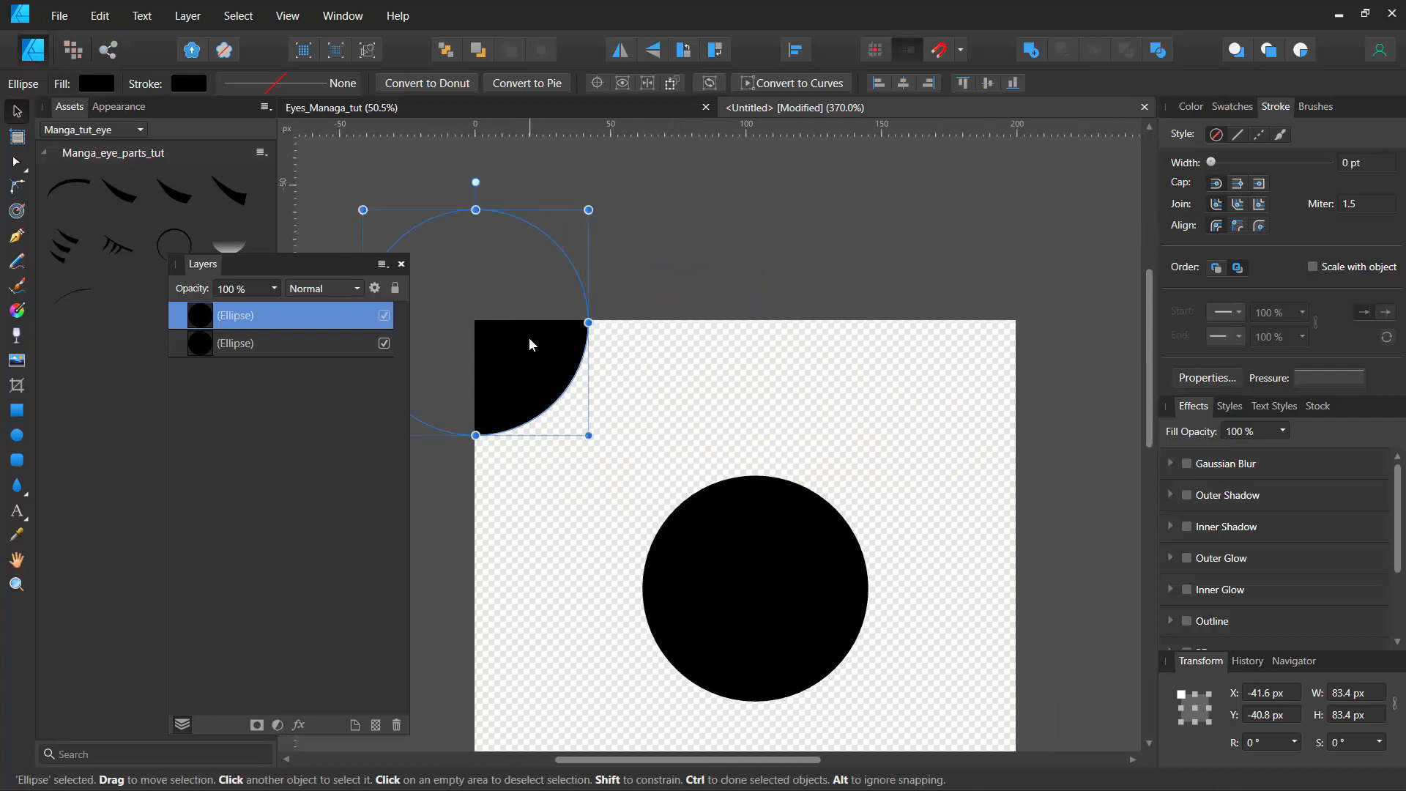
Step: Copy the top-left circle across to the page's right edge and move the copy down to the bottom-right corner at about X 157.9 px, Y 158 px
mouse_move(529, 341)
left_mouse_down()
mouse_move(1076, 354)
mouse_move(1065, 342)
left_mouse_up()
left_click_drag(663, 321, 564, 186)
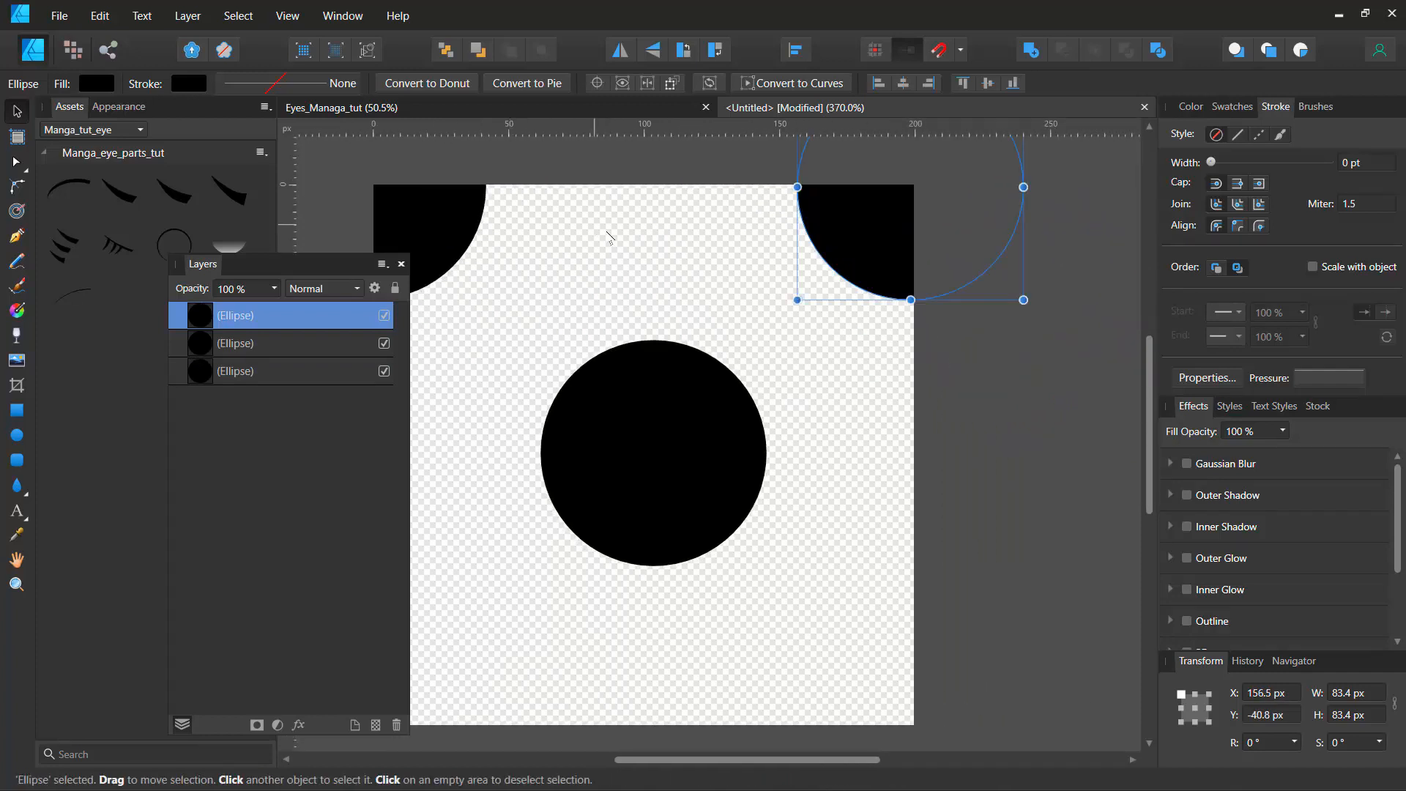
left_click_drag(885, 236, 888, 694)
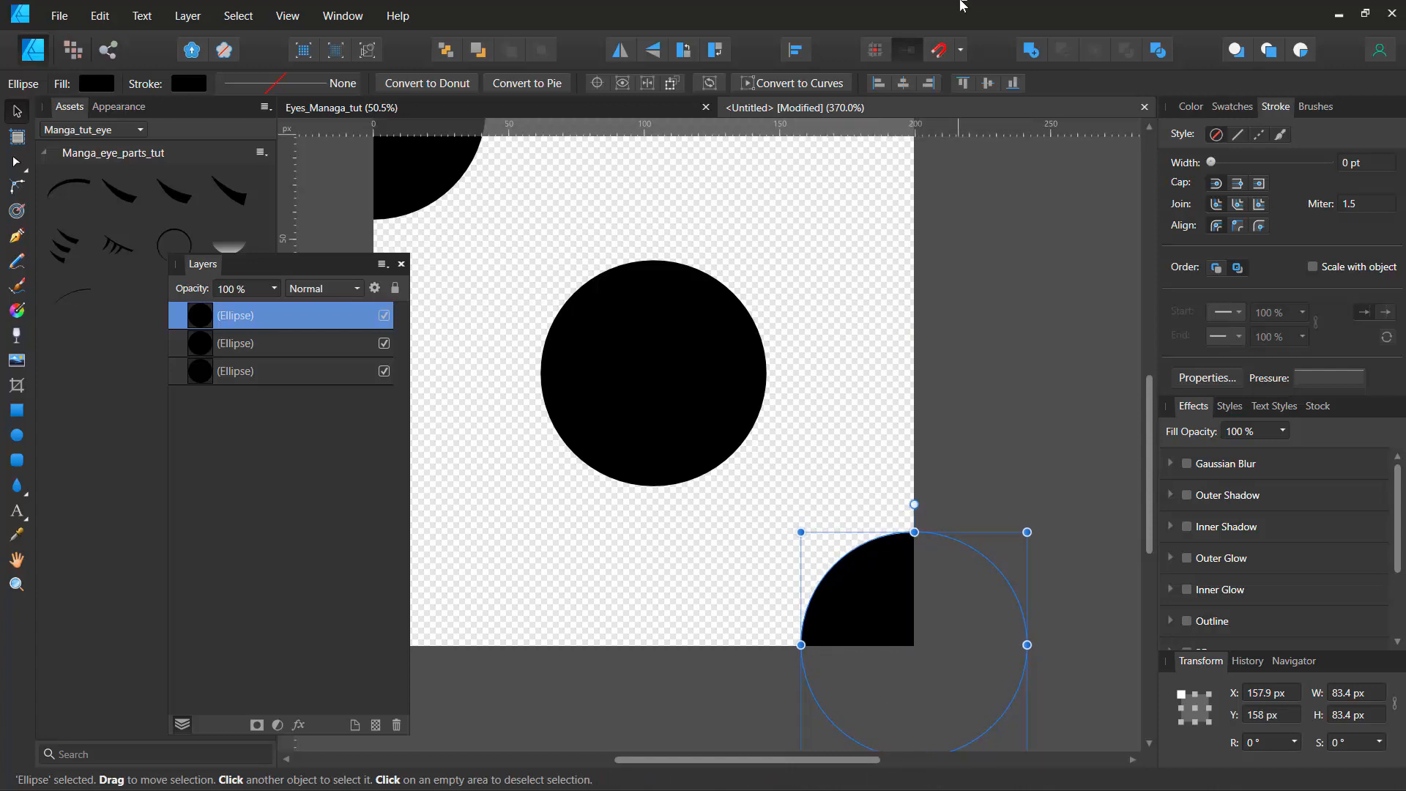
Step: Copy the bottom-right circle to the page's bottom-left corner at about X -41.6 px, Y 158.3 px and clear the selection
key("space")
left_click_drag(540, 509, 744, 397)
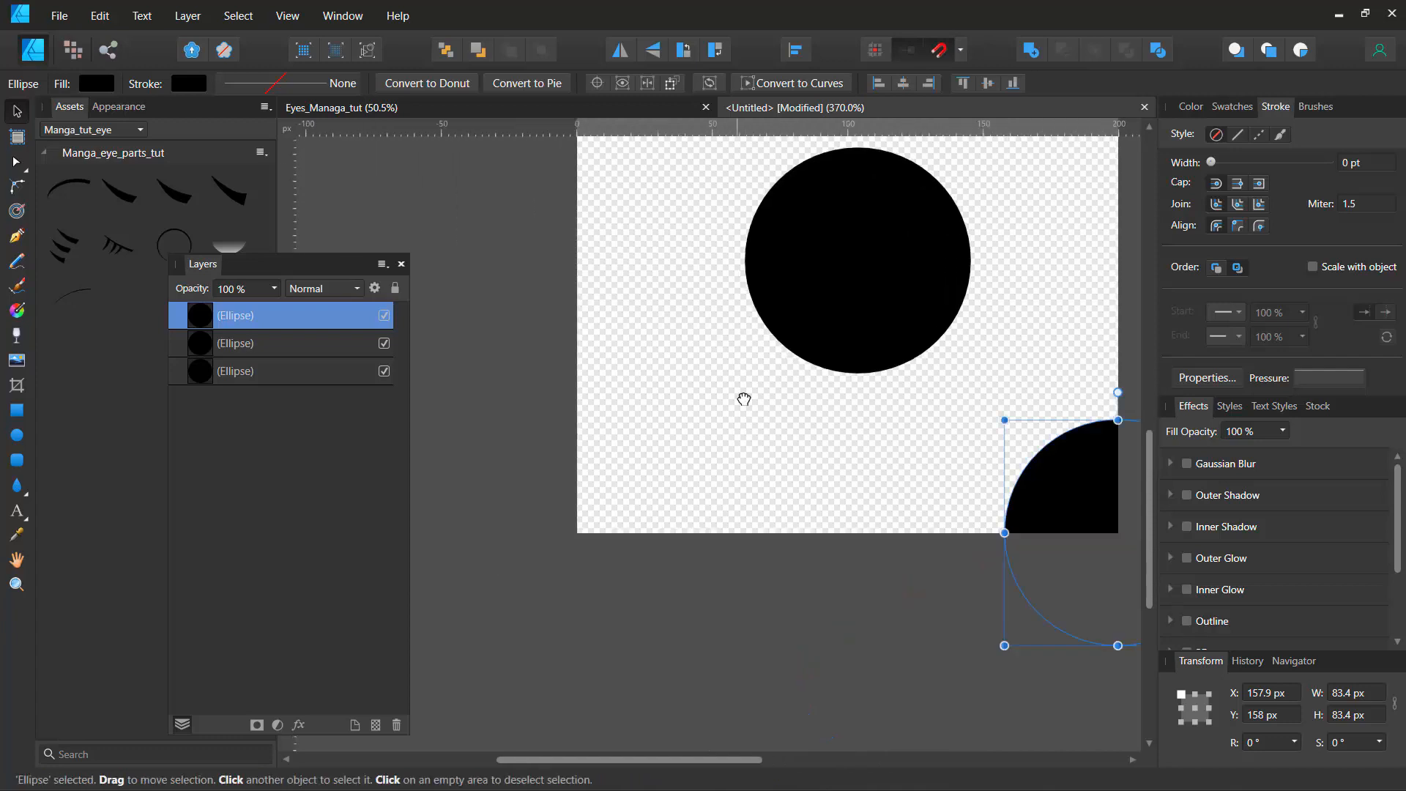
left_click_drag(1071, 489, 534, 489)
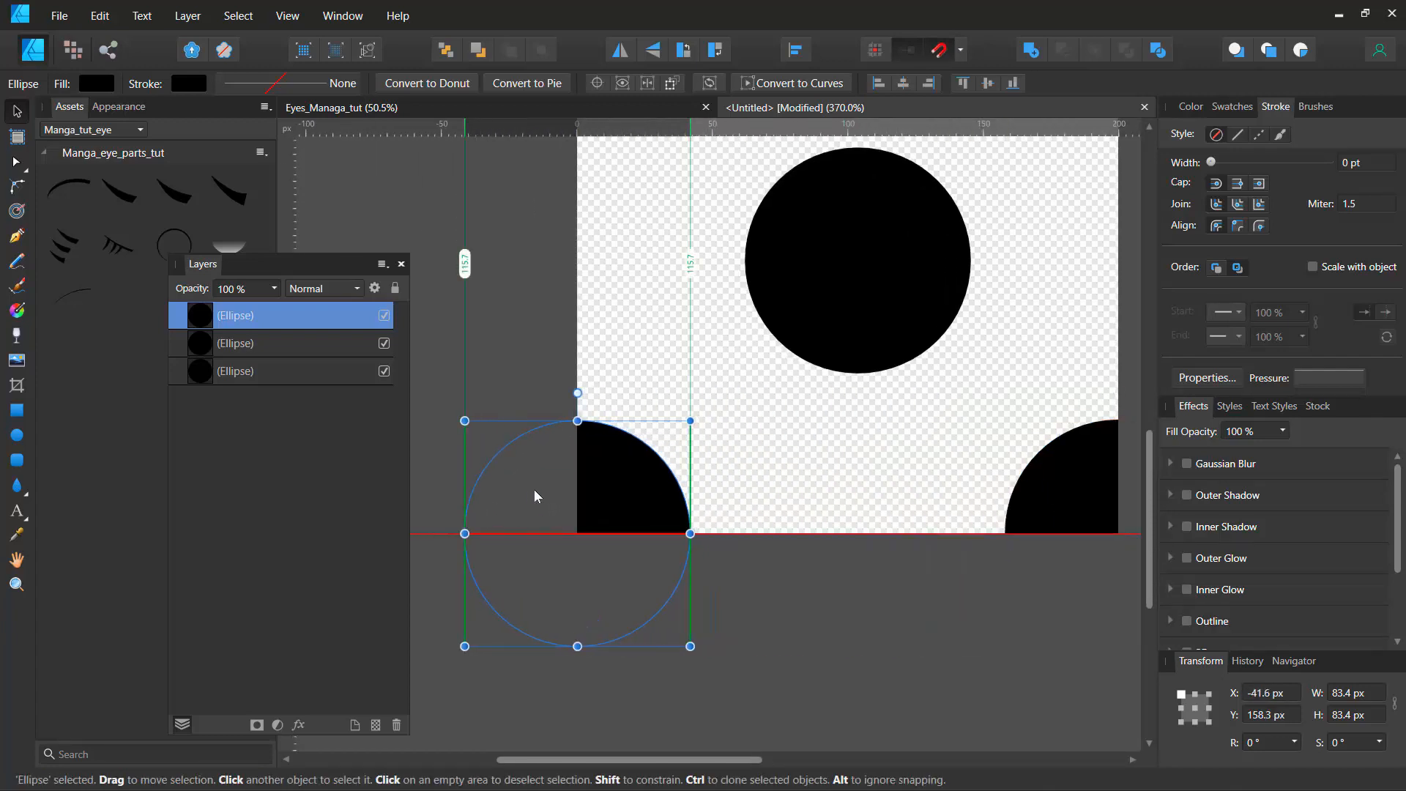
left_click(759, 579)
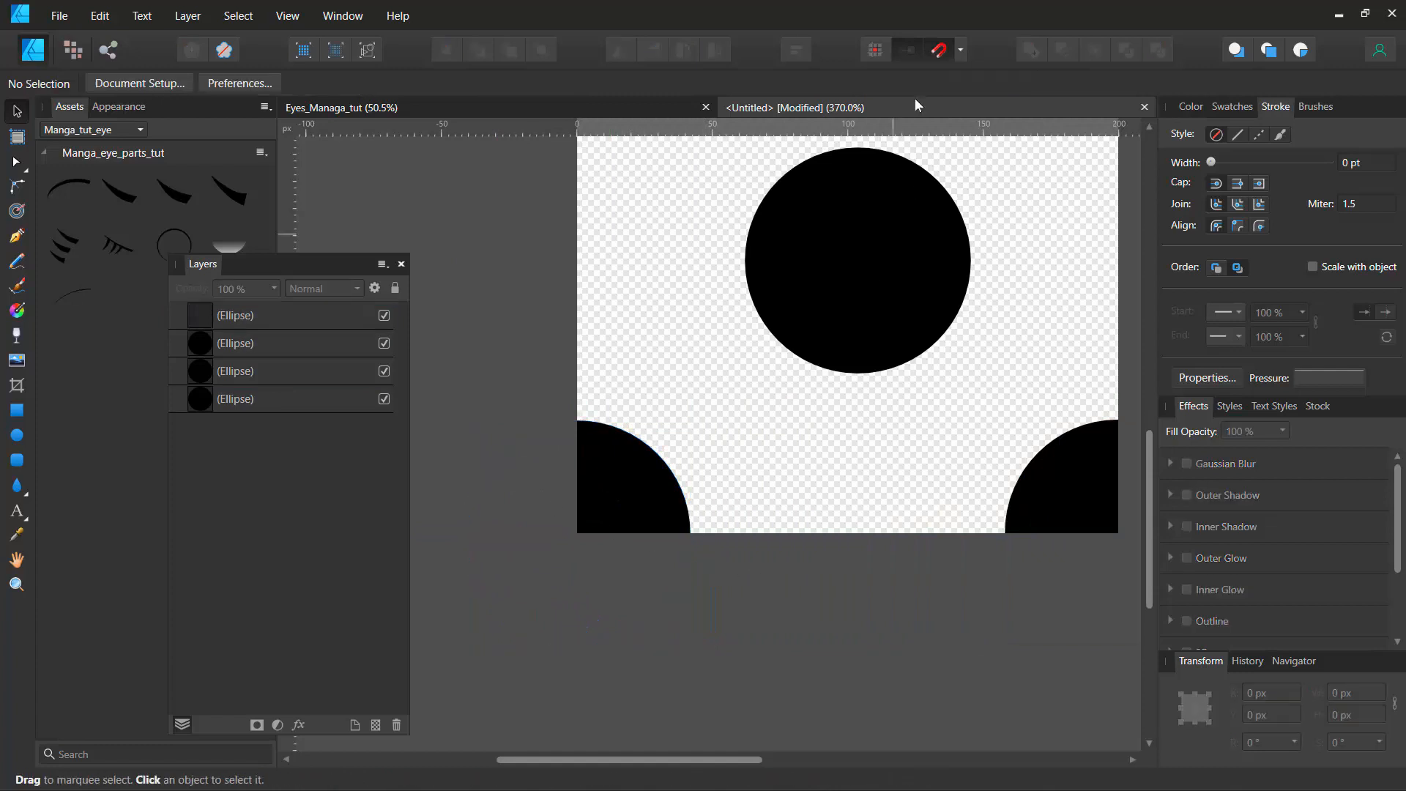
Step: Copy the bottom-right circle straight up to the page's top-right corner and clear the selection
key("space")
left_click_drag(748, 196, 613, 444)
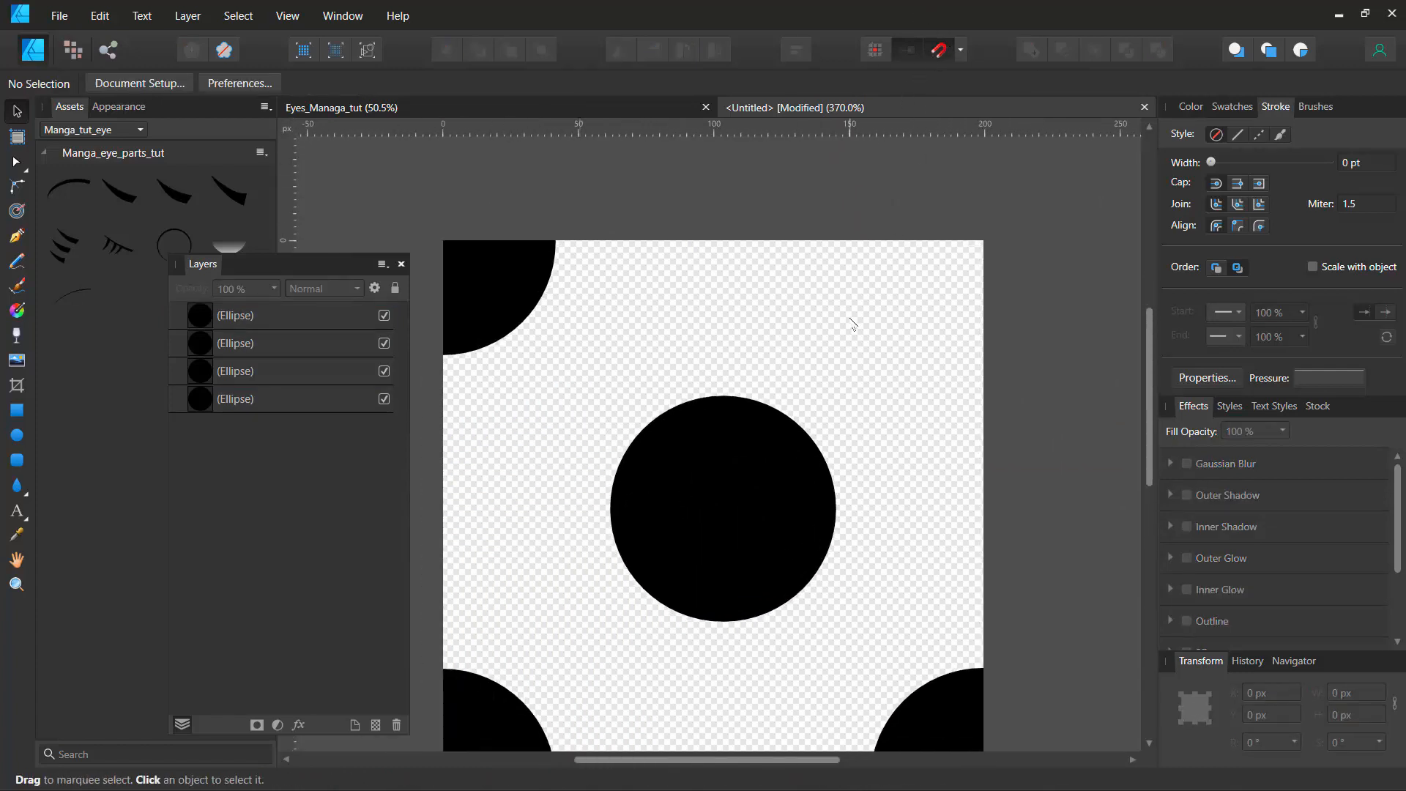
key("space")
left_click_drag(1019, 650, 1008, 582)
left_click(951, 634)
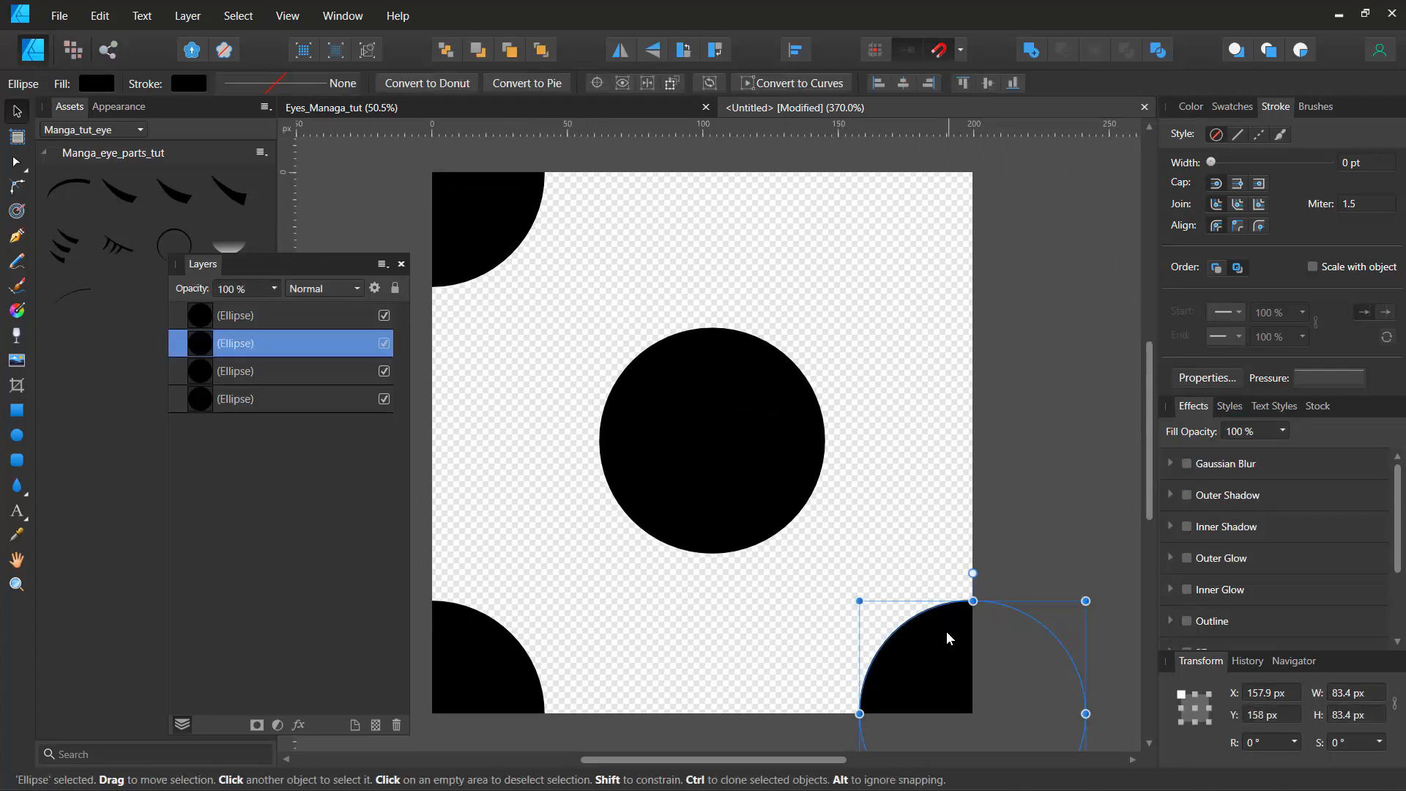
left_click_drag(949, 631, 946, 181)
left_click(762, 187)
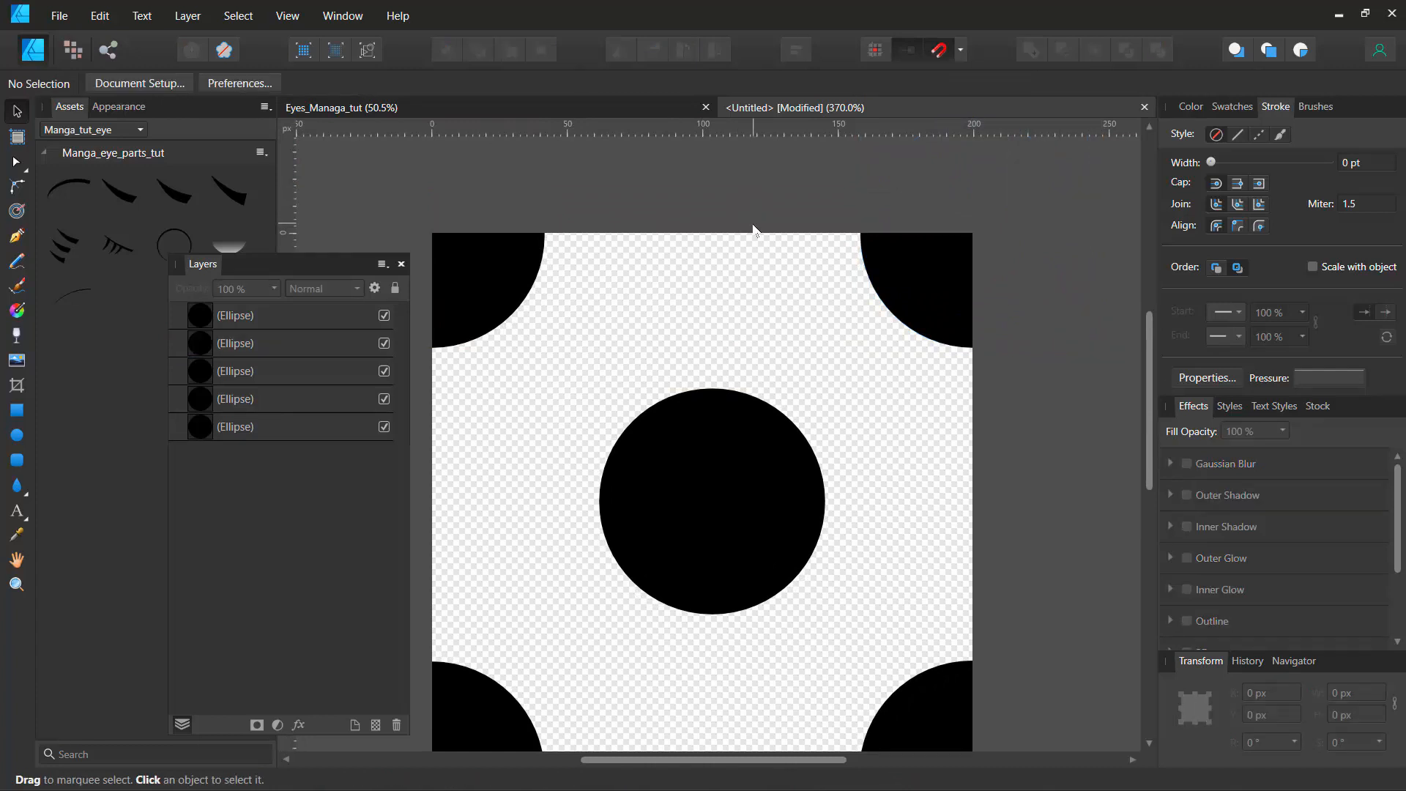
Step: Align the middle circle to the page's horizontal centre and clear the selection
scroll(755, 230, "down", 3)
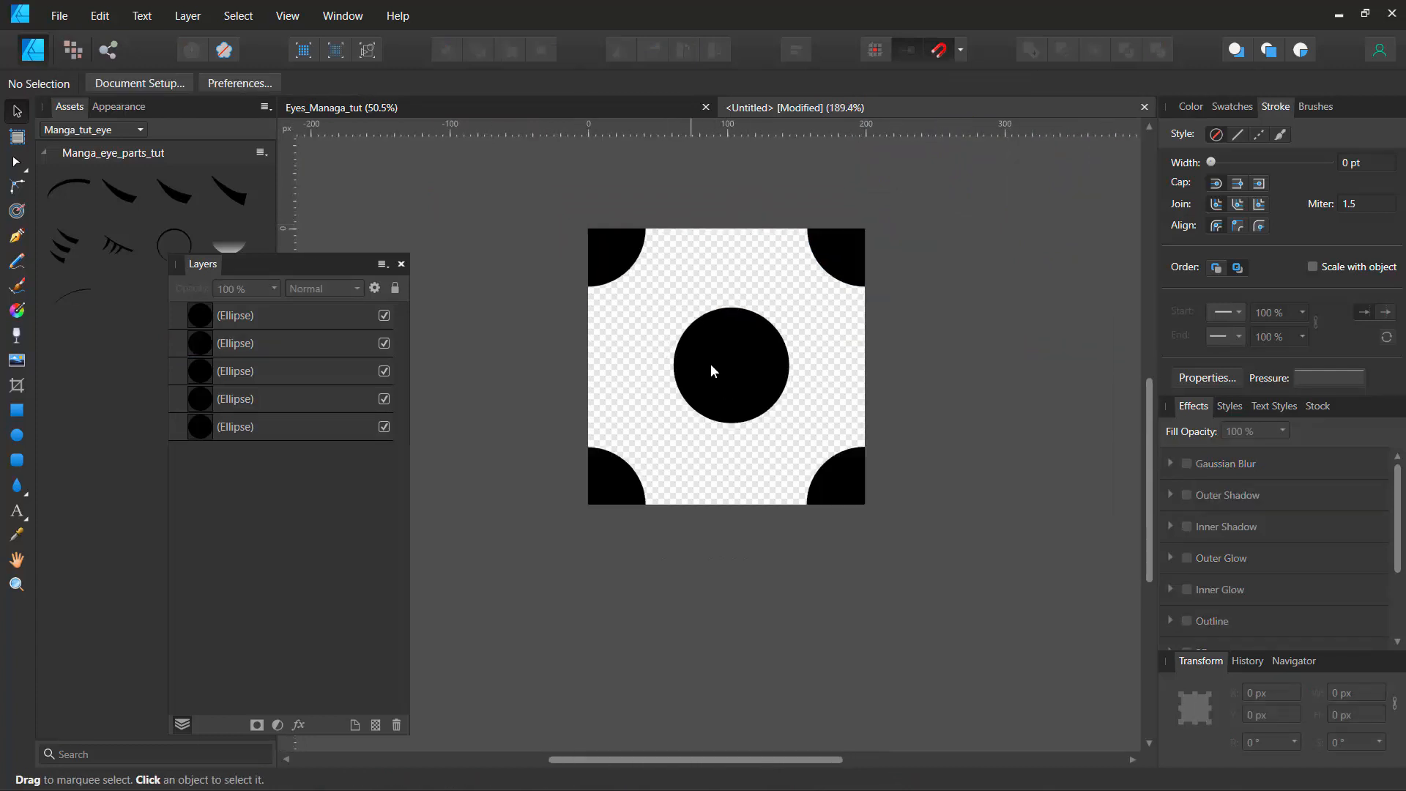
left_click(728, 356)
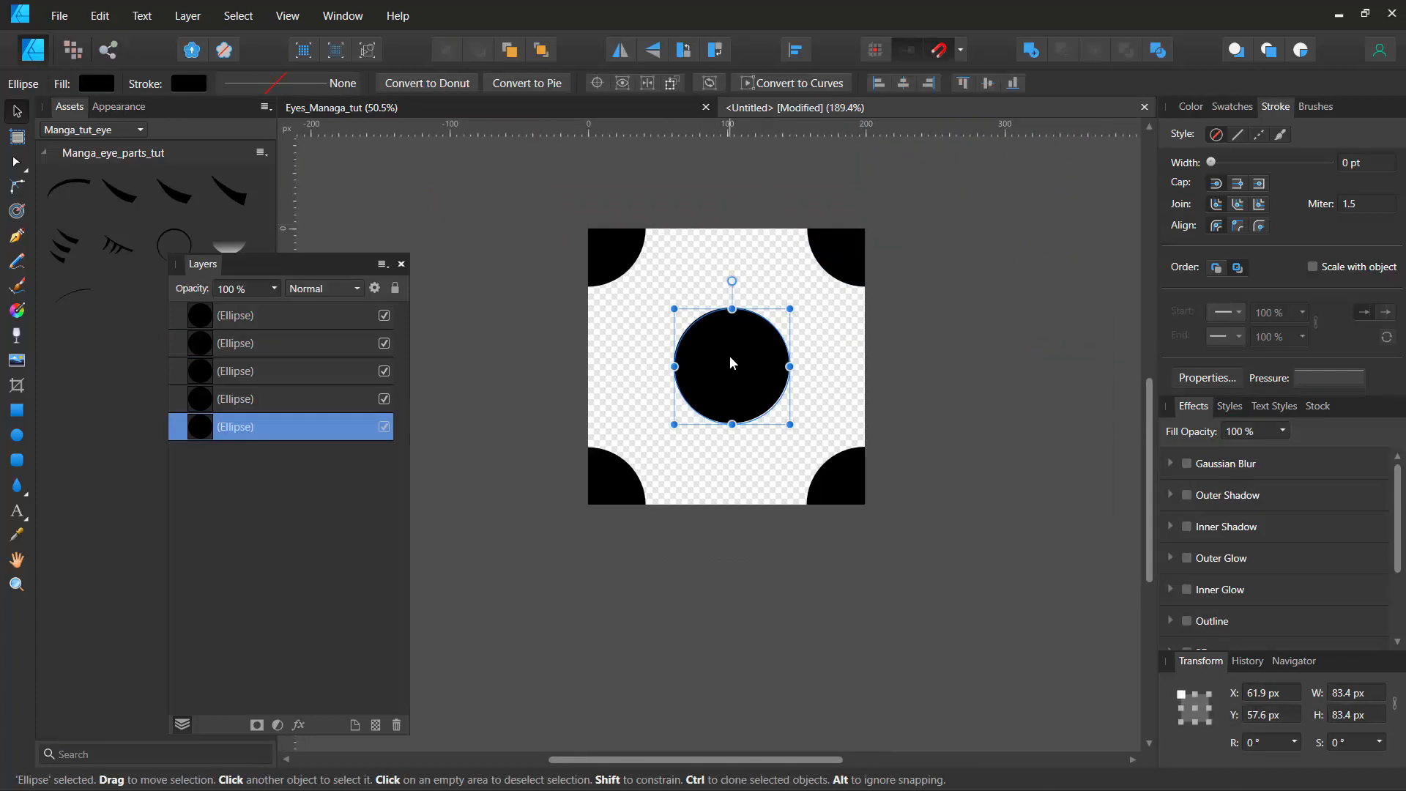
left_click(798, 59)
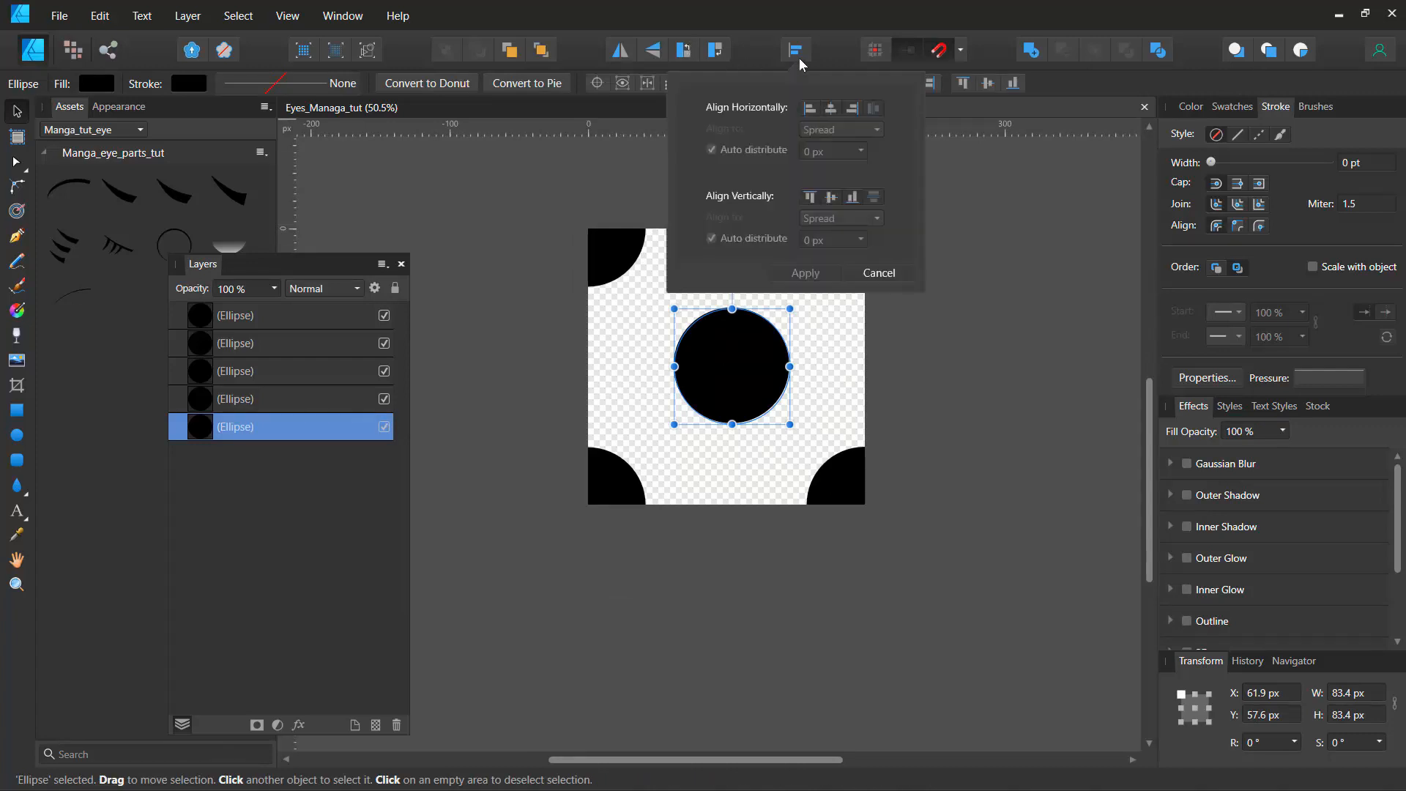
left_click(831, 108)
left_click(981, 340)
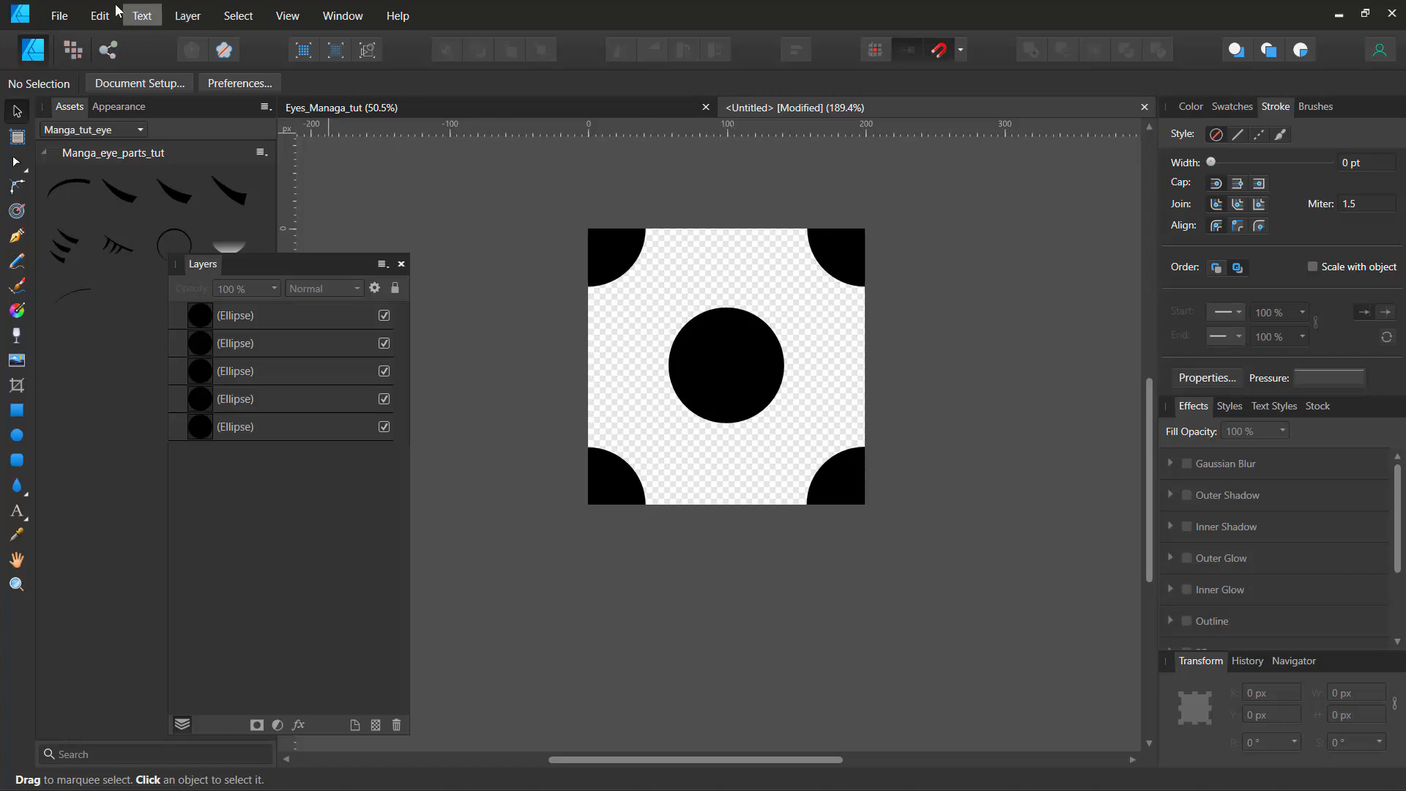
Step: Export the whole document as a 200 x 200 px PNG named best_ever in the Affinity Design folder
left_click(53, 16)
left_click(110, 328)
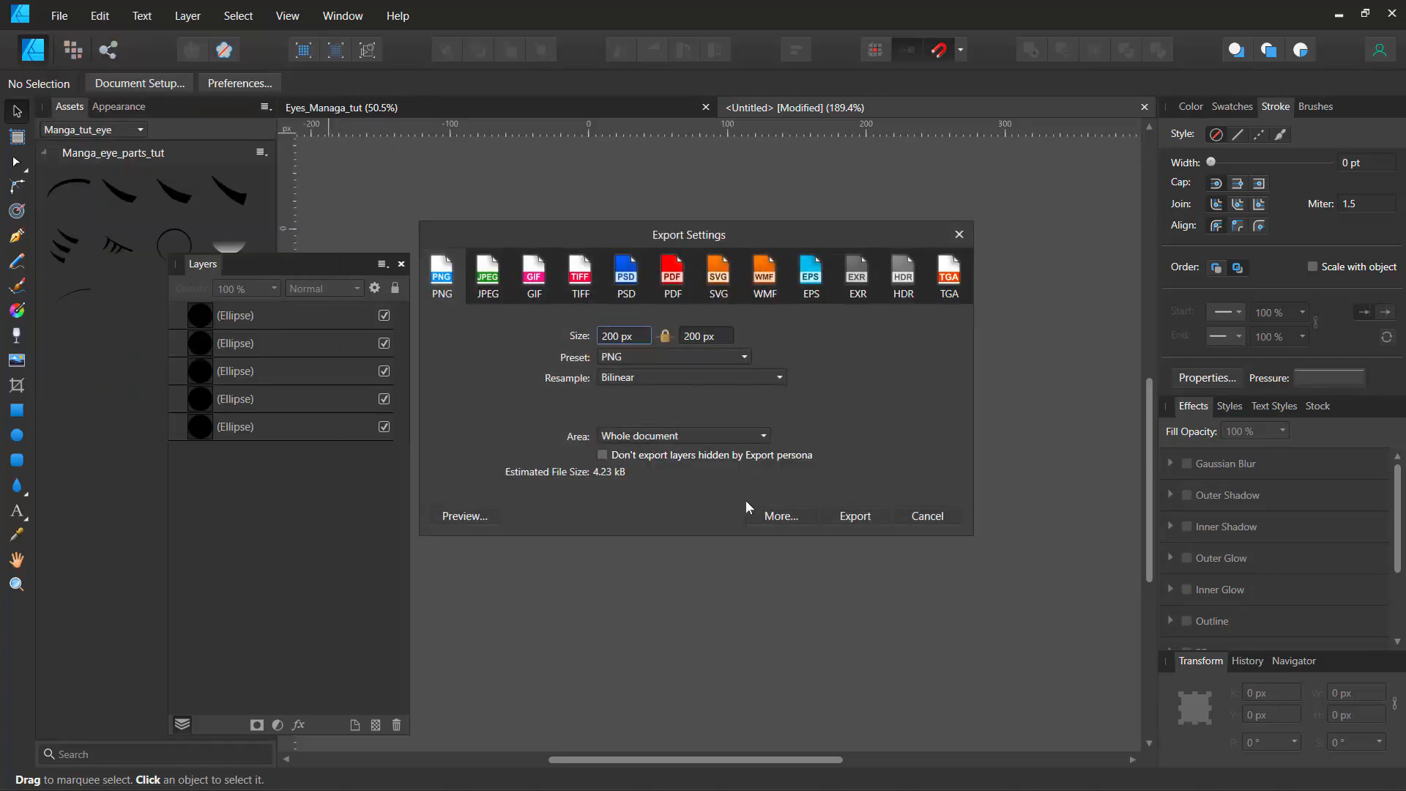
left_click(868, 515)
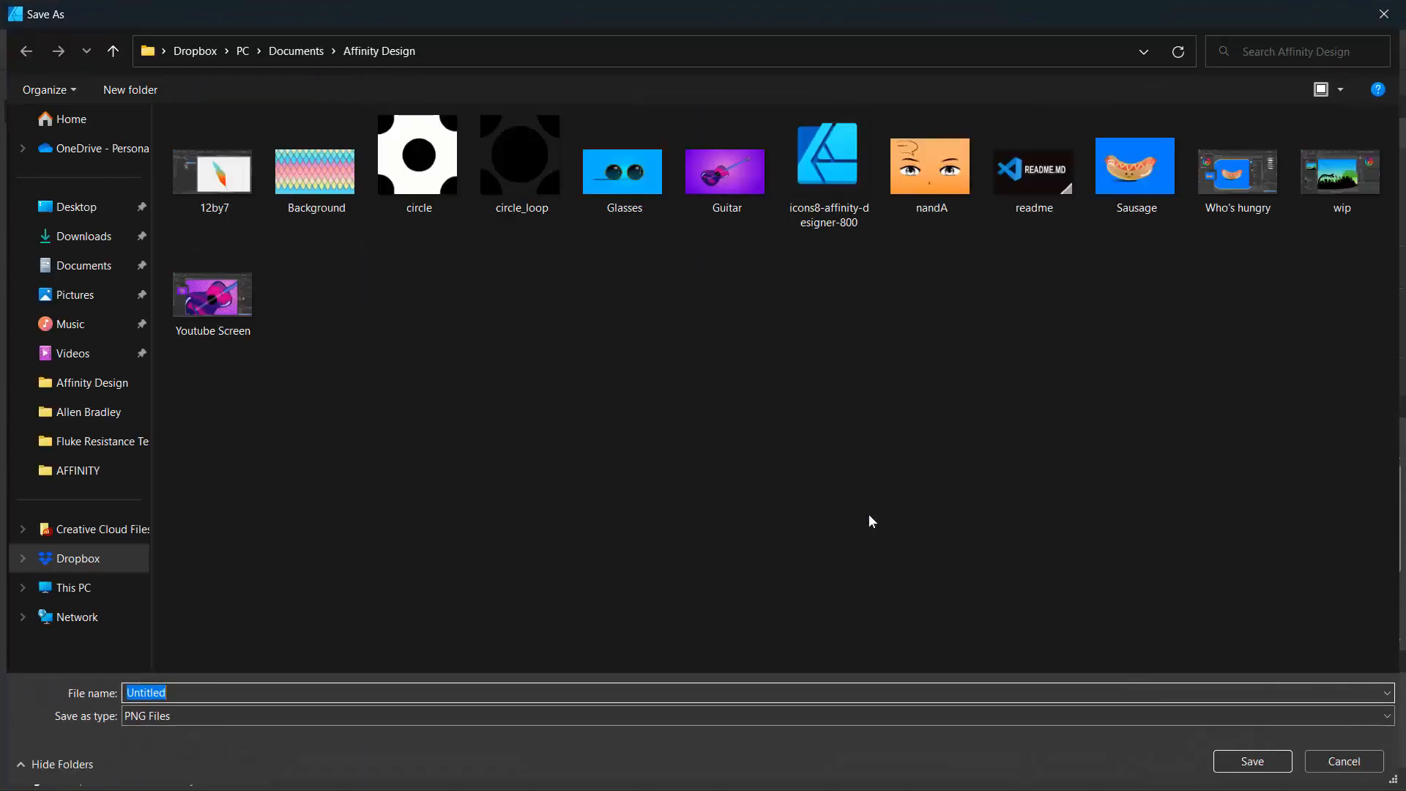
type("best_ever")
key("Return")
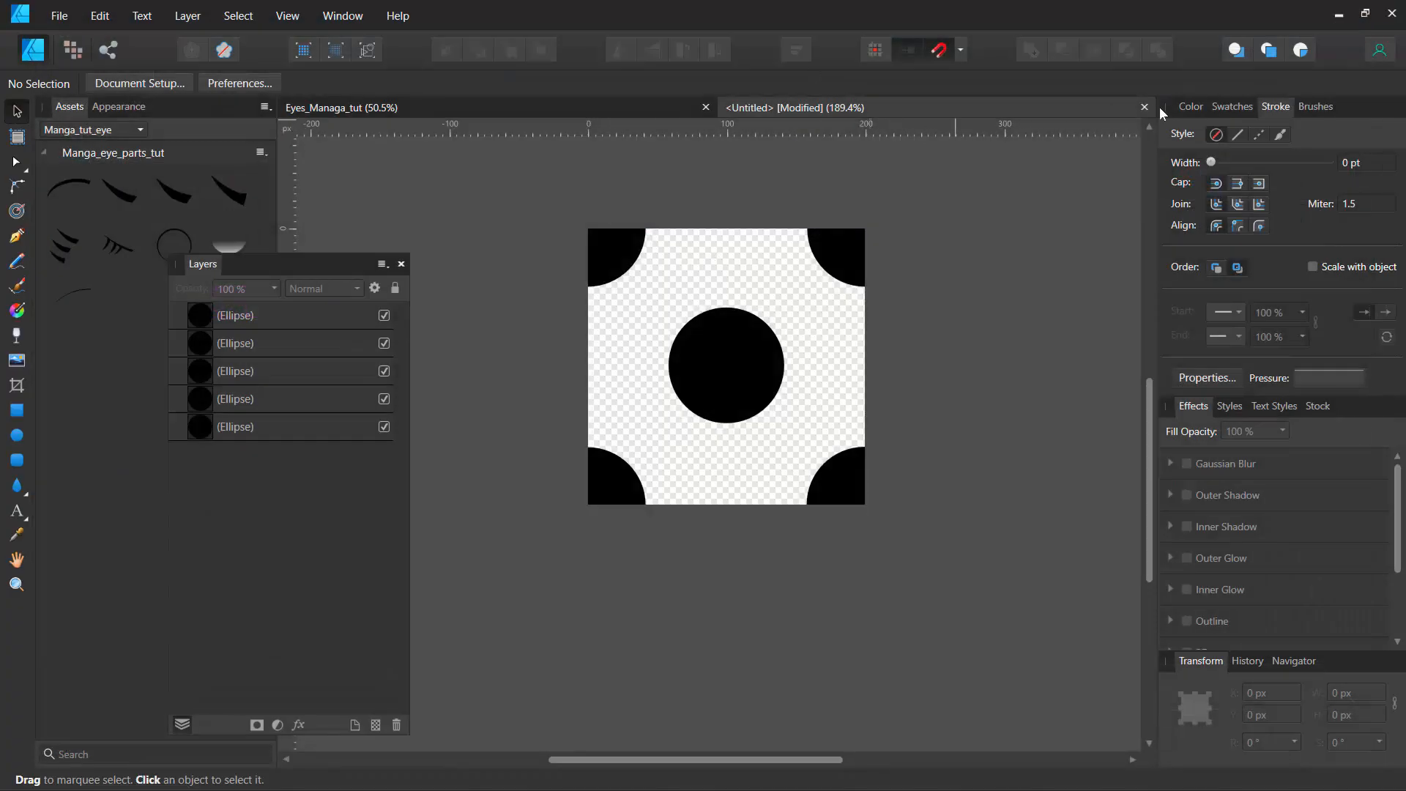
Step: Close the tile document, saving it as Cricle_pattern in the Affinity Design folder
left_click(1143, 107)
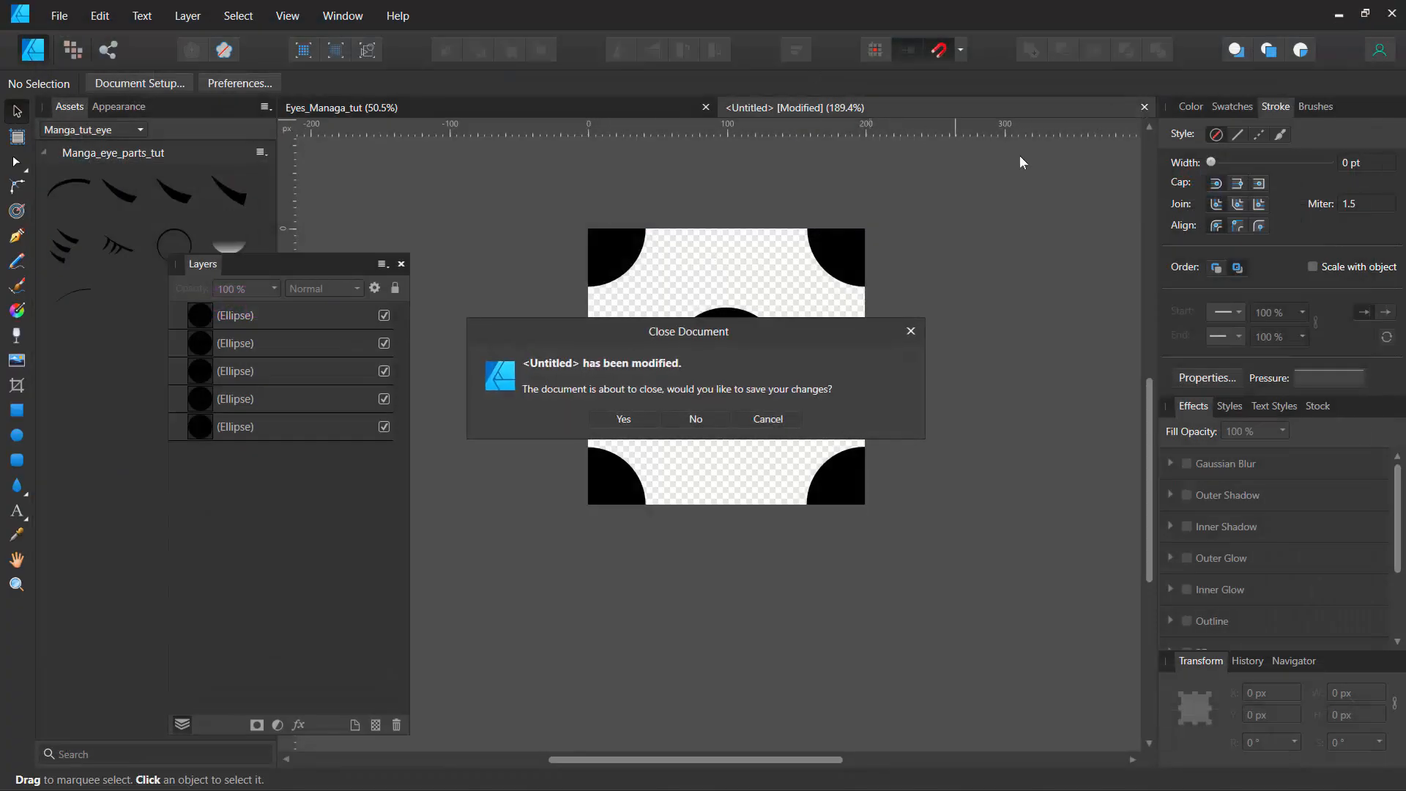
left_click(622, 419)
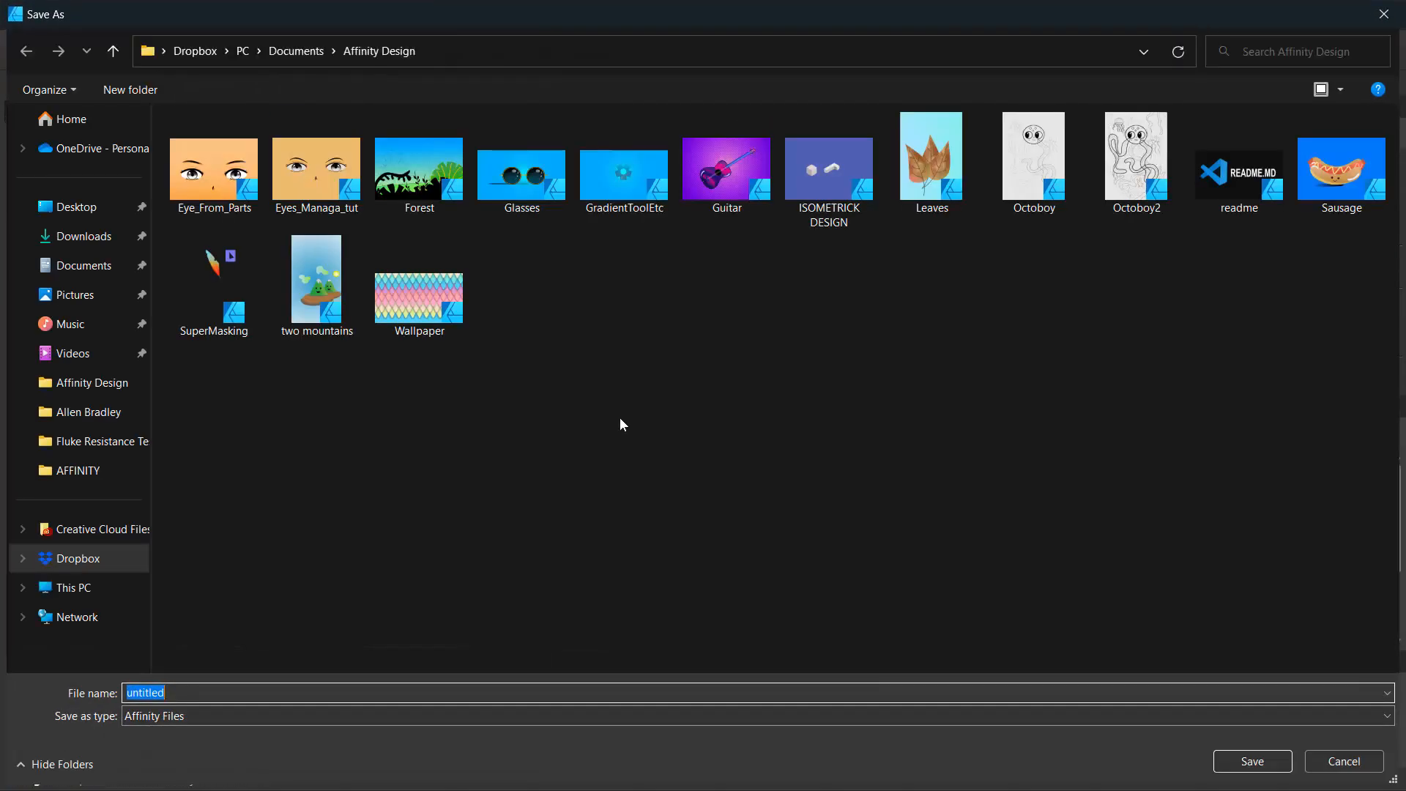
type("Cricle_pattern")
key("Return")
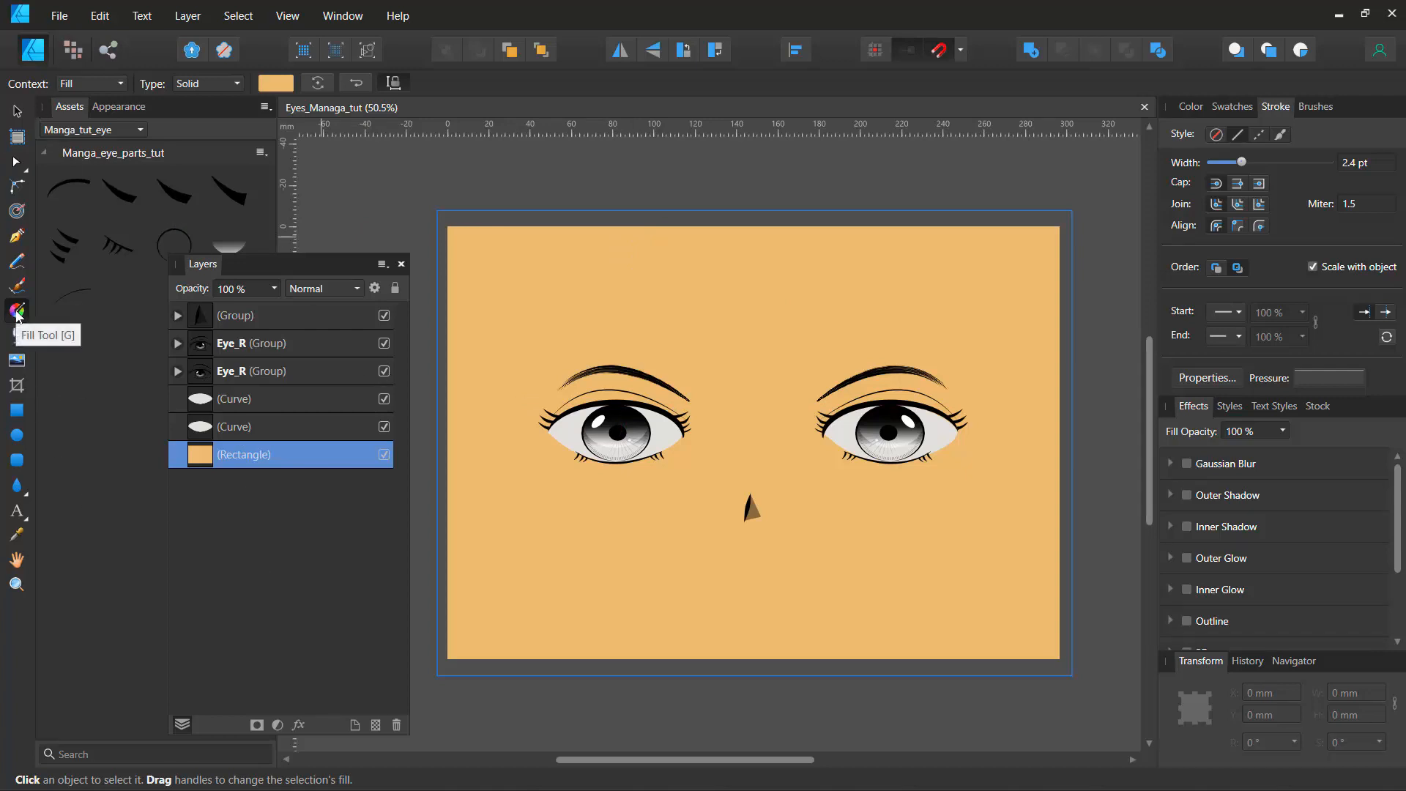
Step: Give the manga face's background rectangle a bitmap fill using the best_ever image
left_click(237, 84)
left_click(204, 228)
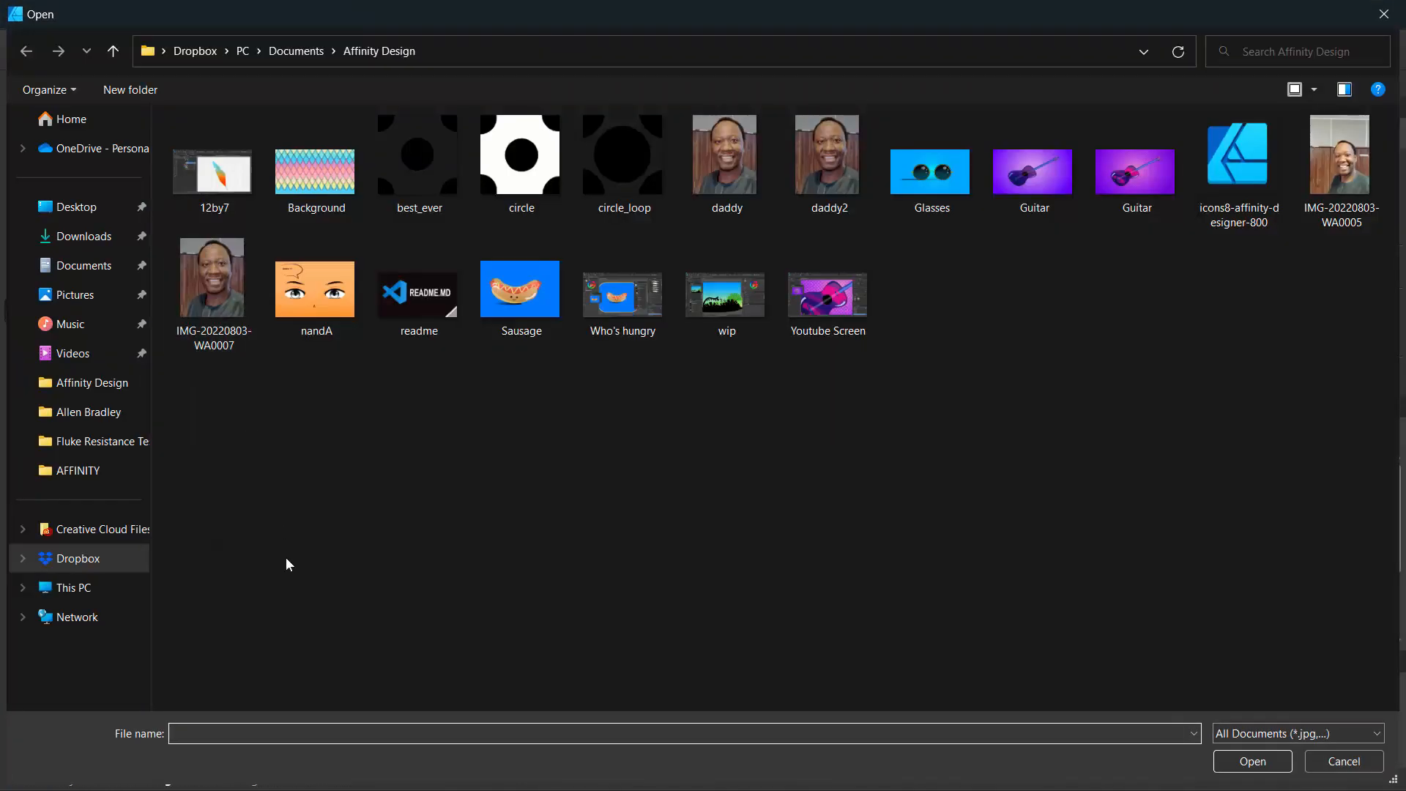
left_click(429, 186)
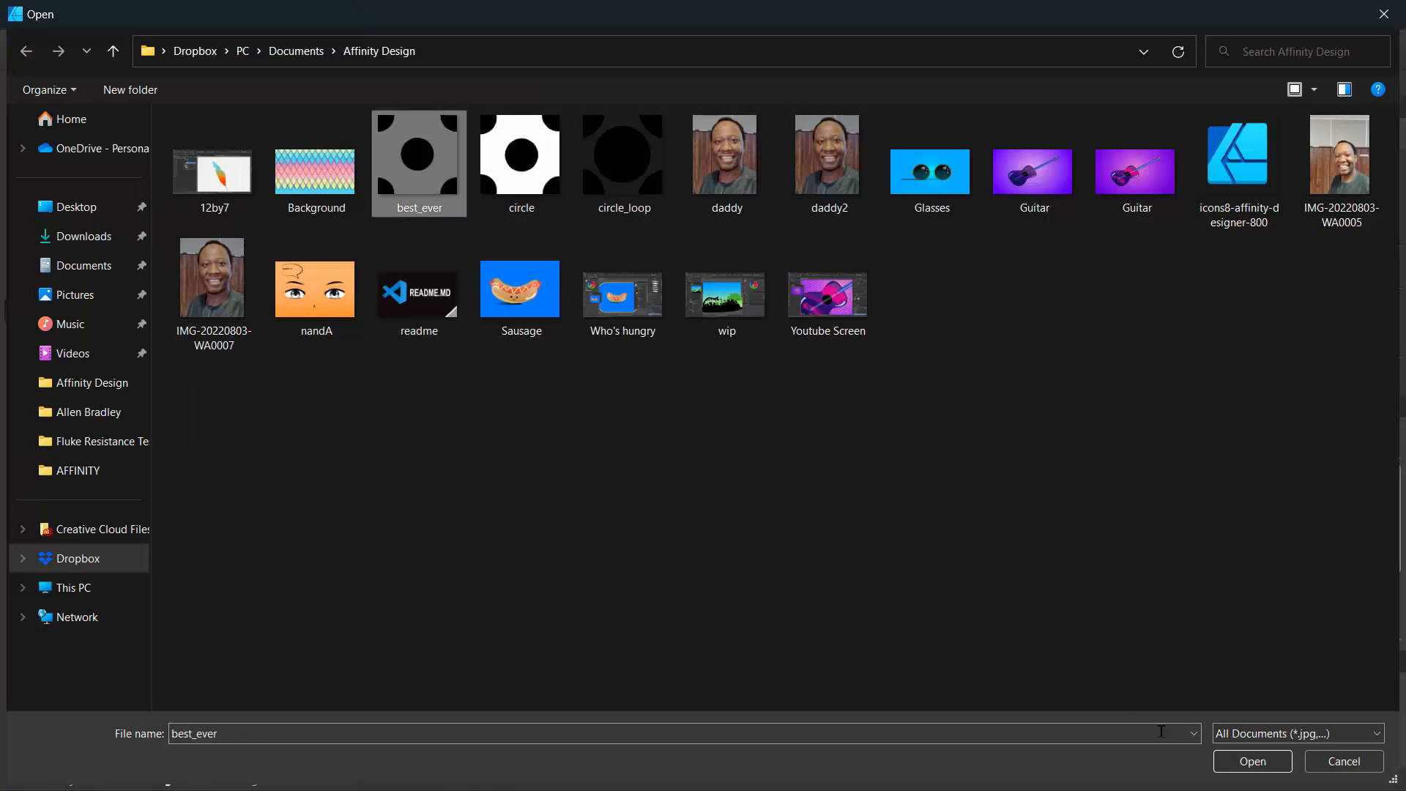
left_click(1219, 760)
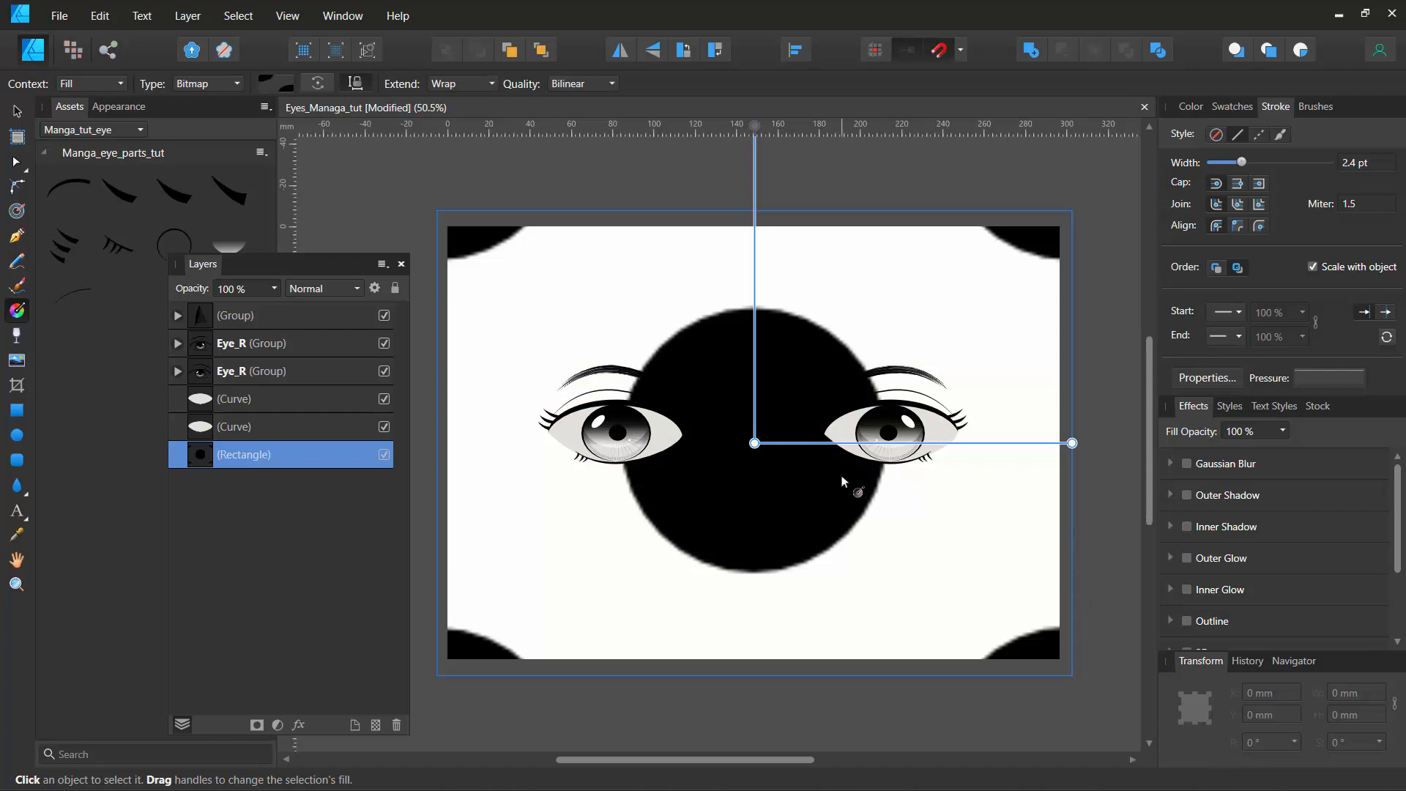
Step: Shrink the background's bitmap fill into a small repeating dot pattern and rotate it about 45° so the dots form straight rows
scroll(825, 450, "down", 2)
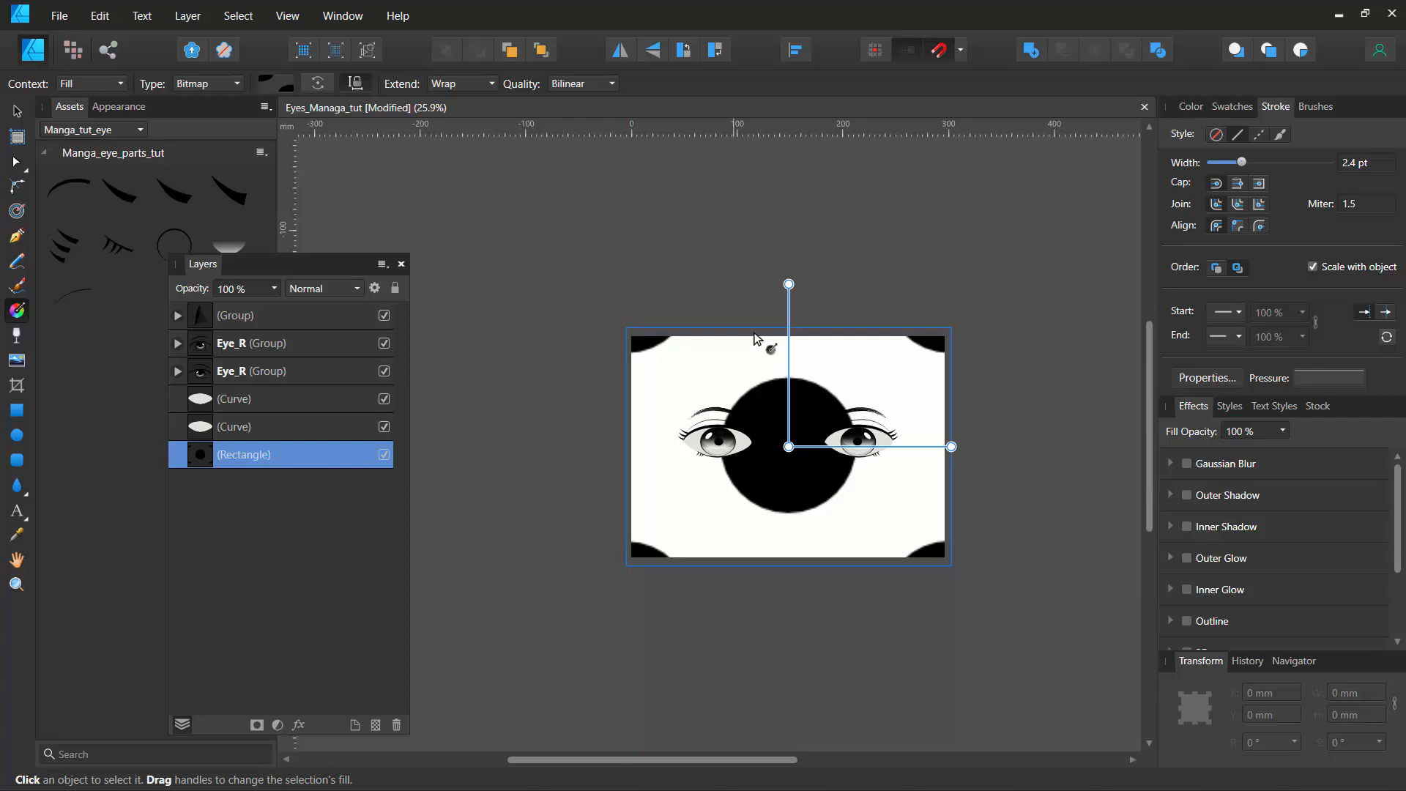
left_click_drag(790, 285, 793, 431)
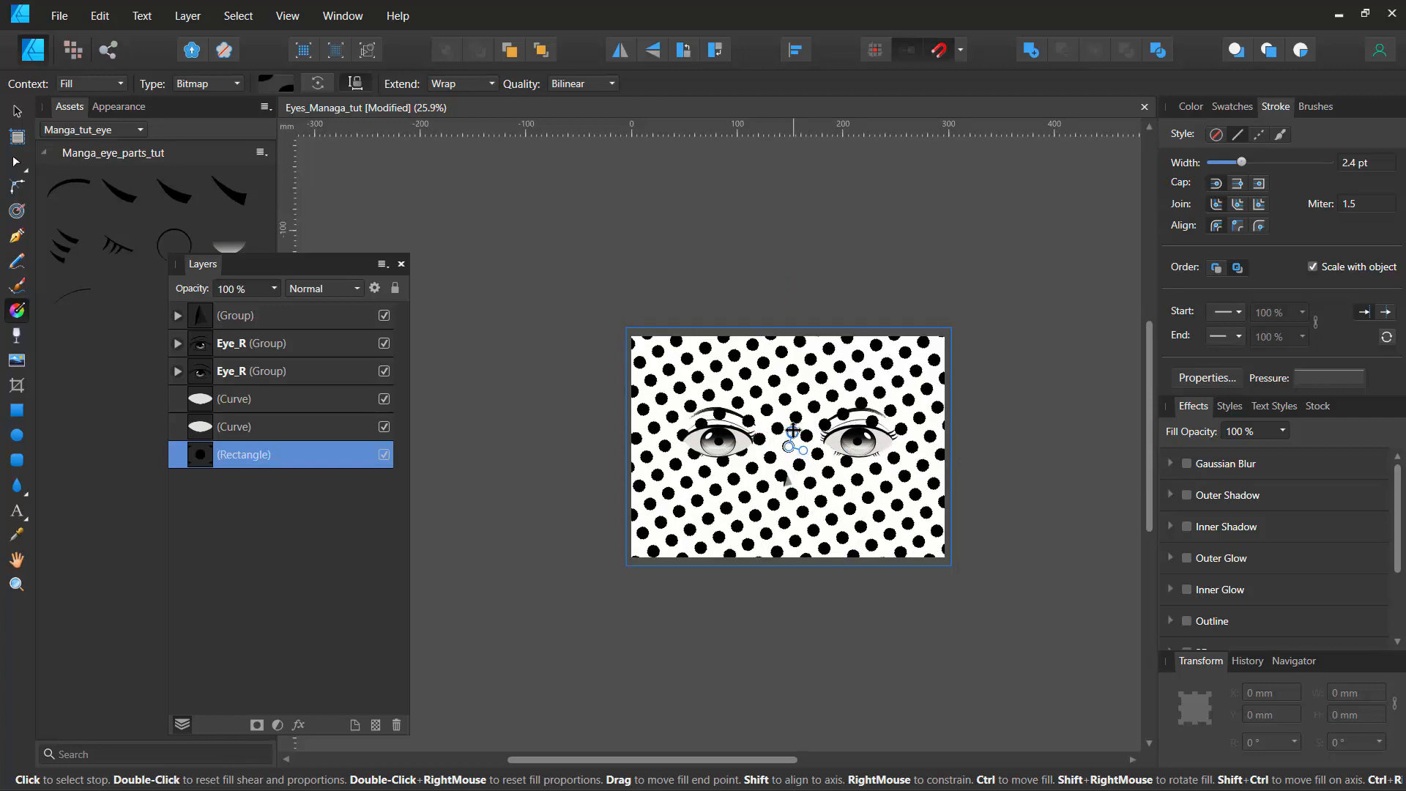
scroll(792, 430, "up", 5)
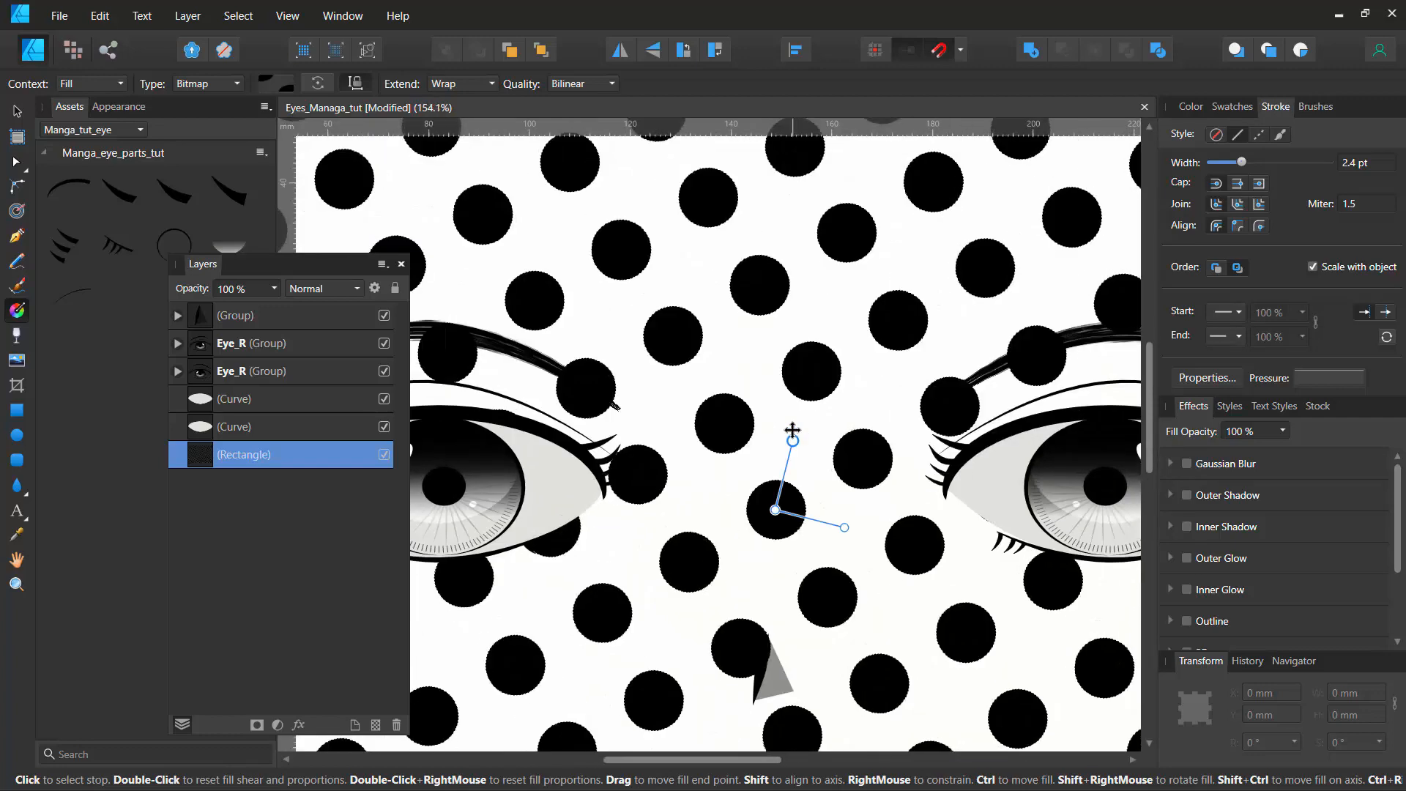
scroll(792, 431, "up", 1)
left_click_drag(793, 444, 825, 477)
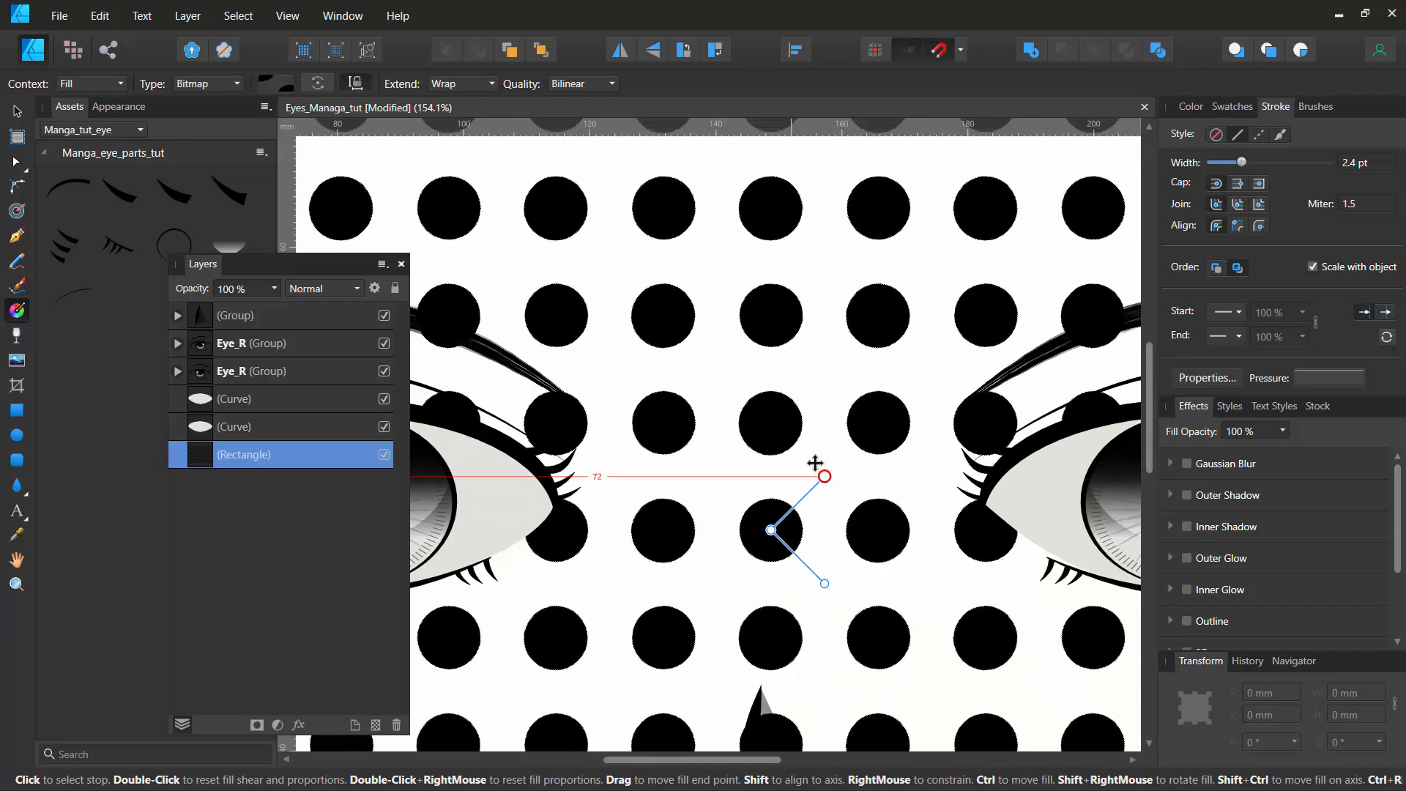
Step: Undo the last bitmap fill adjustment and shrink the background's fill into a much finer, slightly tilted dot pattern
key("ctrl+z")
left_click_drag(678, 446, 793, 492)
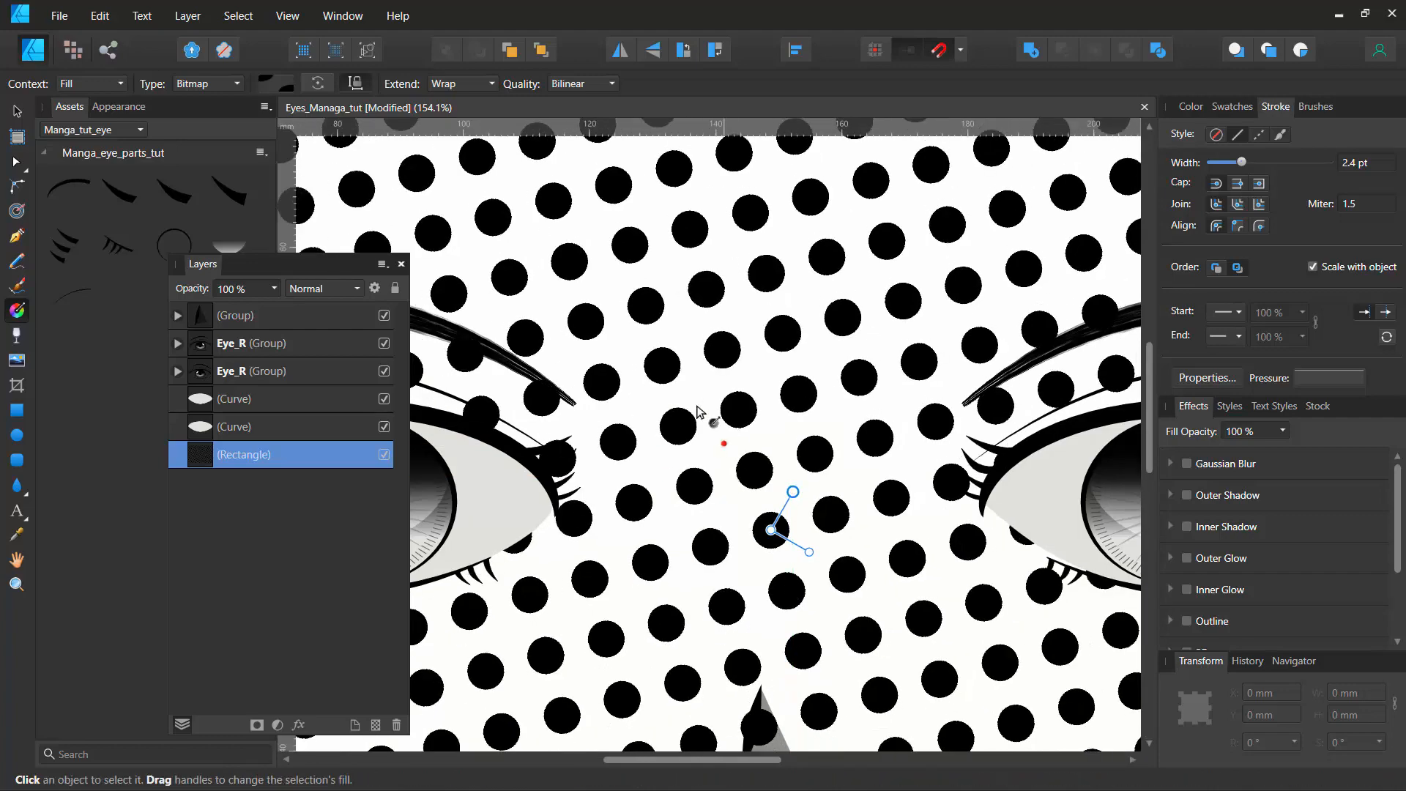
key("ctrl+0")
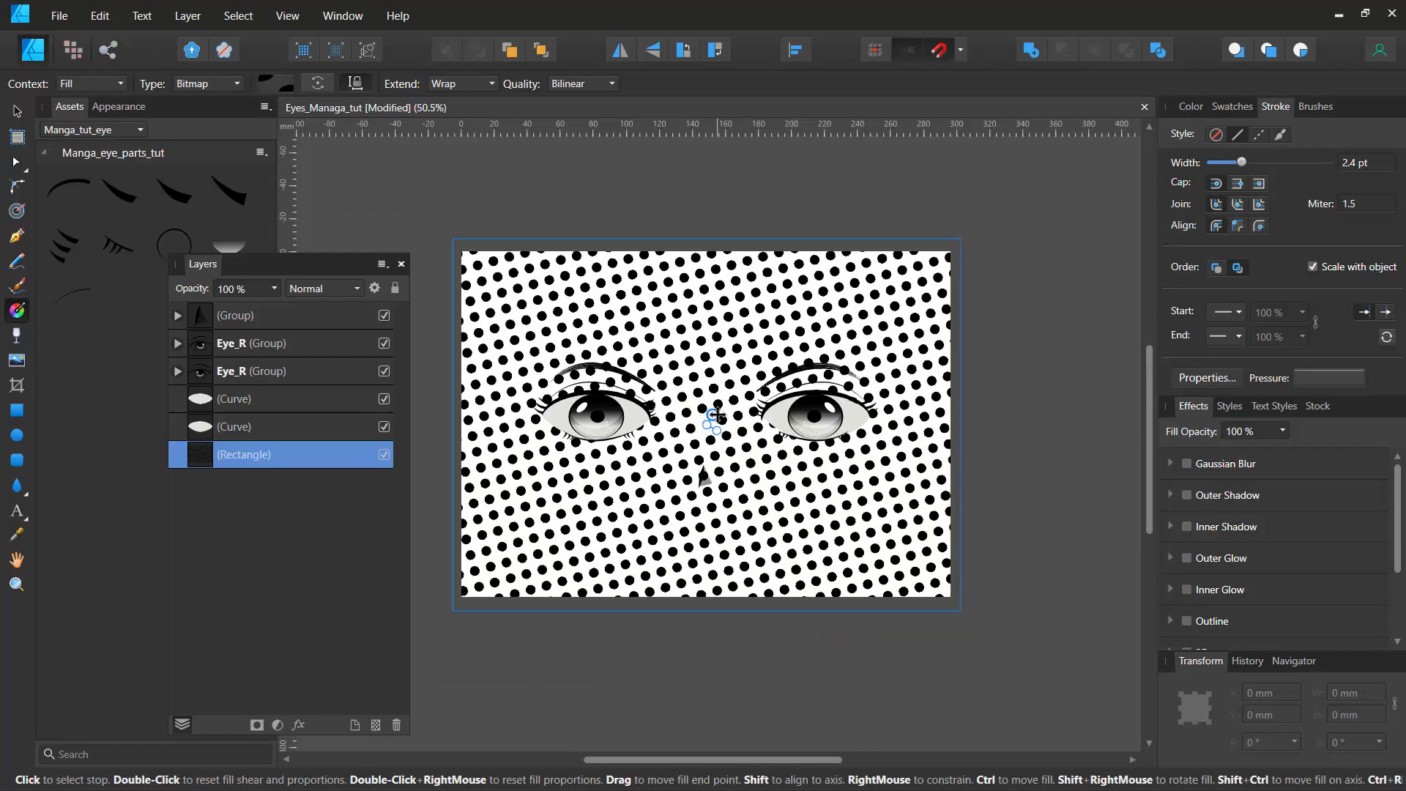
scroll(715, 416, "up", 10)
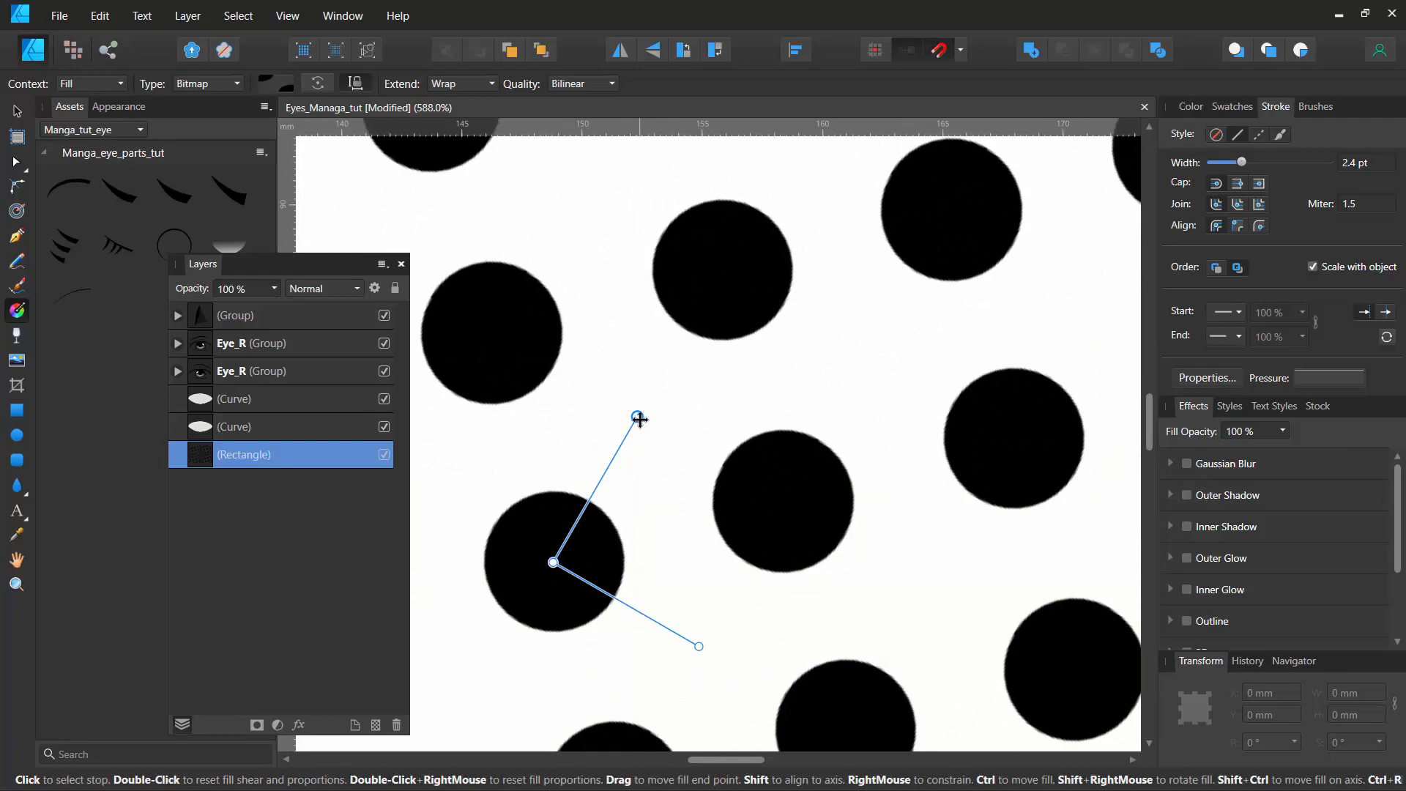
left_click_drag(640, 419, 590, 504)
scroll(722, 414, "down", 8)
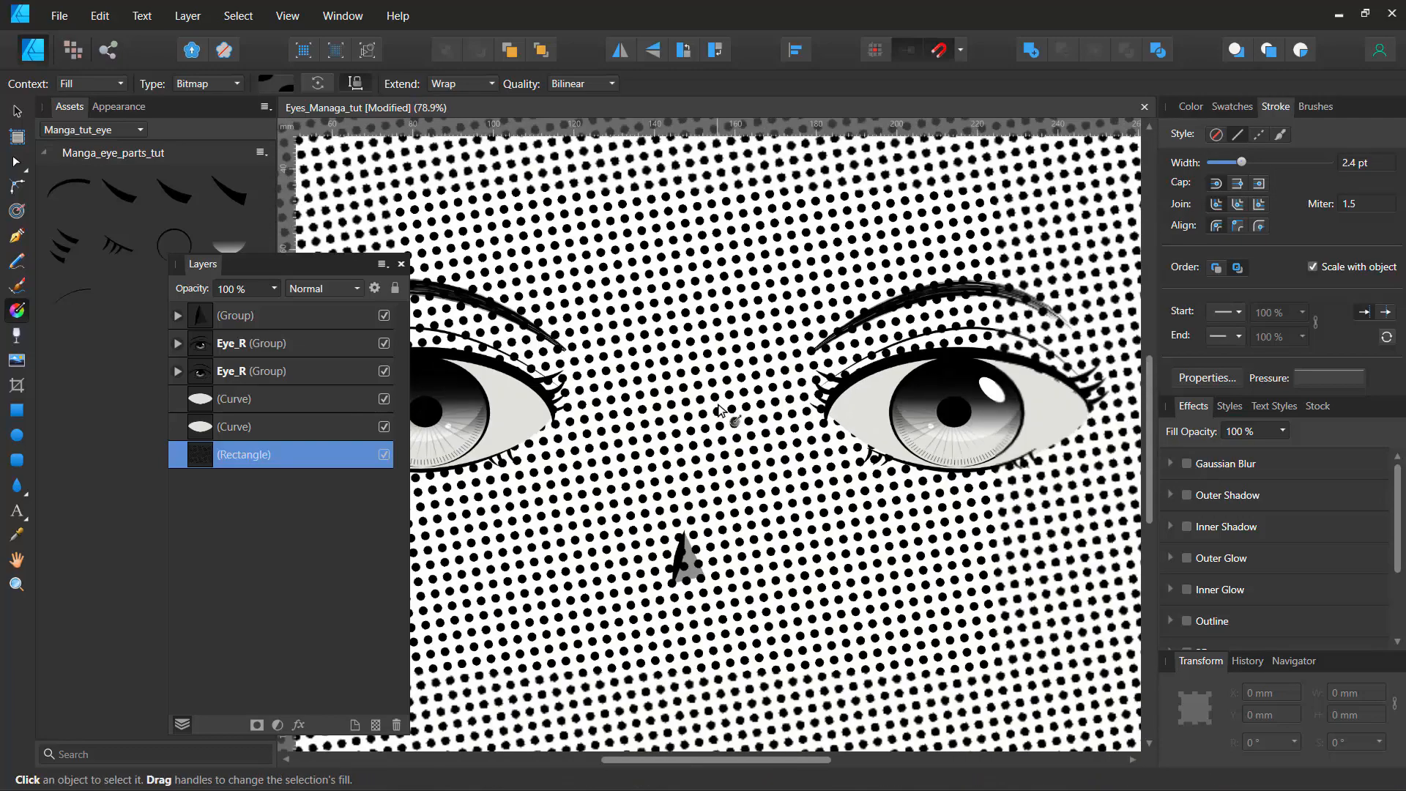
scroll(719, 410, "down", 3)
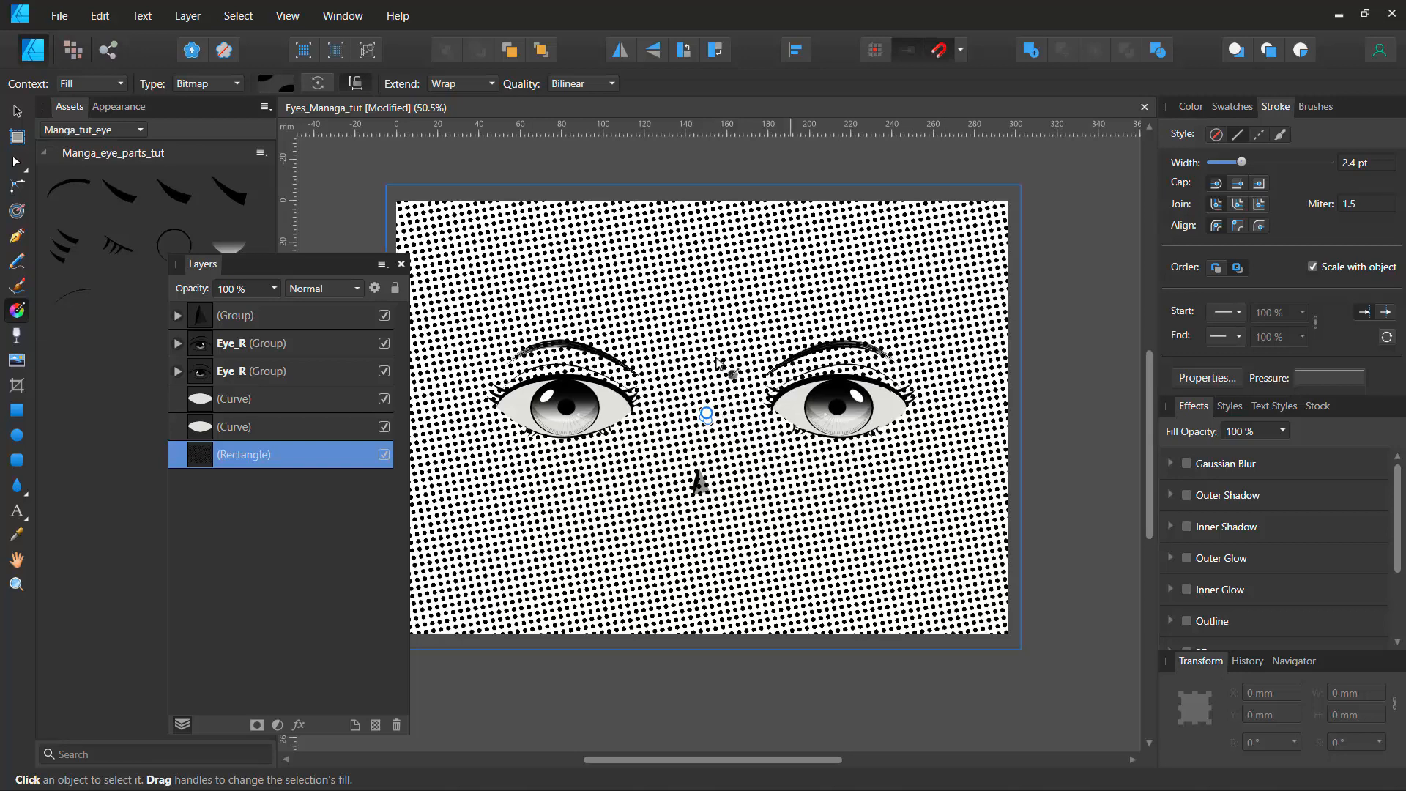
left_click(1085, 392)
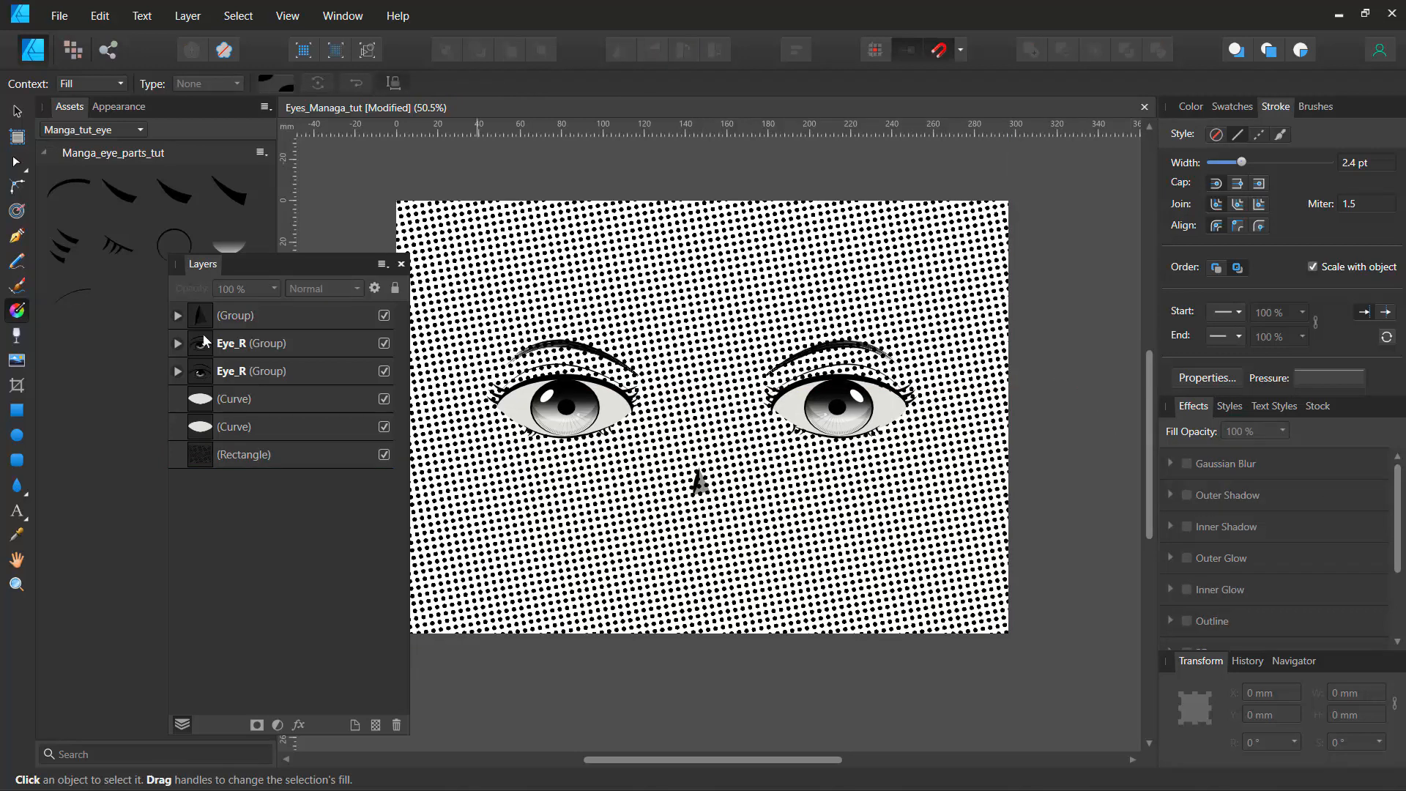
Step: Draw a new rectangle about 314 x 225 mm covering the whole page and fill it with light orange
left_click(196, 456)
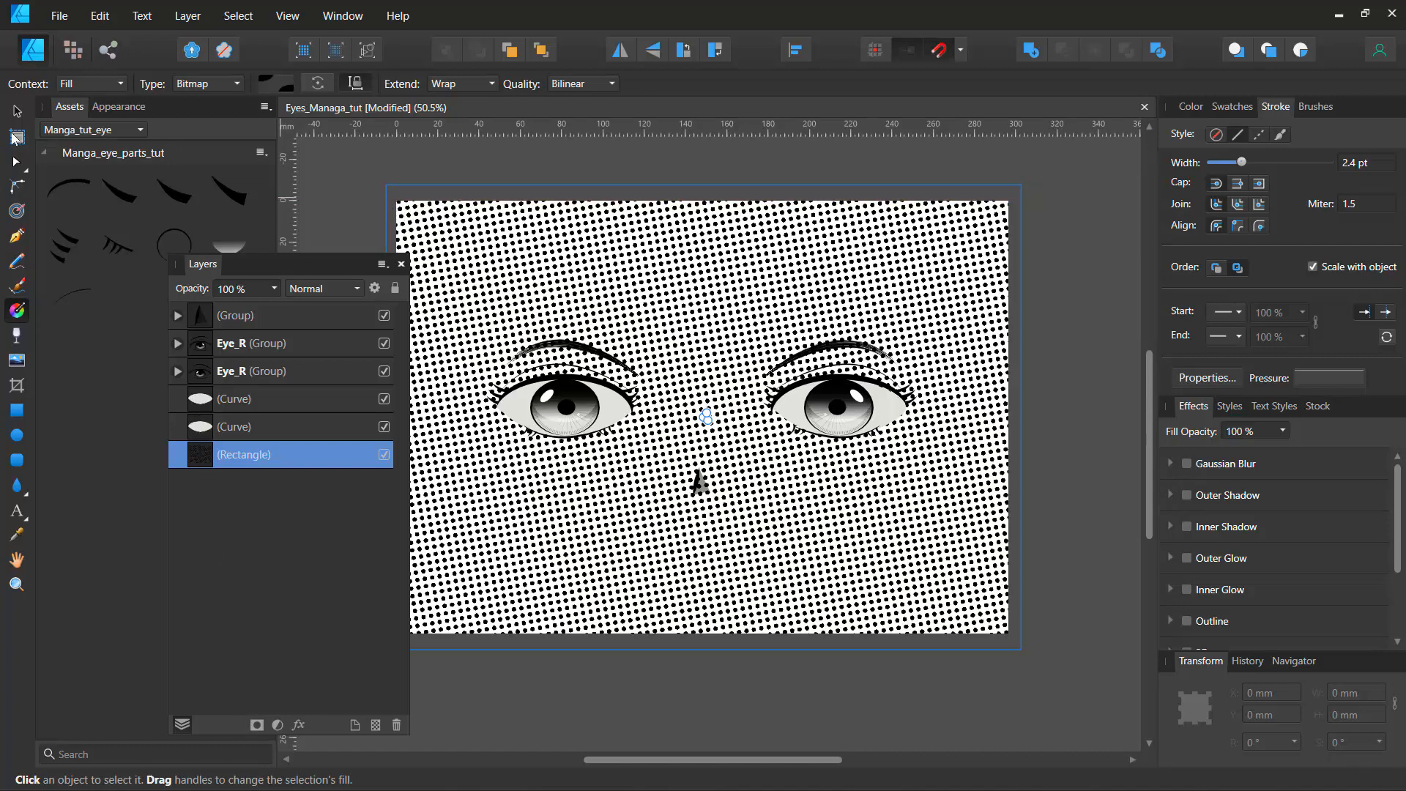
left_click(16, 410)
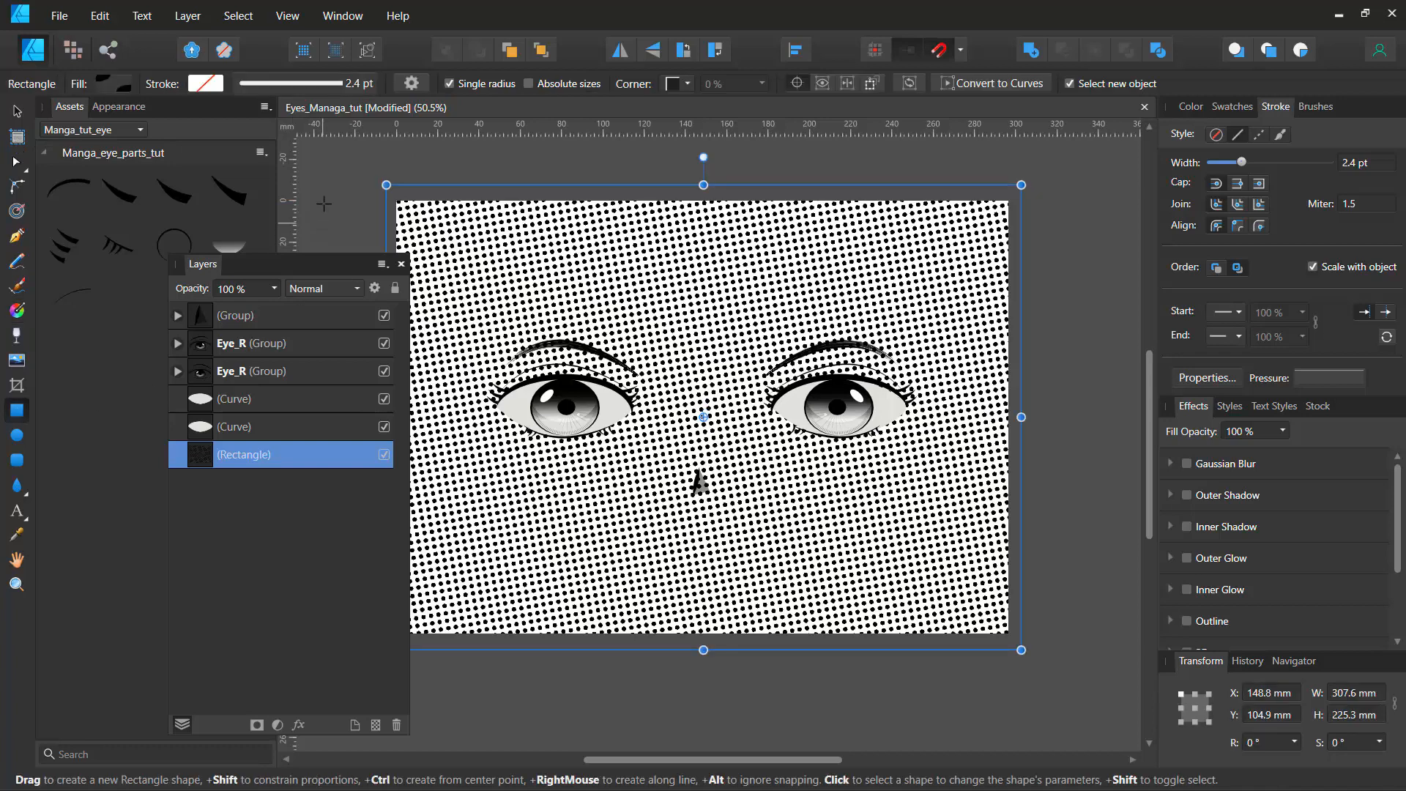
left_click(17, 110)
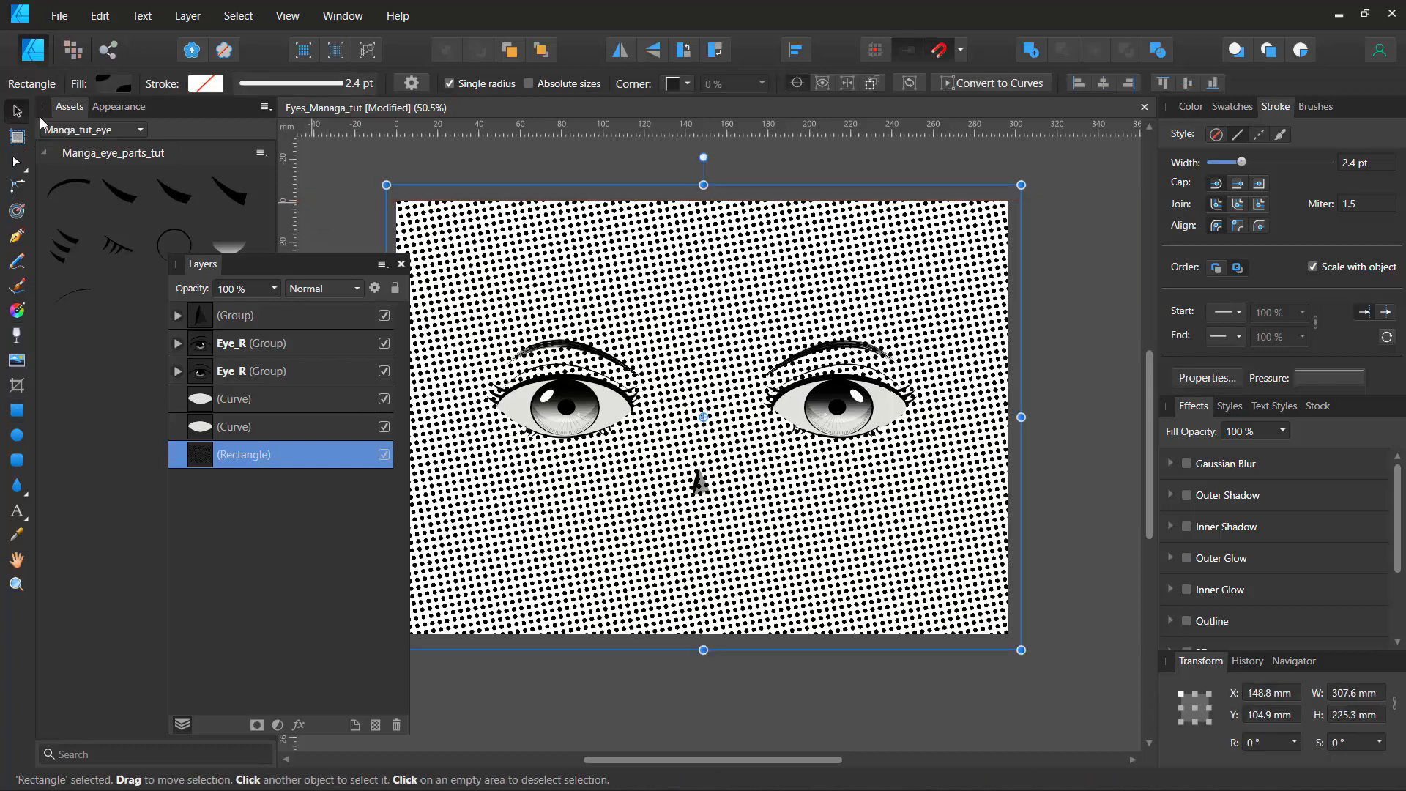
left_click(347, 169)
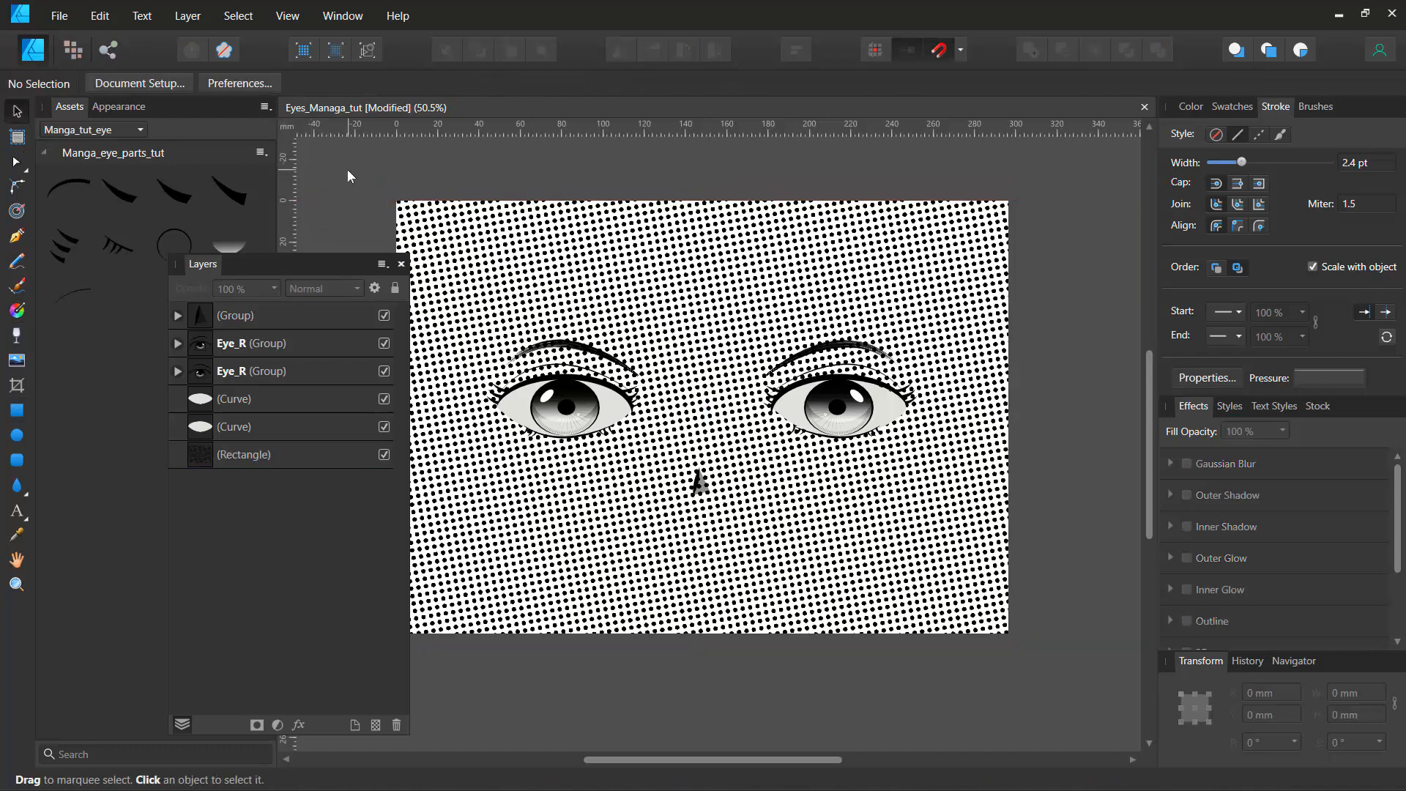
left_click(19, 415)
left_click_drag(386, 184, 1034, 650)
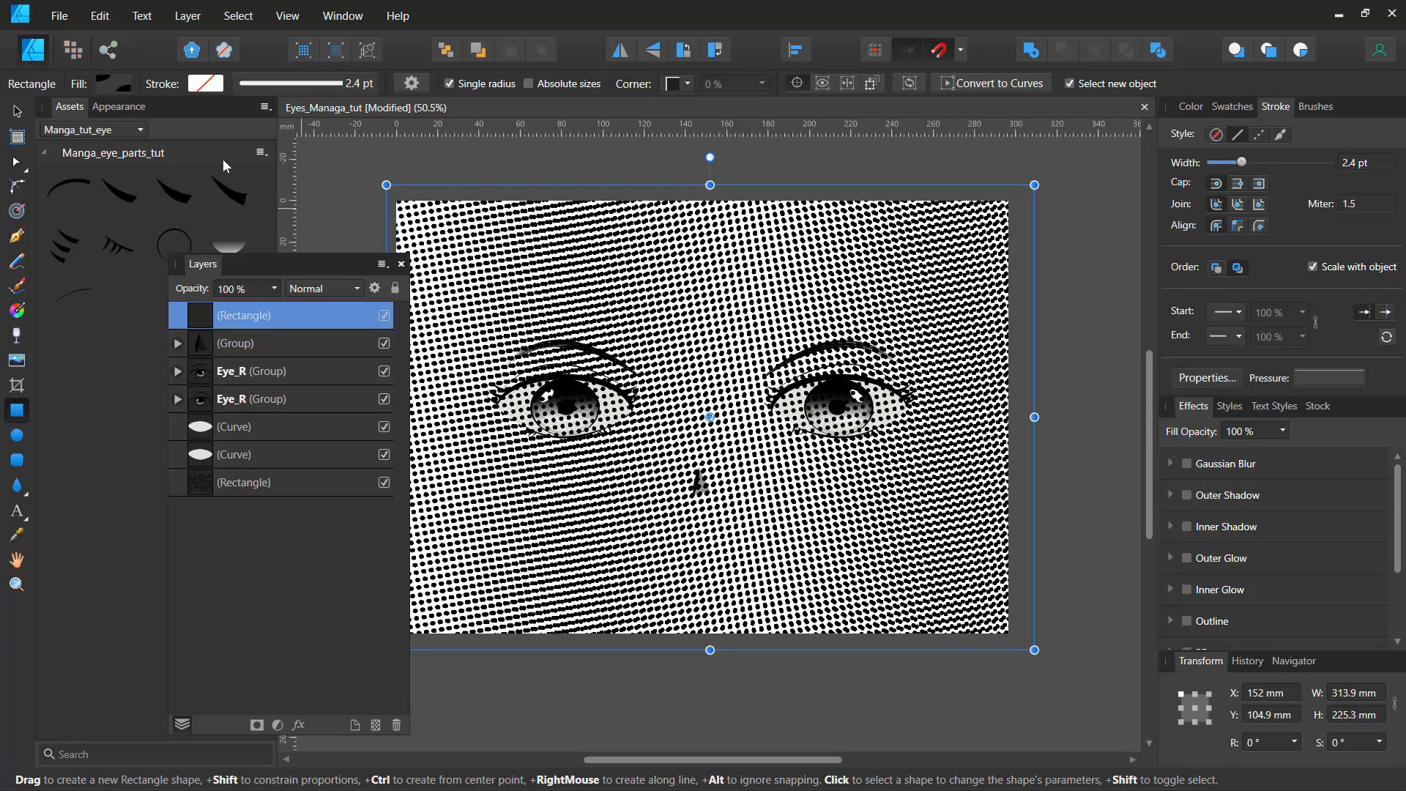
left_click(112, 83)
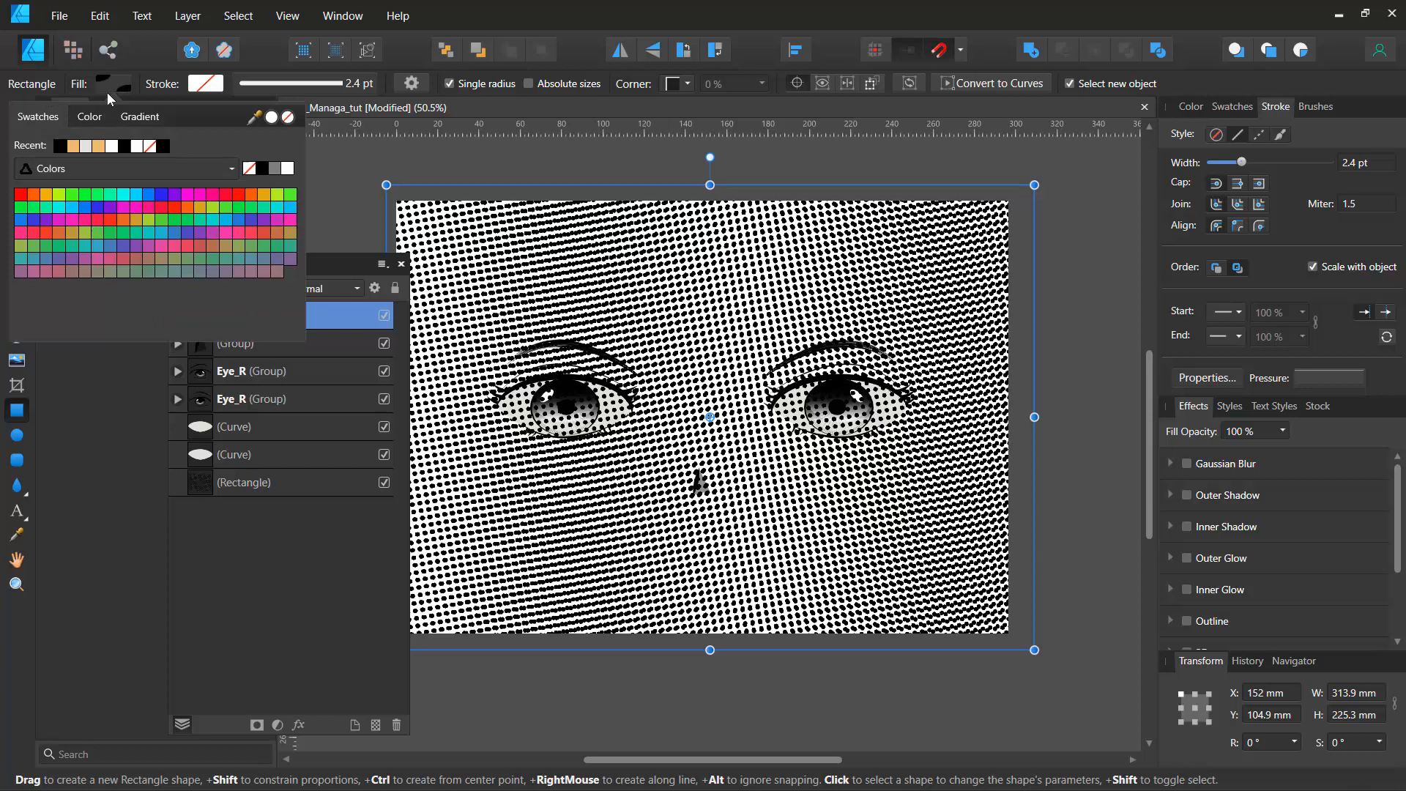
left_click(73, 147)
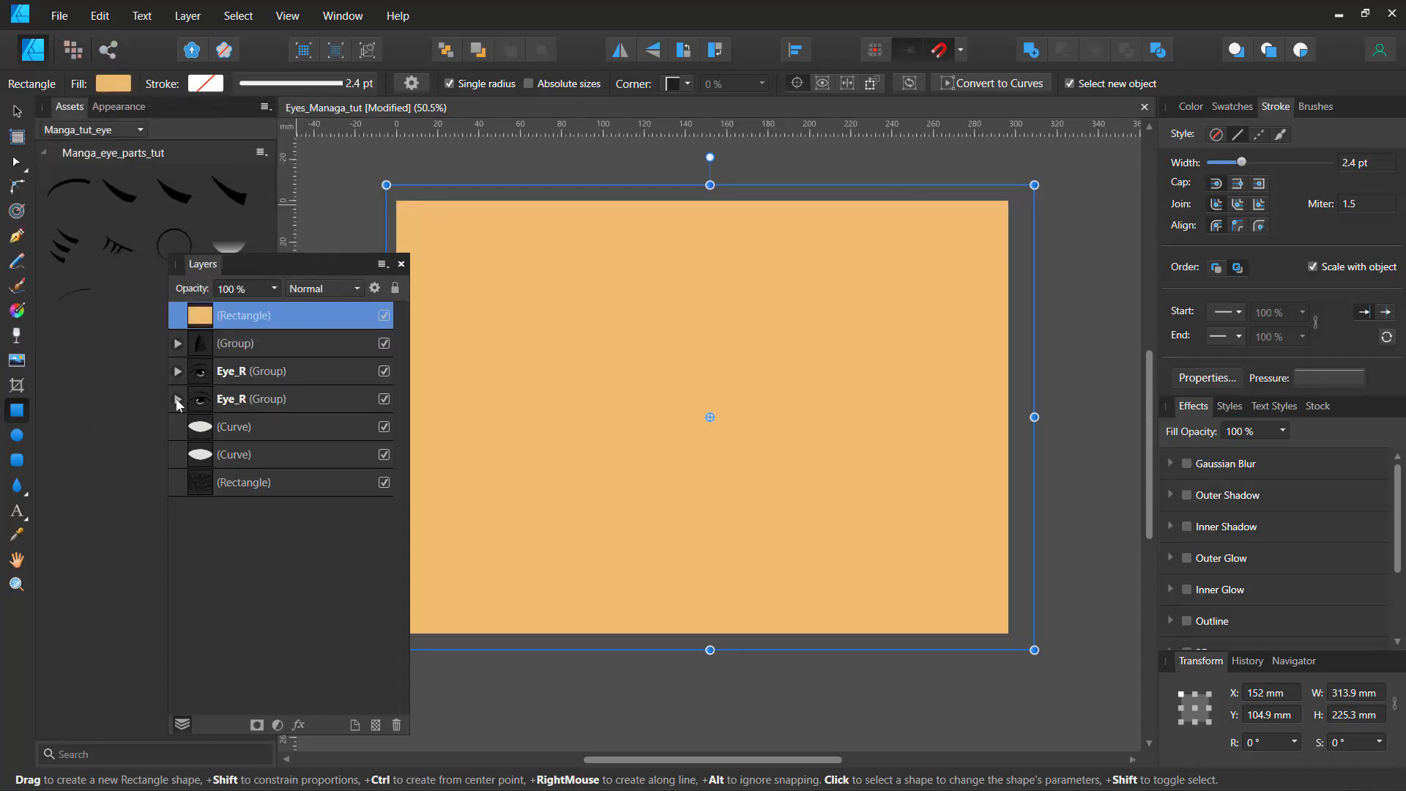
Step: Send the orange rectangle to the back, beneath the dot pattern, and deselect it
left_click(296, 290)
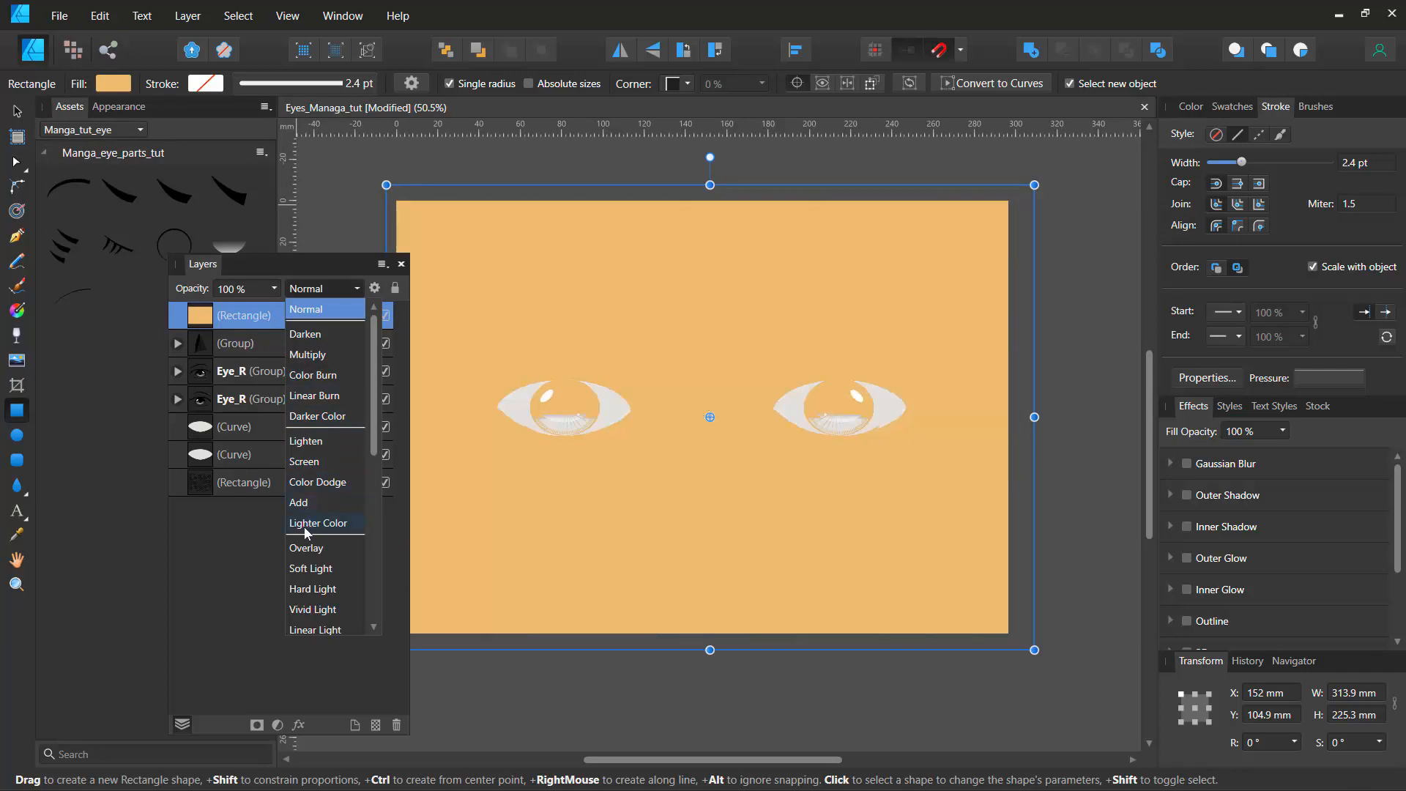
left_click(192, 554)
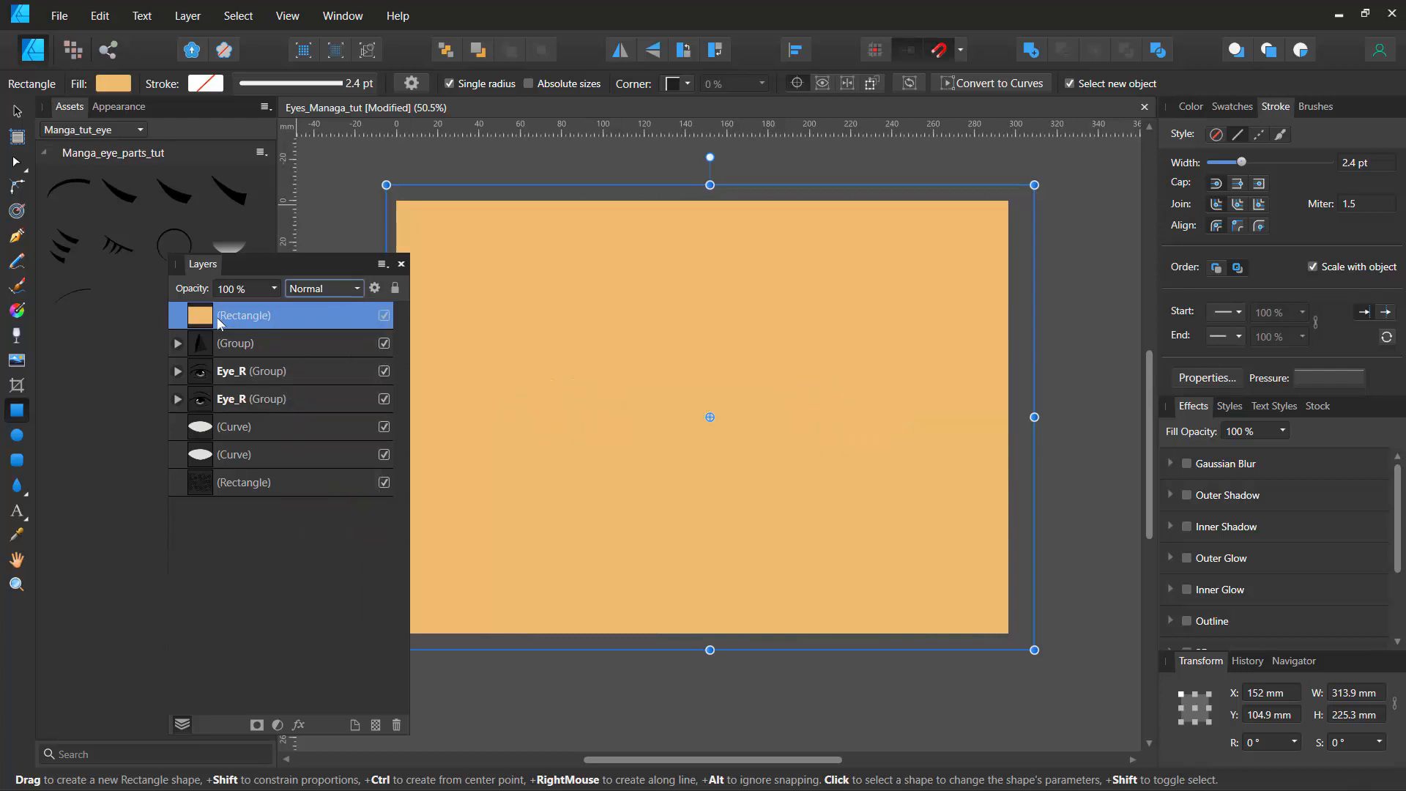
left_click(446, 51)
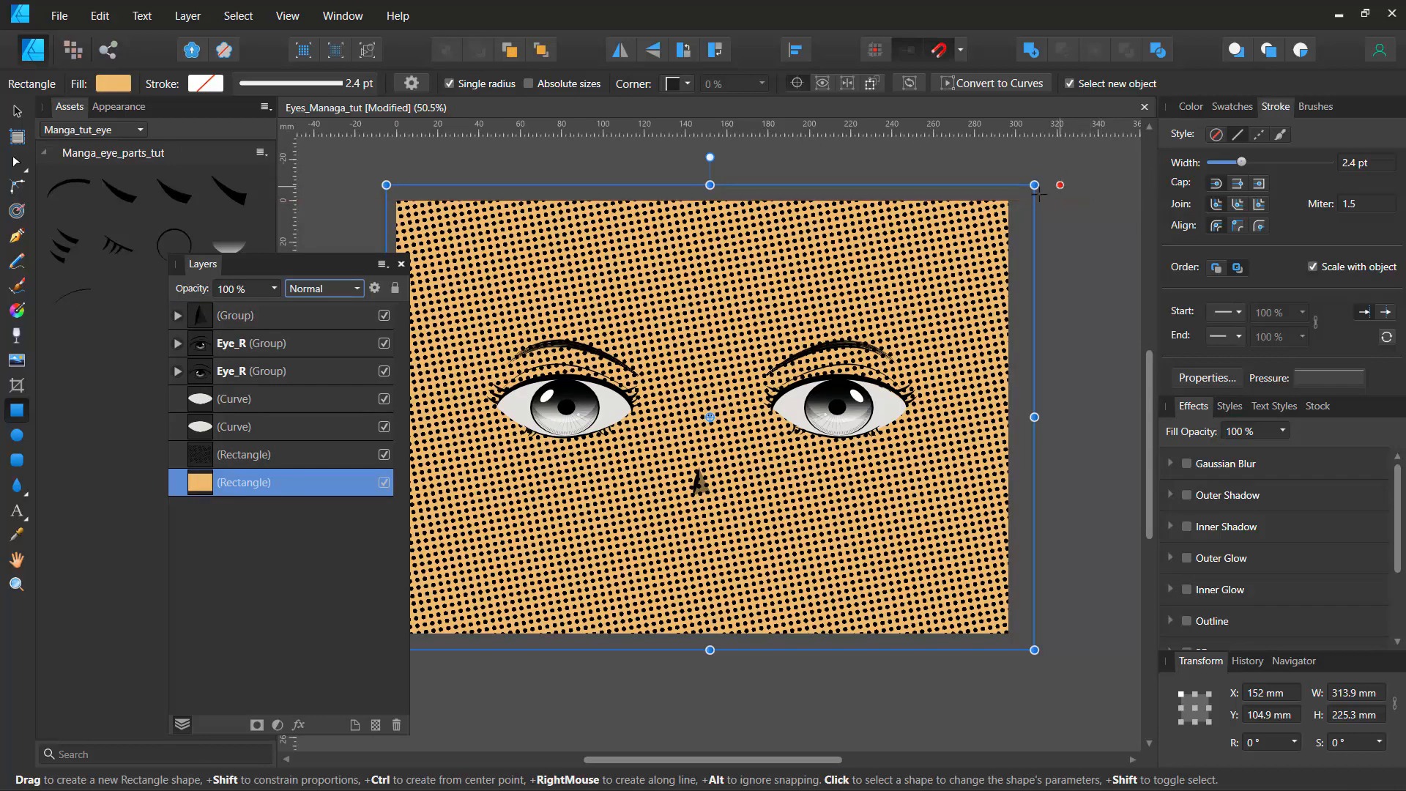
left_click(19, 114)
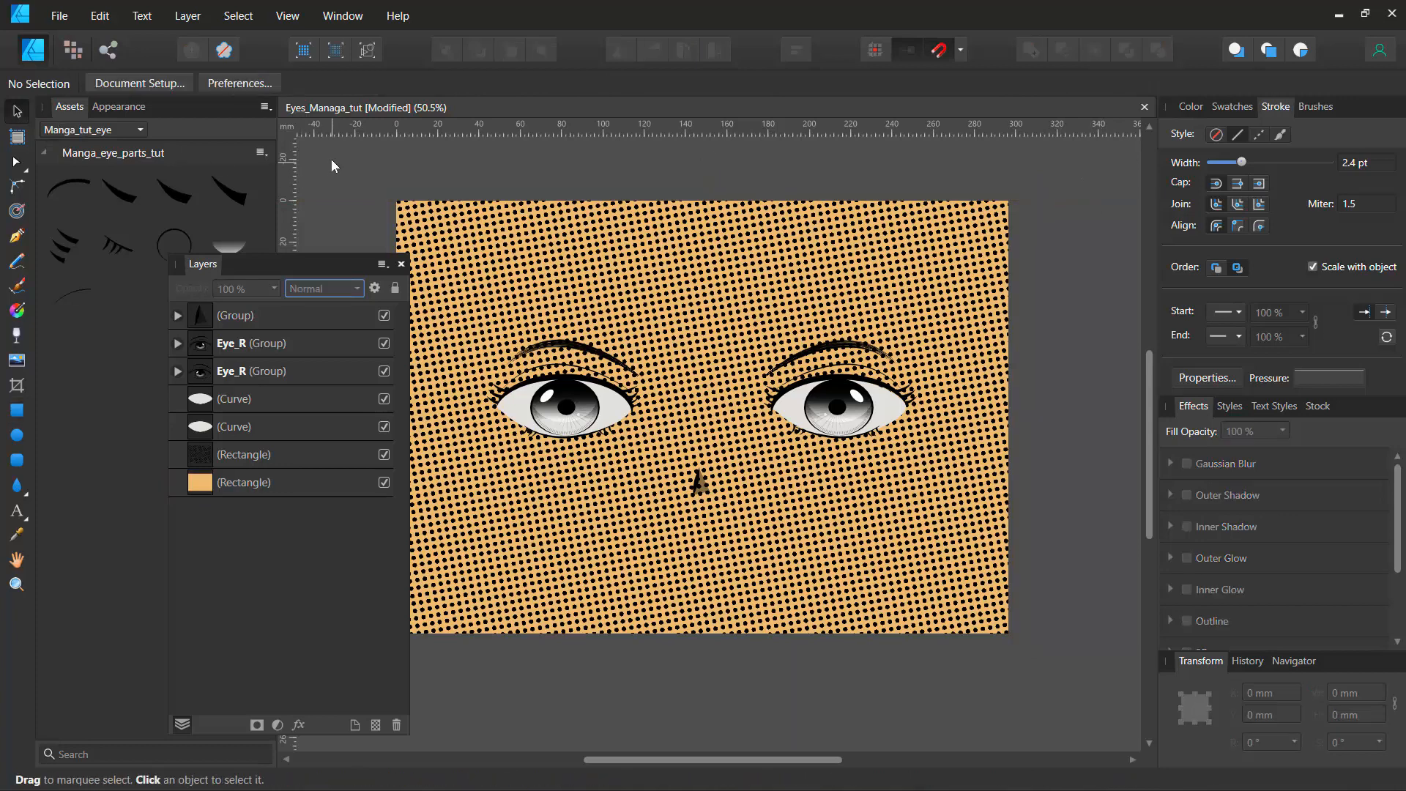
Step: Set the dot-pattern rectangle's blend mode to Soft Light over the orange background
left_click(208, 456)
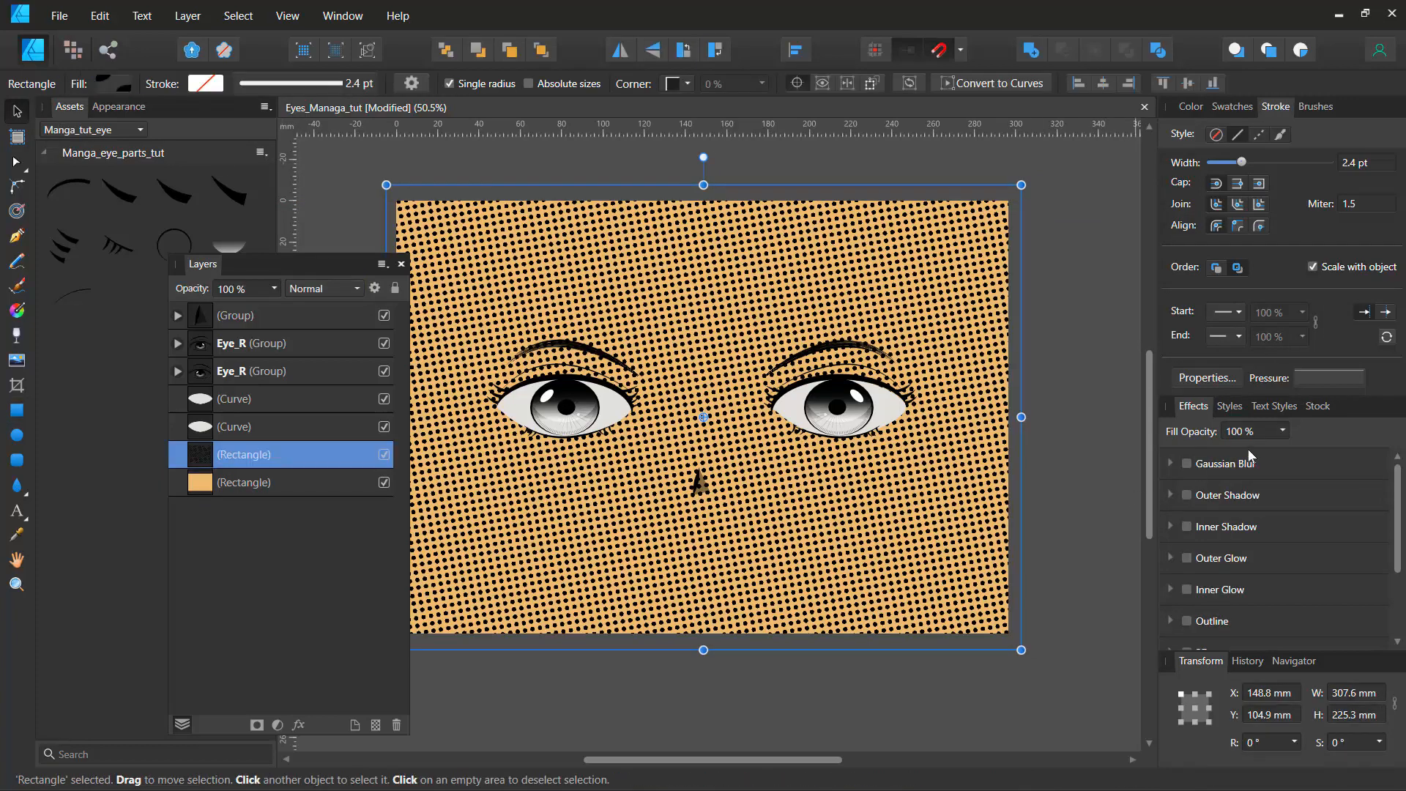
left_click(1284, 431)
left_click_drag(1286, 452, 1354, 439)
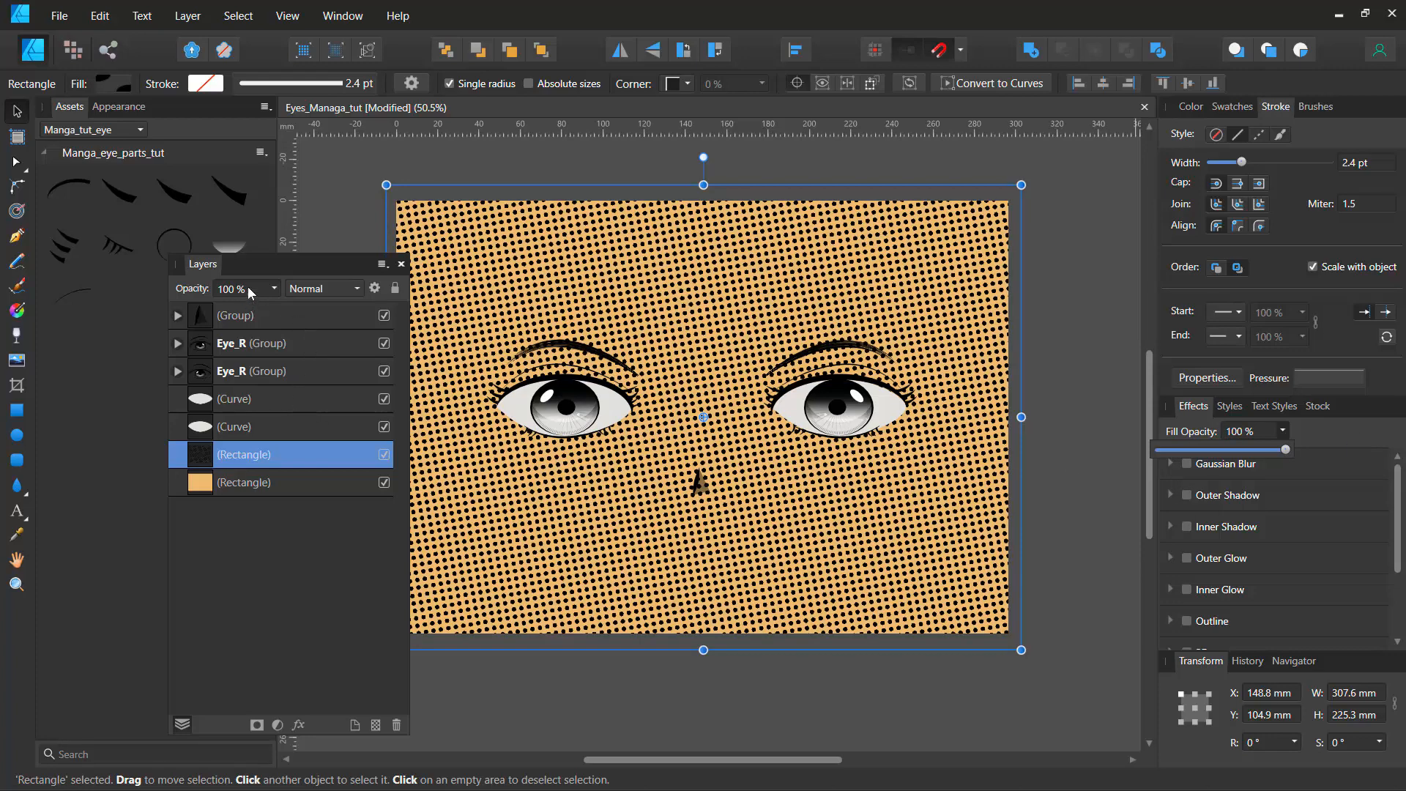
left_click(339, 285)
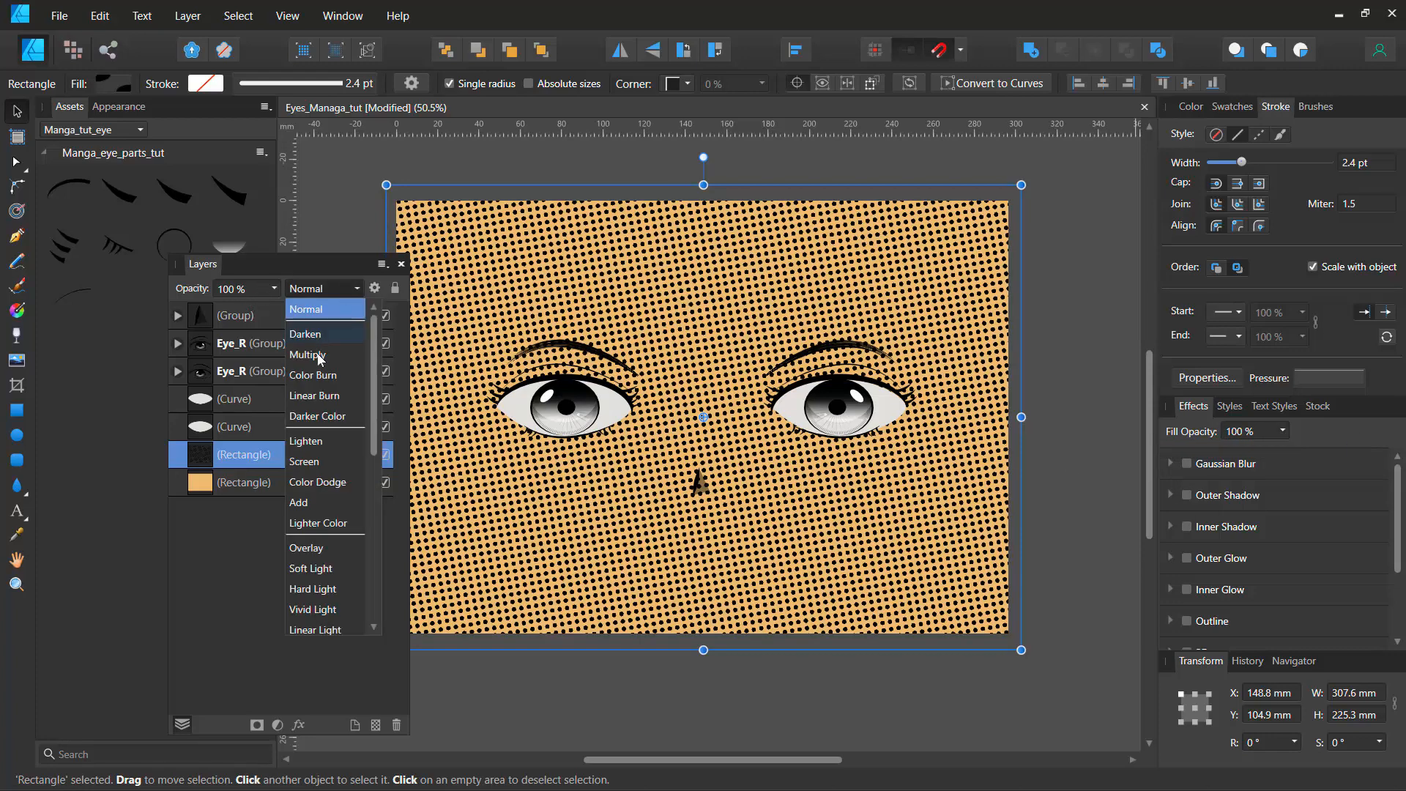
left_click(320, 357)
left_click(332, 288)
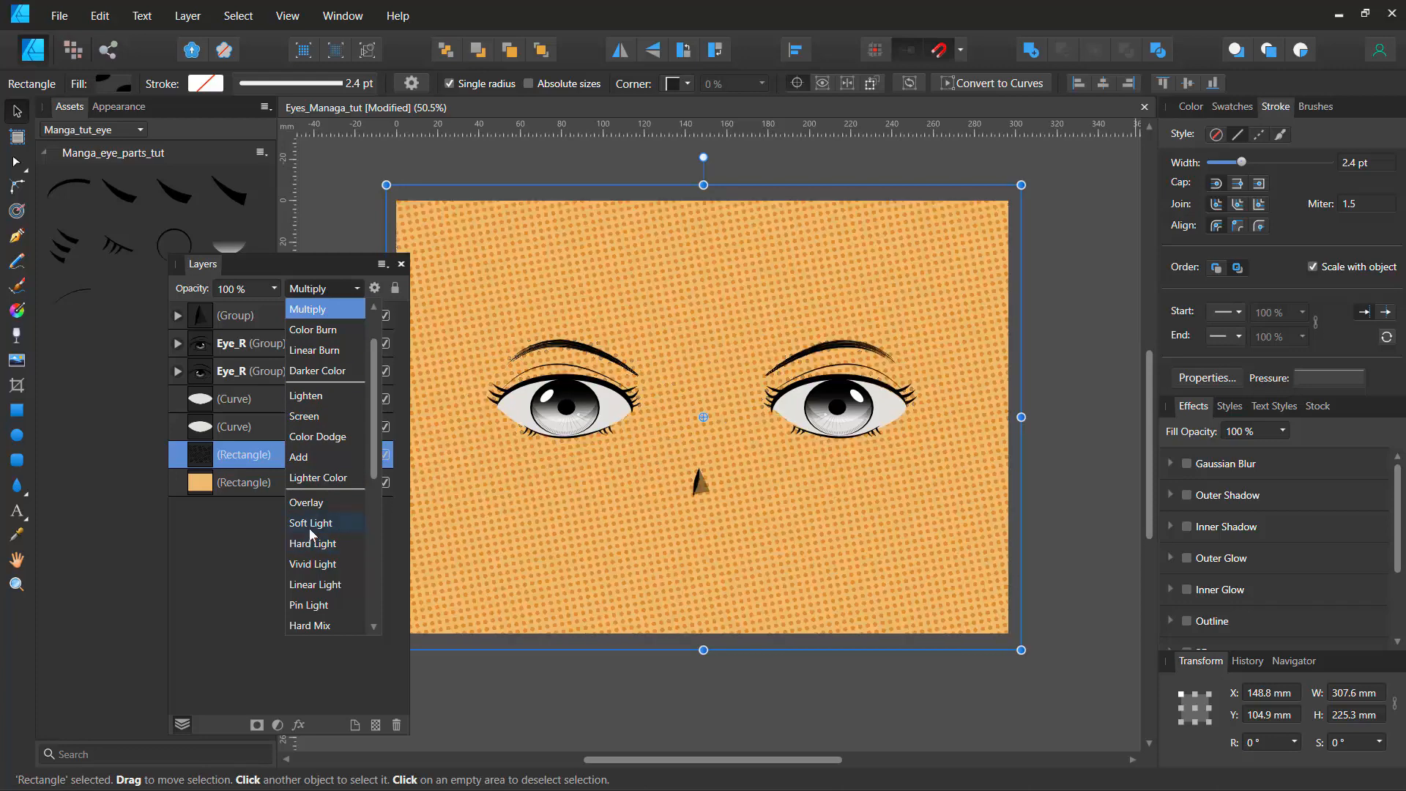
left_click(310, 527)
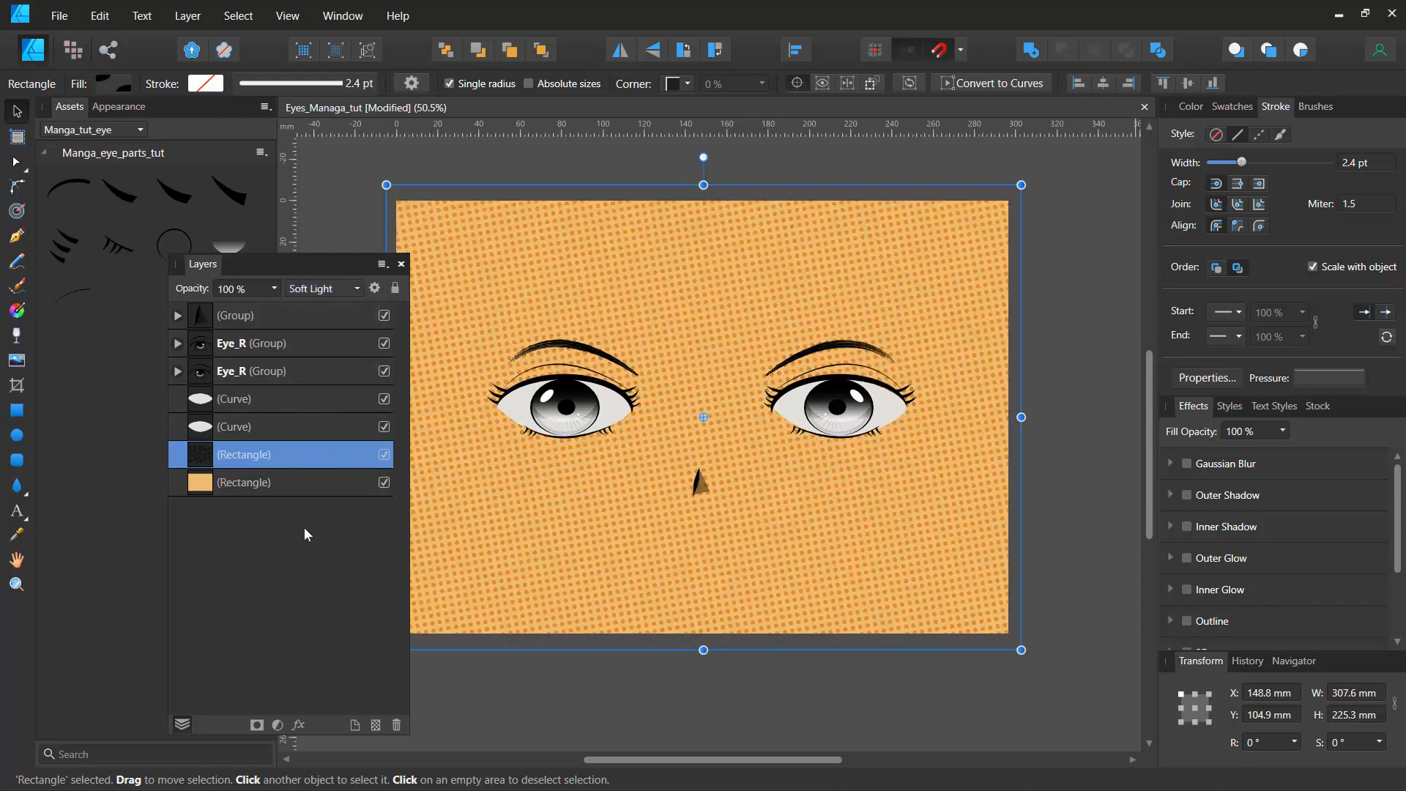
Step: Duplicate the dot-pattern rectangle and set the copy to Normal blend mode at 22% opacity
key("ctrl+j")
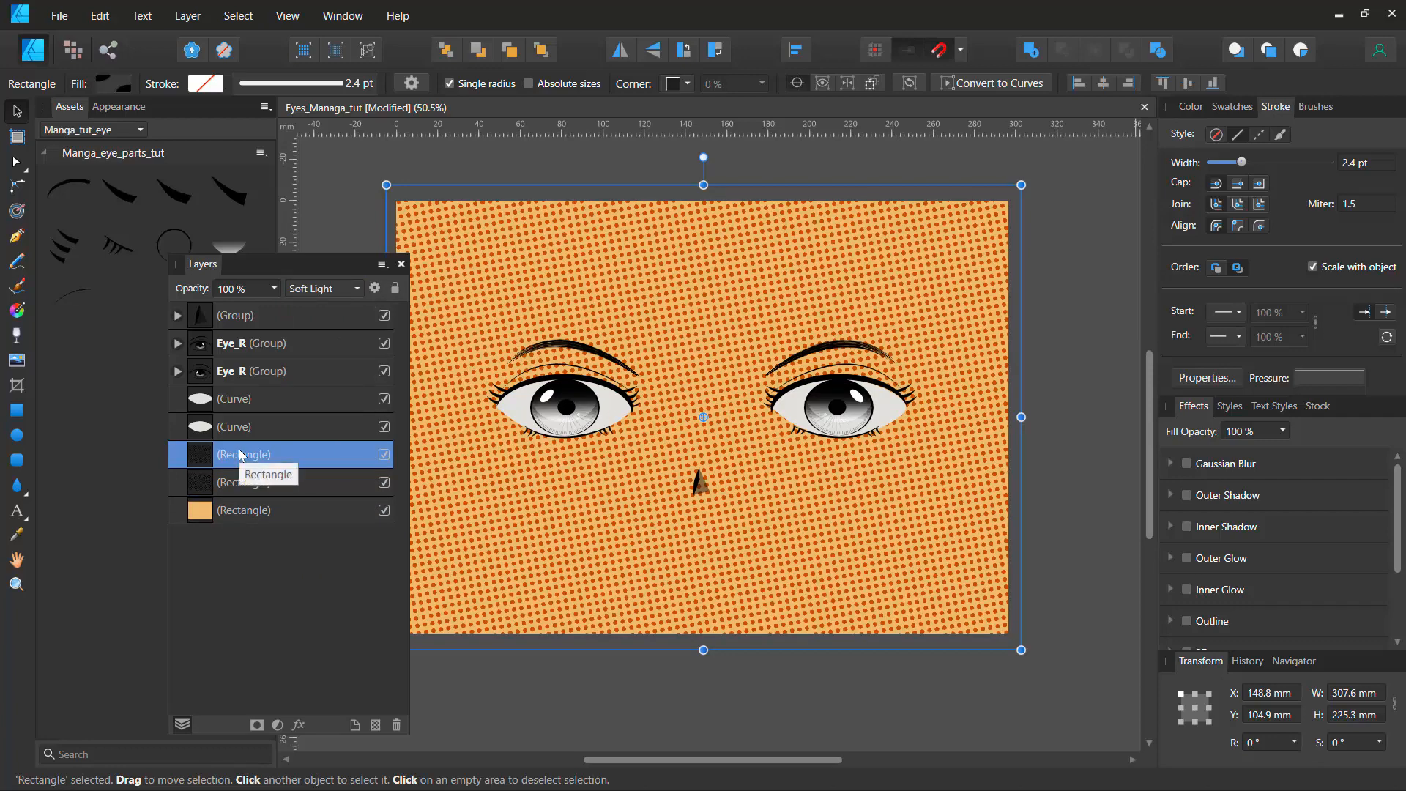
left_click(309, 285)
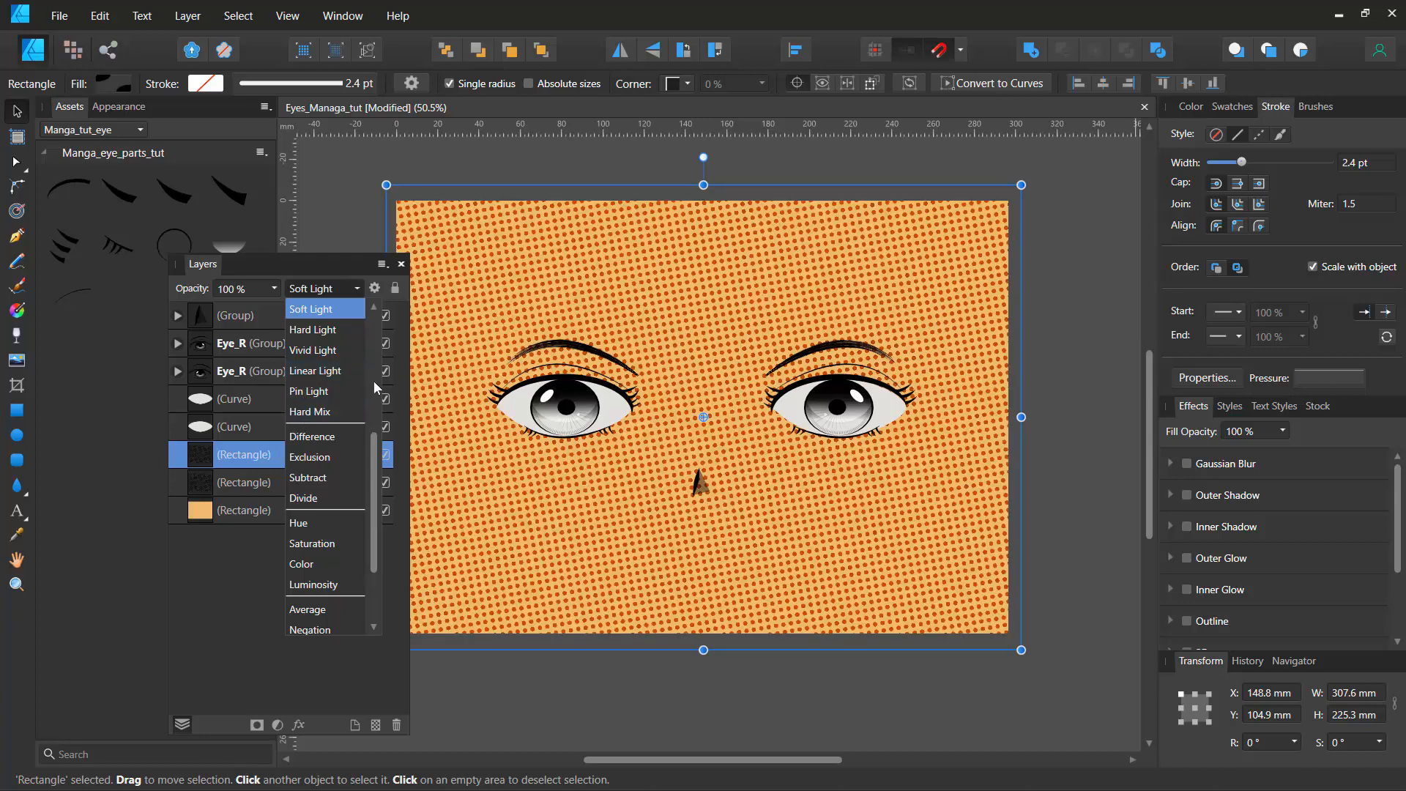
left_click(374, 381)
left_click(311, 306)
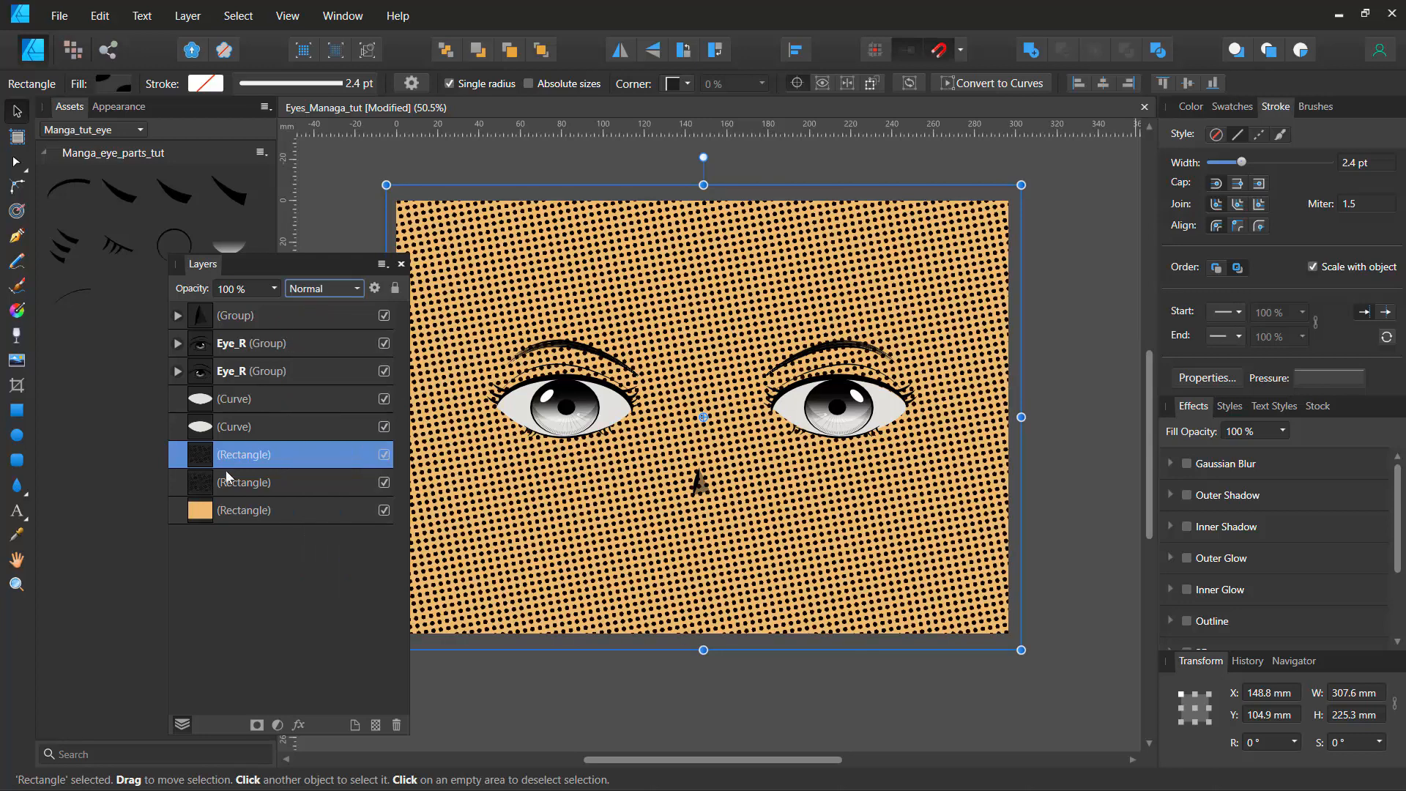
left_click(274, 288)
left_click_drag(268, 306, 174, 309)
left_click(326, 173)
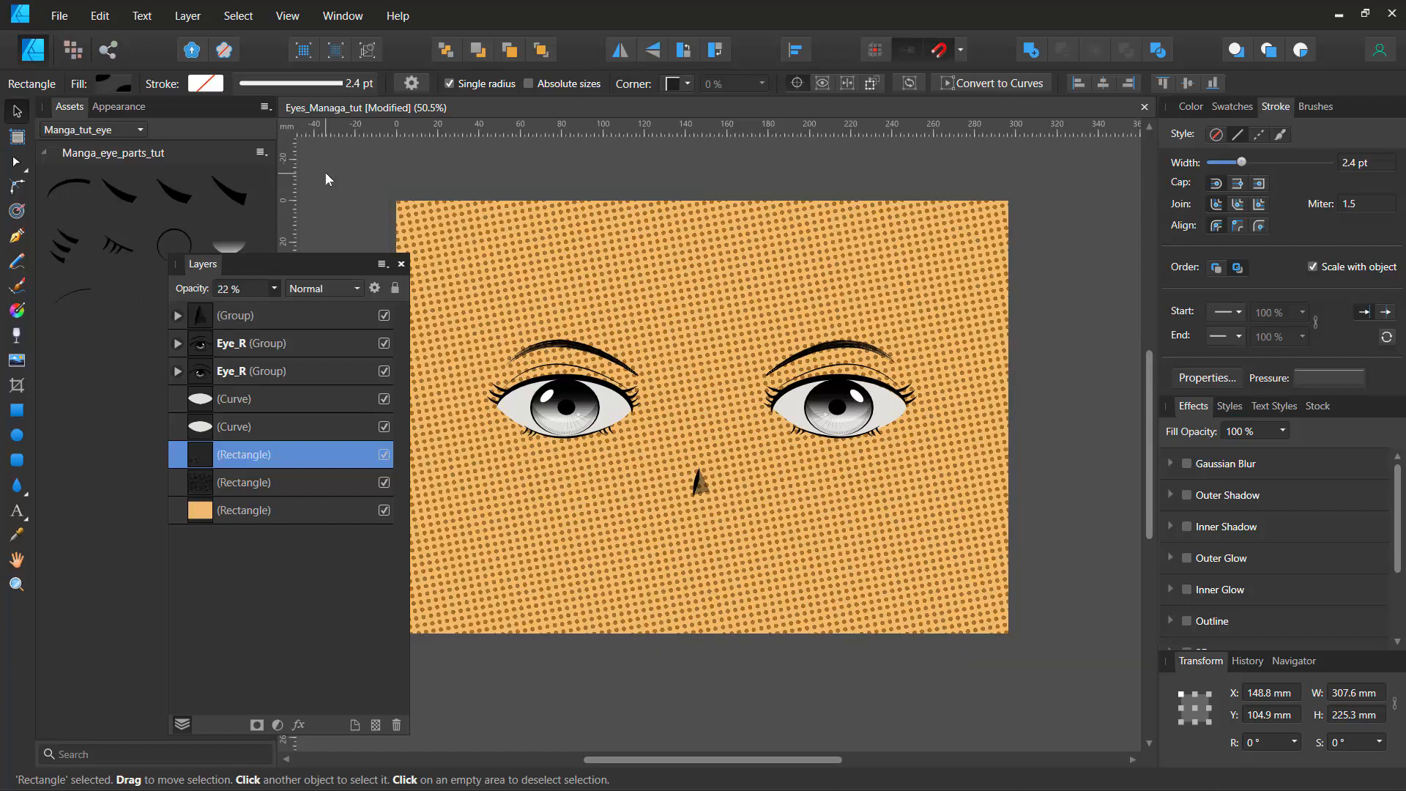
Step: Hide the layer list and draw a rounded rectangle callout about 65 x 46 mm above the face's left-hand eyebrow
left_click(401, 264)
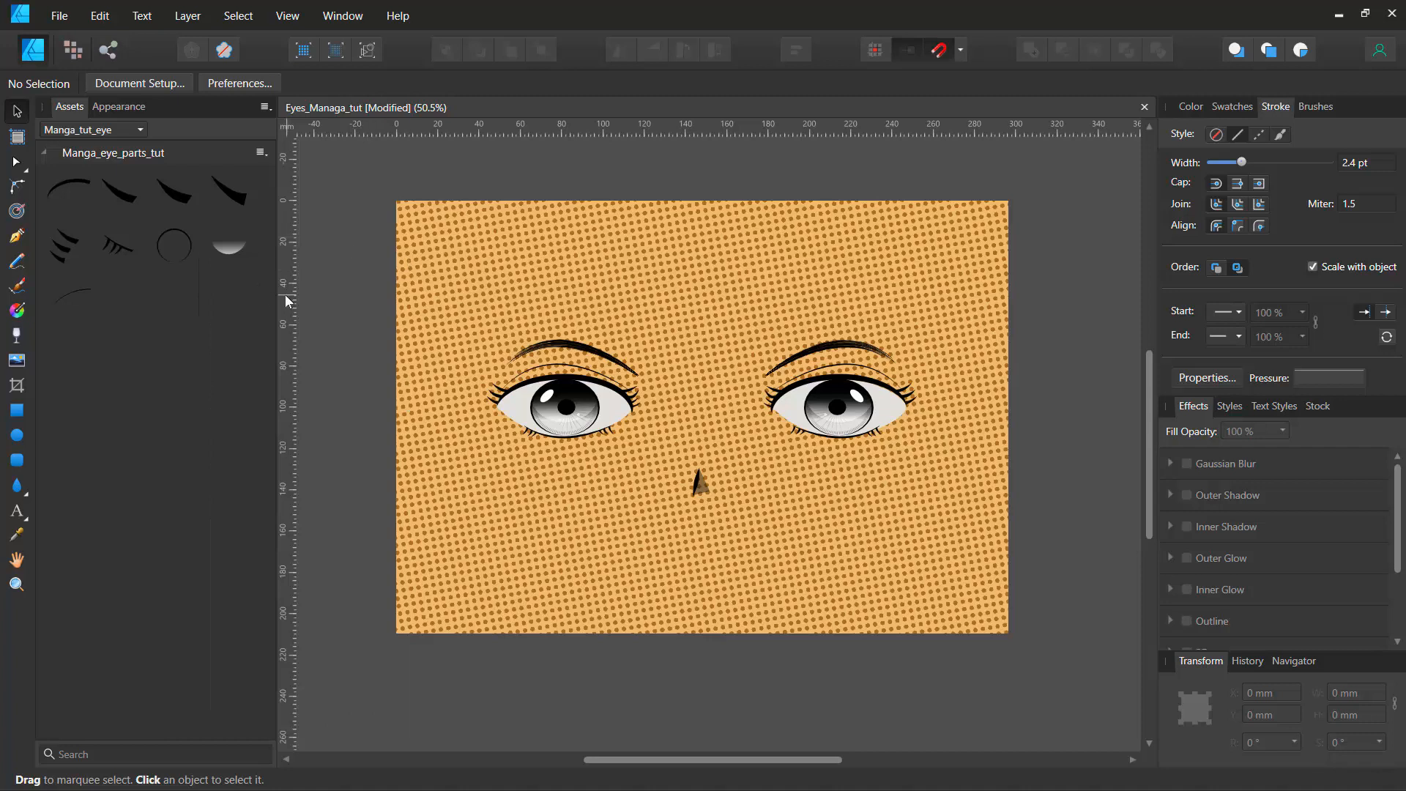
left_click(16, 486)
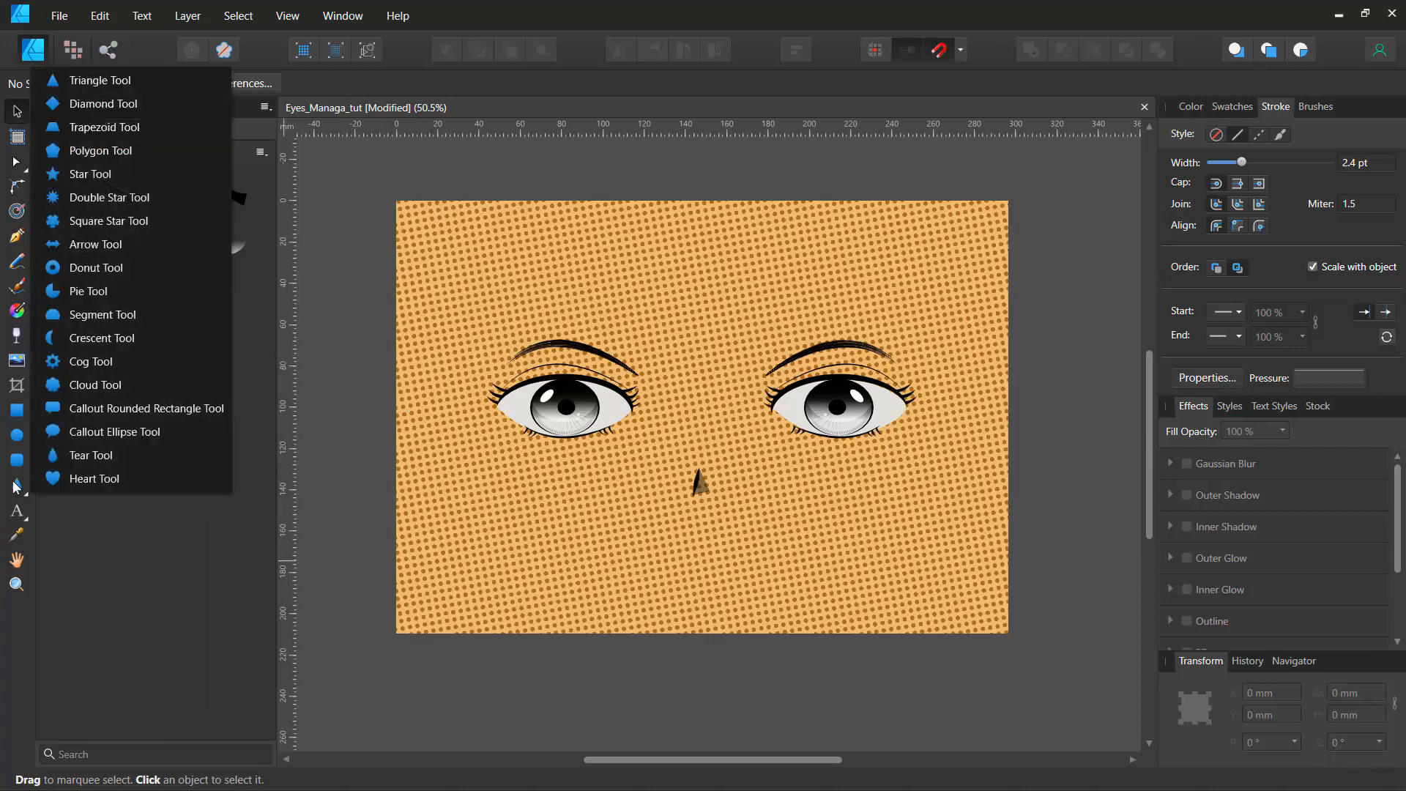
left_click(58, 409)
left_click_drag(462, 245, 596, 338)
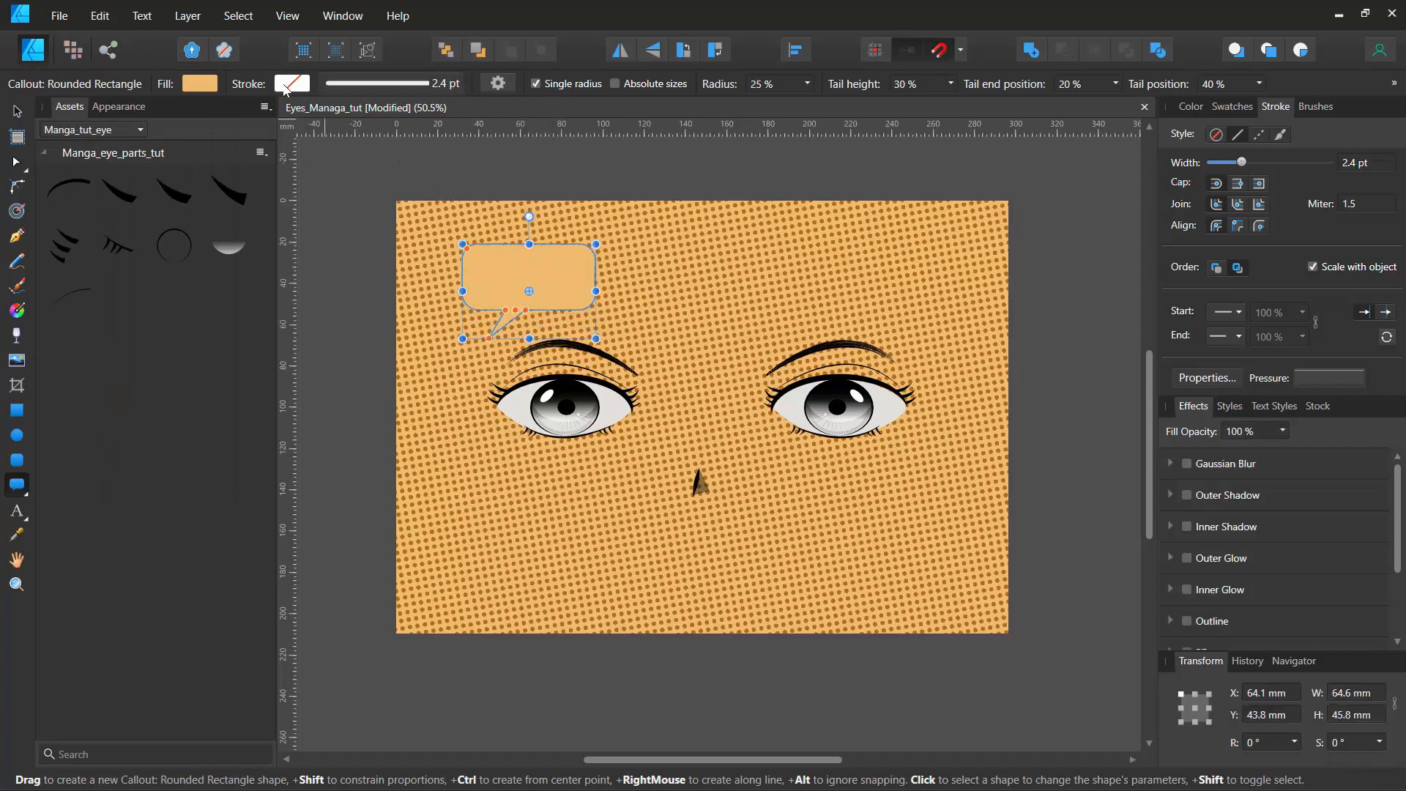
Step: Give the callout a black dashed 6 pt stroke and a white fill
left_click(288, 89)
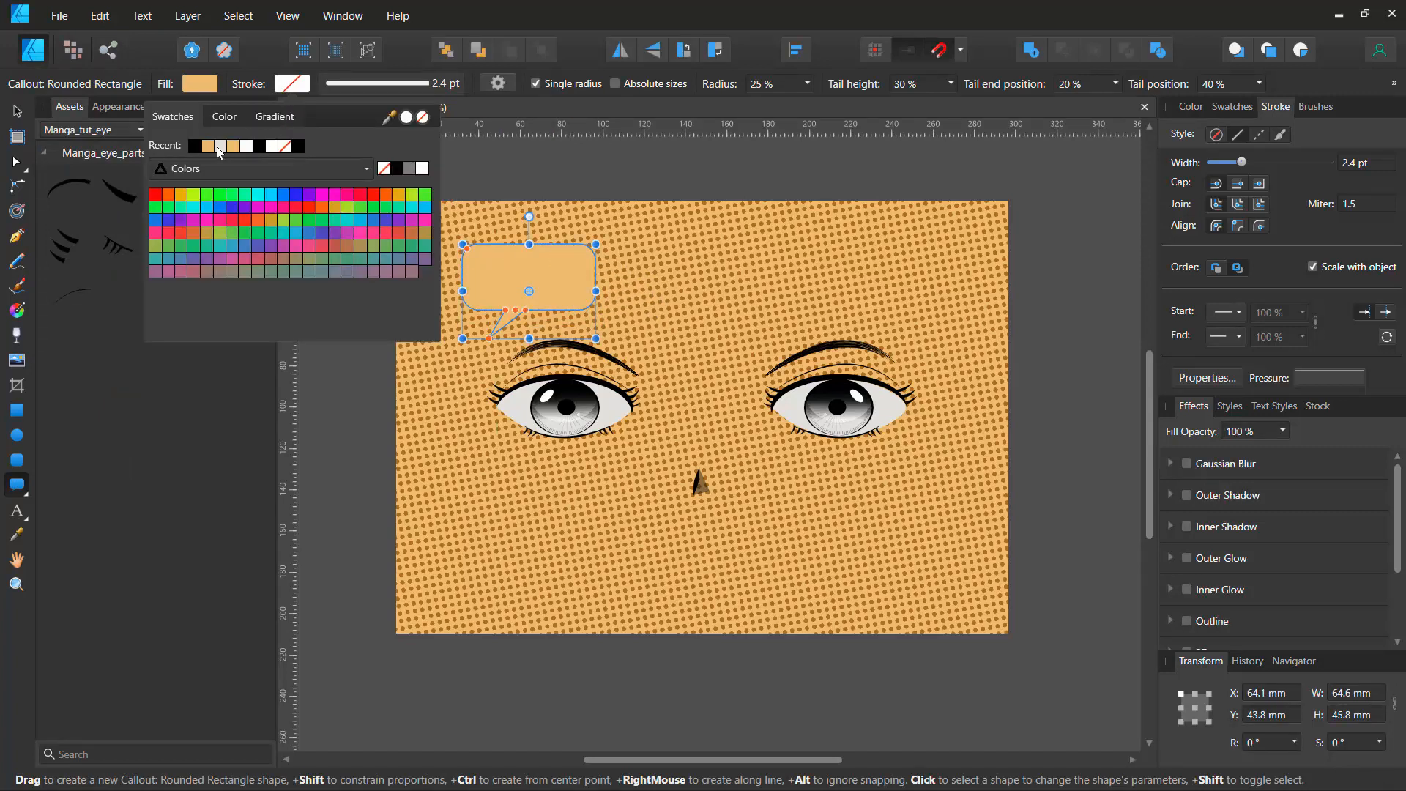
left_click(190, 145)
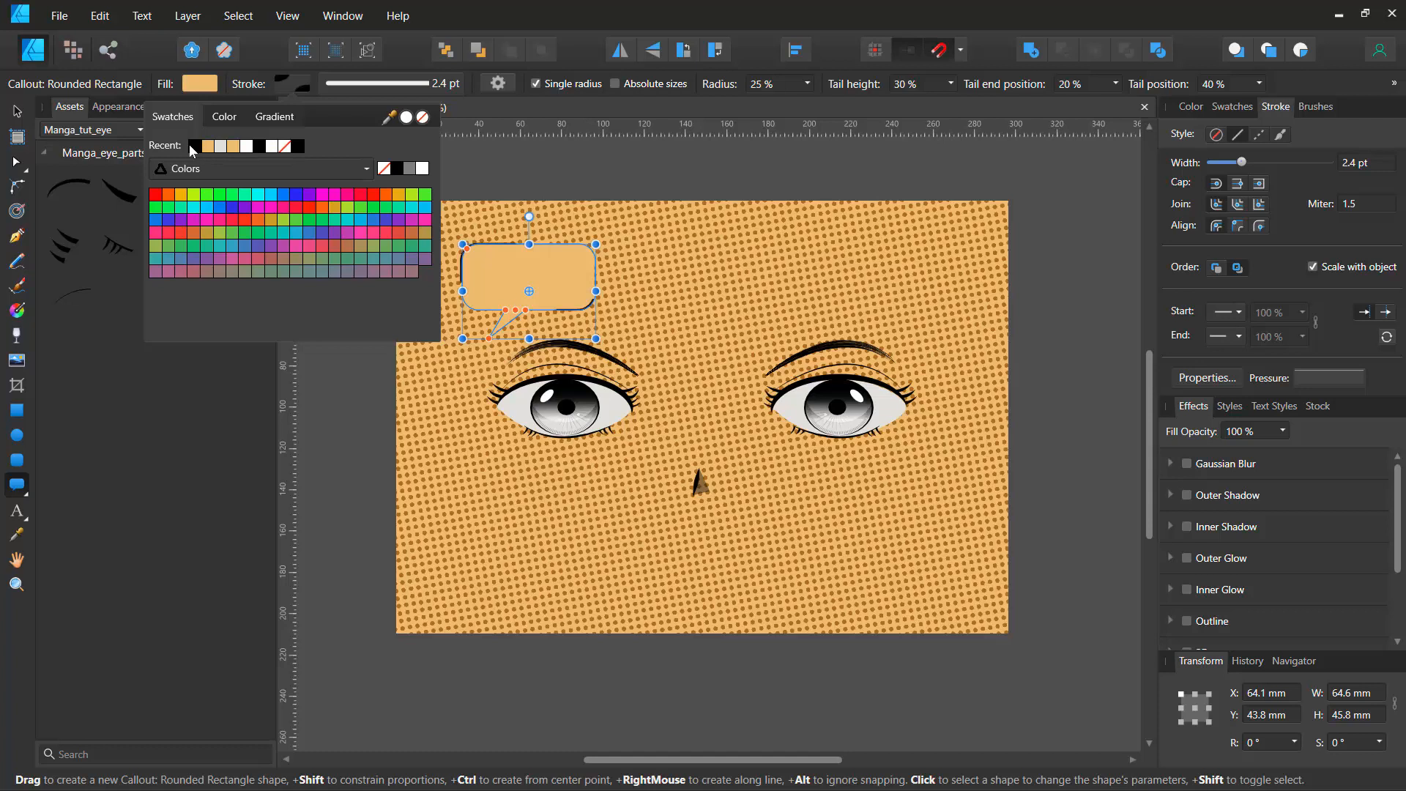
left_click(402, 85)
left_click_drag(366, 147, 364, 150)
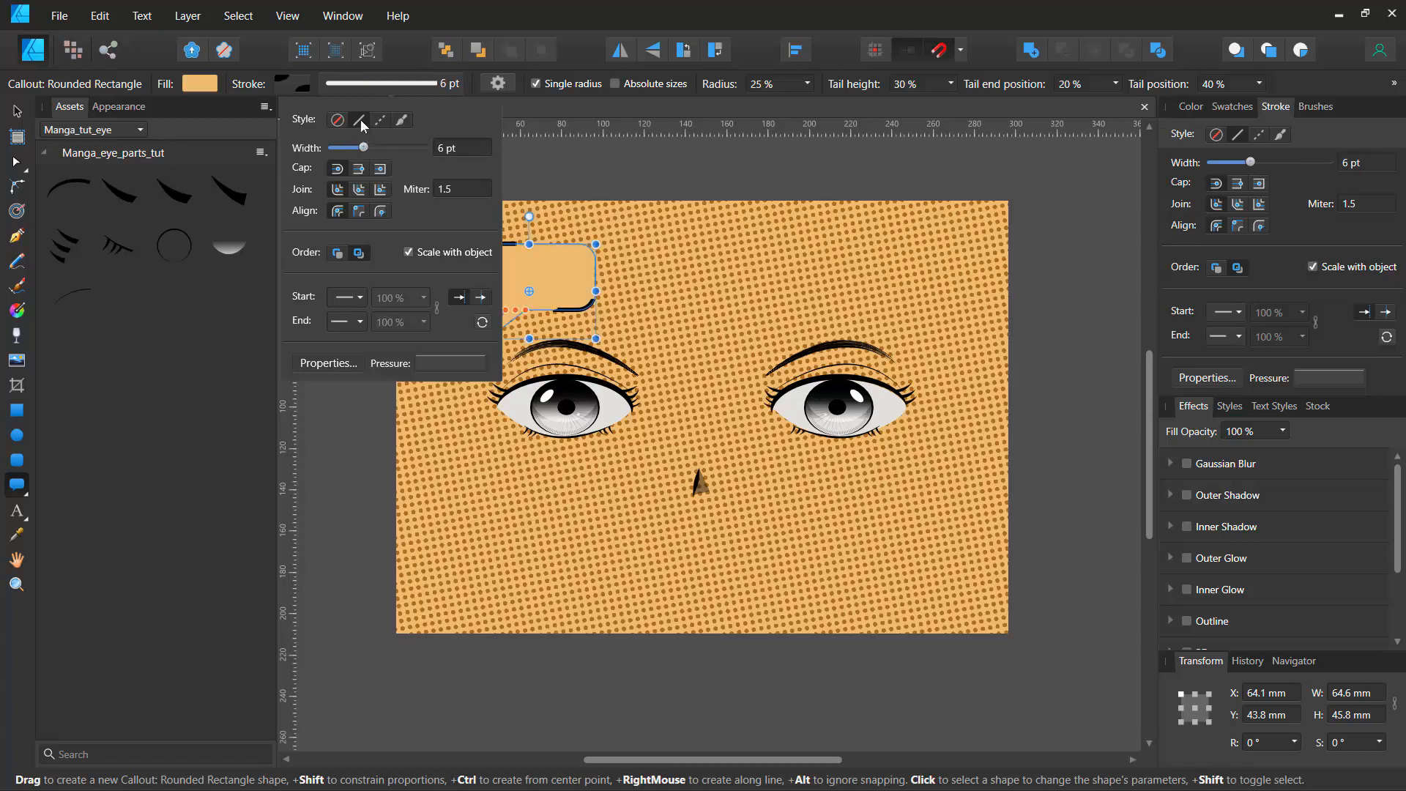
left_click(380, 121)
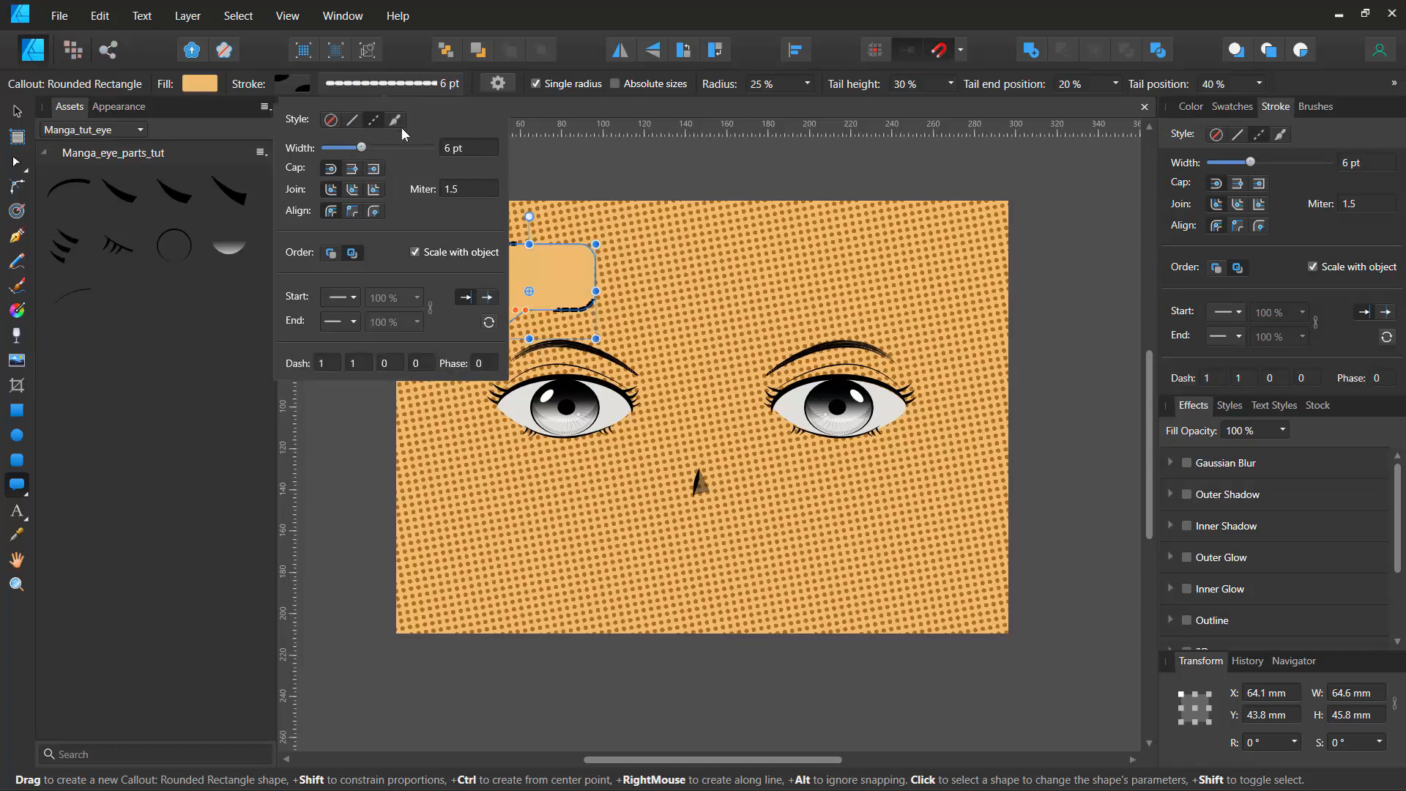
left_click(200, 83)
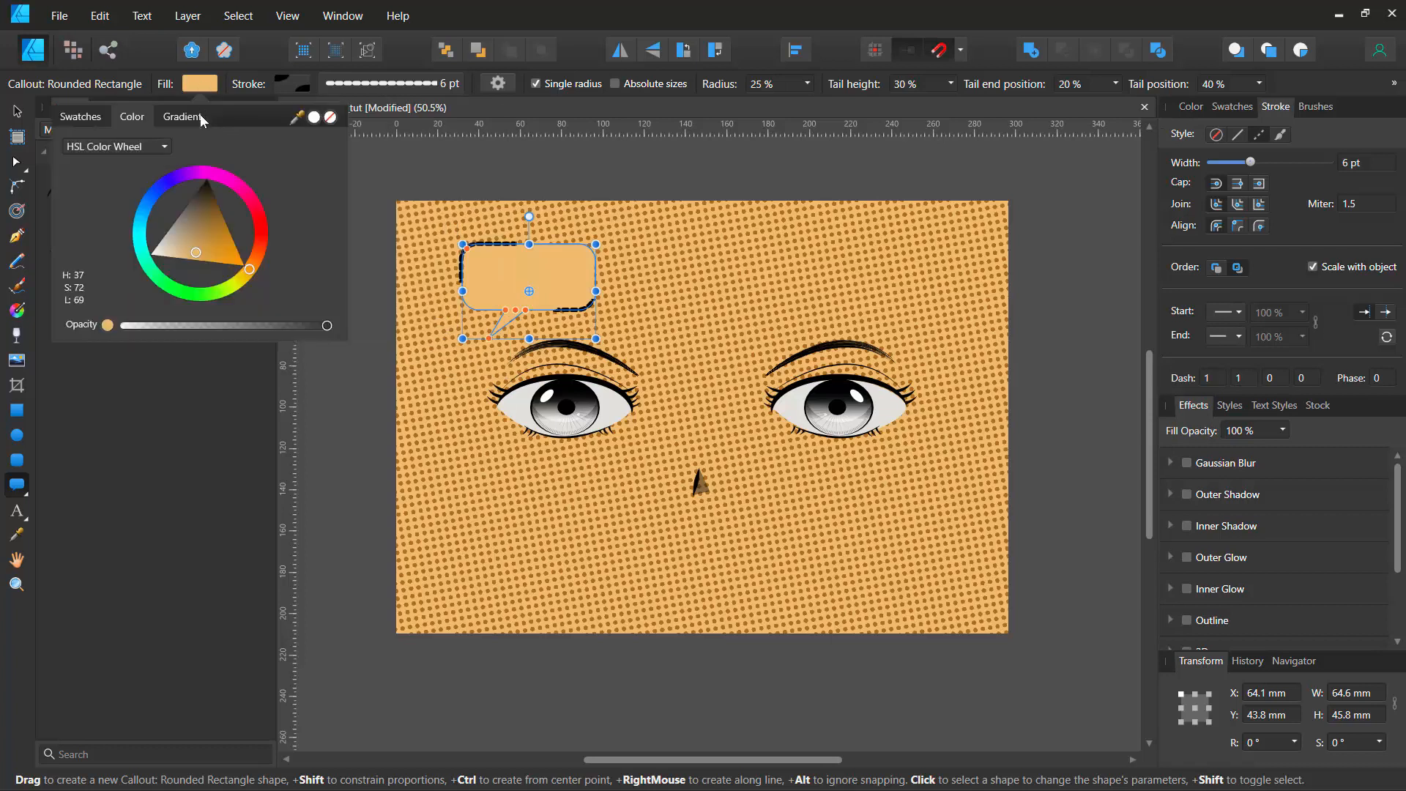
mouse_move(208, 192)
left_mouse_down()
mouse_move(206, 180)
mouse_move(208, 239)
mouse_move(129, 256)
left_mouse_up()
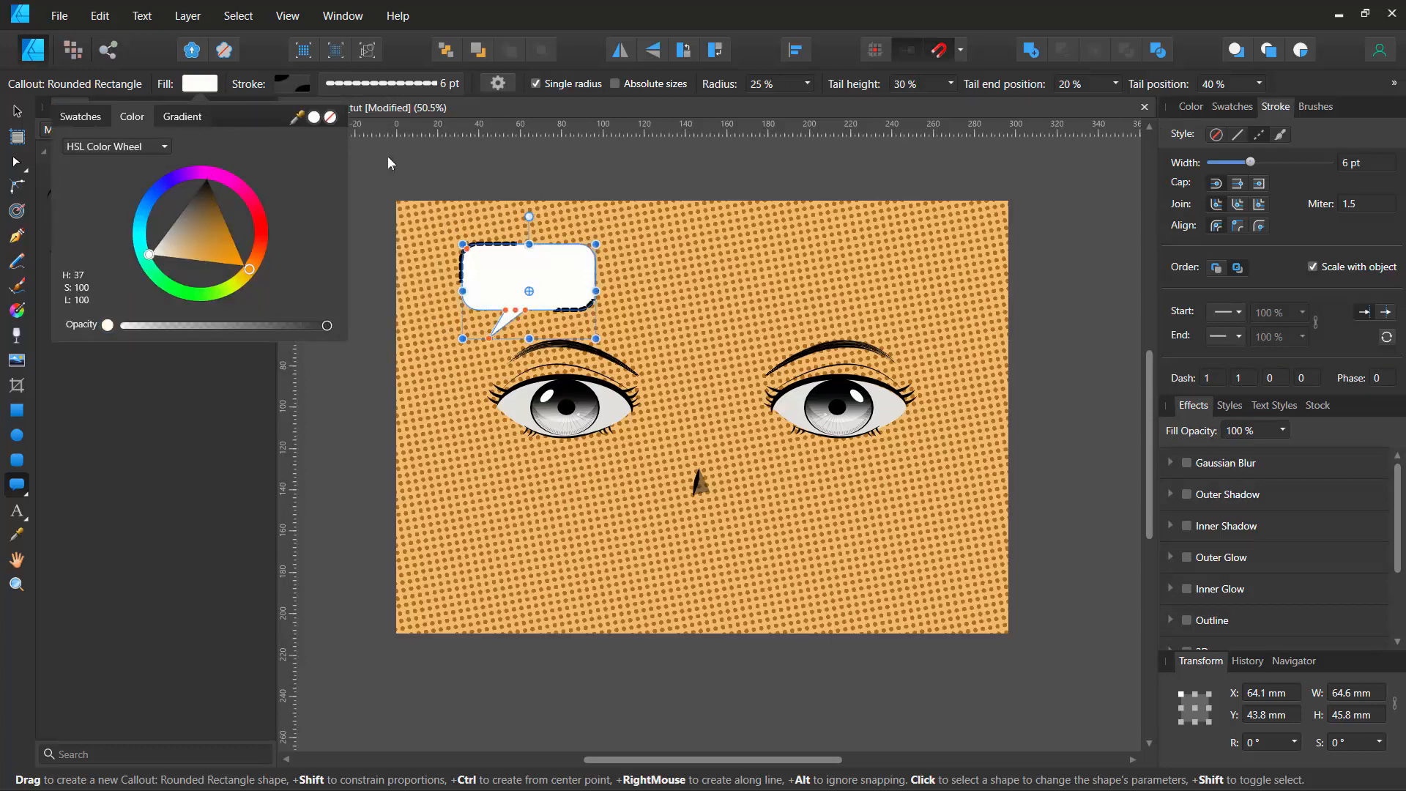
left_click_drag(545, 273, 653, 244)
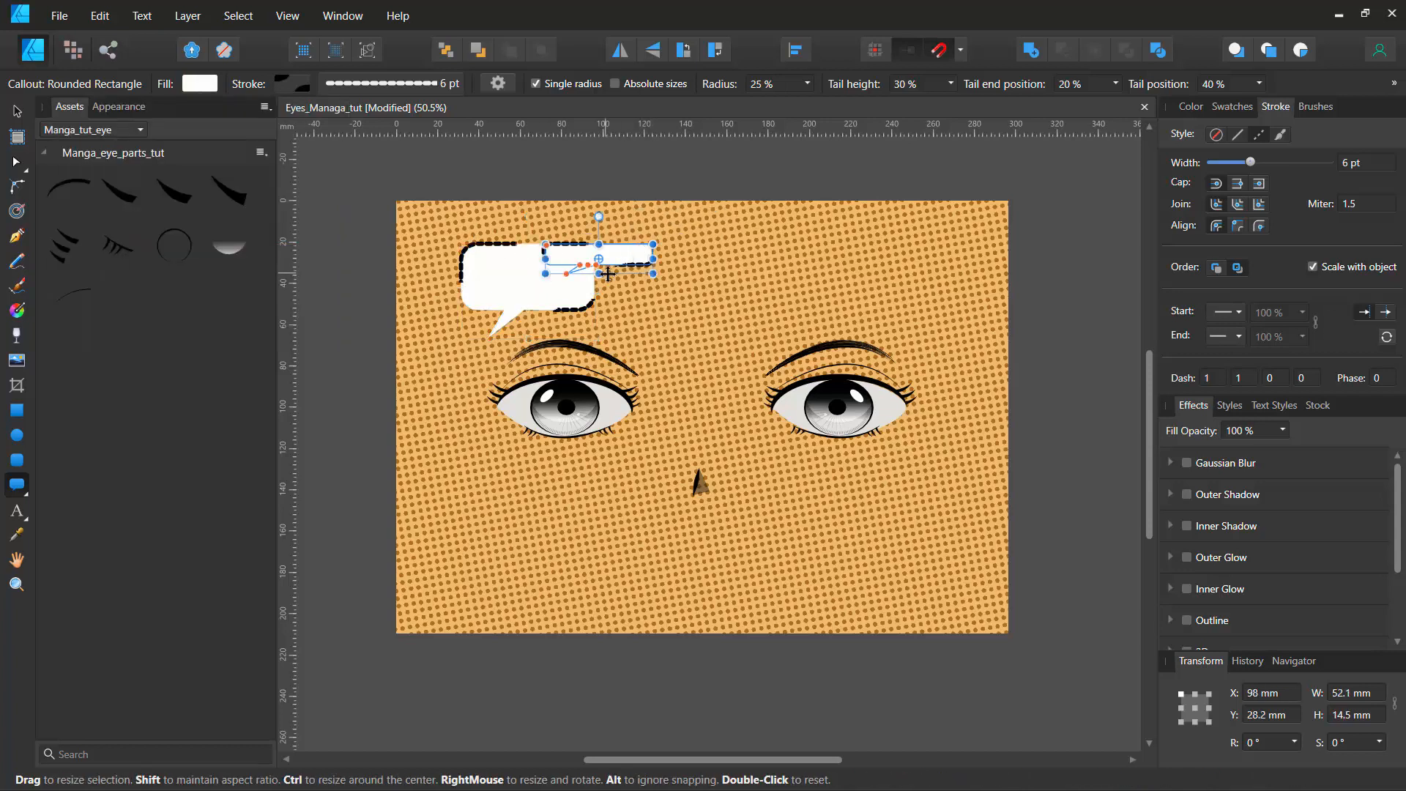
key("ctrl+z")
key("g")
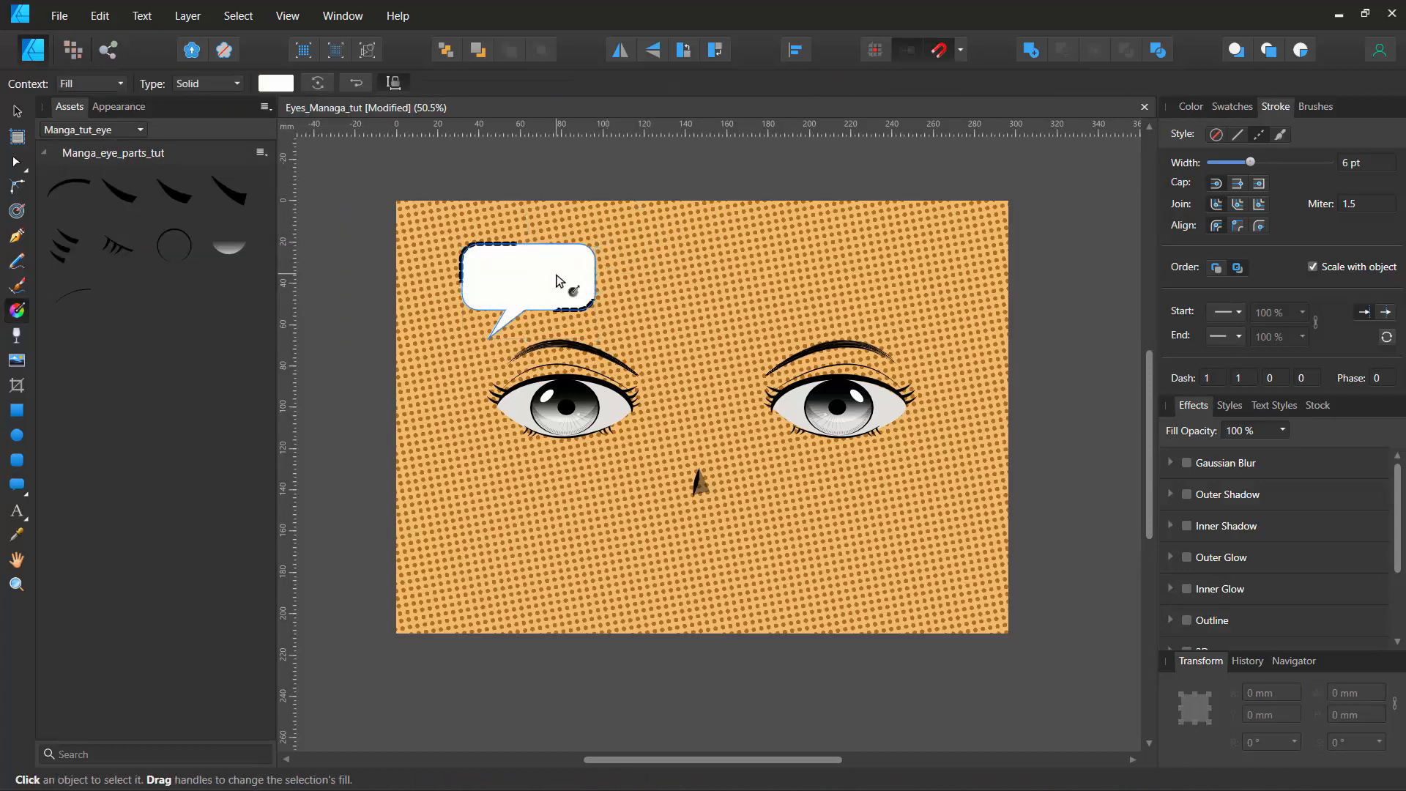
left_click_drag(556, 273, 642, 253)
key("ctrl+z")
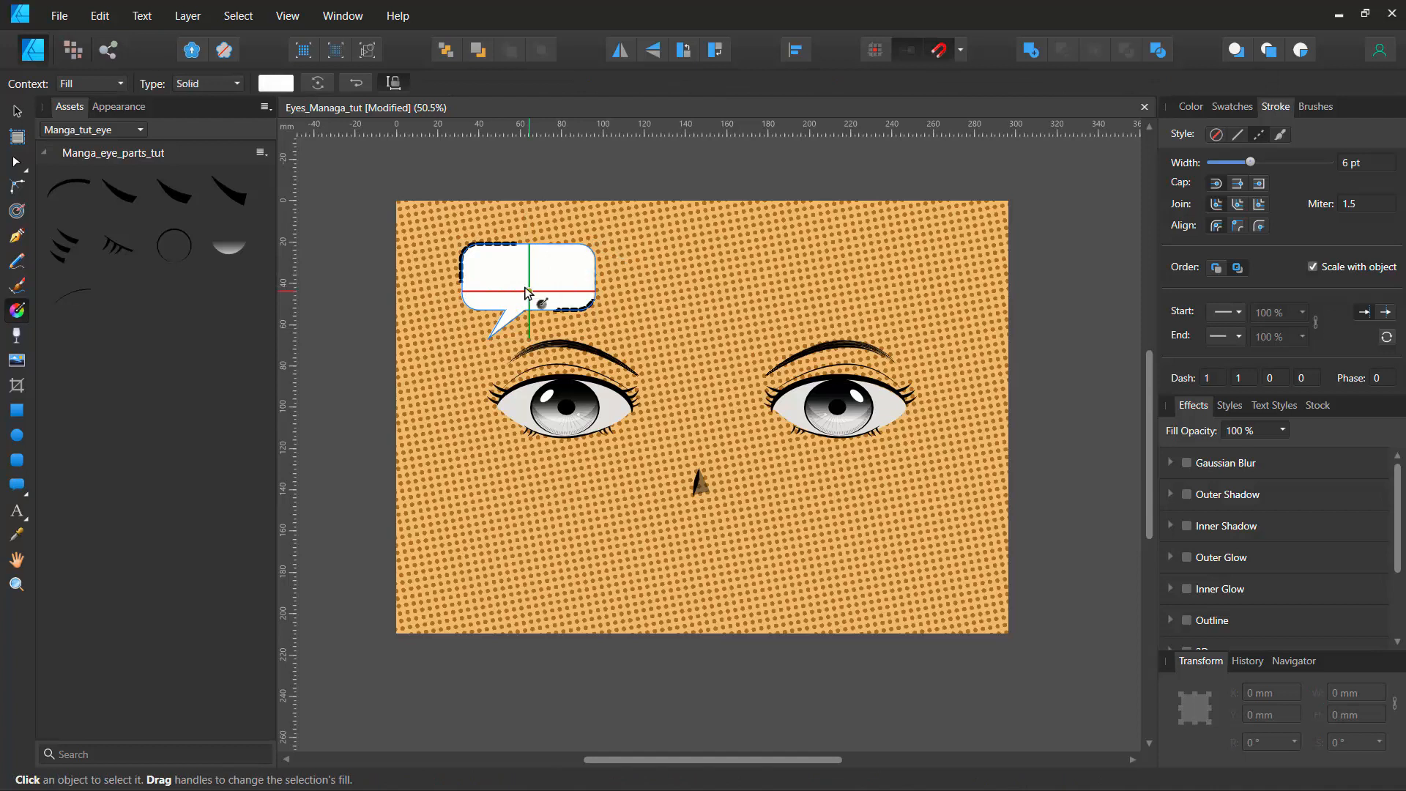
Step: Move the white callout above the right-hand eyebrow, near the artwork's upper-right corner
left_click(18, 112)
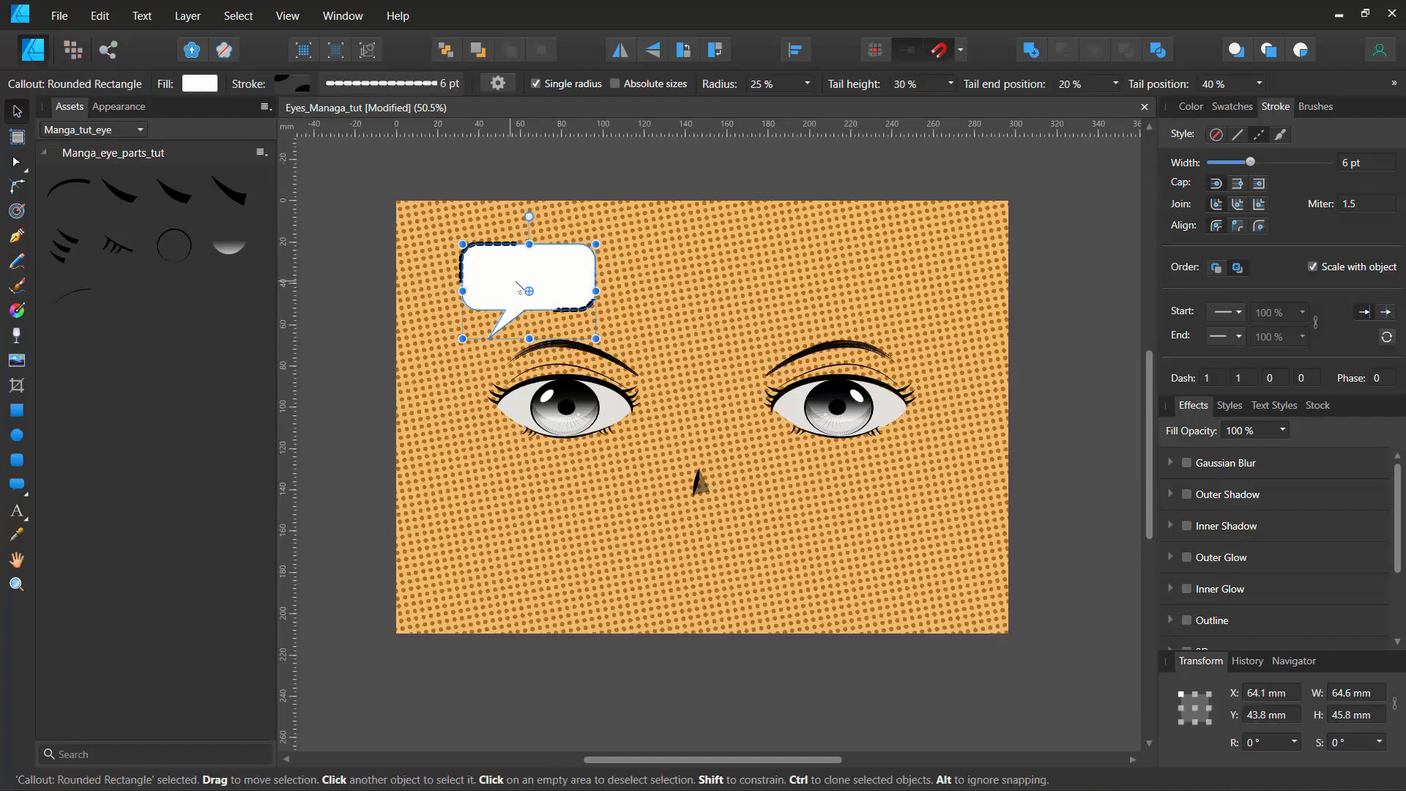
left_click_drag(527, 282, 893, 244)
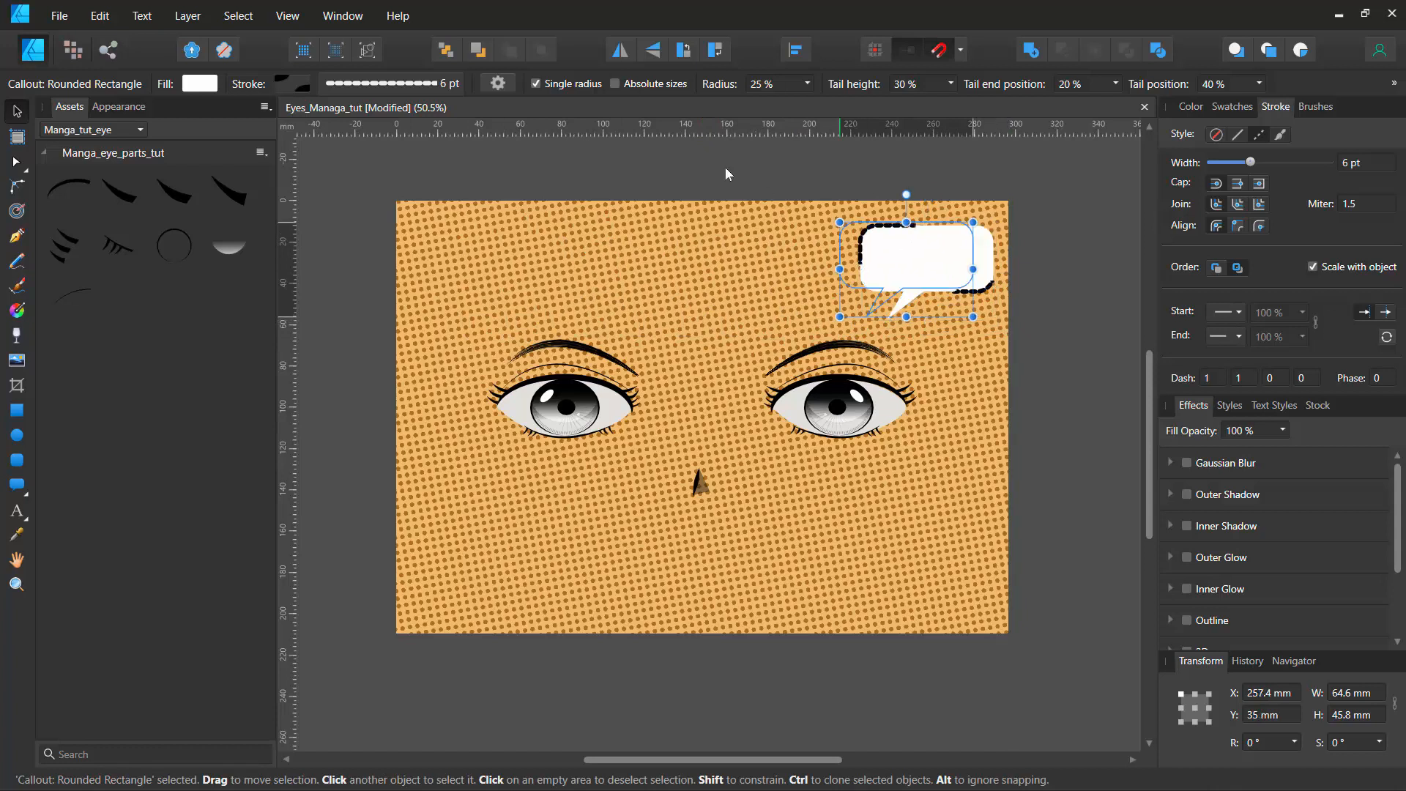
left_click(725, 167)
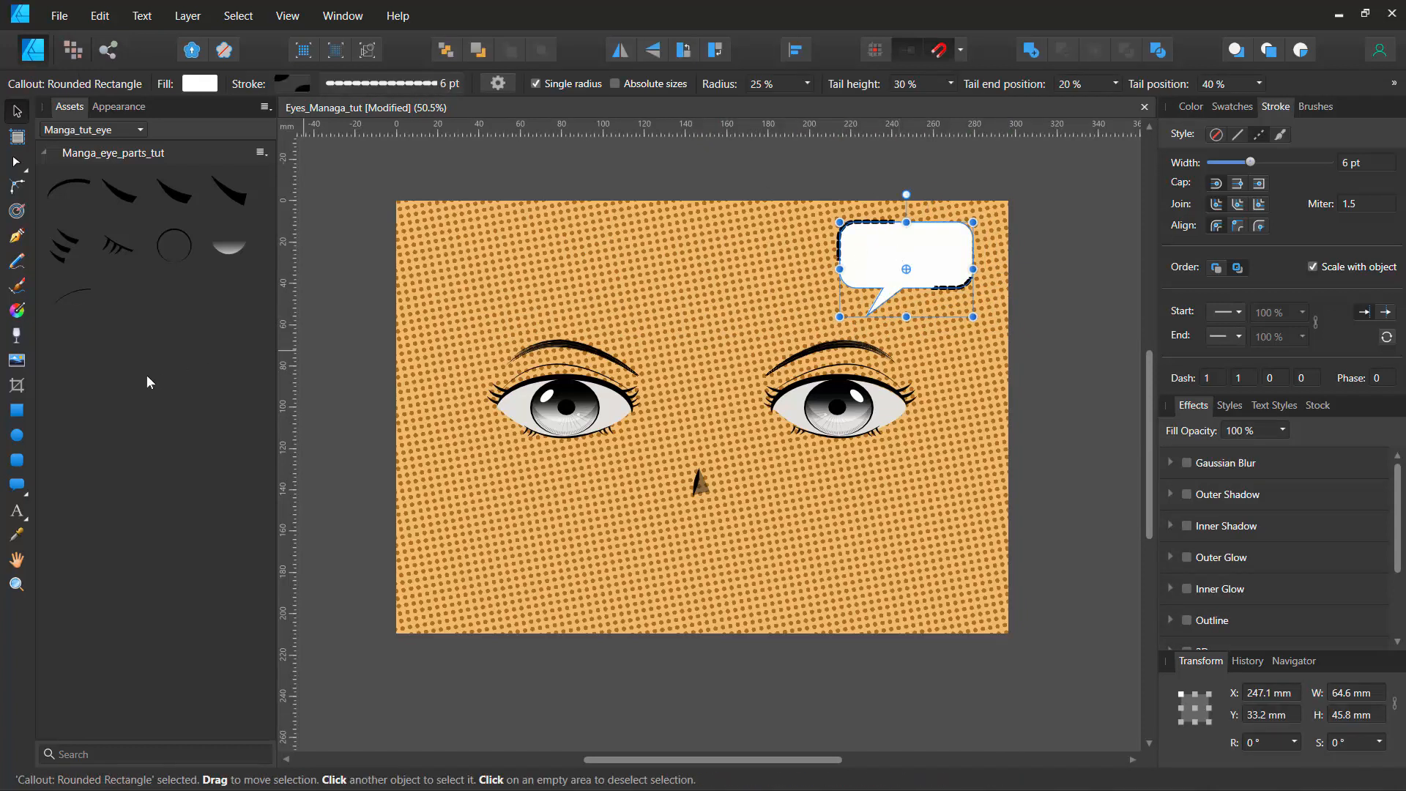
Step: Add a text frame about 51 x 16 mm inside the callout containing the text "AWESOME !!!!!"
left_click(17, 510)
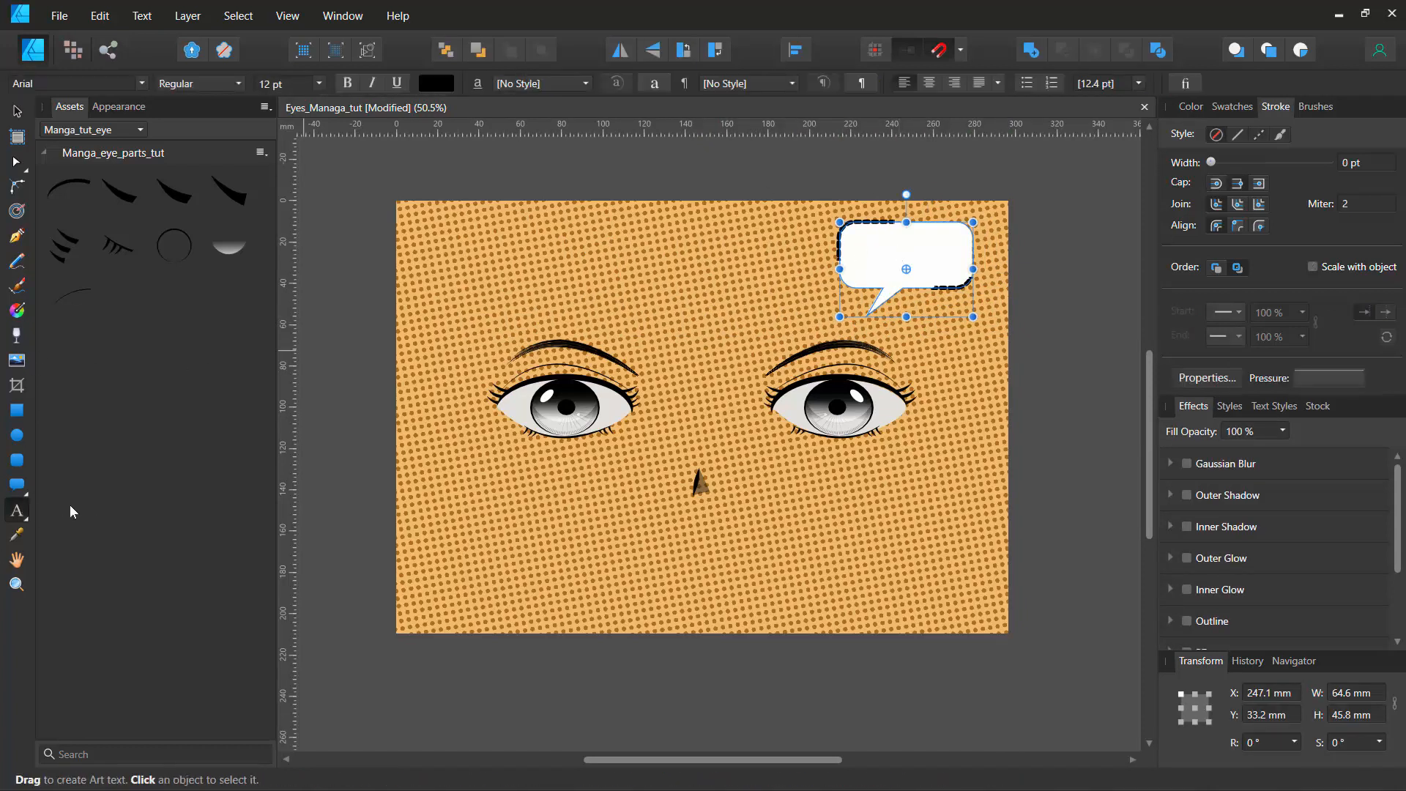
left_click(15, 510)
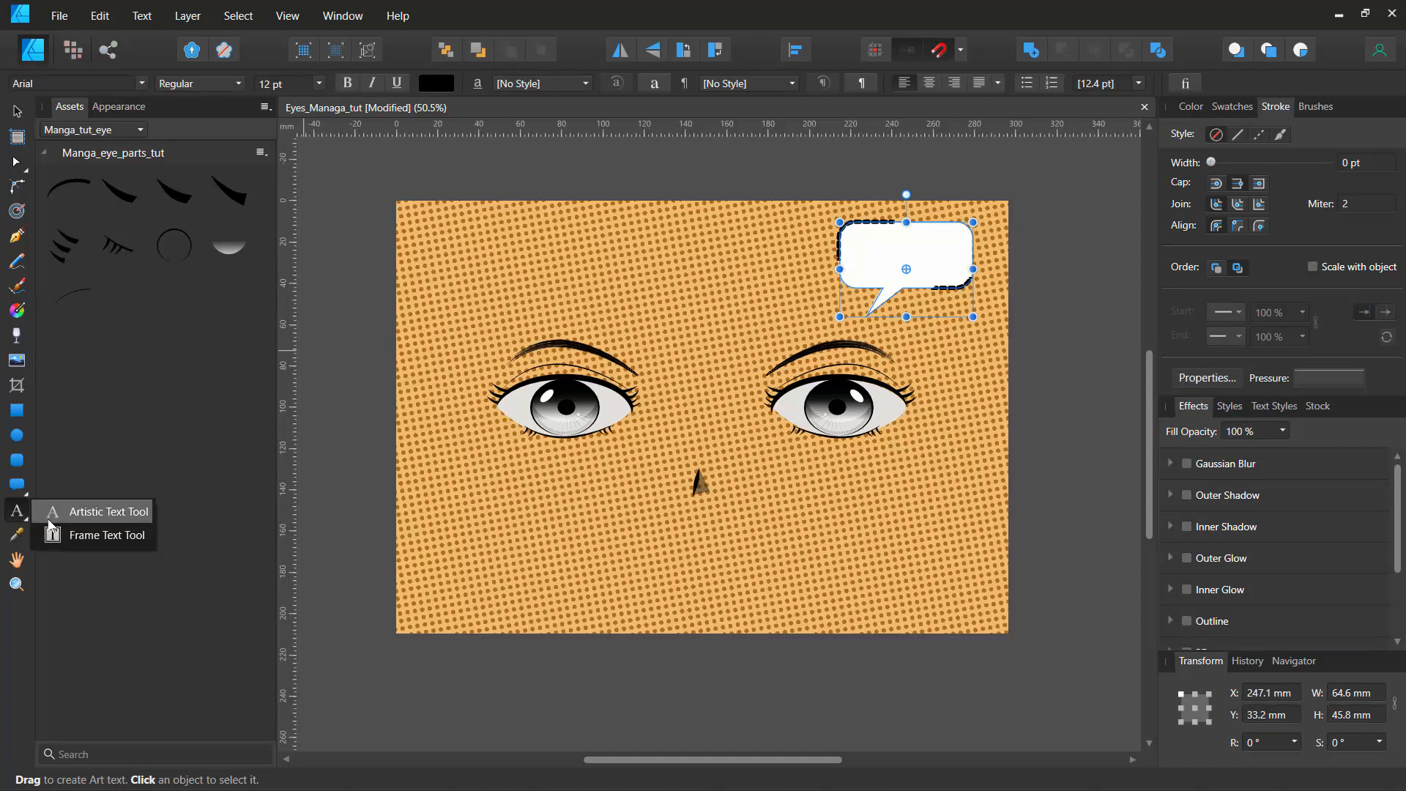
left_click(73, 535)
left_click_drag(858, 236, 964, 266)
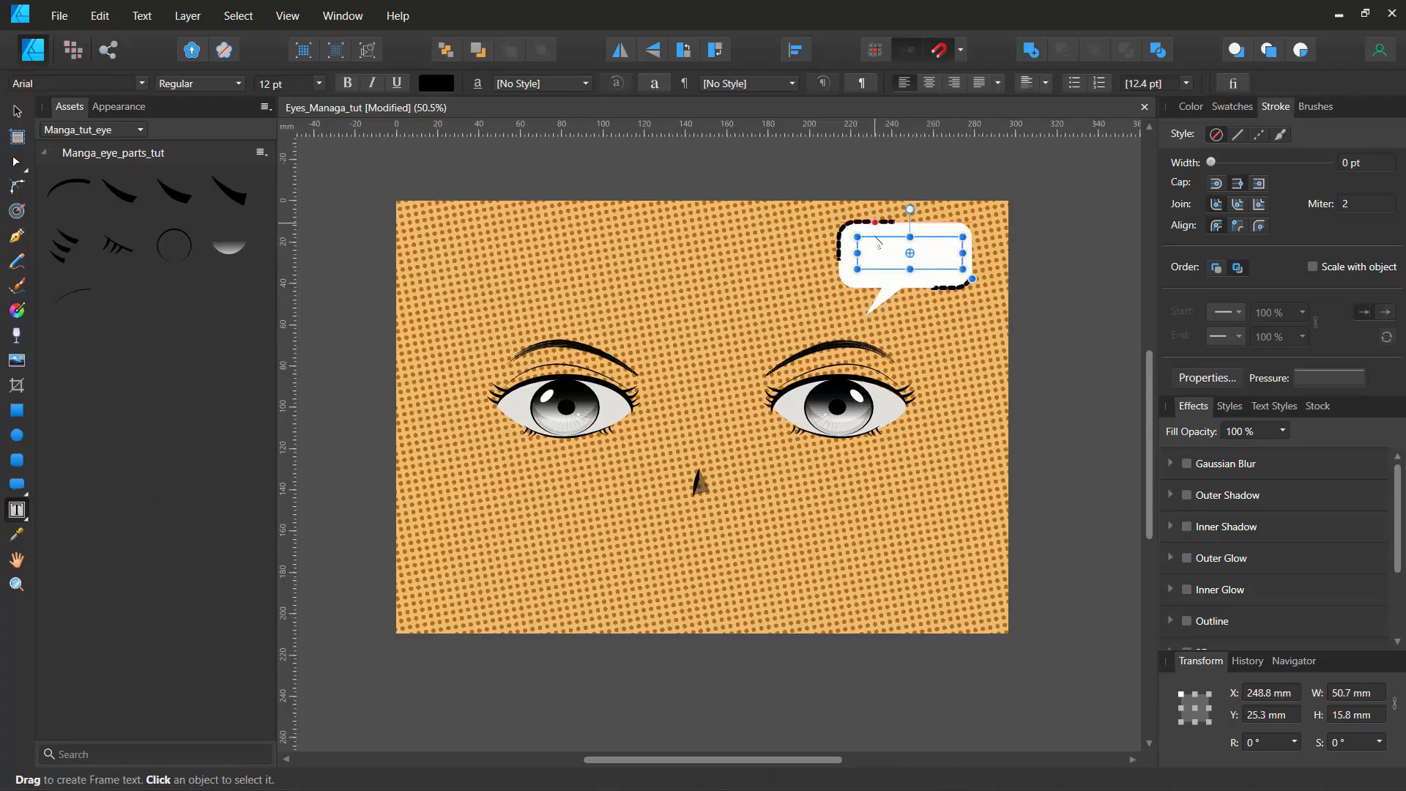
scroll(880, 263, "up", 5, "ctrl")
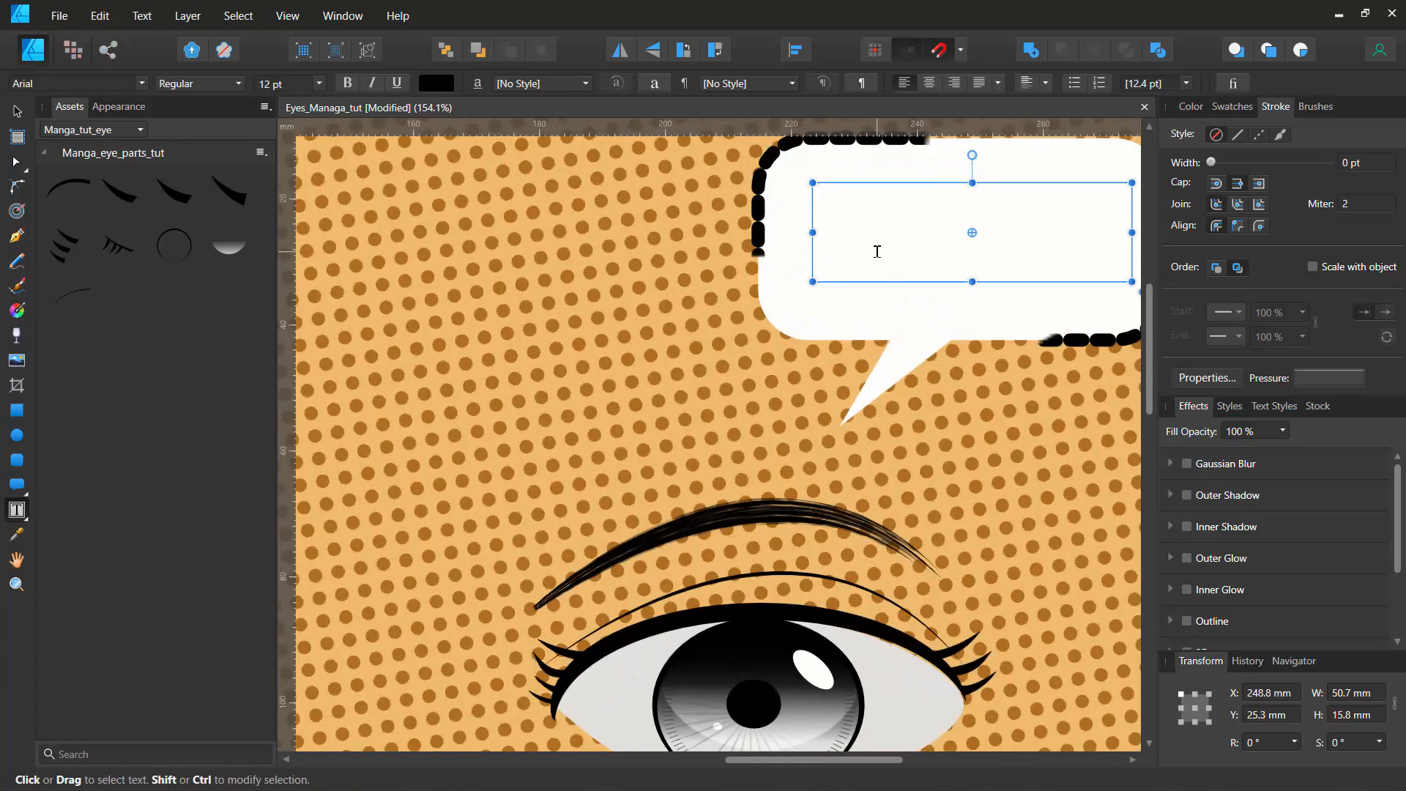
type("AWESOME")
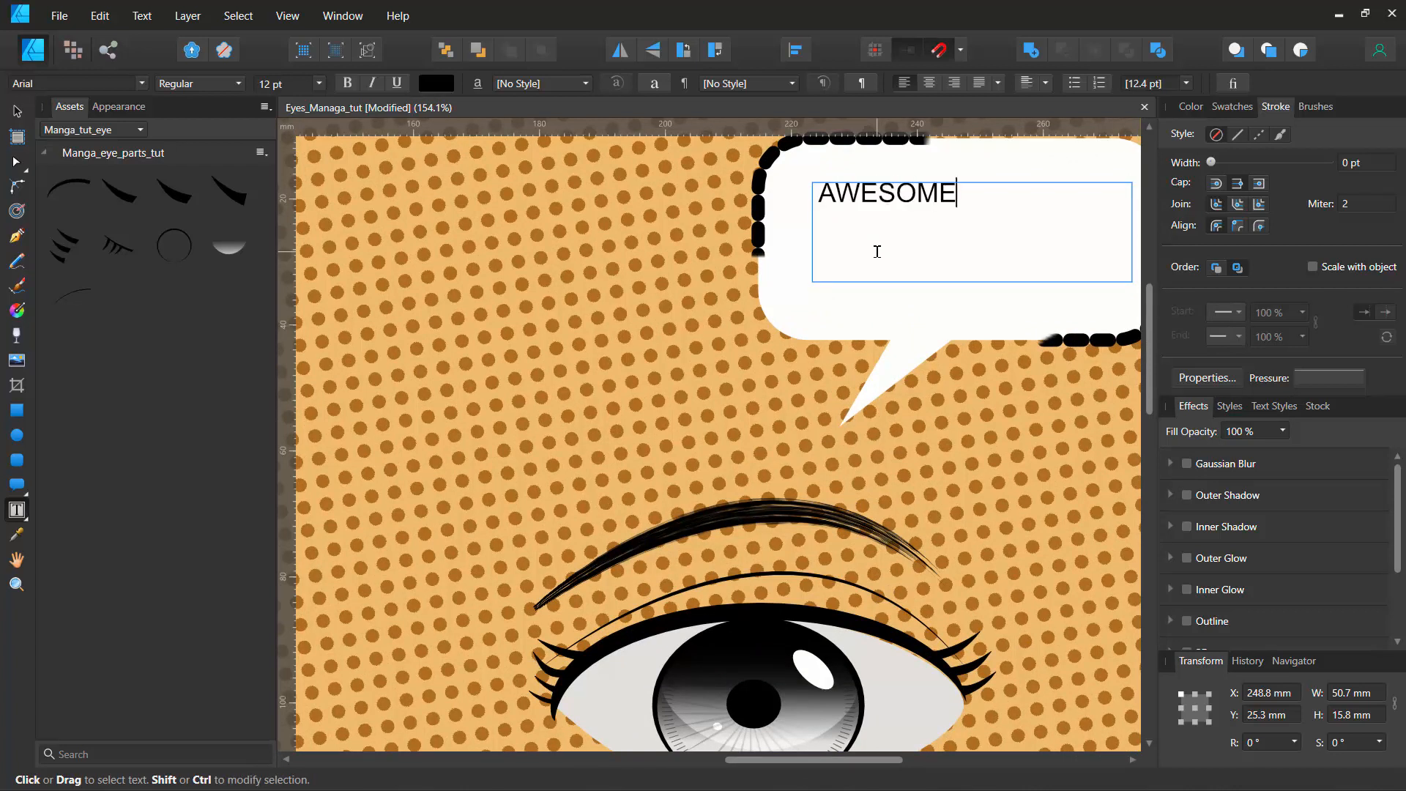
type(" !!!!!")
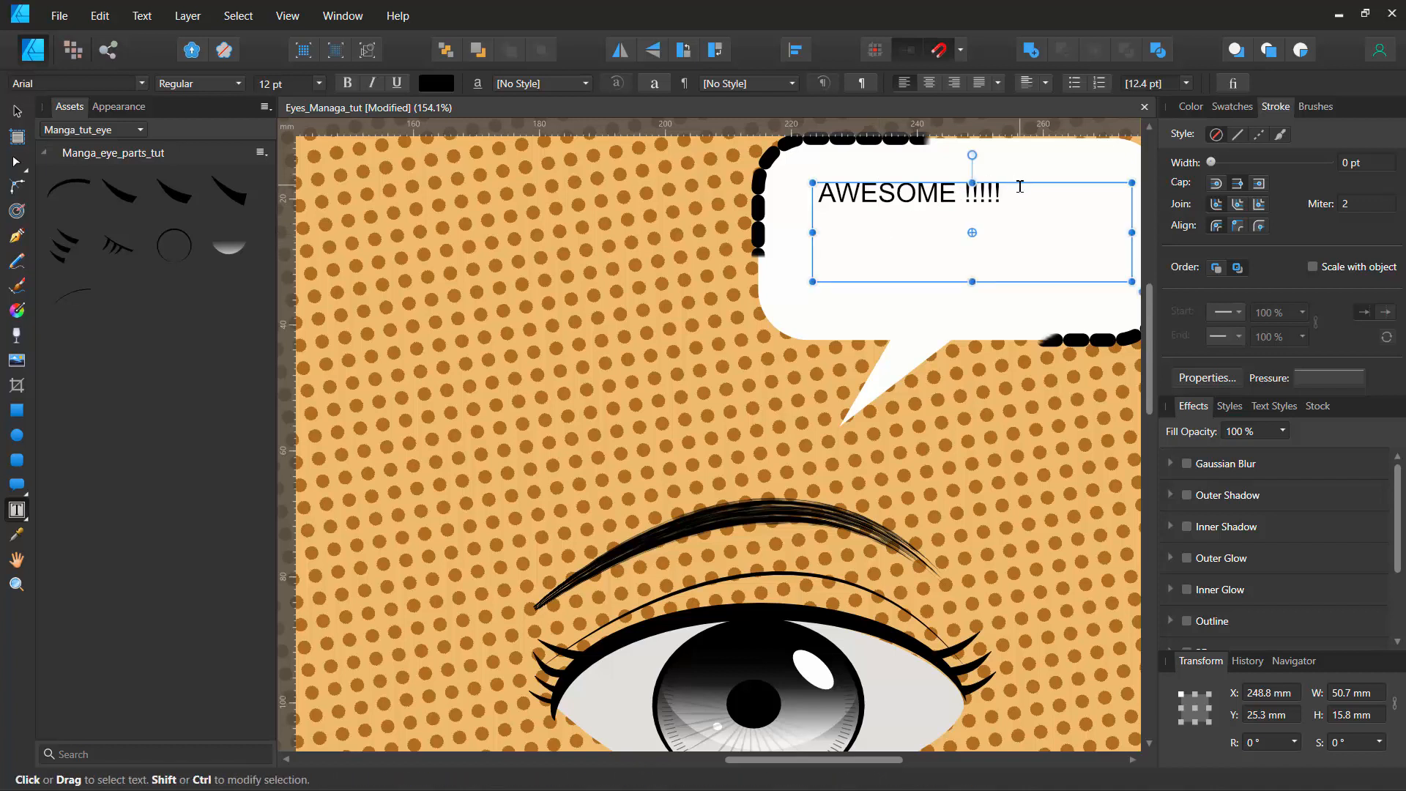
Step: Set the callout text's leading to 16 pt and centre-align it within its frame
left_click_drag(1008, 196, 835, 185)
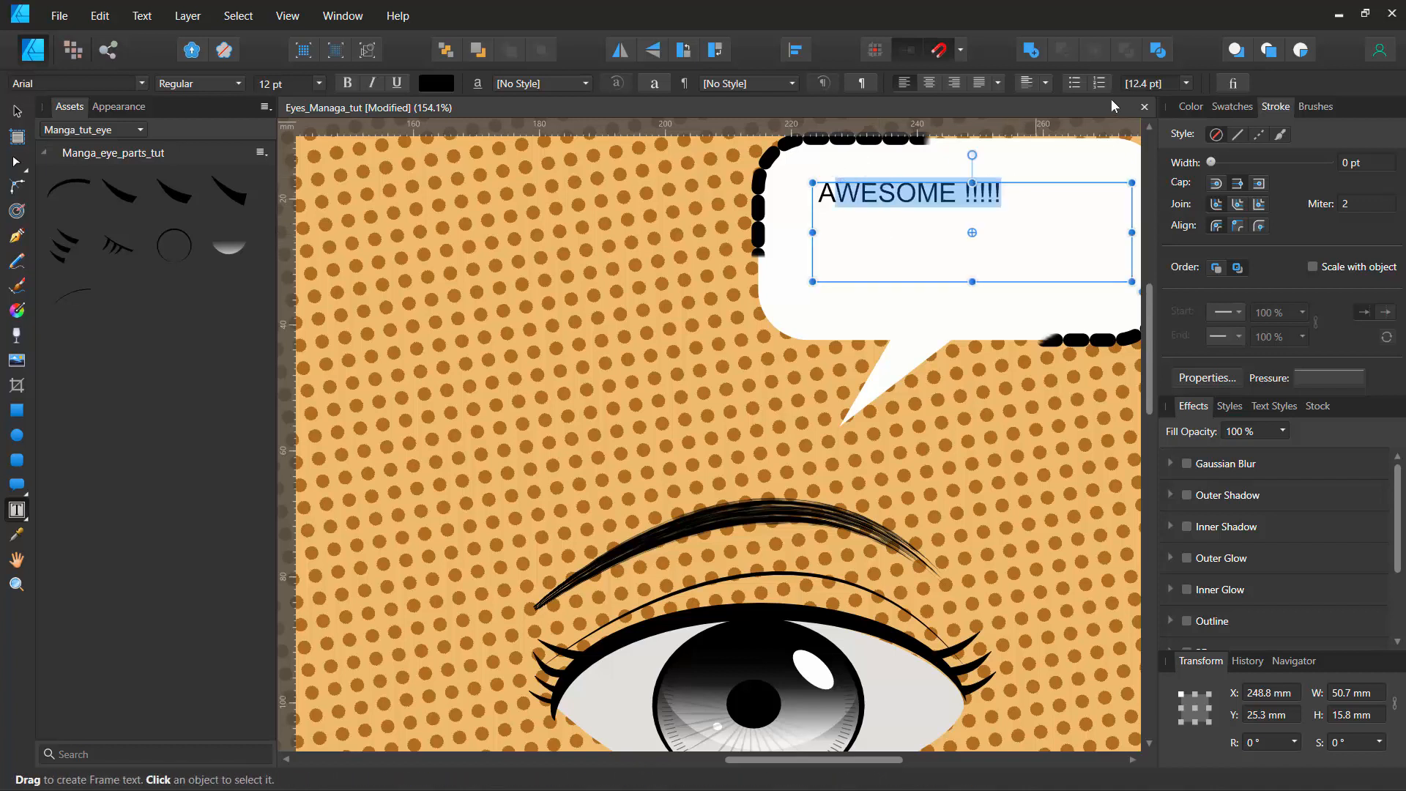
left_click(1187, 84)
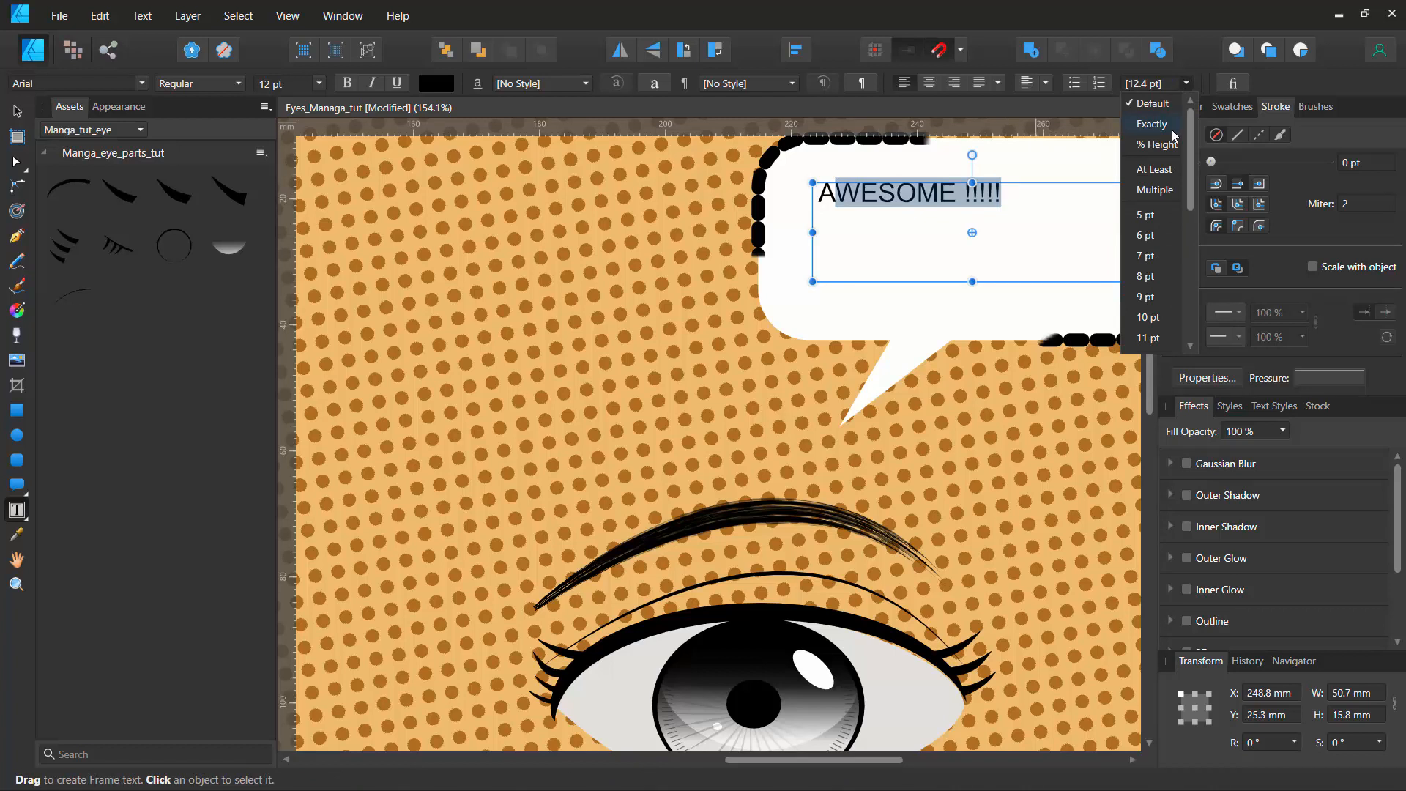
scroll(1154, 317, "down", 2)
left_click(1153, 316)
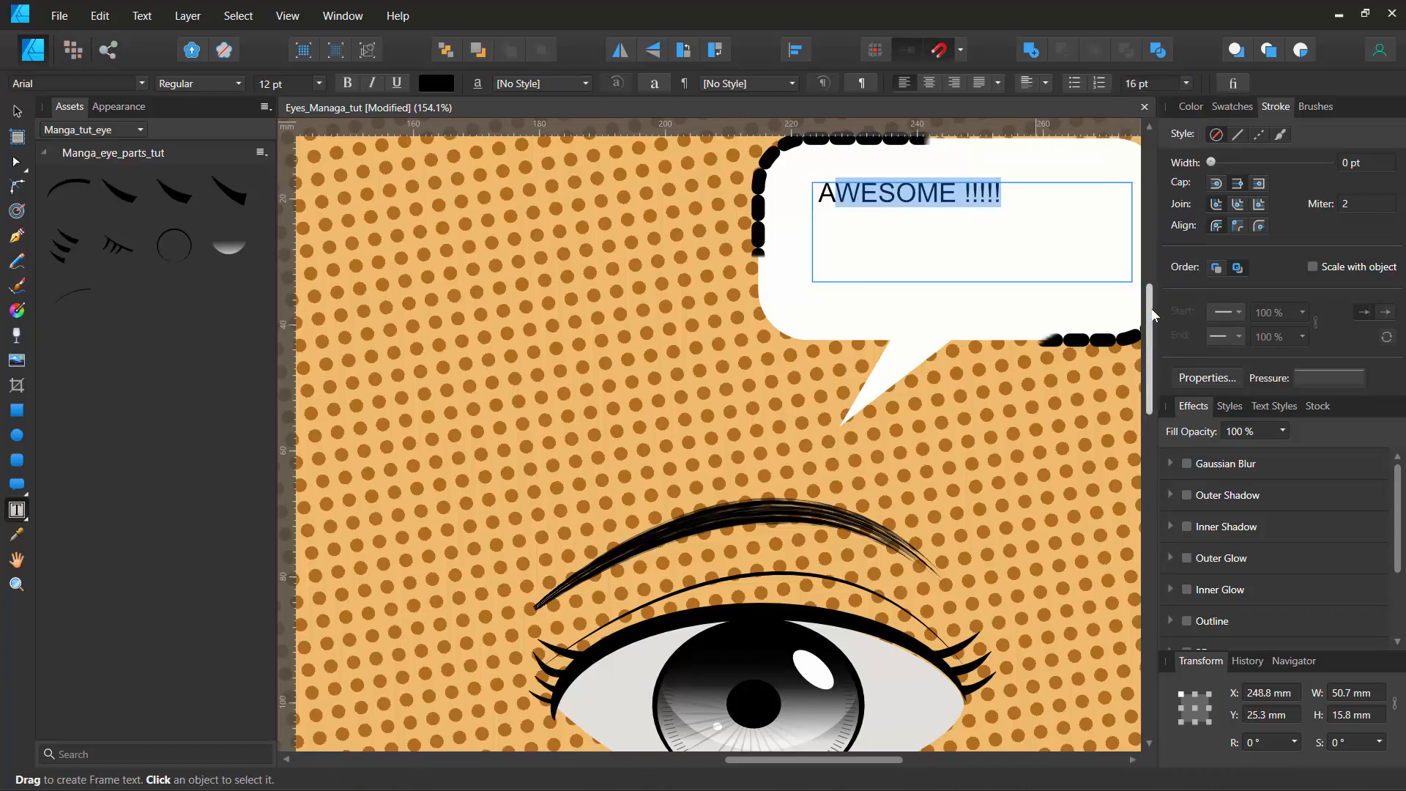
left_click(959, 212)
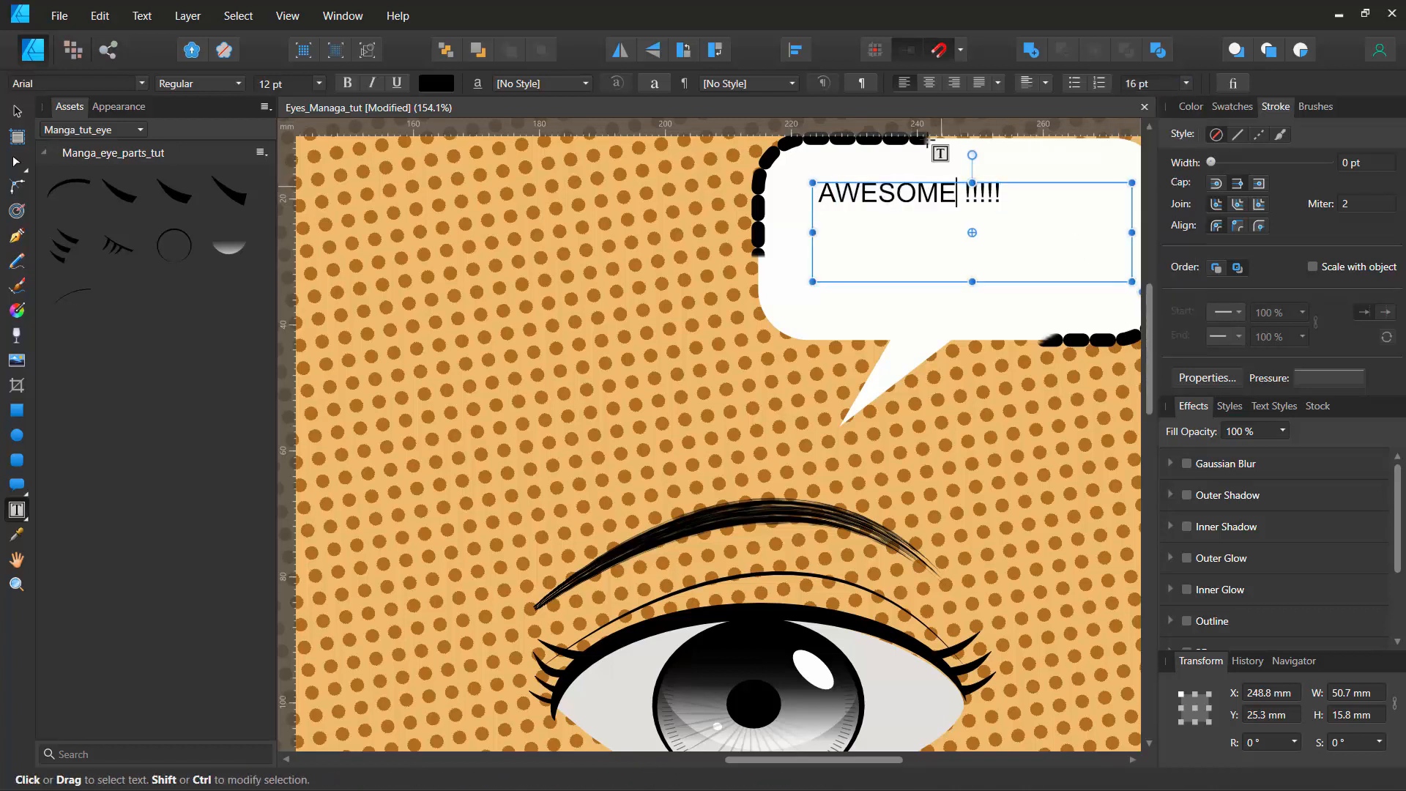
left_click(930, 83)
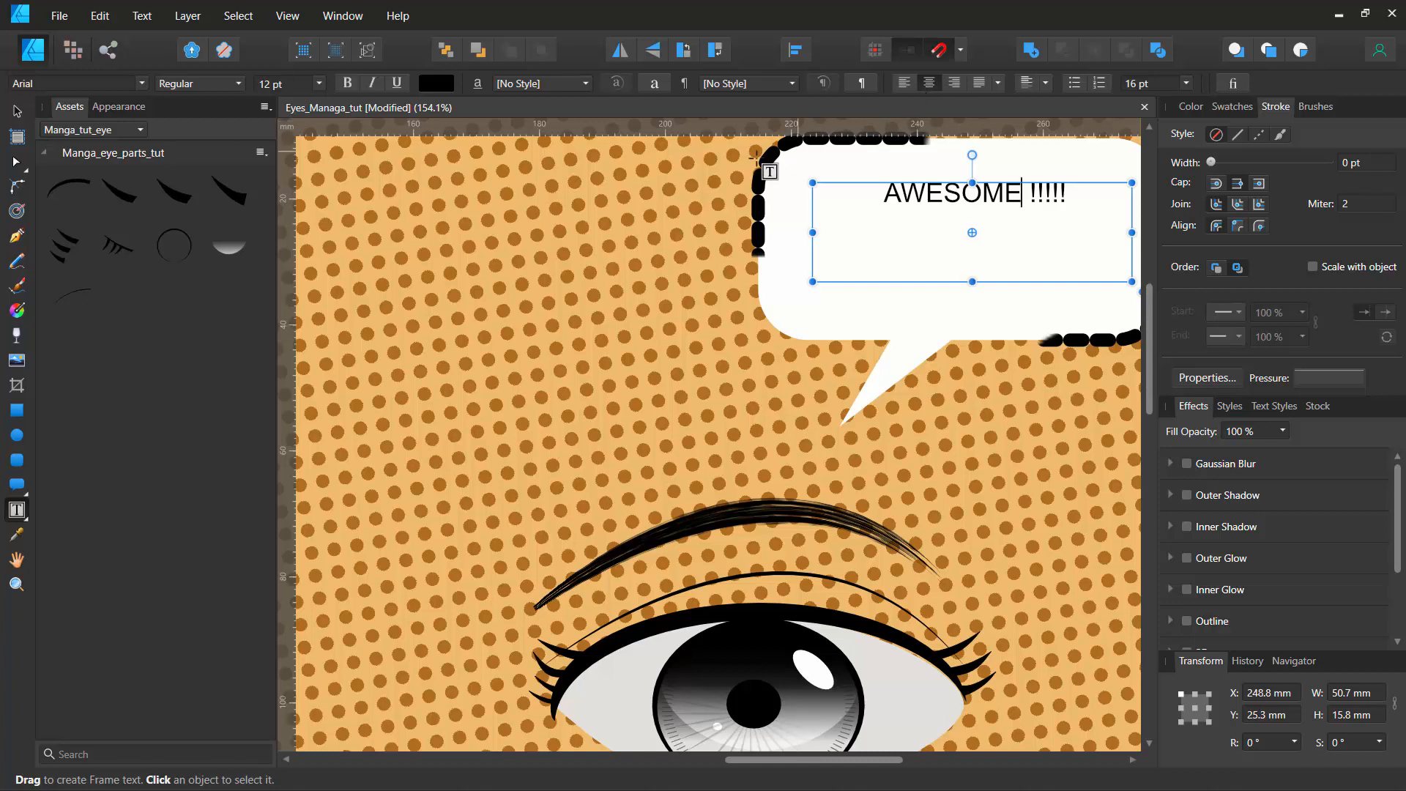
Step: Make the whole "AWESOME !!!!!" text bold and set its font size to 18 pt
left_click_drag(1070, 194, 878, 185)
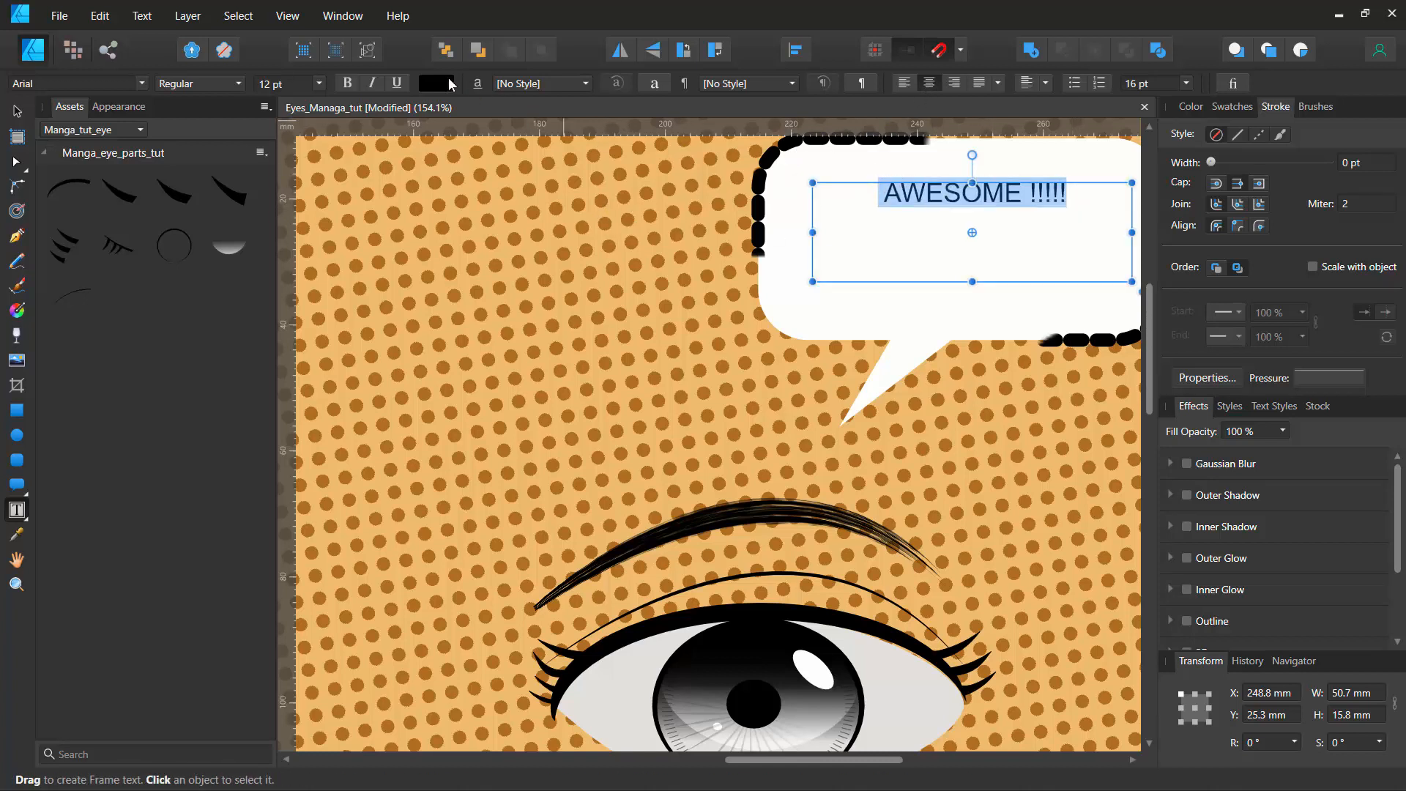
left_click(348, 84)
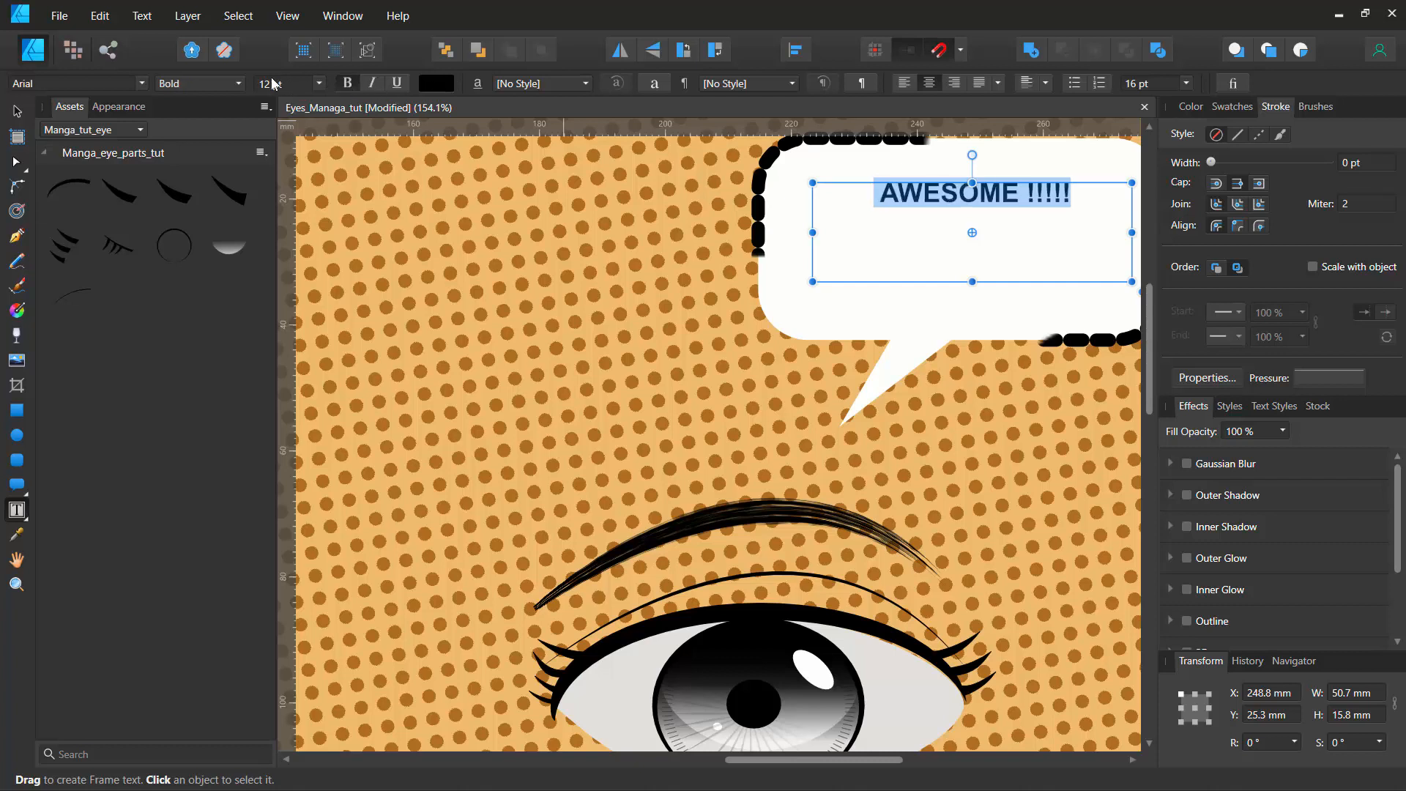
left_click(320, 84)
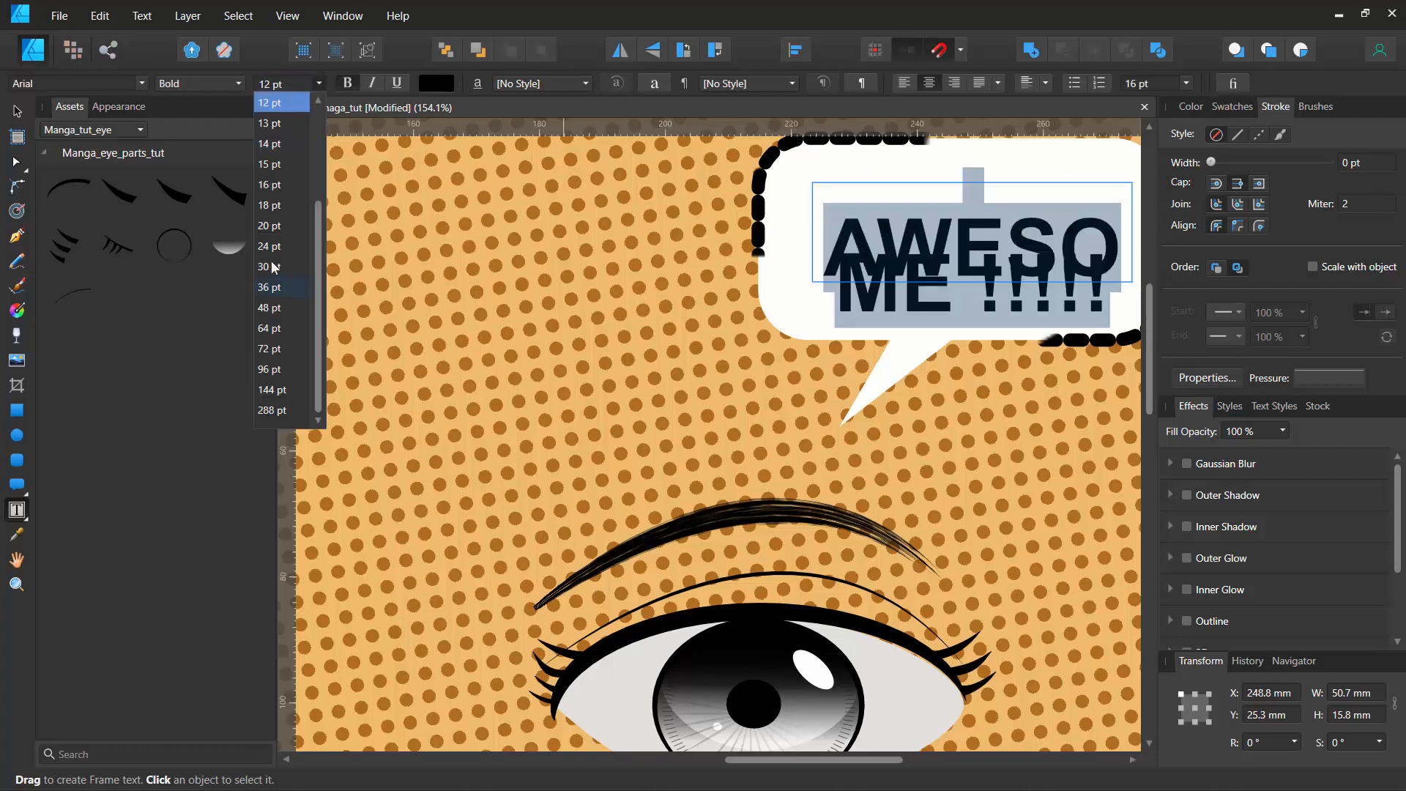
left_click(270, 205)
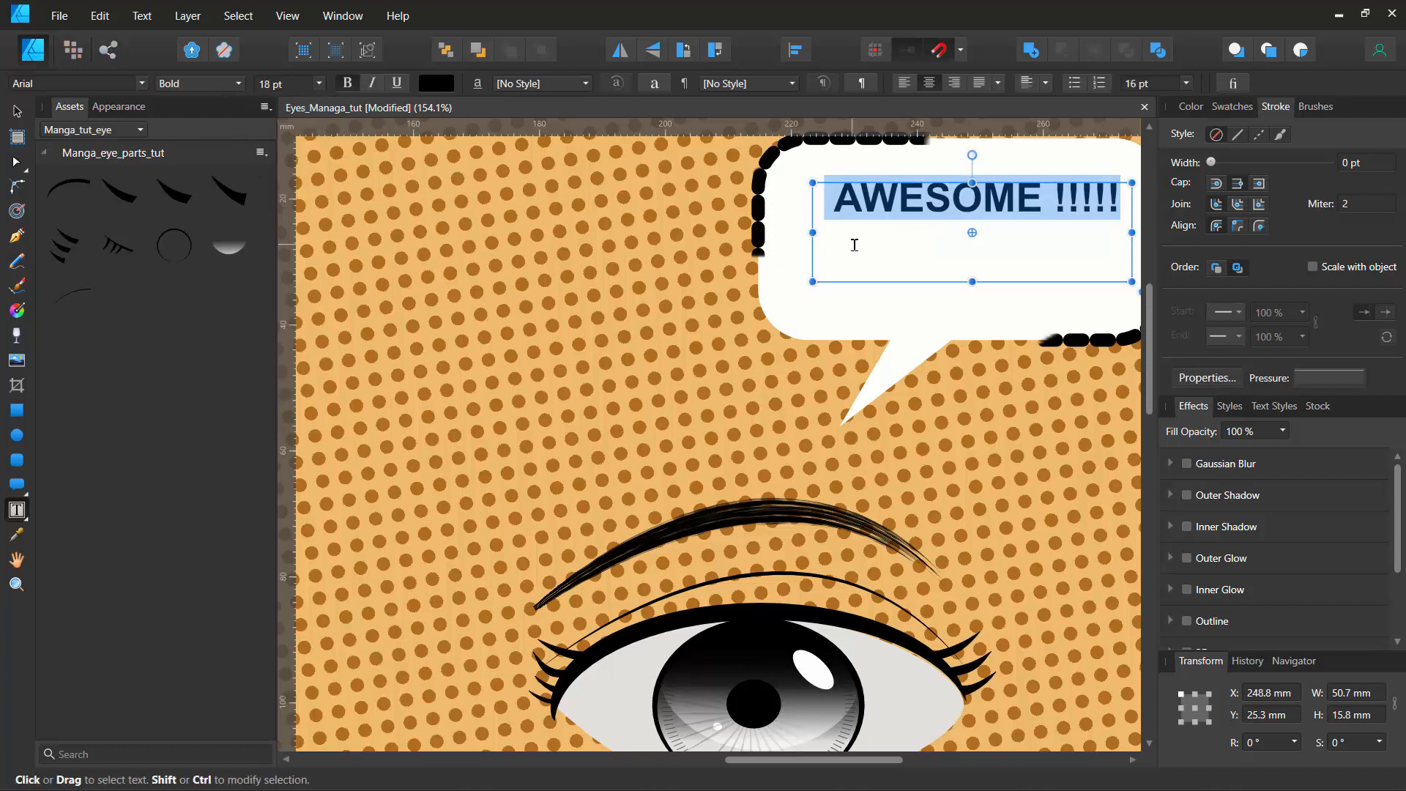
Step: Shift the text frame slightly left so it sits centred horizontally inside the callout
left_click(17, 112)
mouse_move(993, 197)
left_mouse_down()
mouse_move(982, 212)
mouse_move(979, 191)
left_mouse_up()
scroll(580, 308, "down", 6)
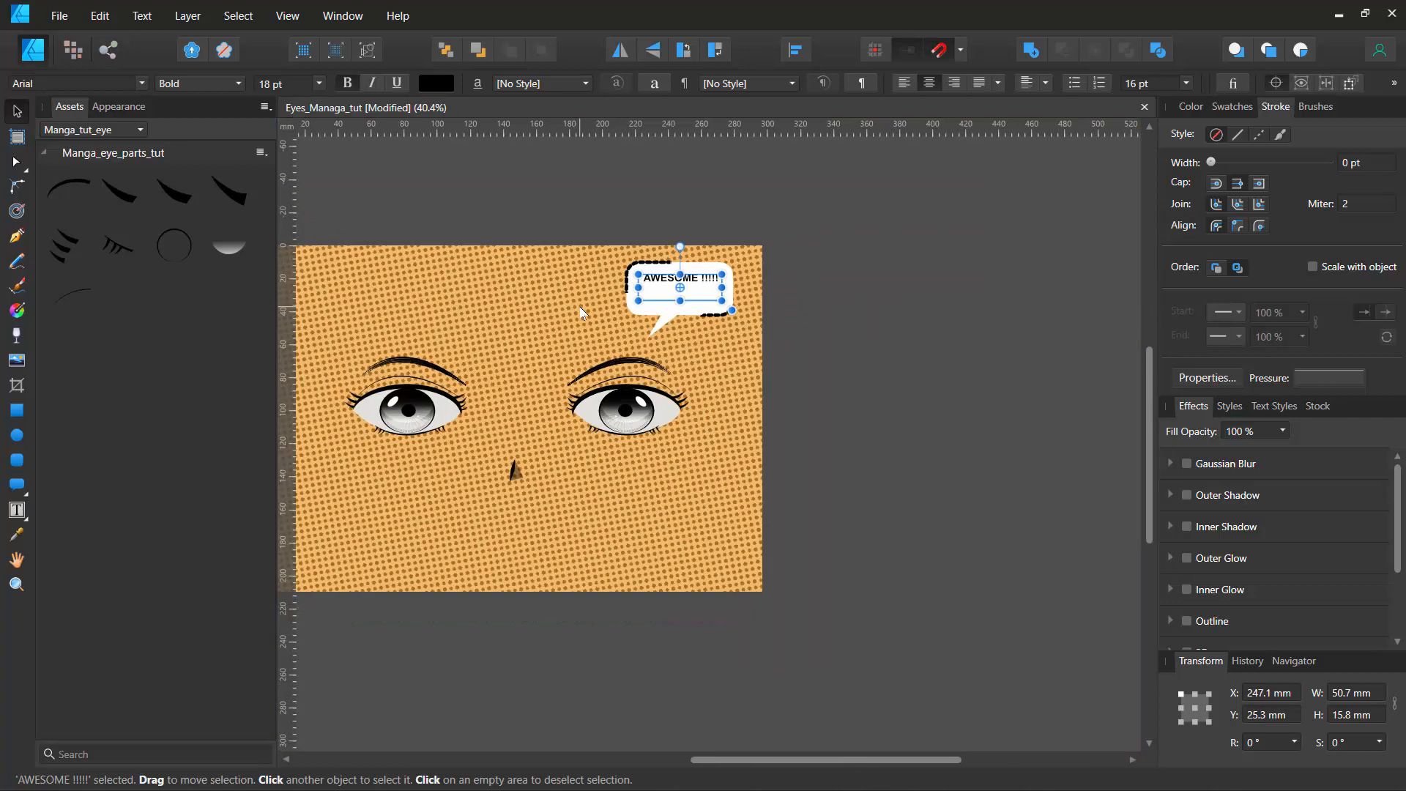
scroll(514, 313, "up", 1)
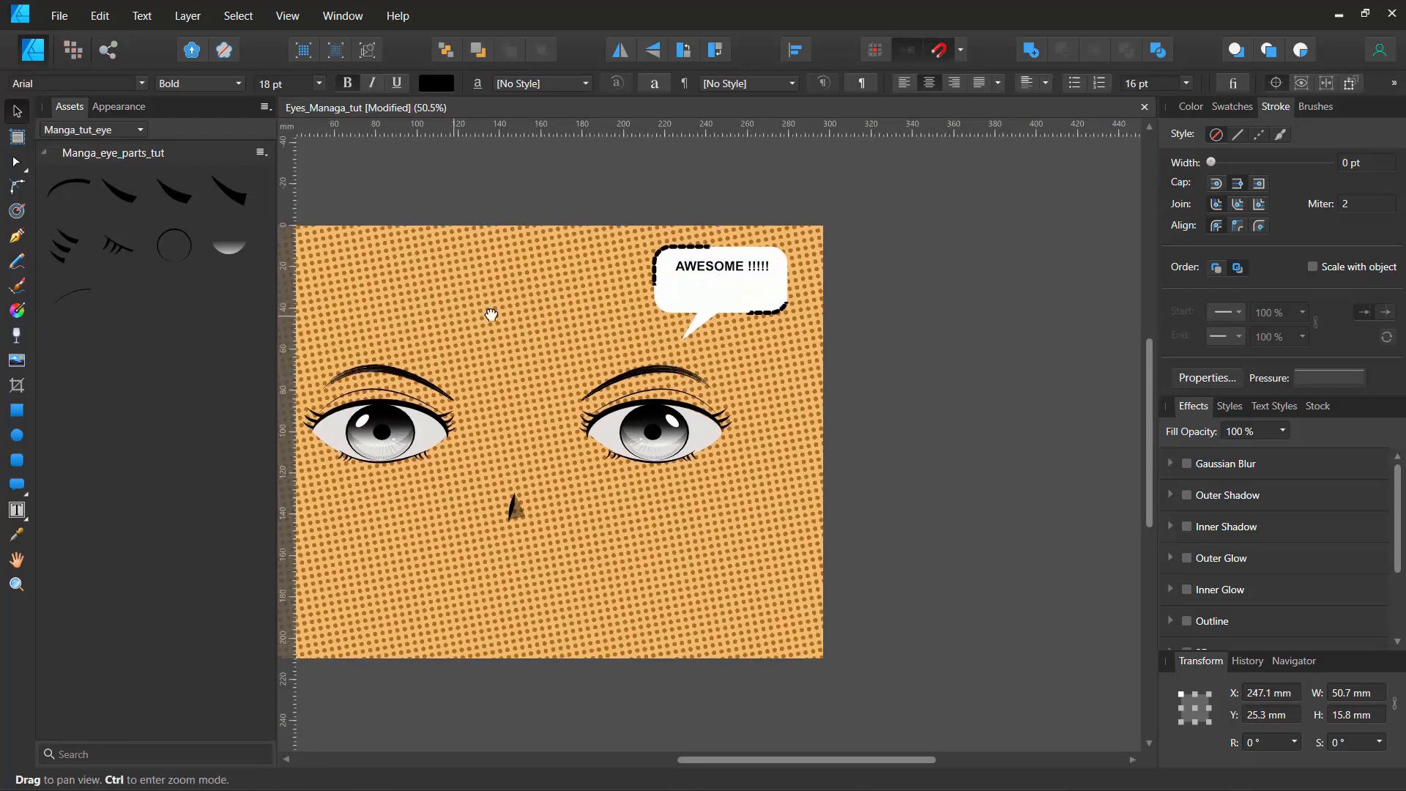
Step: Replace the word "AWESOME" in the callout text with "NADA" and deselect the text frame
left_click_drag(492, 315, 584, 367)
double_click(883, 316)
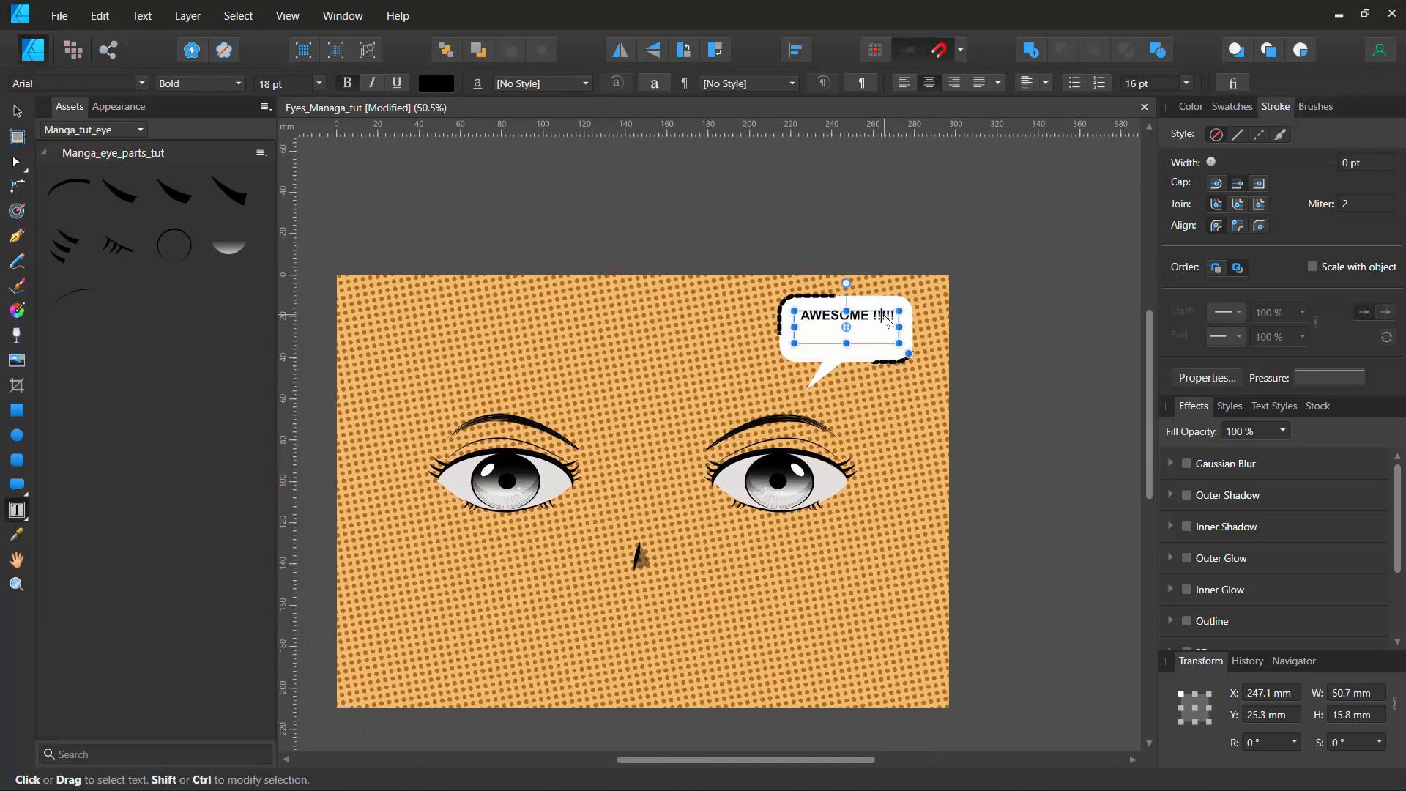
left_click_drag(870, 316, 802, 316)
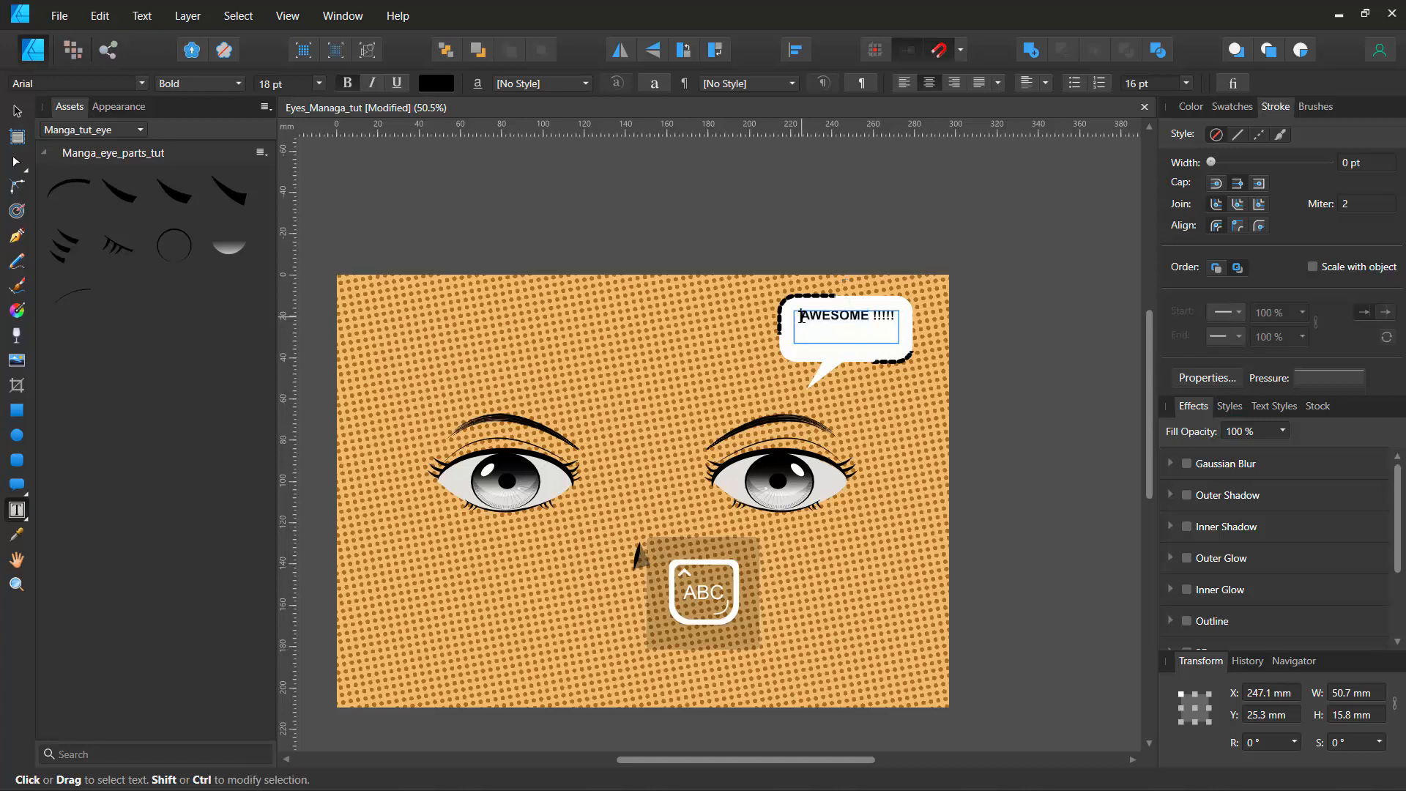
type("NADA")
key("Escape")
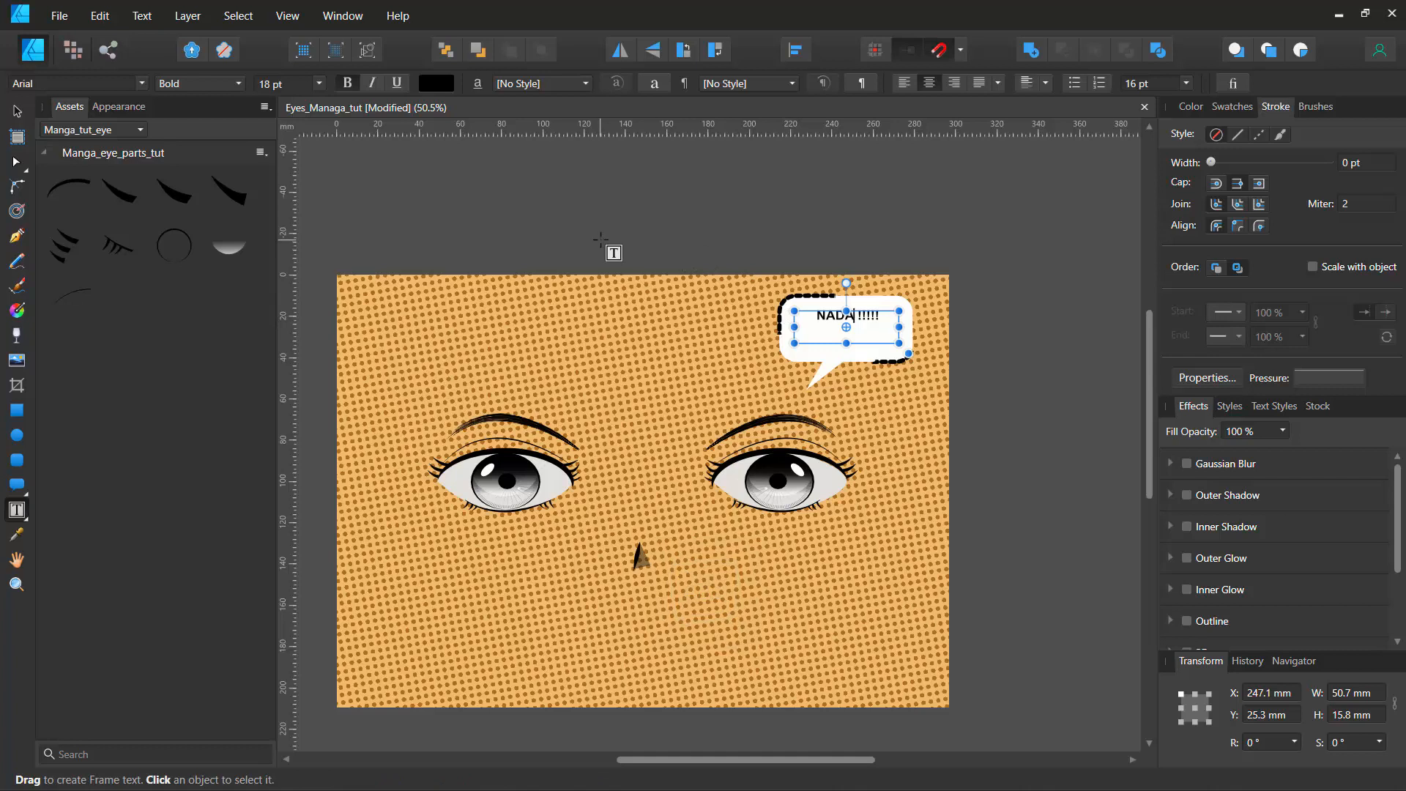
left_click(16, 111)
left_click(370, 218)
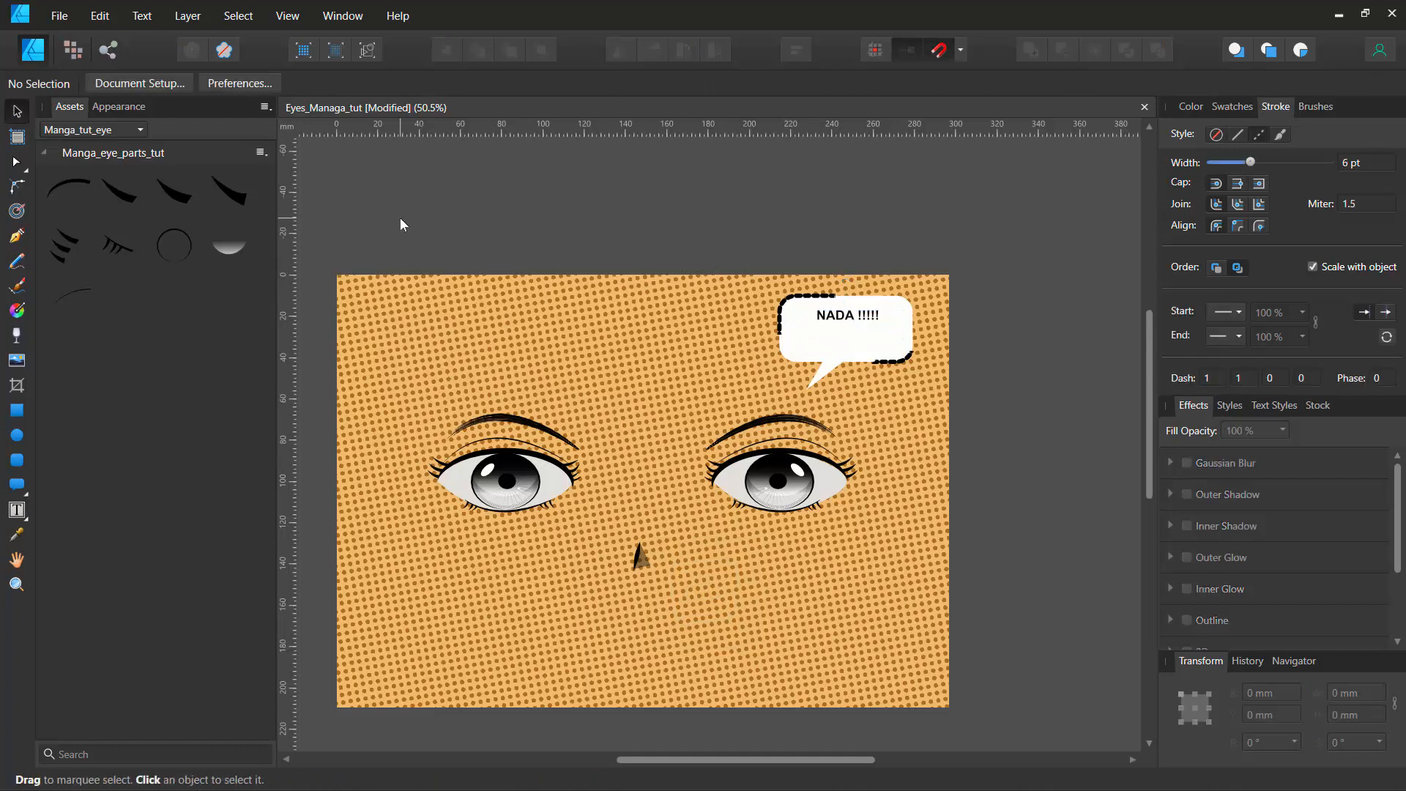
Step: Insert an "n" before the "D" of "NADA" in the callout text
key("space")
left_click(837, 315)
double_click(835, 317)
triple_click(835, 317)
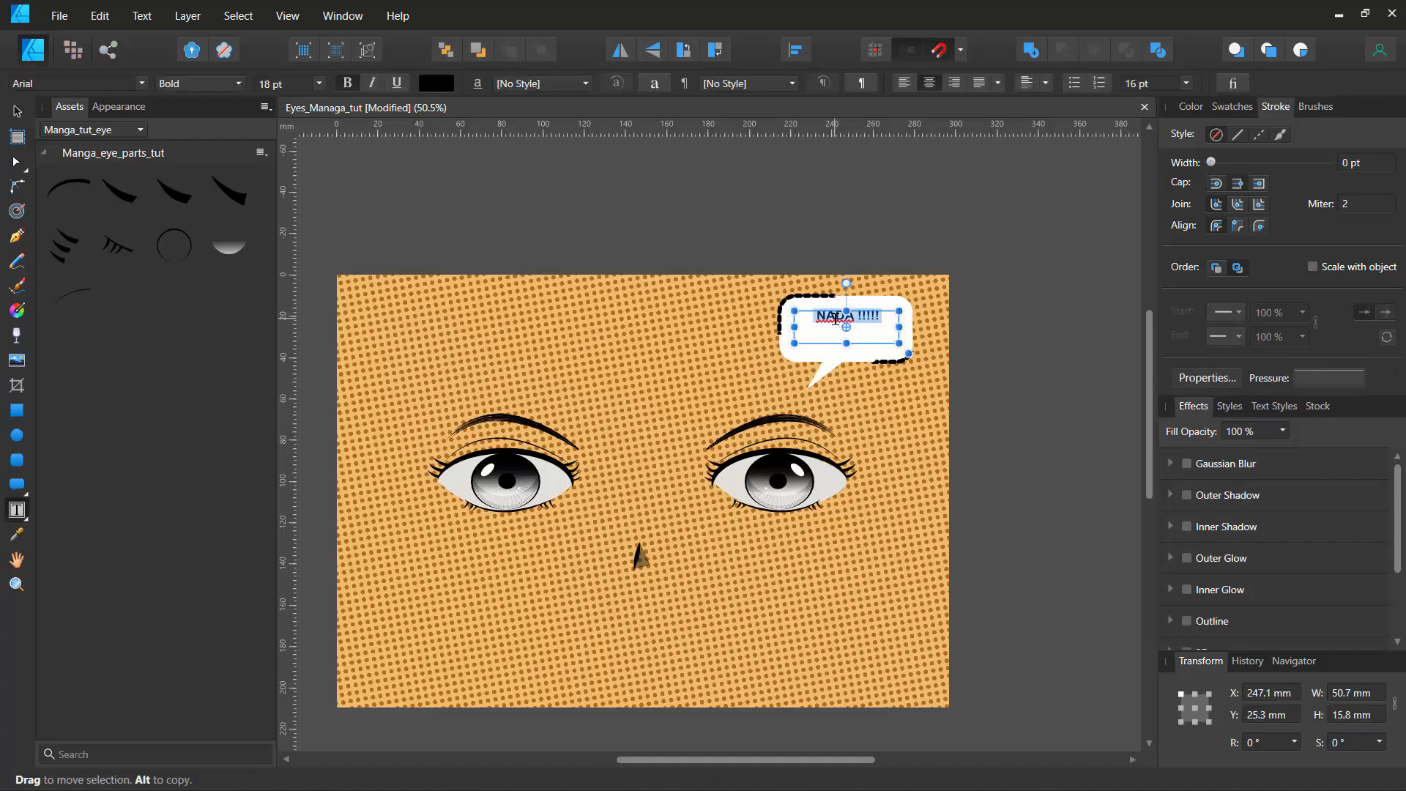
left_click(835, 317)
type("n")
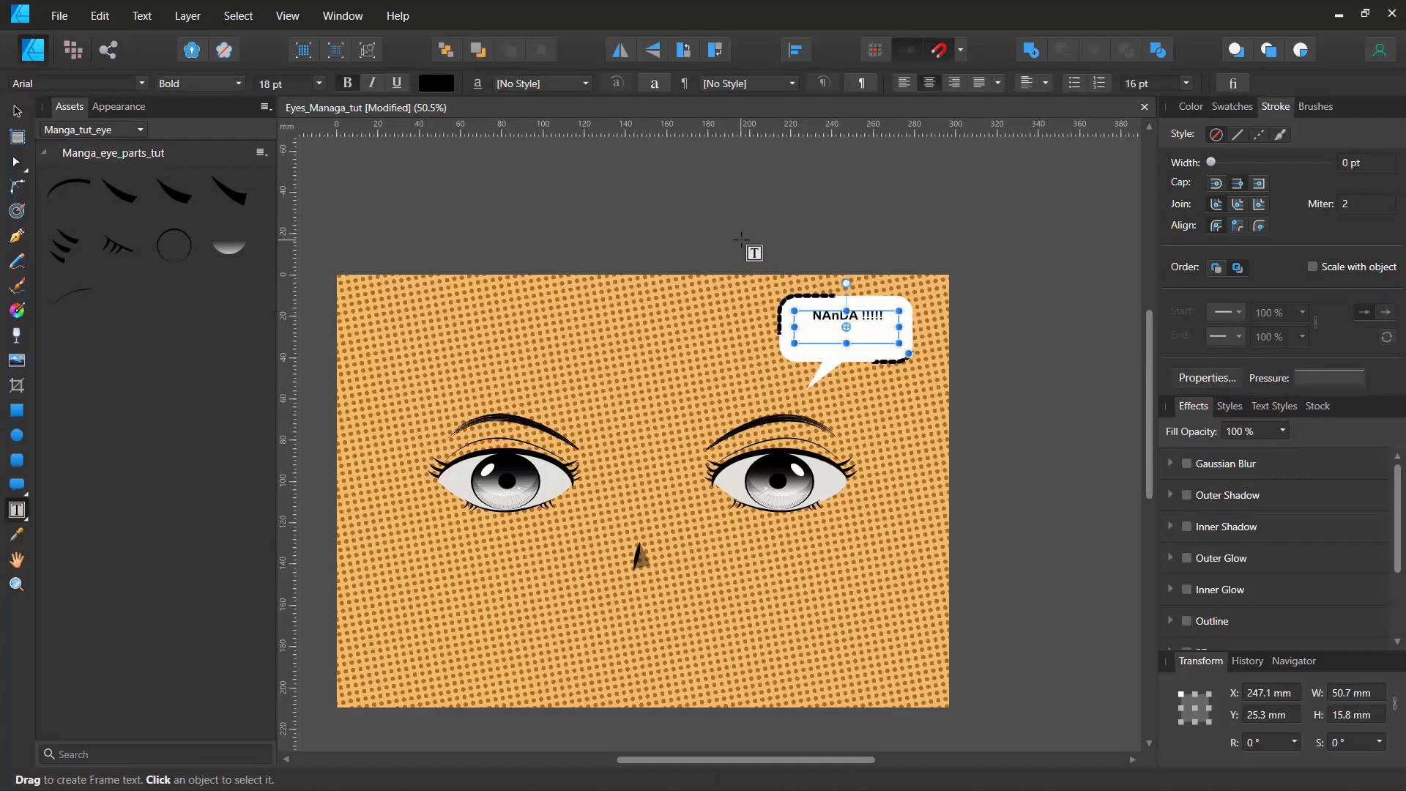
Step: Undo the callout text edits back to the original "AWESOME !!!!!" wording
key("Return")
key("ctrl+z")
key("ctrl+z")
key("ctrl+z")
key("ctrl+z")
key("ctrl+z")
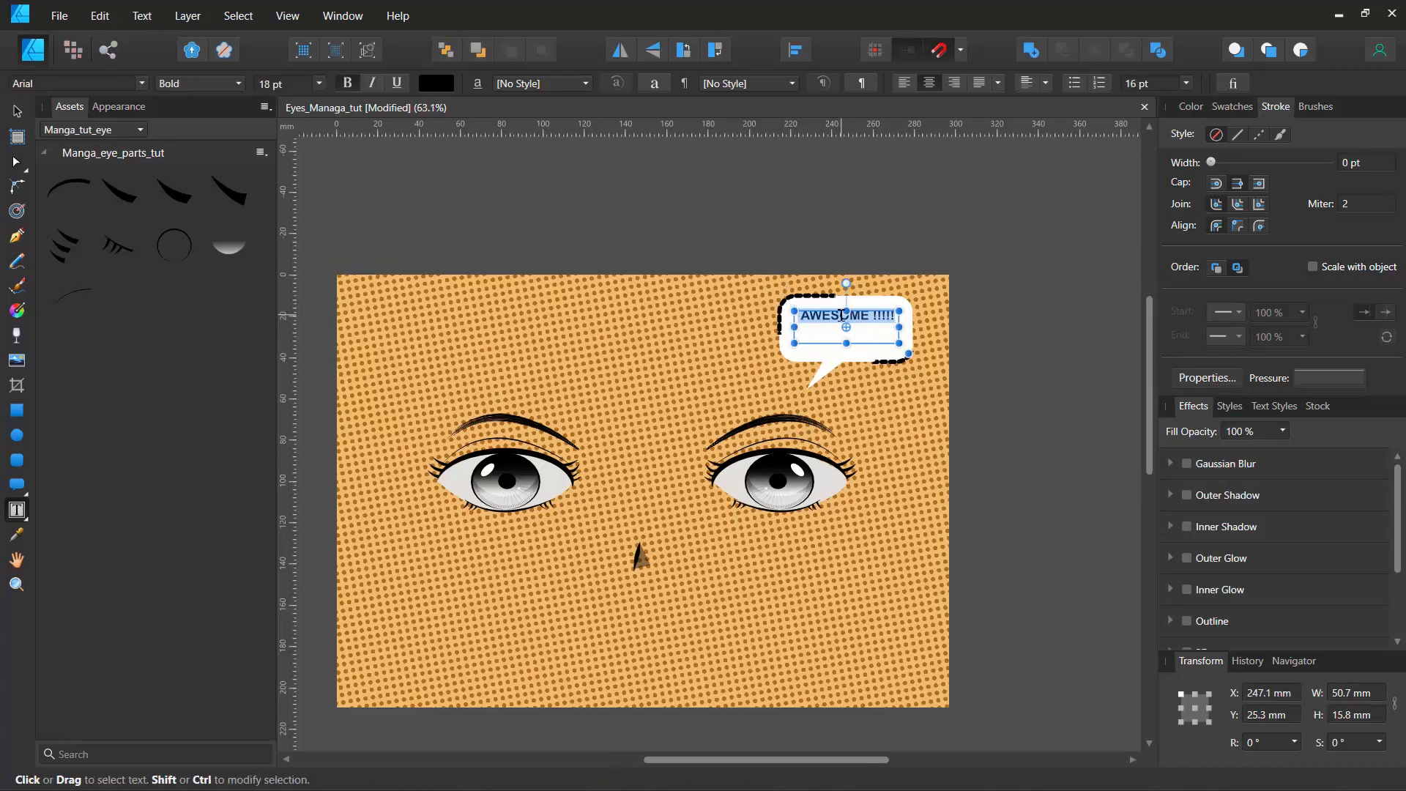
Step: Replace the word "AWESOME" in the callout with "NANDA", keeping the exclamation marks, and finish editing the text
scroll(842, 315, "up", 5)
left_click(919, 315)
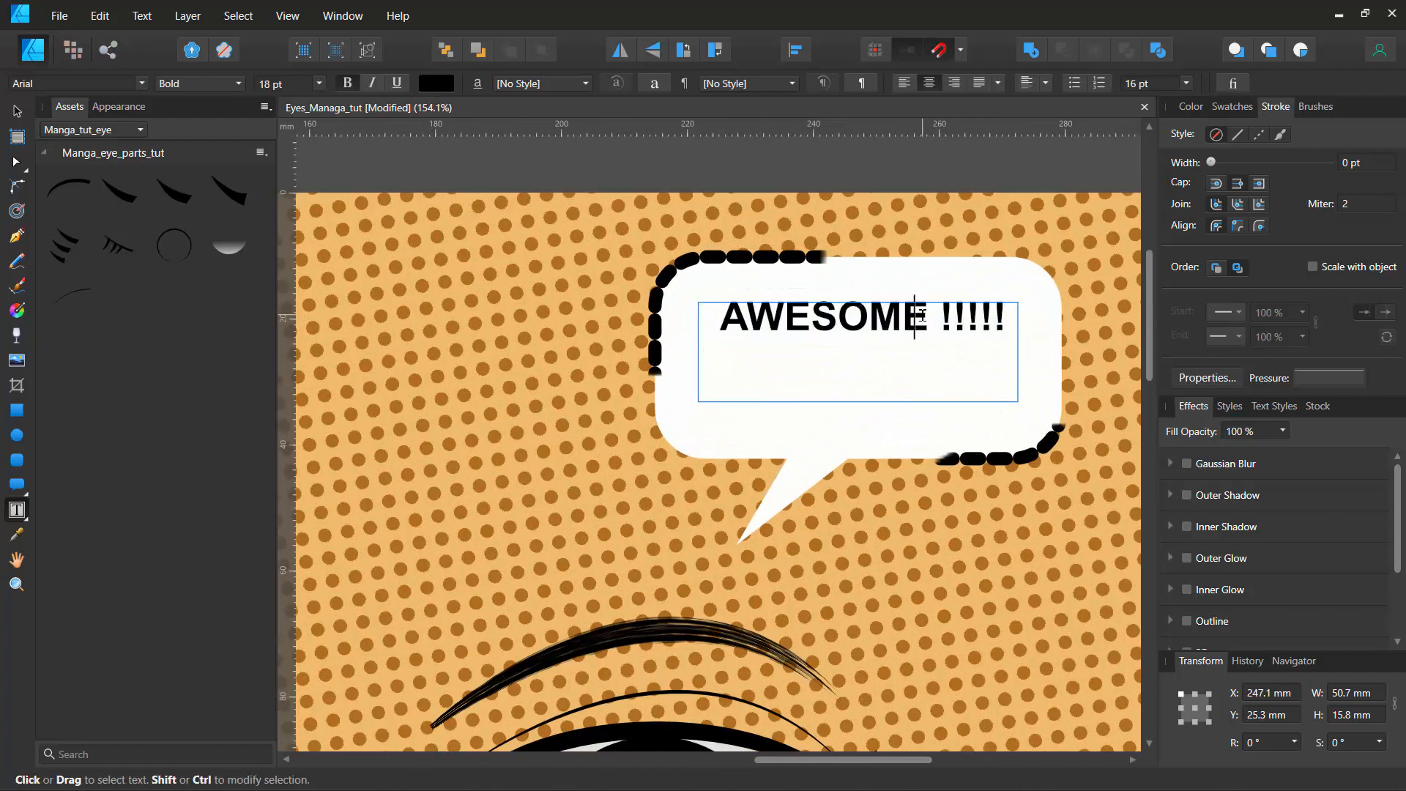
key("BackSpace")
key("BackSpace")
key("BackSpace")
key("BackSpace")
key("BackSpace")
key("BackSpace")
key("BackSpace")
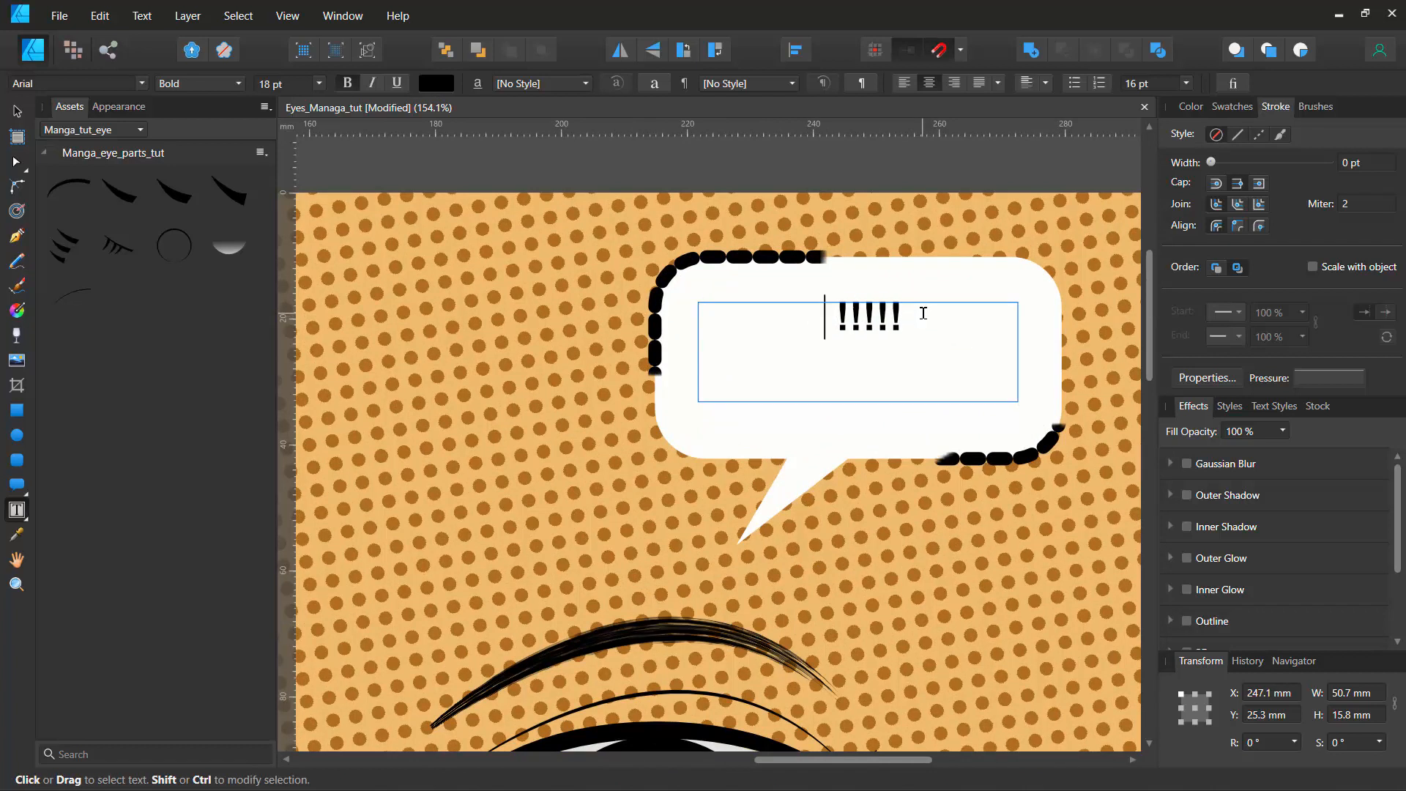
type("N")
type("ANDA")
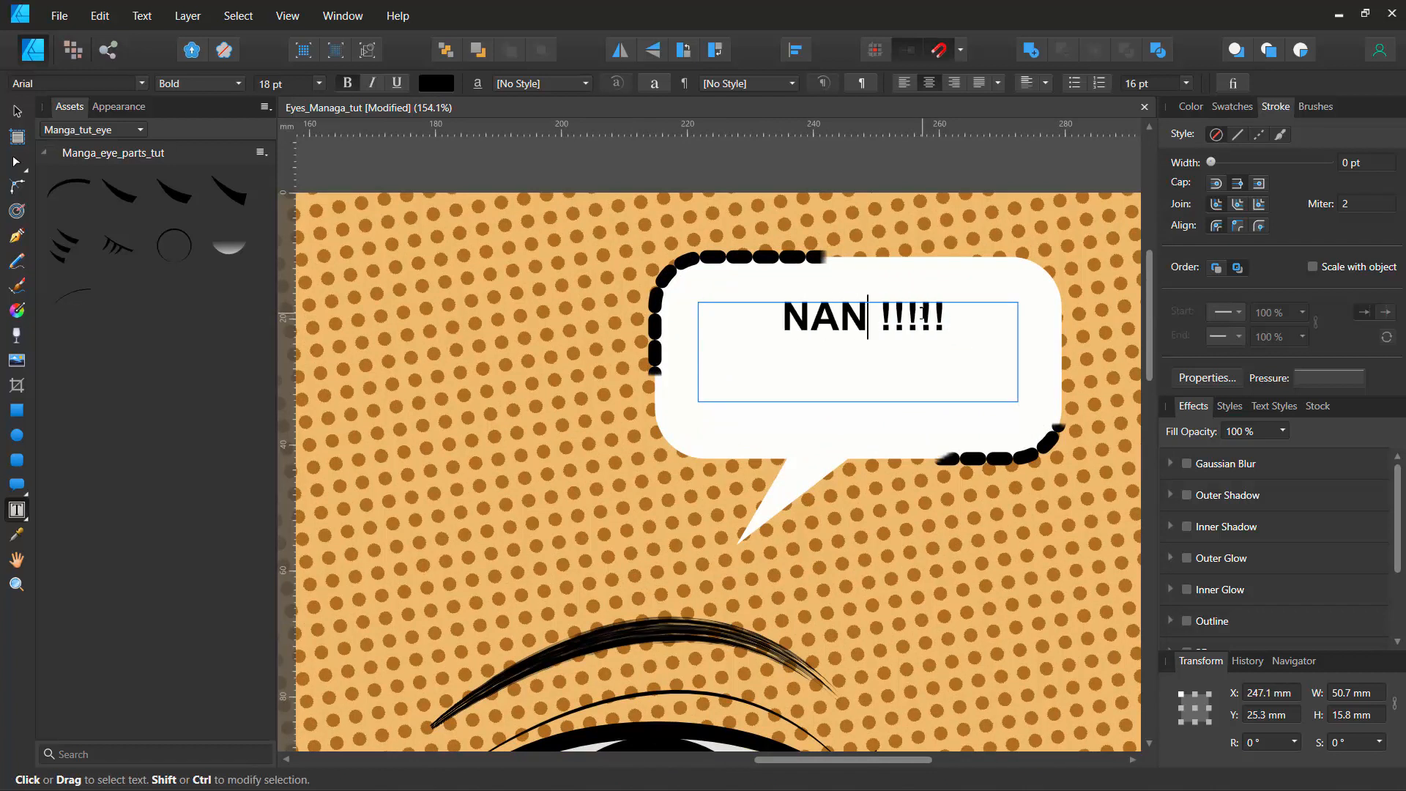
key("Escape")
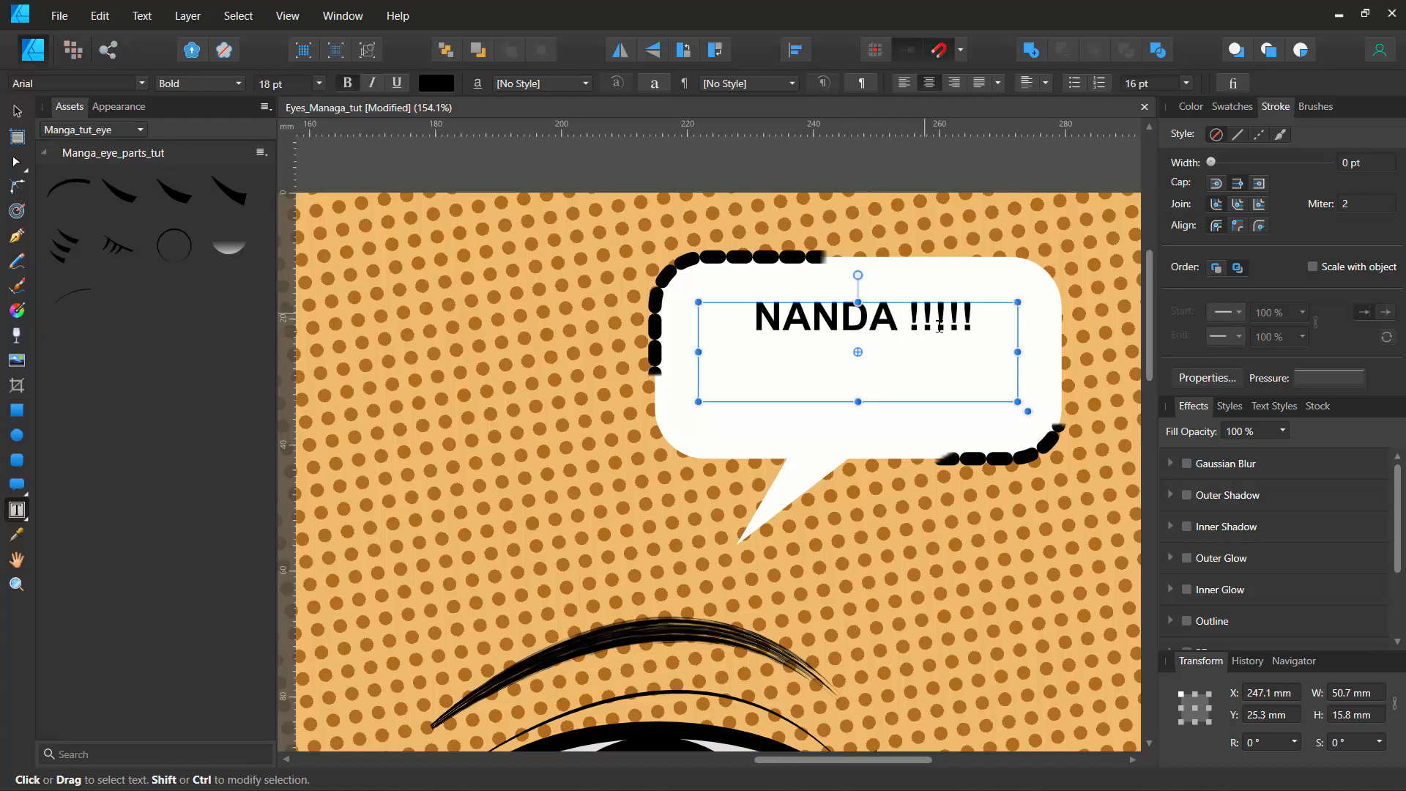
left_click(16, 113)
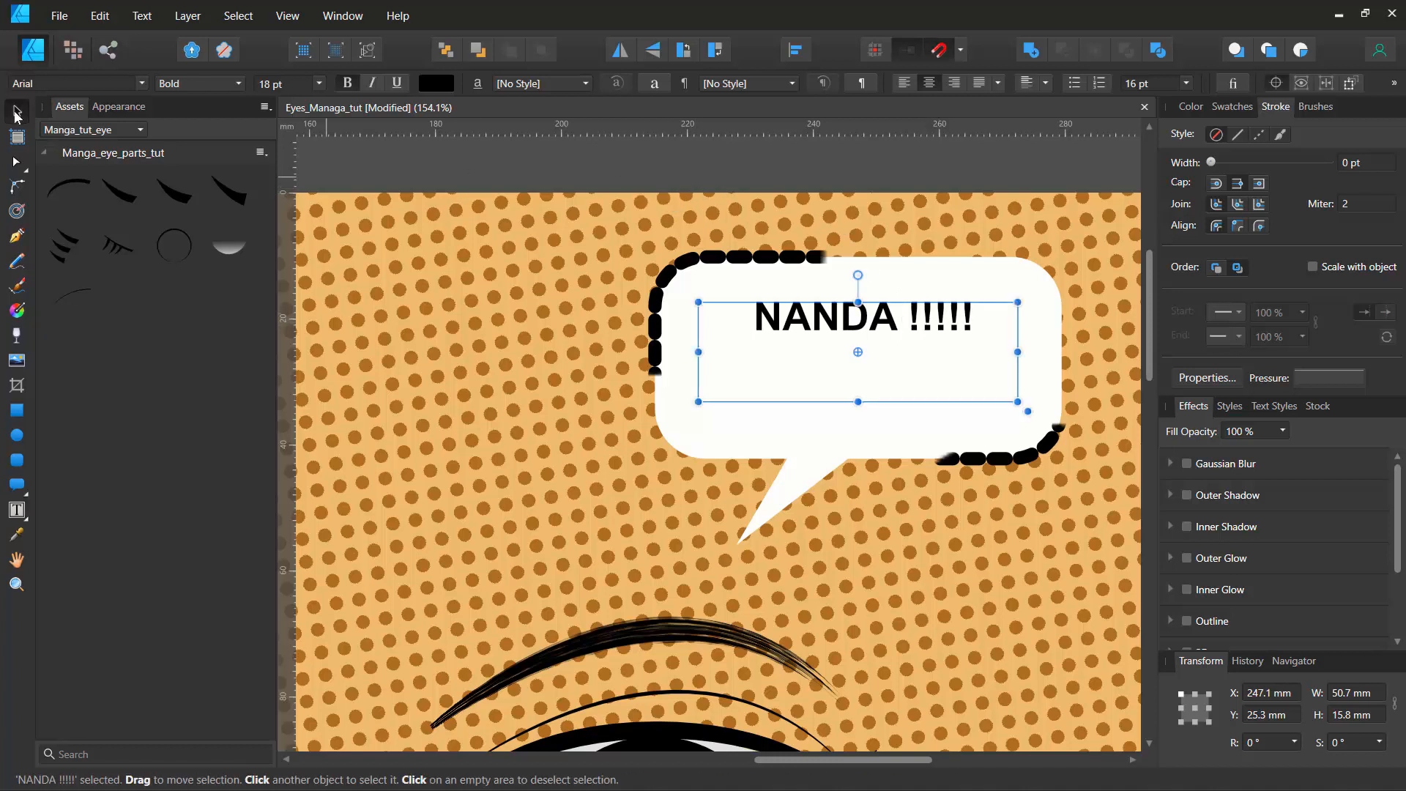
Step: Reset the studio panels to their default layout
left_click(415, 170)
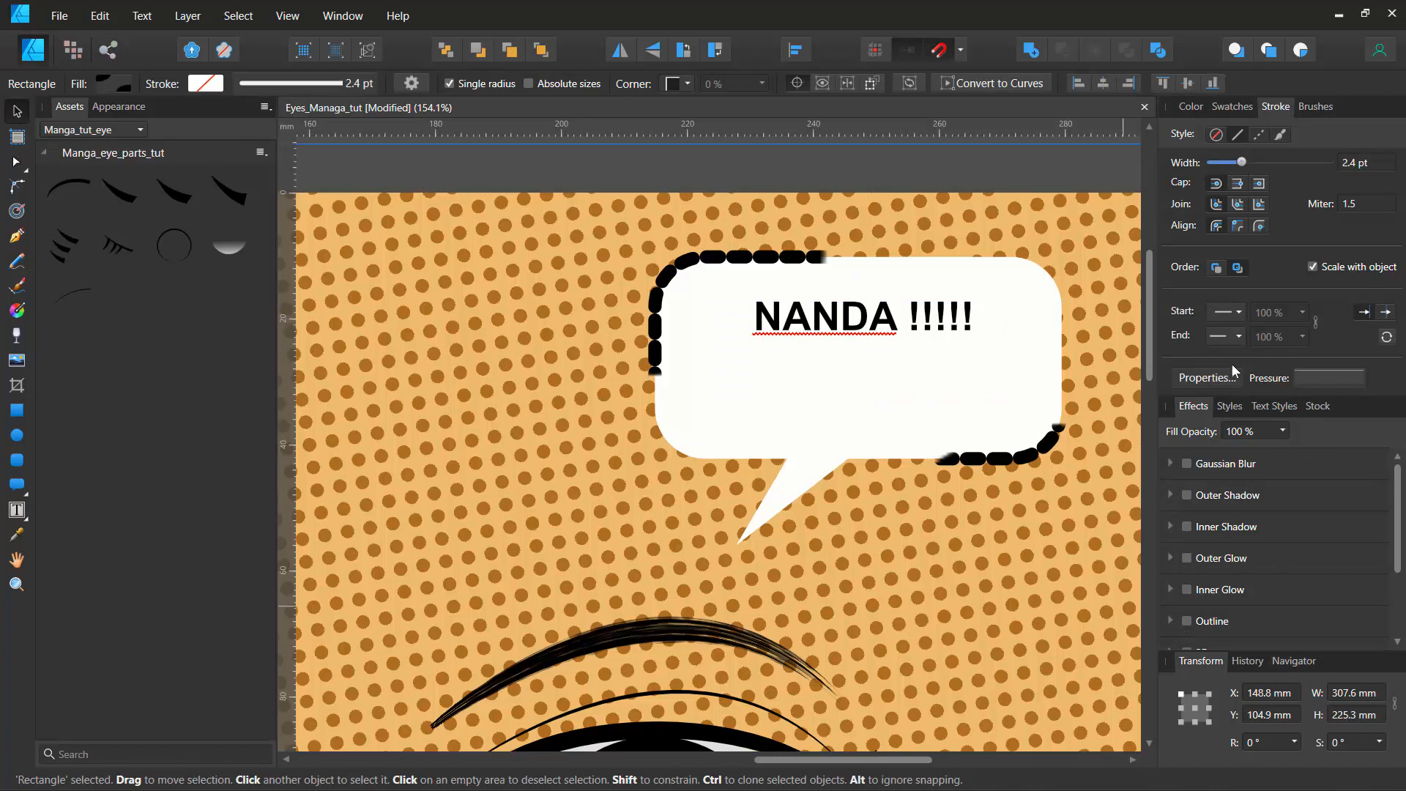
scroll(622, 473, "down", 5)
scroll(616, 473, "up", 2)
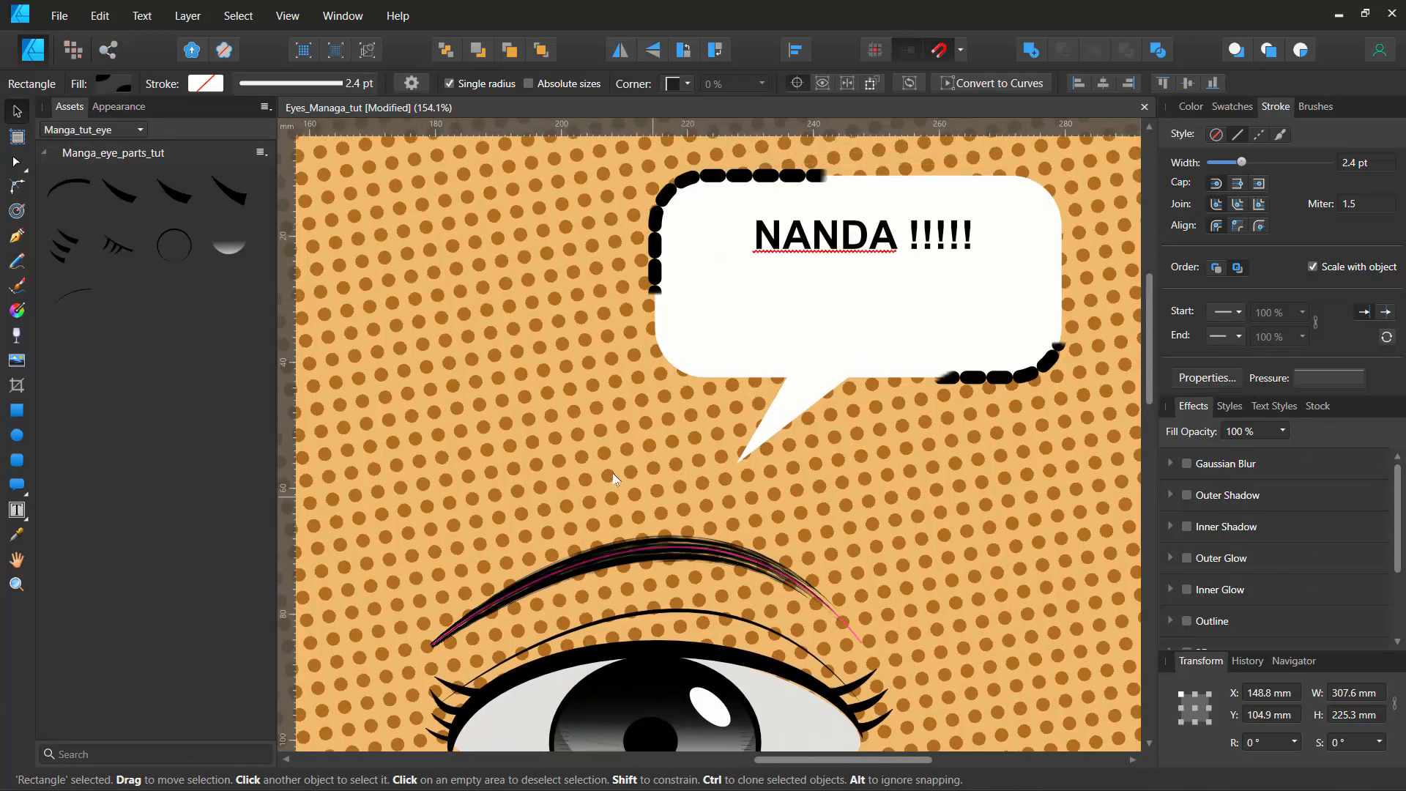
scroll(604, 467, "down", 6)
left_click_drag(506, 472, 683, 417)
left_click(287, 15)
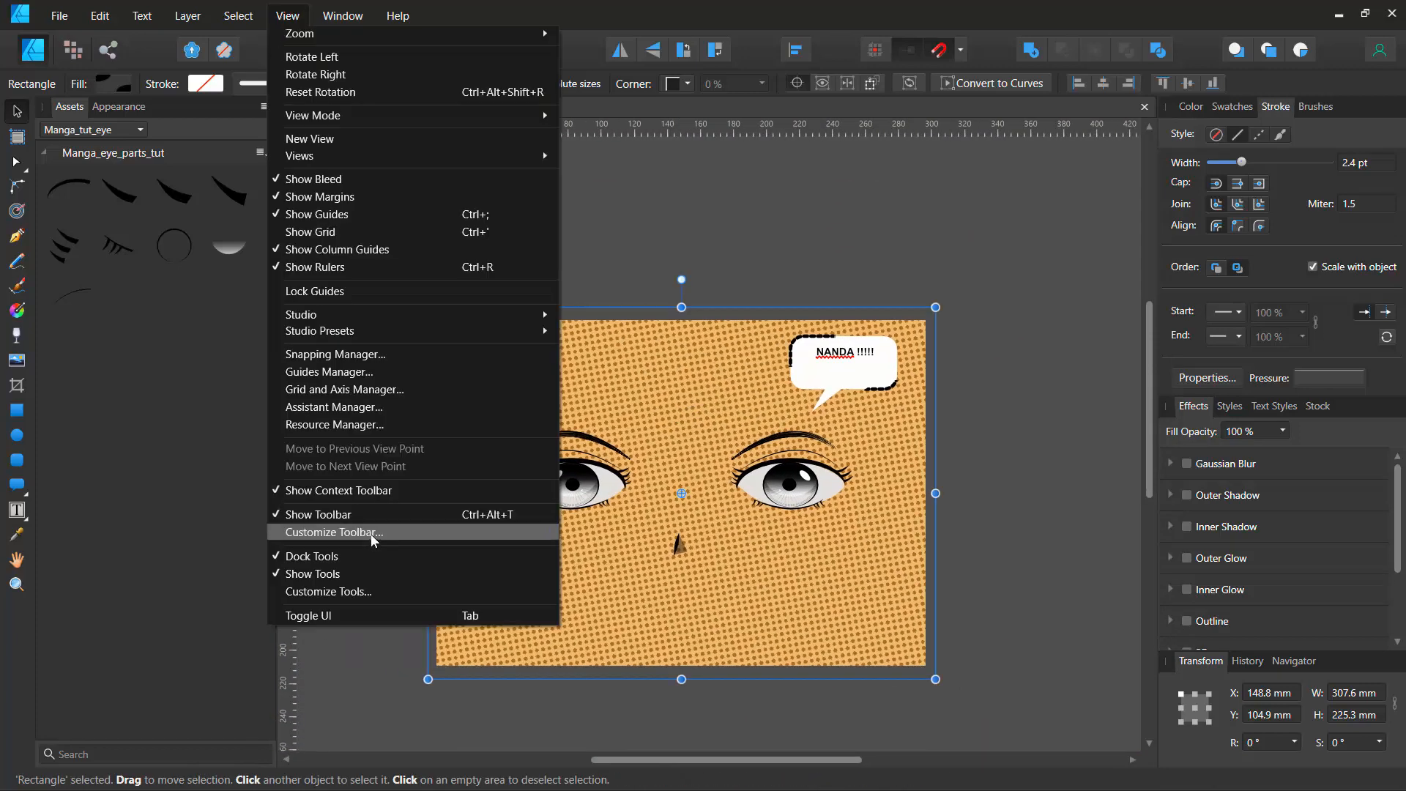
mouse_move(337, 316)
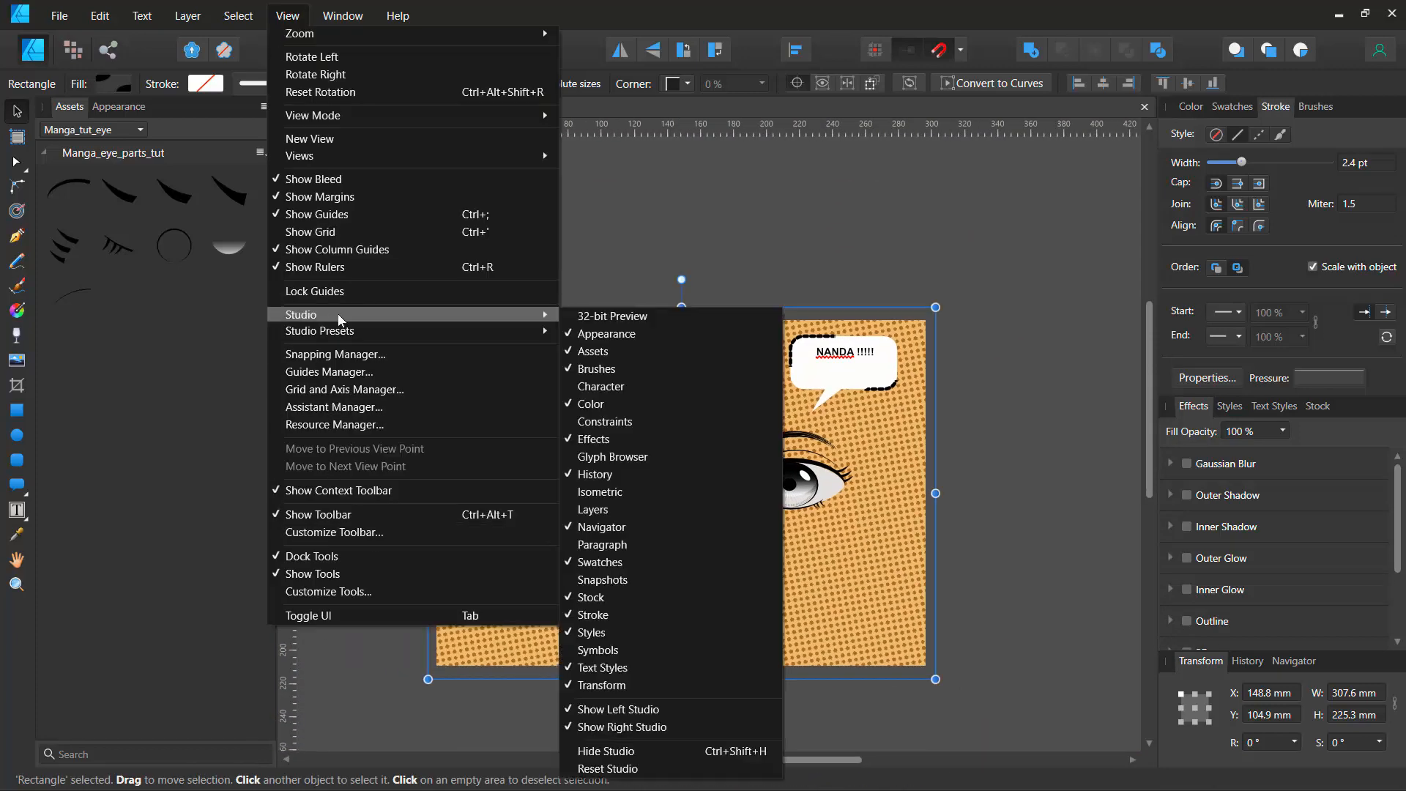
left_click(606, 766)
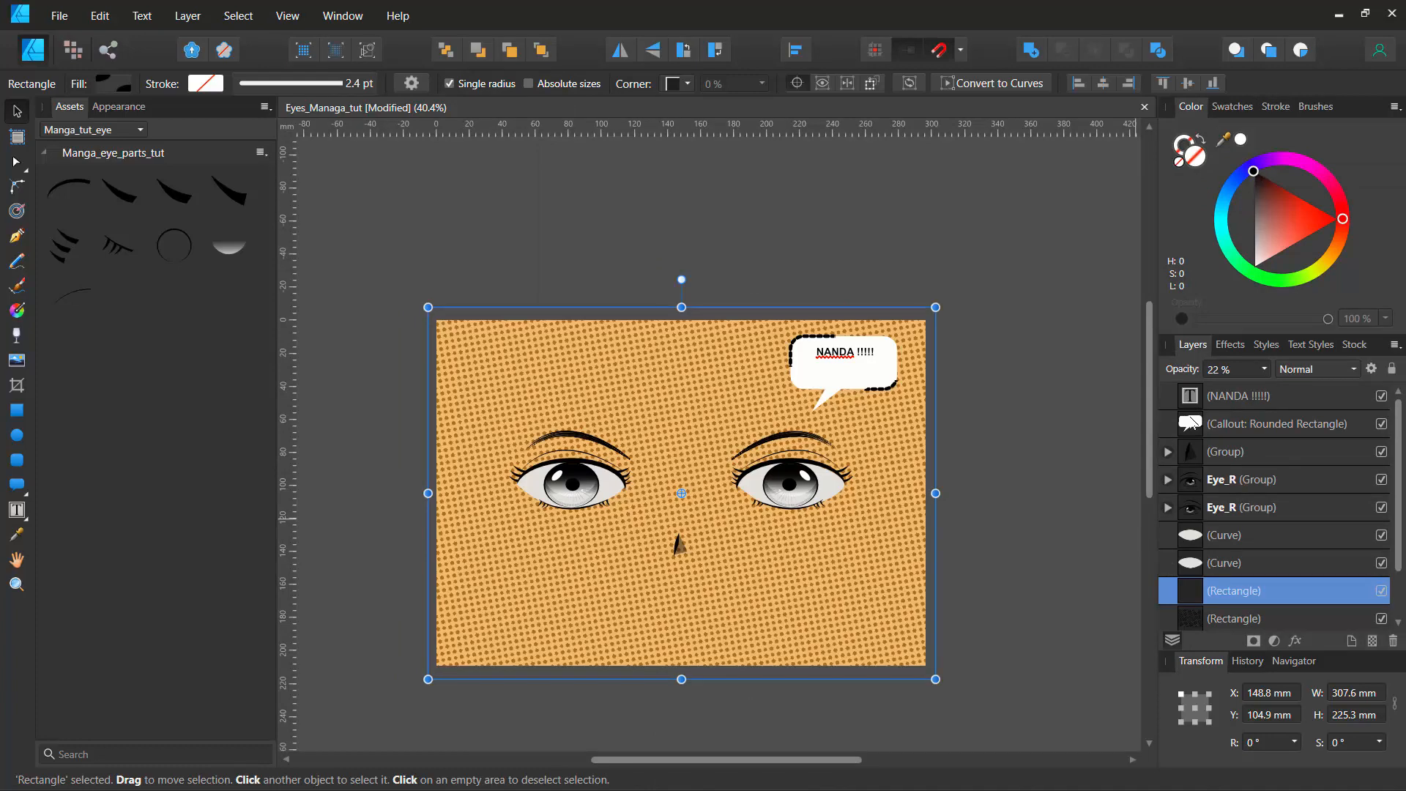
Step: Open the recent file Eye_From_Parts.afdesign and examine its eyes and gradient background
left_click_drag(653, 379, 722, 330)
scroll(666, 315, "up", 5)
scroll(667, 313, "down", 2)
key("ctrl+0")
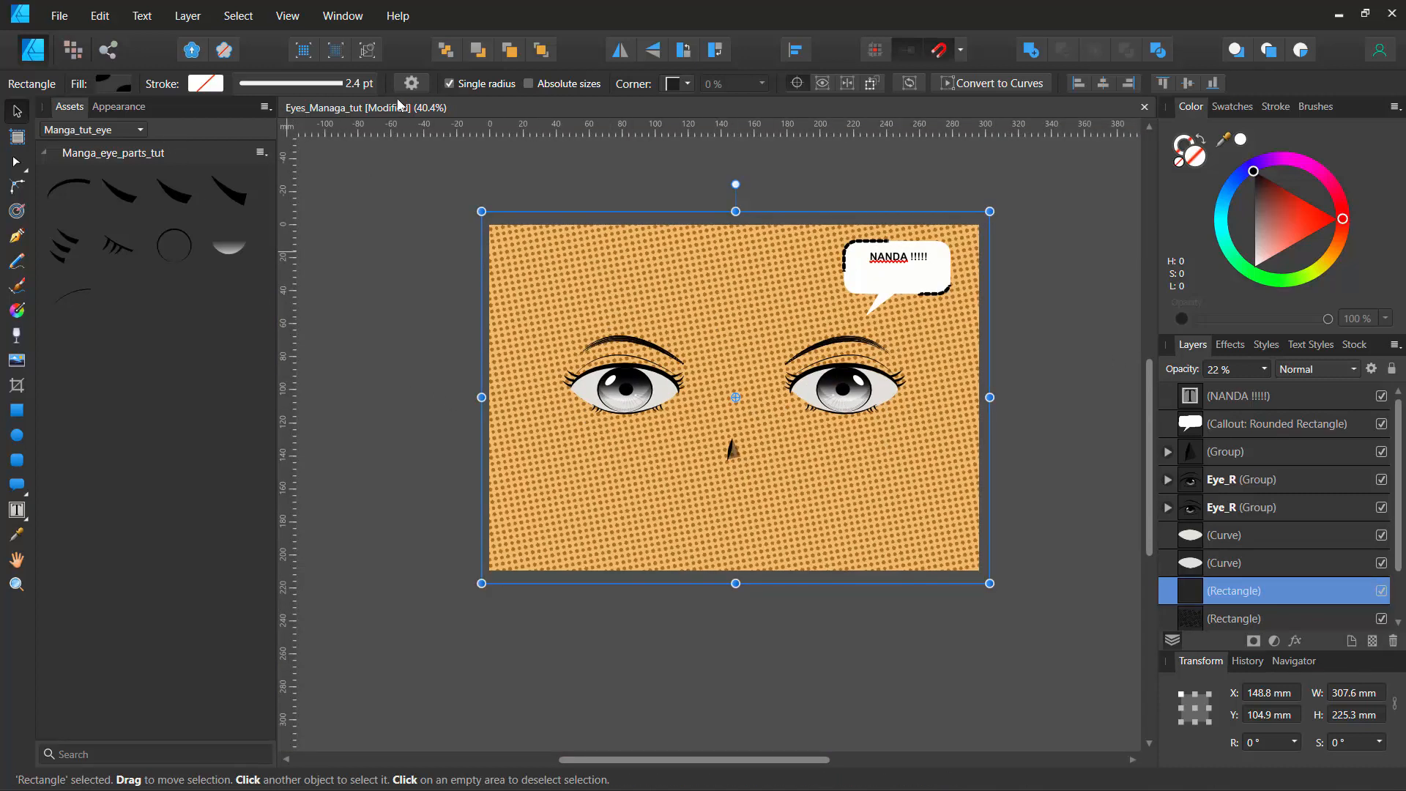
left_click(58, 16)
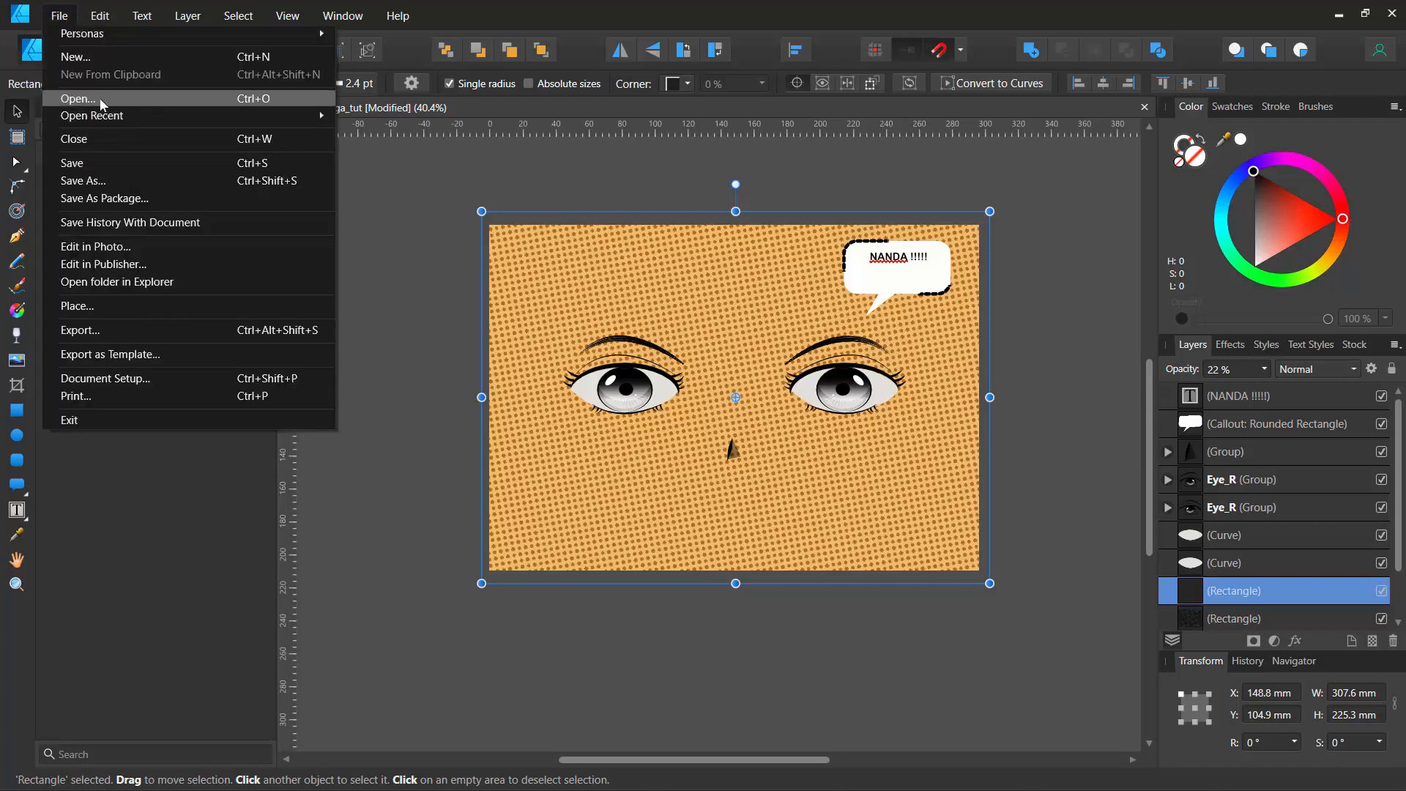
mouse_move(133, 110)
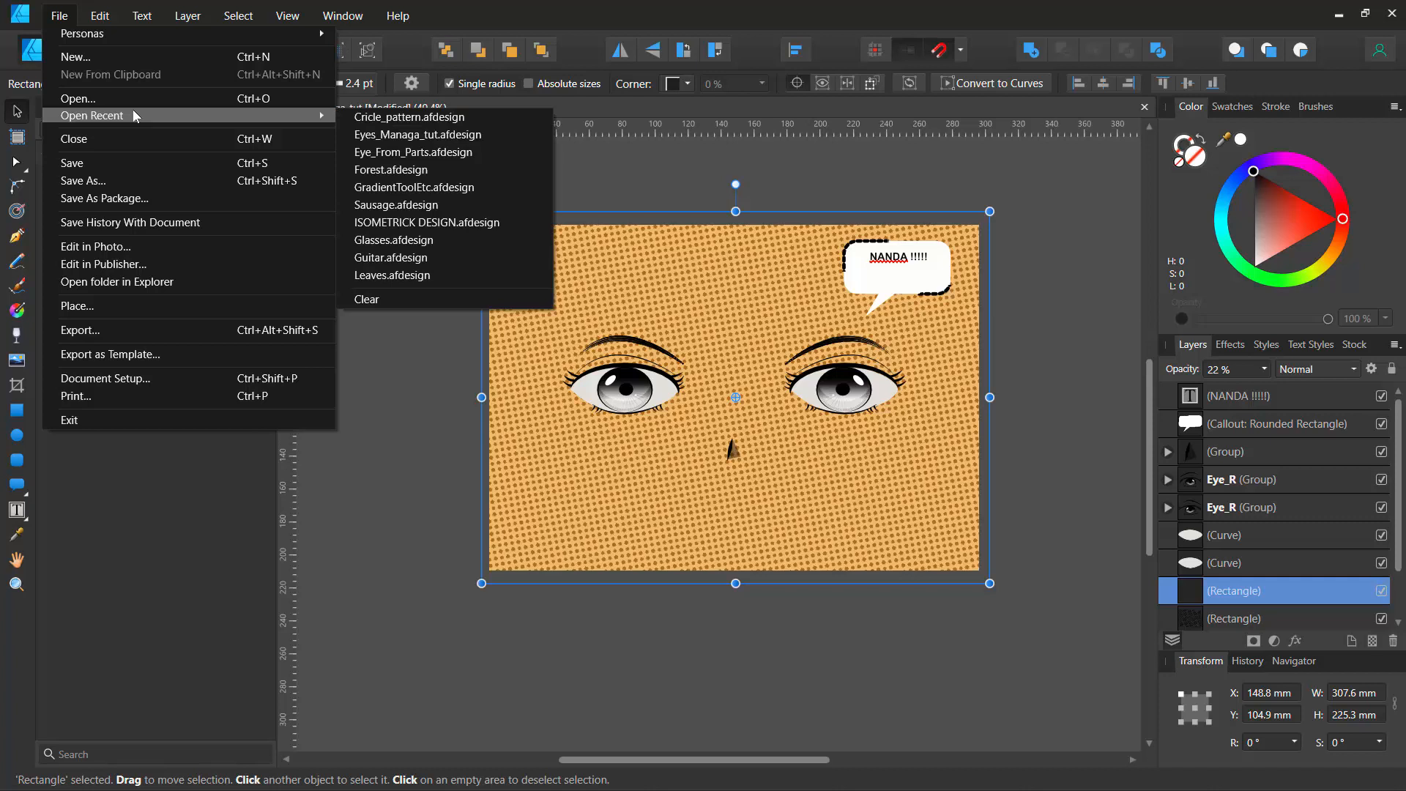
left_click(431, 152)
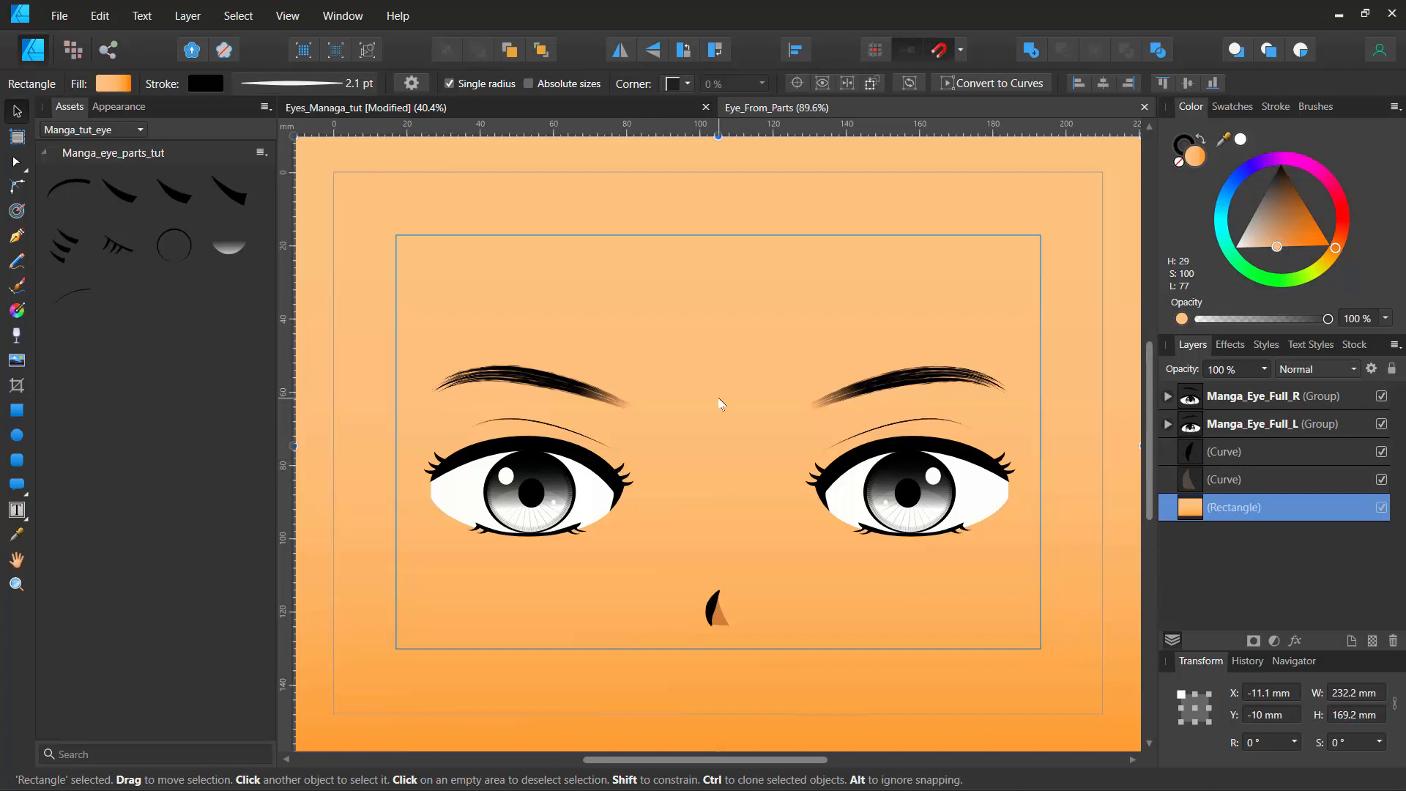
scroll(680, 396, "up", 4)
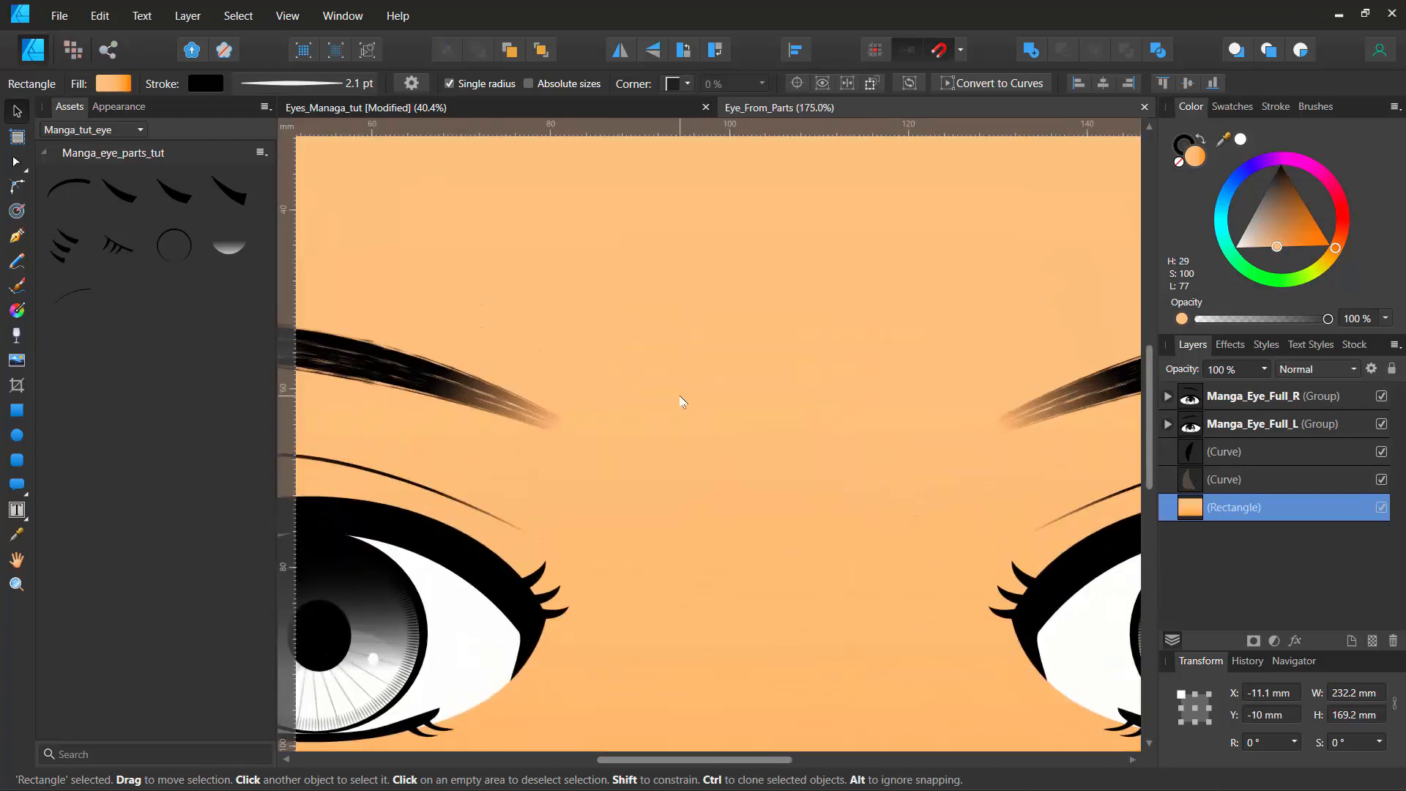
scroll(679, 397, "down", 4)
scroll(680, 401, "down", 1)
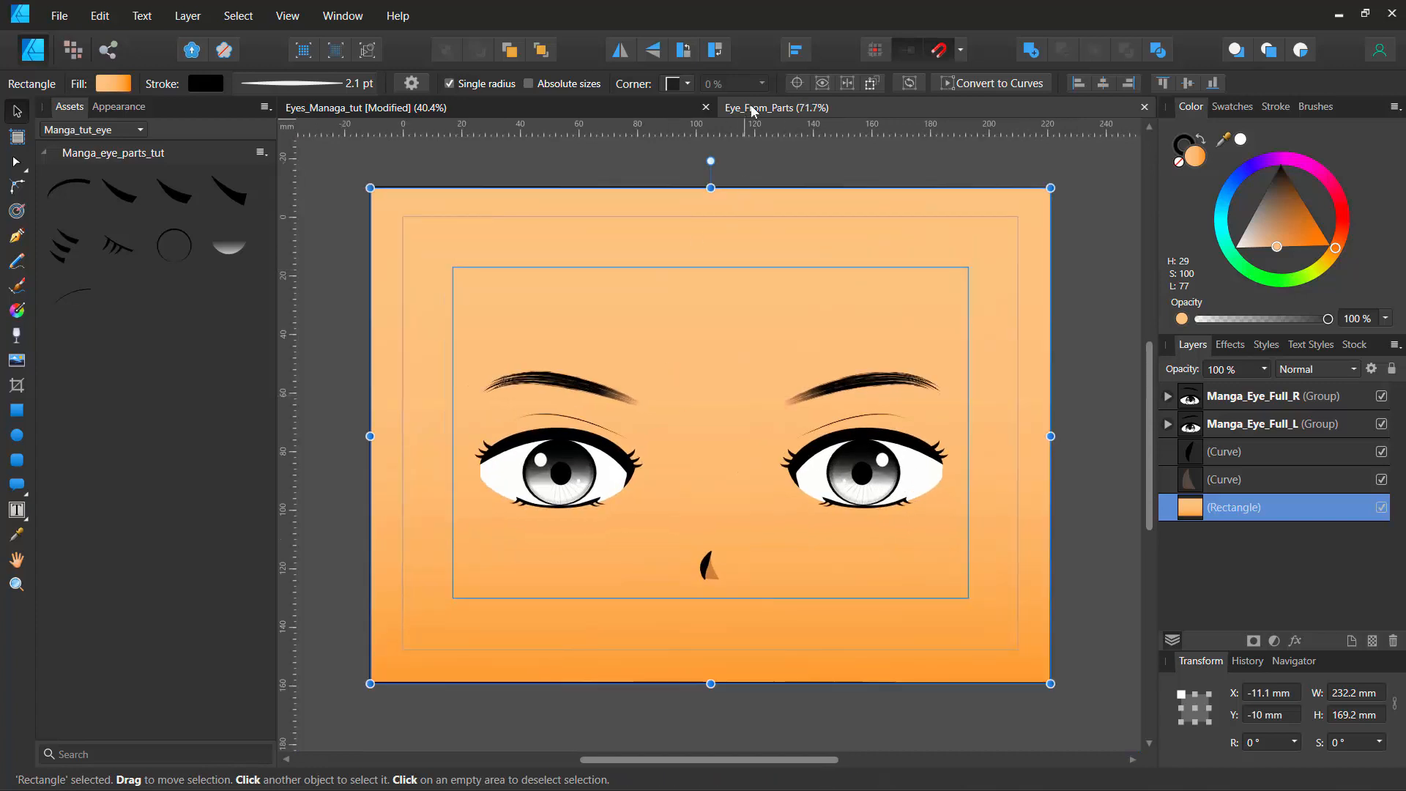
Step: Back in the Eyes_Managa_tut document, detach and enlarge the layer list, and select the bottommost solid orange background rectangle
left_click(586, 109)
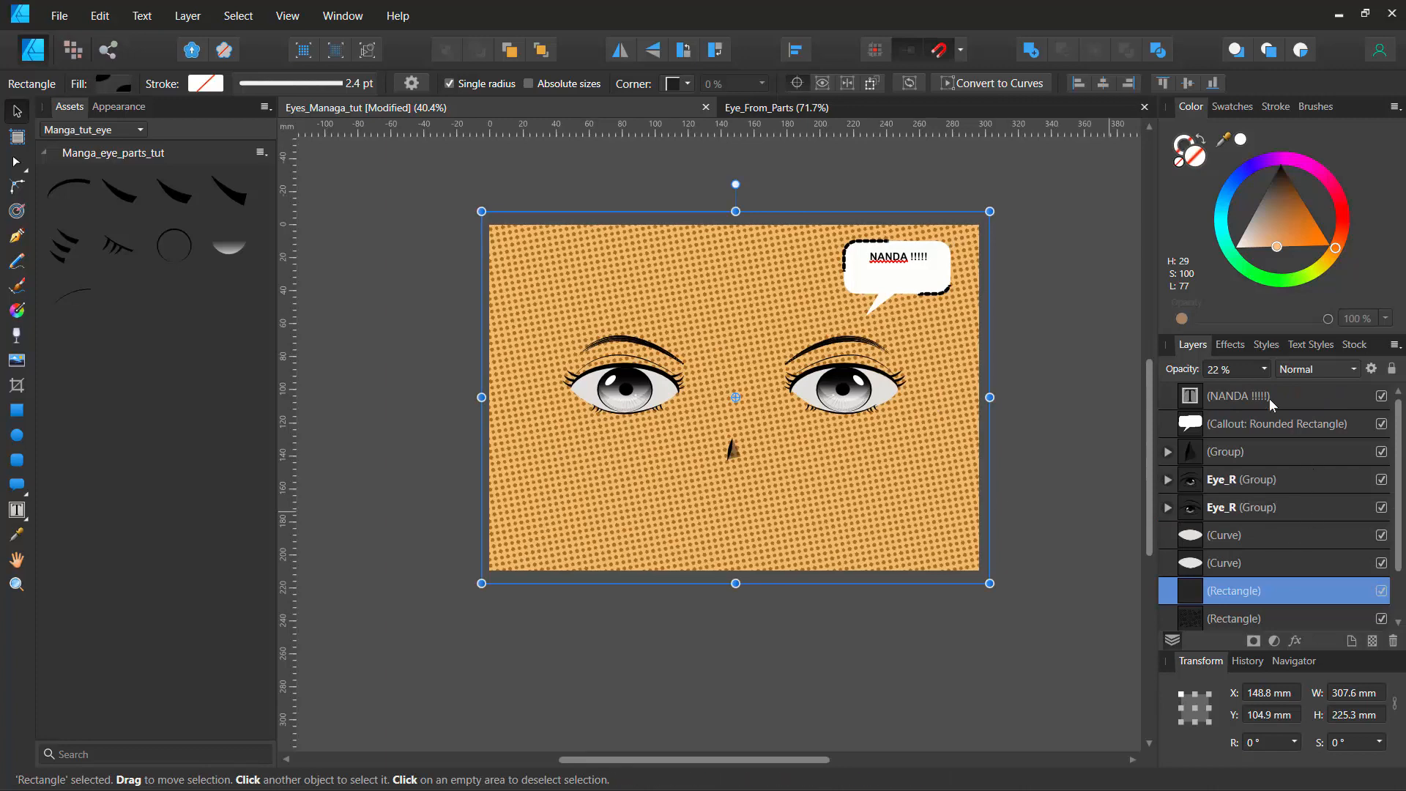
left_click_drag(1181, 356, 337, 199)
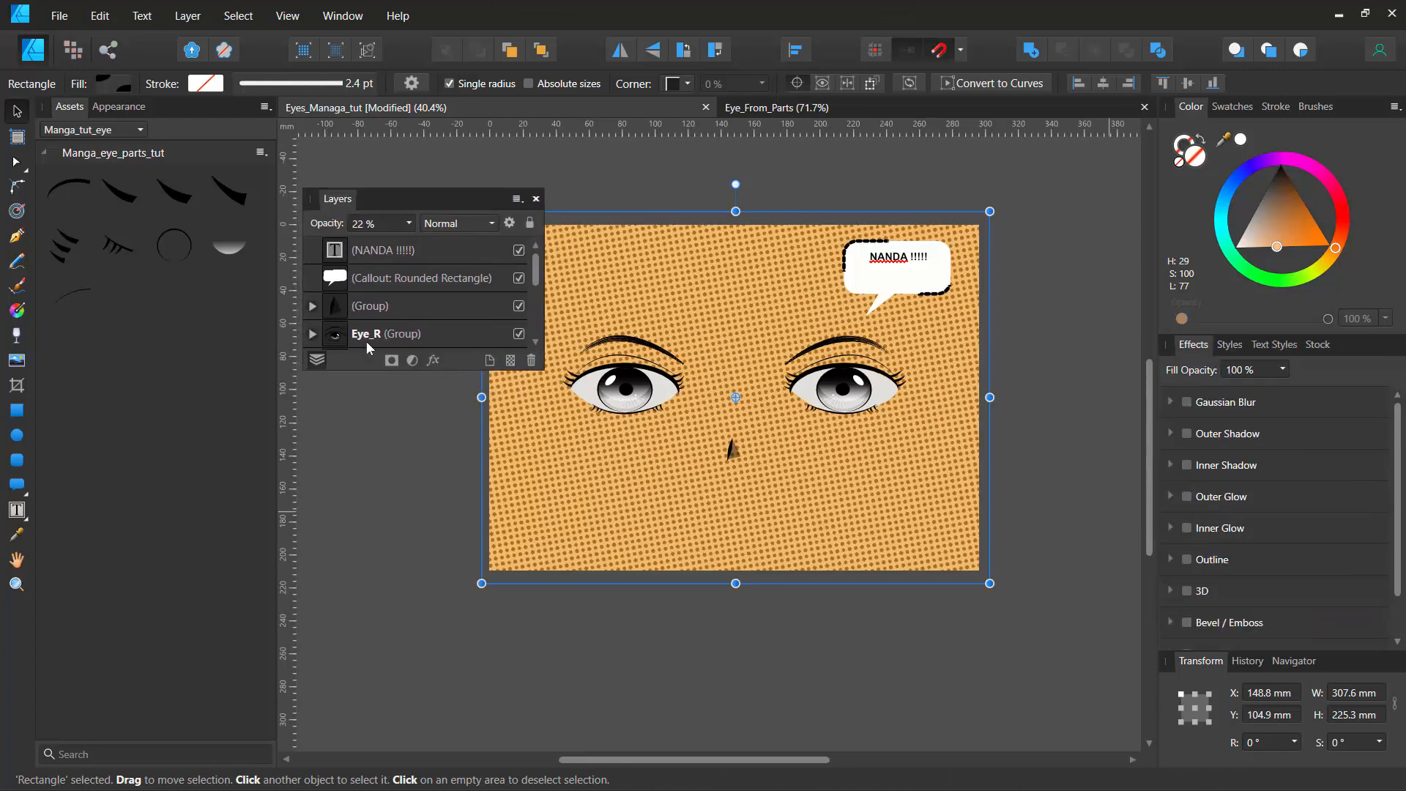
left_click_drag(371, 370, 388, 646)
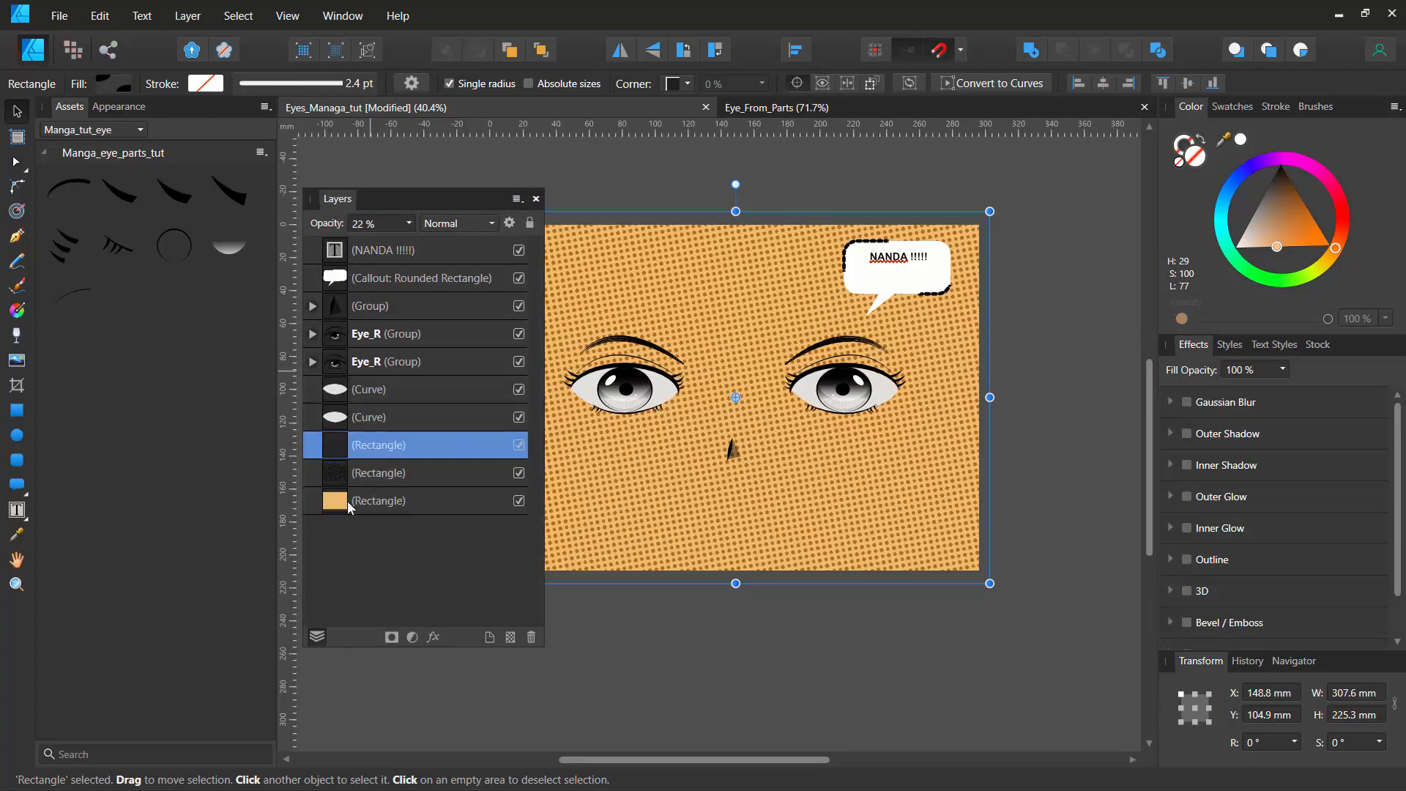
left_click(331, 504)
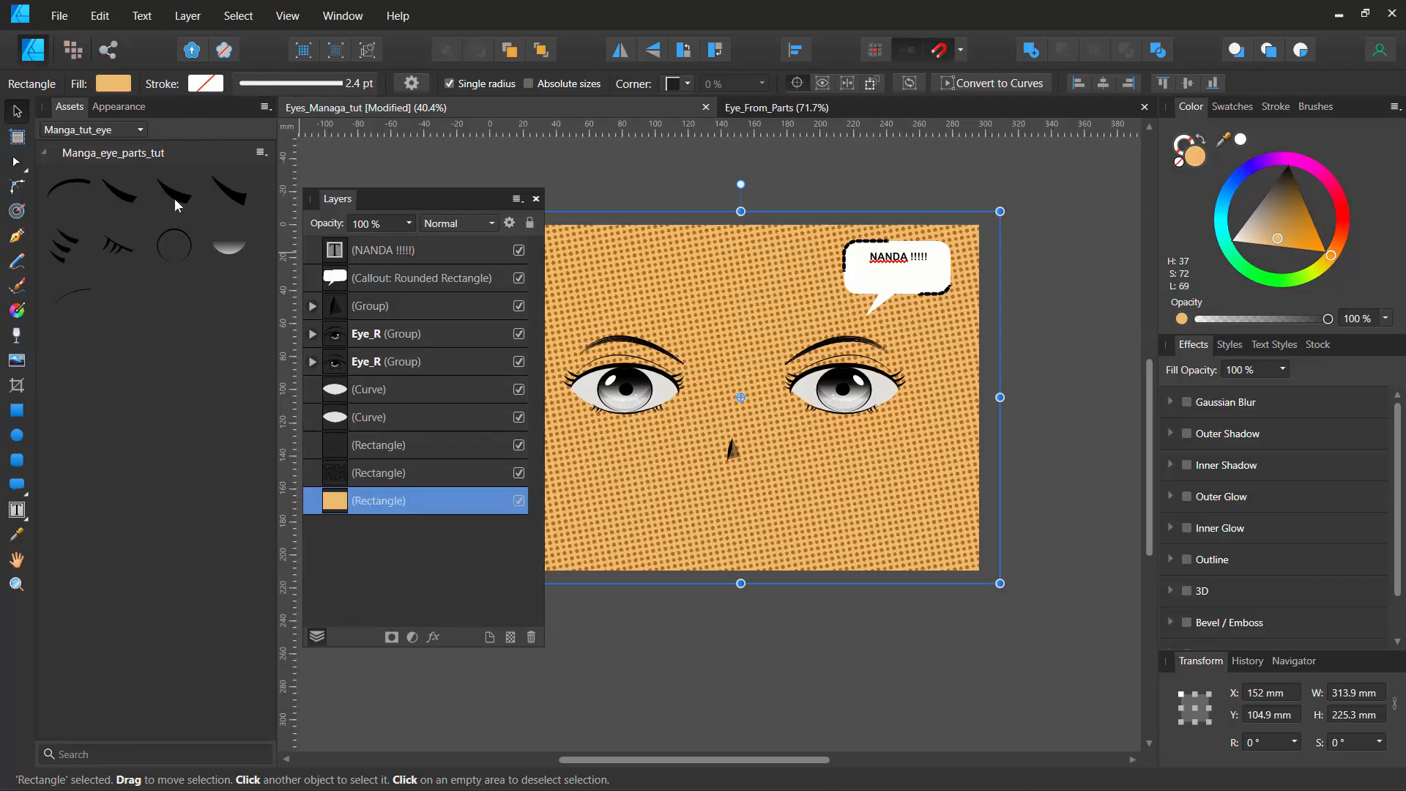
Step: Give the background rectangle a diagonal linear gradient fill from light orange near the page's upper edge to deep orange below it, and deselect
left_click(17, 311)
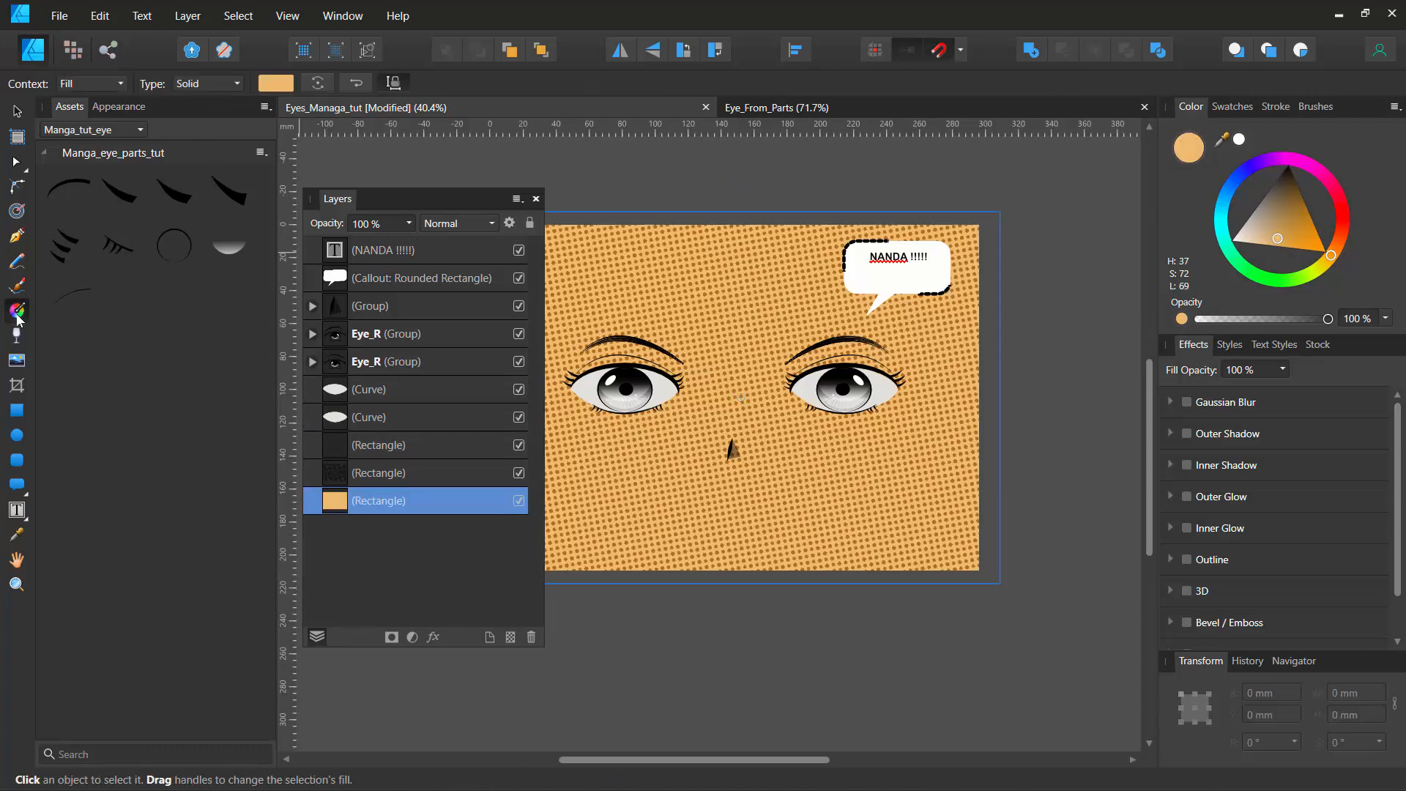
left_click_drag(707, 242, 604, 690)
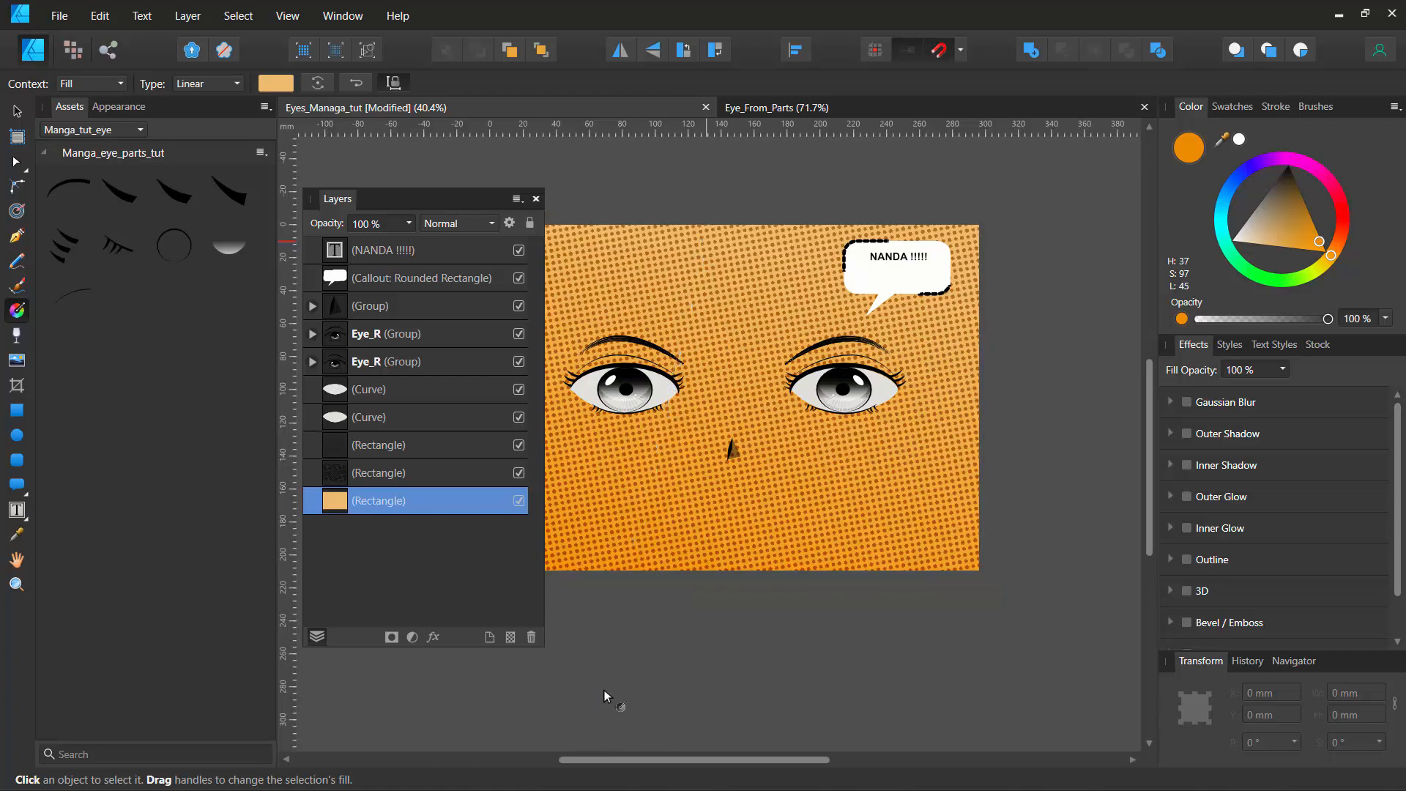
left_click_drag(628, 586, 664, 518)
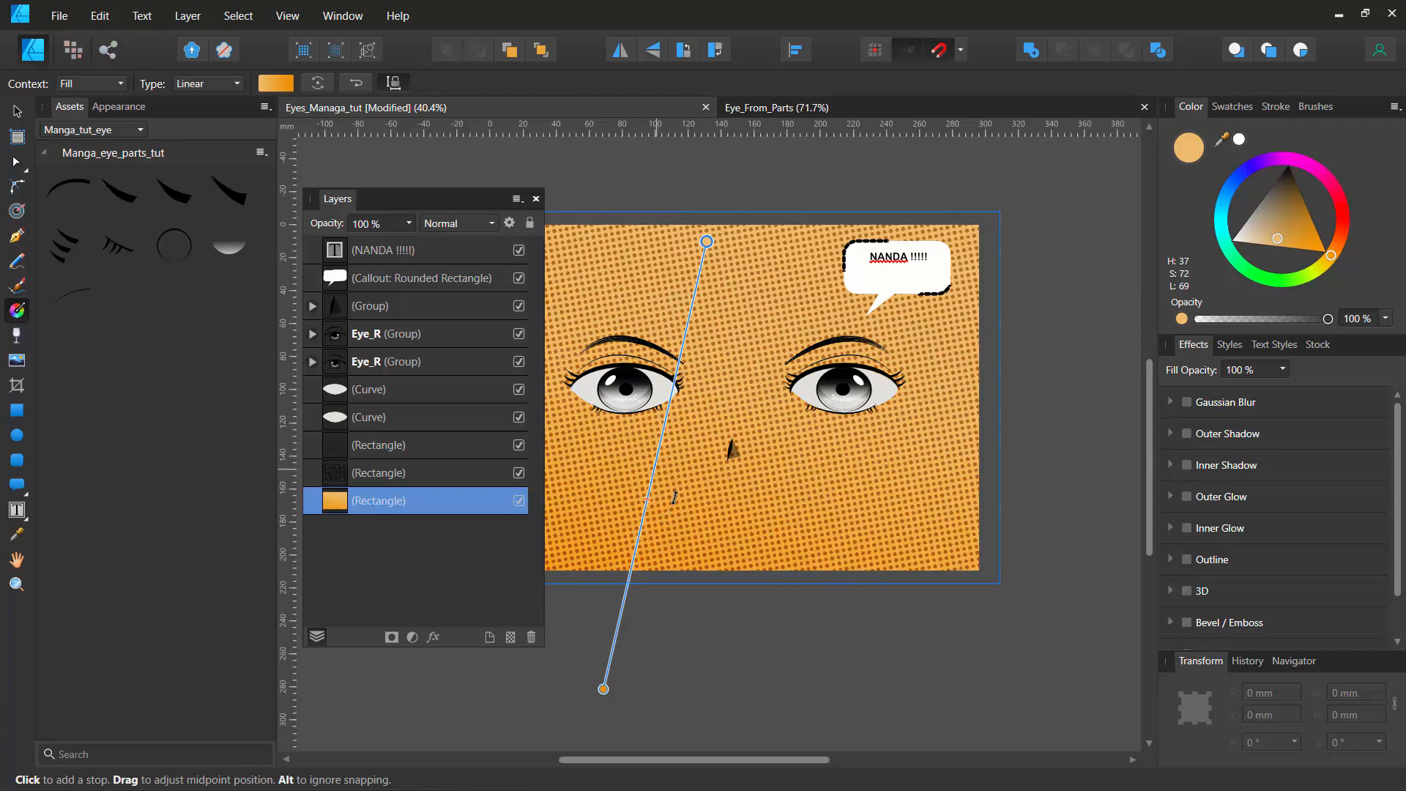
left_click(658, 174)
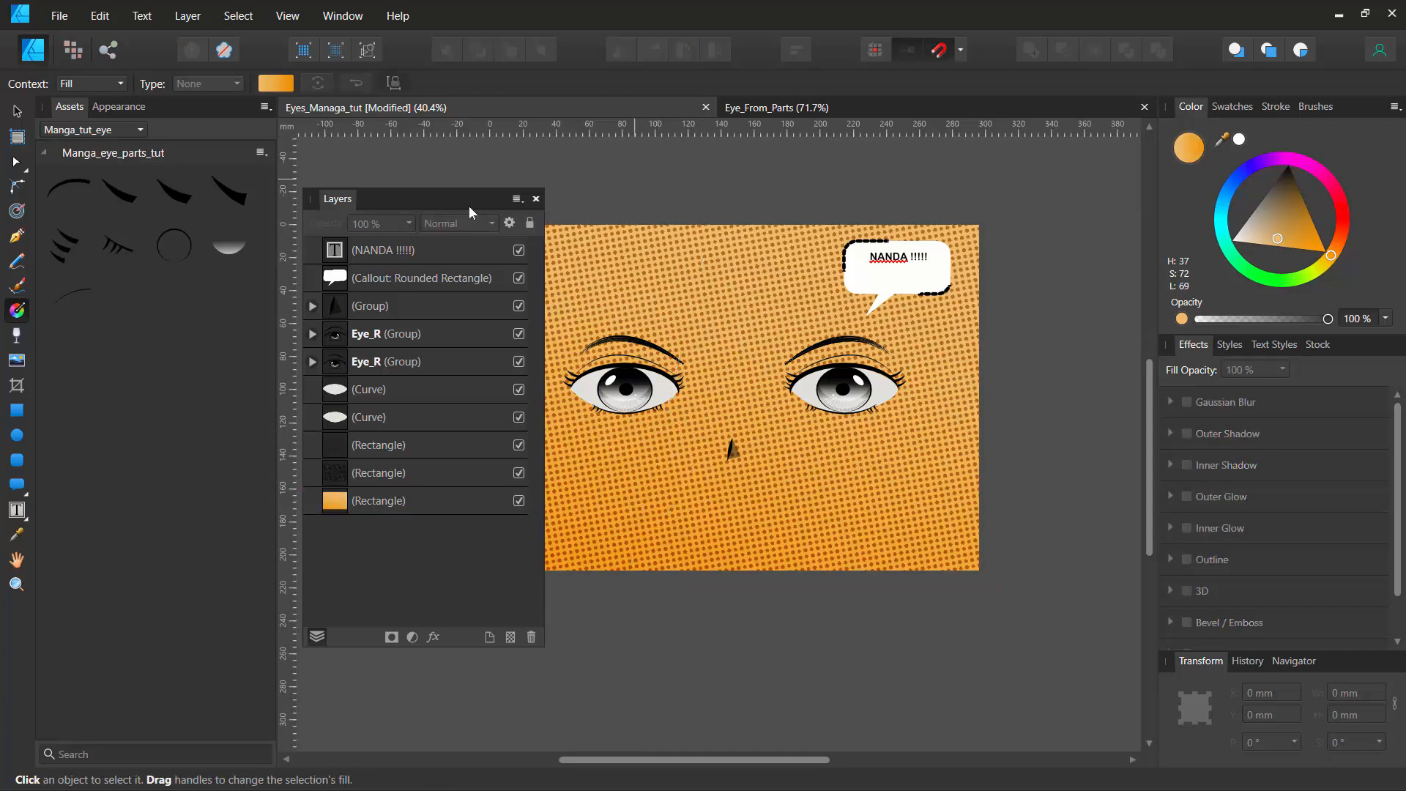
Step: Close the floating Layers panel and save the illustration
left_click(535, 200)
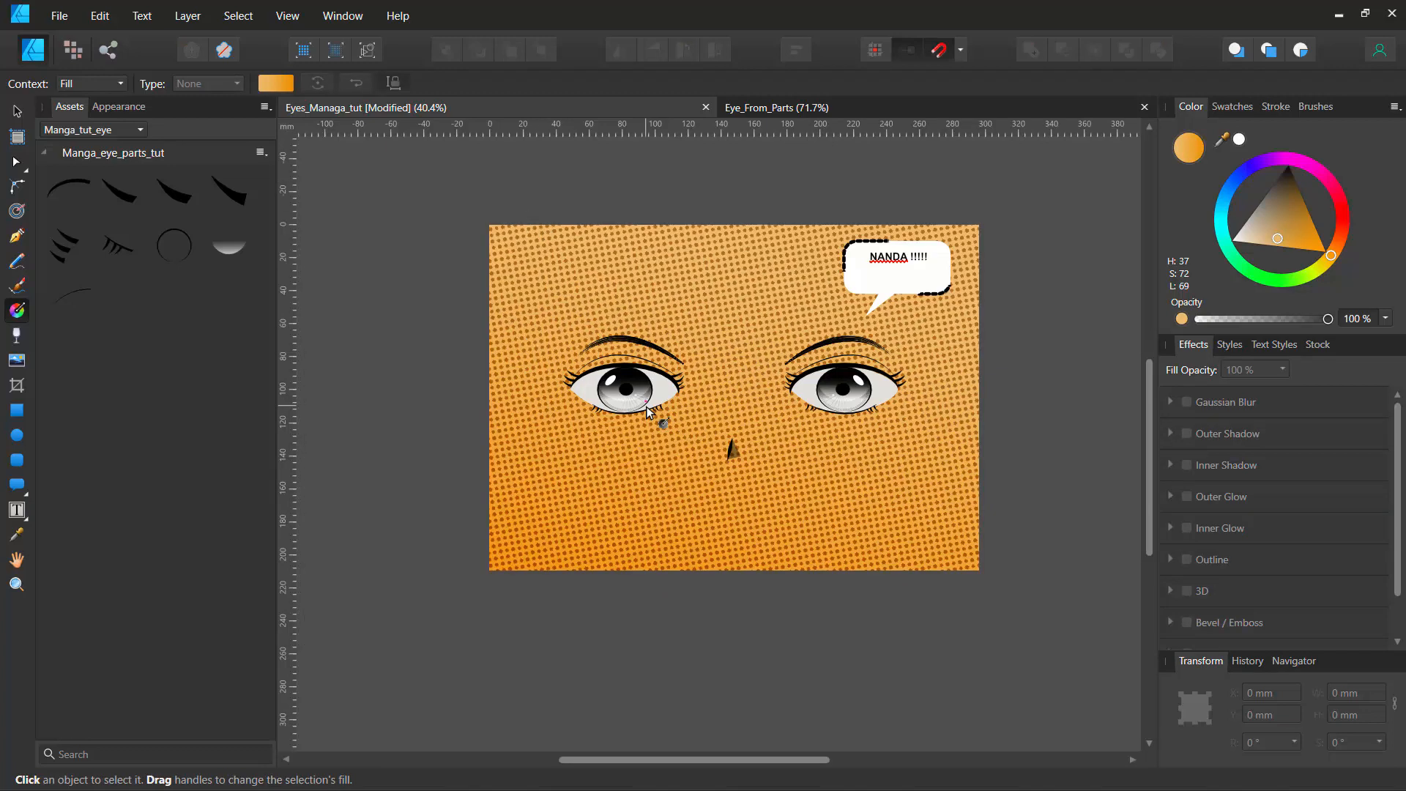
scroll(646, 406, "up", 3)
left_click_drag(789, 258, 656, 326)
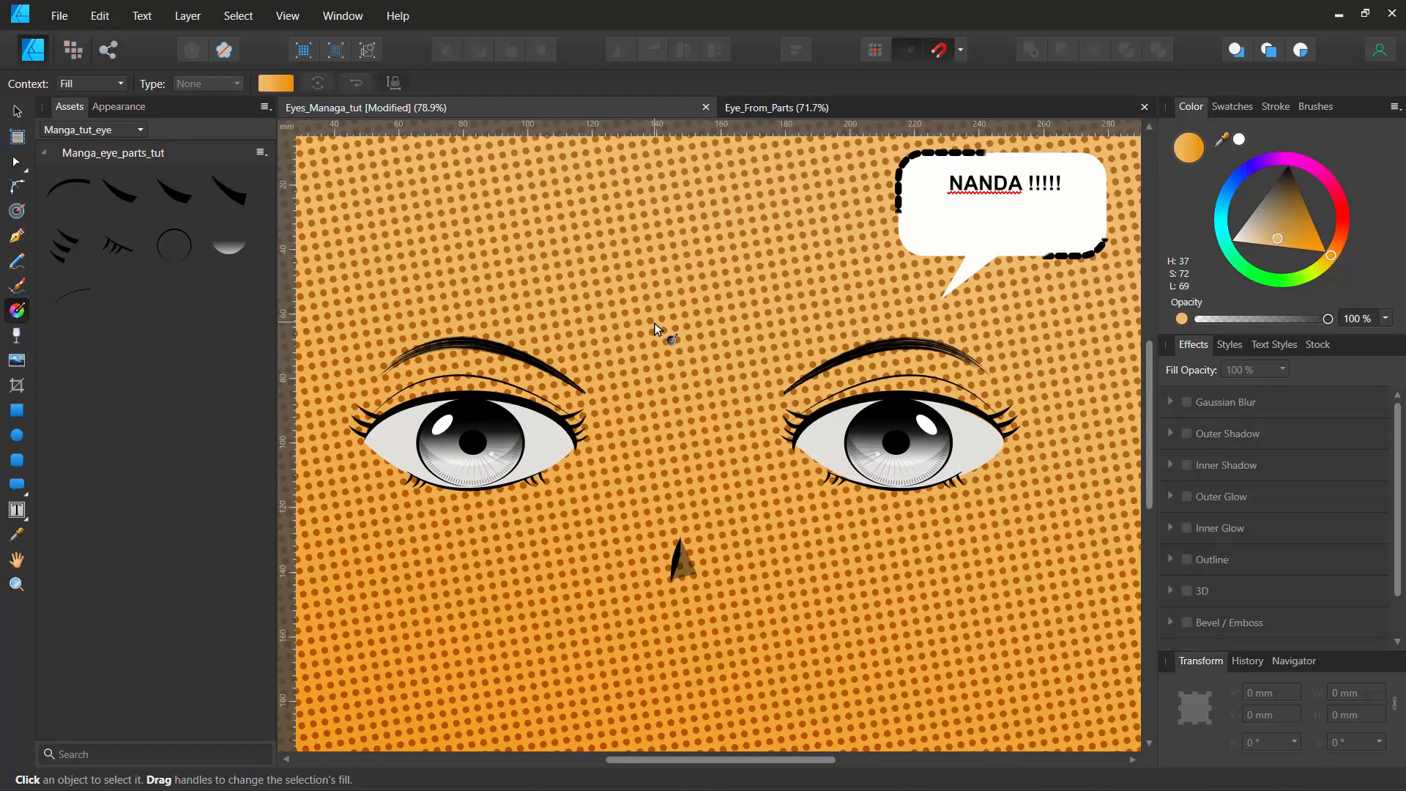
key("ctrl+s")
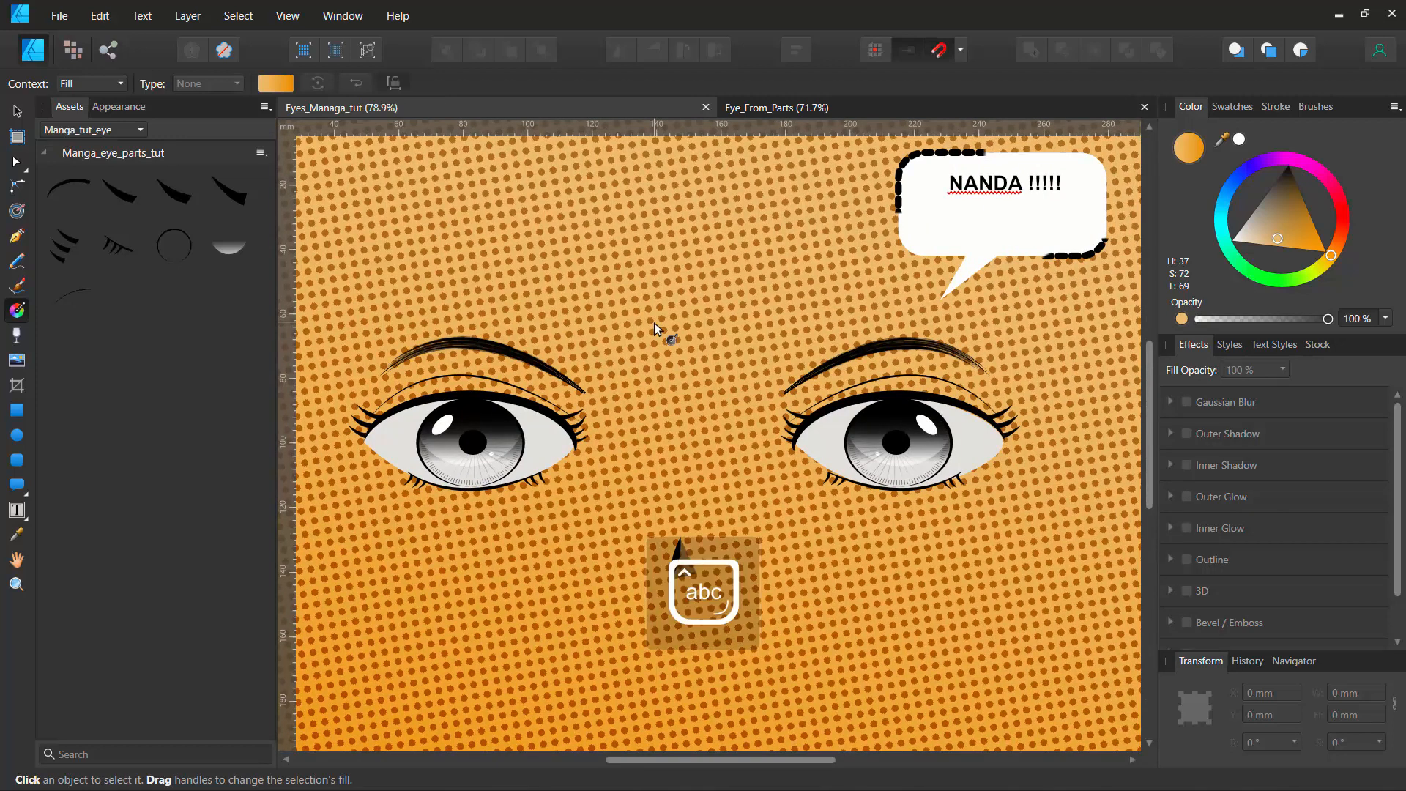